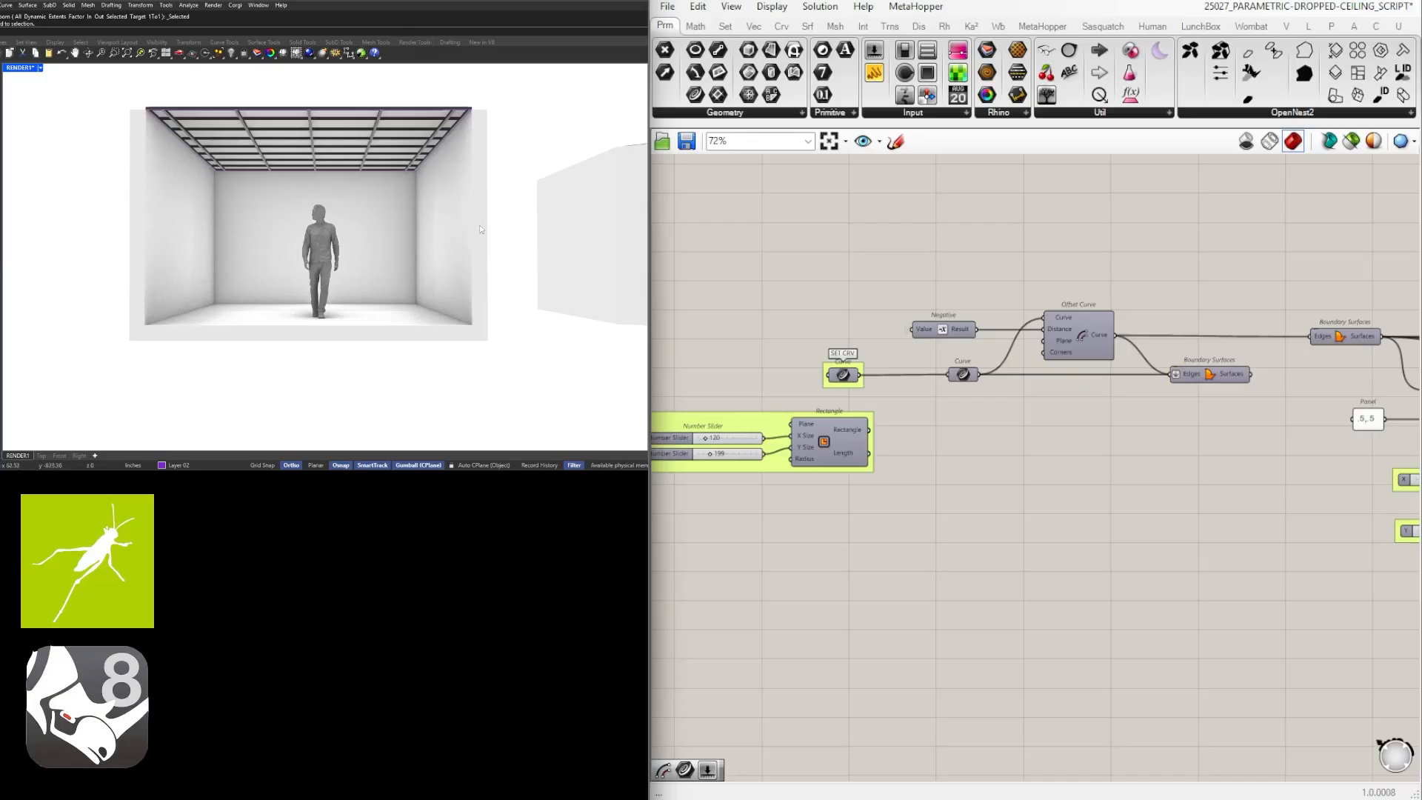
Examine the finished ceiling grid in the rendered room model from several angles.
{"action": "right_click_drag", "start_coordinate": [479, 224], "coordinate": [399, 239]}
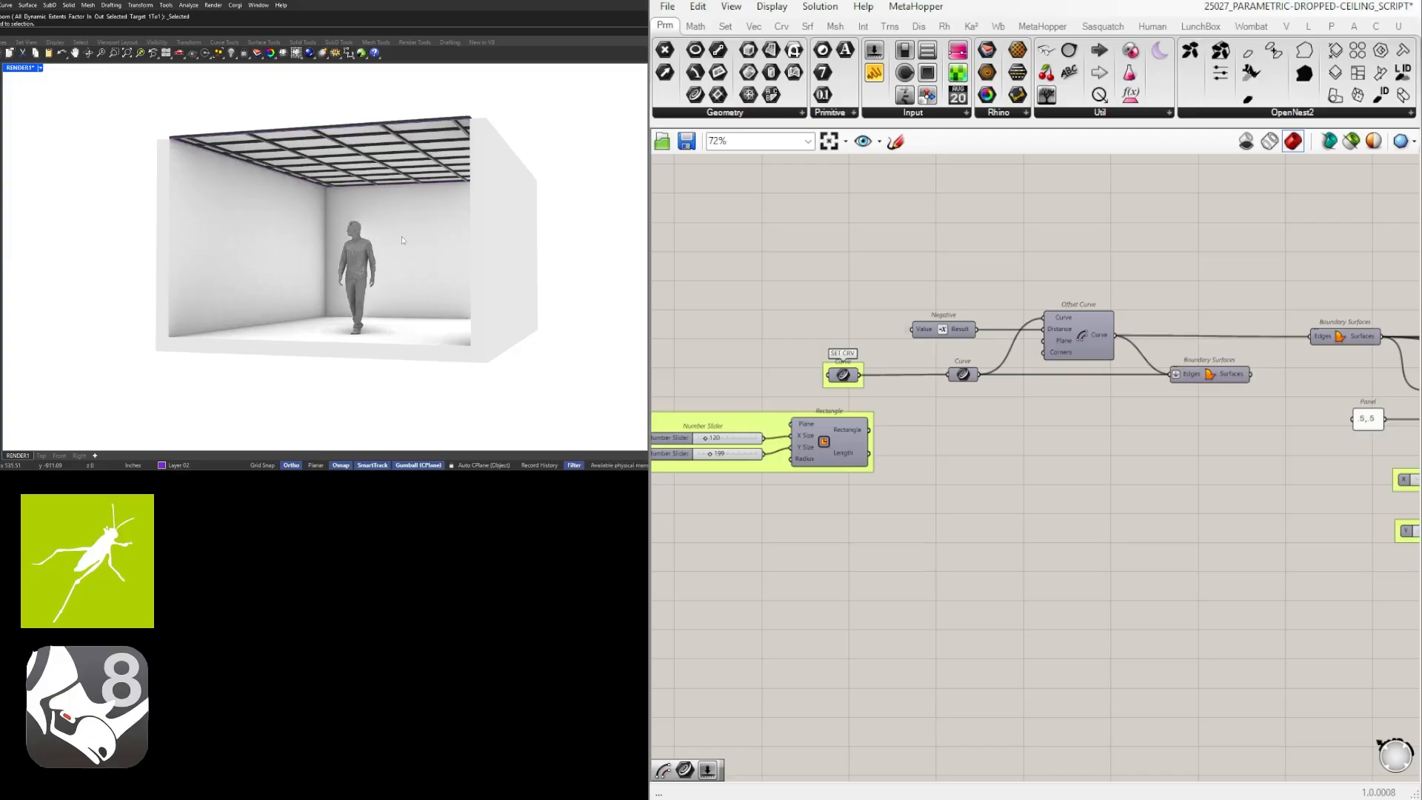
{"action": "right_click_drag", "start_coordinate": [403, 240], "coordinate": [336, 241]}
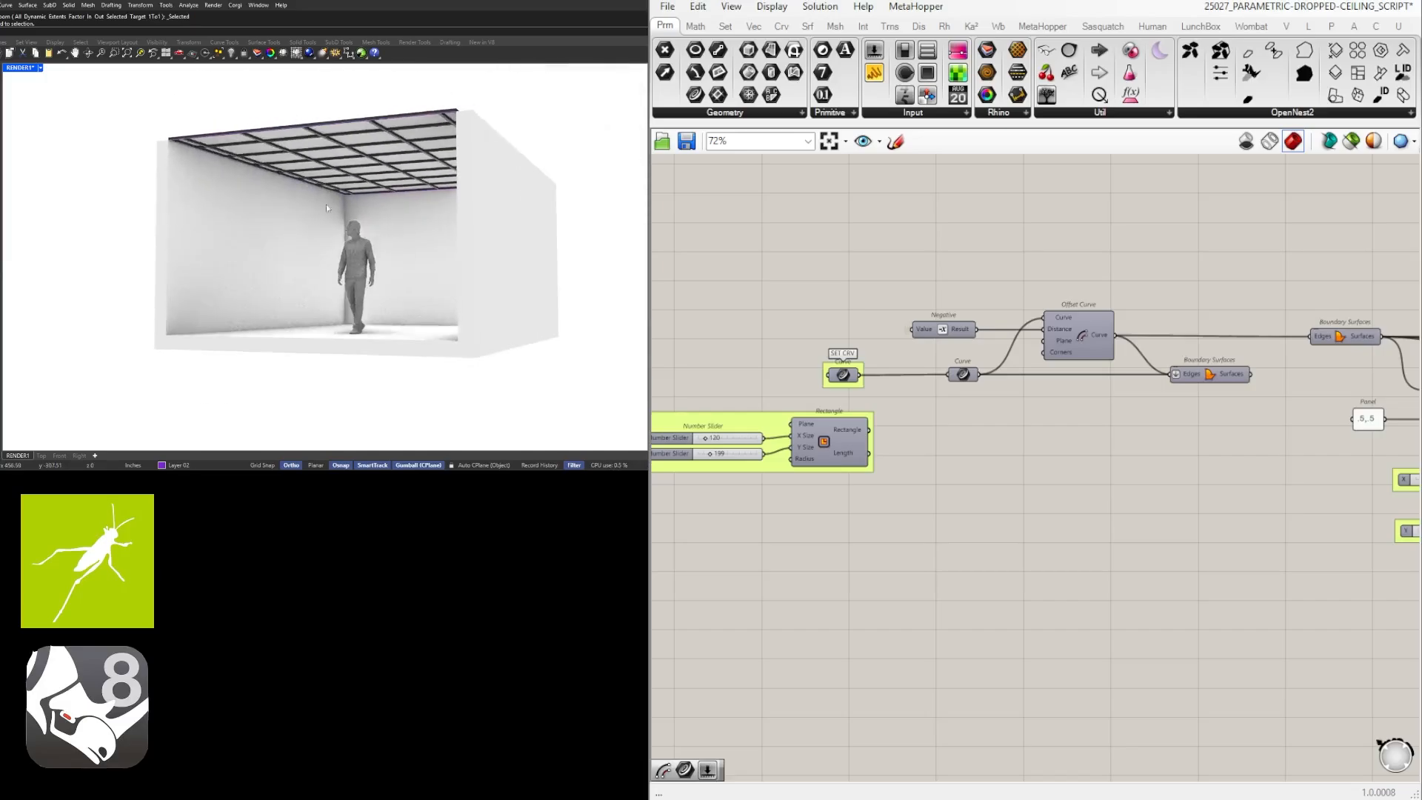
{"action": "scroll", "coordinate": [326, 206], "scroll_direction": "up", "scroll_amount": 6}
{"action": "right_click_drag", "start_coordinate": [324, 169], "coordinate": [319, 292]}
{"action": "scroll", "coordinate": [367, 208], "scroll_direction": "down", "scroll_amount": 6}
Move the room's rectangular ceiling boundary curve outside the room and pull one corner outward into an irregular four-sided shape.
{"action": "left_click", "coordinate": [391, 153]}
{"action": "scroll", "coordinate": [406, 169], "scroll_direction": "down", "scroll_amount": 8}
{"action": "left_click_drag", "start_coordinate": [285, 166], "coordinate": [517, 380]}
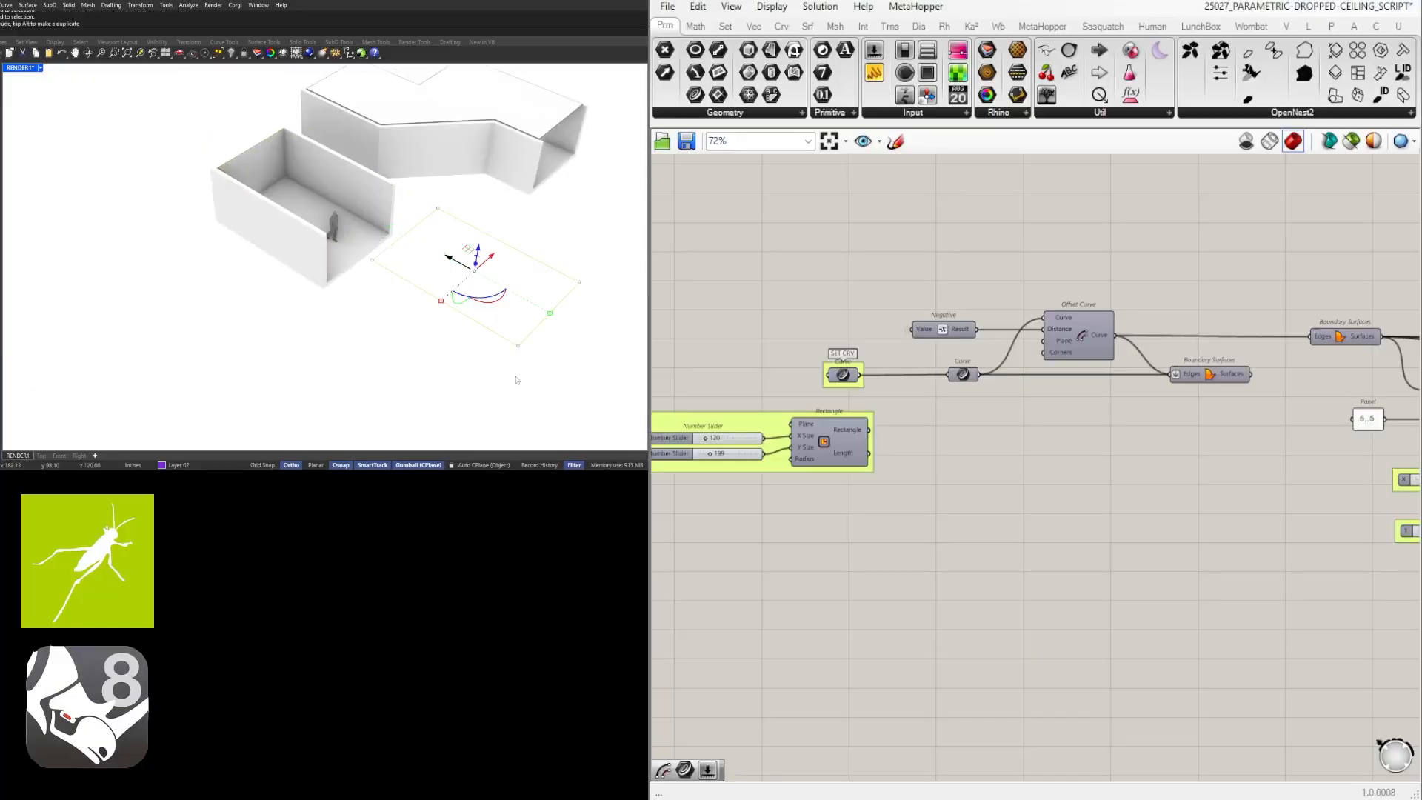
{"action": "right_click_drag", "start_coordinate": [517, 380], "coordinate": [406, 348], "text": "shift"}
{"action": "left_click", "coordinate": [502, 368]}
{"action": "left_click", "coordinate": [444, 258]}
{"action": "left_click_drag", "start_coordinate": [438, 224], "coordinate": [546, 335]}
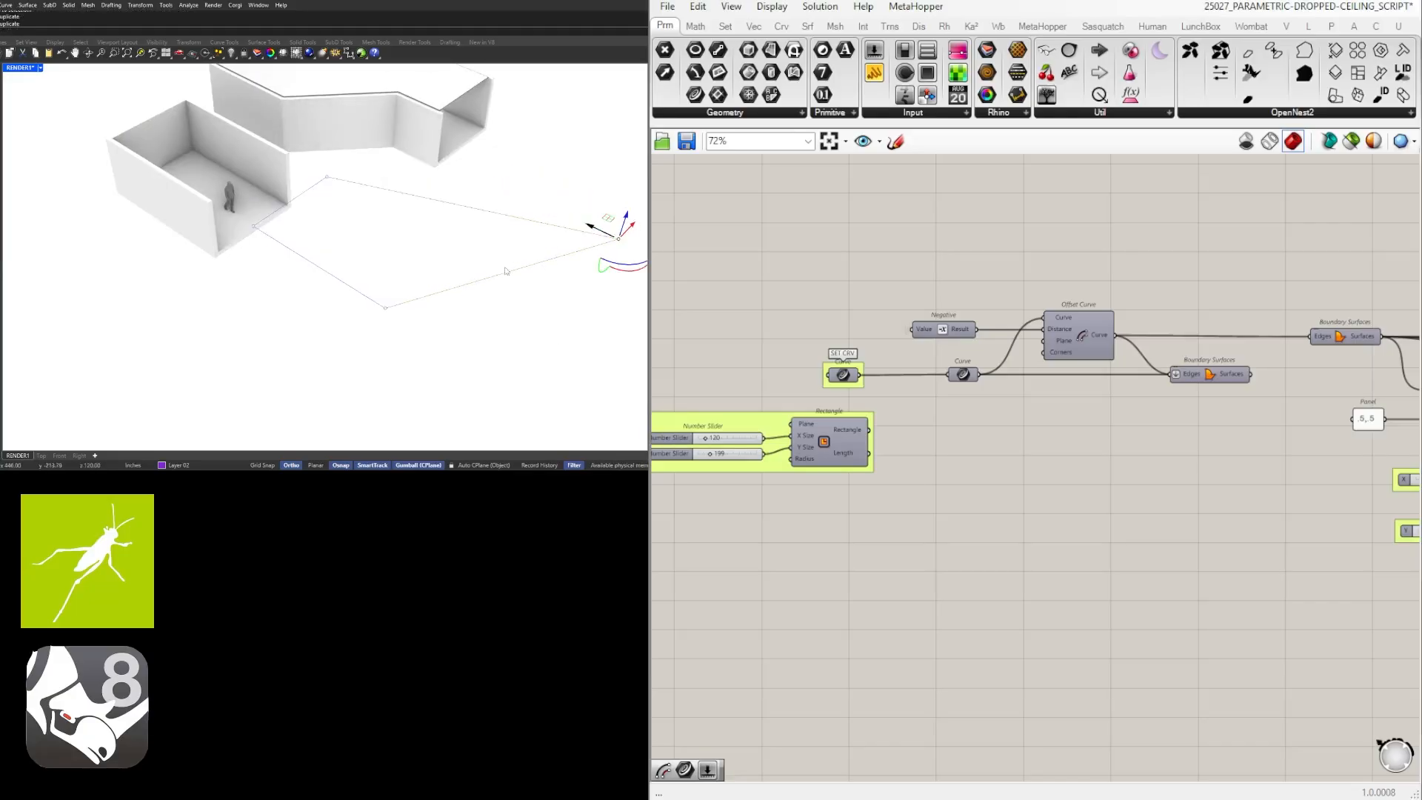
{"action": "right_click_drag", "start_coordinate": [507, 271], "coordinate": [592, 297]}
Assign the separate irregular multi-sided outline as the input of the Curve parameter labelled SET CRV and inspect its ceiling grid.
{"action": "scroll", "coordinate": [474, 222], "scroll_direction": "down", "scroll_amount": 4}
{"action": "mouse_move", "coordinate": [474, 222]}
{"action": "right_mouse_down"}
{"action": "mouse_move", "coordinate": [511, 229]}
{"action": "mouse_move", "coordinate": [481, 192]}
{"action": "right_mouse_up"}
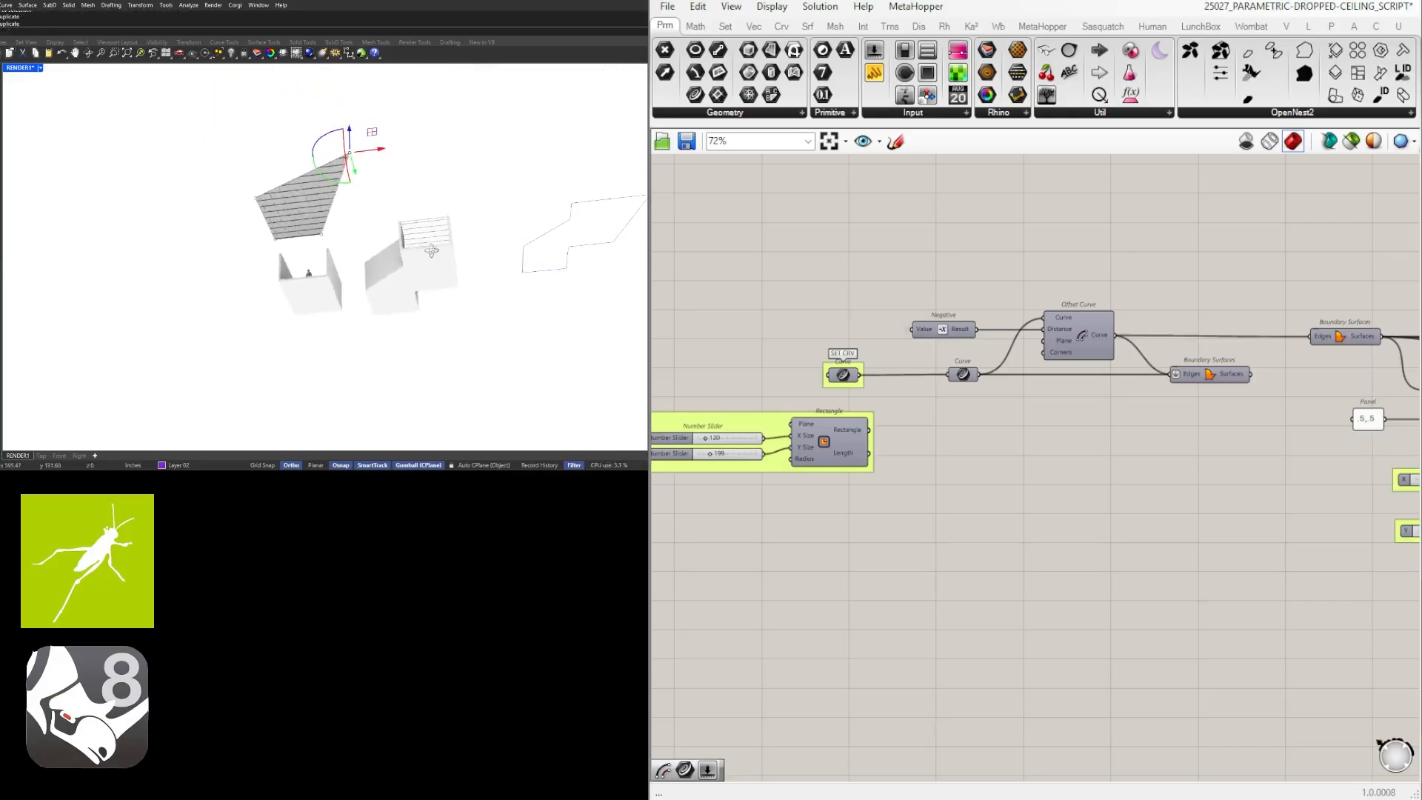
{"action": "left_click", "coordinate": [595, 204]}
{"action": "right_click_drag", "start_coordinate": [595, 204], "coordinate": [475, 200], "text": "shift"}
{"action": "scroll", "coordinate": [476, 201], "scroll_direction": "up", "scroll_amount": 7}
{"action": "scroll", "coordinate": [840, 375], "scroll_direction": "up", "scroll_amount": 2}
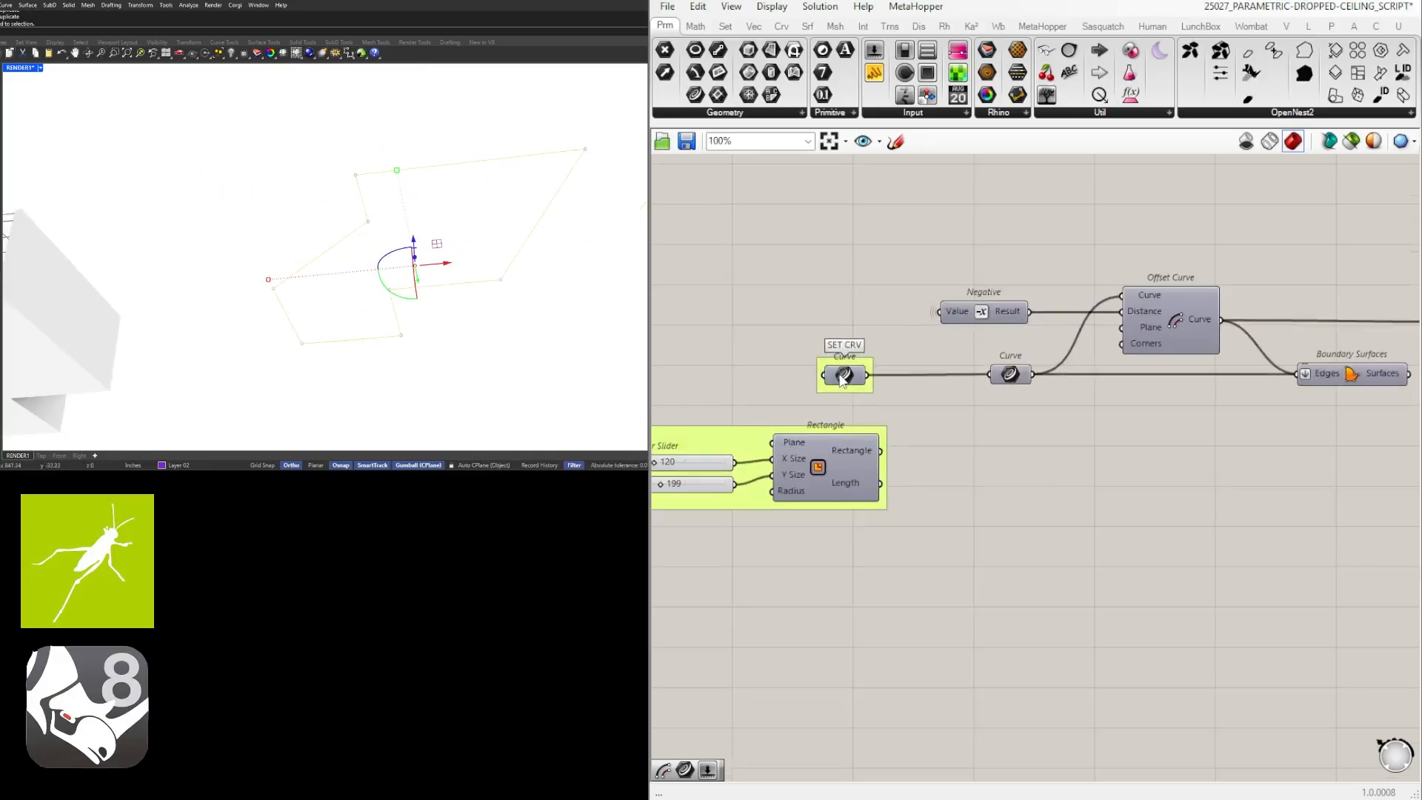
{"action": "right_click", "coordinate": [842, 380]}
{"action": "left_click", "coordinate": [911, 593]}
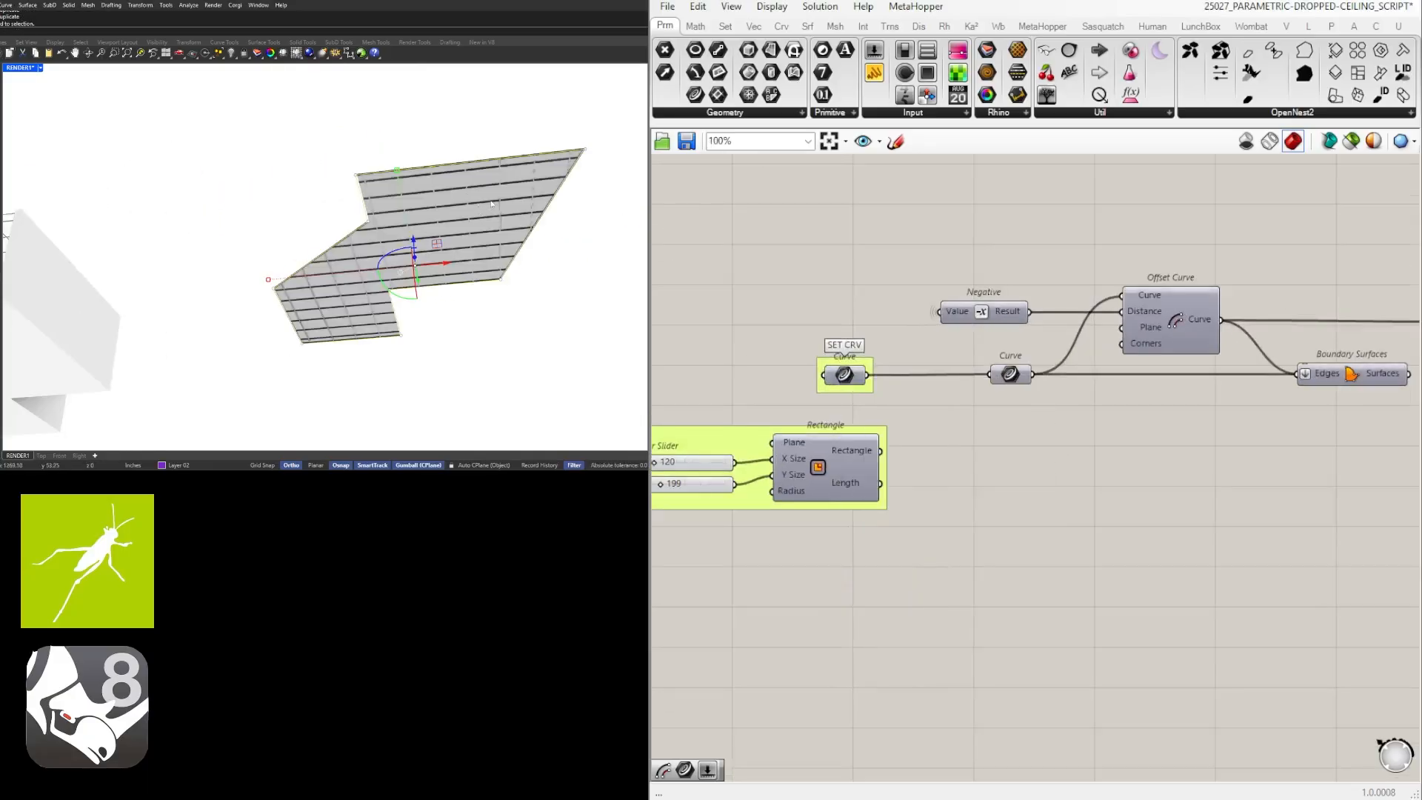
{"action": "right_click_drag", "start_coordinate": [491, 203], "coordinate": [357, 295]}
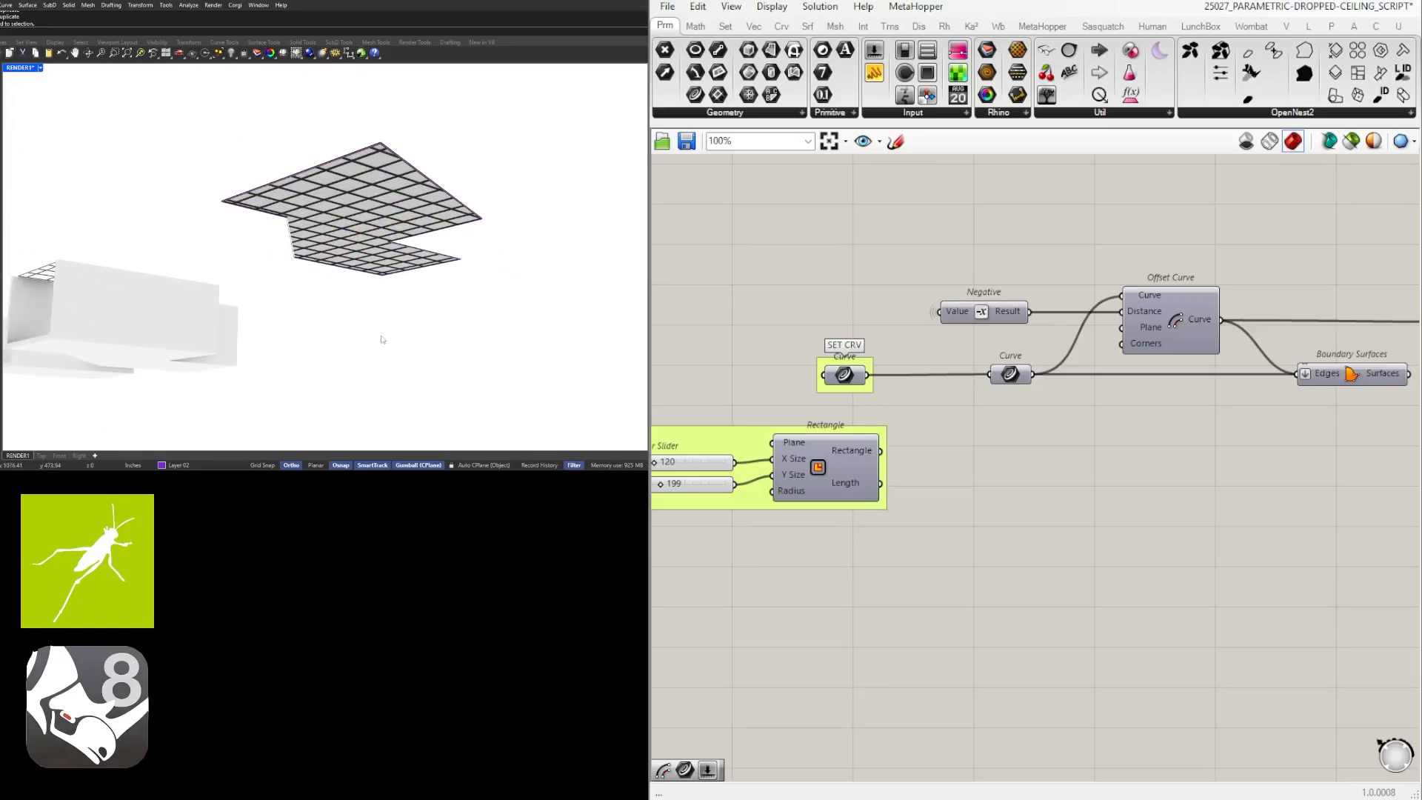
{"action": "right_click_drag", "start_coordinate": [305, 292], "coordinate": [272, 259]}
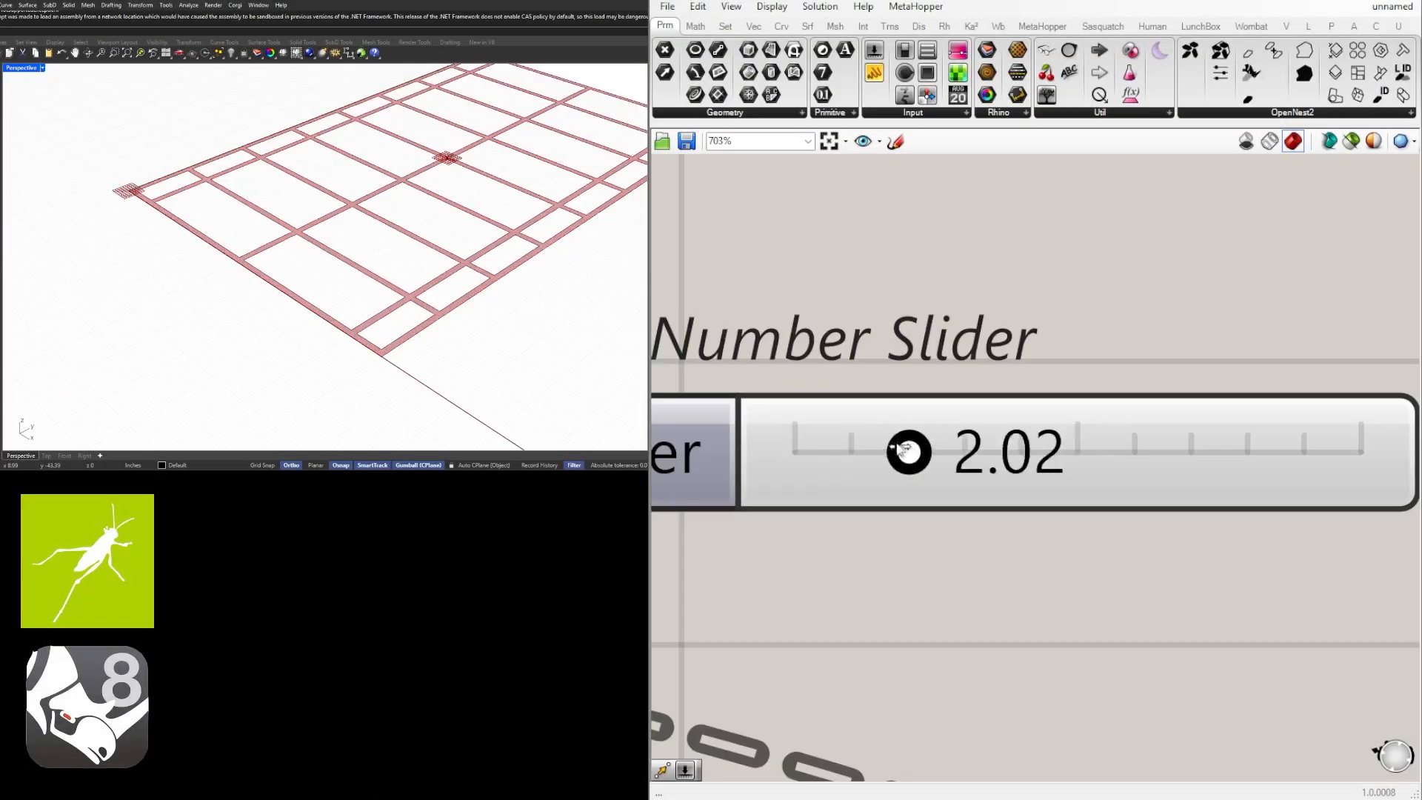
{"action": "left_click_drag", "start_coordinate": [911, 448], "coordinate": [1116, 442]}
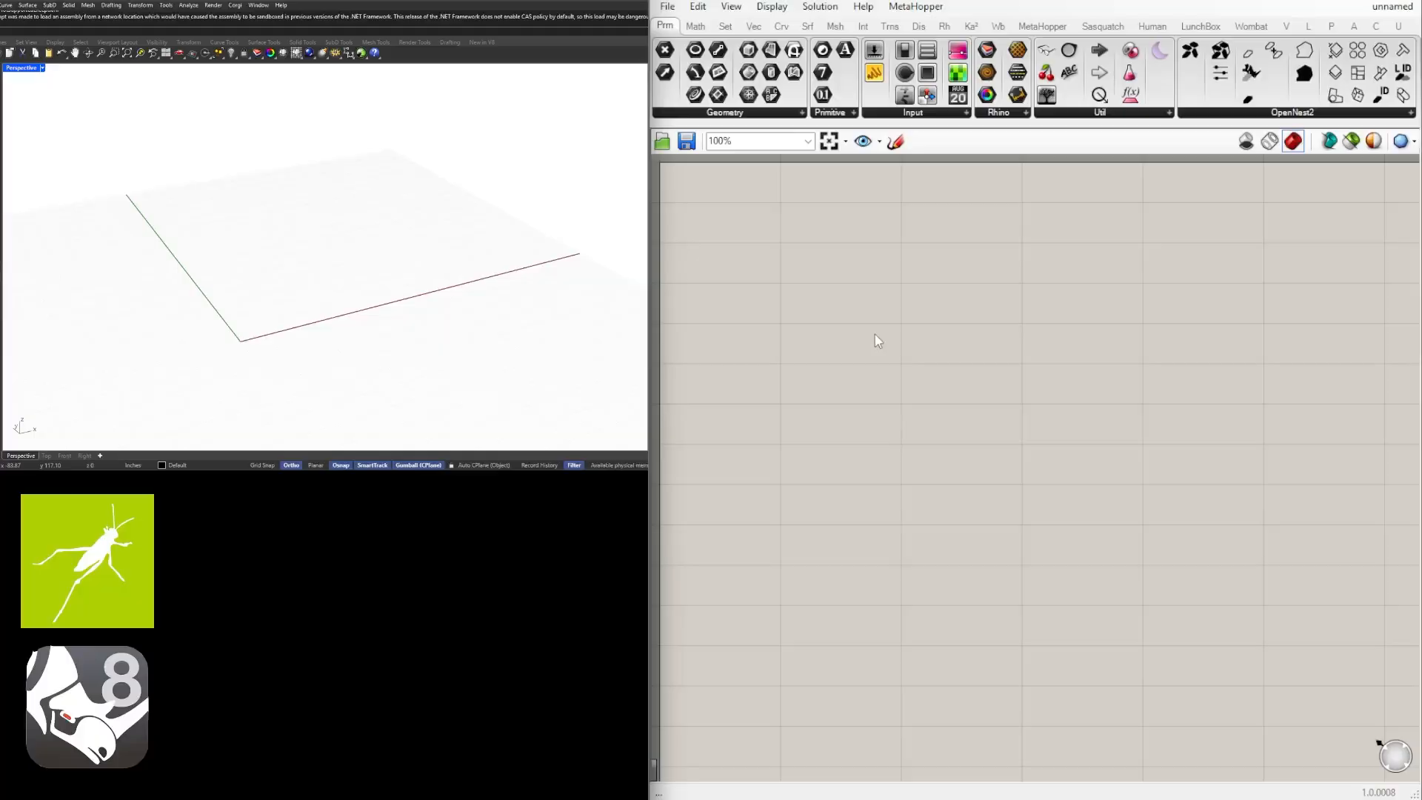
Add a Rectangle component with plane, X Size, Y Size and Radius inputs to the empty Grasshopper canvas.
{"action": "double_click", "coordinate": [949, 332]}
{"action": "type", "text": "rec"}
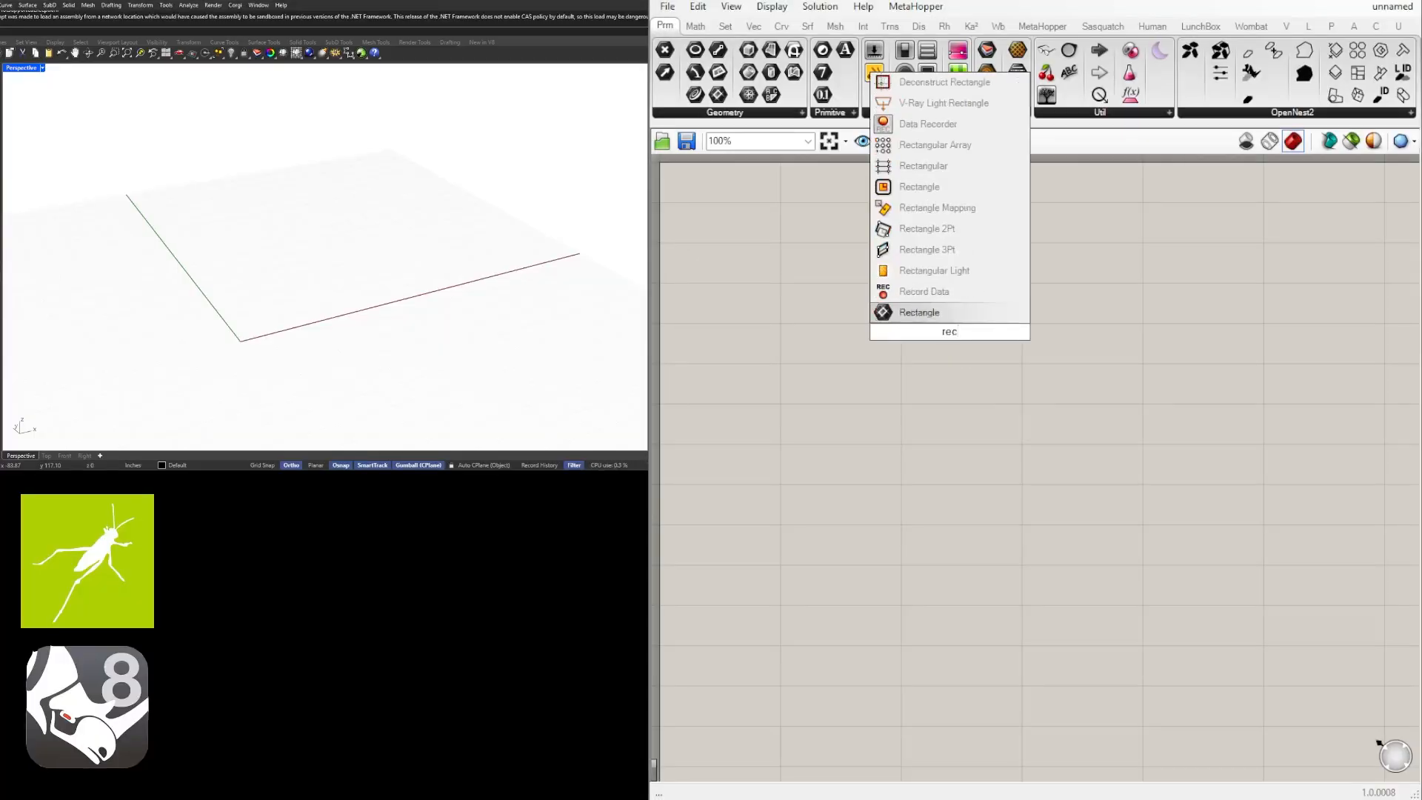
{"action": "type", "text": "tan"}
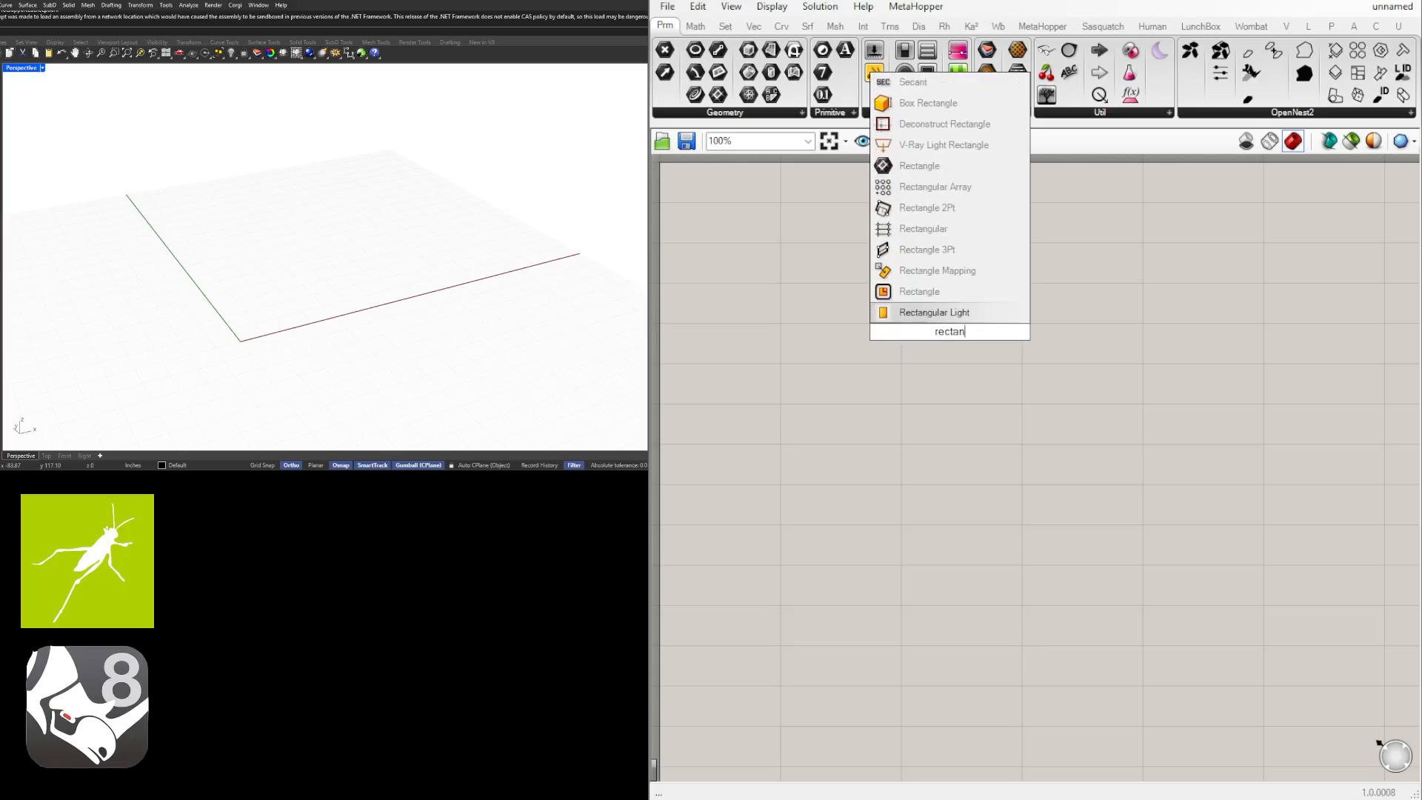
{"action": "key", "text": "Up"}
{"action": "key", "text": "Return"}
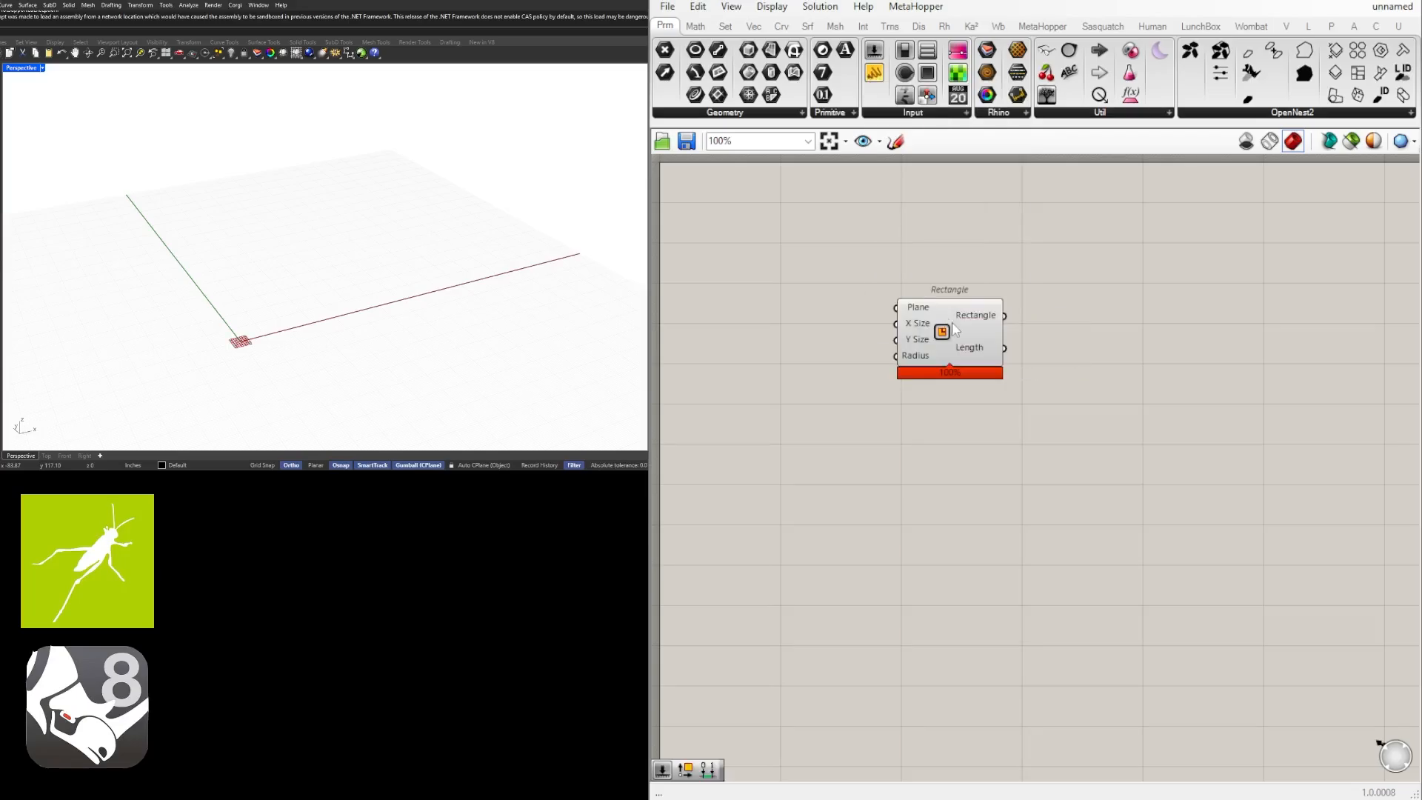
Add a Curve parameter beside the Rectangle component and connect the Rectangle output to it.
{"action": "left_click_drag", "start_coordinate": [1028, 328], "coordinate": [1060, 329]}
{"action": "right_click_drag", "start_coordinate": [1172, 355], "coordinate": [1025, 382]}
{"action": "double_click", "coordinate": [1117, 360]}
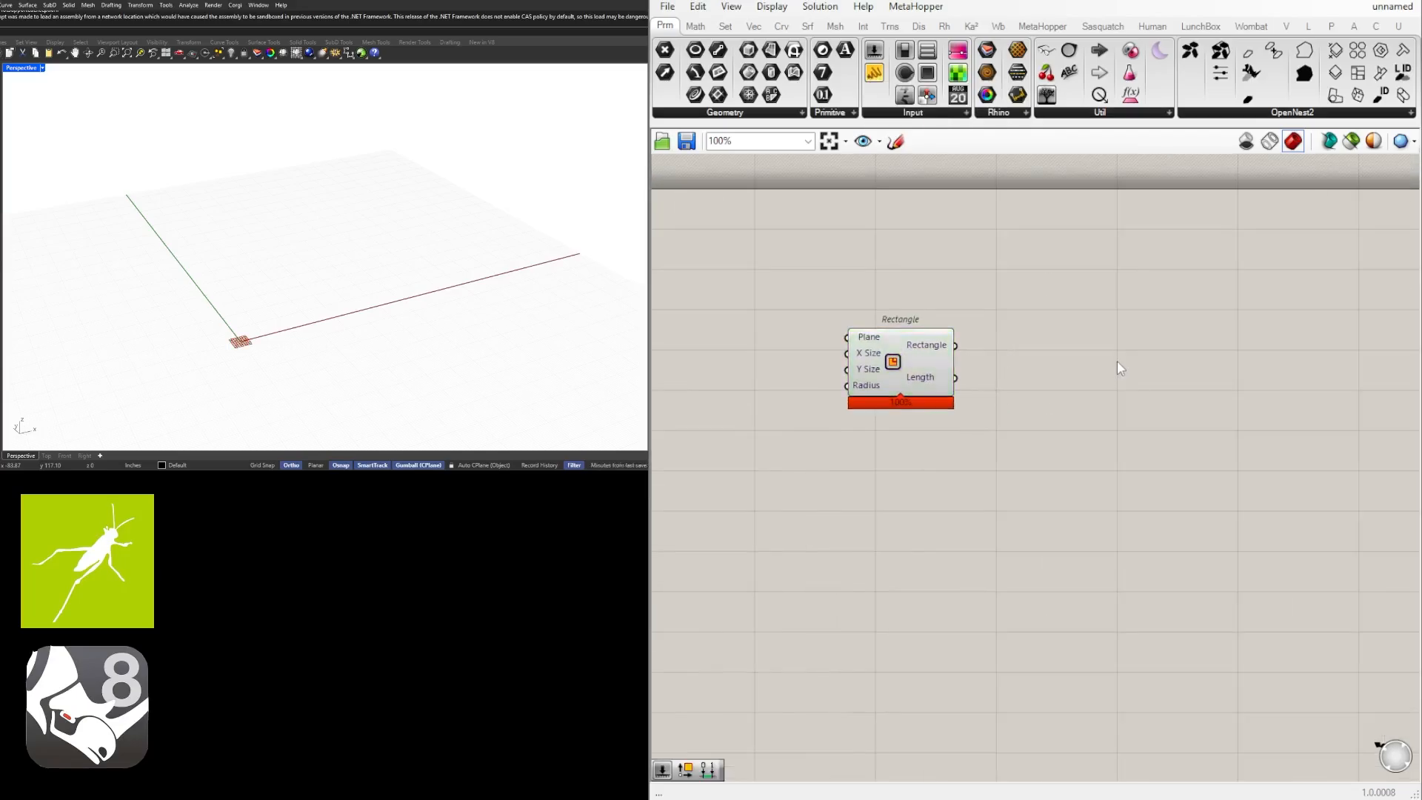
{"action": "type", "text": "cur"}
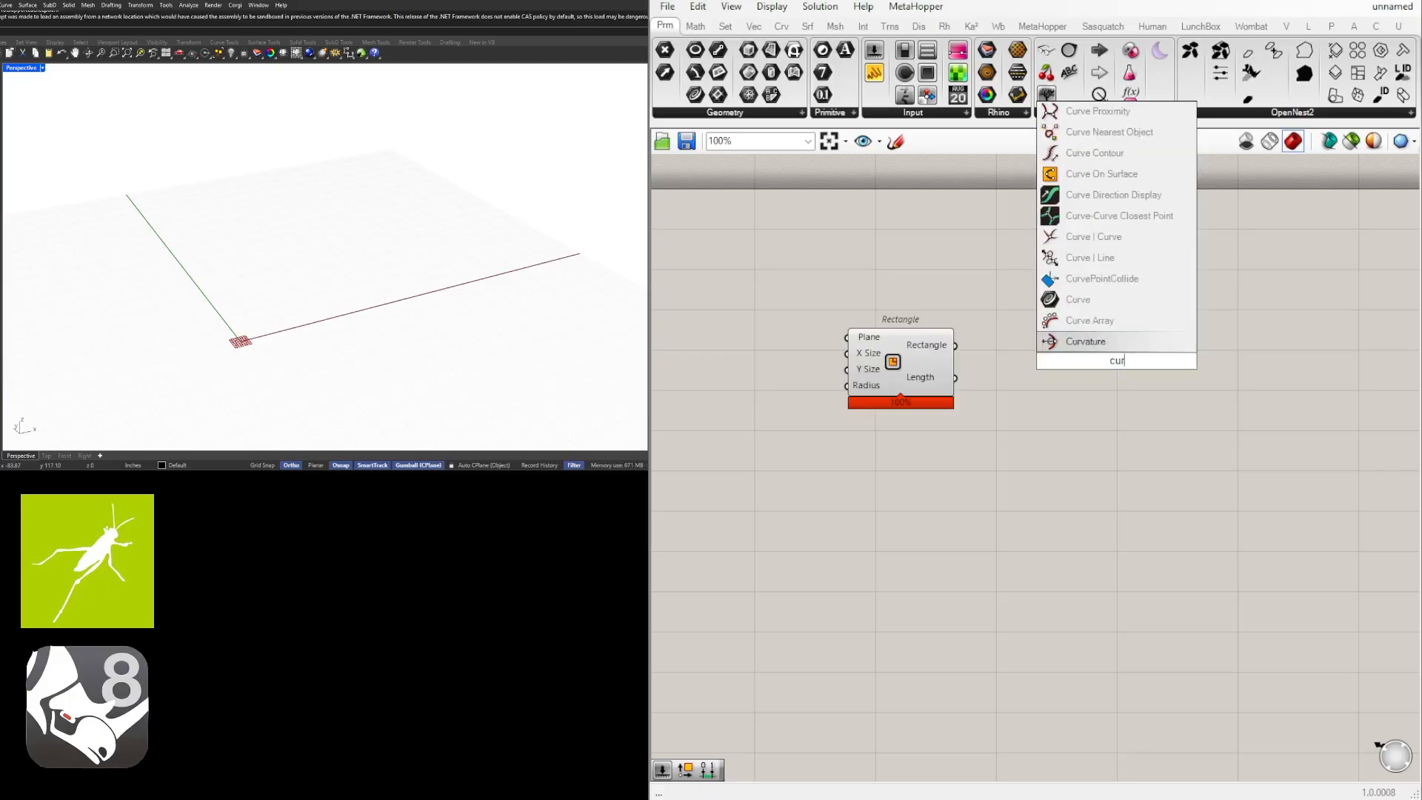
{"action": "key", "text": "Up"}
{"action": "key", "text": "Up"}
{"action": "key", "text": "Return"}
{"action": "left_click_drag", "start_coordinate": [956, 345], "coordinate": [1088, 347]}
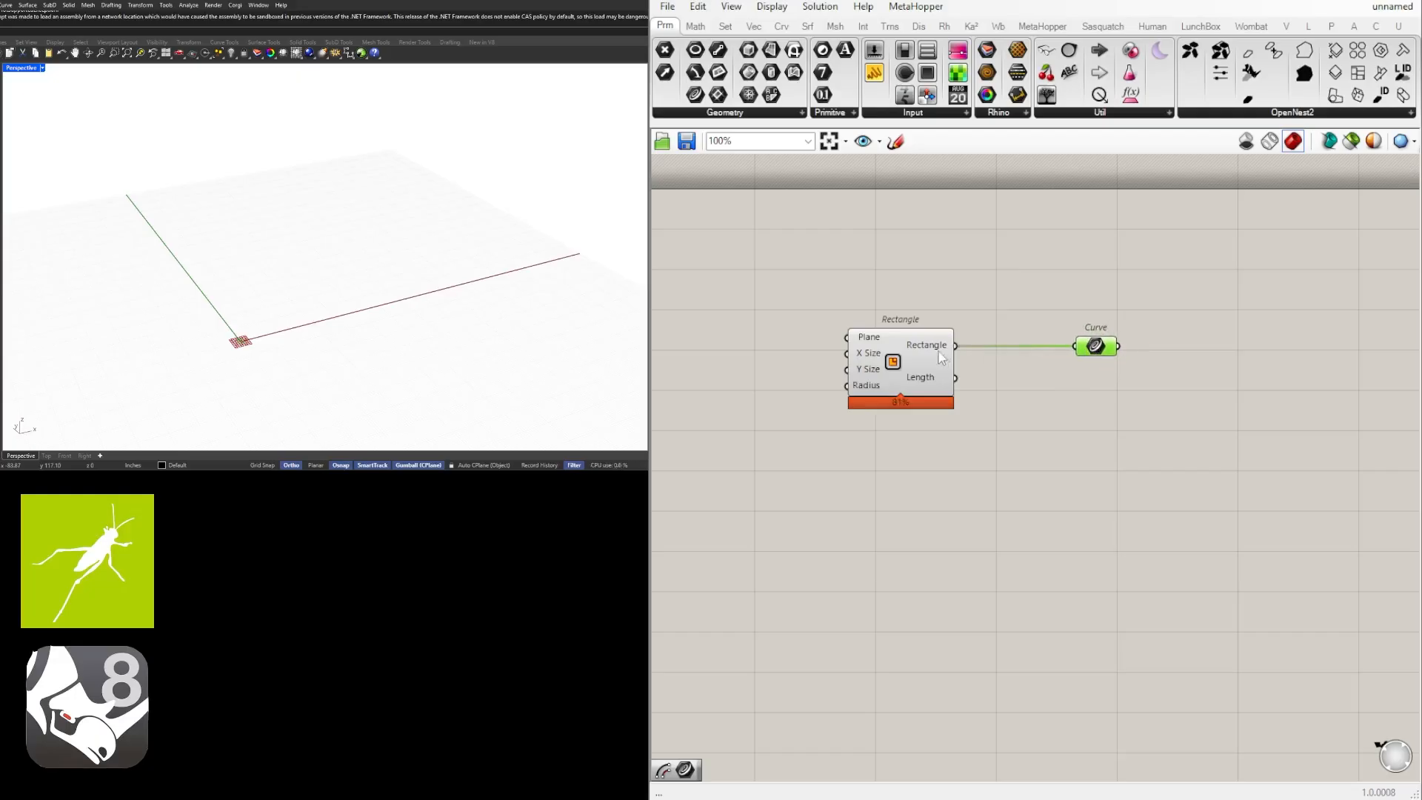
Reposition the Rectangle component and place the Curve parameter closer to its output.
{"action": "left_click", "coordinate": [943, 350]}
{"action": "left_click_drag", "start_coordinate": [1167, 440], "coordinate": [849, 280]}
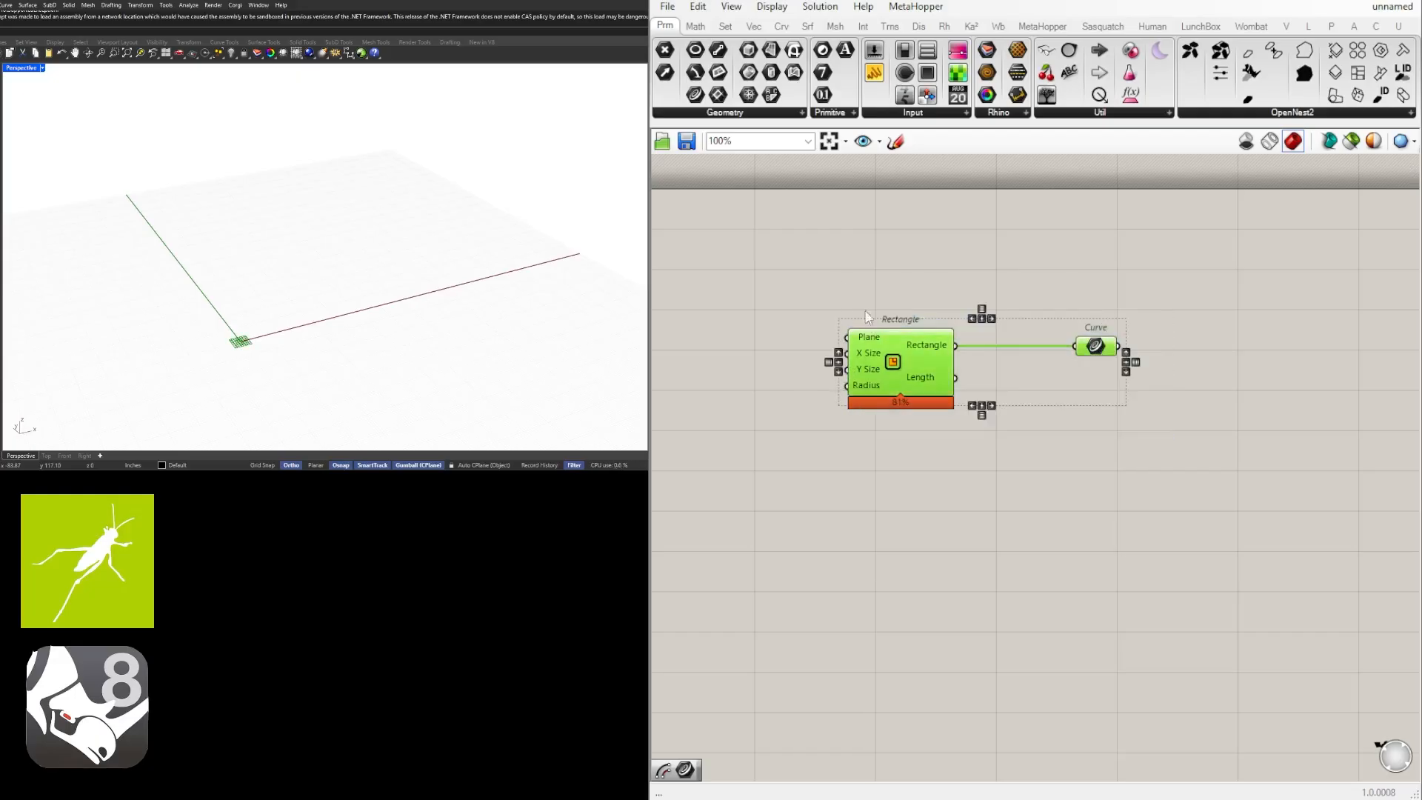
{"action": "left_click_drag", "start_coordinate": [886, 339], "coordinate": [806, 287]}
{"action": "left_click", "coordinate": [1020, 309]}
{"action": "left_click", "coordinate": [958, 296]}
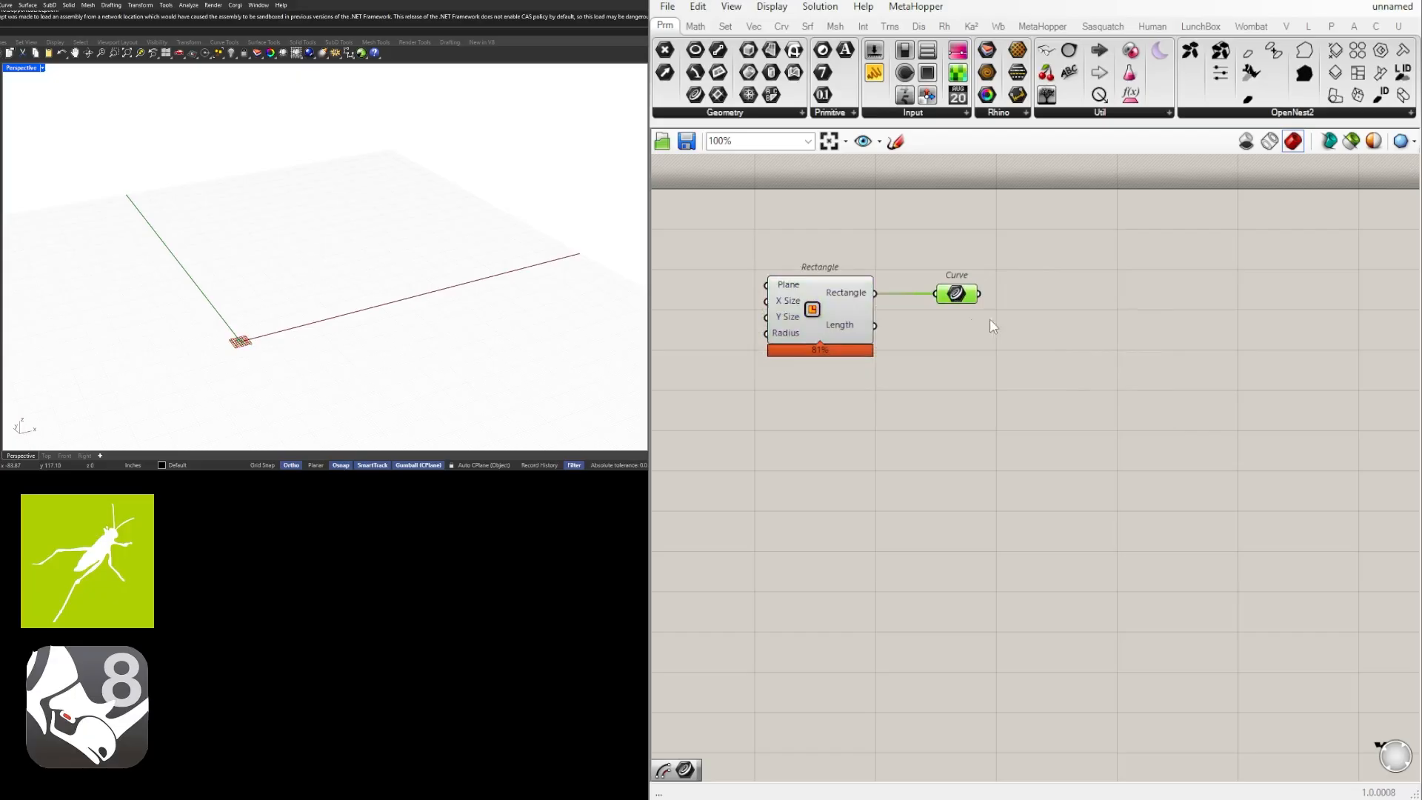
Add a number slider with the value 120 and connect it to the Rectangle's X Size.
{"action": "right_click_drag", "start_coordinate": [723, 364], "coordinate": [903, 400]}
{"action": "double_click", "coordinate": [902, 400]}
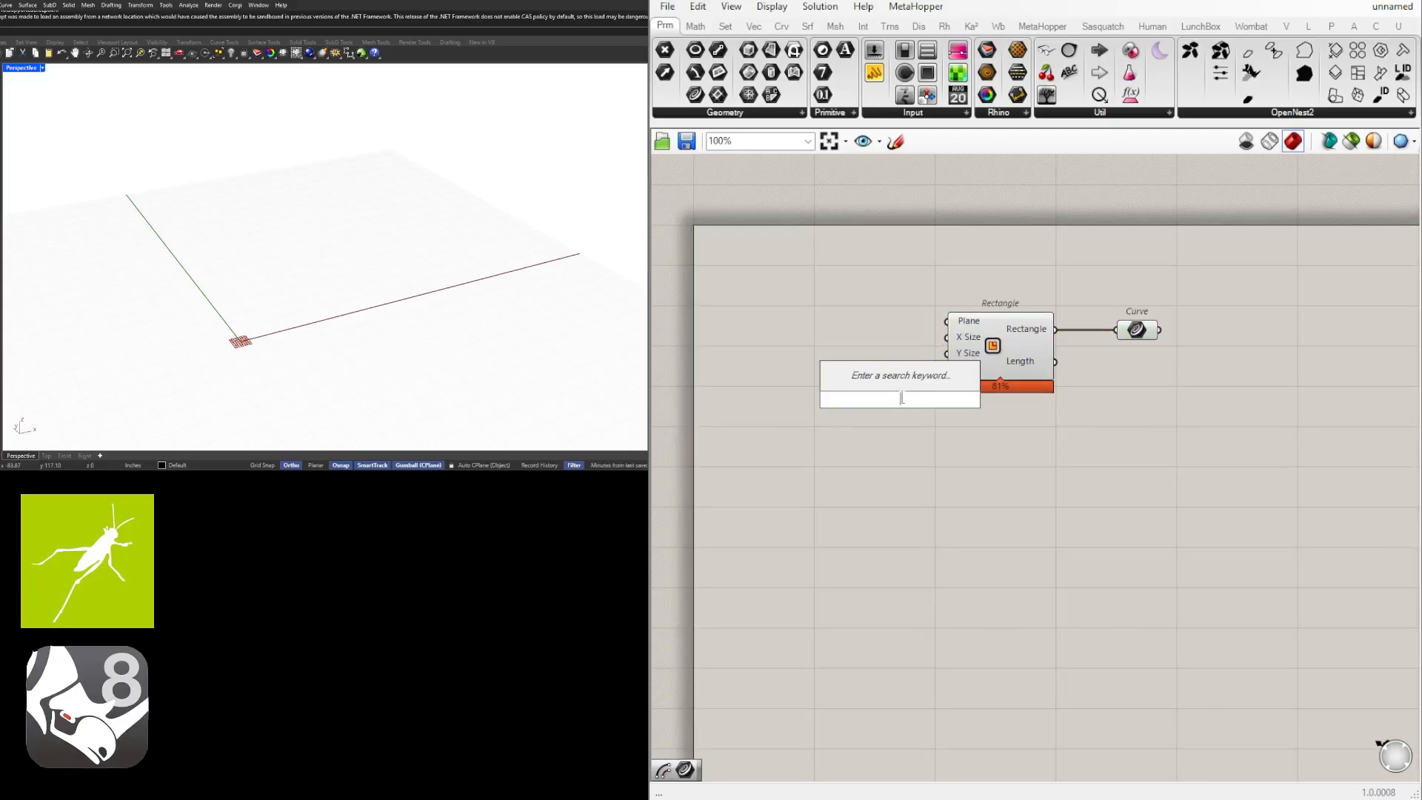
{"action": "type", "text": "120"}
{"action": "key", "text": "Return"}
{"action": "scroll", "coordinate": [871, 387], "scroll_direction": "up", "scroll_amount": 2}
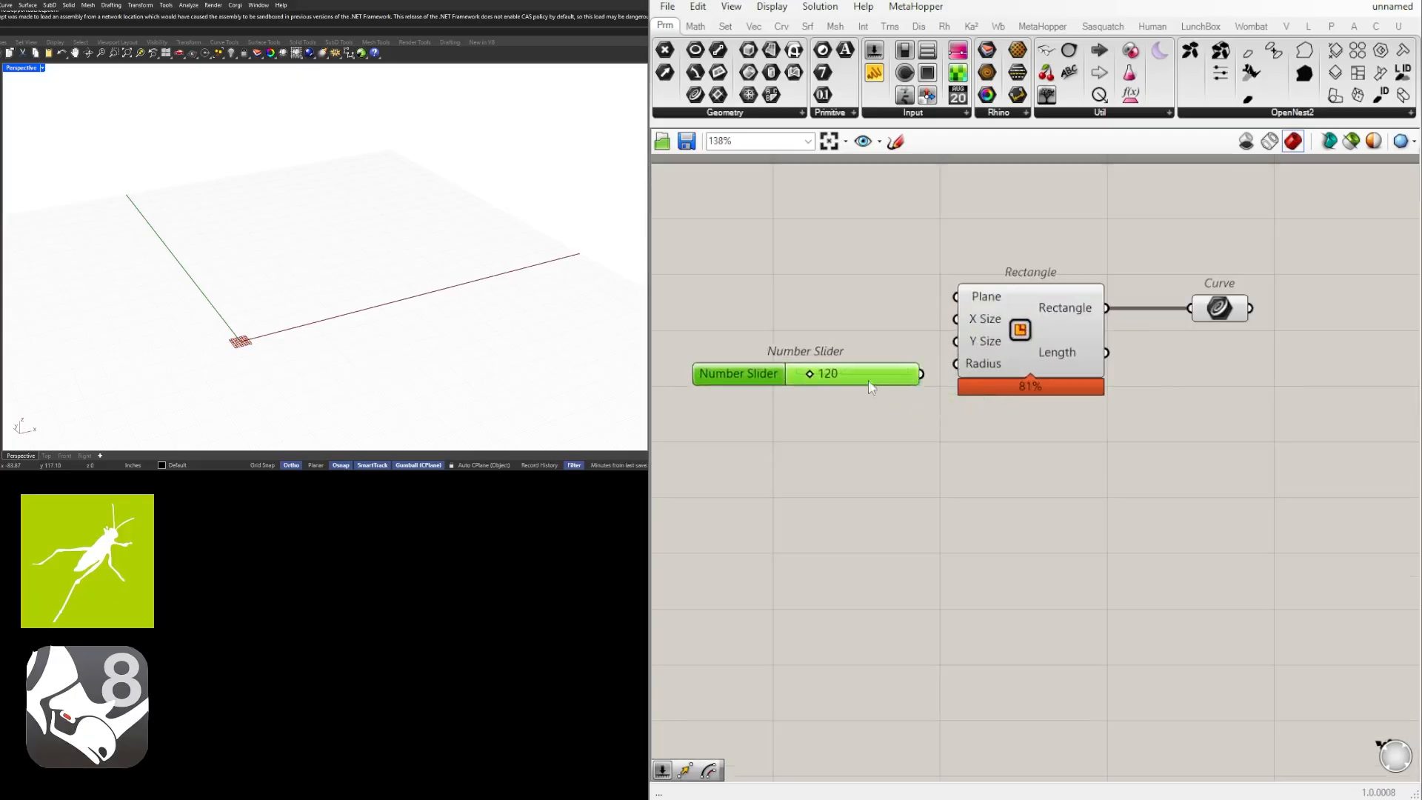
{"action": "left_click_drag", "start_coordinate": [869, 382], "coordinate": [956, 342]}
Add a second number slider for the Rectangle's Y Size and set it to 199.
{"action": "double_click", "coordinate": [859, 354]}
{"action": "type", "text": "120"}
{"action": "key", "text": "Return"}
{"action": "left_click_drag", "start_coordinate": [791, 359], "coordinate": [800, 356]}
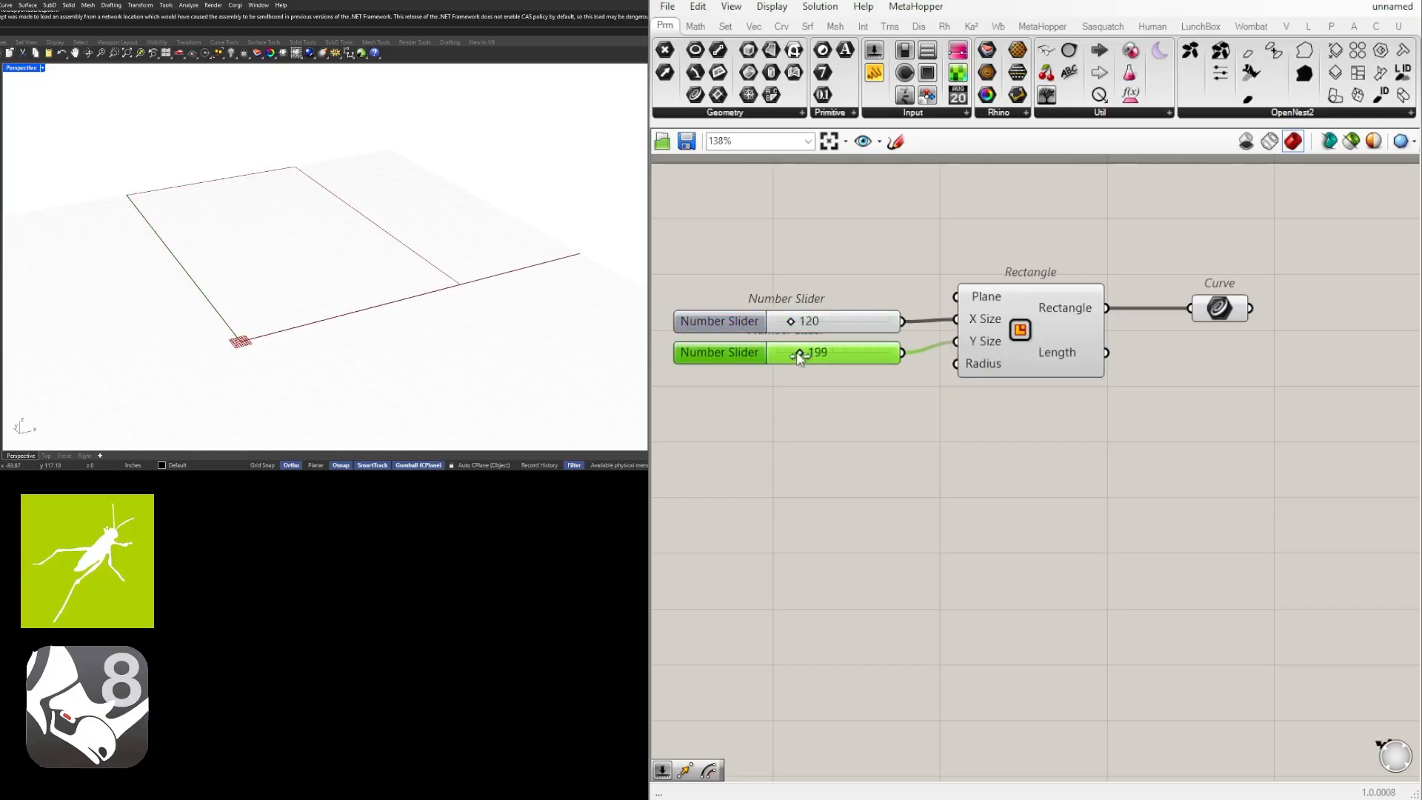
Add a Boundary Surfaces component, feed its Edges from the Curve parameter, and align it with the curve.
{"action": "right_click_drag", "start_coordinate": [334, 267], "coordinate": [195, 290]}
{"action": "scroll", "coordinate": [1130, 402], "scroll_direction": "down", "scroll_amount": 2}
{"action": "left_click", "coordinate": [979, 341]}
{"action": "left_click_drag", "start_coordinate": [1089, 470], "coordinate": [693, 271]}
{"action": "scroll", "coordinate": [1042, 450], "scroll_direction": "down", "scroll_amount": 2}
{"action": "double_click", "coordinate": [1126, 367]}
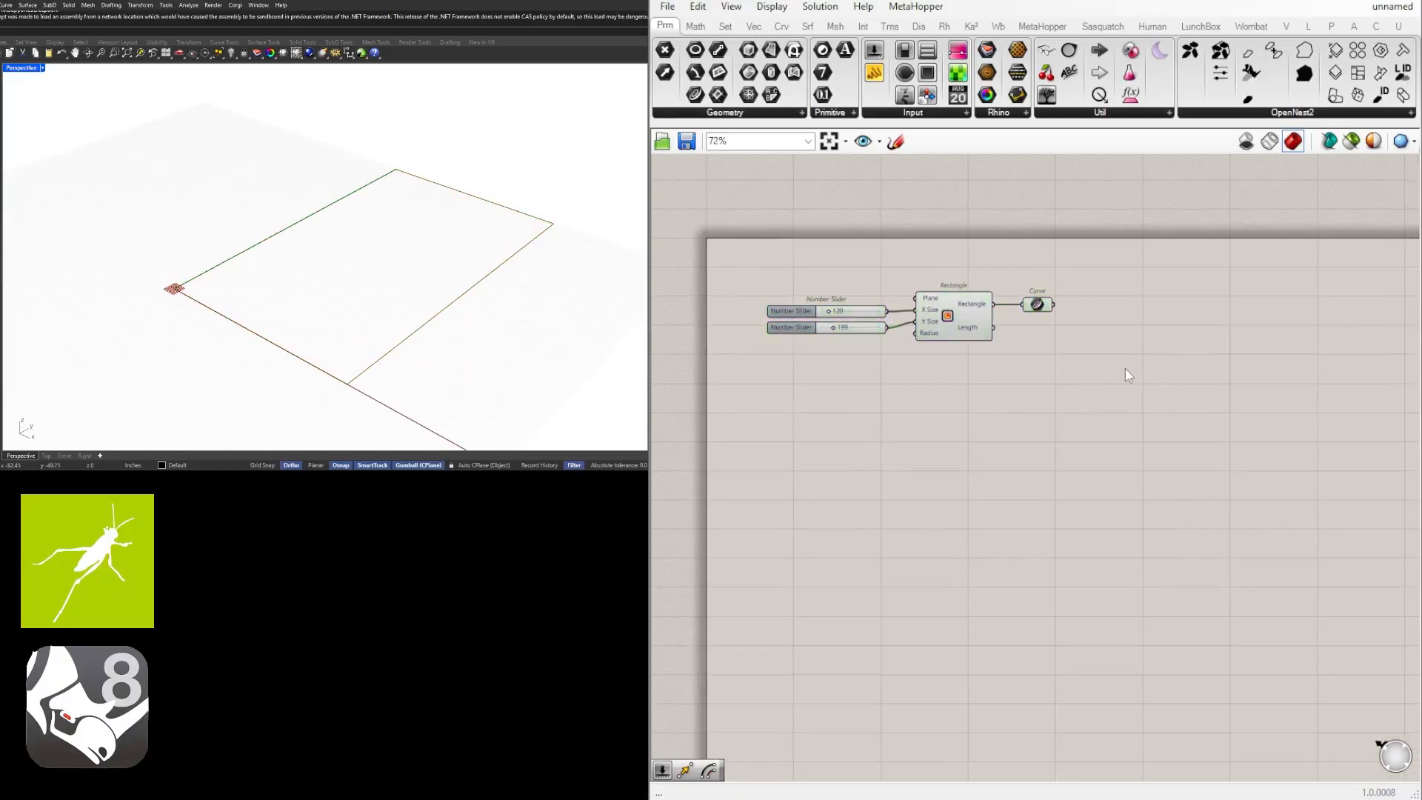
{"action": "type", "text": "bound"}
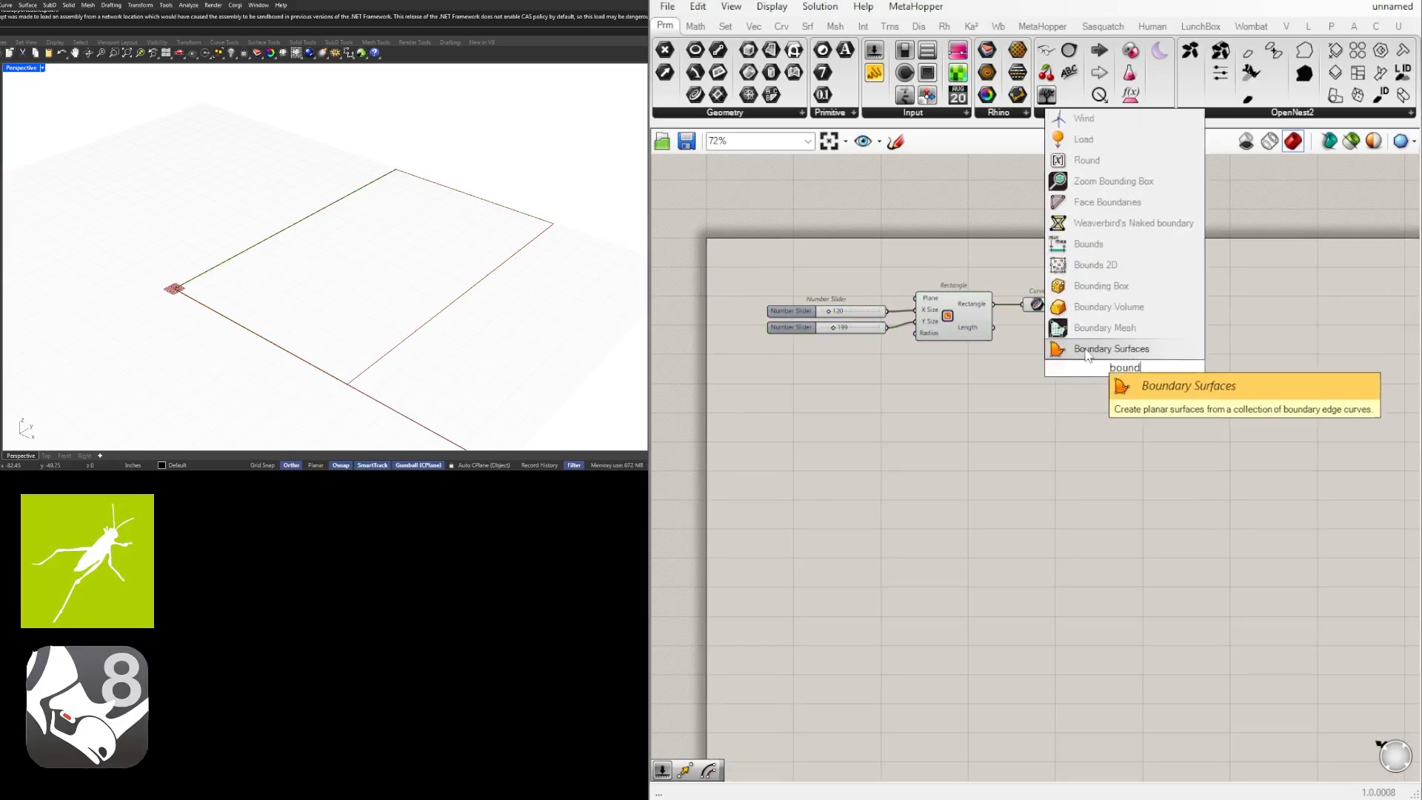
{"action": "left_click", "coordinate": [1083, 349]}
{"action": "left_click_drag", "start_coordinate": [1056, 306], "coordinate": [1097, 370]}
{"action": "left_click_drag", "start_coordinate": [1121, 369], "coordinate": [1154, 305]}
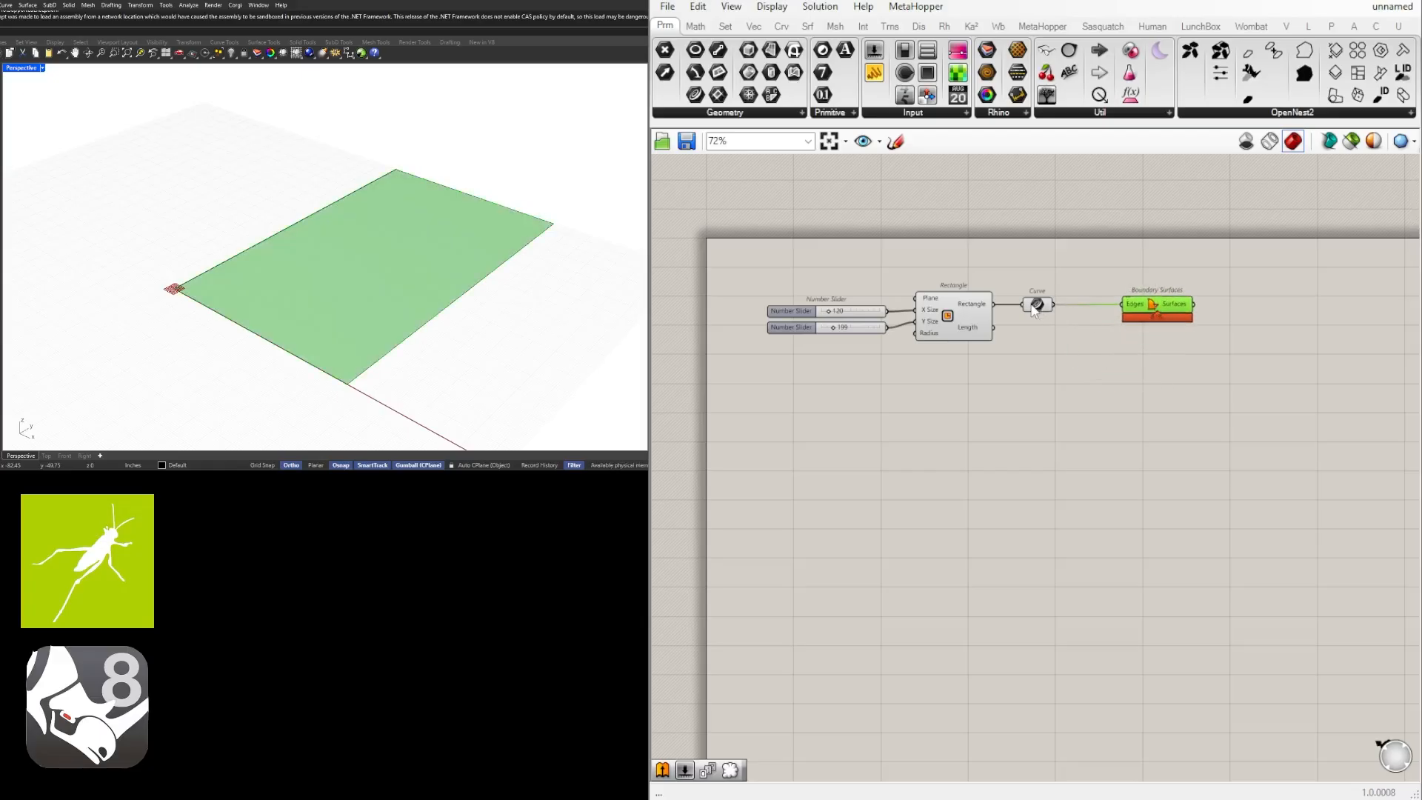
Space out the Curve parameter and the Boundary Surfaces component to the right of the Rectangle.
{"action": "left_click_drag", "start_coordinate": [1036, 310], "coordinate": [1055, 309]}
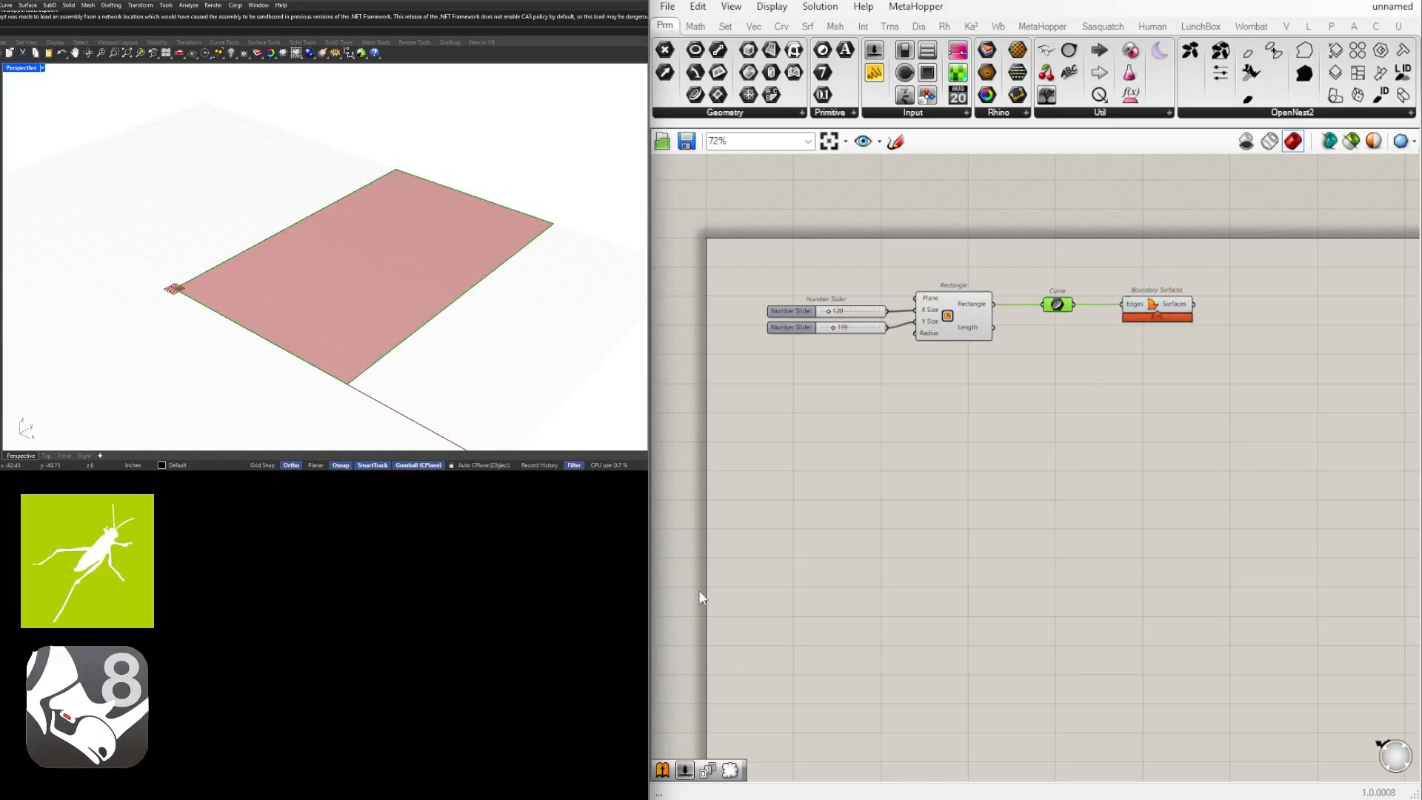
{"action": "left_click", "coordinate": [1157, 311]}
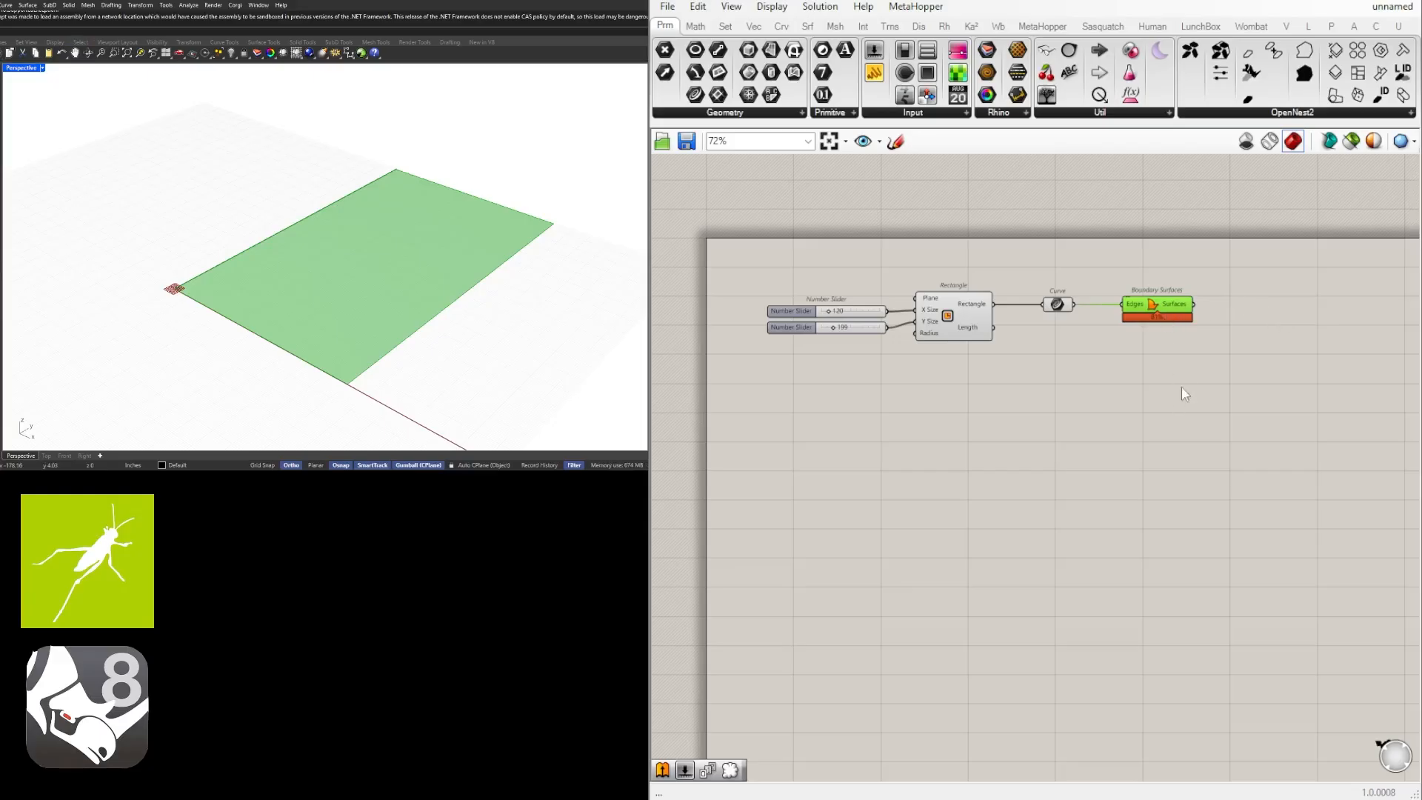
{"action": "right_click_drag", "start_coordinate": [1204, 387], "coordinate": [1176, 397]}
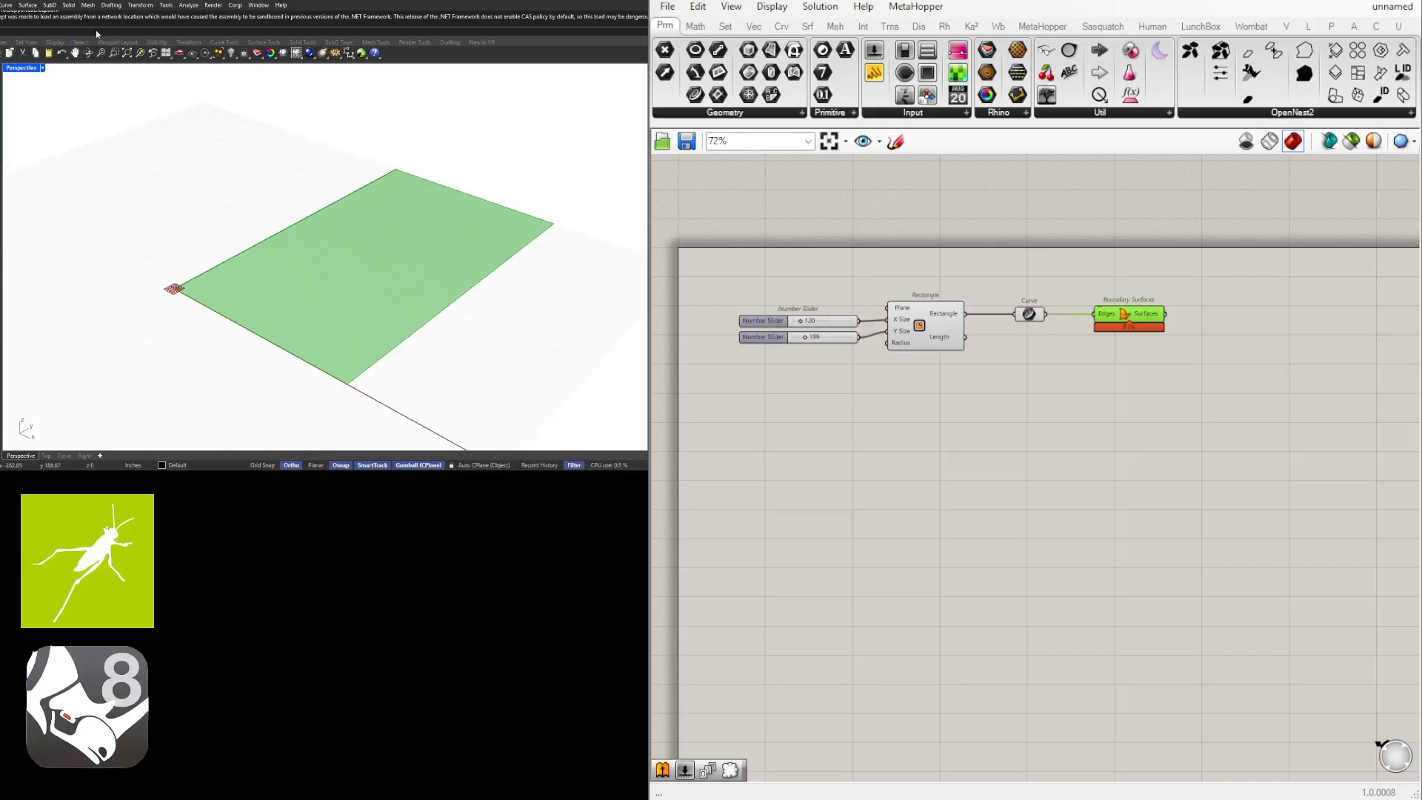
{"action": "left_click_drag", "start_coordinate": [1152, 313], "coordinate": [1176, 314]}
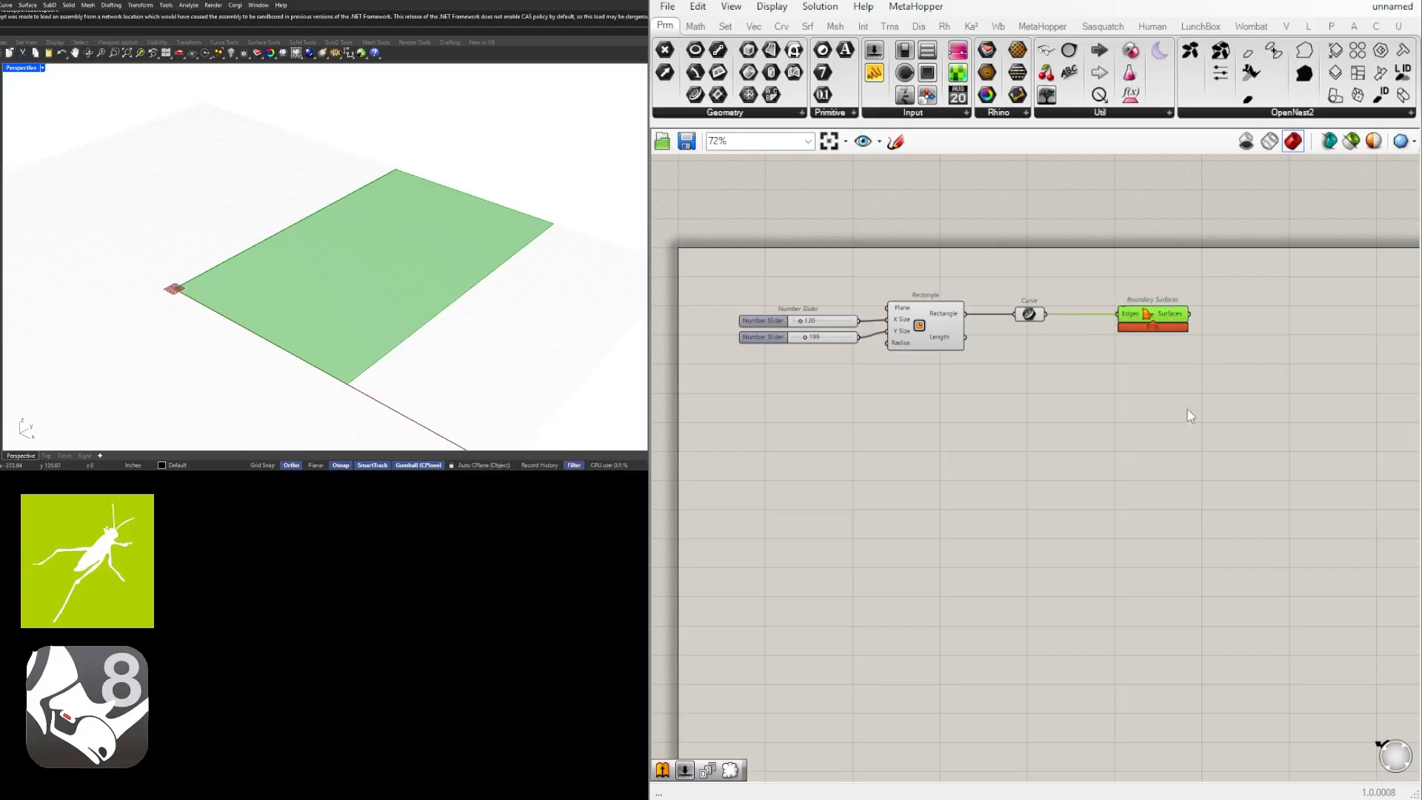
{"action": "left_click", "coordinate": [1187, 409]}
{"action": "left_click_drag", "start_coordinate": [1026, 317], "coordinate": [1063, 317]}
{"action": "right_click_drag", "start_coordinate": [1160, 331], "coordinate": [975, 334]}
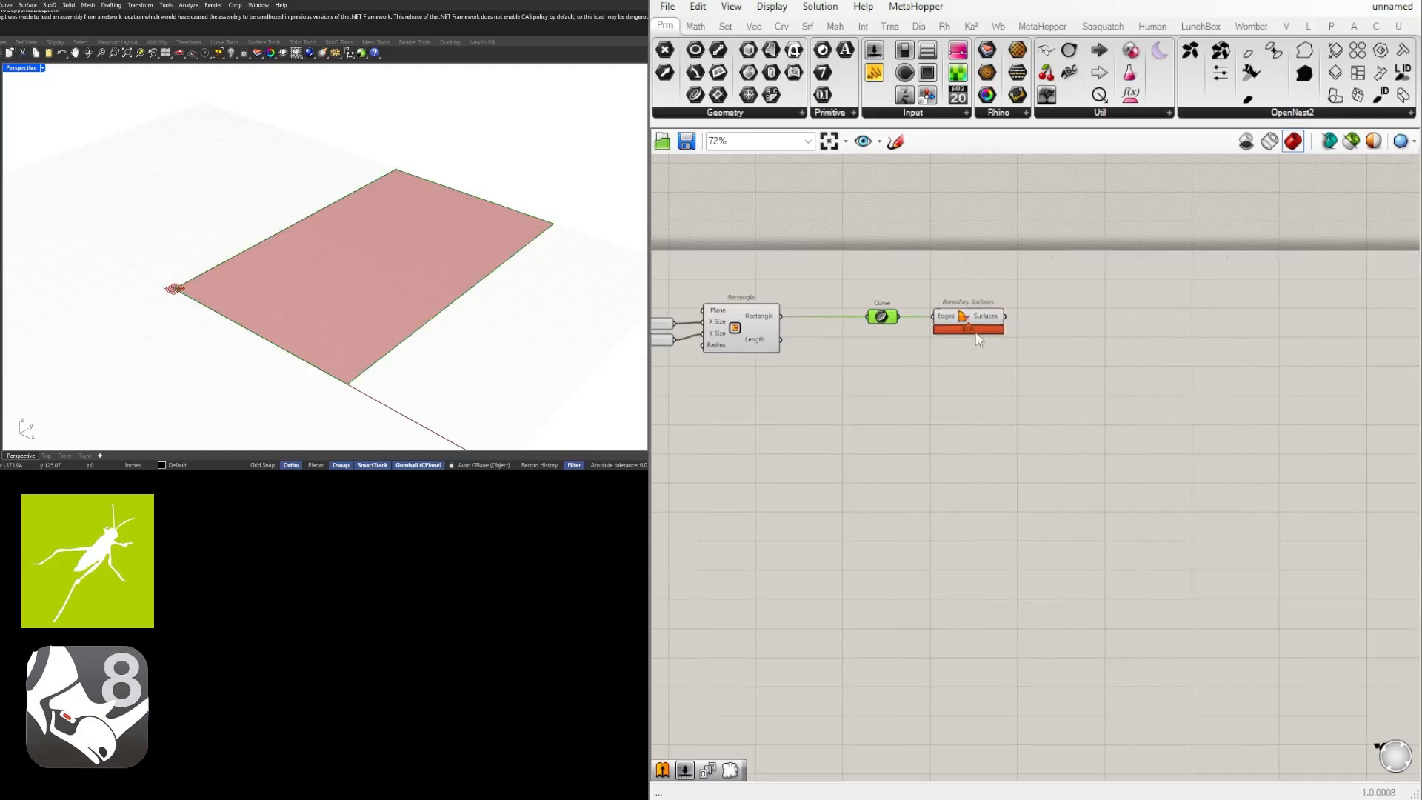
{"action": "left_click", "coordinate": [975, 320]}
{"action": "left_click", "coordinate": [1048, 319]}
{"action": "double_click", "coordinate": [1114, 354]}
{"action": "left_click", "coordinate": [991, 343]}
{"action": "left_click", "coordinate": [985, 318]}
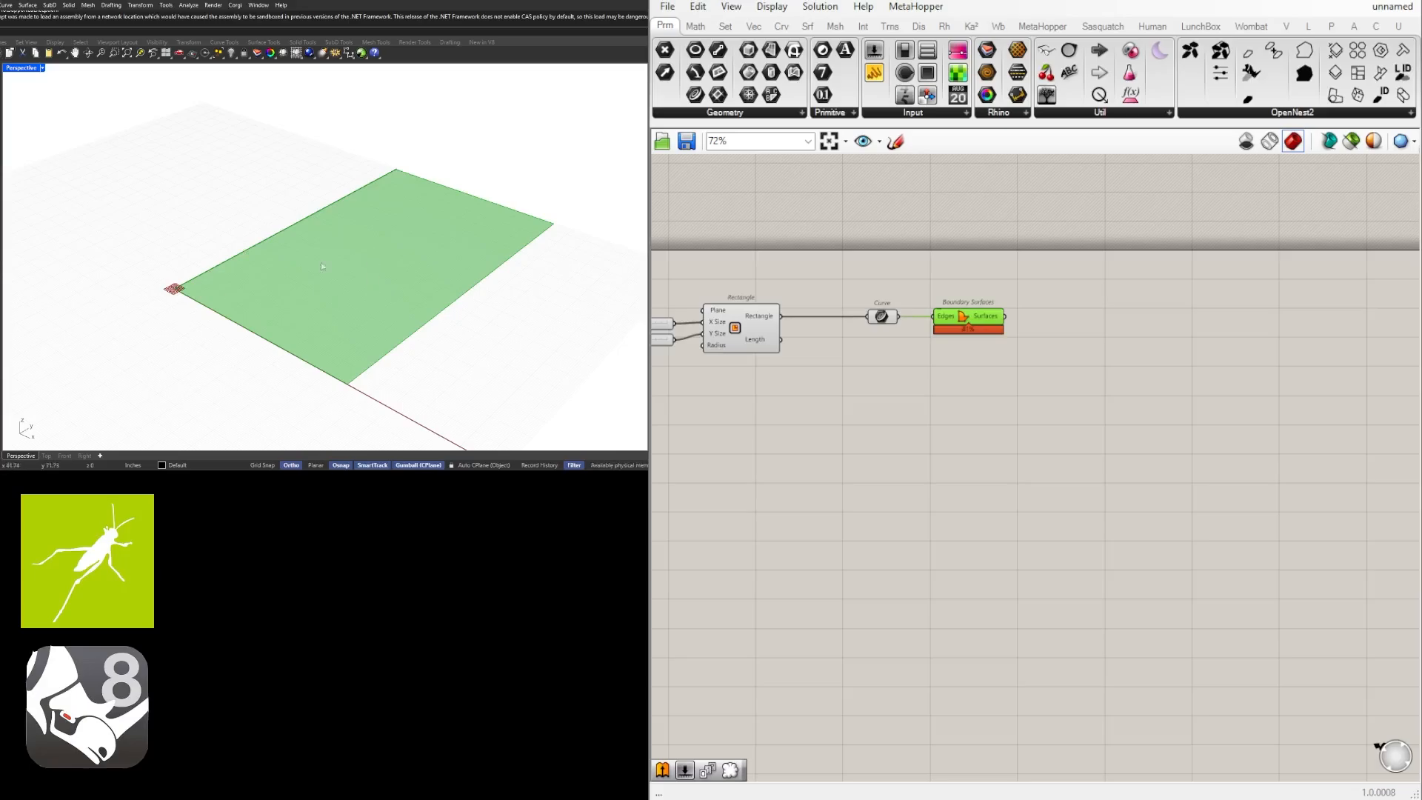
Add an Evaluate Surface component and connect the Boundary Surfaces output to its Surface input.
{"action": "right_click_drag", "start_coordinate": [1184, 357], "coordinate": [1074, 358]}
{"action": "double_click", "coordinate": [1053, 341]}
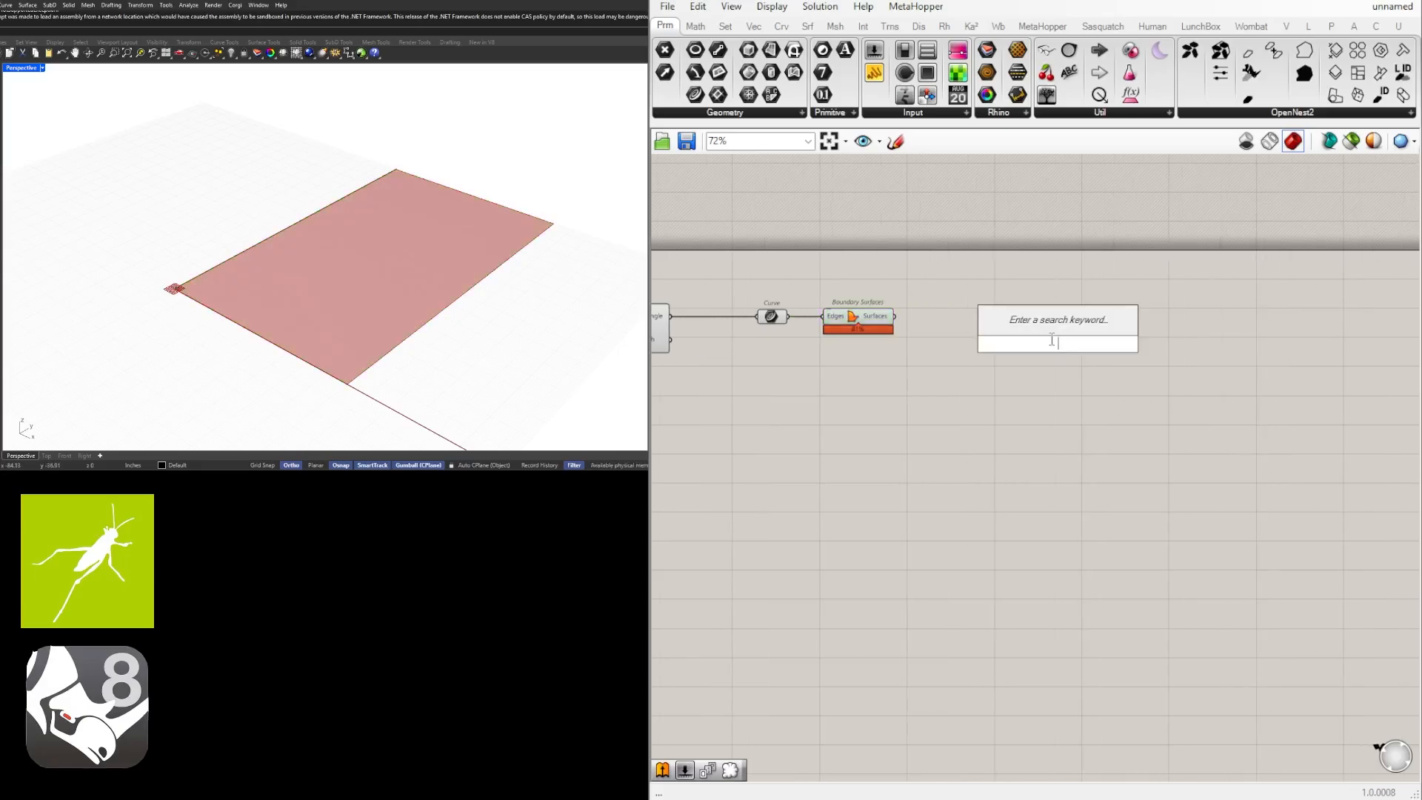
{"action": "type", "text": "eval"}
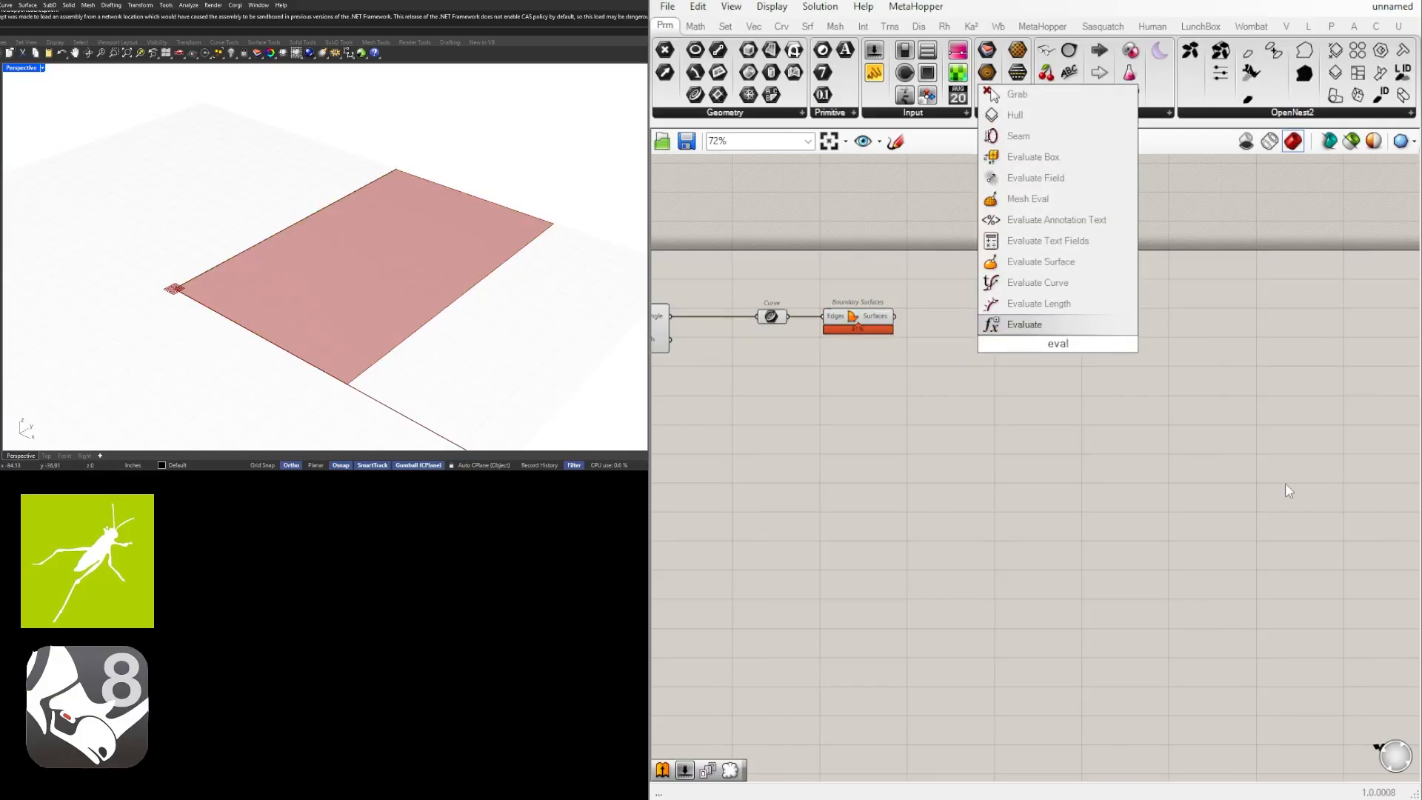
{"action": "left_click", "coordinate": [1037, 262]}
{"action": "left_click_drag", "start_coordinate": [894, 316], "coordinate": [1011, 333]}
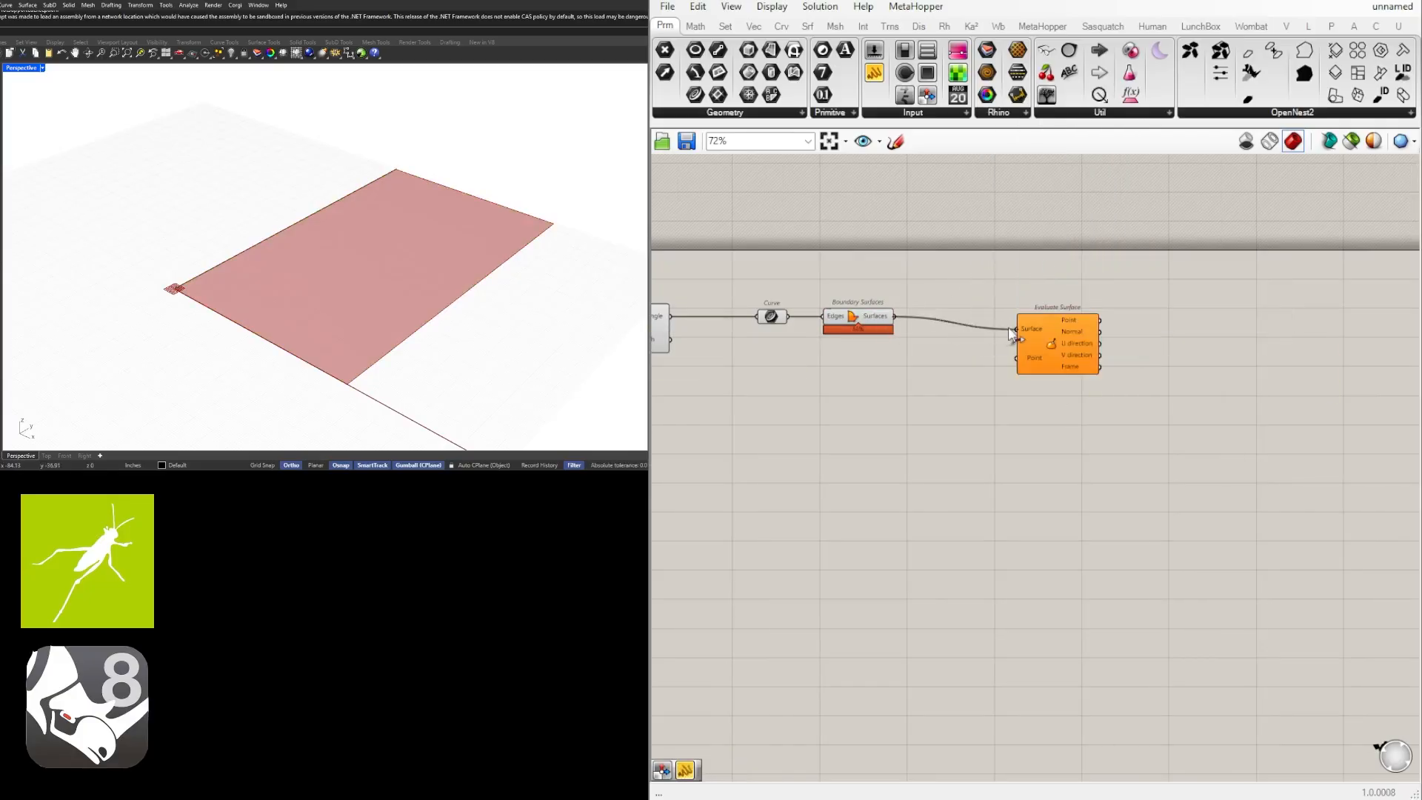
Reparameterize the Surface input of the Evaluate Surface component.
{"action": "scroll", "coordinate": [1010, 321], "scroll_direction": "up", "scroll_amount": 3}
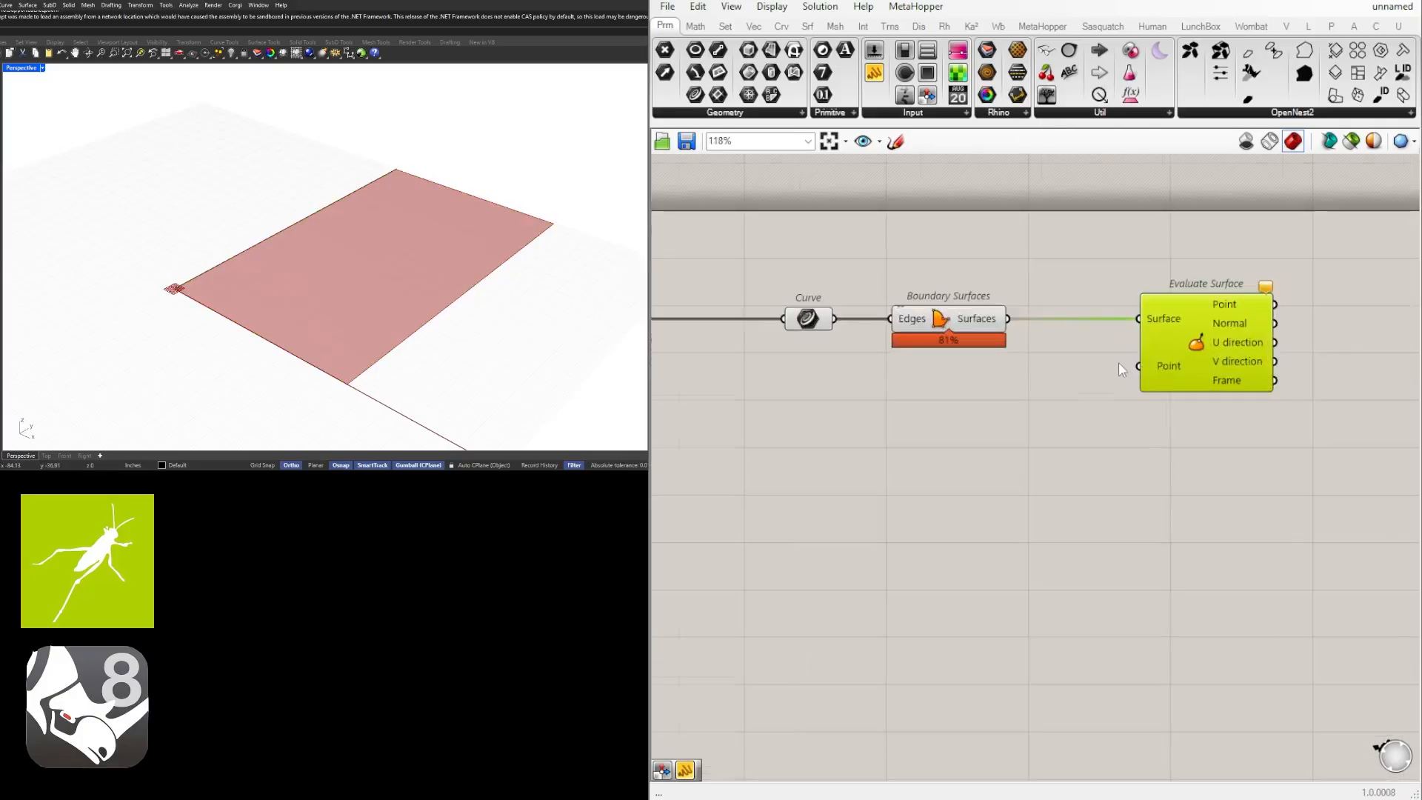
{"action": "right_click", "coordinate": [1161, 317]}
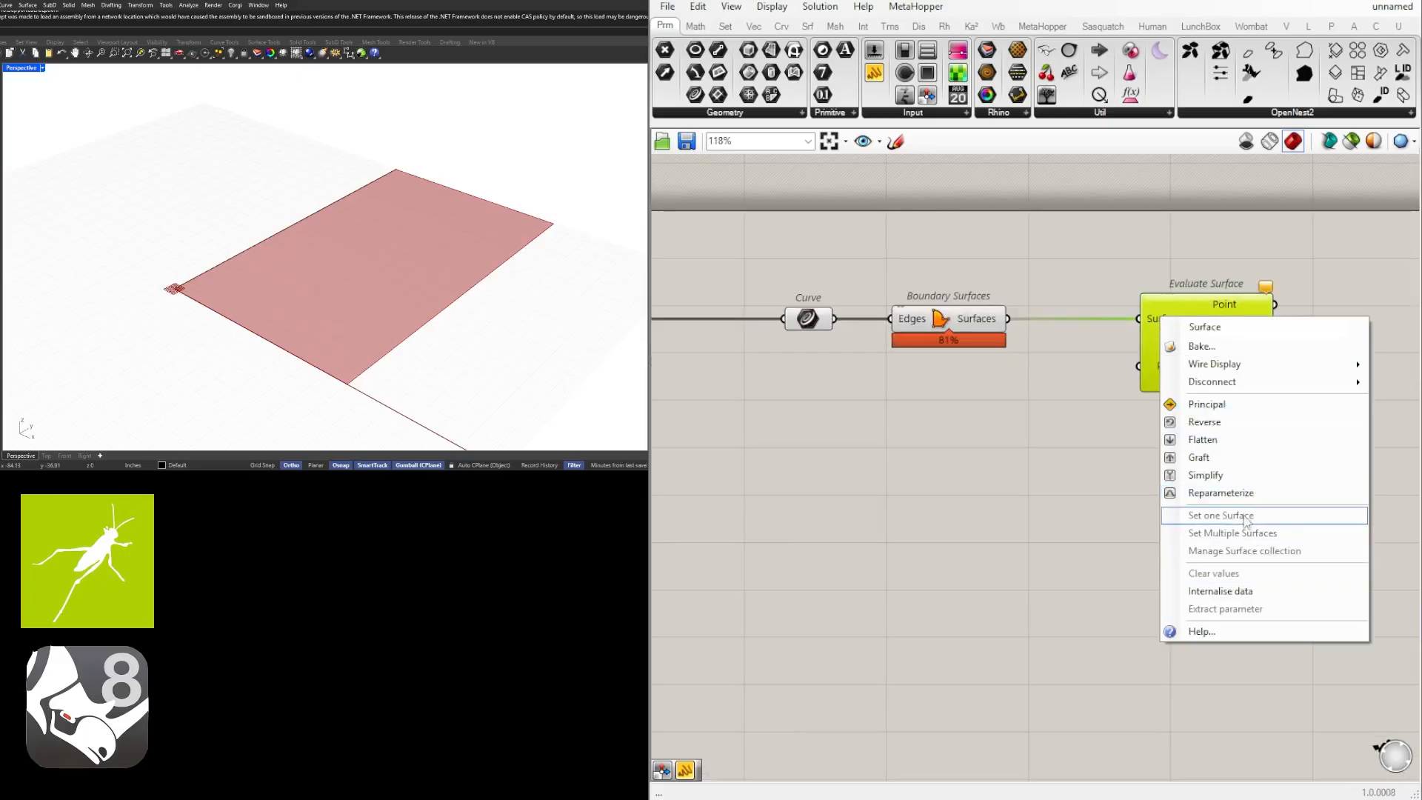
{"action": "left_click", "coordinate": [1226, 493]}
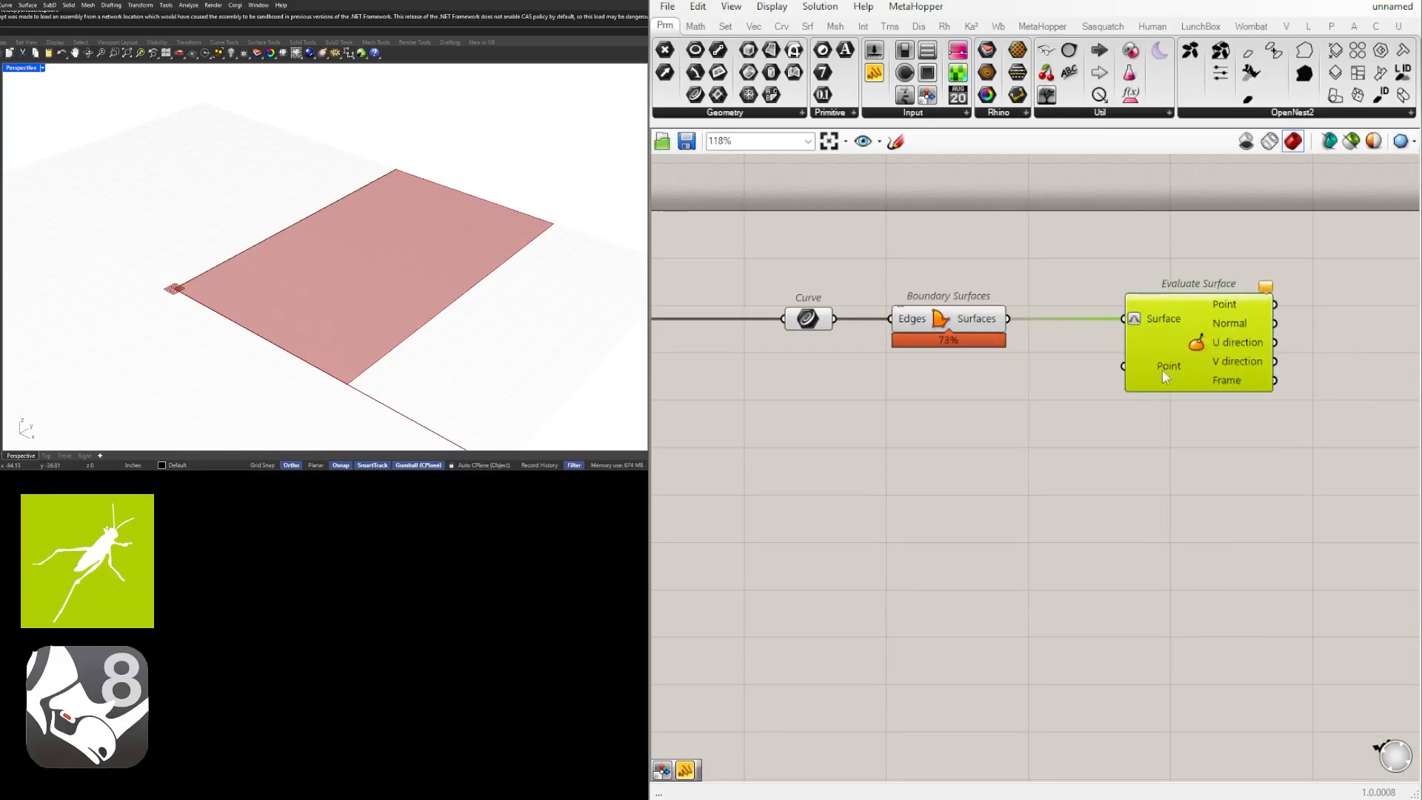
Add a panel containing .5,.5, connect it to Evaluate Surface's Point input, and place it just below Boundary Surfaces.
{"action": "double_click", "coordinate": [964, 413]}
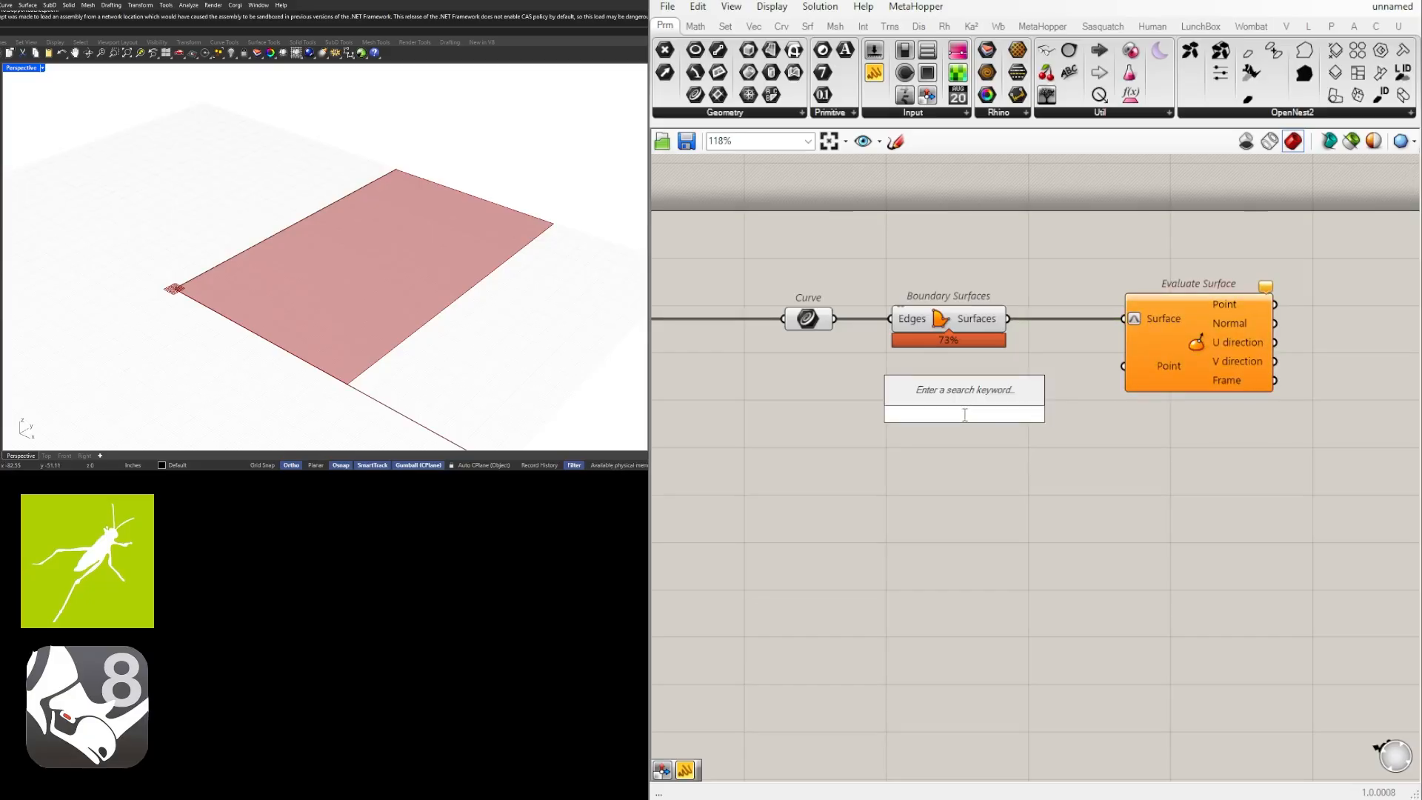
{"action": "type", "text": "\""}
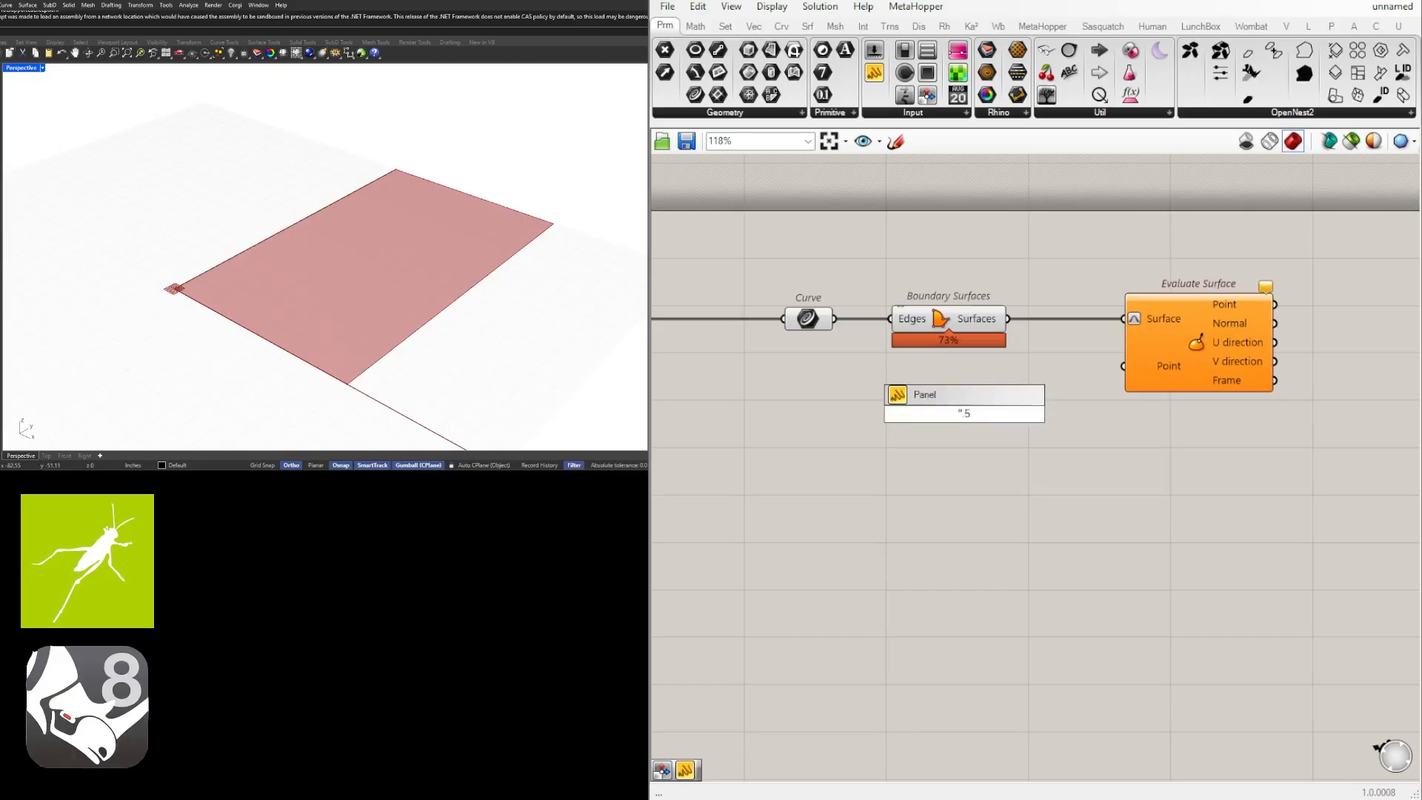
{"action": "type", "text": "5.5"}
{"action": "key", "text": "Return"}
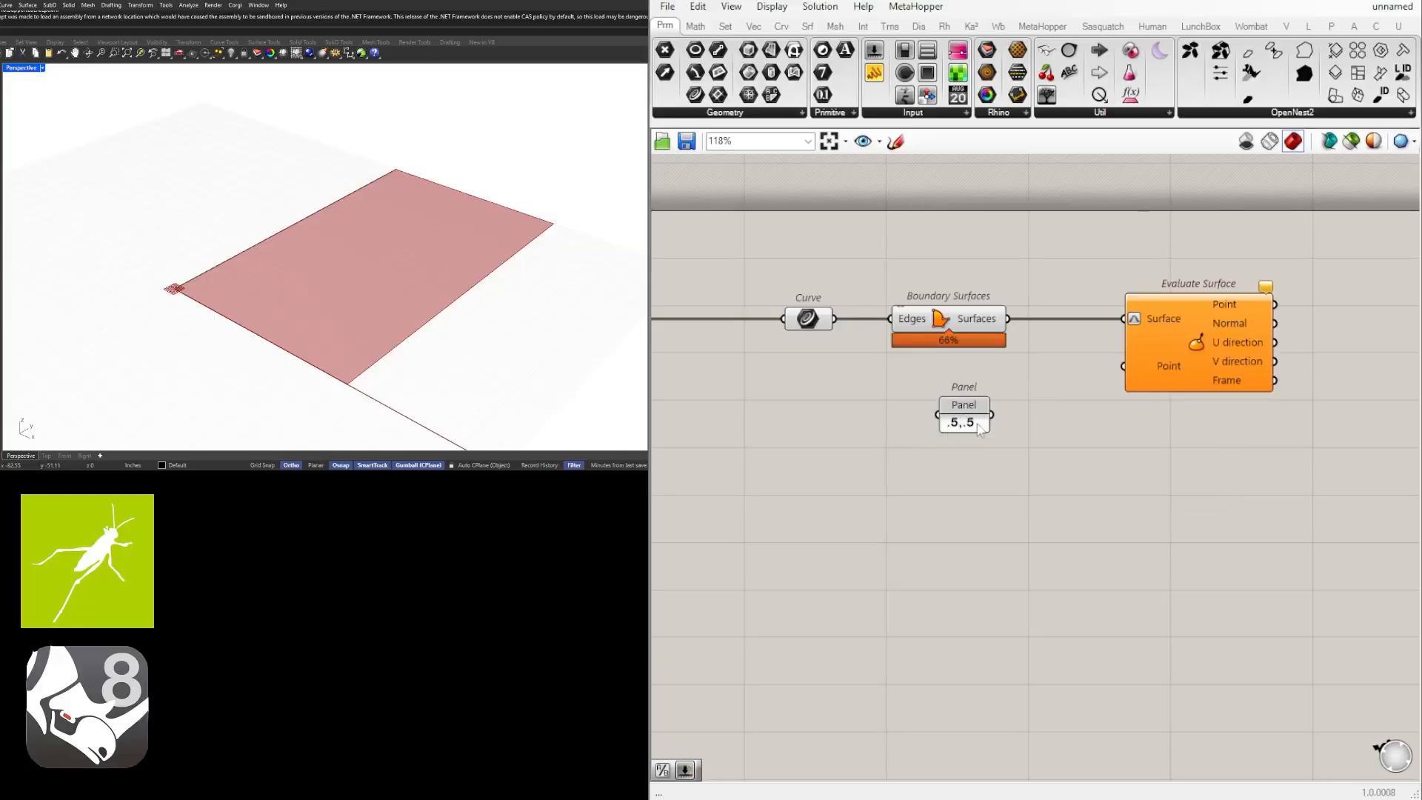
{"action": "left_click_drag", "start_coordinate": [992, 415], "coordinate": [1133, 363]}
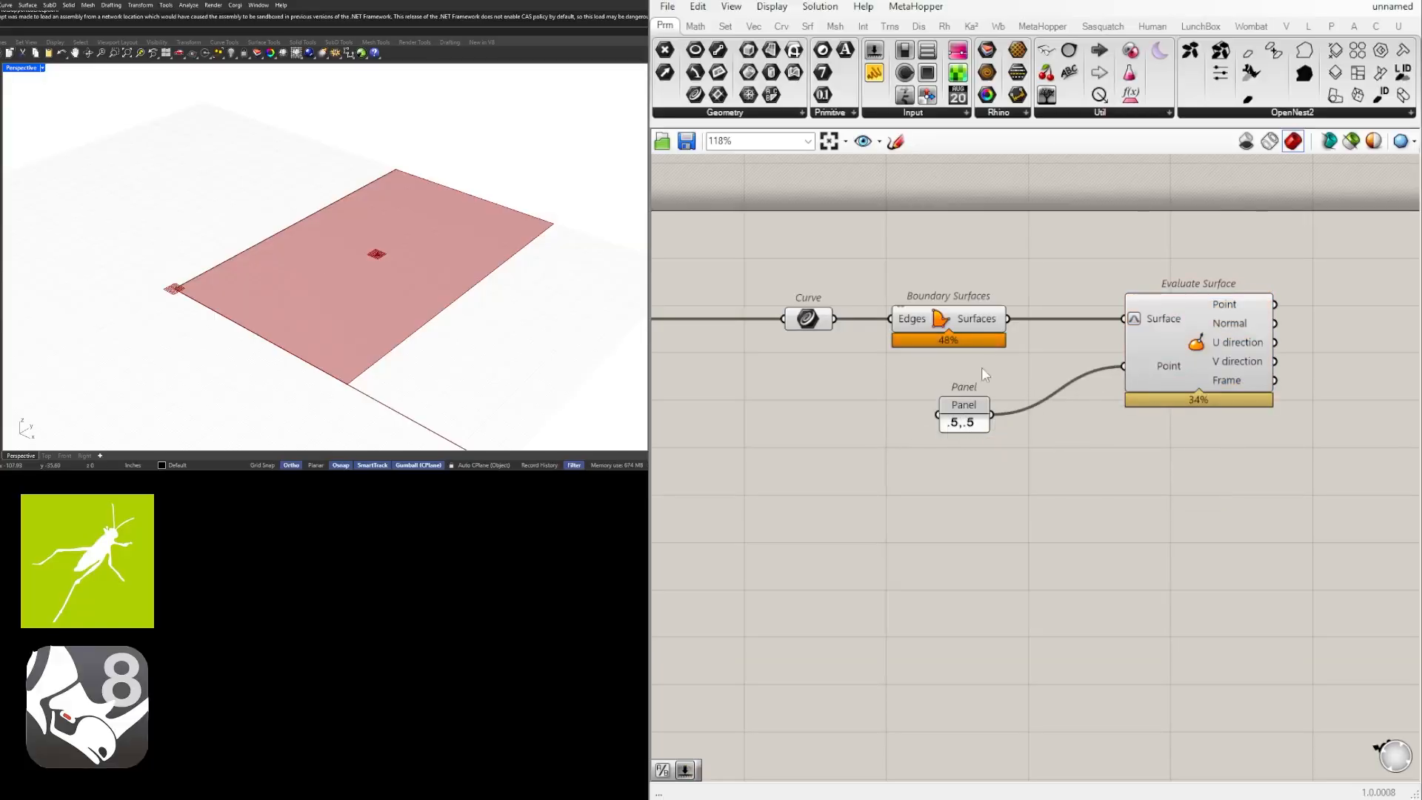
{"action": "left_click", "coordinate": [971, 409]}
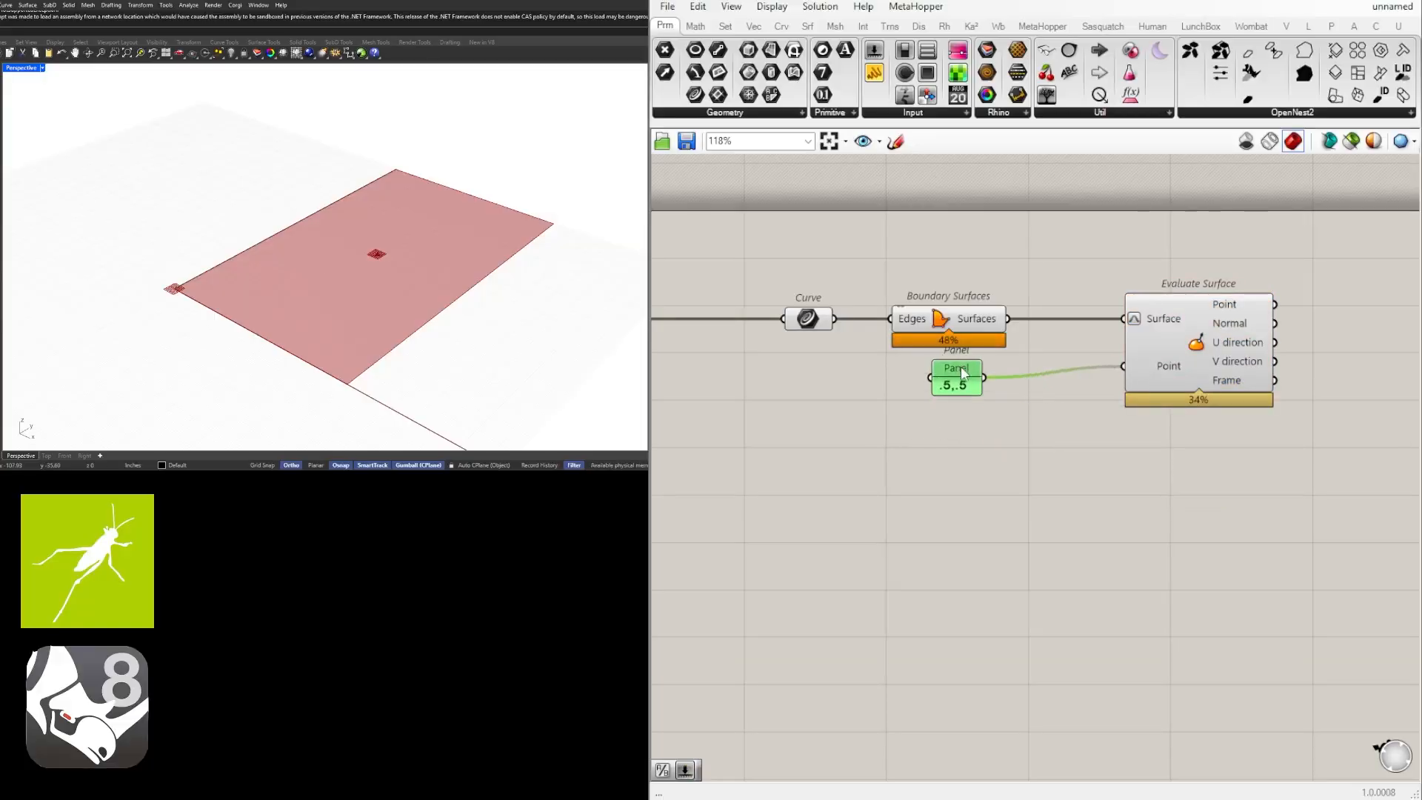
Try the value .4,.5 in the panel feeding the evaluation point, and undo that edit.
{"action": "double_click", "coordinate": [964, 403]}
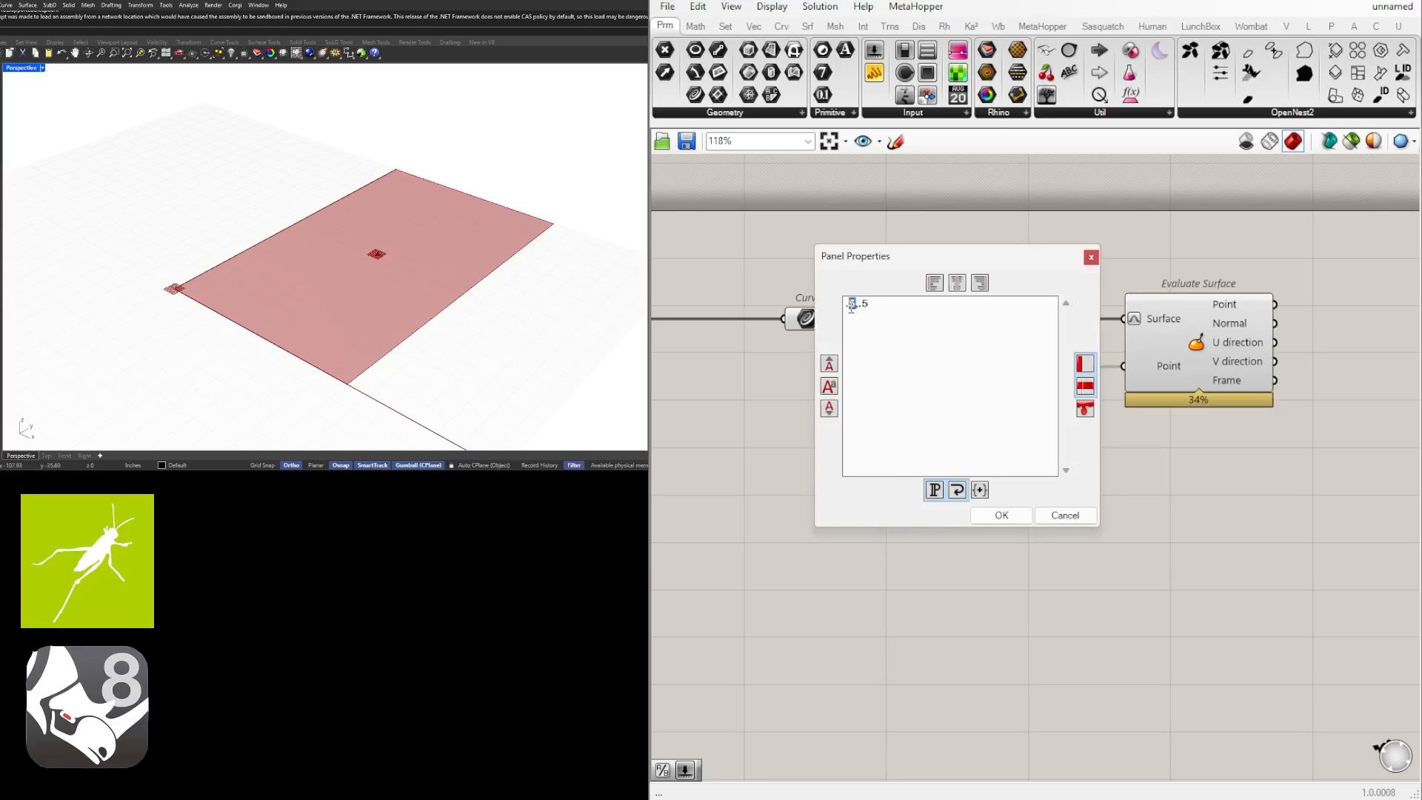
{"action": "key", "text": "Delete"}
{"action": "key", "text": "Return"}
{"action": "key", "text": "BackSpace"}
{"action": "left_click", "coordinate": [1001, 515]}
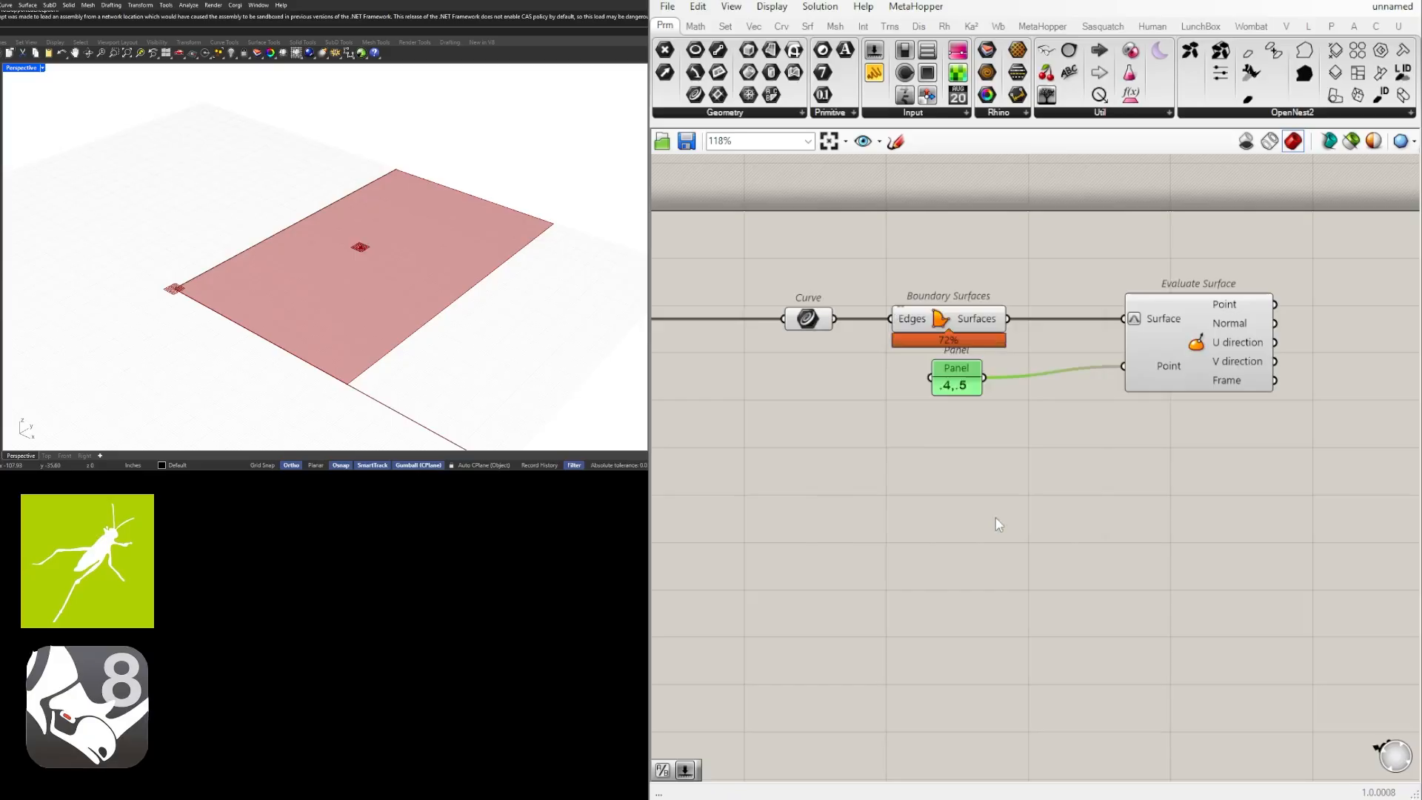
{"action": "left_click", "coordinate": [1077, 527]}
{"action": "key", "text": "ctrl+z"}
{"action": "left_click", "coordinate": [1072, 520]}
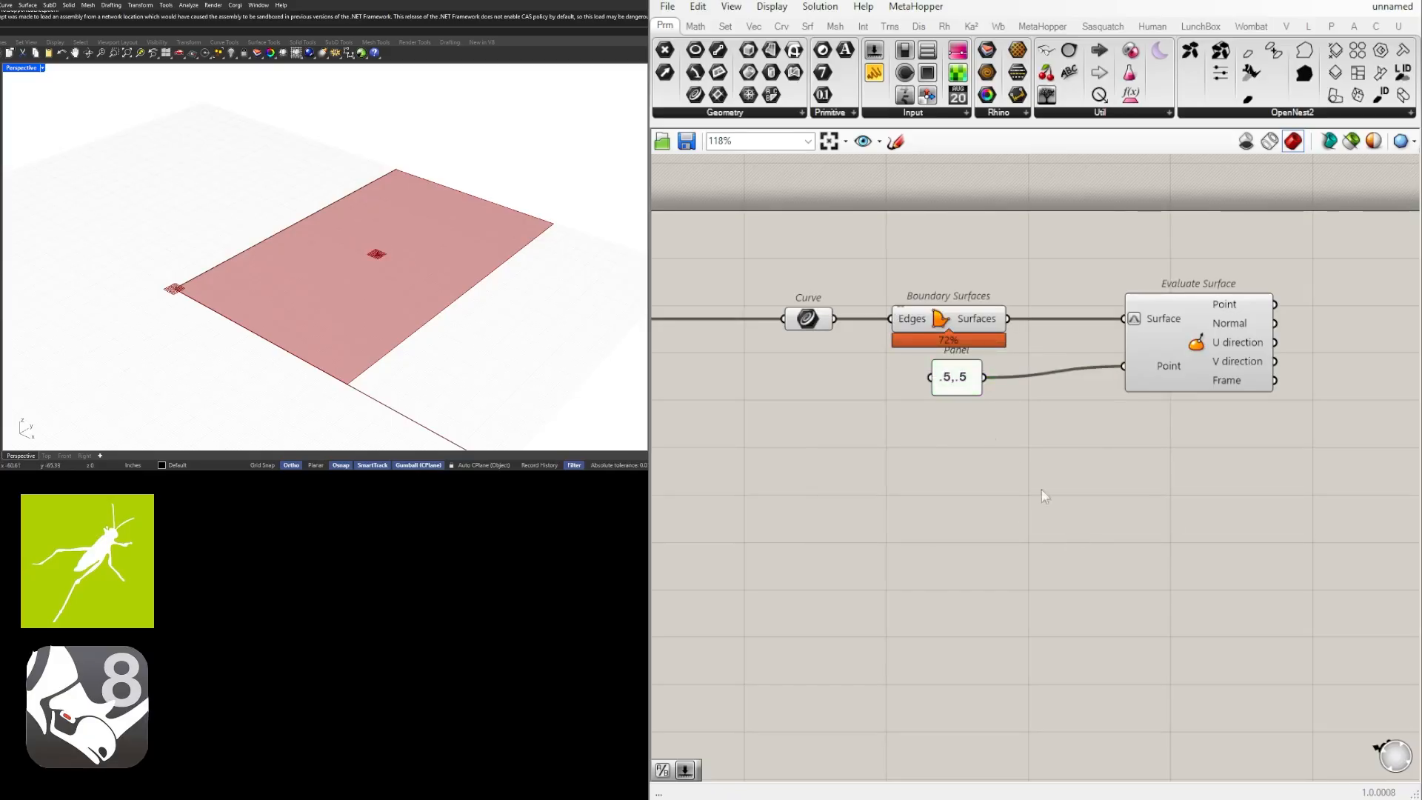
Move Evaluate Surface and its panel closer together and lower them as a pair beneath the Boundary Surfaces component's level.
{"action": "left_click_drag", "start_coordinate": [959, 389], "coordinate": [979, 388]}
{"action": "left_click_drag", "start_coordinate": [1170, 374], "coordinate": [1113, 374]}
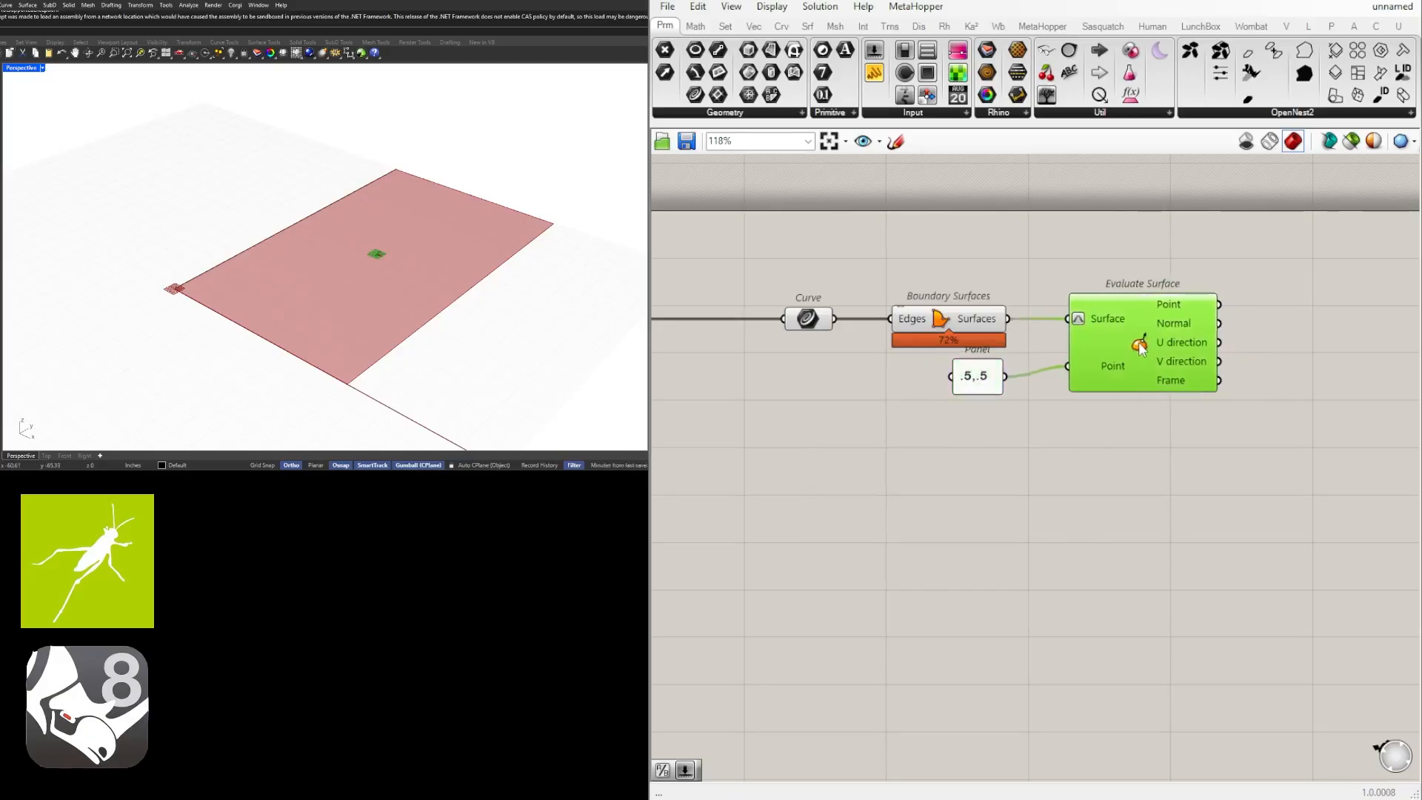
{"action": "left_click", "coordinate": [1165, 434]}
{"action": "scroll", "coordinate": [1162, 433], "scroll_direction": "down", "scroll_amount": 3}
{"action": "left_click_drag", "start_coordinate": [1149, 451], "coordinate": [966, 370]}
{"action": "right_click_drag", "start_coordinate": [1225, 415], "coordinate": [1015, 532]}
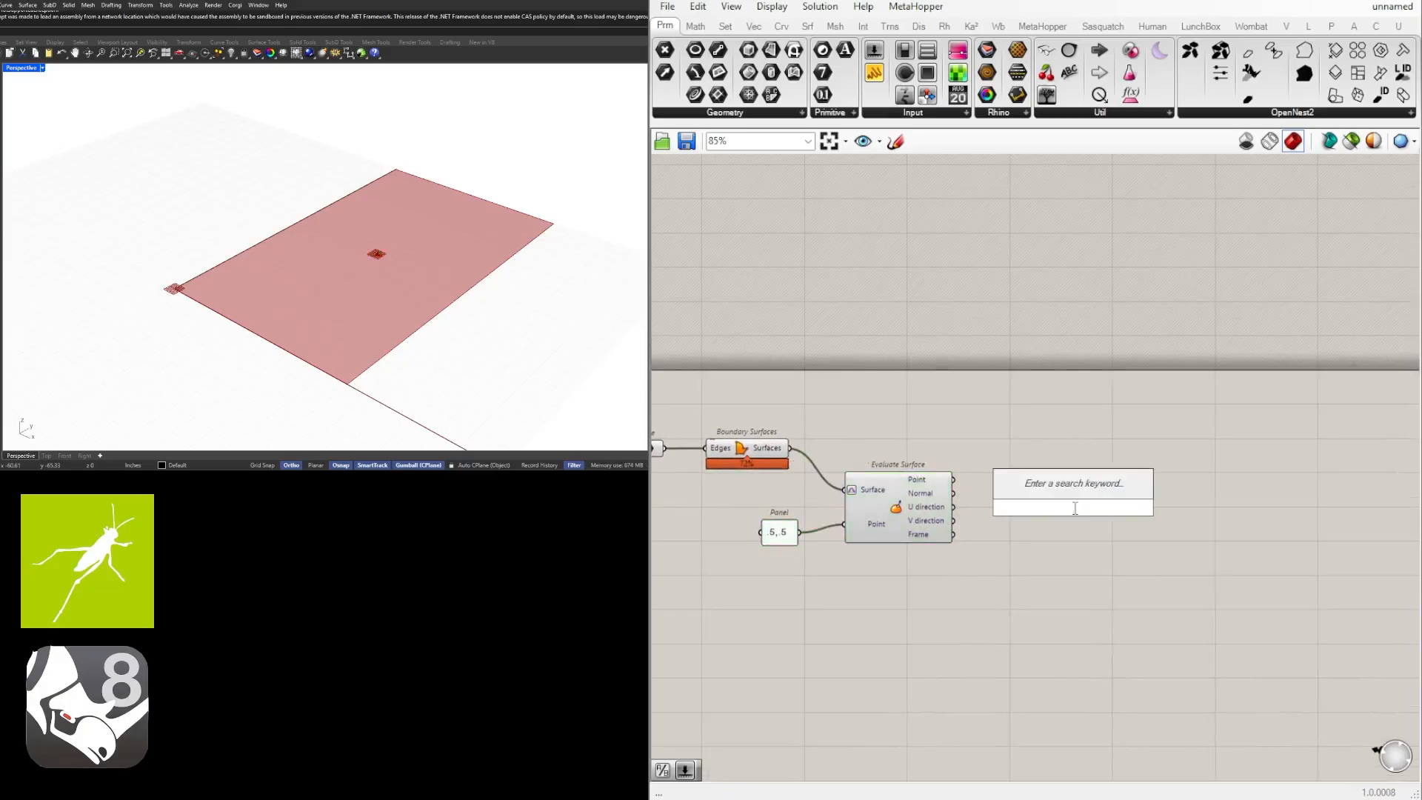
Add a Contour component to the right of the Evaluate Surface component.
{"action": "type", "text": "contour"}
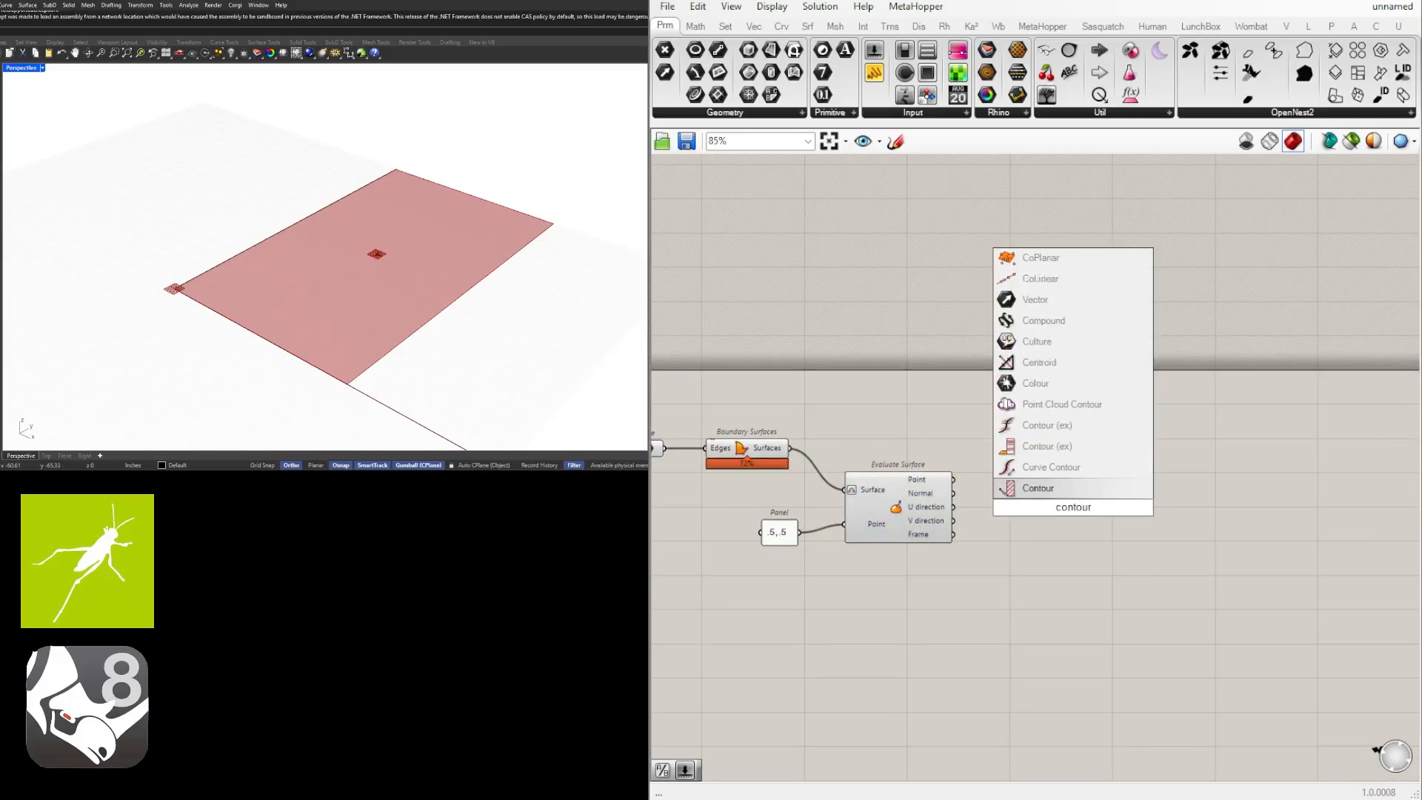
{"action": "key", "text": "Return"}
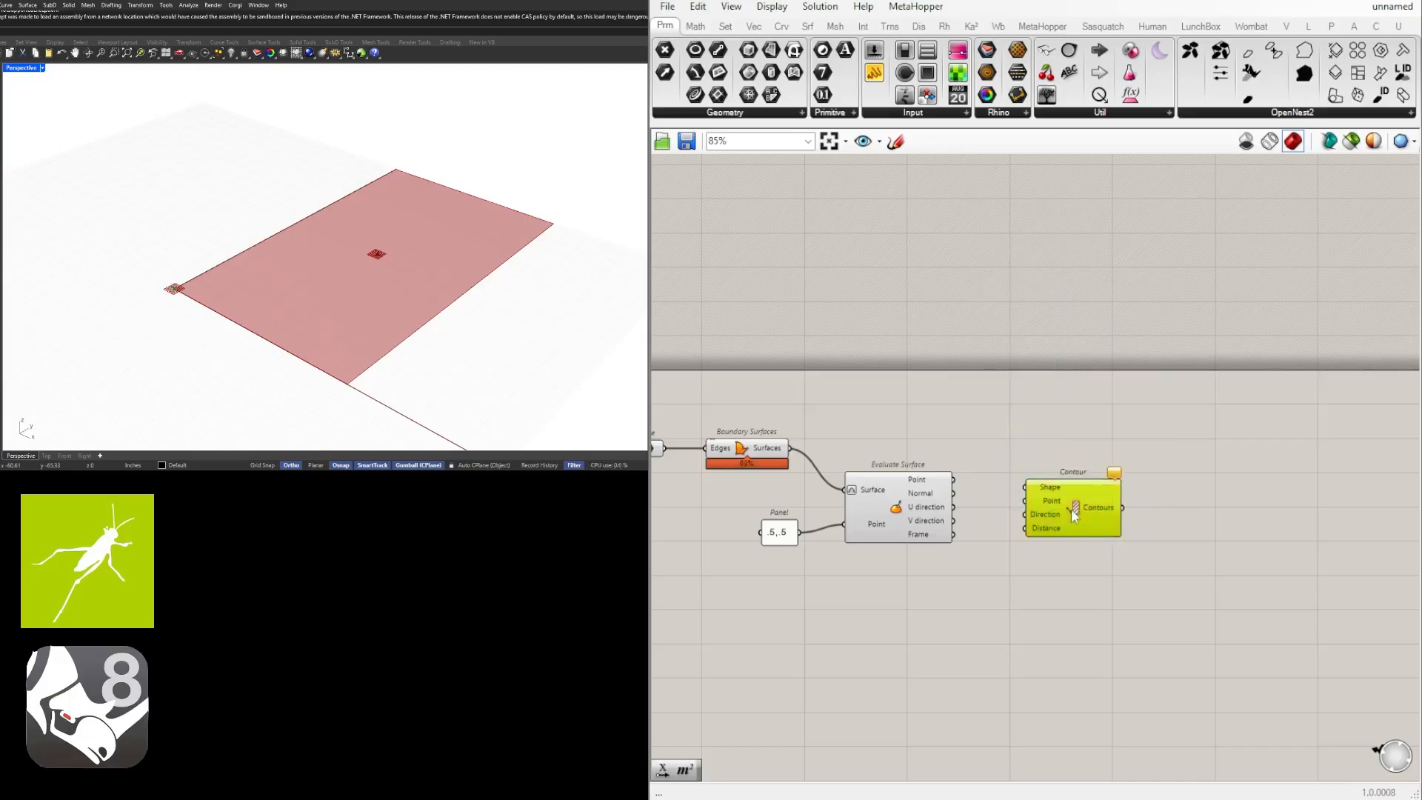
{"action": "left_click_drag", "start_coordinate": [1073, 509], "coordinate": [1088, 479]}
Align the .5,.5 panel horizontally with Evaluate Surface's Point input.
{"action": "left_click_drag", "start_coordinate": [898, 591], "coordinate": [741, 497]}
{"action": "scroll", "coordinate": [790, 558], "scroll_direction": "up", "scroll_amount": 3}
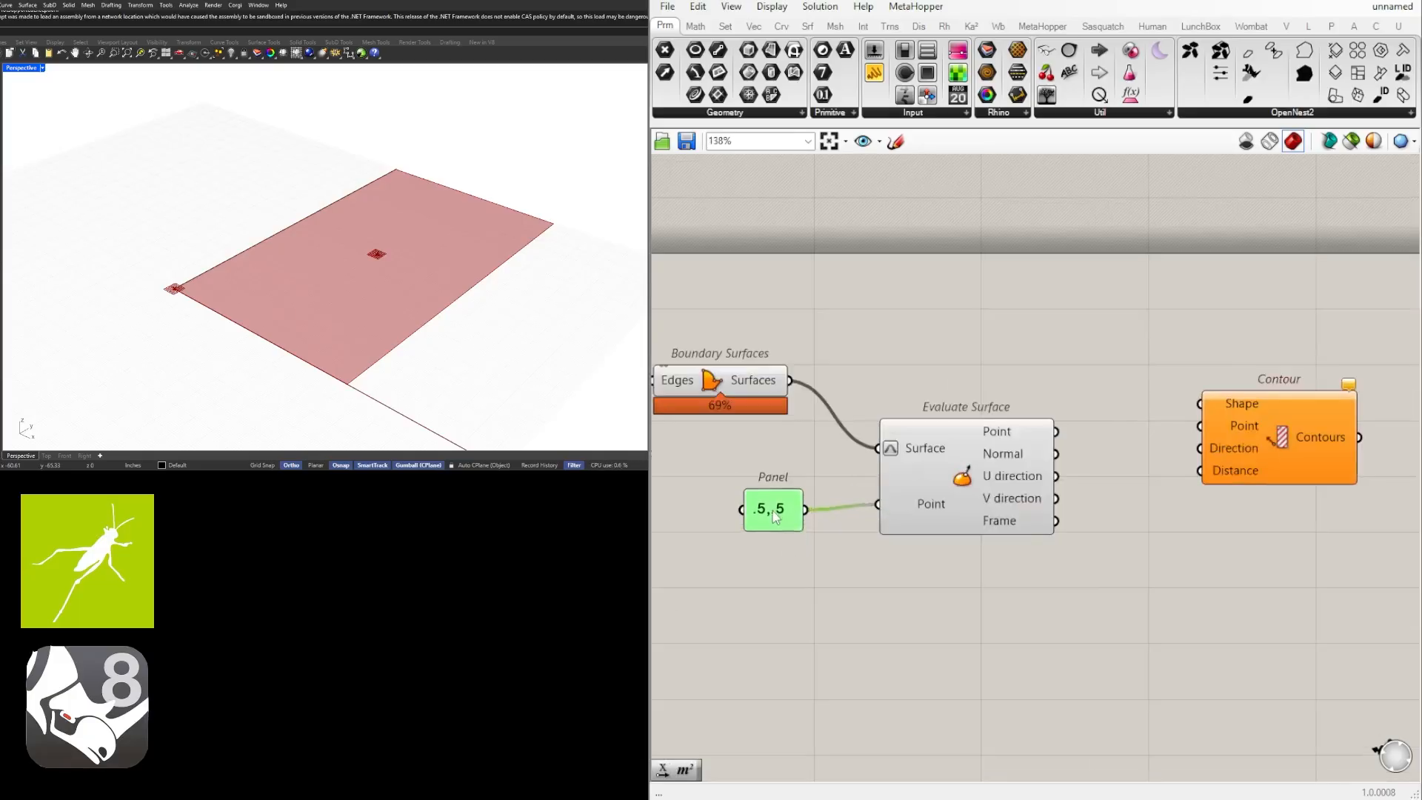
{"action": "scroll", "coordinate": [963, 497], "scroll_direction": "down", "scroll_amount": 2}
{"action": "left_click", "coordinate": [1253, 566]}
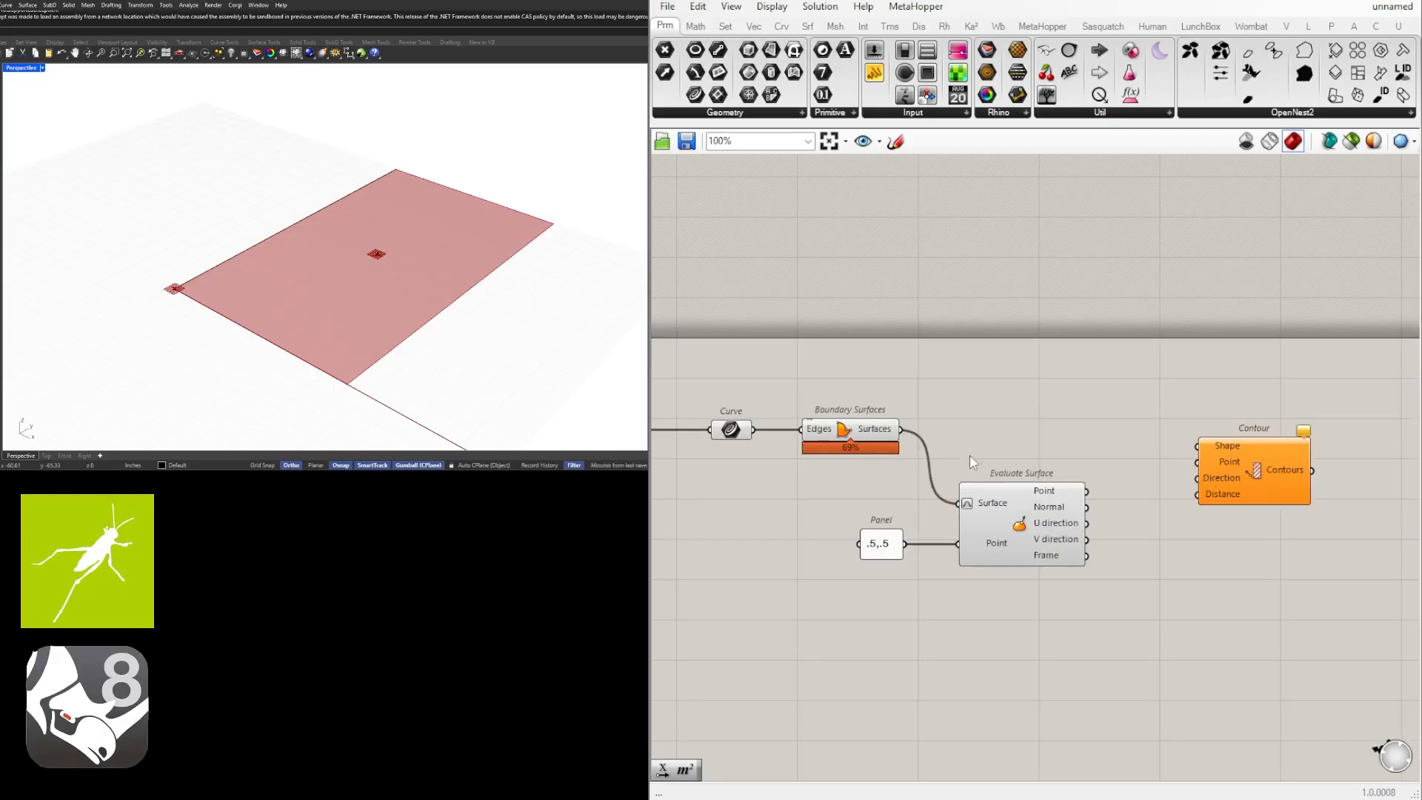
Connect the Boundary Surfaces output to Contour's Shape input and Evaluate Surface's Point output to Contour's Point input.
{"action": "scroll", "coordinate": [1056, 449], "scroll_direction": "down", "scroll_amount": 3}
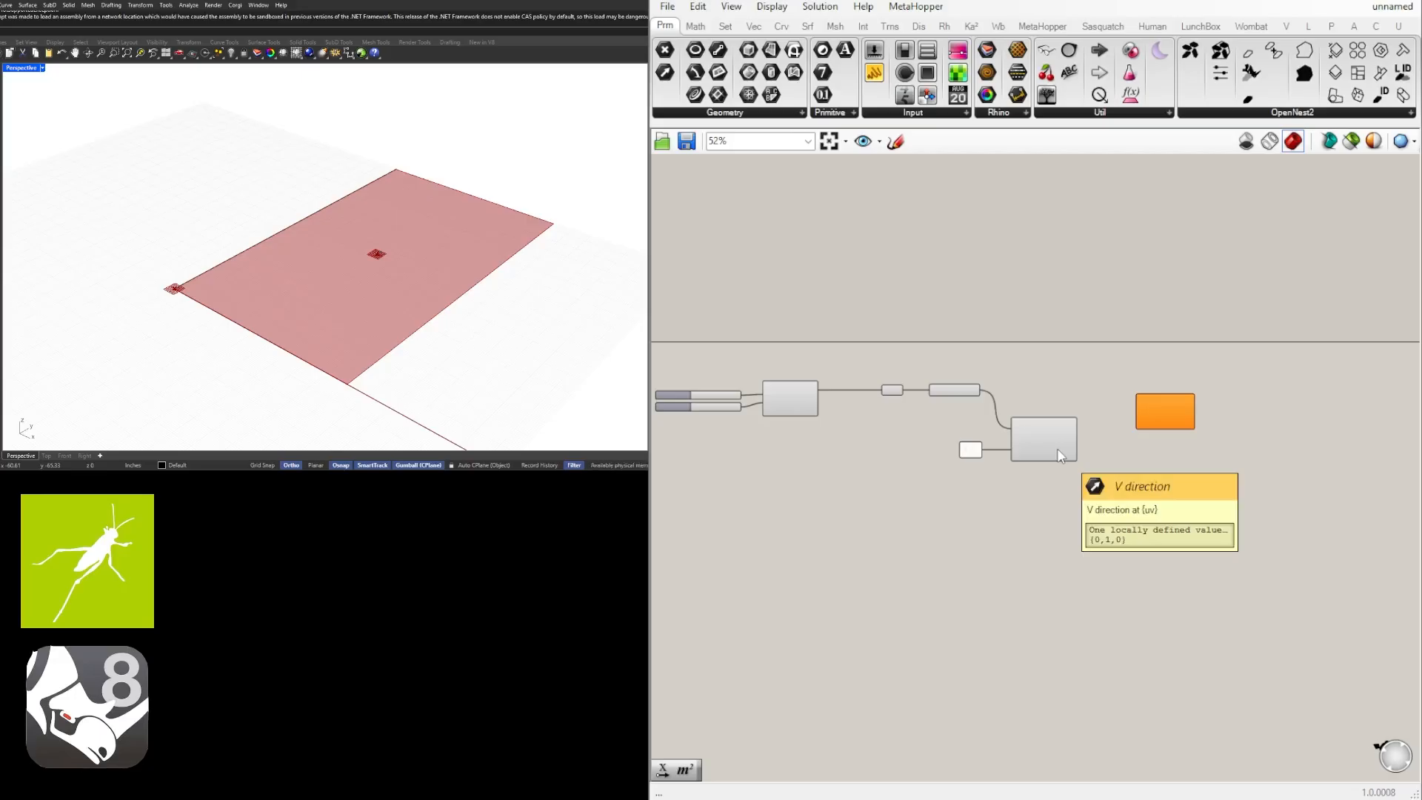
{"action": "scroll", "coordinate": [1056, 448], "scroll_direction": "up", "scroll_amount": 2}
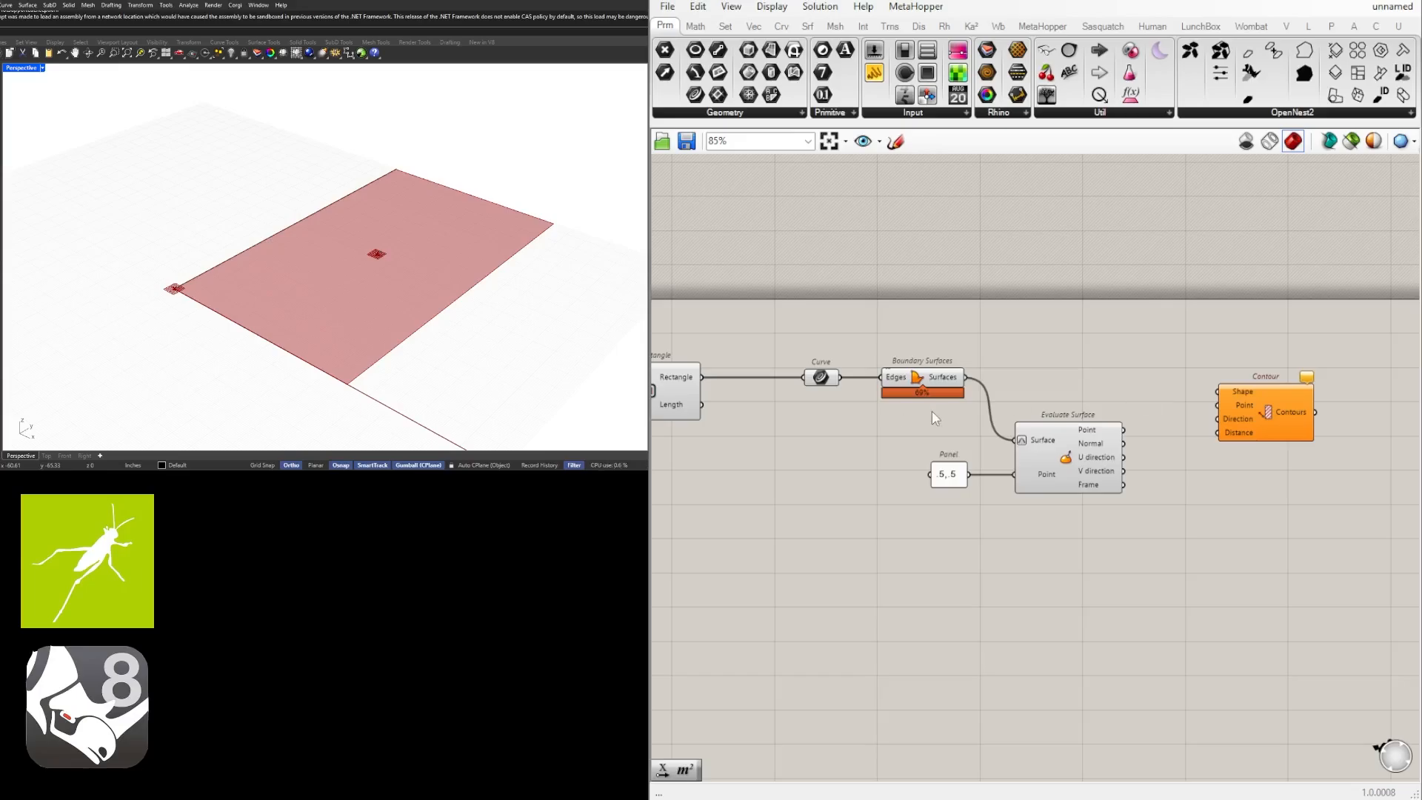
{"action": "left_click", "coordinate": [934, 386]}
{"action": "left_click_drag", "start_coordinate": [966, 377], "coordinate": [1219, 393]}
{"action": "left_click_drag", "start_coordinate": [1266, 411], "coordinate": [1297, 385]}
{"action": "left_click", "coordinate": [1215, 432]}
{"action": "left_click_drag", "start_coordinate": [1124, 430], "coordinate": [1248, 399]}
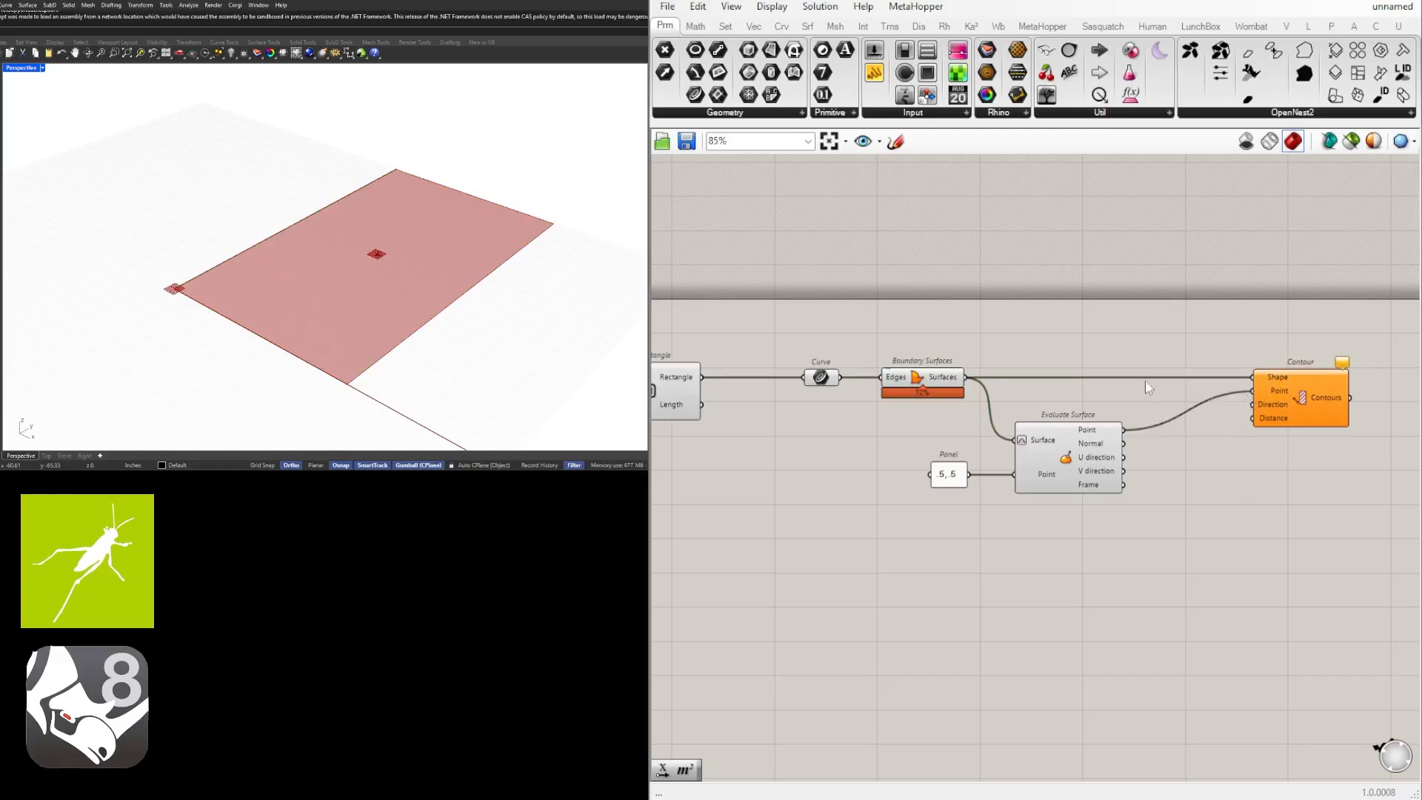
Add a Unit X vector beneath Evaluate Surface and connect it to Contour's Direction input.
{"action": "double_click", "coordinate": [1091, 533]}
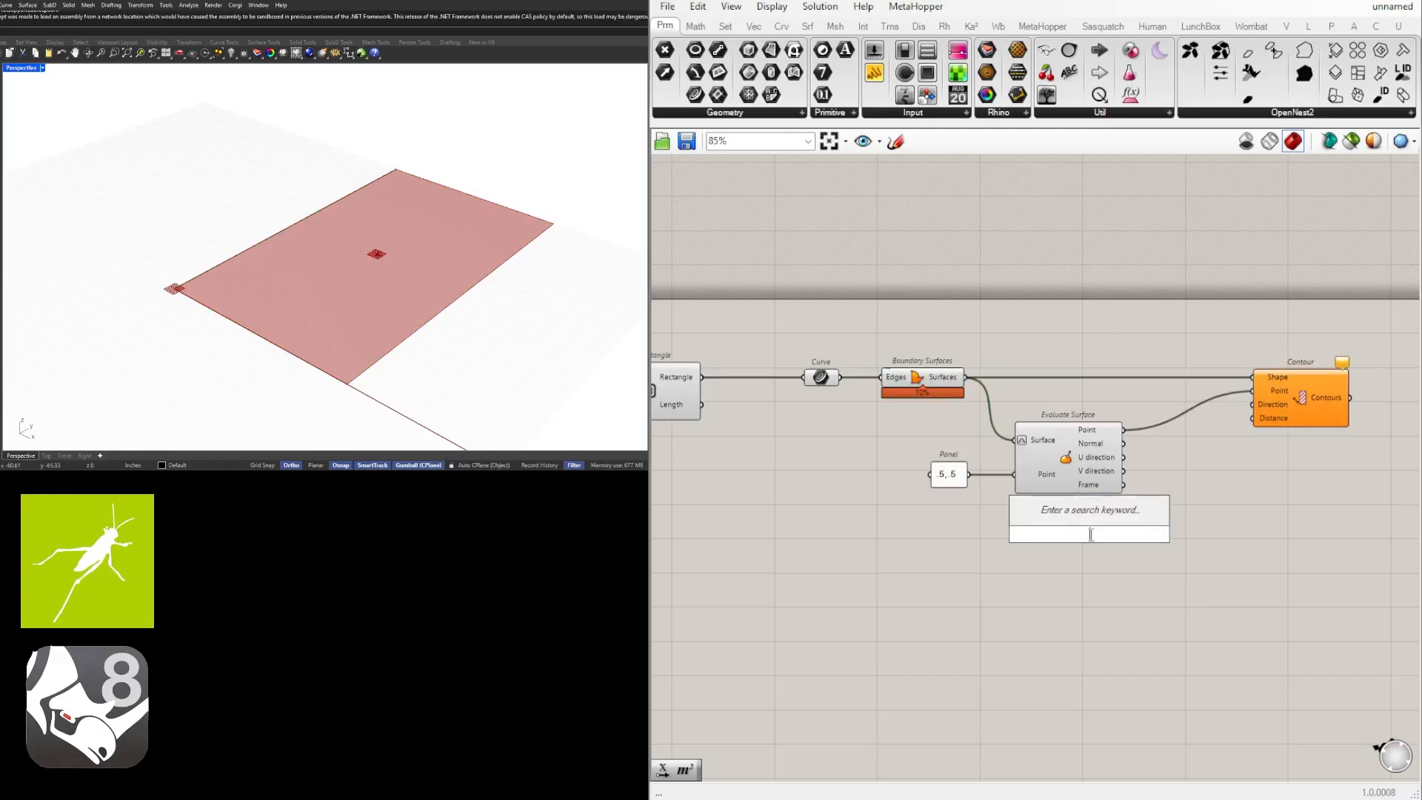
{"action": "type", "text": "x"}
{"action": "left_click", "coordinate": [1077, 518]}
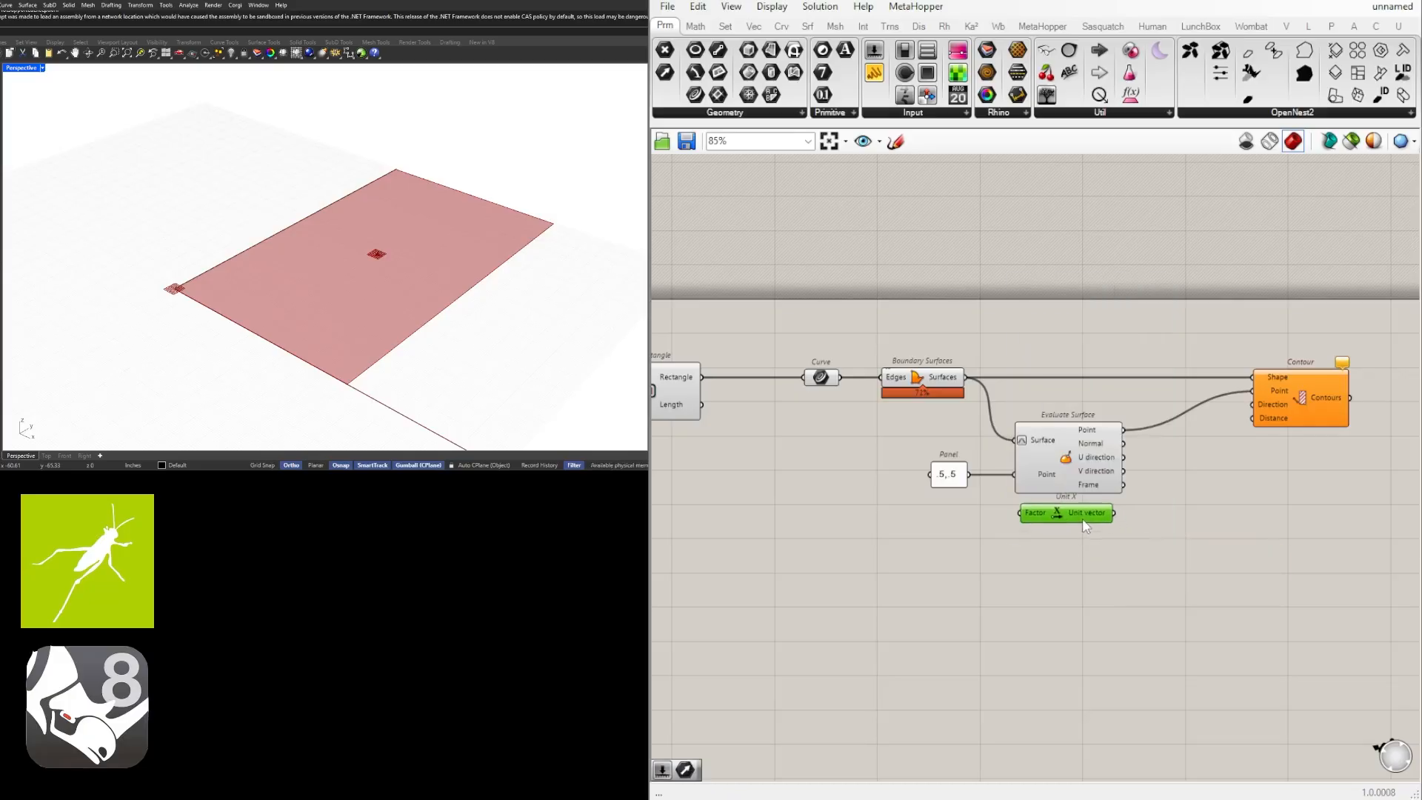
{"action": "left_click_drag", "start_coordinate": [1098, 509], "coordinate": [1251, 405]}
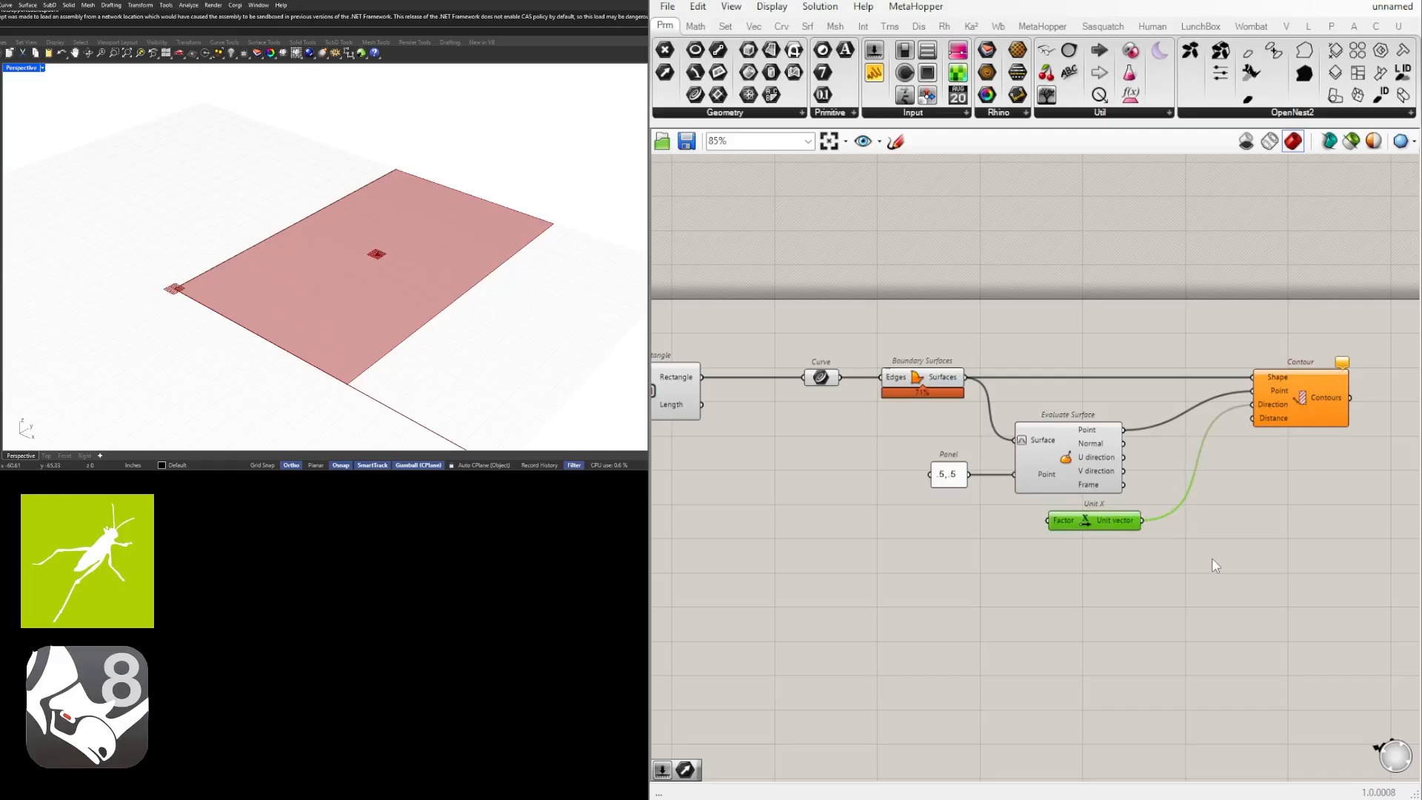
{"action": "left_click", "coordinate": [1185, 552]}
{"action": "left_click_drag", "start_coordinate": [1119, 520], "coordinate": [1102, 516]}
Add a number slider with value 12 and upper limit 48, and connect it to Contour's Distance input.
{"action": "double_click", "coordinate": [1060, 545]}
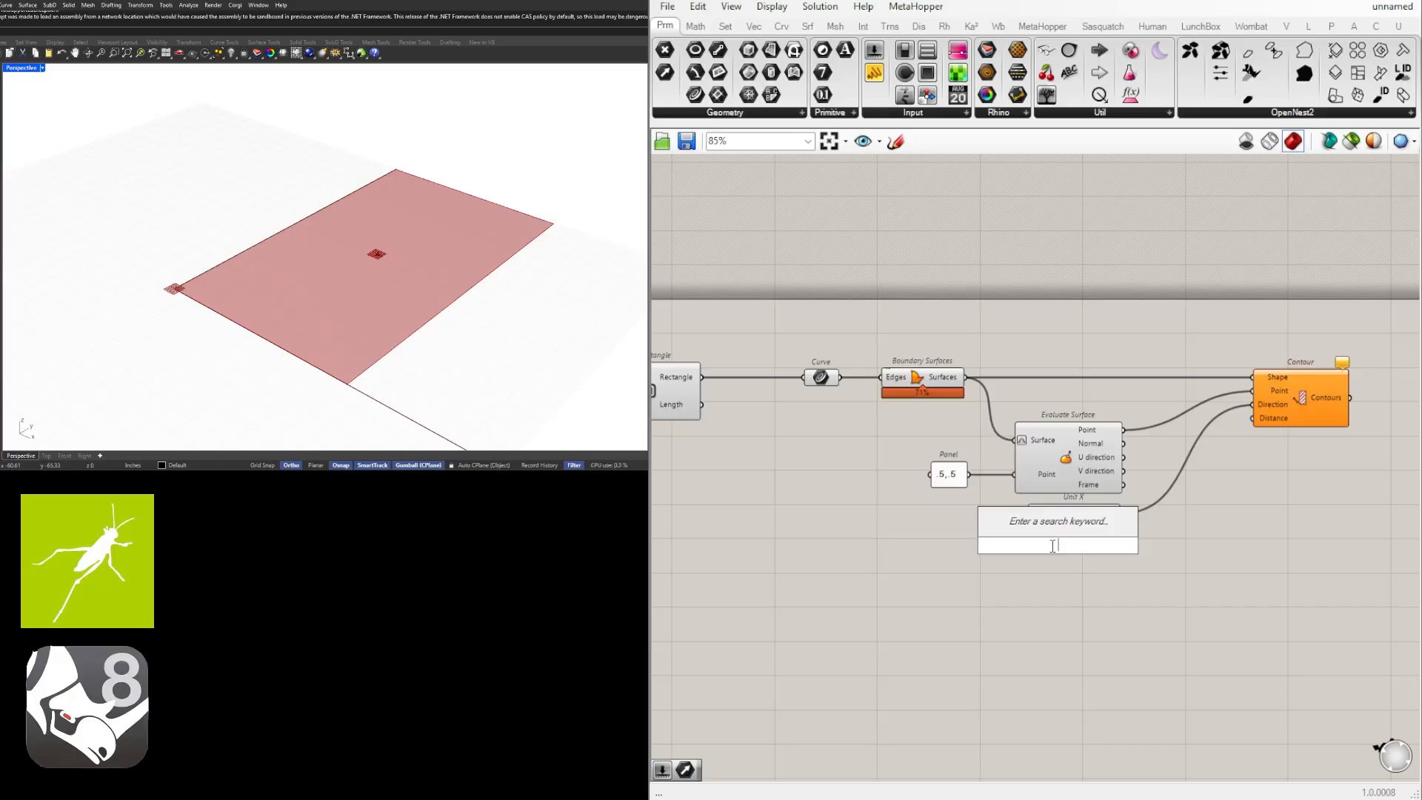
{"action": "type", "text": "12"}
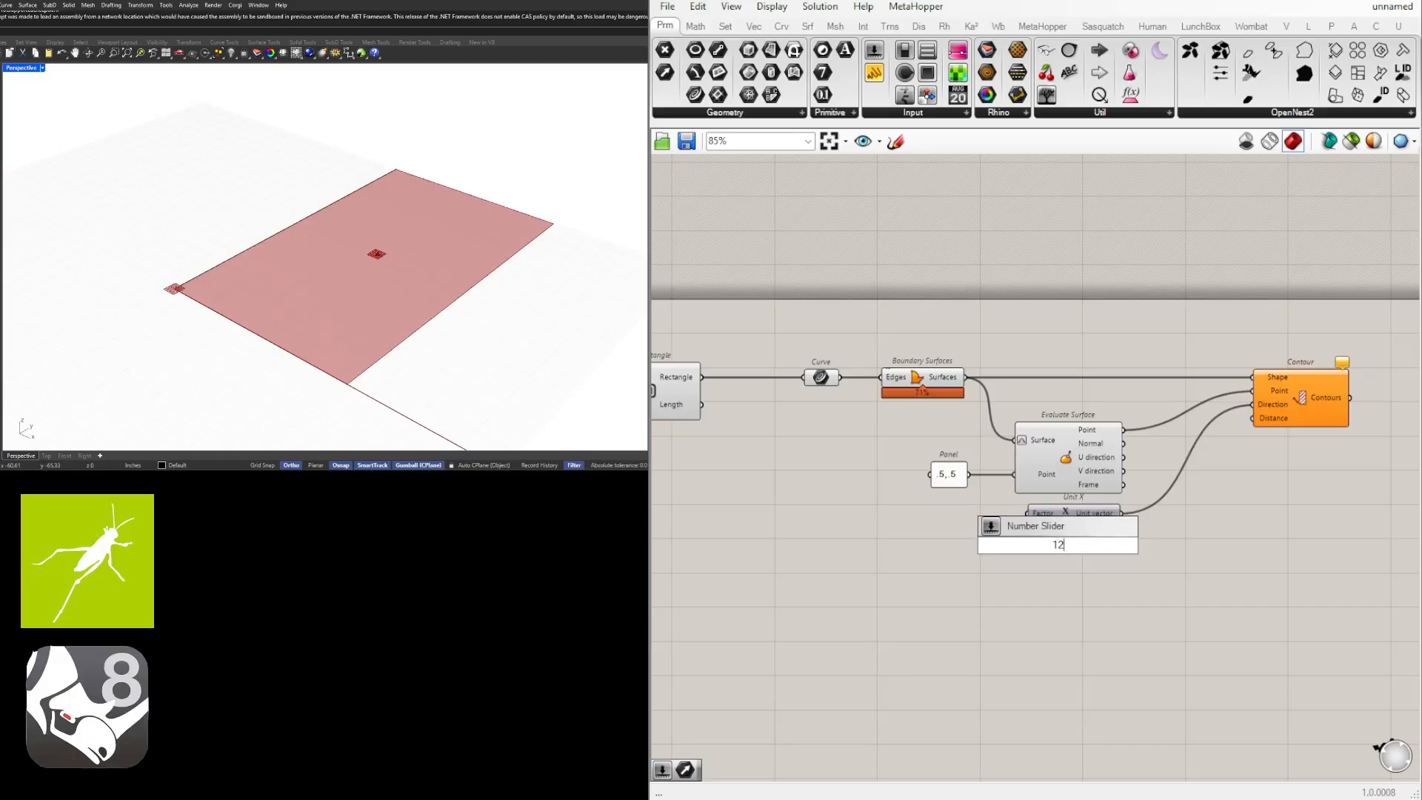
{"action": "type", "text": "<48"}
{"action": "key", "text": "Return"}
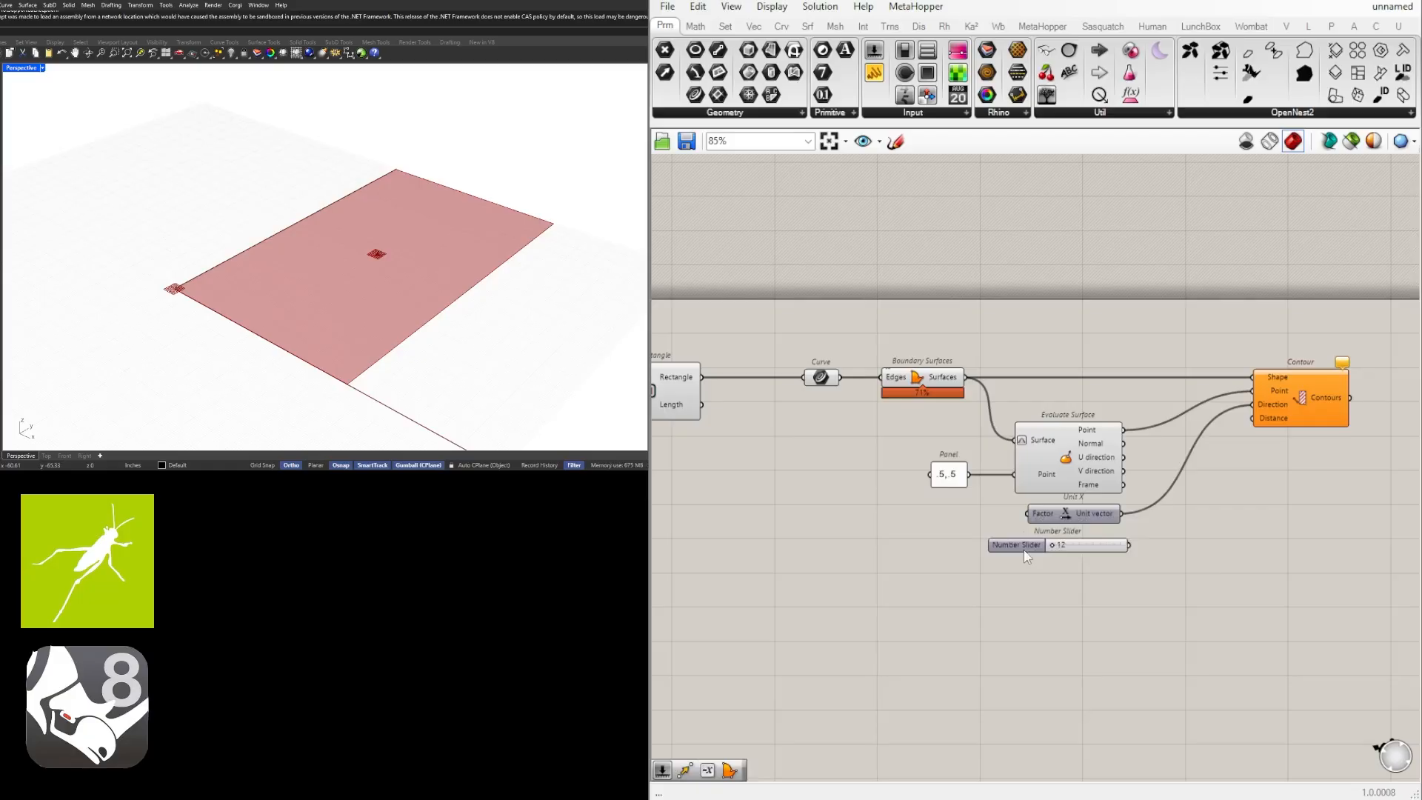
{"action": "left_click_drag", "start_coordinate": [1129, 546], "coordinate": [1253, 418]}
{"action": "scroll", "coordinate": [1045, 564], "scroll_direction": "up", "scroll_amount": 5}
{"action": "mouse_move", "coordinate": [1074, 499]}
{"action": "left_mouse_down"}
{"action": "mouse_move", "coordinate": [1172, 499]}
{"action": "mouse_move", "coordinate": [1073, 498]}
{"action": "left_mouse_up"}
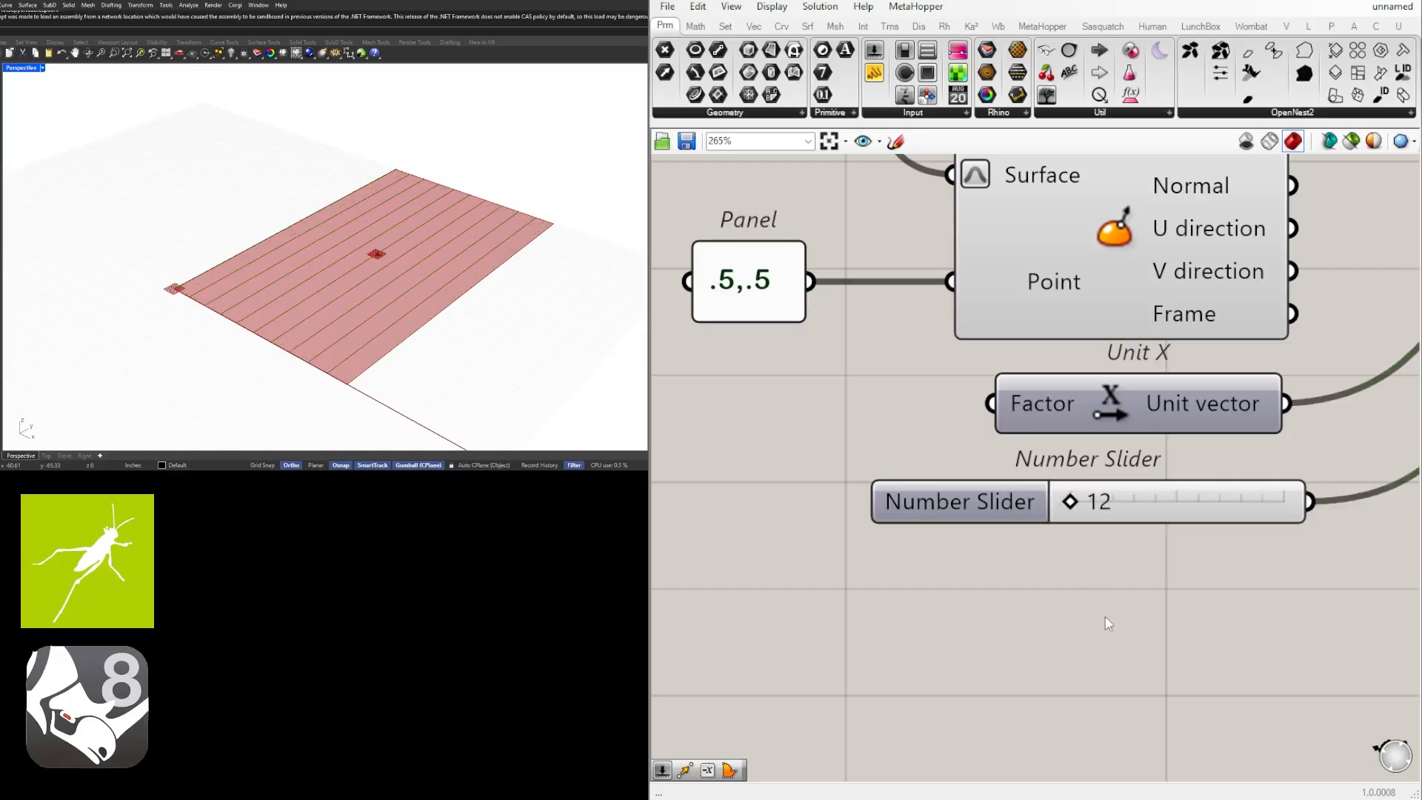
Duplicate the Contour, Unit X and distance slider together, placing the copies directly below the originals.
{"action": "scroll", "coordinate": [973, 603], "scroll_direction": "down", "scroll_amount": 4}
{"action": "left_click", "coordinate": [1186, 362]}
{"action": "scroll", "coordinate": [1182, 395], "scroll_direction": "down", "scroll_amount": 3}
{"action": "left_click", "coordinate": [1268, 550]}
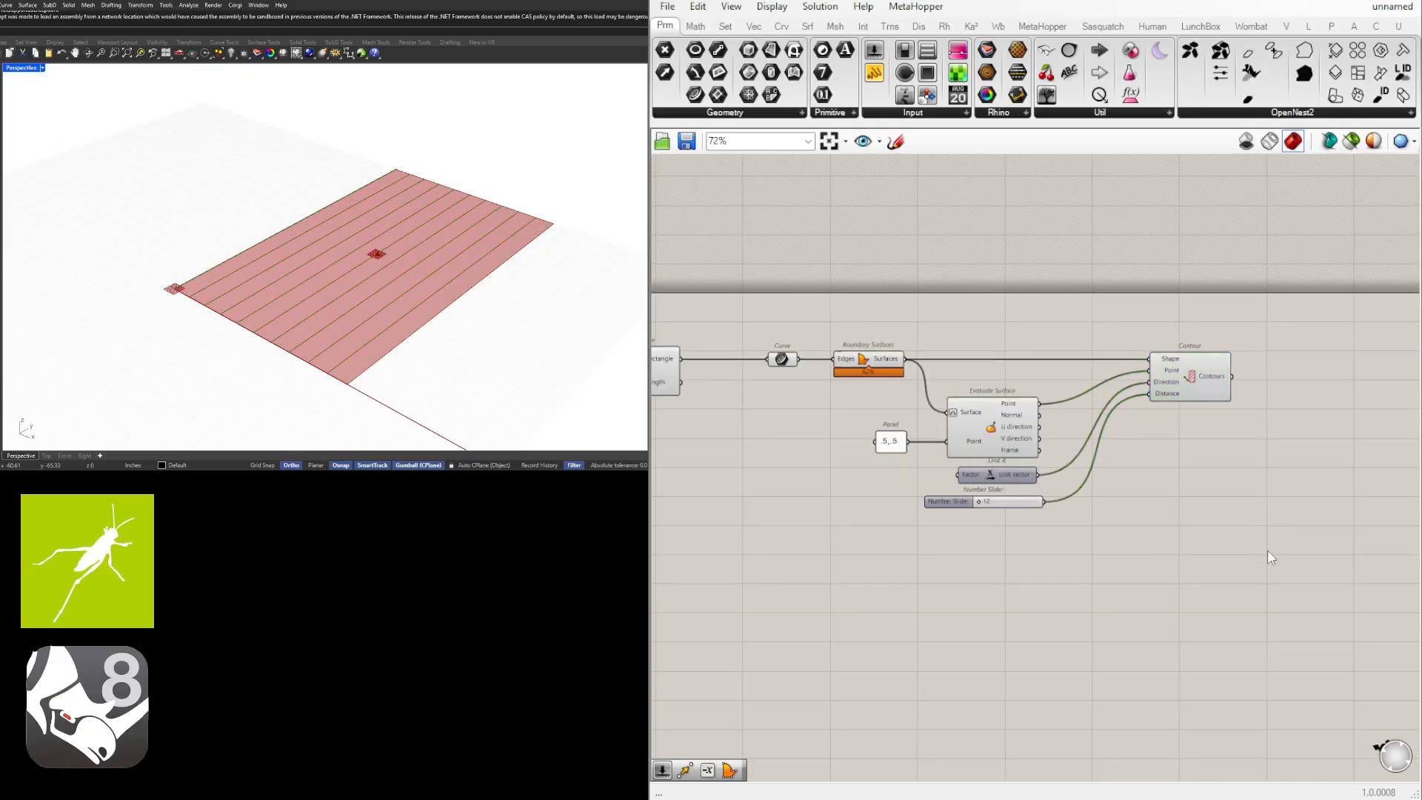
{"action": "left_click", "coordinate": [1176, 371]}
{"action": "left_click_drag", "start_coordinate": [1093, 557], "coordinate": [1003, 474], "text": "shift"}
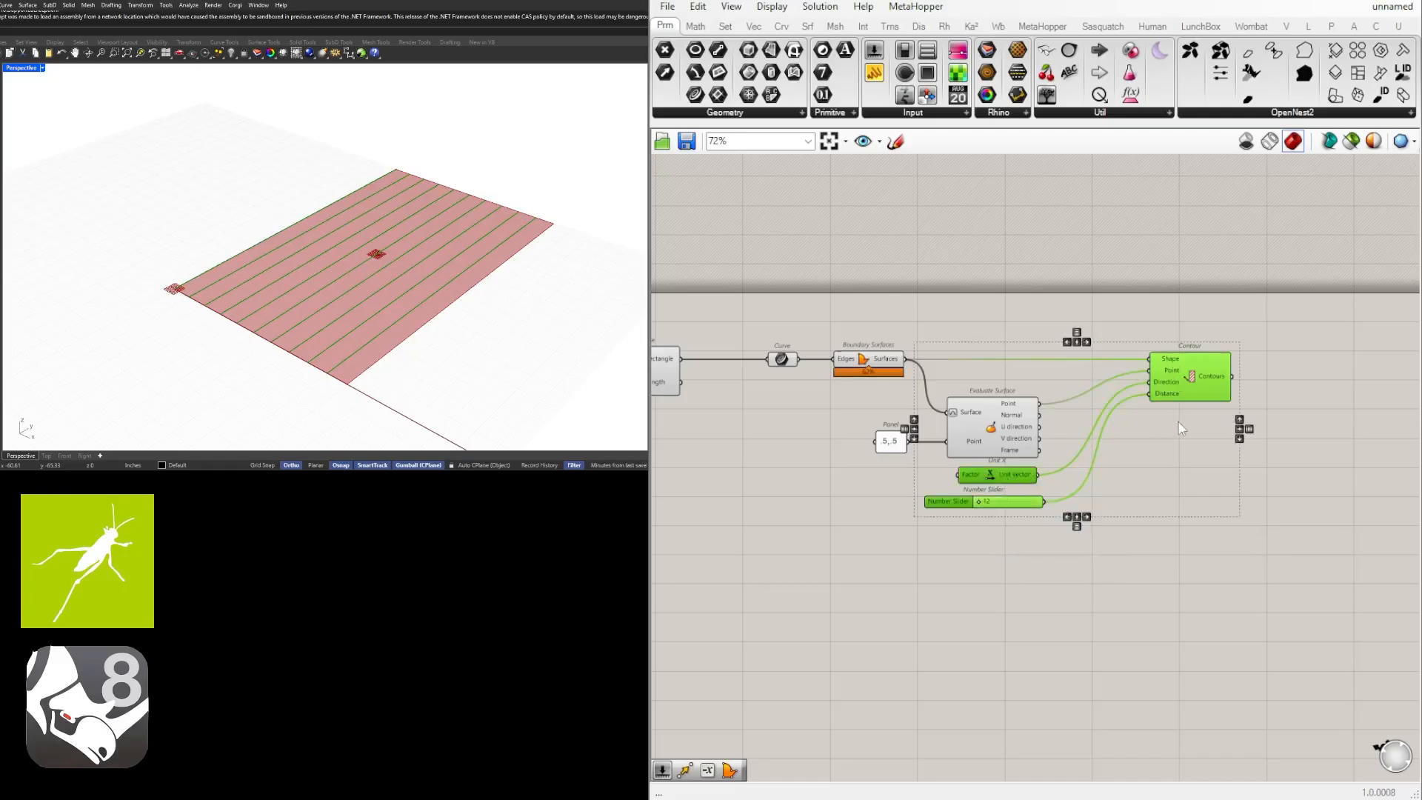
{"action": "left_click_drag", "start_coordinate": [1186, 380], "coordinate": [1185, 448], "text": "alt"}
{"action": "left_click", "coordinate": [1219, 636]}
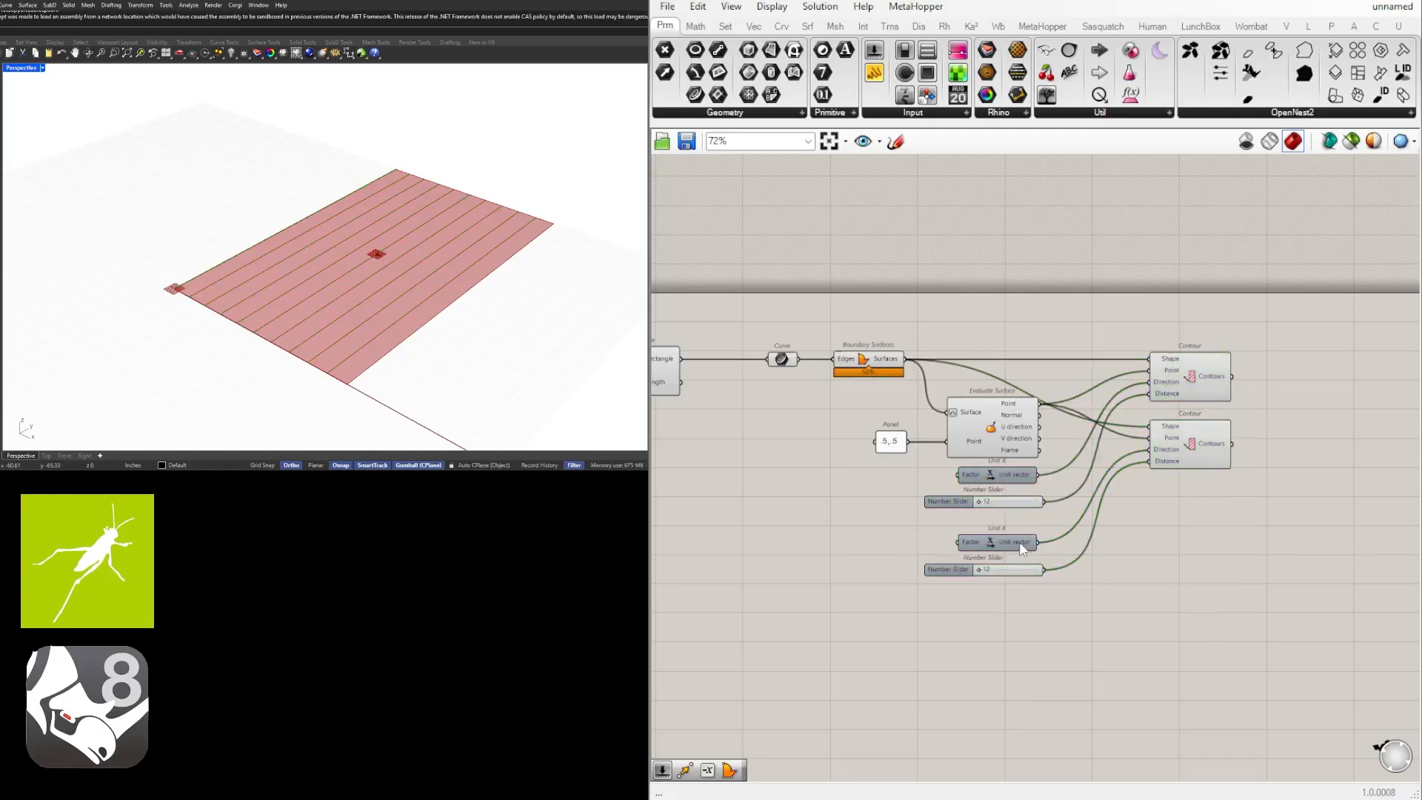
Replace the copied Unit X with a Unit Y vector and connect it to the second Contour's Direction input.
{"action": "left_click", "coordinate": [1019, 541]}
{"action": "key", "text": "Delete"}
{"action": "double_click", "coordinate": [973, 539]}
{"action": "type", "text": "y"}
{"action": "left_click", "coordinate": [980, 525]}
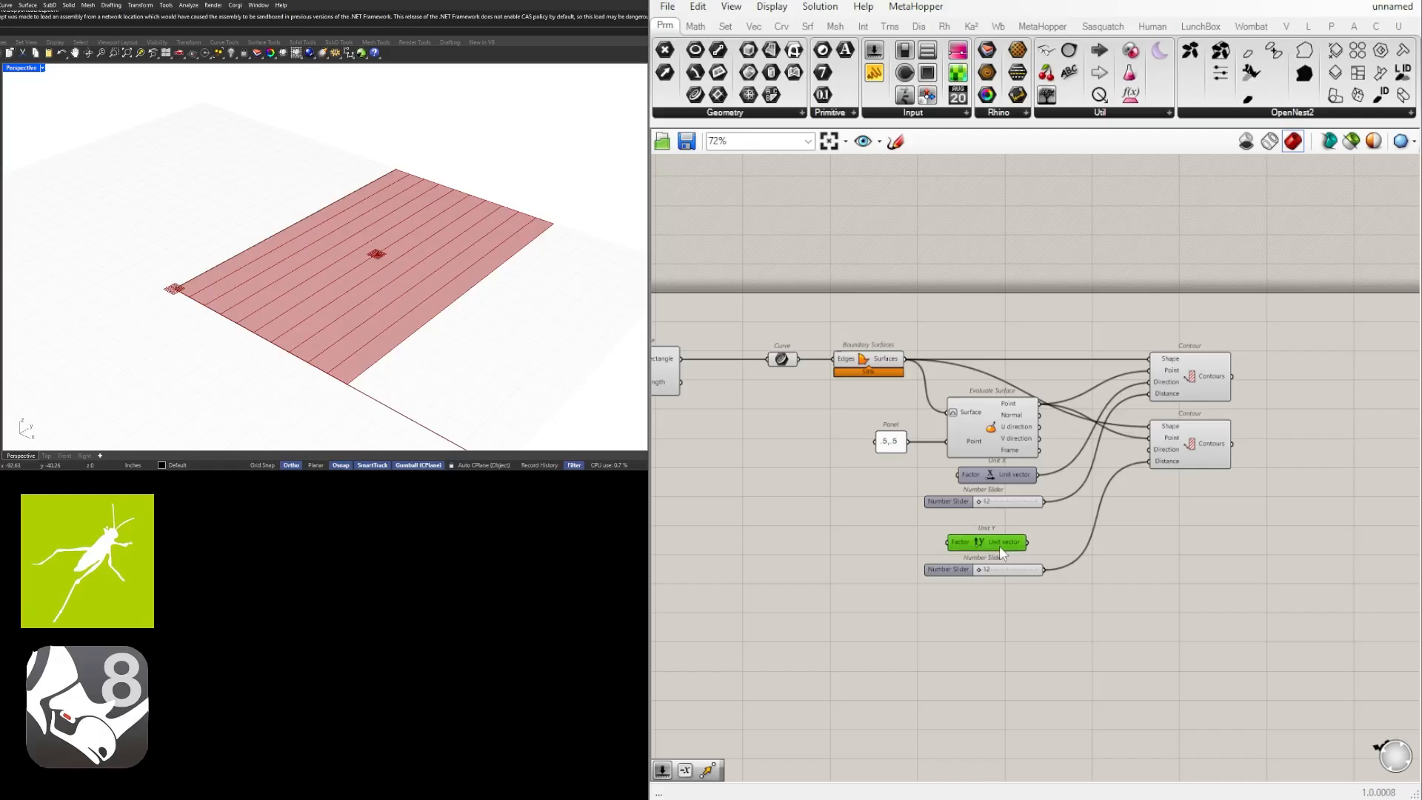
{"action": "left_click_drag", "start_coordinate": [999, 546], "coordinate": [1149, 449]}
Stack the two Contour components closely together to the right of Evaluate Surface.
{"action": "left_click", "coordinate": [1200, 397]}
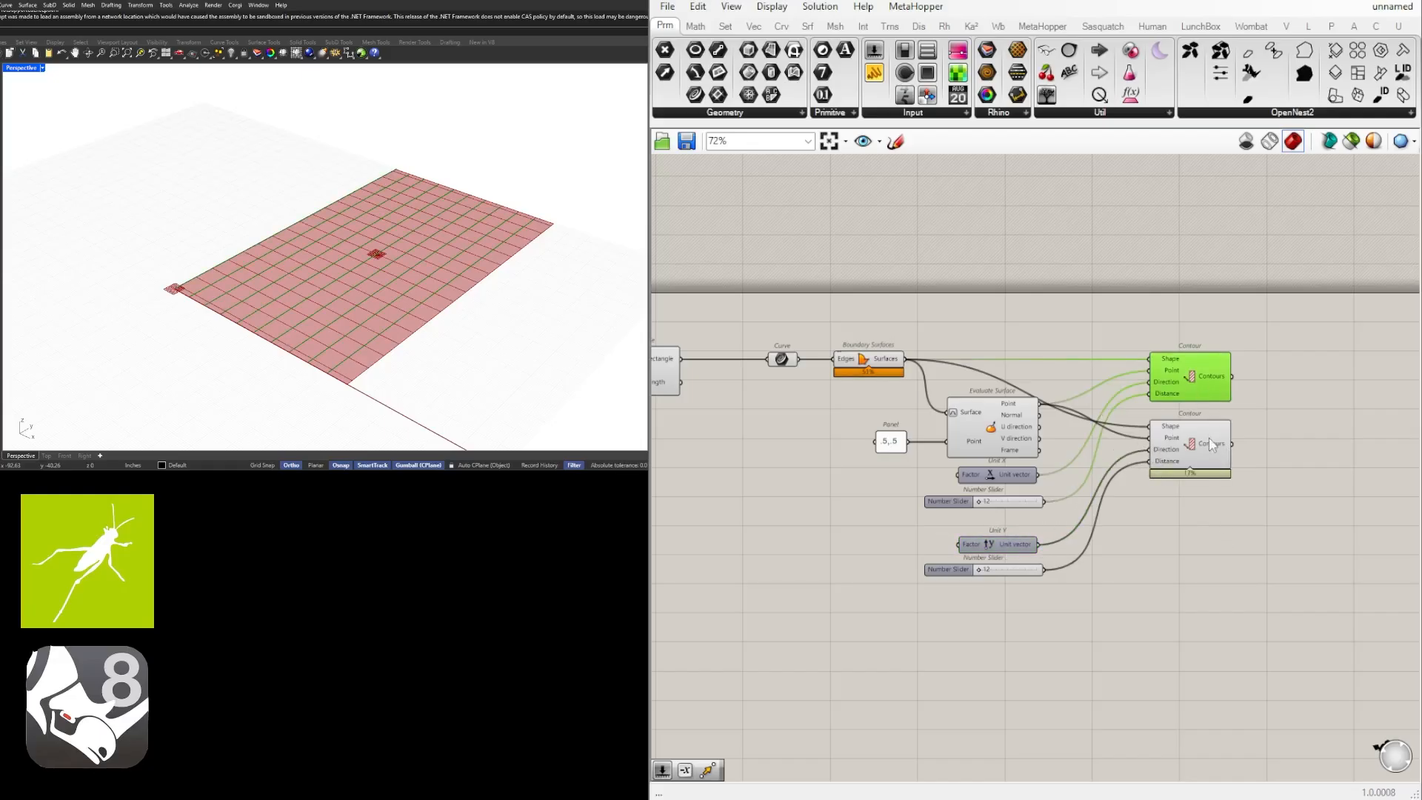
{"action": "left_click", "coordinate": [1208, 465]}
{"action": "left_click", "coordinate": [1210, 547]}
{"action": "scroll", "coordinate": [1177, 438], "scroll_direction": "up", "scroll_amount": 3}
{"action": "right_click_drag", "start_coordinate": [1176, 440], "coordinate": [1124, 494]}
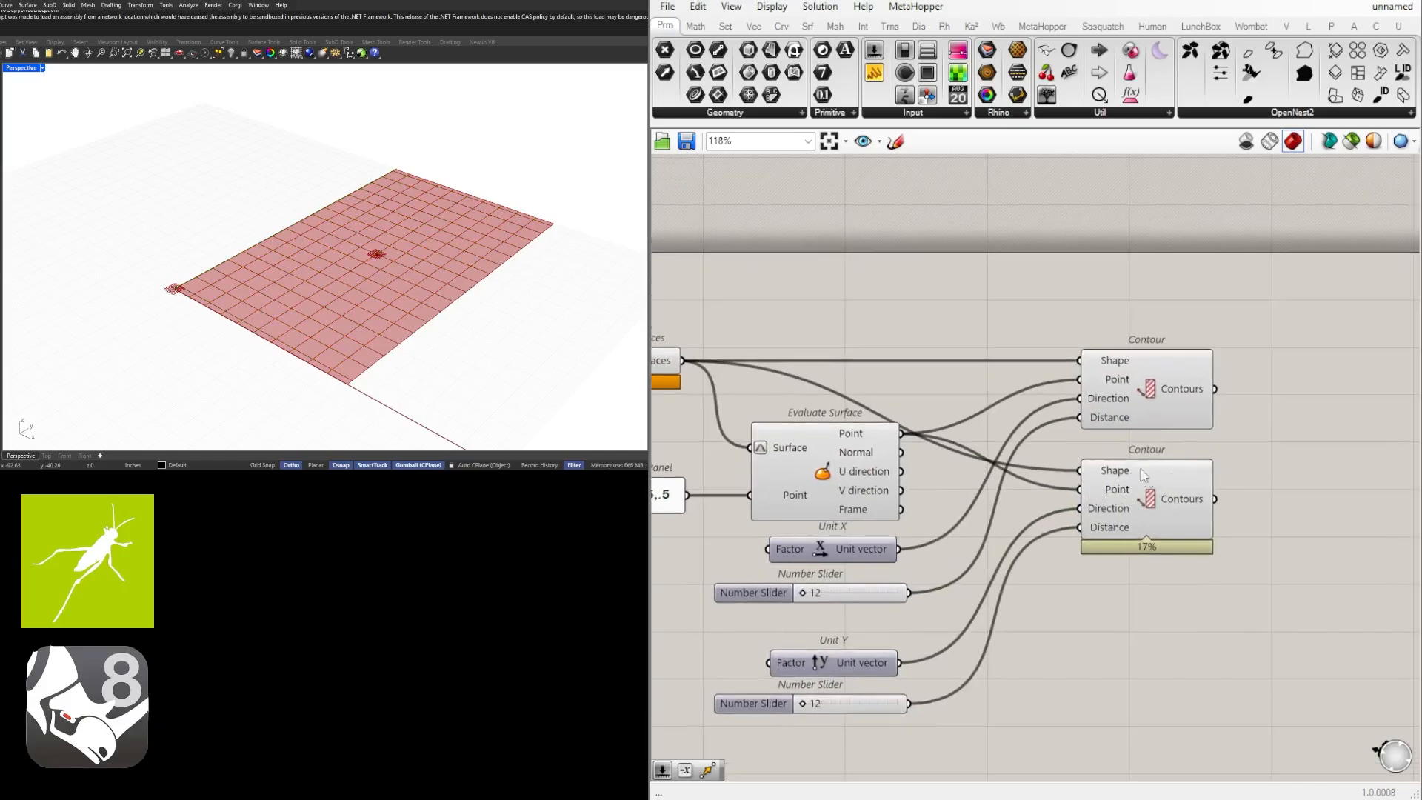
{"action": "left_click_drag", "start_coordinate": [1142, 475], "coordinate": [1145, 449]}
{"action": "left_click_drag", "start_coordinate": [1188, 562], "coordinate": [1117, 394]}
{"action": "left_click_drag", "start_coordinate": [1133, 423], "coordinate": [1151, 400]}
{"action": "left_click", "coordinate": [1255, 433]}
Move Unit Y and its distance slider up to sit directly beneath the Unit X slider.
{"action": "scroll", "coordinate": [1128, 554], "scroll_direction": "down", "scroll_amount": 1}
{"action": "right_click_drag", "start_coordinate": [1128, 555], "coordinate": [1187, 537]}
{"action": "left_click_drag", "start_coordinate": [1042, 696], "coordinate": [931, 605]}
{"action": "left_click", "coordinate": [1052, 608]}
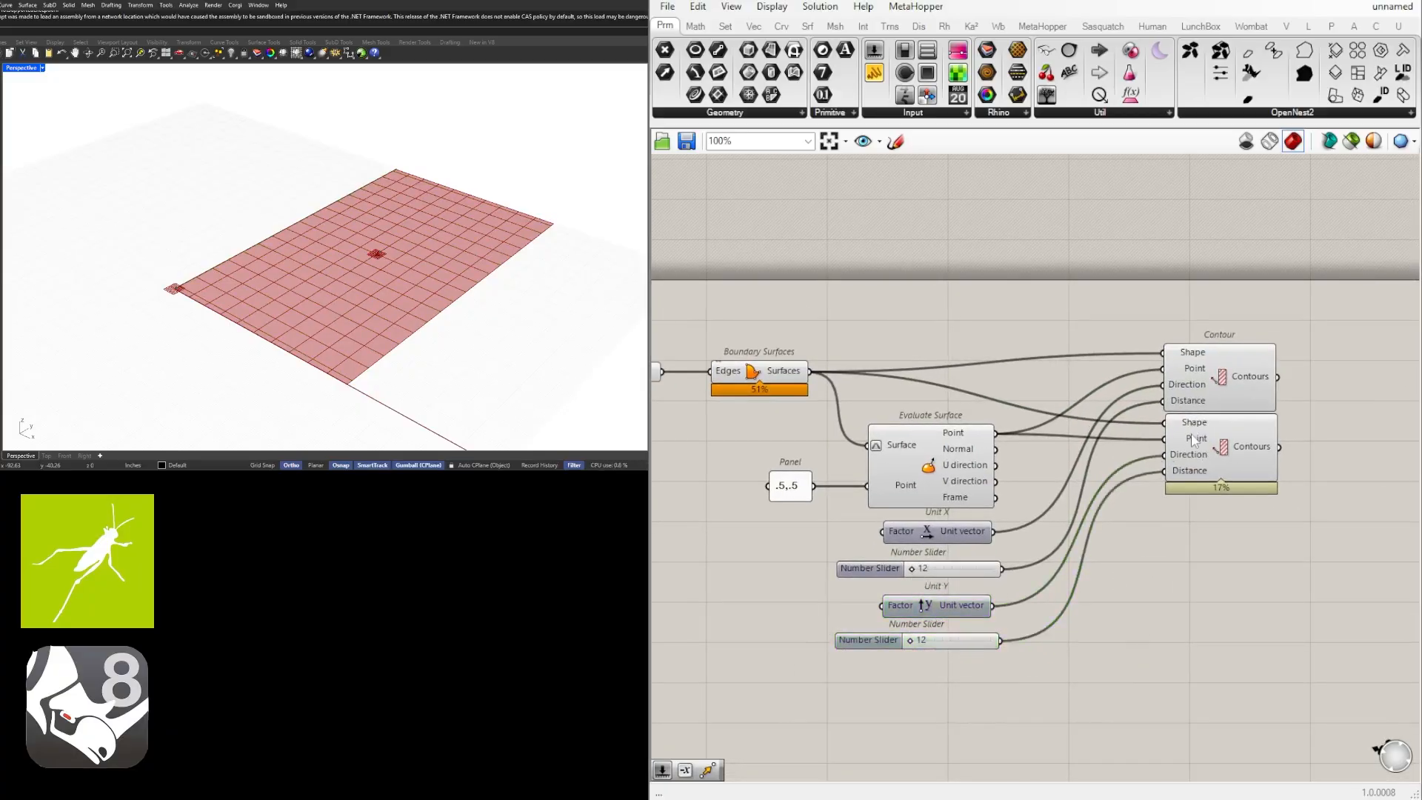
{"action": "right_click", "coordinate": [1184, 375]}
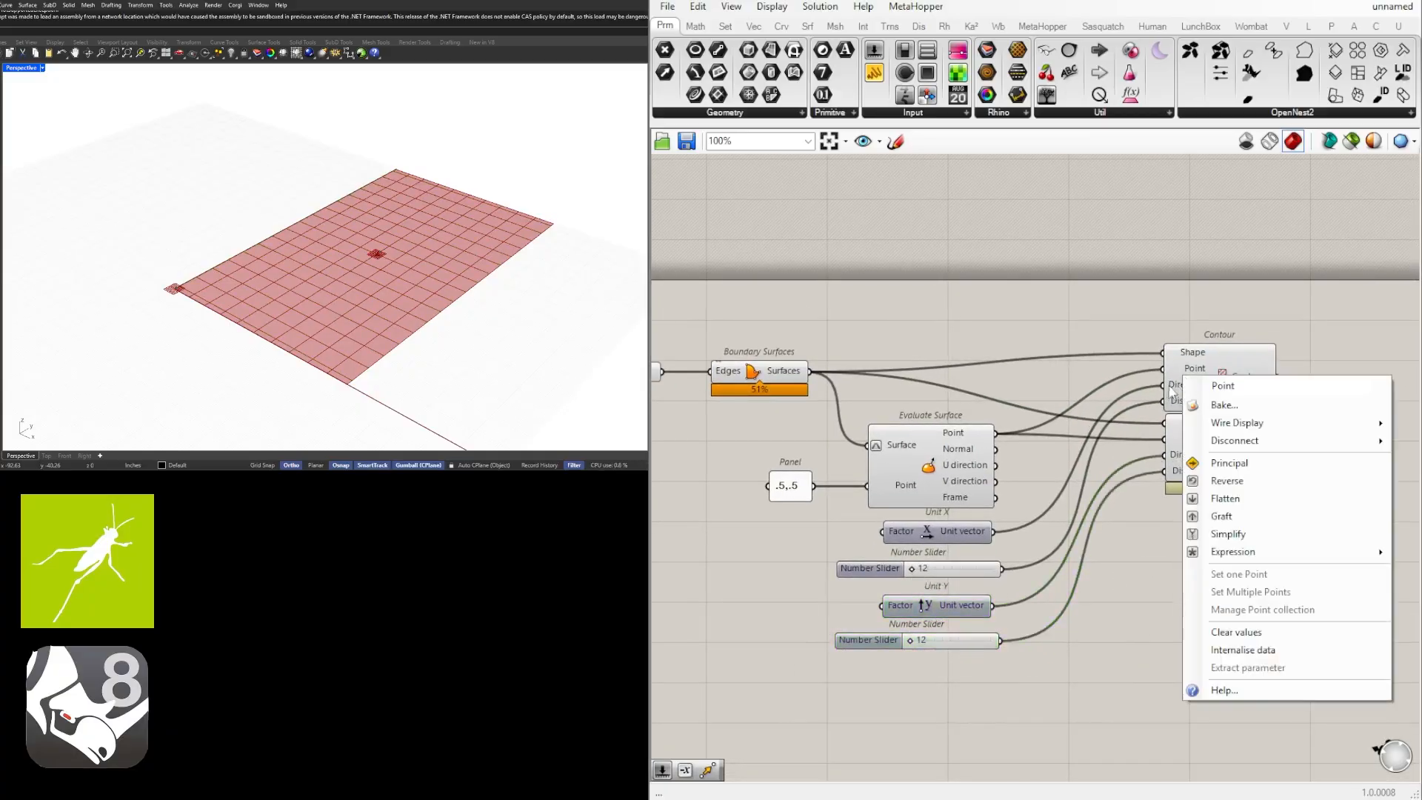
{"action": "right_click", "coordinate": [1173, 388]}
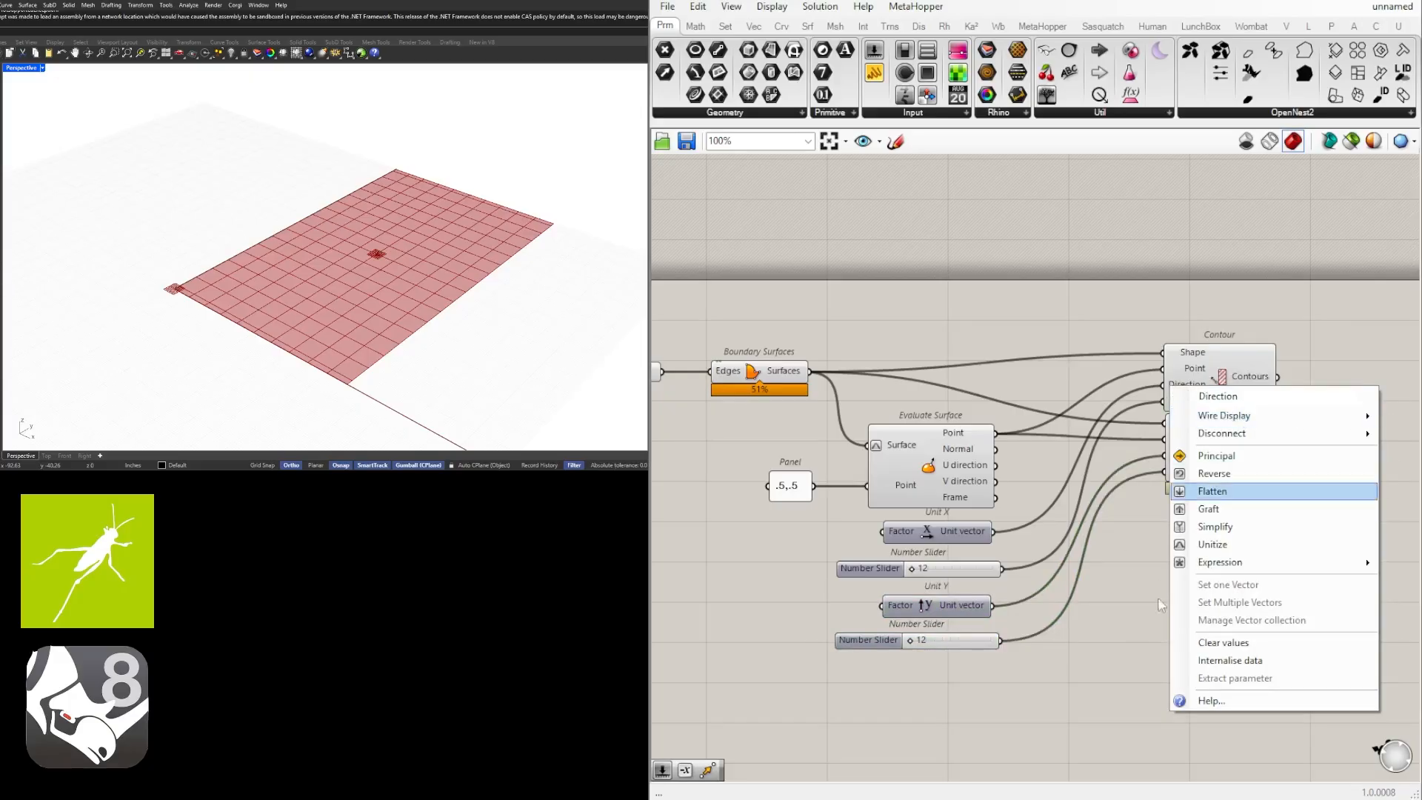
{"action": "left_click", "coordinate": [1215, 491]}
{"action": "scroll", "coordinate": [1042, 711], "scroll_direction": "down", "scroll_amount": 3}
{"action": "left_click", "coordinate": [1086, 479]}
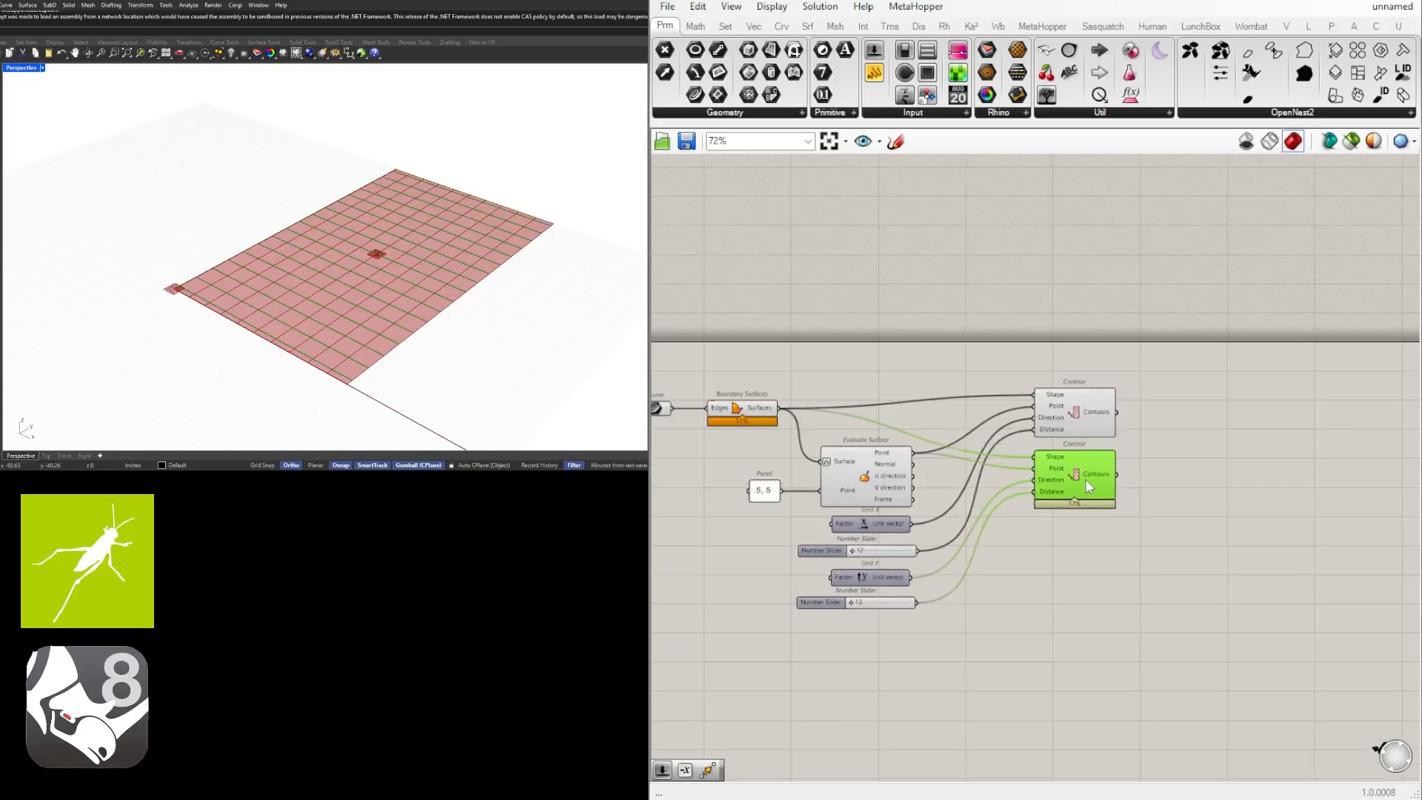
{"action": "left_click", "coordinate": [1087, 419]}
{"action": "left_click", "coordinate": [997, 535]}
Set the Unit Y contour distance to 25 and the Unit X contour distance to 15.
{"action": "scroll", "coordinate": [878, 592], "scroll_direction": "up", "scroll_amount": 8}
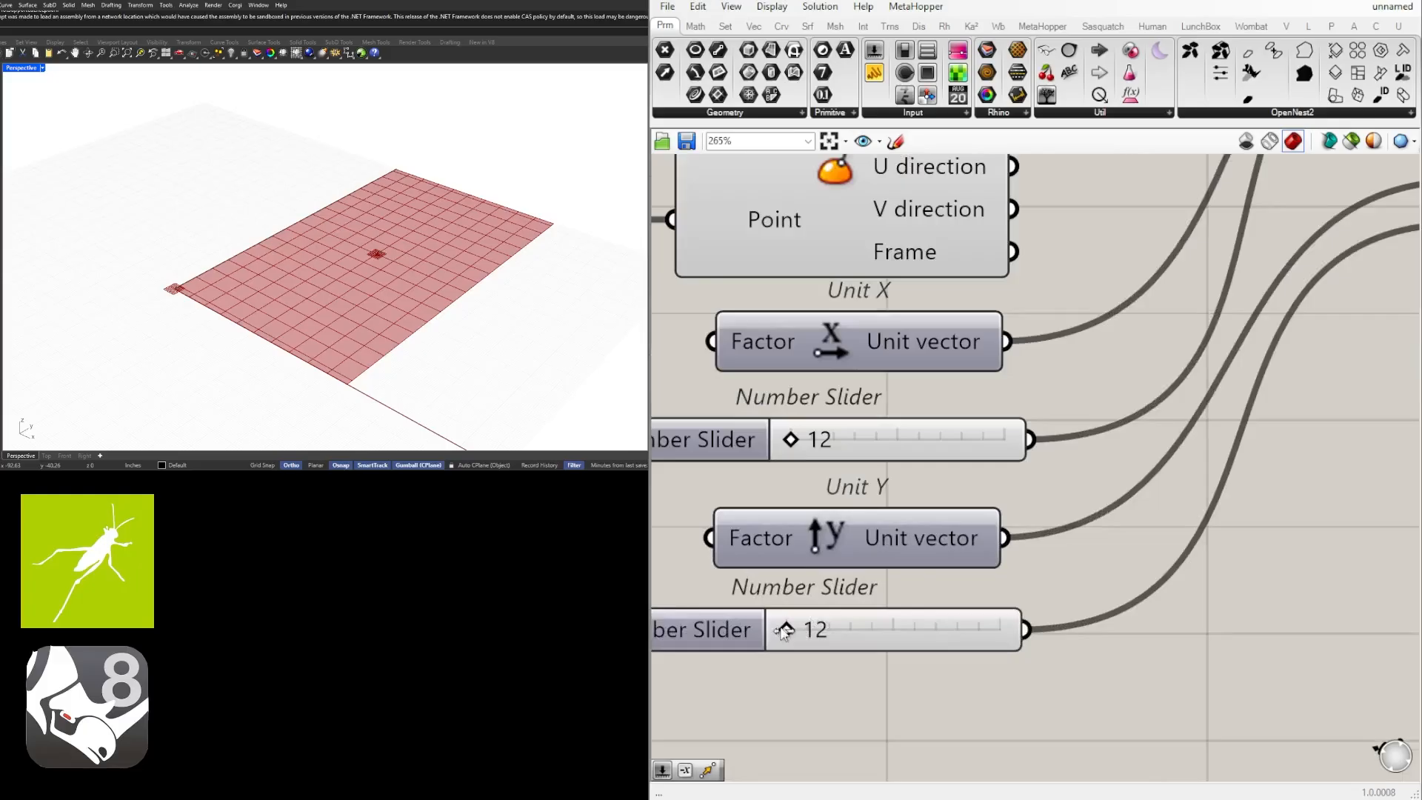
{"action": "left_click_drag", "start_coordinate": [788, 629], "coordinate": [863, 629]}
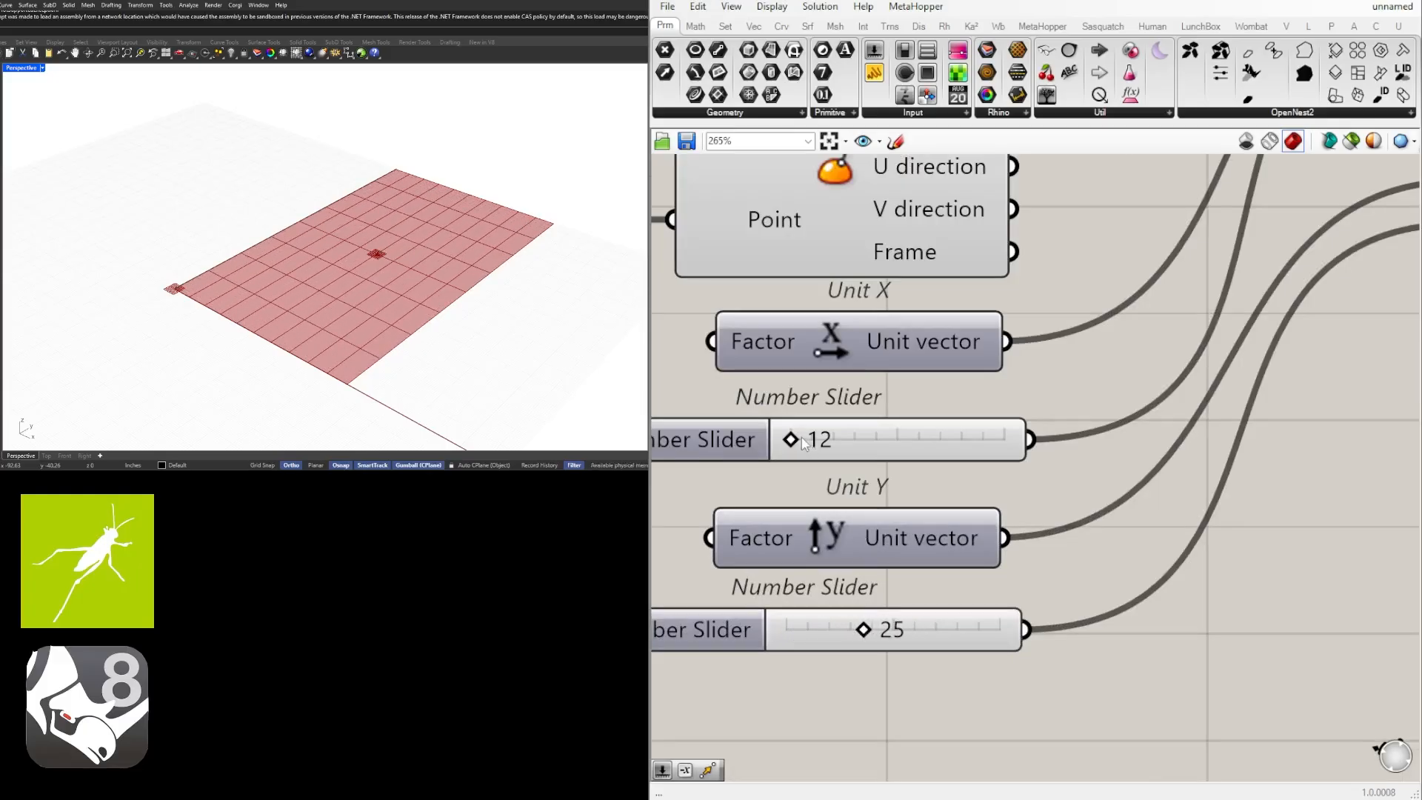
{"action": "left_click_drag", "start_coordinate": [792, 440], "coordinate": [813, 441]}
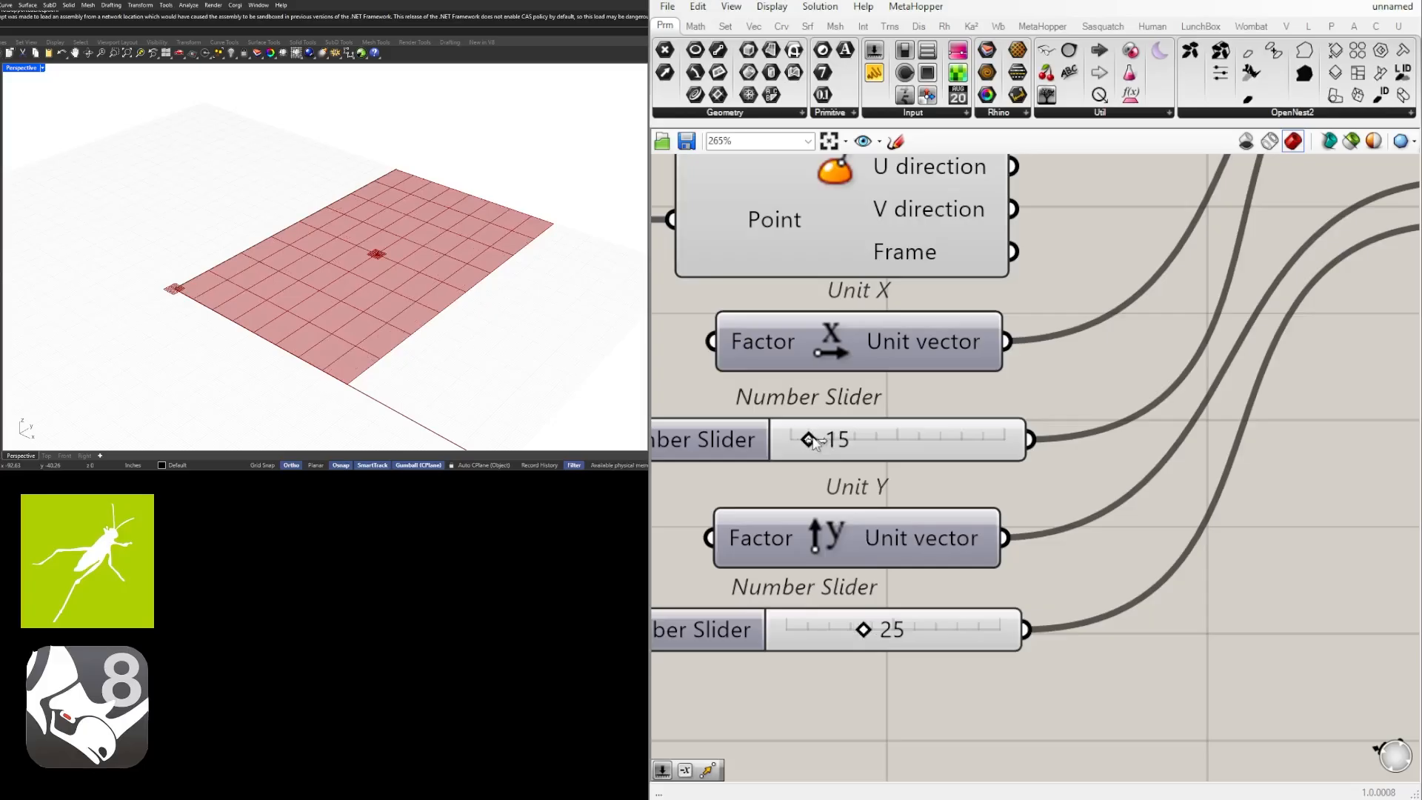
{"action": "scroll", "coordinate": [950, 432], "scroll_direction": "down", "scroll_amount": 4}
{"action": "left_click", "coordinate": [837, 345]}
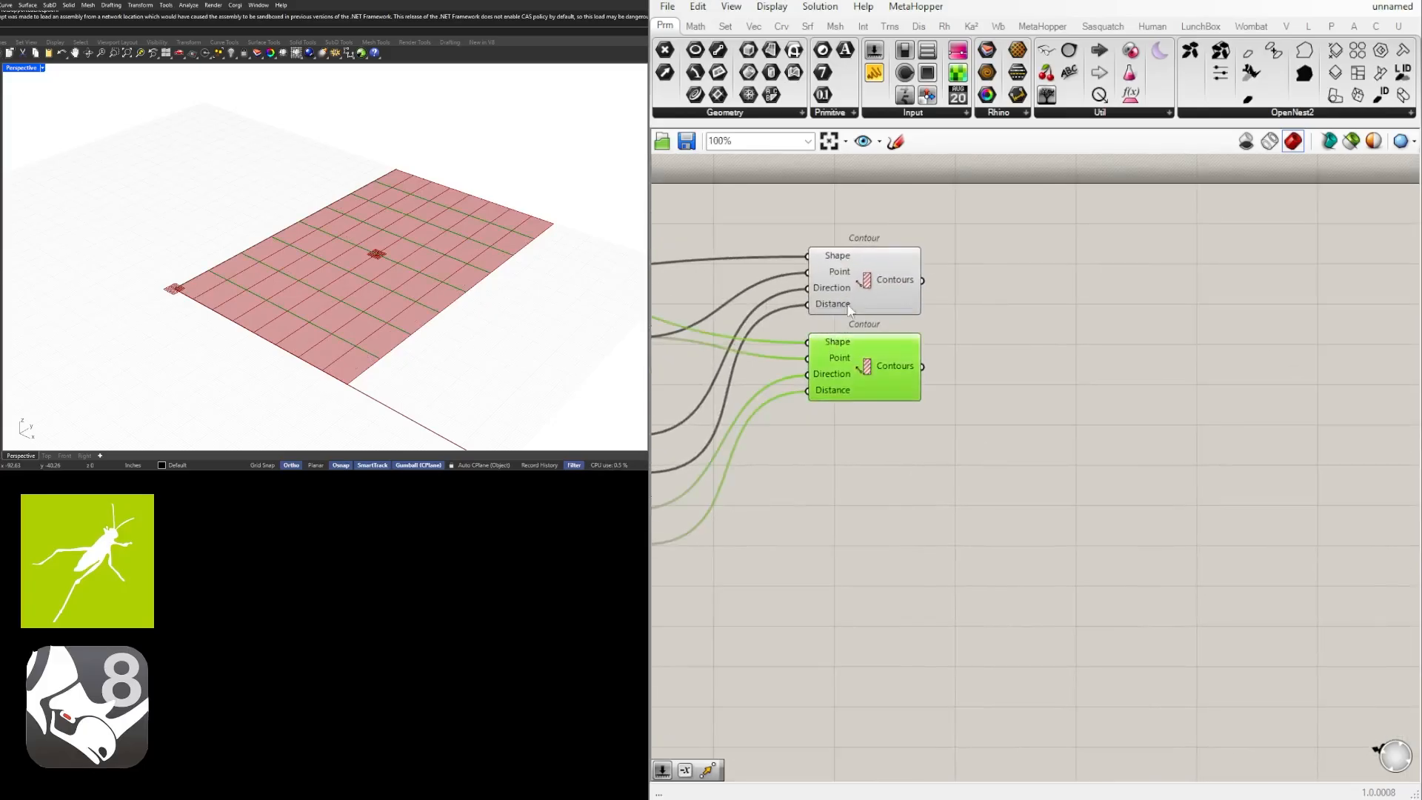
{"action": "left_click", "coordinate": [850, 293]}
{"action": "left_click", "coordinate": [1136, 509]}
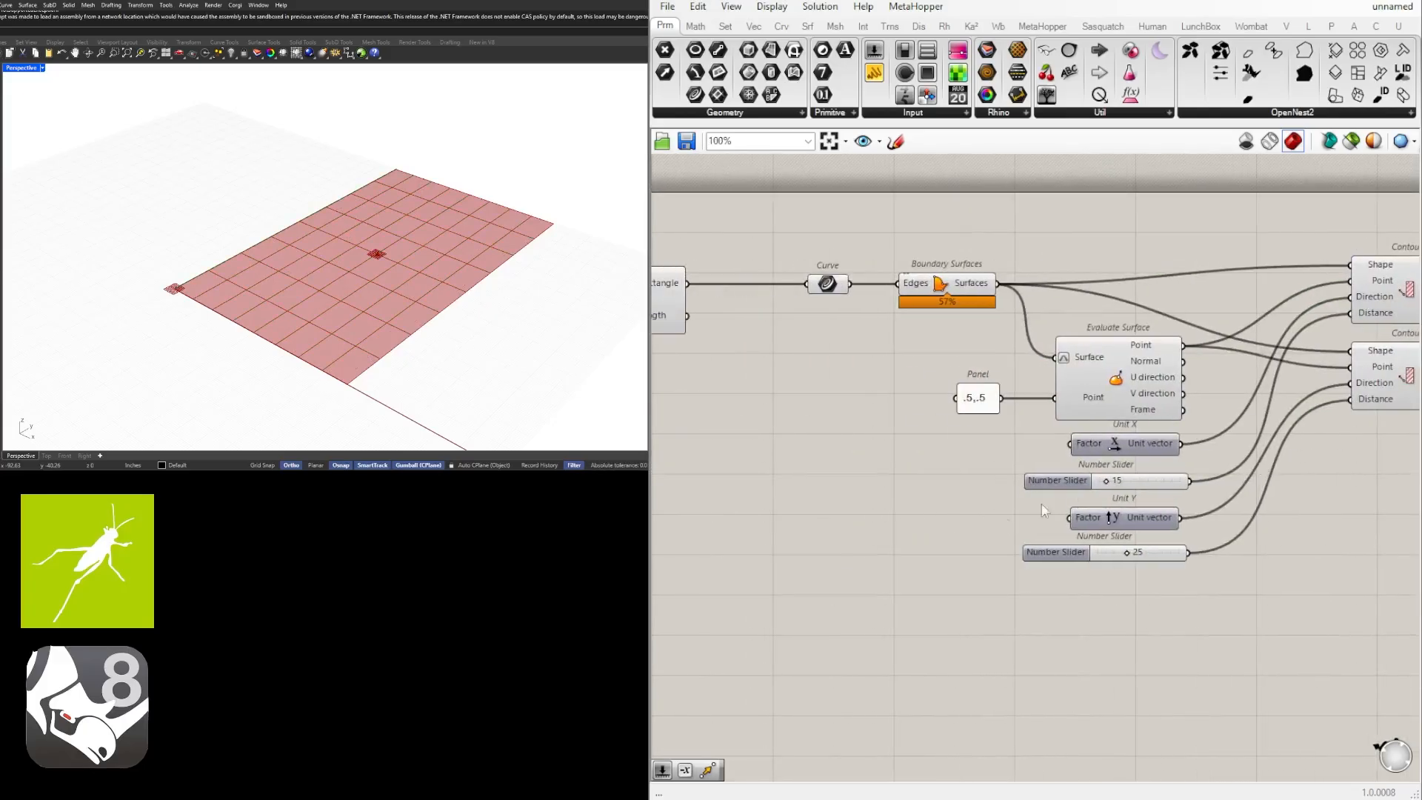
Set the contour distance in the Unit X direction to exactly 16.
{"action": "scroll", "coordinate": [1052, 503], "scroll_direction": "up", "scroll_amount": 3}
{"action": "double_click", "coordinate": [1189, 464]}
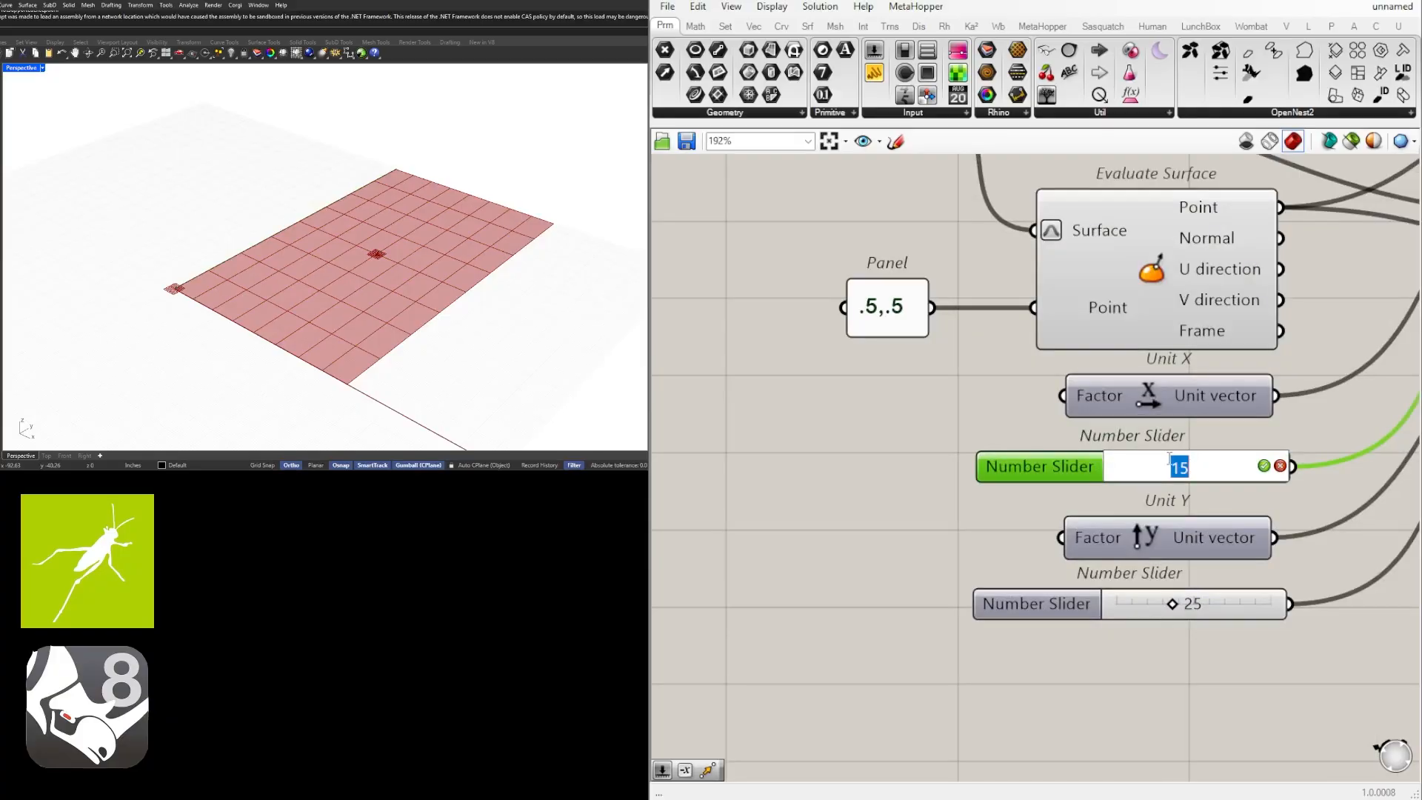
{"action": "type", "text": "16"}
{"action": "key", "text": "Return"}
{"action": "scroll", "coordinate": [1119, 366], "scroll_direction": "down", "scroll_amount": 3}
{"action": "scroll", "coordinate": [1119, 366], "scroll_direction": "up", "scroll_amount": 1}
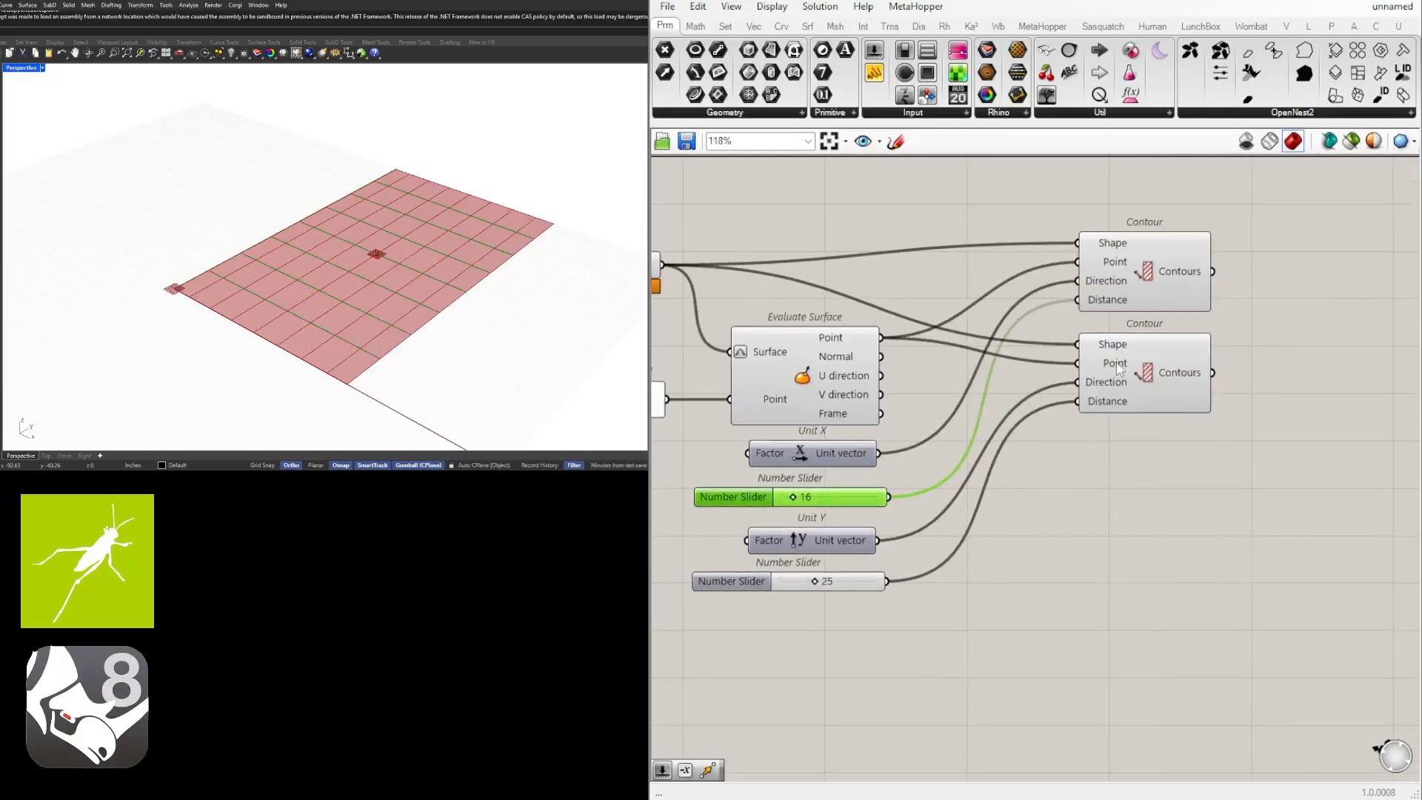
{"action": "left_click", "coordinate": [1149, 291]}
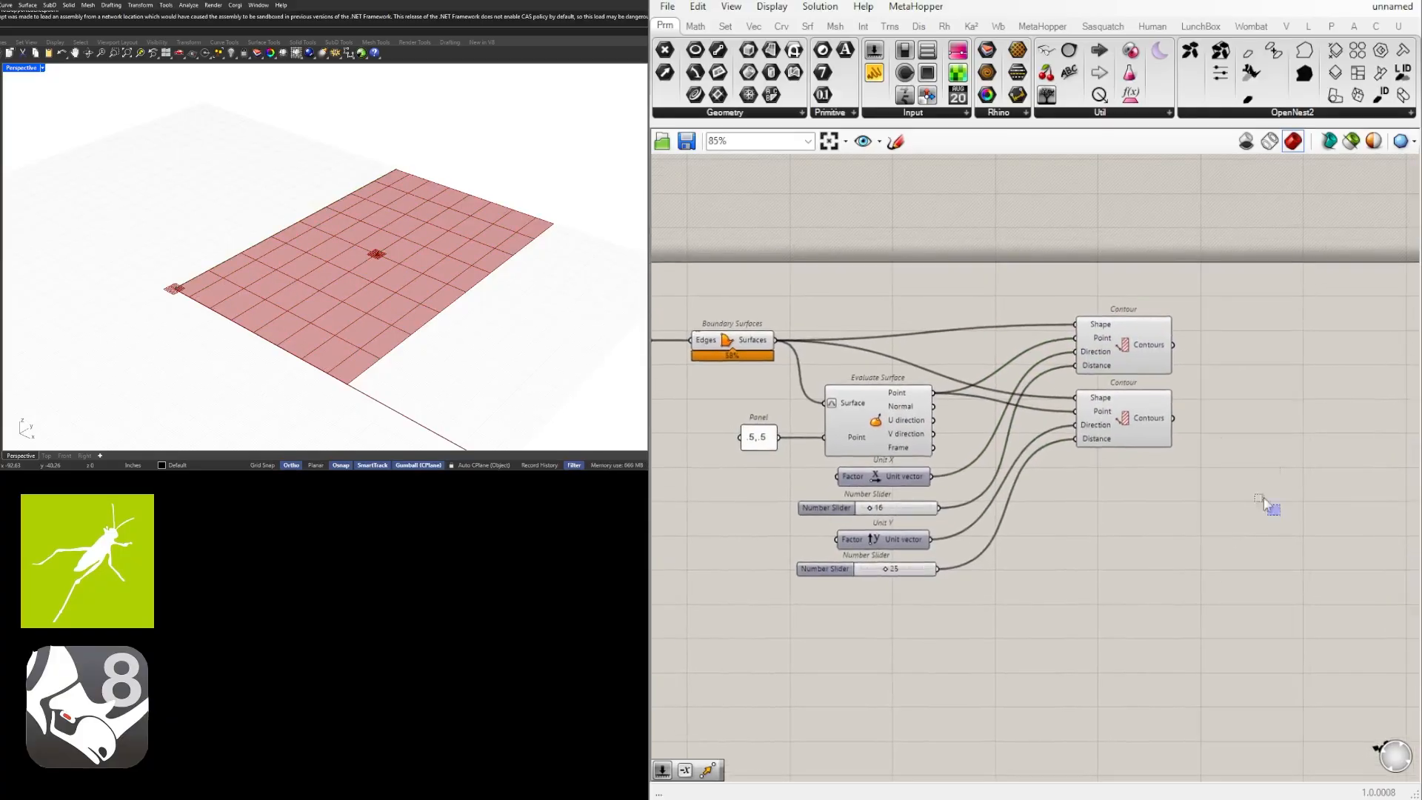
Move both Contour components together slightly farther away from Evaluate Surface, and check the surface and contours individually.
{"action": "left_click_drag", "start_coordinate": [1268, 506], "coordinate": [1067, 300]}
{"action": "left_click_drag", "start_coordinate": [1116, 347], "coordinate": [1157, 370]}
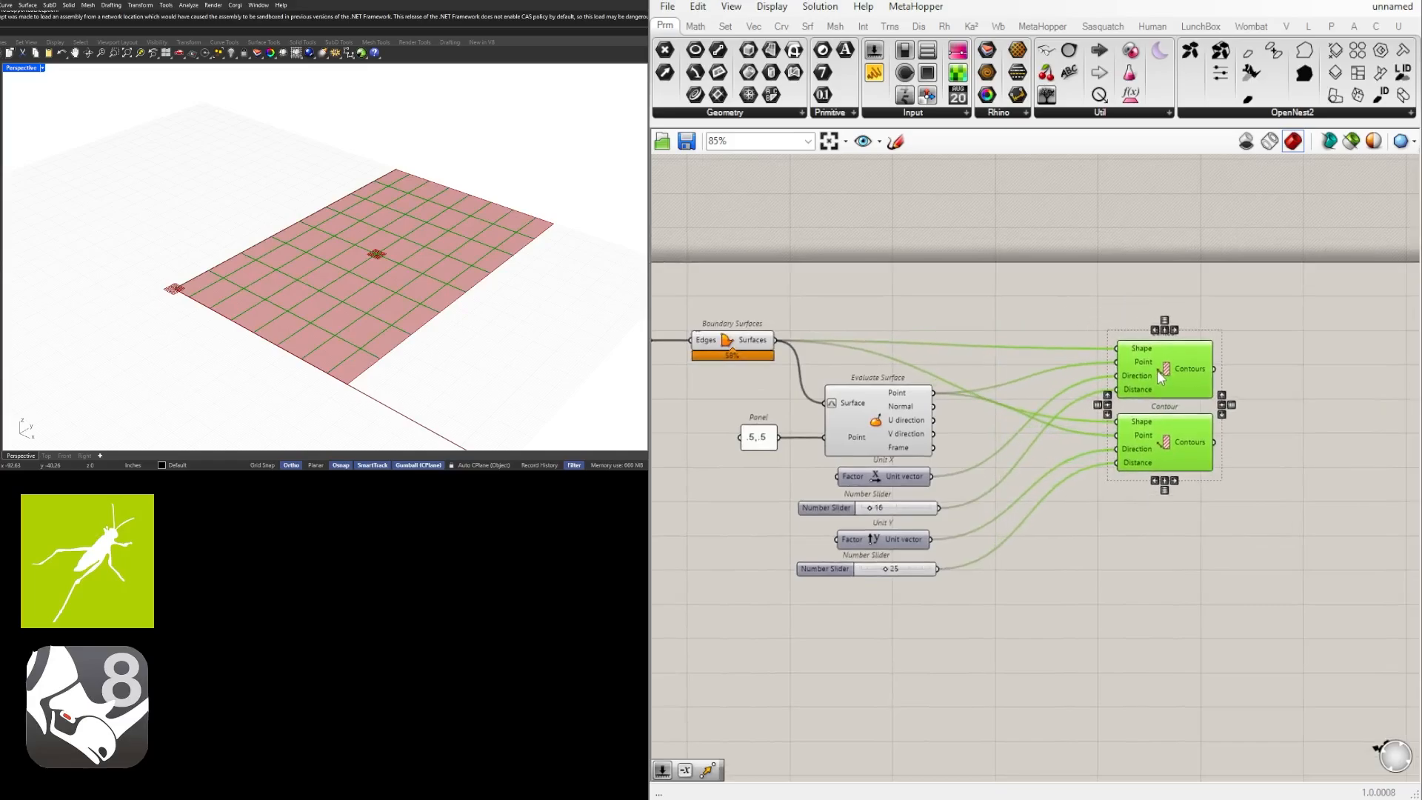
{"action": "left_click", "coordinate": [1318, 394]}
{"action": "left_click", "coordinate": [758, 338]}
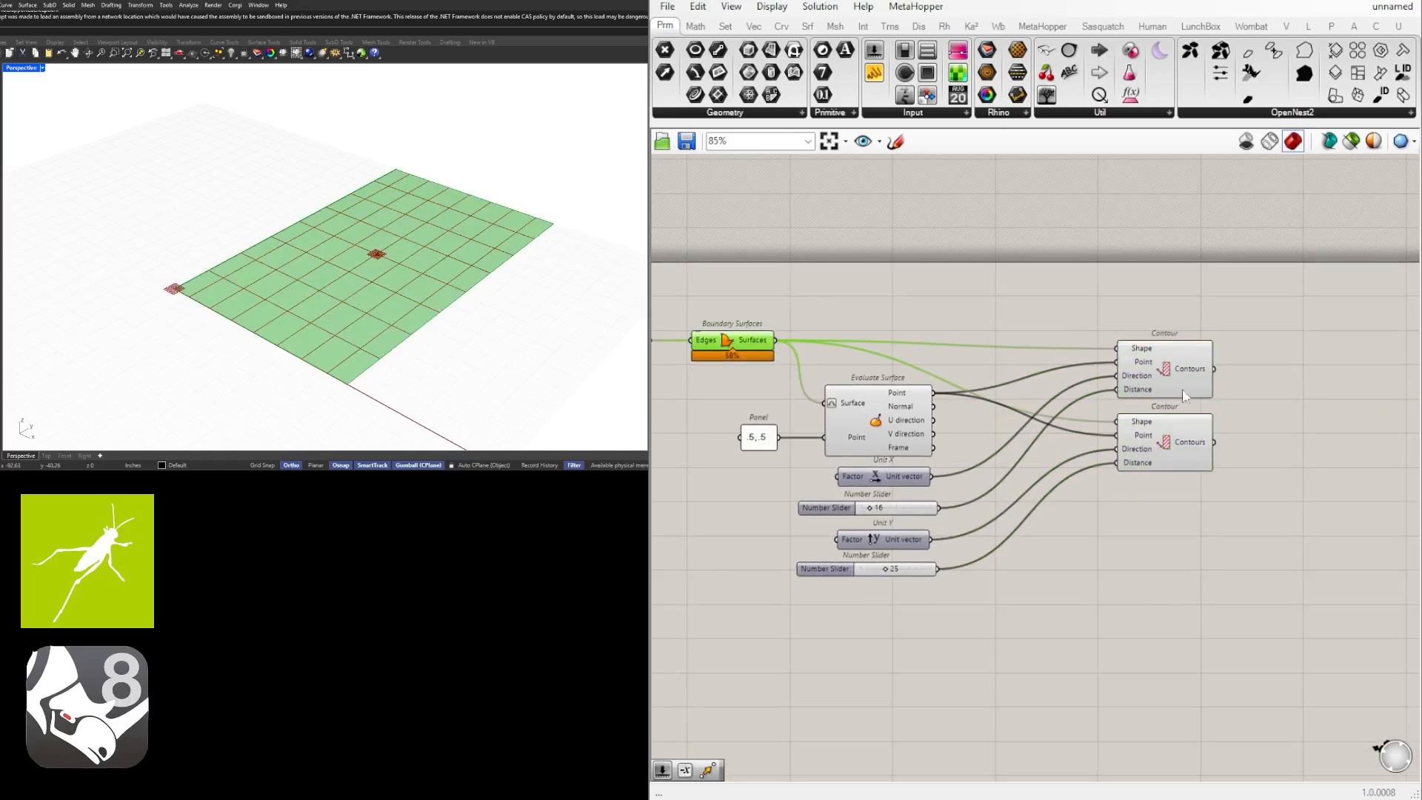
{"action": "left_click", "coordinate": [1183, 392]}
{"action": "left_click", "coordinate": [1252, 441]}
{"action": "left_click", "coordinate": [1202, 454]}
{"action": "left_click", "coordinate": [1261, 439]}
Add a Surface Split component beyond the Contour components, placed slightly above them.
{"action": "right_click_drag", "start_coordinate": [1298, 365], "coordinate": [1220, 402]}
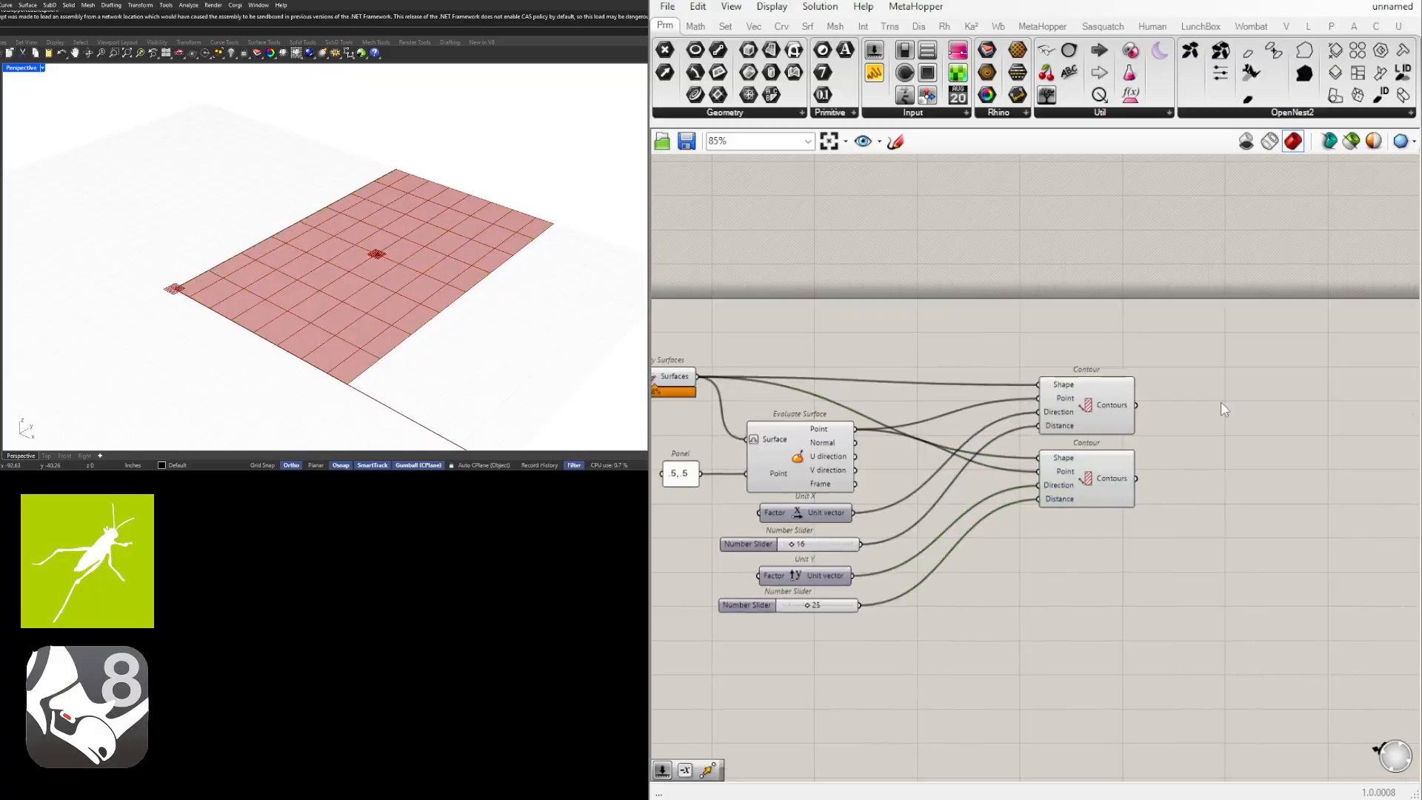
{"action": "double_click", "coordinate": [1220, 403]}
{"action": "left_click_drag", "start_coordinate": [1191, 578], "coordinate": [1038, 373]}
{"action": "double_click", "coordinate": [1268, 413]}
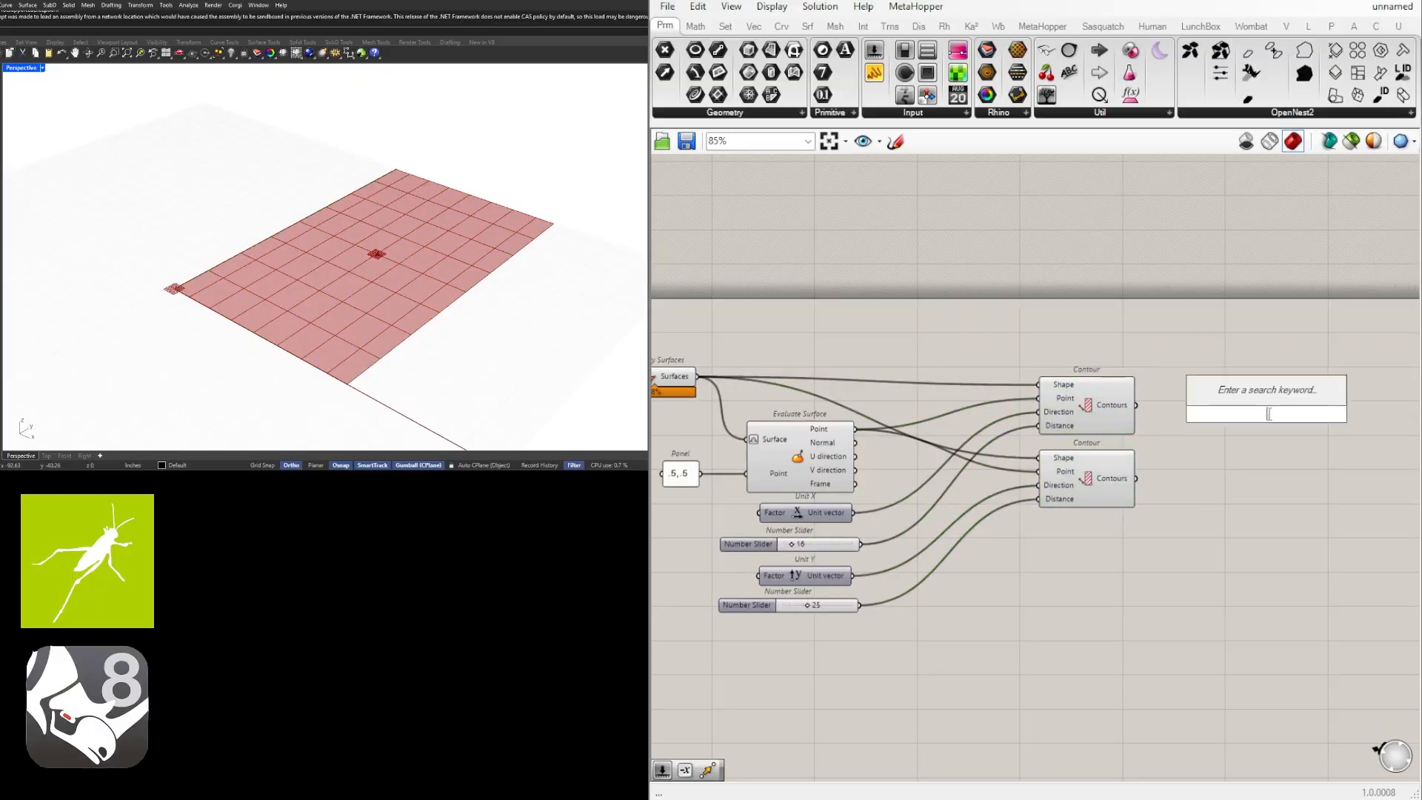
{"action": "type", "text": "surf"}
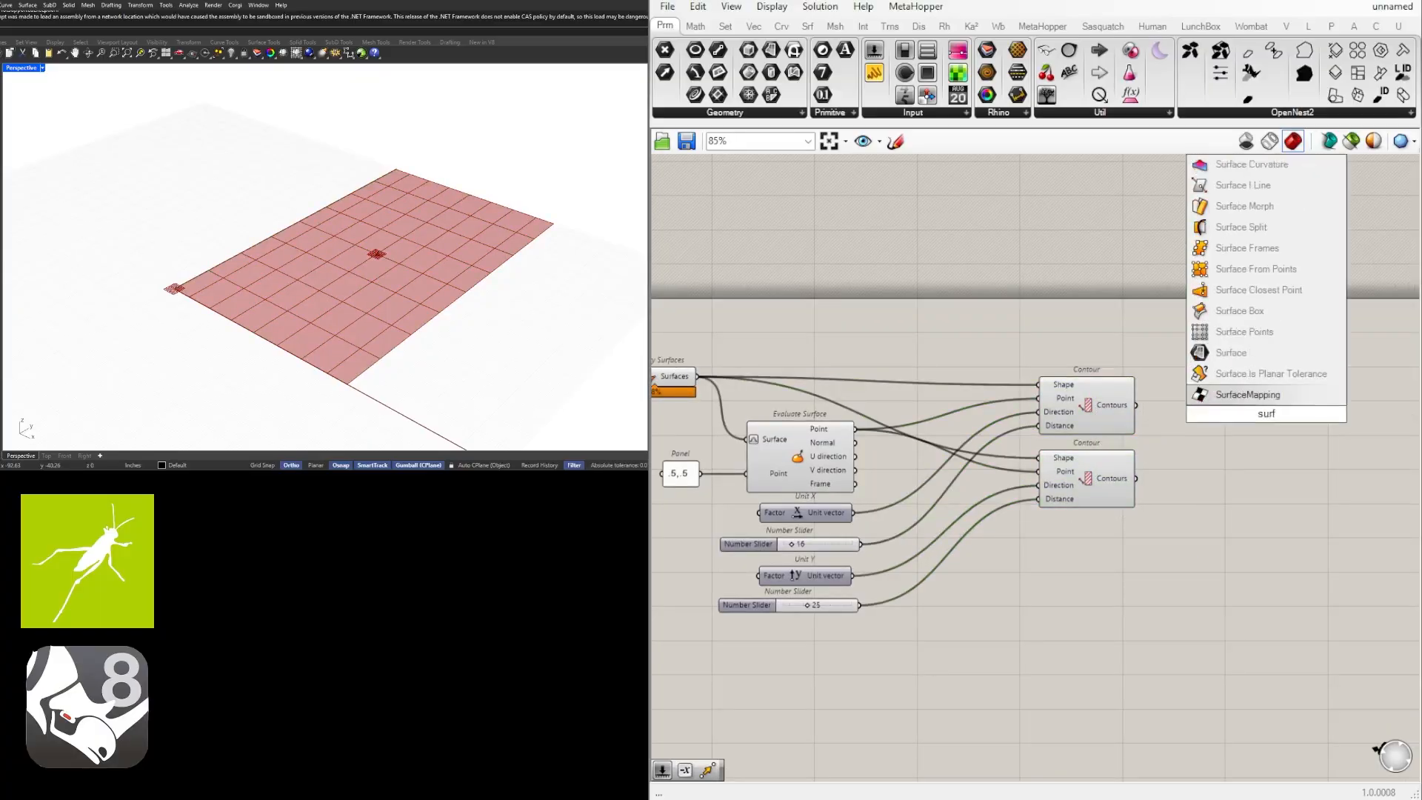
{"action": "left_click", "coordinate": [1248, 226]}
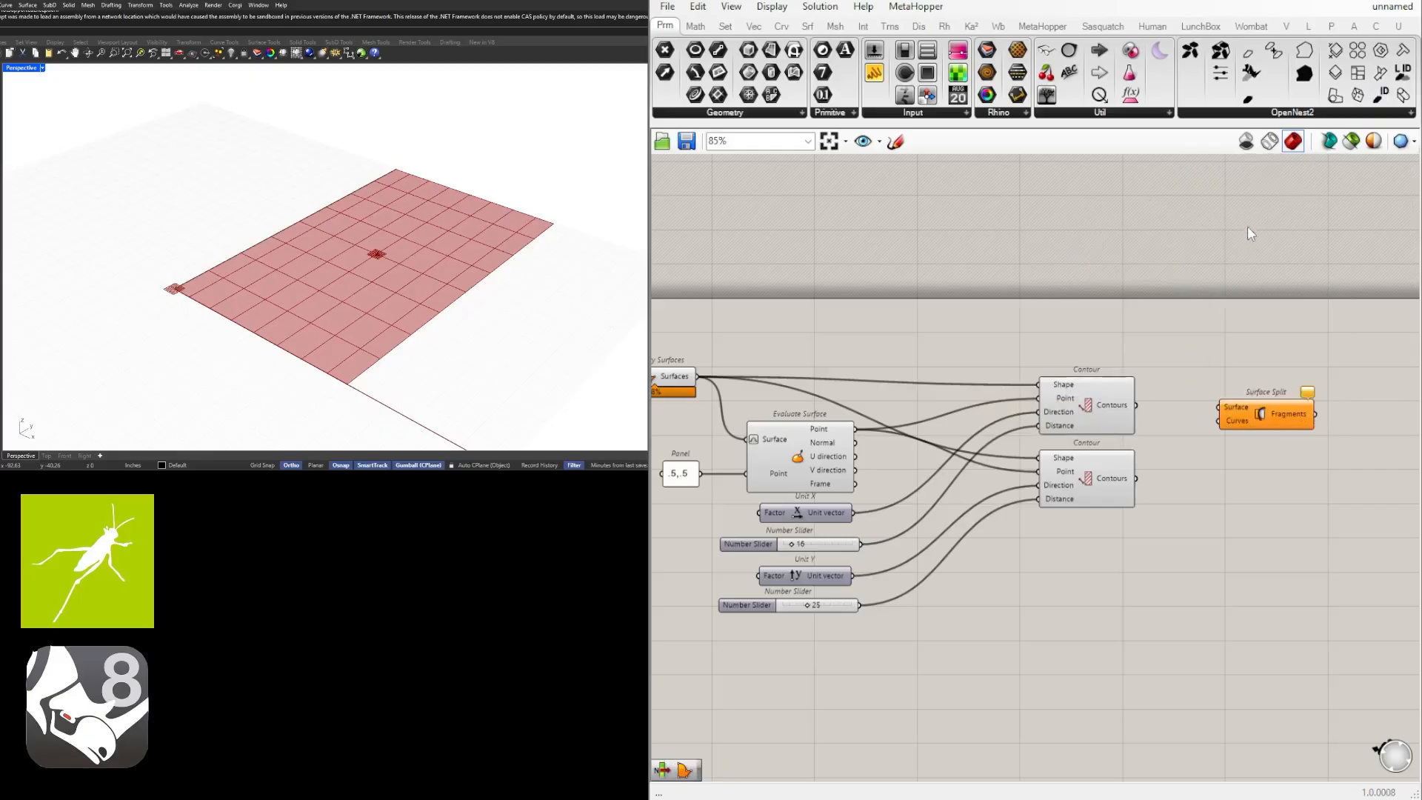
{"action": "left_click_drag", "start_coordinate": [1259, 419], "coordinate": [1288, 379]}
Shift the pair of Contour components slightly down to leave room for a straight wire to Surface Split.
{"action": "right_click_drag", "start_coordinate": [882, 387], "coordinate": [936, 388]}
{"action": "left_click_drag", "start_coordinate": [1190, 589], "coordinate": [1128, 430]}
{"action": "left_click", "coordinate": [1095, 375]}
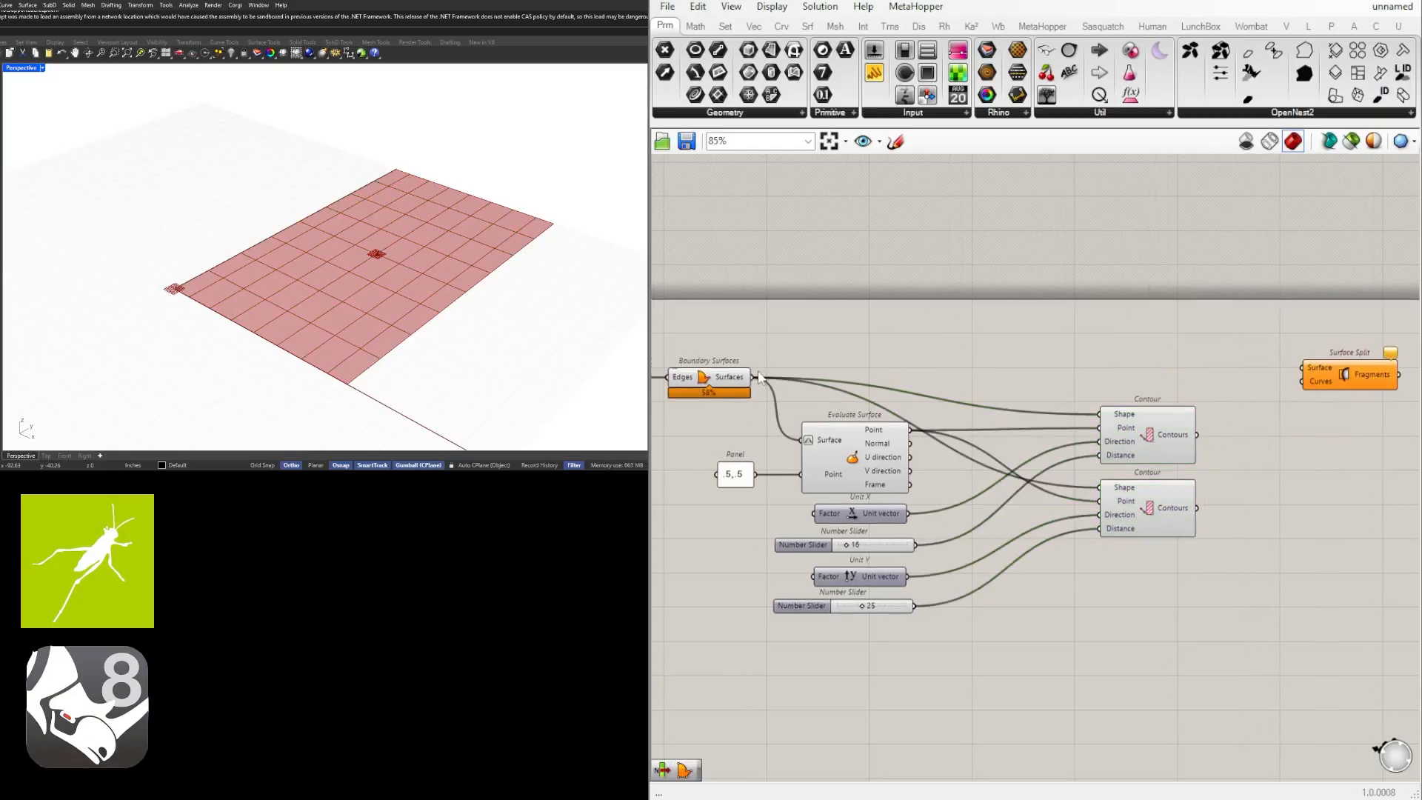
Connect the Boundary Surfaces output to Surface Split's Surface input and both Contours outputs to its Curves input.
{"action": "left_click_drag", "start_coordinate": [755, 377], "coordinate": [1350, 385]}
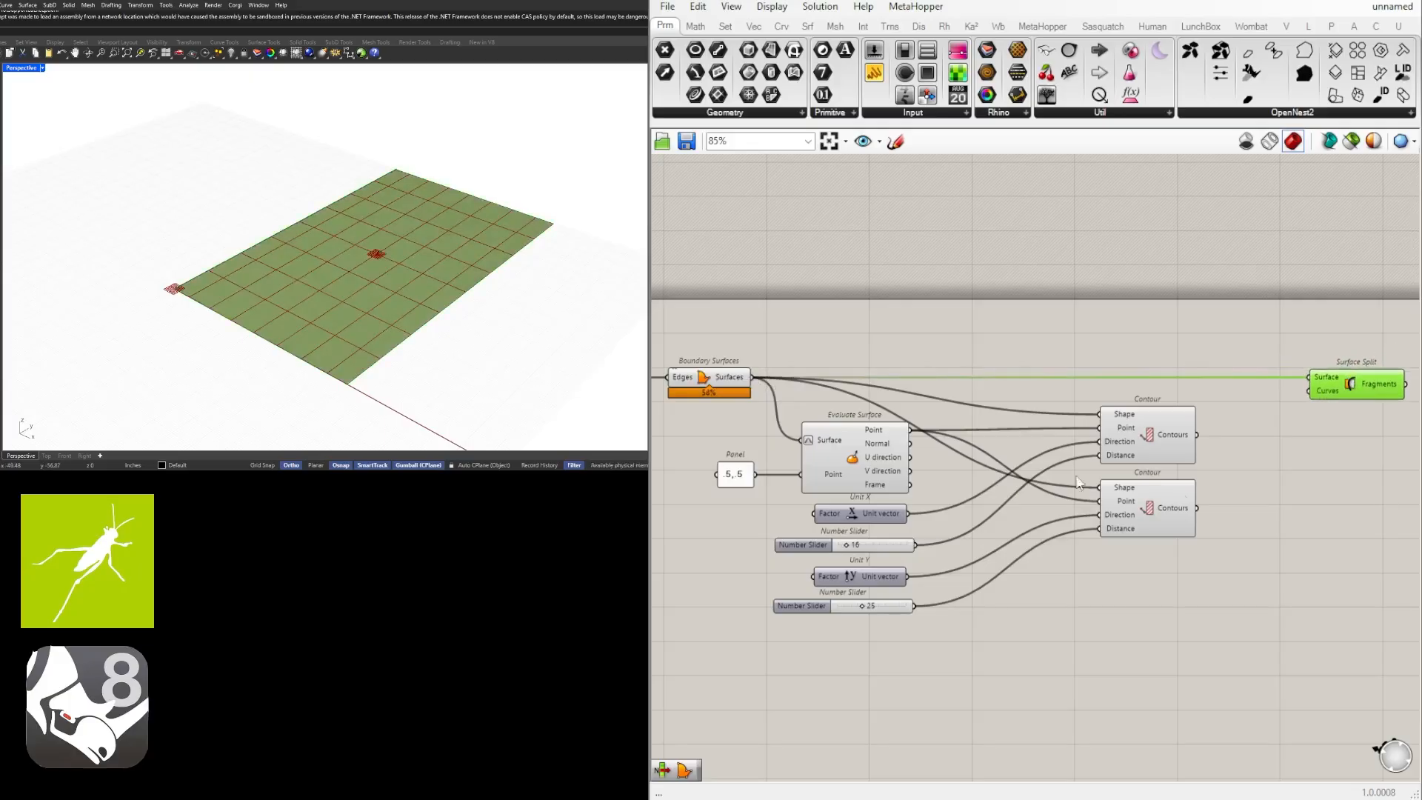
{"action": "left_click_drag", "start_coordinate": [1198, 434], "coordinate": [1309, 390]}
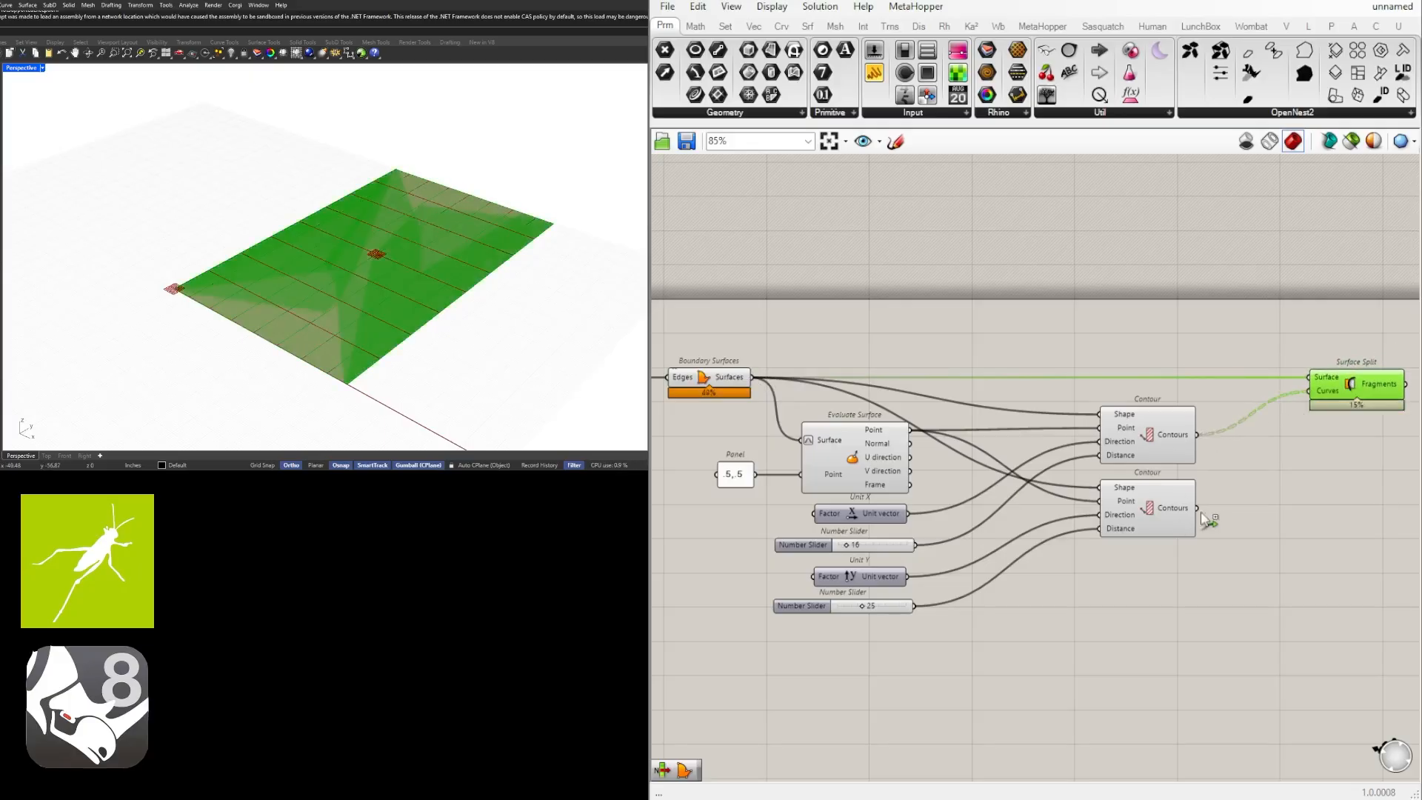
{"action": "left_click_drag", "start_coordinate": [1199, 510], "coordinate": [1309, 390], "text": "shift"}
{"action": "left_click", "coordinate": [1345, 505]}
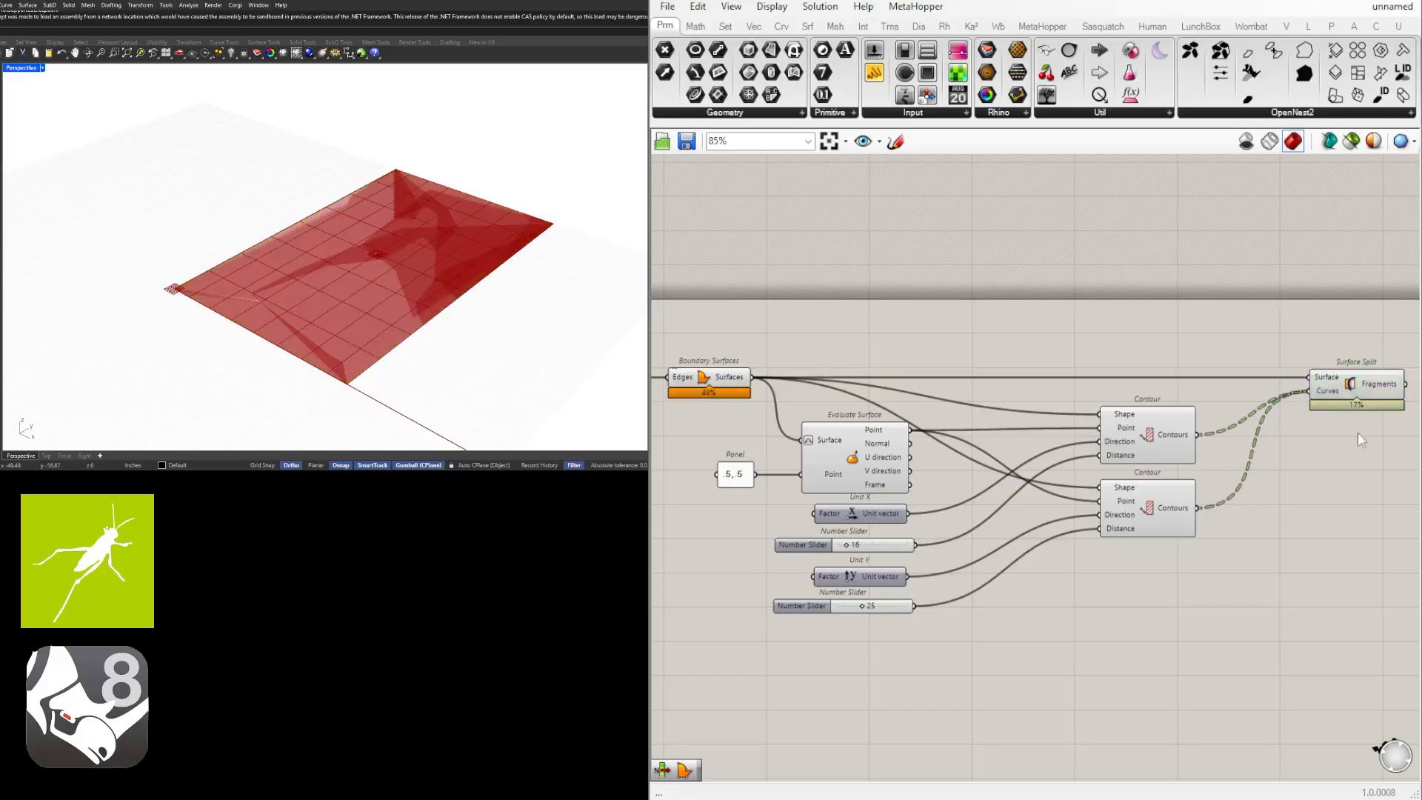
{"action": "left_click", "coordinate": [1378, 385]}
{"action": "right_click_drag", "start_coordinate": [1377, 387], "coordinate": [1197, 391]}
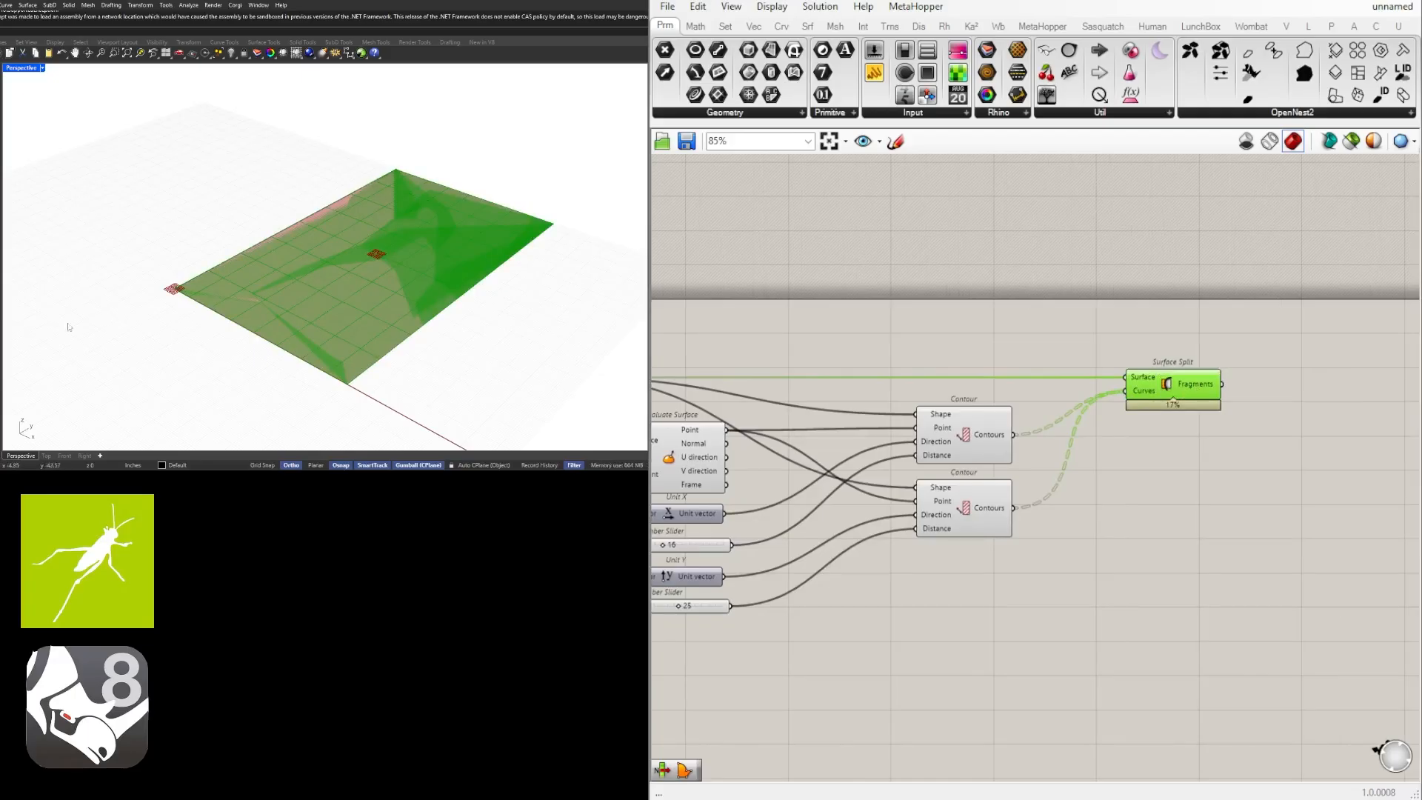
{"action": "left_click", "coordinate": [1153, 452]}
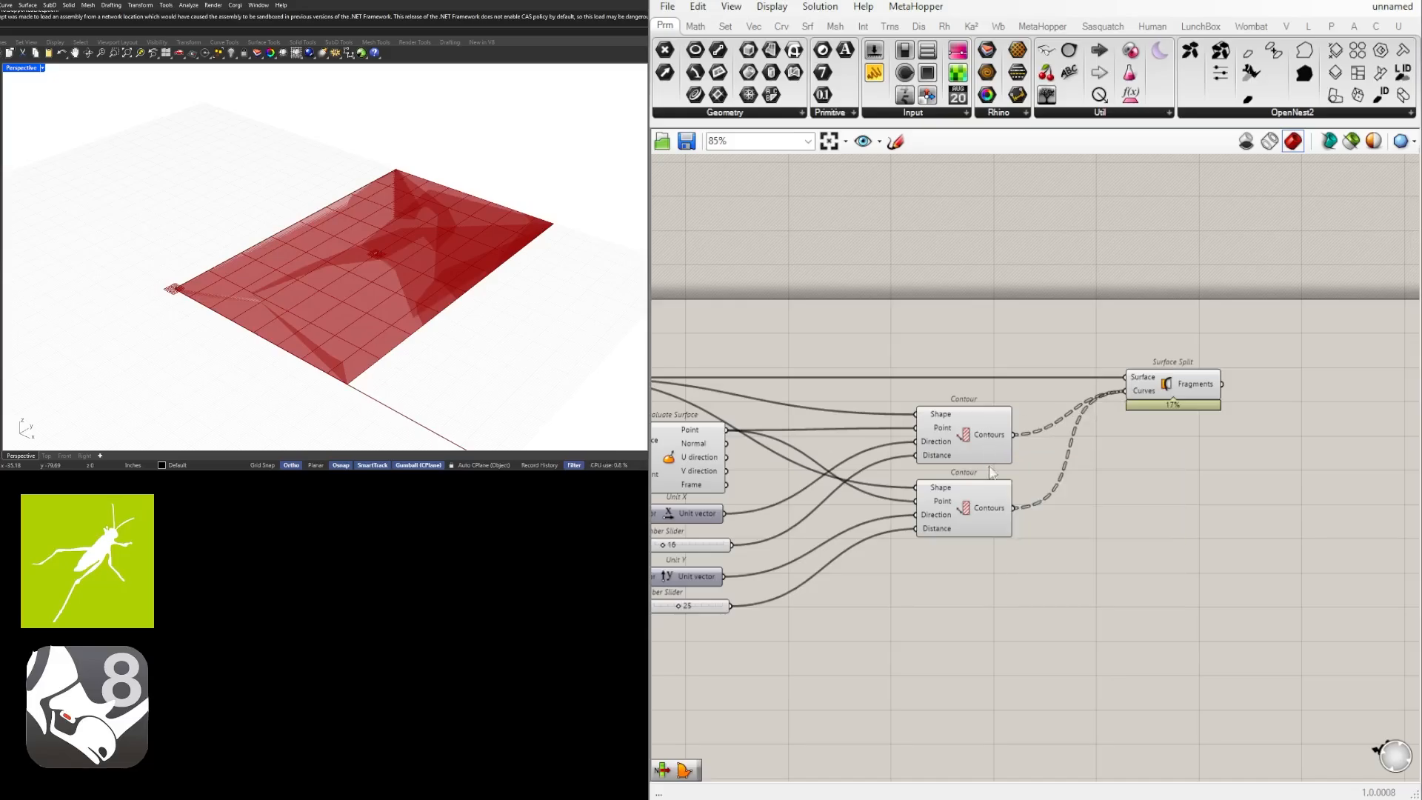
Flatten the Curves input of Surface Split so both contour sets cut the surface together.
{"action": "right_click", "coordinate": [1139, 397]}
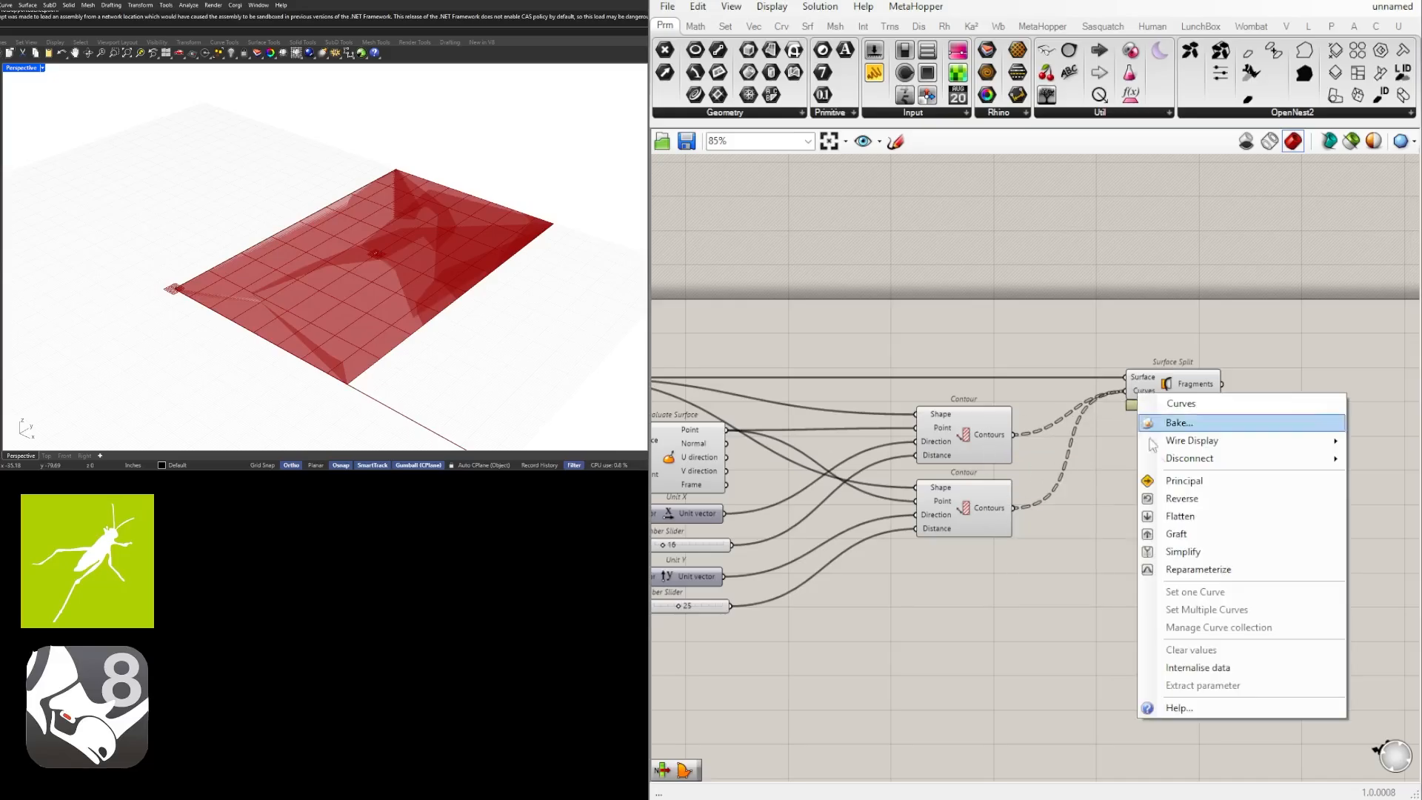
{"action": "left_click", "coordinate": [1187, 515]}
{"action": "left_click", "coordinate": [1166, 386]}
Turn off the preview of the Boundary Surfaces component and check the split fragments in the viewport.
{"action": "right_click_drag", "start_coordinate": [816, 417], "coordinate": [1027, 420]}
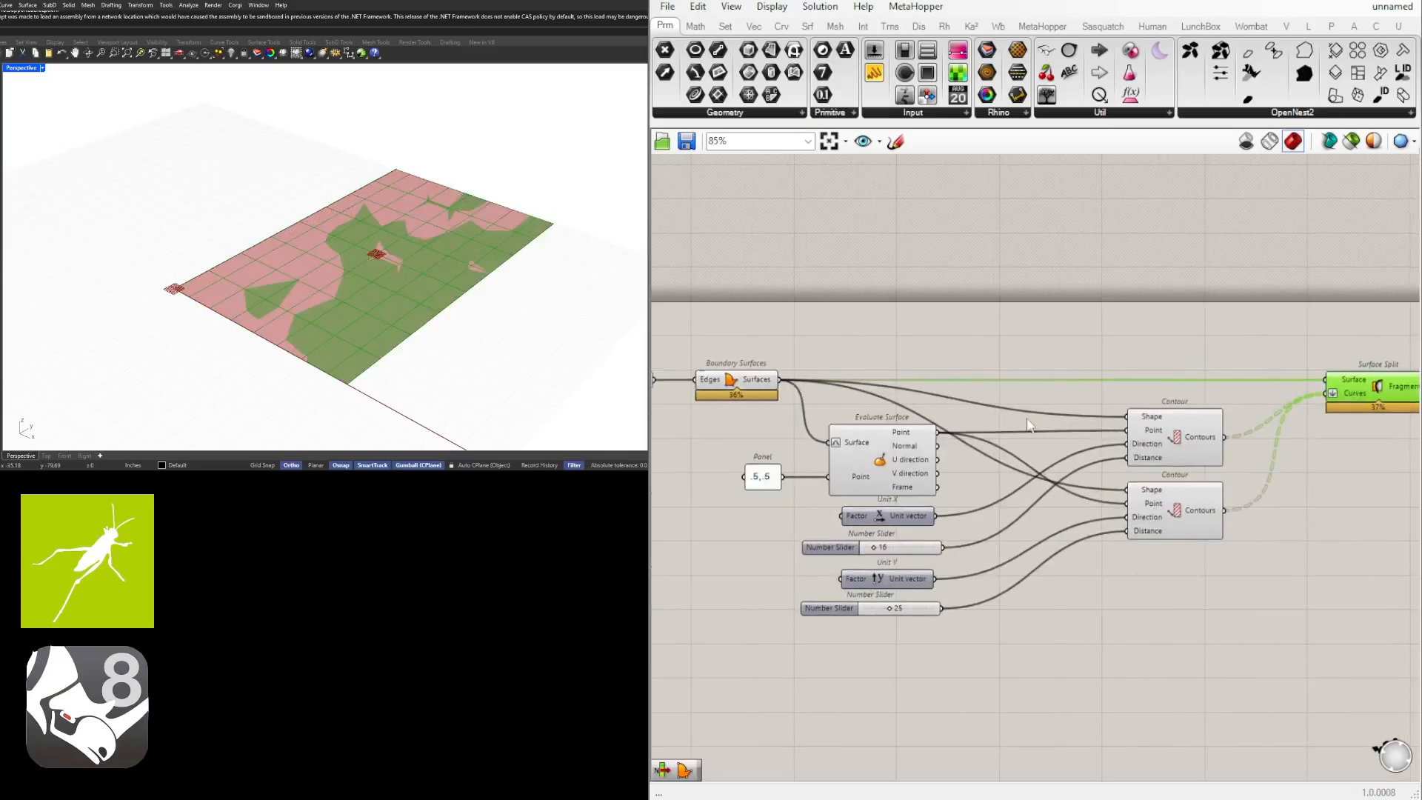
{"action": "left_click", "coordinate": [729, 379]}
{"action": "middle_click", "coordinate": [729, 379]}
{"action": "left_click", "coordinate": [760, 346]}
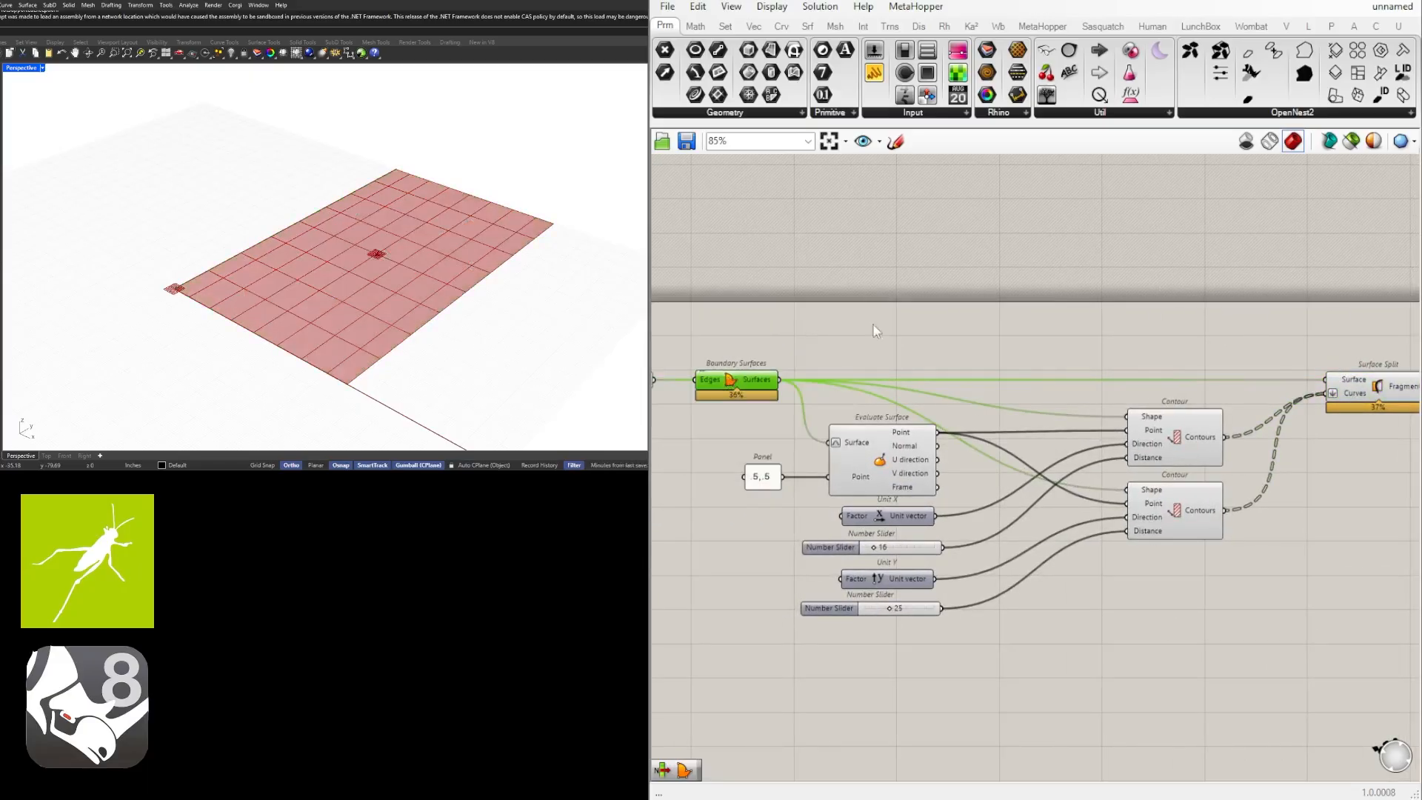
{"action": "left_click", "coordinate": [879, 330]}
{"action": "right_click_drag", "start_coordinate": [1374, 424], "coordinate": [1035, 429]}
{"action": "left_click", "coordinate": [1050, 396]}
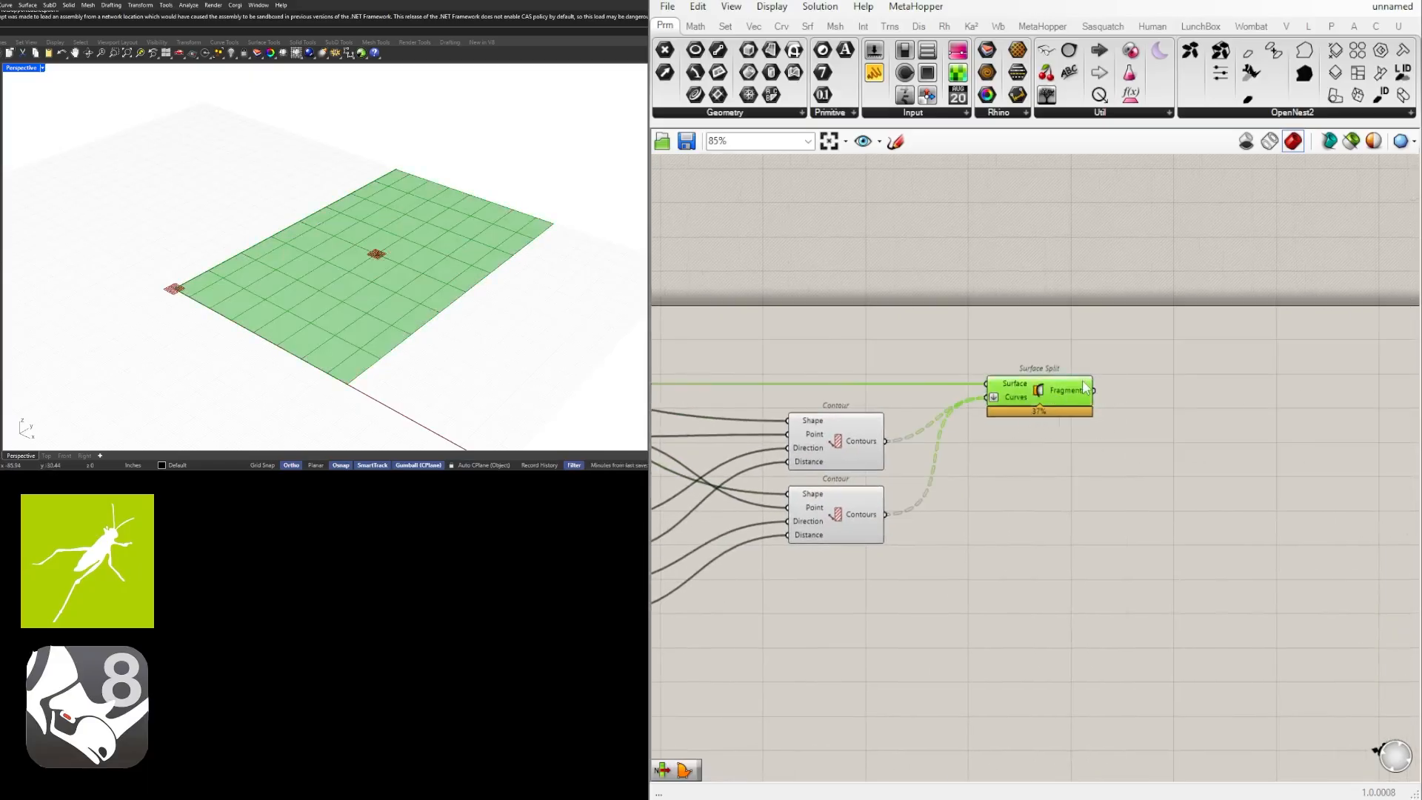
{"action": "mouse_move", "coordinate": [1082, 393]}
Set the distance slider of the Unit X contour to 48.
{"action": "right_click_drag", "start_coordinate": [948, 465], "coordinate": [1020, 443]}
{"action": "left_click", "coordinate": [947, 411]}
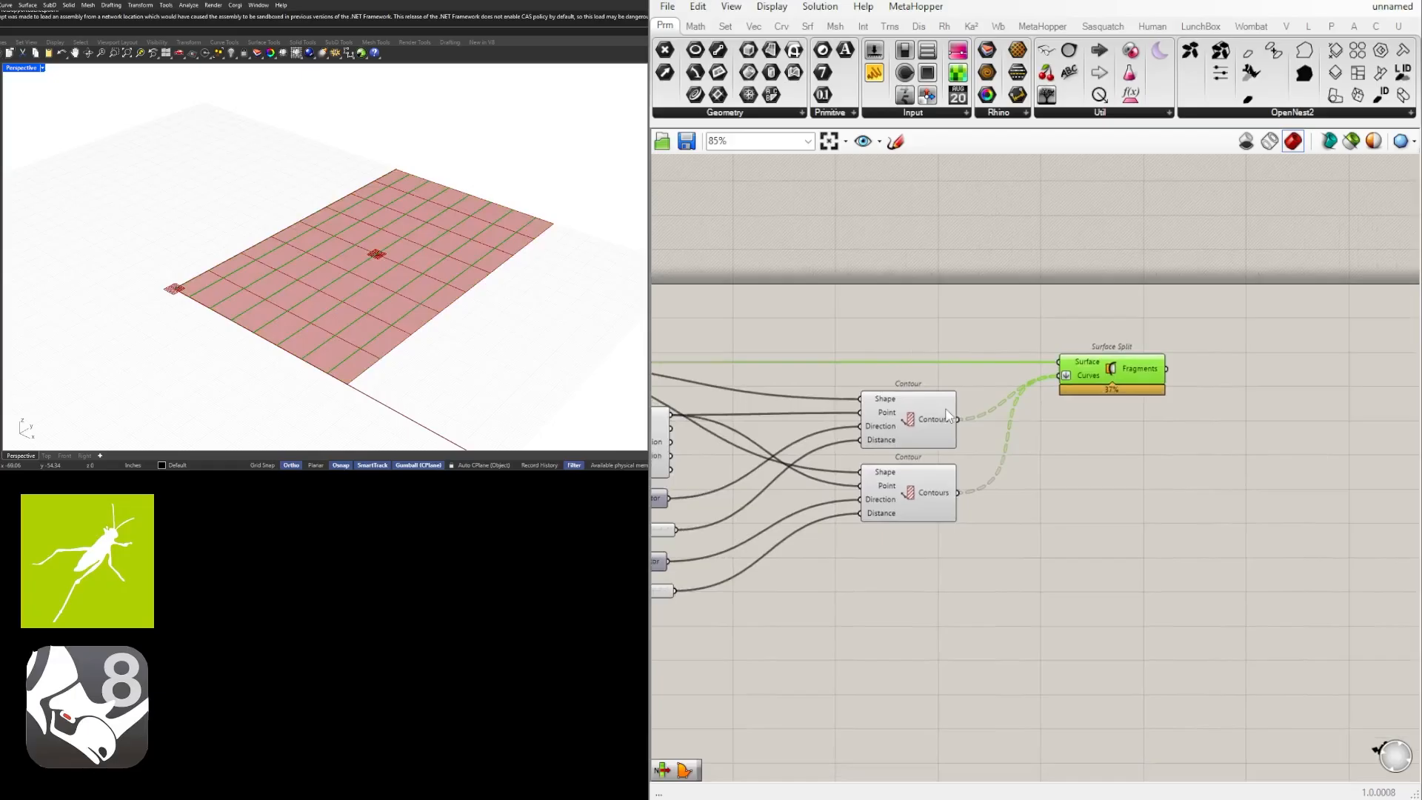
{"action": "left_click", "coordinate": [937, 474]}
{"action": "right_click_drag", "start_coordinate": [784, 544], "coordinate": [1185, 524]}
{"action": "scroll", "coordinate": [1087, 622], "scroll_direction": "up", "scroll_amount": 4}
{"action": "scroll", "coordinate": [970, 419], "scroll_direction": "up", "scroll_amount": 3}
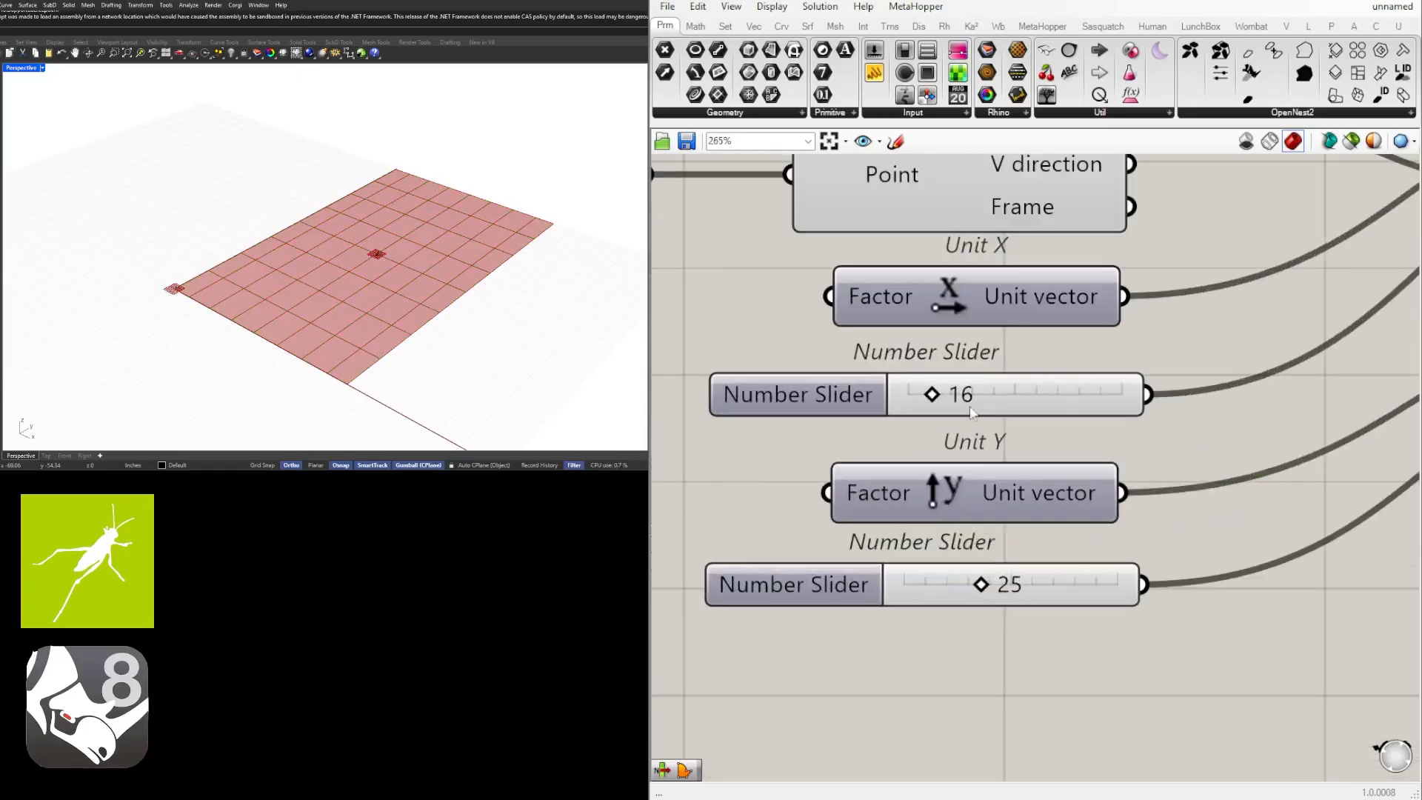
{"action": "double_click", "coordinate": [963, 393]}
{"action": "type", "text": "48"}
{"action": "key", "text": "Return"}
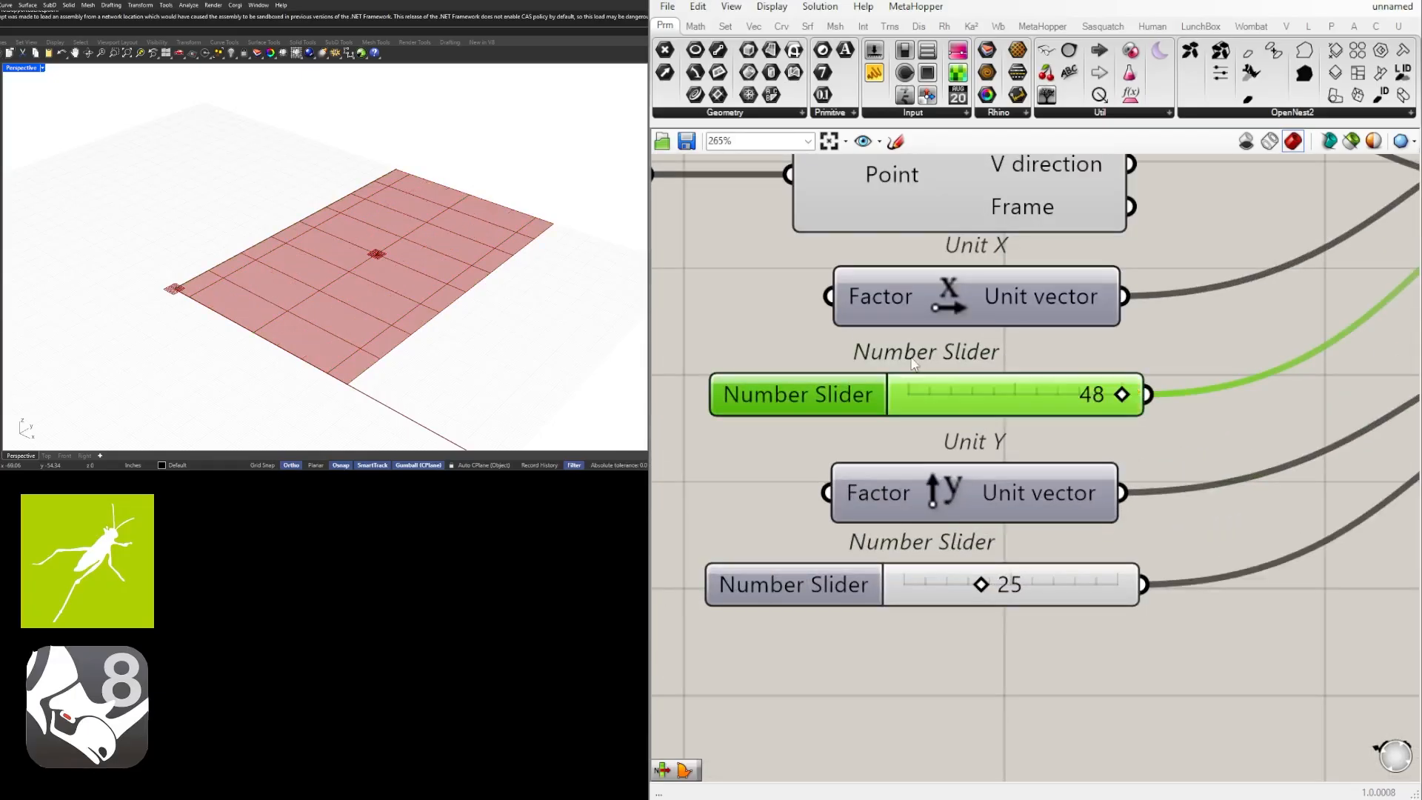
Set the distance slider of the Unit Y contour to 24.
{"action": "double_click", "coordinate": [1035, 587]}
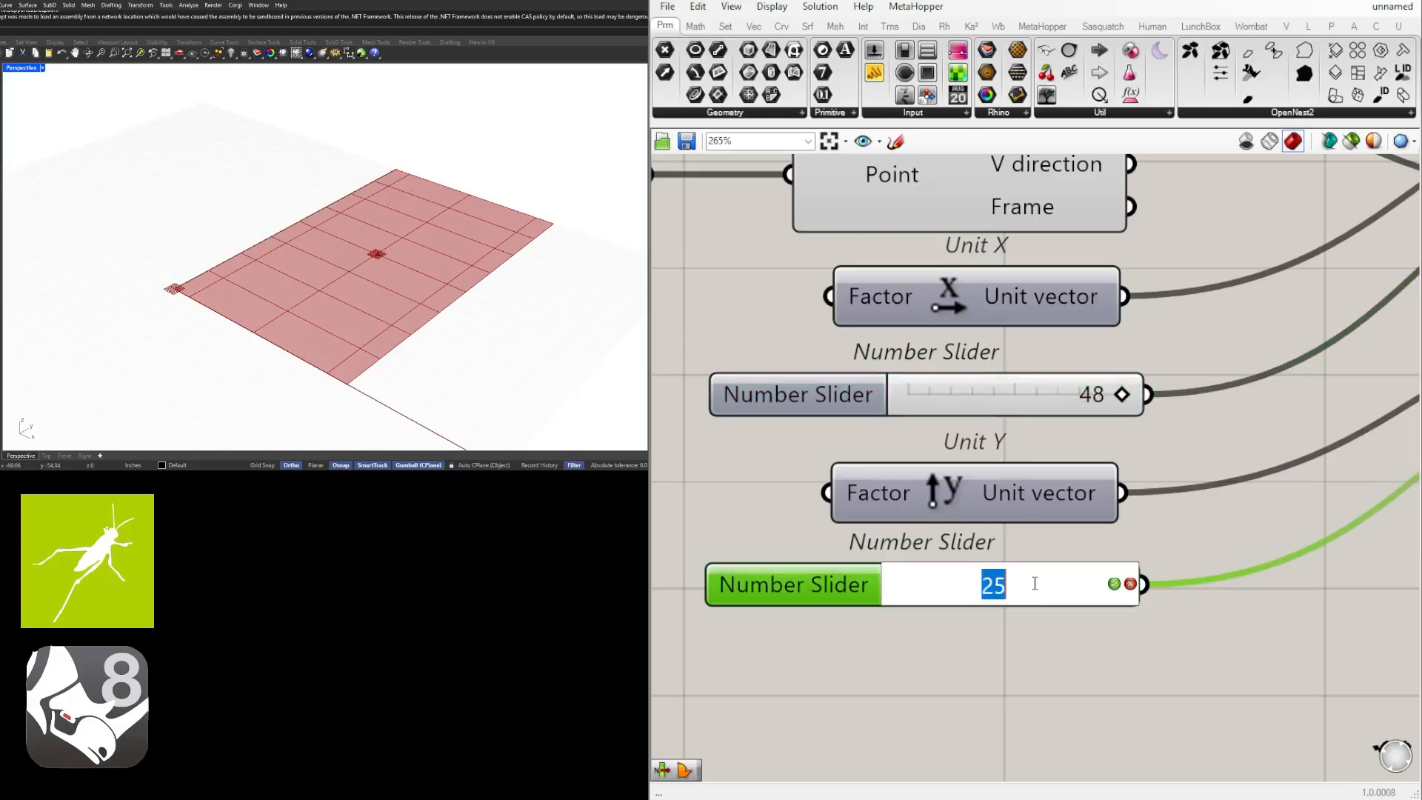
{"action": "type", "text": "24"}
{"action": "key", "text": "Return"}
{"action": "scroll", "coordinate": [1052, 532], "scroll_direction": "down", "scroll_amount": 4}
Raise the Unit Y contour distance to 25 and check the Surface Split result.
{"action": "scroll", "coordinate": [741, 571], "scroll_direction": "up", "scroll_amount": 6}
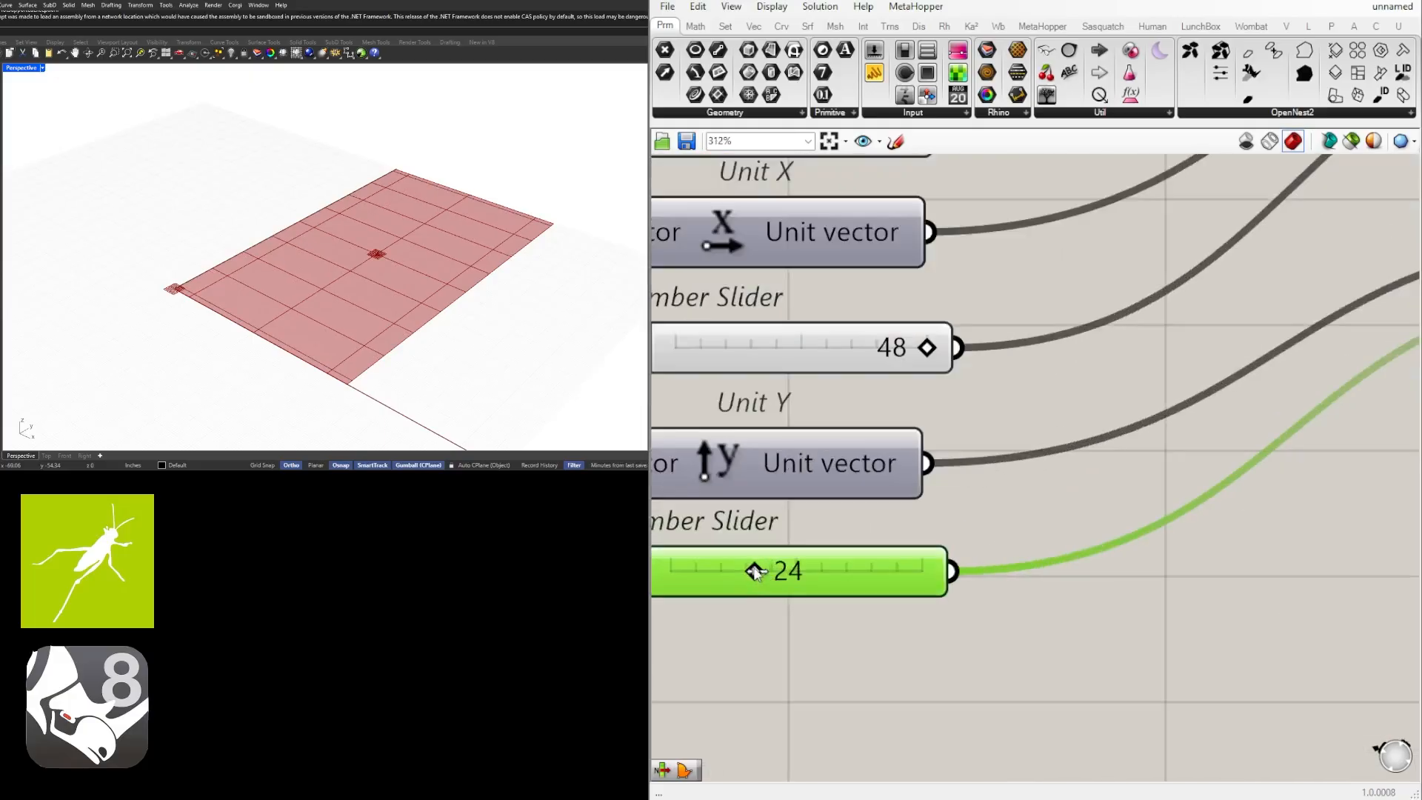
{"action": "mouse_move", "coordinate": [754, 572]}
{"action": "left_mouse_down"}
{"action": "mouse_move", "coordinate": [783, 572]}
{"action": "mouse_move", "coordinate": [762, 571]}
{"action": "left_mouse_up"}
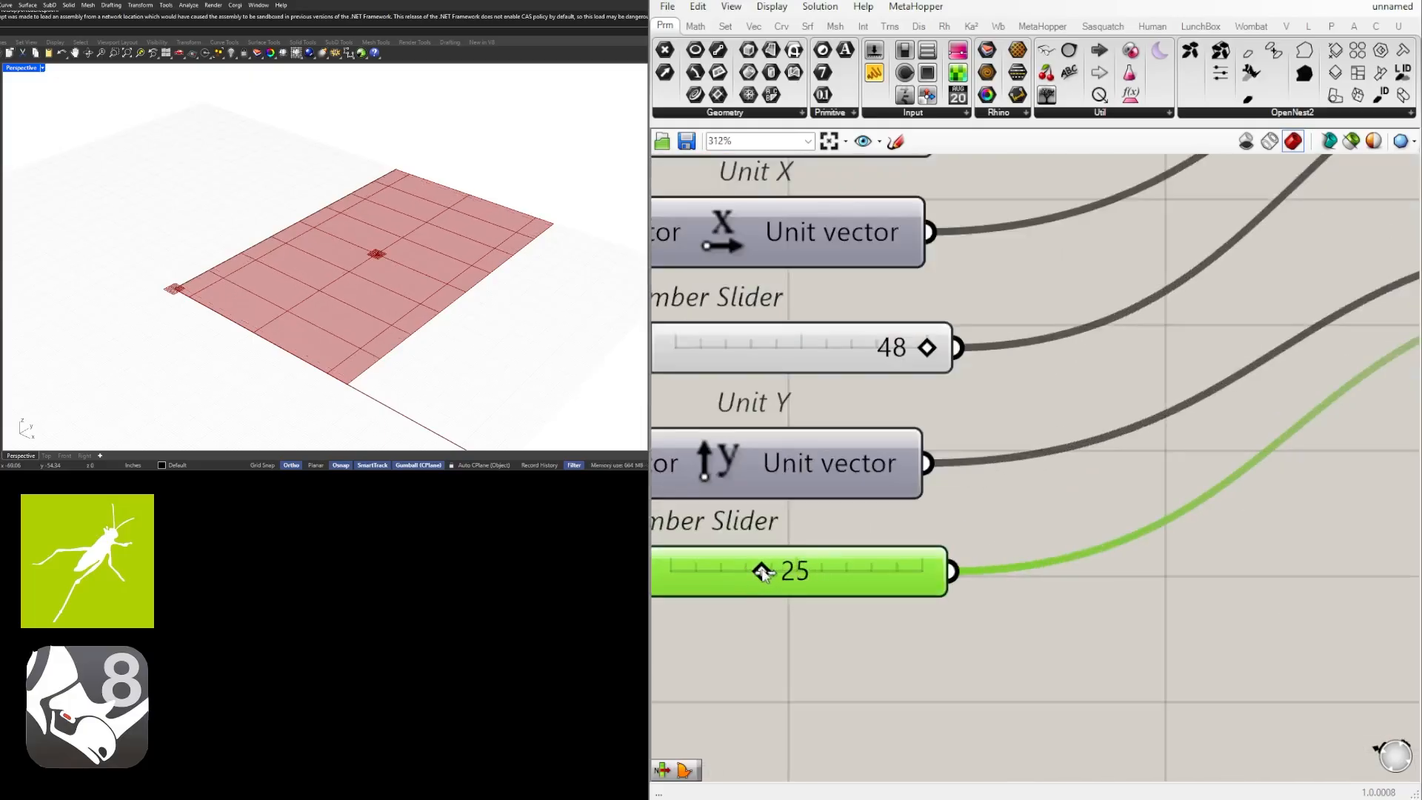
{"action": "scroll", "coordinate": [762, 574], "scroll_direction": "down", "scroll_amount": 6}
{"action": "left_click", "coordinate": [1153, 299]}
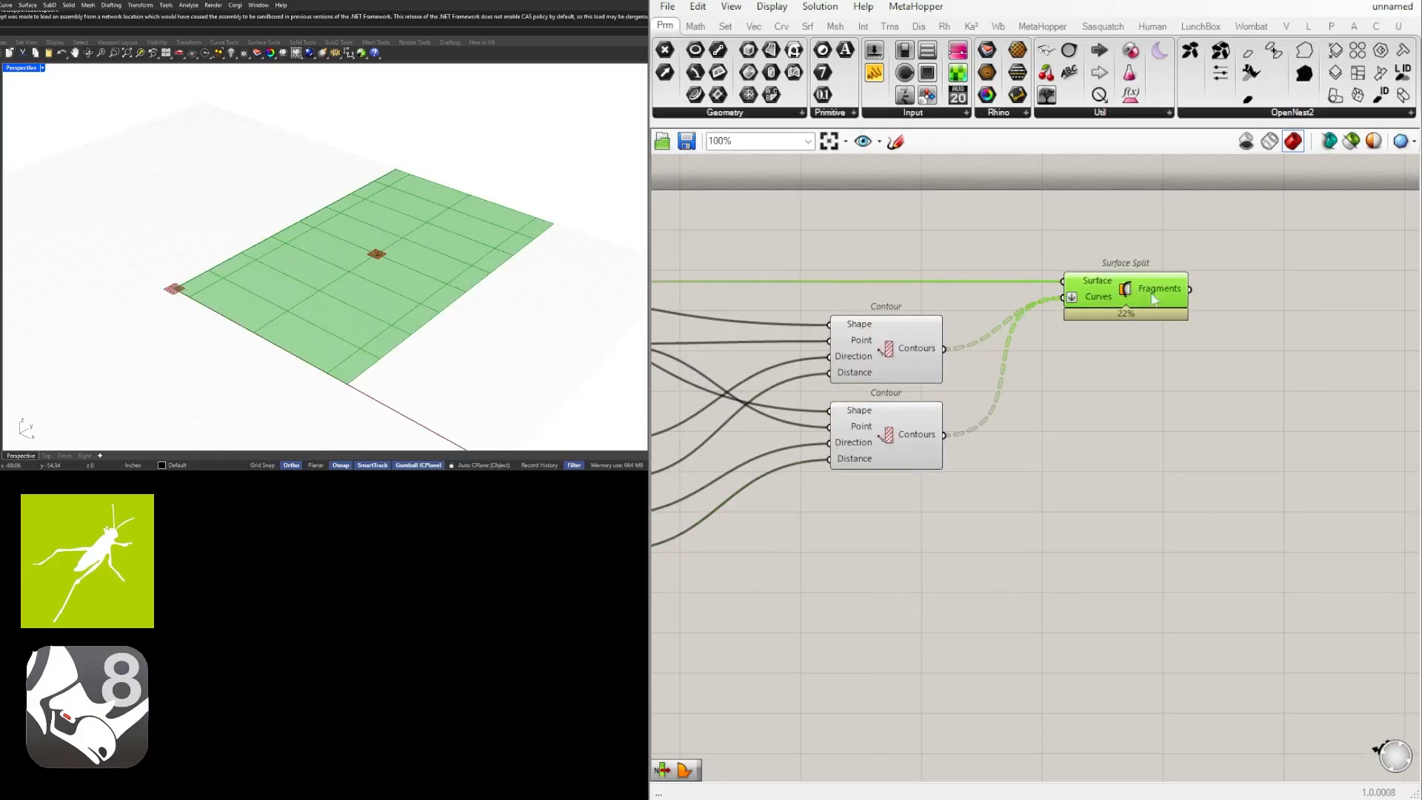
{"action": "scroll", "coordinate": [1265, 399], "scroll_direction": "down", "scroll_amount": 2}
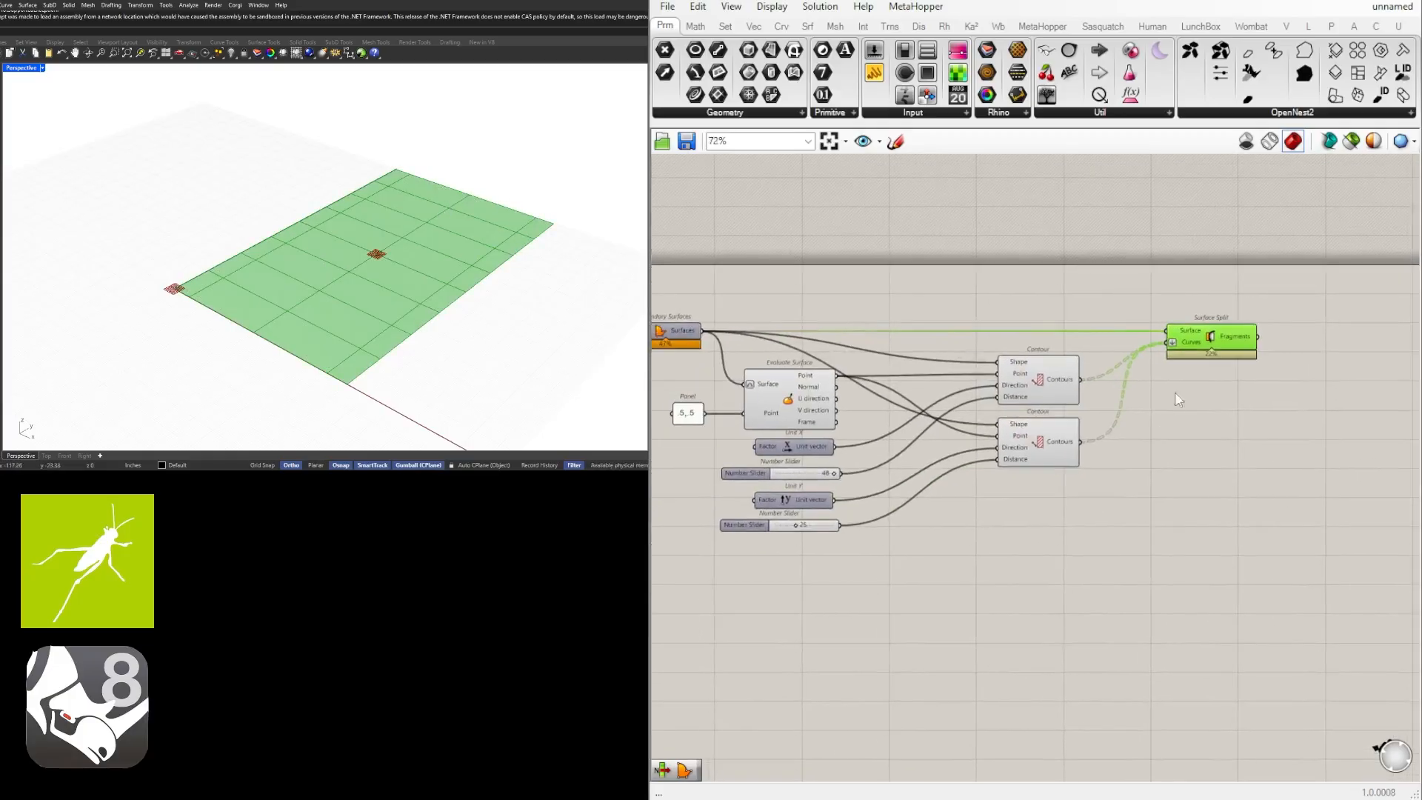
Examine the Surface Split fragments and select the components feeding it to trace how the panels are built.
{"action": "mouse_move", "coordinate": [1236, 339]}
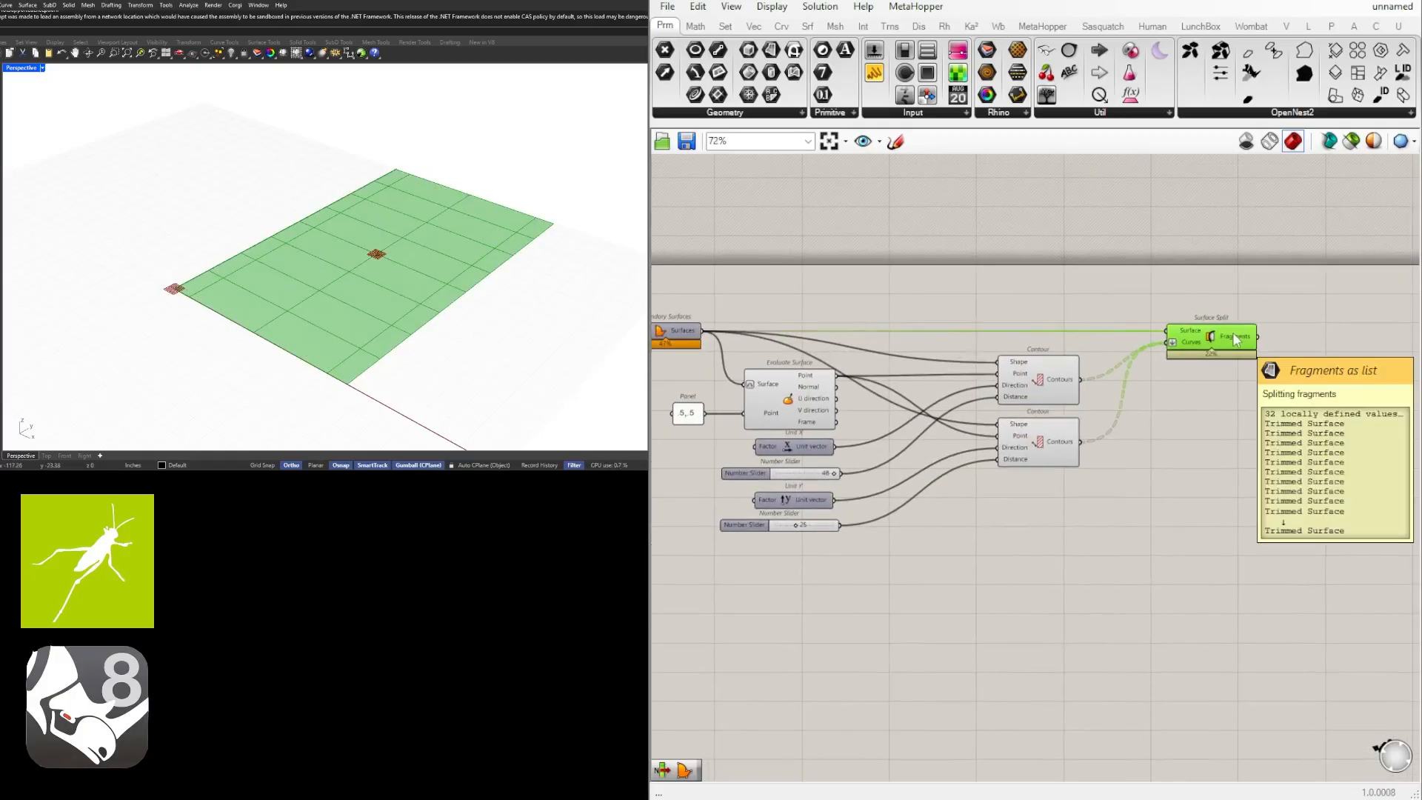
{"action": "left_click", "coordinate": [1121, 477]}
{"action": "scroll", "coordinate": [1081, 456], "scroll_direction": "down", "scroll_amount": 1}
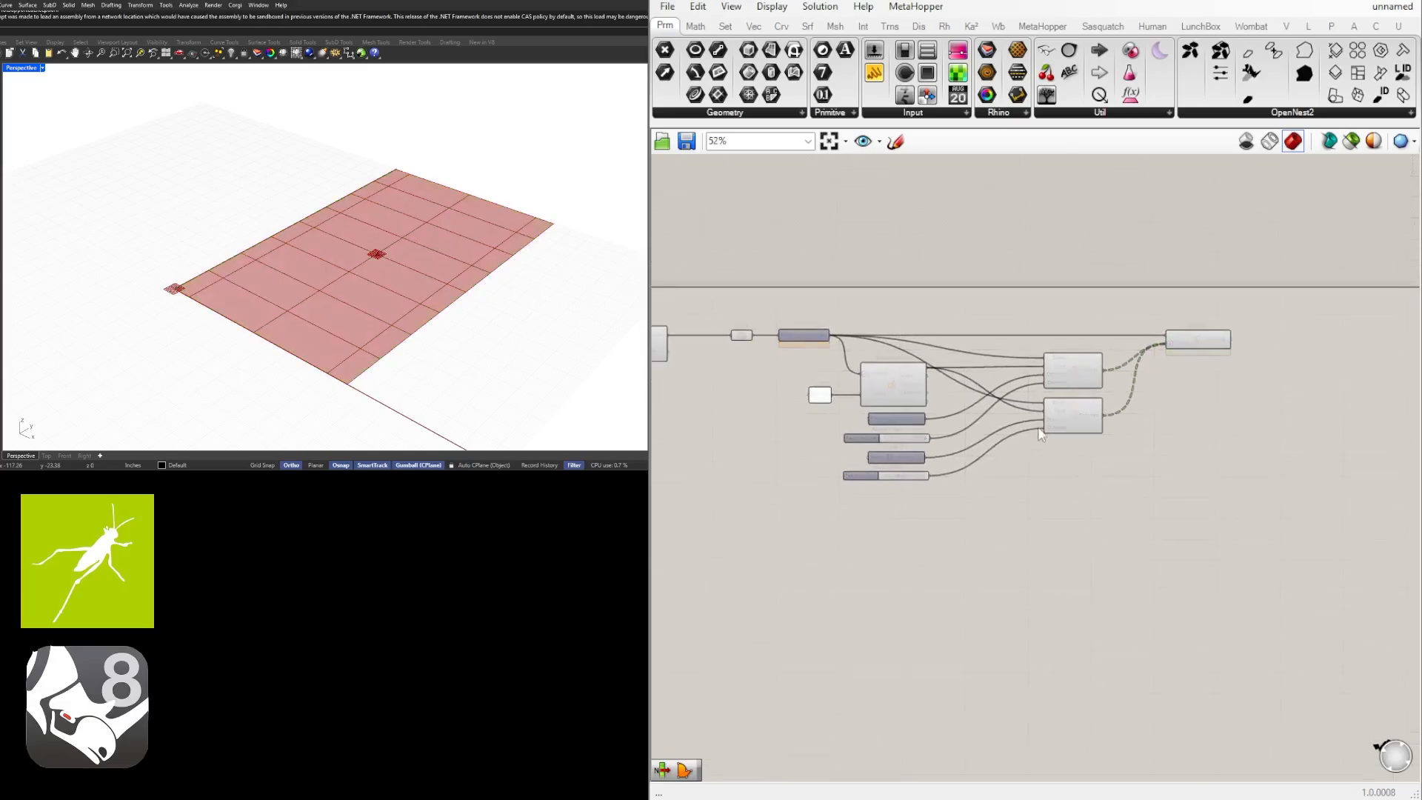
{"action": "left_click", "coordinate": [1202, 339]}
{"action": "scroll", "coordinate": [1080, 379], "scroll_direction": "up", "scroll_amount": 4}
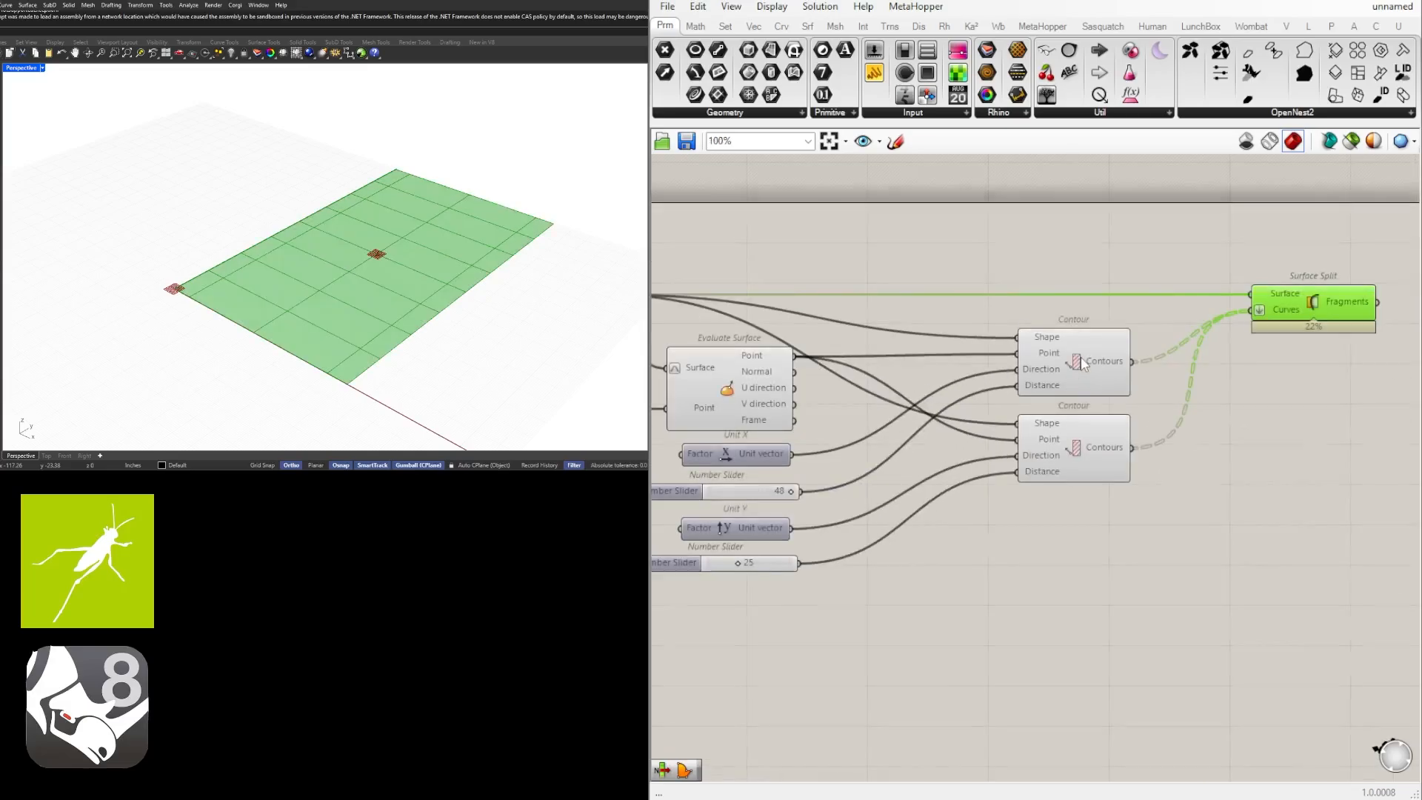
{"action": "left_click", "coordinate": [1082, 357]}
{"action": "left_click", "coordinate": [1069, 460]}
{"action": "right_click_drag", "start_coordinate": [806, 491], "coordinate": [1061, 489]}
{"action": "left_click", "coordinate": [807, 281]}
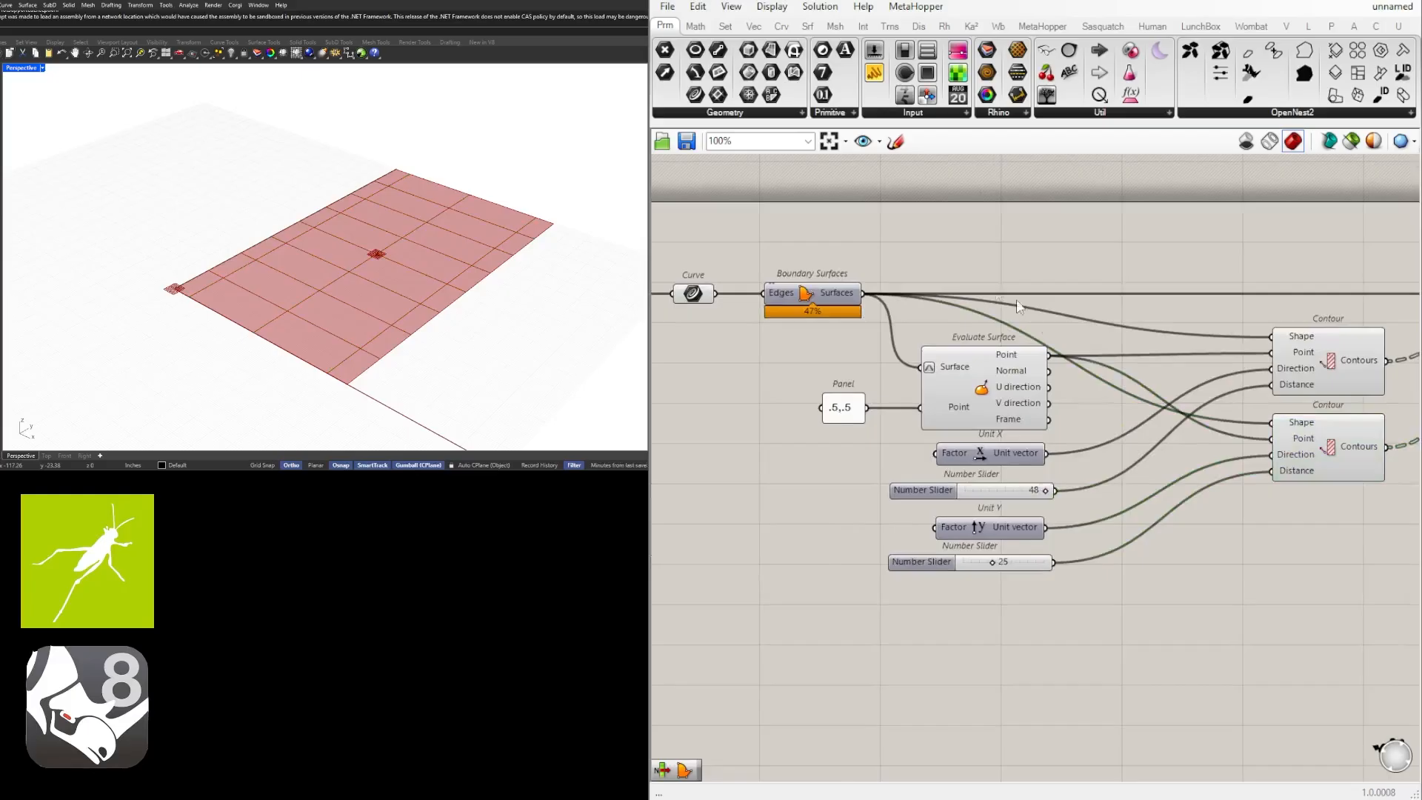
Compare the X and Y grid lines in the viewport by selecting each Contour component in turn.
{"action": "scroll", "coordinate": [1022, 308], "scroll_direction": "down", "scroll_amount": 5}
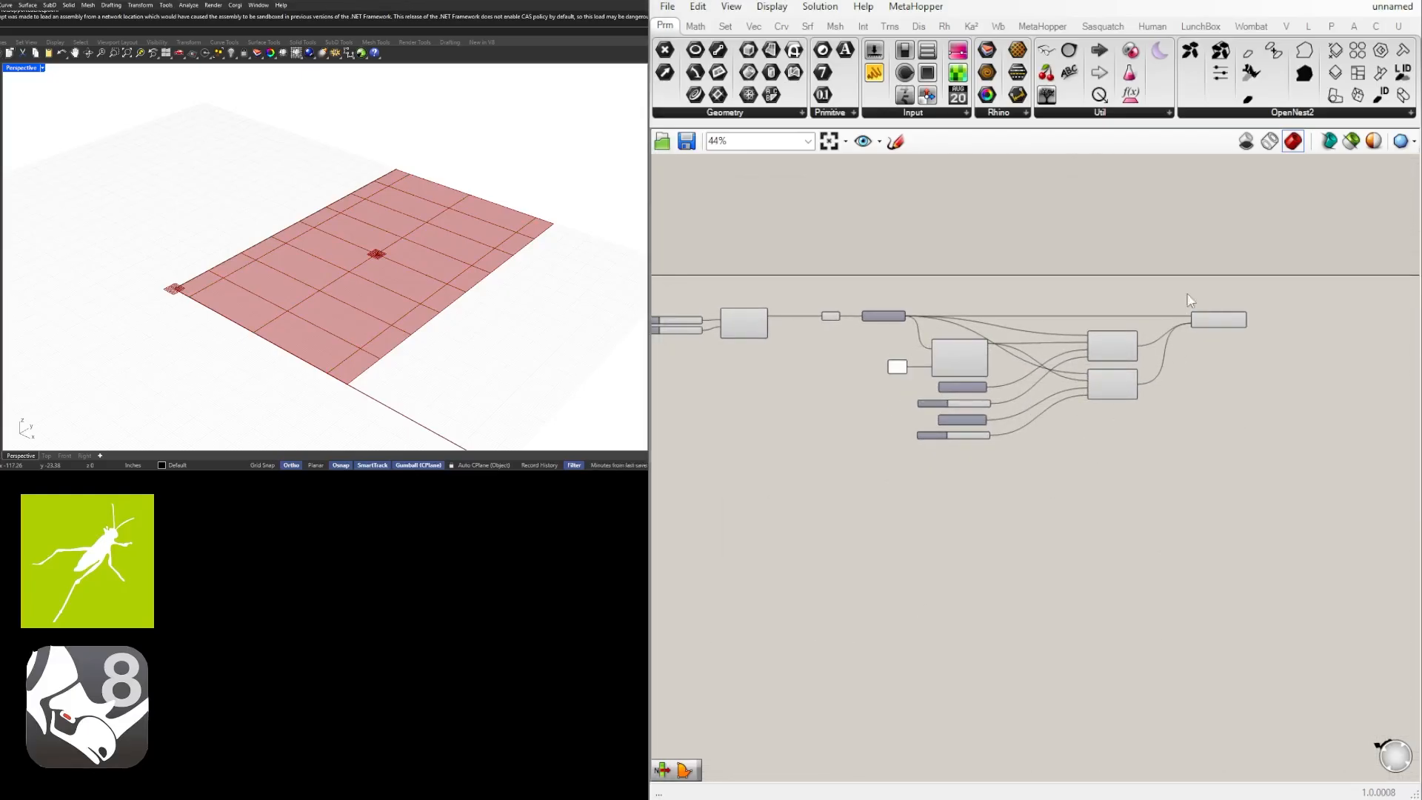
{"action": "scroll", "coordinate": [1190, 301], "scroll_direction": "up", "scroll_amount": 4}
{"action": "scroll", "coordinate": [1235, 507], "scroll_direction": "down", "scroll_amount": 3}
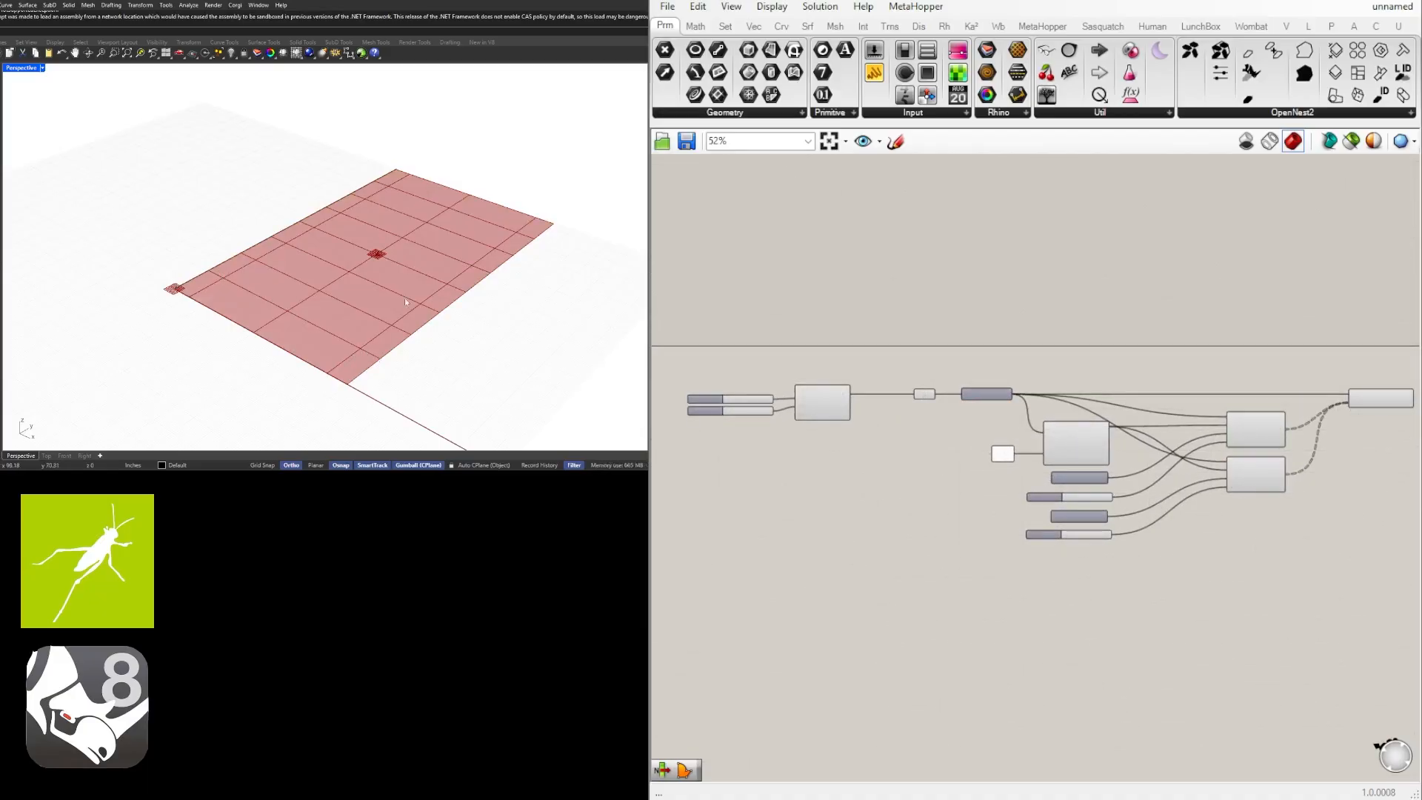
{"action": "scroll", "coordinate": [924, 388], "scroll_direction": "up", "scroll_amount": 4}
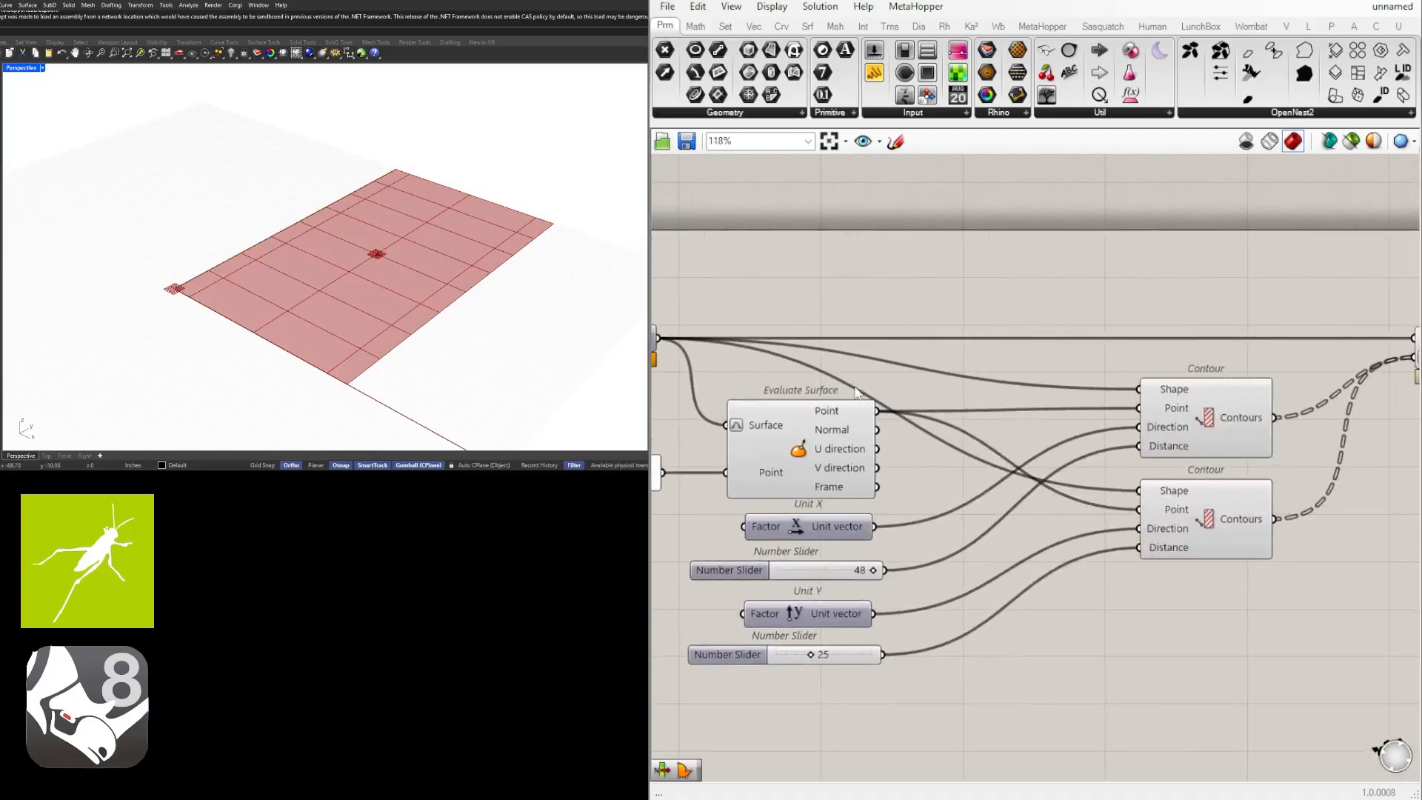
{"action": "scroll", "coordinate": [1185, 418], "scroll_direction": "down", "scroll_amount": 2}
{"action": "left_click", "coordinate": [1131, 419]}
{"action": "left_click", "coordinate": [1134, 478]}
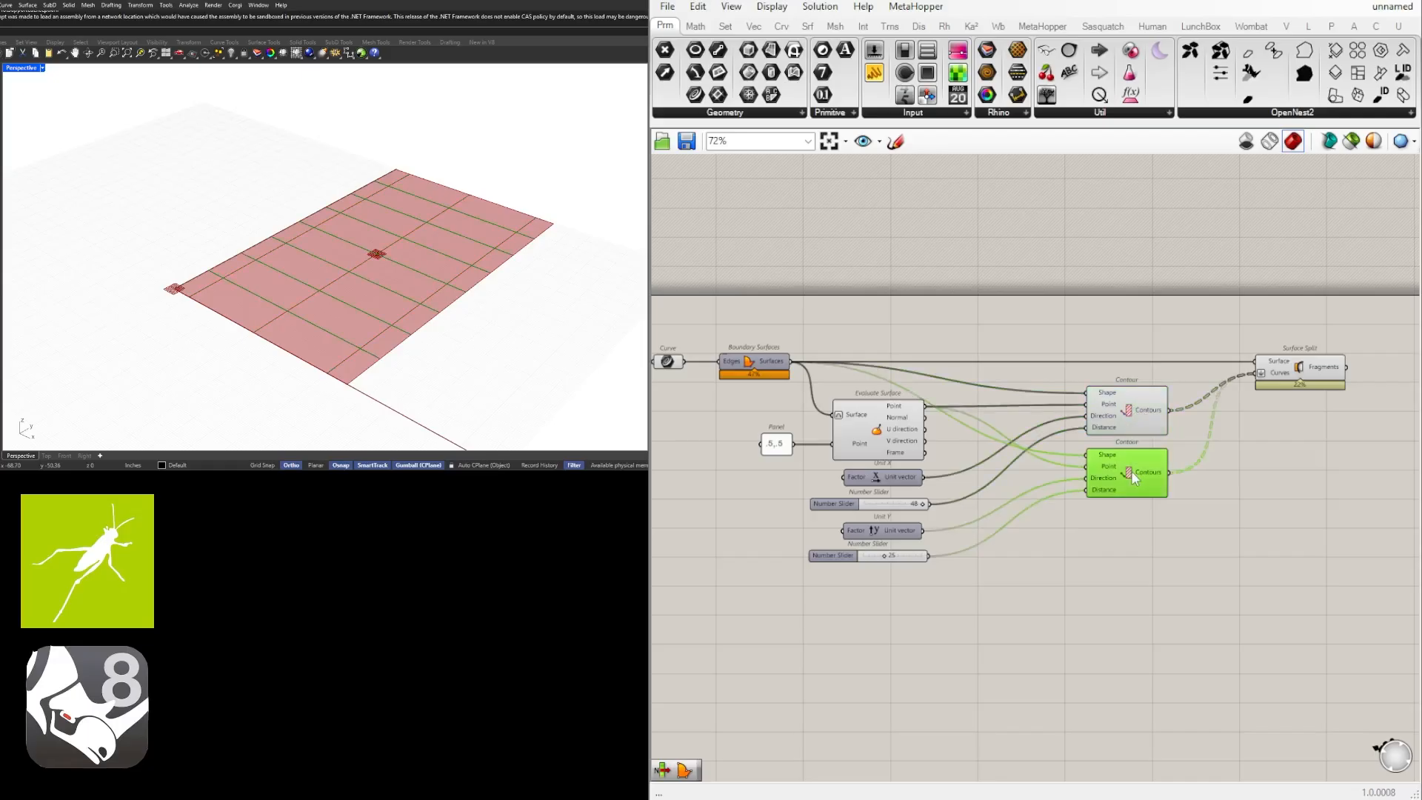
{"action": "left_click", "coordinate": [1120, 416]}
{"action": "scroll", "coordinate": [1208, 481], "scroll_direction": "up", "scroll_amount": 2}
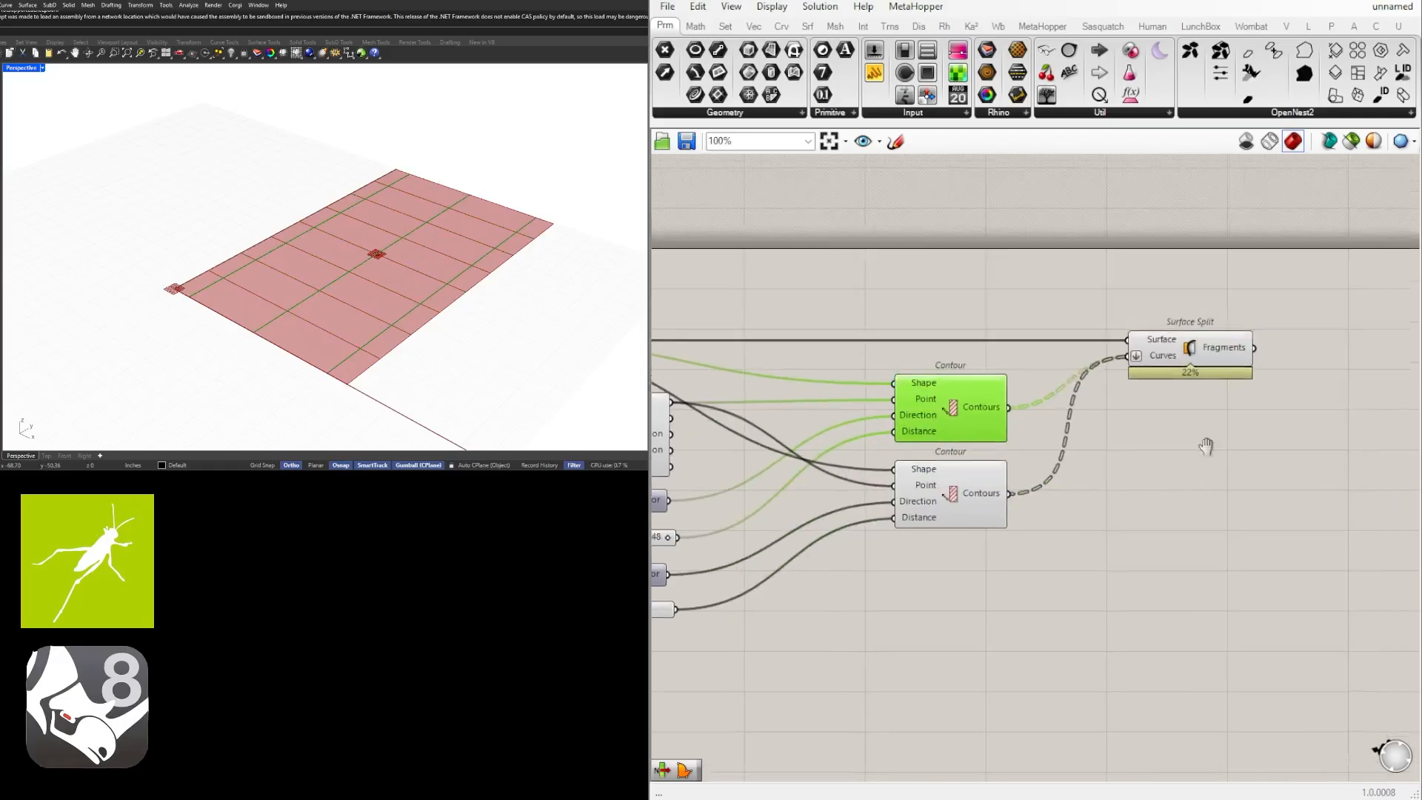
Add an Offset Curve component and feed the Unit X contours into its Curve input.
{"action": "left_click", "coordinate": [1195, 468]}
{"action": "double_click", "coordinate": [1196, 468]}
{"action": "type", "text": "off"}
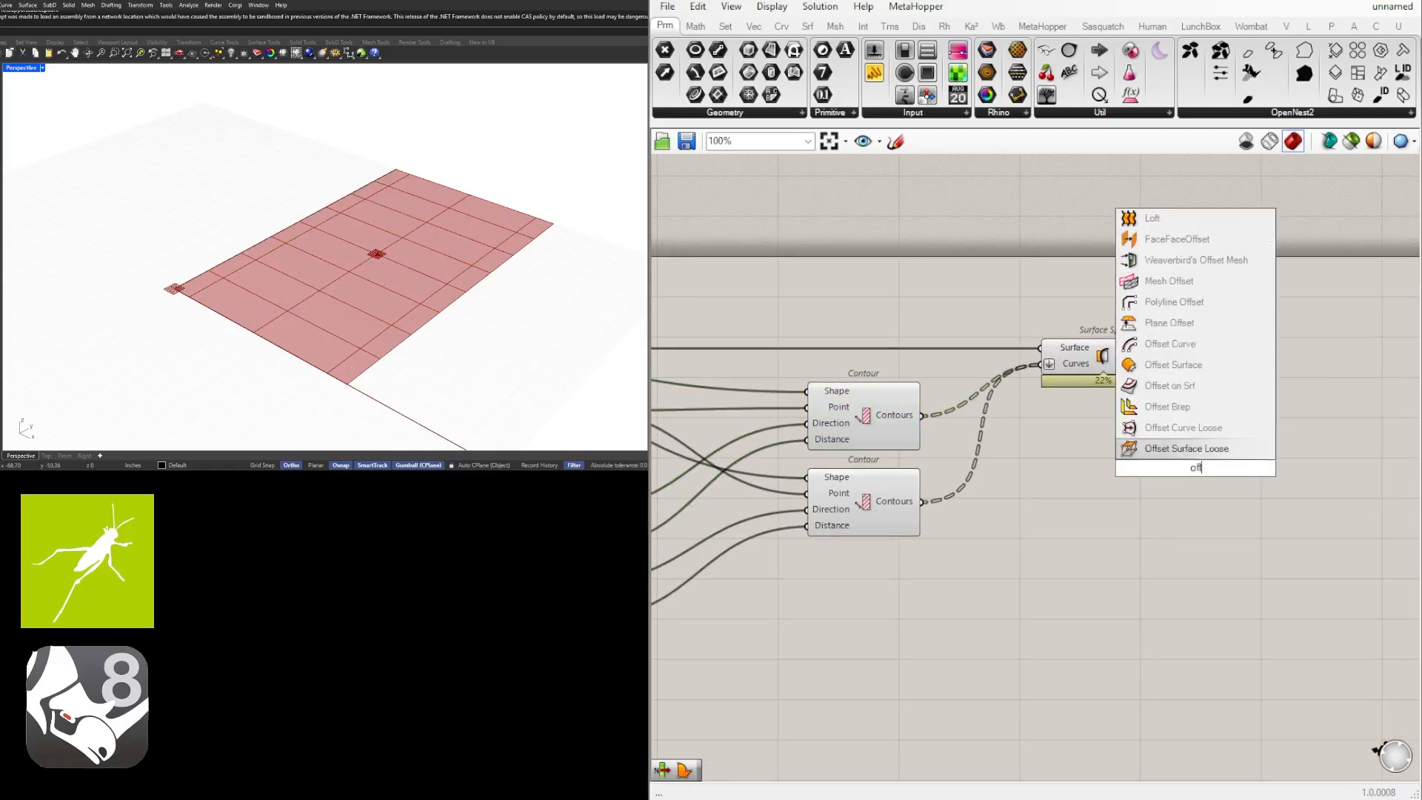
{"action": "left_click", "coordinate": [1171, 344]}
{"action": "left_click_drag", "start_coordinate": [923, 416], "coordinate": [1238, 456]}
{"action": "left_click", "coordinate": [1161, 491]}
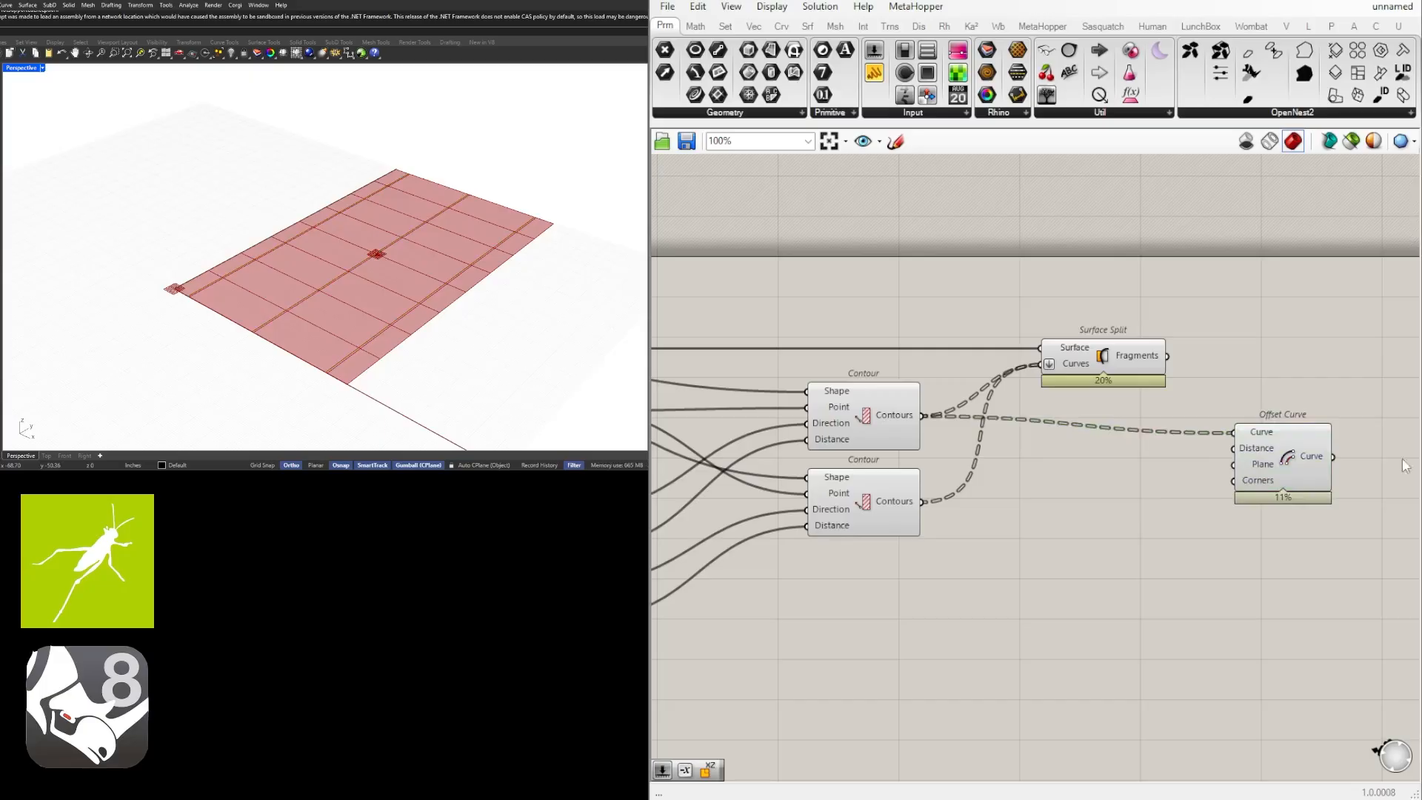
Add a number slider set to 1.50 and connect it to the Offset Curve's Distance input.
{"action": "double_click", "coordinate": [1164, 489]}
{"action": "type", "text": "1.50"}
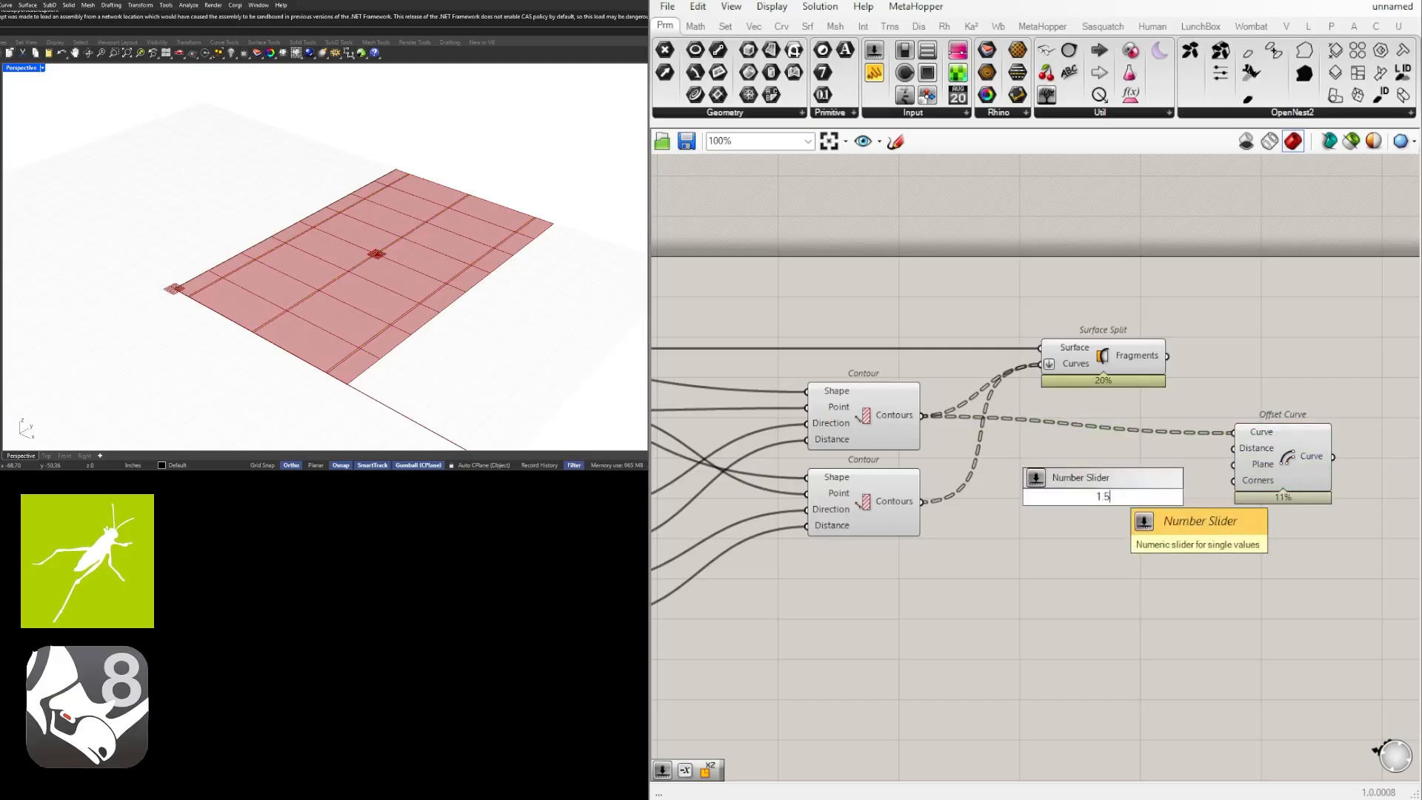
{"action": "key", "text": "Return"}
{"action": "scroll", "coordinate": [1134, 490], "scroll_direction": "up", "scroll_amount": 2}
{"action": "left_click_drag", "start_coordinate": [1207, 444], "coordinate": [1358, 437]}
{"action": "scroll", "coordinate": [1177, 464], "scroll_direction": "down", "scroll_amount": 2}
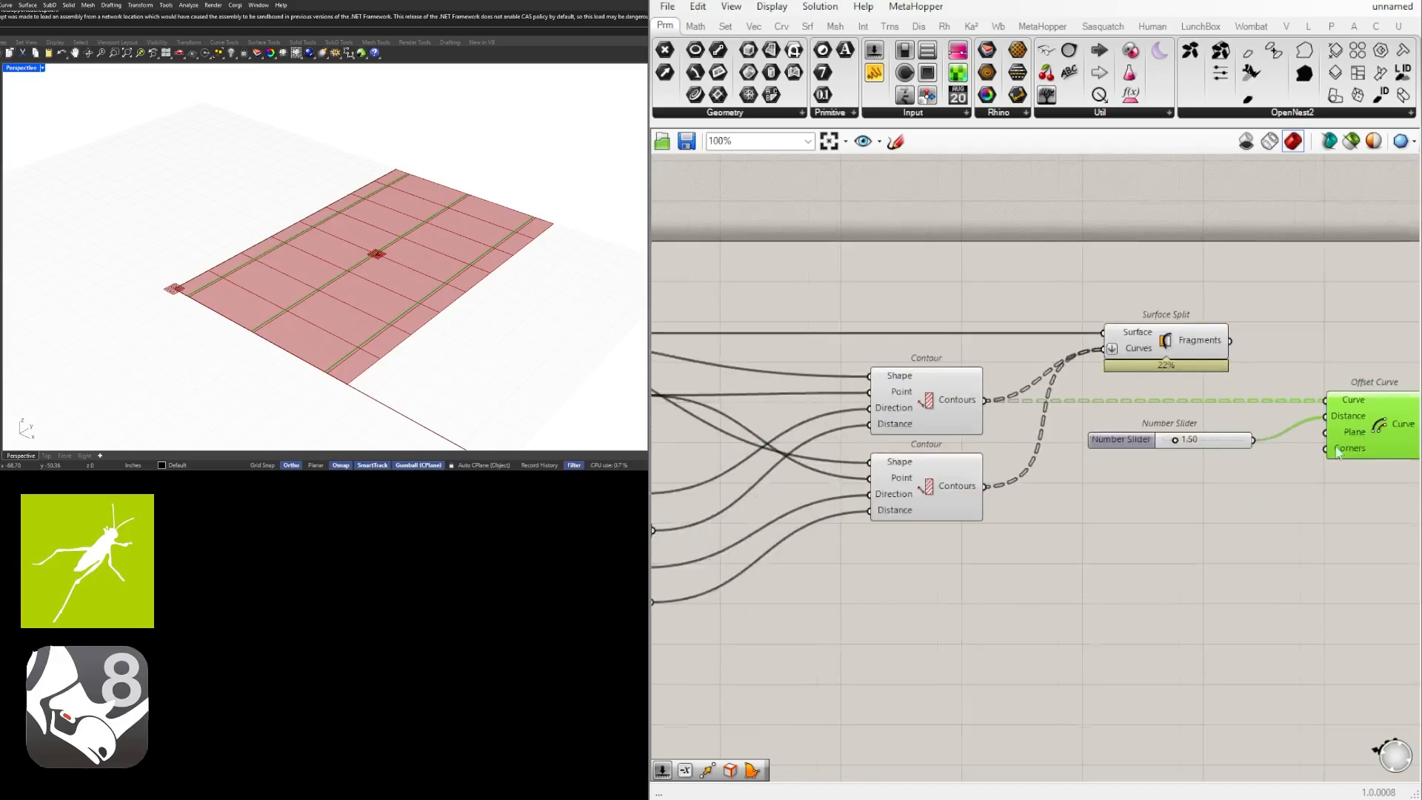
Duplicate the Offset Curve with its connections below the original and move the distance slider away to make room.
{"action": "left_click_drag", "start_coordinate": [1310, 533], "coordinate": [1056, 407]}
{"action": "left_click", "coordinate": [1292, 518]}
{"action": "left_click_drag", "start_coordinate": [1188, 428], "coordinate": [1259, 537]}
{"action": "left_click", "coordinate": [1256, 457]}
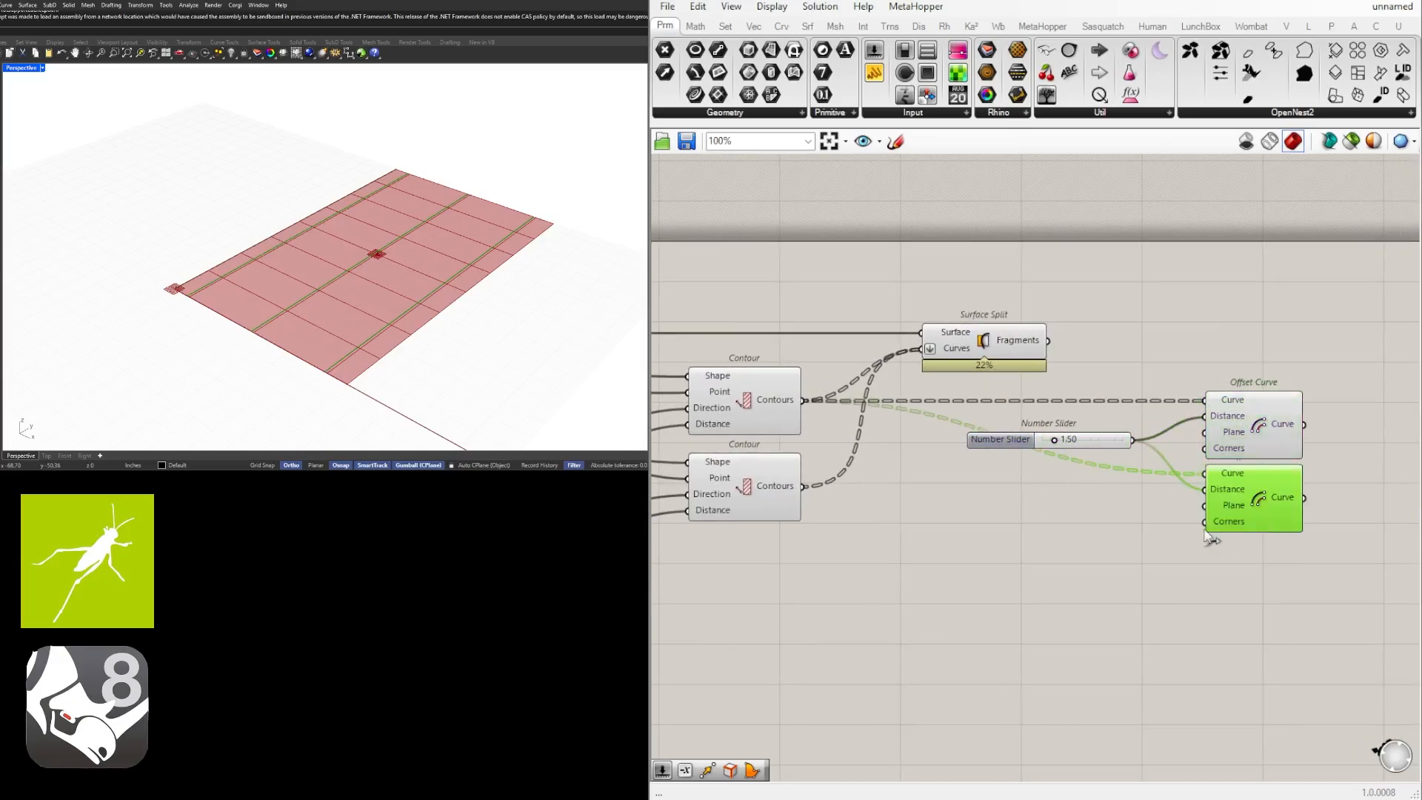
{"action": "left_click_drag", "start_coordinate": [1028, 453], "coordinate": [929, 452]}
Add a Negative component between the 1.50 slider and the lower Offset Curve's Distance, then tidy both components' positions.
{"action": "double_click", "coordinate": [1109, 521]}
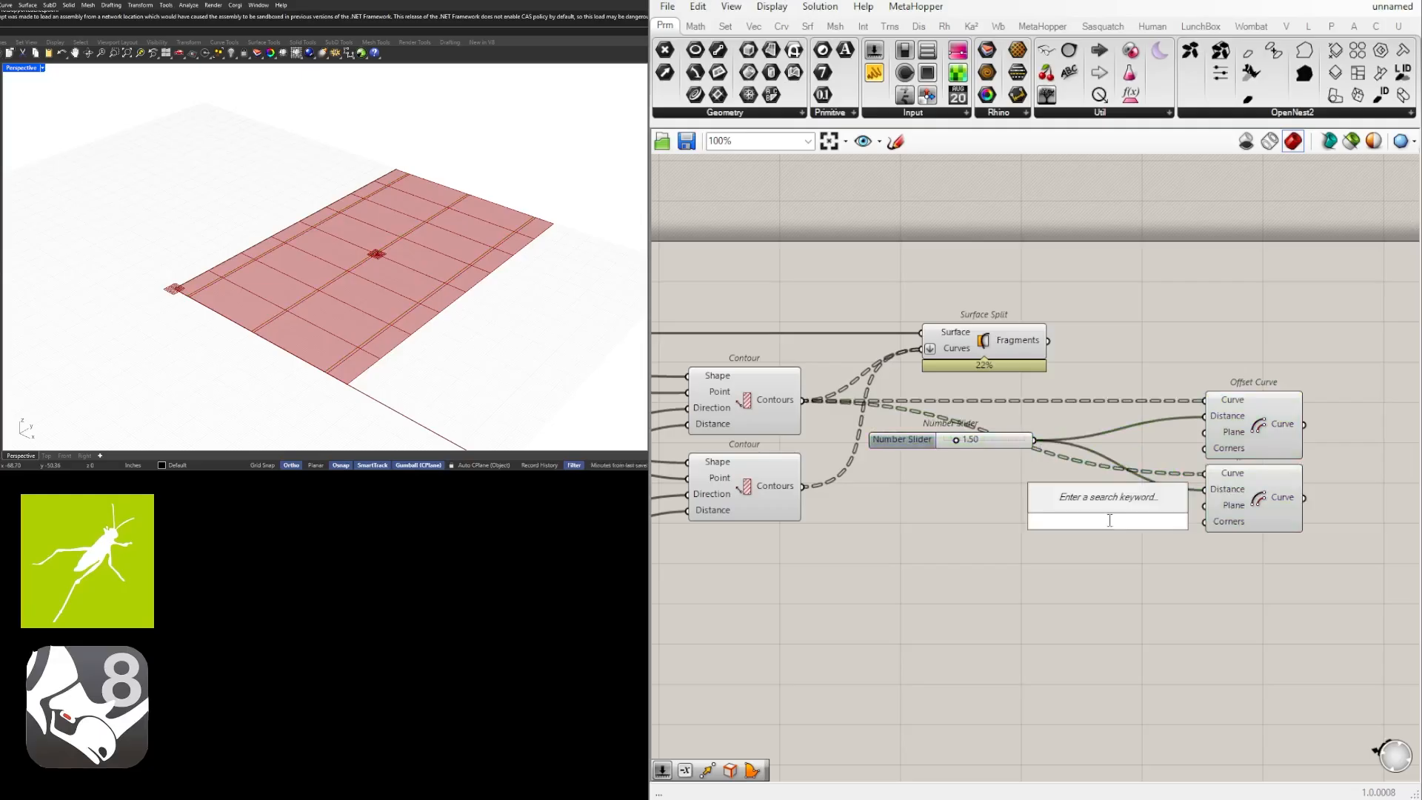
{"action": "type", "text": "neg"}
{"action": "left_click", "coordinate": [1102, 505]}
{"action": "left_click_drag", "start_coordinate": [1034, 440], "coordinate": [1067, 522]}
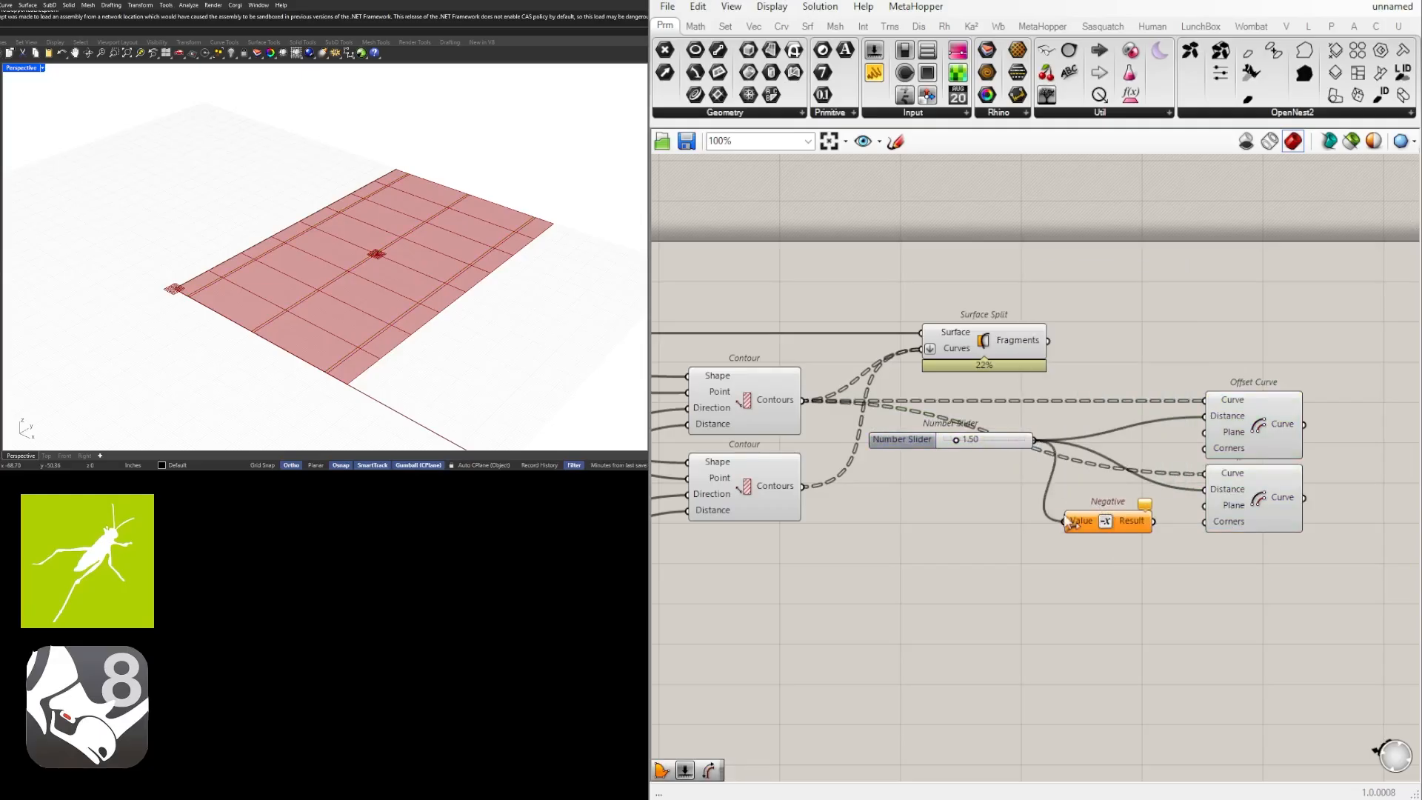
{"action": "left_click_drag", "start_coordinate": [1153, 522], "coordinate": [1140, 493]}
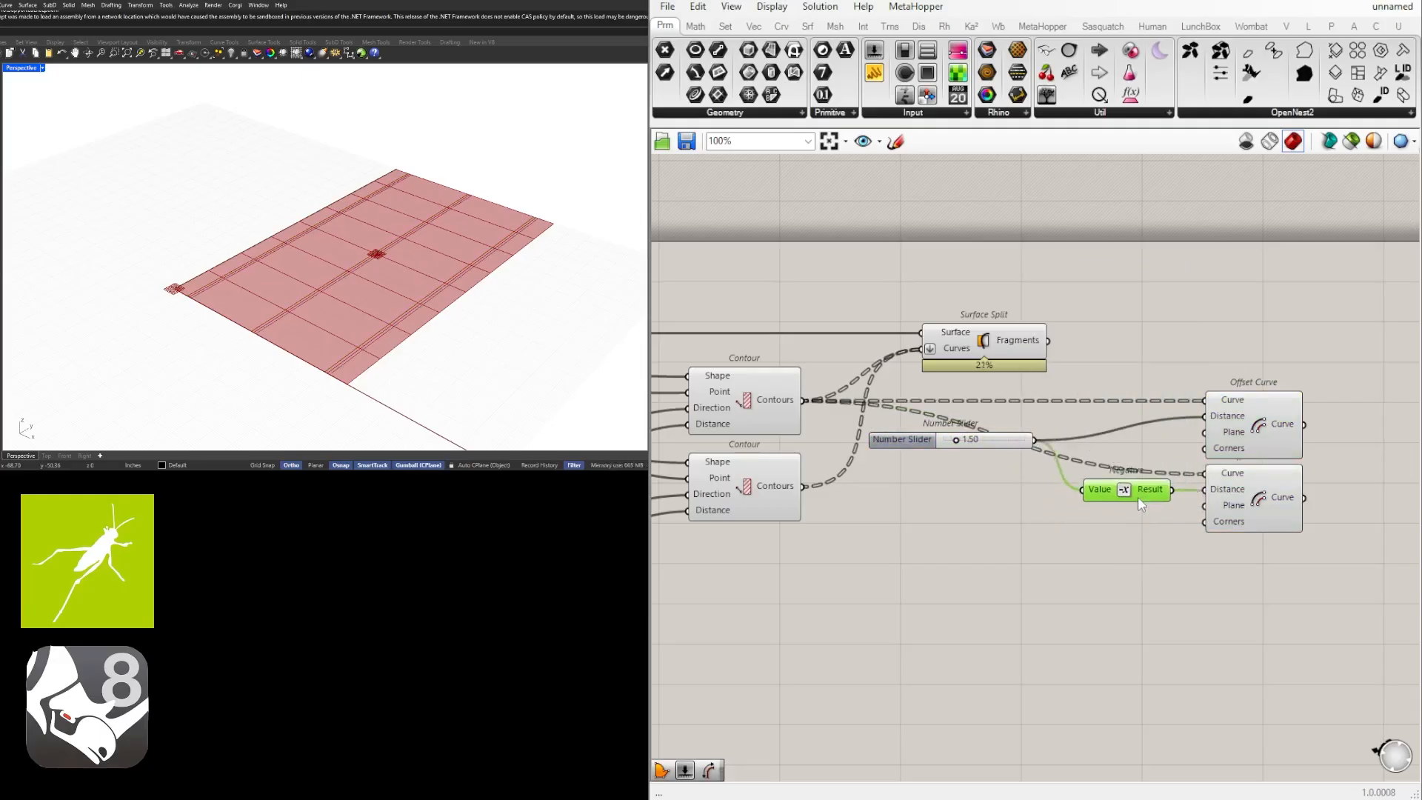
{"action": "left_click_drag", "start_coordinate": [1016, 439], "coordinate": [1020, 424]}
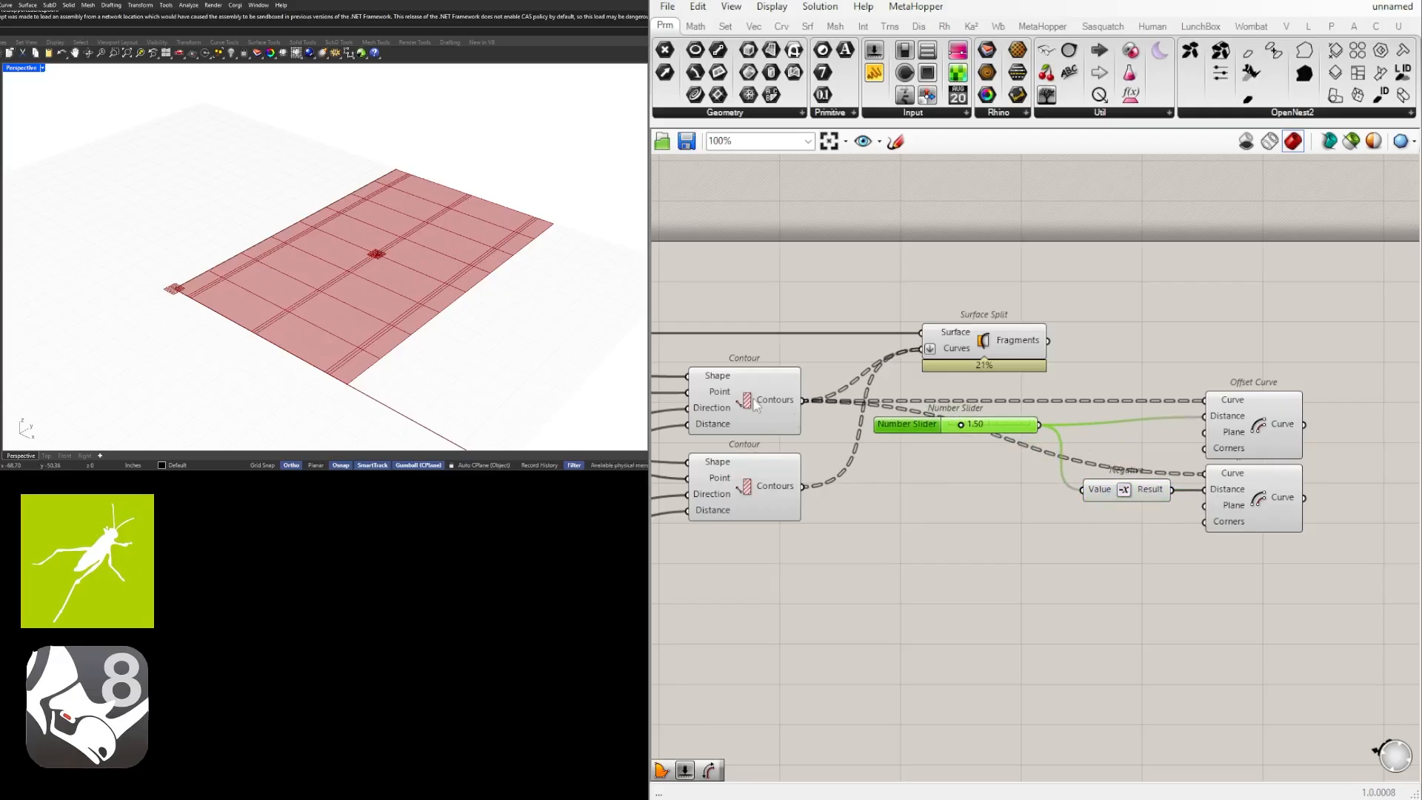
Select each Offset Curve in turn to check the offsets on both sides of the contour lines.
{"action": "left_click", "coordinate": [721, 397]}
{"action": "left_click", "coordinate": [1248, 433]}
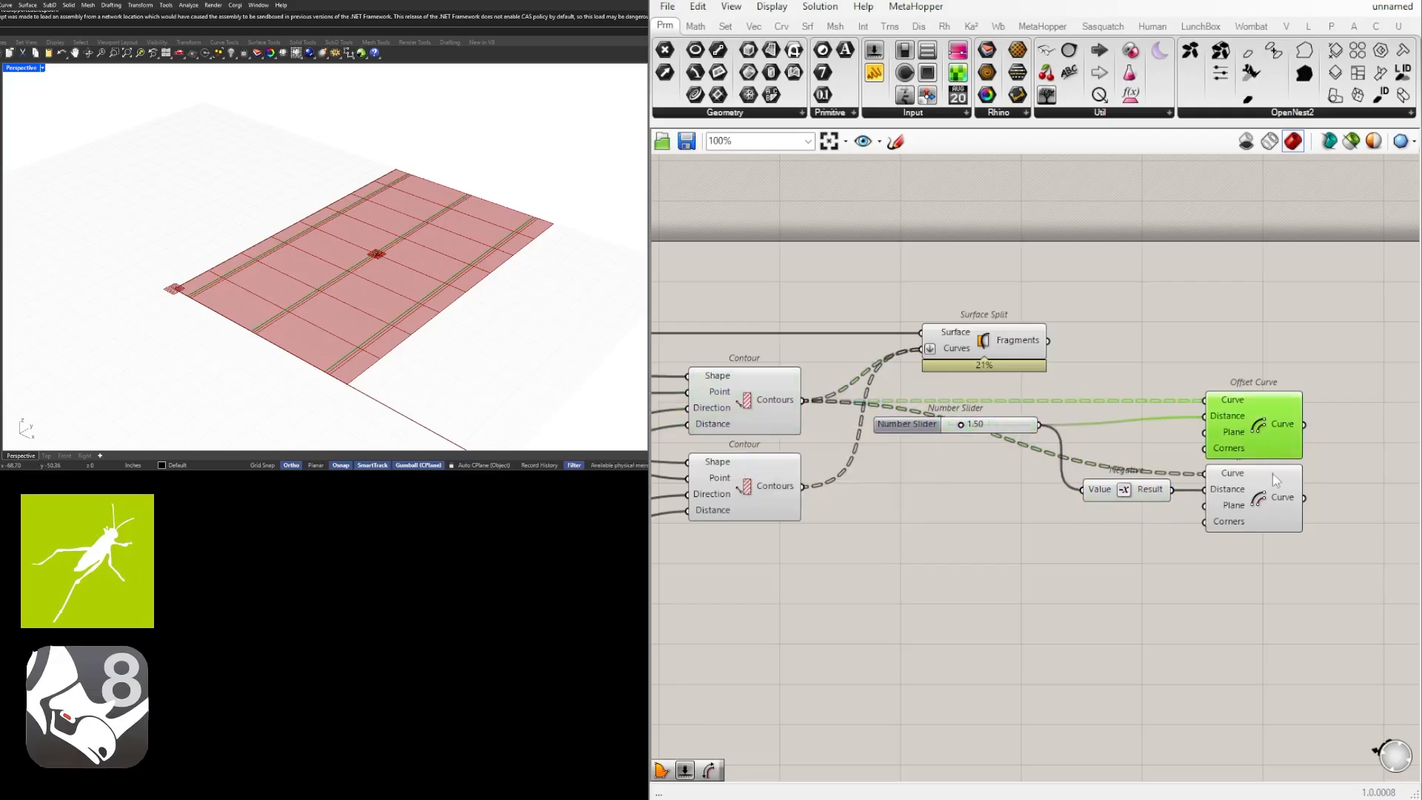
{"action": "left_click", "coordinate": [1272, 477]}
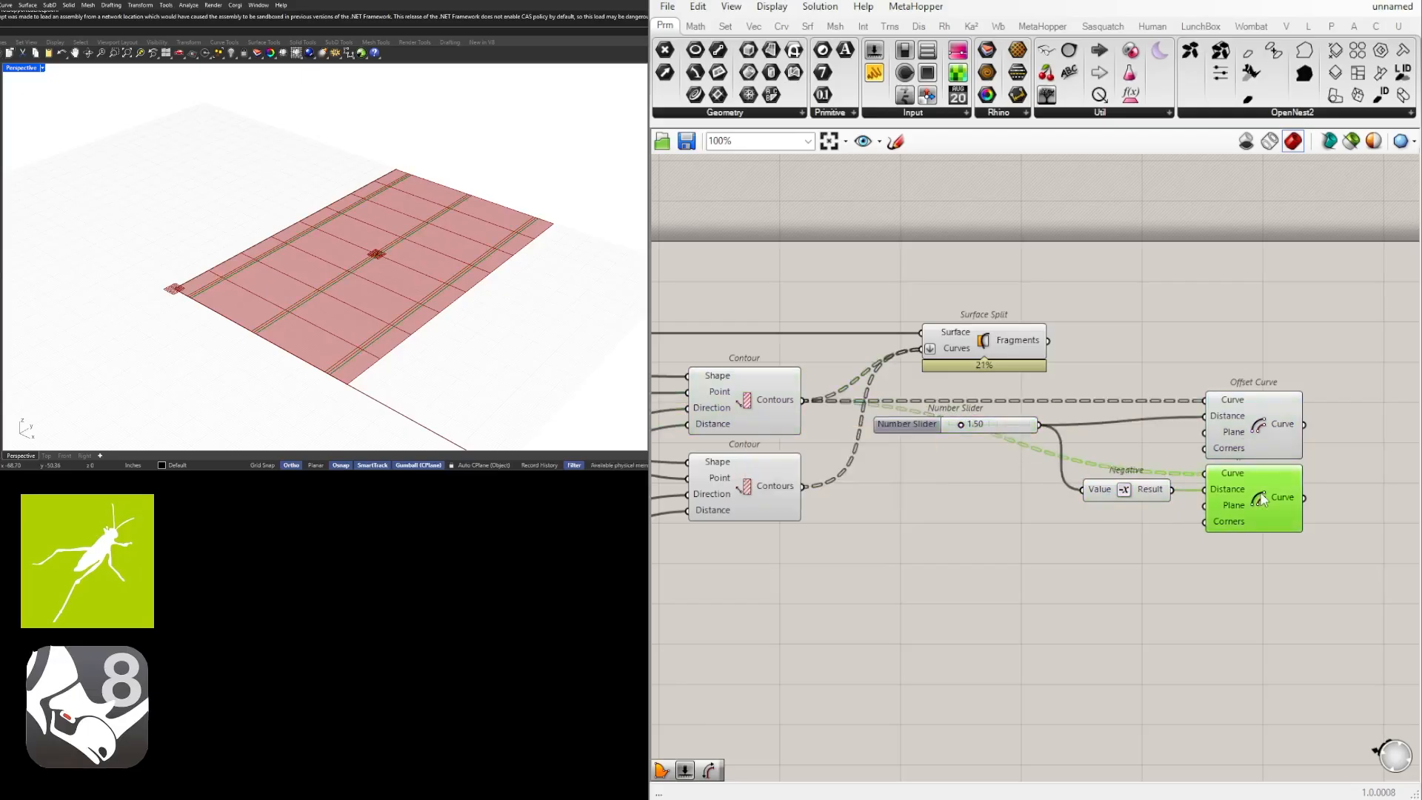
{"action": "left_click", "coordinate": [1247, 571]}
{"action": "scroll", "coordinate": [1047, 412], "scroll_direction": "up", "scroll_amount": 2}
{"action": "scroll", "coordinate": [889, 412], "scroll_direction": "down", "scroll_amount": 3}
Move the offset components and their slider farther from Surface Split to free up canvas space.
{"action": "left_click_drag", "start_coordinate": [1309, 564], "coordinate": [921, 425]}
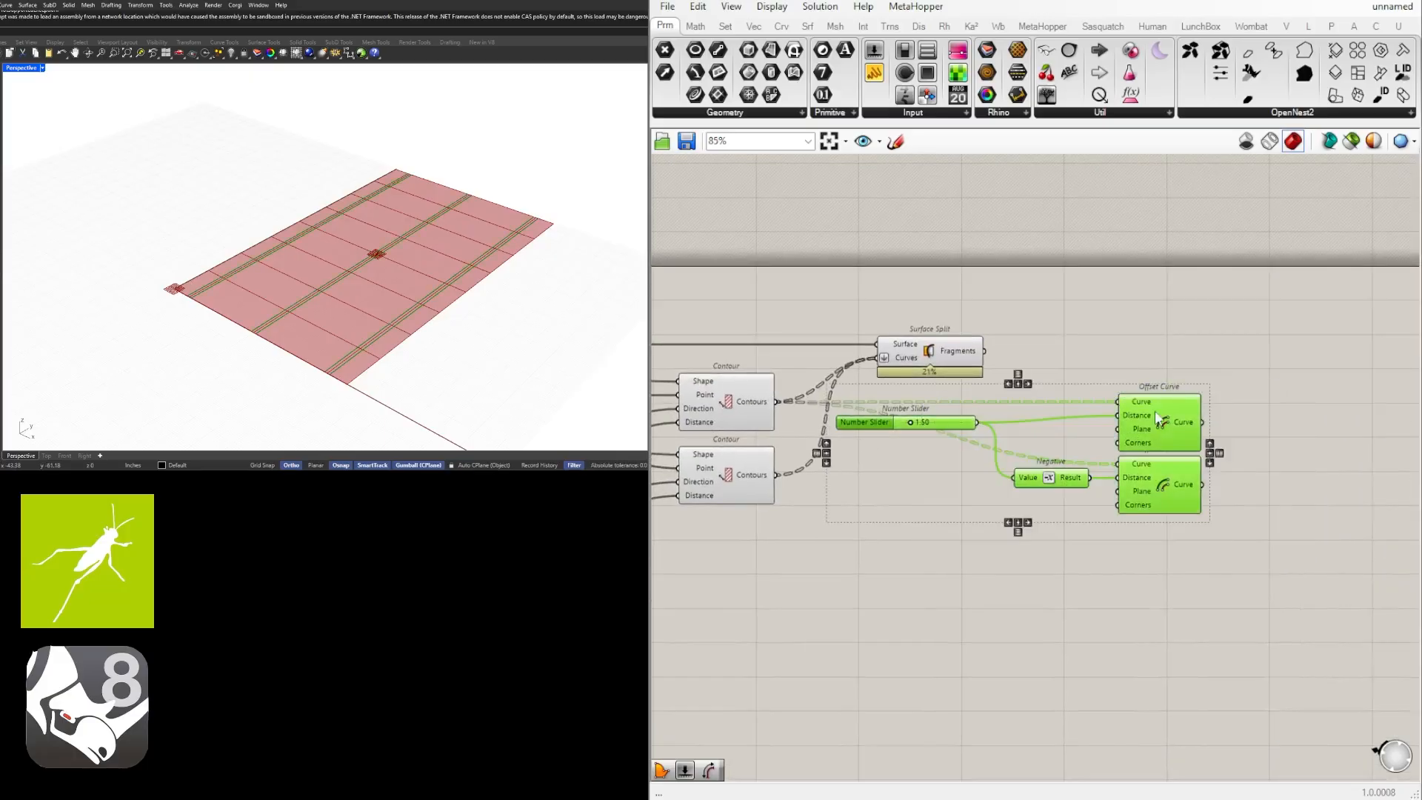
{"action": "left_click_drag", "start_coordinate": [1157, 418], "coordinate": [1360, 418]}
{"action": "left_click", "coordinate": [1171, 574]}
{"action": "scroll", "coordinate": [1144, 415], "scroll_direction": "up", "scroll_amount": 2}
{"action": "left_click_drag", "start_coordinate": [1168, 426], "coordinate": [1120, 416]}
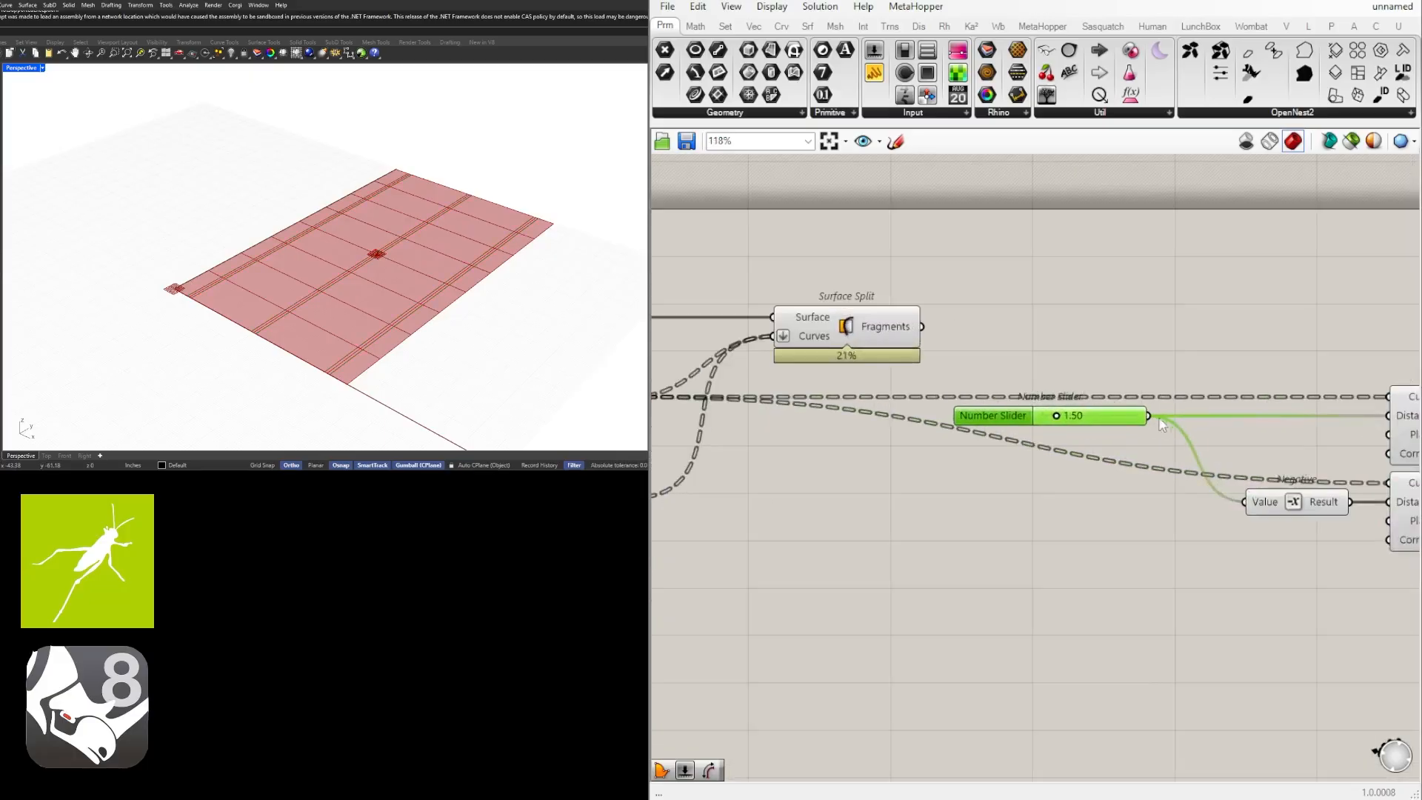
Insert a relay on the distance slider's output wires and space the slider and relay apart.
{"action": "double_click", "coordinate": [1189, 415]}
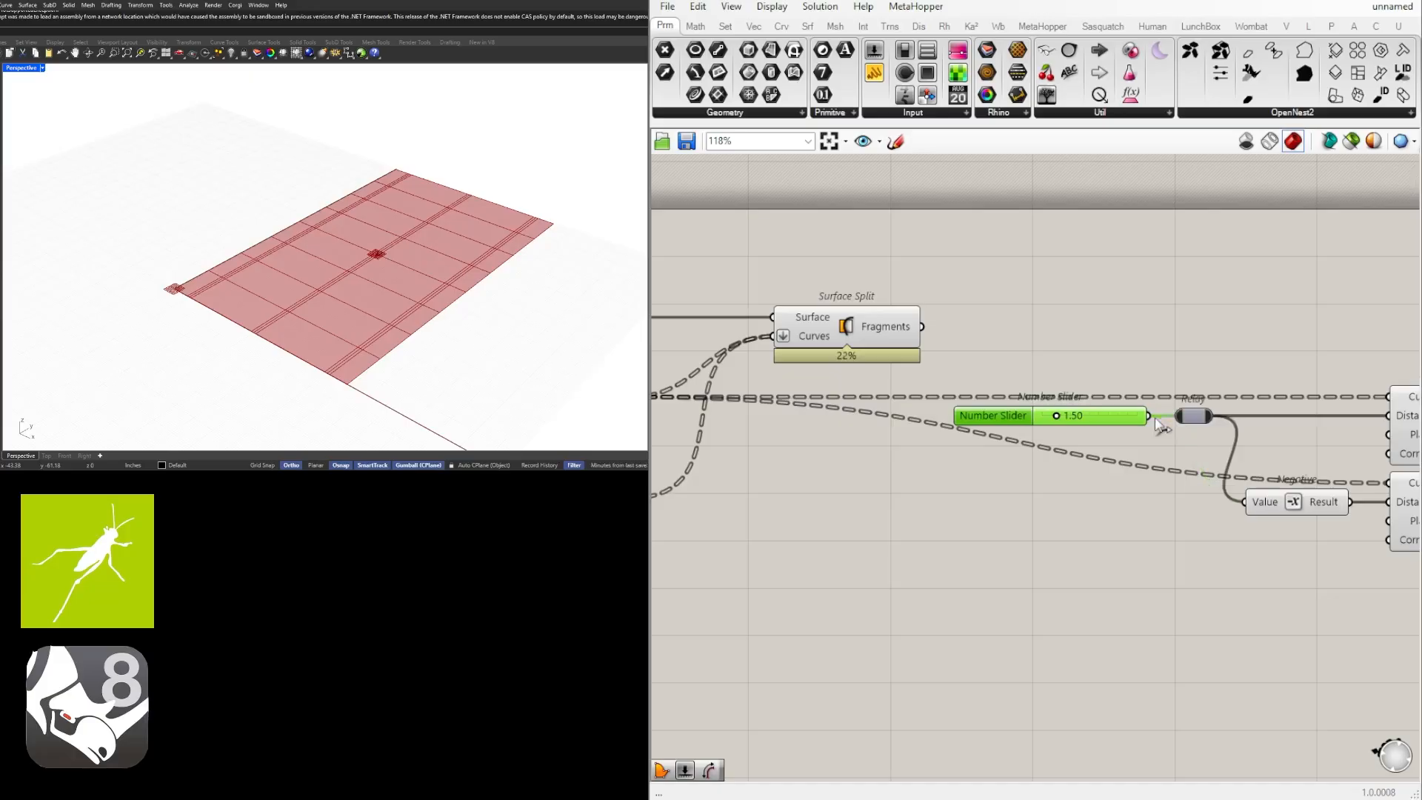
{"action": "left_click_drag", "start_coordinate": [1117, 410], "coordinate": [943, 412]}
{"action": "left_click", "coordinate": [1169, 403]}
{"action": "left_click_drag", "start_coordinate": [1190, 418], "coordinate": [1137, 417]}
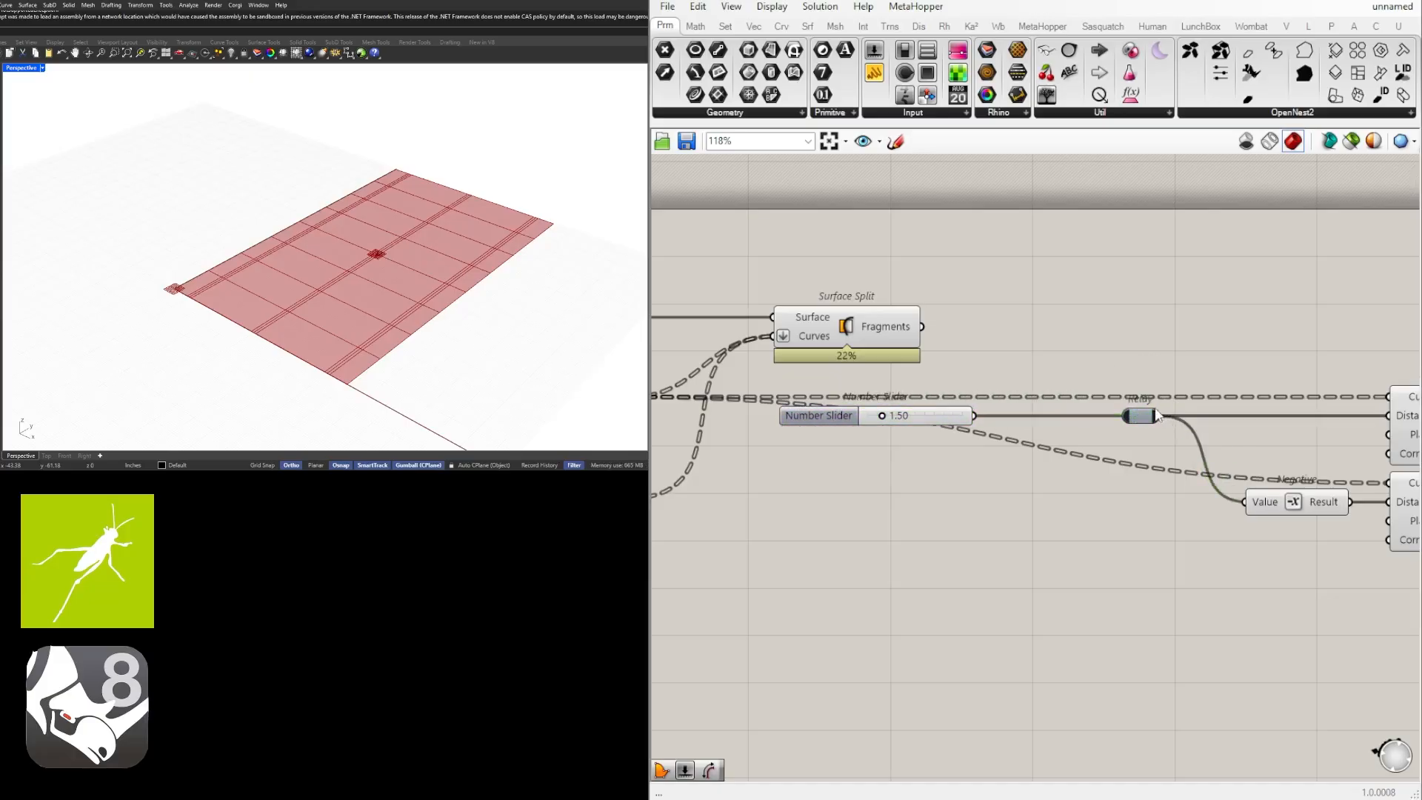
{"action": "right_click_drag", "start_coordinate": [1163, 442], "coordinate": [1073, 465]}
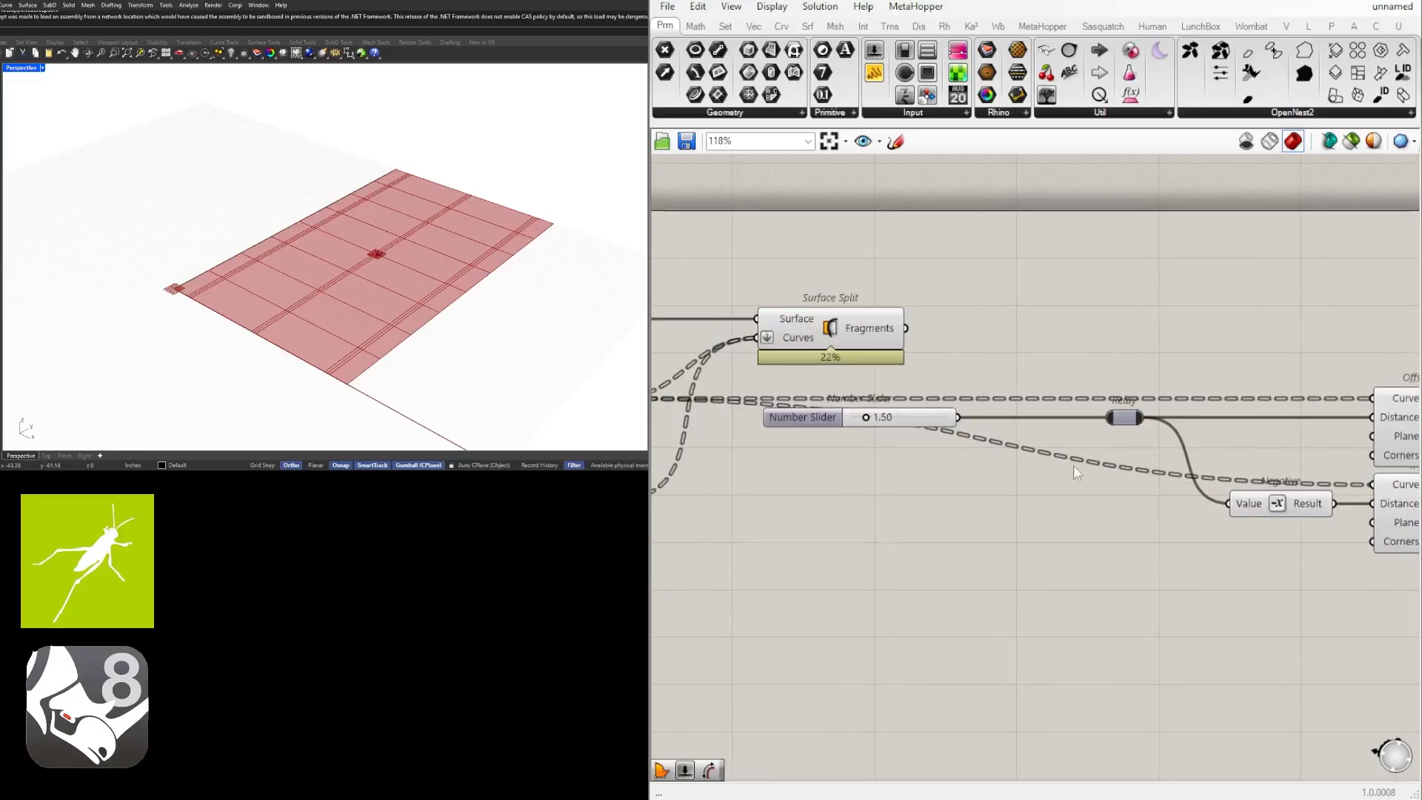
Add a Division component with divisor 2 and connect the distance slider to its A input.
{"action": "double_click", "coordinate": [1054, 477]}
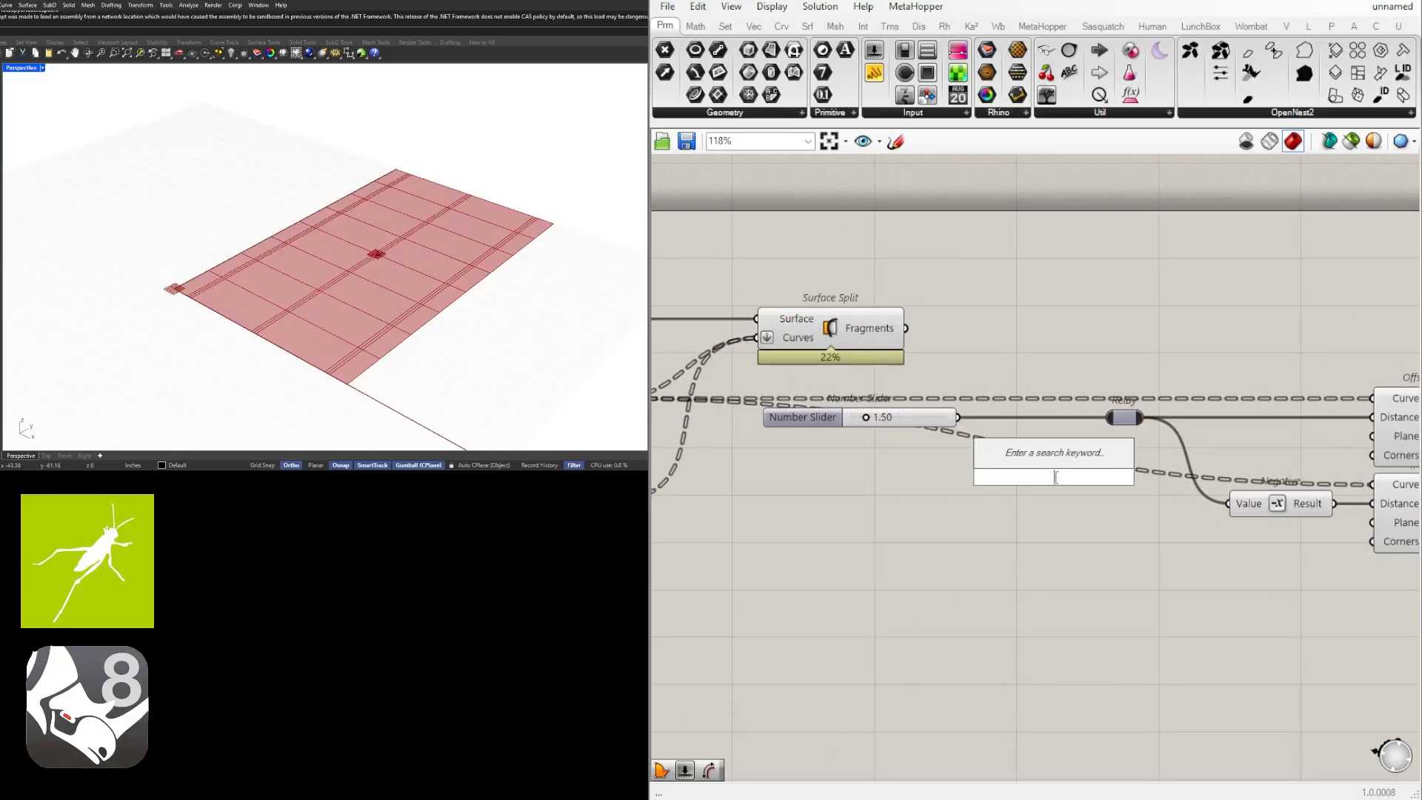
{"action": "type", "text": "/2"}
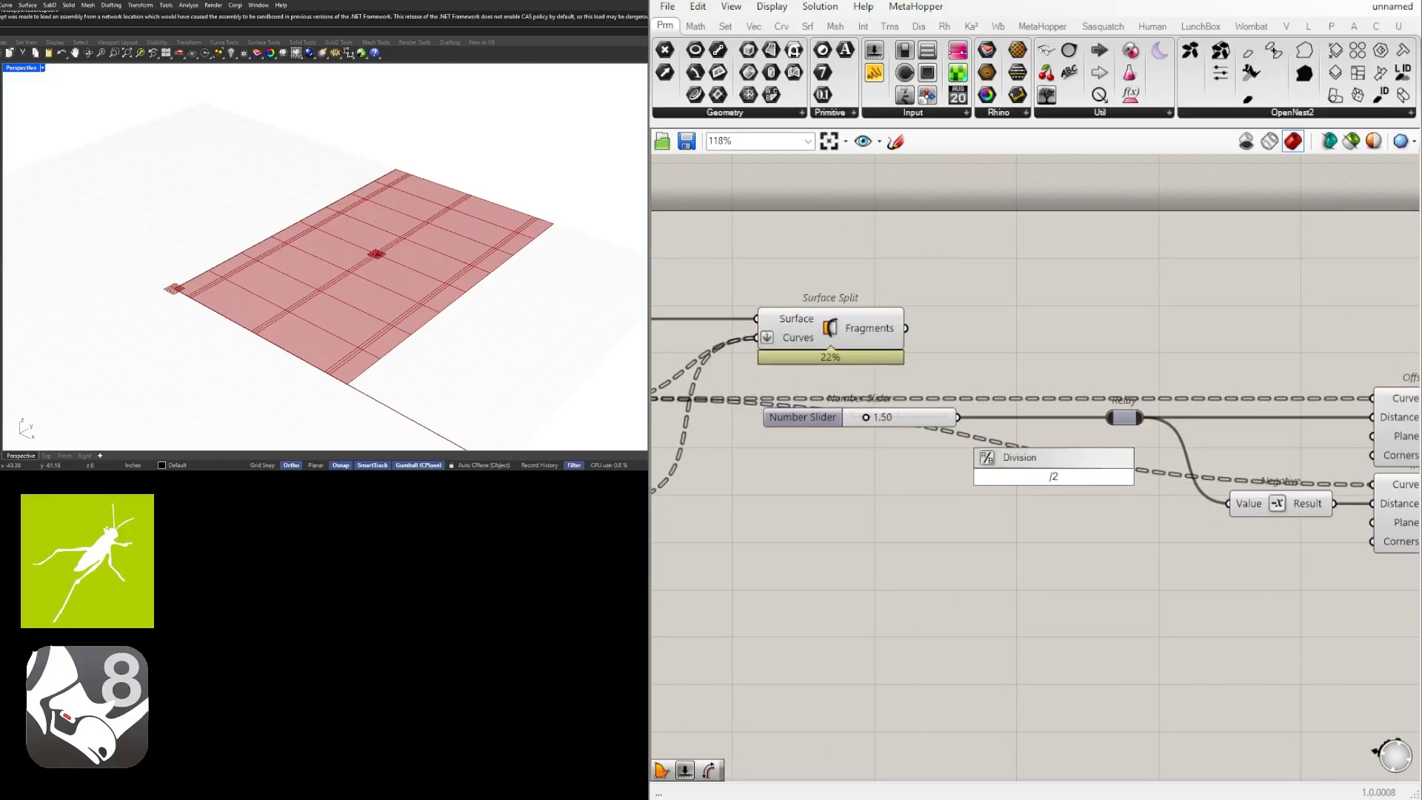
{"action": "key", "text": "Return"}
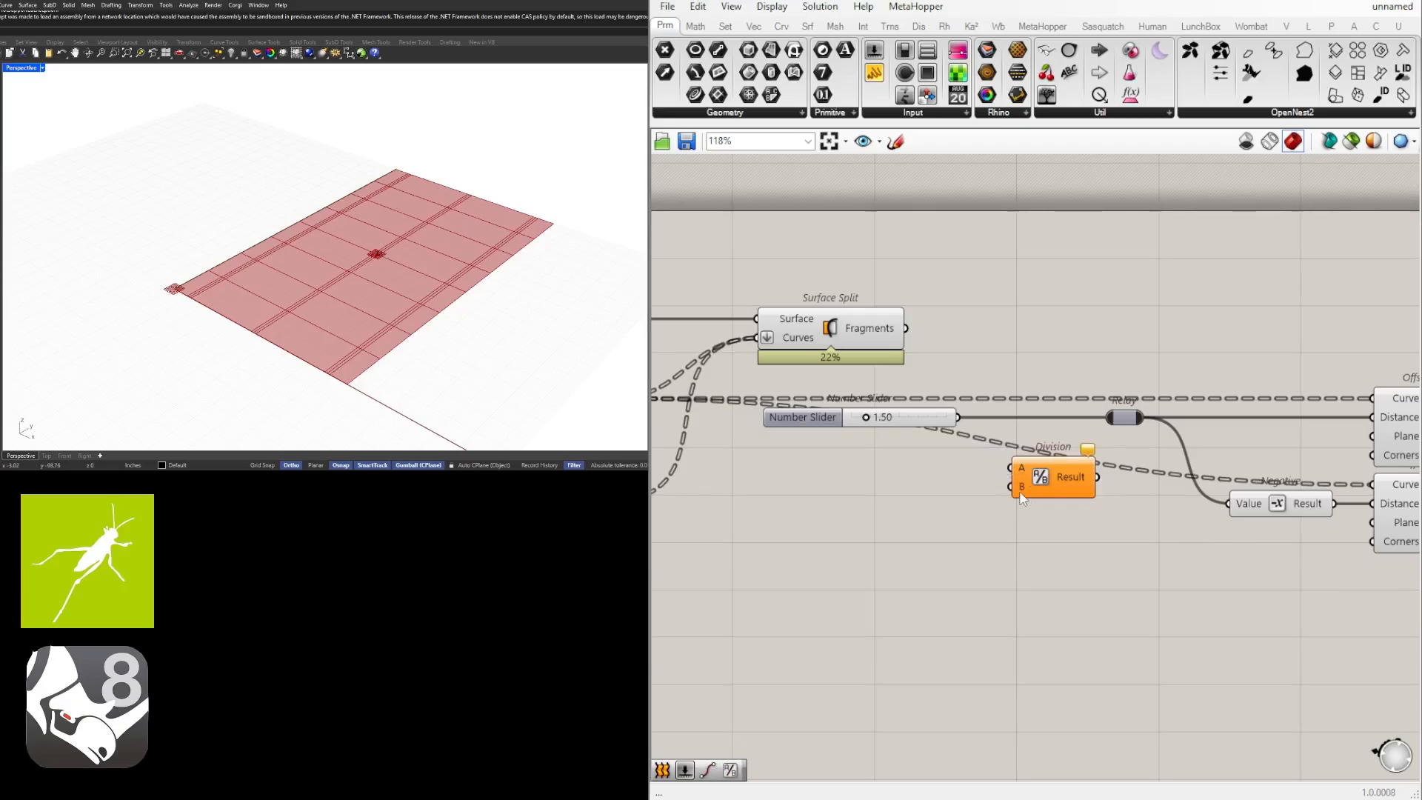
{"action": "left_click_drag", "start_coordinate": [1022, 494], "coordinate": [1028, 541]}
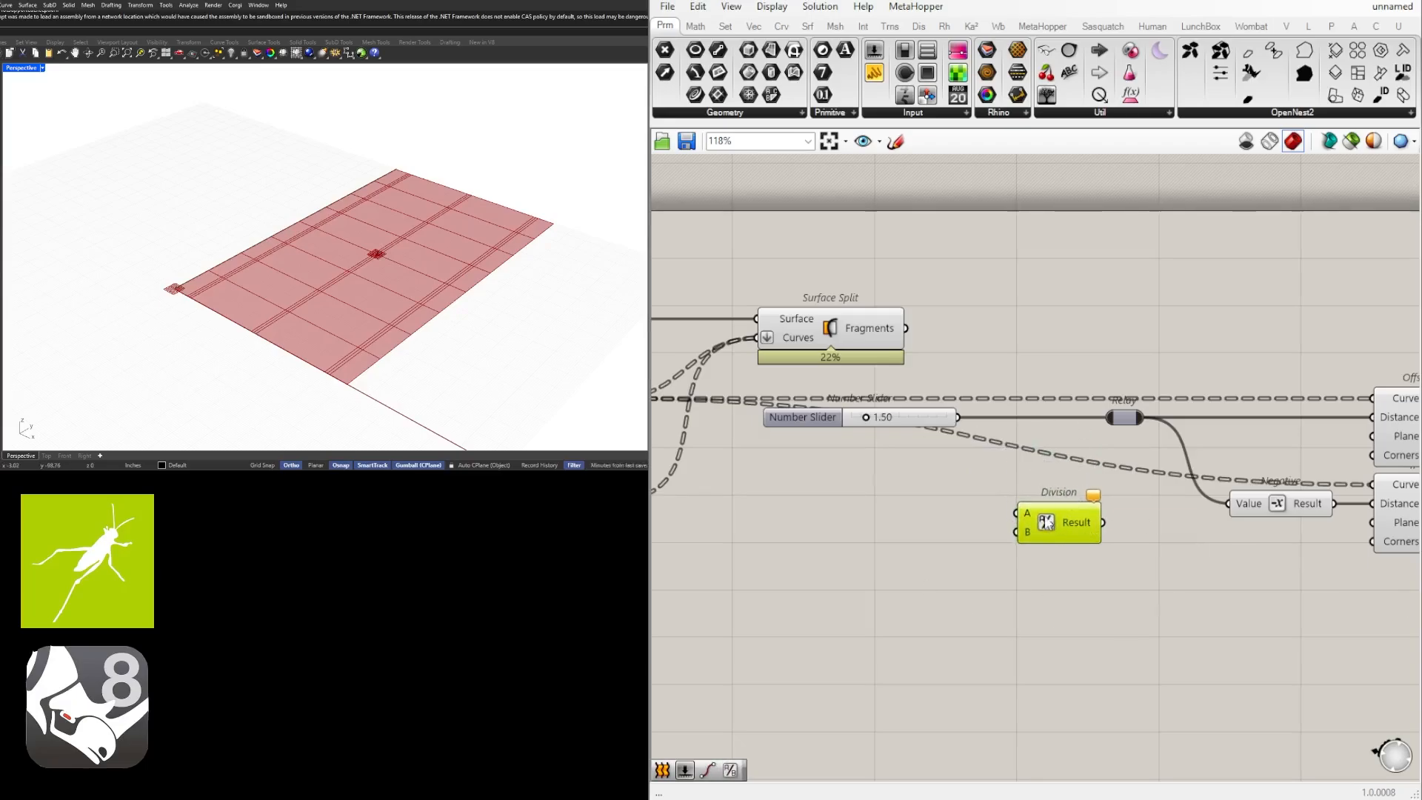
{"action": "scroll", "coordinate": [1046, 522], "scroll_direction": "up", "scroll_amount": 4}
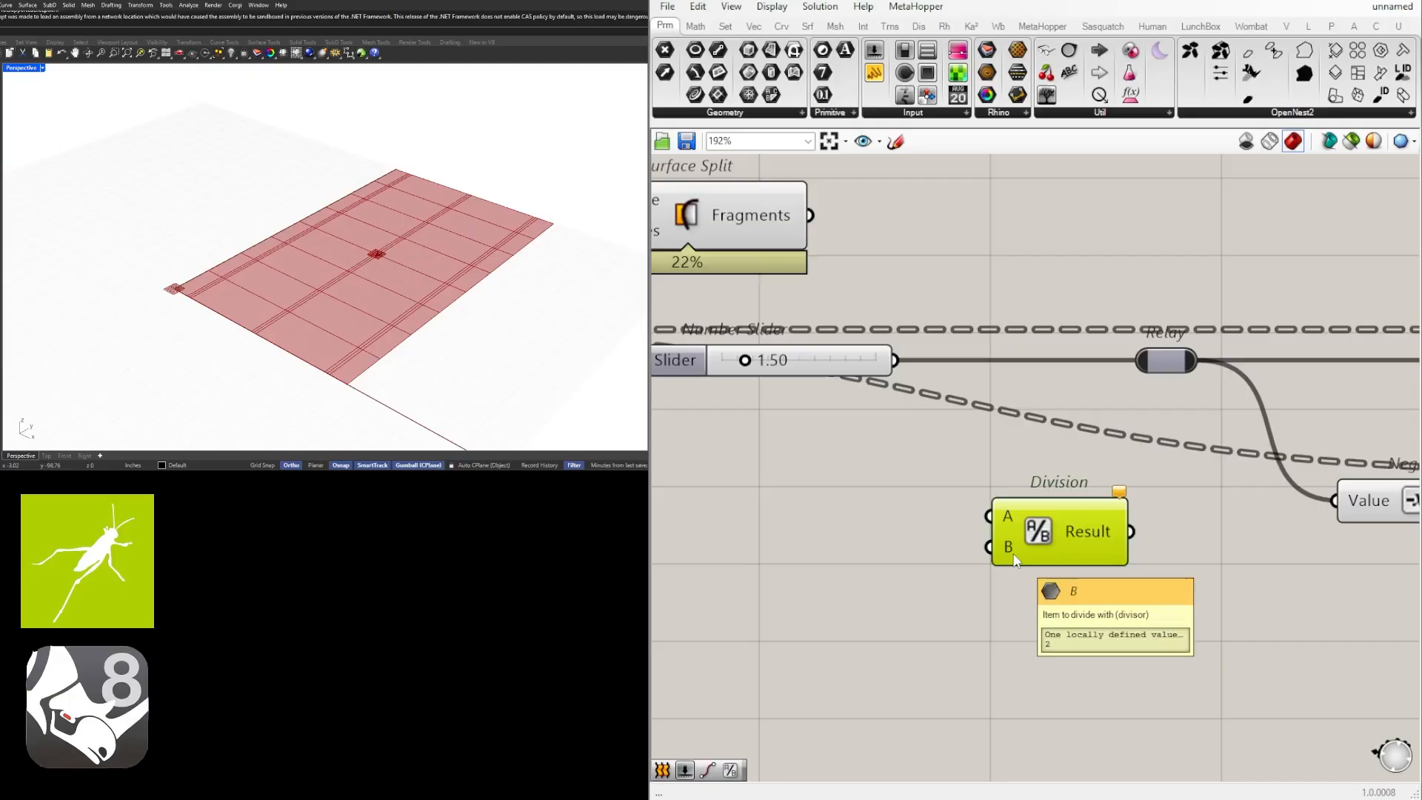
{"action": "left_click_drag", "start_coordinate": [894, 361], "coordinate": [990, 516]}
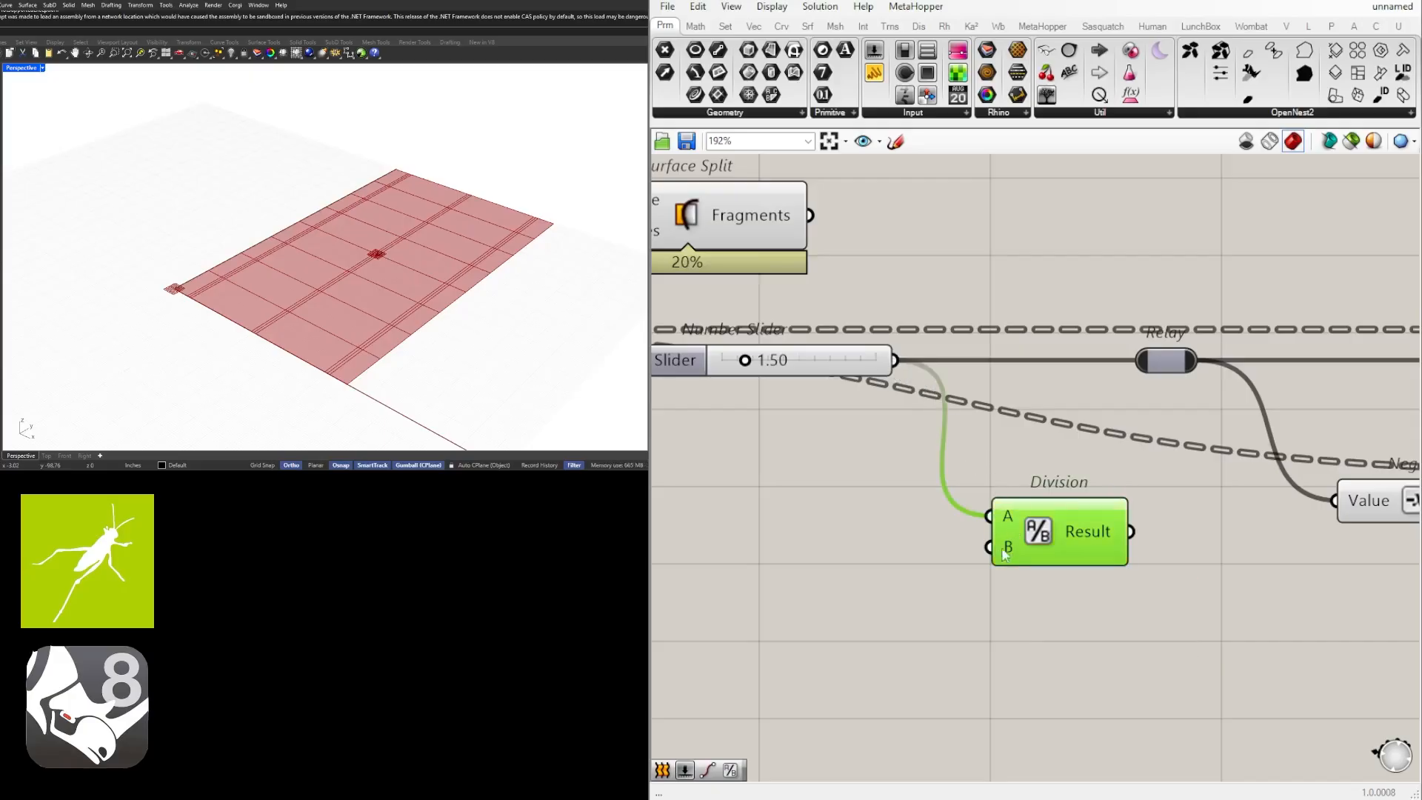
Feed the Division result into the relay and line up the slider, Division and relay below Surface Split.
{"action": "left_click_drag", "start_coordinate": [1088, 533], "coordinate": [1055, 372]}
{"action": "scroll", "coordinate": [1055, 372], "scroll_direction": "down", "scroll_amount": 4}
{"action": "left_click", "coordinate": [1074, 542]}
{"action": "left_click_drag", "start_coordinate": [704, 400], "coordinate": [707, 392]}
{"action": "left_click_drag", "start_coordinate": [976, 446], "coordinate": [750, 374]}
{"action": "right_click_drag", "start_coordinate": [751, 378], "coordinate": [841, 377]}
{"action": "left_click_drag", "start_coordinate": [801, 386], "coordinate": [834, 449]}
{"action": "left_click", "coordinate": [875, 469]}
{"action": "left_click", "coordinate": [1246, 528]}
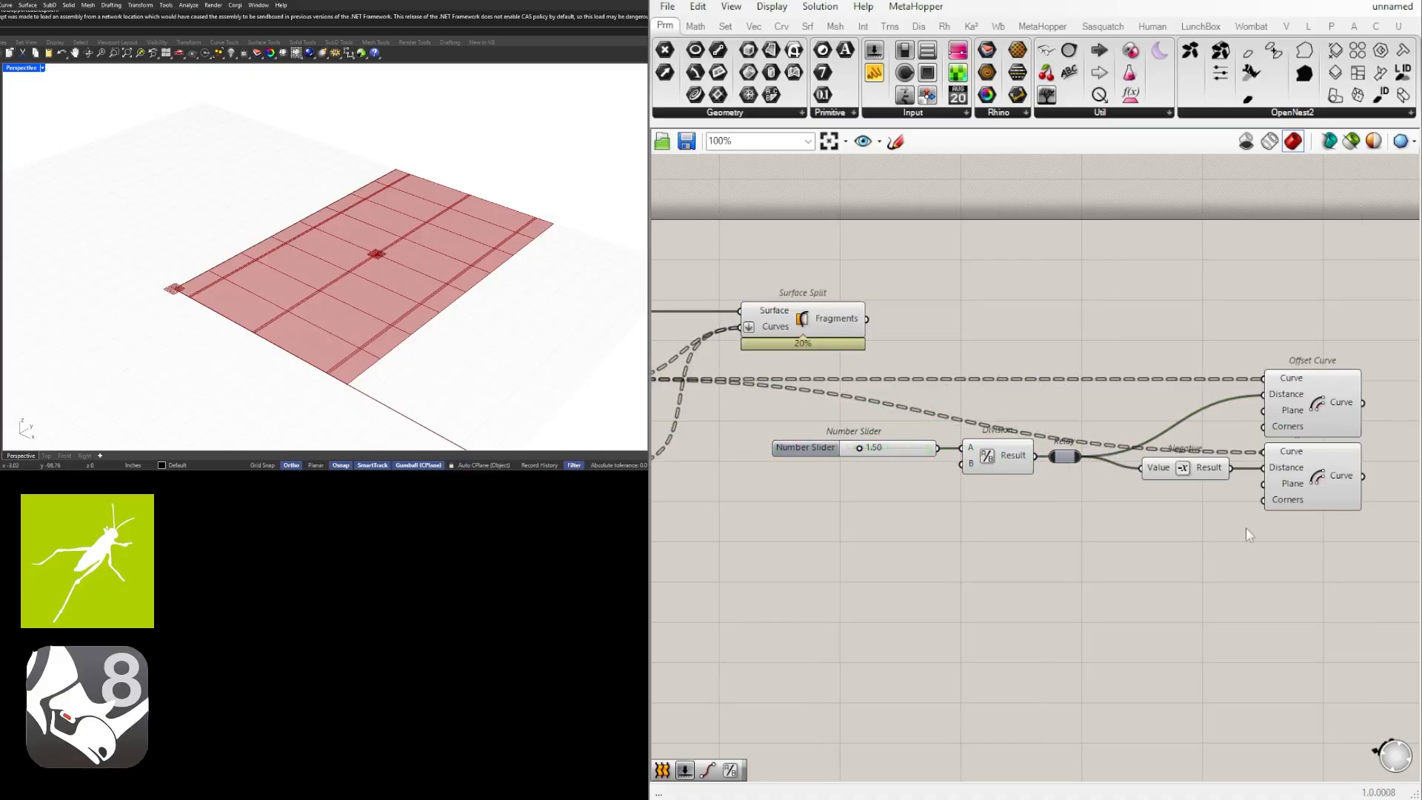
Set the offset distance slider to 2.37.
{"action": "scroll", "coordinate": [841, 453], "scroll_direction": "up", "scroll_amount": 5}
{"action": "mouse_move", "coordinate": [918, 464]}
{"action": "left_mouse_down"}
{"action": "mouse_move", "coordinate": [1001, 468]}
{"action": "mouse_move", "coordinate": [945, 470]}
{"action": "left_mouse_up"}
{"action": "scroll", "coordinate": [1044, 529], "scroll_direction": "down", "scroll_amount": 5}
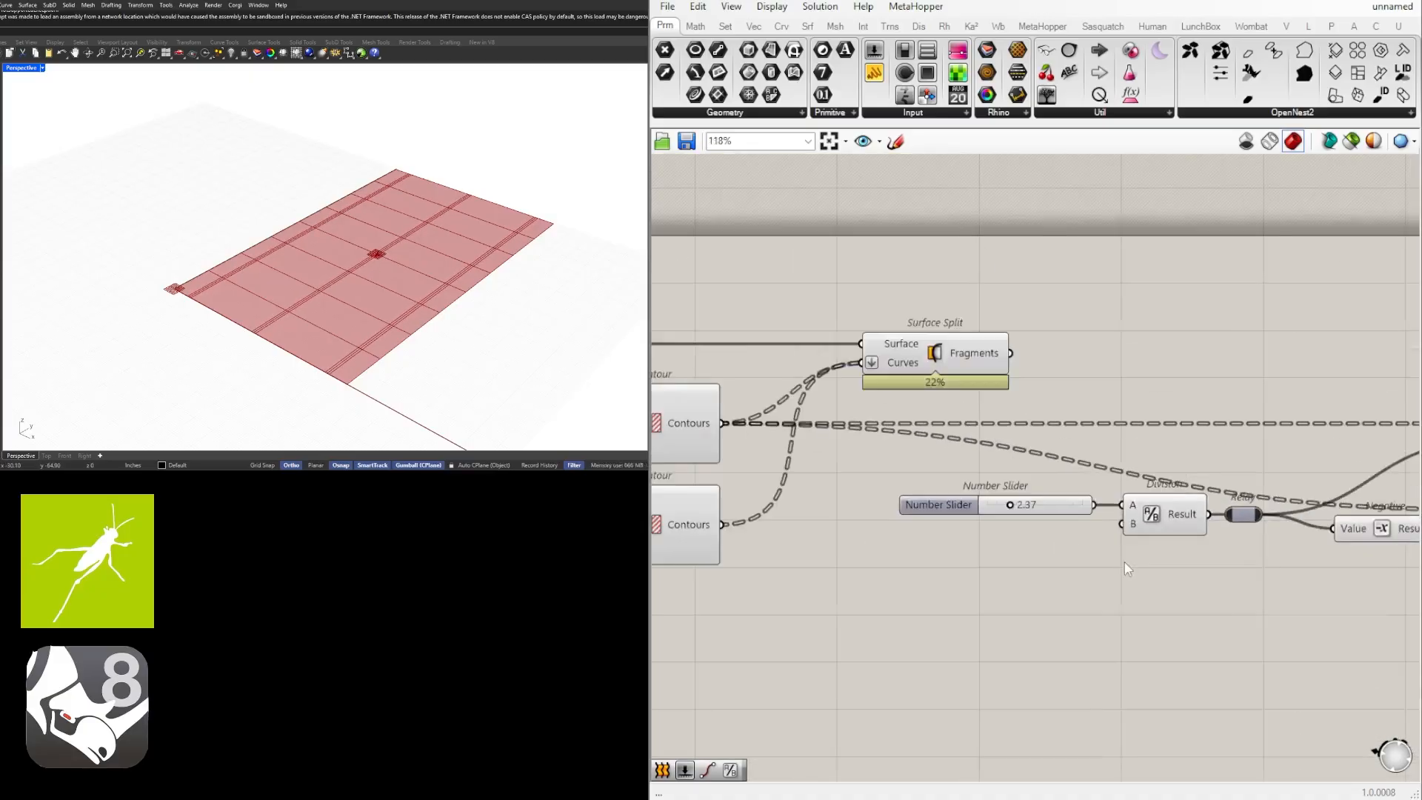
Add a Loft component and connect the curve outputs of both Offset Curve components to its Curves input.
{"action": "right_click_drag", "start_coordinate": [1124, 564], "coordinate": [737, 557]}
{"action": "scroll", "coordinate": [1059, 555], "scroll_direction": "down", "scroll_amount": 2}
{"action": "double_click", "coordinate": [1147, 543]}
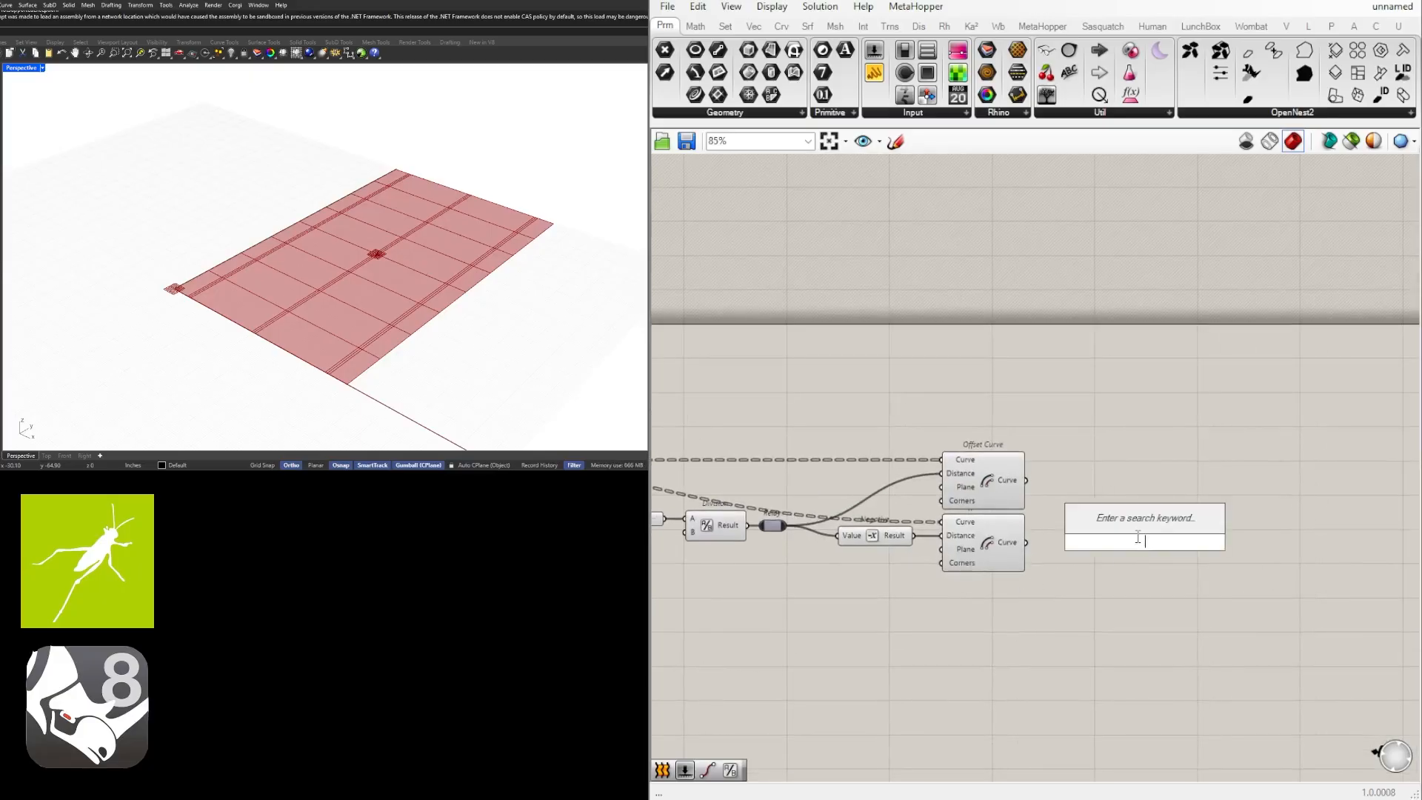
{"action": "type", "text": "loft"}
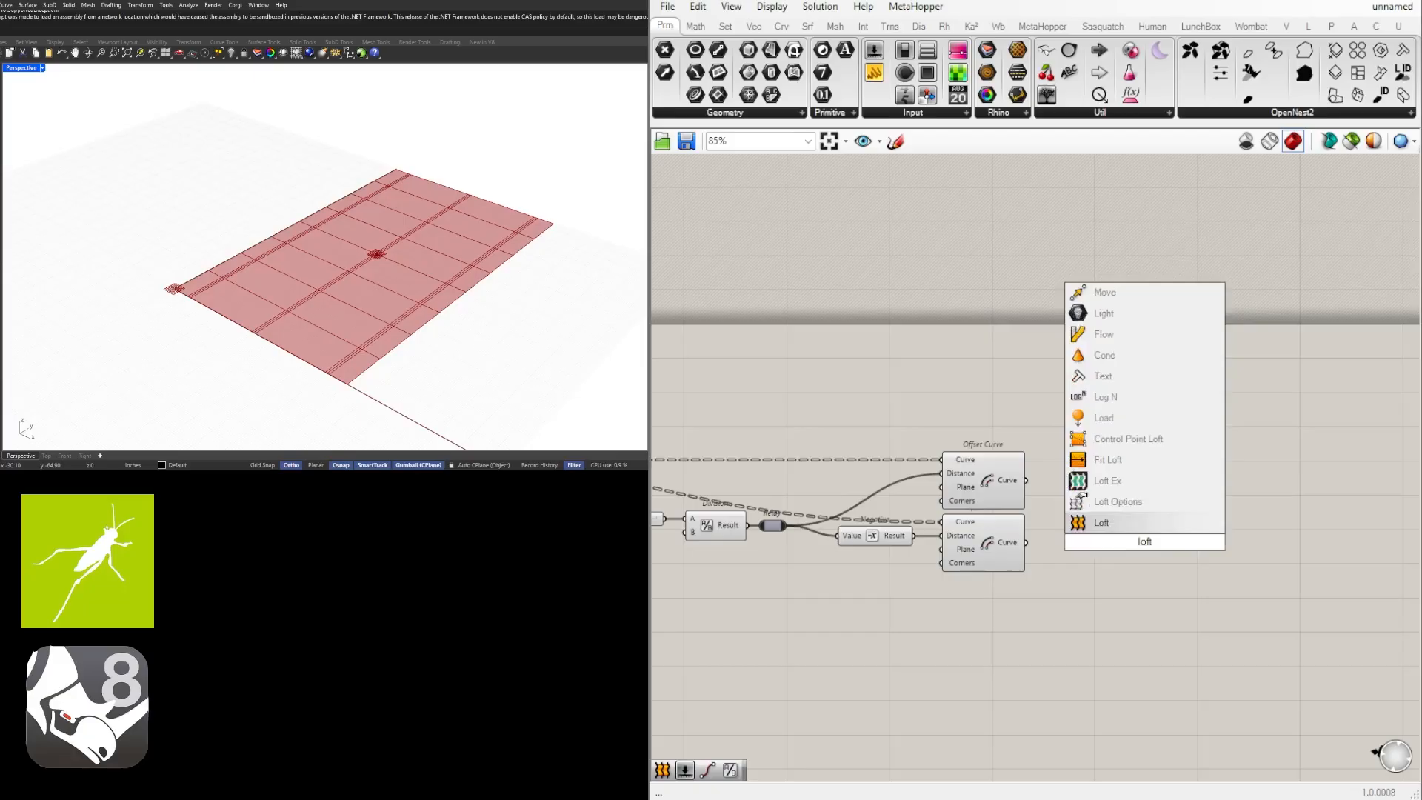
{"action": "key", "text": "Return"}
{"action": "left_click_drag", "start_coordinate": [1026, 481], "coordinate": [1127, 518]}
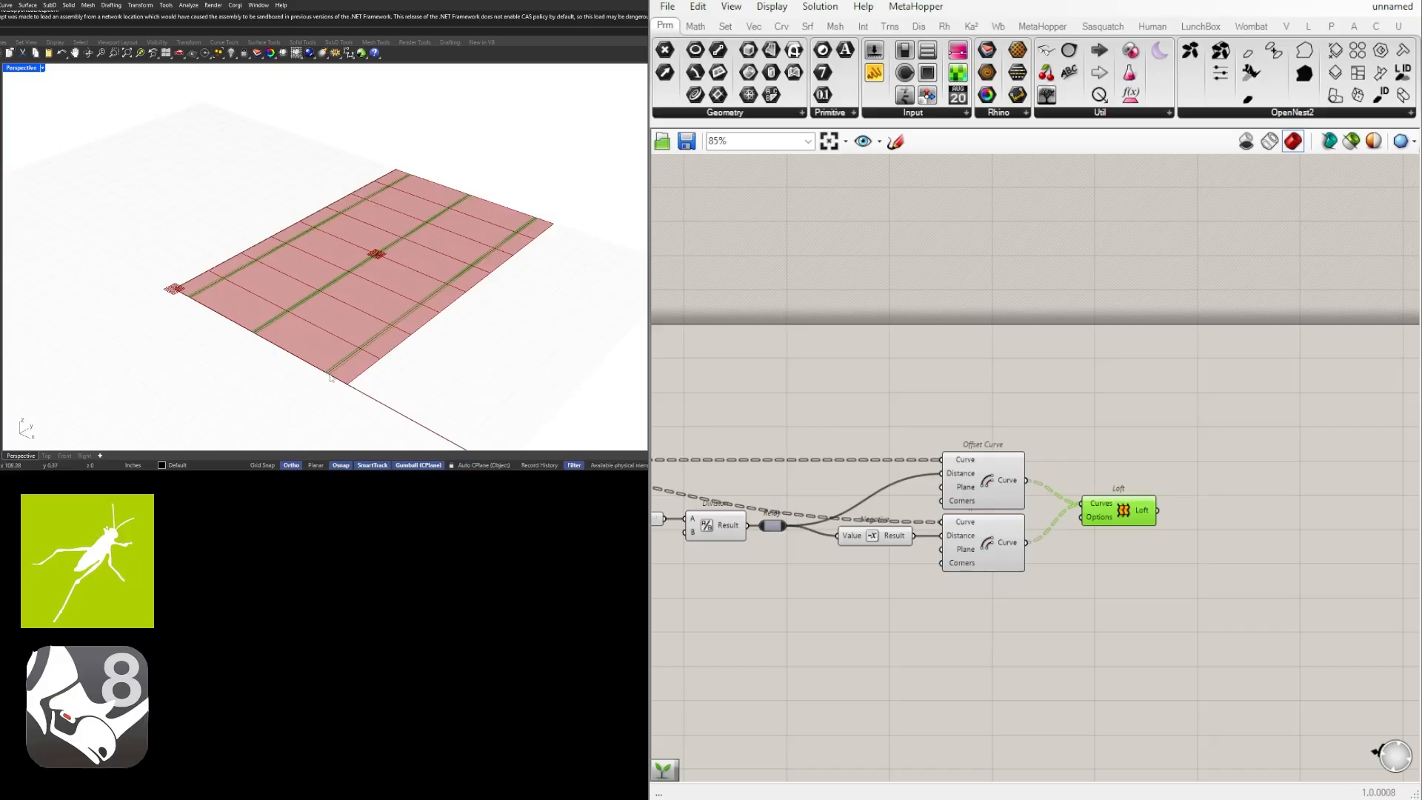
Try flattening the curve output of the lower Offset Curve, and remove the flatten again.
{"action": "scroll", "coordinate": [1026, 543], "scroll_direction": "up", "scroll_amount": 3}
{"action": "right_click", "coordinate": [1026, 541]}
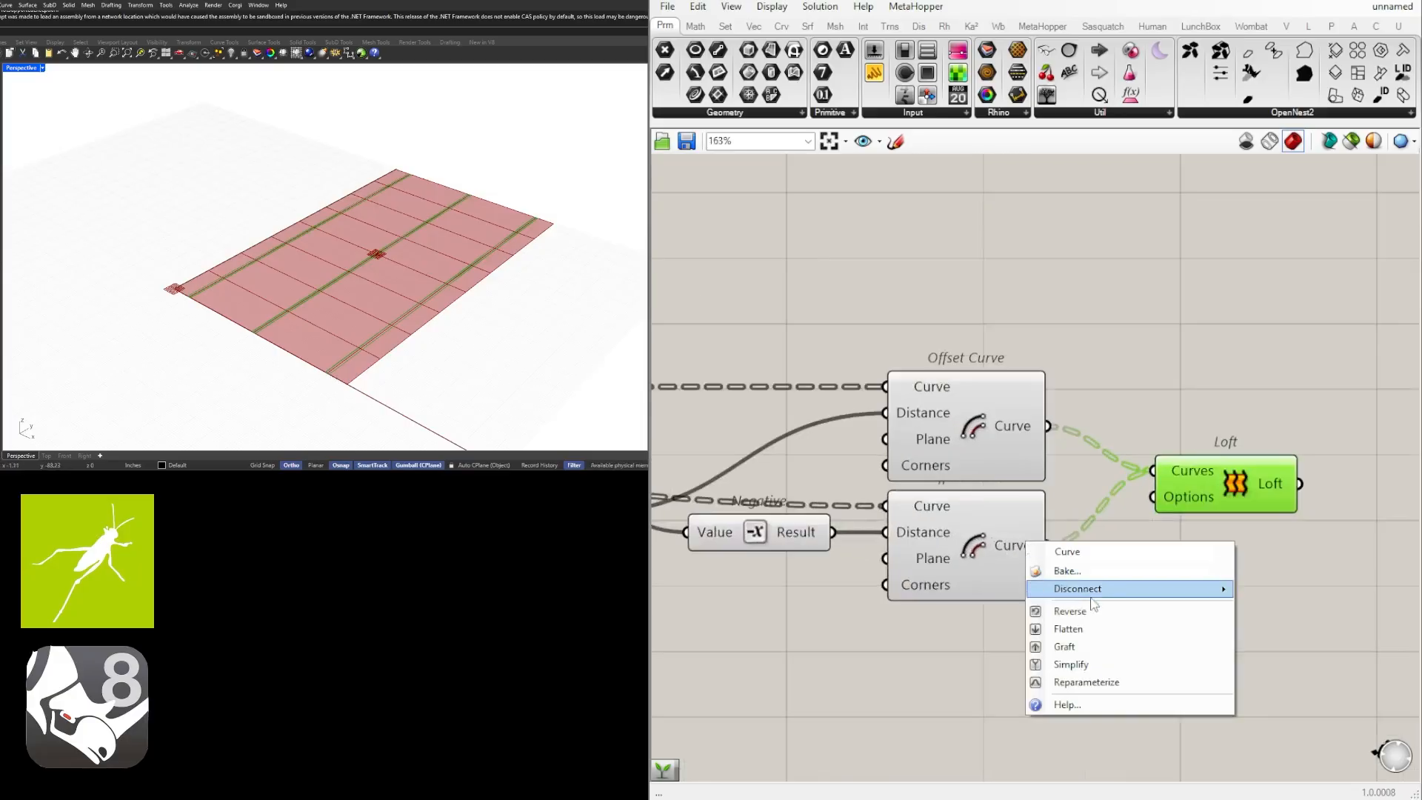
{"action": "left_click", "coordinate": [1084, 631]}
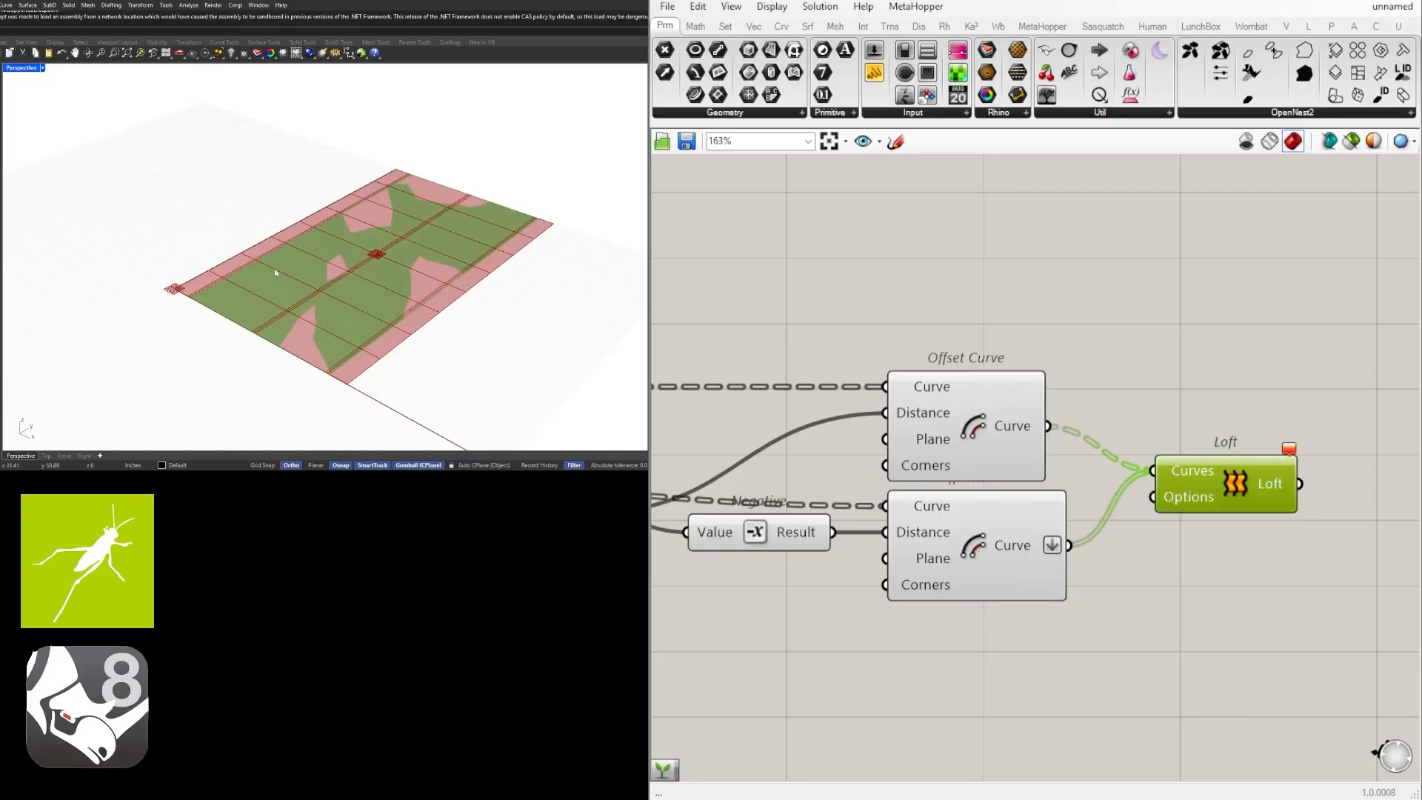
{"action": "right_click", "coordinate": [1051, 551]}
{"action": "left_click", "coordinate": [1081, 631]}
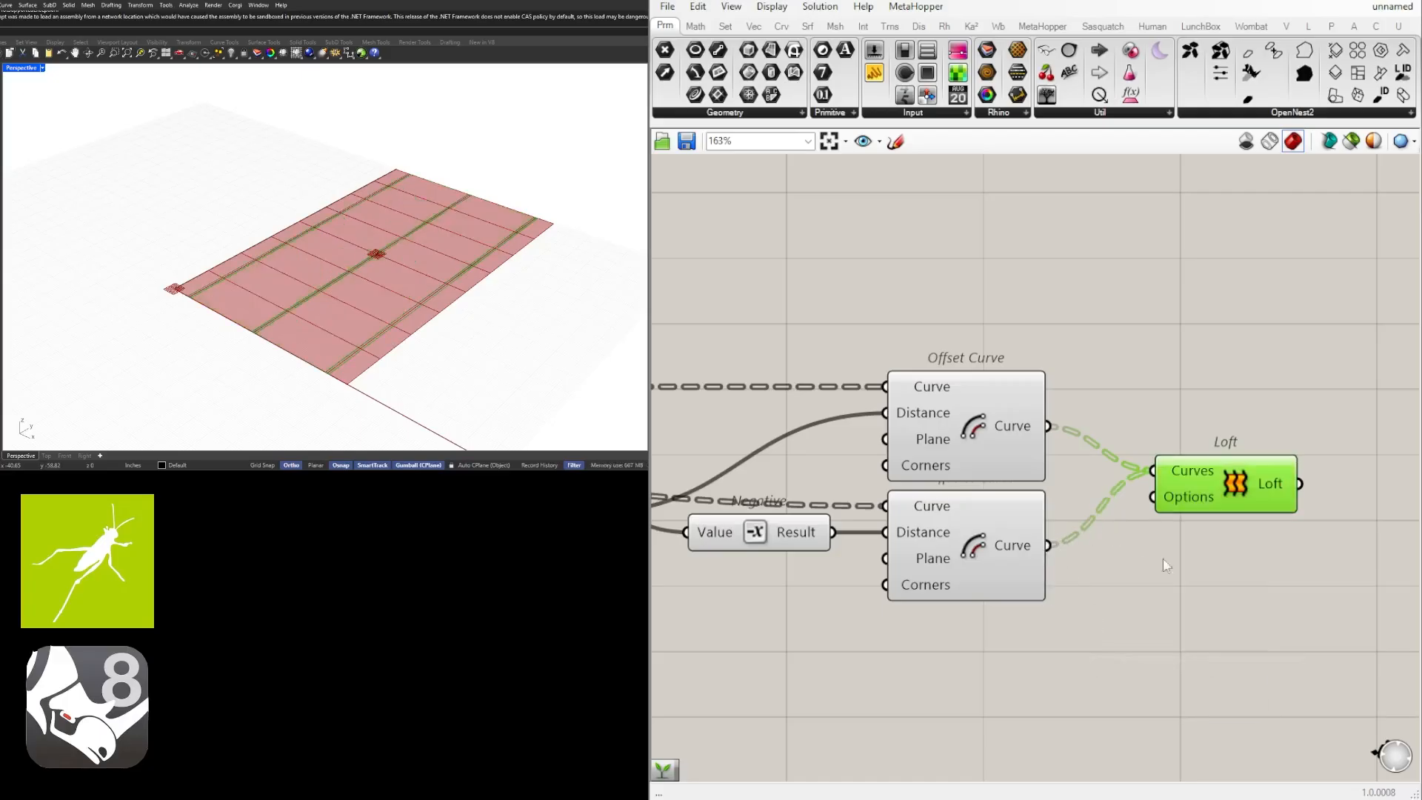
Line up the Loft component with the upper Offset Curve's output.
{"action": "left_click_drag", "start_coordinate": [1259, 504], "coordinate": [1292, 459]}
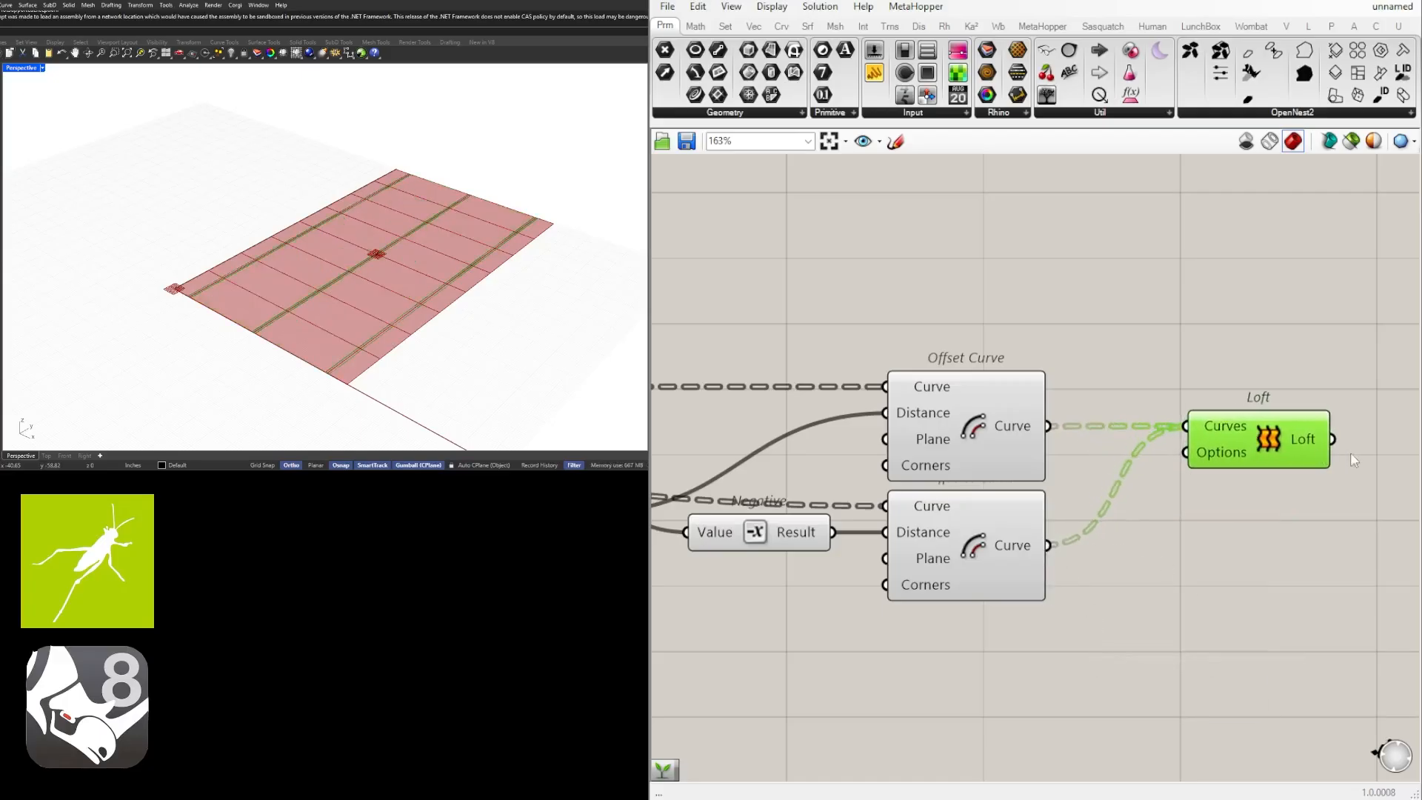
{"action": "scroll", "coordinate": [1185, 521], "scroll_direction": "down", "scroll_amount": 5}
{"action": "right_click_drag", "start_coordinate": [1222, 580], "coordinate": [1148, 549]}
{"action": "right_click_drag", "start_coordinate": [743, 506], "coordinate": [1017, 509]}
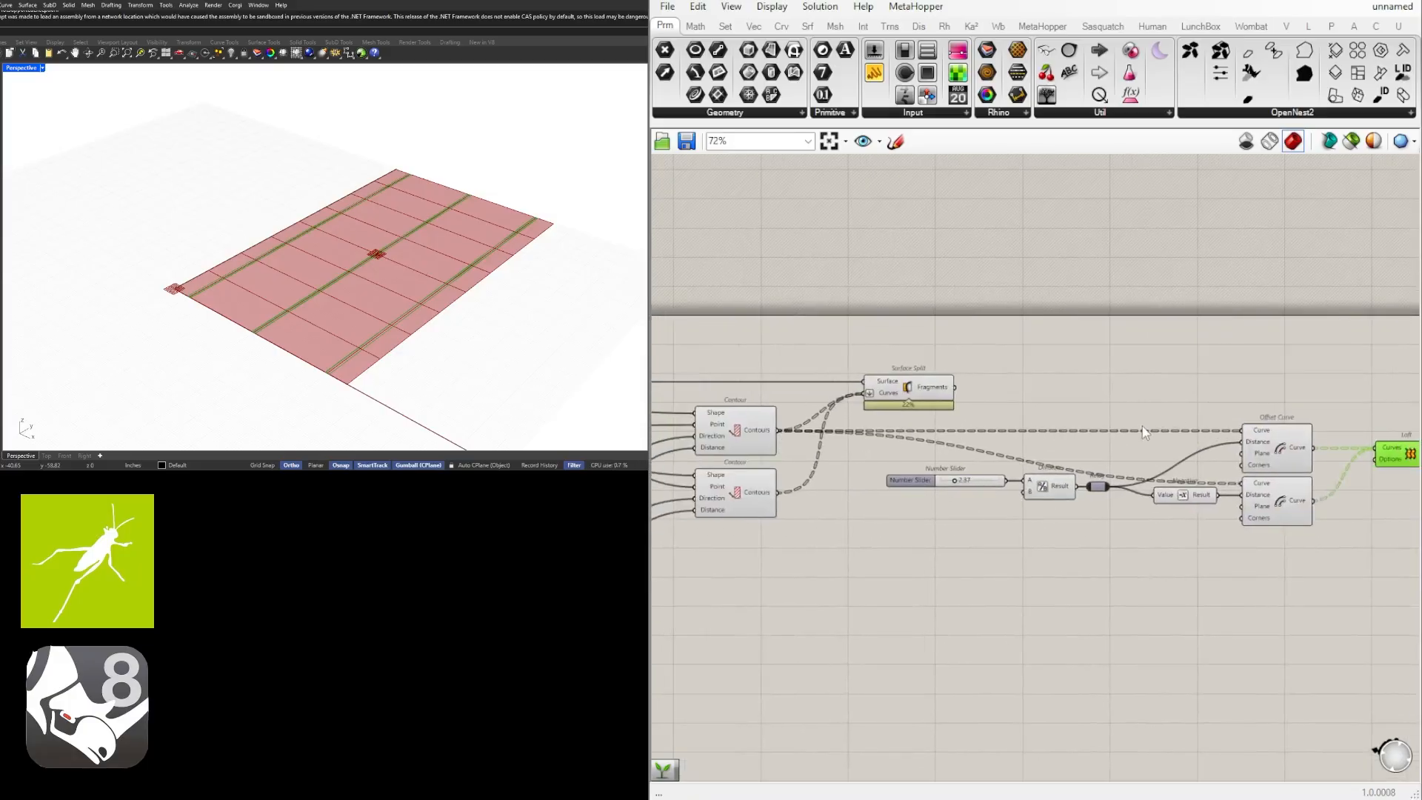
{"action": "left_click", "coordinate": [1118, 438]}
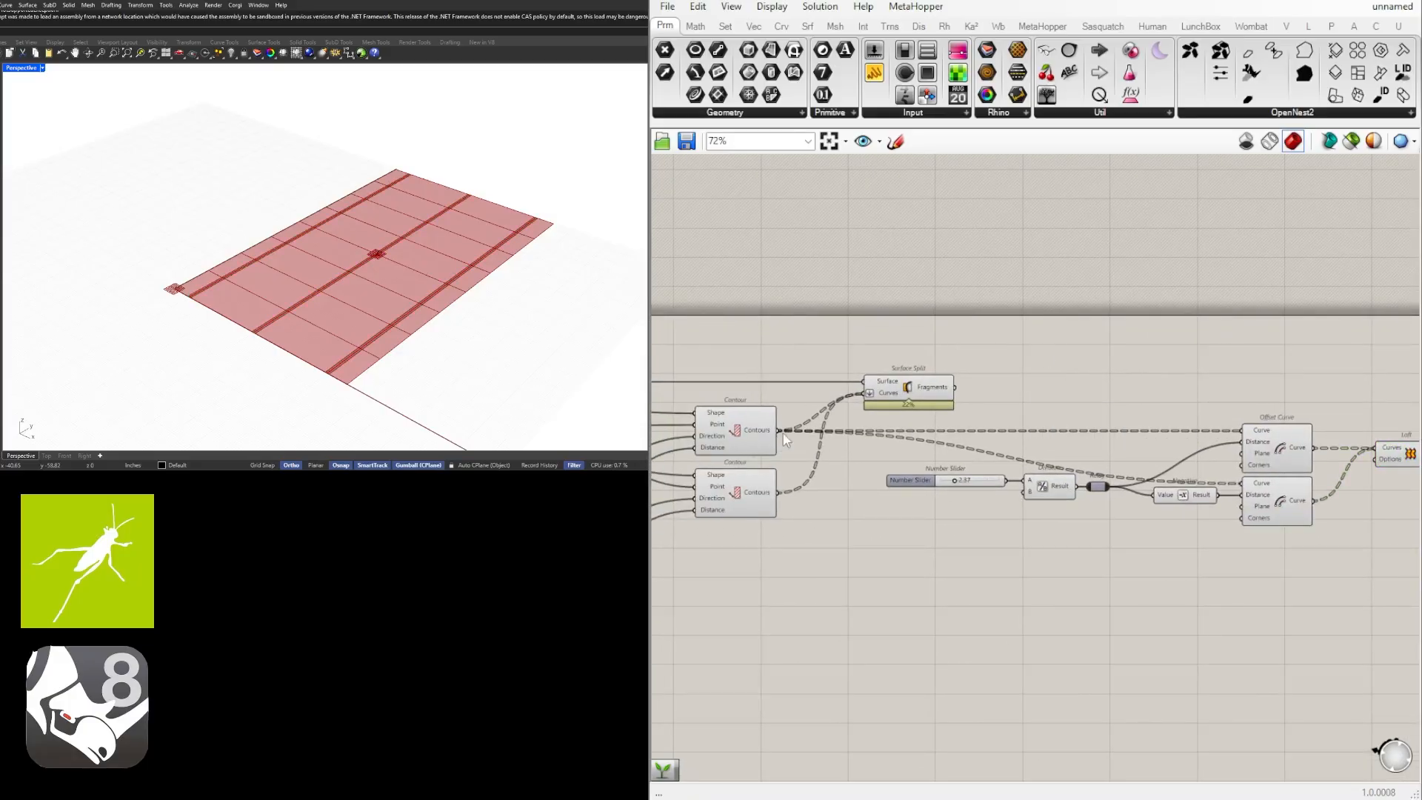
Insert a relay on the upper Contour's output wires.
{"action": "scroll", "coordinate": [786, 440], "scroll_direction": "up", "scroll_amount": 1}
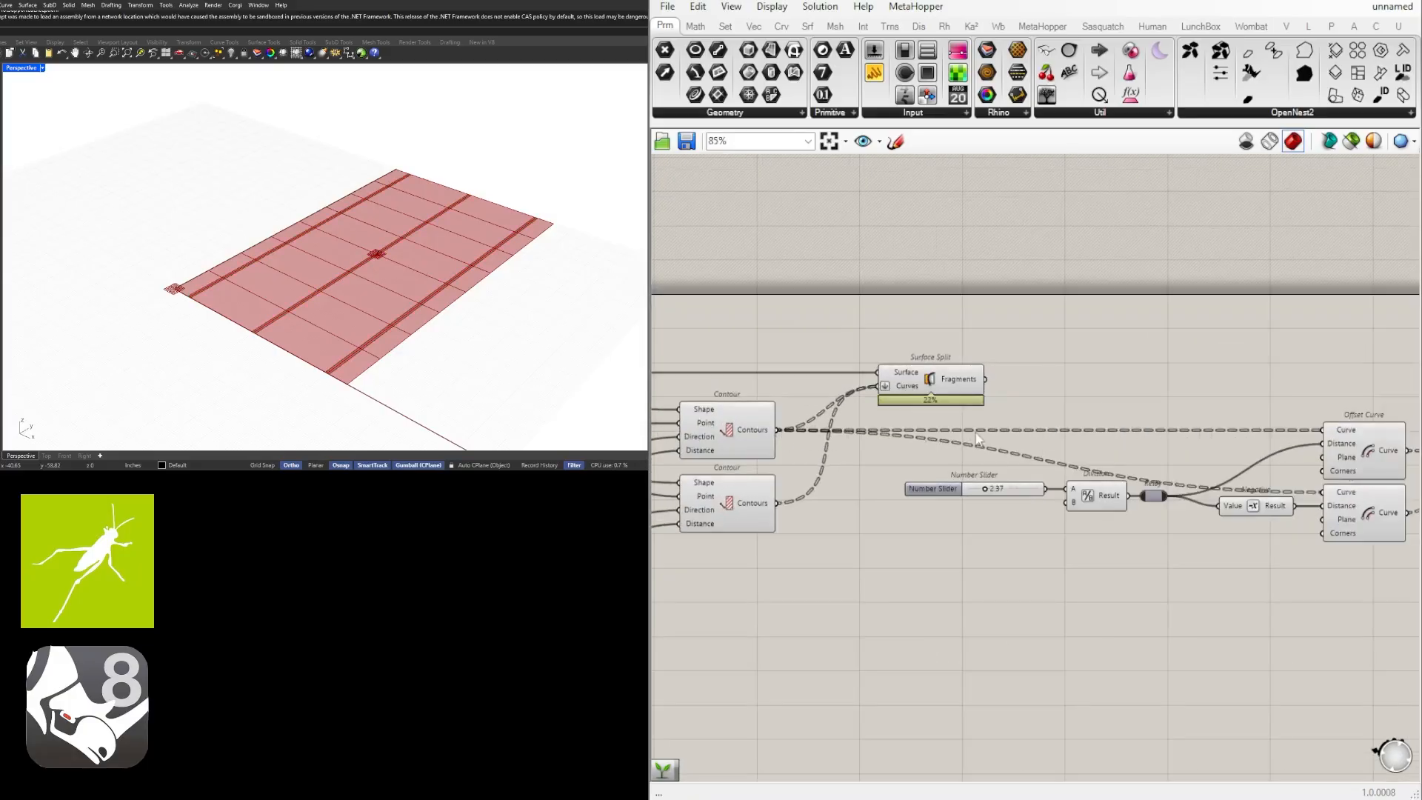
{"action": "double_click", "coordinate": [795, 431]}
{"action": "left_click_drag", "start_coordinate": [813, 437], "coordinate": [848, 436]}
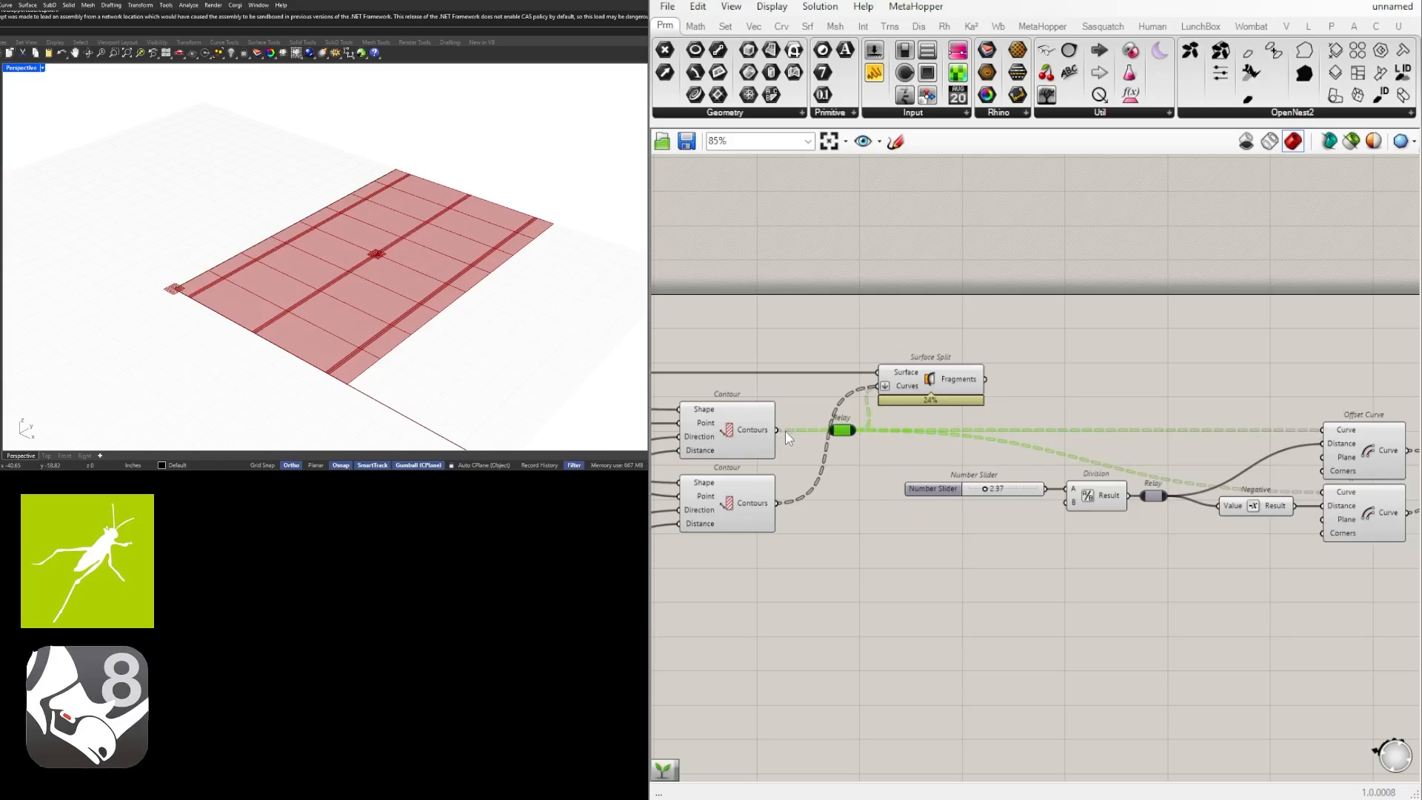
Remove the wire from the relay to Surface Split and connect the upper Contour's output directly to its Curves input.
{"action": "mouse_move", "coordinate": [785, 431]}
{"action": "left_mouse_down"}
{"action": "mouse_move", "coordinate": [812, 415]}
{"action": "mouse_move", "coordinate": [787, 437]}
{"action": "left_mouse_up"}
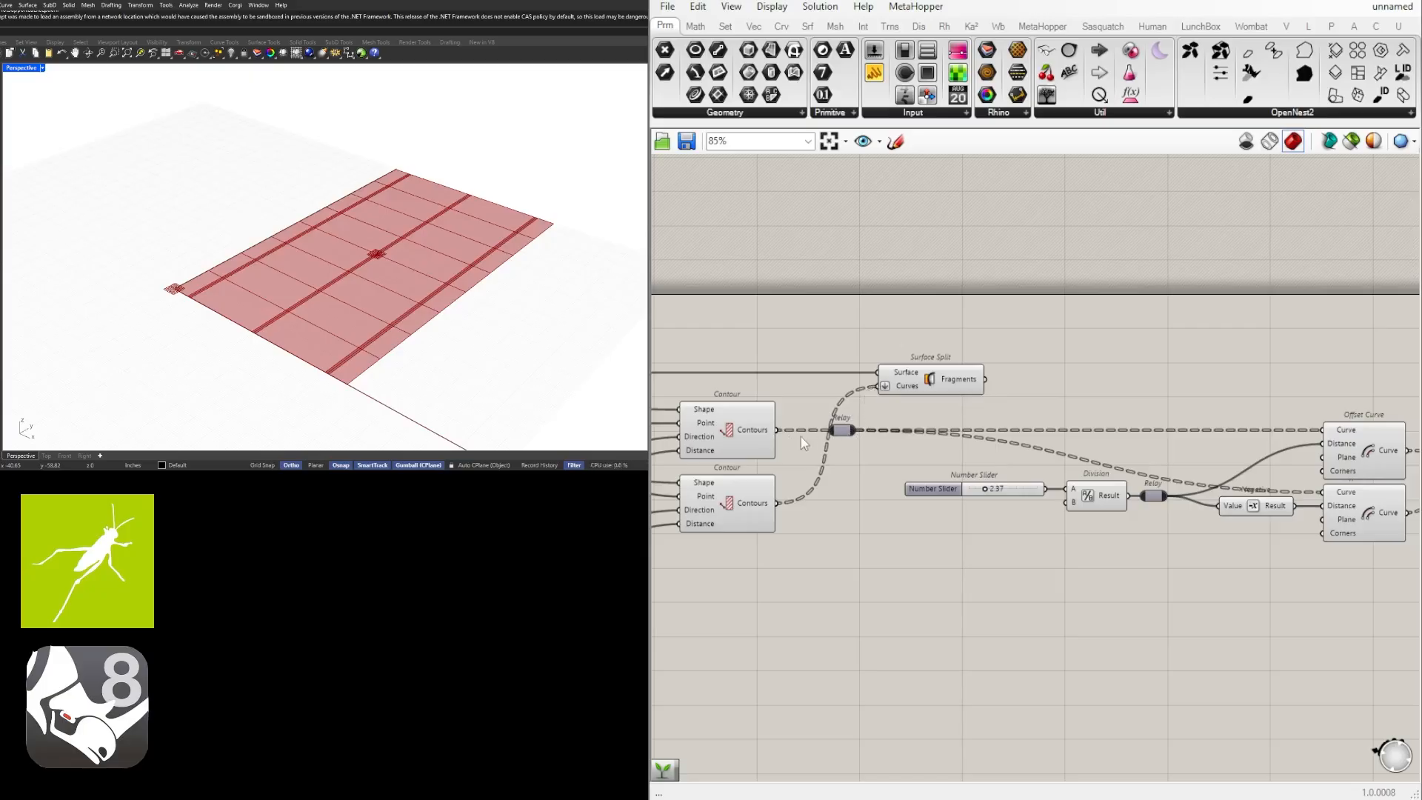
{"action": "left_click_drag", "start_coordinate": [778, 431], "coordinate": [907, 387], "text": "shift"}
{"action": "left_click", "coordinate": [917, 381]}
{"action": "left_click", "coordinate": [901, 431]}
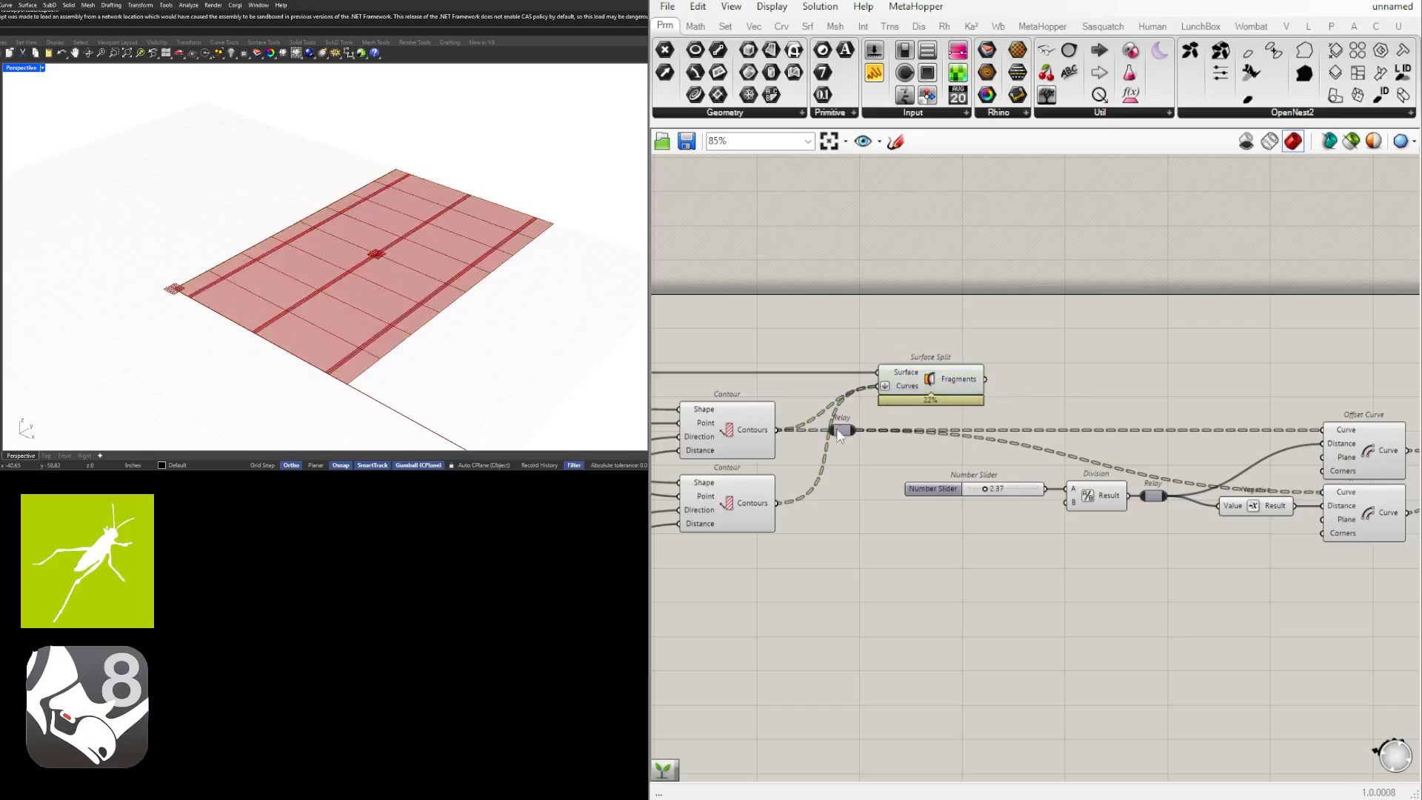
Move the contour relay along its wire to just before the upper Offset Curve.
{"action": "left_click_drag", "start_coordinate": [839, 430], "coordinate": [1211, 434]}
{"action": "left_click", "coordinate": [1211, 386]}
{"action": "right_click_drag", "start_coordinate": [1278, 427], "coordinate": [1103, 418]}
{"action": "scroll", "coordinate": [1102, 418], "scroll_direction": "down", "scroll_amount": 1}
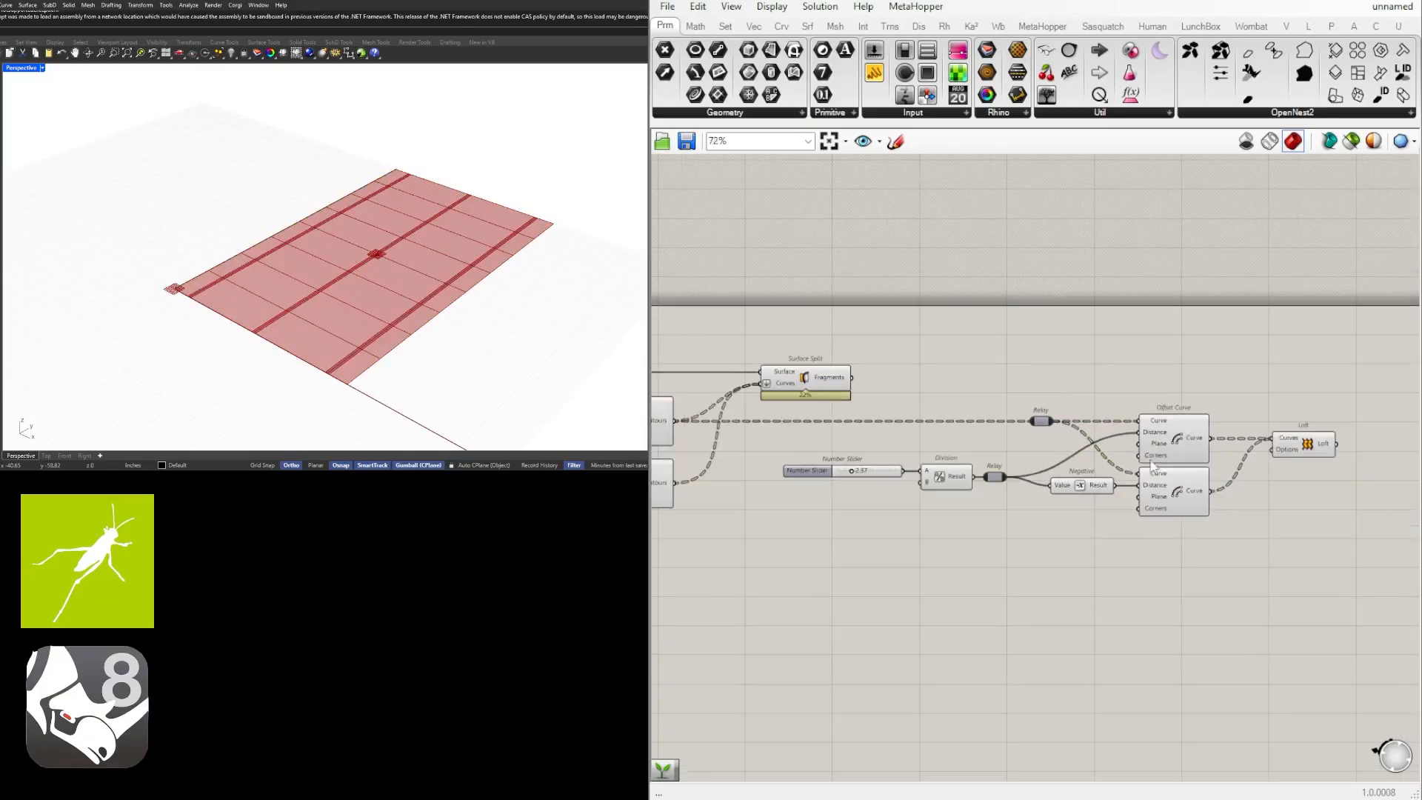
Move the distance slider slightly closer to the Division component.
{"action": "left_click_drag", "start_coordinate": [1298, 548], "coordinate": [874, 402]}
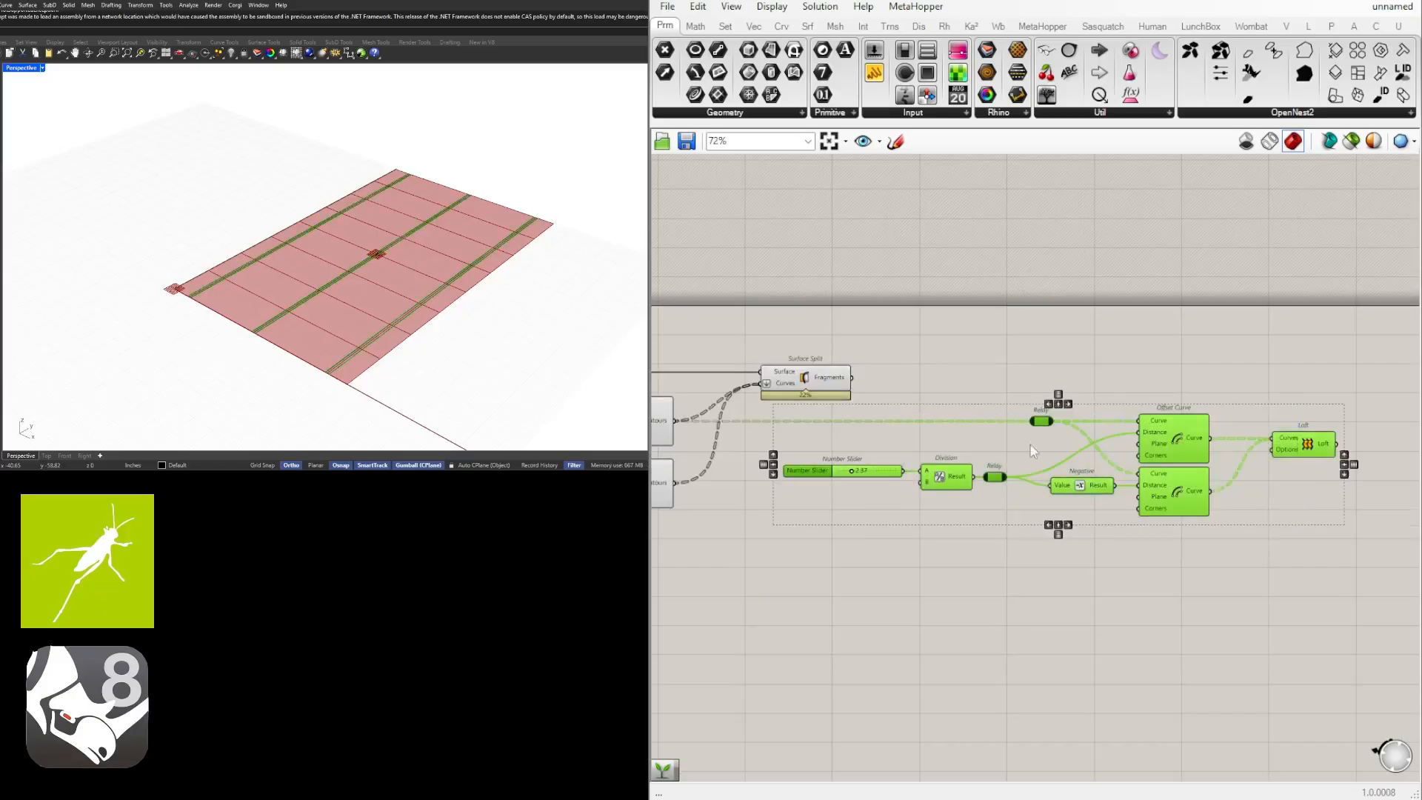
{"action": "left_click", "coordinate": [849, 498]}
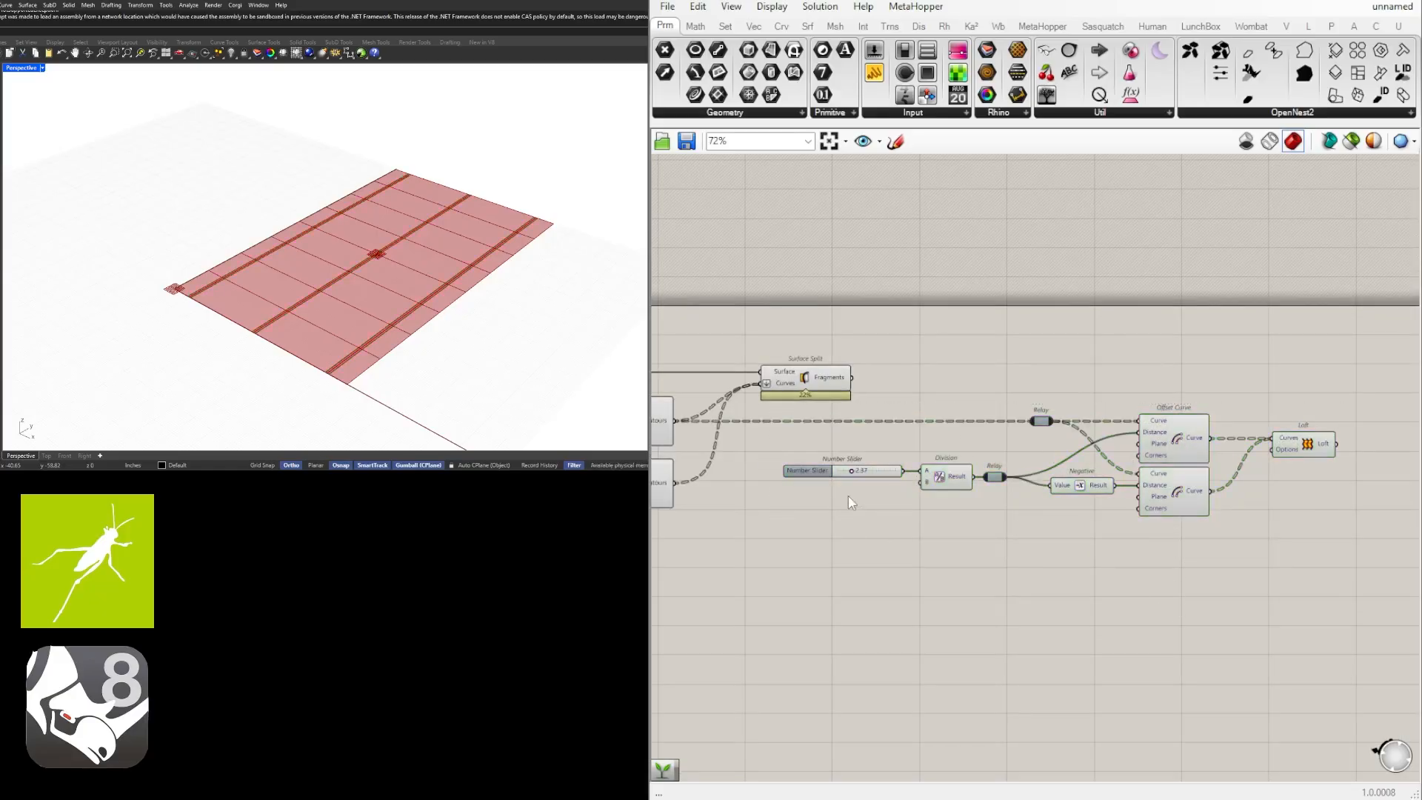
{"action": "left_click", "coordinate": [824, 472]}
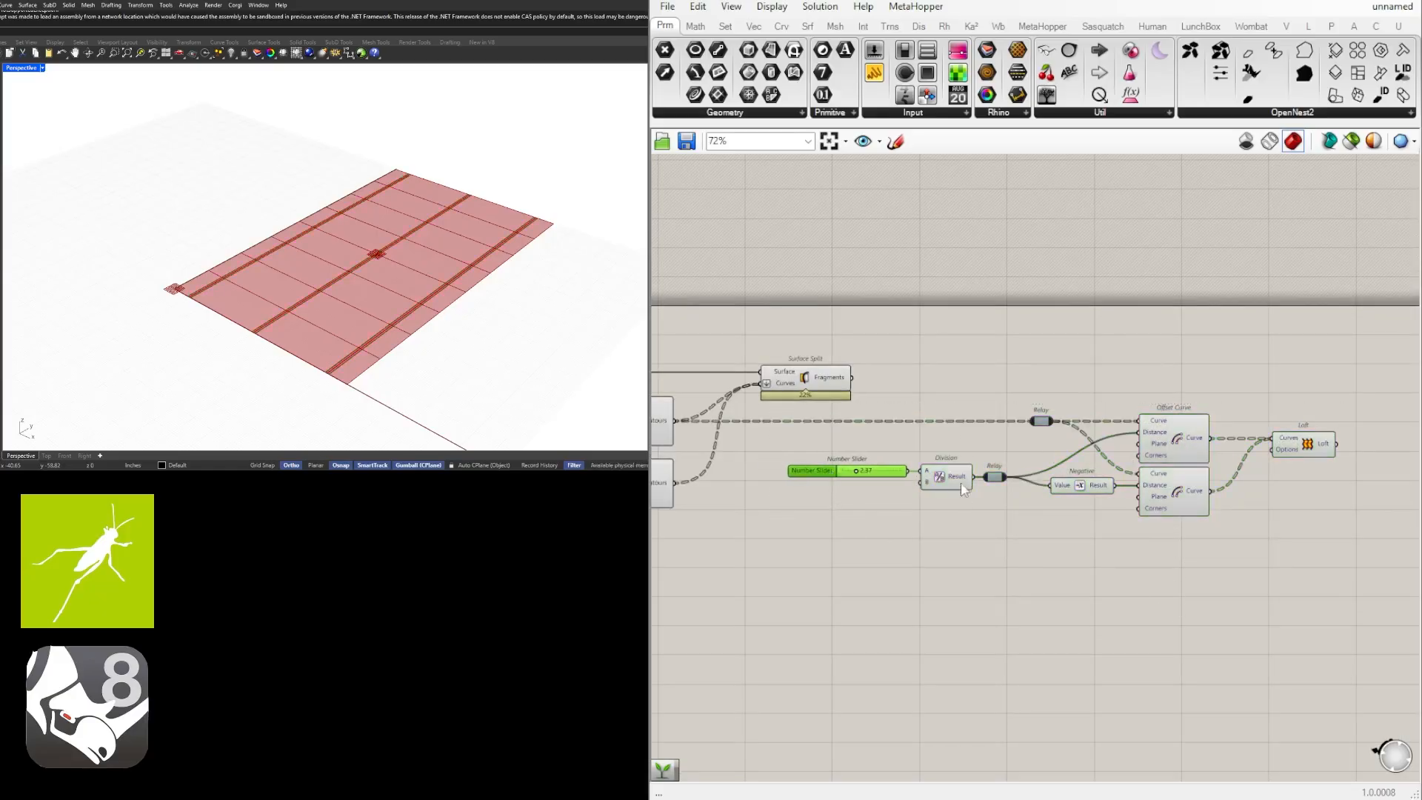
{"action": "right_click_drag", "start_coordinate": [1110, 532], "coordinate": [1055, 527]}
Duplicate the contour relay, both Offset Curve components and the Loft directly below the originals, keeping their input wires.
{"action": "left_click_drag", "start_coordinate": [1301, 557], "coordinate": [971, 374]}
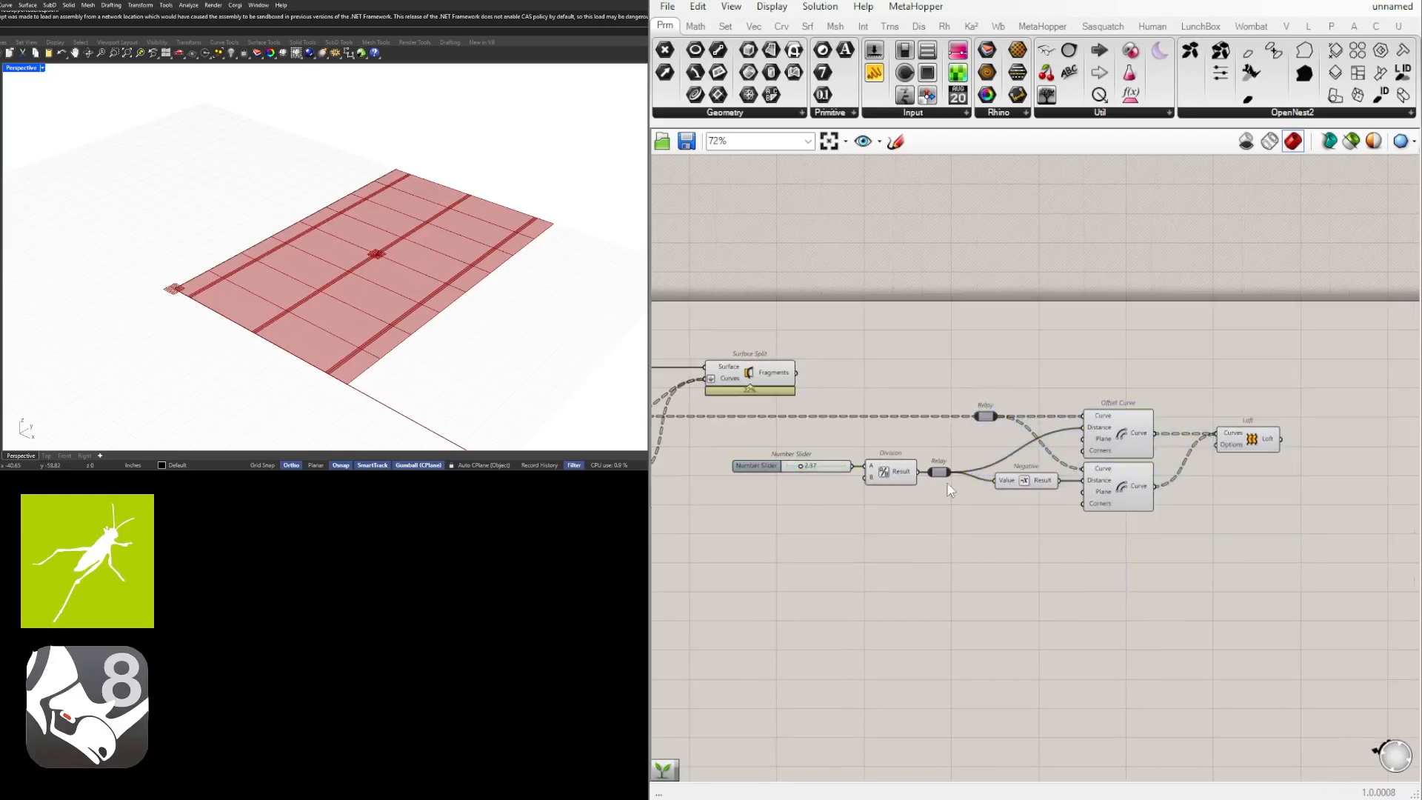
{"action": "left_click_drag", "start_coordinate": [1263, 524], "coordinate": [1109, 550]}
{"action": "left_click", "coordinate": [985, 416], "text": "shift"}
{"action": "left_click", "coordinate": [1274, 613]}
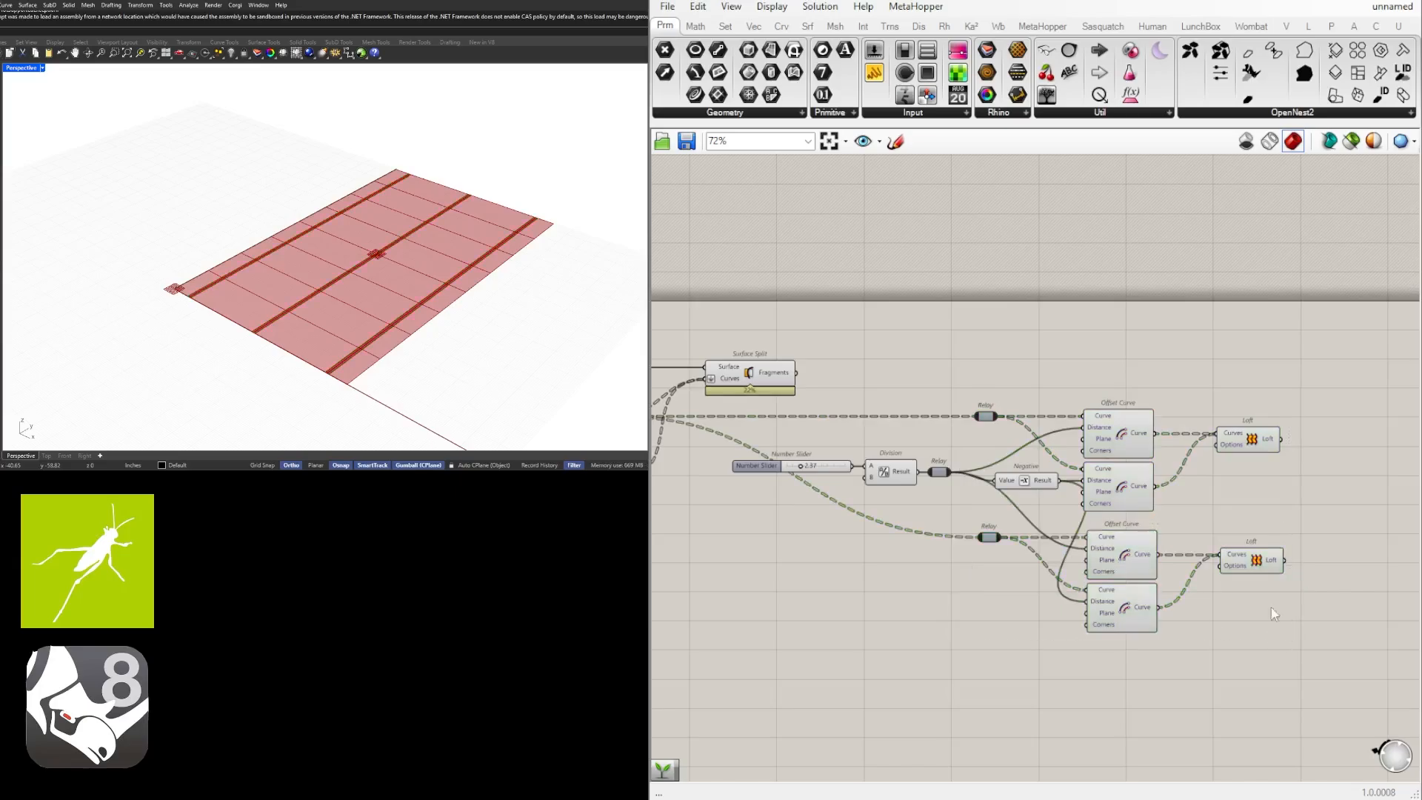
Compare the previews of the original and duplicated Loft and Offset Curve components.
{"action": "right_click_drag", "start_coordinate": [919, 581], "coordinate": [920, 546]}
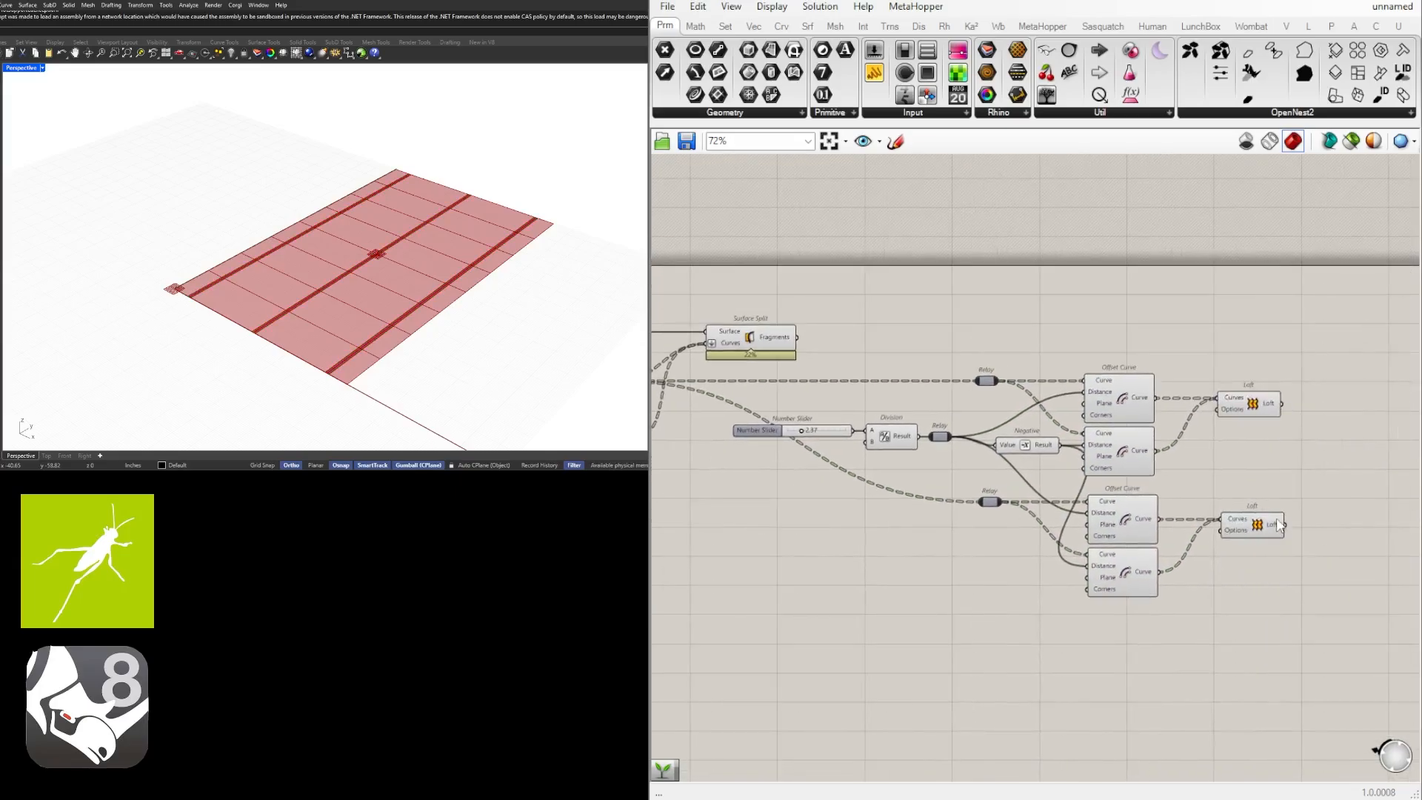
{"action": "left_click", "coordinate": [1278, 524]}
{"action": "left_click", "coordinate": [1253, 409]}
{"action": "left_click", "coordinate": [1245, 523]}
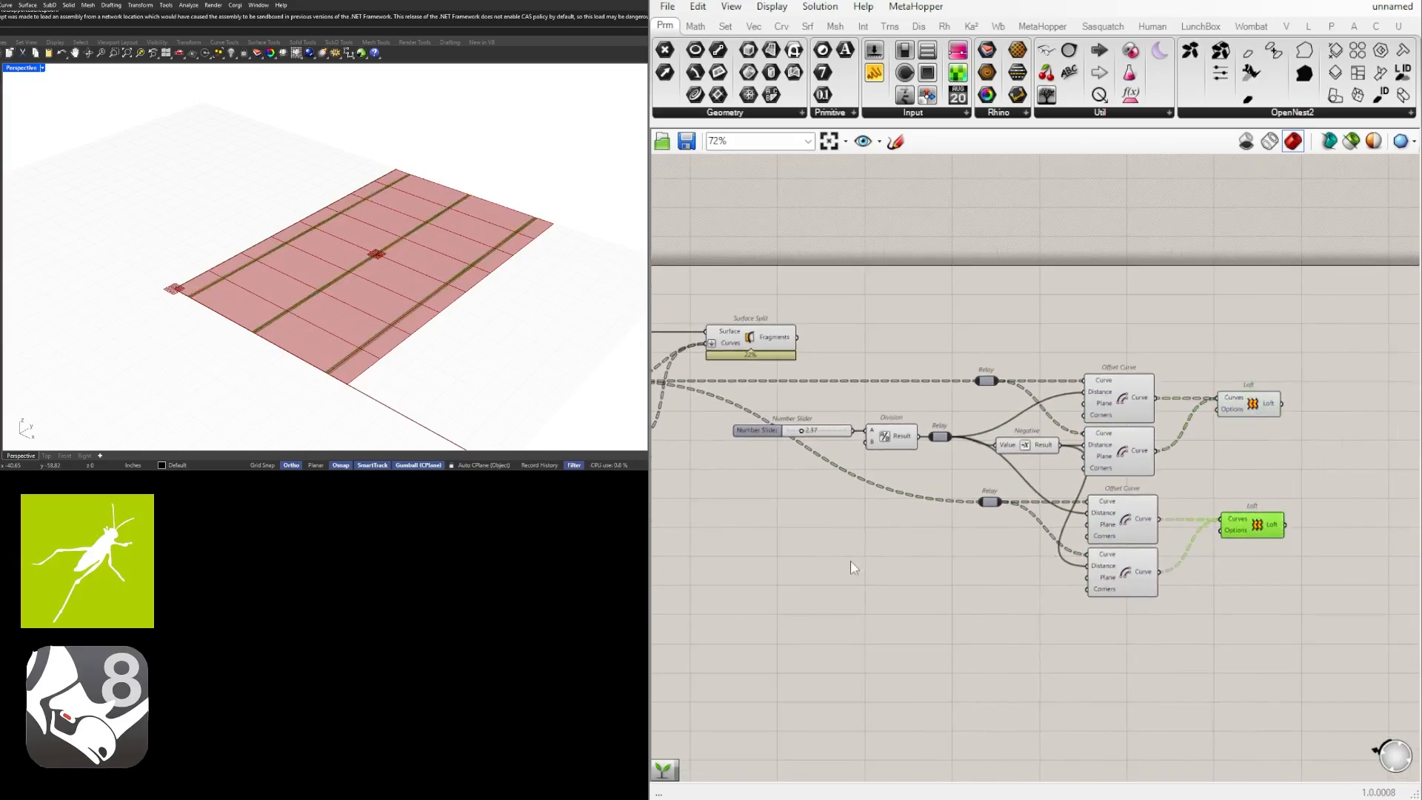
{"action": "right_click_drag", "start_coordinate": [850, 560], "coordinate": [978, 561]}
{"action": "left_click", "coordinate": [1251, 510]}
{"action": "left_click", "coordinate": [1257, 576]}
{"action": "left_click", "coordinate": [1250, 400]}
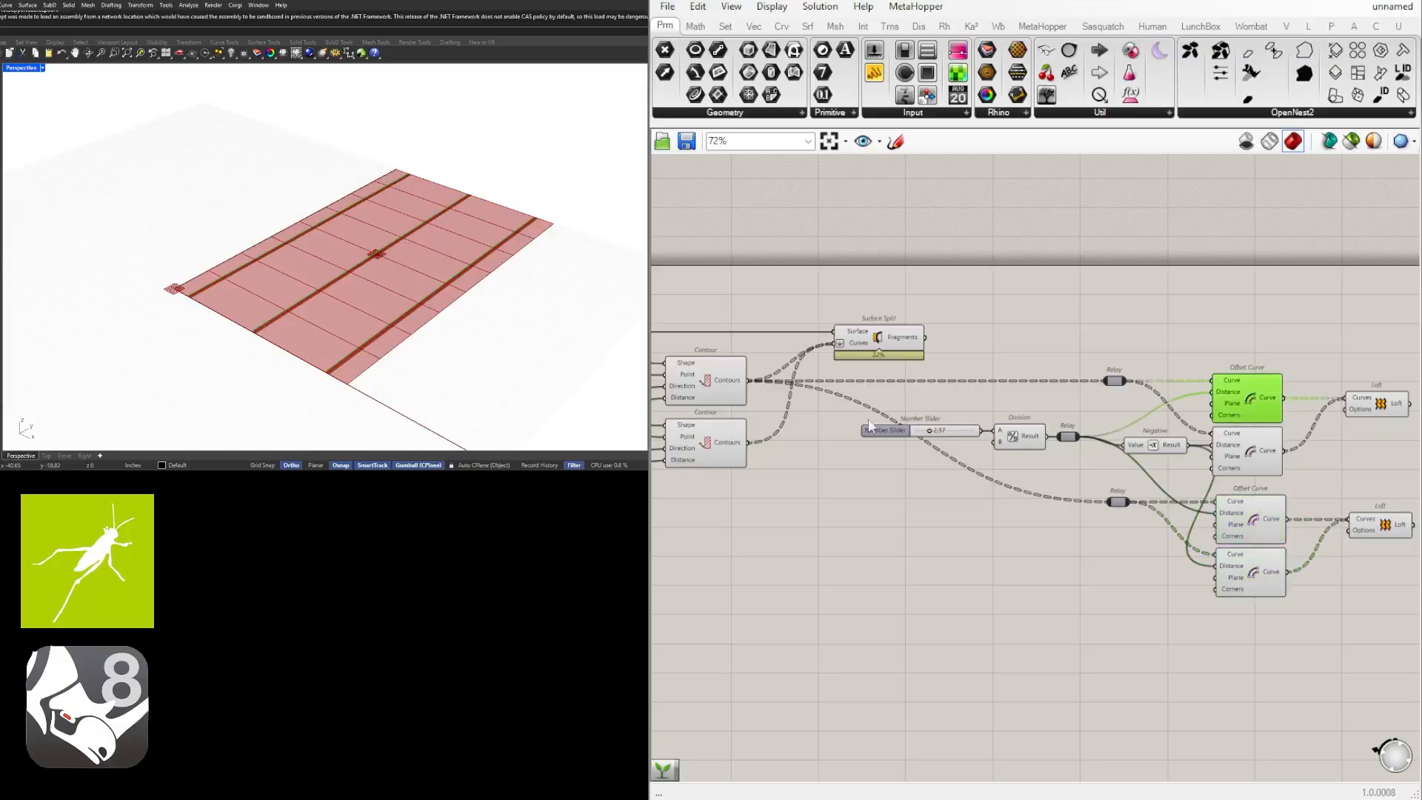
Replace the duplicated relay's input with the lower Contour's output.
{"action": "left_click", "coordinate": [709, 394]}
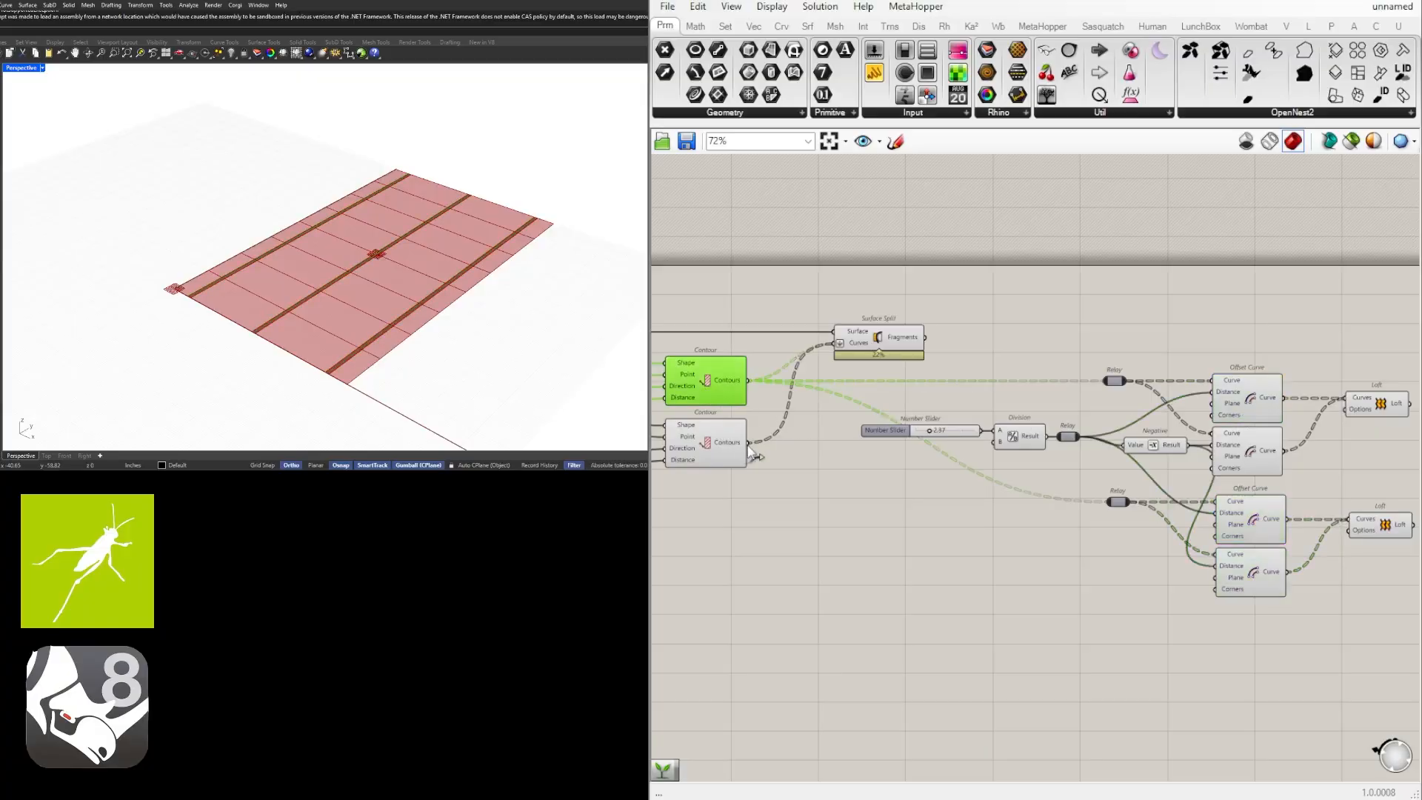
{"action": "left_click_drag", "start_coordinate": [749, 443], "coordinate": [1108, 504]}
{"action": "left_click", "coordinate": [1092, 600]}
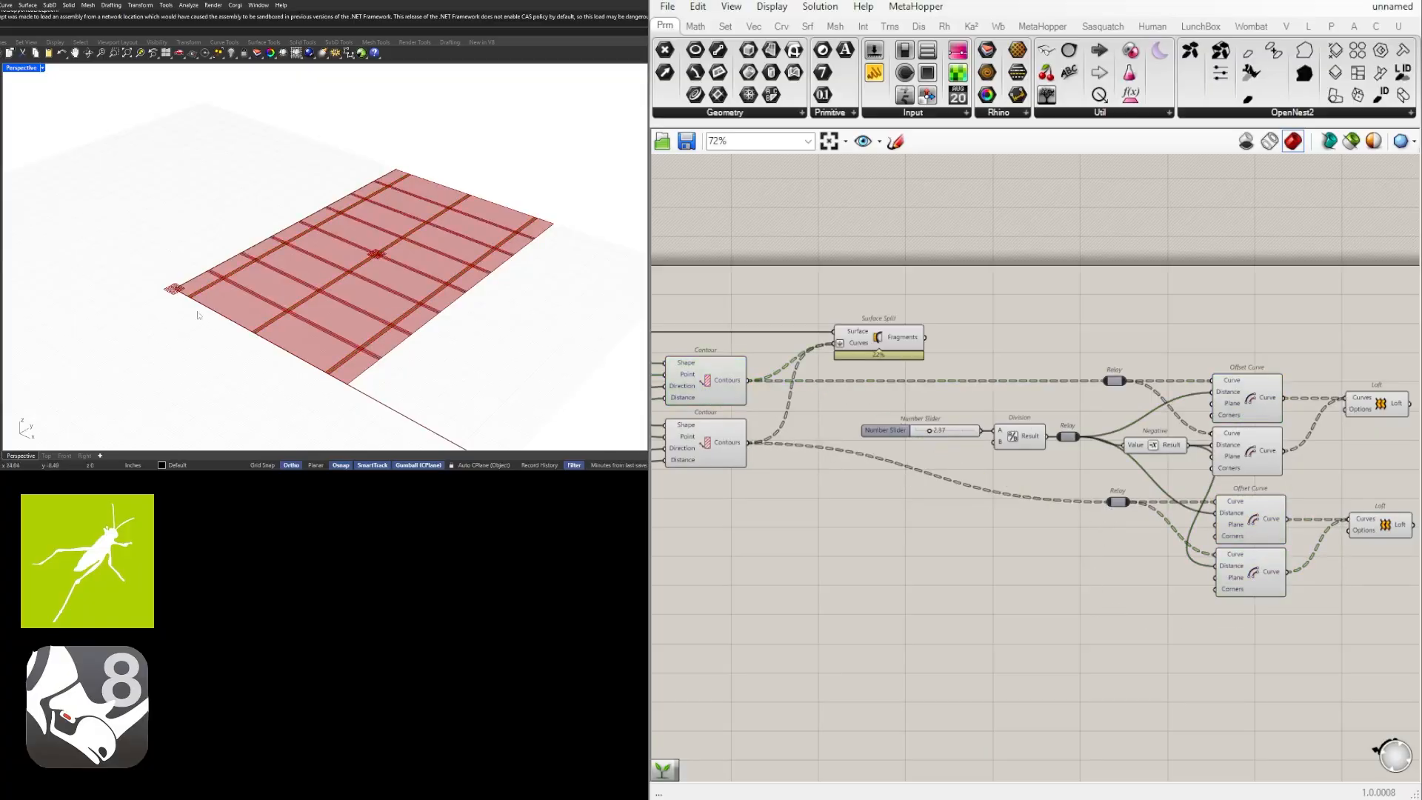
Inspect the lofted grid strips up close and check which strips each Loft component produces.
{"action": "scroll", "coordinate": [219, 267], "scroll_direction": "up", "scroll_amount": 7}
{"action": "scroll", "coordinate": [1125, 500], "scroll_direction": "down", "scroll_amount": 3}
{"action": "right_click_drag", "start_coordinate": [1271, 521], "coordinate": [1079, 530]}
{"action": "scroll", "coordinate": [1078, 528], "scroll_direction": "up", "scroll_amount": 3}
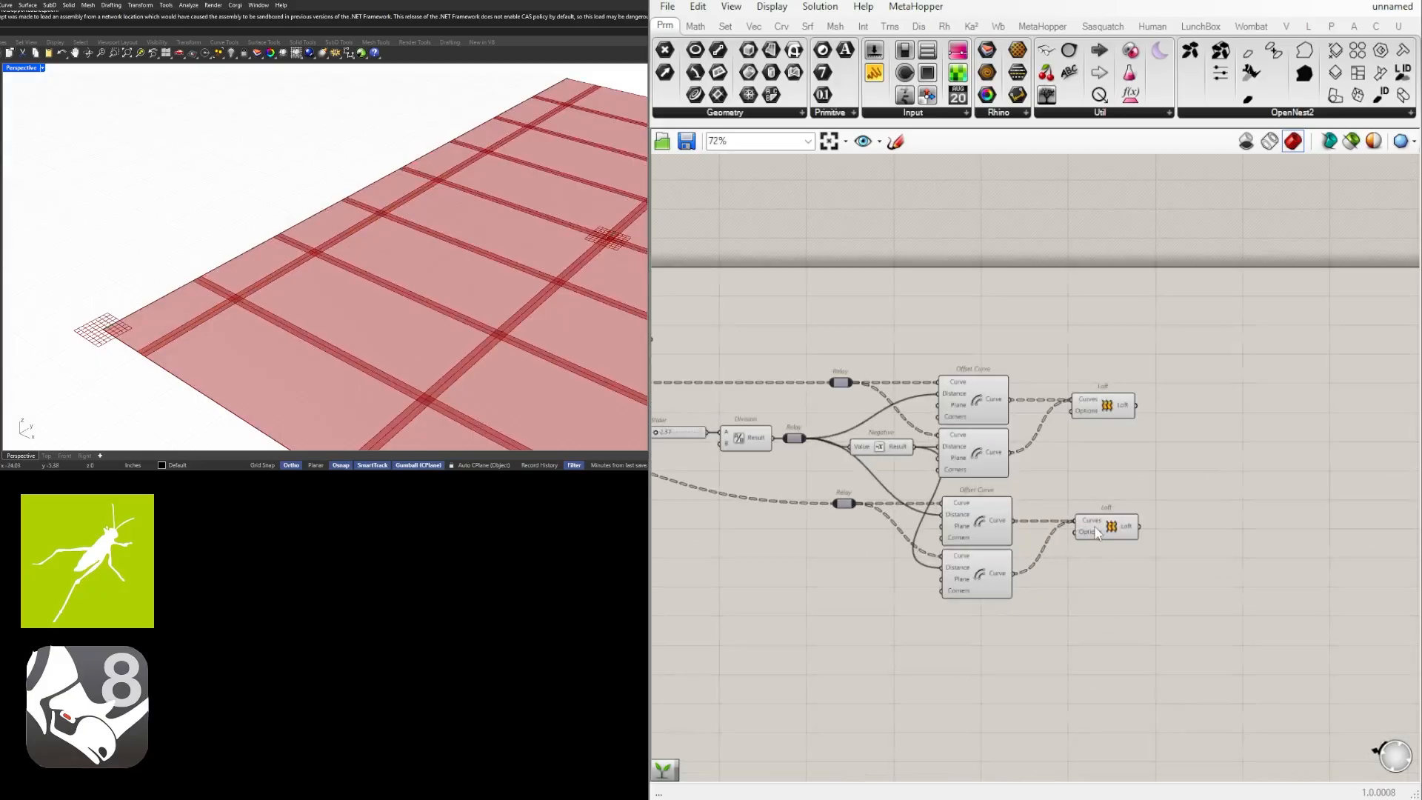
{"action": "left_click", "coordinate": [1099, 532]}
{"action": "left_click", "coordinate": [1102, 412]}
{"action": "left_click", "coordinate": [1216, 354]}
{"action": "scroll", "coordinate": [1269, 379], "scroll_direction": "down", "scroll_amount": 2}
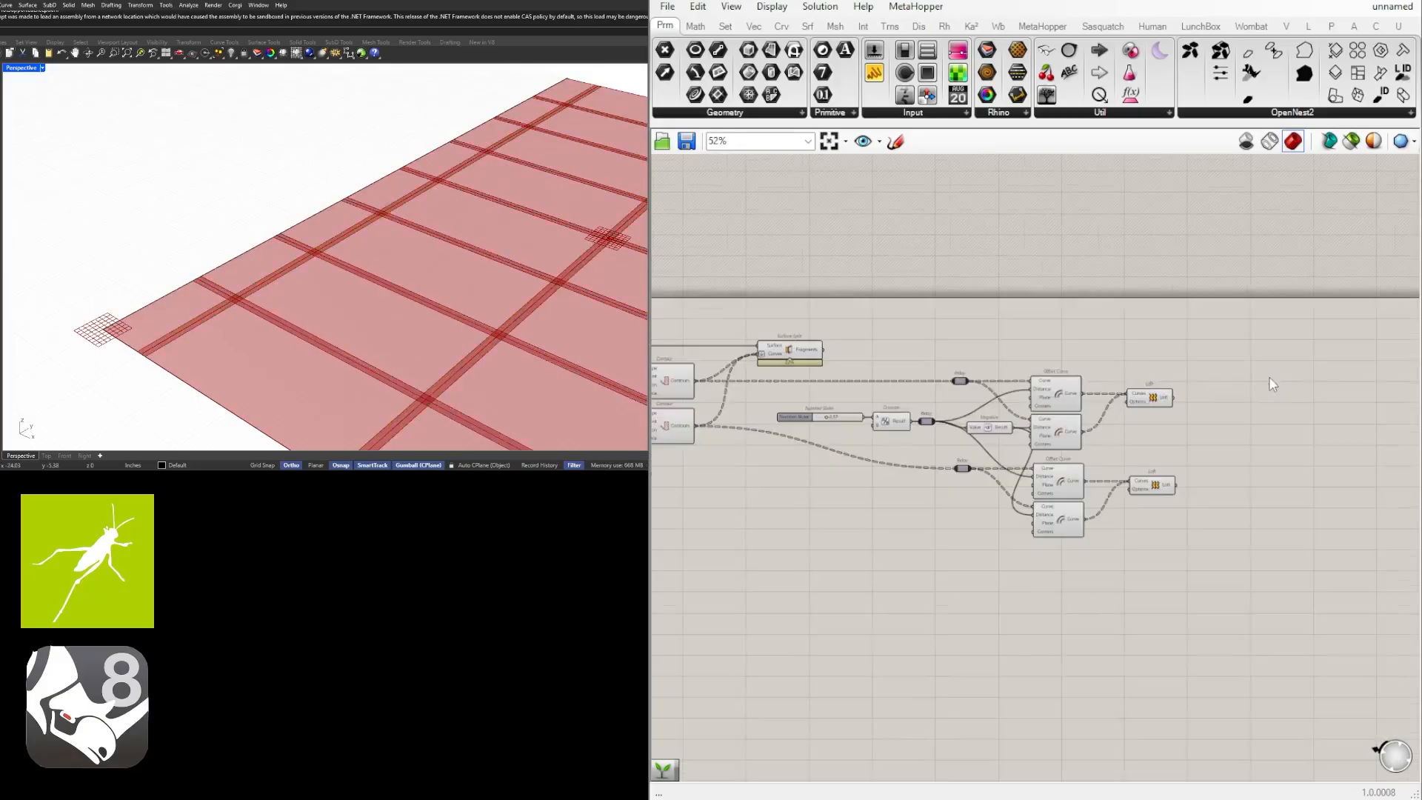
{"action": "scroll", "coordinate": [1257, 459], "scroll_direction": "down", "scroll_amount": 2}
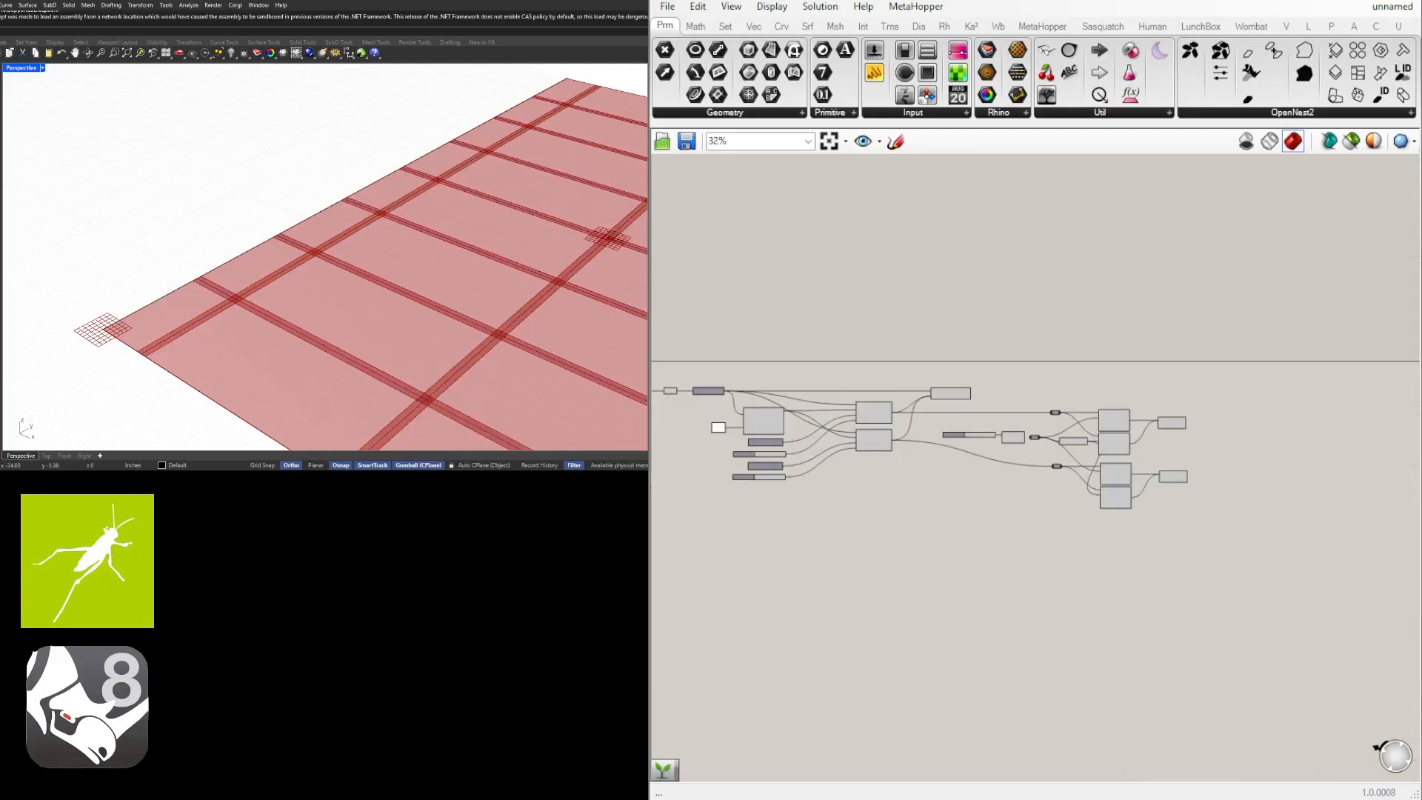
{"action": "scroll", "coordinate": [1273, 471], "scroll_direction": "up", "scroll_amount": 4}
{"action": "left_click", "coordinate": [1007, 485]}
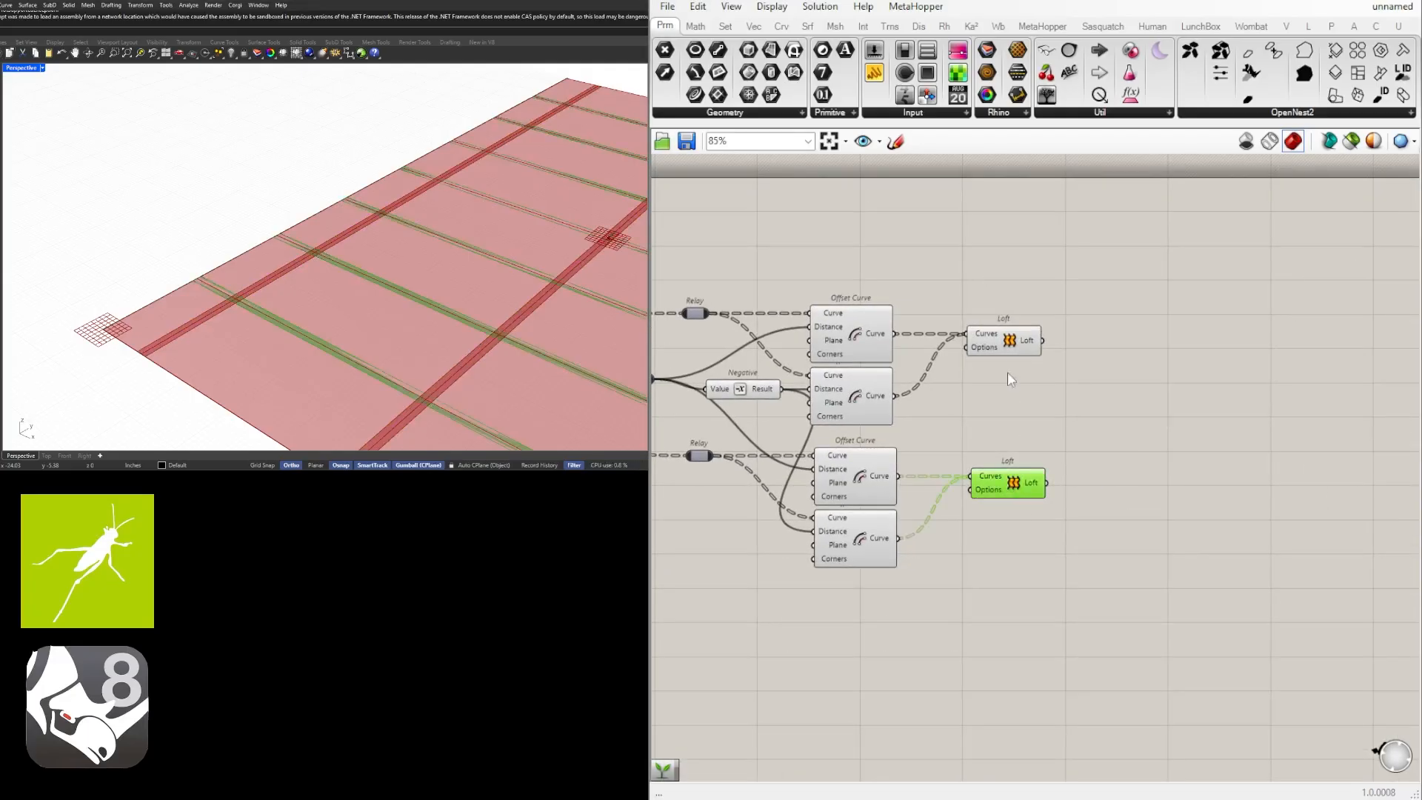
{"action": "left_click", "coordinate": [1008, 342], "text": "shift"}
Add a Region Union component beside the two Loft components.
{"action": "scroll", "coordinate": [1074, 363], "scroll_direction": "down", "scroll_amount": 1}
{"action": "right_click_drag", "start_coordinate": [1131, 444], "coordinate": [1009, 439]}
{"action": "double_click", "coordinate": [1041, 443]}
{"action": "left_click", "coordinate": [1037, 506]}
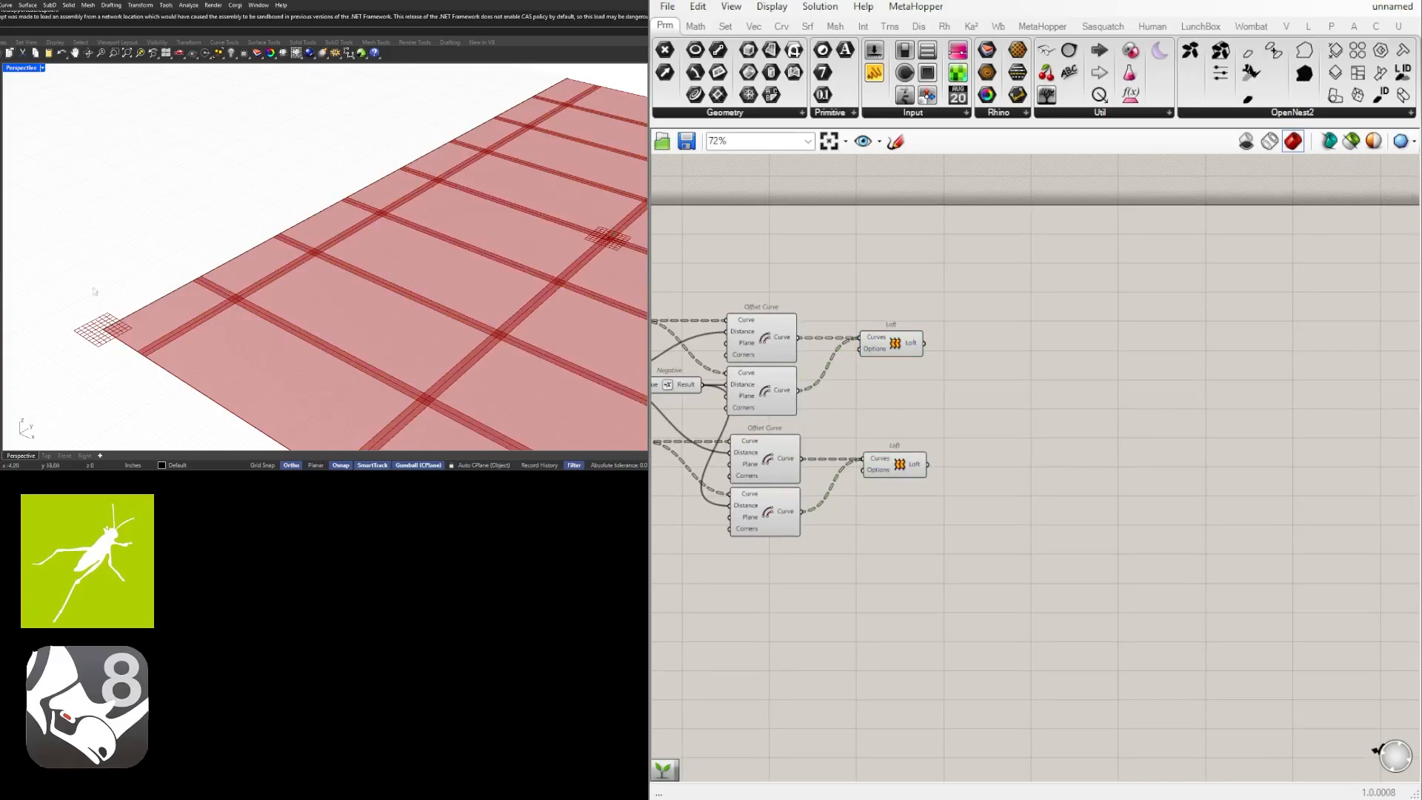
{"action": "double_click", "coordinate": [1033, 412]}
{"action": "type", "text": "reg"}
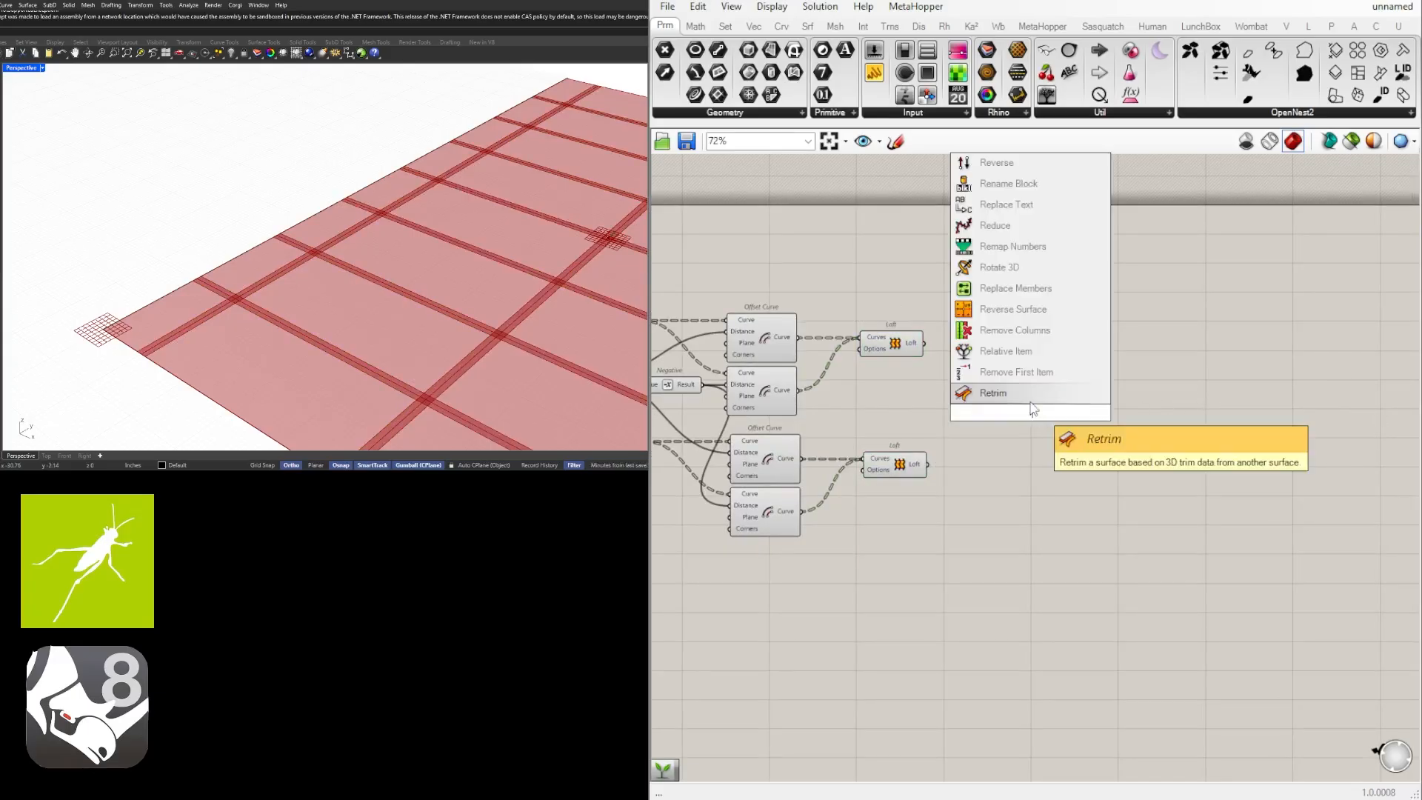
{"action": "key", "text": "Up"}
{"action": "key", "text": "Up"}
{"action": "key", "text": "Up"}
{"action": "key", "text": "Up"}
{"action": "key", "text": "Up"}
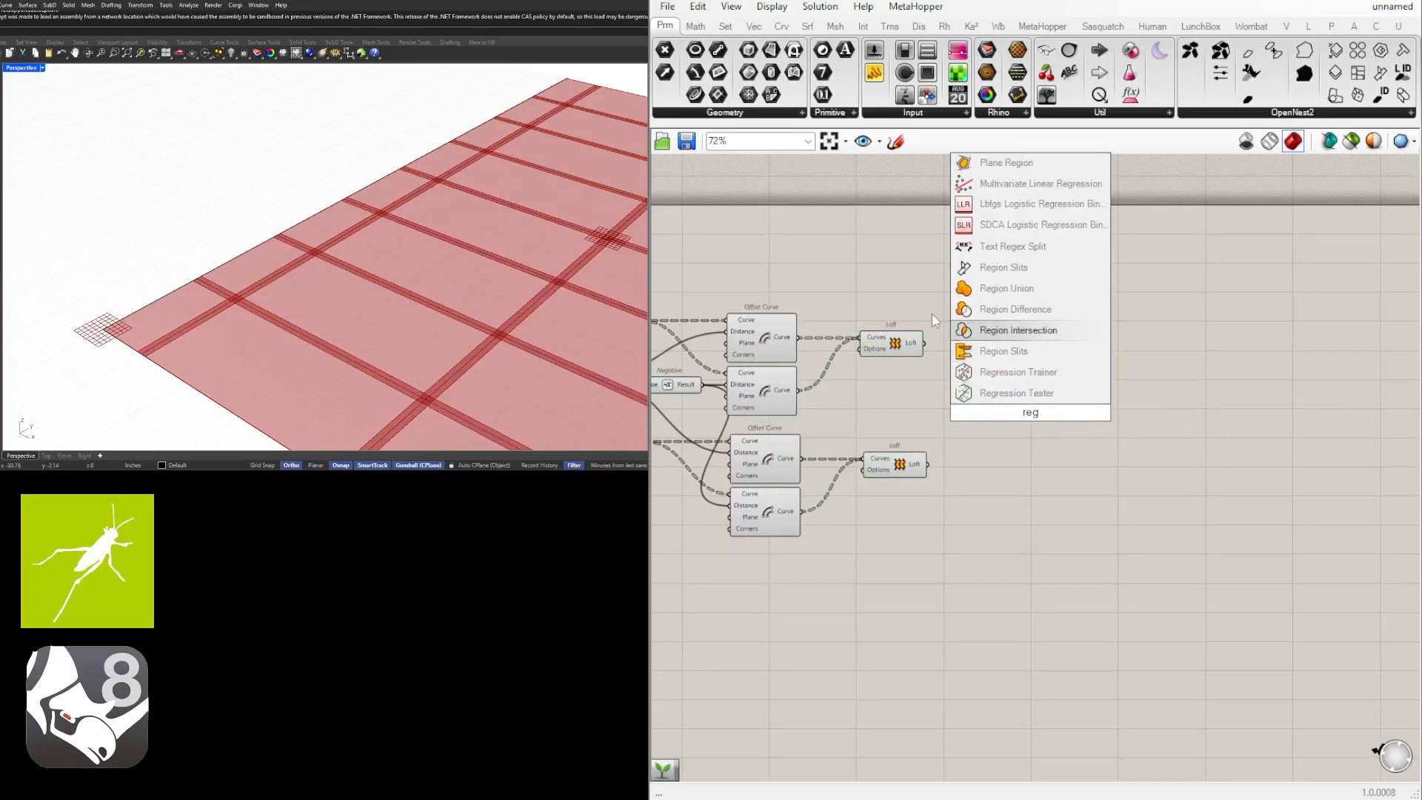
{"action": "key", "text": "Return"}
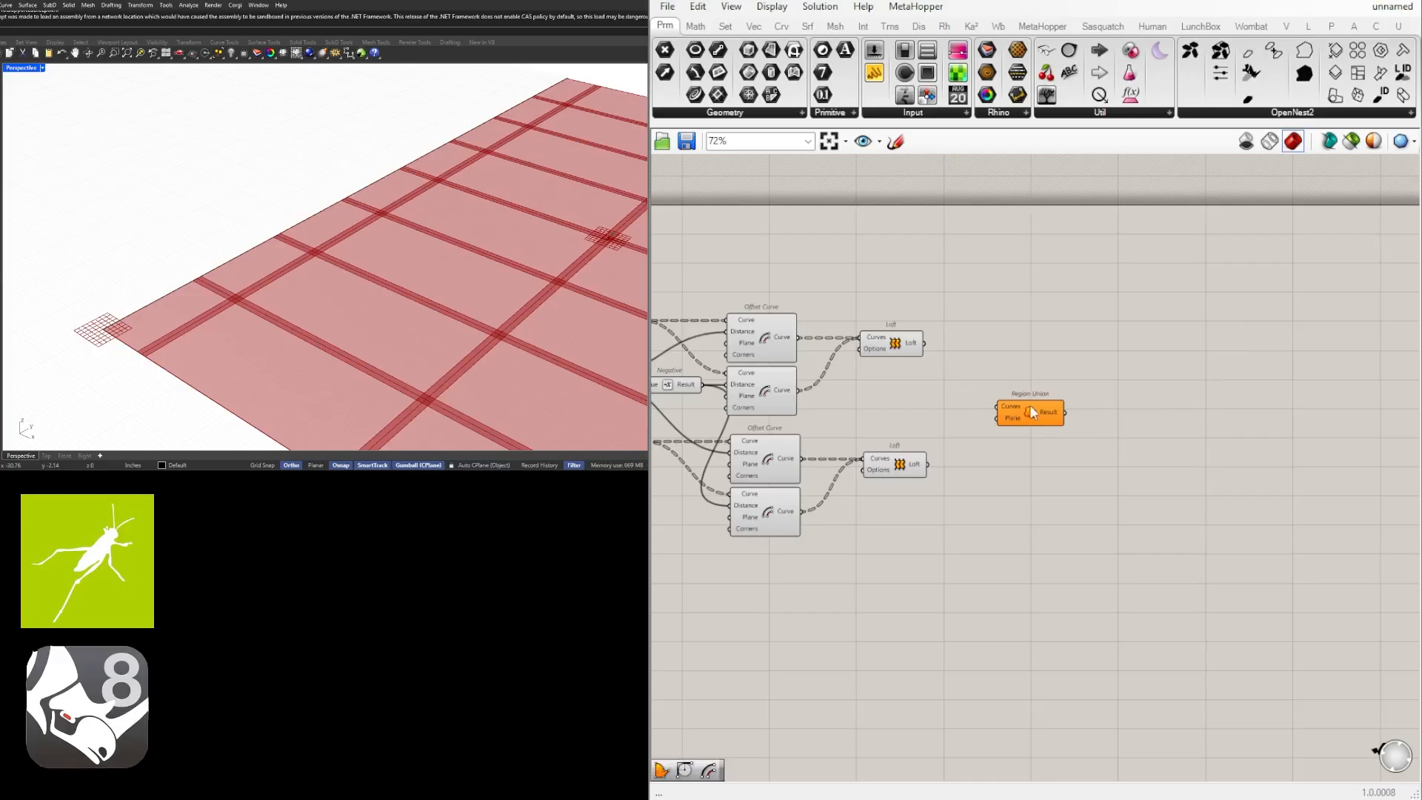
Connect both Loft outputs to the Curves input of Region Union.
{"action": "left_click", "coordinate": [880, 349]}
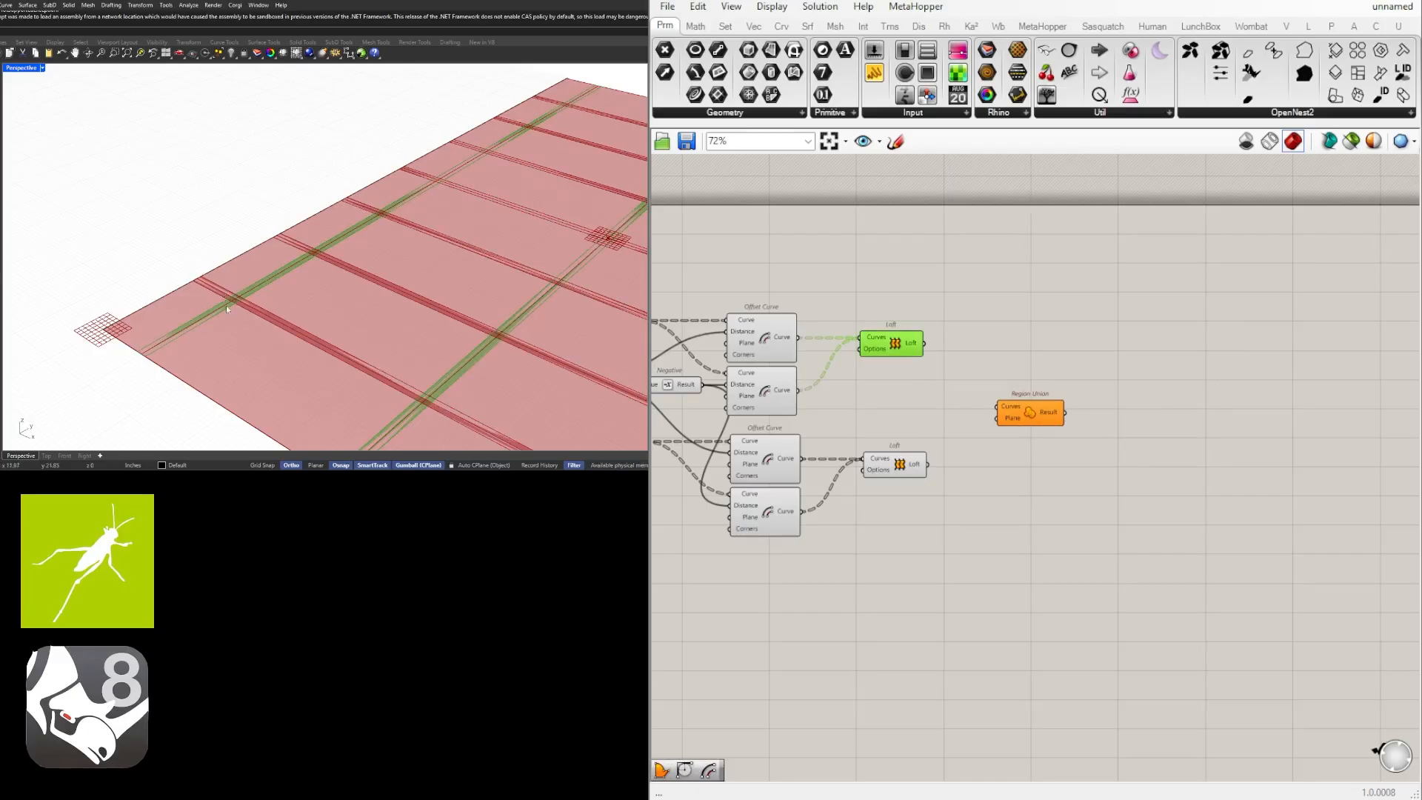
{"action": "left_click", "coordinate": [960, 338]}
{"action": "left_click_drag", "start_coordinate": [925, 343], "coordinate": [996, 407]}
{"action": "left_click_drag", "start_coordinate": [928, 465], "coordinate": [1044, 408]}
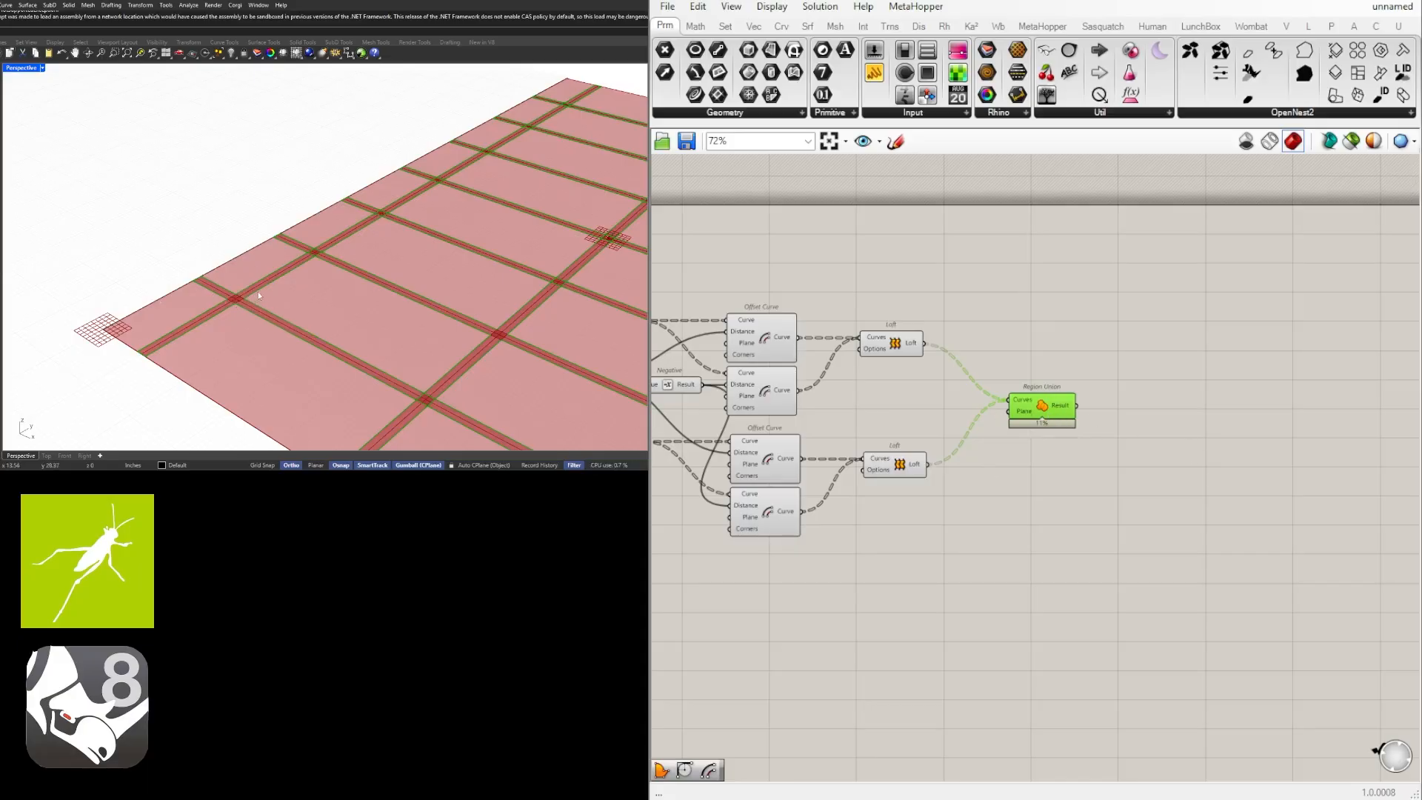
{"action": "double_click", "coordinate": [1109, 429]}
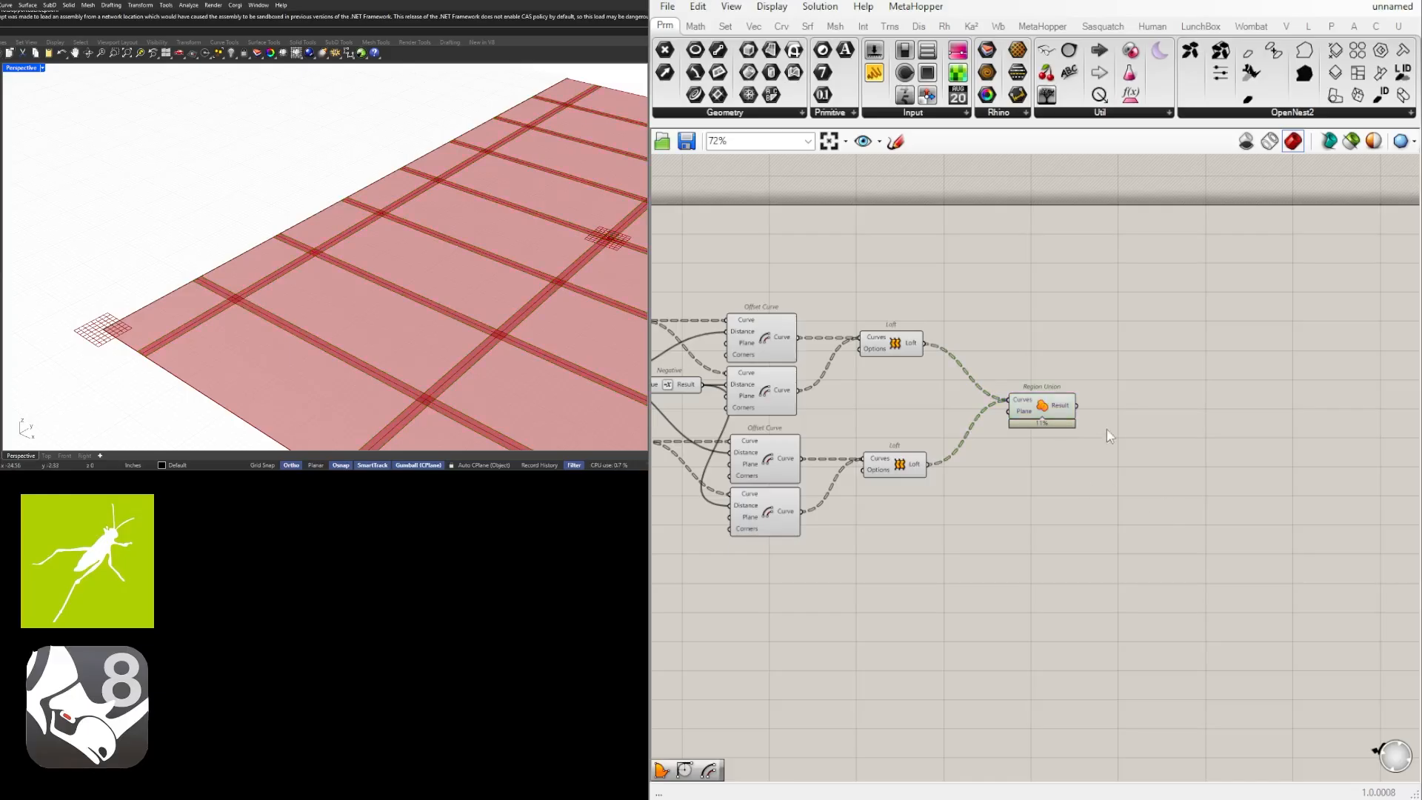
Hide the preview of the relays, Negative, Offset Curve and Loft components that feed Region Union.
{"action": "right_click_drag", "start_coordinate": [924, 492], "coordinate": [1020, 492]}
{"action": "scroll", "coordinate": [1037, 519], "scroll_direction": "down", "scroll_amount": 1}
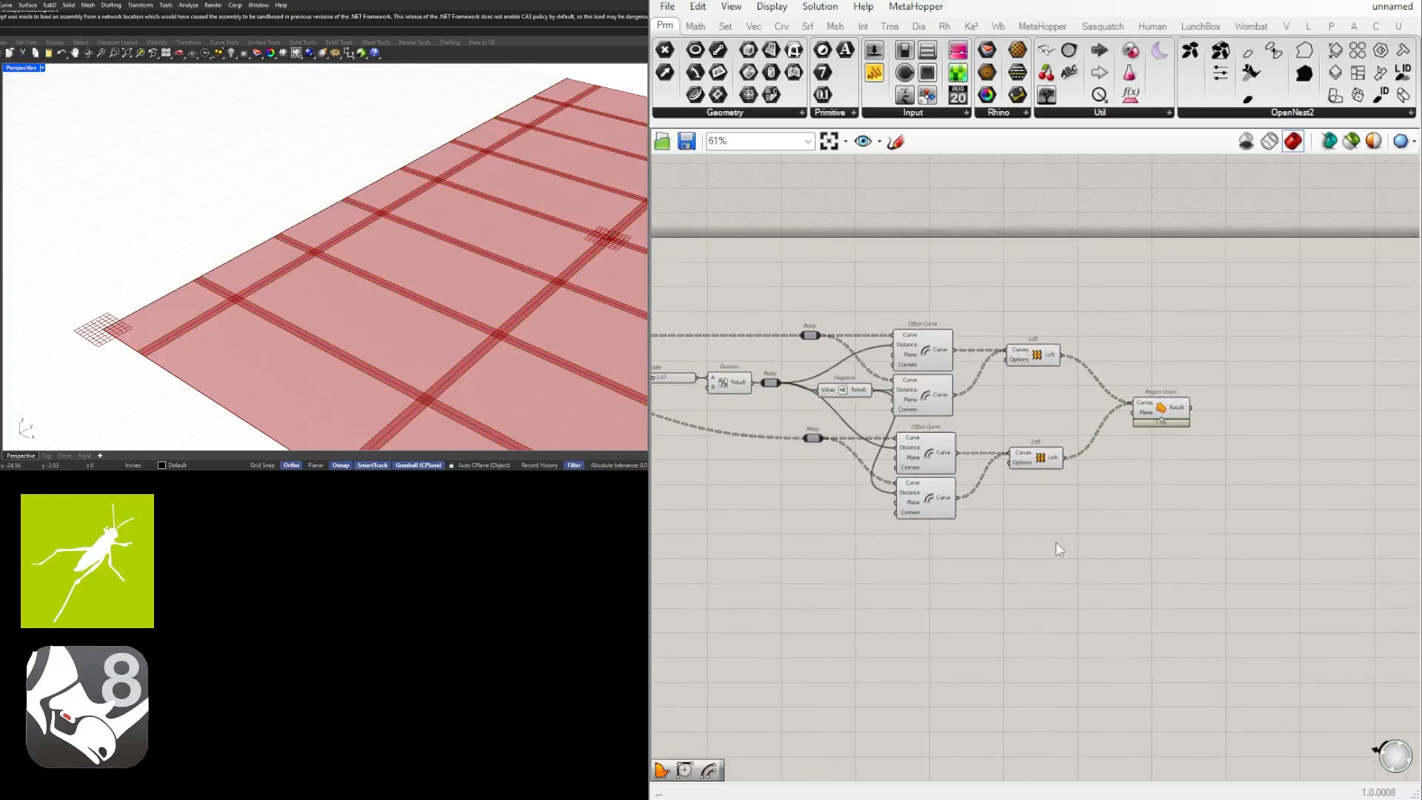
{"action": "left_click_drag", "start_coordinate": [1058, 542], "coordinate": [756, 307]}
{"action": "middle_click", "coordinate": [879, 277]}
{"action": "left_click", "coordinate": [930, 227]}
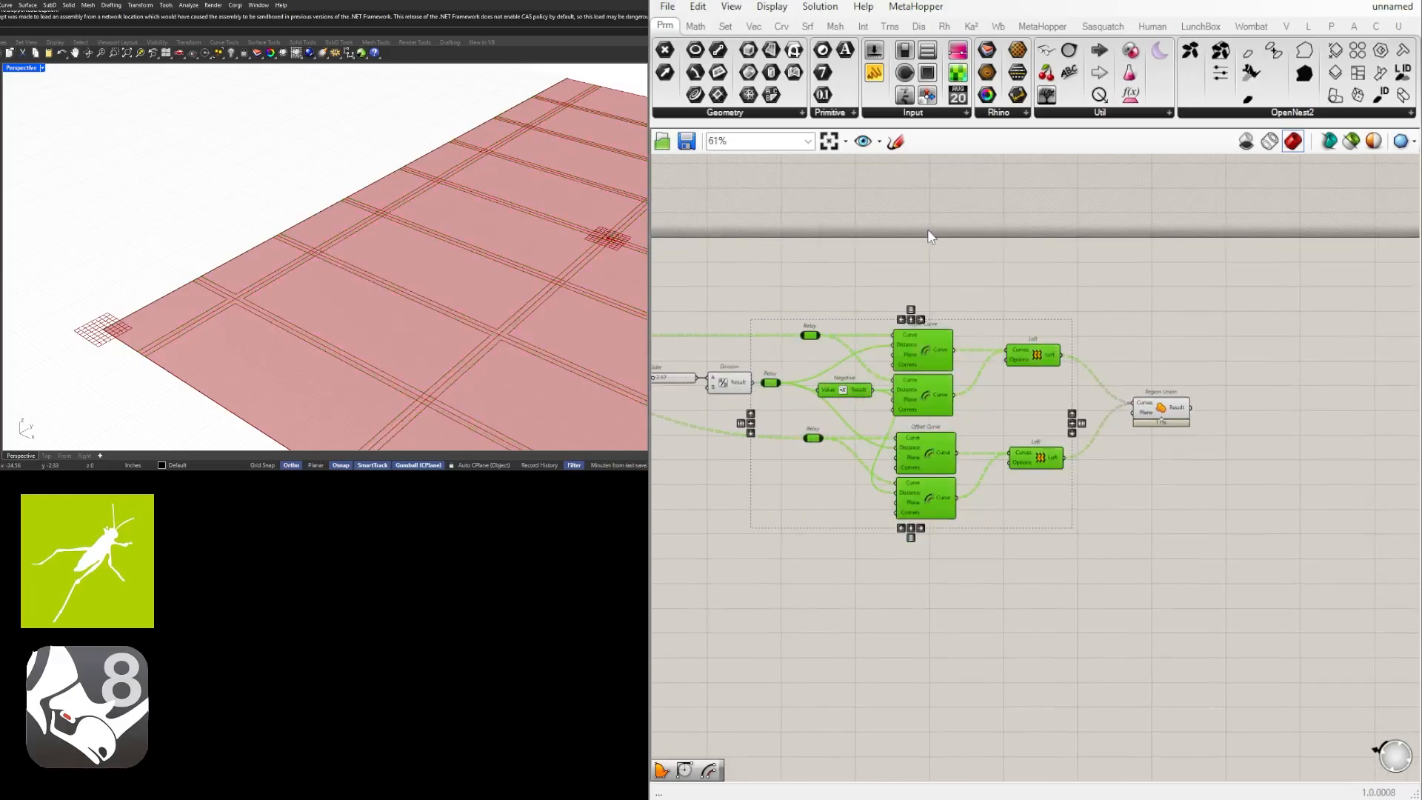
Add a Boundary Surfaces component after Region Union and connect the Result output to its Edges input.
{"action": "scroll", "coordinate": [1020, 402], "scroll_direction": "up", "scroll_amount": 4}
{"action": "double_click", "coordinate": [1074, 400]}
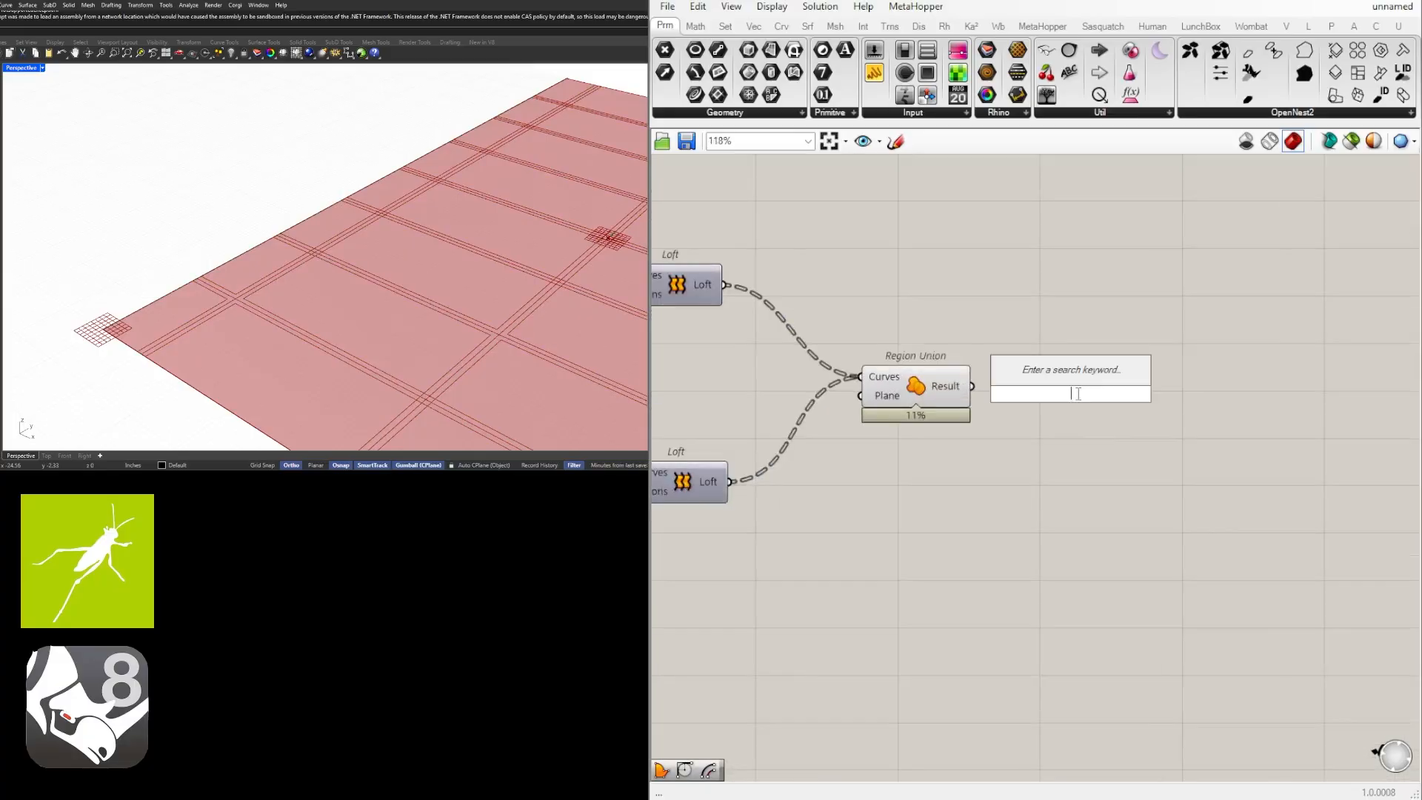
{"action": "type", "text": "bound"}
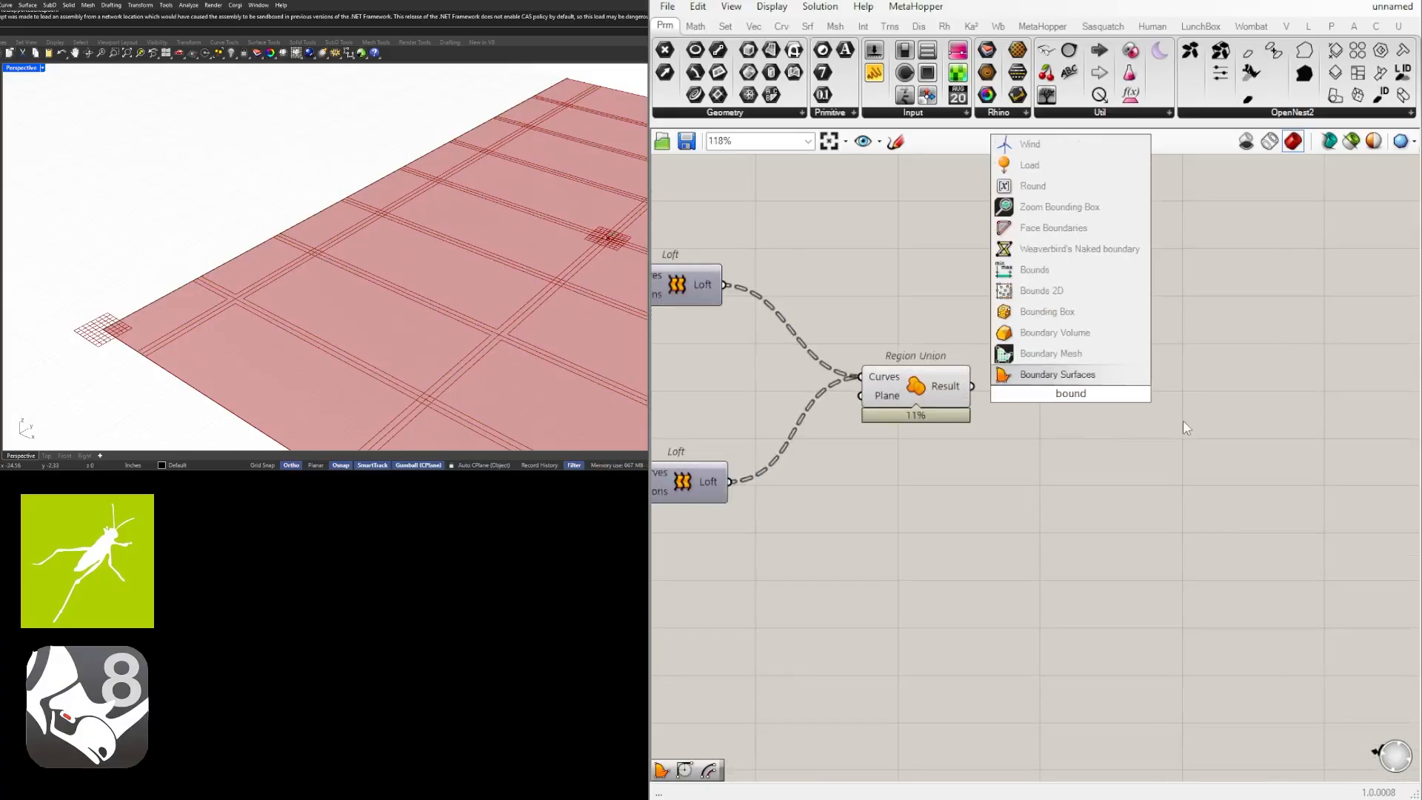
{"action": "left_click", "coordinate": [1059, 374]}
{"action": "left_click_drag", "start_coordinate": [973, 386], "coordinate": [1055, 385]}
{"action": "left_click", "coordinate": [1060, 344]}
Set the strip-width Number Slider feeding the Division component to 1.66.
{"action": "scroll", "coordinate": [560, 254], "scroll_direction": "down", "scroll_amount": 7}
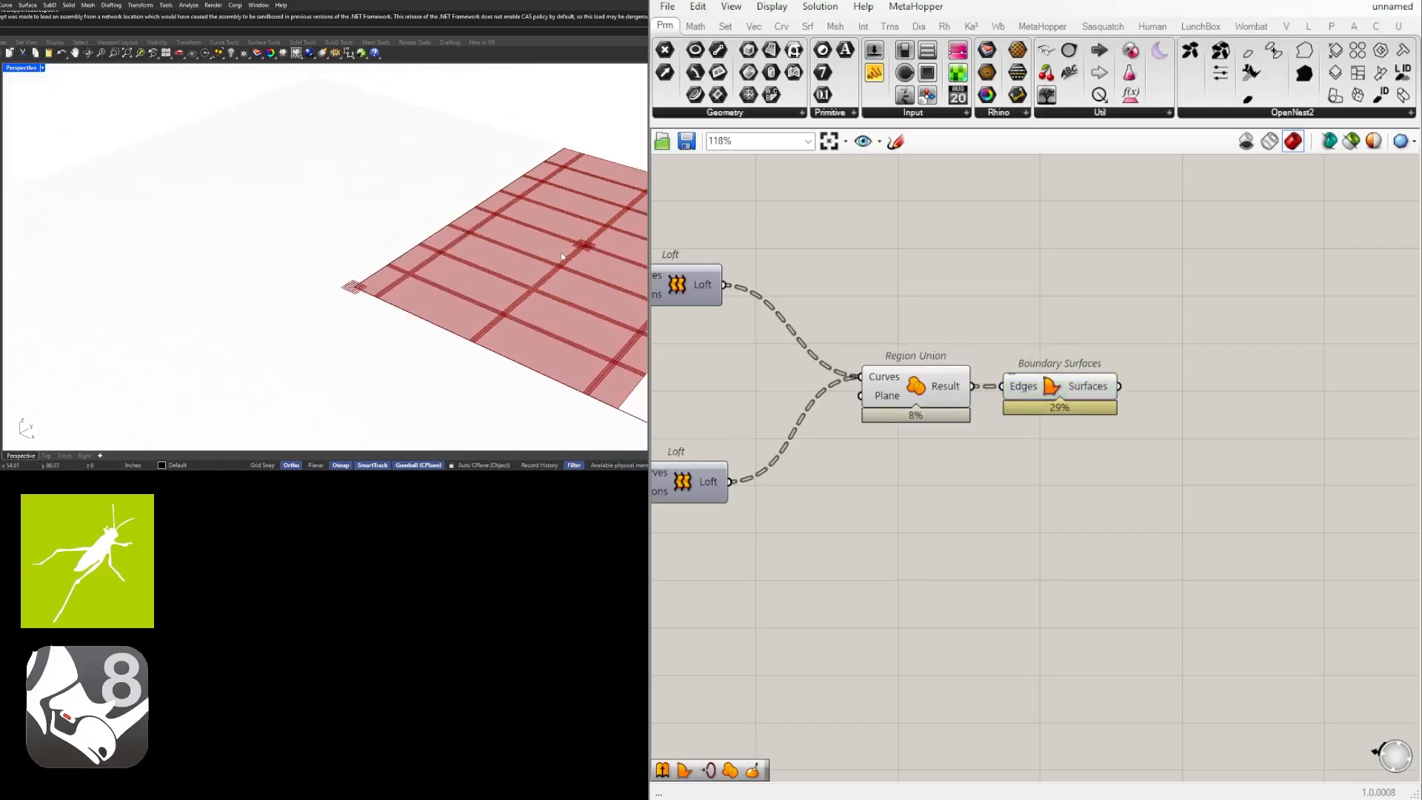
{"action": "right_click_drag", "start_coordinate": [561, 257], "coordinate": [370, 281]}
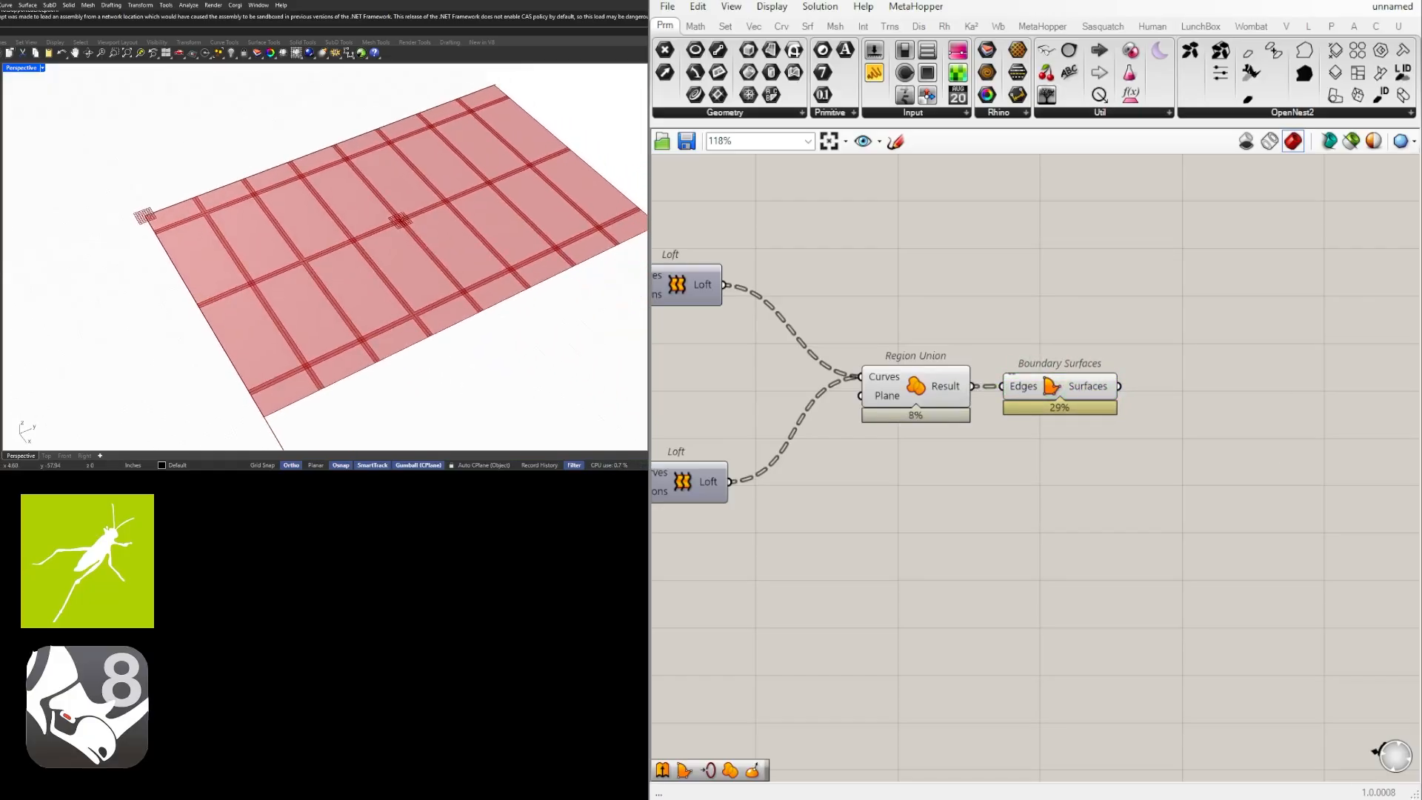
{"action": "scroll", "coordinate": [807, 496], "scroll_direction": "down", "scroll_amount": 5}
{"action": "right_click_drag", "start_coordinate": [723, 502], "coordinate": [1104, 458]}
{"action": "scroll", "coordinate": [881, 381], "scroll_direction": "up", "scroll_amount": 12}
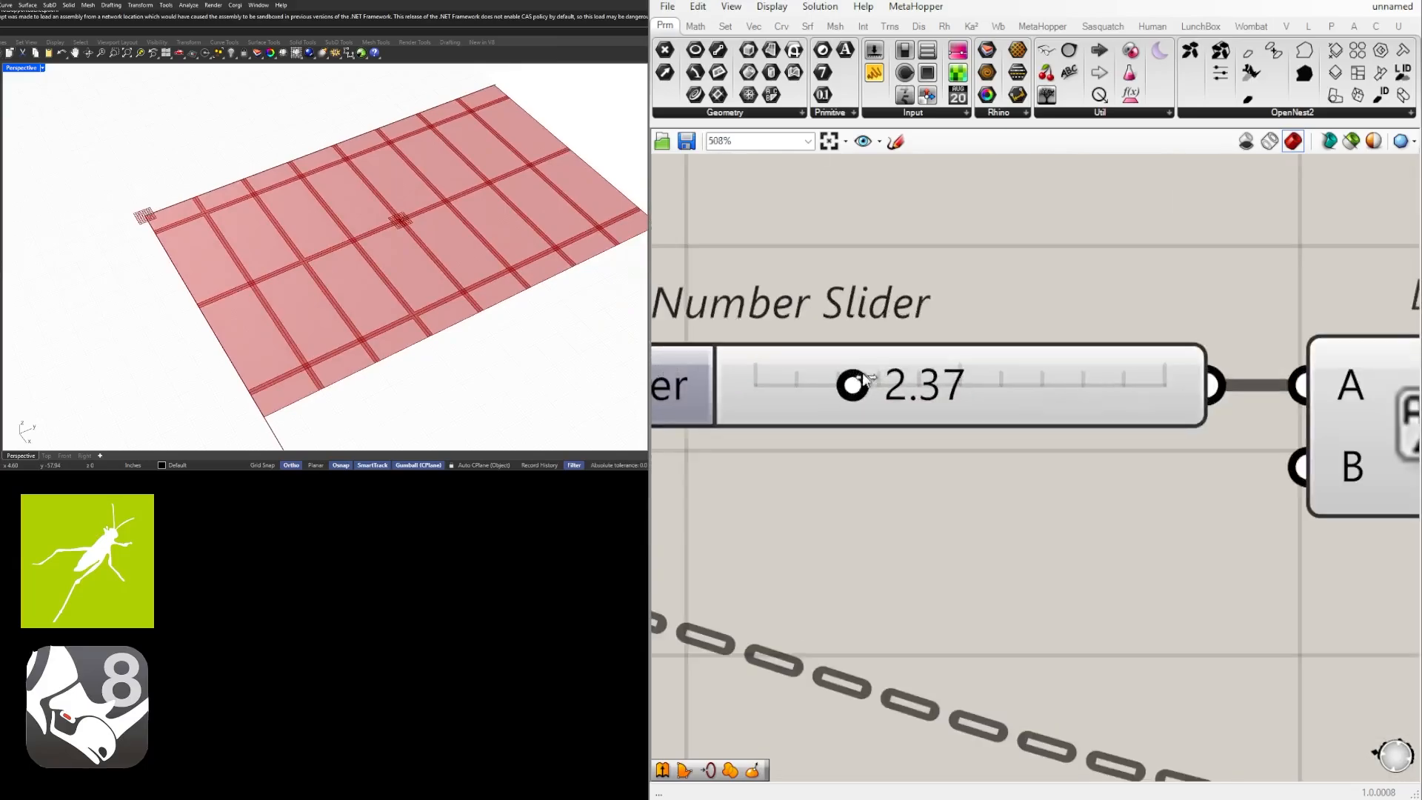
{"action": "left_click_drag", "start_coordinate": [865, 380], "coordinate": [810, 397]}
{"action": "scroll", "coordinate": [992, 366], "scroll_direction": "down", "scroll_amount": 10}
Hide the preview of both Contour components and of the Surface Split component.
{"action": "right_click_drag", "start_coordinate": [1092, 482], "coordinate": [1418, 437]}
{"action": "left_click_drag", "start_coordinate": [980, 499], "coordinate": [915, 355]}
{"action": "middle_click", "coordinate": [920, 347]}
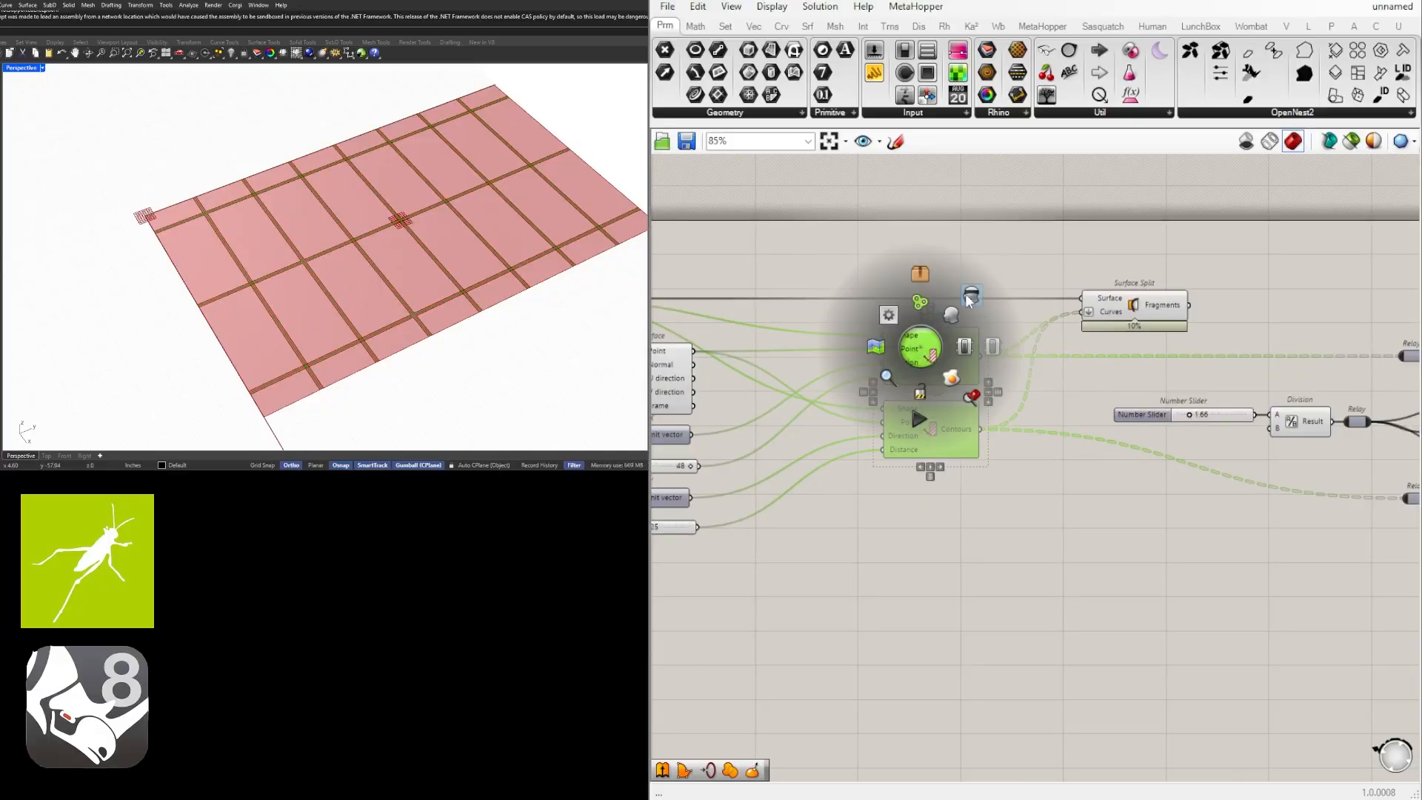
{"action": "left_click", "coordinate": [970, 299]}
{"action": "scroll", "coordinate": [252, 281], "scroll_direction": "up", "scroll_amount": 5}
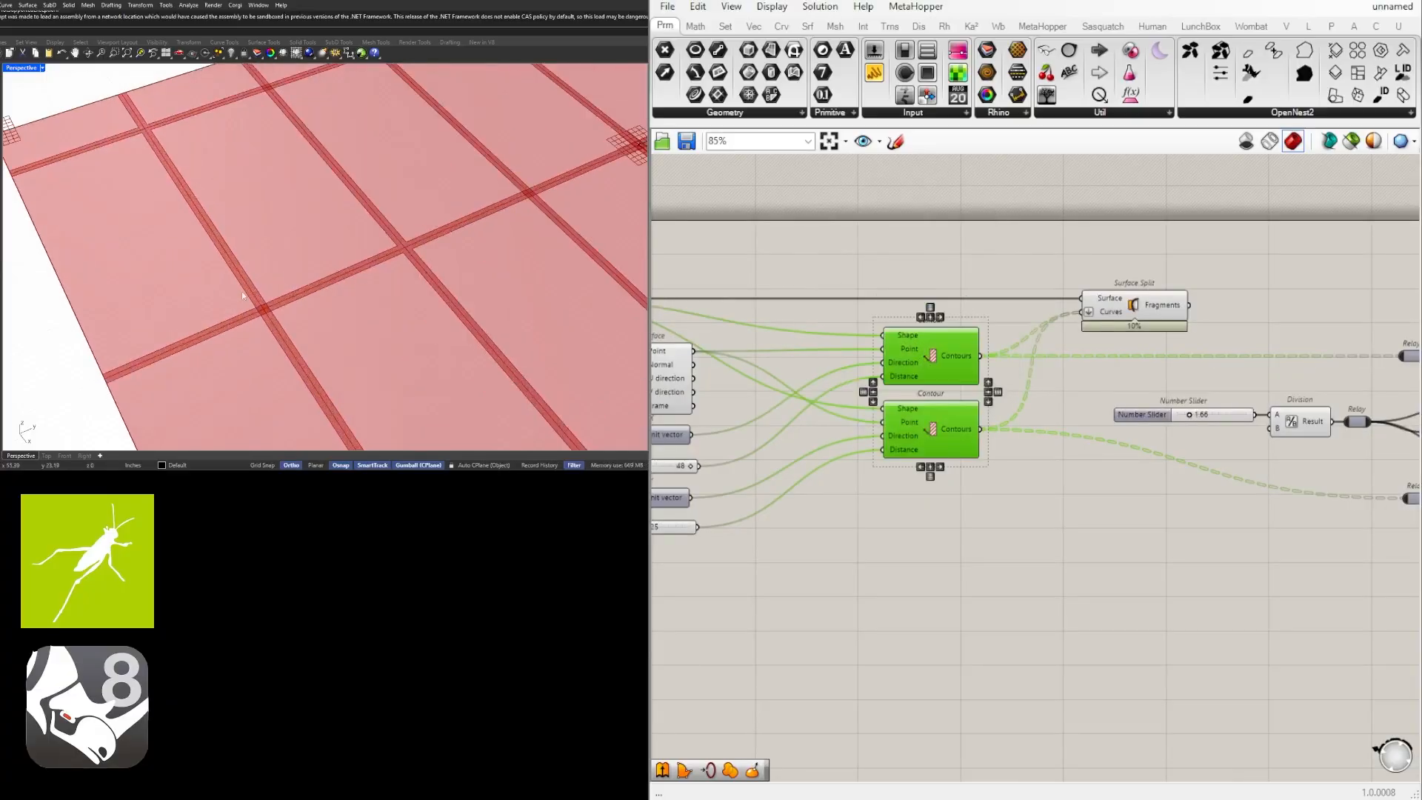
{"action": "left_click", "coordinate": [1140, 311]}
{"action": "middle_click", "coordinate": [1133, 301]}
{"action": "left_click", "coordinate": [1194, 253]}
{"action": "scroll", "coordinate": [393, 211], "scroll_direction": "down", "scroll_amount": 2}
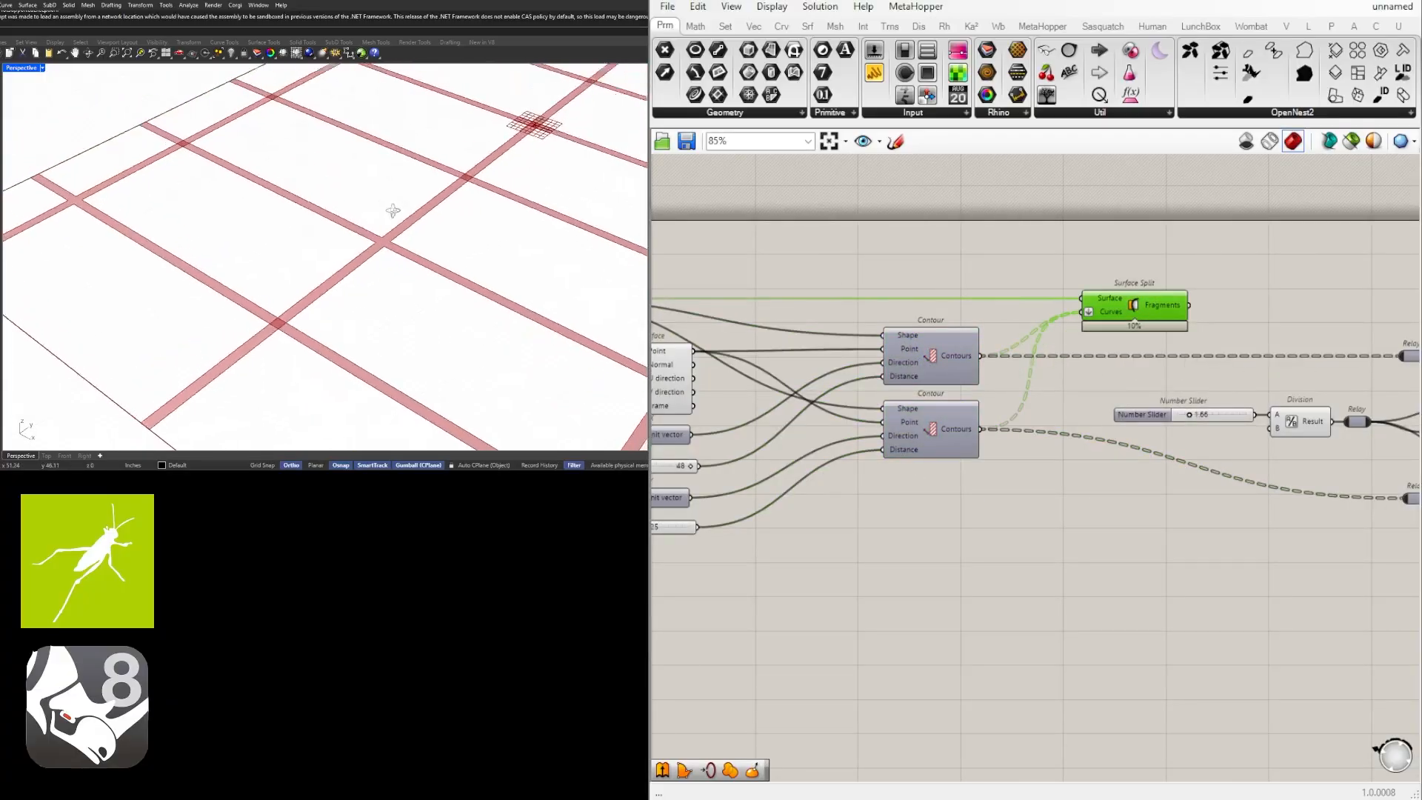
Hide the preview of the Region Union component so only the Boundary Surfaces grid is displayed.
{"action": "right_click_drag", "start_coordinate": [393, 211], "coordinate": [423, 217]}
{"action": "scroll", "coordinate": [1093, 378], "scroll_direction": "down", "scroll_amount": 3}
{"action": "left_click", "coordinate": [1109, 510]}
{"action": "right_click_drag", "start_coordinate": [1109, 509], "coordinate": [668, 496]}
{"action": "scroll", "coordinate": [1134, 404], "scroll_direction": "up", "scroll_amount": 3}
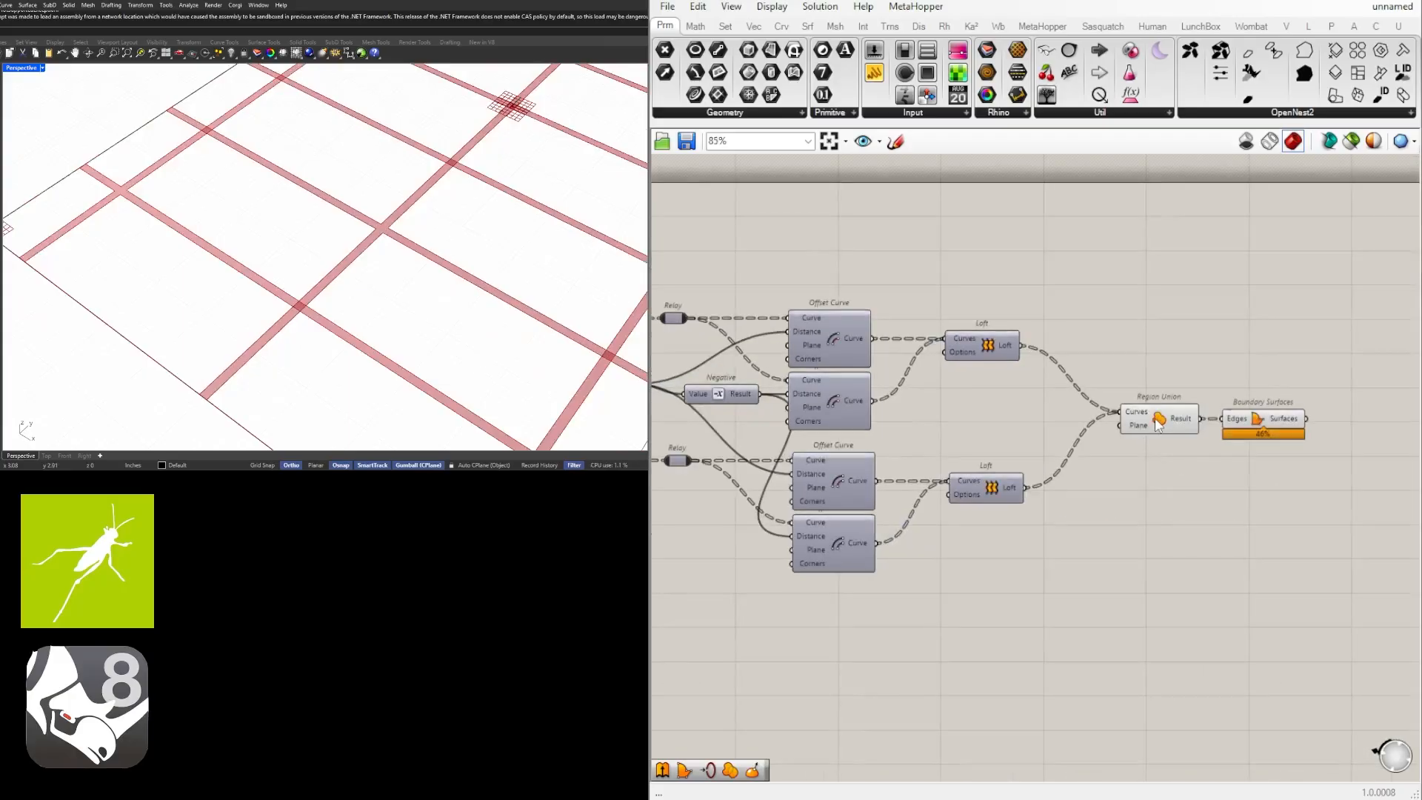
{"action": "left_click", "coordinate": [1159, 424]}
{"action": "middle_click", "coordinate": [1172, 417]}
{"action": "left_click", "coordinate": [1214, 367]}
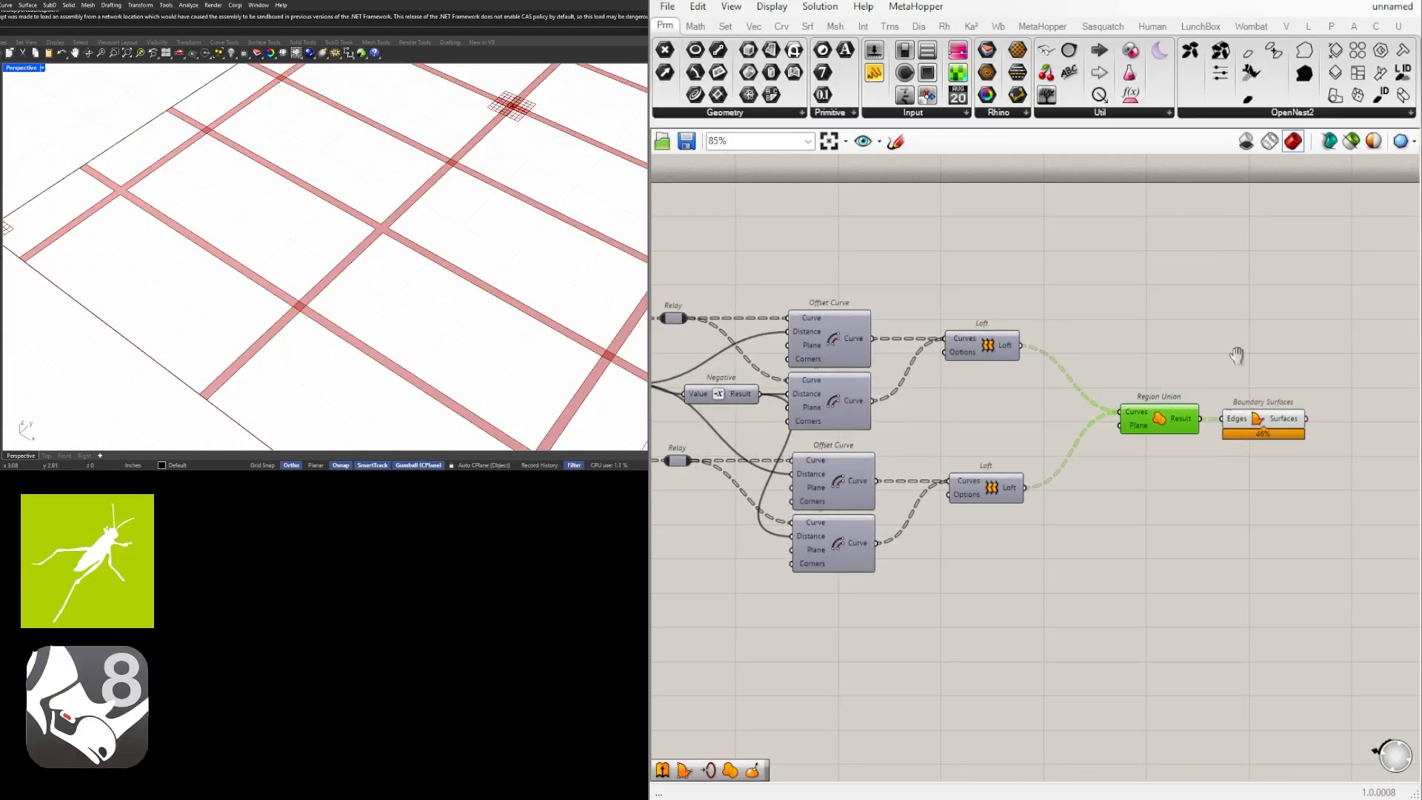
Flatten the Curves input of Region Union to merge the strips of both directions.
{"action": "right_click_drag", "start_coordinate": [1238, 355], "coordinate": [1106, 355]}
{"action": "left_click", "coordinate": [1152, 424]}
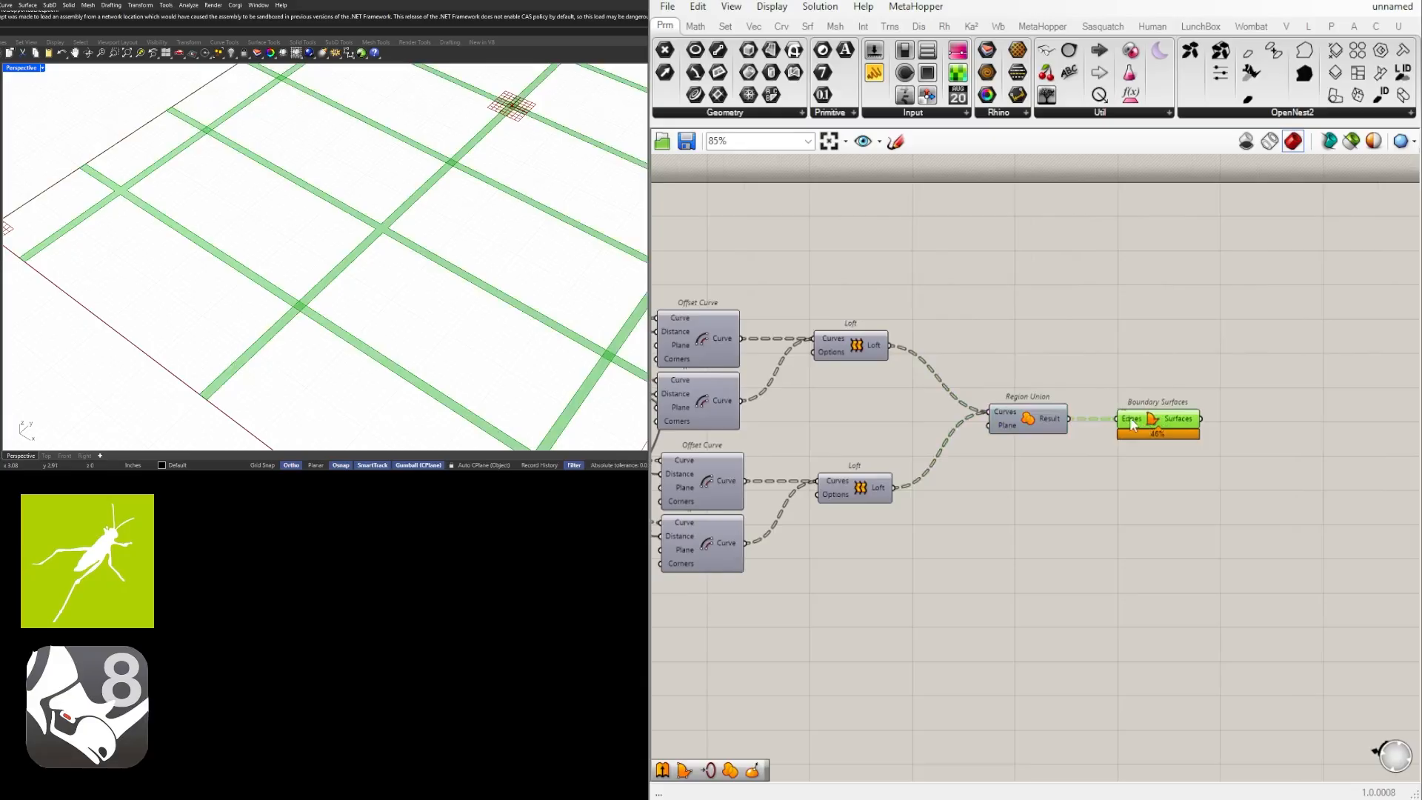
{"action": "right_click", "coordinate": [1006, 420]}
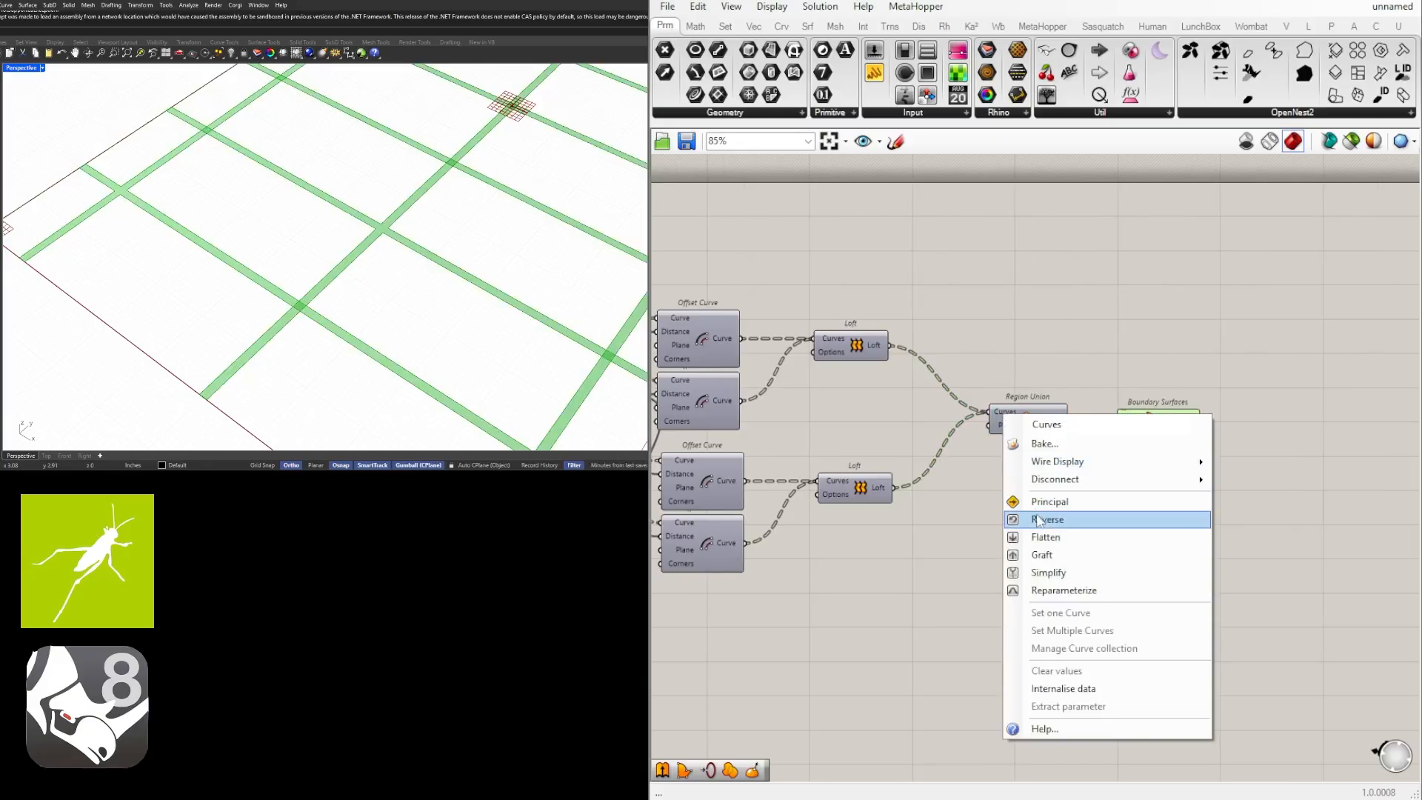
{"action": "left_click", "coordinate": [1044, 540]}
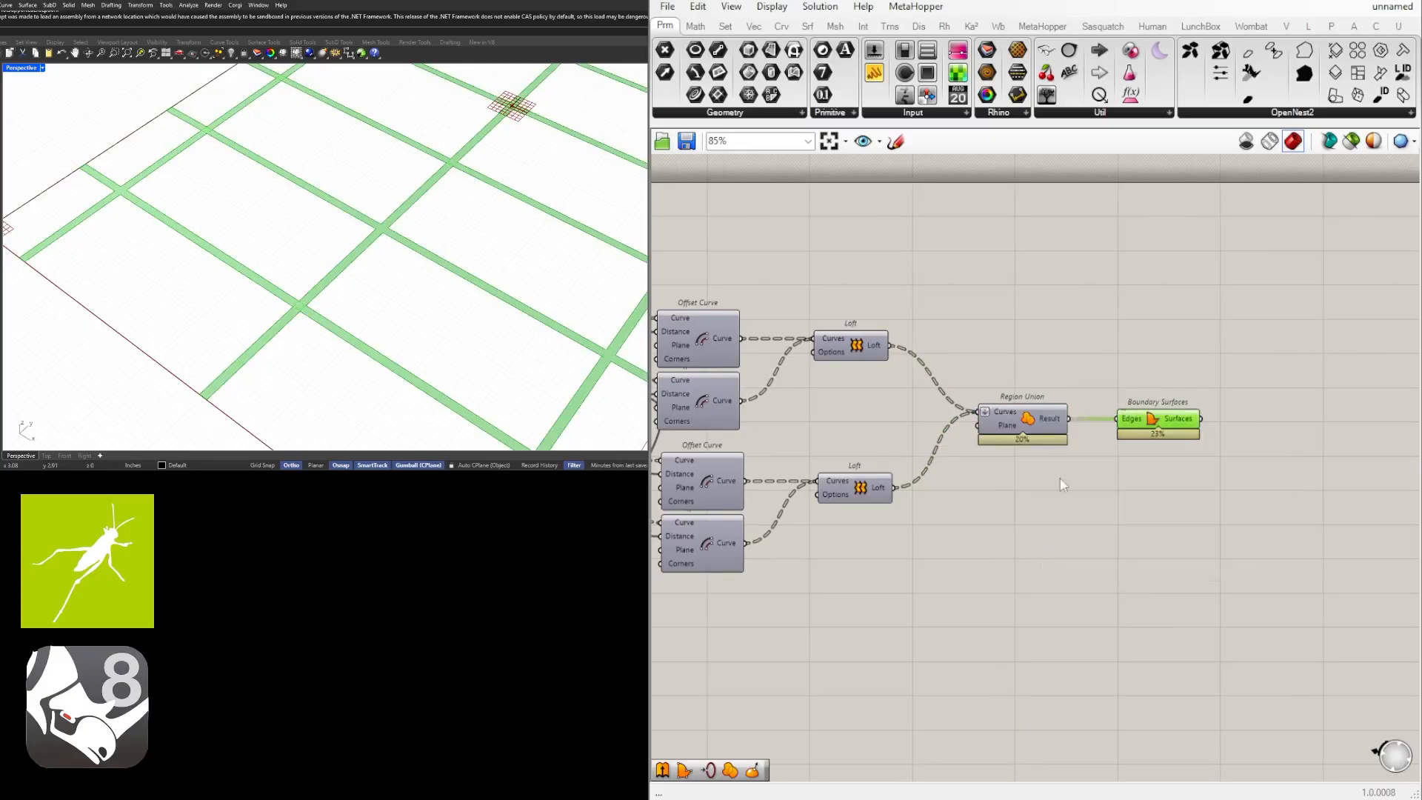
{"action": "scroll", "coordinate": [346, 286], "scroll_direction": "down", "scroll_amount": 3}
{"action": "right_click_drag", "start_coordinate": [481, 289], "coordinate": [397, 295], "text": "shift"}
{"action": "left_click", "coordinate": [935, 539]}
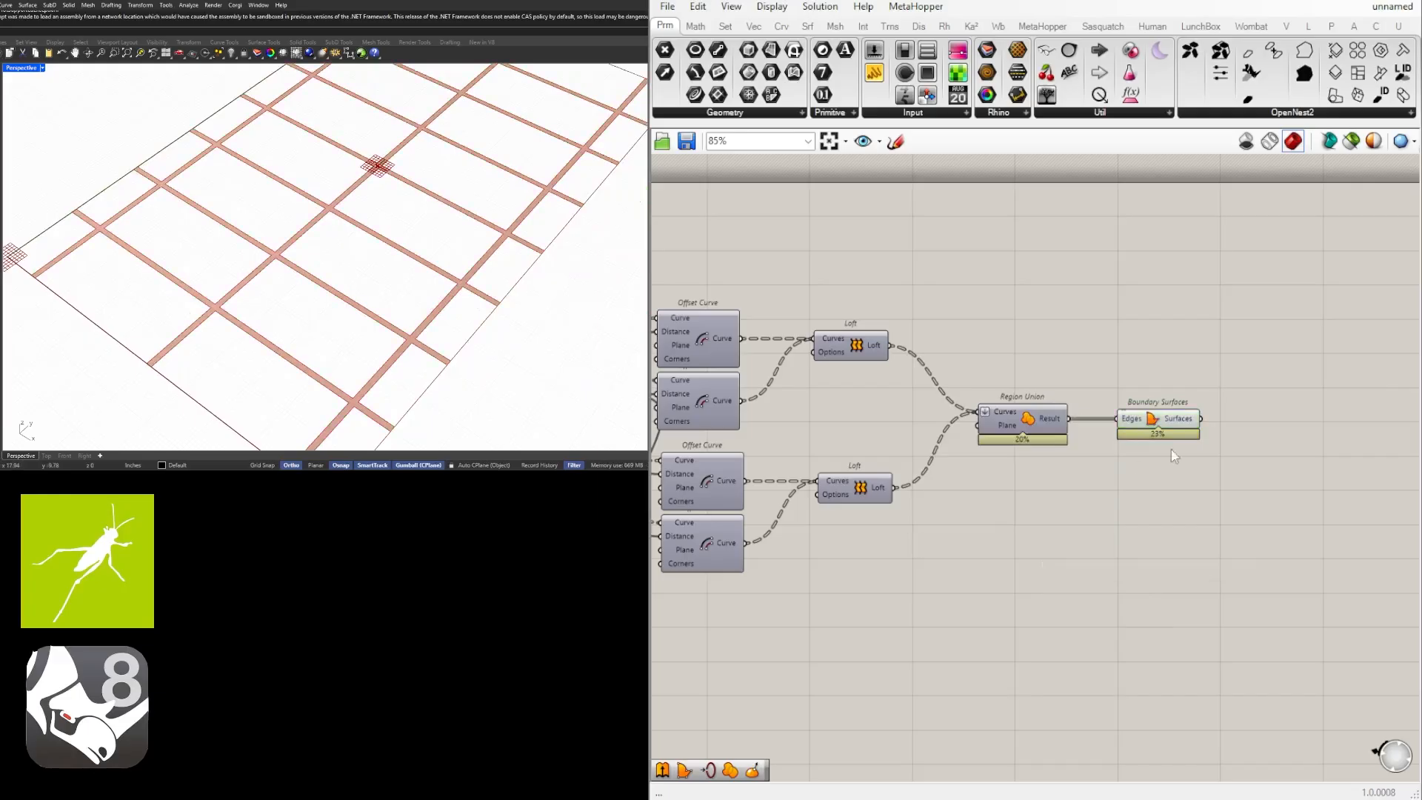
Review the whole definition and examine where the merged grid strips meet the rectangle's outer edges.
{"action": "left_click_drag", "start_coordinate": [1182, 424], "coordinate": [1162, 425]}
{"action": "left_click", "coordinate": [1061, 567]}
{"action": "scroll", "coordinate": [1006, 583], "scroll_direction": "down", "scroll_amount": 2}
{"action": "right_click_drag", "start_coordinate": [1005, 583], "coordinate": [1291, 502]}
{"action": "scroll", "coordinate": [1264, 525], "scroll_direction": "down", "scroll_amount": 1}
{"action": "scroll", "coordinate": [1291, 502], "scroll_direction": "down", "scroll_amount": 1}
{"action": "right_click", "coordinate": [1213, 495]}
{"action": "left_click", "coordinate": [1081, 528]}
{"action": "scroll", "coordinate": [1089, 537], "scroll_direction": "down", "scroll_amount": 1}
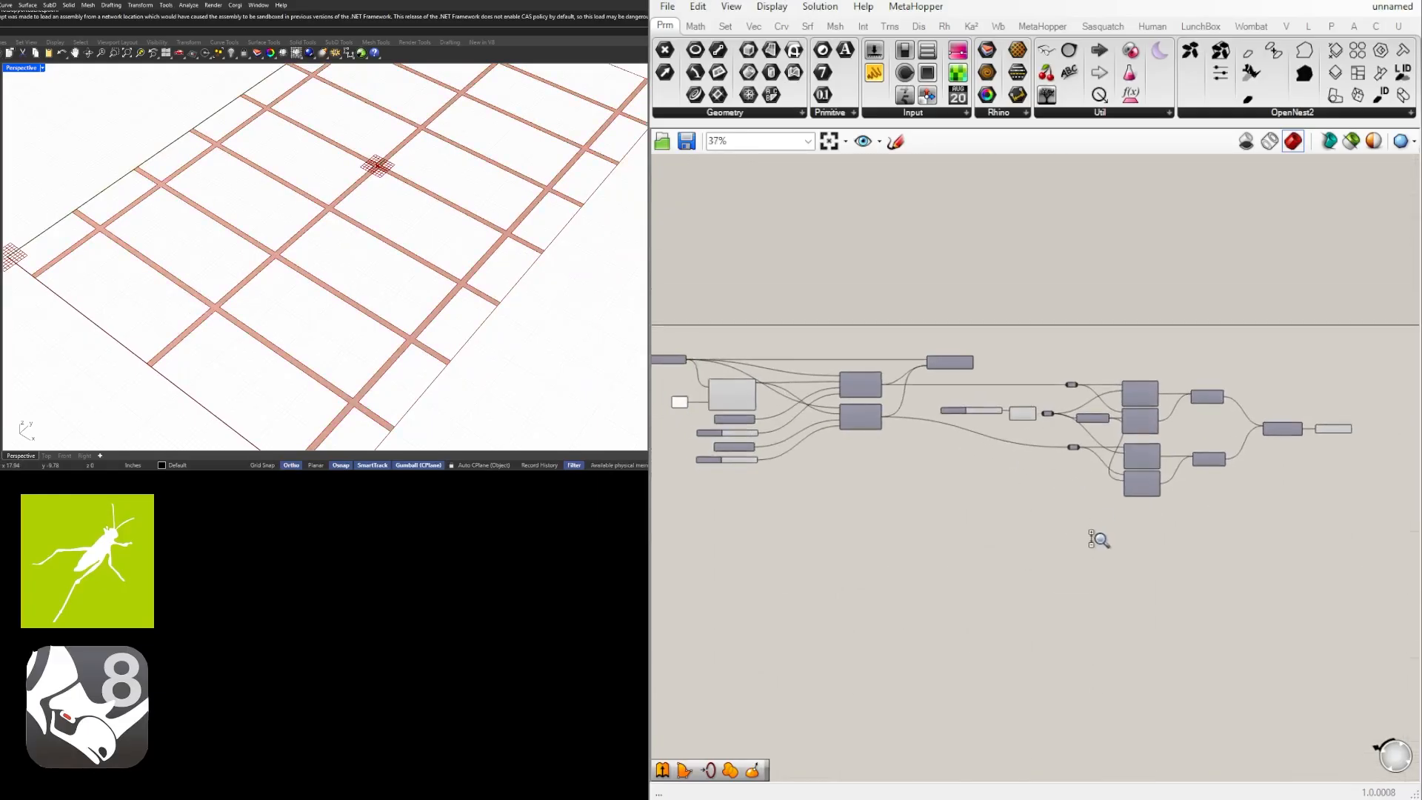
{"action": "right_click_drag", "start_coordinate": [1080, 562], "coordinate": [1156, 516]}
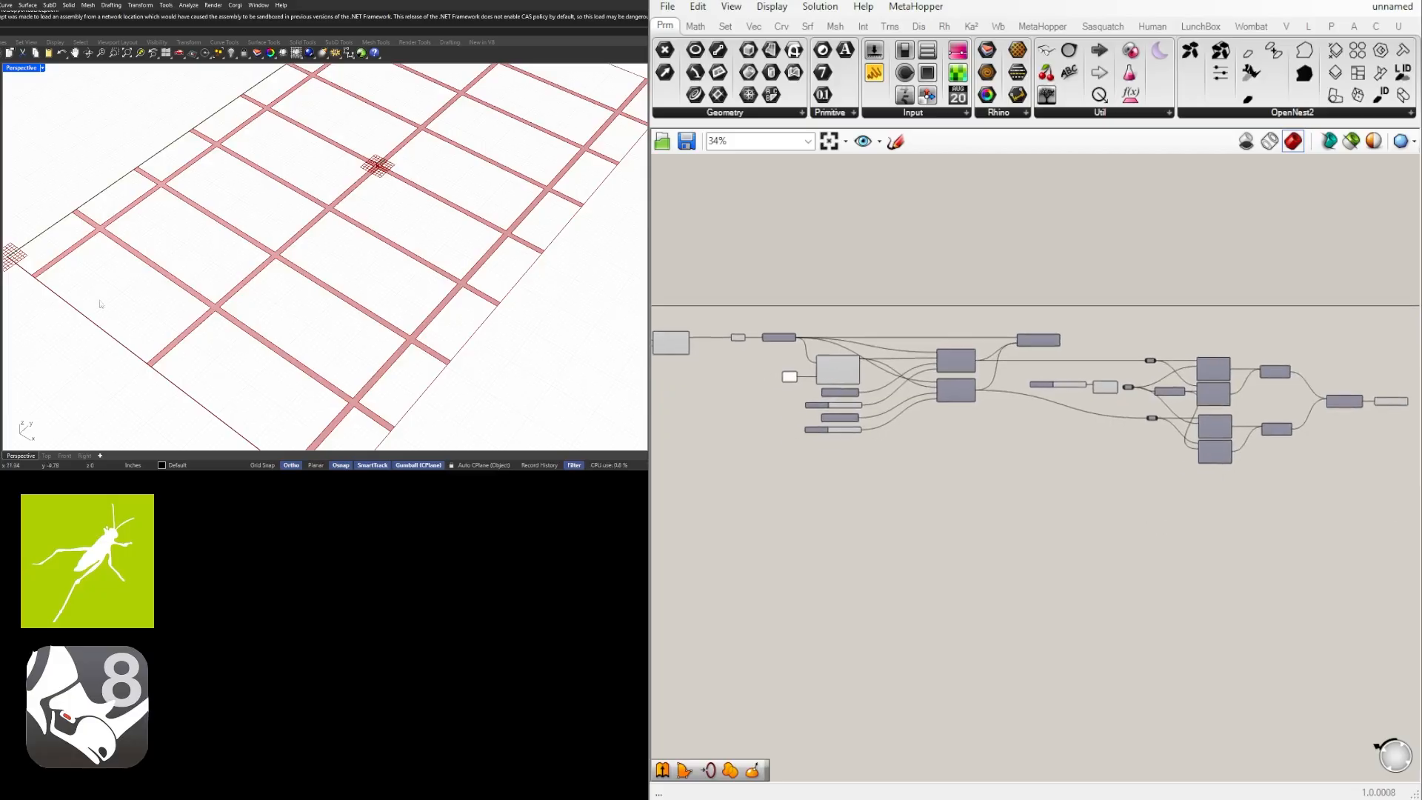
{"action": "scroll", "coordinate": [415, 296], "scroll_direction": "down", "scroll_amount": 5}
{"action": "right_click_drag", "start_coordinate": [422, 385], "coordinate": [212, 309]}
{"action": "scroll", "coordinate": [317, 344], "scroll_direction": "up", "scroll_amount": 2}
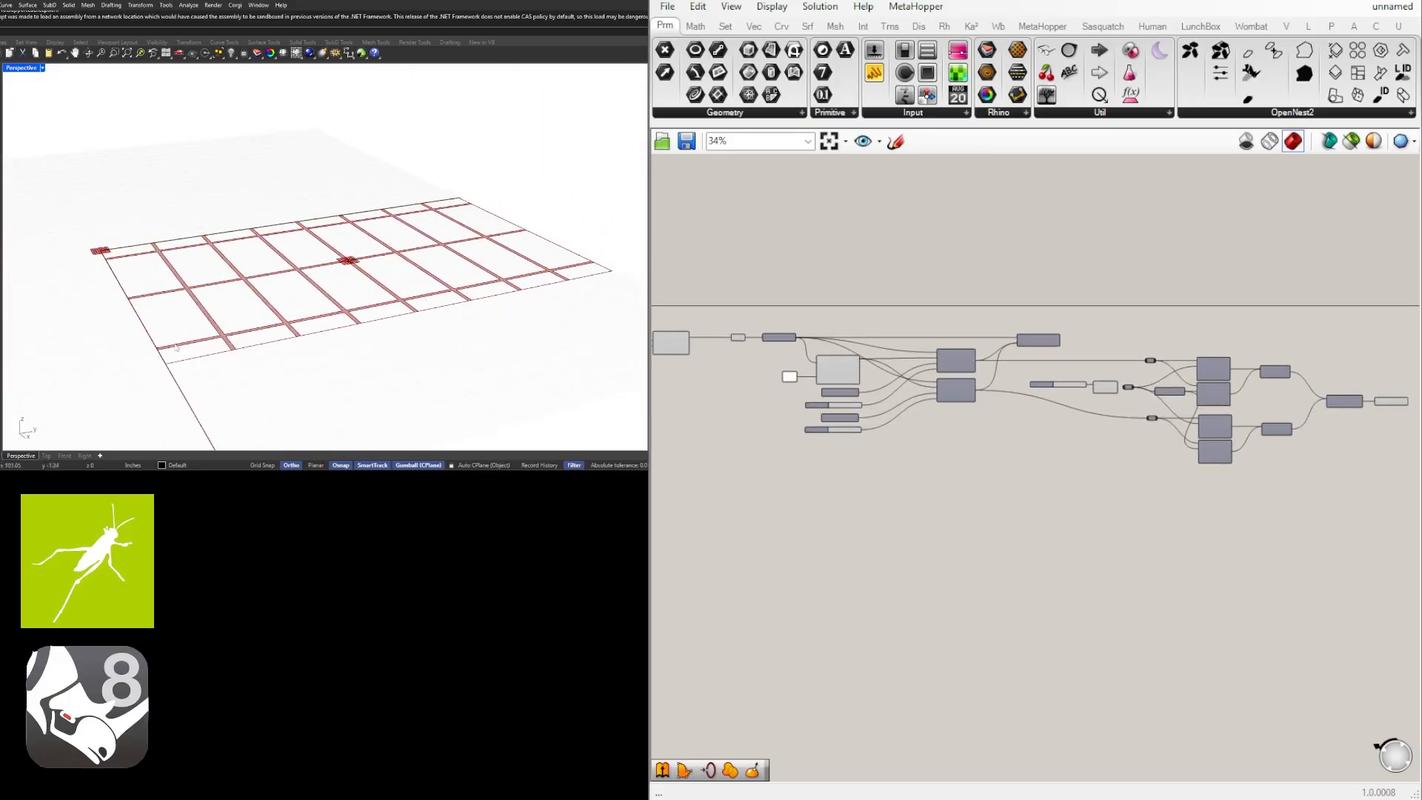
{"action": "scroll", "coordinate": [296, 317], "scroll_direction": "up", "scroll_amount": 3}
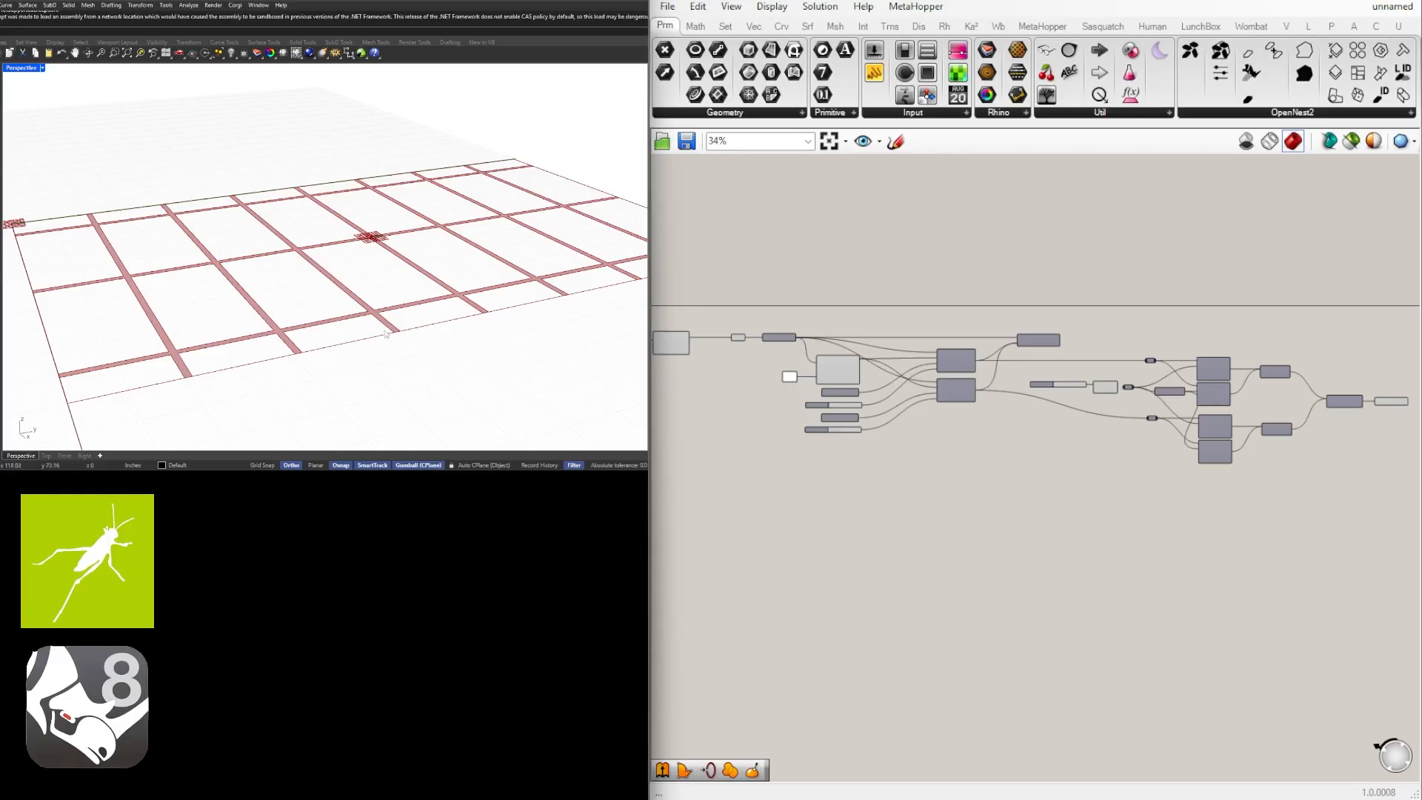
{"action": "scroll", "coordinate": [756, 341], "scroll_direction": "up", "scroll_amount": 4}
Move the Curve parameter closer to the Rectangle component to widen the gap before Boundary Surfaces.
{"action": "right_click", "coordinate": [734, 421]}
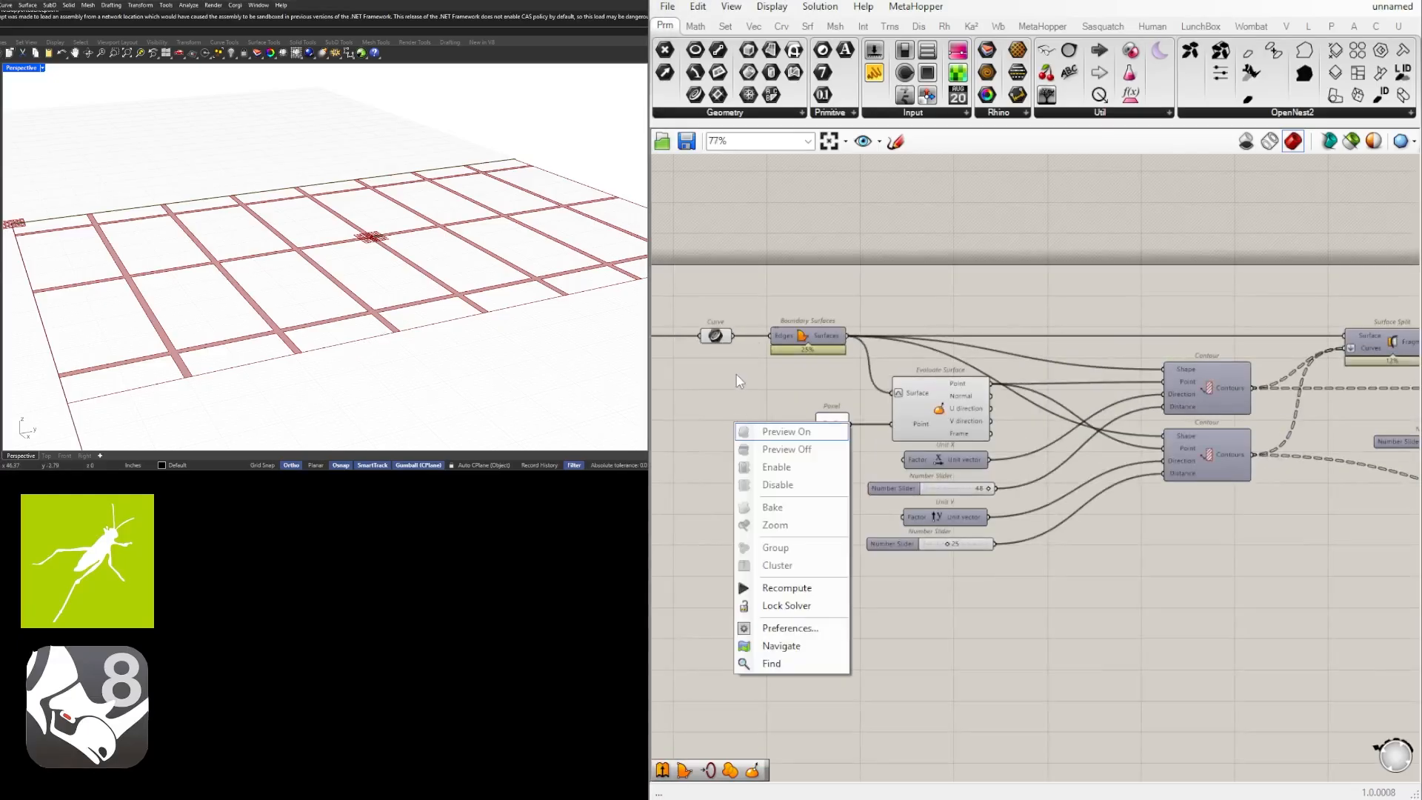
{"action": "right_click_drag", "start_coordinate": [741, 352], "coordinate": [949, 419]}
{"action": "left_click_drag", "start_coordinate": [926, 409], "coordinate": [857, 411]}
{"action": "left_click", "coordinate": [922, 382]}
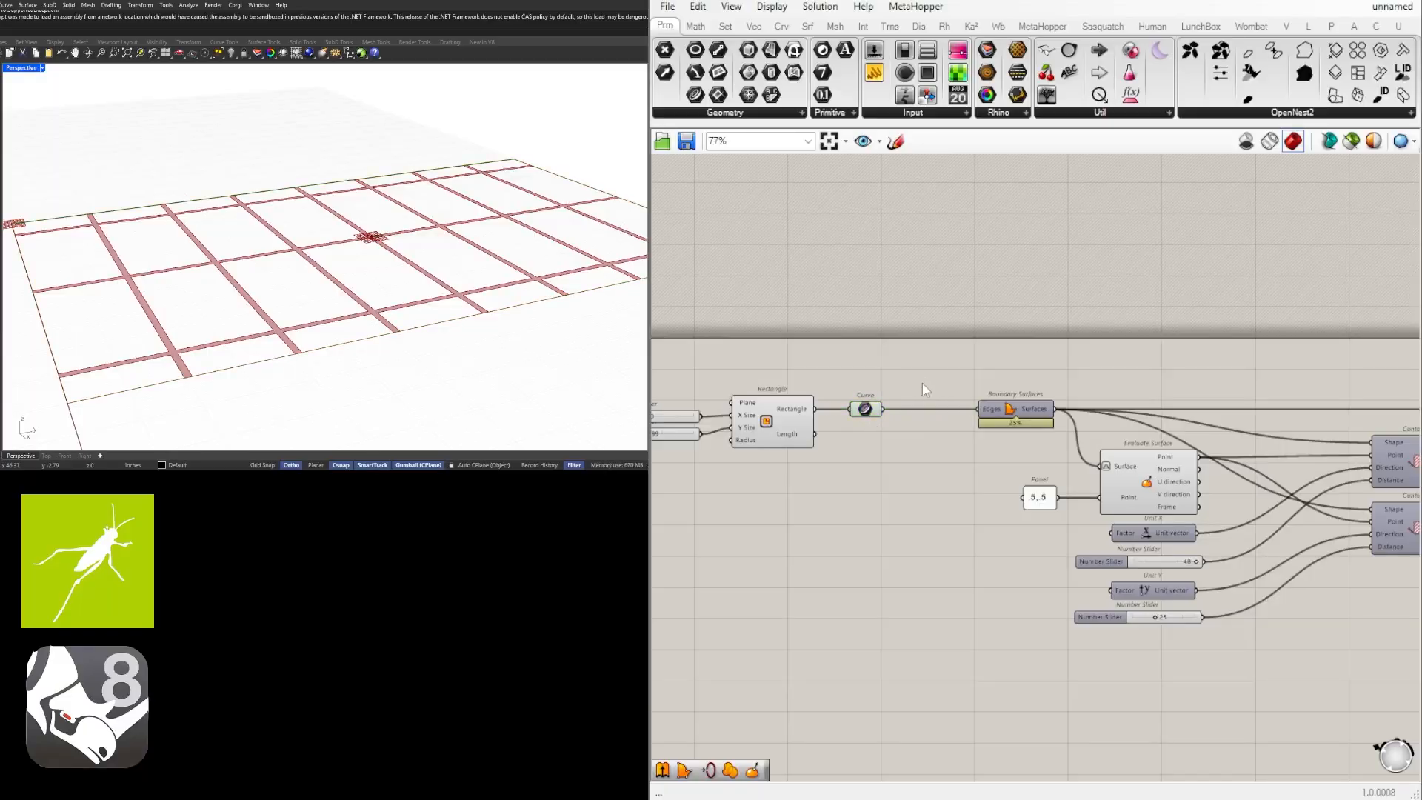
{"action": "scroll", "coordinate": [920, 383], "scroll_direction": "down", "scroll_amount": 9}
{"action": "left_click_drag", "start_coordinate": [1202, 521], "coordinate": [775, 332]}
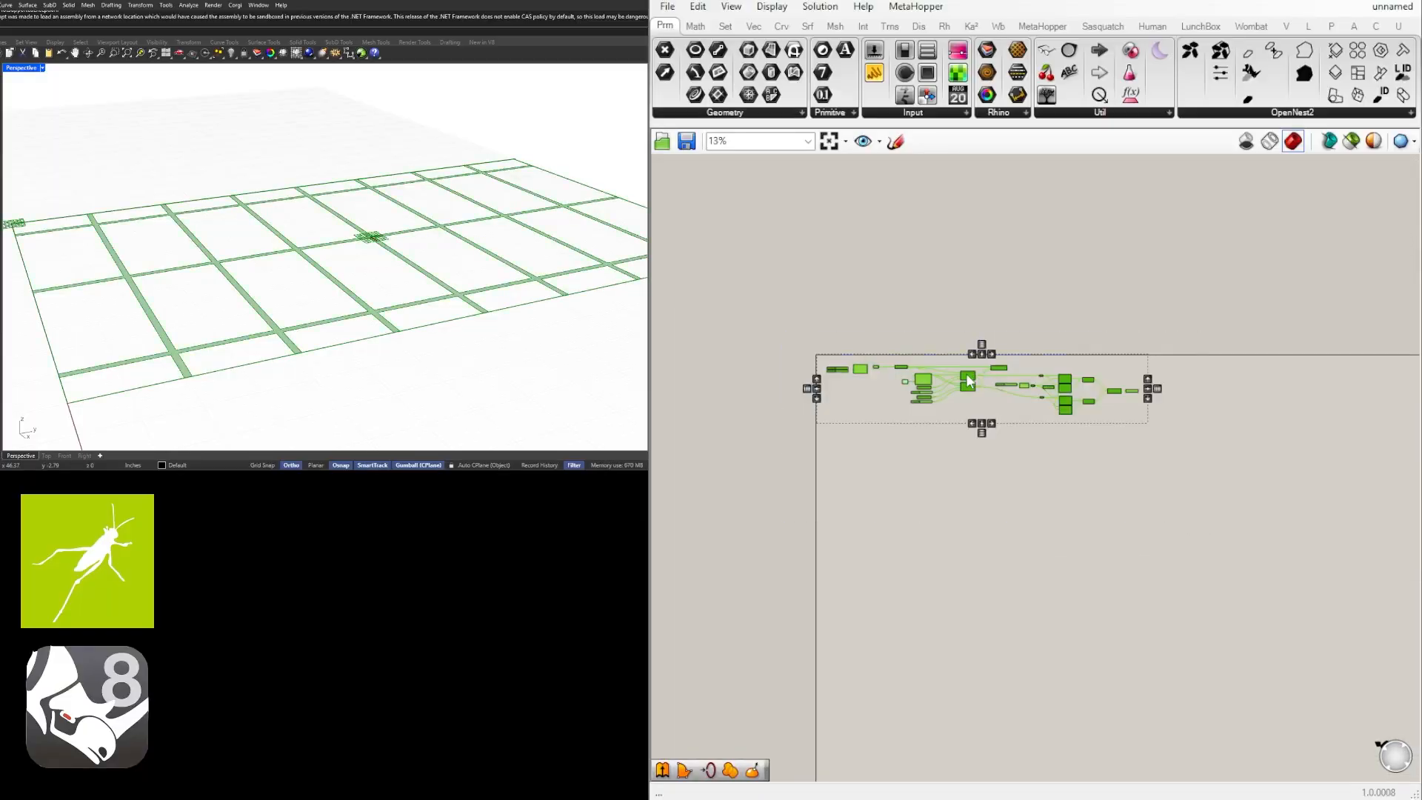
{"action": "left_click", "coordinate": [992, 415]}
{"action": "scroll", "coordinate": [1061, 433], "scroll_direction": "up", "scroll_amount": 10}
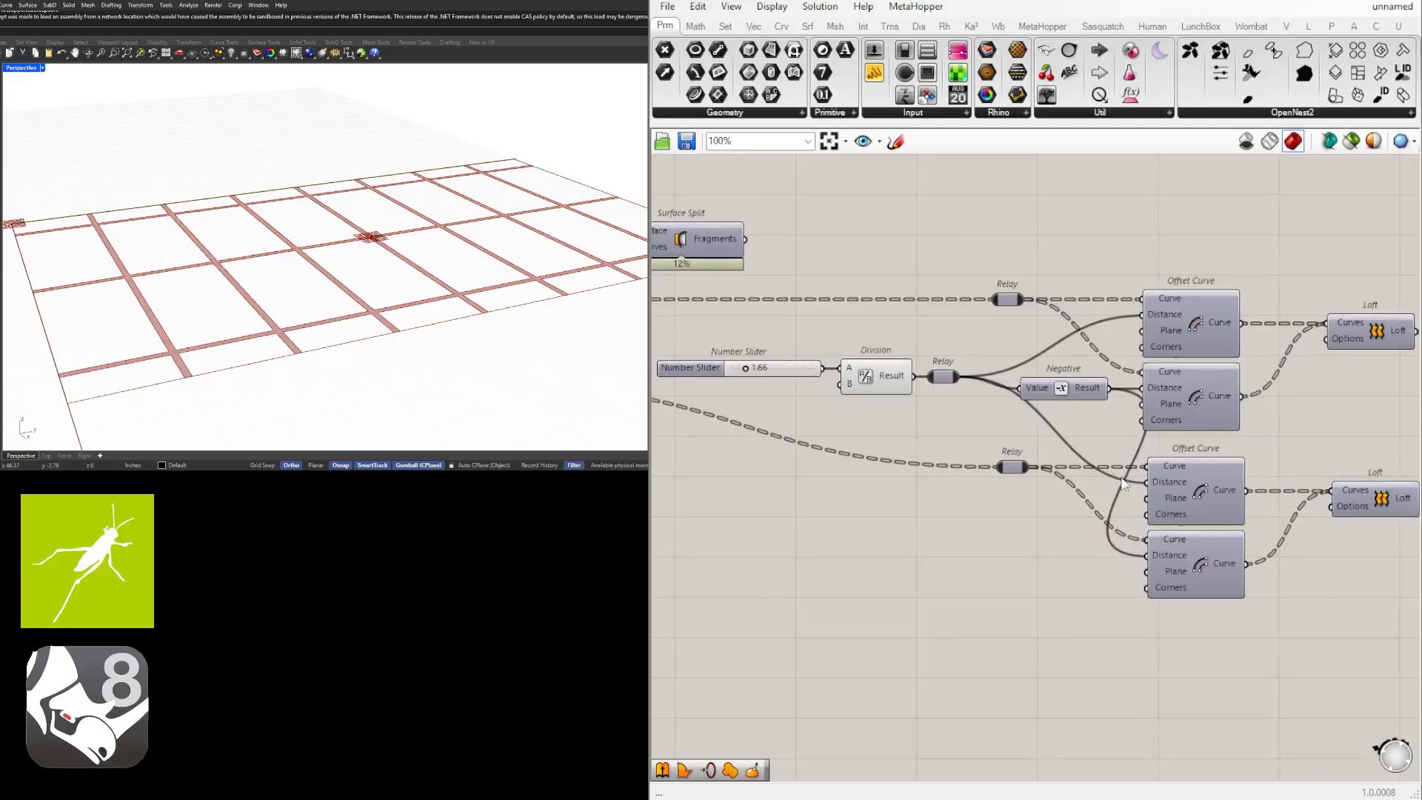
{"action": "left_click", "coordinate": [1182, 489]}
{"action": "left_click", "coordinate": [1175, 394]}
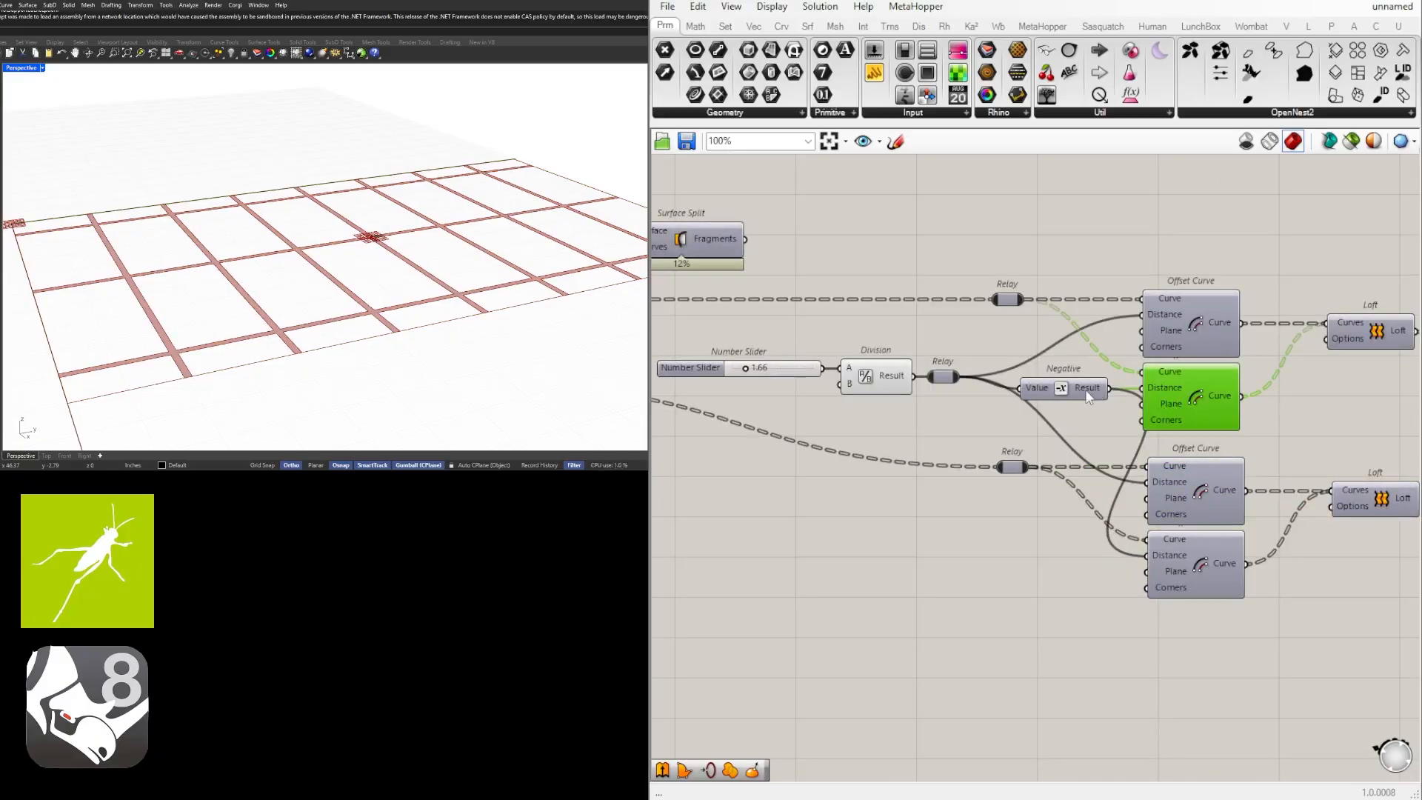
{"action": "left_click", "coordinate": [1057, 391], "text": "shift"}
{"action": "scroll", "coordinate": [922, 406], "scroll_direction": "down", "scroll_amount": 5}
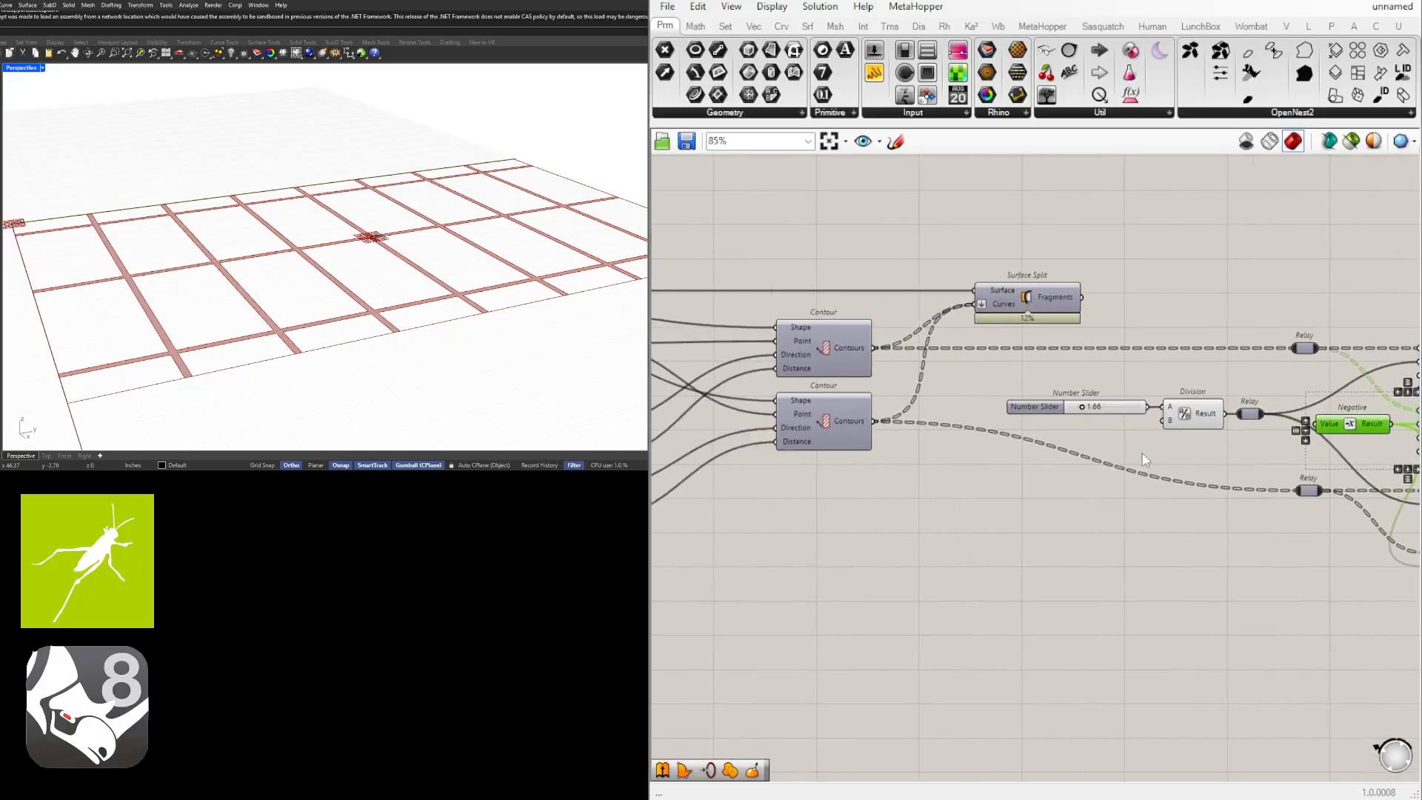
{"action": "left_click_drag", "start_coordinate": [1301, 451], "coordinate": [840, 351]}
{"action": "scroll", "coordinate": [766, 363], "scroll_direction": "up", "scroll_amount": 6}
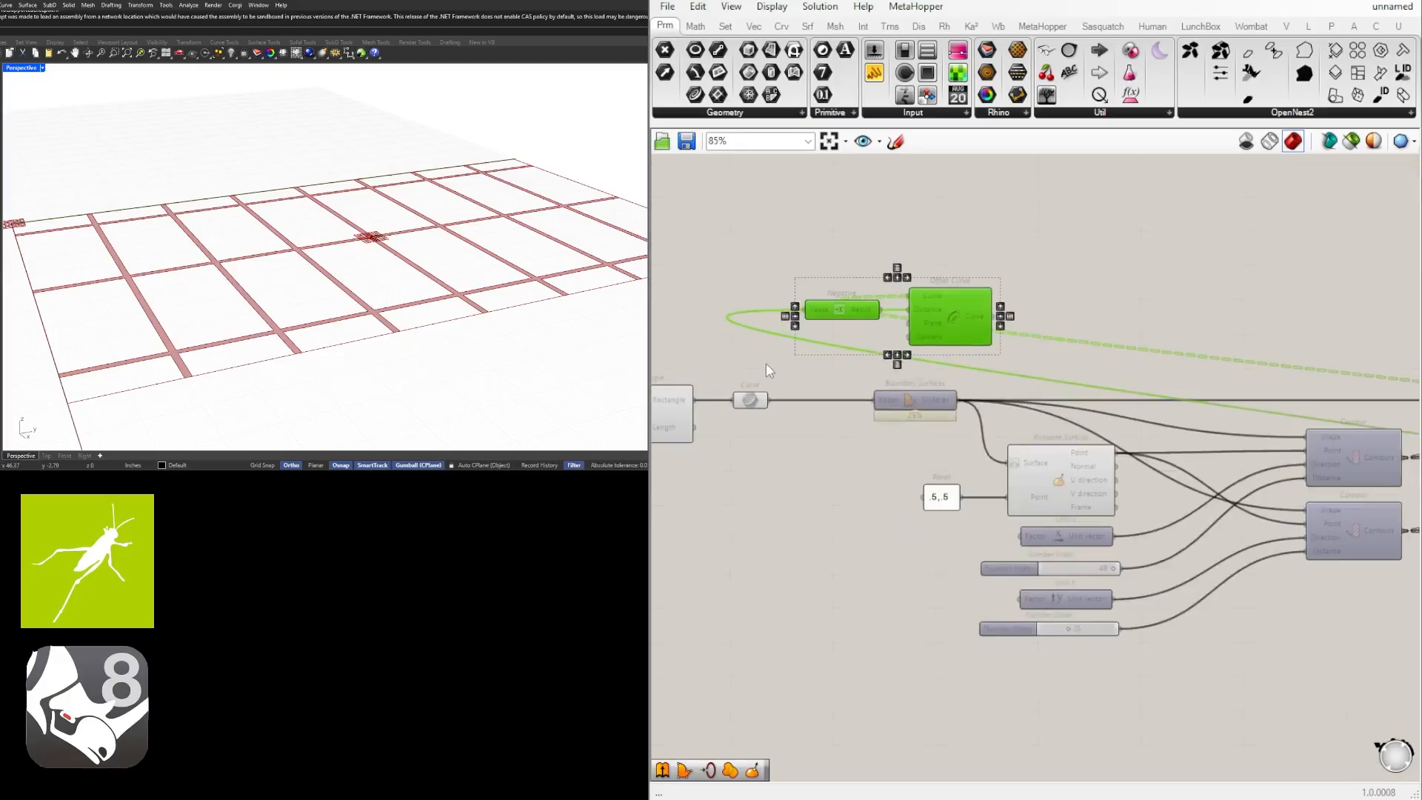
{"action": "left_click", "coordinate": [926, 433]}
{"action": "left_click_drag", "start_coordinate": [1274, 372], "coordinate": [988, 293]}
{"action": "key", "text": "Delete"}
Add an Offset Curve component above the first Boundary Surfaces and connect the rectangle's Curve parameter to its Curve input.
{"action": "double_click", "coordinate": [1043, 386]}
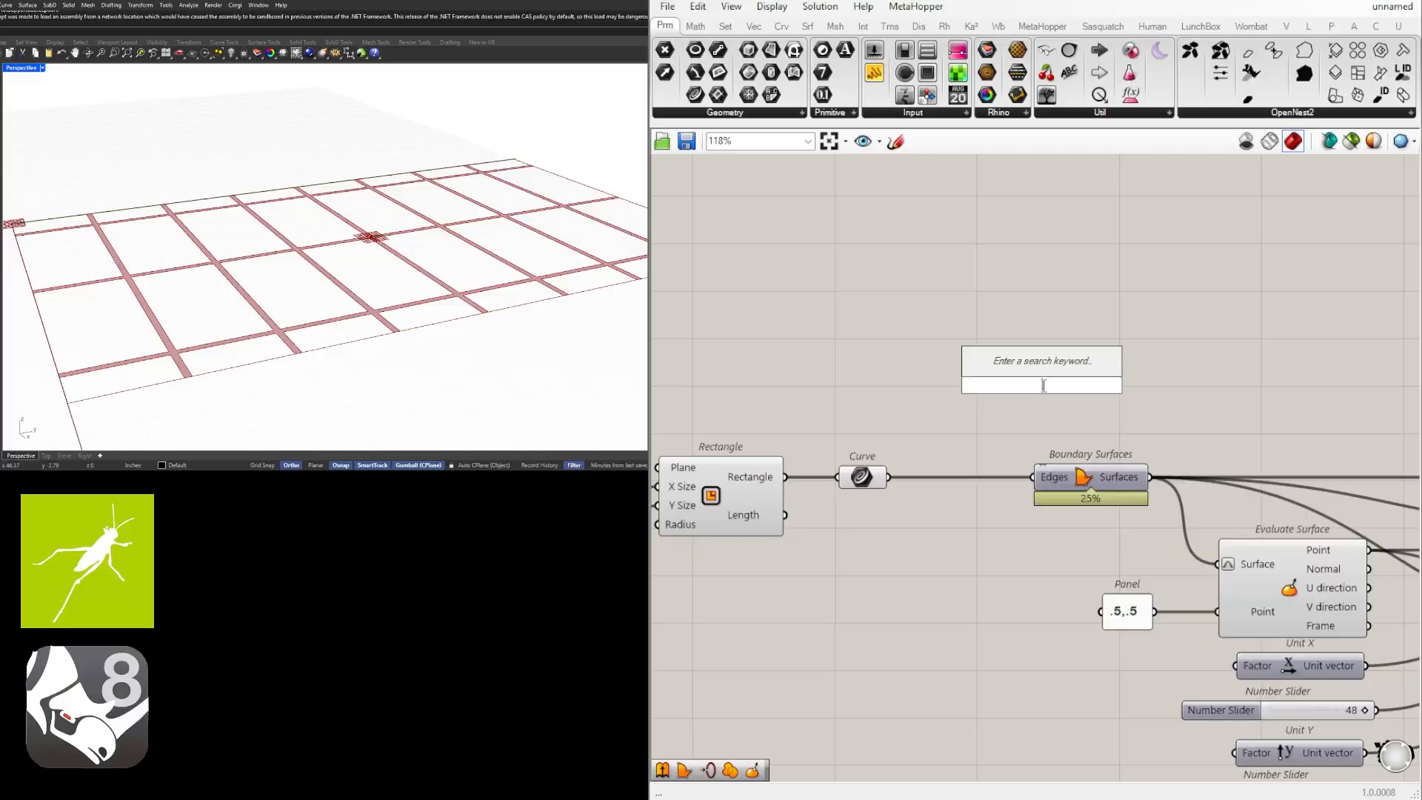
{"action": "type", "text": "off"}
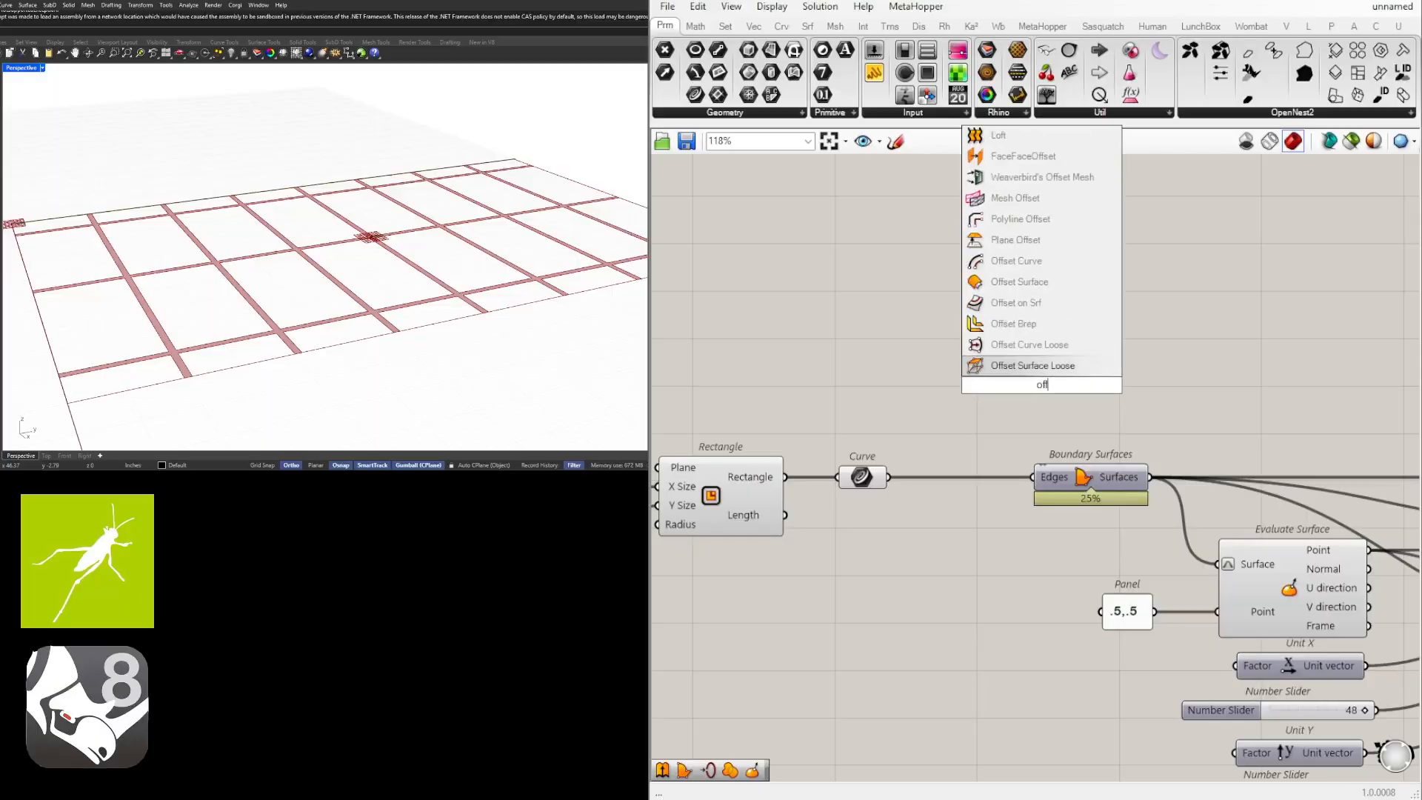
{"action": "left_click", "coordinate": [1017, 261]}
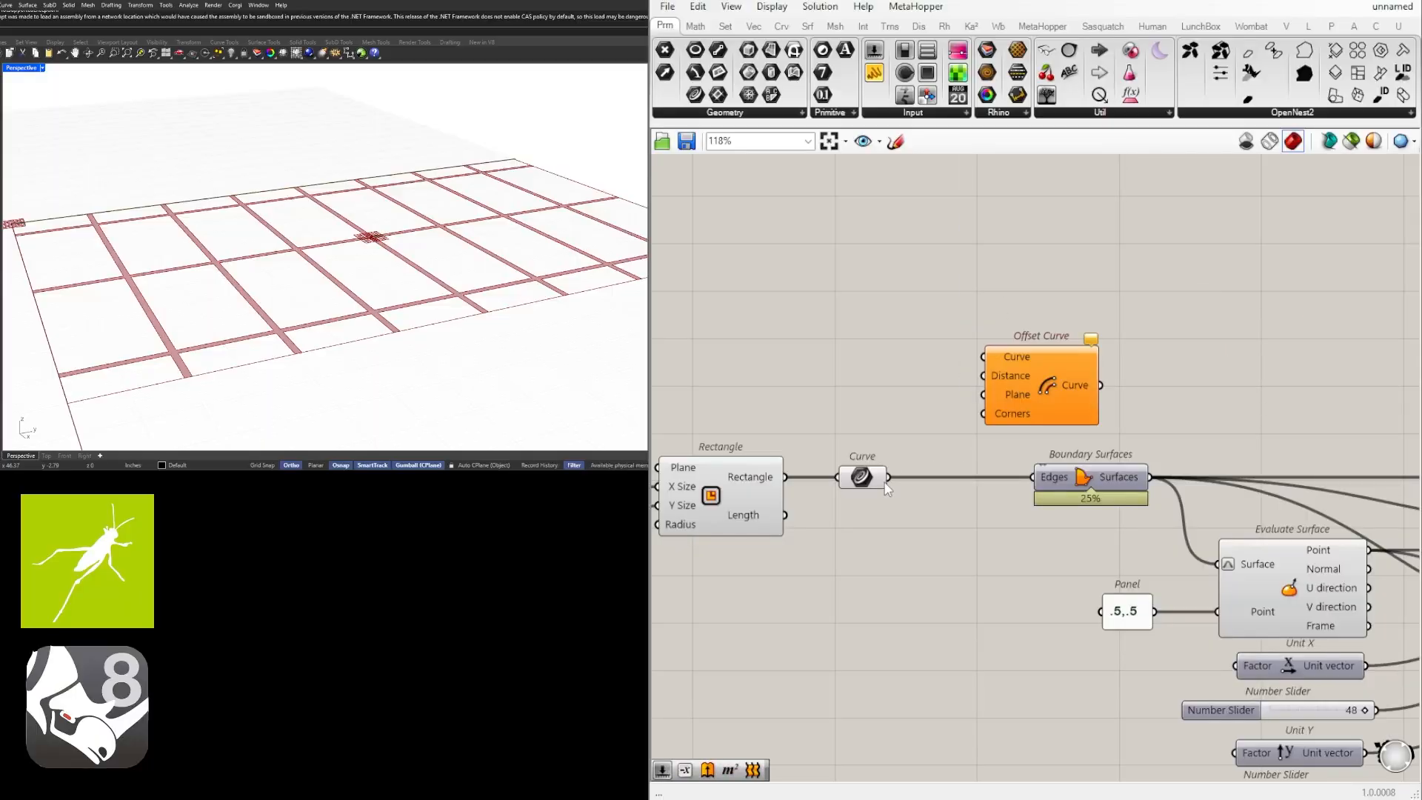
{"action": "left_click_drag", "start_coordinate": [888, 477], "coordinate": [1086, 354]}
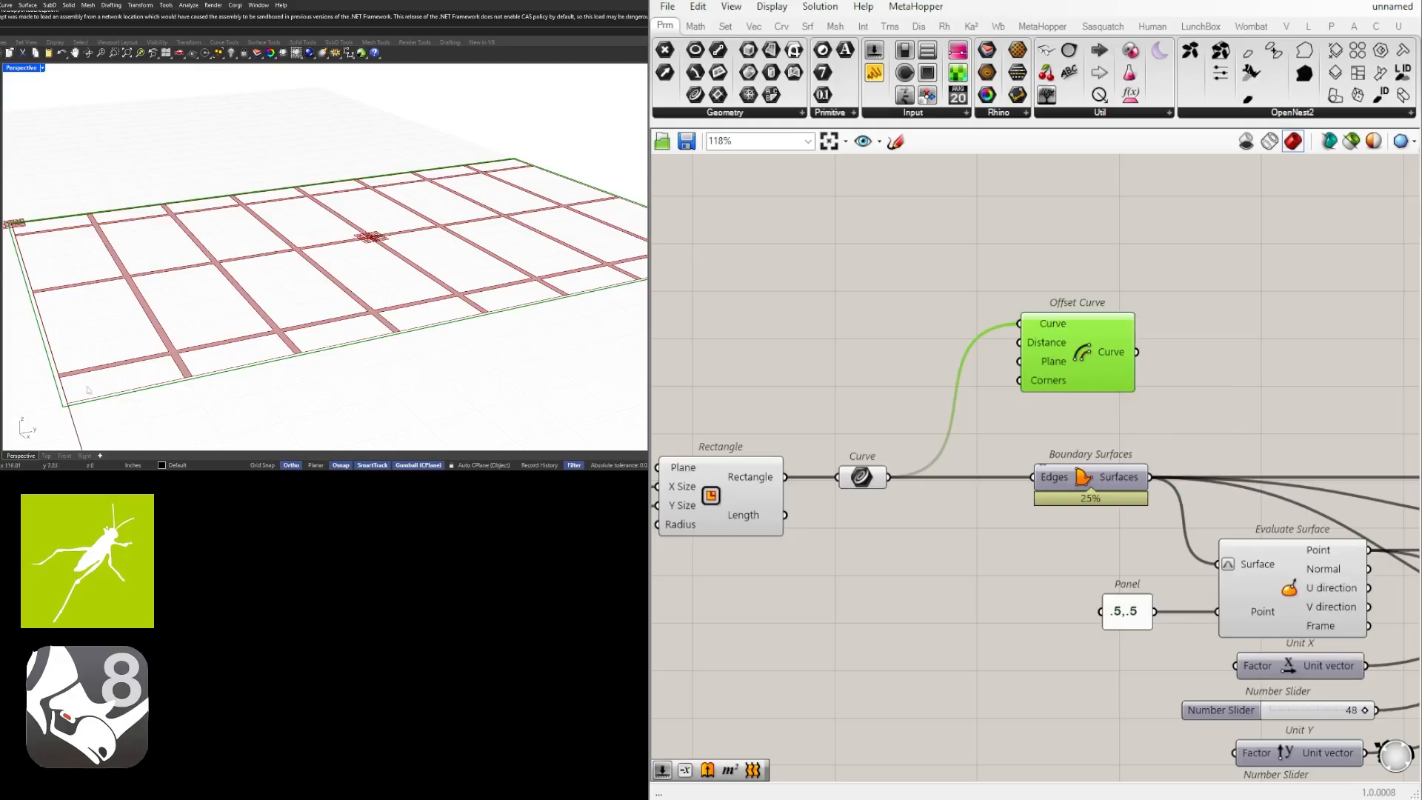
{"action": "right_click_drag", "start_coordinate": [1068, 368], "coordinate": [1019, 376]}
Add a Negative component beside the new Offset Curve and connect its Result to the Distance input.
{"action": "double_click", "coordinate": [868, 354]}
{"action": "type", "text": "n"}
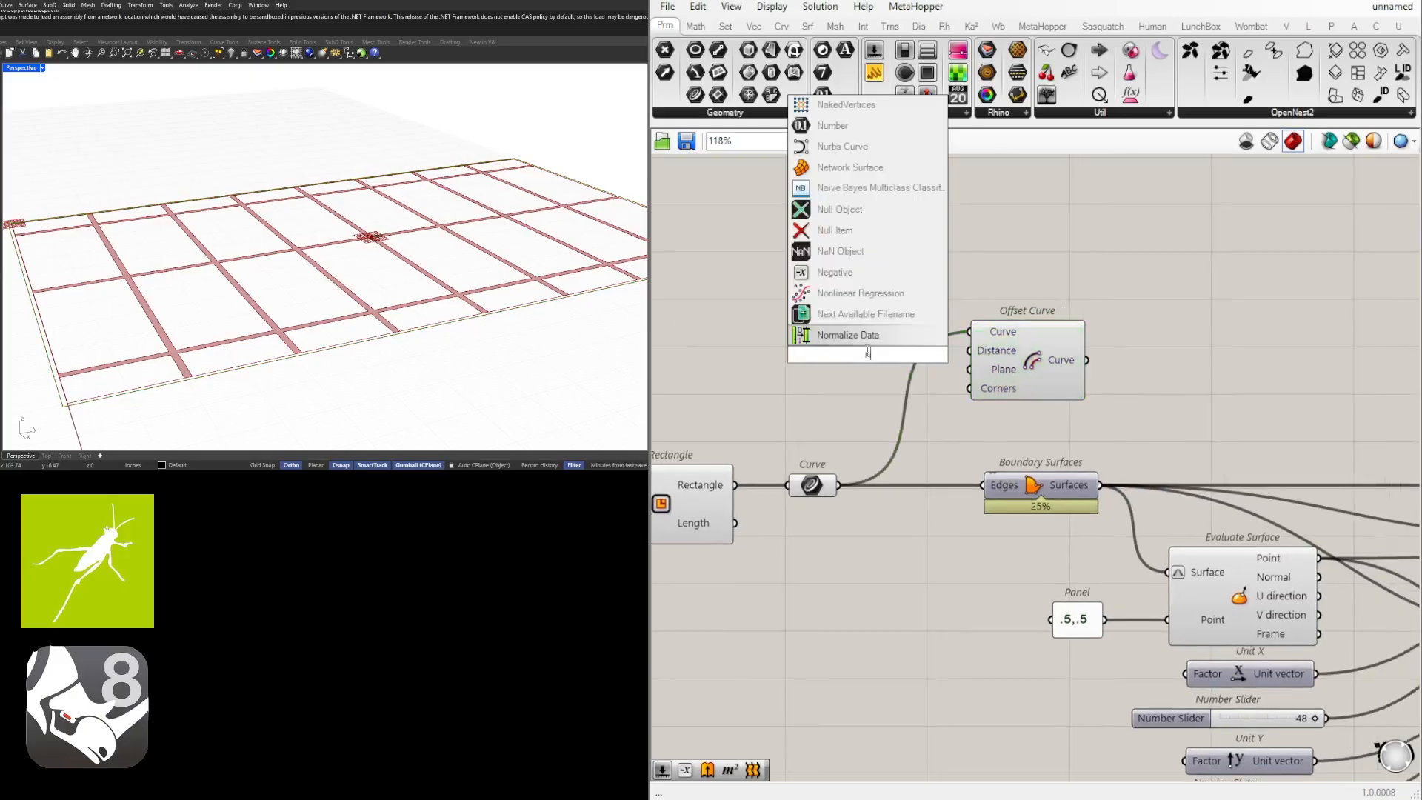
{"action": "type", "text": "eg"}
{"action": "key", "text": "Return"}
{"action": "left_click_drag", "start_coordinate": [970, 350], "coordinate": [908, 360]}
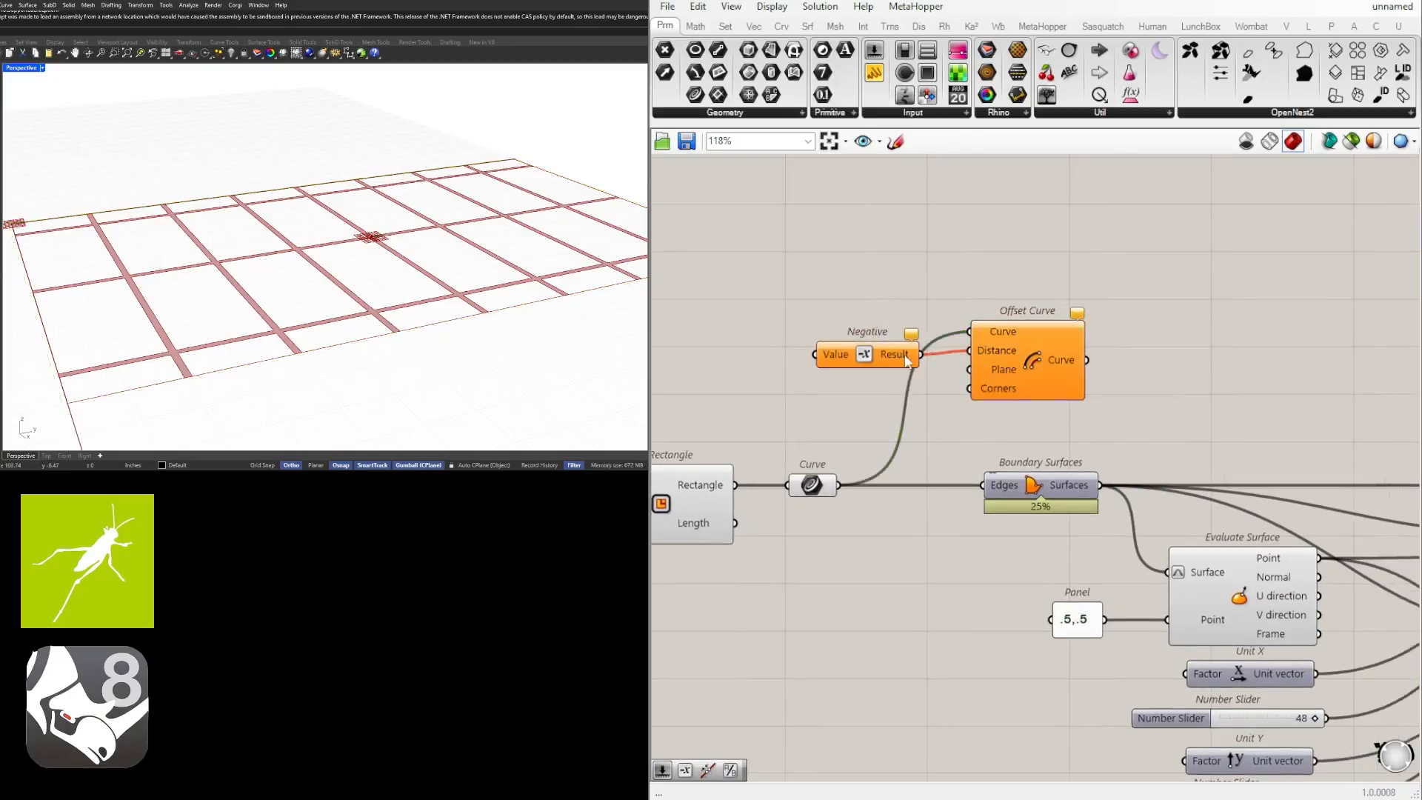
{"action": "scroll", "coordinate": [1016, 351], "scroll_direction": "down", "scroll_amount": 5}
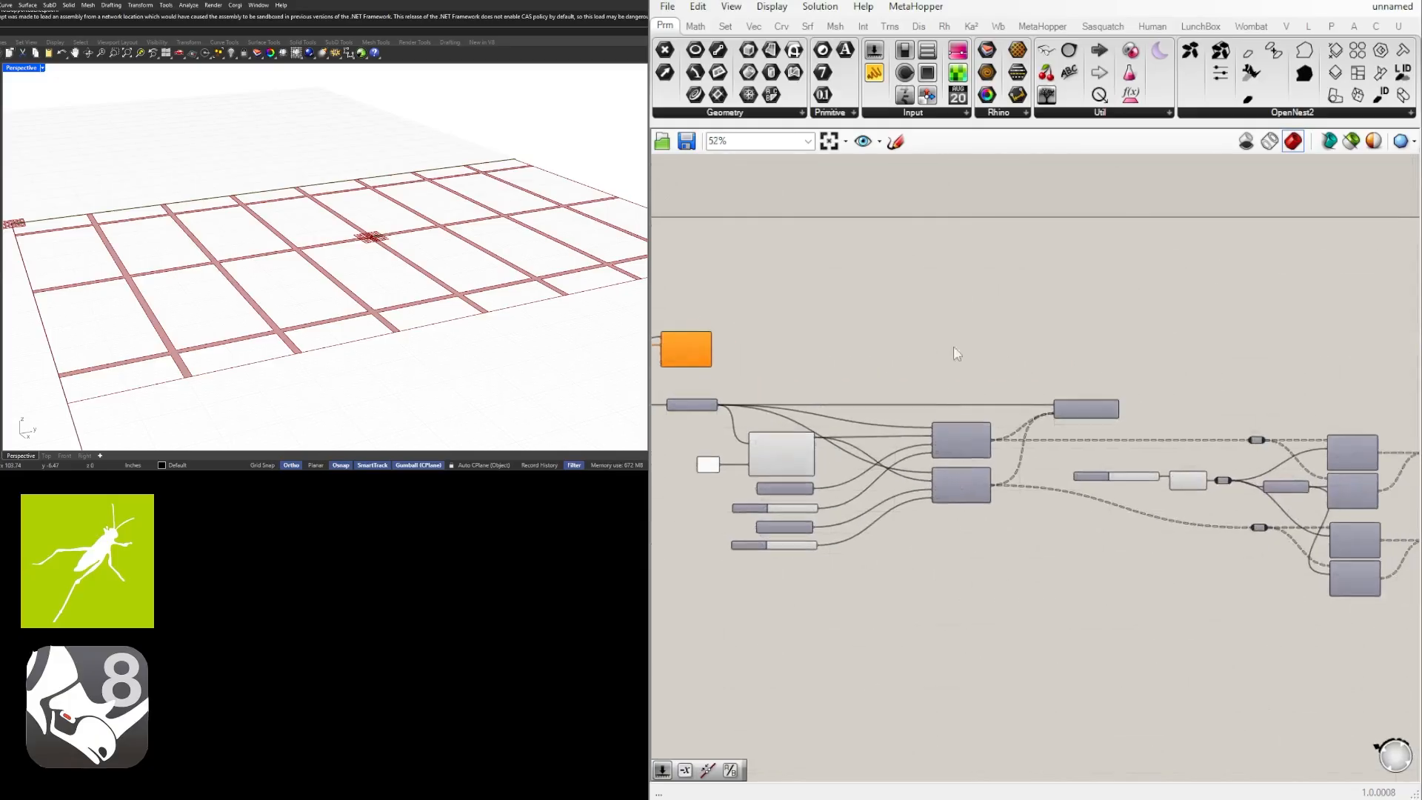
{"action": "scroll", "coordinate": [954, 349], "scroll_direction": "up", "scroll_amount": 5}
{"action": "scroll", "coordinate": [891, 348], "scroll_direction": "down", "scroll_amount": 4}
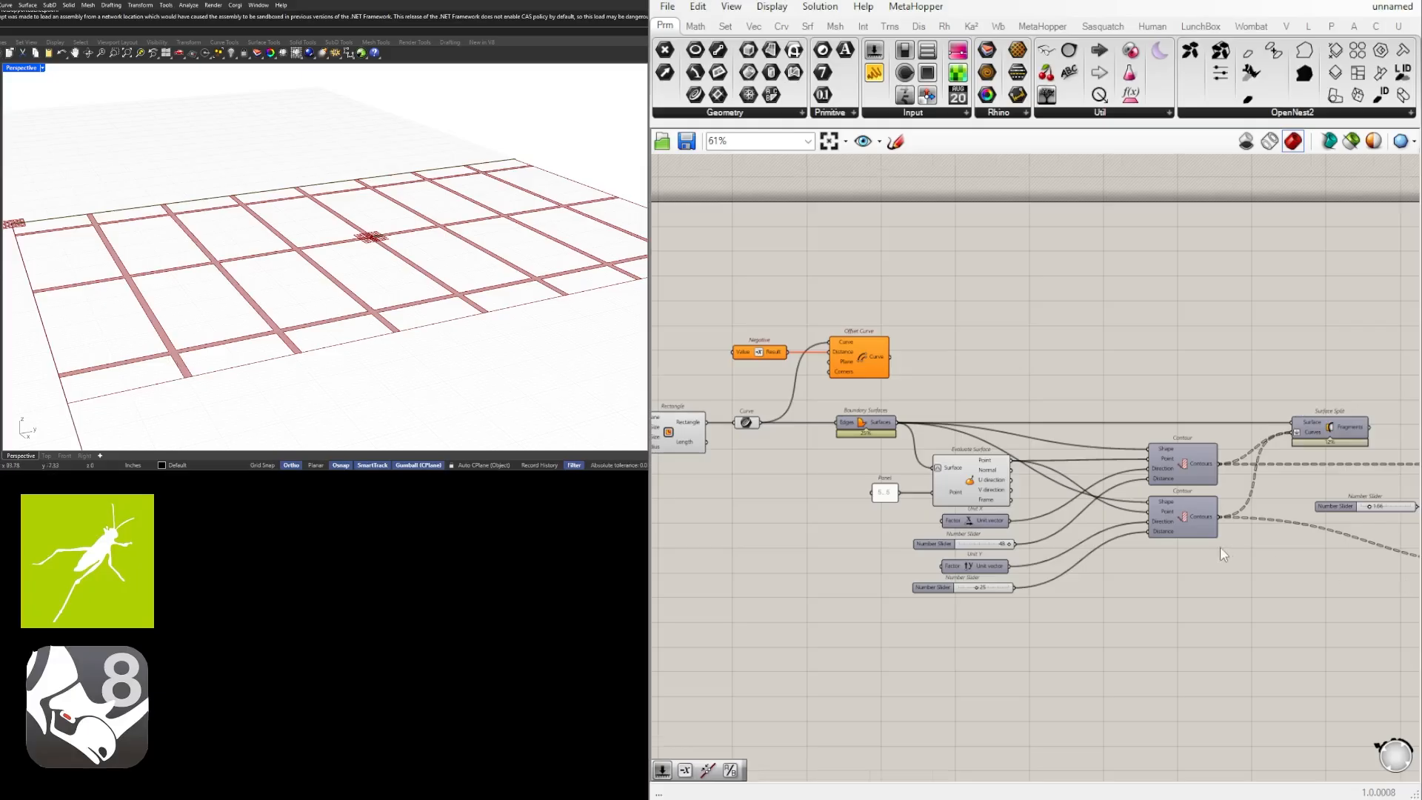
Set the Number Slider that feeds the Division component's A input to 1.5.
{"action": "scroll", "coordinate": [1186, 522], "scroll_direction": "down", "scroll_amount": 2}
{"action": "scroll", "coordinate": [1228, 474], "scroll_direction": "up", "scroll_amount": 3}
{"action": "left_click", "coordinate": [1251, 465]}
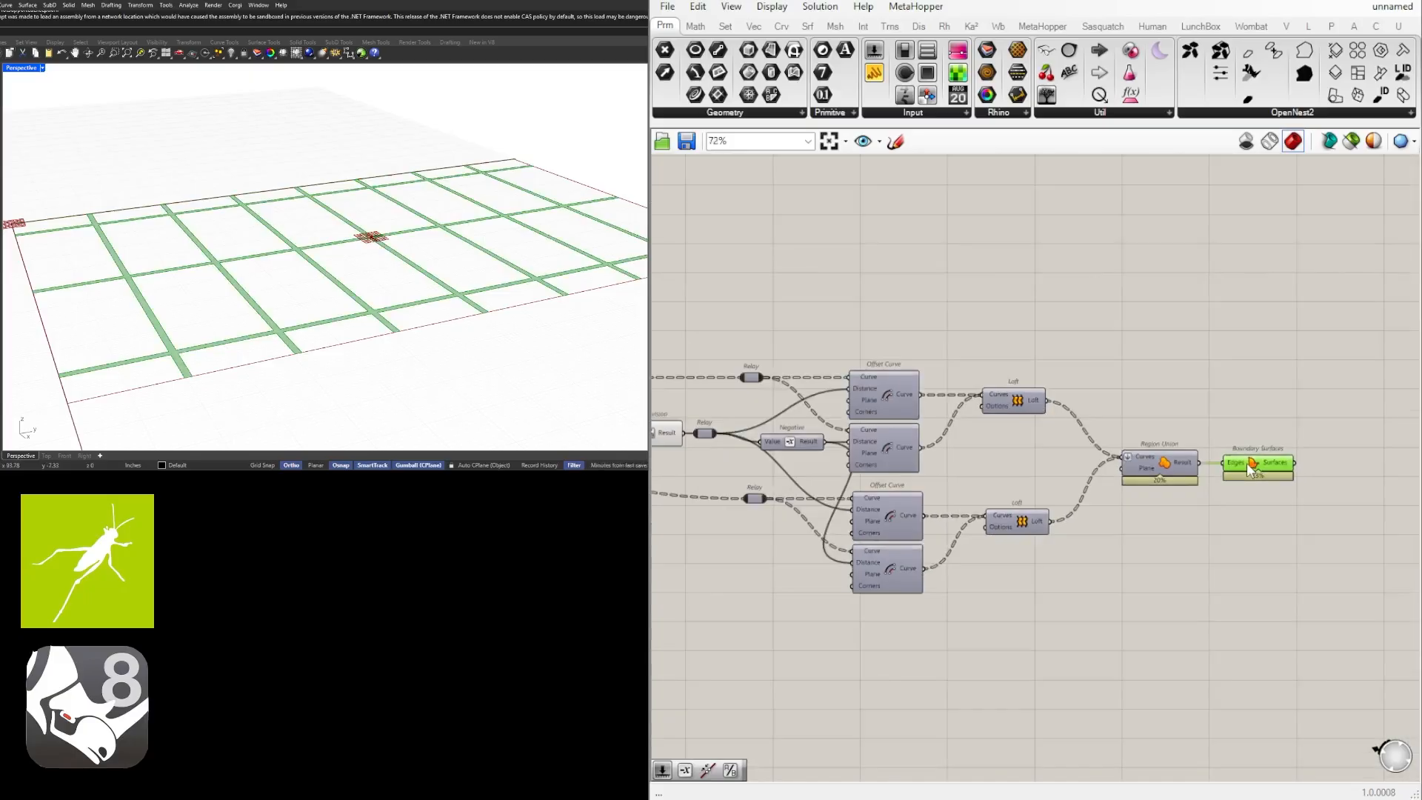
{"action": "scroll", "coordinate": [820, 482], "scroll_direction": "up", "scroll_amount": 1}
{"action": "right_click_drag", "start_coordinate": [821, 483], "coordinate": [1176, 509]}
{"action": "scroll", "coordinate": [878, 443], "scroll_direction": "up", "scroll_amount": 3}
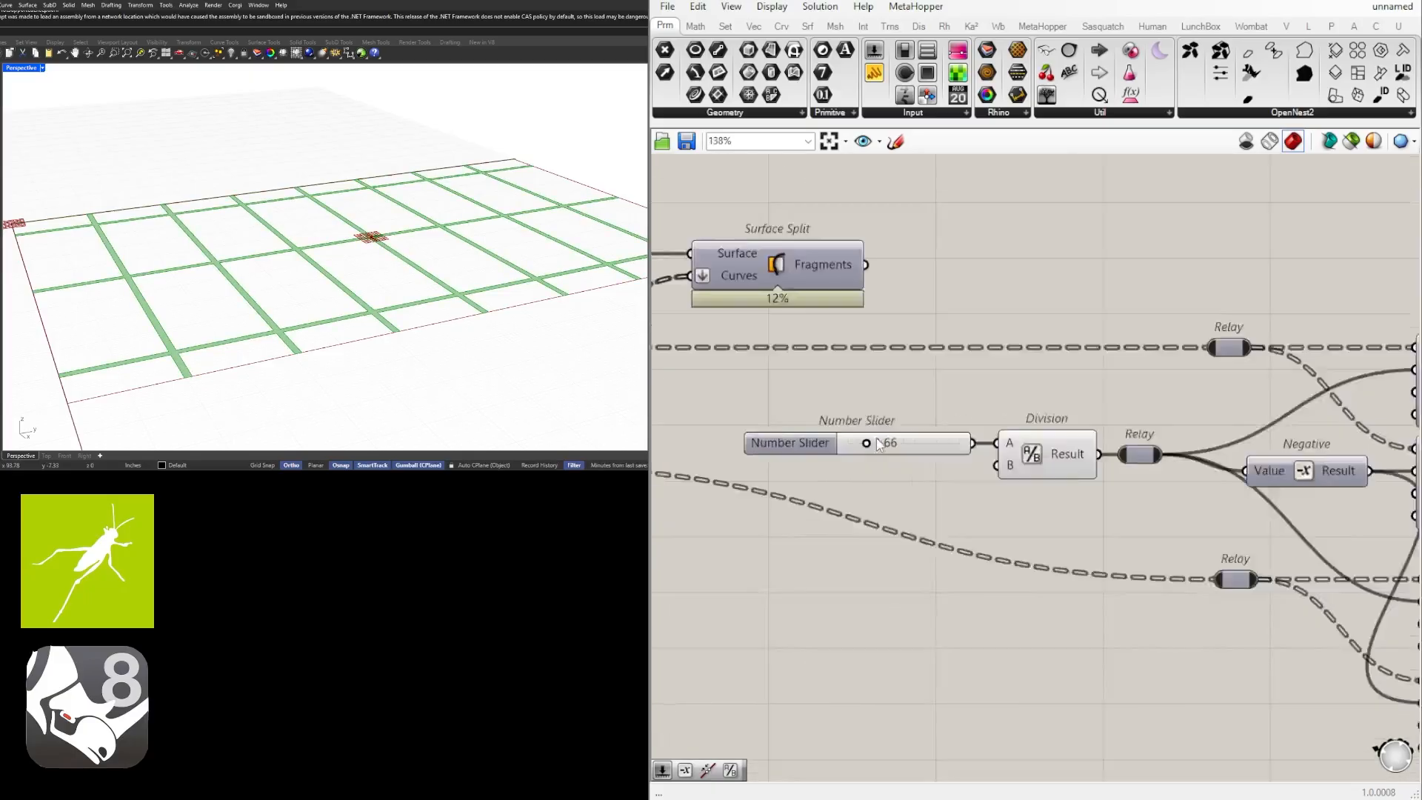
{"action": "scroll", "coordinate": [878, 443], "scroll_direction": "up", "scroll_amount": 3}
{"action": "double_click", "coordinate": [878, 443]}
{"action": "type", "text": "1.5"}
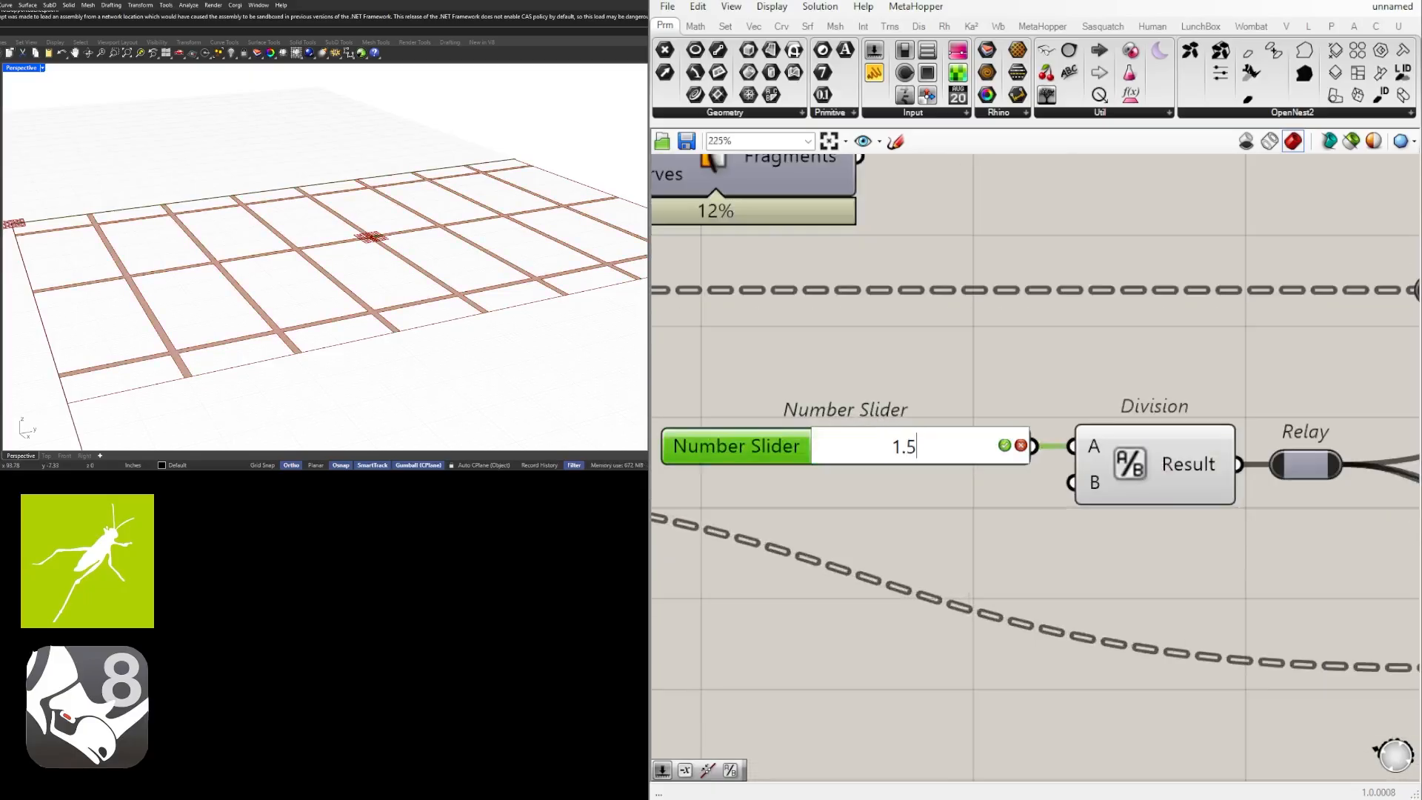
{"action": "key", "text": "Return"}
Try 1.78 on the Division component's Number Slider and restore it to 1.50.
{"action": "scroll", "coordinate": [892, 409], "scroll_direction": "up", "scroll_amount": 3}
{"action": "mouse_move", "coordinate": [815, 489]}
{"action": "left_mouse_down"}
{"action": "mouse_move", "coordinate": [899, 489]}
{"action": "mouse_move", "coordinate": [797, 487]}
{"action": "left_mouse_up"}
{"action": "double_click", "coordinate": [797, 483]}
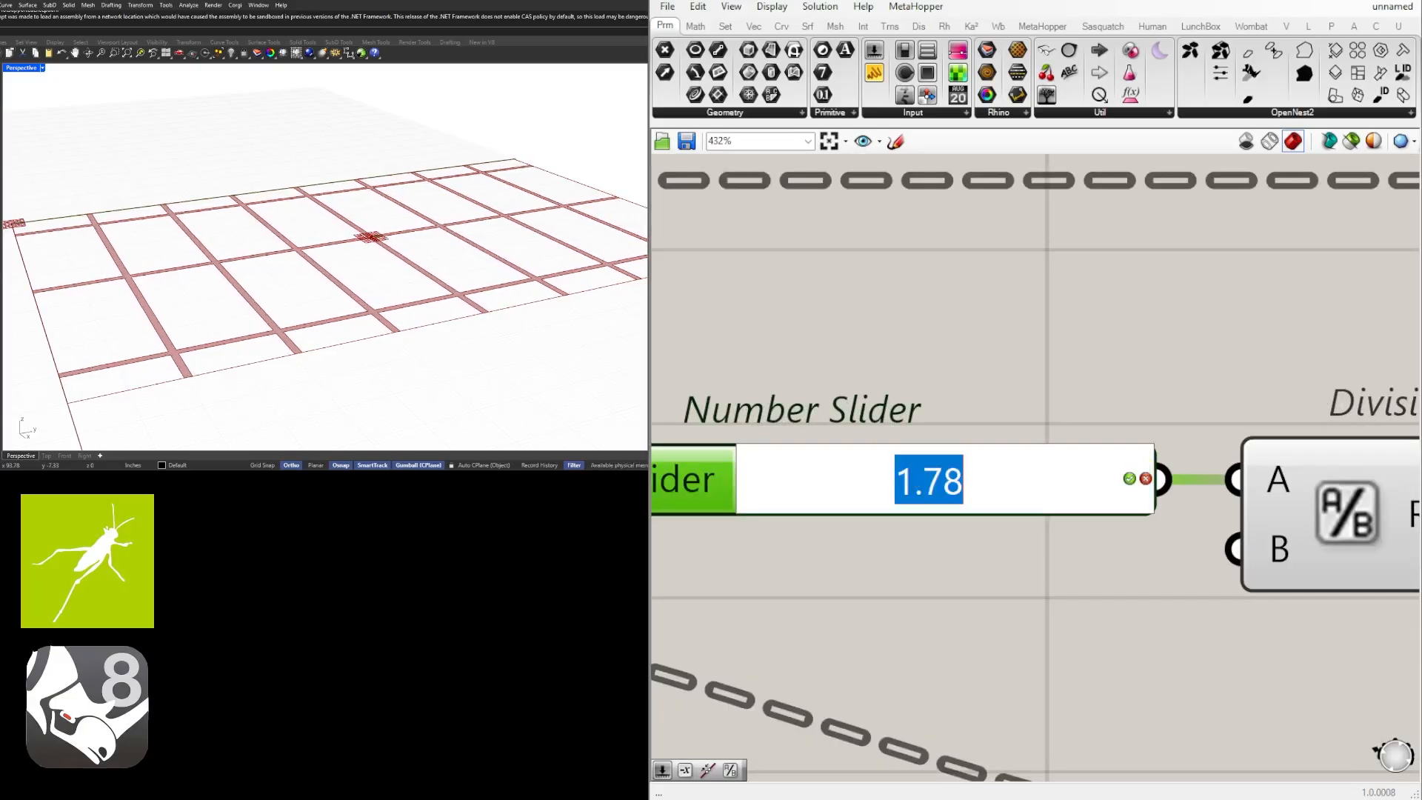
{"action": "type", "text": "1.5"}
{"action": "key", "text": "Return"}
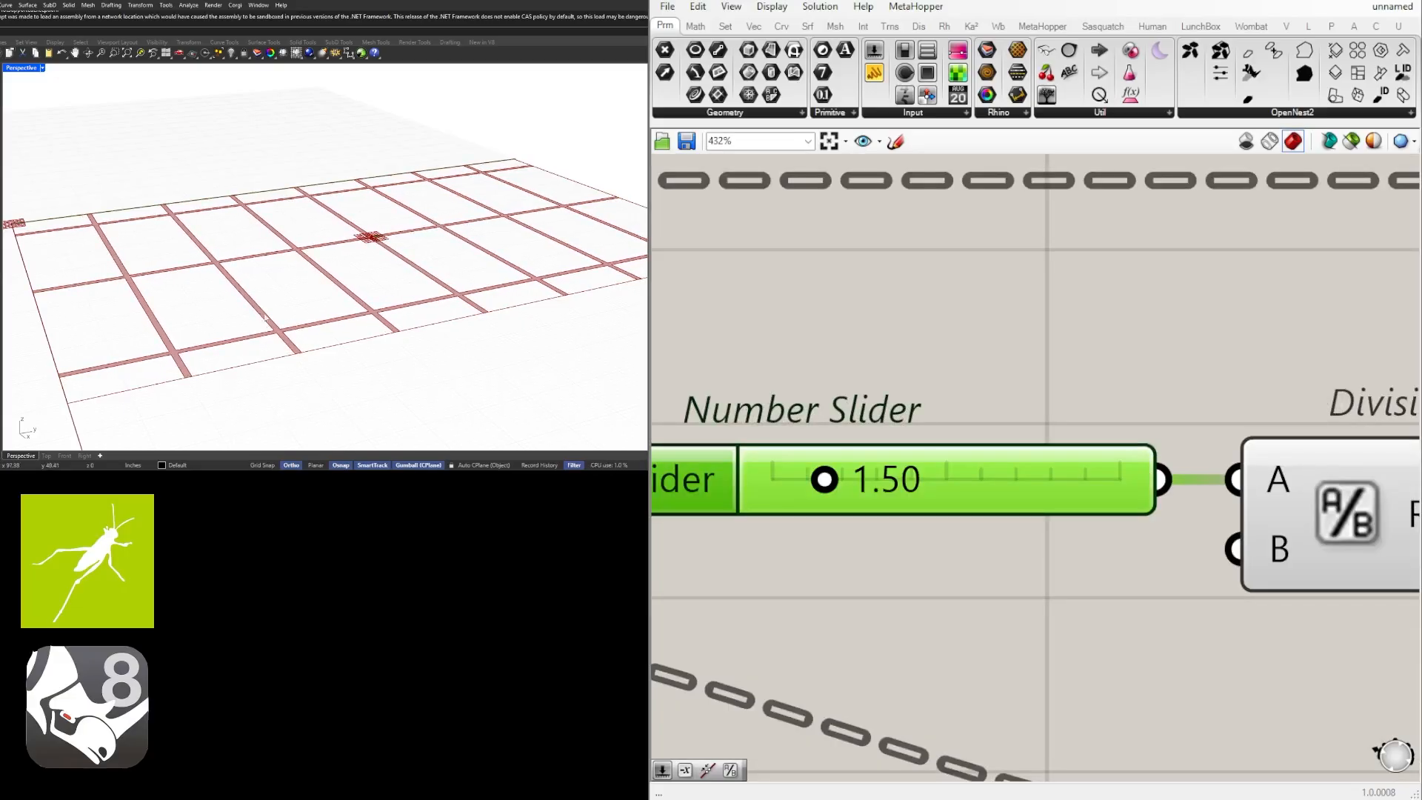
Move the Number Slider farther from Division and connect Division's Result to the Value input of the Negative beside the rectangle's Offset Curve.
{"action": "scroll", "coordinate": [1000, 468], "scroll_direction": "down", "scroll_amount": 5}
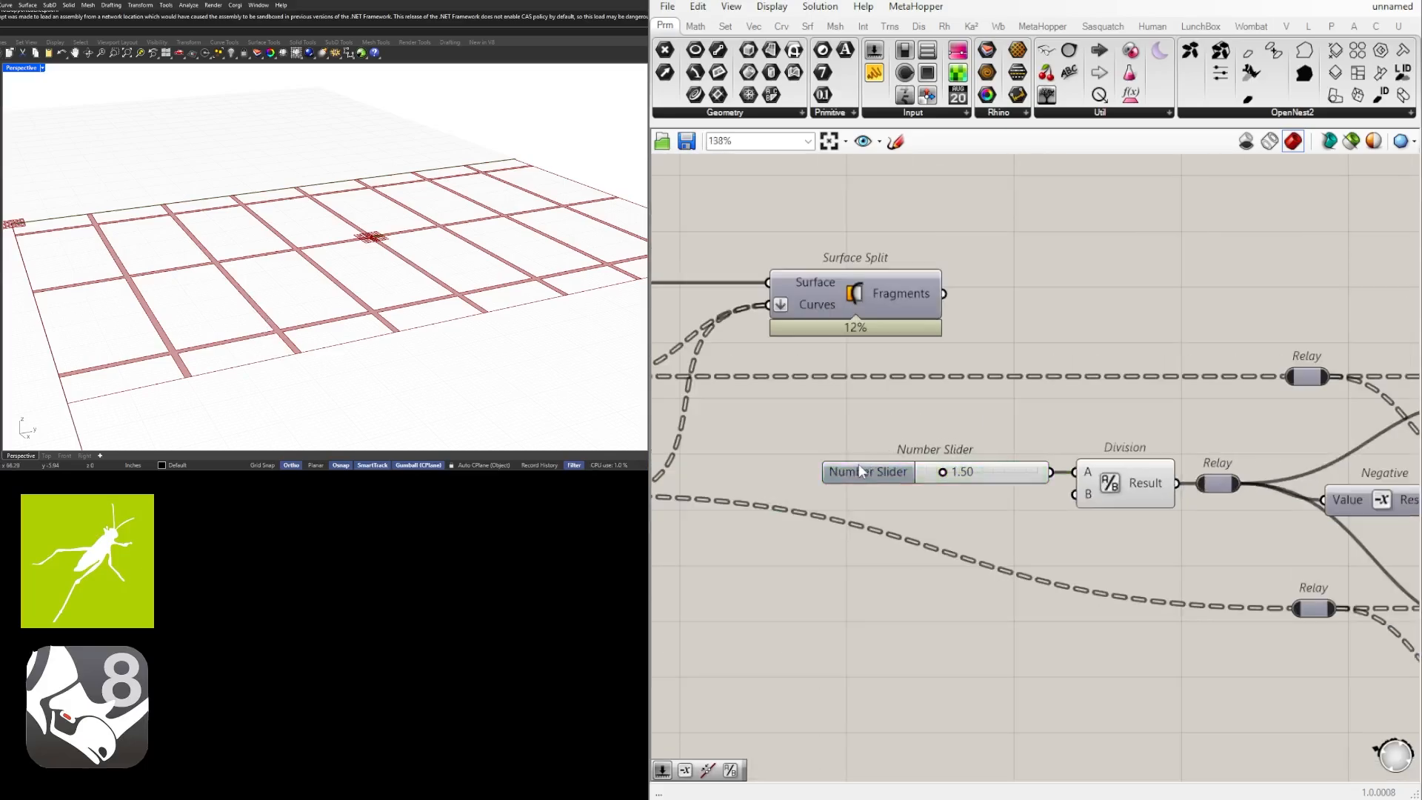
{"action": "left_click_drag", "start_coordinate": [861, 471], "coordinate": [823, 471]}
{"action": "scroll", "coordinate": [1080, 486], "scroll_direction": "down", "scroll_amount": 8}
{"action": "left_click_drag", "start_coordinate": [1014, 472], "coordinate": [725, 395]}
{"action": "scroll", "coordinate": [862, 446], "scroll_direction": "up", "scroll_amount": 6}
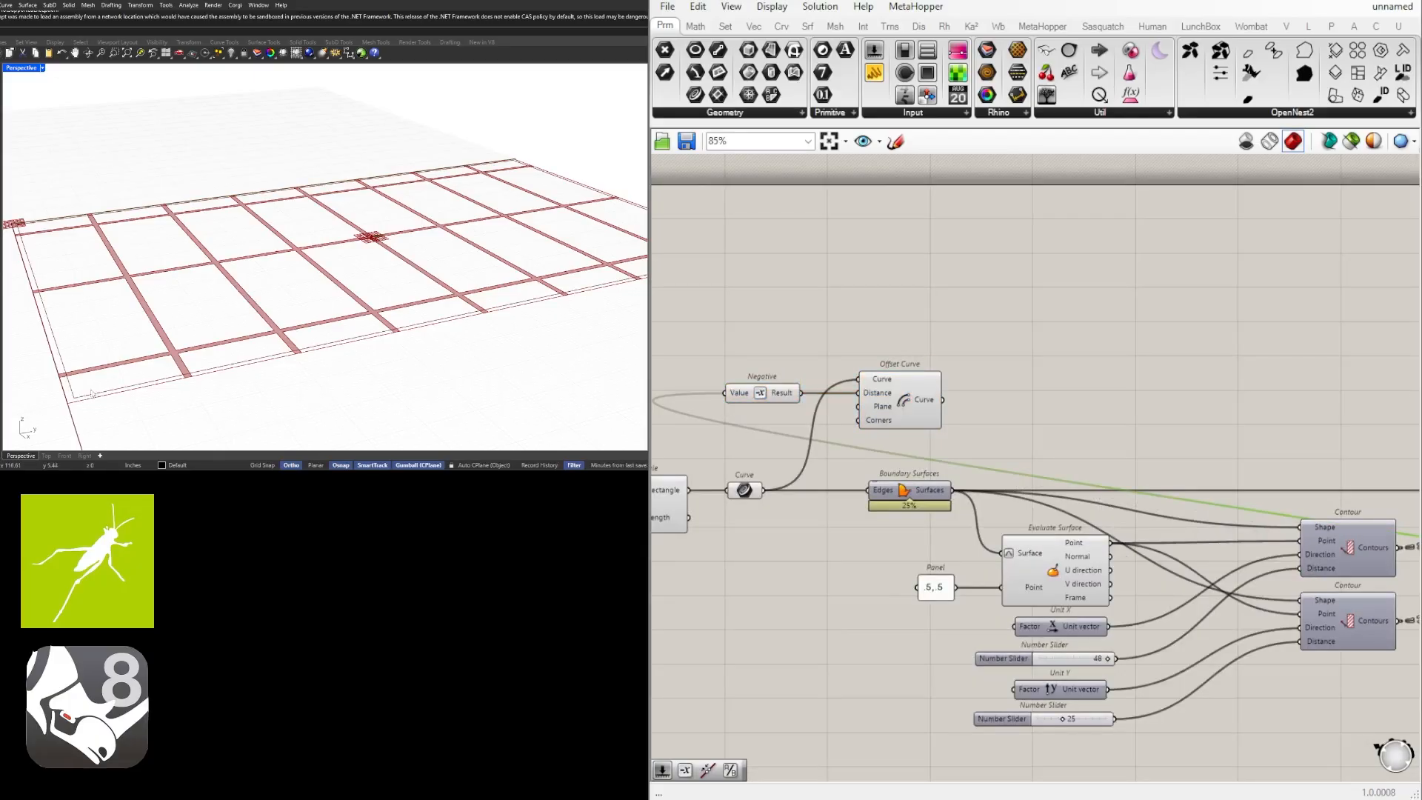
{"action": "right_click_drag", "start_coordinate": [1003, 390], "coordinate": [1210, 447]}
{"action": "scroll", "coordinate": [1015, 421], "scroll_direction": "up", "scroll_amount": 4}
{"action": "mouse_move", "coordinate": [921, 475]}
{"action": "left_mouse_down"}
{"action": "mouse_move", "coordinate": [955, 475]}
{"action": "mouse_move", "coordinate": [937, 475]}
{"action": "left_mouse_up"}
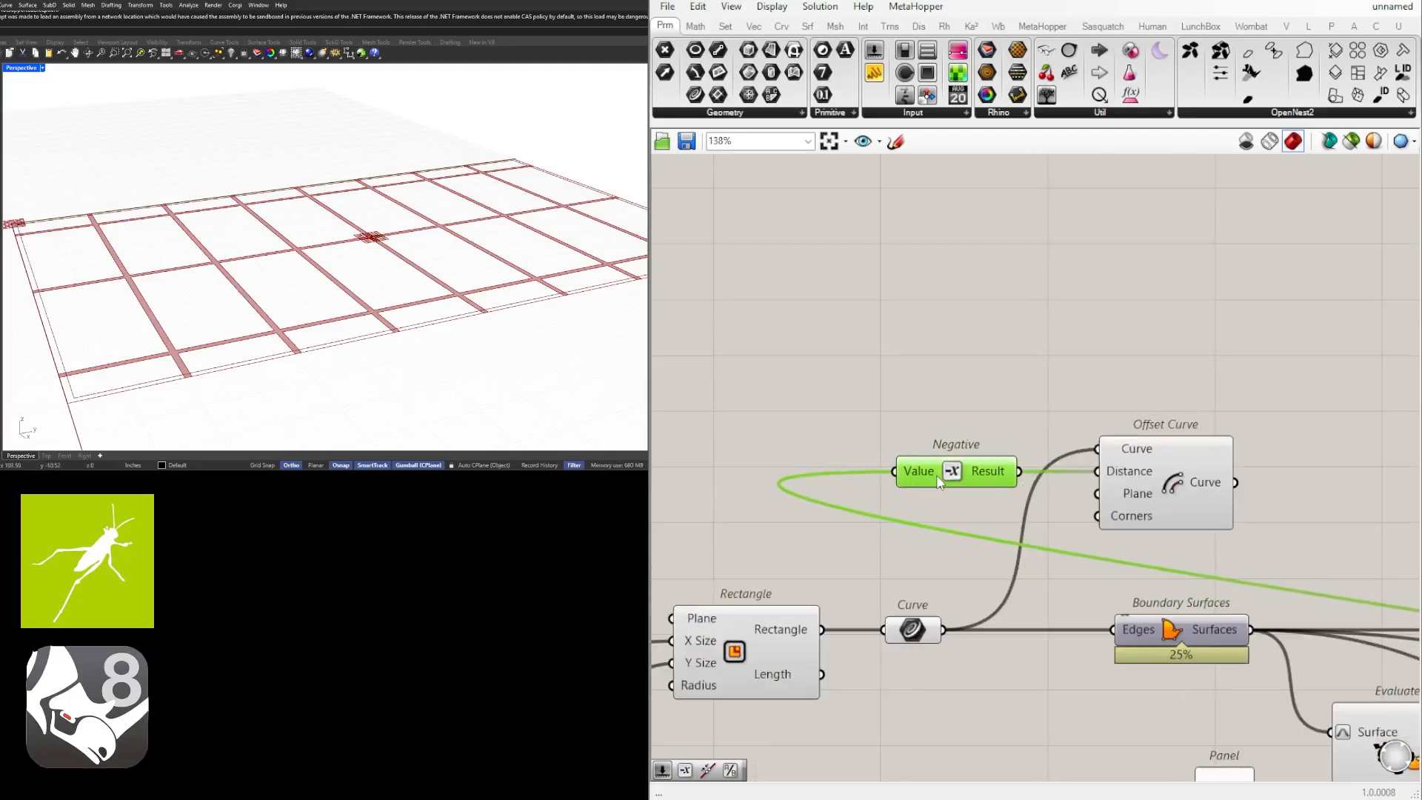
Set the wire display of the perimeter Negative's Value input to Hidden.
{"action": "scroll", "coordinate": [917, 476], "scroll_direction": "down", "scroll_amount": 6}
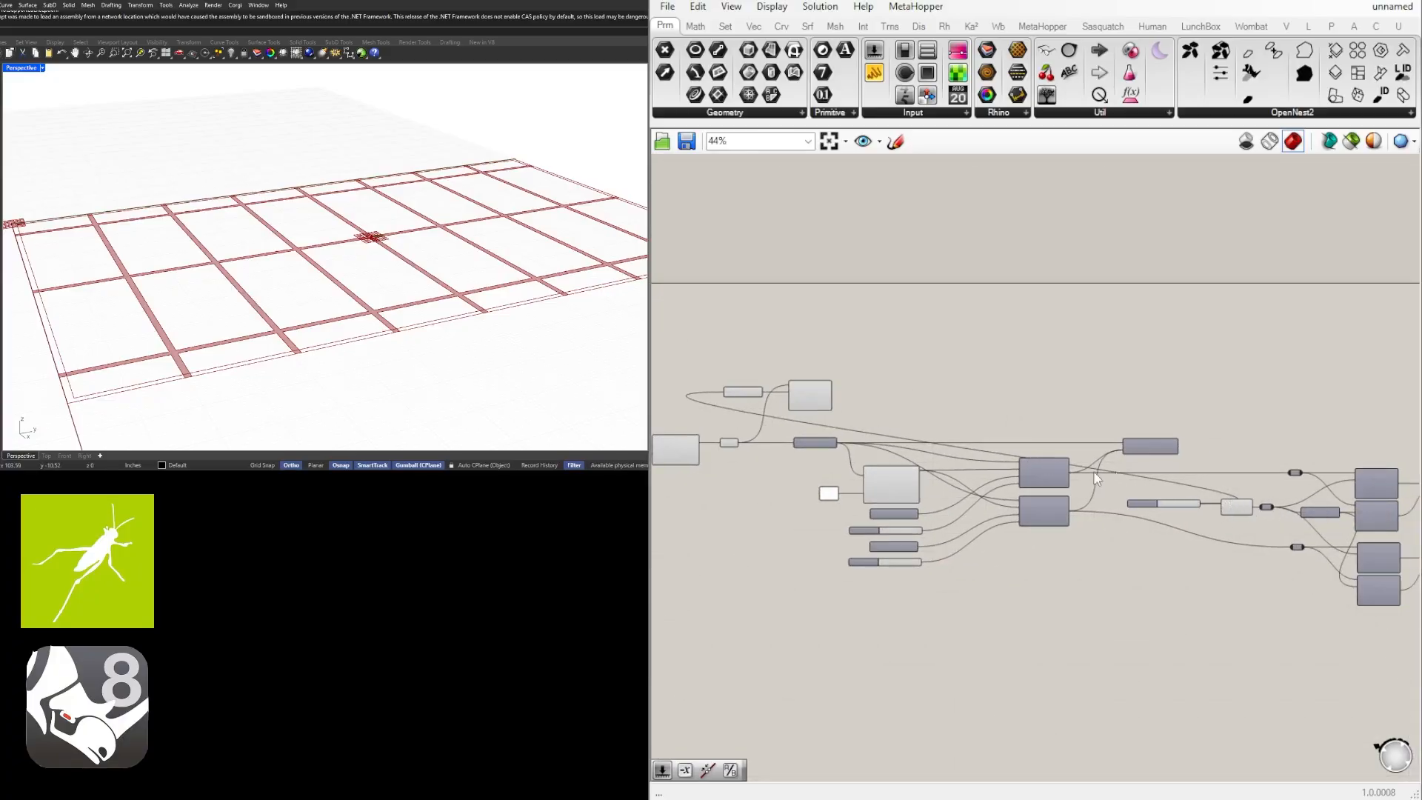
{"action": "scroll", "coordinate": [713, 404], "scroll_direction": "up", "scroll_amount": 8}
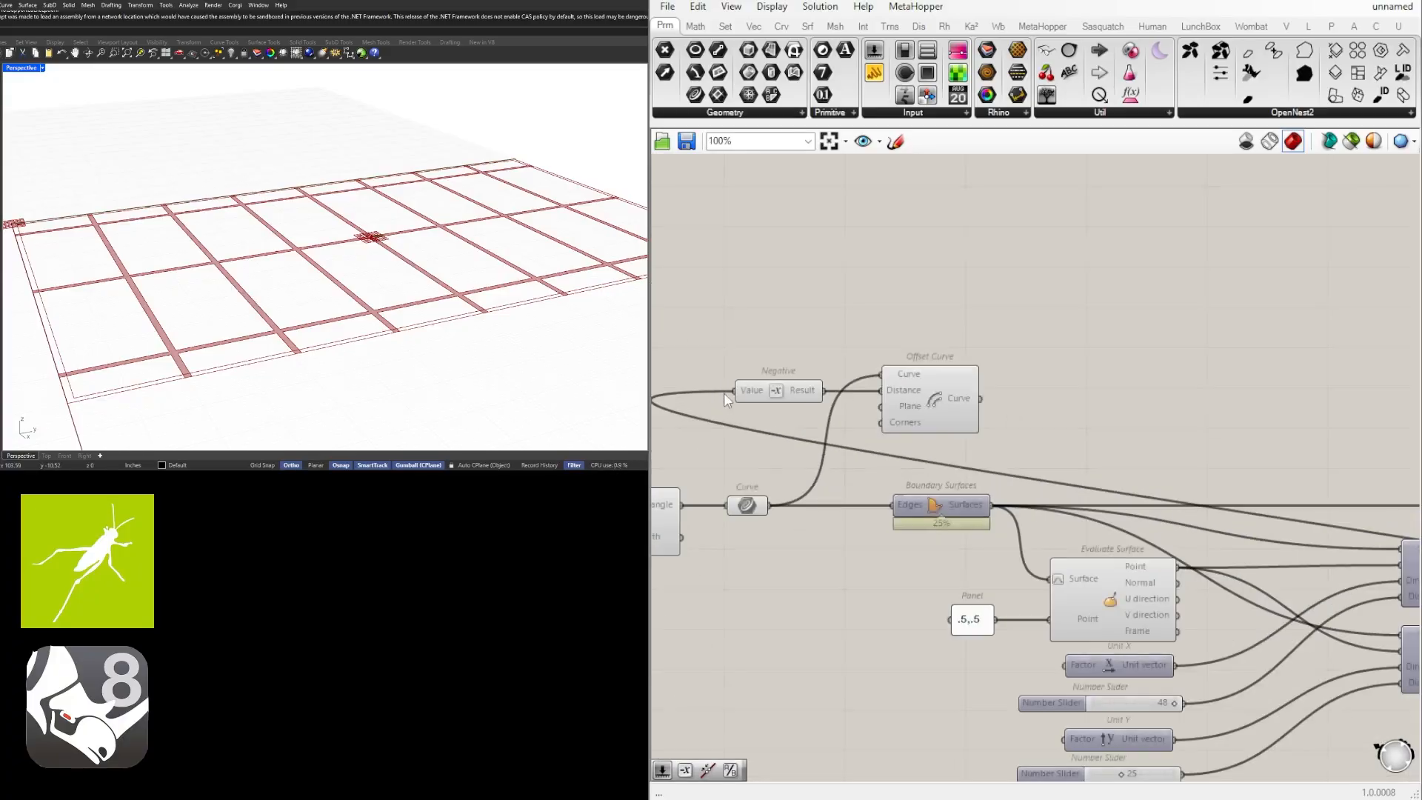
{"action": "right_click", "coordinate": [764, 393]}
{"action": "mouse_move", "coordinate": [843, 445]}
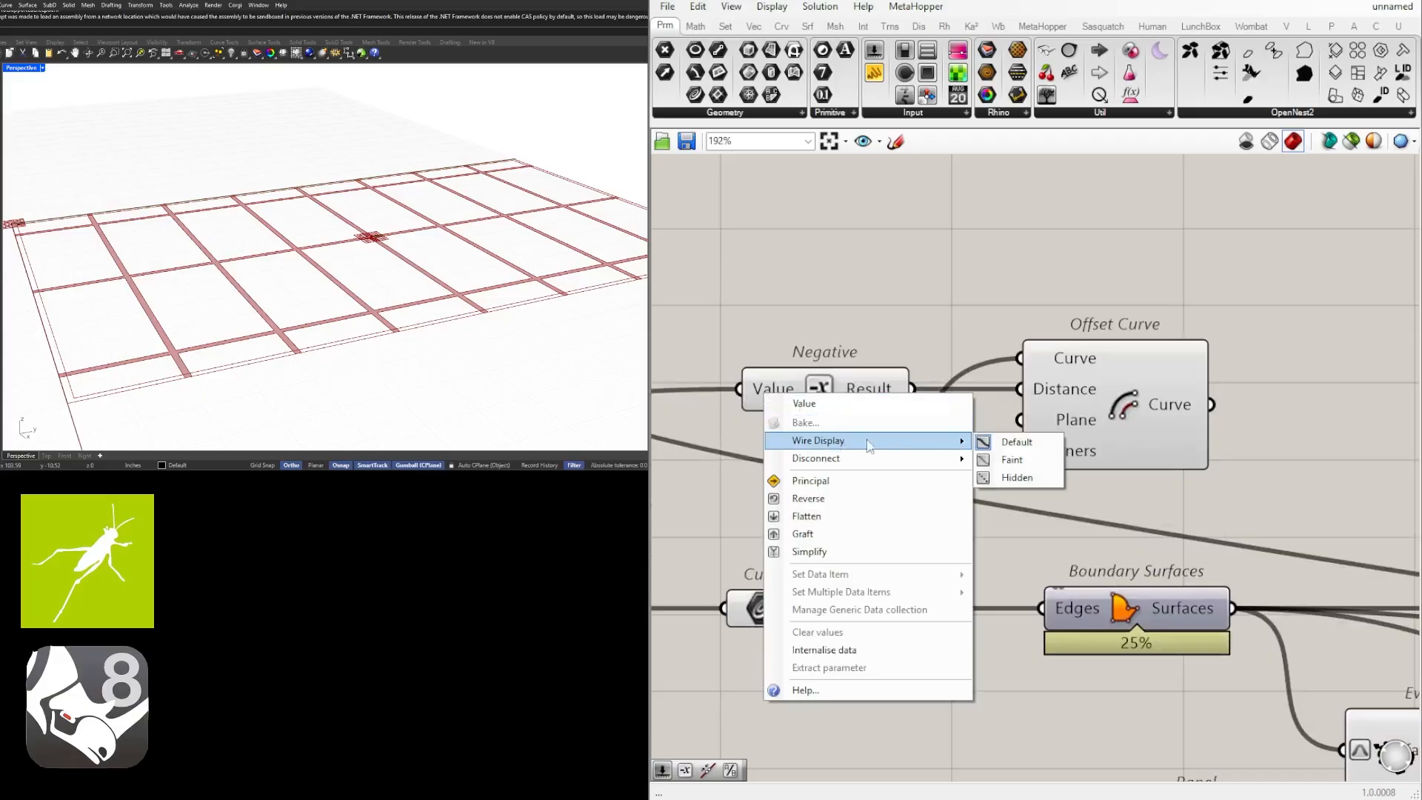
{"action": "left_click", "coordinate": [1011, 477]}
{"action": "scroll", "coordinate": [976, 374], "scroll_direction": "down", "scroll_amount": 2}
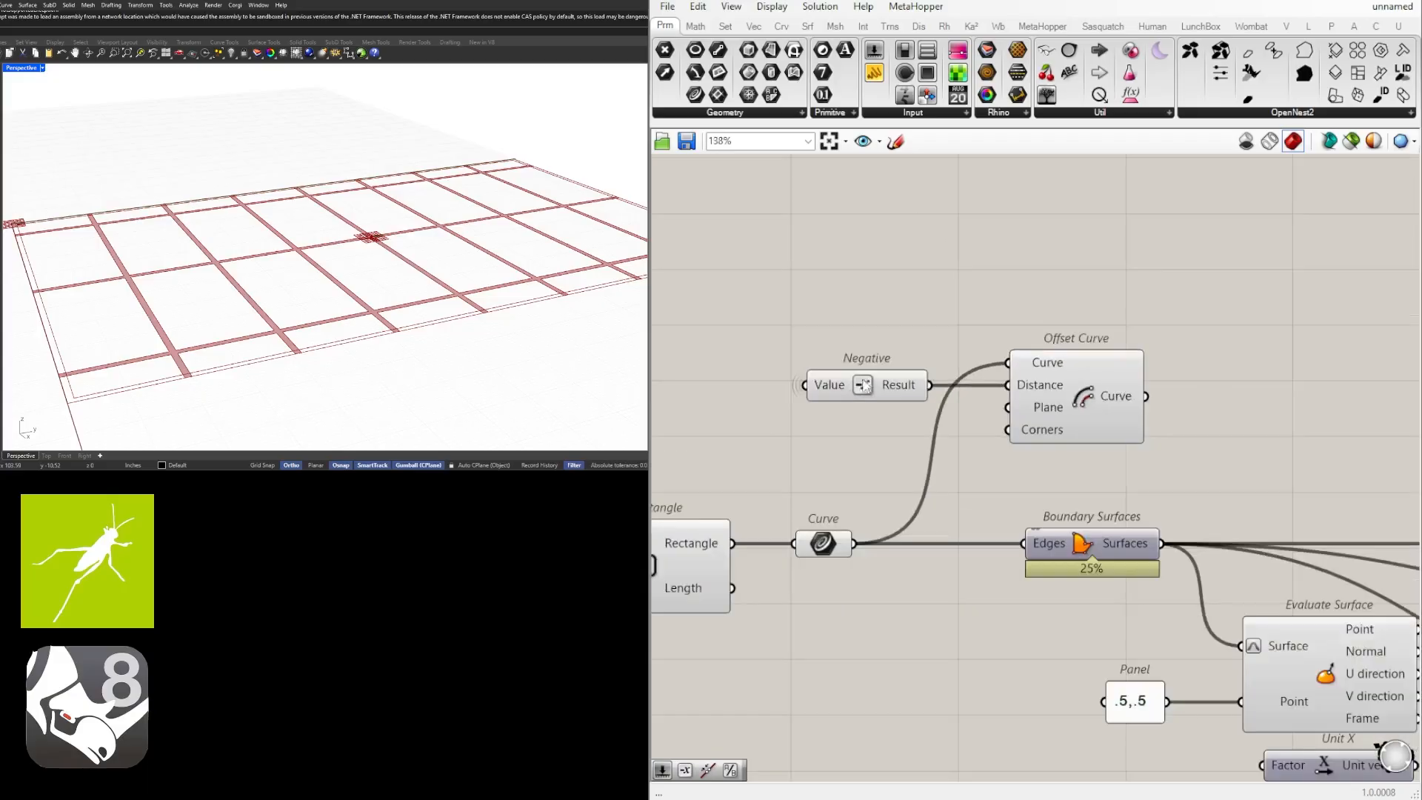
Move the Negative and Offset Curve down beside the first Boundary Surfaces and widen the gap between the two components.
{"action": "left_click", "coordinate": [880, 382]}
{"action": "left_click_drag", "start_coordinate": [1104, 298], "coordinate": [872, 428]}
{"action": "left_click_drag", "start_coordinate": [1108, 402], "coordinate": [1112, 467]}
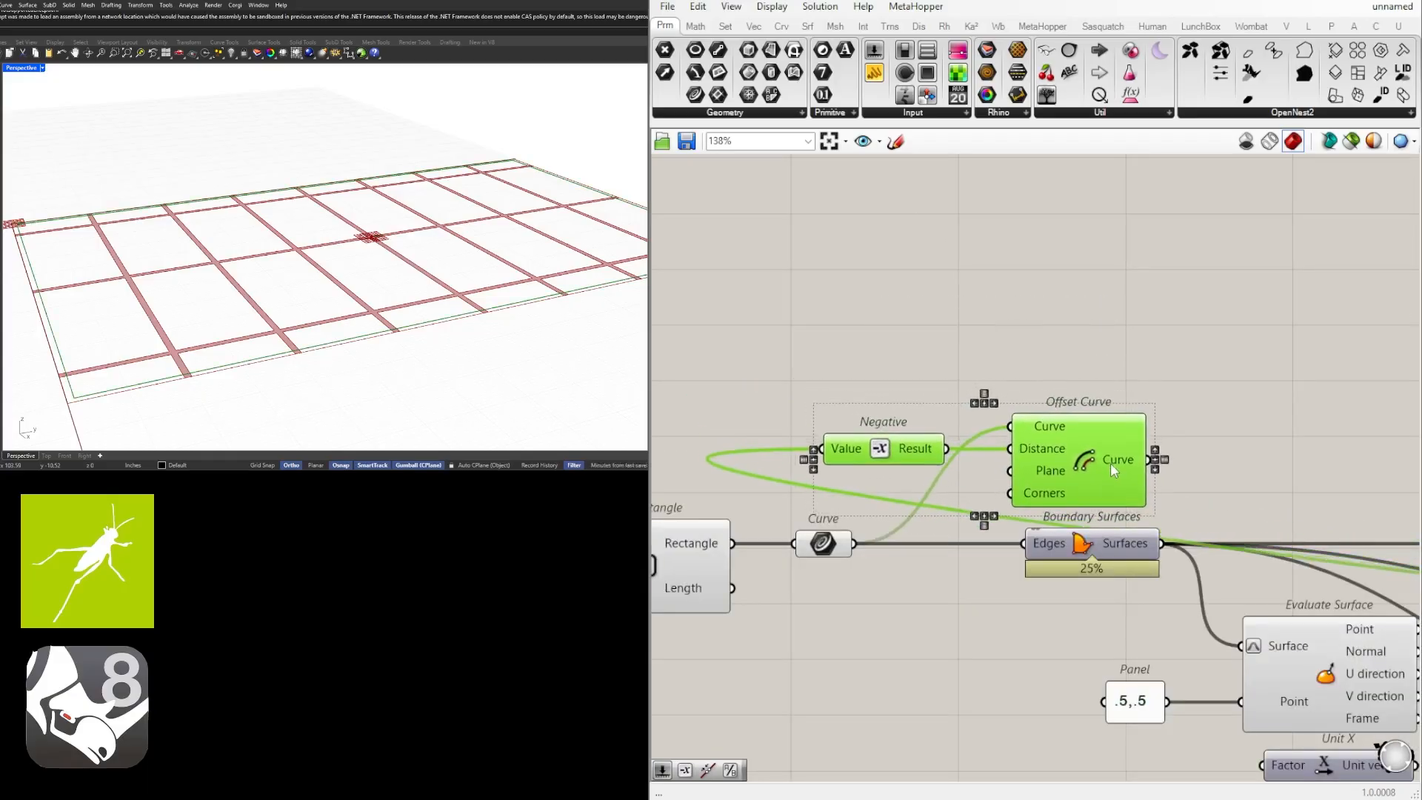
{"action": "left_click", "coordinate": [1100, 351]}
{"action": "left_click_drag", "start_coordinate": [878, 448], "coordinate": [815, 448]}
{"action": "left_click", "coordinate": [843, 406]}
Highlight the Offset Curve and the rectangle's Curve parameter to compare both perimeter outlines in the viewport.
{"action": "left_click", "coordinate": [1102, 468]}
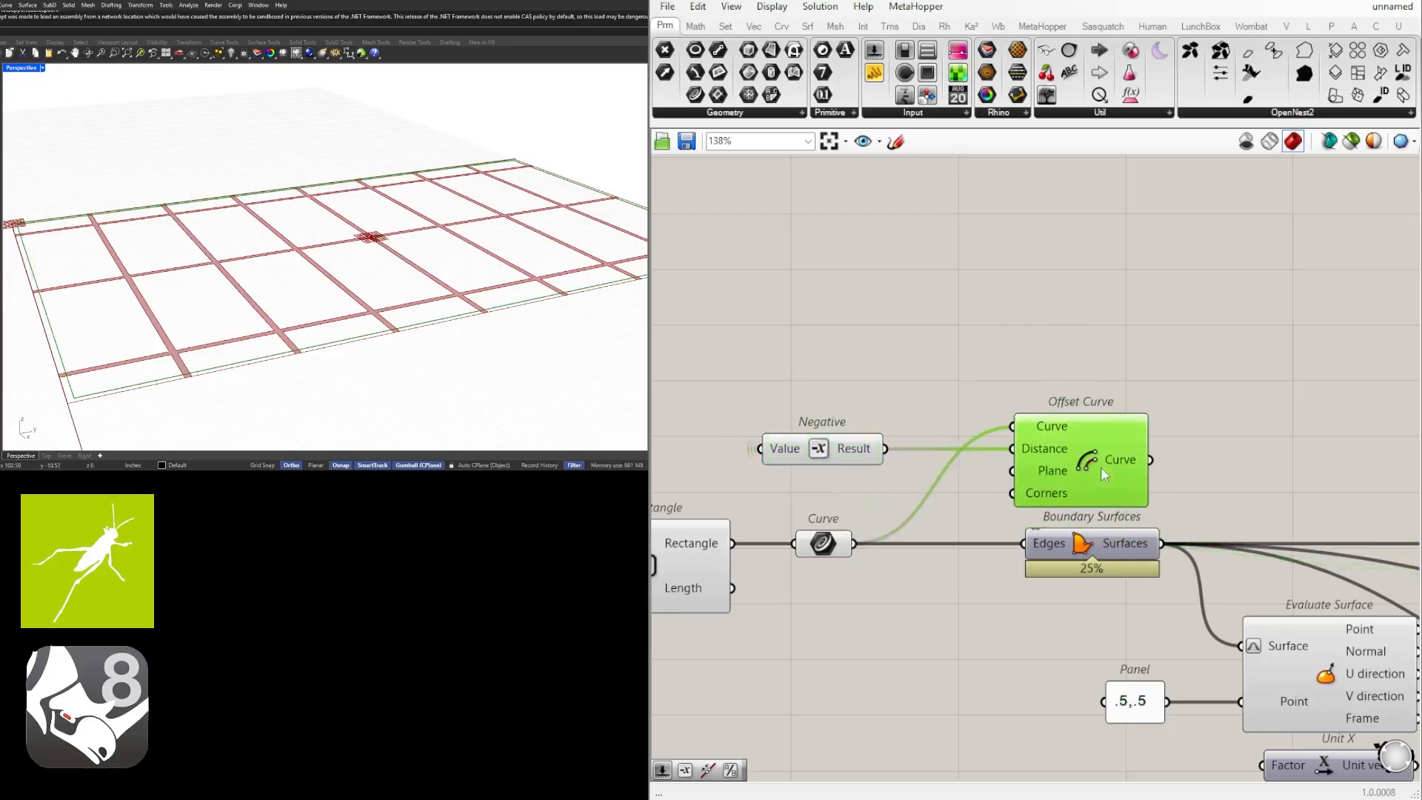
{"action": "right_click_drag", "start_coordinate": [1229, 367], "coordinate": [1000, 376]}
{"action": "scroll", "coordinate": [962, 314], "scroll_direction": "down", "scroll_amount": 3}
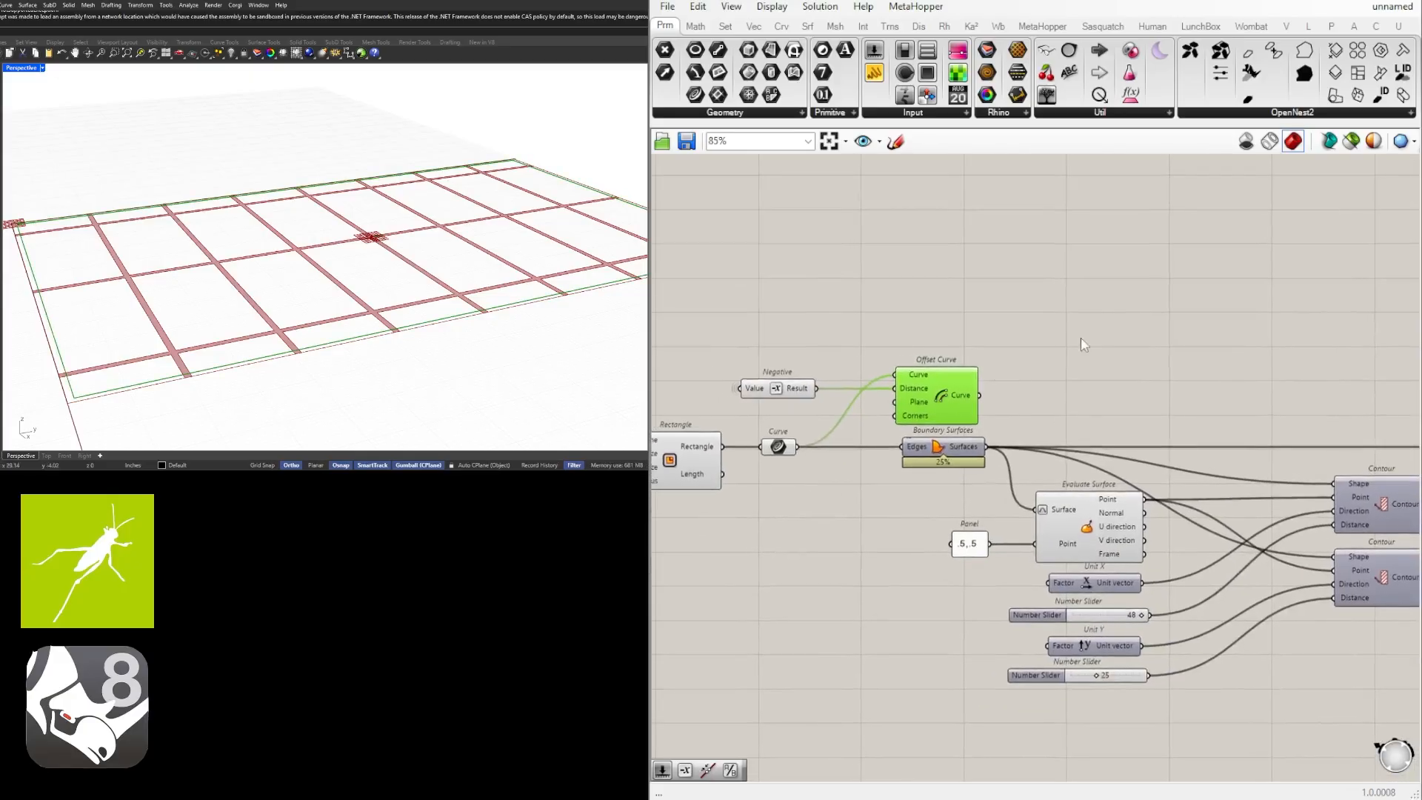
{"action": "left_click", "coordinate": [786, 448], "text": "shift"}
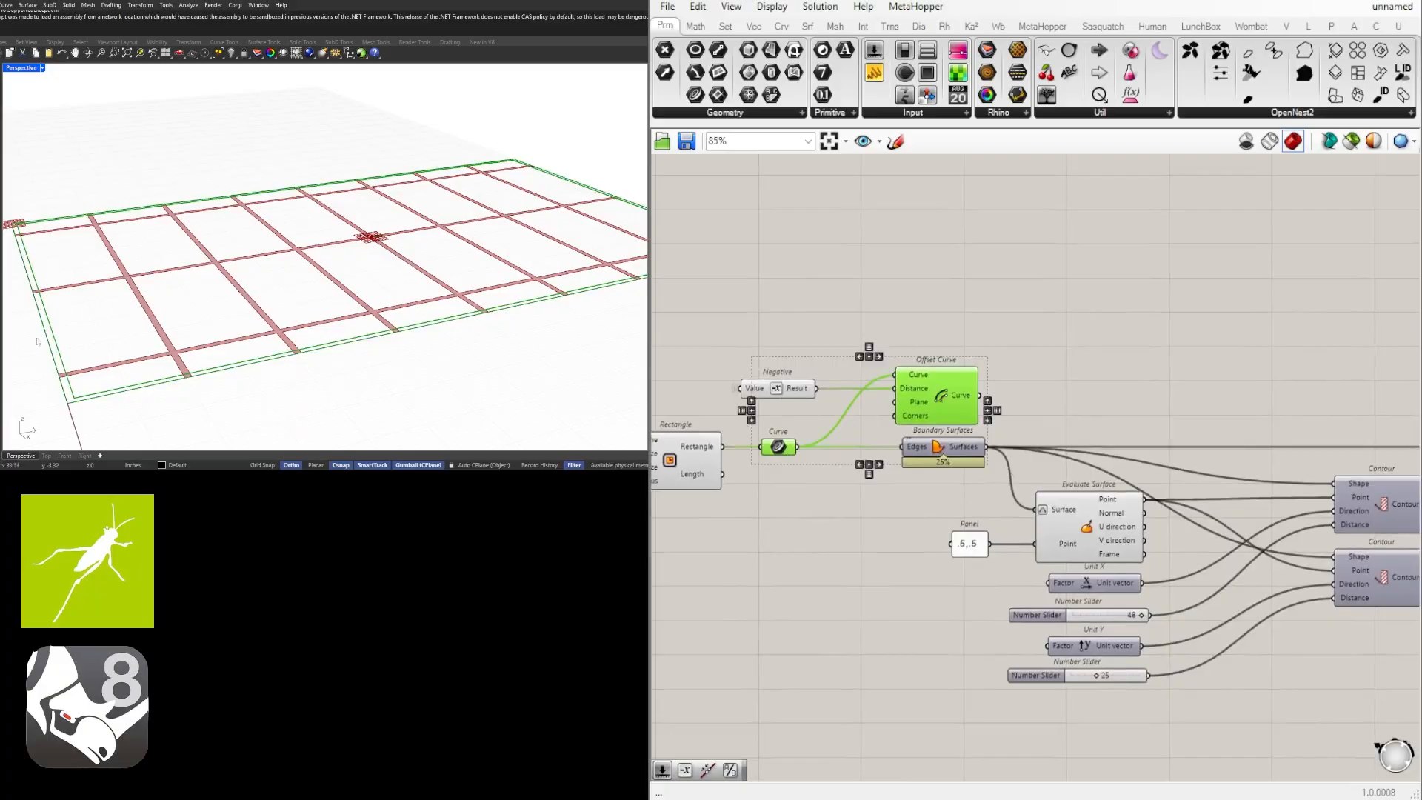
{"action": "left_click", "coordinate": [1082, 403]}
Add a second Boundary Surfaces component beside the perimeter Offset Curve.
{"action": "scroll", "coordinate": [1081, 403], "scroll_direction": "up", "scroll_amount": 2}
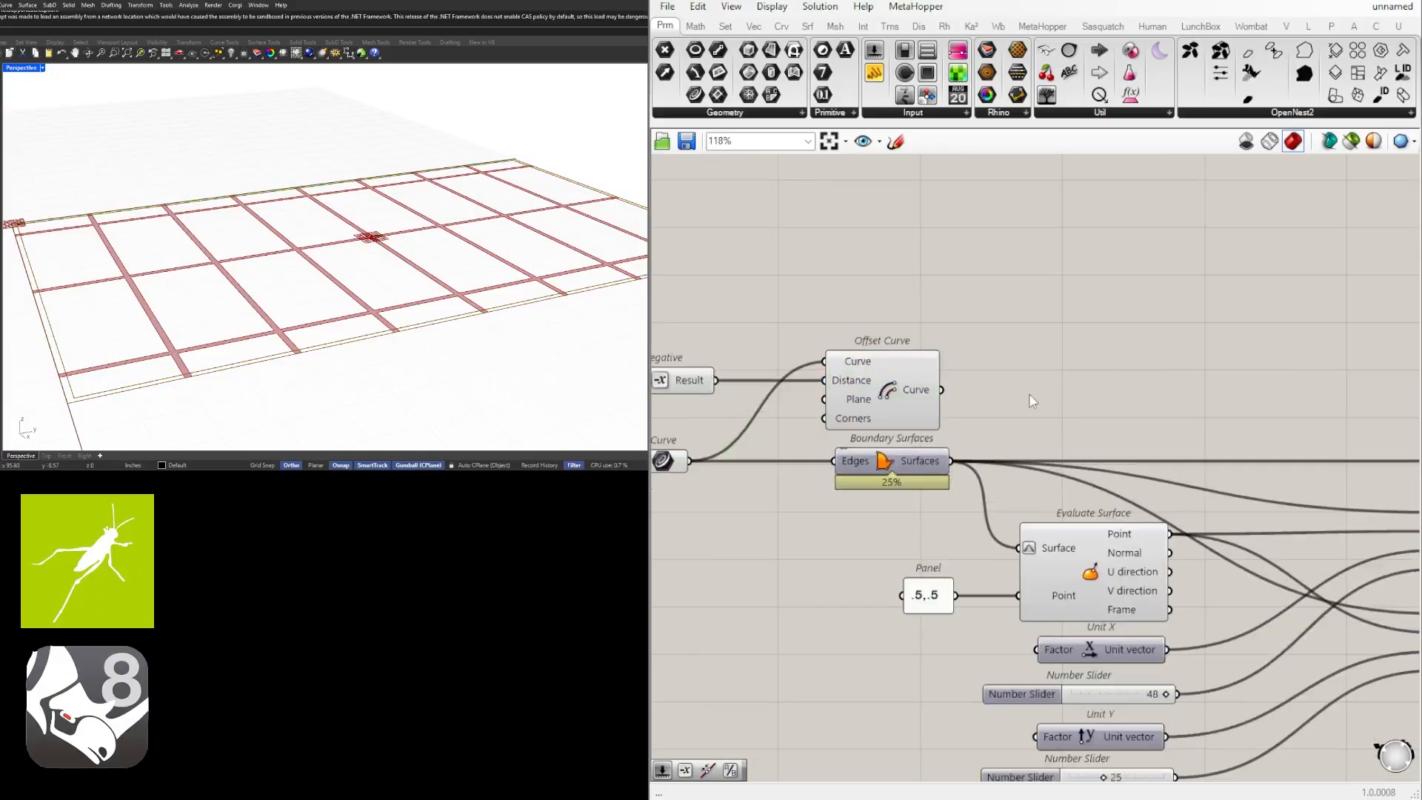
{"action": "double_click", "coordinate": [1028, 394]}
{"action": "type", "text": "boundary"}
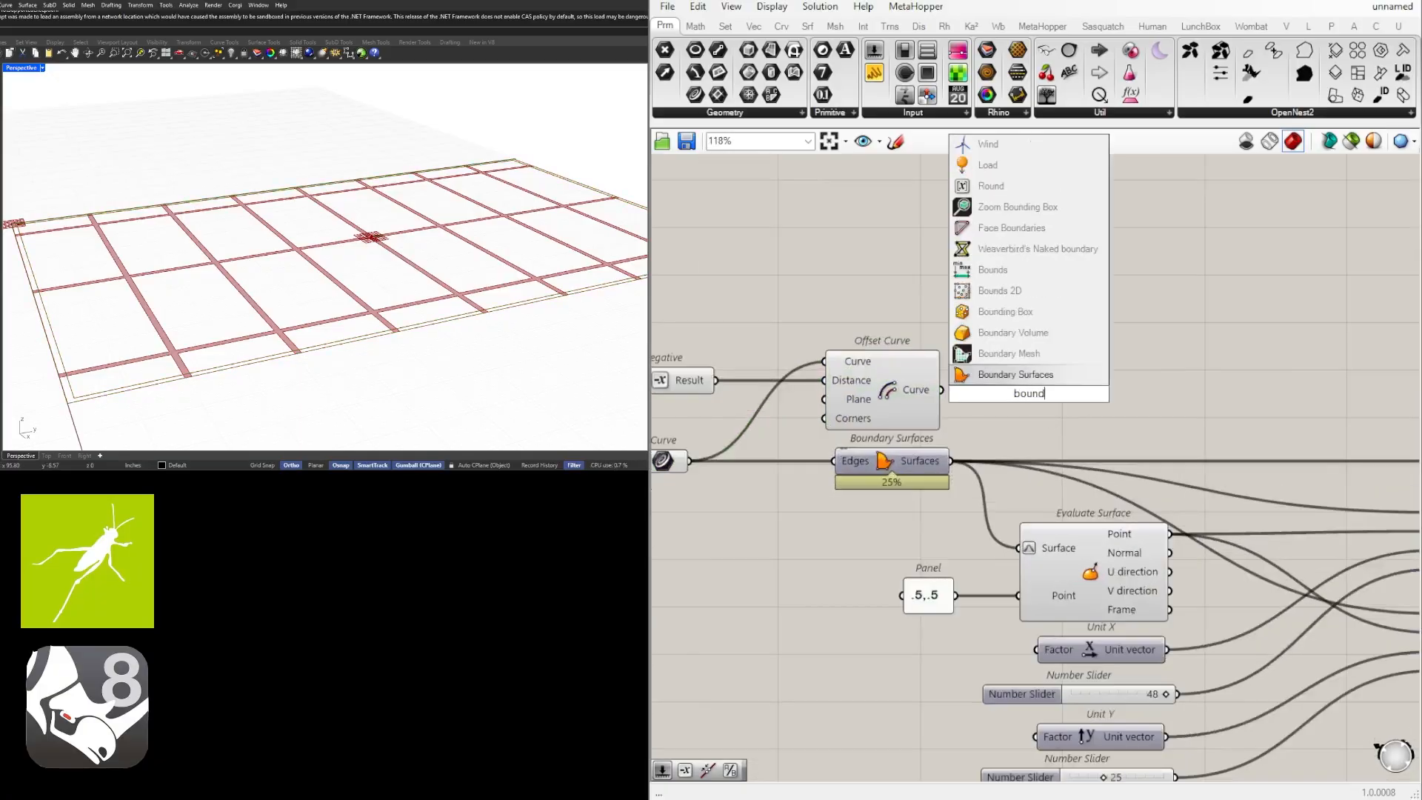
{"action": "key", "text": "Return"}
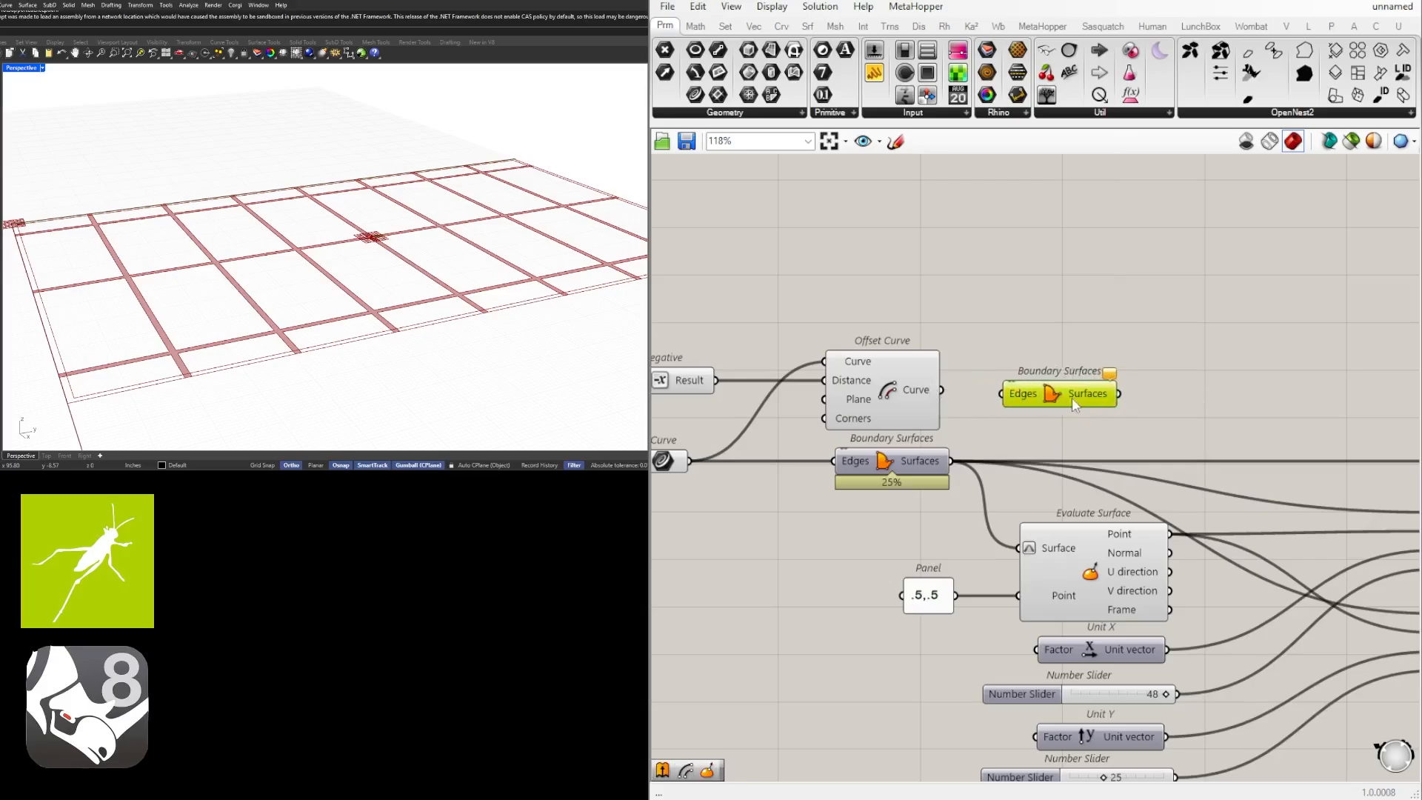
{"action": "left_click_drag", "start_coordinate": [1035, 379], "coordinate": [1081, 379]}
Connect the Offset Curve output and the rectangle's Curve parameter to the new Boundary Surfaces' Edges input, and move the Negative and Offset Curve up.
{"action": "scroll", "coordinate": [970, 389], "scroll_direction": "down", "scroll_amount": 1}
{"action": "left_click", "coordinate": [931, 389]}
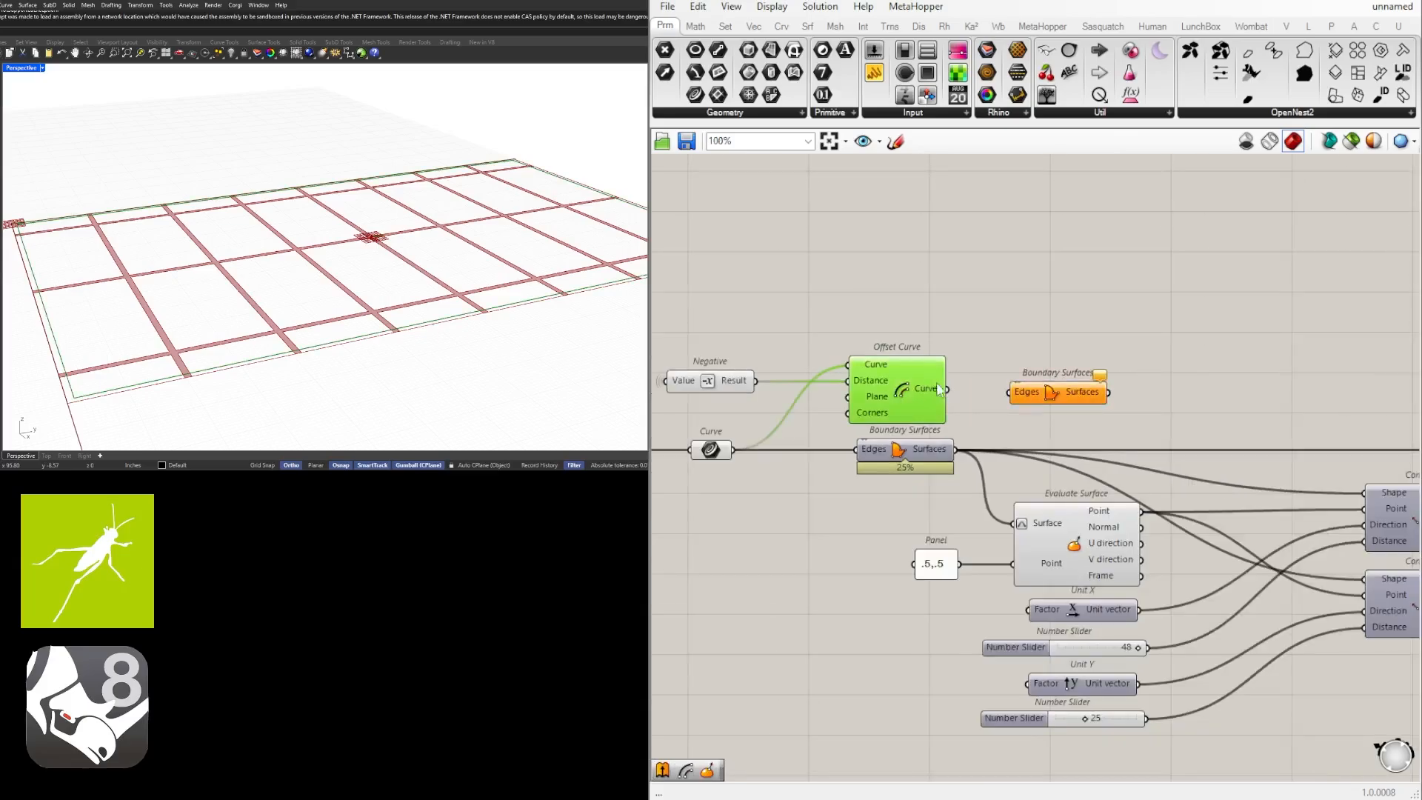
{"action": "left_click", "coordinate": [712, 451]}
{"action": "left_click_drag", "start_coordinate": [736, 449], "coordinate": [1012, 392]}
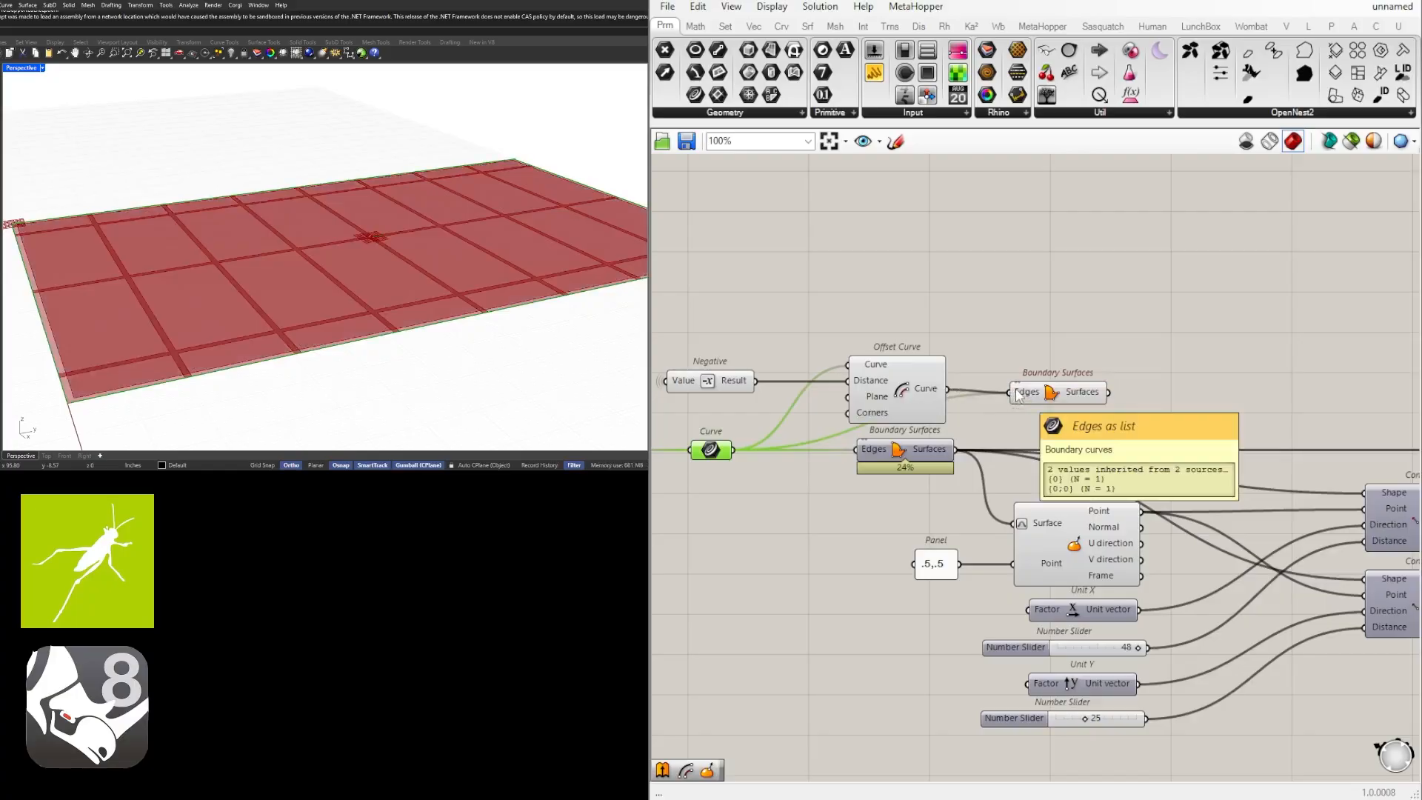
{"action": "left_click_drag", "start_coordinate": [918, 304], "coordinate": [708, 404]}
{"action": "left_click_drag", "start_coordinate": [902, 385], "coordinate": [902, 354]}
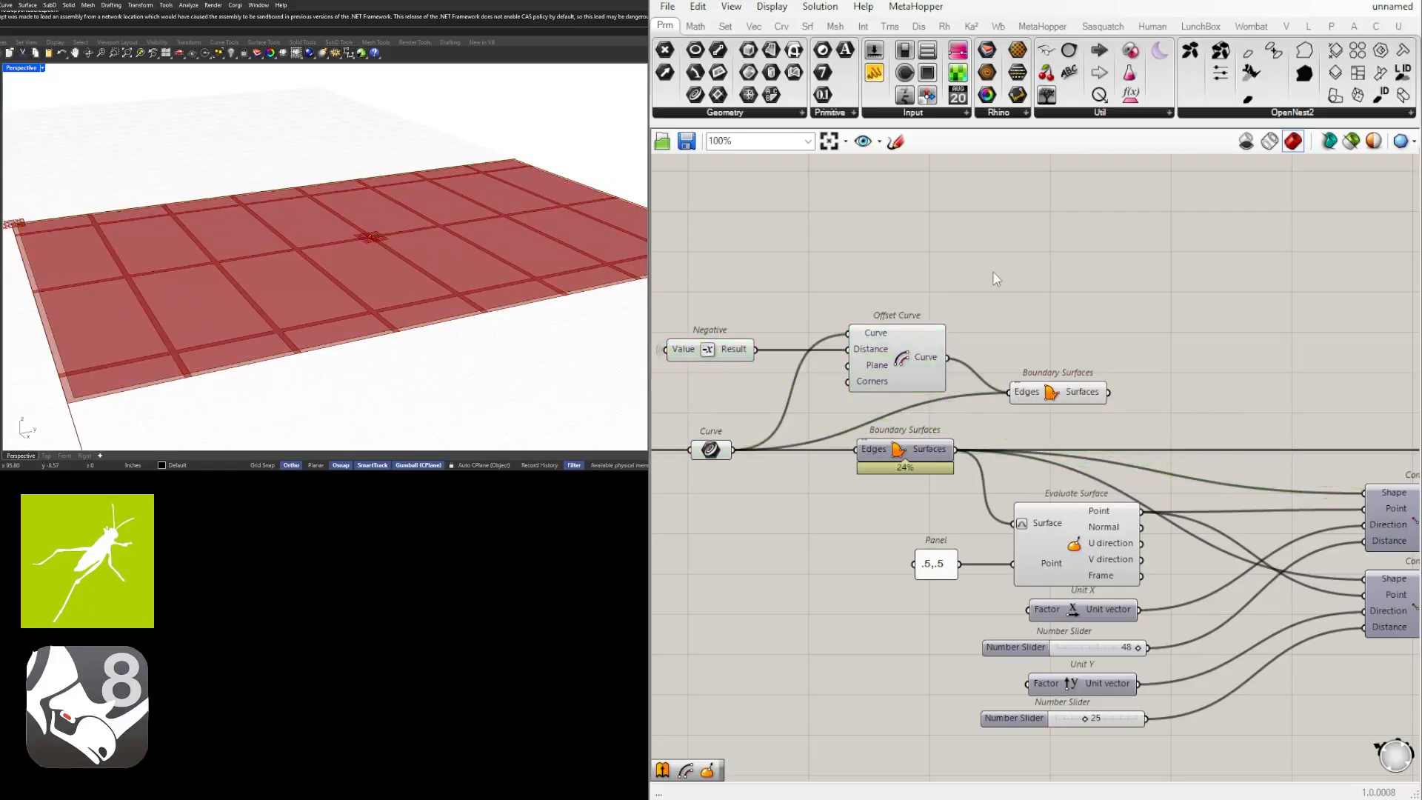
Flatten the Edges input of the new Boundary Surfaces so both outlines form one perimeter border surface.
{"action": "left_click", "coordinate": [1051, 392]}
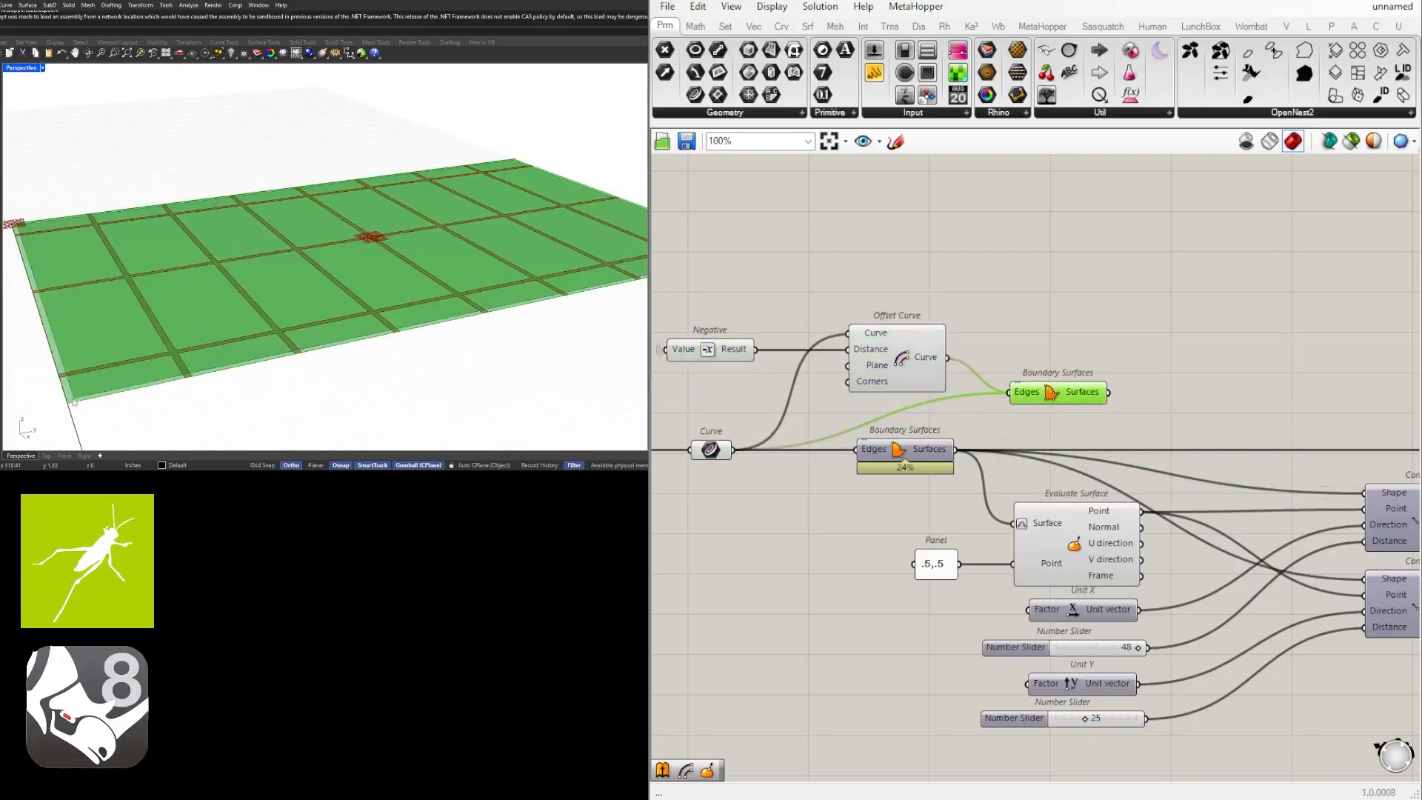
{"action": "right_click", "coordinate": [1021, 395]}
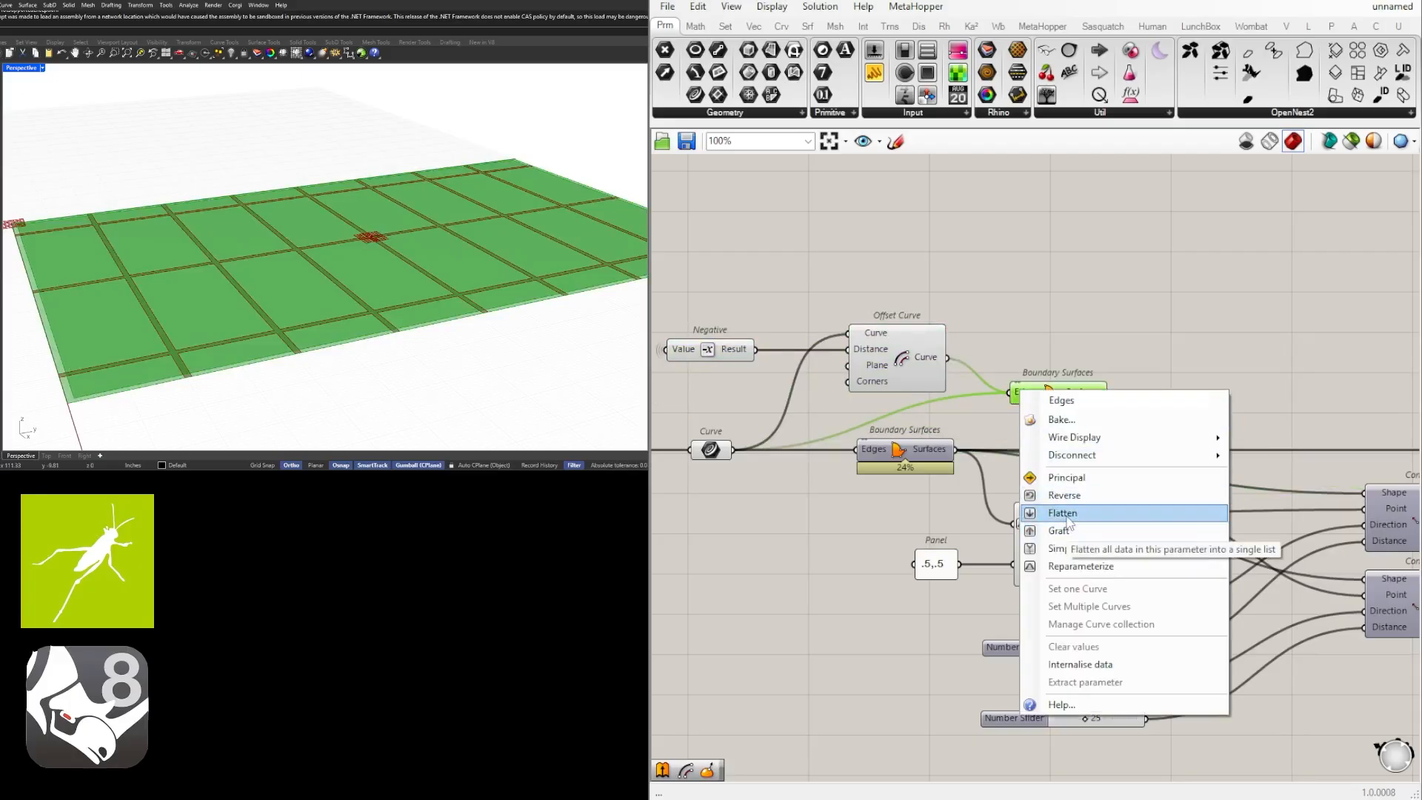
{"action": "left_click", "coordinate": [1067, 513]}
{"action": "right_click_drag", "start_coordinate": [1011, 293], "coordinate": [1111, 313]}
{"action": "left_click", "coordinate": [984, 377]}
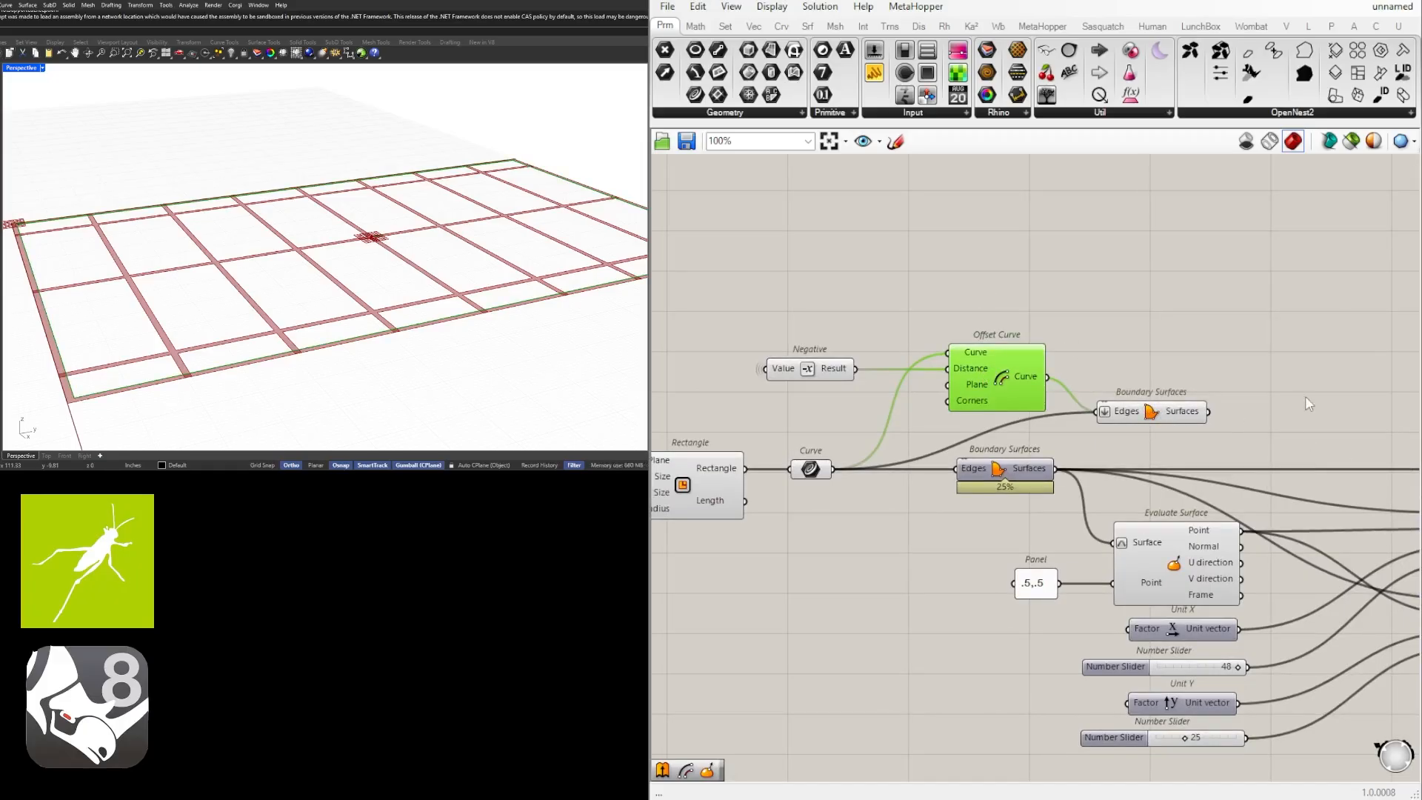
Highlight the perimeter Boundary Surfaces and examine in the viewport where the grid strips meet the border.
{"action": "right_click_drag", "start_coordinate": [1305, 397], "coordinate": [1182, 368]}
{"action": "left_click", "coordinate": [1181, 368]}
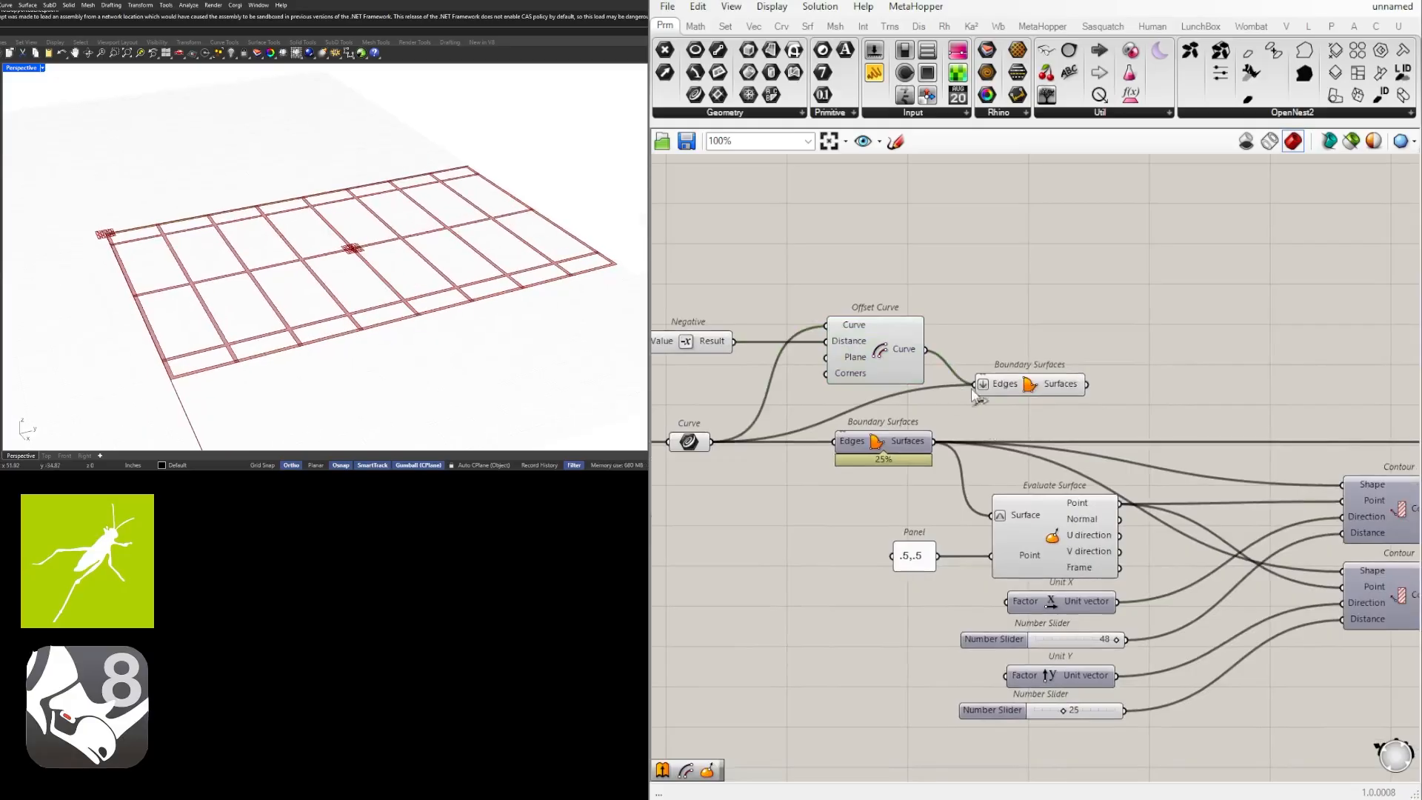
{"action": "right_click_drag", "start_coordinate": [896, 337], "coordinate": [996, 356]}
{"action": "left_click", "coordinate": [996, 356]}
{"action": "left_click", "coordinate": [1131, 408]}
{"action": "right_click_drag", "start_coordinate": [1268, 409], "coordinate": [1103, 368]}
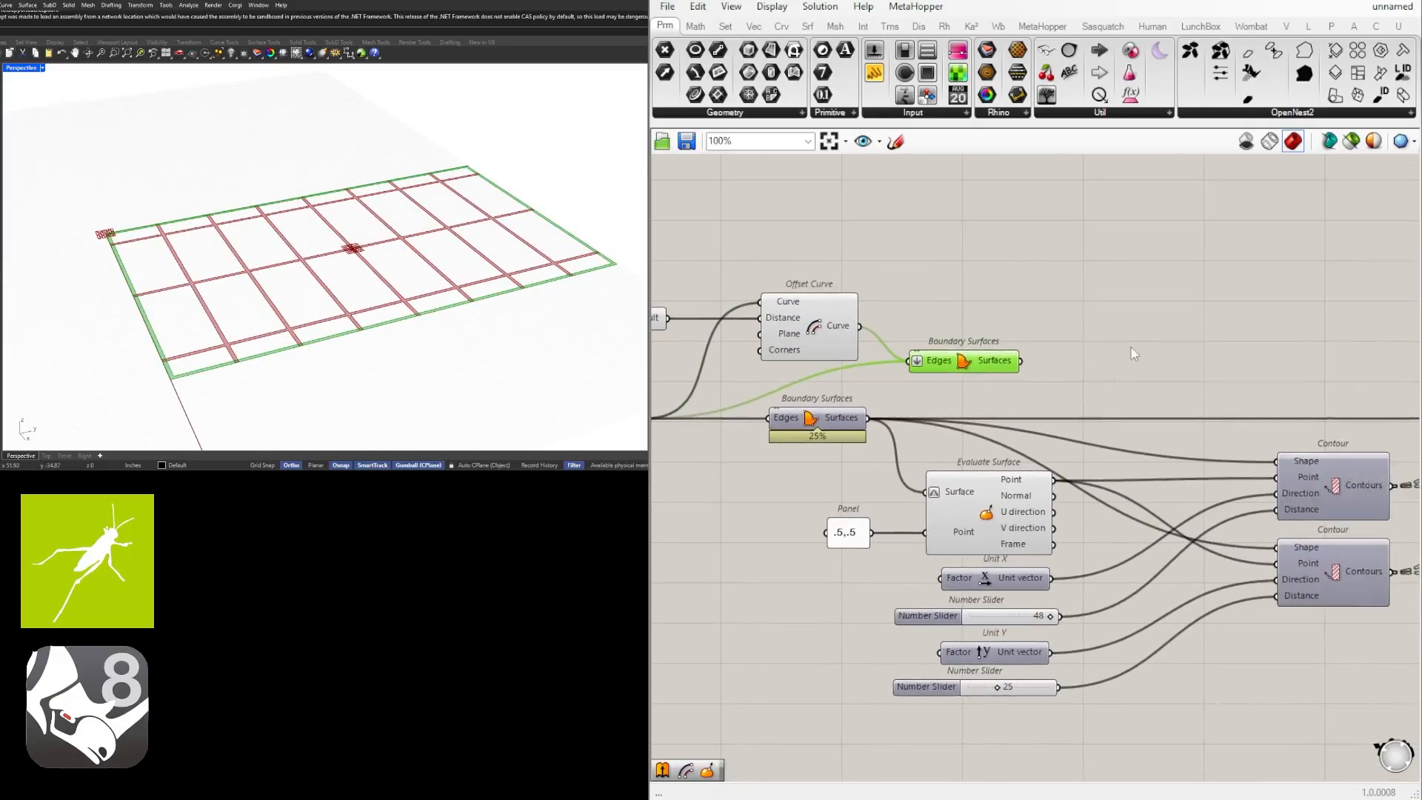
{"action": "left_click", "coordinate": [1133, 354]}
{"action": "scroll", "coordinate": [199, 345], "scroll_direction": "up", "scroll_amount": 5}
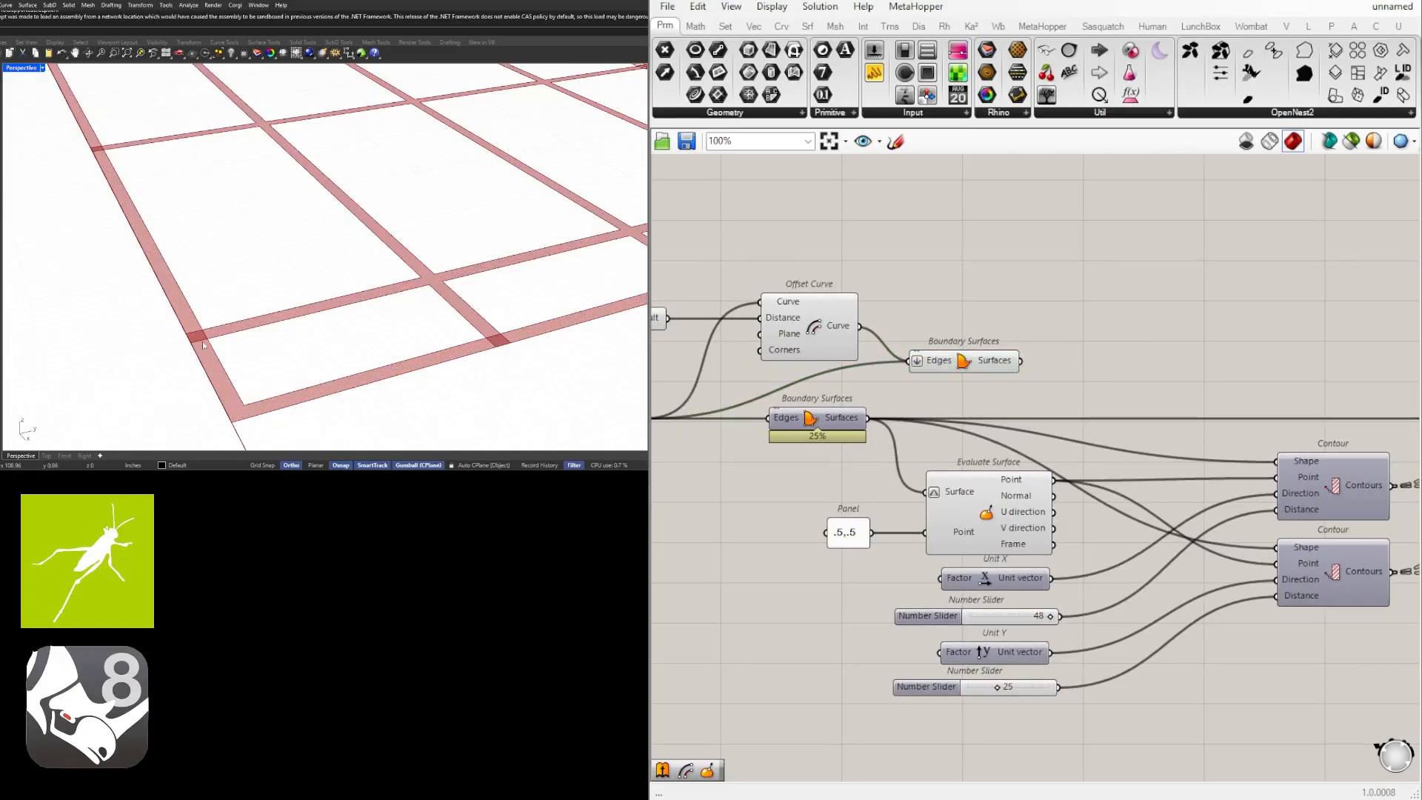
{"action": "scroll", "coordinate": [1004, 516], "scroll_direction": "down", "scroll_amount": 4}
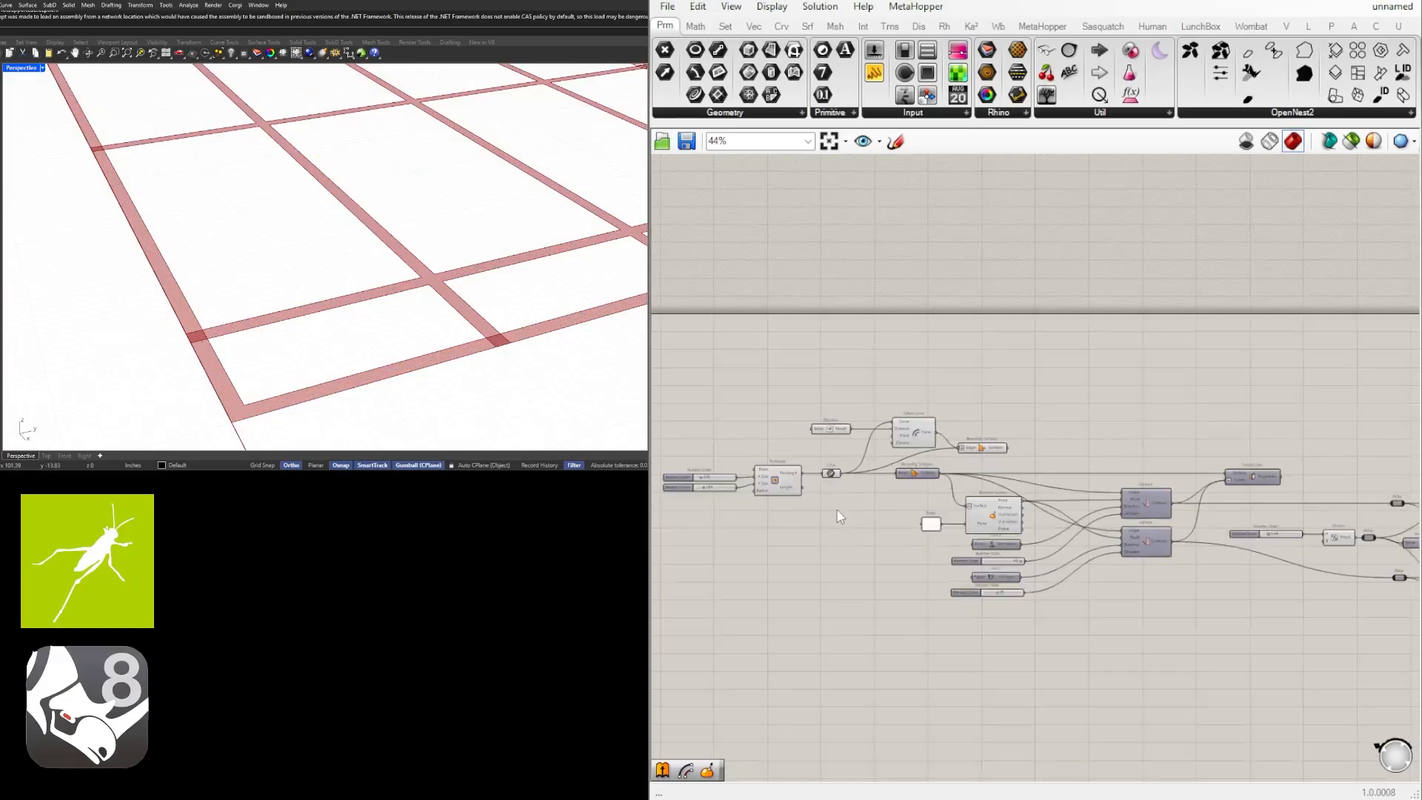
Highlight the original Boundary Surfaces, the rectangle's Curve parameter and the Offset Curve to compare the outlines that can bound the grid.
{"action": "right_click_drag", "start_coordinate": [851, 463], "coordinate": [1017, 488]}
{"action": "scroll", "coordinate": [1018, 488], "scroll_direction": "up", "scroll_amount": 4}
{"action": "right_click_drag", "start_coordinate": [1194, 405], "coordinate": [894, 337]}
{"action": "right_click_drag", "start_coordinate": [798, 442], "coordinate": [950, 465]}
{"action": "left_click", "coordinate": [1068, 465]}
{"action": "scroll", "coordinate": [1068, 465], "scroll_direction": "down", "scroll_amount": 2}
{"action": "middle_click", "coordinate": [949, 465]}
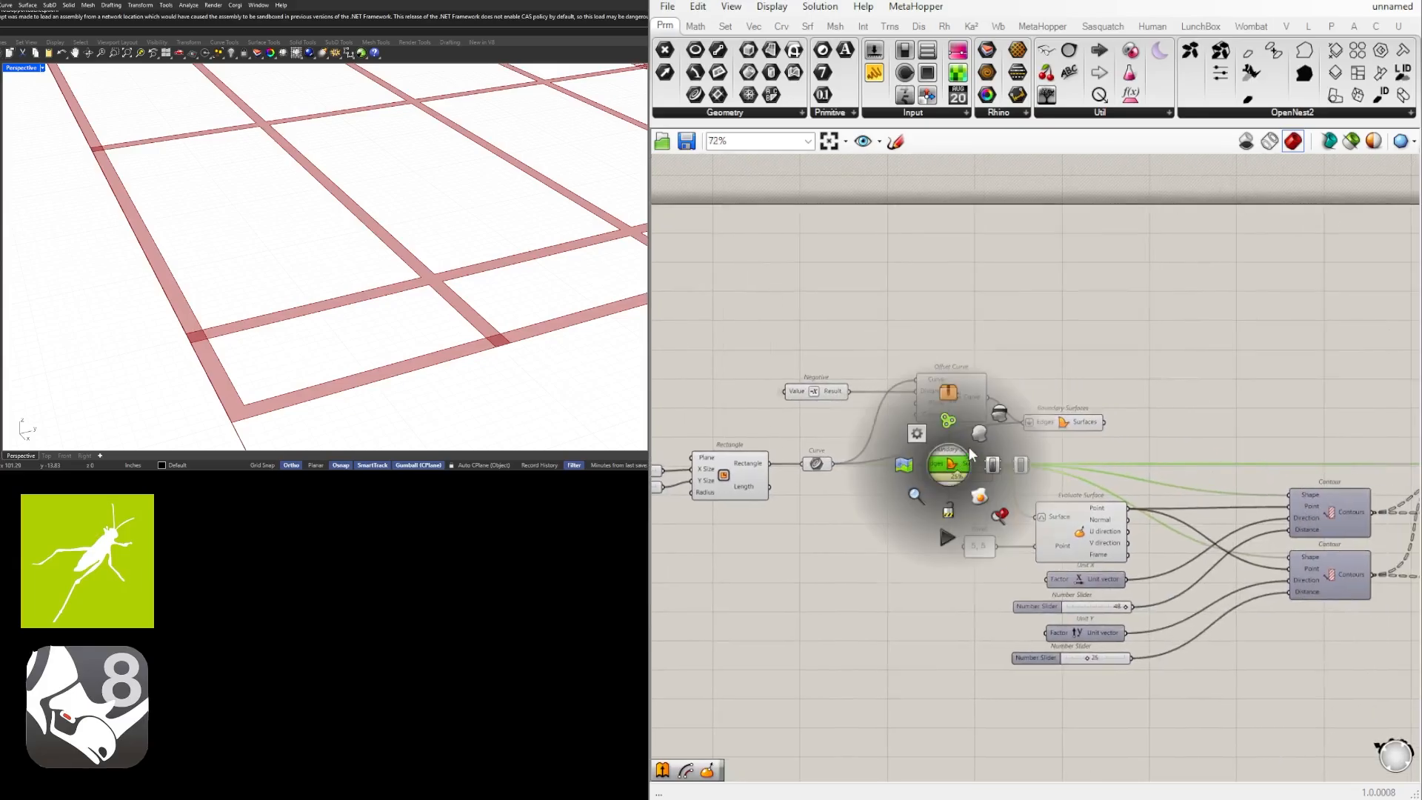
{"action": "left_click", "coordinate": [818, 464]}
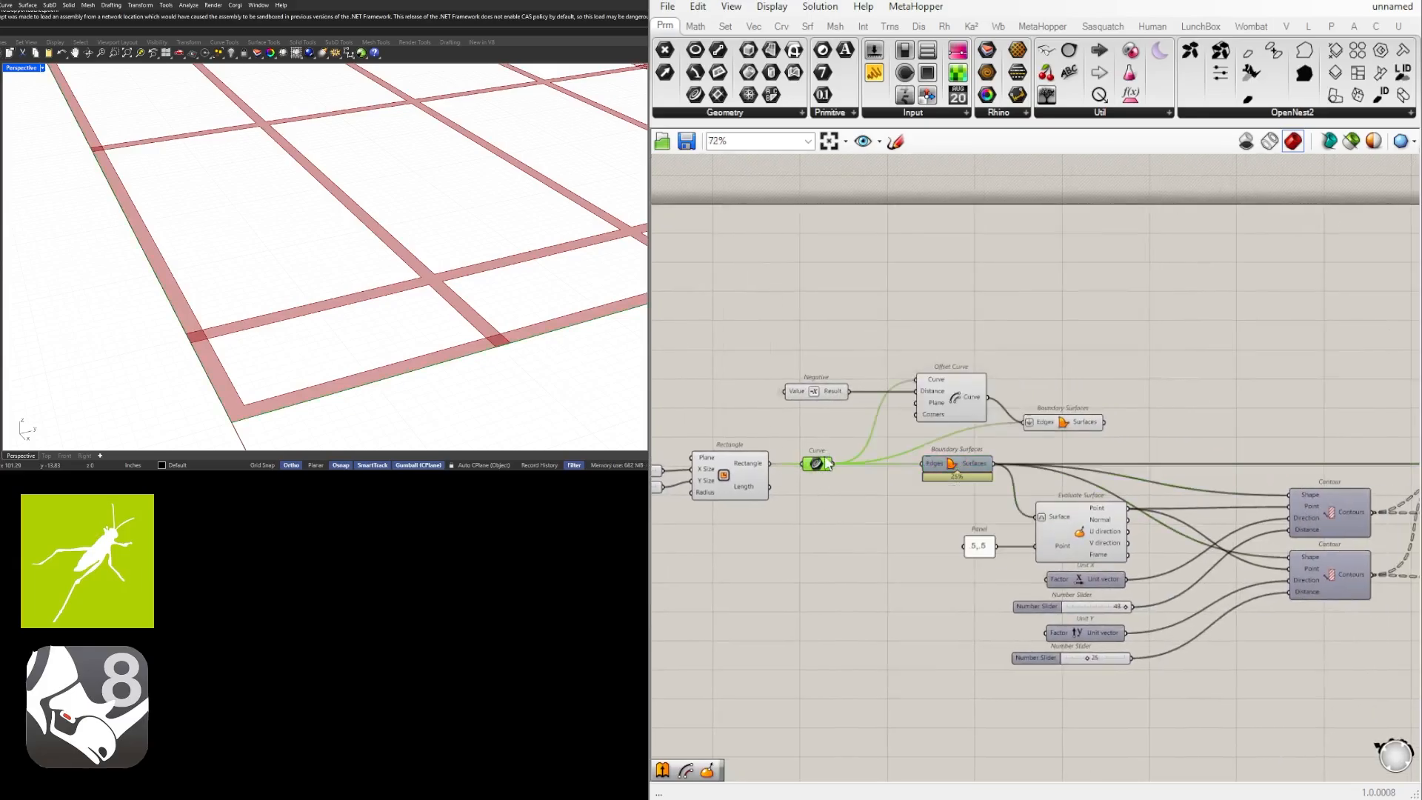
{"action": "left_click", "coordinate": [955, 397]}
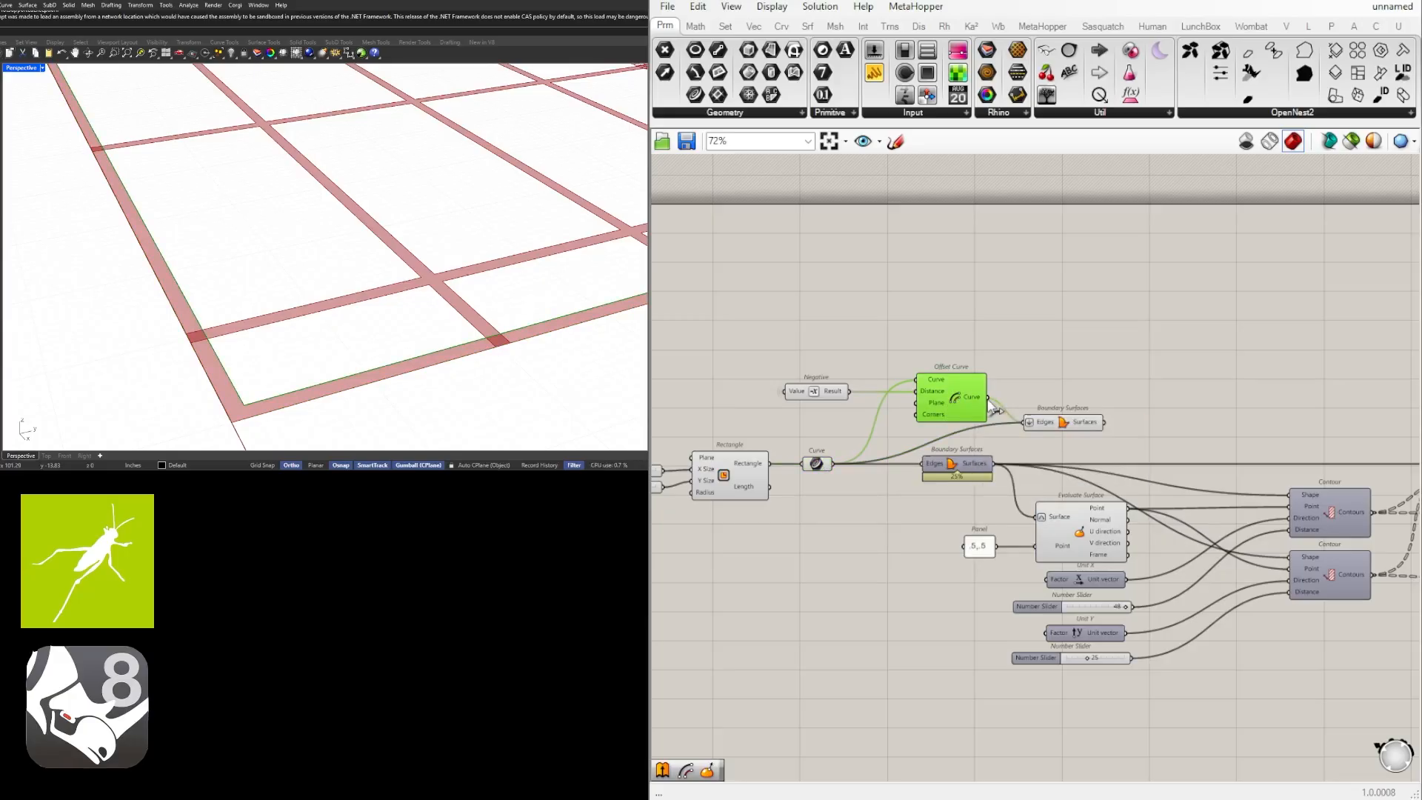
Connect the Offset Curve output to the Edges input of the original Boundary Surfaces, replacing the rectangle's outline.
{"action": "left_click_drag", "start_coordinate": [990, 400], "coordinate": [924, 464]}
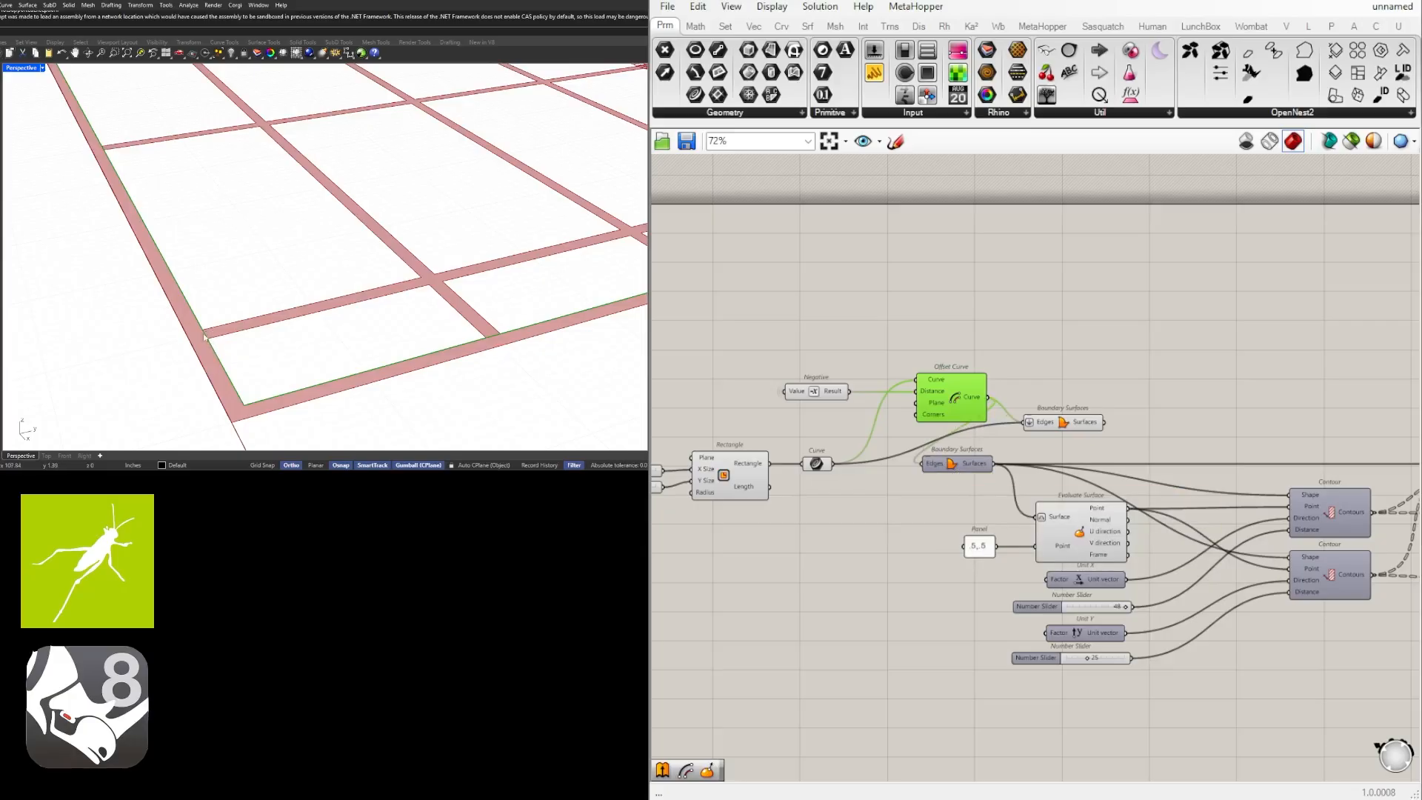
{"action": "scroll", "coordinate": [454, 283], "scroll_direction": "down", "scroll_amount": 3}
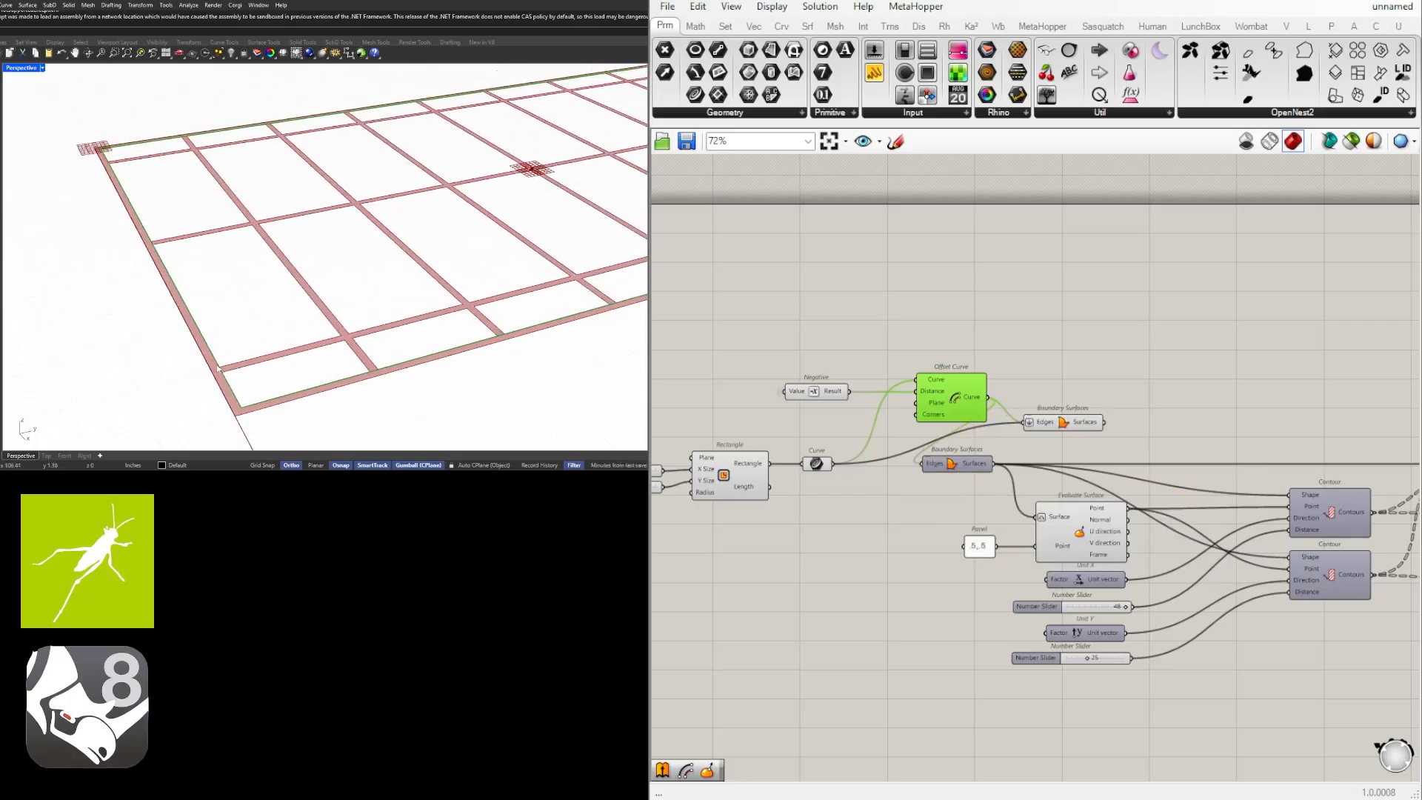
{"action": "scroll", "coordinate": [217, 369], "scroll_direction": "up", "scroll_amount": 3}
{"action": "left_click", "coordinate": [1069, 449]}
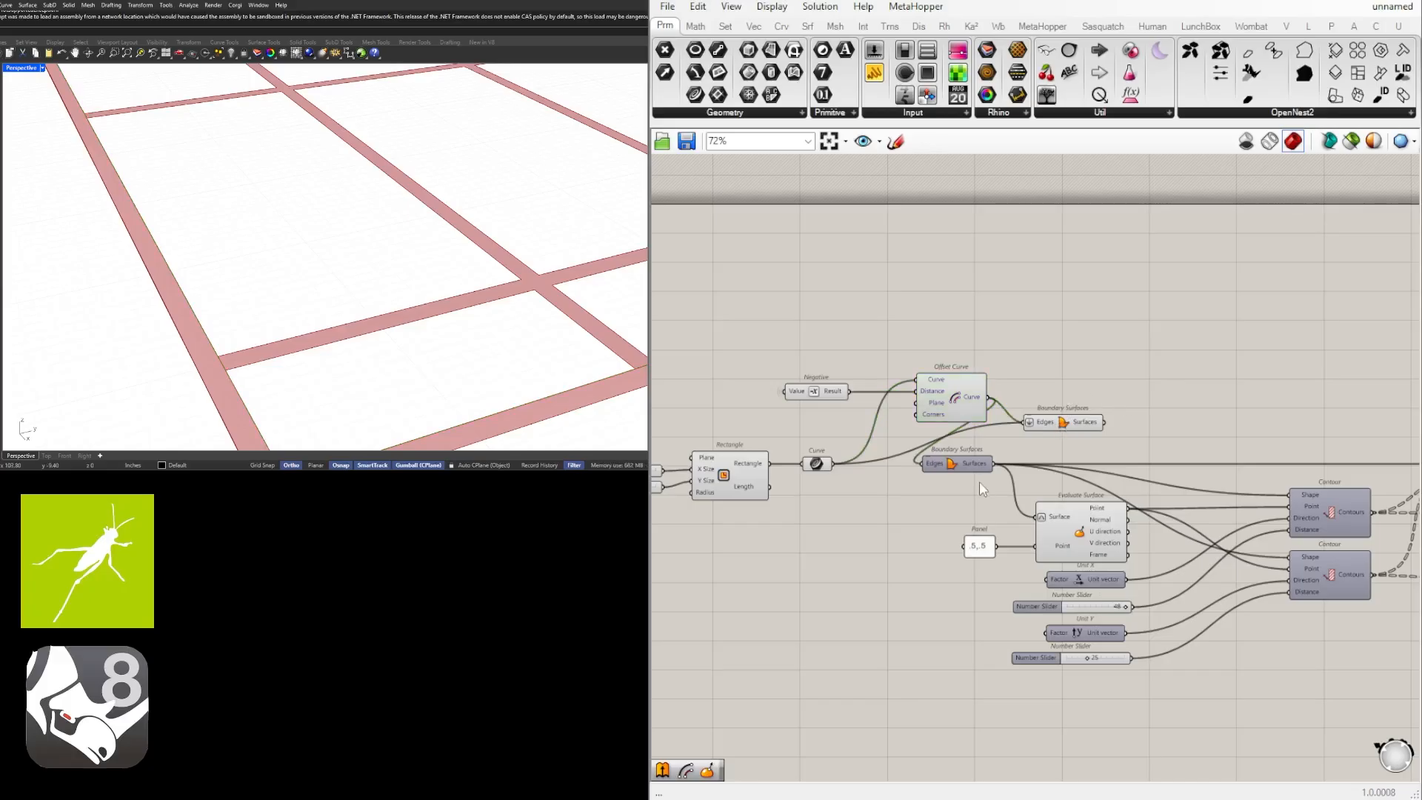
Move the original Boundary Surfaces and all grid components downstream of it to the right, clear of the perimeter border components.
{"action": "scroll", "coordinate": [979, 487], "scroll_direction": "down", "scroll_amount": 3}
{"action": "scroll", "coordinate": [1268, 518], "scroll_direction": "down", "scroll_amount": 3}
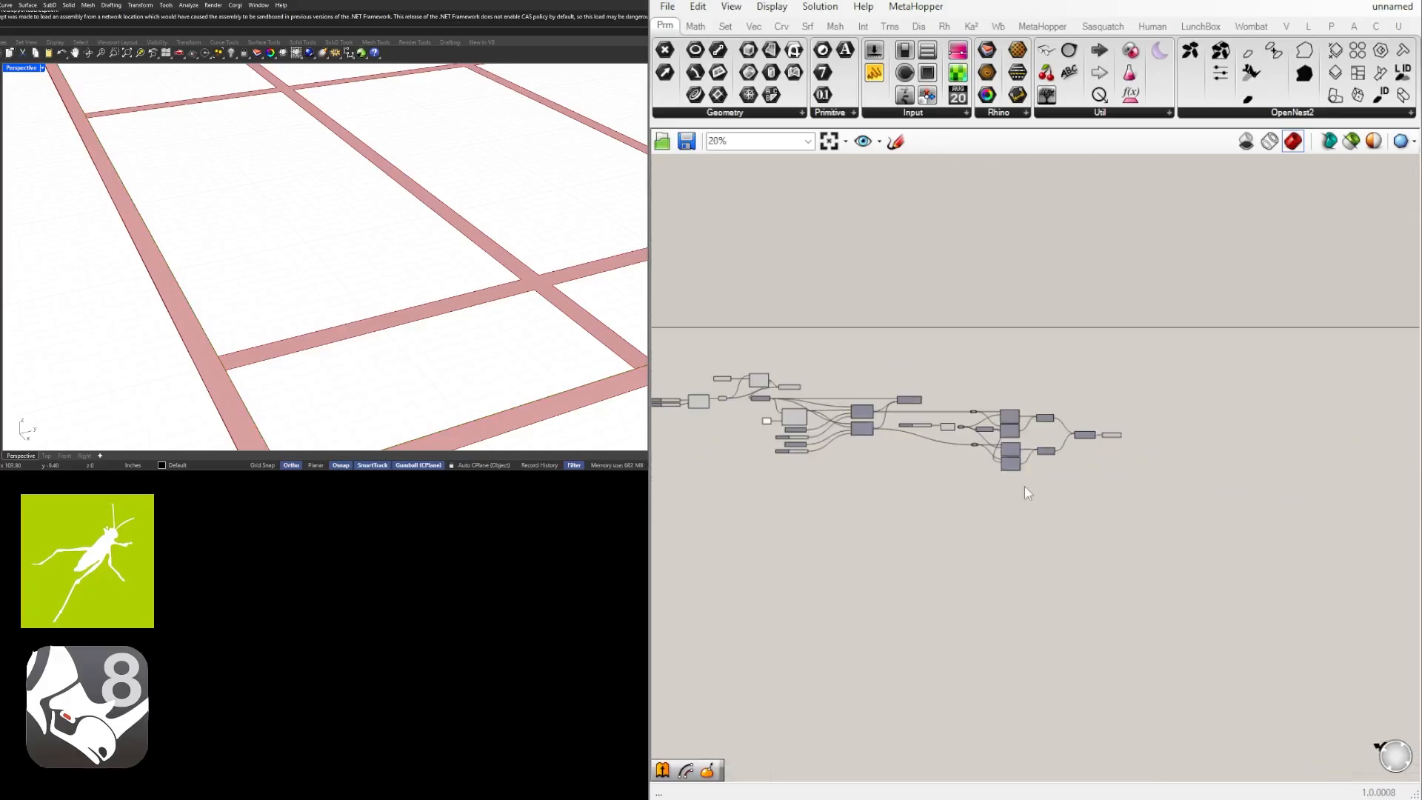
{"action": "left_click_drag", "start_coordinate": [1257, 549], "coordinate": [757, 402]}
{"action": "scroll", "coordinate": [848, 405], "scroll_direction": "up", "scroll_amount": 3}
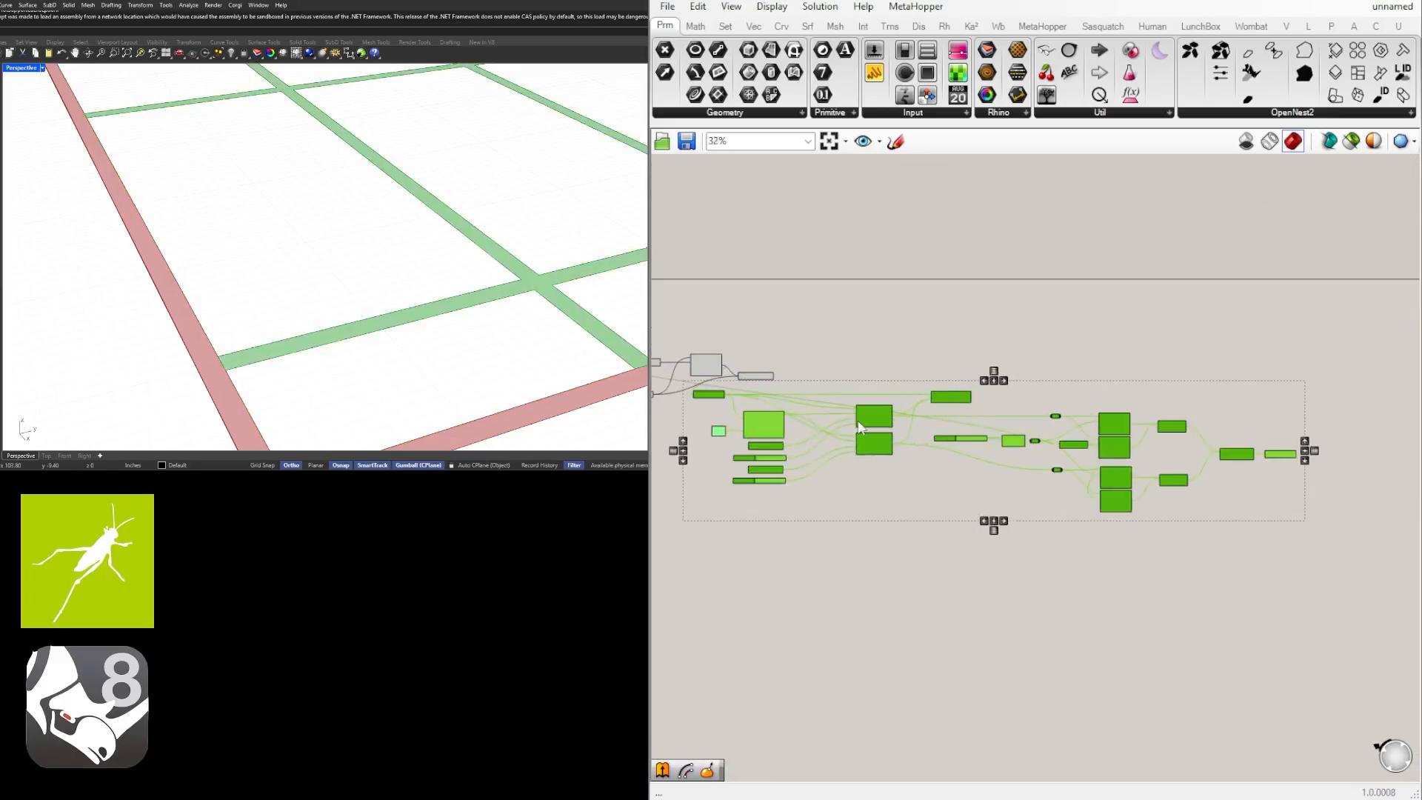
{"action": "left_click_drag", "start_coordinate": [871, 414], "coordinate": [982, 415]}
{"action": "left_click", "coordinate": [757, 395]}
{"action": "right_click_drag", "start_coordinate": [754, 393], "coordinate": [1008, 437]}
{"action": "scroll", "coordinate": [874, 433], "scroll_direction": "up", "scroll_amount": 4}
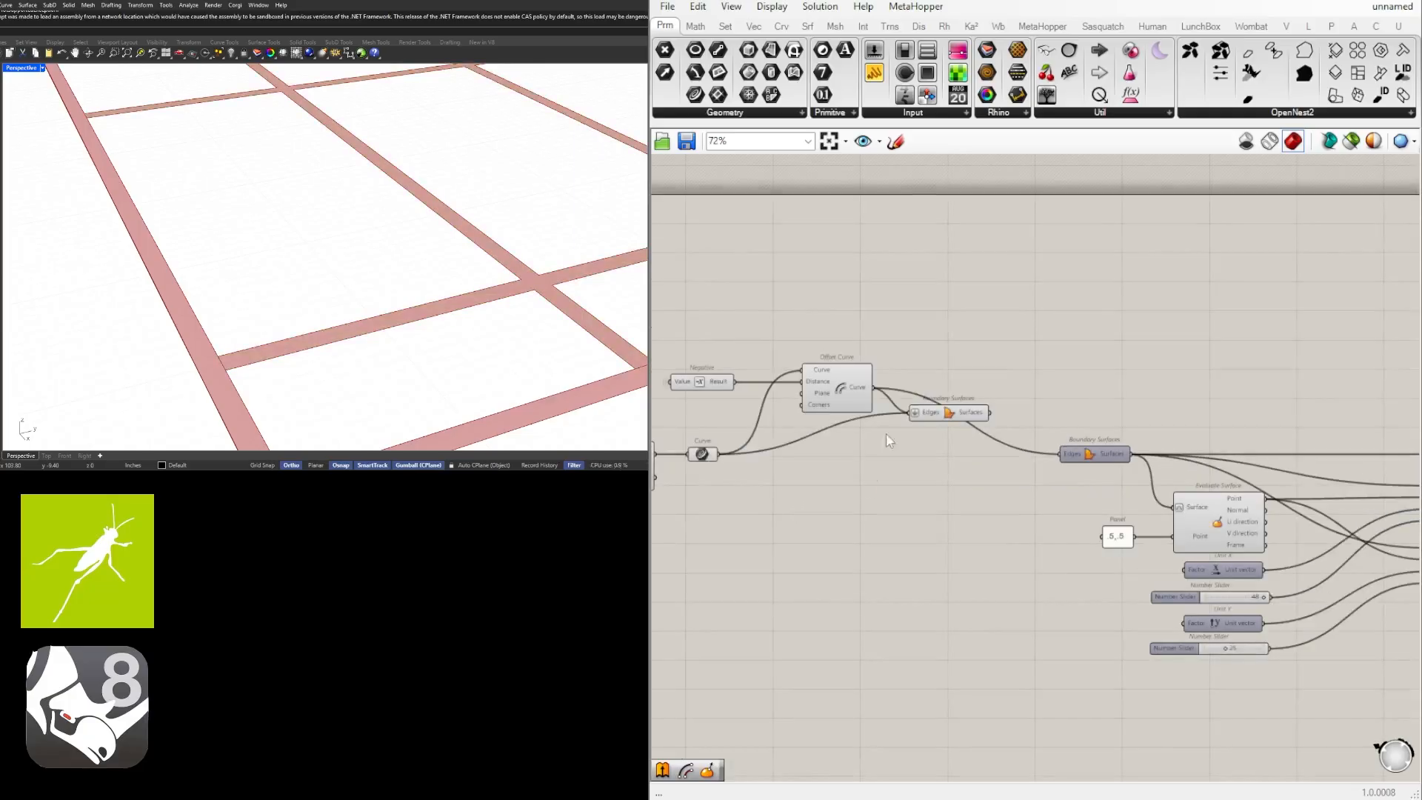
Move the perimeter Boundary Surfaces down level with the rectangle's Curve parameter, and lower the Negative and Offset Curve closer to it.
{"action": "left_click_drag", "start_coordinate": [1172, 412], "coordinate": [1172, 453]}
{"action": "left_click", "coordinate": [1161, 372]}
{"action": "right_click_drag", "start_coordinate": [1160, 372], "coordinate": [1080, 368]}
{"action": "scroll", "coordinate": [1080, 369], "scroll_direction": "up", "scroll_amount": 3}
{"action": "left_click_drag", "start_coordinate": [1103, 431], "coordinate": [728, 288]}
{"action": "left_click_drag", "start_coordinate": [964, 398], "coordinate": [935, 442]}
{"action": "left_click", "coordinate": [1042, 415]}
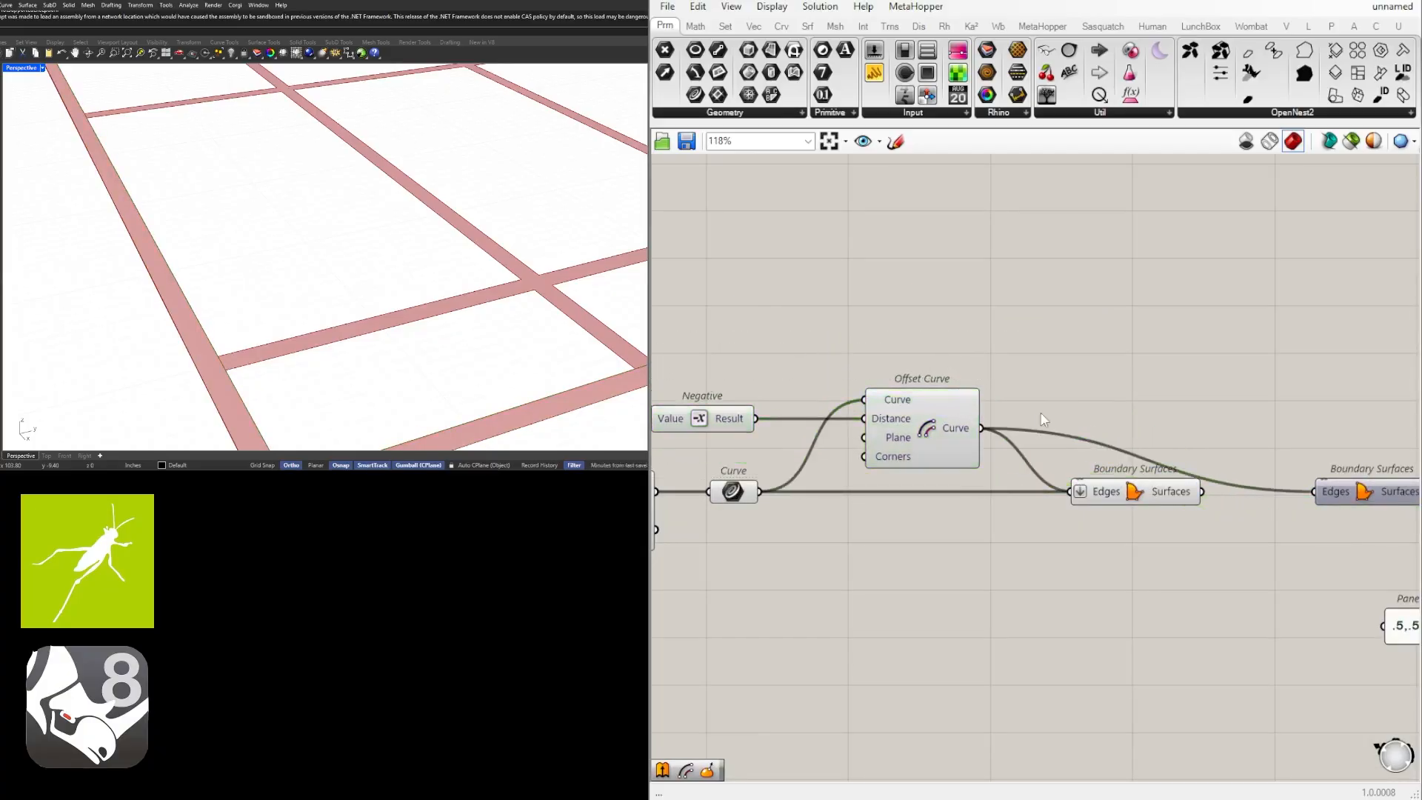
Move the sliders, Rectangle, Curve, Negative, Offset Curve and perimeter Boundary Surfaces down together, aligning the Offset Curve output with the original Boundary Surfaces.
{"action": "right_click_drag", "start_coordinate": [1185, 465], "coordinate": [886, 466]}
{"action": "scroll", "coordinate": [1020, 450], "scroll_direction": "down", "scroll_amount": 2}
{"action": "right_click_drag", "start_coordinate": [1022, 449], "coordinate": [1153, 504]}
{"action": "scroll", "coordinate": [1171, 461], "scroll_direction": "down", "scroll_amount": 2}
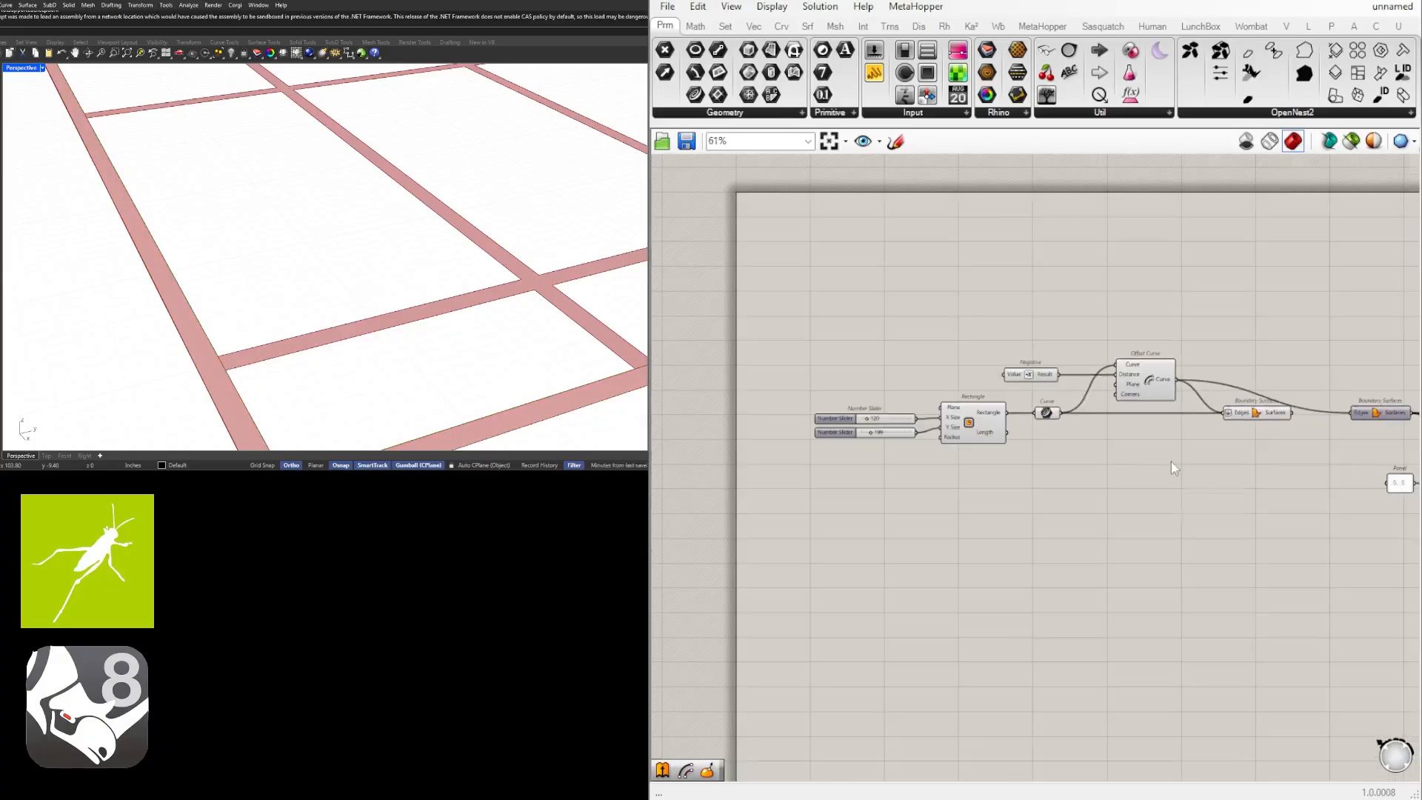
{"action": "left_click_drag", "start_coordinate": [1295, 487], "coordinate": [851, 329]}
{"action": "scroll", "coordinate": [1137, 380], "scroll_direction": "up", "scroll_amount": 3}
{"action": "right_click_drag", "start_coordinate": [1140, 388], "coordinate": [1152, 443]}
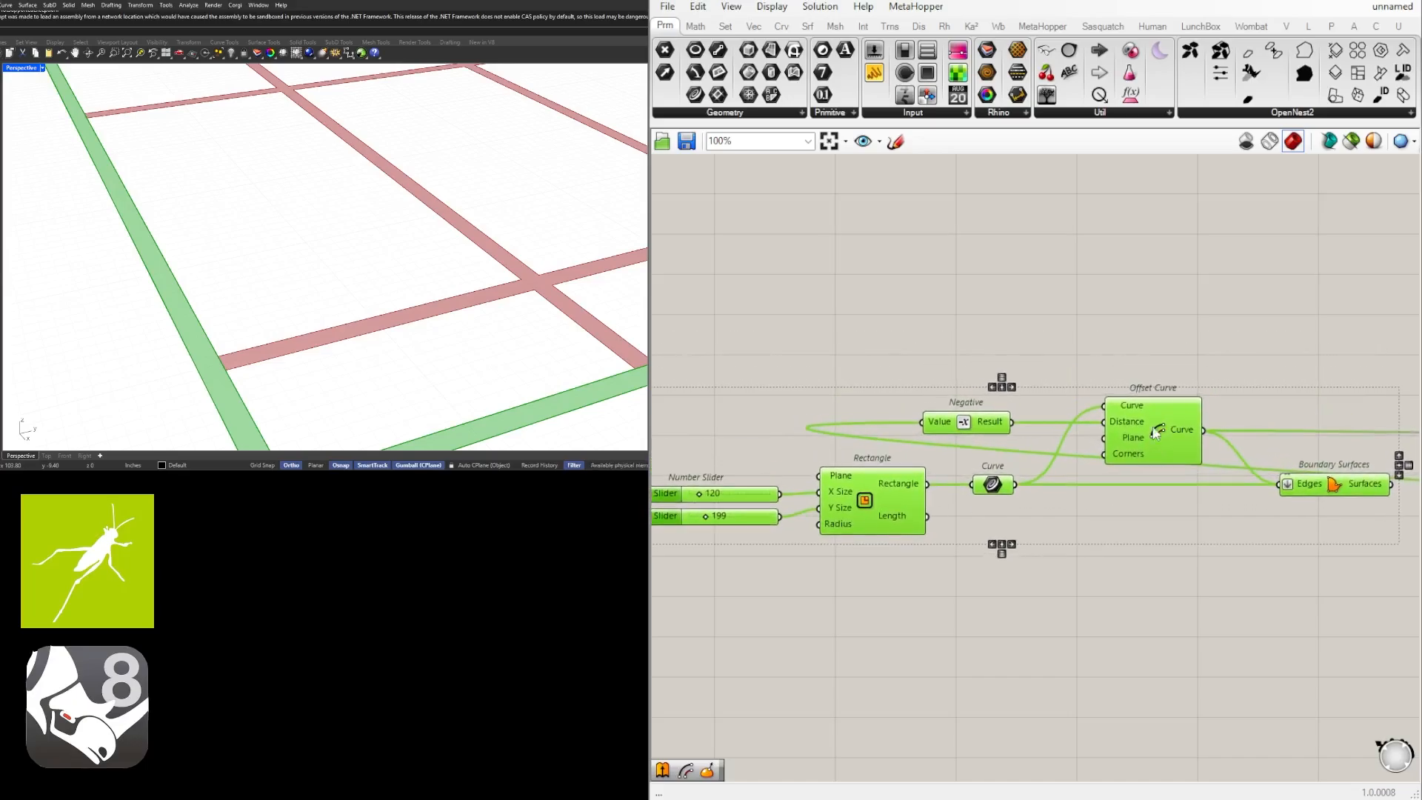
Highlight the perimeter Boundary Surfaces and examine the component chain through to the final Boundary Surfaces after the Region Union.
{"action": "left_click", "coordinate": [1315, 510]}
{"action": "scroll", "coordinate": [1317, 500], "scroll_direction": "down", "scroll_amount": 2}
{"action": "right_click_drag", "start_coordinate": [1317, 496], "coordinate": [1101, 468]}
{"action": "left_click", "coordinate": [1103, 468]}
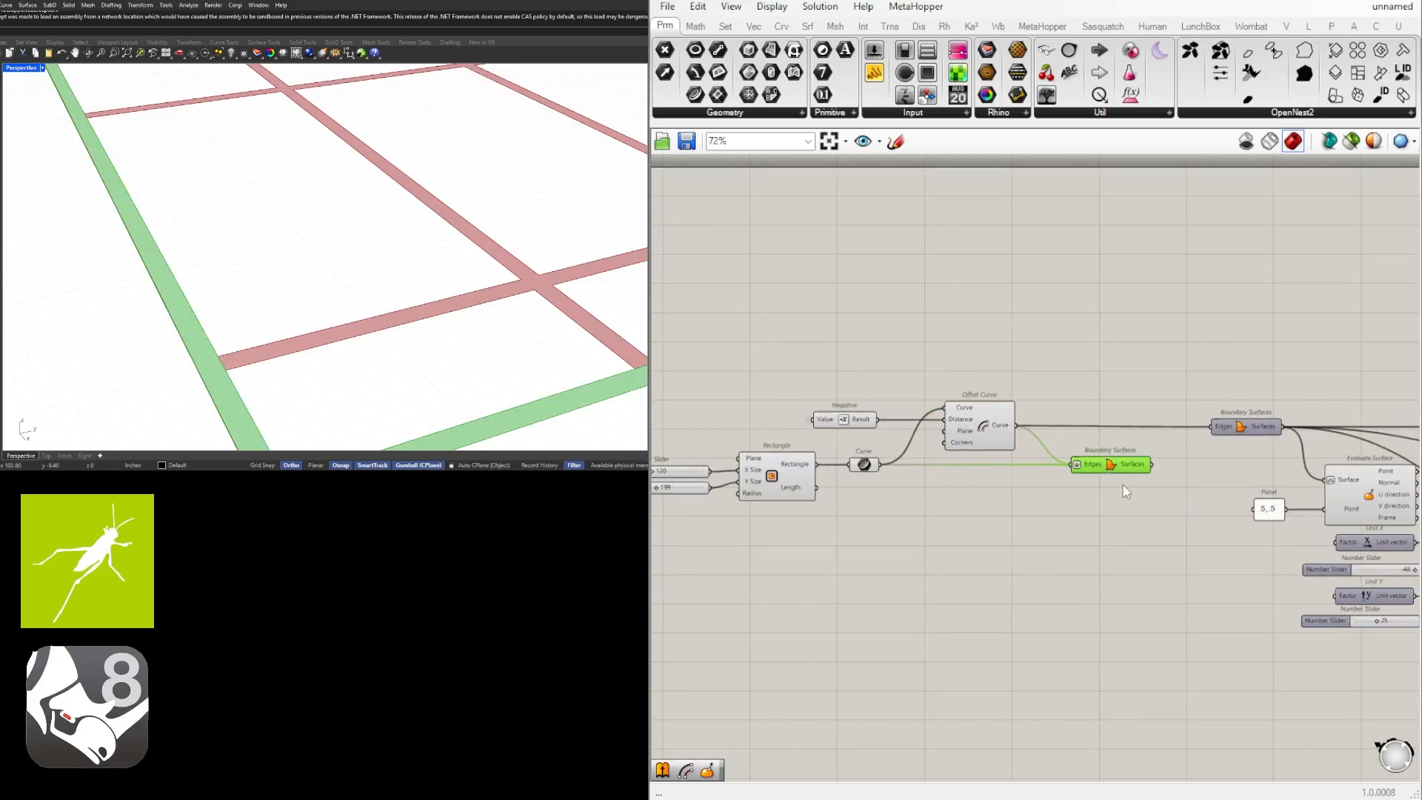
{"action": "left_click", "coordinate": [1115, 539]}
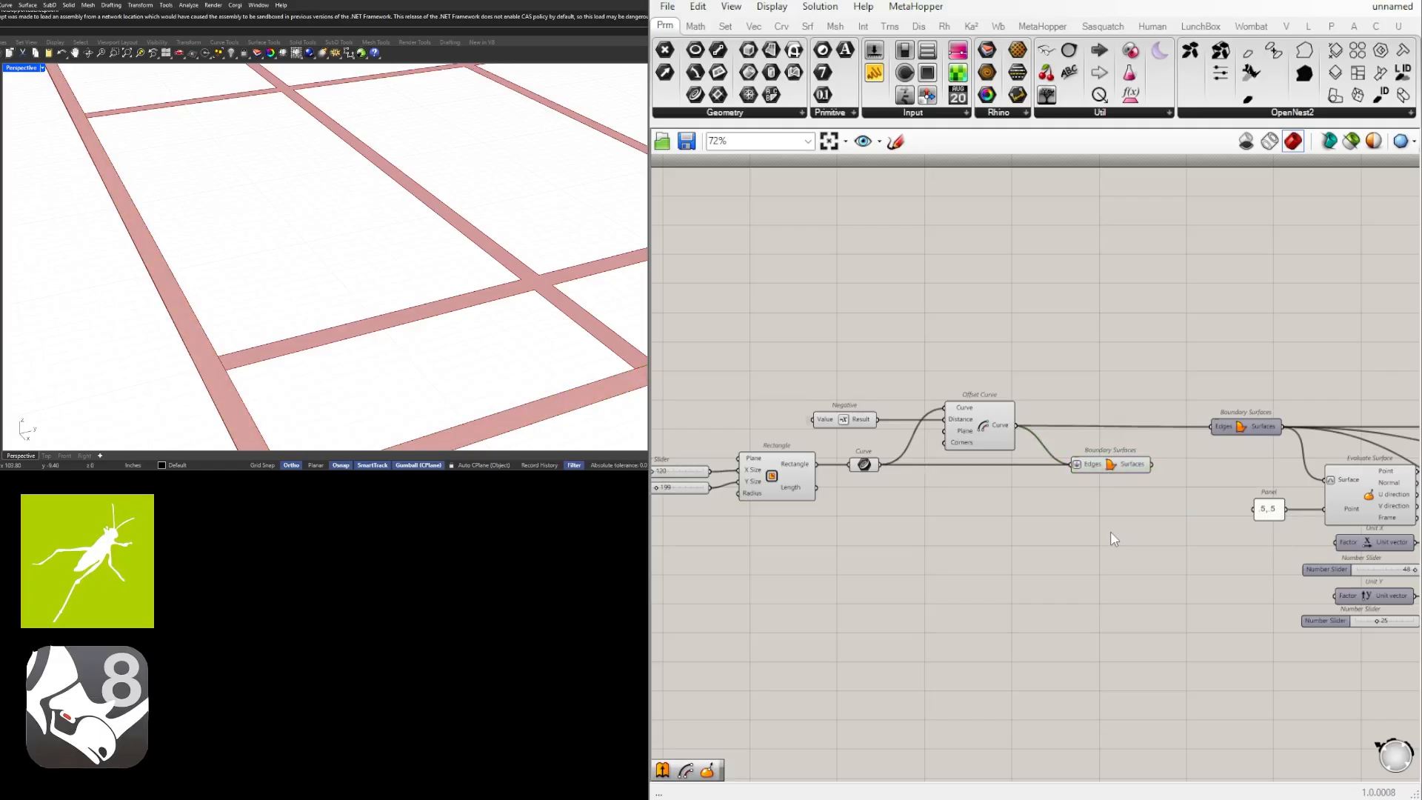
{"action": "scroll", "coordinate": [1111, 538], "scroll_direction": "down", "scroll_amount": 1}
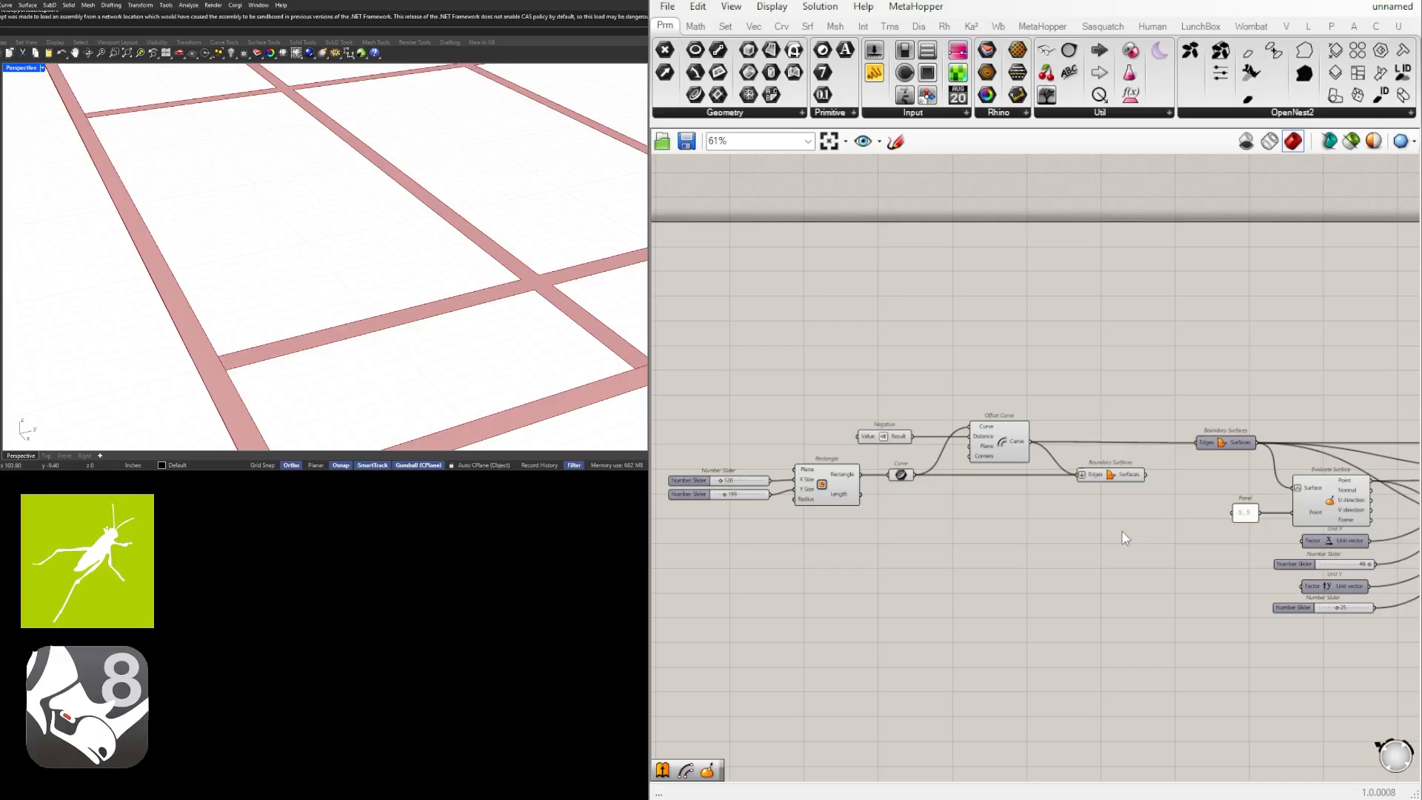
{"action": "scroll", "coordinate": [1122, 530], "scroll_direction": "down", "scroll_amount": 4}
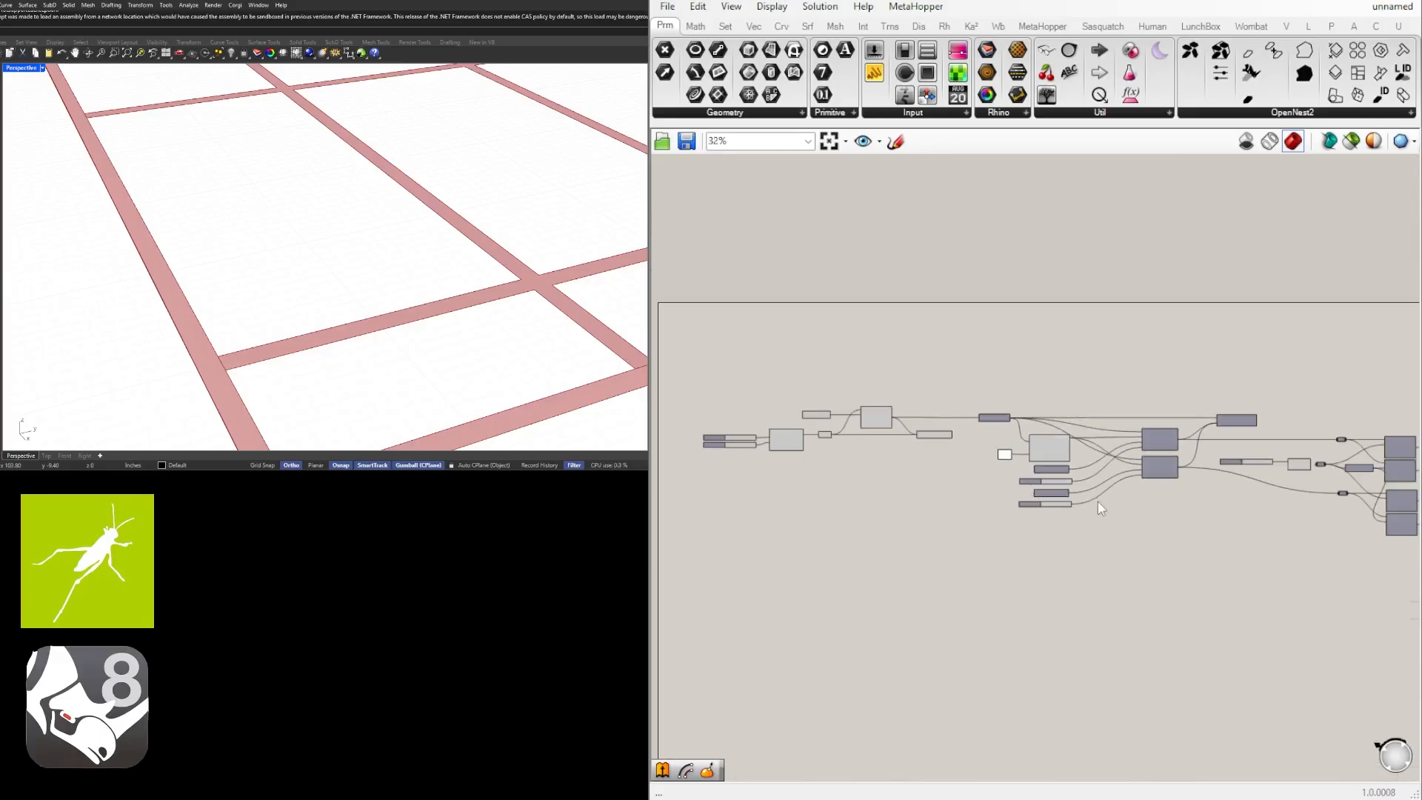
{"action": "scroll", "coordinate": [1100, 500], "scroll_direction": "down", "scroll_amount": 1}
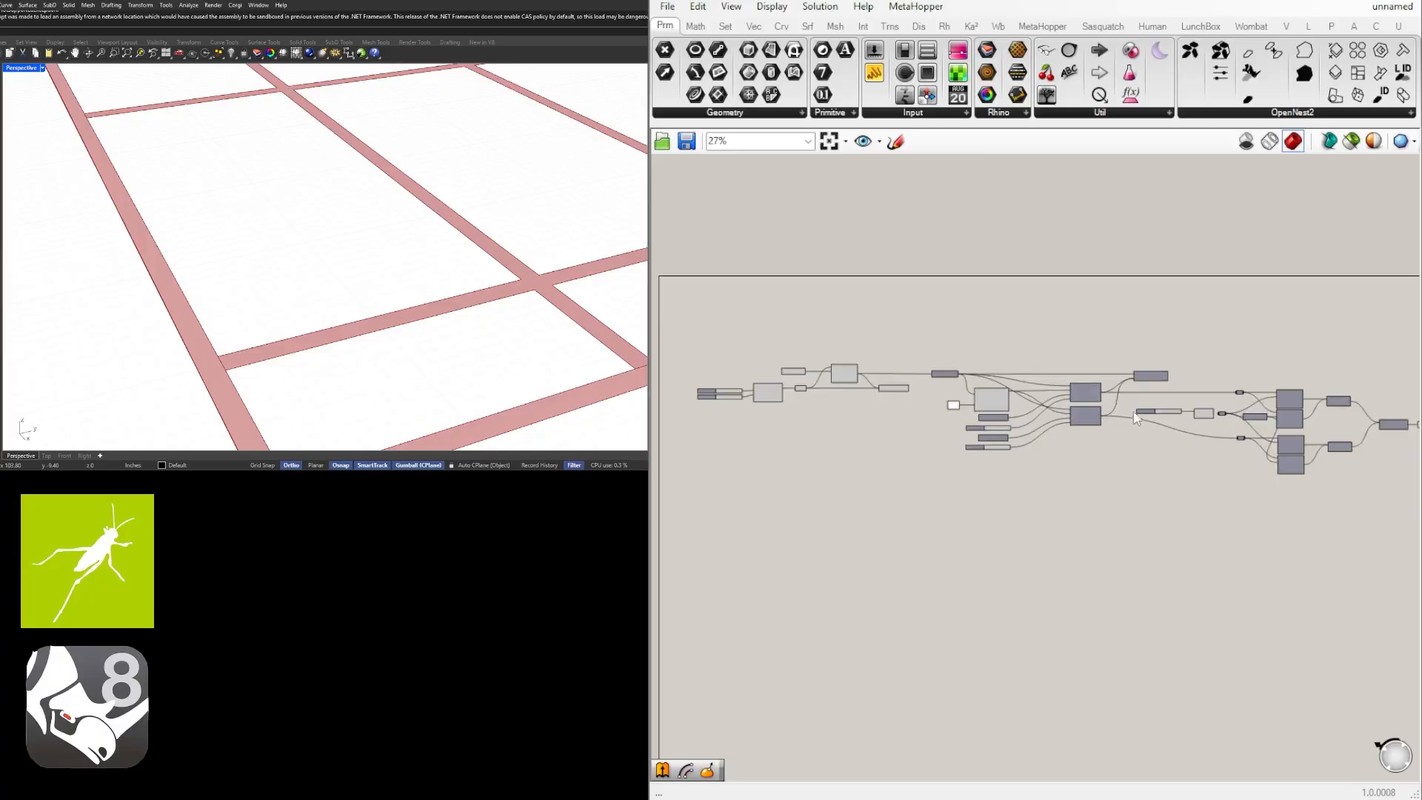
{"action": "right_click_drag", "start_coordinate": [1173, 437], "coordinate": [1153, 437]}
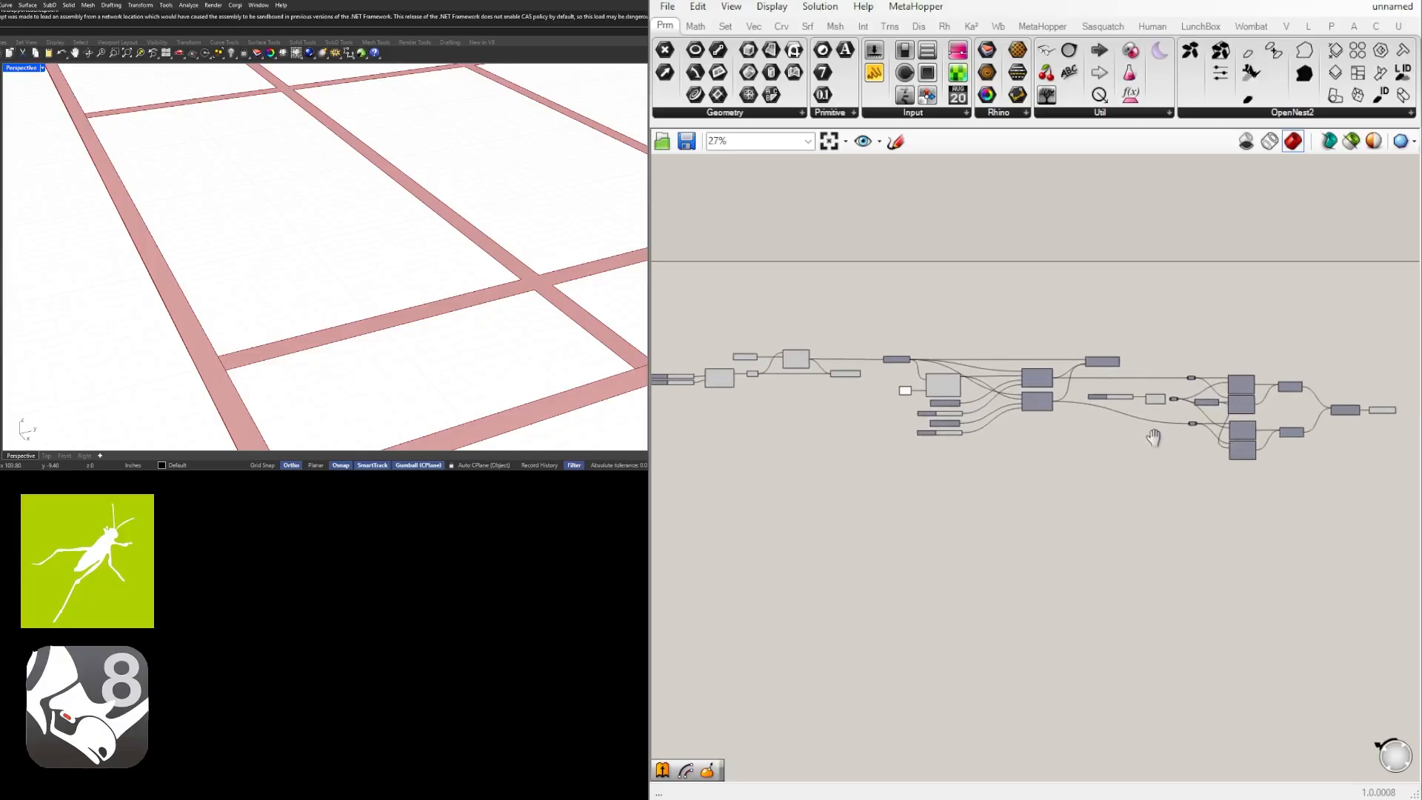
{"action": "scroll", "coordinate": [1327, 418], "scroll_direction": "up", "scroll_amount": 5}
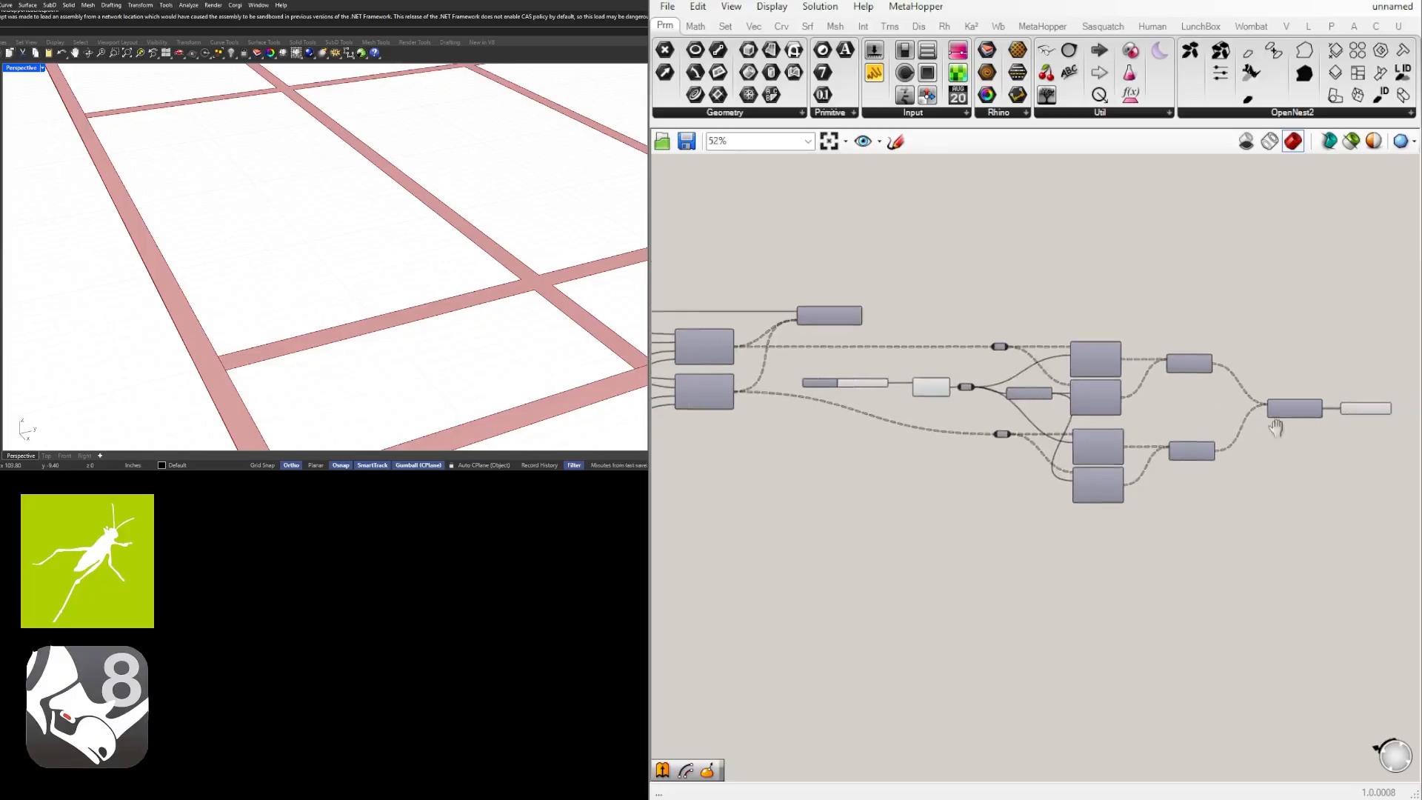
{"action": "left_click", "coordinate": [1186, 438]}
{"action": "left_click", "coordinate": [1182, 378]}
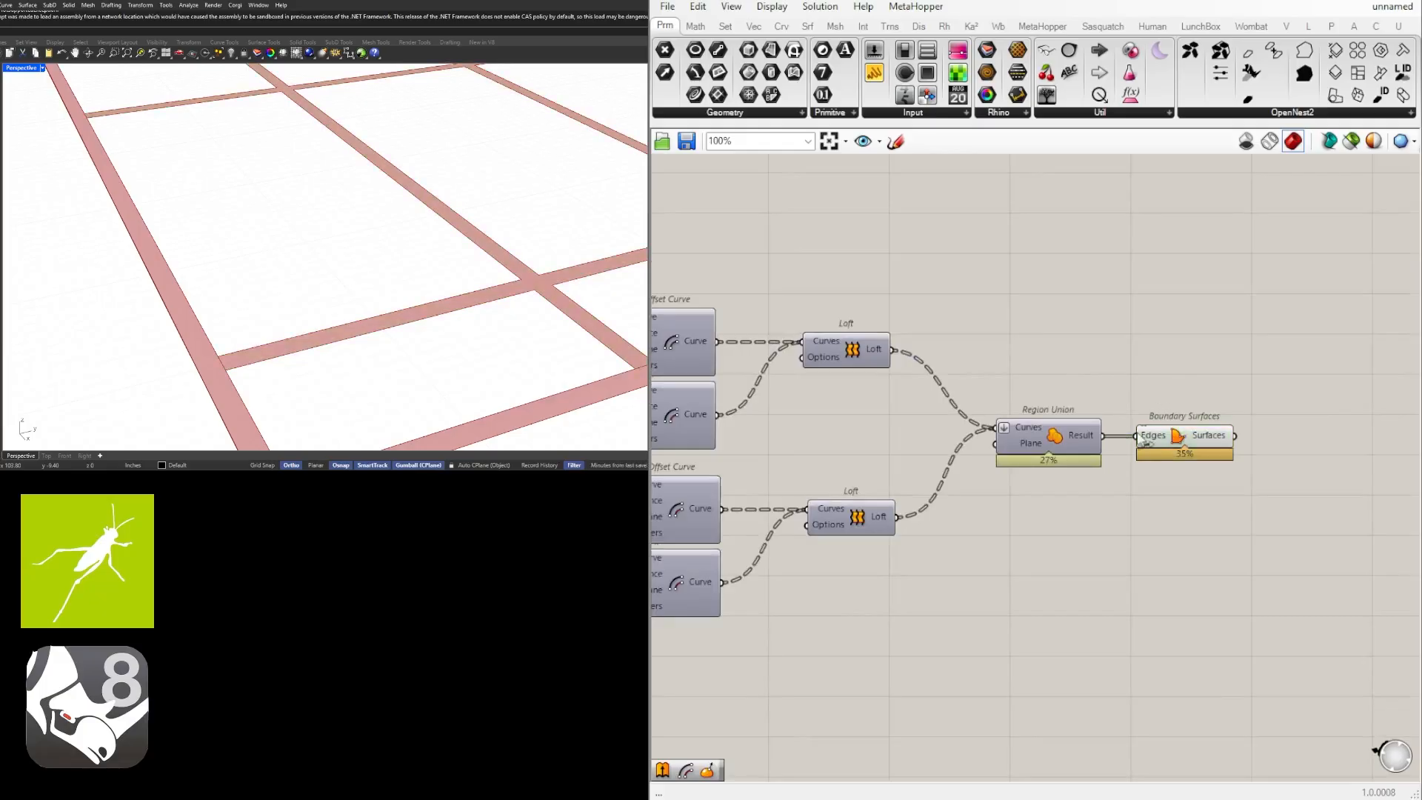
{"action": "left_click", "coordinate": [1187, 438]}
Add a Brep Join component above the perimeter Boundary Surfaces.
{"action": "scroll", "coordinate": [1187, 437], "scroll_direction": "down", "scroll_amount": 5}
{"action": "right_click_drag", "start_coordinate": [899, 494], "coordinate": [1296, 530]}
{"action": "scroll", "coordinate": [811, 415], "scroll_direction": "up", "scroll_amount": 2}
{"action": "right_click_drag", "start_coordinate": [812, 415], "coordinate": [989, 444]}
{"action": "left_click", "coordinate": [1058, 472]}
{"action": "right_click_drag", "start_coordinate": [1193, 392], "coordinate": [960, 388]}
{"action": "double_click", "coordinate": [976, 335]}
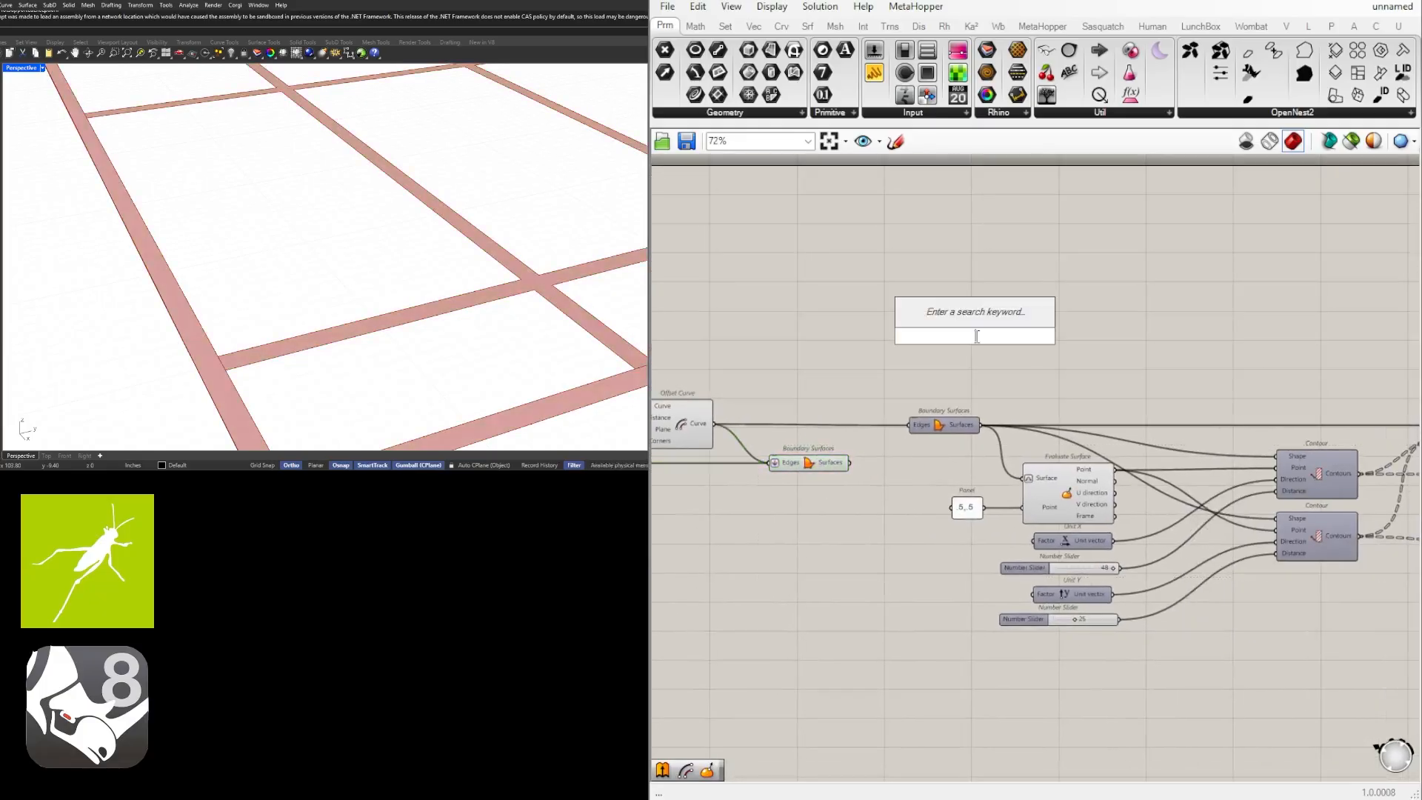
{"action": "type", "text": "join"}
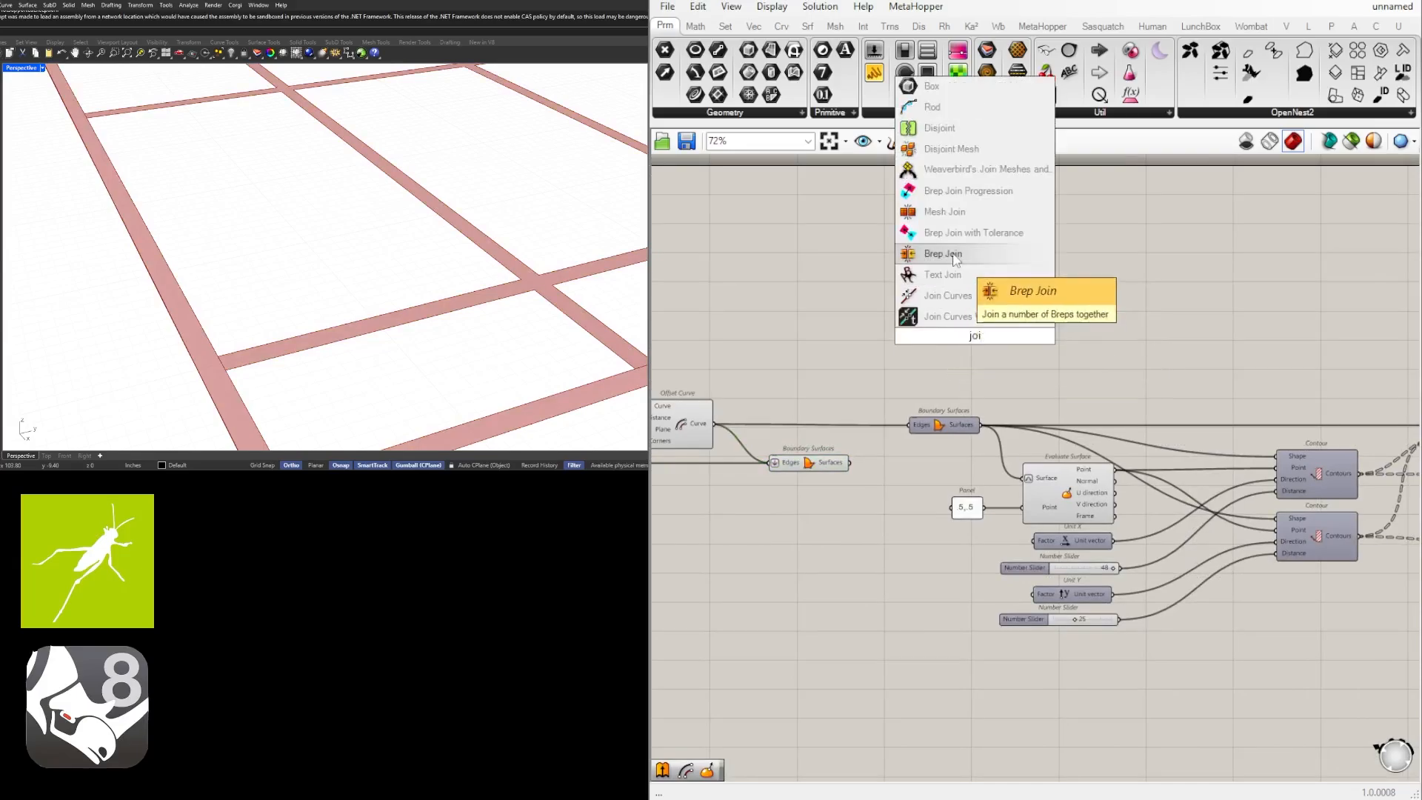
{"action": "left_click", "coordinate": [966, 254]}
Connect the perimeter and final Boundary Surfaces outputs to the Brep Join's Breps input, and place the Brep Join beside the final Boundary Surfaces.
{"action": "mouse_move", "coordinate": [888, 395]}
{"action": "left_mouse_down"}
{"action": "mouse_move", "coordinate": [942, 336]}
{"action": "mouse_move", "coordinate": [766, 394]}
{"action": "mouse_move", "coordinate": [840, 413]}
{"action": "mouse_move", "coordinate": [820, 346]}
{"action": "left_mouse_up"}
{"action": "scroll", "coordinate": [763, 404], "scroll_direction": "down", "scroll_amount": 6}
{"action": "scroll", "coordinate": [813, 386], "scroll_direction": "up", "scroll_amount": 2}
{"action": "scroll", "coordinate": [910, 448], "scroll_direction": "down", "scroll_amount": 1}
{"action": "left_click_drag", "start_coordinate": [882, 400], "coordinate": [1219, 472]}
{"action": "scroll", "coordinate": [1259, 476], "scroll_direction": "up", "scroll_amount": 9}
{"action": "left_click", "coordinate": [1045, 468]}
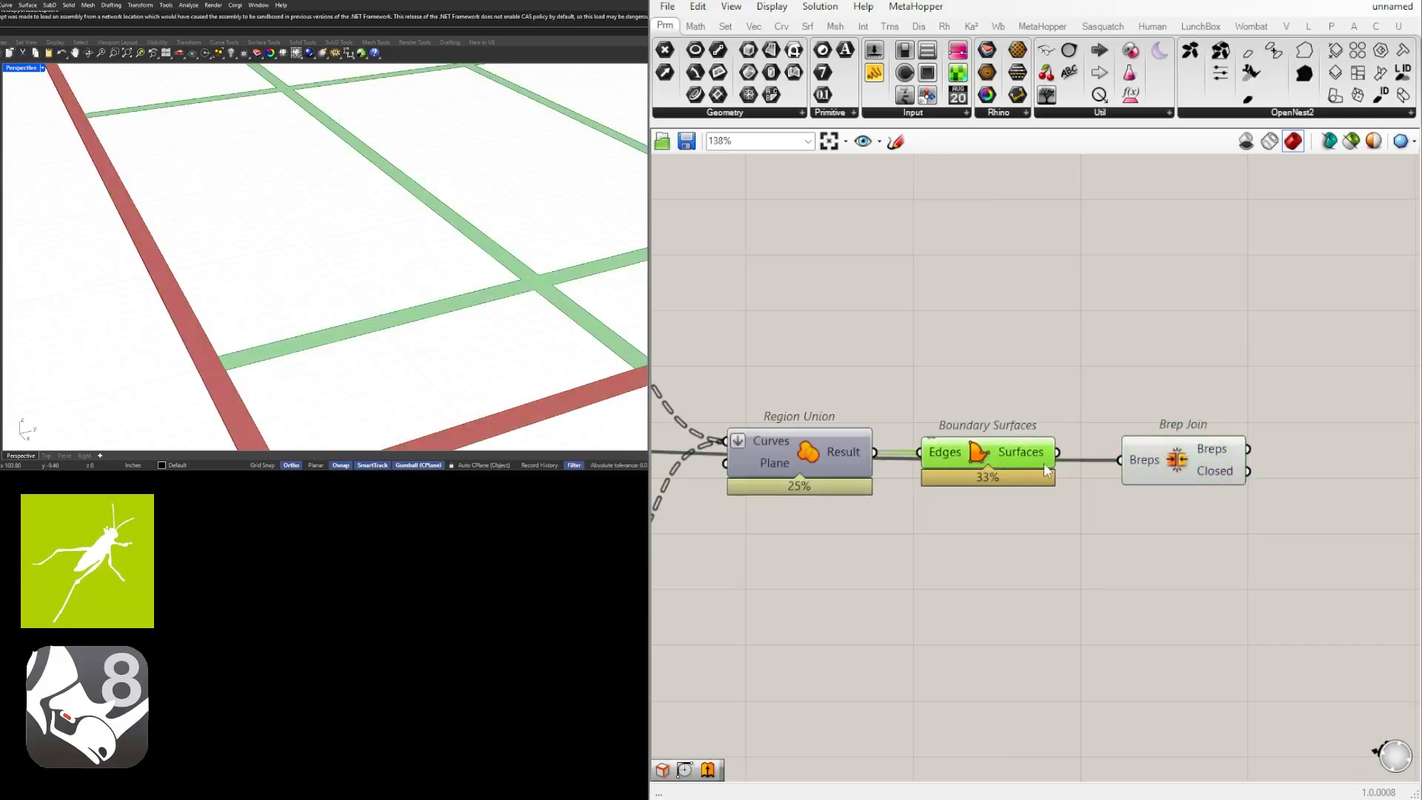
{"action": "left_click_drag", "start_coordinate": [1074, 461], "coordinate": [1175, 454]}
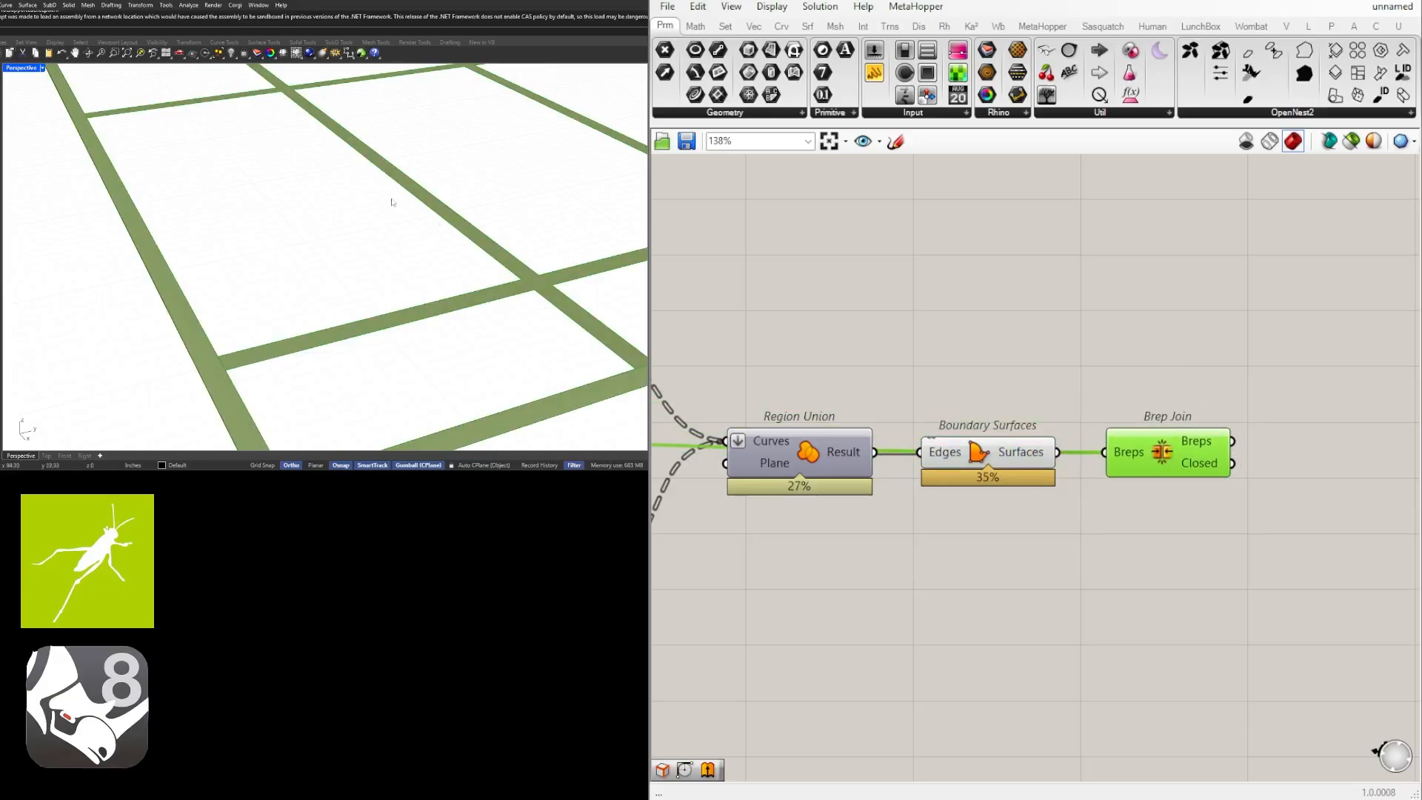
{"action": "left_click", "coordinate": [1185, 581]}
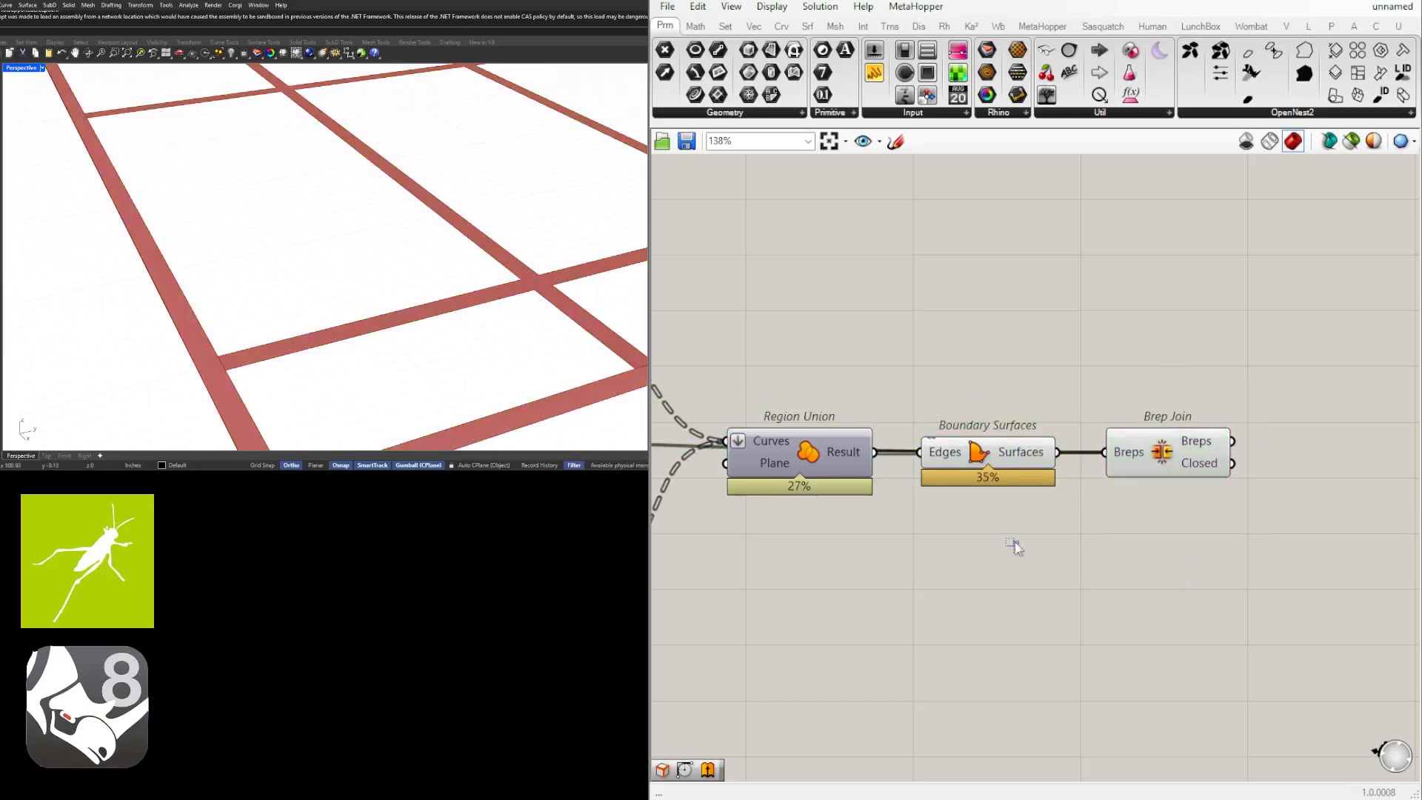
Turn off the preview of the final and perimeter Boundary Surfaces that feed the Brep Join.
{"action": "left_click_drag", "start_coordinate": [1015, 543], "coordinate": [844, 426]}
{"action": "scroll", "coordinate": [844, 423], "scroll_direction": "down", "scroll_amount": 6}
{"action": "right_click_drag", "start_coordinate": [859, 472], "coordinate": [1157, 482]}
{"action": "scroll", "coordinate": [1157, 482], "scroll_direction": "down", "scroll_amount": 2}
{"action": "scroll", "coordinate": [1157, 482], "scroll_direction": "down", "scroll_amount": 3}
{"action": "right_click_drag", "start_coordinate": [952, 527], "coordinate": [1143, 549]}
{"action": "right_click_drag", "start_coordinate": [1004, 556], "coordinate": [1123, 523]}
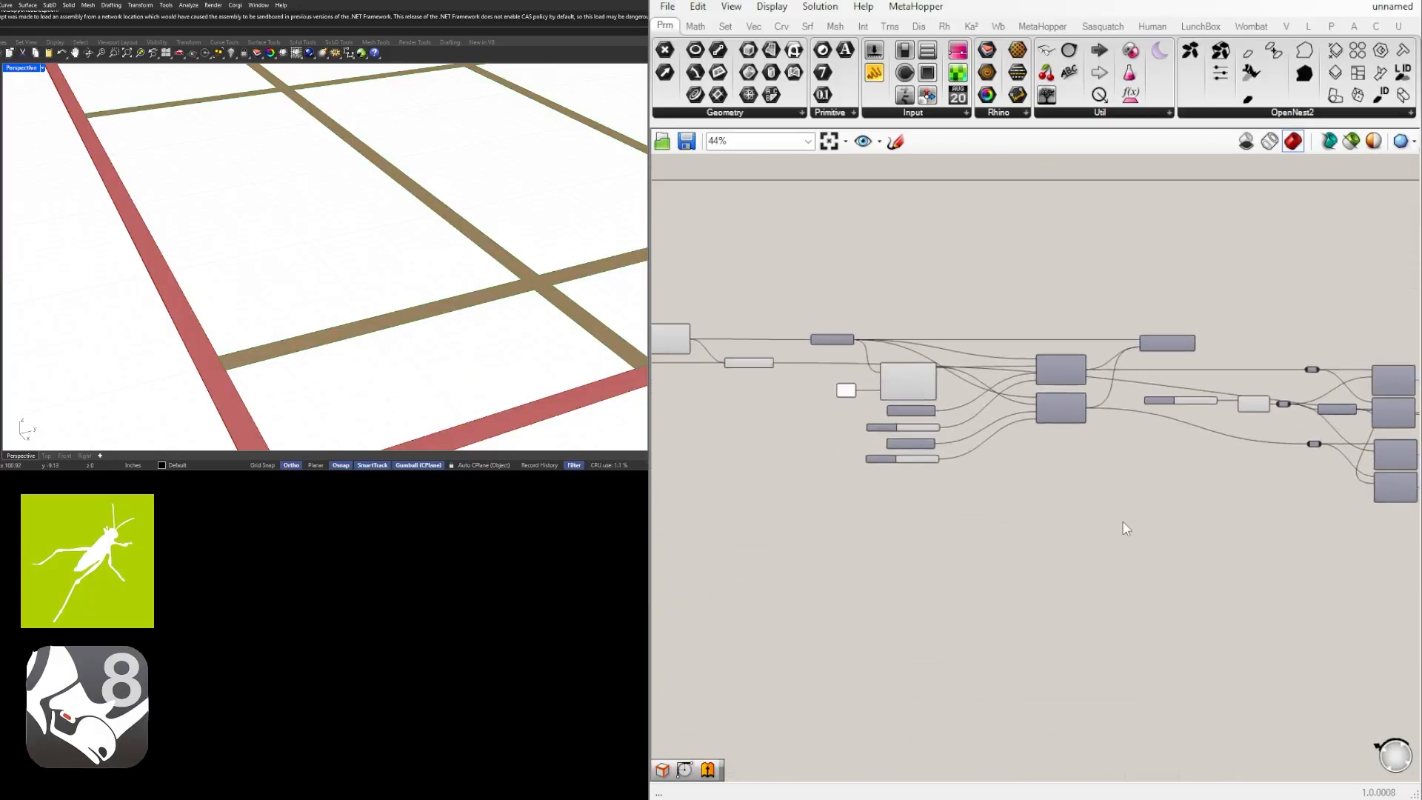
{"action": "scroll", "coordinate": [1051, 512], "scroll_direction": "up", "scroll_amount": 8}
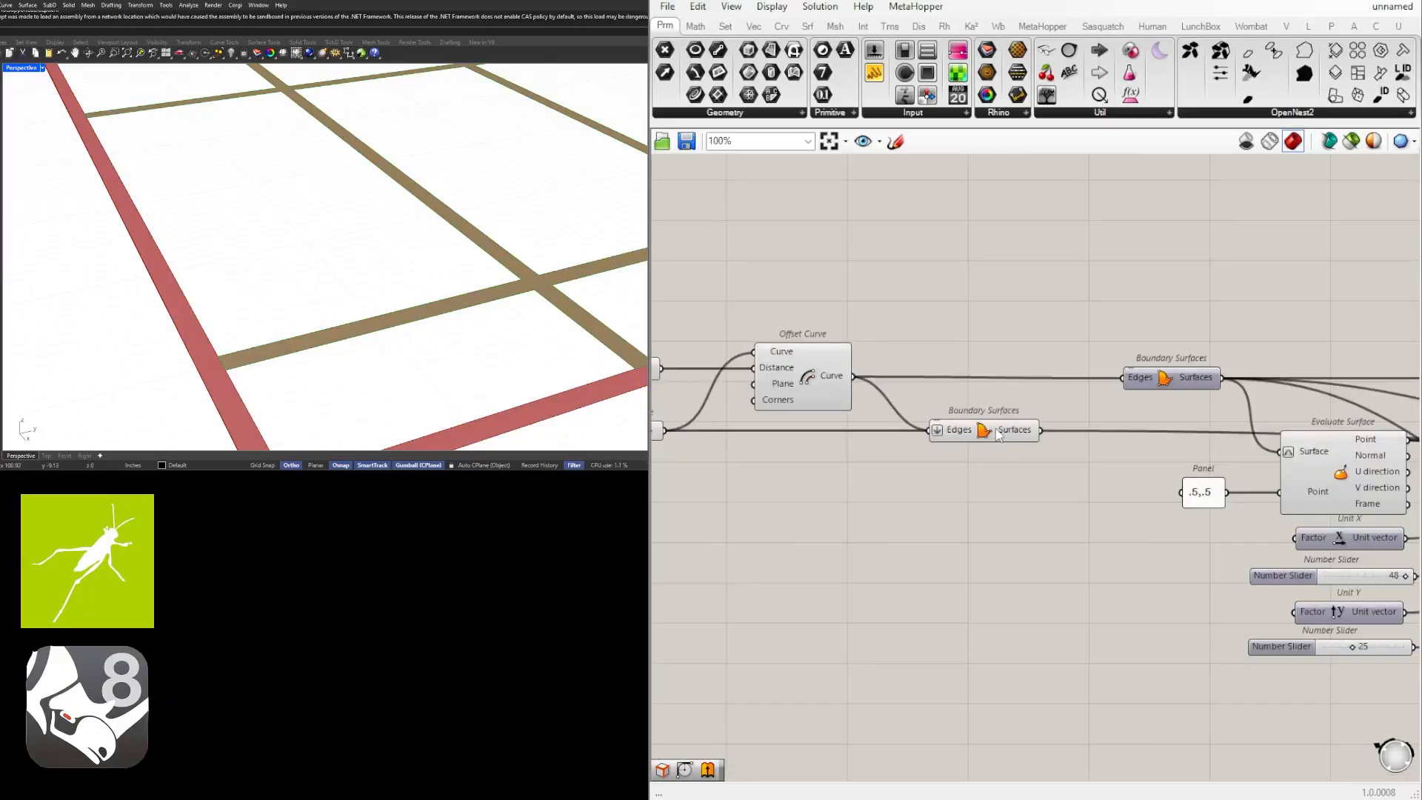
{"action": "left_click", "coordinate": [998, 433]}
{"action": "middle_click", "coordinate": [996, 429]}
{"action": "left_click", "coordinate": [1045, 379]}
Set the wire display of the Brep Join's Breps input to Hidden.
{"action": "scroll", "coordinate": [1074, 422], "scroll_direction": "down", "scroll_amount": 9}
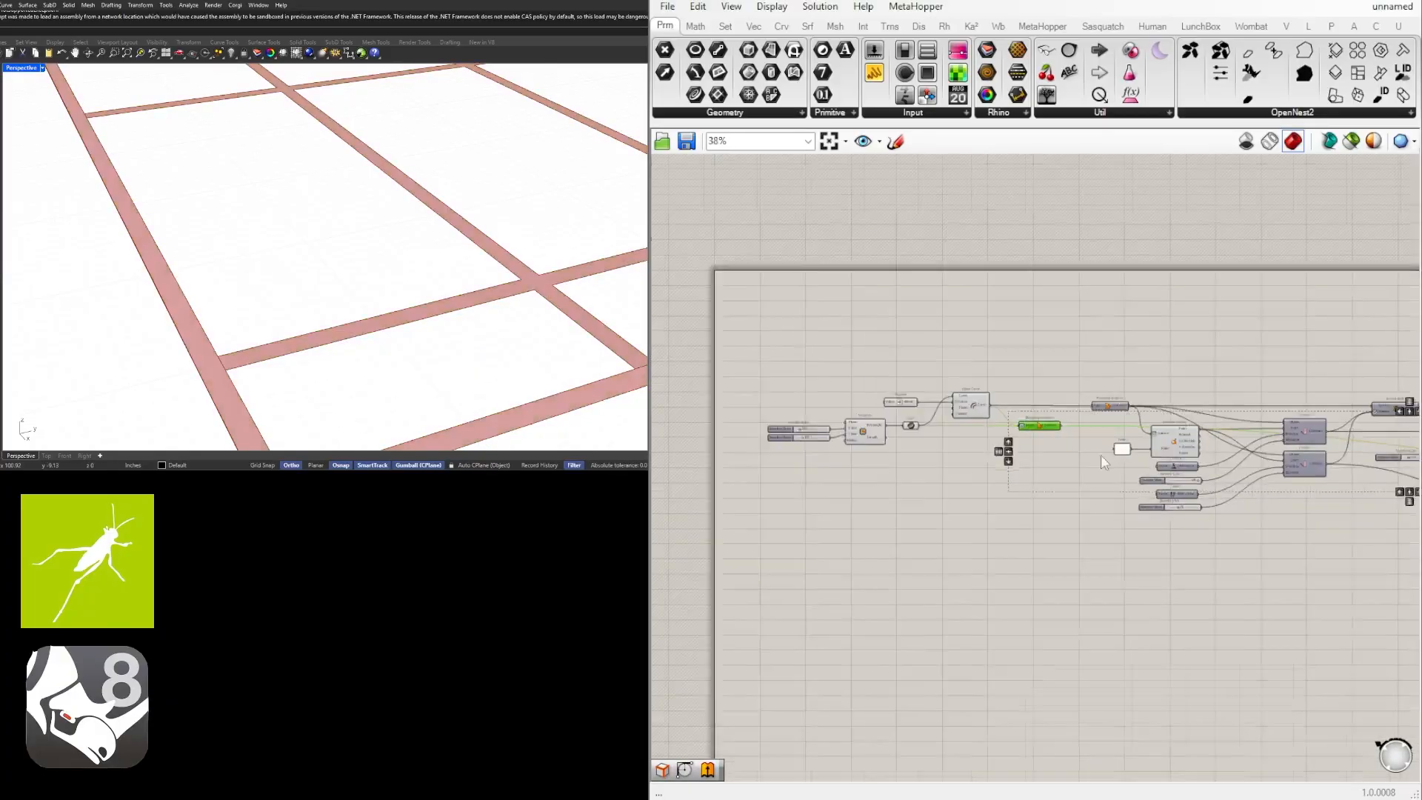
{"action": "scroll", "coordinate": [1104, 460], "scroll_direction": "down", "scroll_amount": 1}
{"action": "right_click_drag", "start_coordinate": [1318, 511], "coordinate": [885, 513]}
{"action": "scroll", "coordinate": [1016, 511], "scroll_direction": "up", "scroll_amount": 5}
{"action": "left_click", "coordinate": [1016, 492]}
{"action": "scroll", "coordinate": [1015, 452], "scroll_direction": "up", "scroll_amount": 5}
{"action": "left_click", "coordinate": [981, 447]}
{"action": "left_click", "coordinate": [904, 389]}
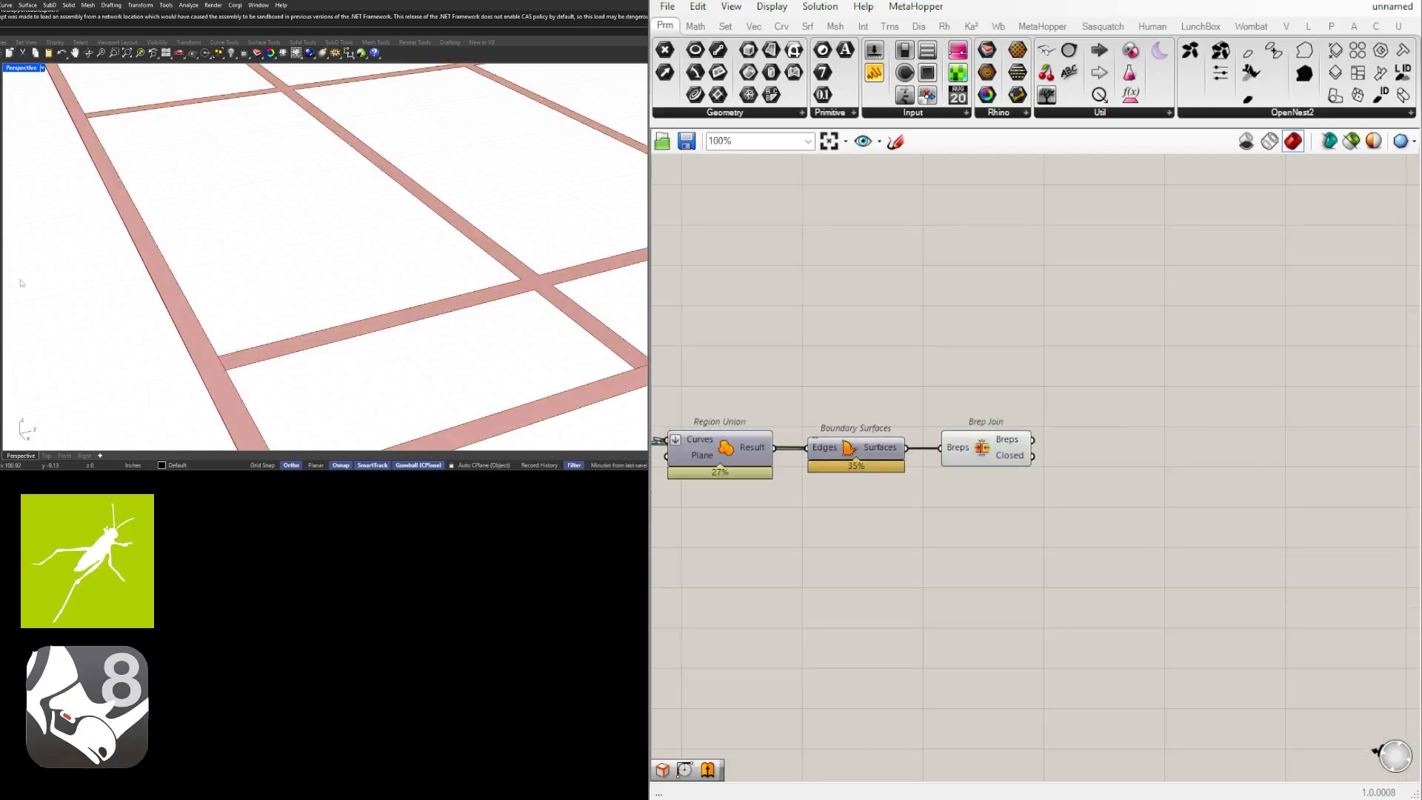
{"action": "right_click", "coordinate": [954, 446]}
{"action": "mouse_move", "coordinate": [1080, 491]}
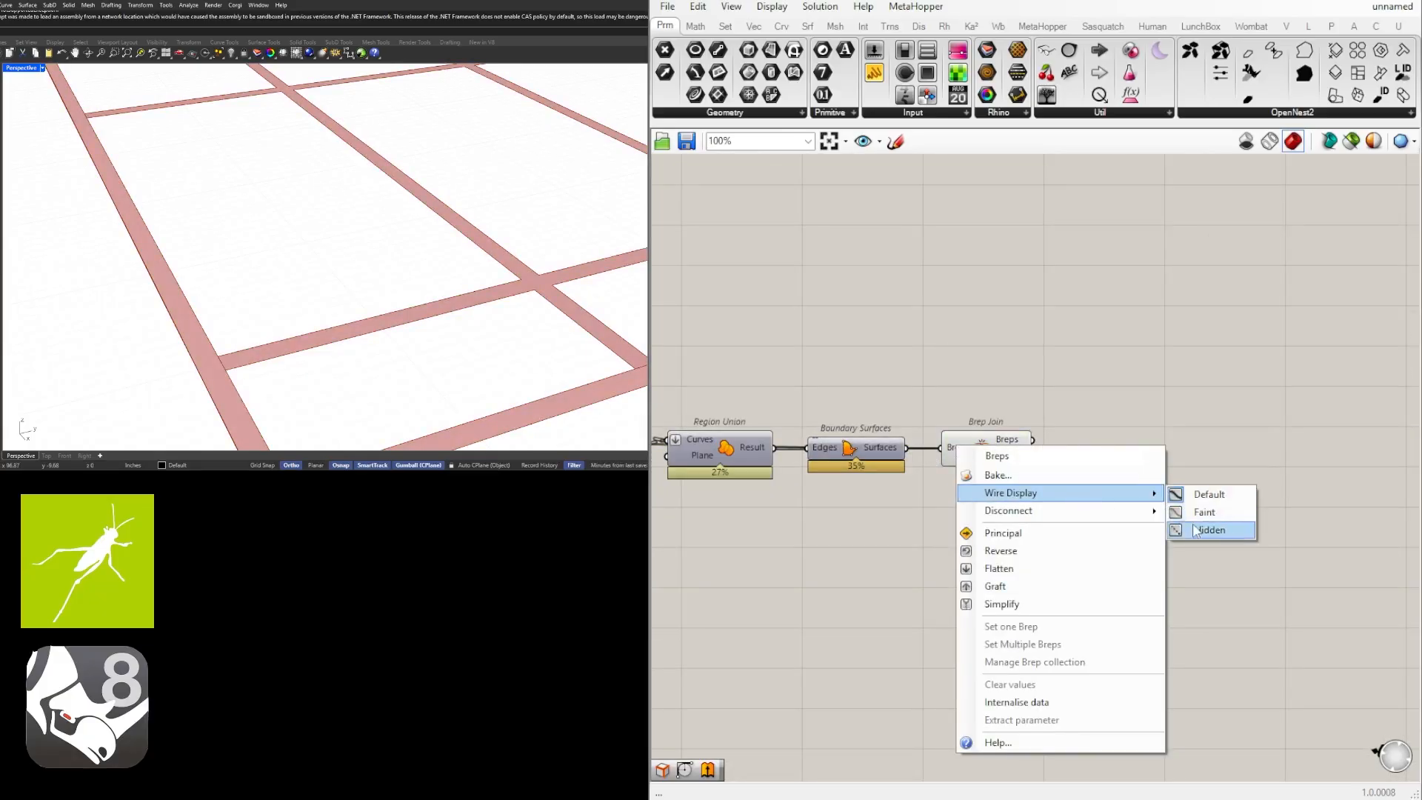
{"action": "left_click", "coordinate": [1203, 530]}
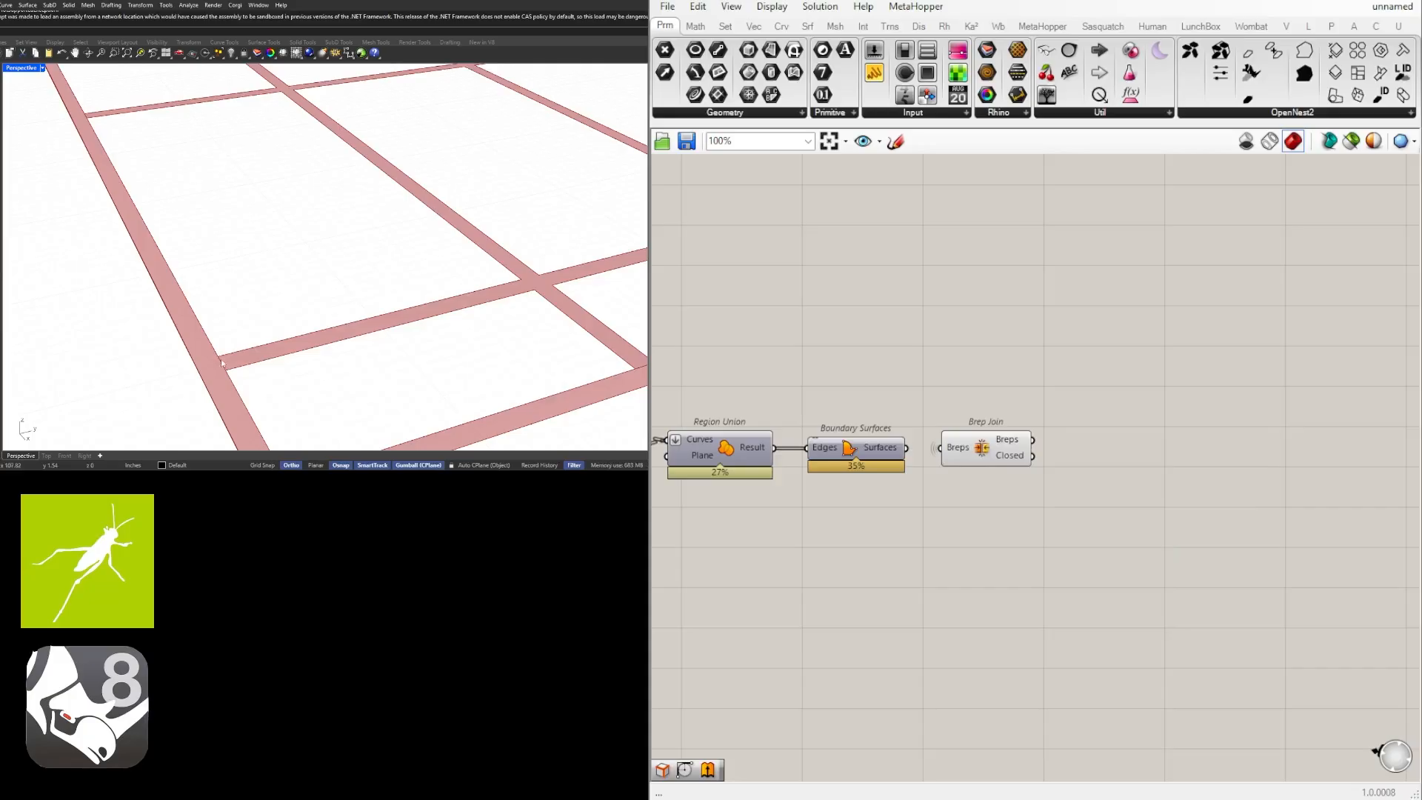
Add a Merge Faces component, connect the Brep Join's Breps output to its Brep input, and align it beside the Brep Join.
{"action": "right_click_drag", "start_coordinate": [1117, 480], "coordinate": [1060, 482]}
{"action": "double_click", "coordinate": [1059, 480]}
{"action": "type", "text": "mer"}
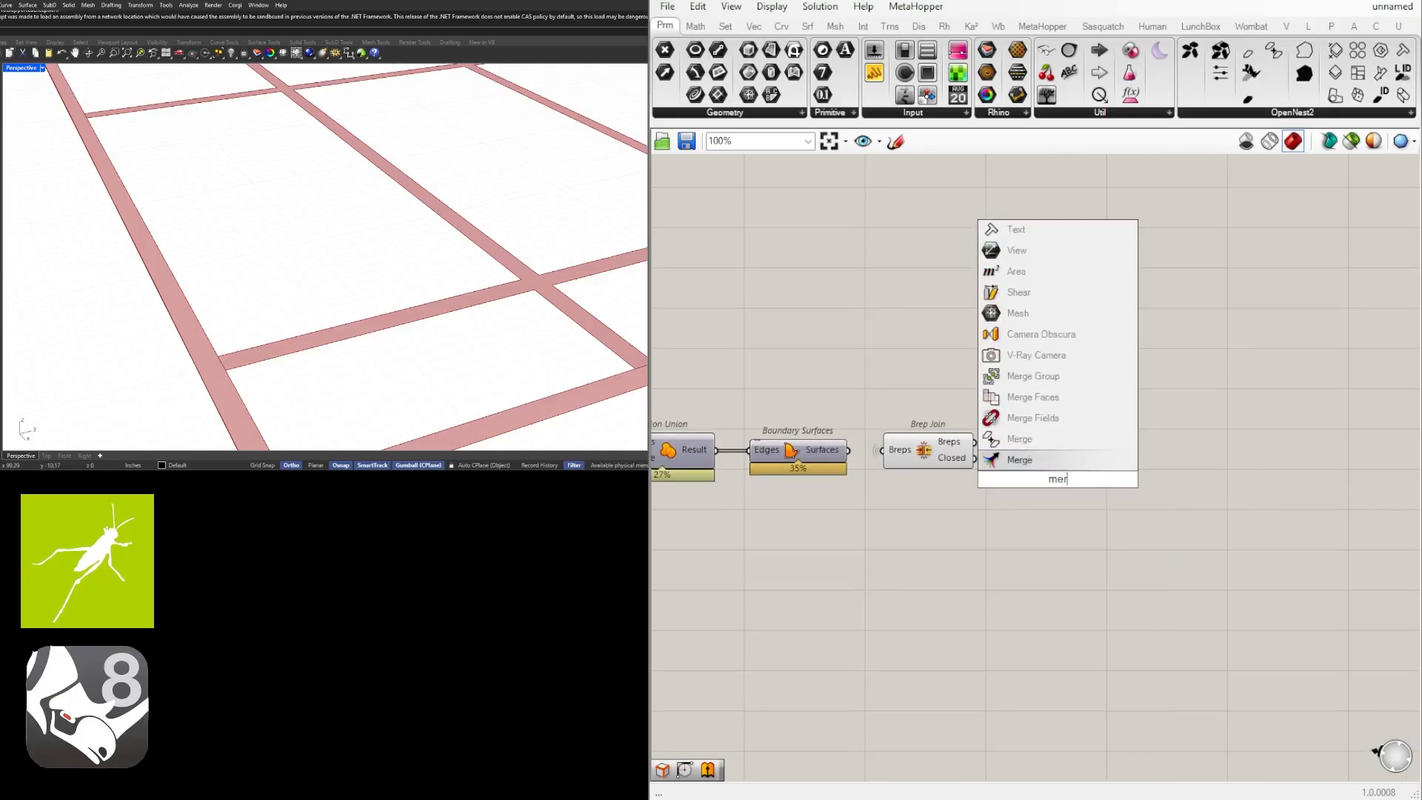
{"action": "type", "text": "ge"}
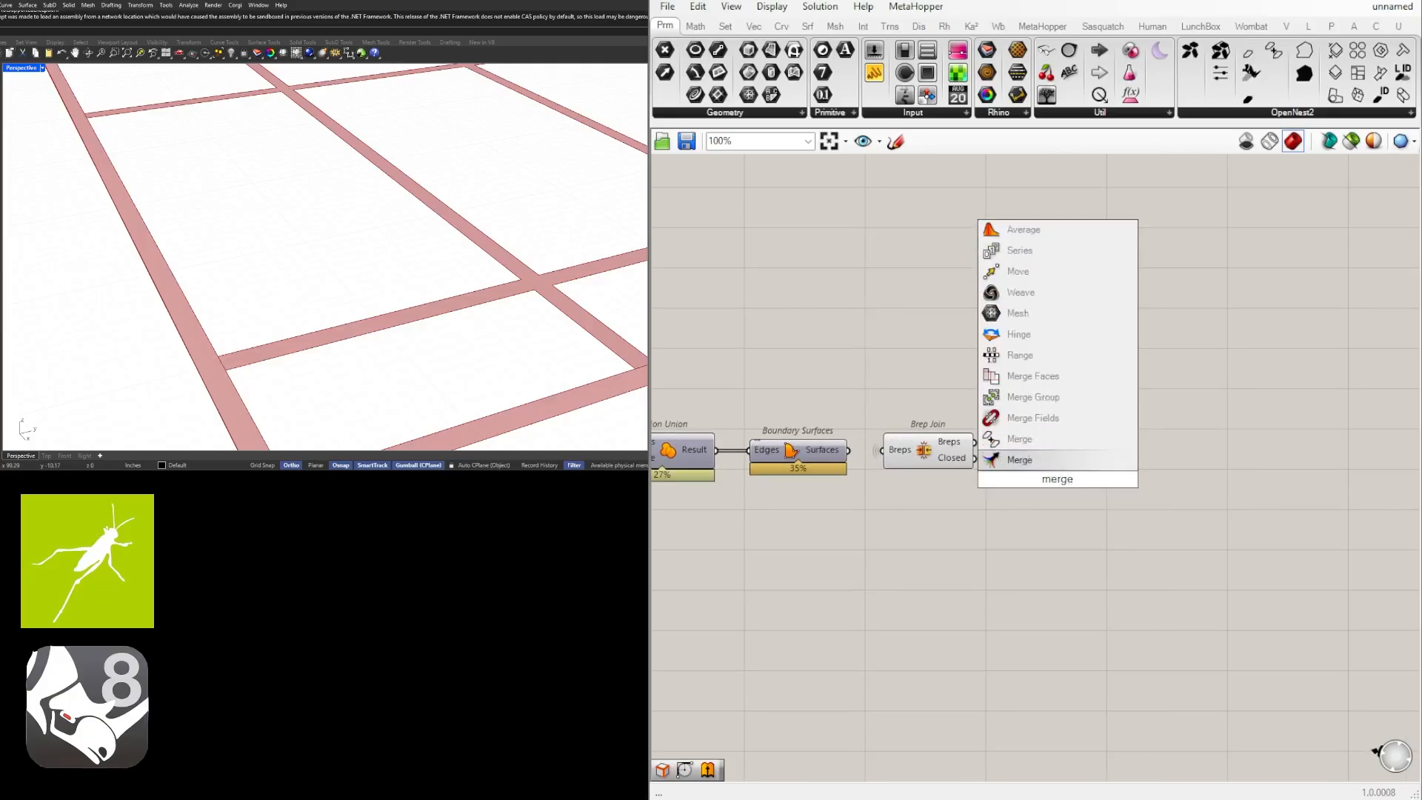
{"action": "left_click", "coordinate": [1023, 376]}
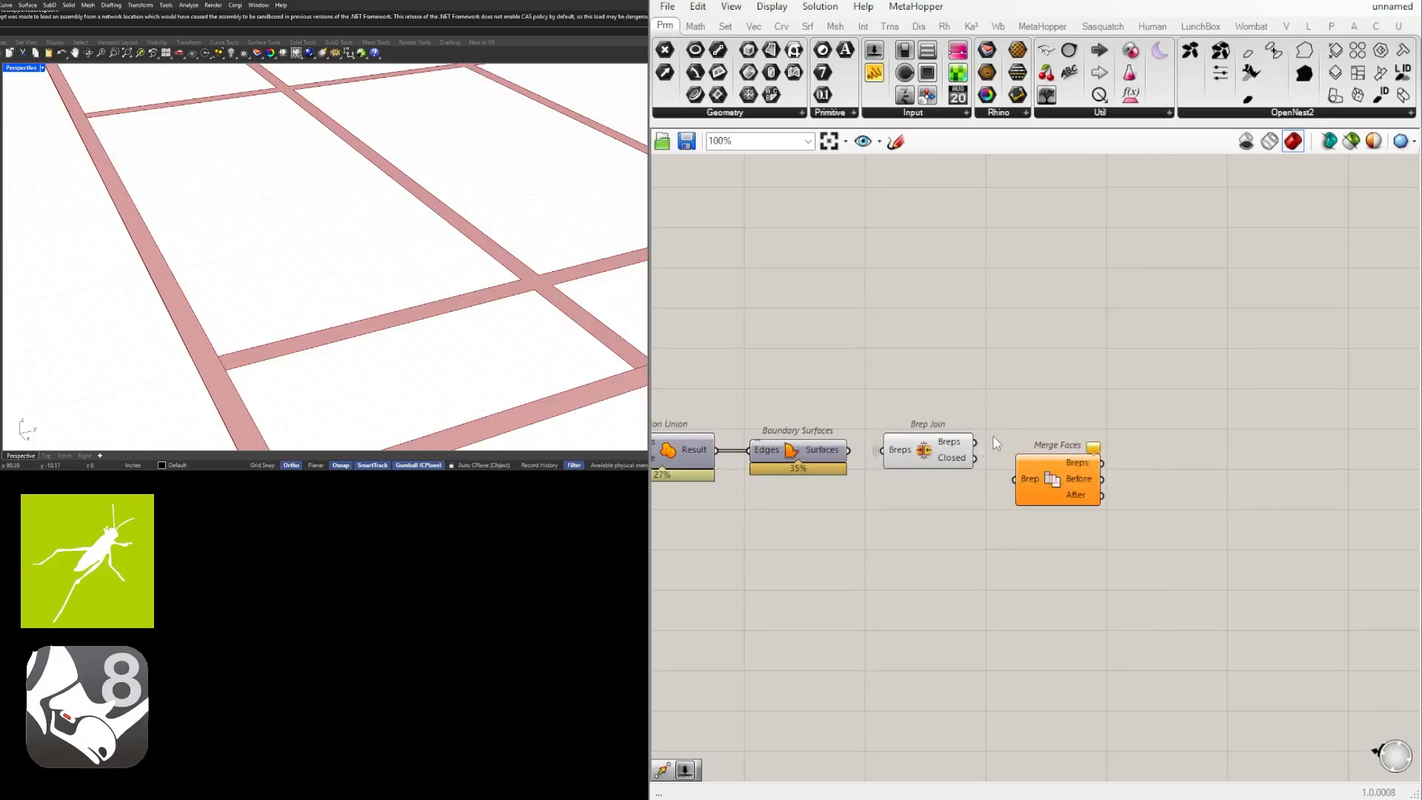
{"action": "left_click", "coordinate": [1021, 481]}
{"action": "left_click_drag", "start_coordinate": [1056, 486], "coordinate": [1059, 456]}
Turn off the preview of the Brep Join component.
{"action": "left_click_drag", "start_coordinate": [970, 511], "coordinate": [914, 411]}
{"action": "scroll", "coordinate": [915, 412], "scroll_direction": "up", "scroll_amount": 1}
{"action": "middle_click", "coordinate": [914, 412]}
{"action": "left_click", "coordinate": [950, 380]}
{"action": "left_click", "coordinate": [968, 361]}
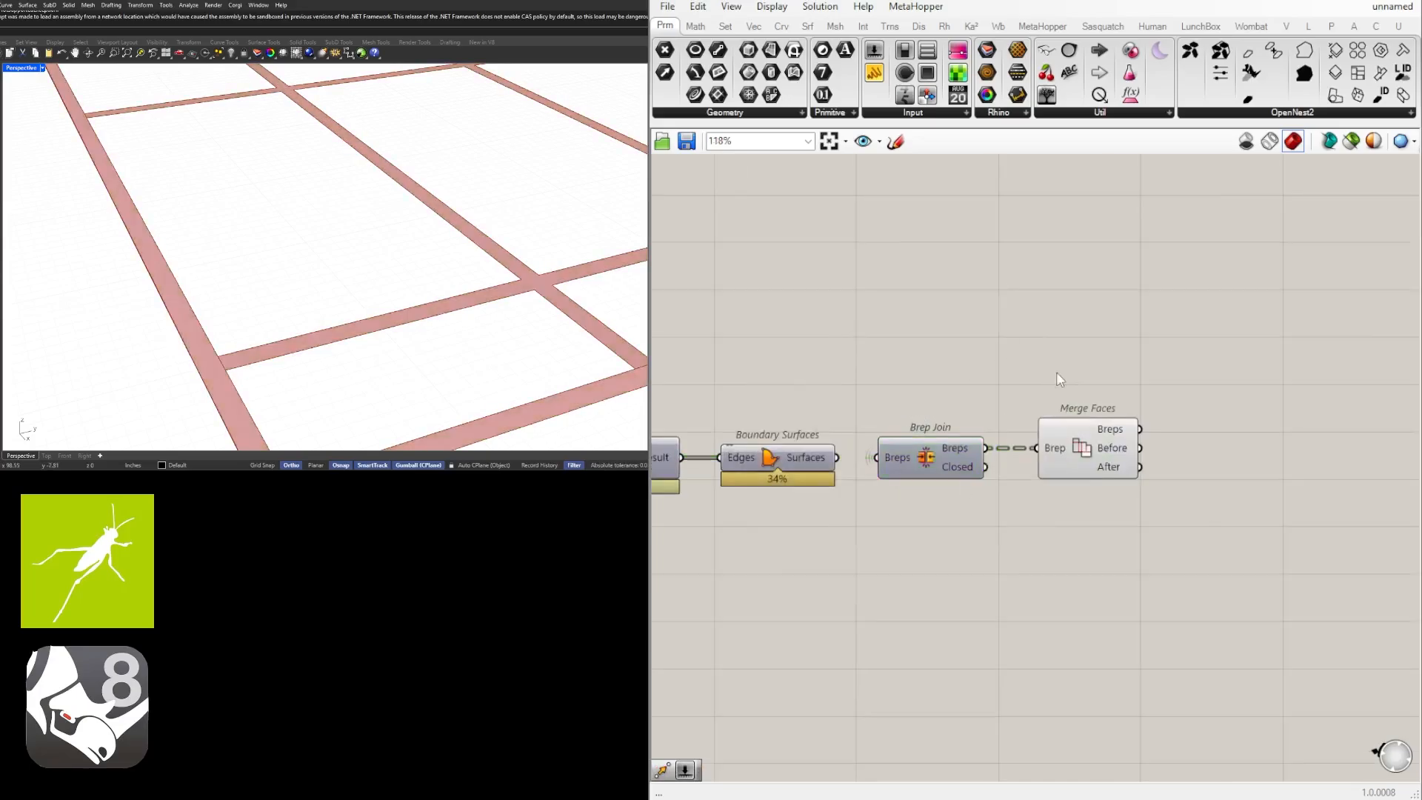
Flatten the Brep Join's Breps input and nudge Merge Faces slightly away from the Brep Join.
{"action": "left_click", "coordinate": [1063, 447]}
{"action": "left_click", "coordinate": [902, 424]}
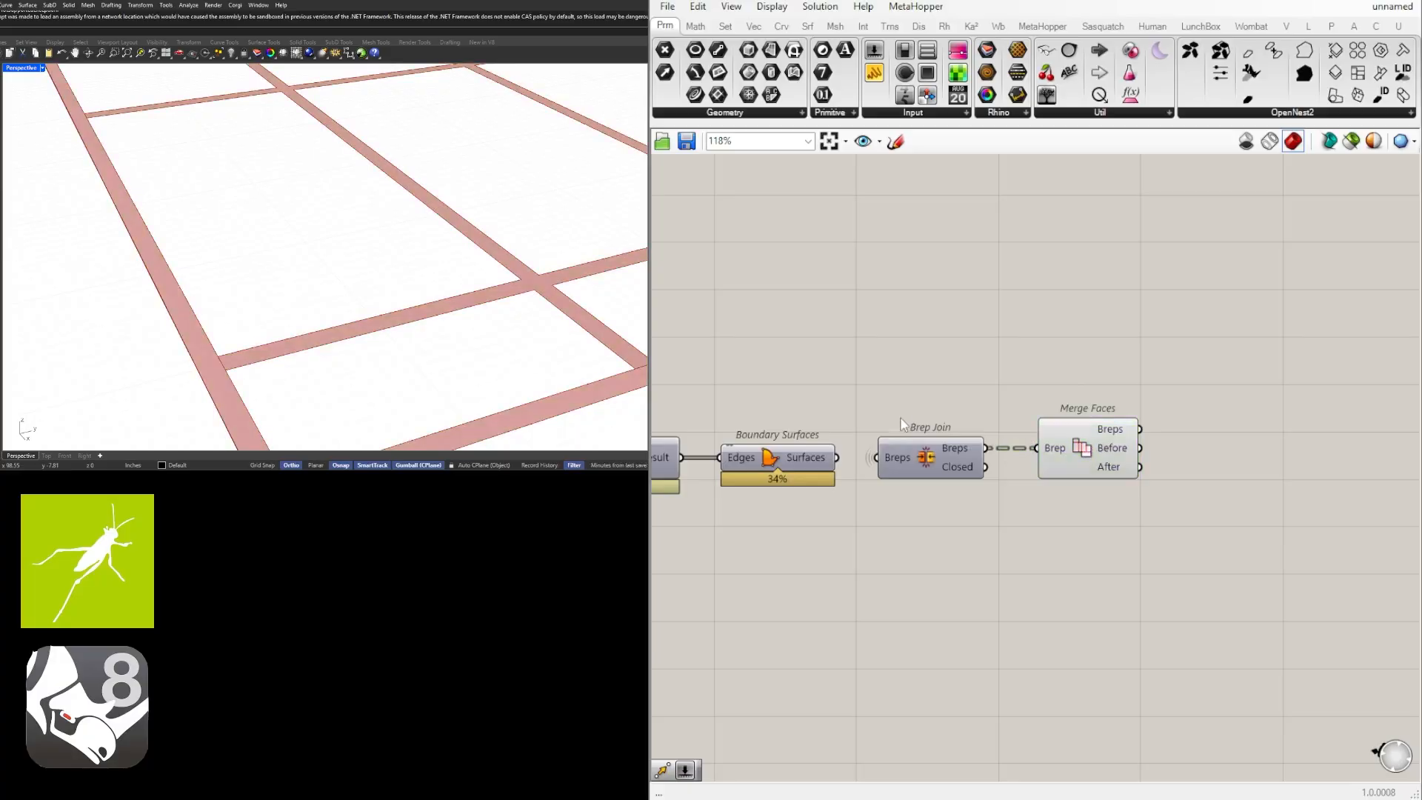
{"action": "right_click", "coordinate": [902, 461]}
{"action": "left_click", "coordinate": [944, 576]}
{"action": "left_click_drag", "start_coordinate": [1068, 445], "coordinate": [1073, 444]}
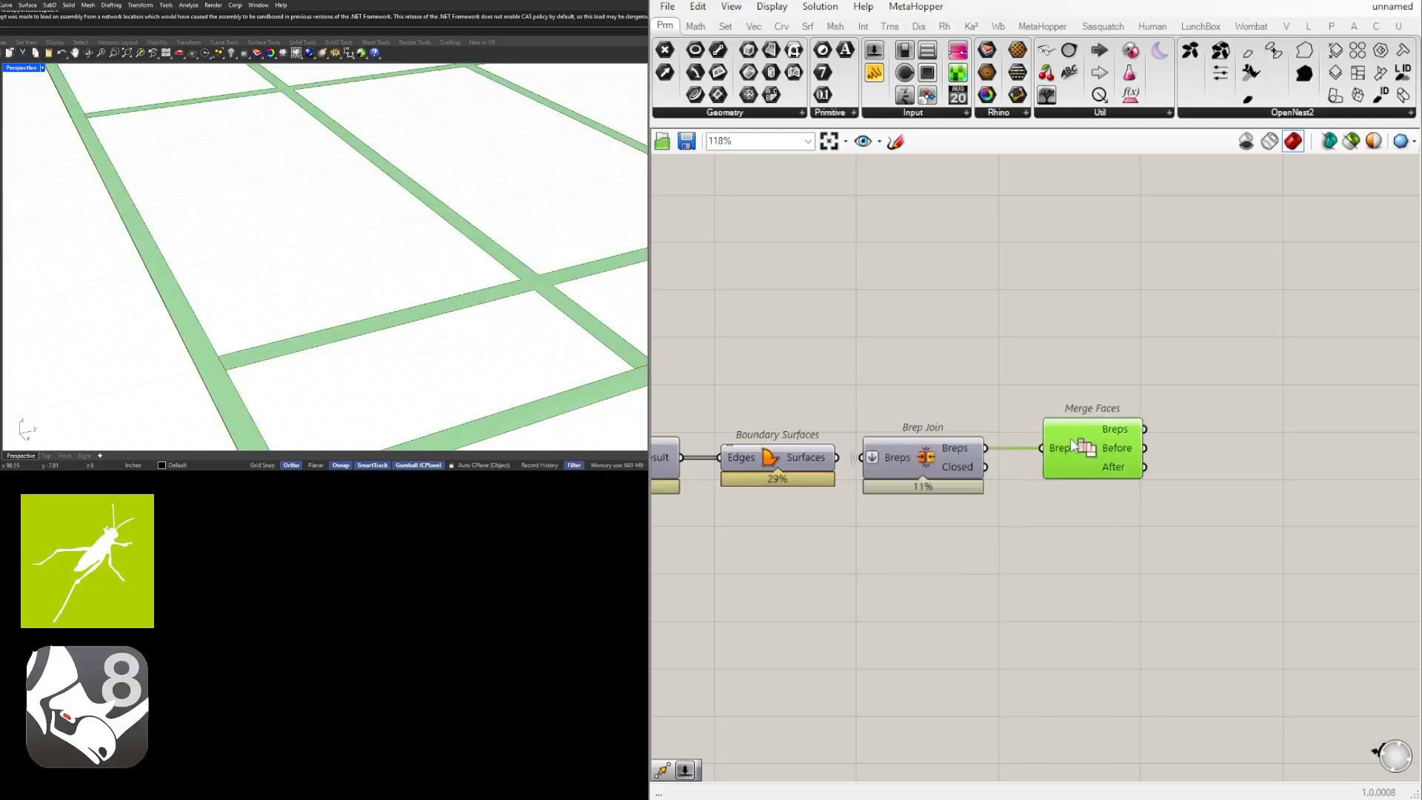
{"action": "left_click", "coordinate": [1074, 400]}
{"action": "scroll", "coordinate": [1074, 400], "scroll_direction": "down", "scroll_amount": 3}
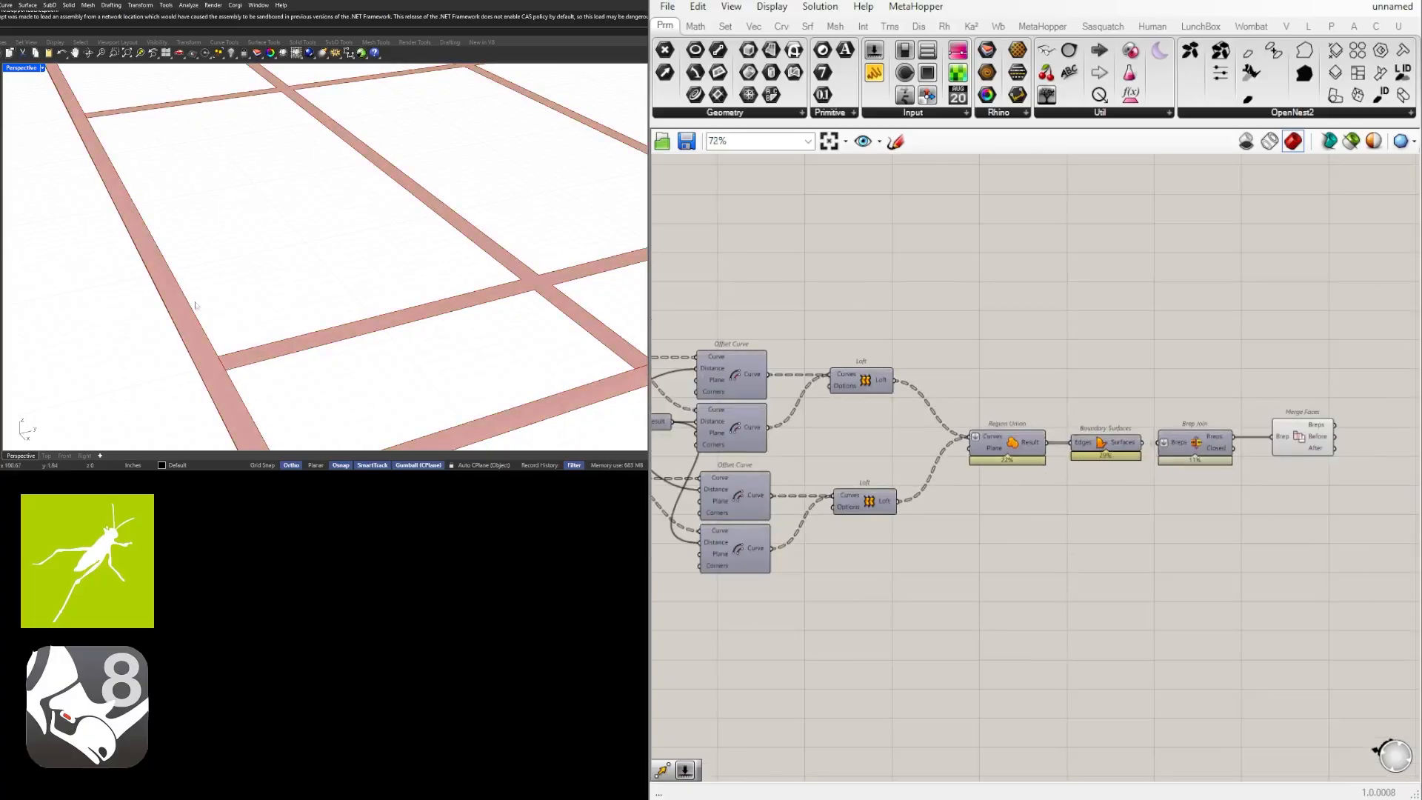
Turn off the preview of the Offset Curve component that creates the inner perimeter border.
{"action": "scroll", "coordinate": [856, 511], "scroll_direction": "down", "scroll_amount": 4}
{"action": "right_click_drag", "start_coordinate": [783, 539], "coordinate": [1400, 552]}
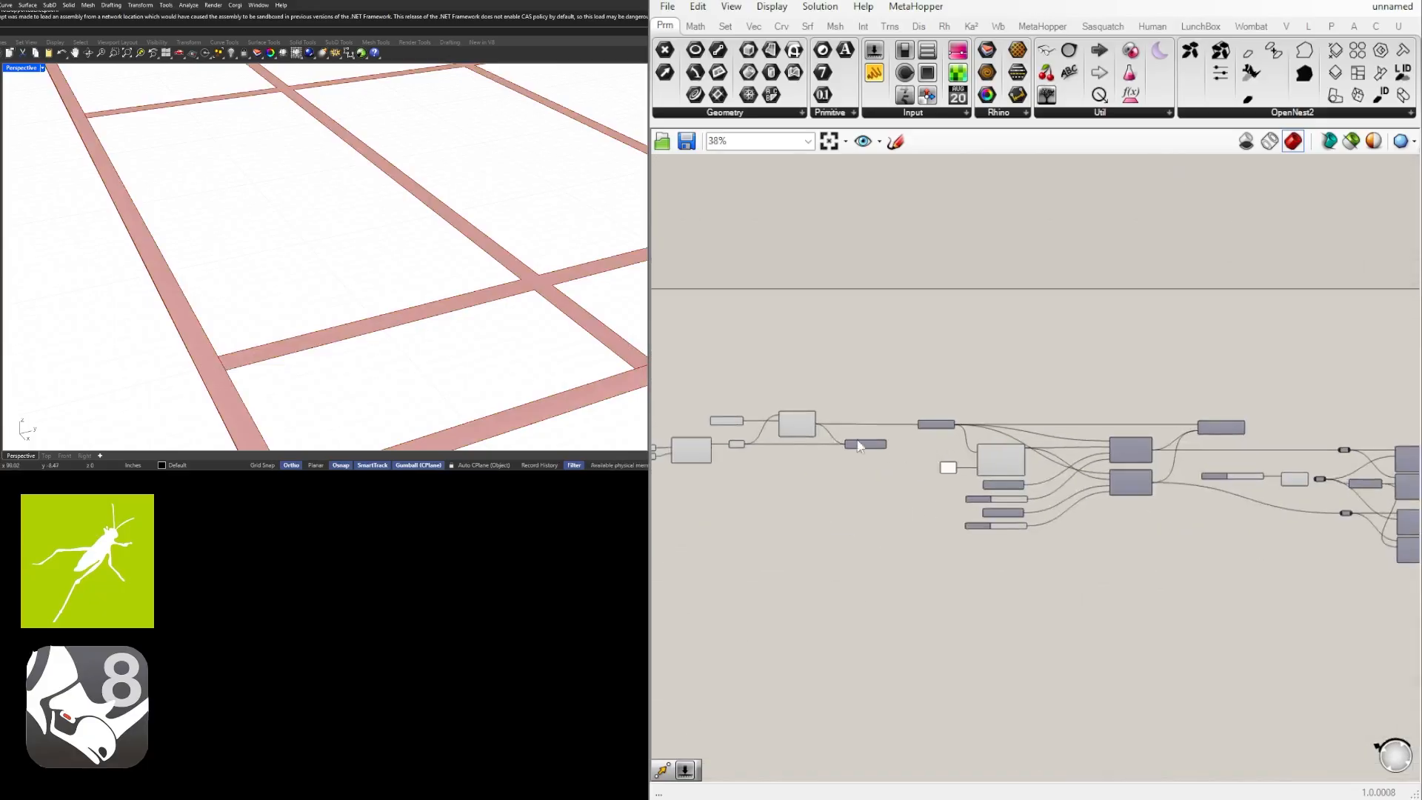
{"action": "scroll", "coordinate": [764, 454], "scroll_direction": "up", "scroll_amount": 5}
{"action": "left_click", "coordinate": [848, 376]}
{"action": "middle_click", "coordinate": [847, 372]}
{"action": "left_click", "coordinate": [893, 320]}
{"action": "left_click", "coordinate": [1036, 312]}
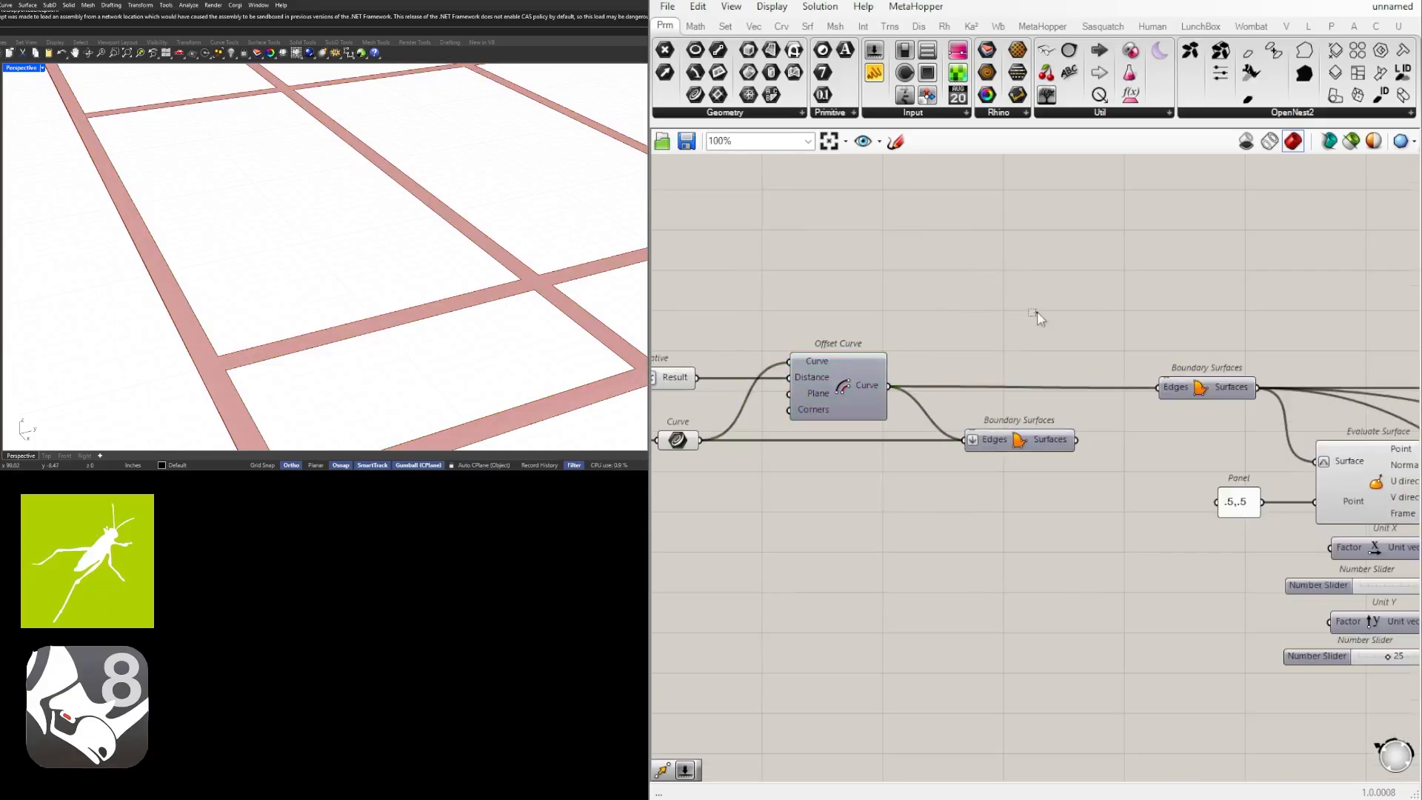
Inspect the Merge Faces result where the grid strips meet the perimeter border.
{"action": "scroll", "coordinate": [1099, 354], "scroll_direction": "down", "scroll_amount": 5}
{"action": "right_click_drag", "start_coordinate": [1274, 457], "coordinate": [617, 505]}
{"action": "scroll", "coordinate": [1044, 492], "scroll_direction": "up", "scroll_amount": 6}
{"action": "left_click", "coordinate": [982, 446]}
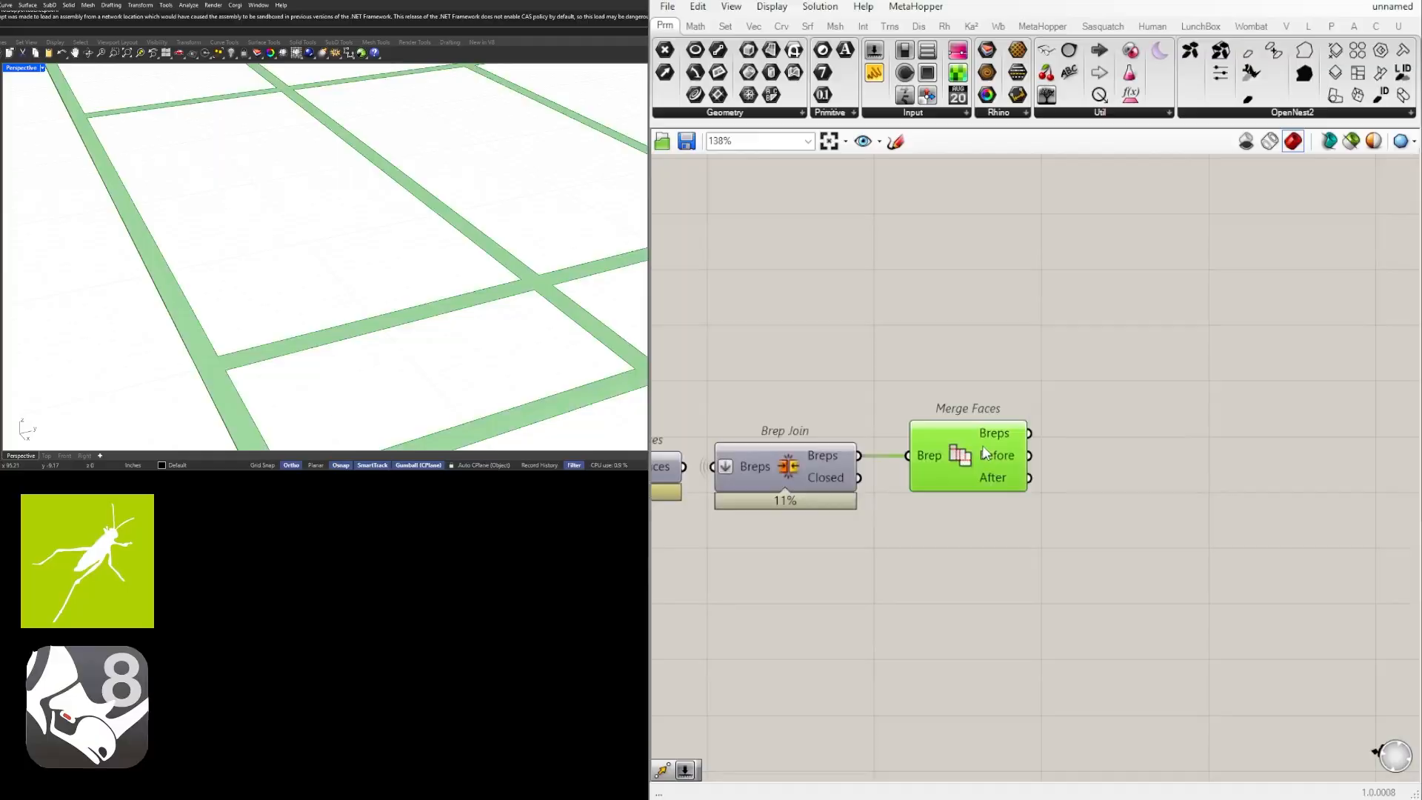
{"action": "left_click", "coordinate": [1270, 571]}
{"action": "scroll", "coordinate": [414, 239], "scroll_direction": "down", "scroll_amount": 5}
{"action": "right_click_drag", "start_coordinate": [414, 239], "coordinate": [328, 288], "text": "shift"}
{"action": "right_click_drag", "start_coordinate": [912, 521], "coordinate": [1323, 492]}
{"action": "scroll", "coordinate": [1249, 470], "scroll_direction": "down", "scroll_amount": 3}
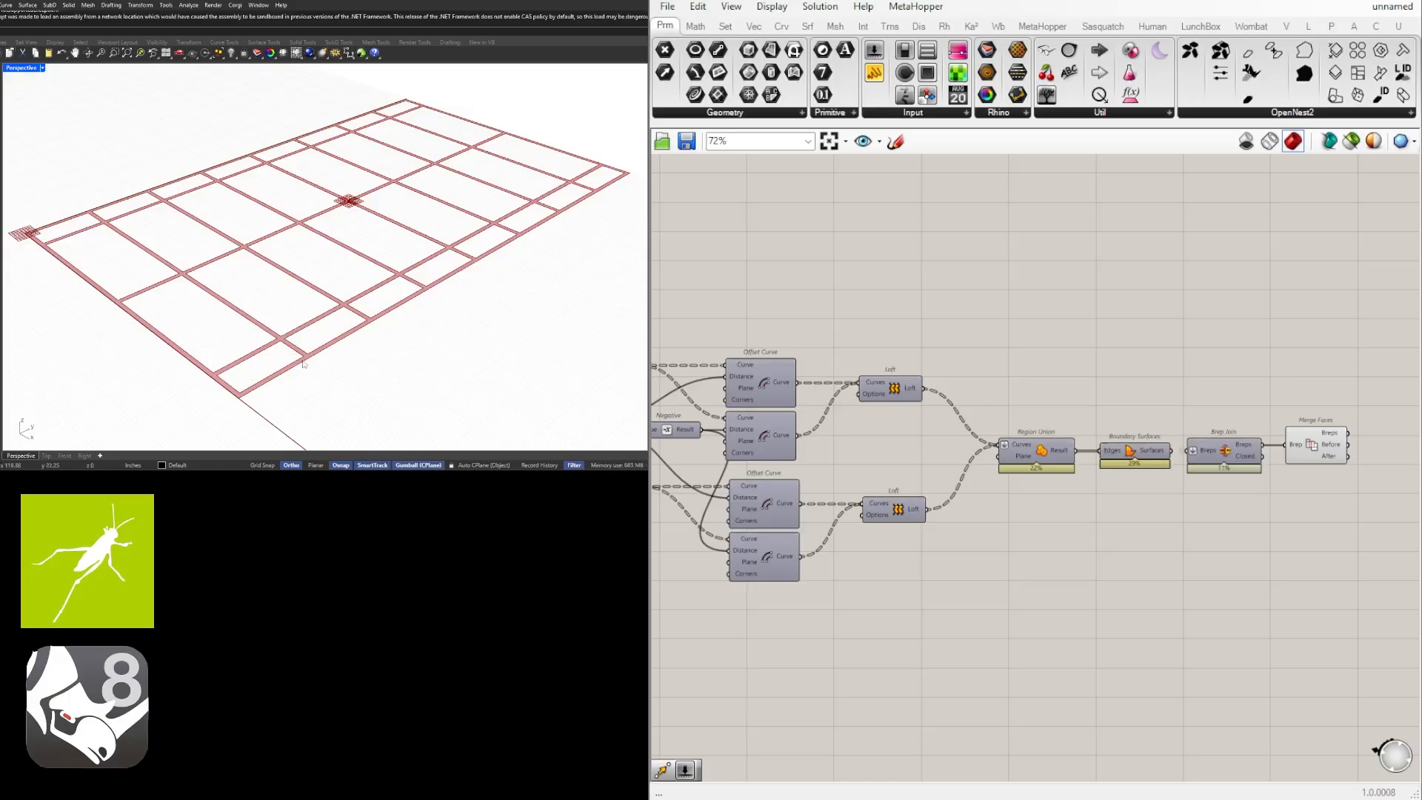
{"action": "scroll", "coordinate": [304, 362], "scroll_direction": "up", "scroll_amount": 5}
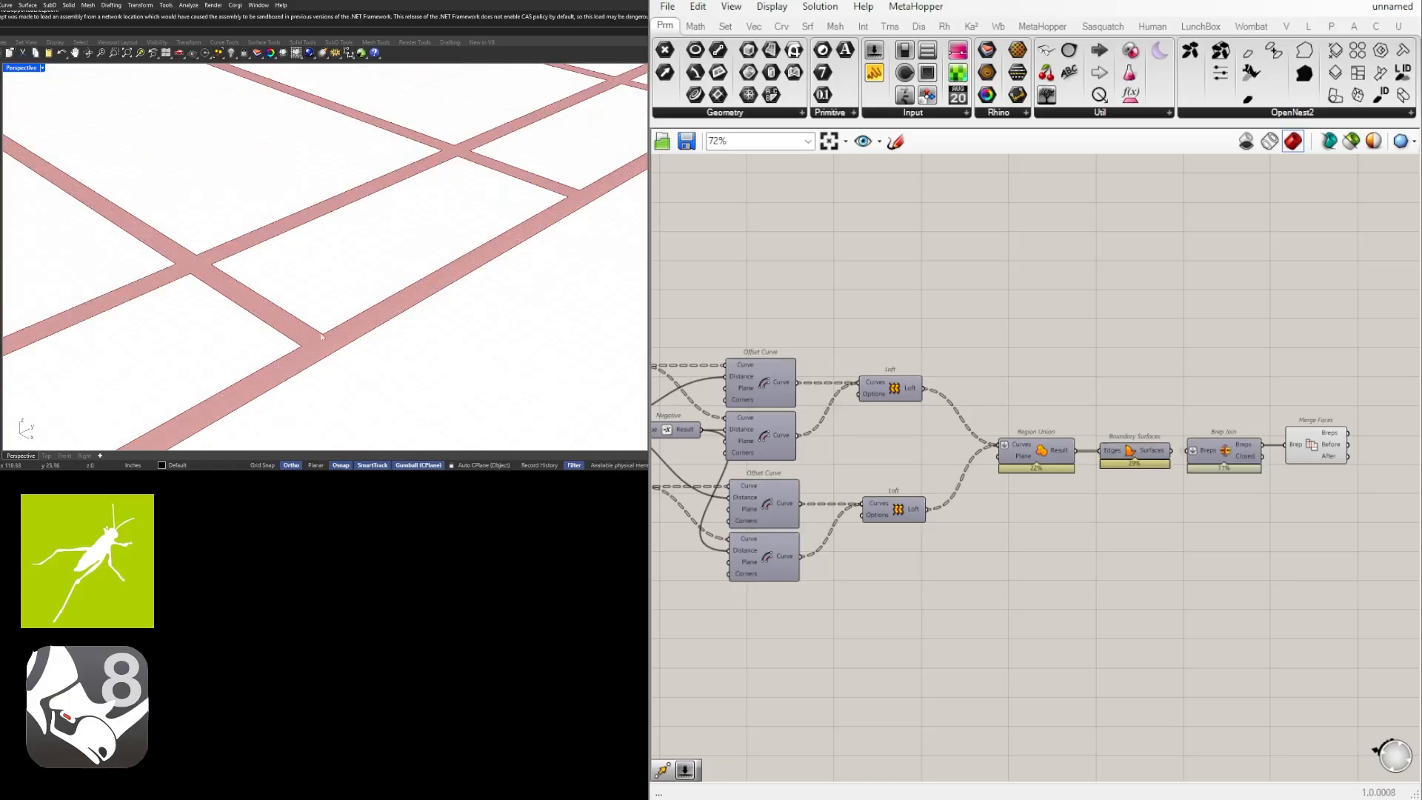
Try a strip width of 2.91 on the Number Slider feeding the Division component.
{"action": "right_click_drag", "start_coordinate": [726, 585], "coordinate": [1241, 574]}
{"action": "scroll", "coordinate": [962, 389], "scroll_direction": "up", "scroll_amount": 4}
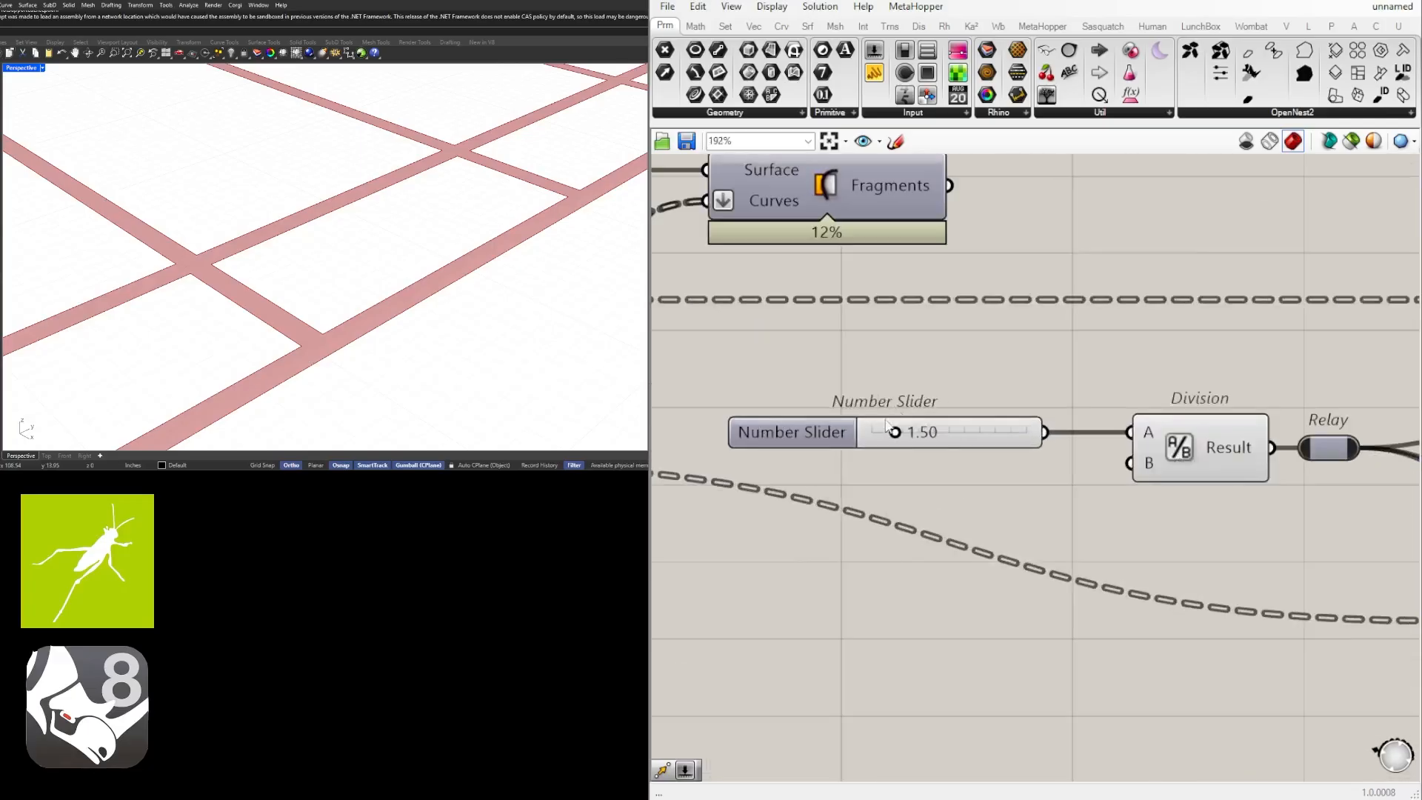
{"action": "scroll", "coordinate": [875, 427], "scroll_direction": "up", "scroll_amount": 3}
{"action": "left_click_drag", "start_coordinate": [917, 437], "coordinate": [953, 447]}
Set the contour distance slider for the Unit X direction to 36 and the one for the Unit Y direction to 26.
{"action": "scroll", "coordinate": [486, 241], "scroll_direction": "down", "scroll_amount": 5}
{"action": "scroll", "coordinate": [957, 445], "scroll_direction": "up", "scroll_amount": 3}
{"action": "scroll", "coordinate": [1143, 487], "scroll_direction": "down", "scroll_amount": 6}
{"action": "scroll", "coordinate": [1143, 487], "scroll_direction": "down", "scroll_amount": 3}
{"action": "scroll", "coordinate": [1087, 474], "scroll_direction": "up", "scroll_amount": 5}
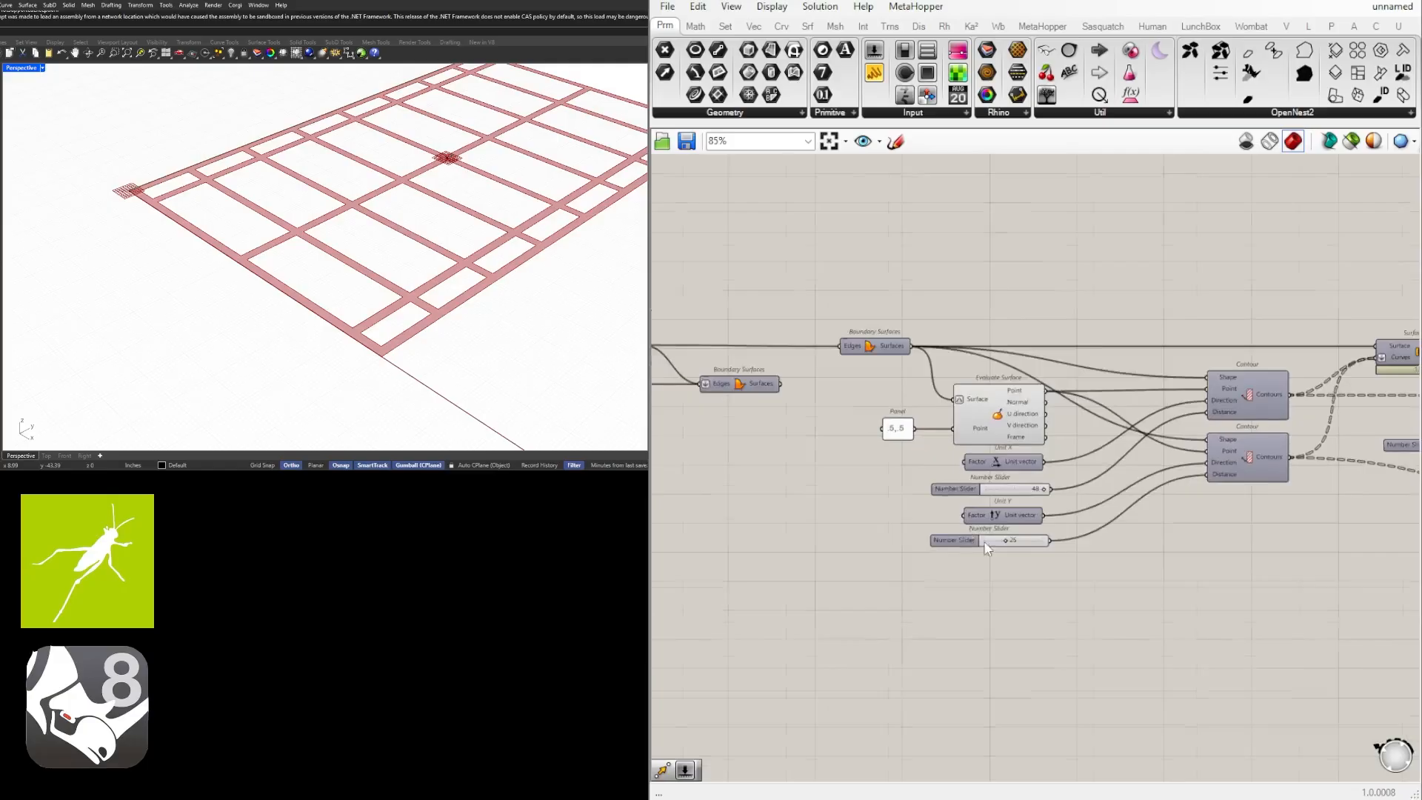
{"action": "double_click", "coordinate": [1018, 640]}
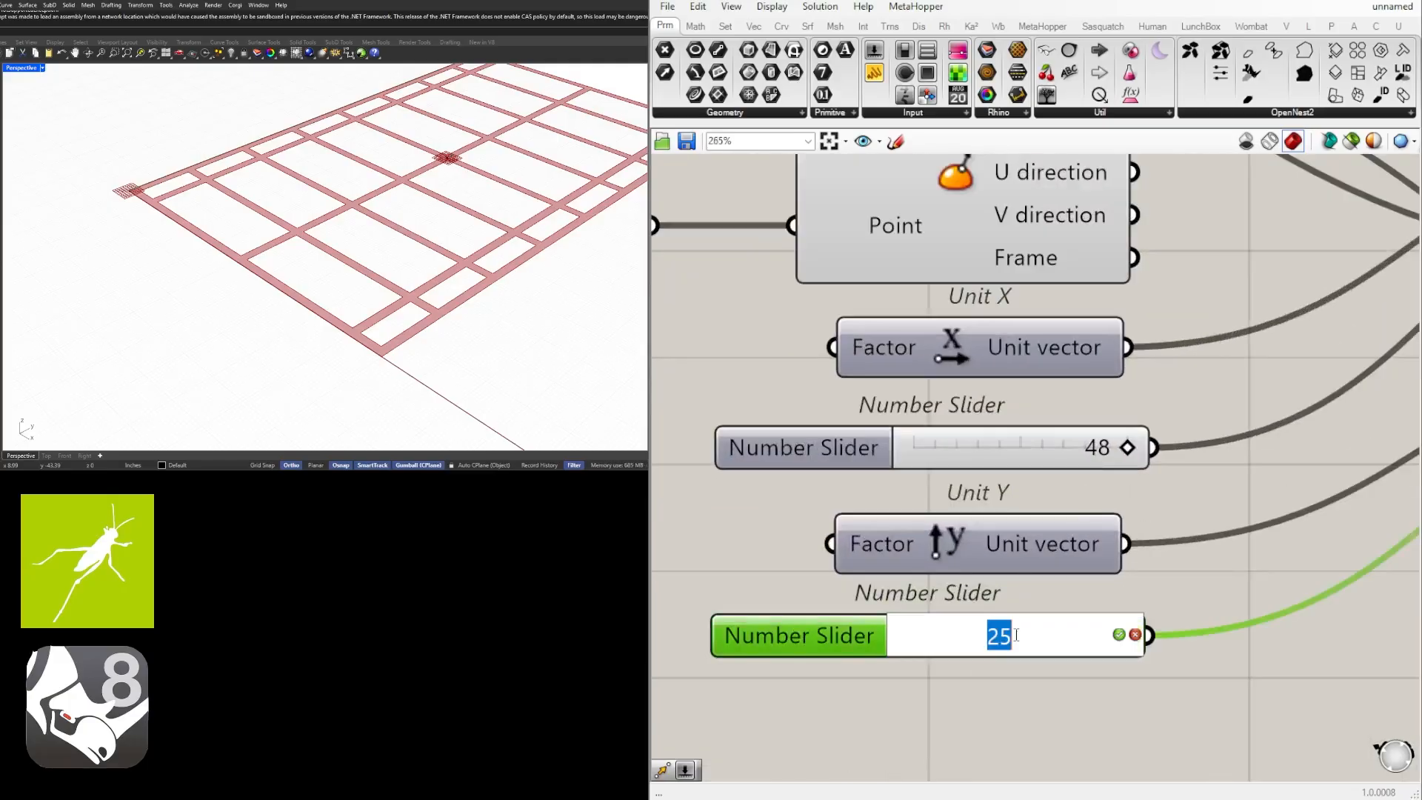
{"action": "double_click", "coordinate": [1052, 448]}
{"action": "type", "text": "36"}
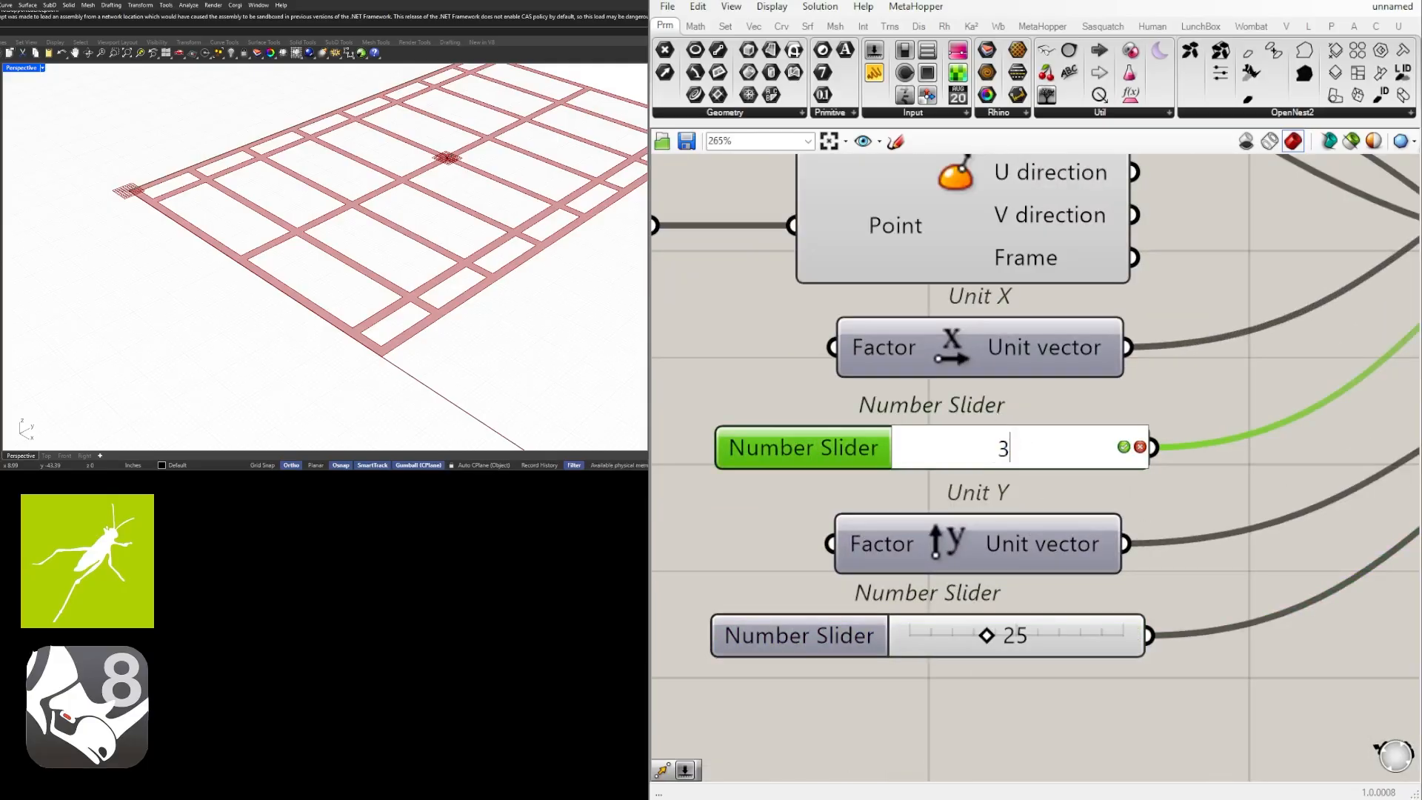
{"action": "key", "text": "Return"}
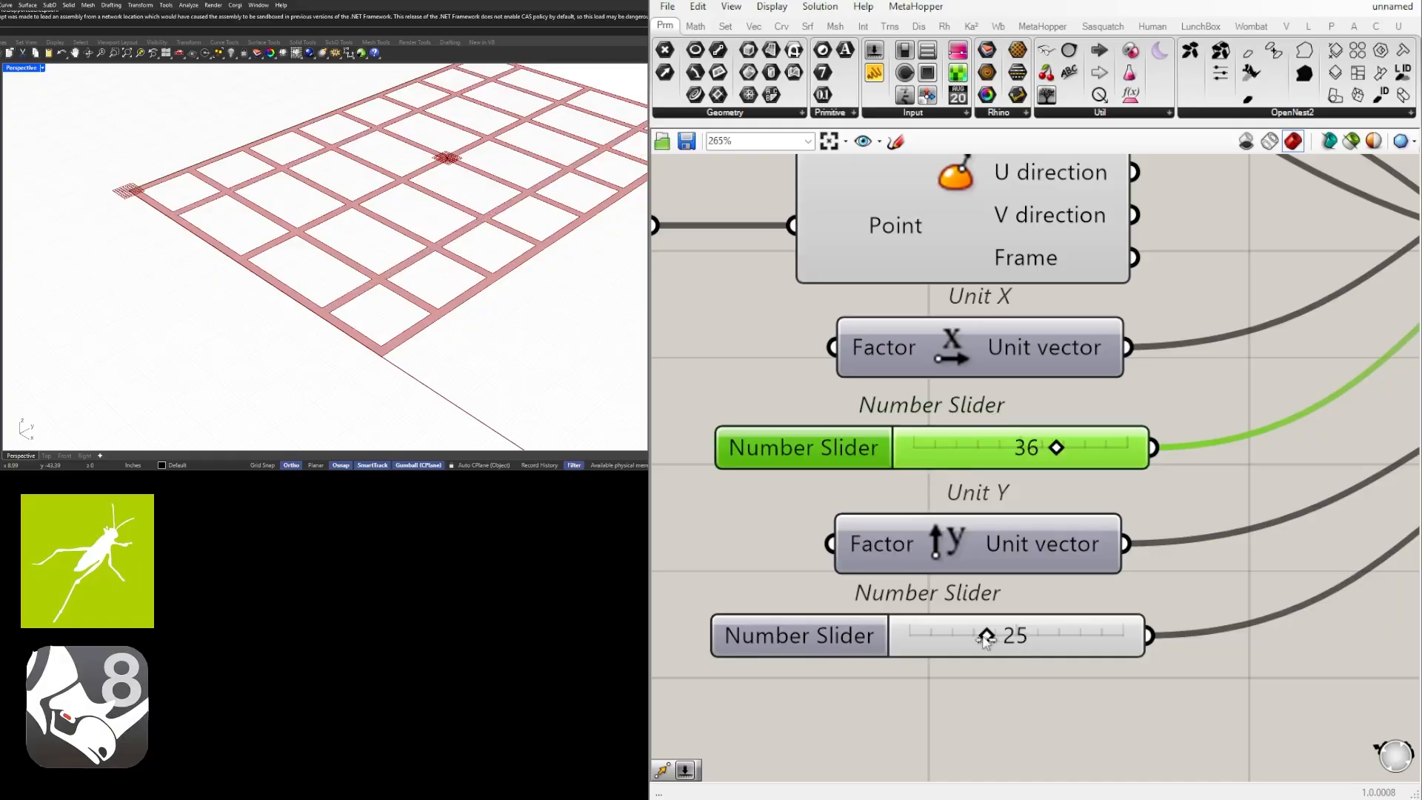
{"action": "mouse_move", "coordinate": [985, 640]}
{"action": "left_mouse_down"}
{"action": "mouse_move", "coordinate": [945, 643]}
{"action": "mouse_move", "coordinate": [1011, 644]}
{"action": "mouse_move", "coordinate": [989, 647]}
{"action": "left_mouse_up"}
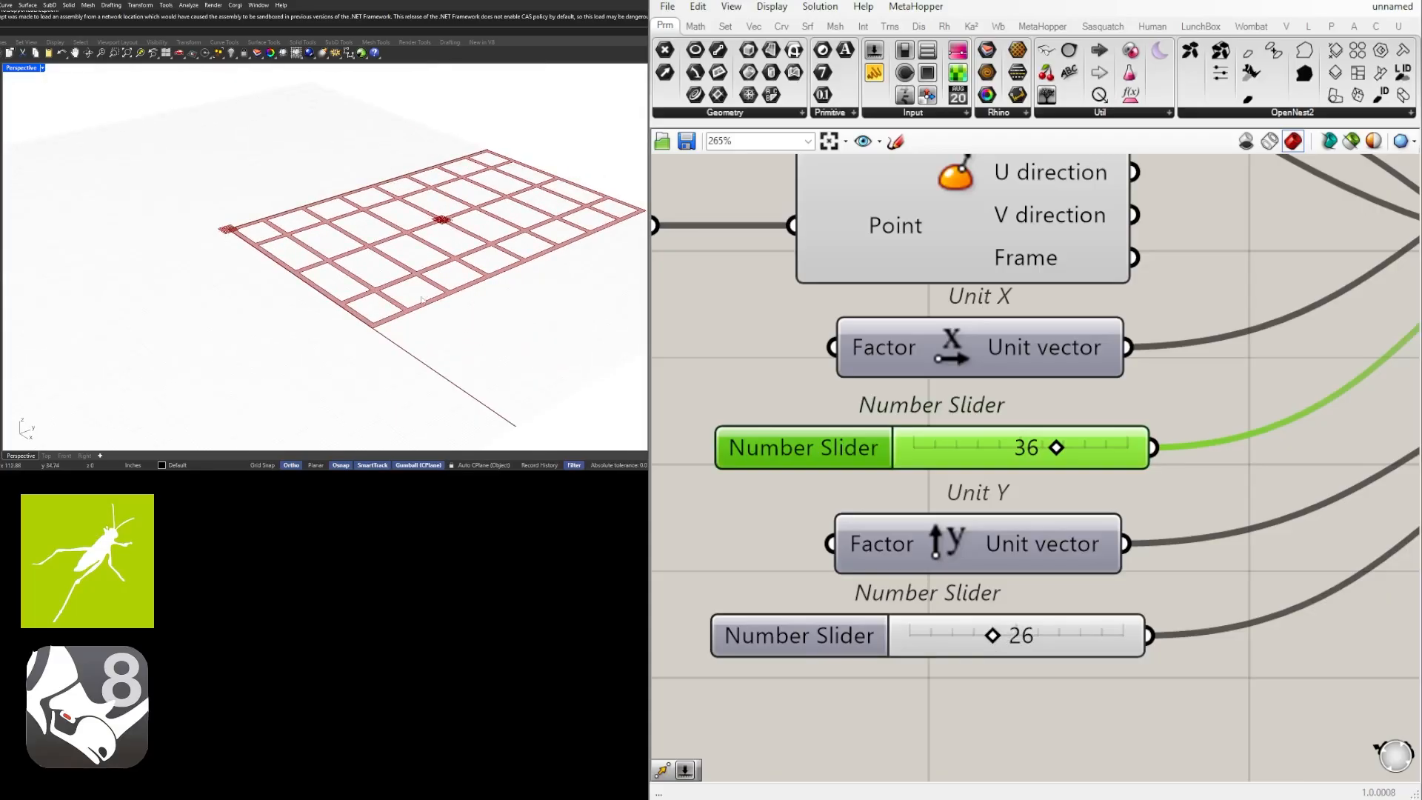
Examine the merged grid produced by Merge Faces with the new contour spacing.
{"action": "scroll", "coordinate": [1126, 495], "scroll_direction": "down", "scroll_amount": 1}
{"action": "scroll", "coordinate": [1125, 492], "scroll_direction": "down", "scroll_amount": 2}
{"action": "right_click_drag", "start_coordinate": [1124, 492], "coordinate": [904, 504]}
{"action": "scroll", "coordinate": [904, 504], "scroll_direction": "down", "scroll_amount": 5}
{"action": "right_click_drag", "start_coordinate": [1333, 535], "coordinate": [1072, 530]}
{"action": "scroll", "coordinate": [1079, 534], "scroll_direction": "down", "scroll_amount": 1}
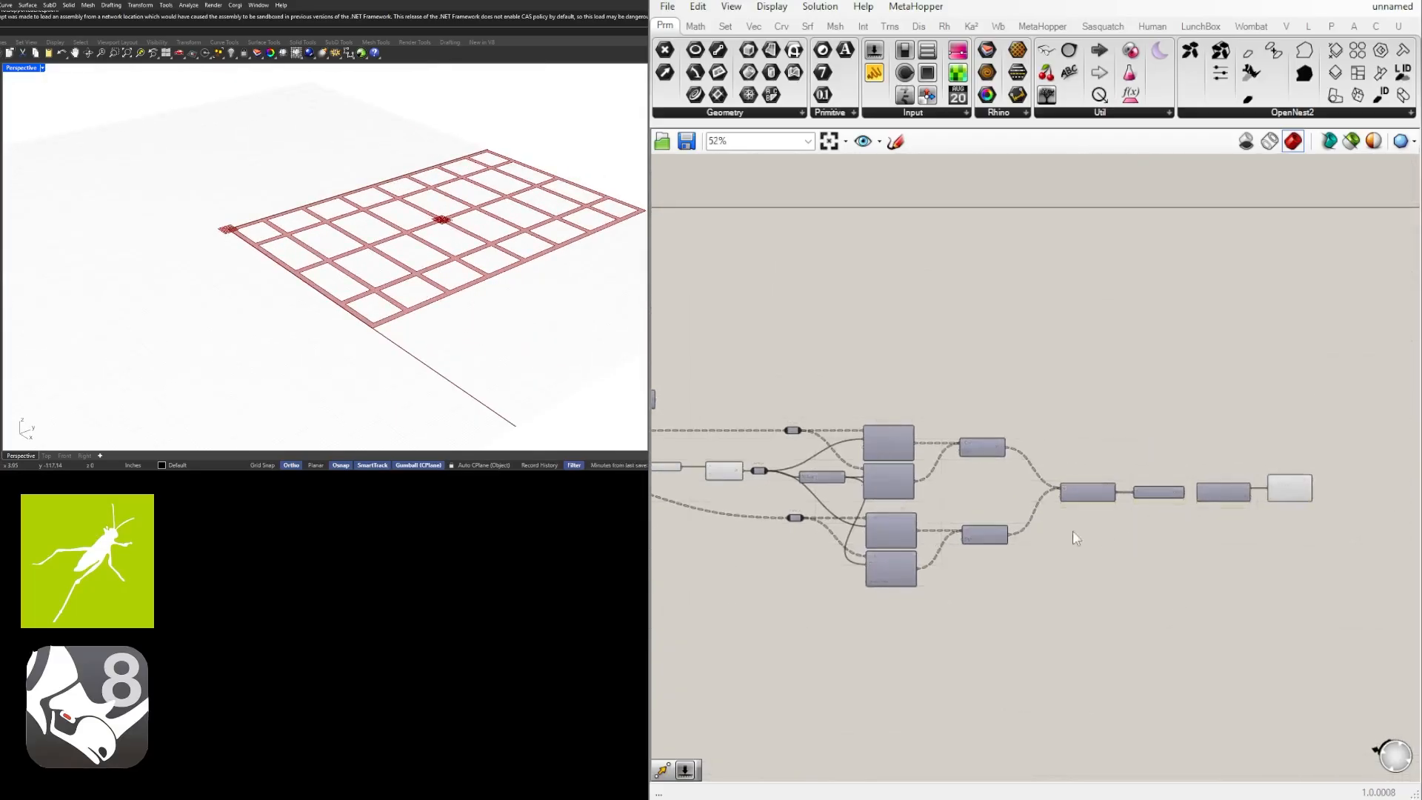
{"action": "scroll", "coordinate": [1237, 500], "scroll_direction": "up", "scroll_amount": 5}
{"action": "right_click_drag", "start_coordinate": [1237, 500], "coordinate": [1125, 482]}
{"action": "left_click", "coordinate": [1266, 449]}
{"action": "left_click", "coordinate": [1111, 370]}
{"action": "right_click_drag", "start_coordinate": [98, 232], "coordinate": [532, 262]}
Set the strip width slider feeding the Division component to 1.5.
{"action": "scroll", "coordinate": [898, 487], "scroll_direction": "down", "scroll_amount": 2}
{"action": "right_click_drag", "start_coordinate": [785, 526], "coordinate": [1111, 515]}
{"action": "right_click_drag", "start_coordinate": [699, 526], "coordinate": [1016, 522]}
{"action": "scroll", "coordinate": [863, 442], "scroll_direction": "up", "scroll_amount": 5}
{"action": "right_click_drag", "start_coordinate": [763, 451], "coordinate": [1133, 512]}
{"action": "scroll", "coordinate": [1133, 511], "scroll_direction": "up", "scroll_amount": 3}
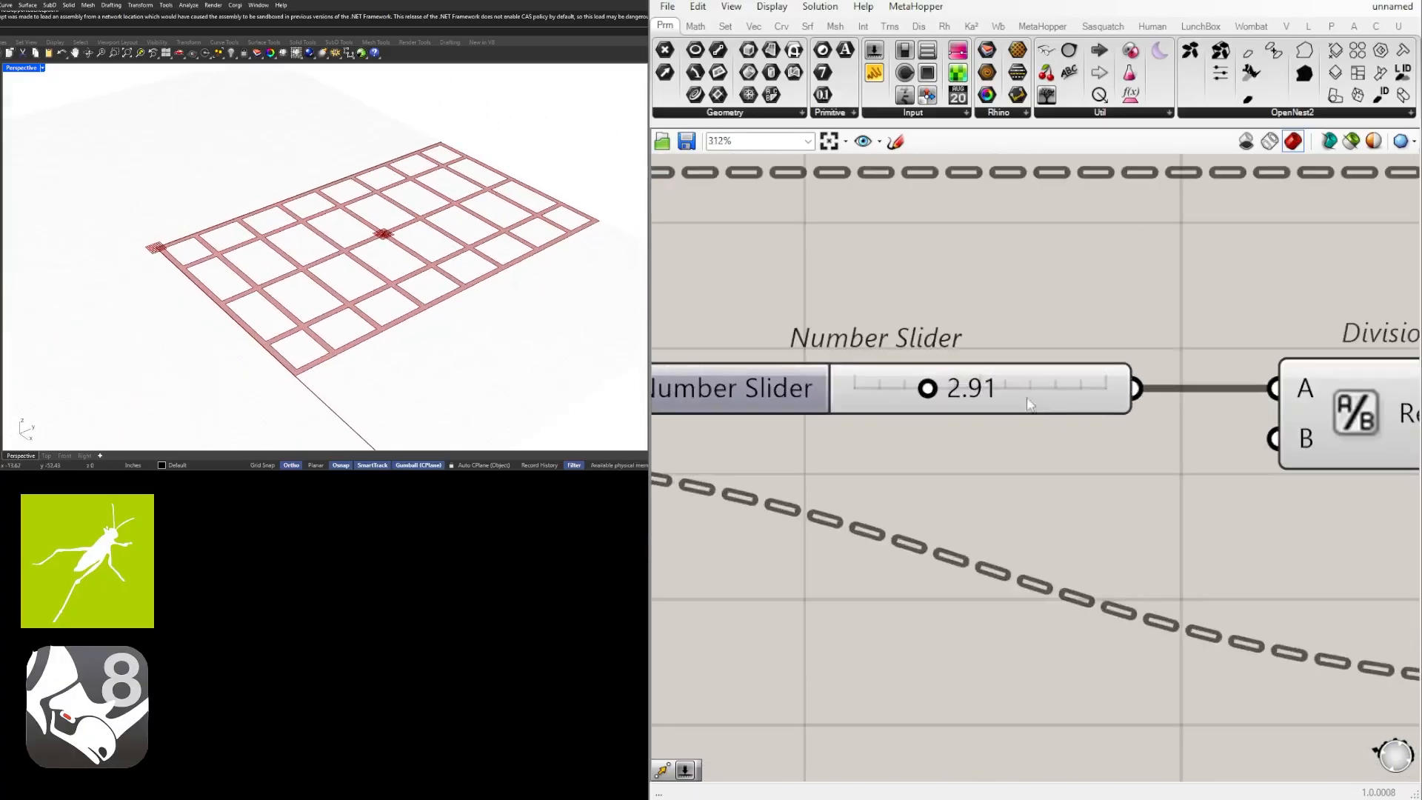
{"action": "double_click", "coordinate": [989, 383]}
{"action": "type", "text": "1.5"}
{"action": "key", "text": "Return"}
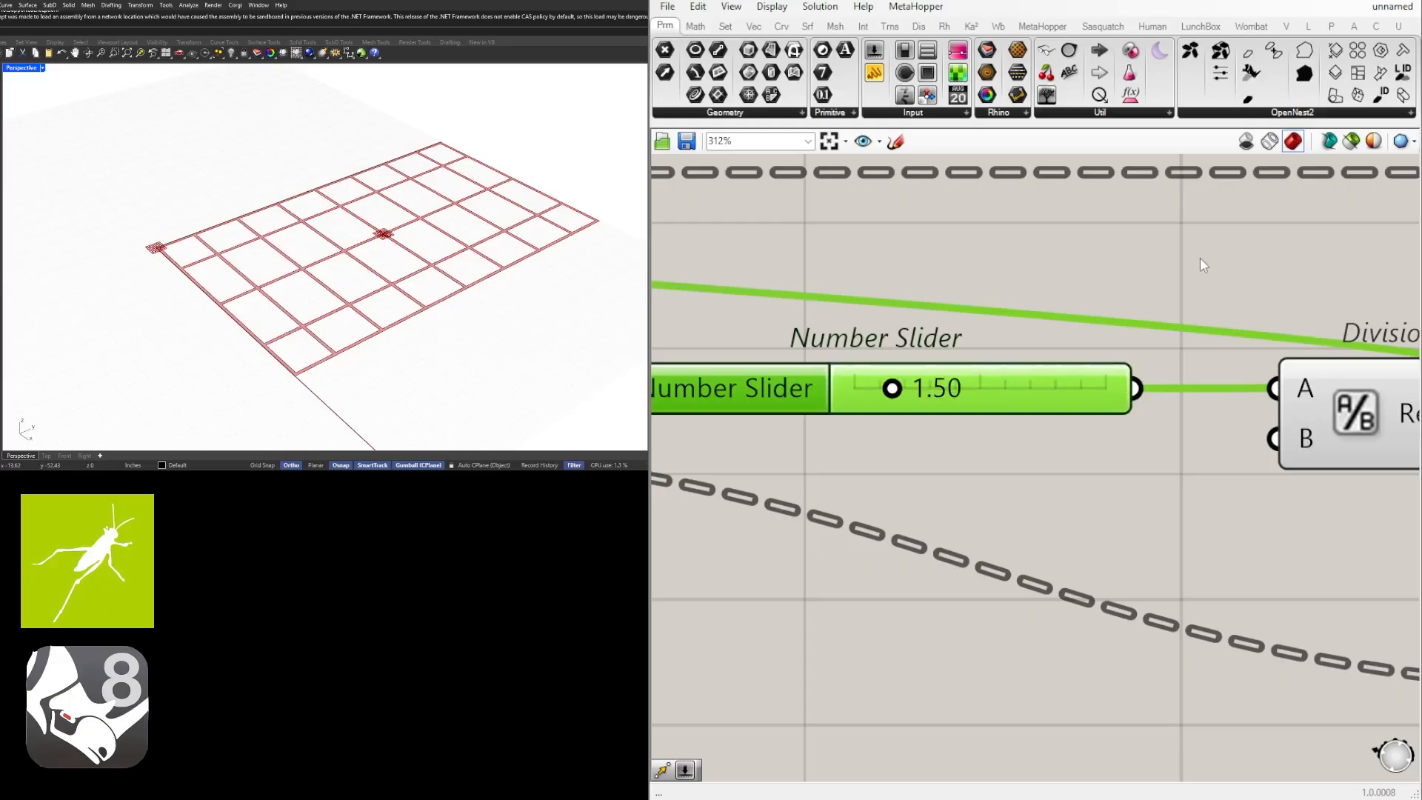
{"action": "left_click", "coordinate": [1199, 257]}
Examine the flat Merge Faces grid from the opposite side and from a low viewing angle.
{"action": "right_click_drag", "start_coordinate": [311, 245], "coordinate": [185, 224]}
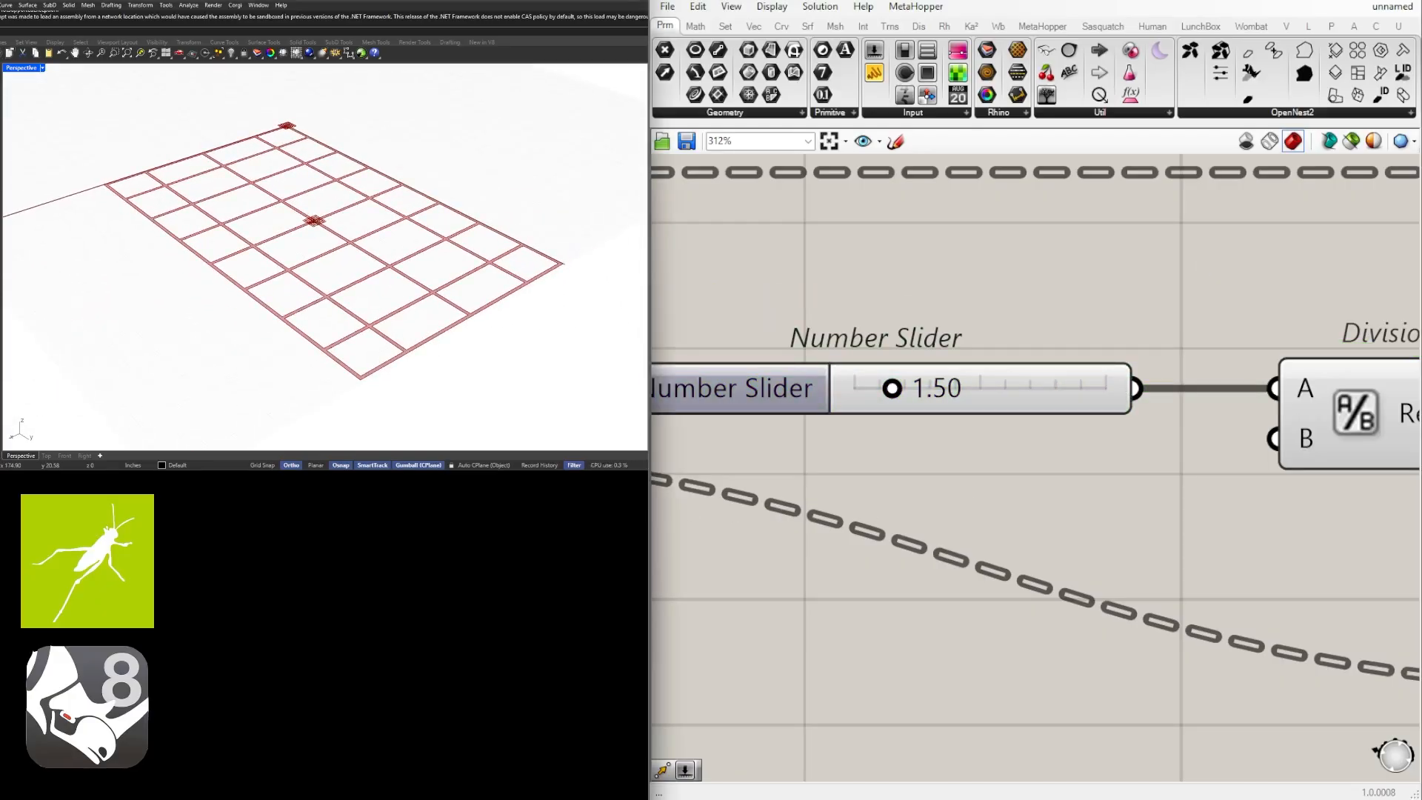
{"action": "scroll", "coordinate": [951, 493], "scroll_direction": "down", "scroll_amount": 8}
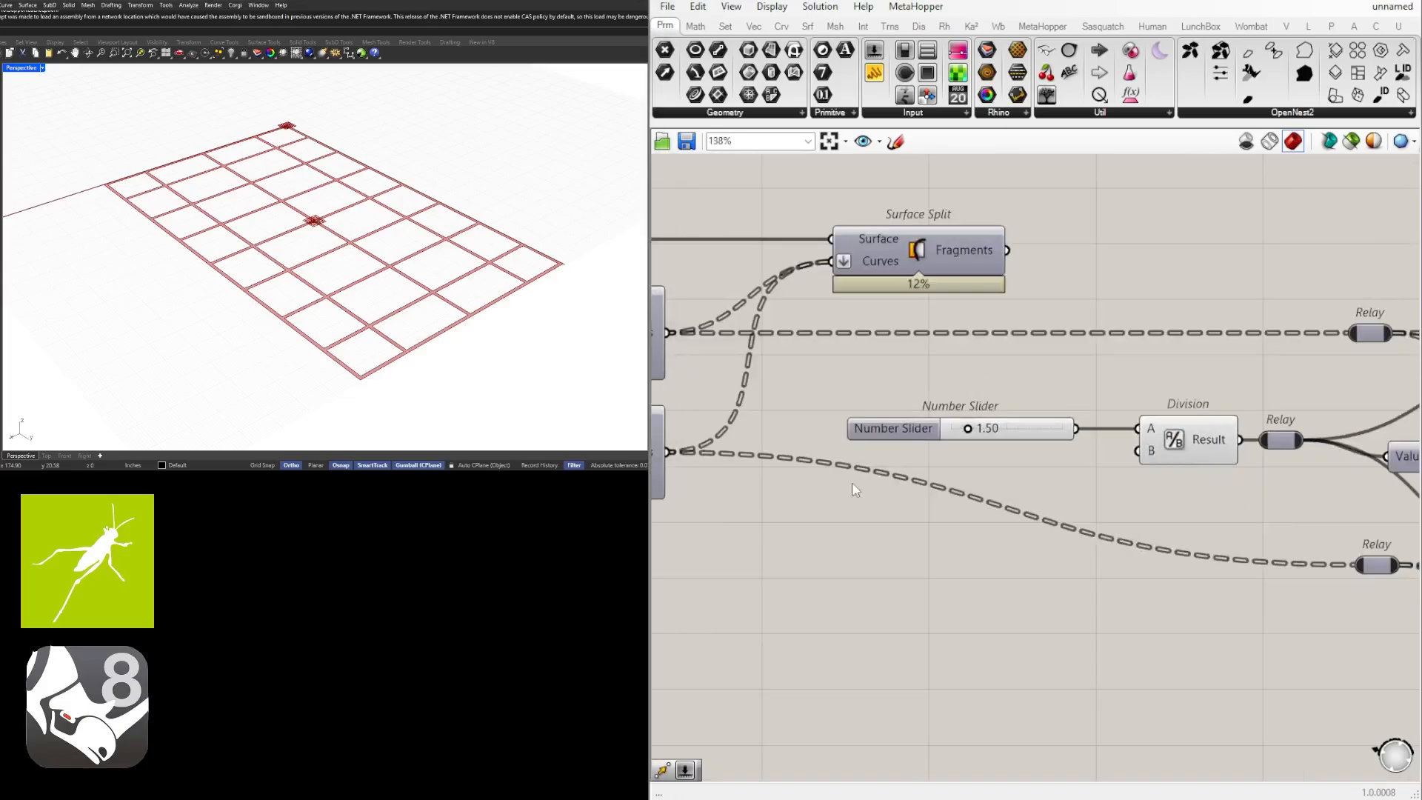
{"action": "right_click", "coordinate": [852, 482]}
{"action": "right_click_drag", "start_coordinate": [1045, 398], "coordinate": [868, 435]}
{"action": "scroll", "coordinate": [1047, 463], "scroll_direction": "up", "scroll_amount": 2}
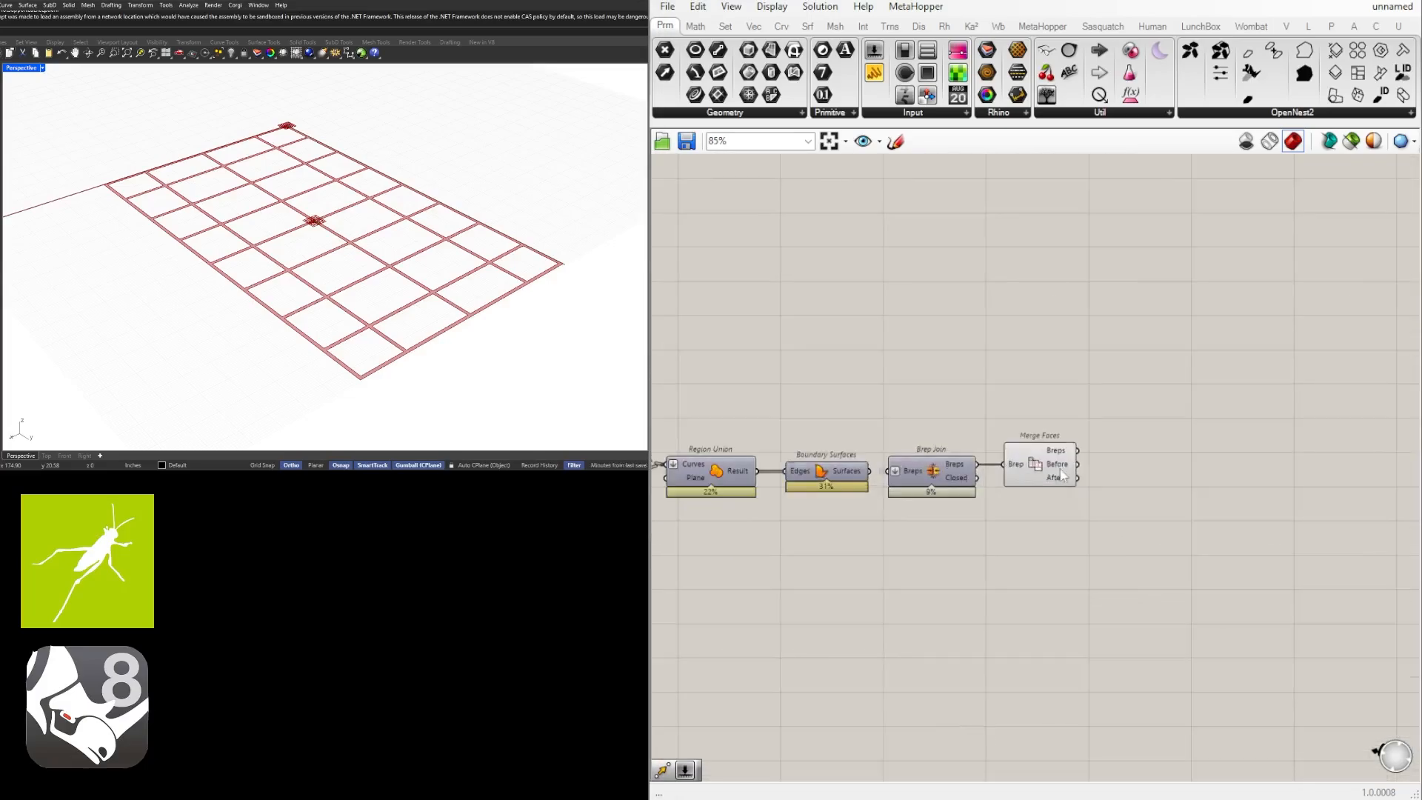
{"action": "left_click", "coordinate": [1047, 462]}
{"action": "right_click_drag", "start_coordinate": [362, 381], "coordinate": [397, 248]}
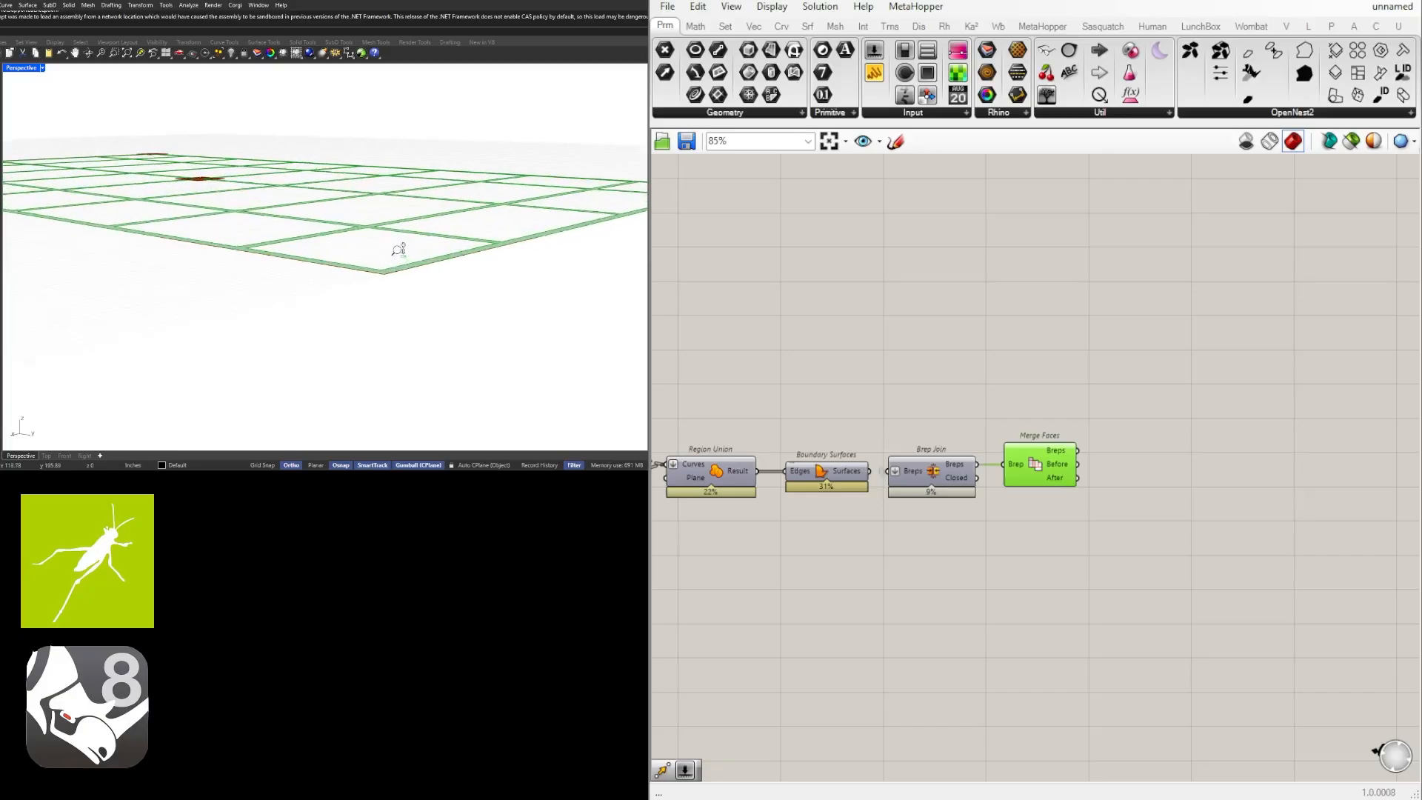
{"action": "scroll", "coordinate": [1158, 467], "scroll_direction": "up", "scroll_amount": 3}
Add an Extrude component, connect the Merge Faces Breps output to its Base input, and place it slightly lower on the canvas.
{"action": "double_click", "coordinate": [1095, 517]}
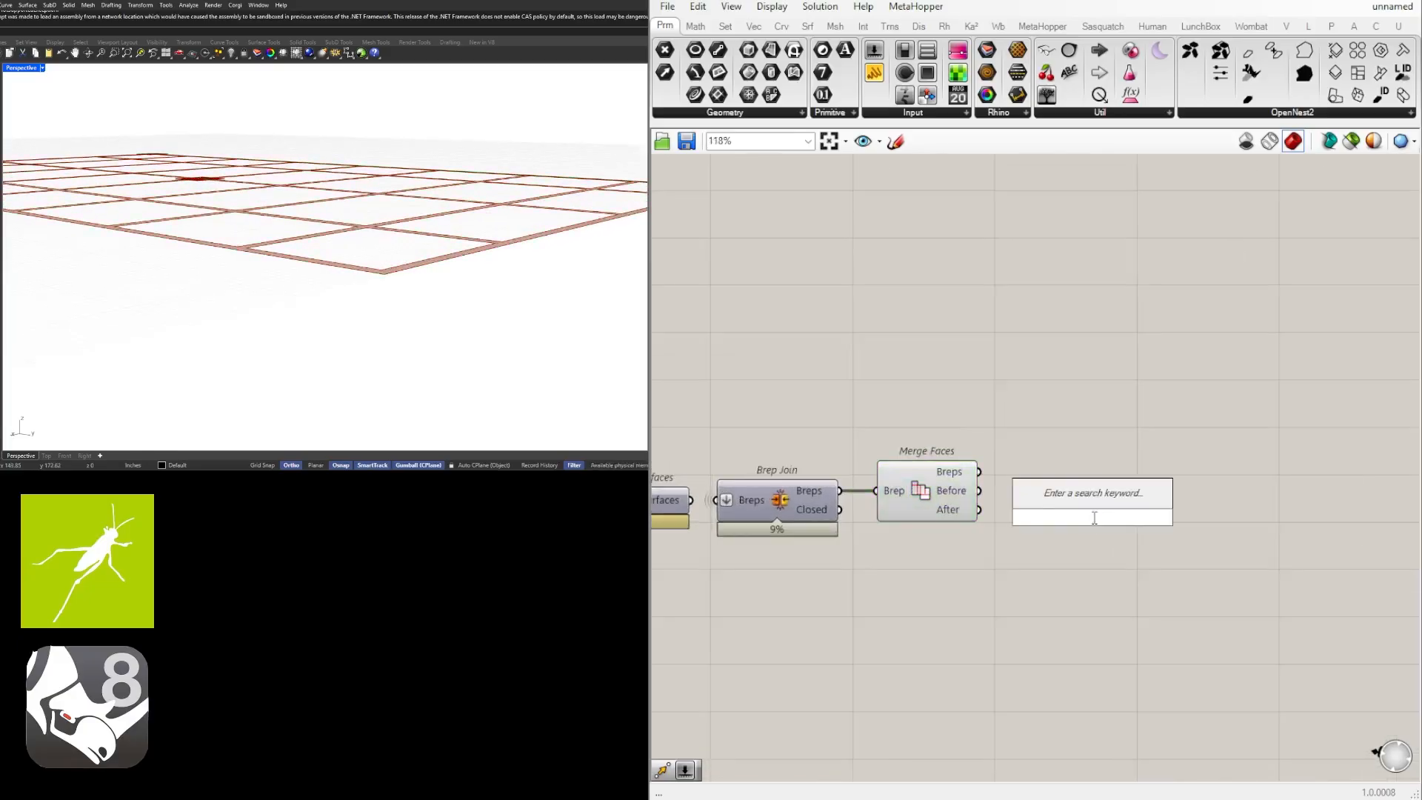
{"action": "type", "text": "extr"}
{"action": "left_click", "coordinate": [1065, 477]}
{"action": "right_click_drag", "start_coordinate": [1119, 564], "coordinate": [1027, 569]}
{"action": "left_click_drag", "start_coordinate": [962, 533], "coordinate": [1096, 537]}
{"action": "left_click", "coordinate": [825, 482]}
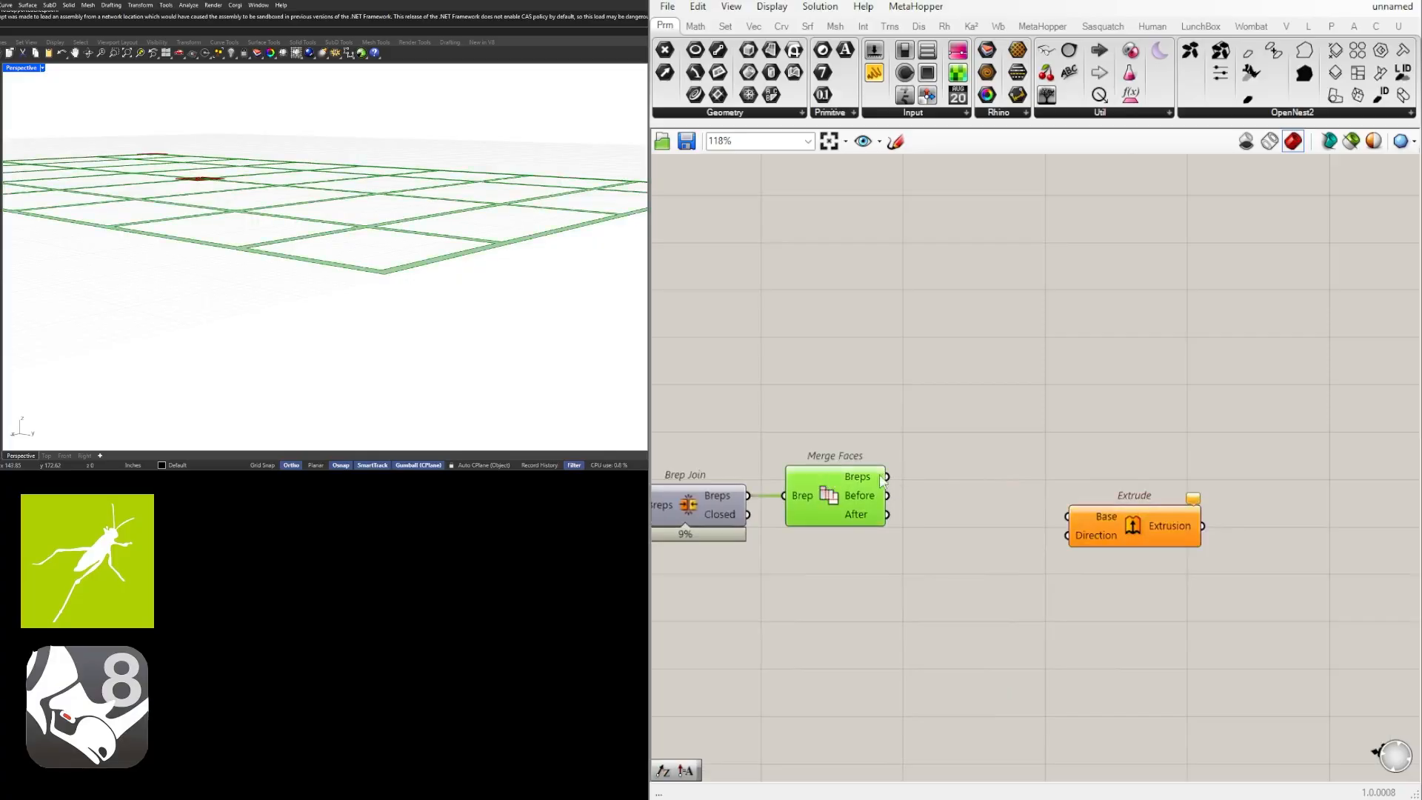
{"action": "left_click_drag", "start_coordinate": [887, 477], "coordinate": [1061, 524]}
{"action": "left_click_drag", "start_coordinate": [1132, 554], "coordinate": [1128, 599]}
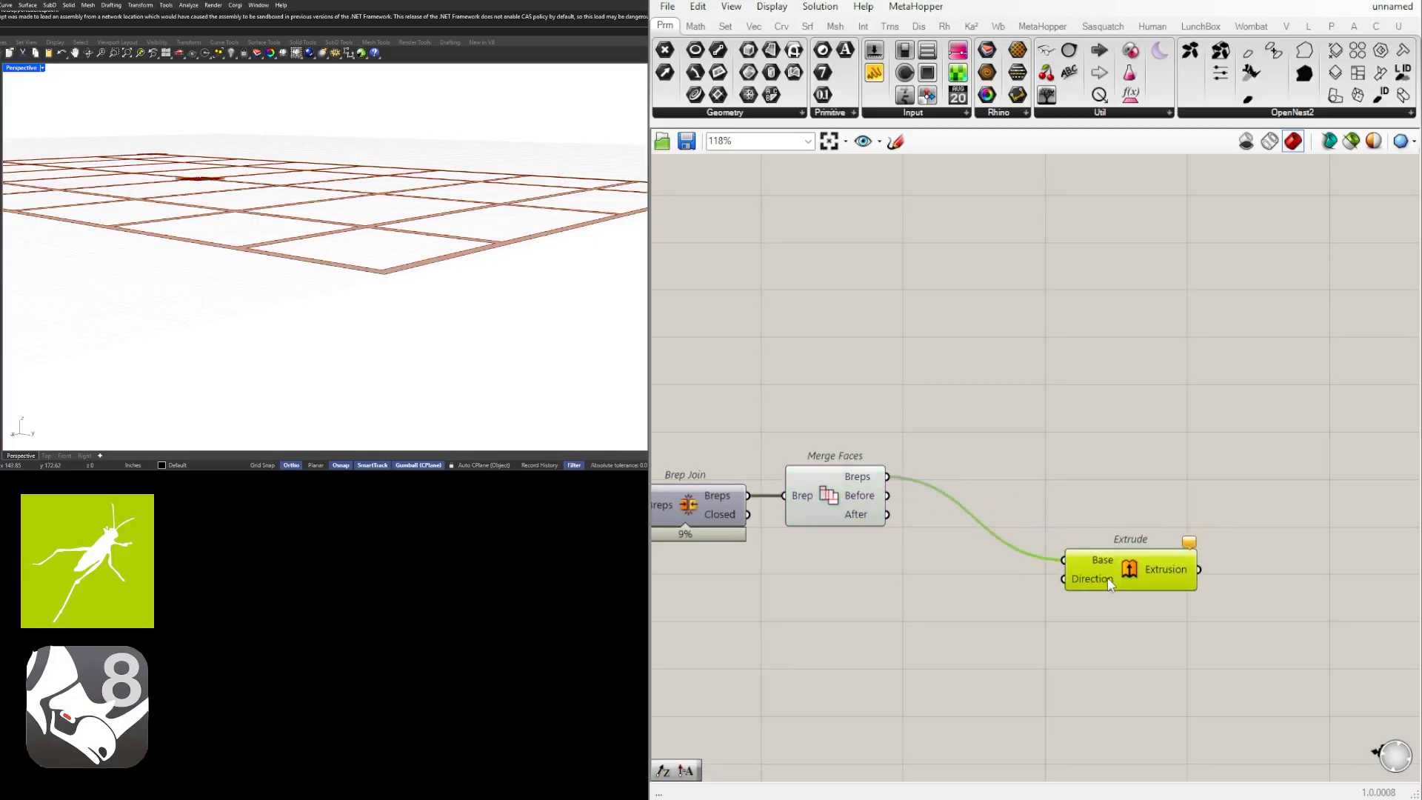
Add a Unit Z component below Merge Faces and connect its Unit vector output to the Extrude's Direction input.
{"action": "double_click", "coordinate": [1005, 590]}
{"action": "type", "text": "z"}
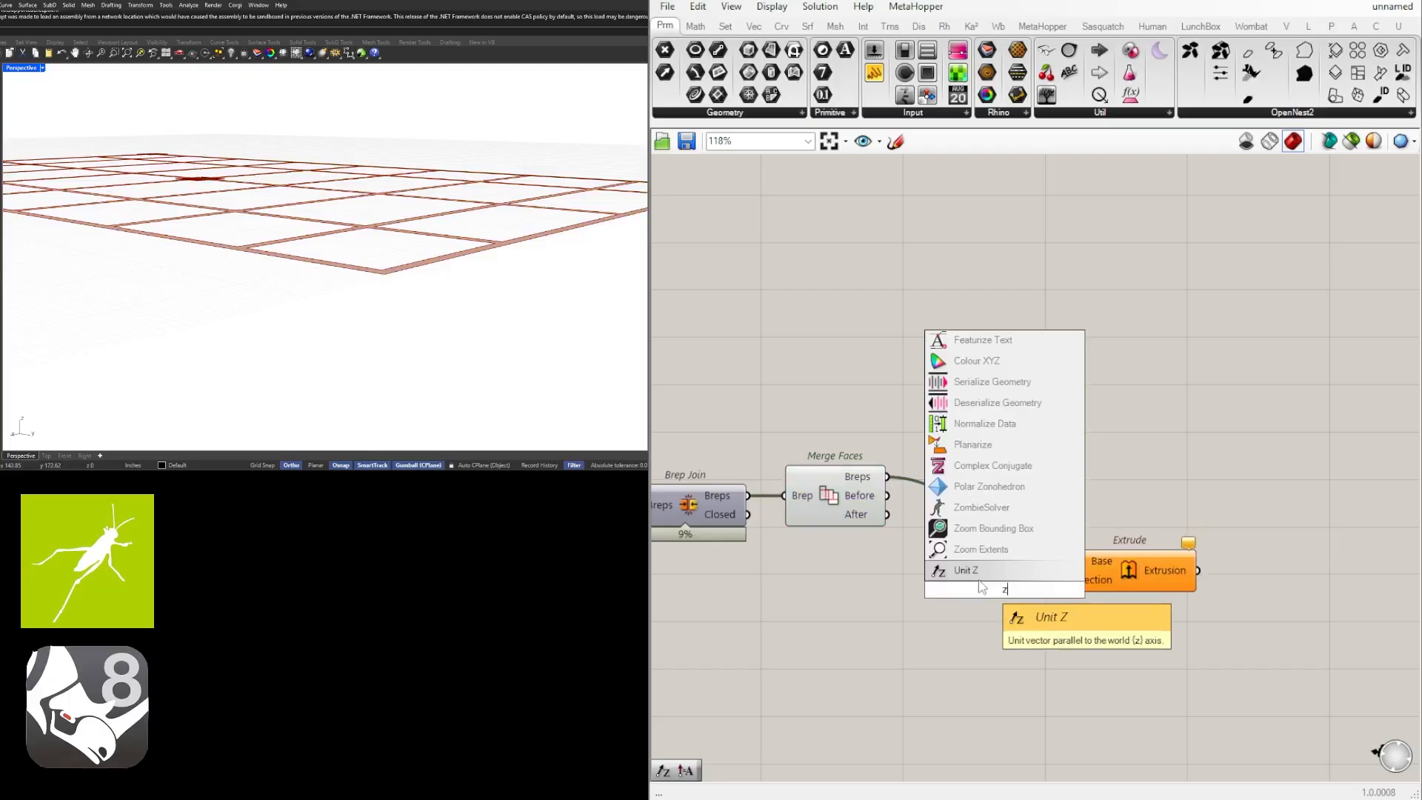
{"action": "left_click", "coordinate": [979, 574]}
{"action": "left_click_drag", "start_coordinate": [1007, 587], "coordinate": [954, 578]}
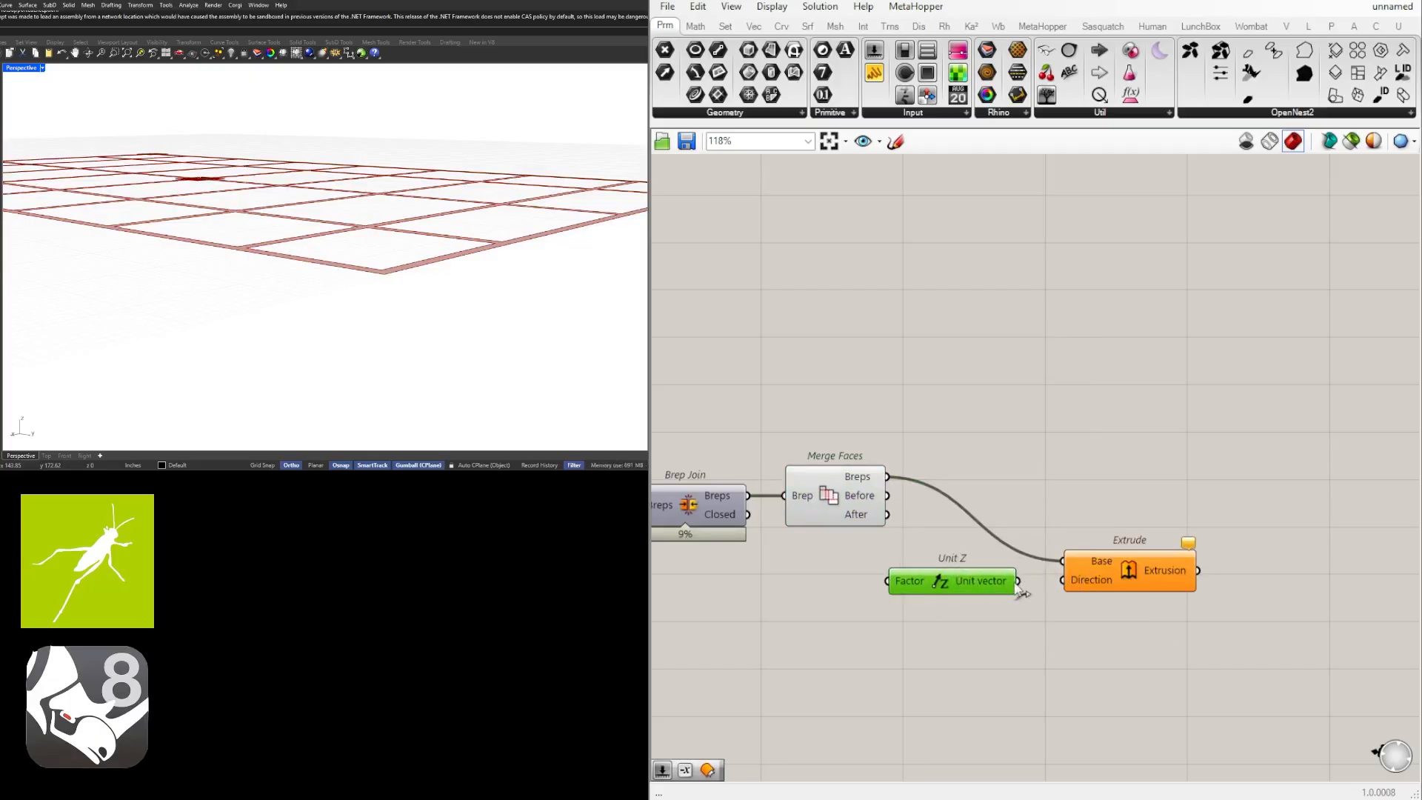
{"action": "left_click_drag", "start_coordinate": [1065, 590], "coordinate": [1066, 585]}
Add a Number Slider with the value 1.5 and connect it to the Unit Z Factor input as the extrusion height.
{"action": "right_click_drag", "start_coordinate": [809, 629], "coordinate": [879, 644]}
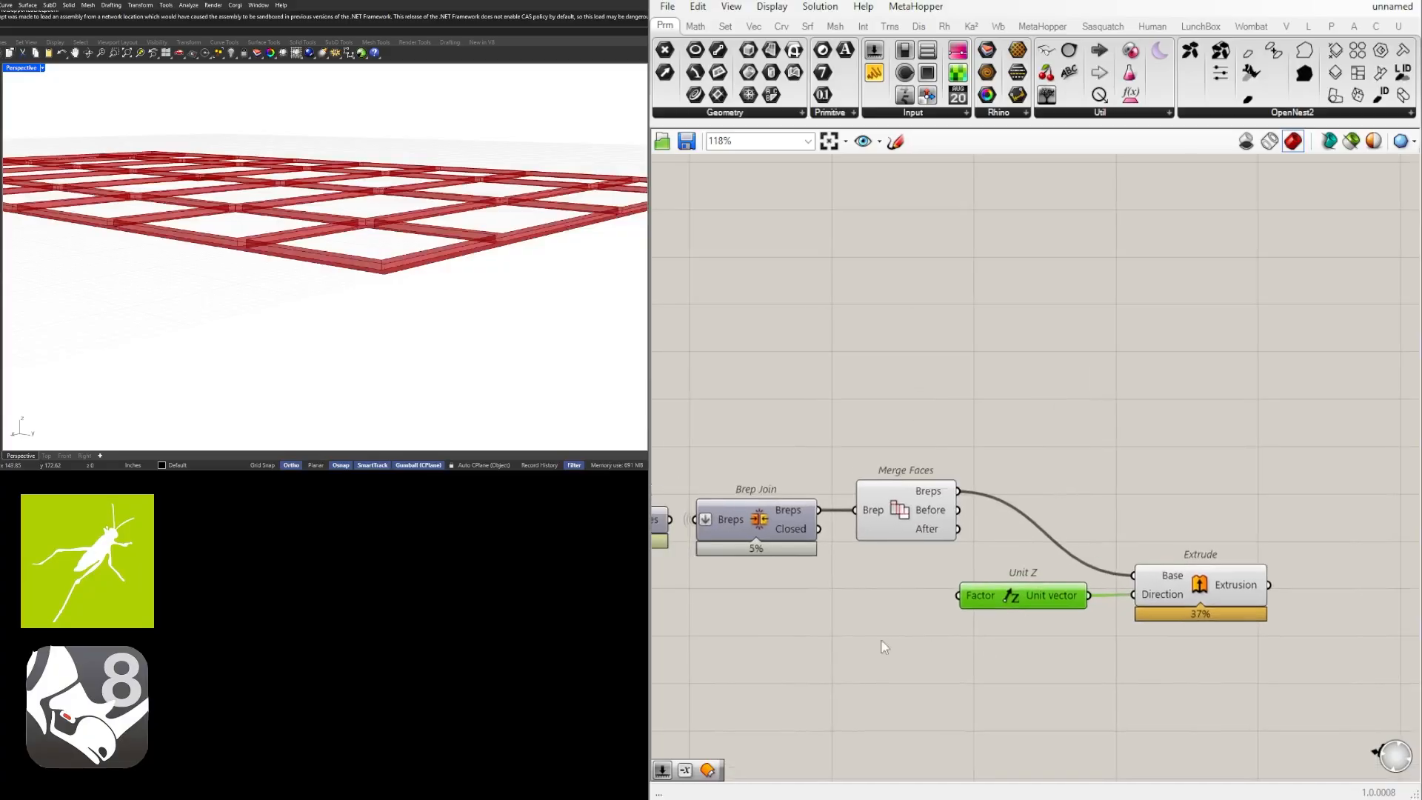
{"action": "double_click", "coordinate": [860, 612]}
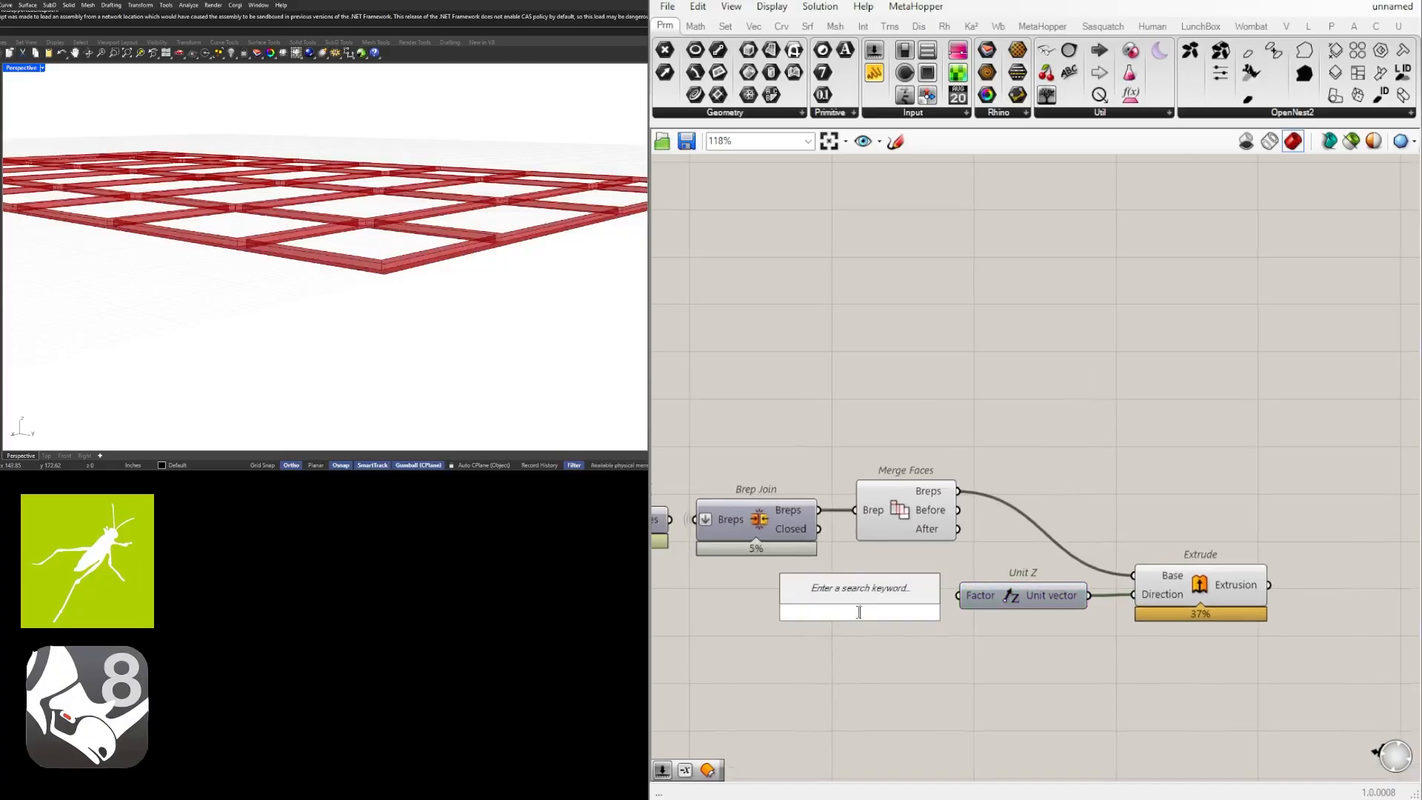
{"action": "type", "text": "1.5"}
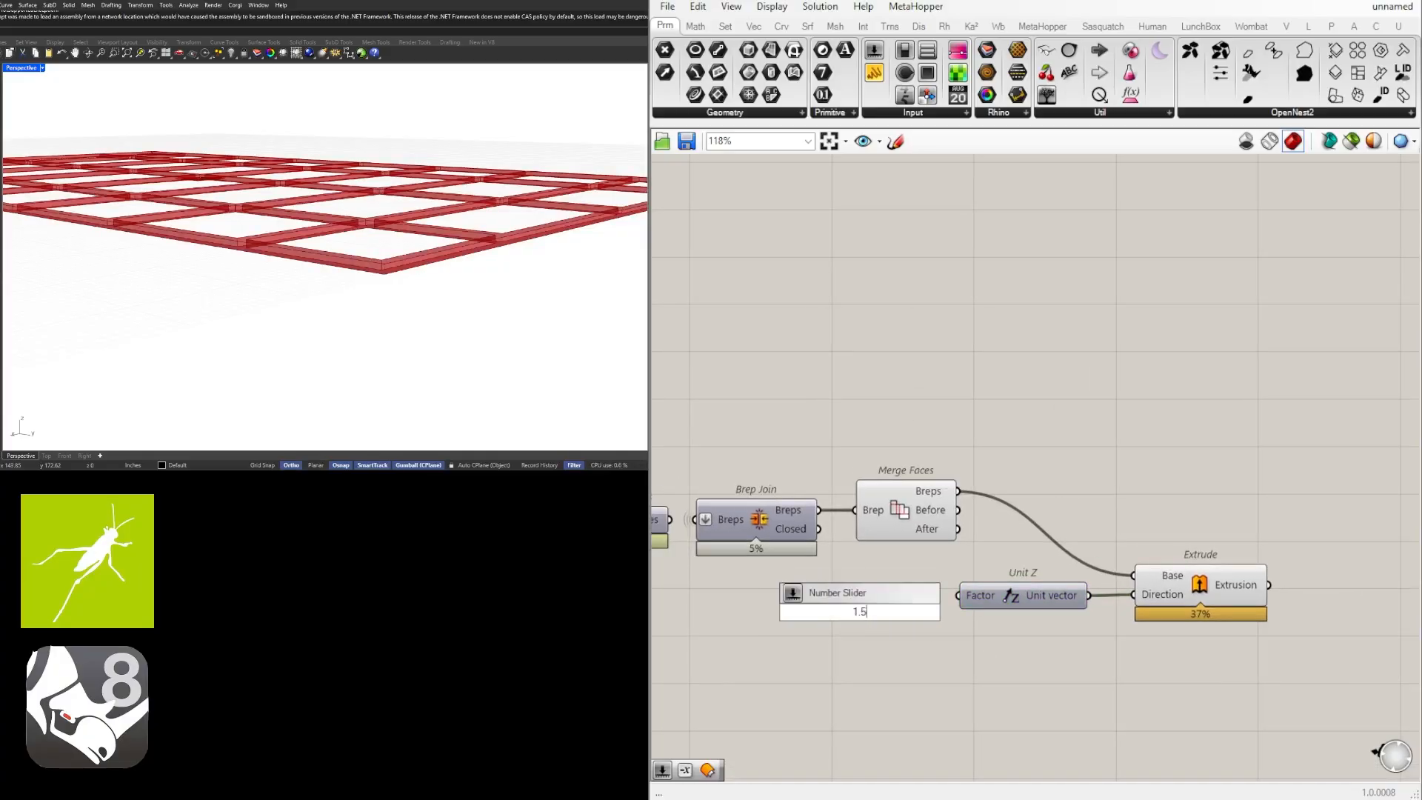
{"action": "key", "text": "Return"}
{"action": "scroll", "coordinate": [935, 597], "scroll_direction": "up", "scroll_amount": 3}
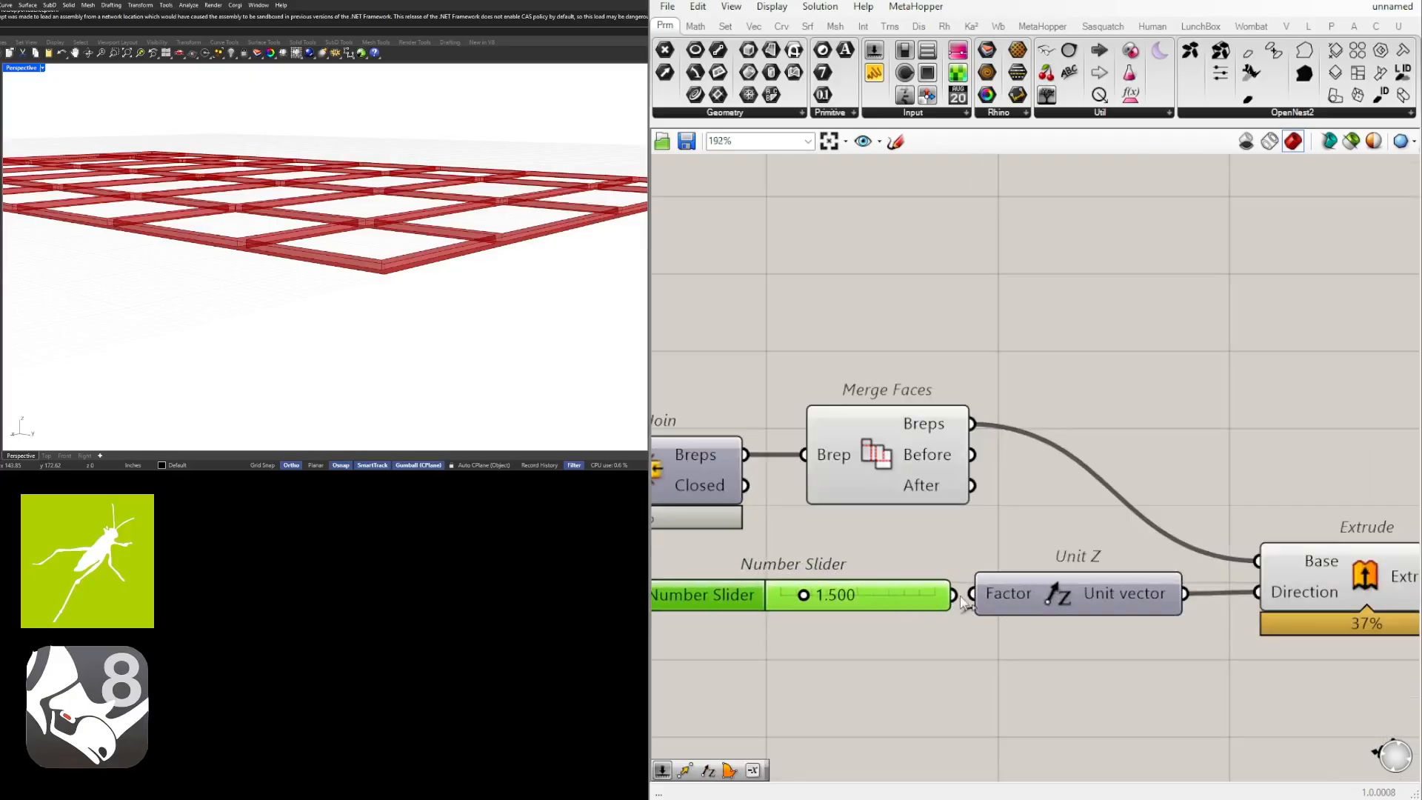
{"action": "scroll", "coordinate": [973, 600], "scroll_direction": "down", "scroll_amount": 4}
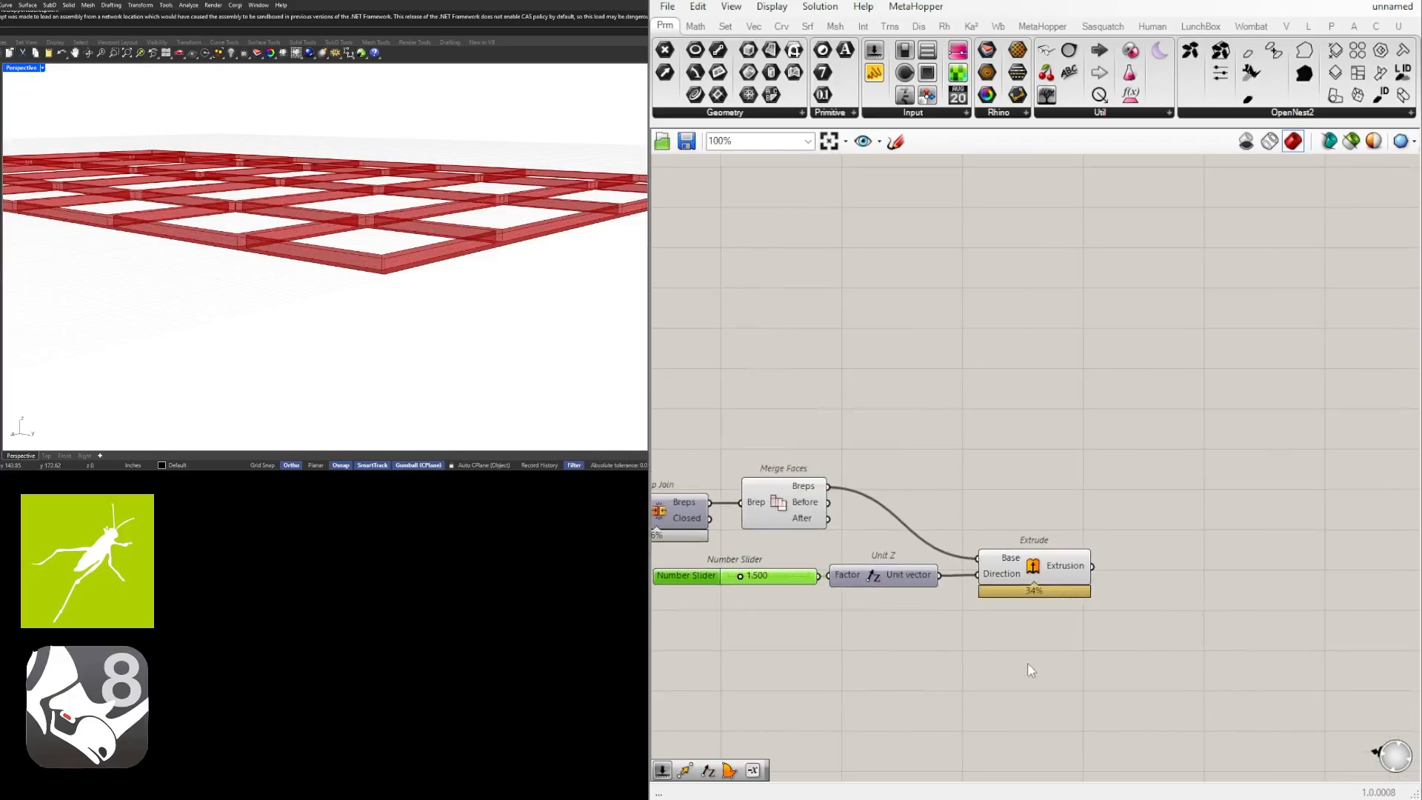
{"action": "left_click", "coordinate": [1028, 662]}
Turn off the preview of the Merge Faces component, leaving the extruded grid shown.
{"action": "left_click", "coordinate": [1059, 556]}
{"action": "left_click", "coordinate": [1092, 625]}
{"action": "scroll", "coordinate": [1092, 626], "scroll_direction": "down", "scroll_amount": 3}
{"action": "right_click_drag", "start_coordinate": [392, 318], "coordinate": [222, 316]}
{"action": "scroll", "coordinate": [666, 552], "scroll_direction": "up", "scroll_amount": 2}
{"action": "left_click", "coordinate": [1025, 548]}
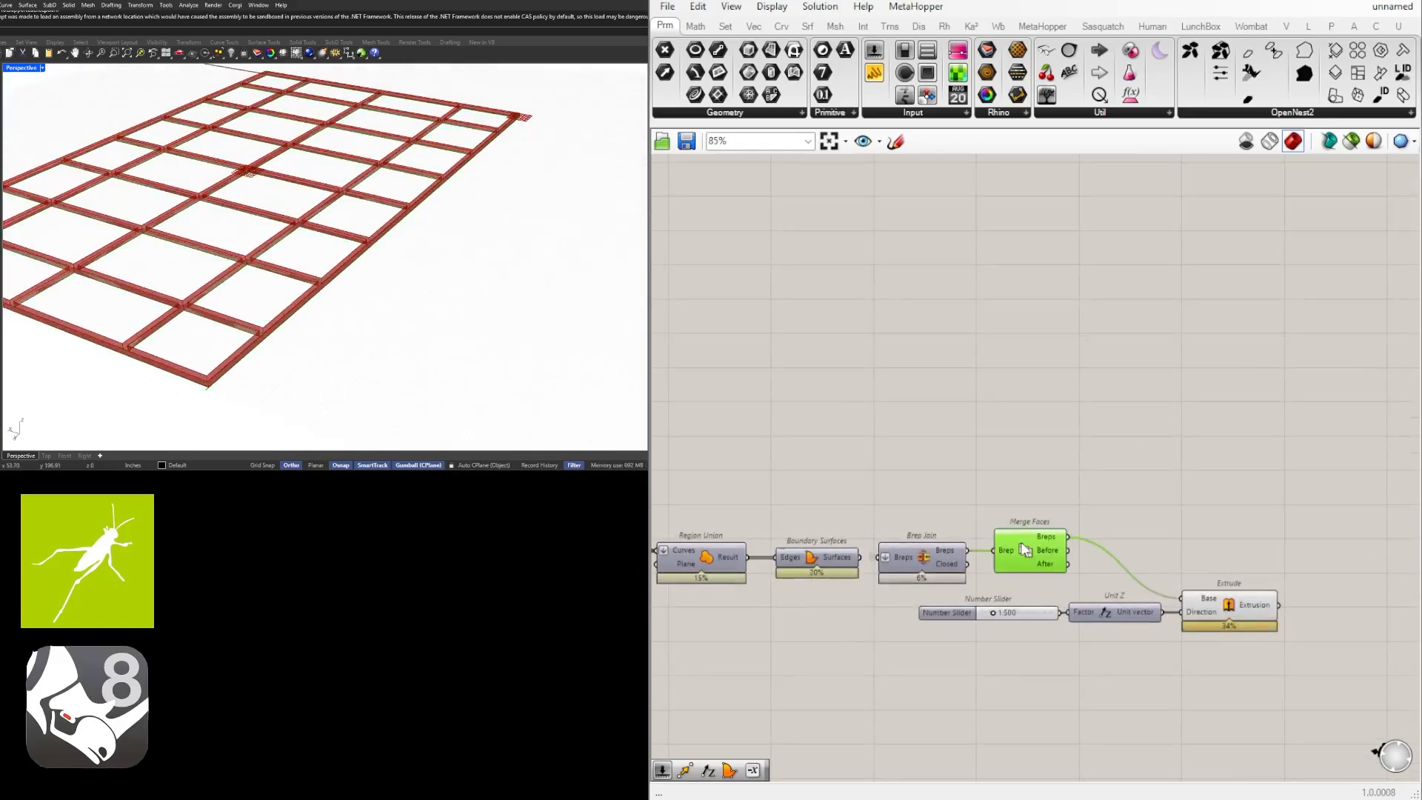
{"action": "left_click", "coordinate": [1046, 496]}
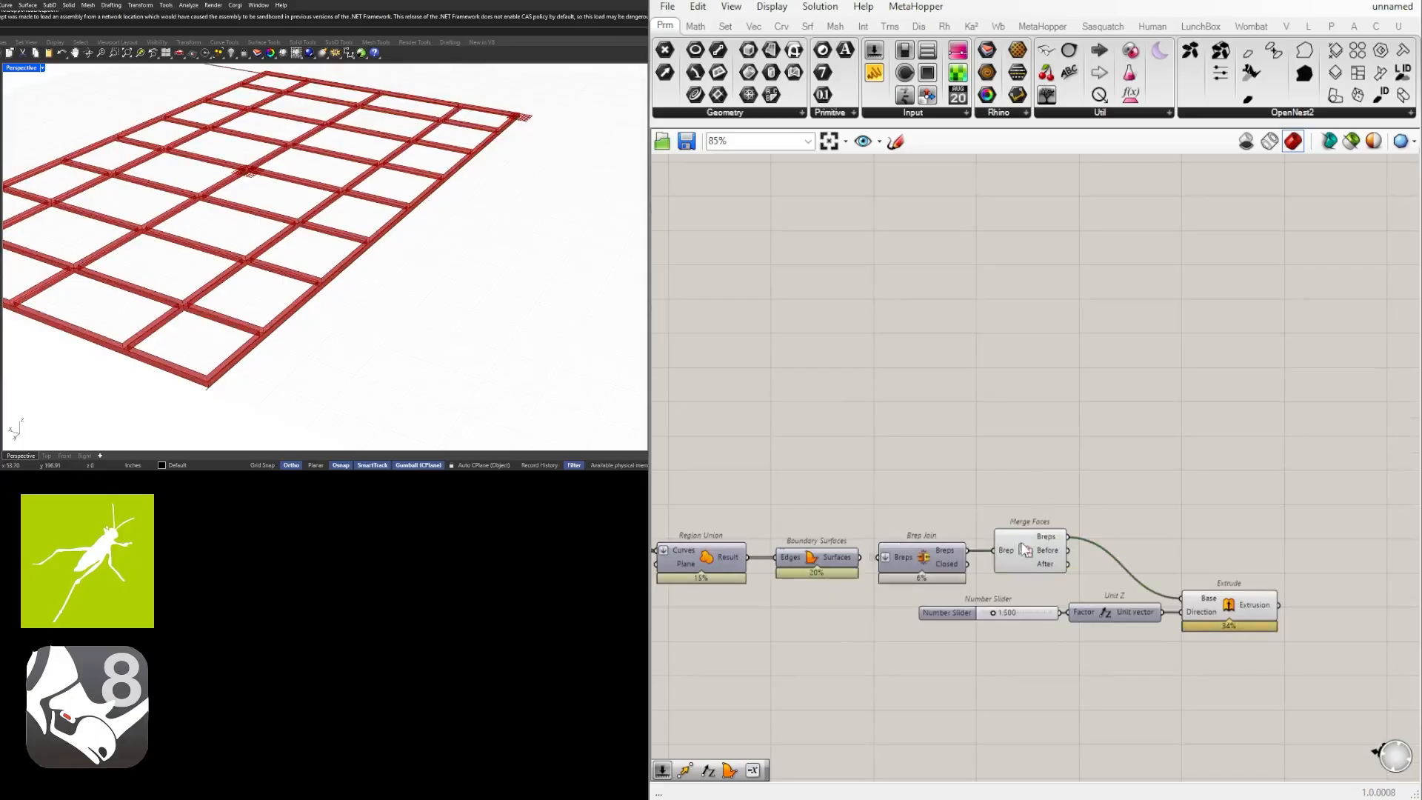
{"action": "left_click", "coordinate": [1023, 545]}
{"action": "middle_click", "coordinate": [1024, 547]}
{"action": "left_click", "coordinate": [1072, 490]}
Add a Custom Preview component after the Extrude and connect the Extrusion output to its Geometry input.
{"action": "right_click_drag", "start_coordinate": [1351, 553], "coordinate": [1126, 470]}
{"action": "double_click", "coordinate": [1157, 570]}
{"action": "type", "text": "cust"}
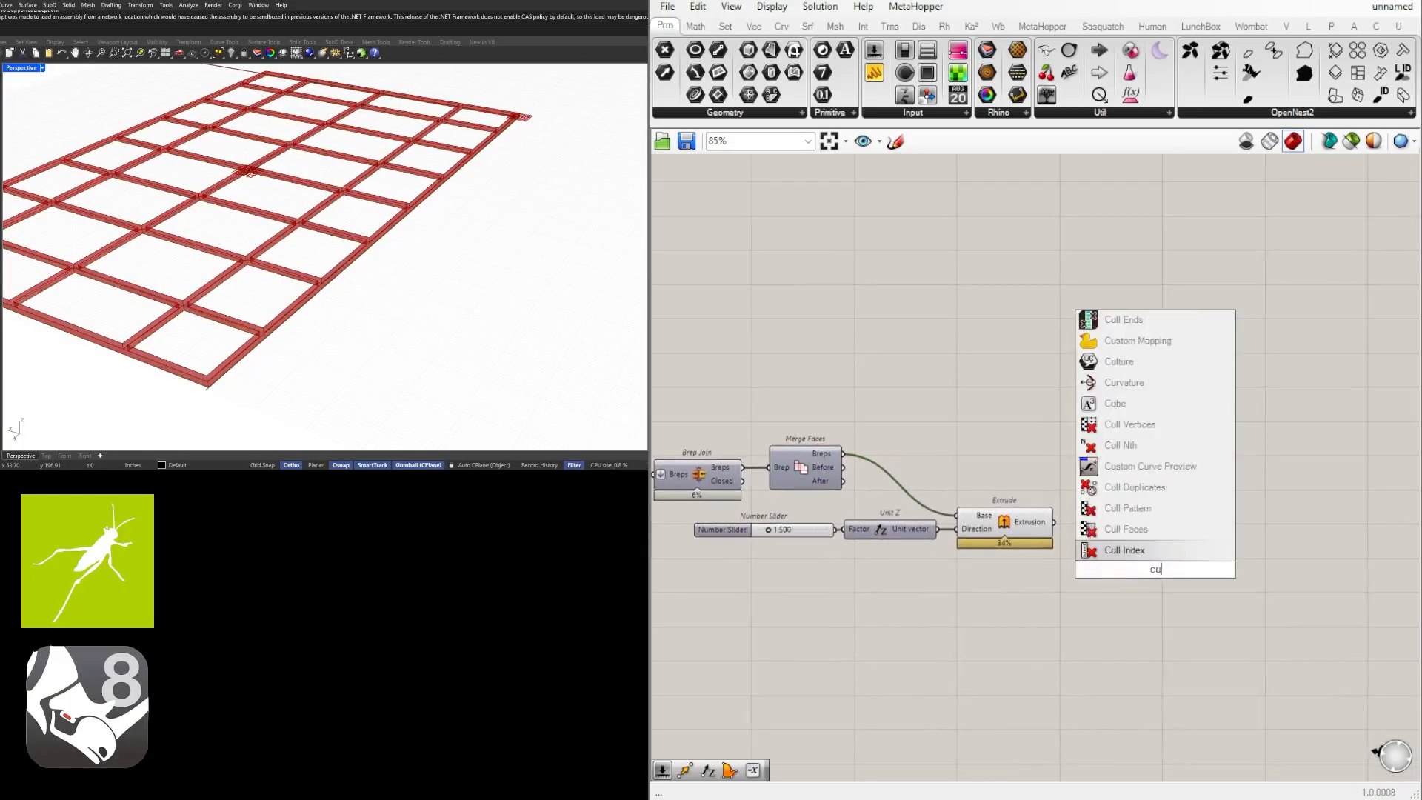
{"action": "key", "text": "Up"}
{"action": "key", "text": "Up"}
{"action": "key", "text": "Up"}
{"action": "key", "text": "Up"}
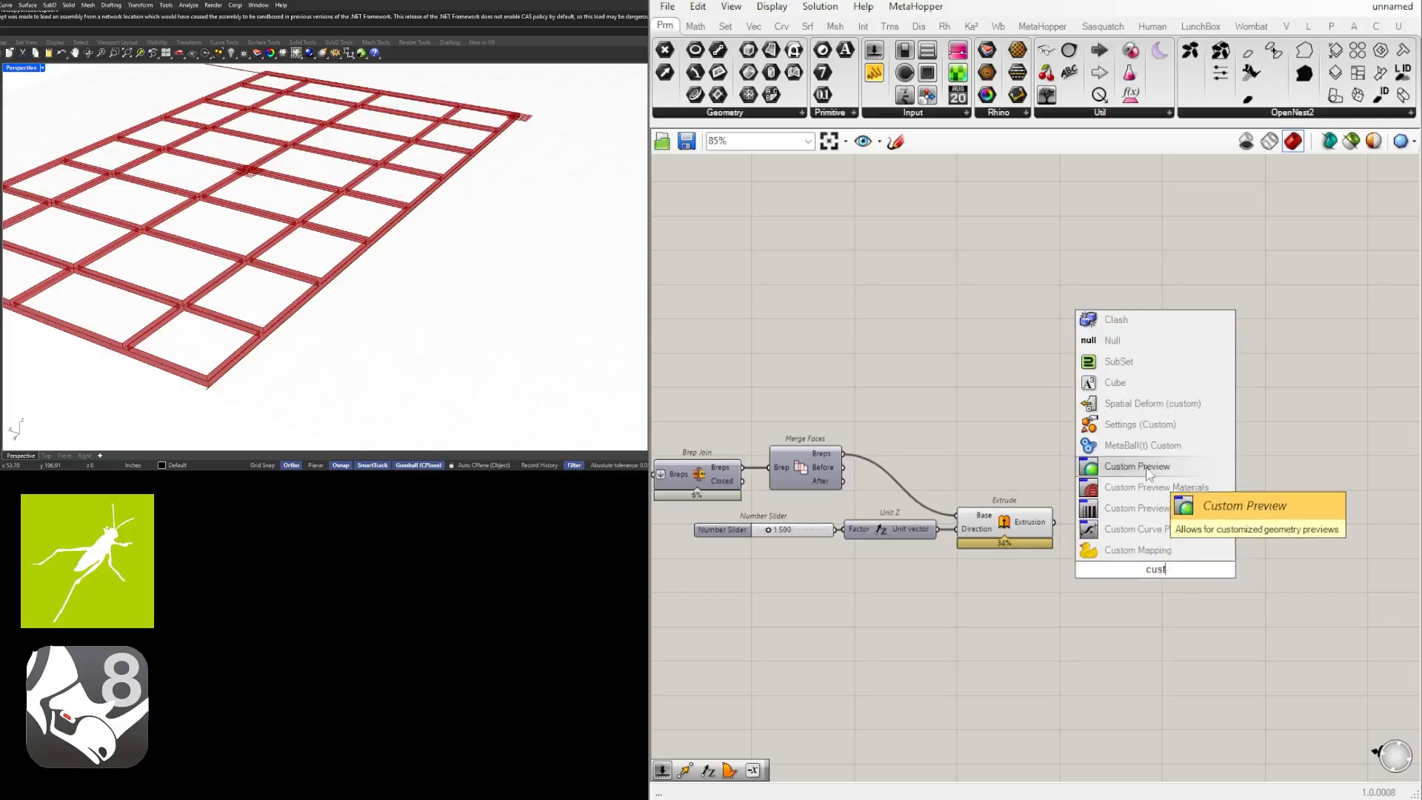
{"action": "key", "text": "Return"}
{"action": "left_click_drag", "start_coordinate": [1099, 540], "coordinate": [1131, 559]}
Add a Colour Swatch below the Extrude and connect it to the Custom Preview's Material input.
{"action": "left_click", "coordinate": [1041, 585]}
{"action": "double_click", "coordinate": [1026, 582]}
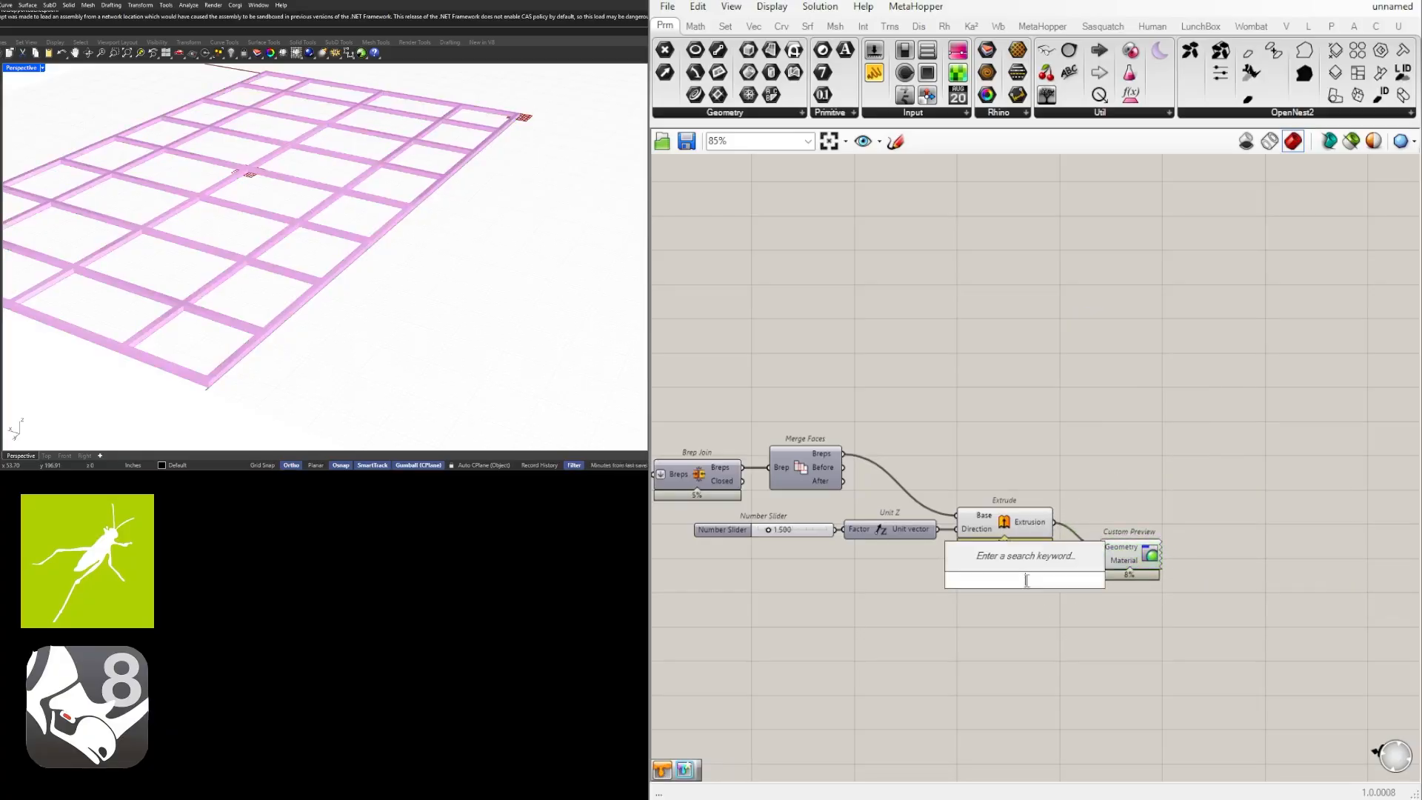
{"action": "type", "text": "swa"}
{"action": "left_click", "coordinate": [1021, 499]}
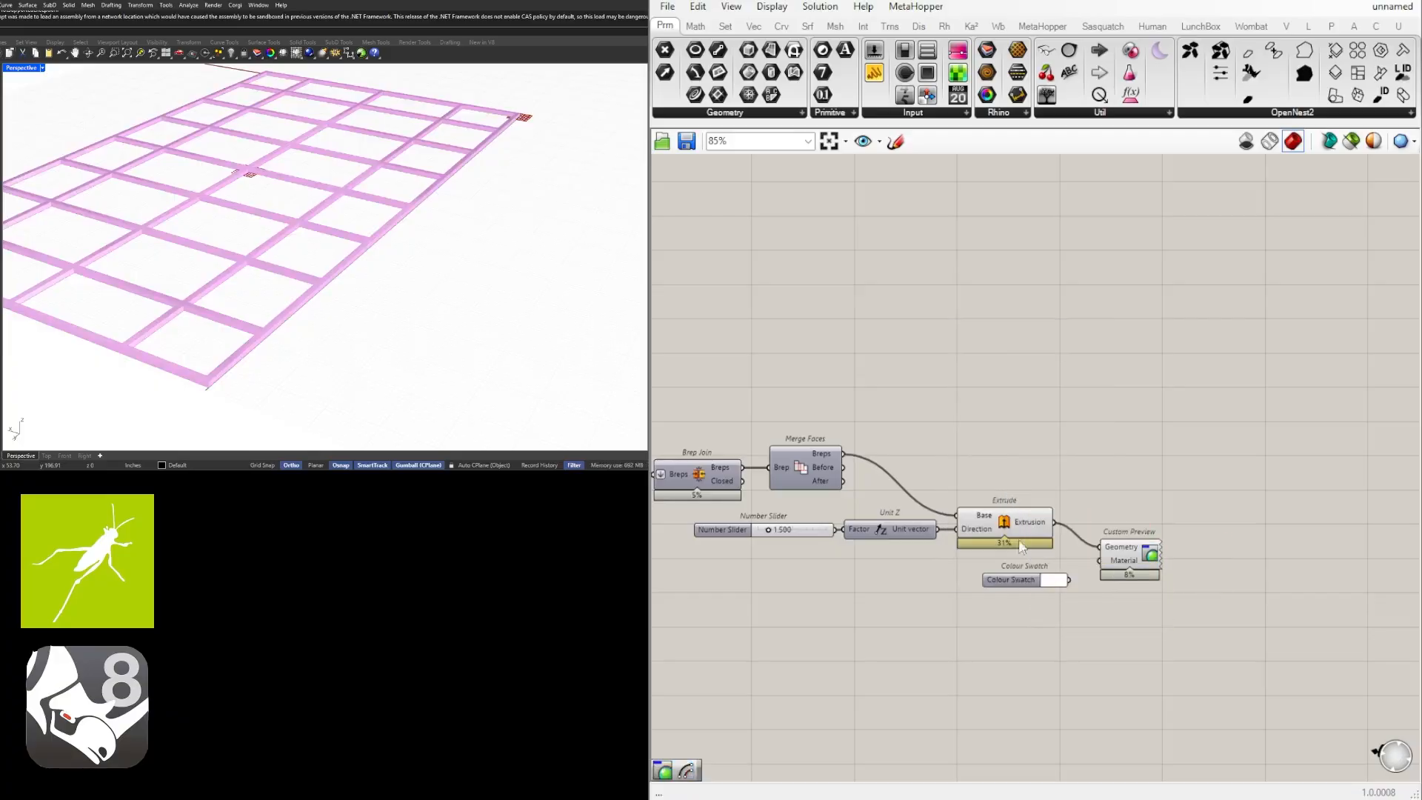
{"action": "scroll", "coordinate": [1022, 547], "scroll_direction": "up", "scroll_amount": 4}
{"action": "left_click", "coordinate": [1000, 571]}
{"action": "left_click_drag", "start_coordinate": [1065, 571], "coordinate": [1145, 560]}
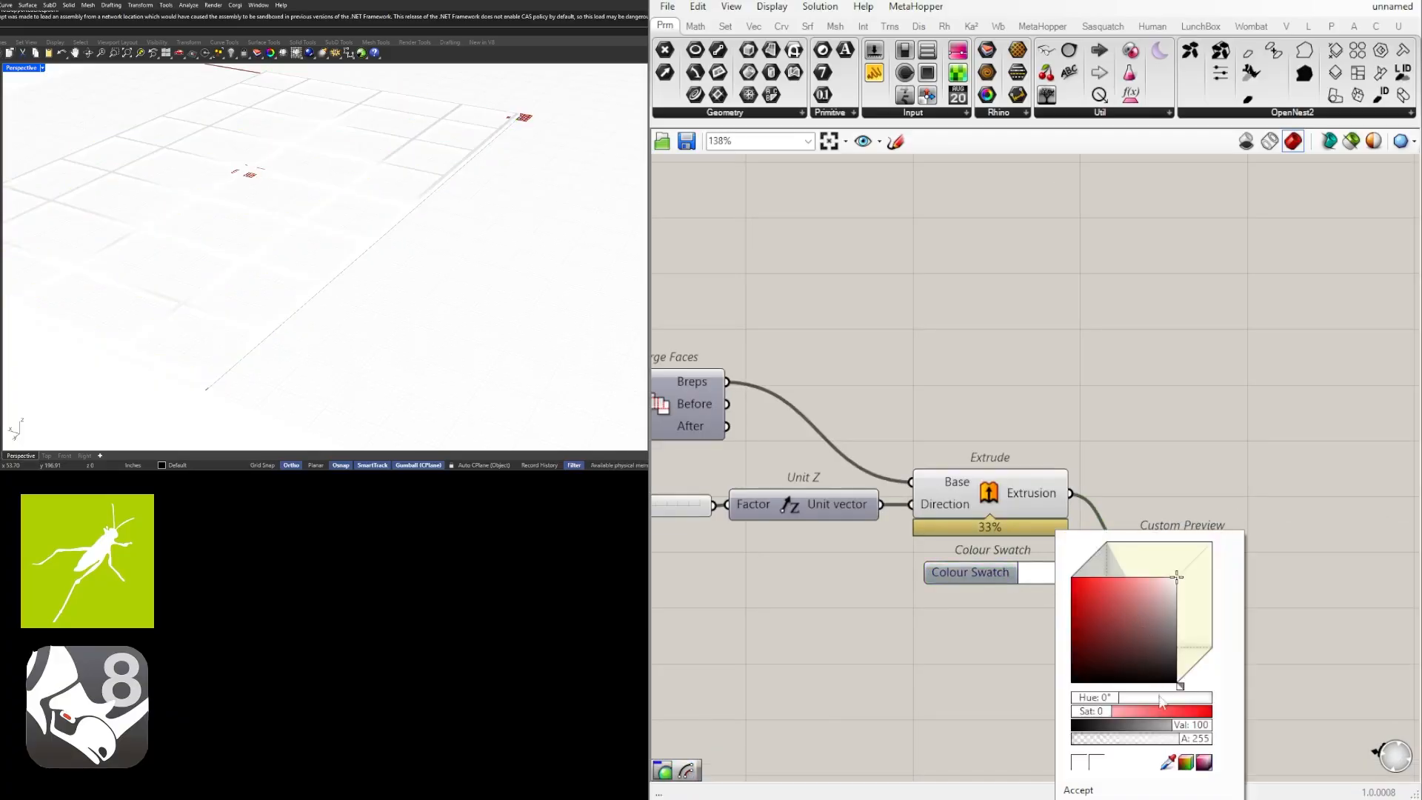
Set the Colour Swatch's brightness value to 25 to shade the grid dark grey.
{"action": "double_click", "coordinate": [1190, 728]}
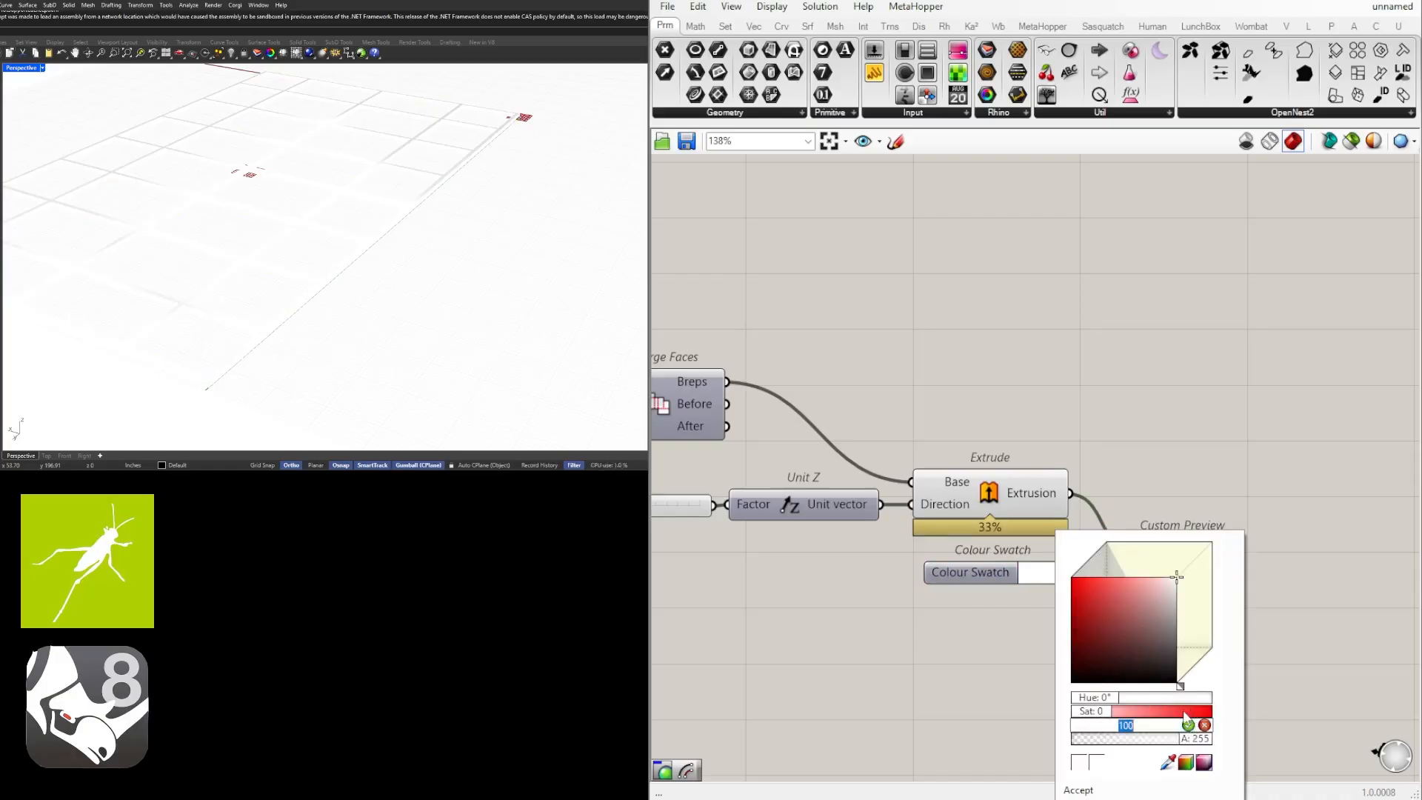
{"action": "type", "text": "25"}
{"action": "key", "text": "Return"}
{"action": "right_click_drag", "start_coordinate": [416, 381], "coordinate": [361, 307]}
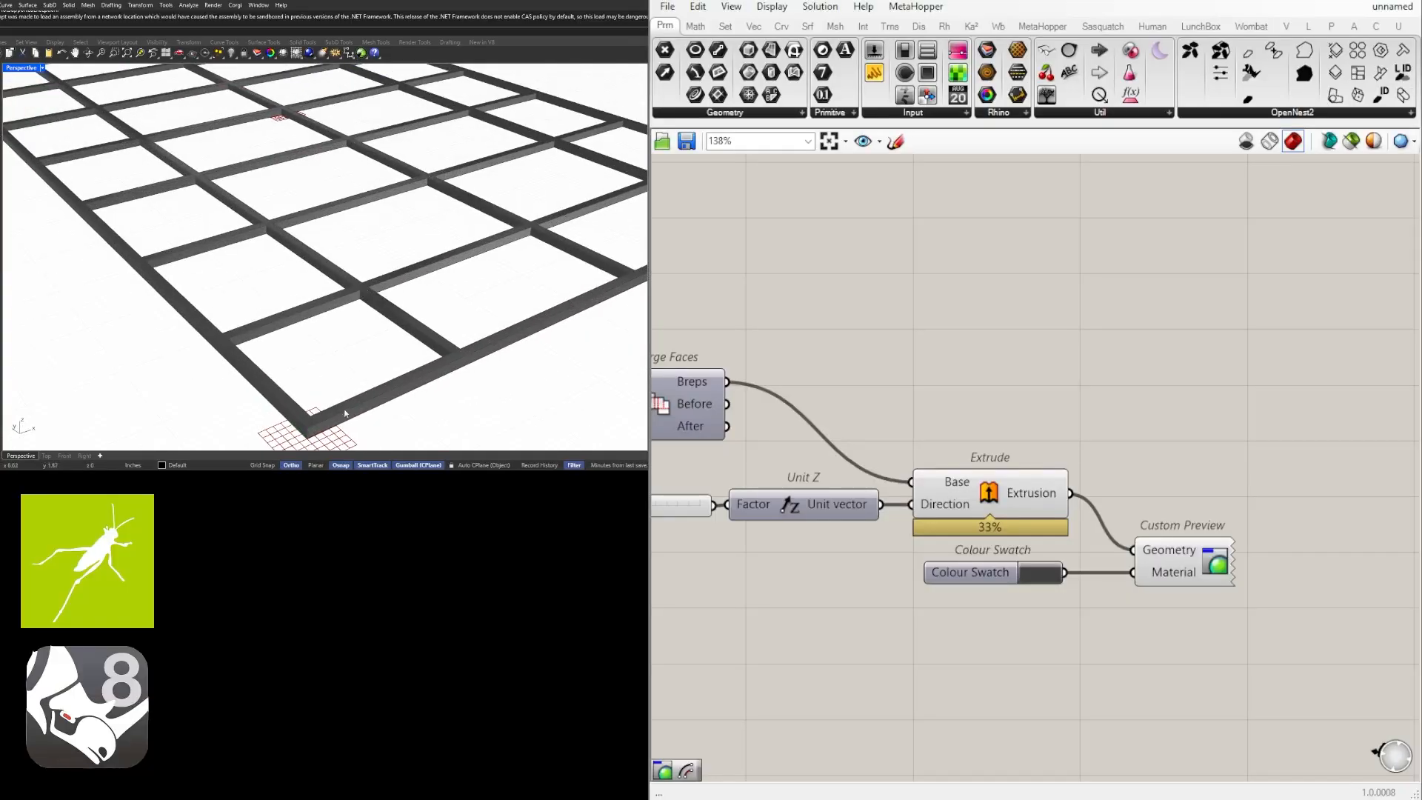
{"action": "scroll", "coordinate": [415, 123], "scroll_direction": "down", "scroll_amount": 3}
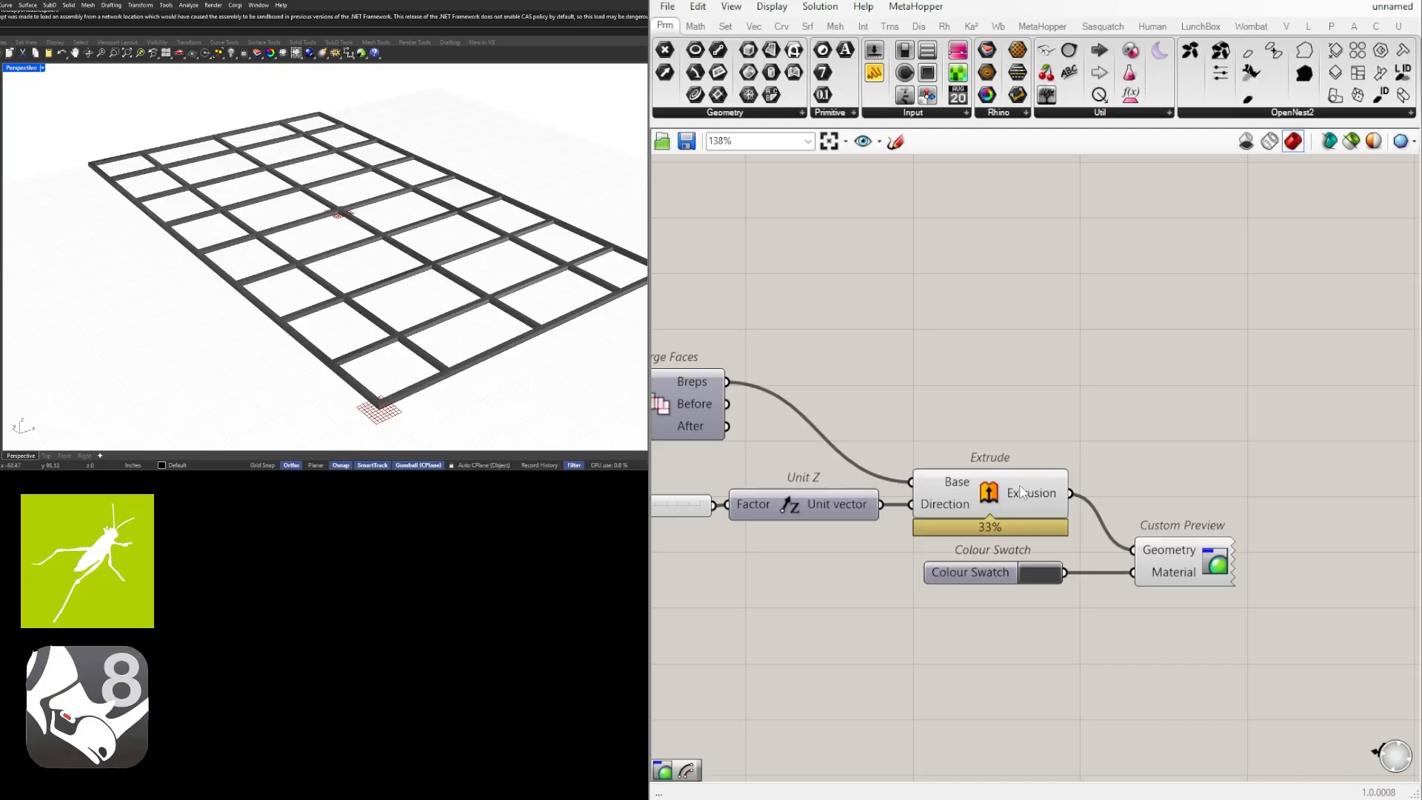
Turn on the Surface Split preview and inspect the ceiling panels within the grid from a low angle.
{"action": "scroll", "coordinate": [1059, 485], "scroll_direction": "down", "scroll_amount": 1}
{"action": "scroll", "coordinate": [979, 531], "scroll_direction": "down", "scroll_amount": 3}
{"action": "right_click_drag", "start_coordinate": [854, 583], "coordinate": [1402, 529]}
{"action": "right_click_drag", "start_coordinate": [989, 500], "coordinate": [1333, 537]}
{"action": "right_click_drag", "start_coordinate": [793, 437], "coordinate": [1300, 504]}
{"action": "right_click_drag", "start_coordinate": [1104, 446], "coordinate": [723, 456]}
{"action": "left_click", "coordinate": [914, 398]}
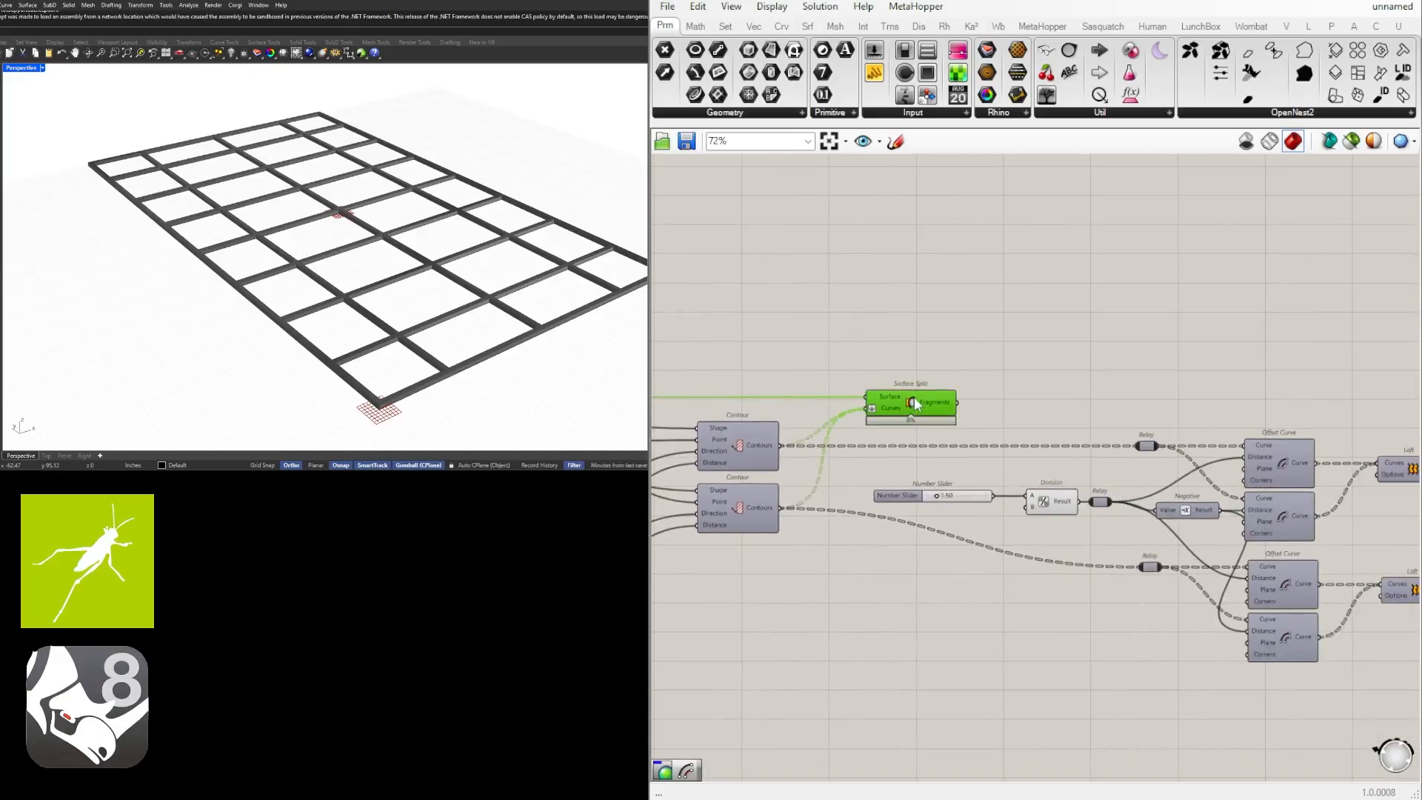
{"action": "scroll", "coordinate": [914, 400], "scroll_direction": "up", "scroll_amount": 1}
{"action": "middle_click", "coordinate": [916, 399]}
{"action": "left_click", "coordinate": [947, 366]}
{"action": "right_click_drag", "start_coordinate": [400, 319], "coordinate": [335, 271]}
{"action": "scroll", "coordinate": [357, 208], "scroll_direction": "up", "scroll_amount": 5}
{"action": "scroll", "coordinate": [1107, 430], "scroll_direction": "down", "scroll_amount": 2}
Add a Move component and place it above the Extrude component.
{"action": "right_click_drag", "start_coordinate": [1108, 430], "coordinate": [879, 435]}
{"action": "left_click", "coordinate": [804, 411]}
{"action": "scroll", "coordinate": [767, 414], "scroll_direction": "down", "scroll_amount": 1}
{"action": "right_click_drag", "start_coordinate": [1193, 459], "coordinate": [948, 459]}
{"action": "scroll", "coordinate": [1226, 486], "scroll_direction": "up", "scroll_amount": 2}
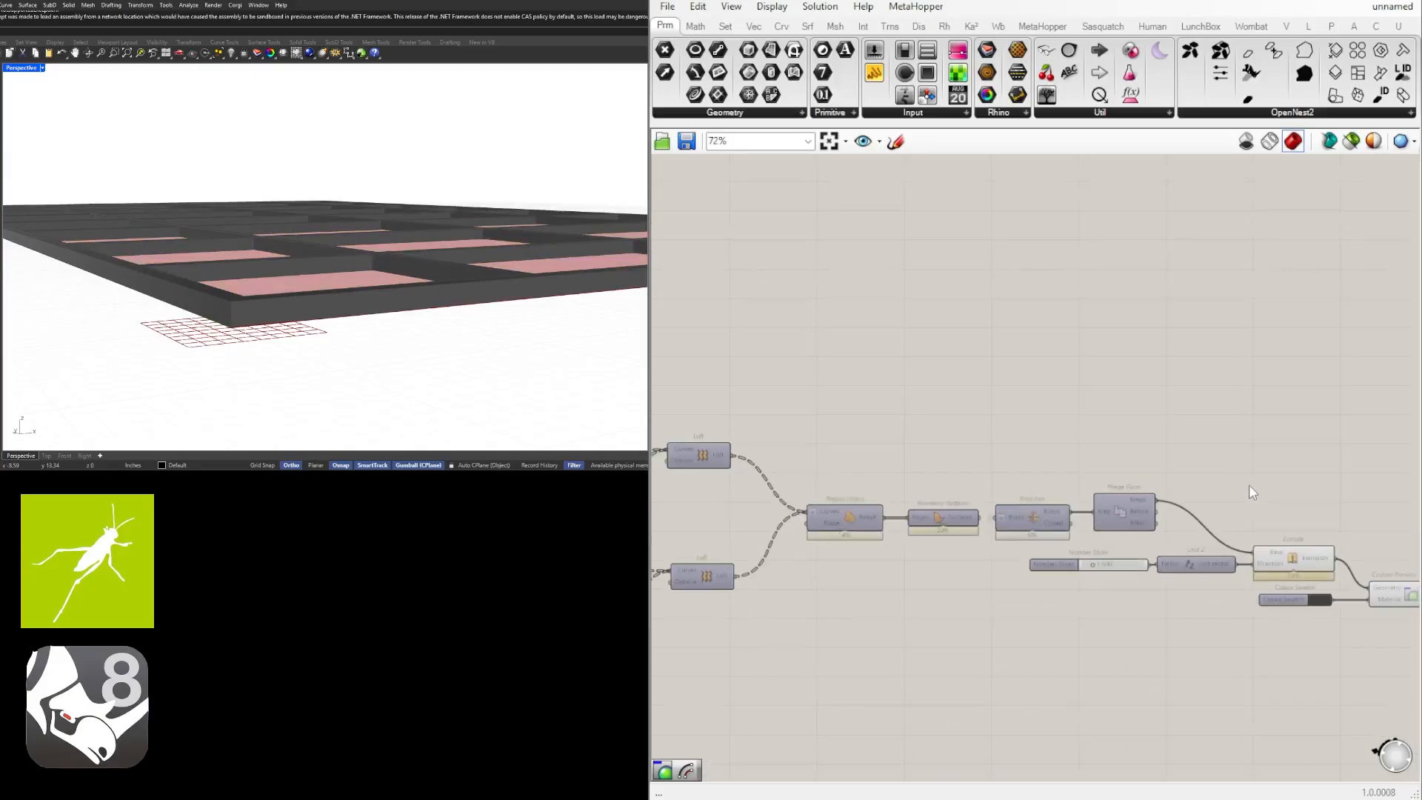
{"action": "double_click", "coordinate": [1183, 458]}
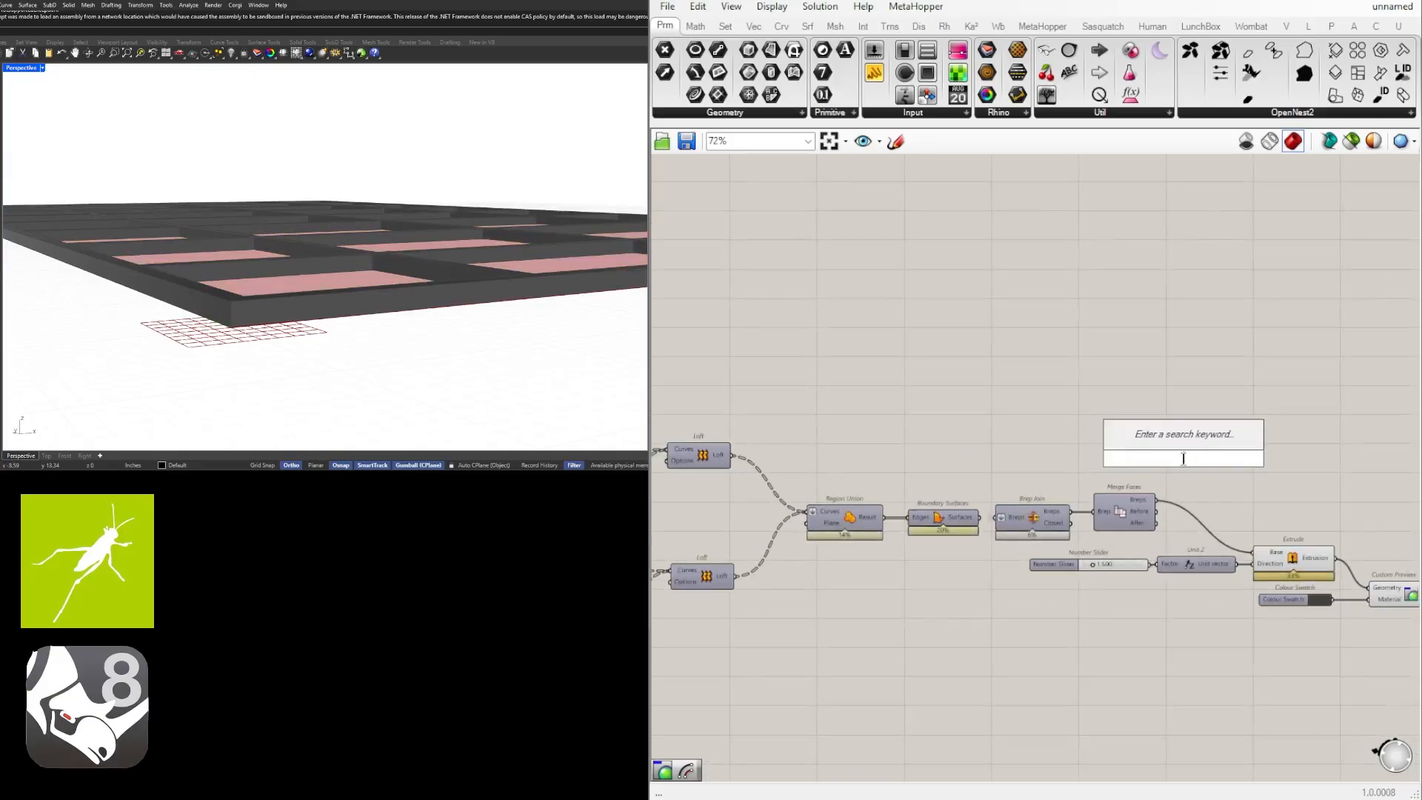
{"action": "type", "text": "move"}
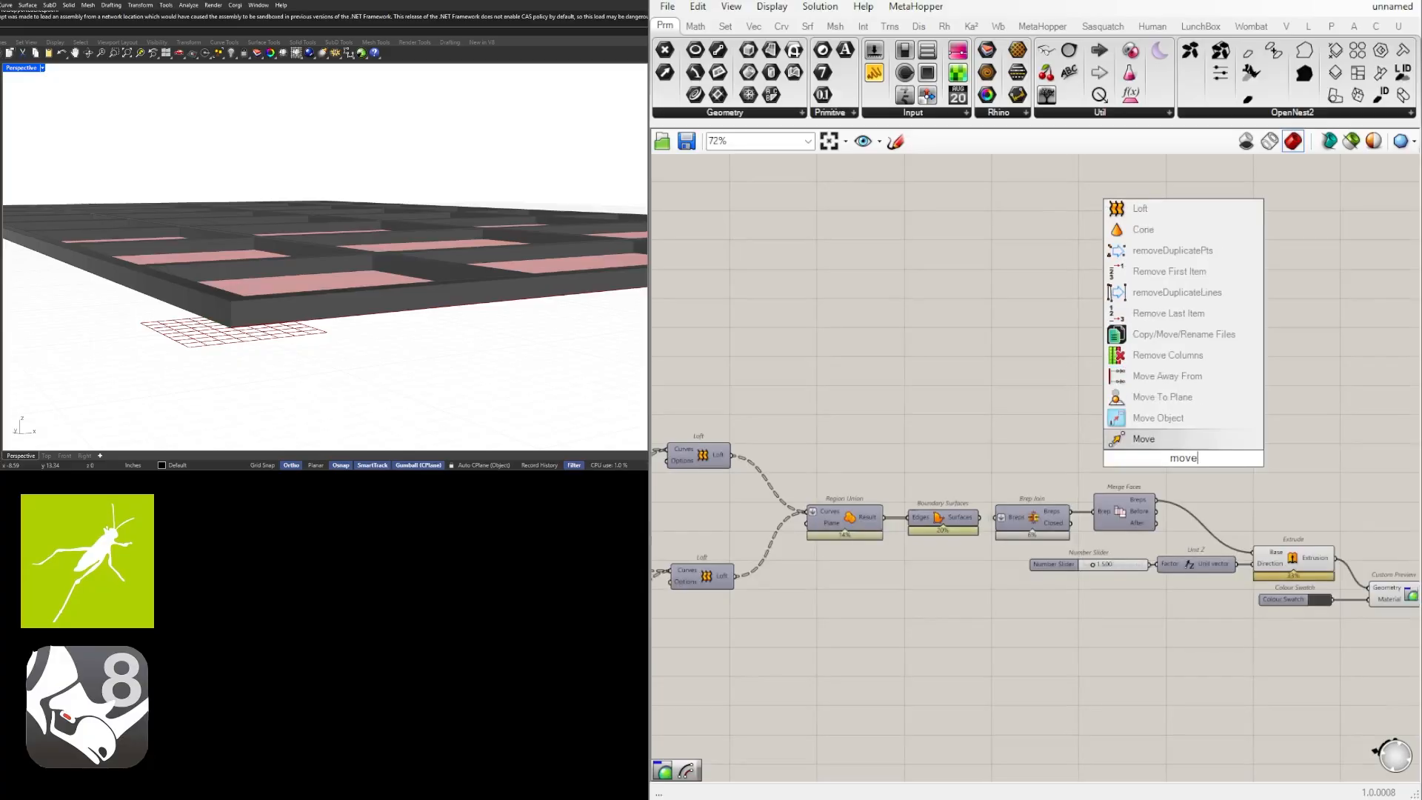
{"action": "left_click", "coordinate": [1137, 436]}
{"action": "right_click_drag", "start_coordinate": [1167, 500], "coordinate": [1134, 511]}
{"action": "left_click_drag", "start_coordinate": [1133, 492], "coordinate": [1297, 466]}
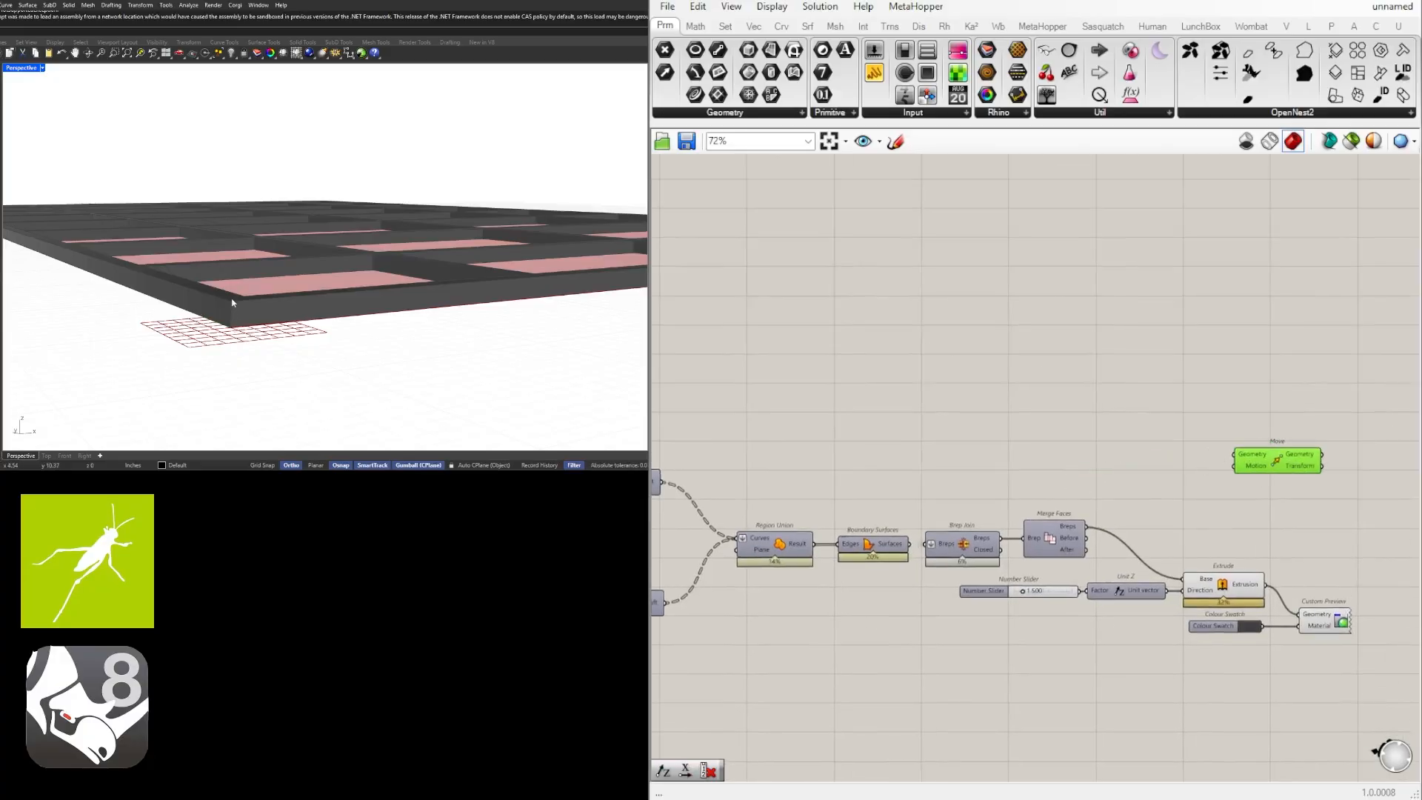
{"action": "left_click", "coordinate": [1247, 593]}
{"action": "left_click", "coordinate": [1232, 559]}
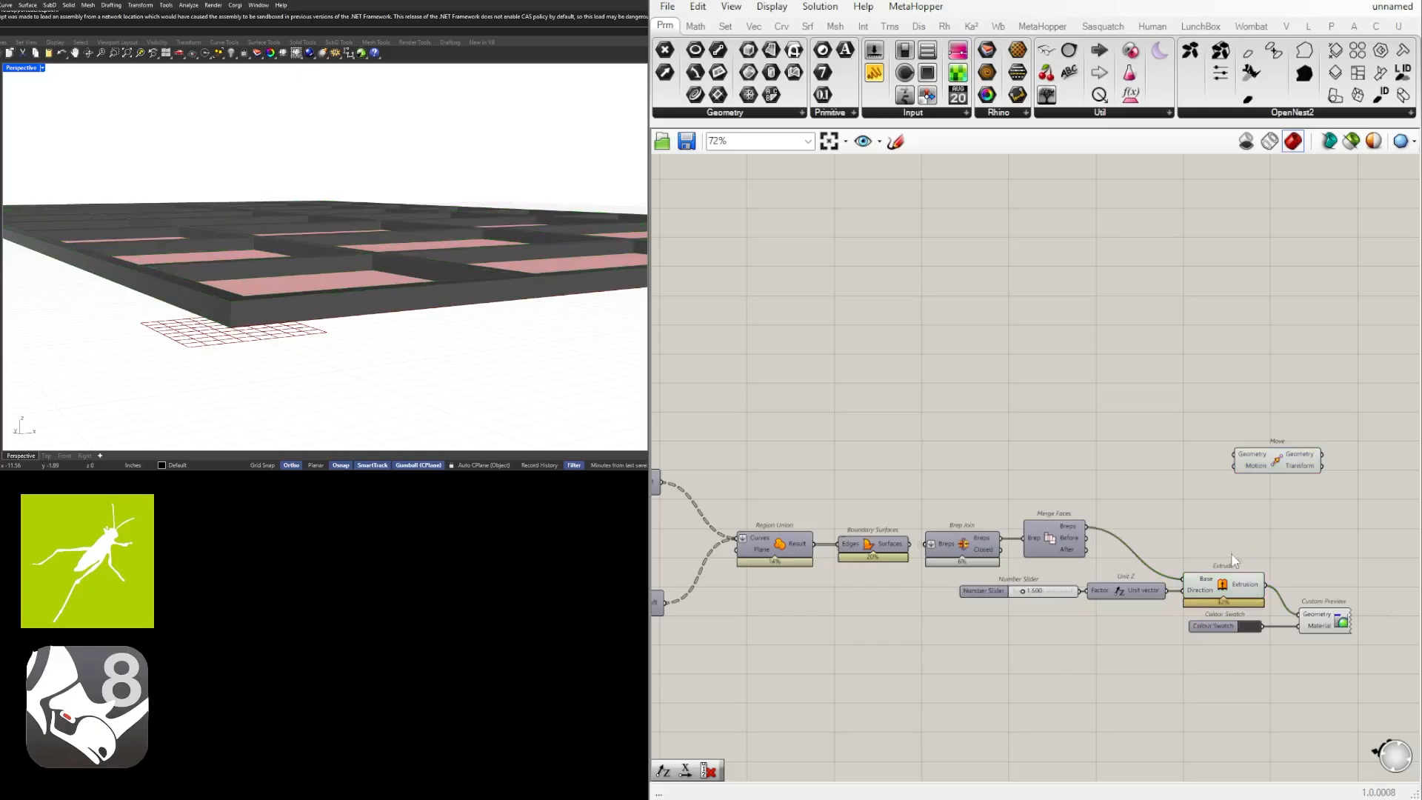
Connect the Unit Z vector to the Move's Motion input and the Surface Split Fragments to its Geometry input.
{"action": "left_click_drag", "start_coordinate": [1118, 610], "coordinate": [1232, 486]}
{"action": "left_click", "coordinate": [1134, 613]}
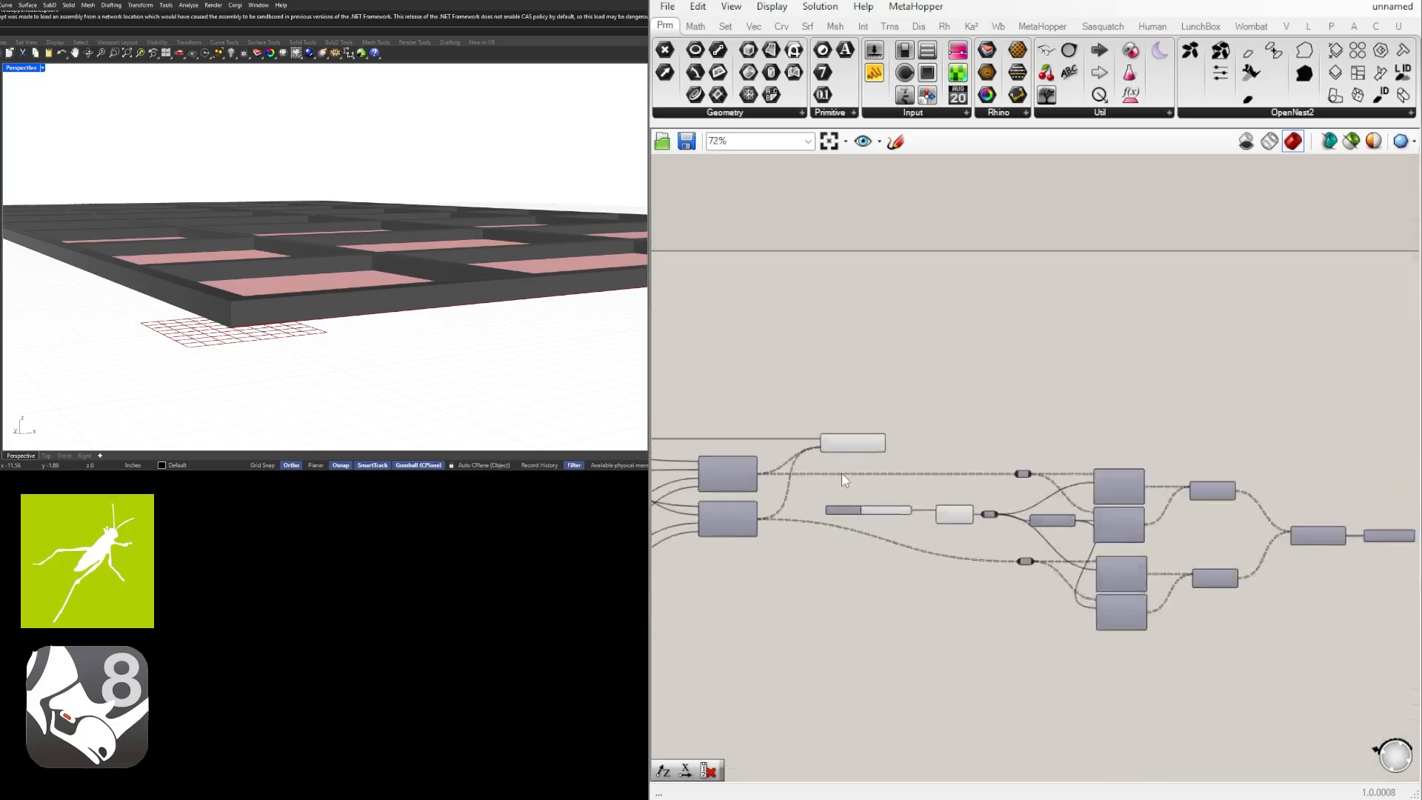
{"action": "scroll", "coordinate": [841, 477], "scroll_direction": "up", "scroll_amount": 2}
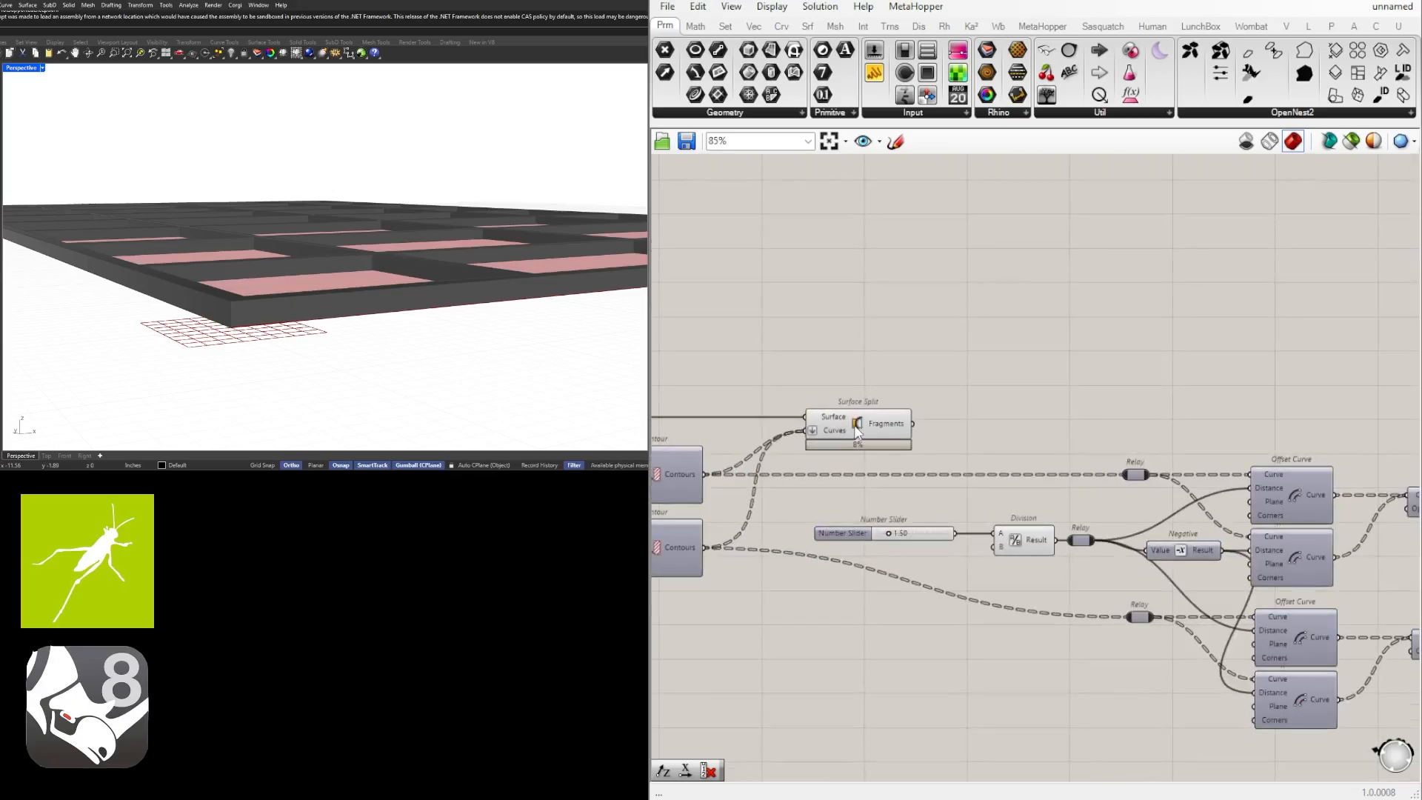
{"action": "left_click", "coordinate": [909, 428]}
{"action": "scroll", "coordinate": [919, 424], "scroll_direction": "down", "scroll_amount": 7}
{"action": "left_click_drag", "start_coordinate": [915, 424], "coordinate": [1372, 509]}
Reposition the Move component above the Extrude and inspect the raised panels in the model.
{"action": "scroll", "coordinate": [1182, 412], "scroll_direction": "up", "scroll_amount": 5}
{"action": "right_click_drag", "start_coordinate": [1385, 513], "coordinate": [1153, 573]}
{"action": "left_click_drag", "start_coordinate": [1153, 573], "coordinate": [1183, 519]}
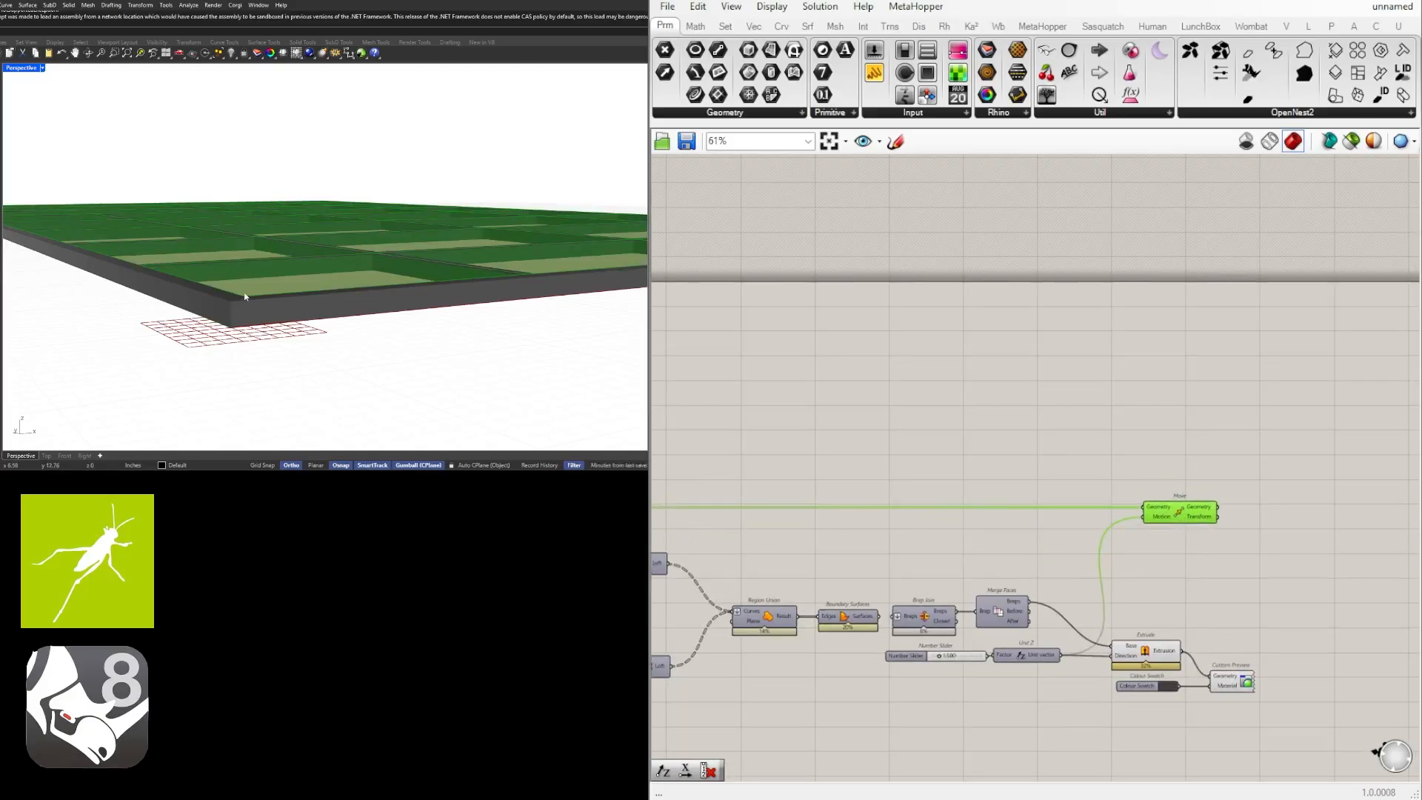
{"action": "mouse_move", "coordinate": [245, 297]}
{"action": "right_mouse_down"}
{"action": "mouse_move", "coordinate": [232, 323]}
{"action": "mouse_move", "coordinate": [228, 308]}
{"action": "right_mouse_up"}
{"action": "scroll", "coordinate": [128, 341], "scroll_direction": "up", "scroll_amount": 3}
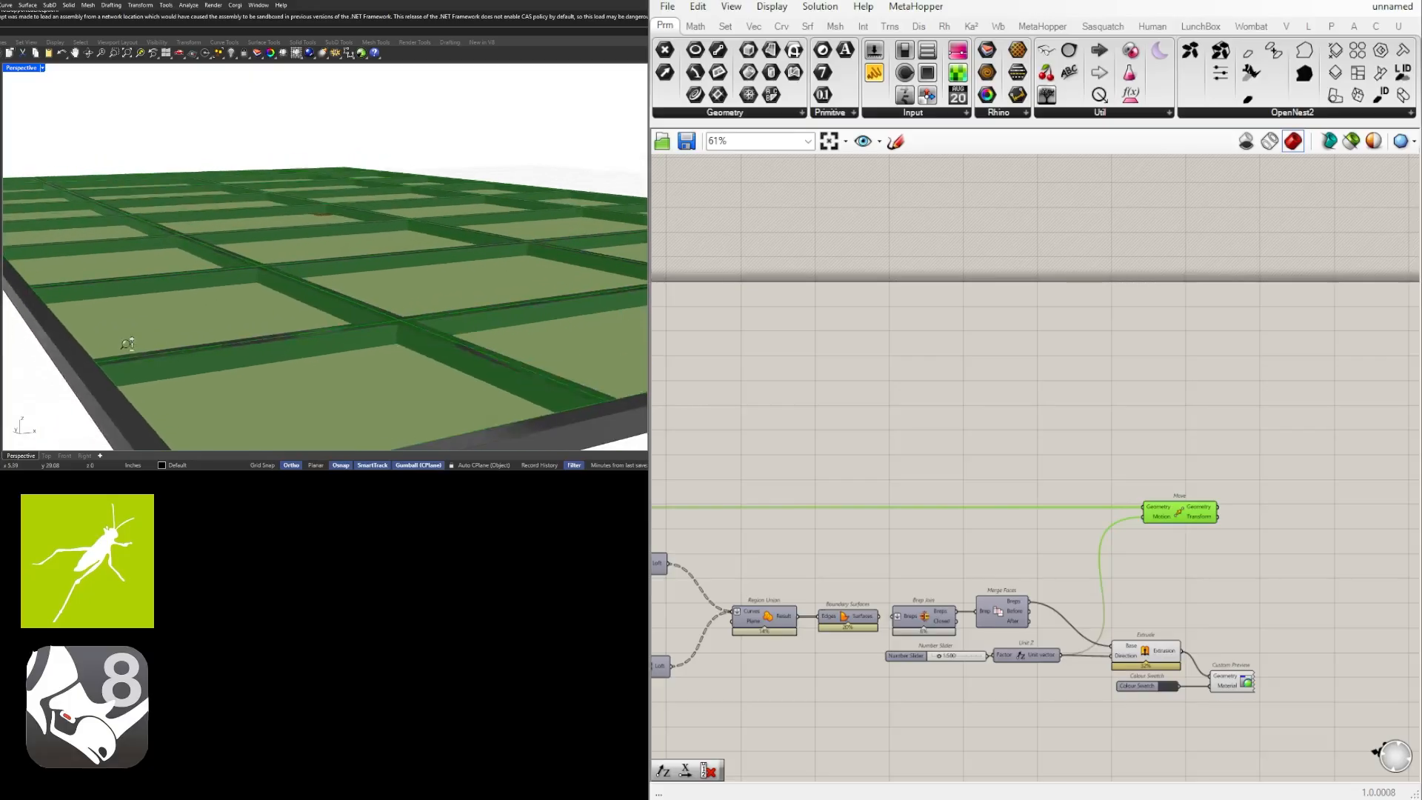
{"action": "scroll", "coordinate": [127, 344], "scroll_direction": "down", "scroll_amount": 1}
Nudge the Move component slightly closer to the Extrude component on the canvas.
{"action": "left_click", "coordinate": [1166, 619]}
{"action": "left_click_drag", "start_coordinate": [1179, 512], "coordinate": [1172, 512]}
{"action": "left_click", "coordinate": [1164, 634]}
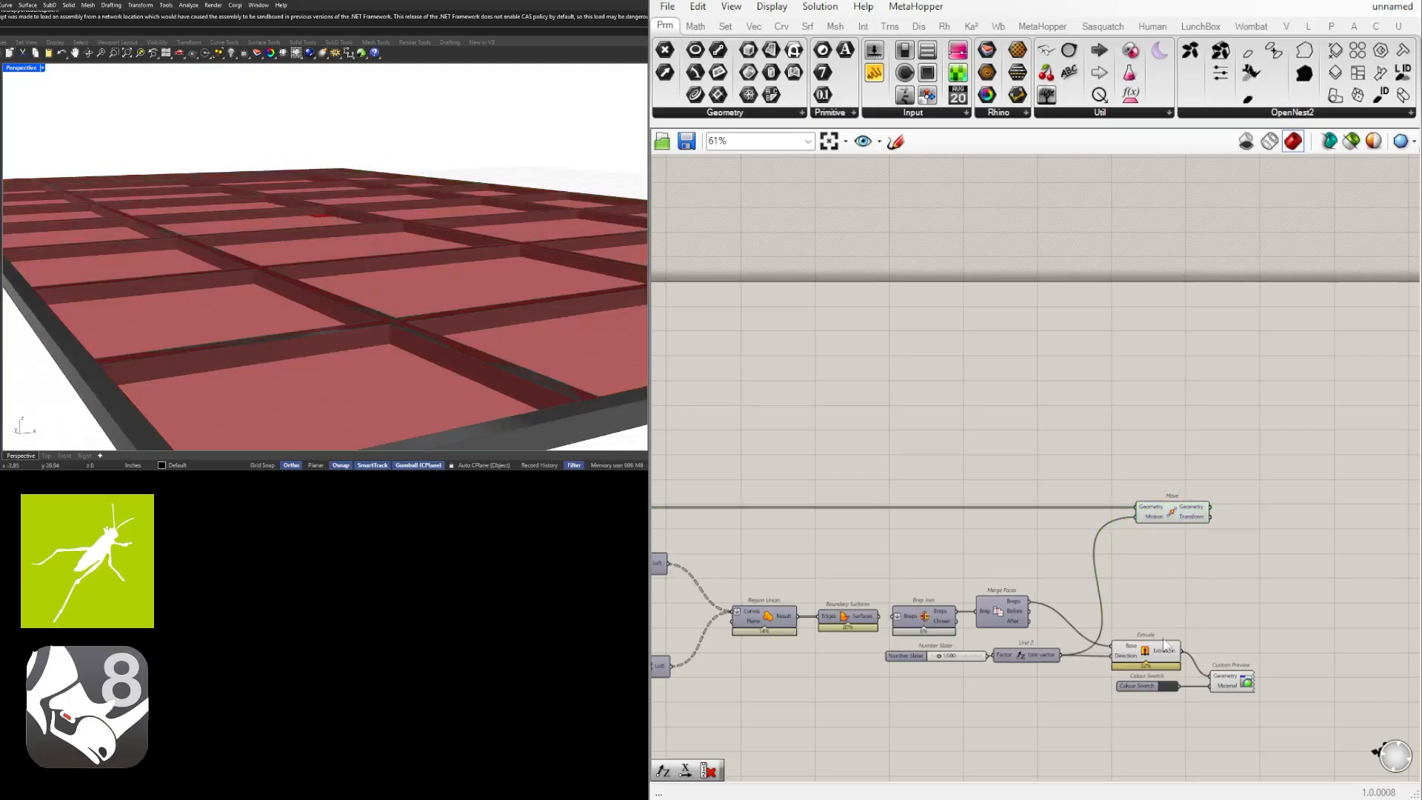
{"action": "left_click_drag", "start_coordinate": [1150, 657], "coordinate": [1152, 656]}
{"action": "right_click_drag", "start_coordinate": [1168, 624], "coordinate": [1177, 589]}
{"action": "left_click", "coordinate": [1177, 575]}
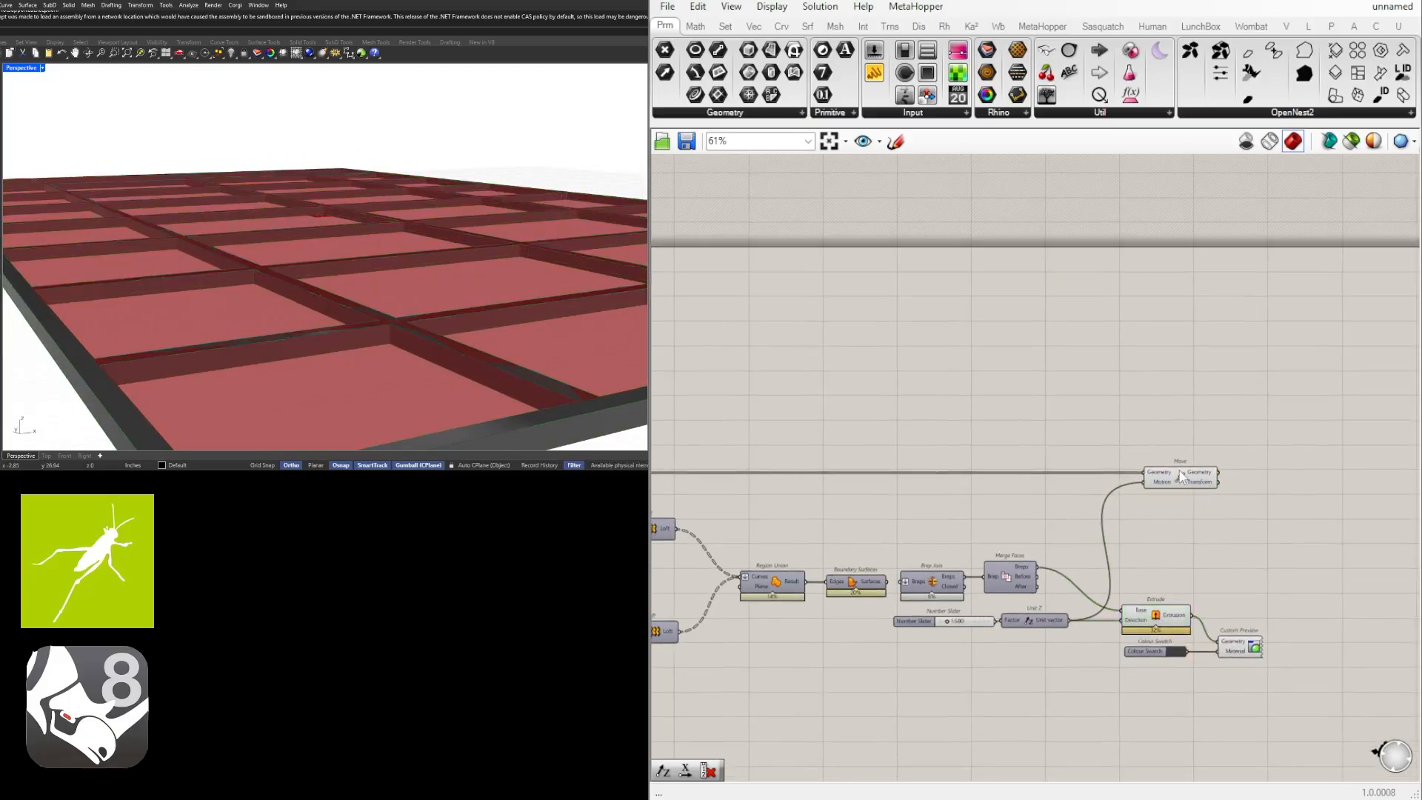
{"action": "mouse_move", "coordinate": [1180, 471]}
{"action": "left_mouse_down"}
{"action": "mouse_move", "coordinate": [1190, 502]}
{"action": "mouse_move", "coordinate": [1191, 491]}
{"action": "left_mouse_up"}
{"action": "left_click", "coordinate": [1189, 525]}
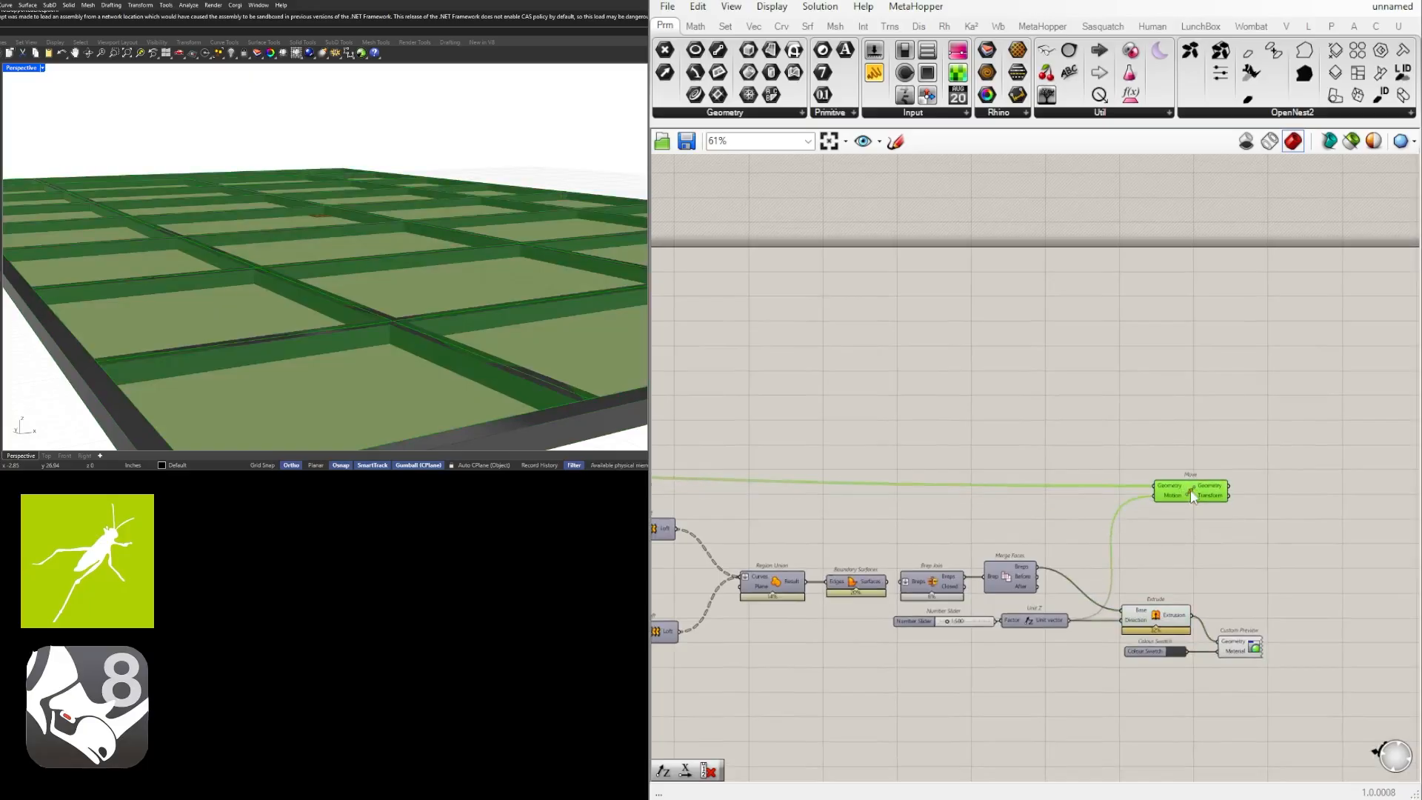
Turn off the Surface Split preview so only the moved panels are displayed.
{"action": "left_click", "coordinate": [1138, 444]}
{"action": "right_click_drag", "start_coordinate": [915, 453], "coordinate": [1203, 455]}
{"action": "right_click_drag", "start_coordinate": [783, 482], "coordinate": [1142, 494]}
{"action": "left_click", "coordinate": [880, 486]}
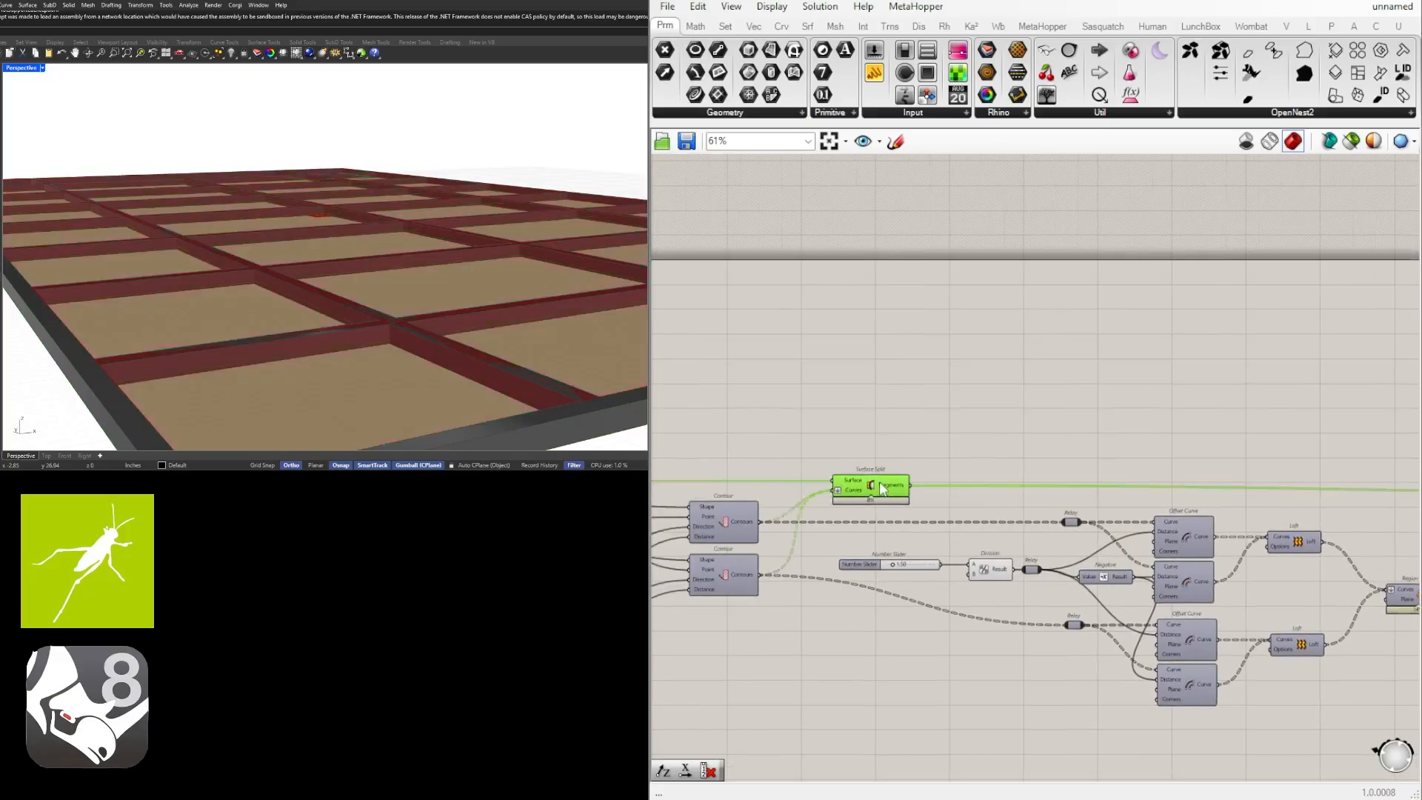
{"action": "middle_click", "coordinate": [880, 483]}
{"action": "left_click", "coordinate": [927, 428]}
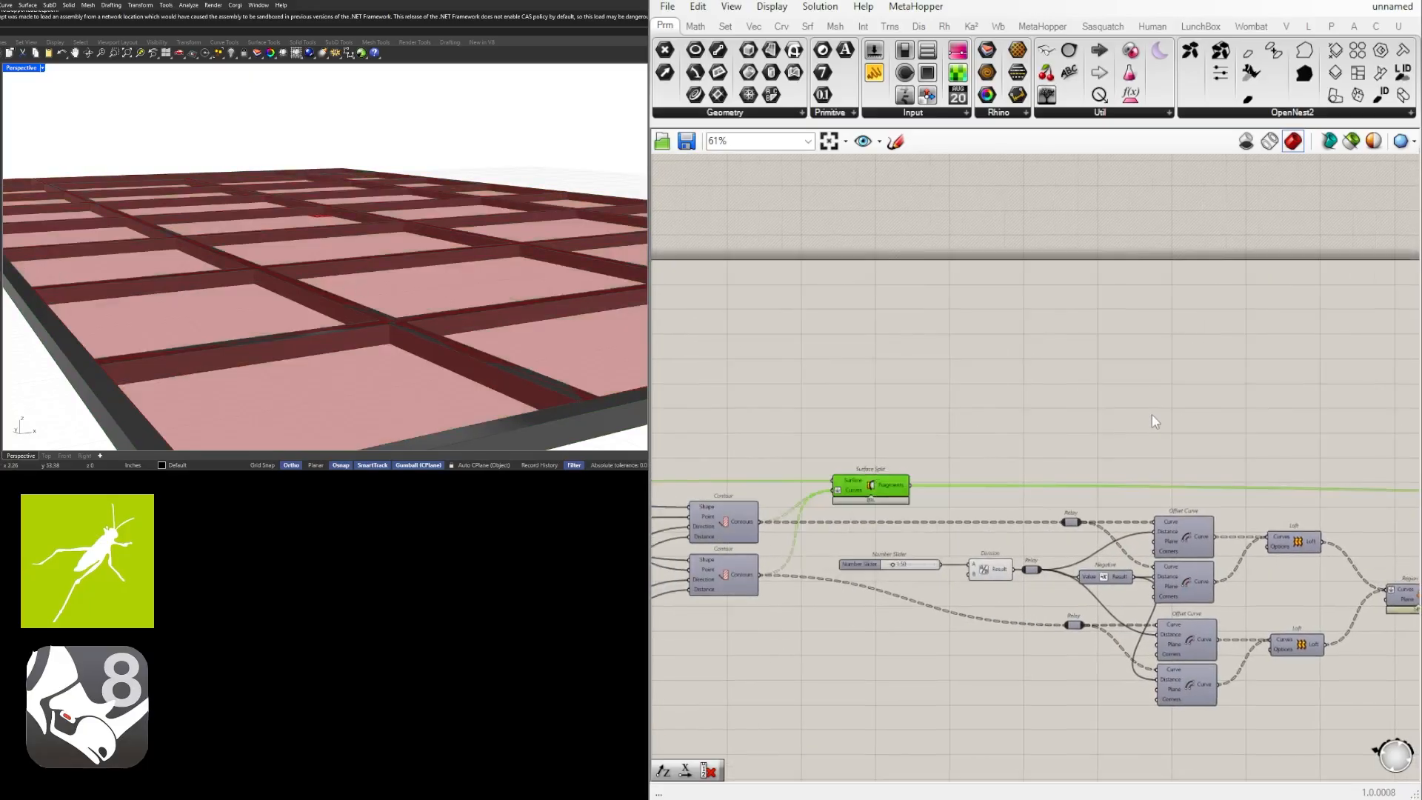
Highlight the Move component's panels and examine closely how they meet the grid at a strip intersection.
{"action": "scroll", "coordinate": [1155, 423], "scroll_direction": "down", "scroll_amount": 2}
{"action": "right_click_drag", "start_coordinate": [1256, 443], "coordinate": [692, 455]}
{"action": "scroll", "coordinate": [1025, 478], "scroll_direction": "up", "scroll_amount": 2}
{"action": "left_click_drag", "start_coordinate": [1121, 488], "coordinate": [1124, 481]}
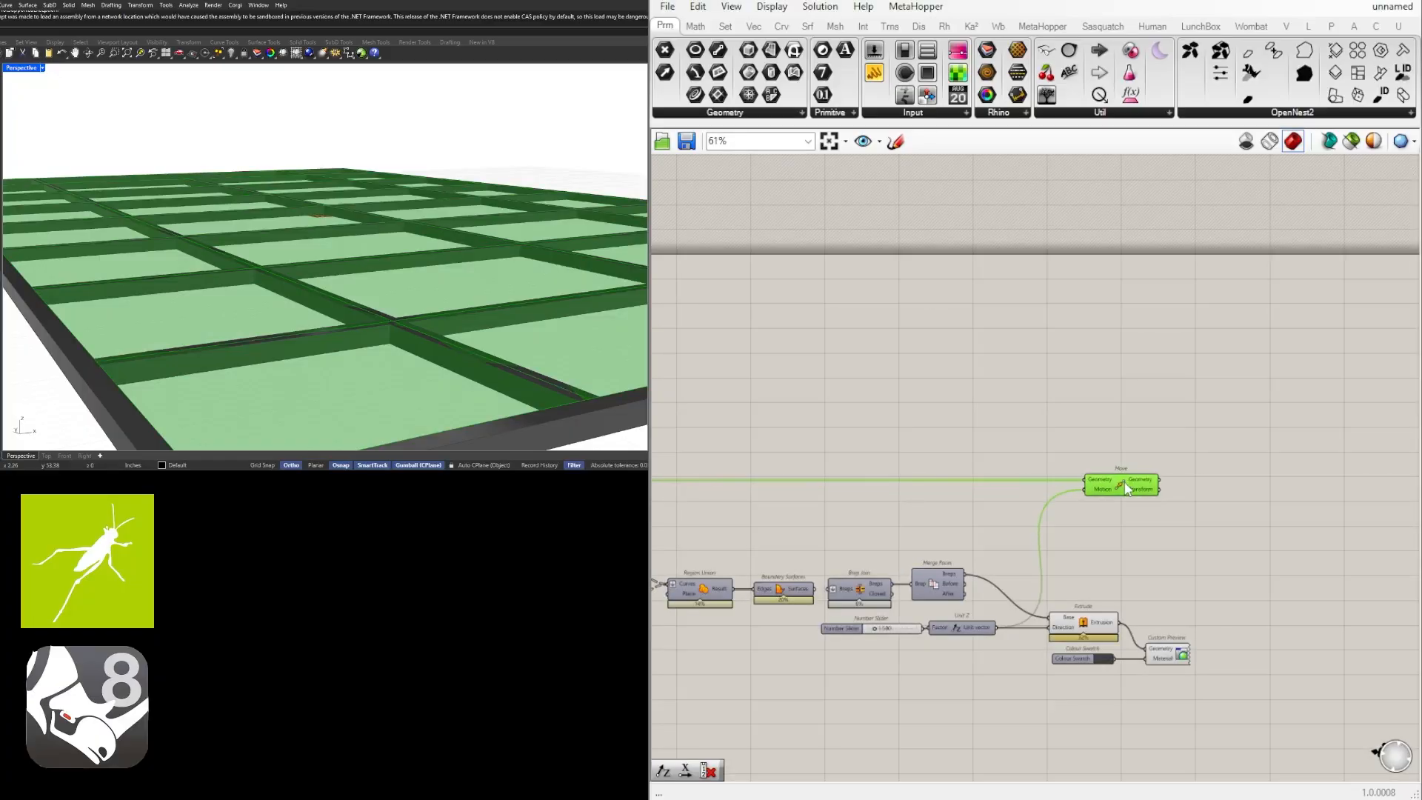
{"action": "left_click", "coordinate": [1200, 479]}
{"action": "right_click_drag", "start_coordinate": [413, 325], "coordinate": [436, 357]}
{"action": "scroll", "coordinate": [356, 223], "scroll_direction": "up", "scroll_amount": 4}
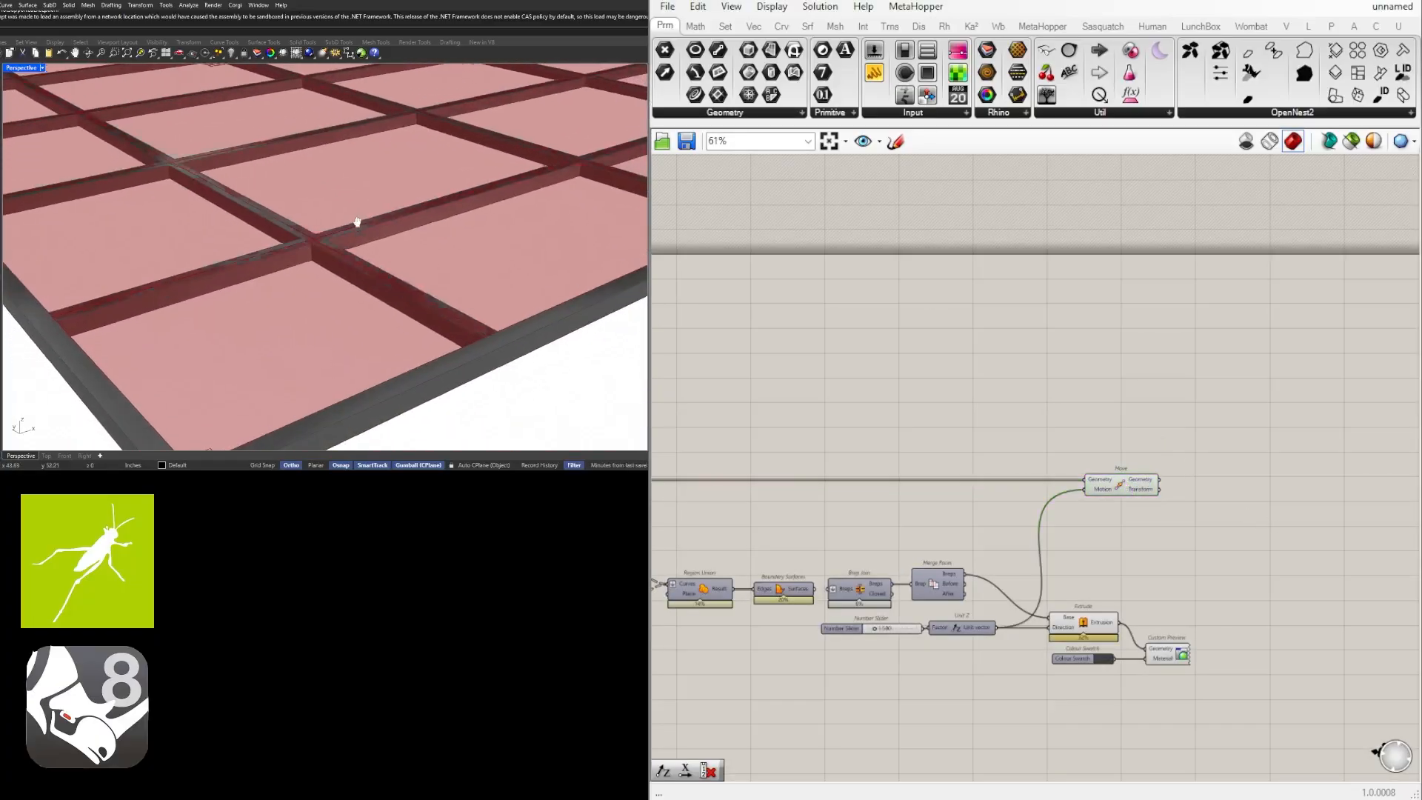
{"action": "scroll", "coordinate": [298, 245], "scroll_direction": "up", "scroll_amount": 5}
{"action": "scroll", "coordinate": [280, 246], "scroll_direction": "down", "scroll_amount": 6}
{"action": "scroll", "coordinate": [278, 243], "scroll_direction": "up", "scroll_amount": 5}
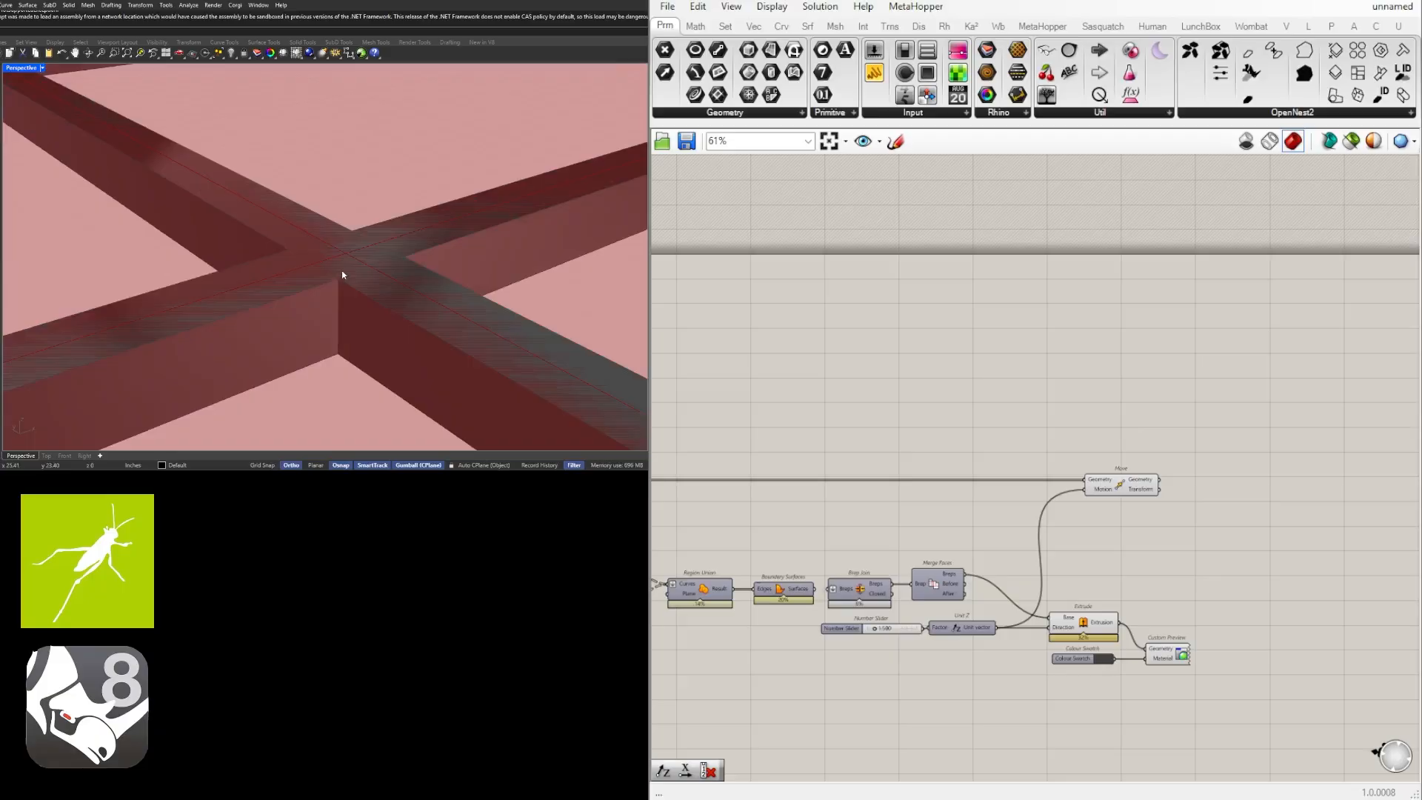
Add an Offset Curve component and connect the Move's Geometry output to its Curve input.
{"action": "right_click_drag", "start_coordinate": [1351, 504], "coordinate": [1271, 504]}
{"action": "double_click", "coordinate": [1215, 495]}
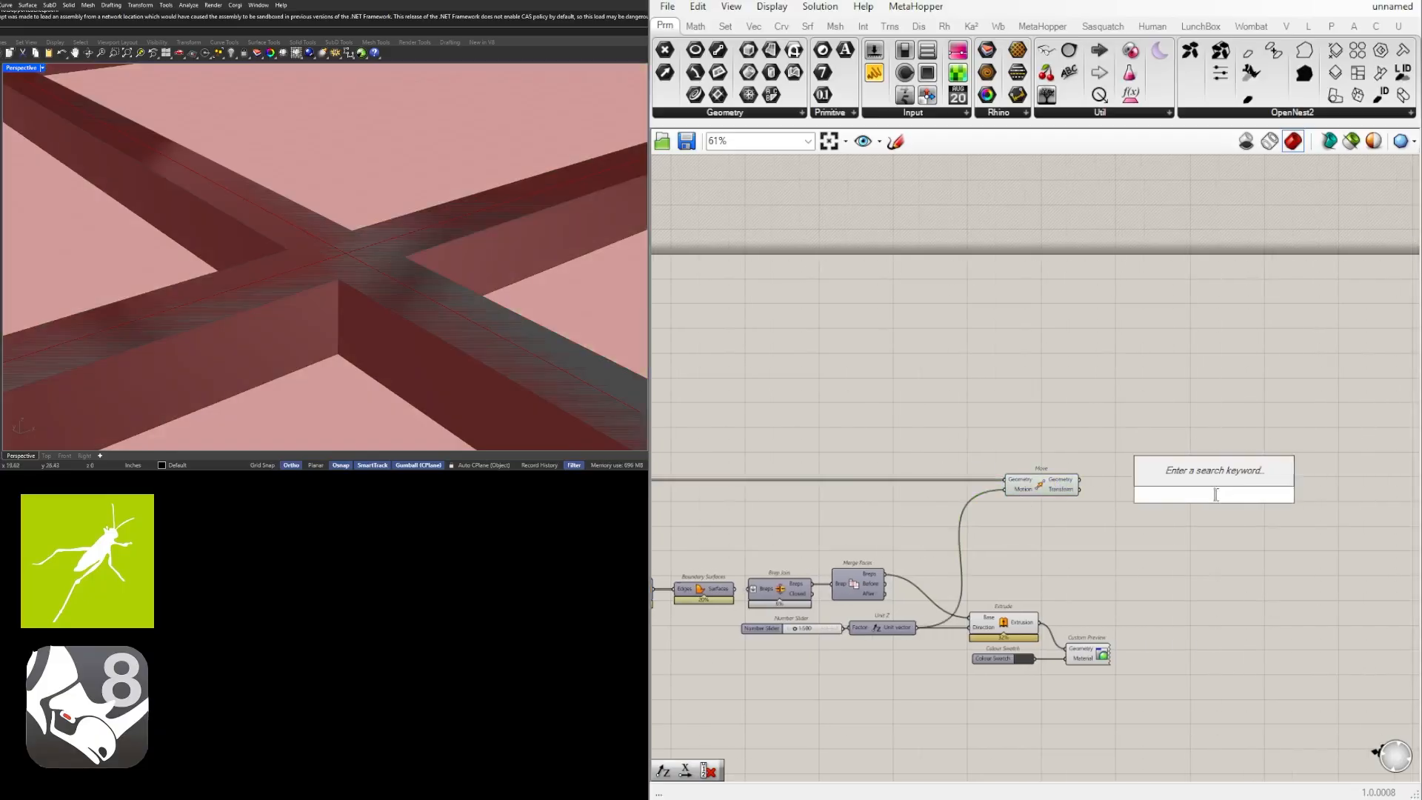
{"action": "type", "text": "off"}
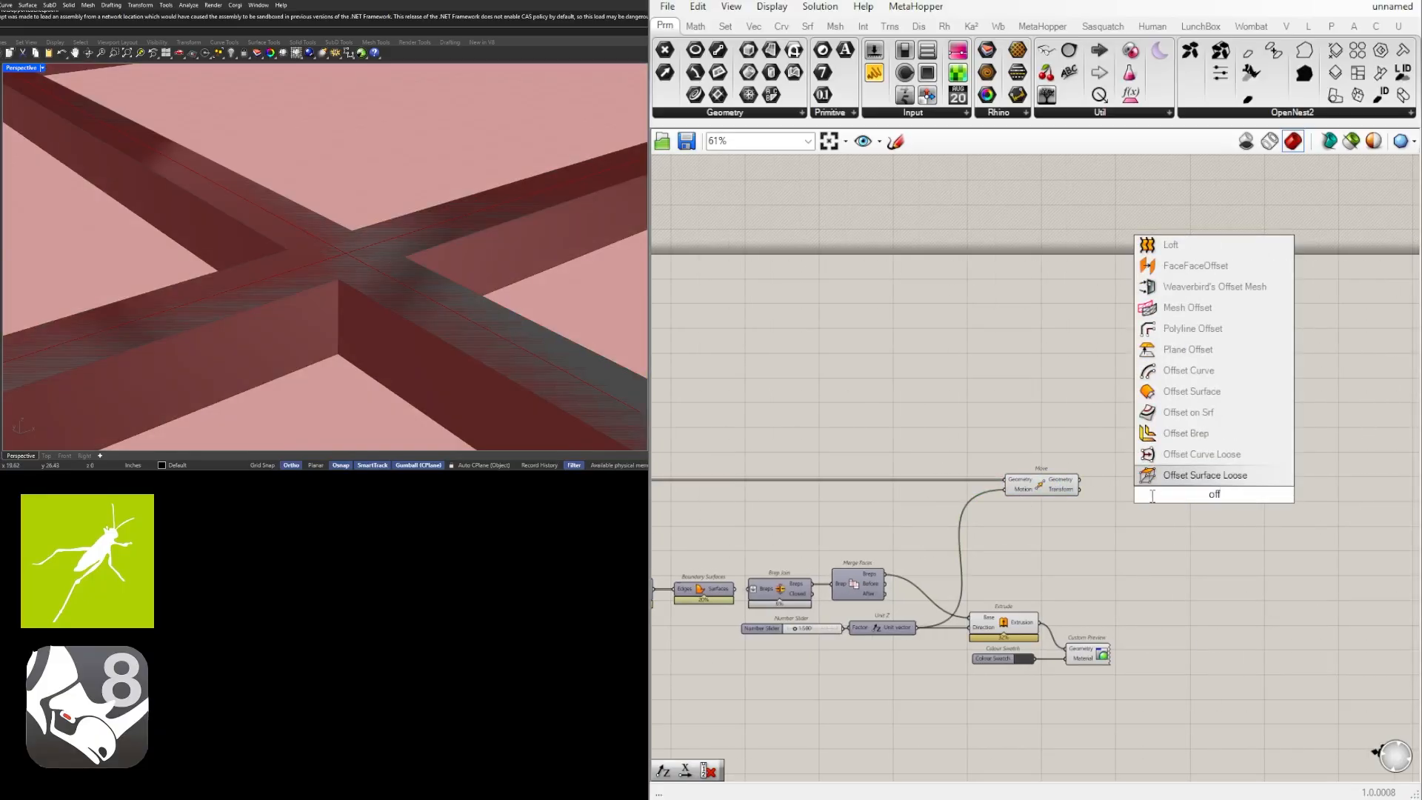
{"action": "left_click", "coordinate": [1193, 370]}
{"action": "left_click_drag", "start_coordinate": [1079, 479], "coordinate": [1144, 500]}
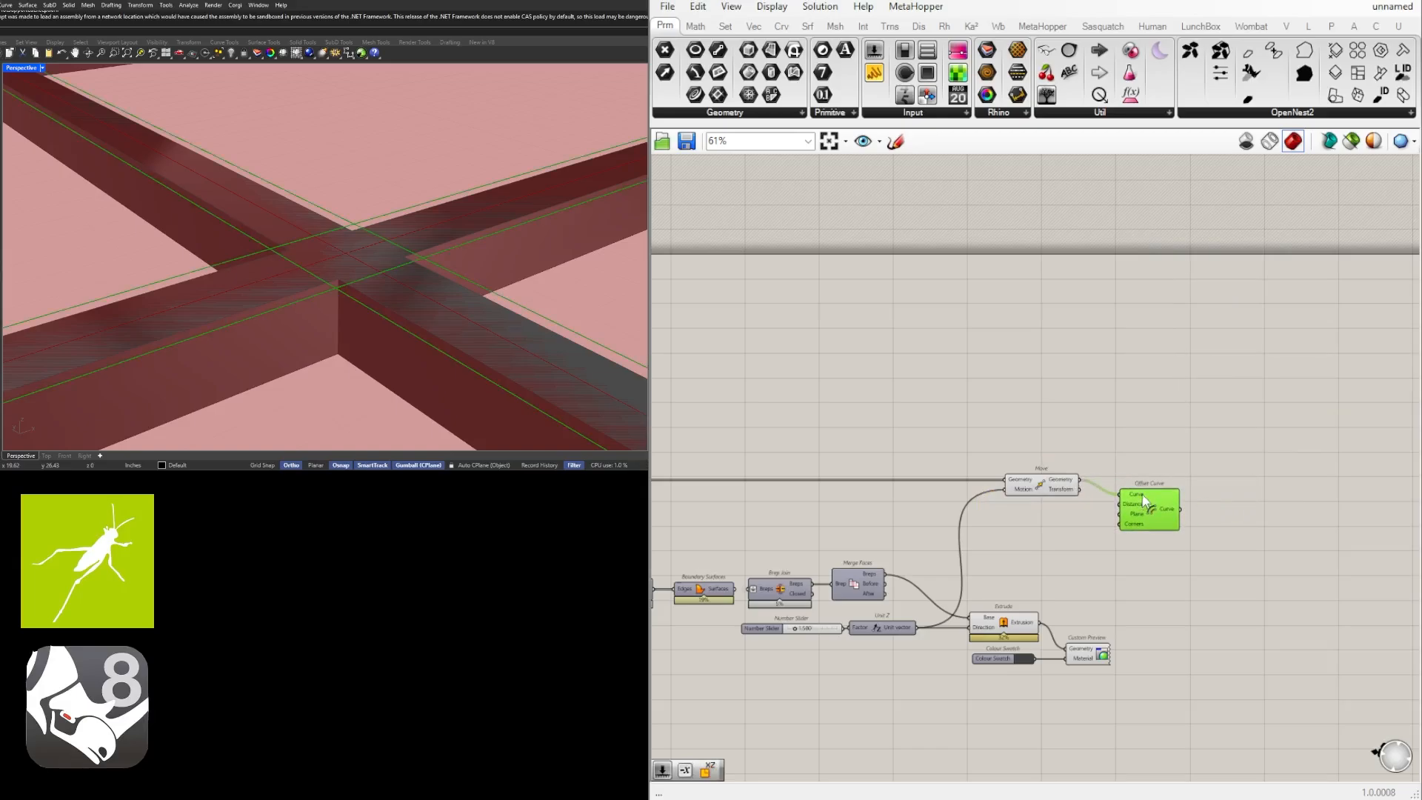
Add a Negative component above the Move and connect its Result to the Offset Curve's Distance input.
{"action": "scroll", "coordinate": [1144, 500], "scroll_direction": "up", "scroll_amount": 2}
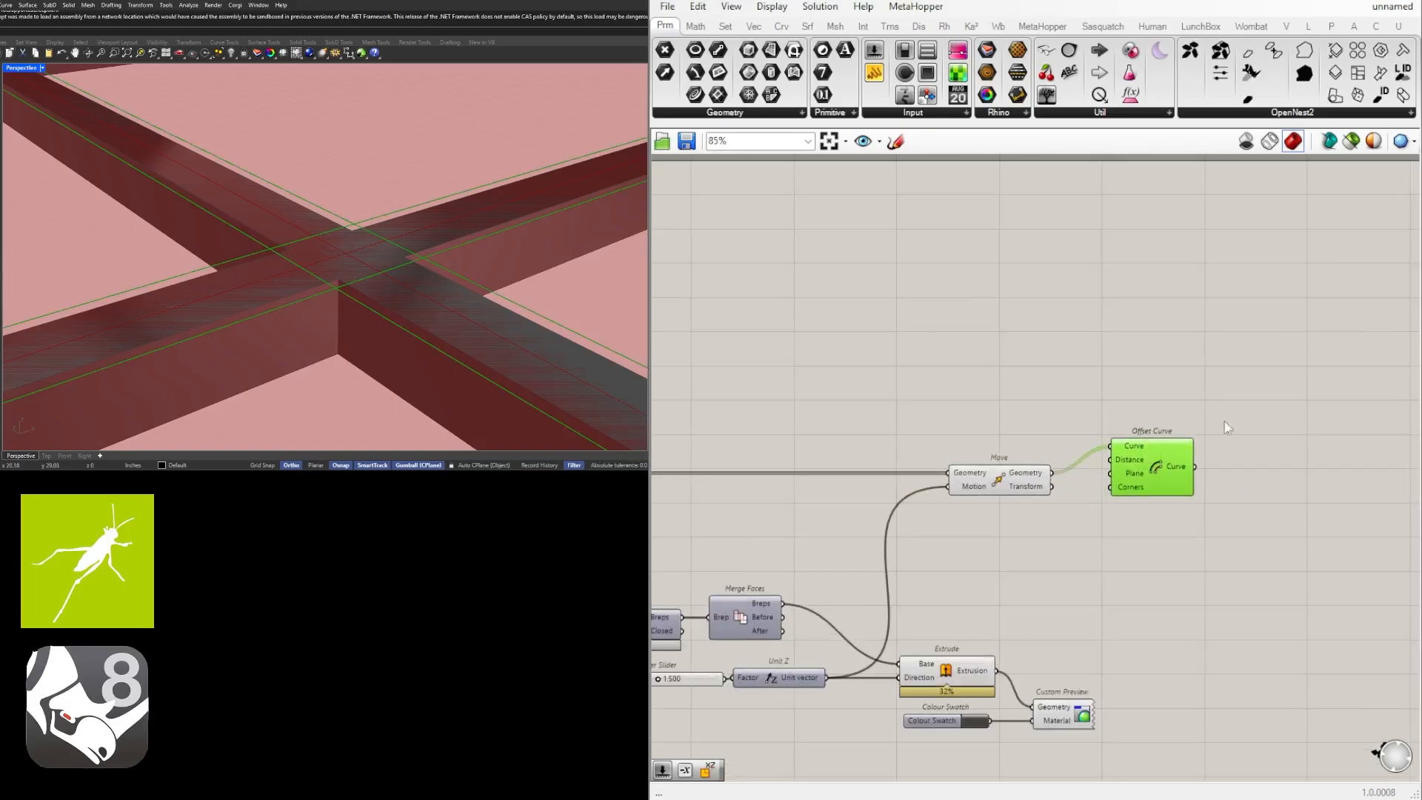
{"action": "scroll", "coordinate": [1228, 427], "scroll_direction": "up", "scroll_amount": 2}
{"action": "double_click", "coordinate": [892, 430]}
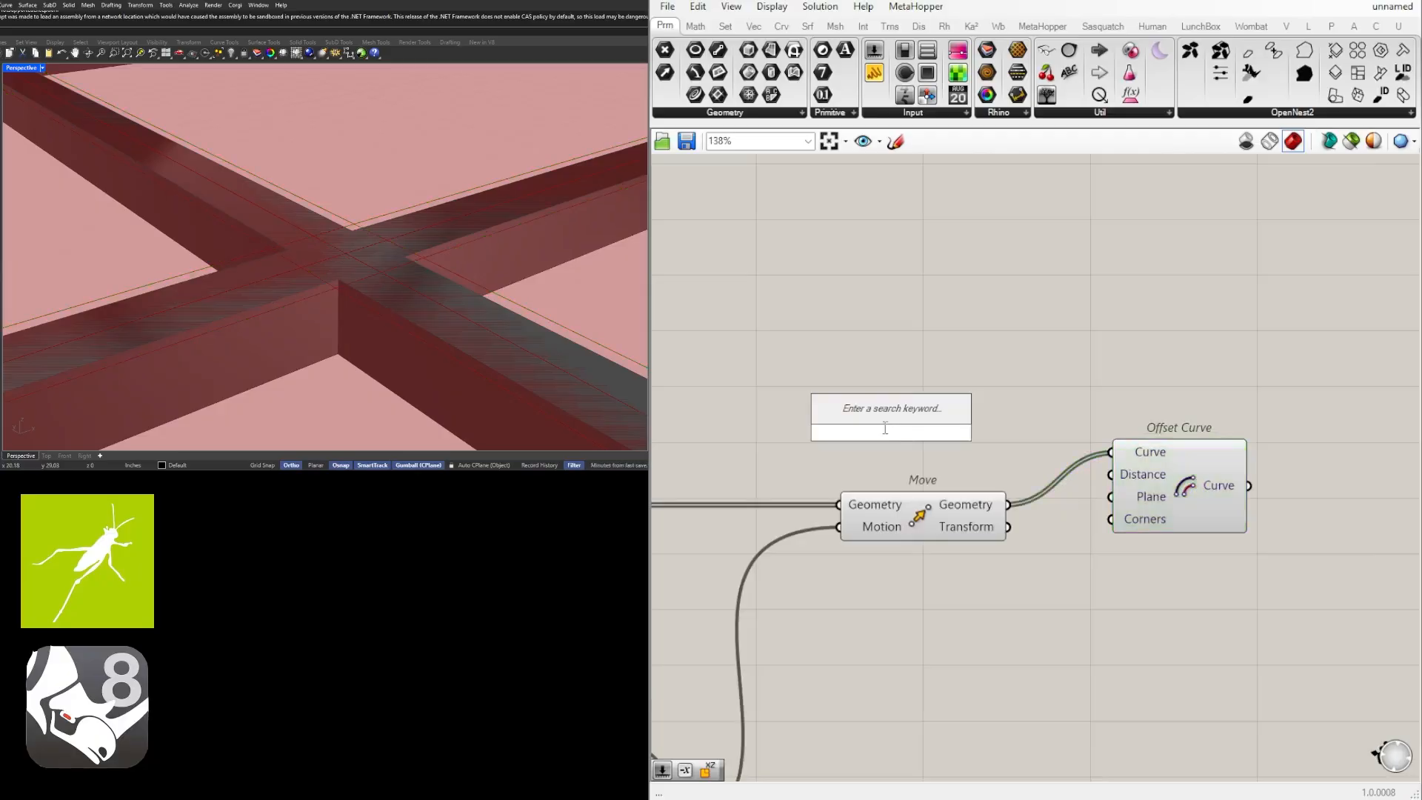
{"action": "type", "text": "neg"}
{"action": "key", "text": "Return"}
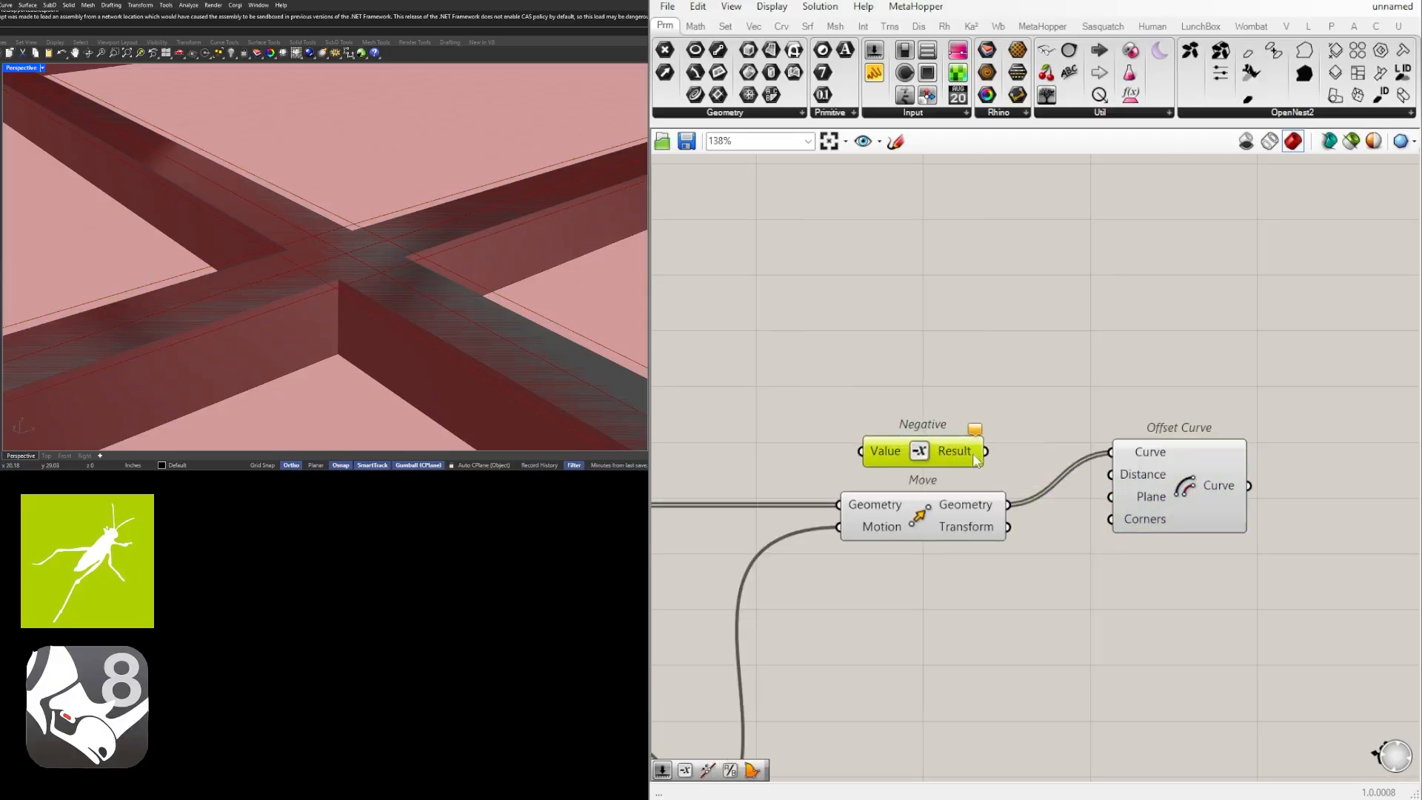
{"action": "left_click_drag", "start_coordinate": [975, 460], "coordinate": [1136, 457]}
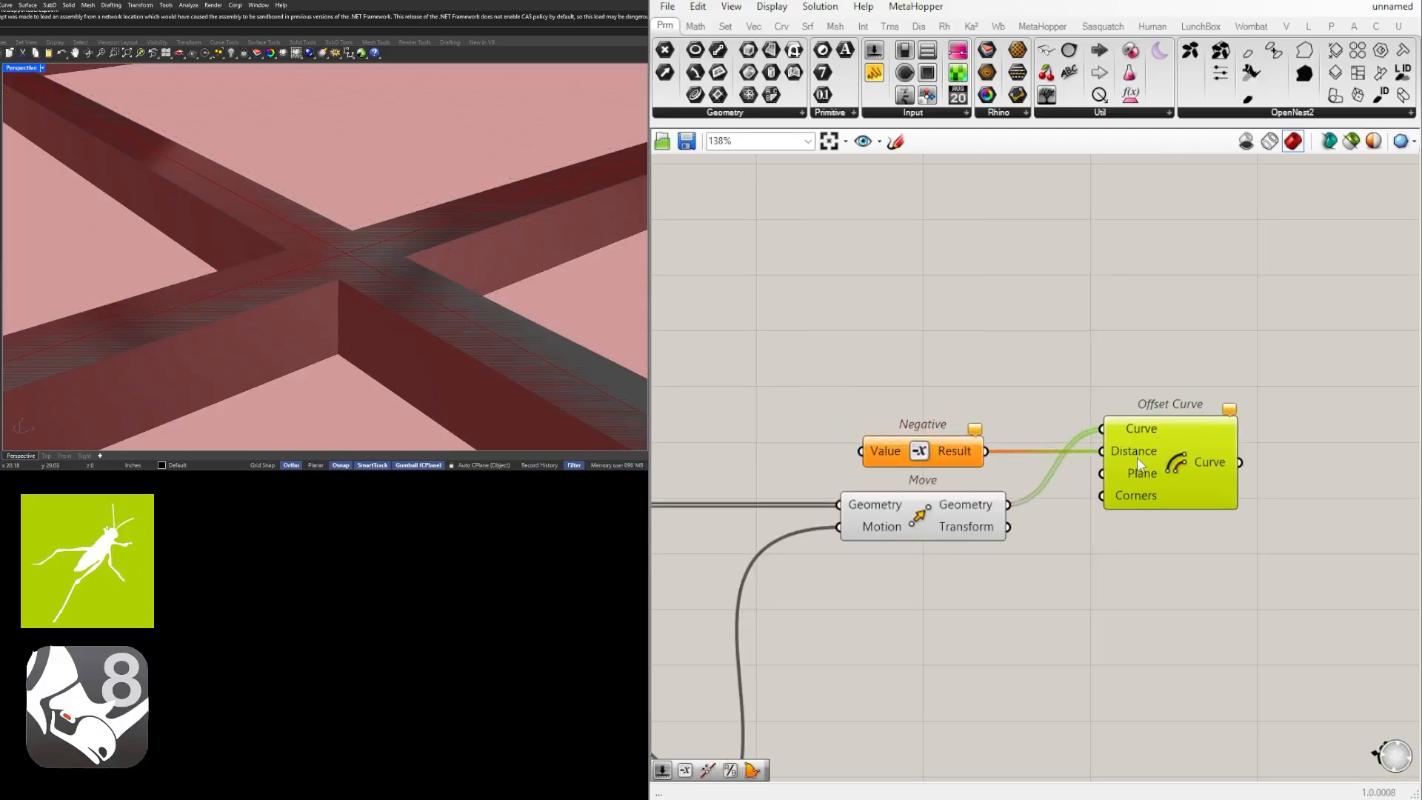
Add a Number Slider with the value 0.500, connect it to the Negative component's Value input and place it alongside.
{"action": "scroll", "coordinate": [889, 503], "scroll_direction": "down", "scroll_amount": 2}
{"action": "right_click_drag", "start_coordinate": [757, 493], "coordinate": [923, 486]}
{"action": "double_click", "coordinate": [915, 480]}
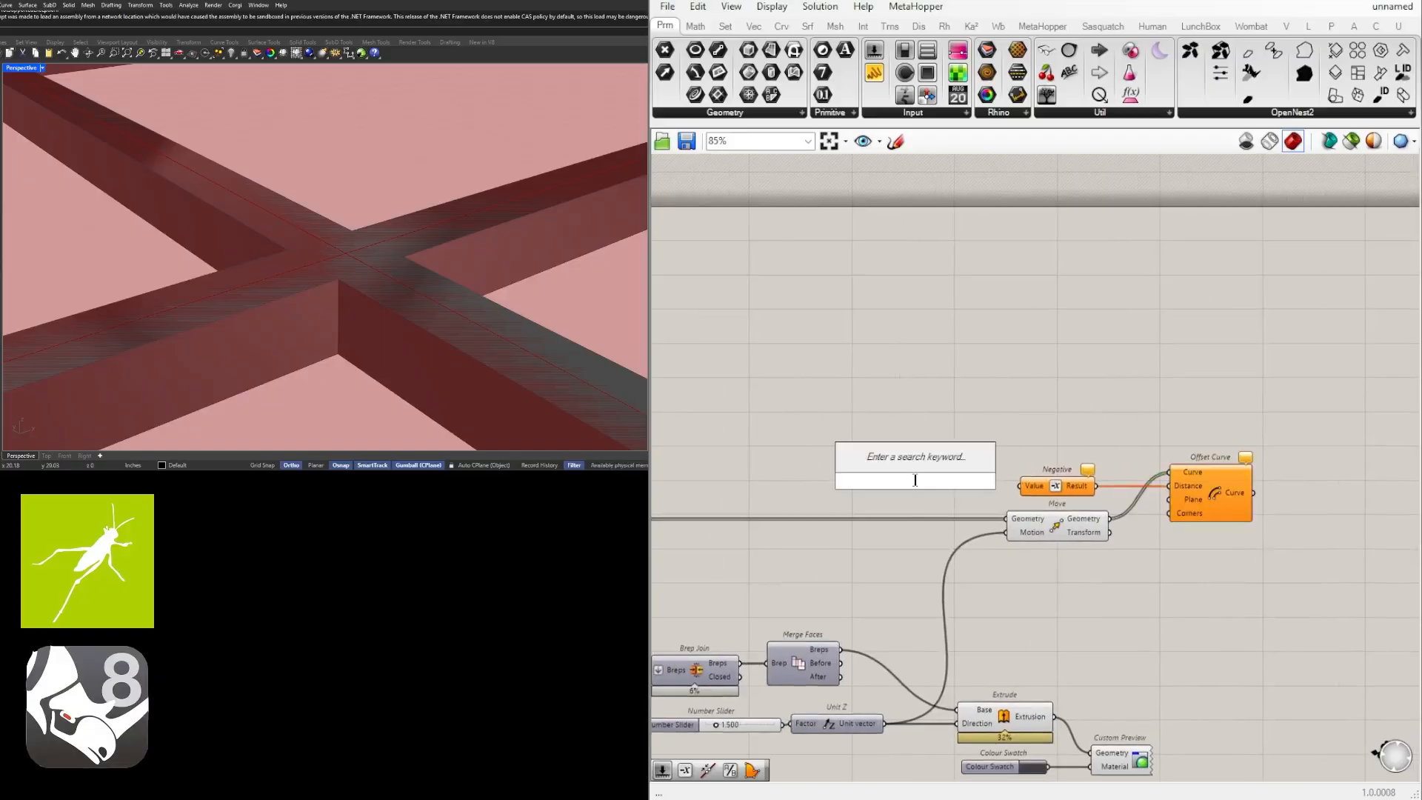
{"action": "type", "text": "1"}
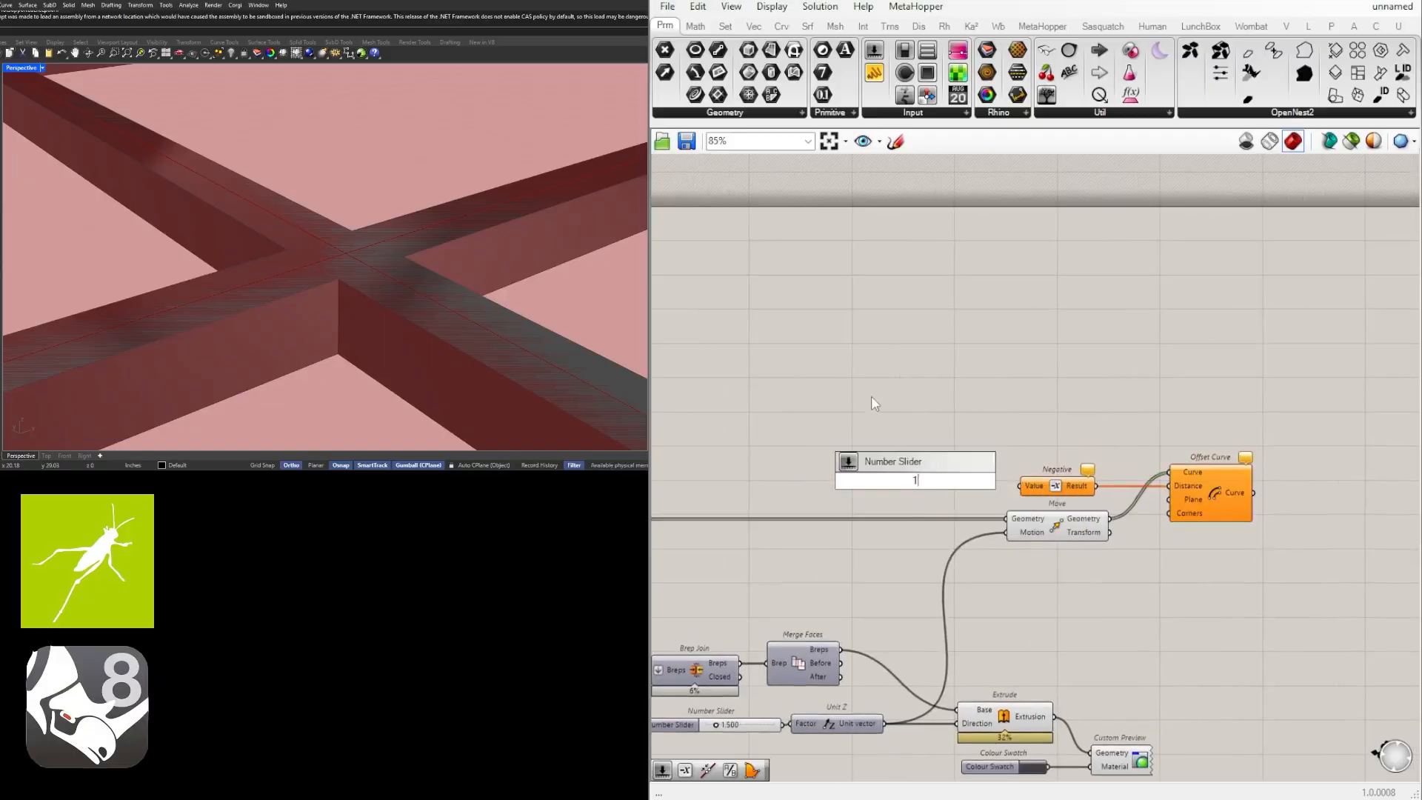
{"action": "double_click", "coordinate": [874, 452]}
{"action": "type", "text": ".500"}
{"action": "key", "text": "Return"}
{"action": "scroll", "coordinate": [969, 449], "scroll_direction": "up", "scroll_amount": 3}
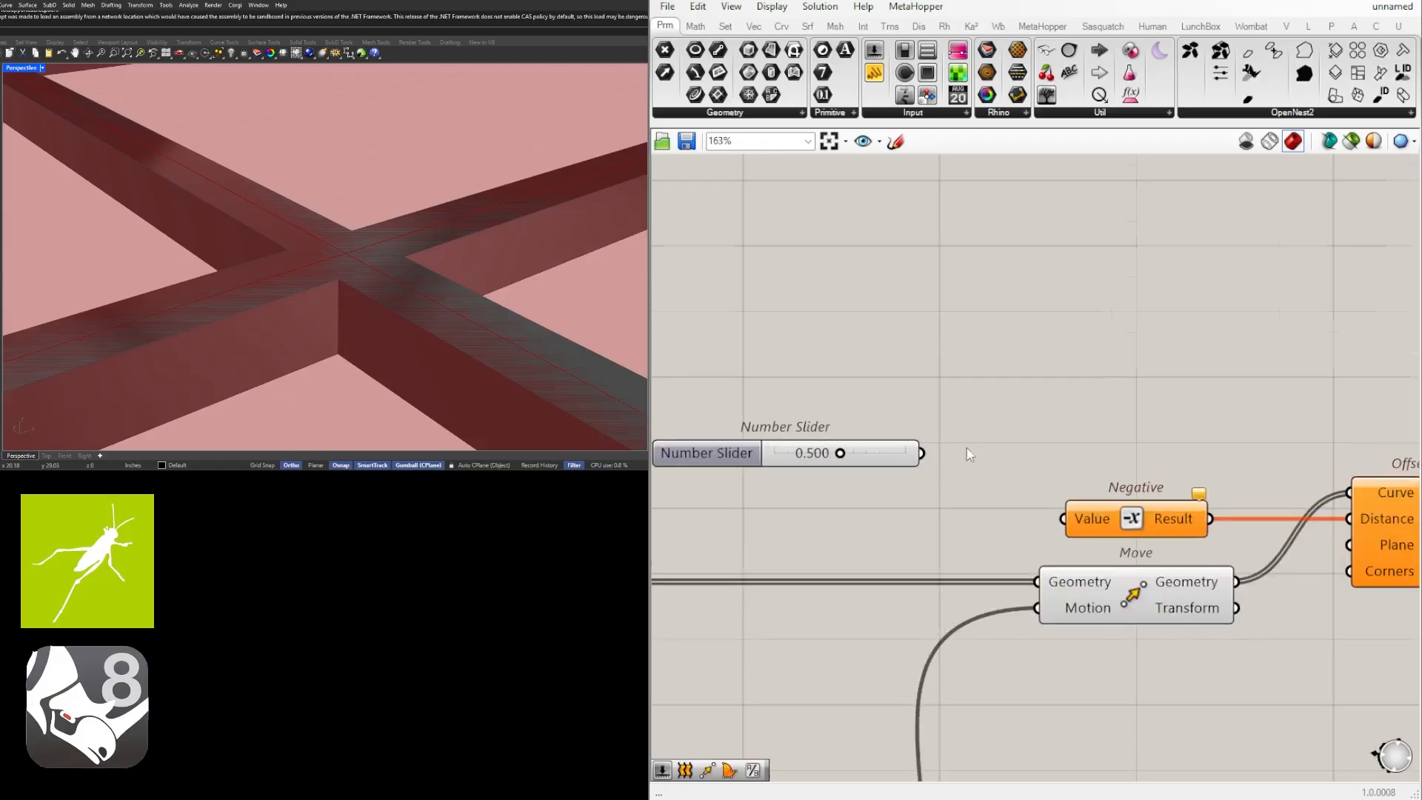
{"action": "left_click_drag", "start_coordinate": [890, 453], "coordinate": [1064, 519]}
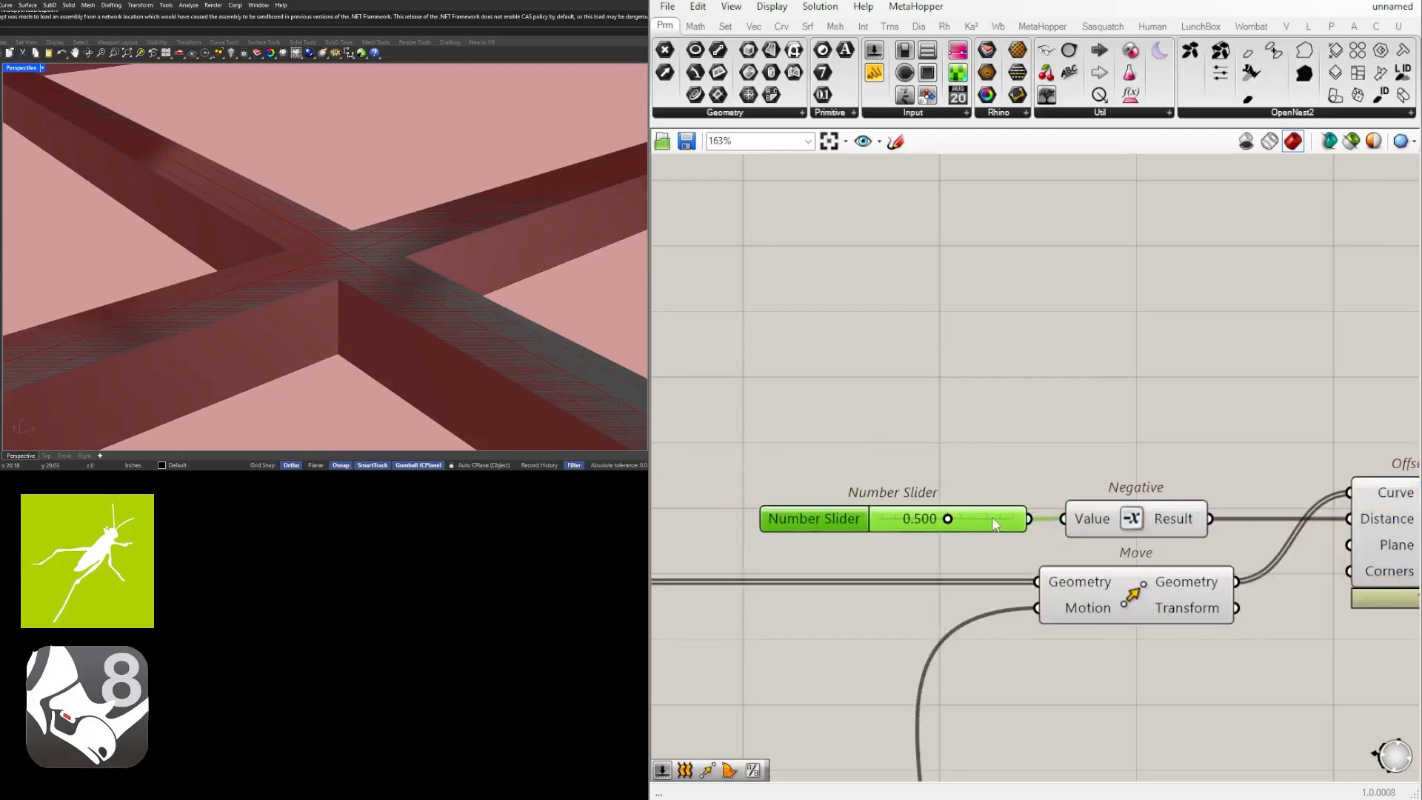
{"action": "right_click_drag", "start_coordinate": [1064, 518], "coordinate": [996, 541]}
Set the offset distance slider feeding the Negative component to 0.250.
{"action": "scroll", "coordinate": [881, 529], "scroll_direction": "up", "scroll_amount": 4}
{"action": "left_click_drag", "start_coordinate": [882, 529], "coordinate": [777, 531]}
{"action": "double_click", "coordinate": [823, 522]}
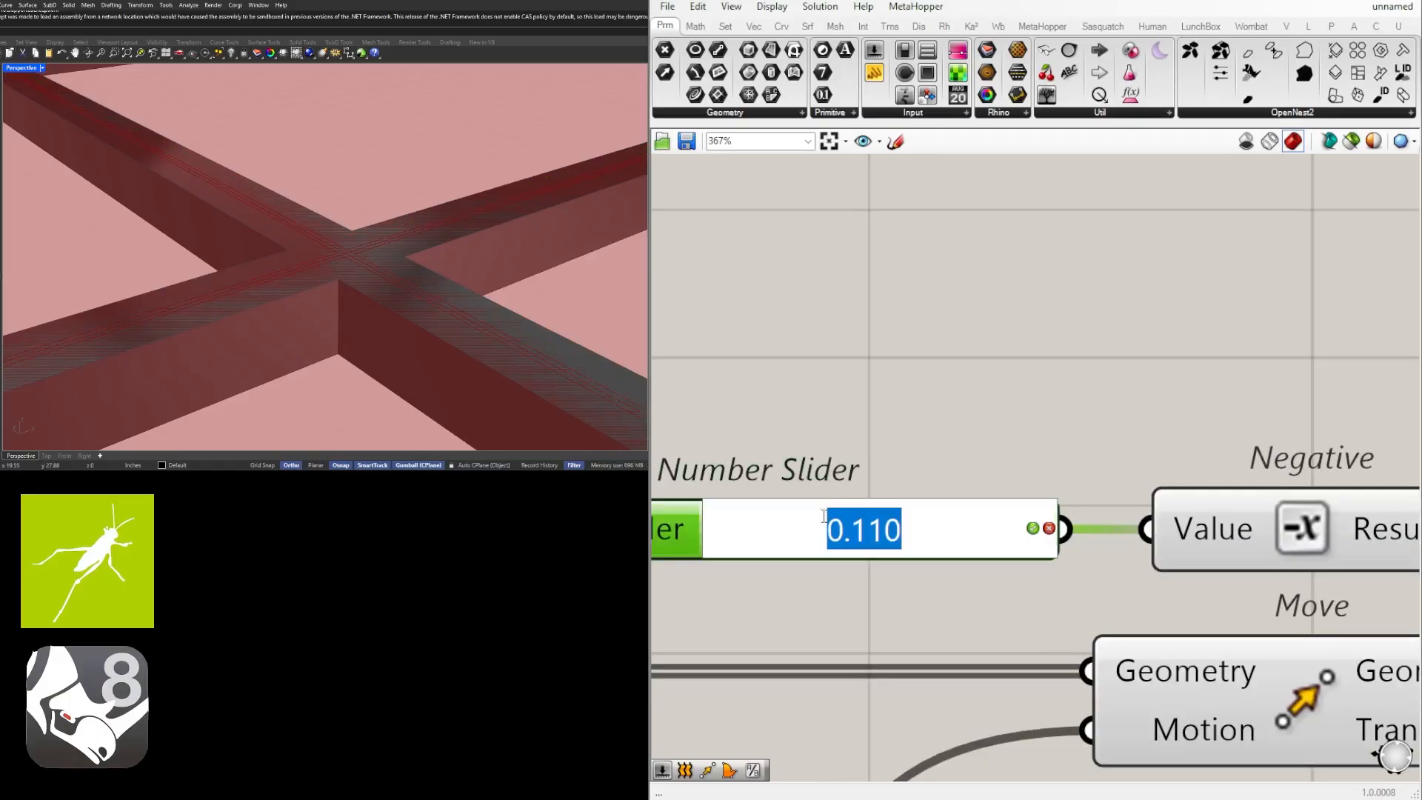
{"action": "type", "text": ".25"}
{"action": "key", "text": "Return"}
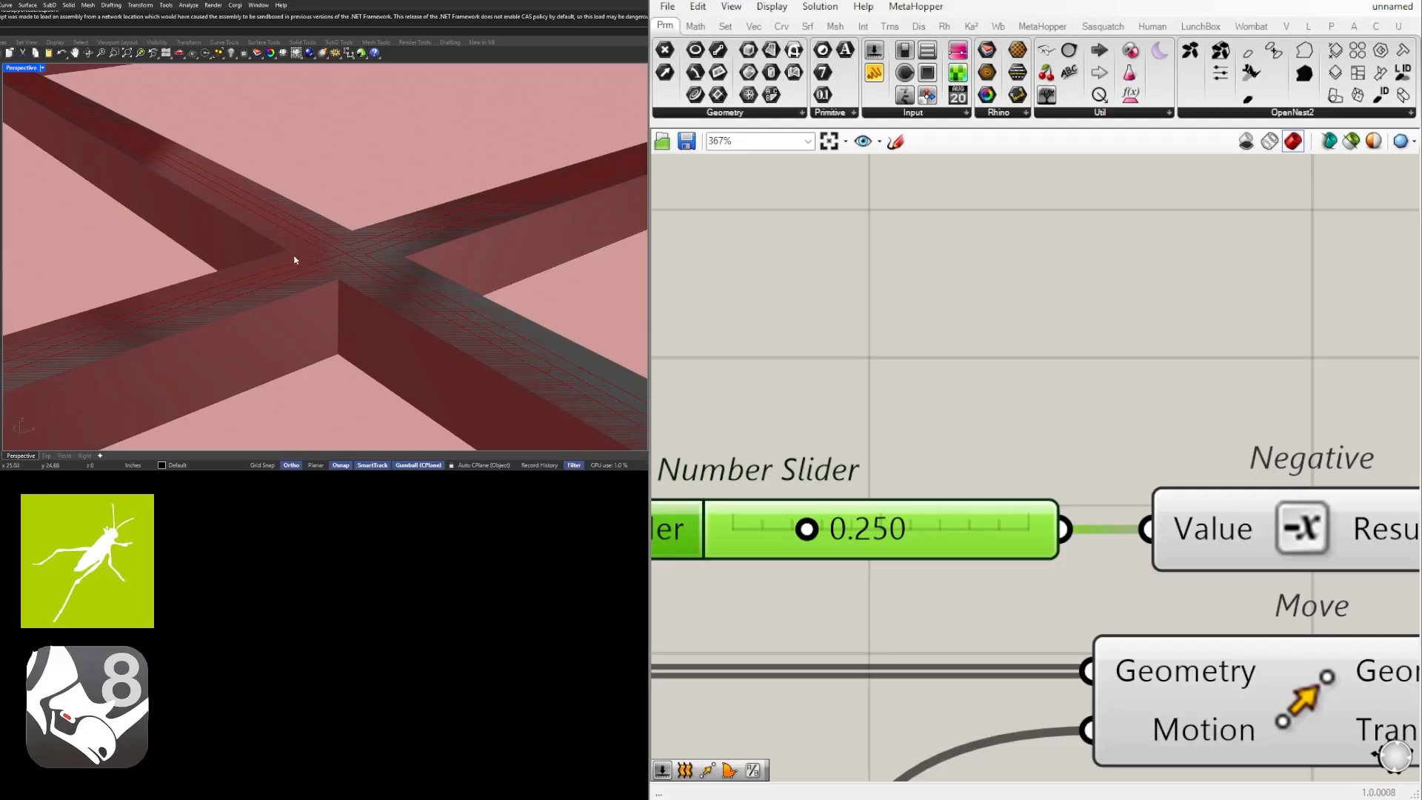
Turn off the Move component's preview and highlight the Offset Curve outlines over the grid.
{"action": "scroll", "coordinate": [1194, 374], "scroll_direction": "down", "scroll_amount": 6}
{"action": "left_click", "coordinate": [1021, 460]}
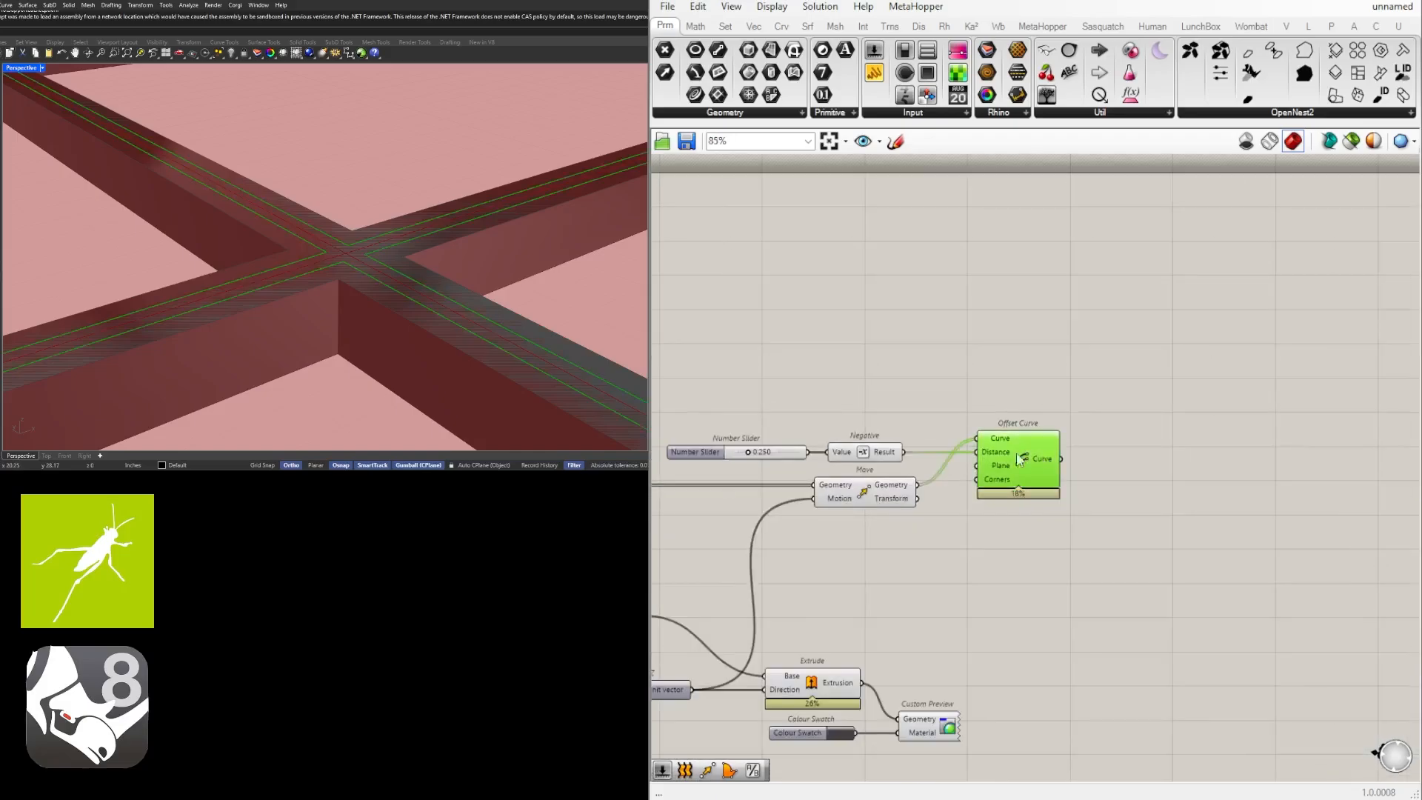
{"action": "right_click_drag", "start_coordinate": [962, 466], "coordinate": [939, 447]}
{"action": "left_click", "coordinate": [1184, 490]}
{"action": "middle_click", "coordinate": [1185, 491]}
{"action": "left_click", "coordinate": [1239, 441]}
{"action": "left_click", "coordinate": [1056, 463]}
{"action": "left_click", "coordinate": [986, 453]}
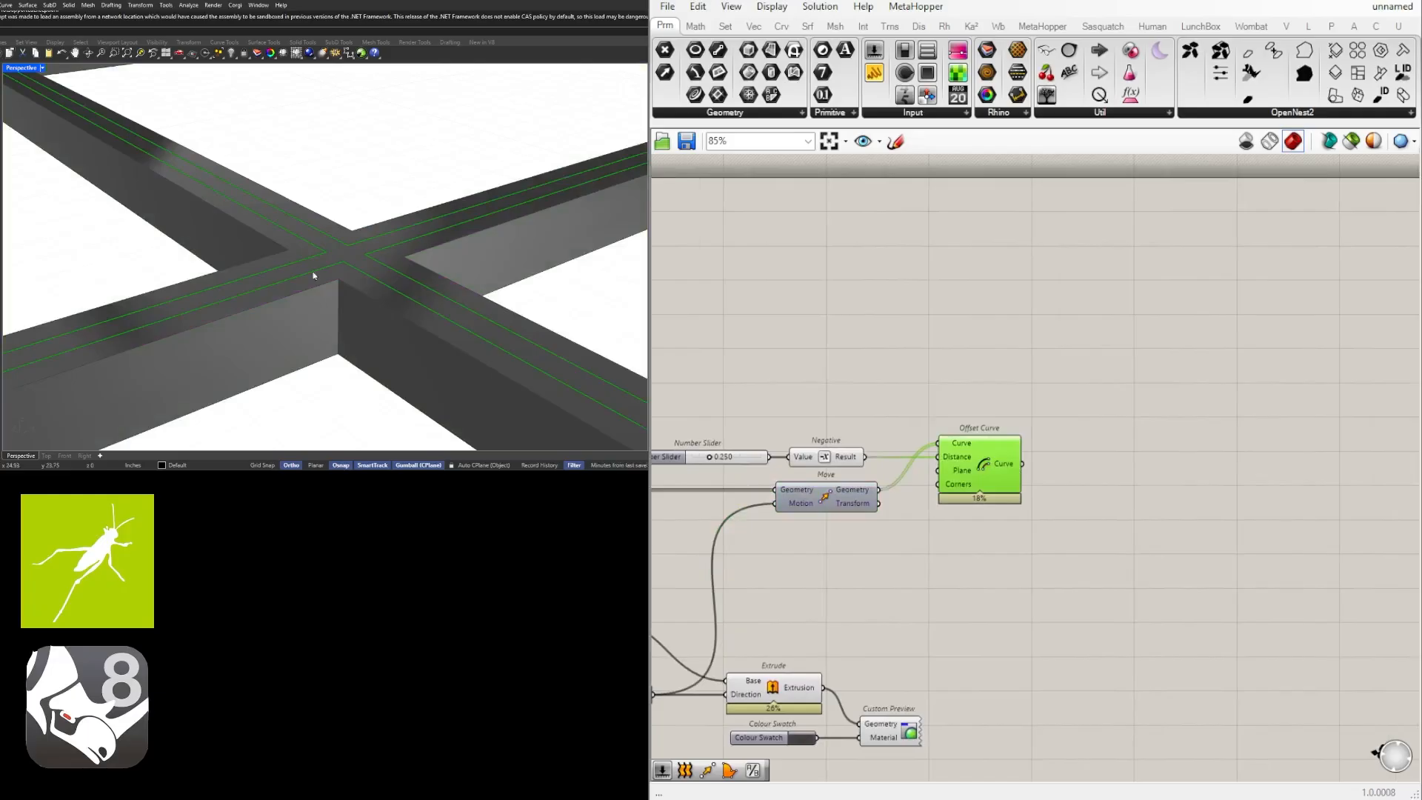
{"action": "right_click_drag", "start_coordinate": [1006, 487], "coordinate": [1054, 481]}
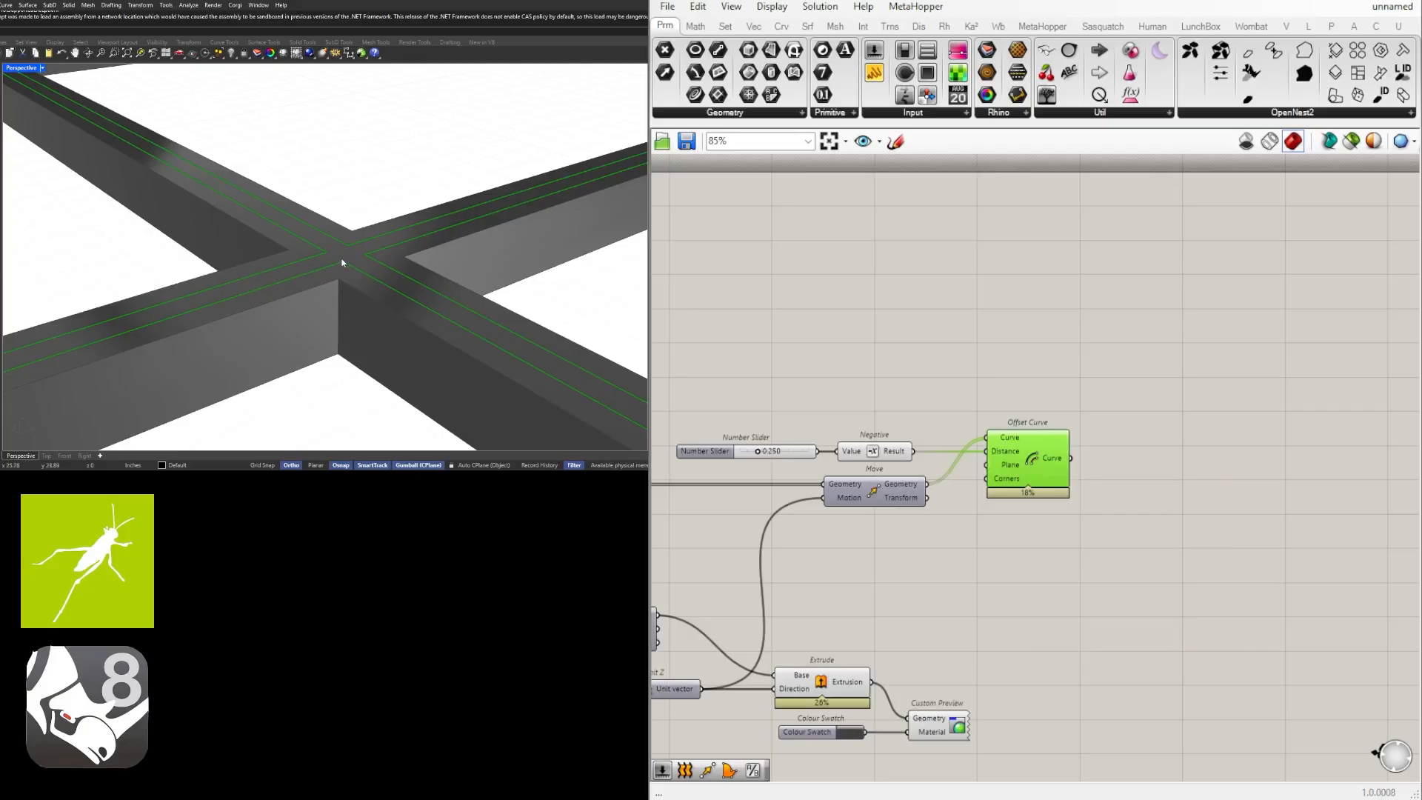
Add a Boundary Surfaces component and connect the panel Offset Curve's output to its Edges input.
{"action": "double_click", "coordinate": [1150, 485]}
{"action": "type", "text": "bound"}
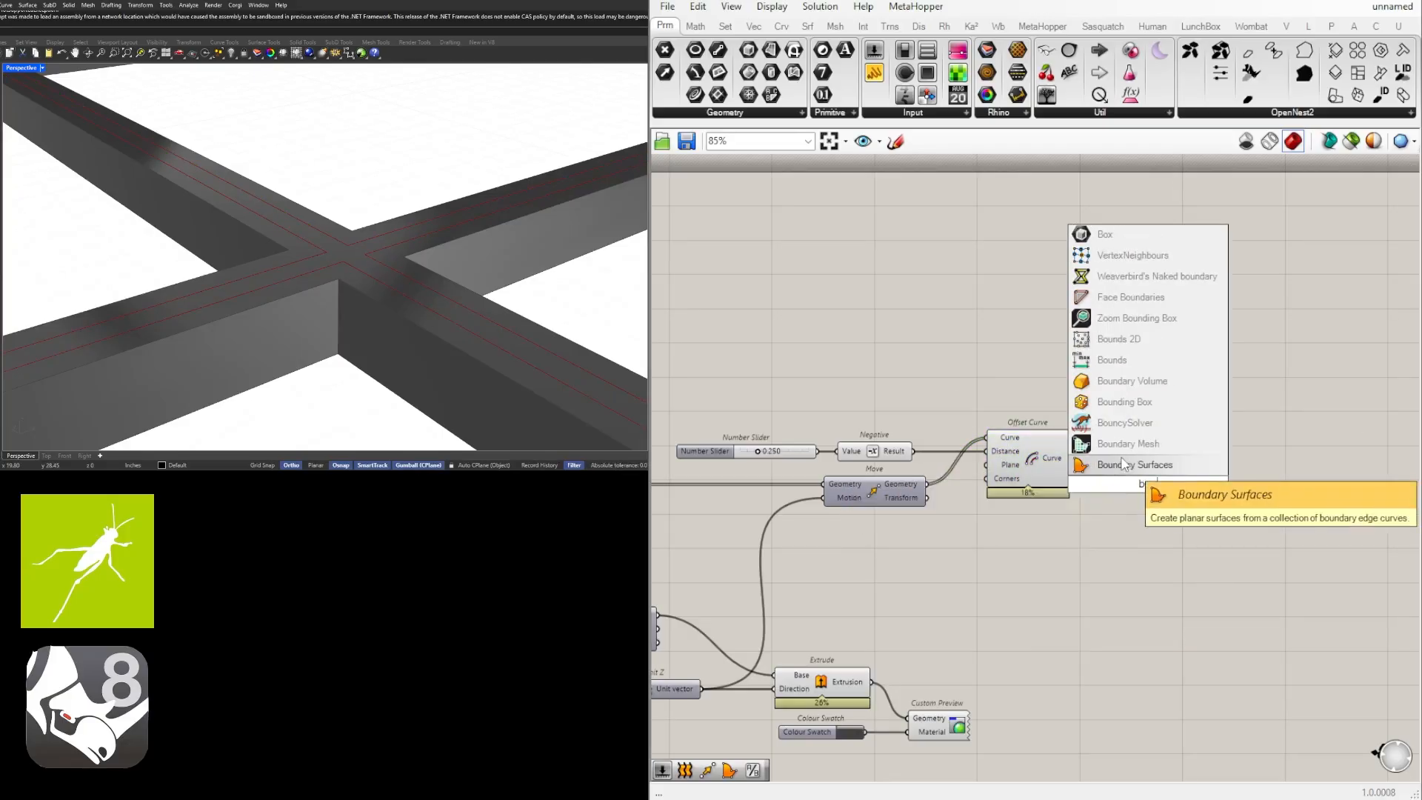
{"action": "left_click", "coordinate": [1077, 455]}
{"action": "left_click_drag", "start_coordinate": [1072, 458], "coordinate": [1137, 460]}
{"action": "left_click", "coordinate": [1145, 385]}
{"action": "scroll", "coordinate": [355, 259], "scroll_direction": "down", "scroll_amount": 15}
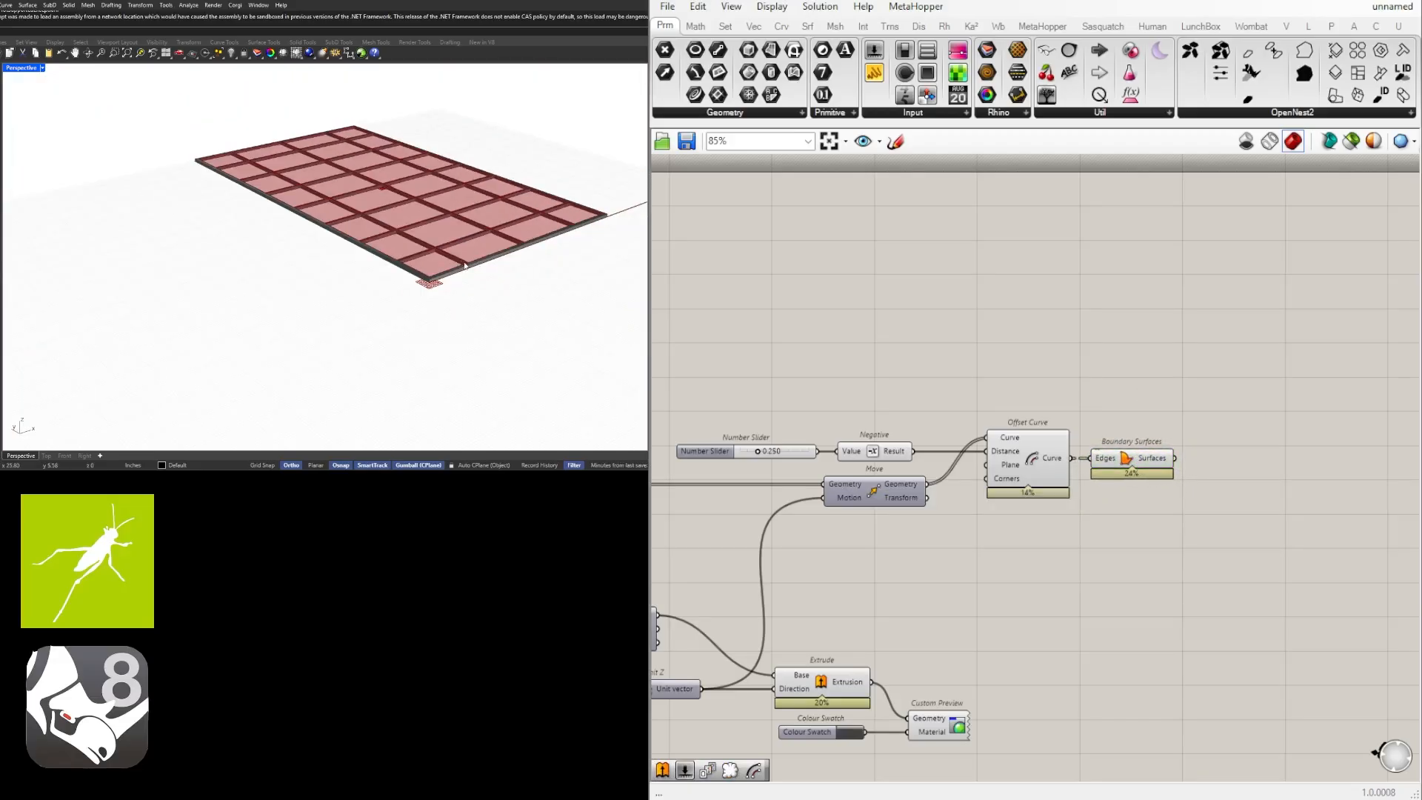
Examine how the new panel surfaces sit against the strips, the intersections and the outer frame edge.
{"action": "scroll", "coordinate": [423, 295], "scroll_direction": "up", "scroll_amount": 13}
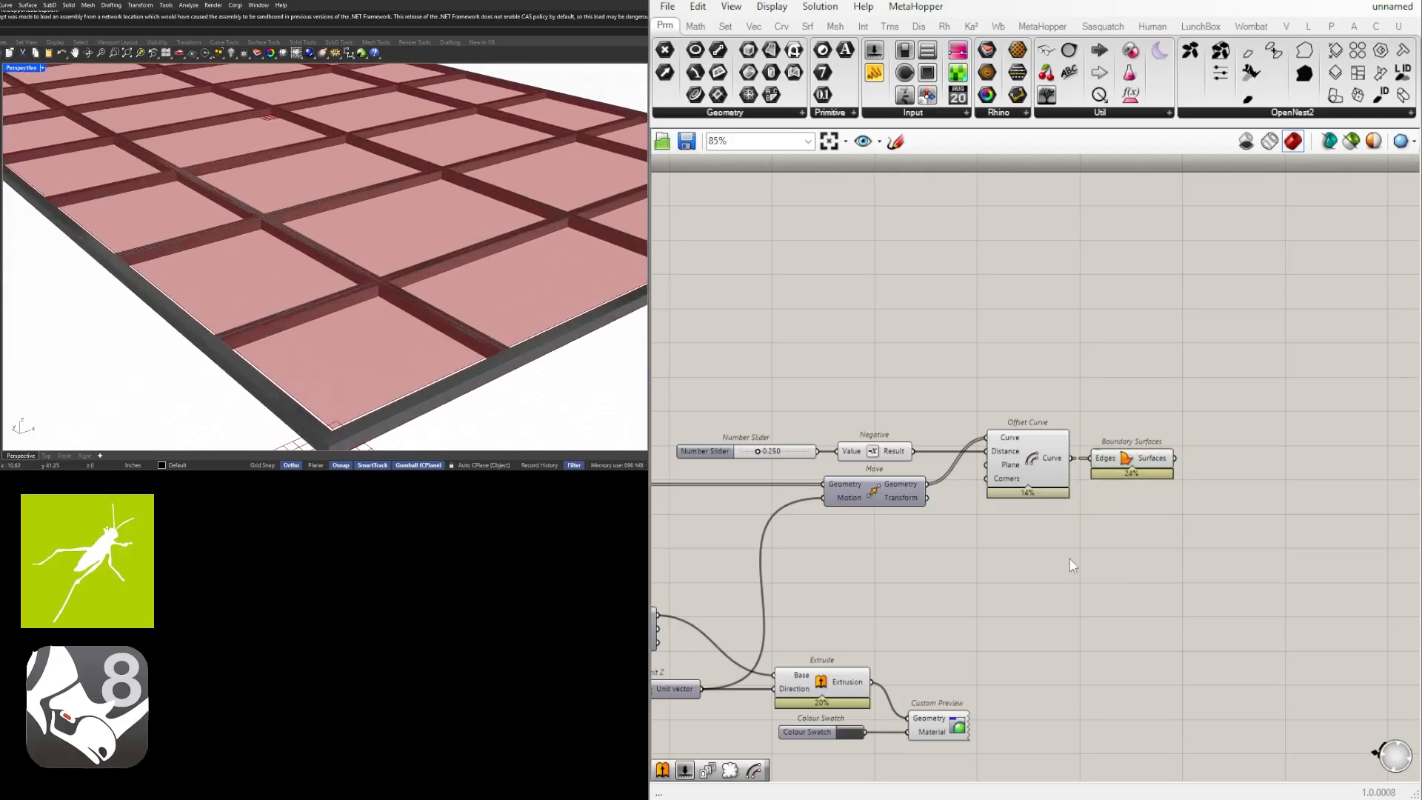
{"action": "left_click", "coordinate": [1128, 472]}
{"action": "left_click", "coordinate": [988, 652]}
{"action": "left_click", "coordinate": [1142, 466]}
{"action": "left_click", "coordinate": [1003, 620]}
{"action": "right_click_drag", "start_coordinate": [141, 248], "coordinate": [120, 283]}
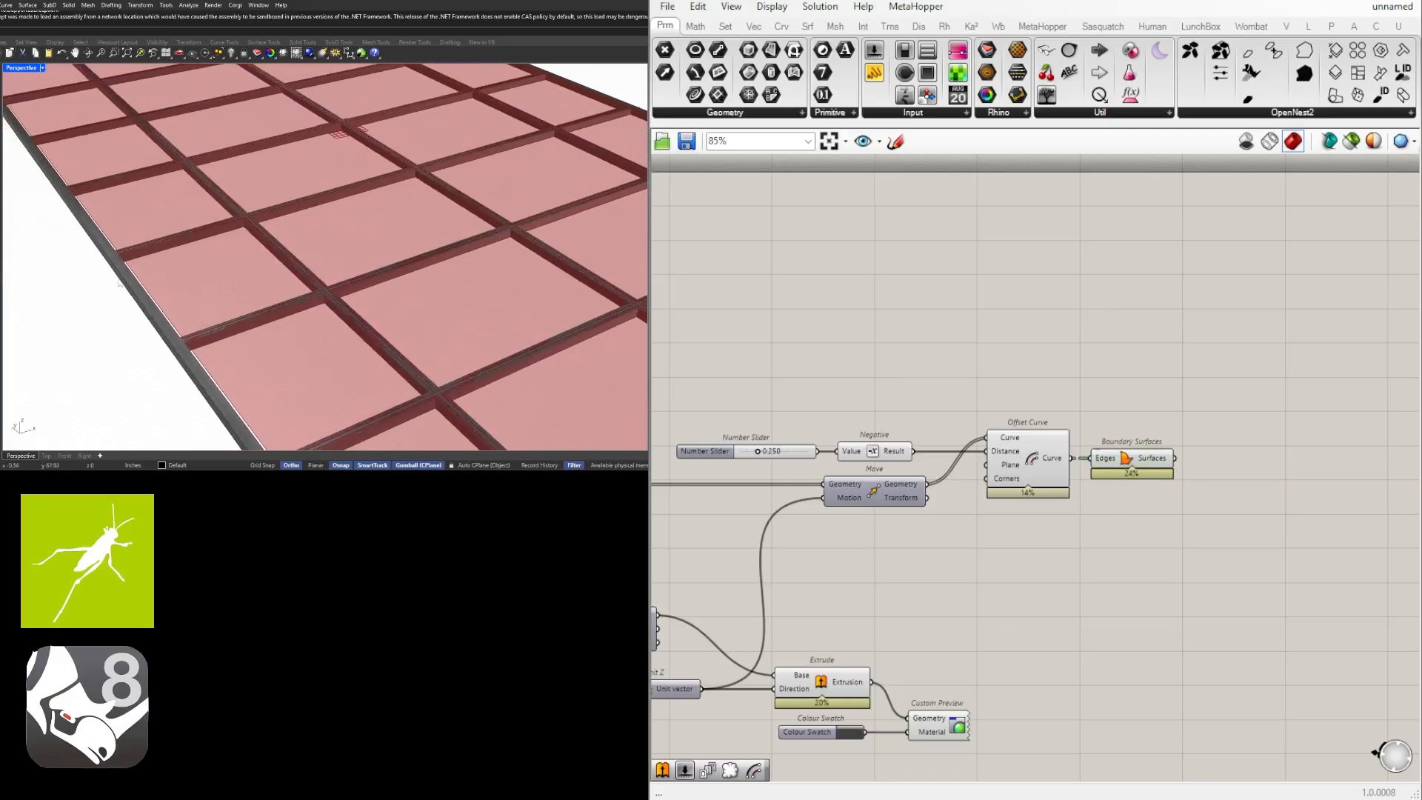
{"action": "scroll", "coordinate": [122, 267], "scroll_direction": "up", "scroll_amount": 5}
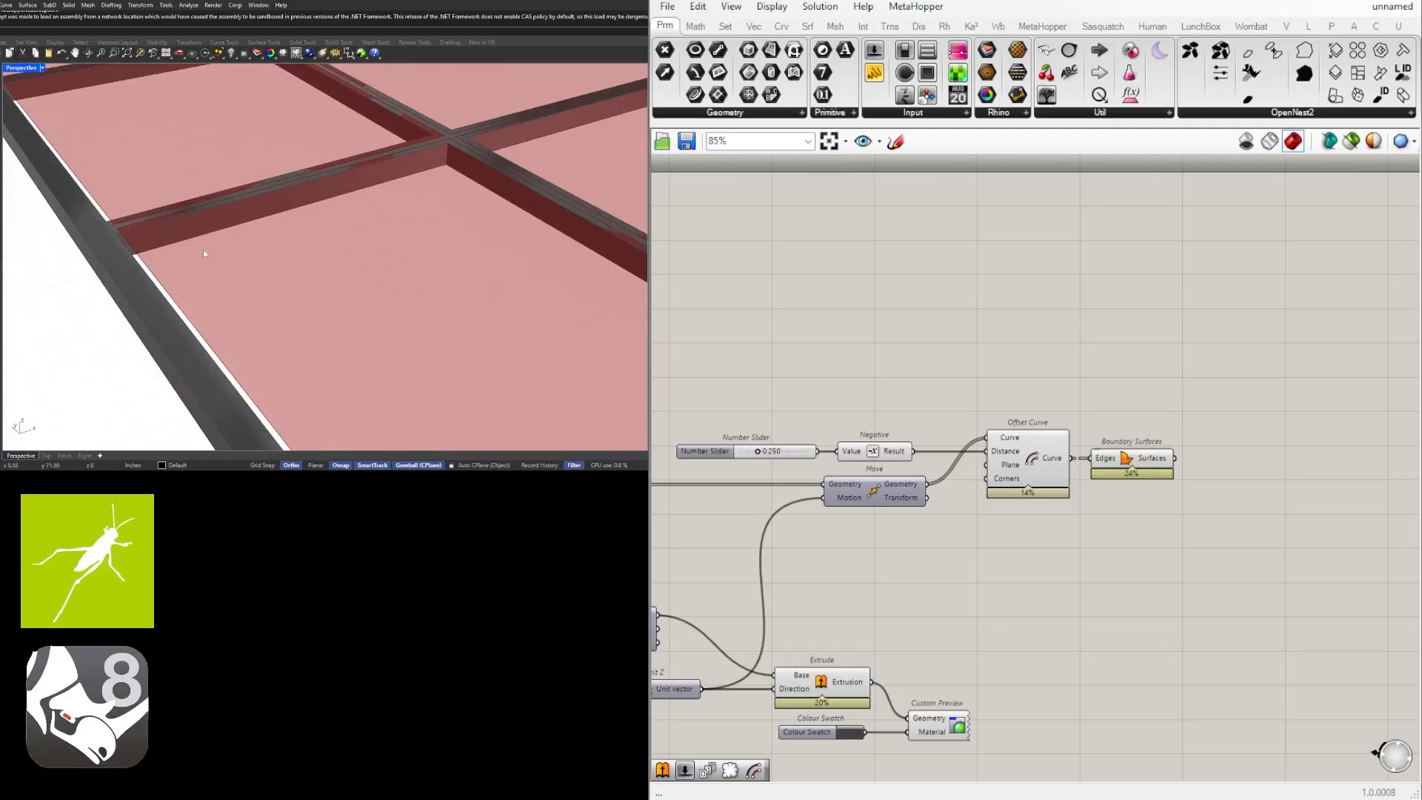
{"action": "scroll", "coordinate": [205, 254], "scroll_direction": "down", "scroll_amount": 8}
{"action": "scroll", "coordinate": [302, 277], "scroll_direction": "up", "scroll_amount": 7}
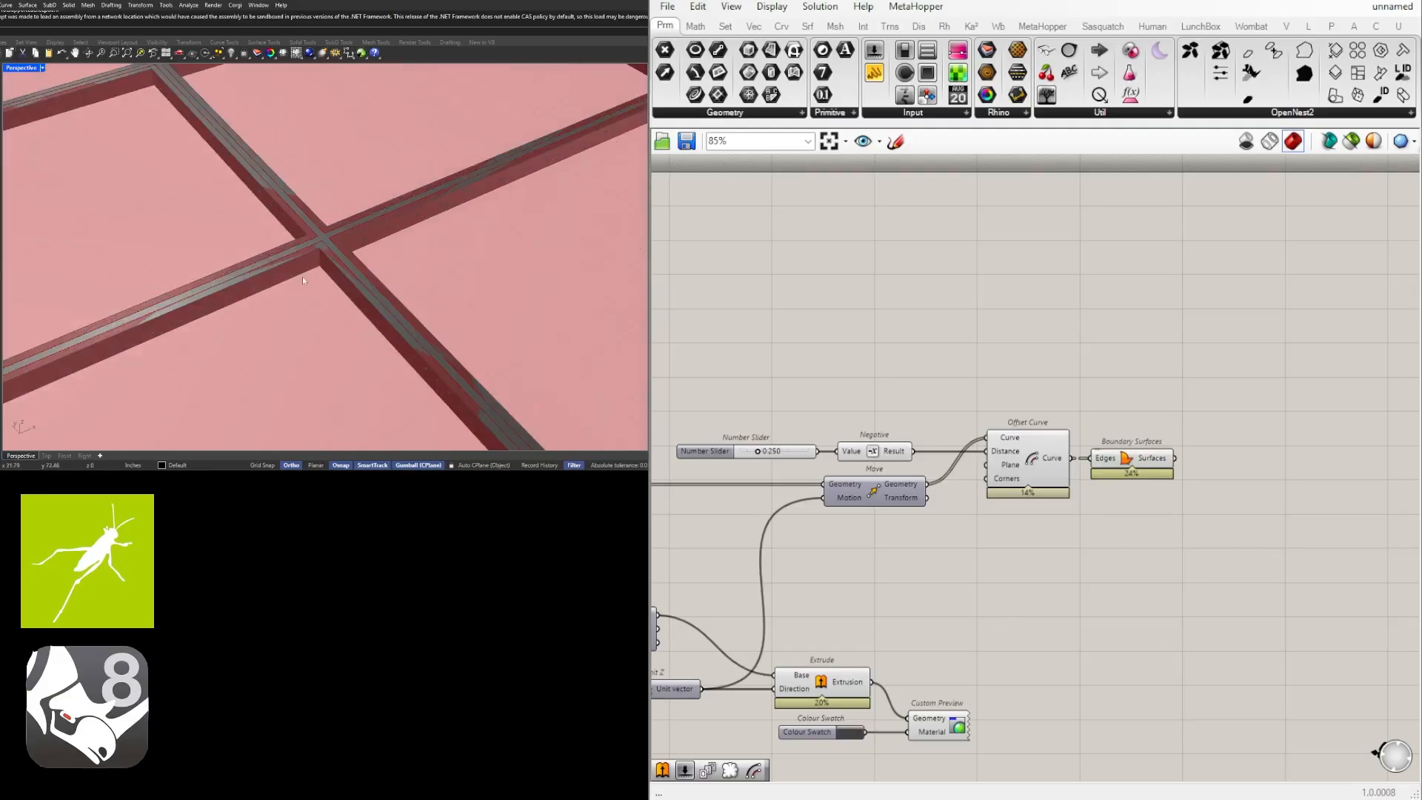
{"action": "scroll", "coordinate": [303, 277], "scroll_direction": "down", "scroll_amount": 4}
{"action": "right_click_drag", "start_coordinate": [302, 278], "coordinate": [287, 296], "text": "shift"}
{"action": "scroll", "coordinate": [252, 251], "scroll_direction": "up", "scroll_amount": 6}
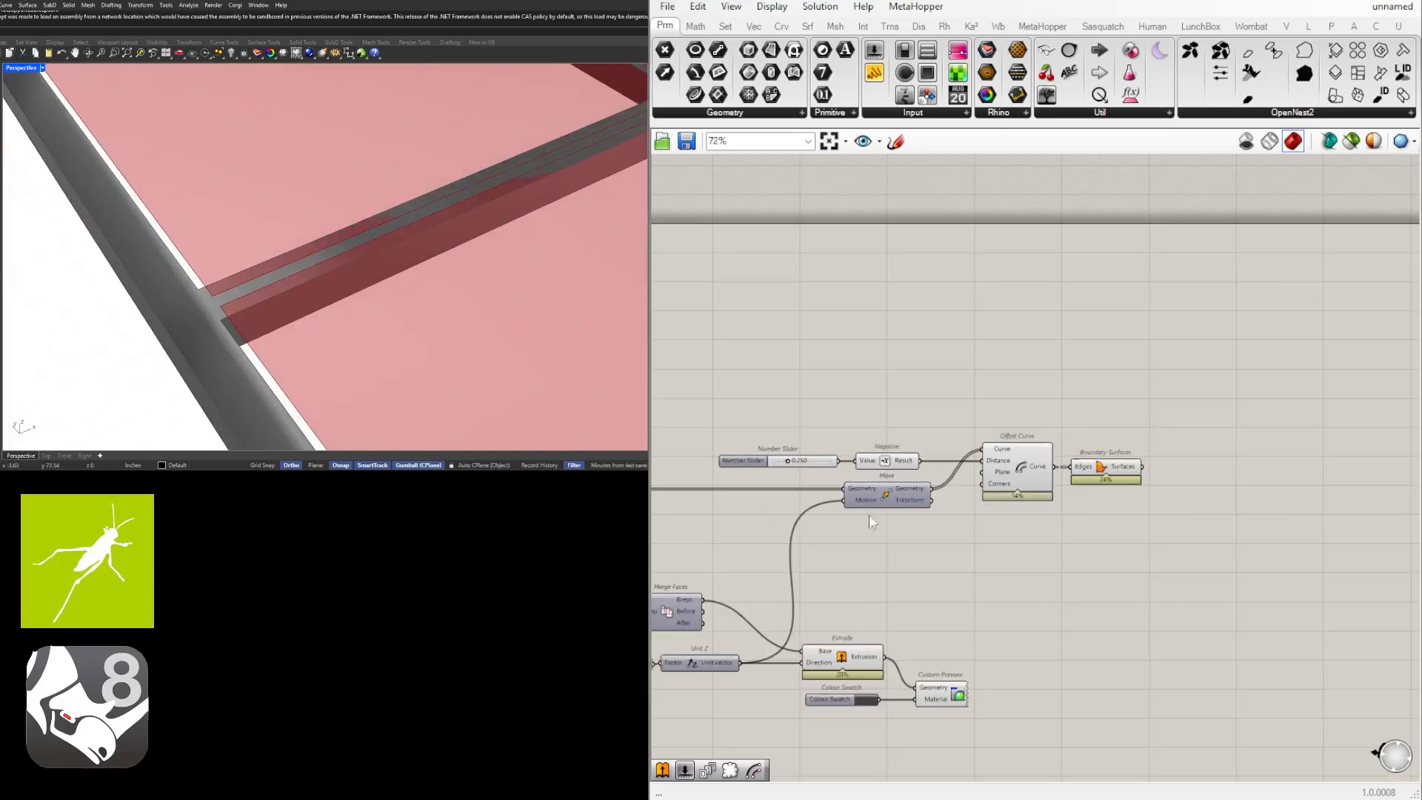
Set the panel offset distance slider to 0.000.
{"action": "scroll", "coordinate": [868, 514], "scroll_direction": "up", "scroll_amount": 5}
{"action": "left_click_drag", "start_coordinate": [889, 460], "coordinate": [843, 463]}
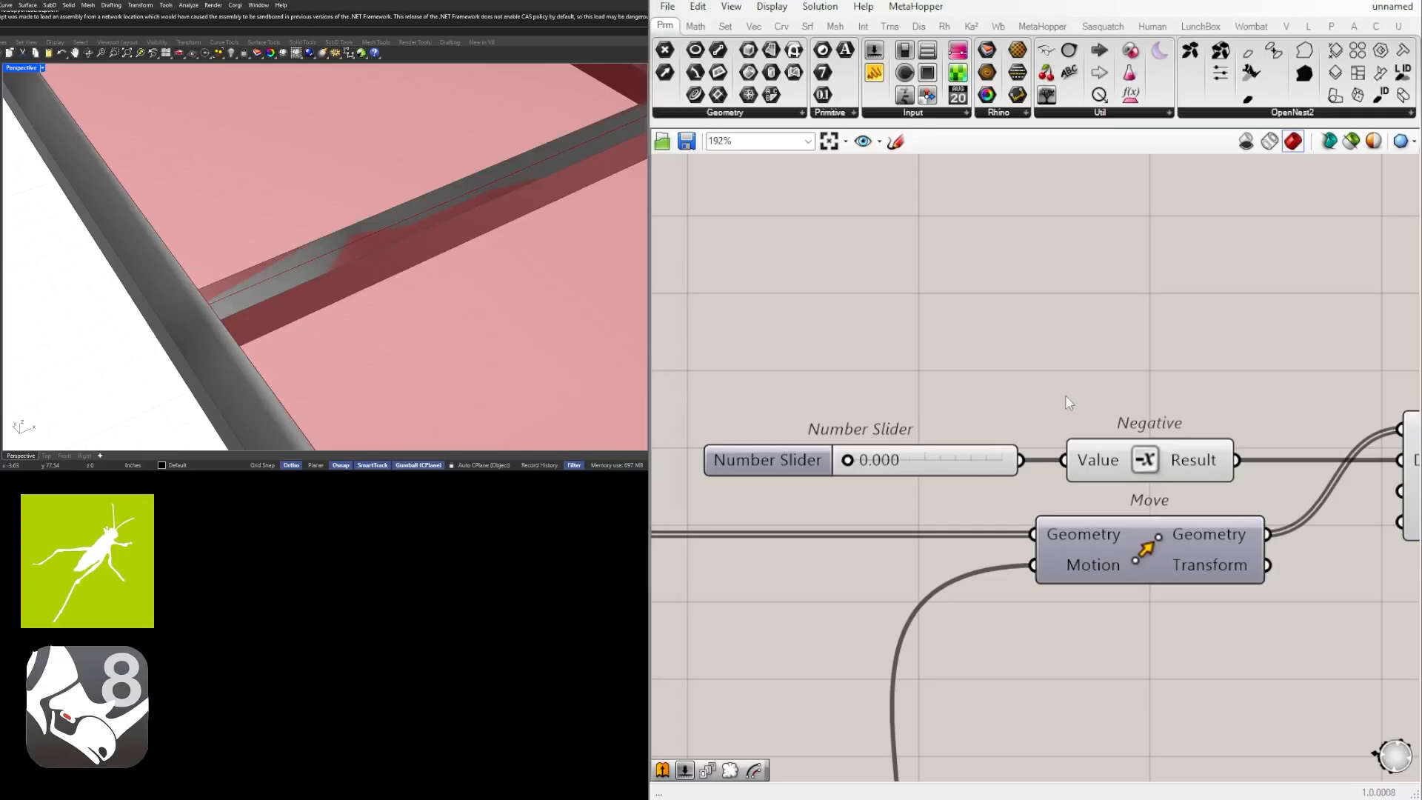
{"action": "scroll", "coordinate": [260, 306], "scroll_direction": "down", "scroll_amount": 5}
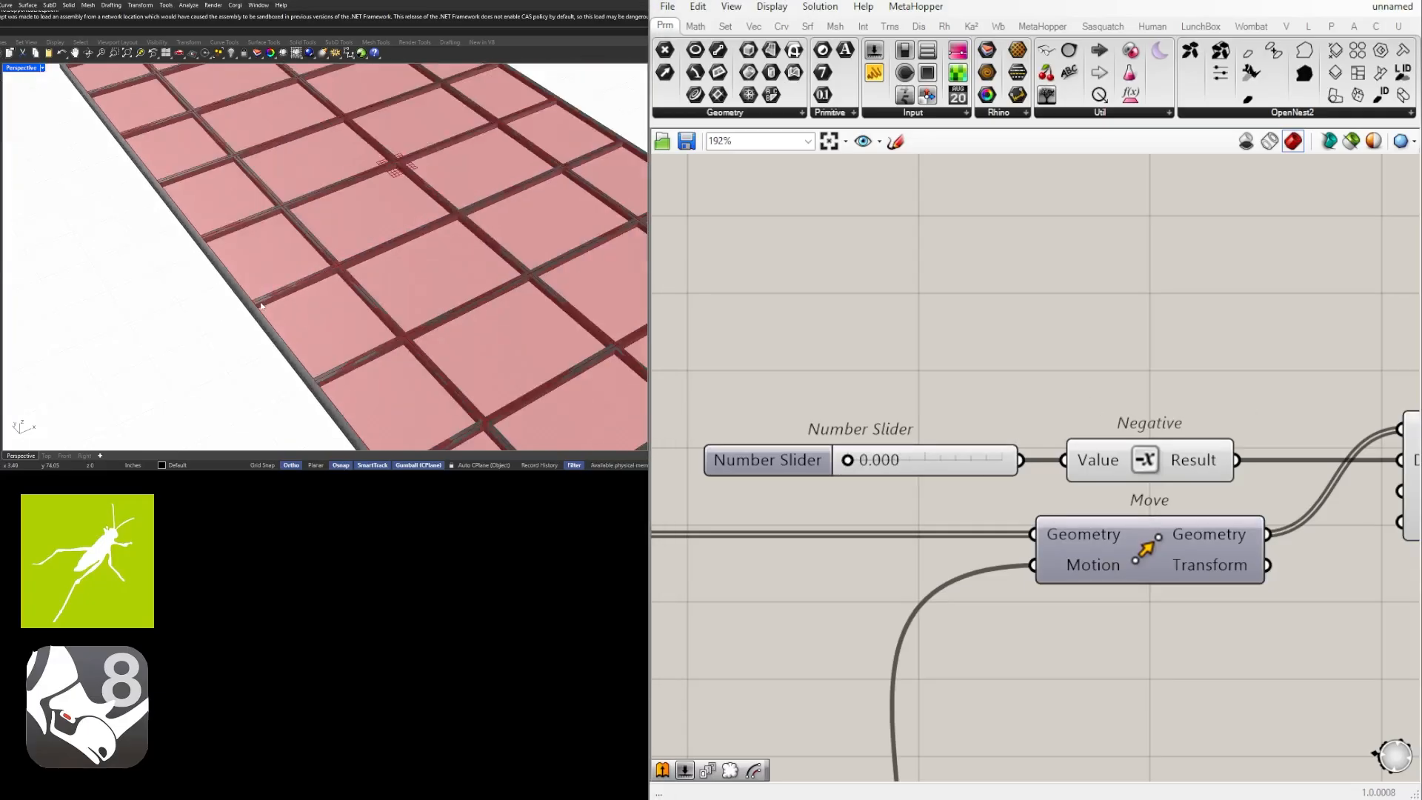
Trace the panels' definition back through Surface Split to the Boundary Surfaces component that supplies its surface.
{"action": "scroll", "coordinate": [1035, 465], "scroll_direction": "down", "scroll_amount": 5}
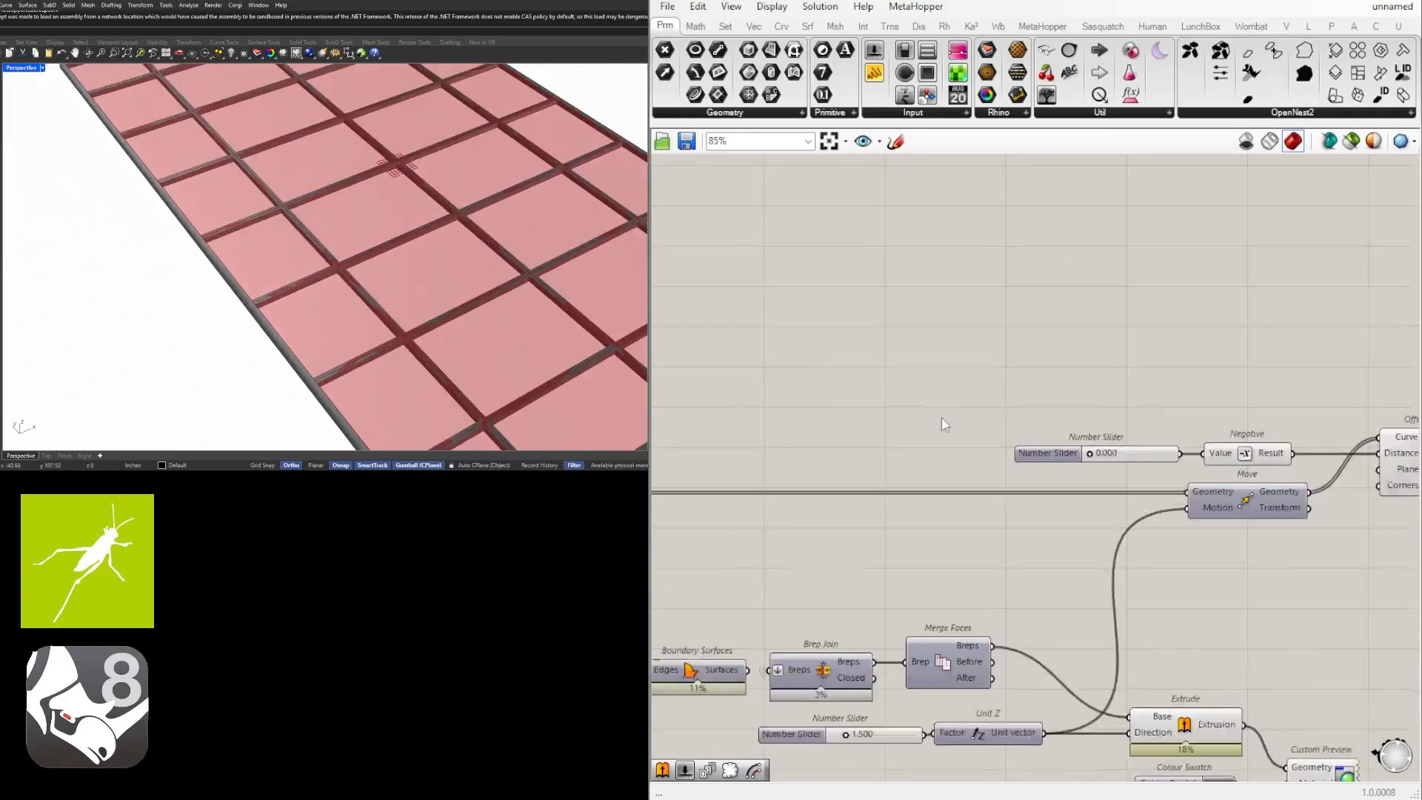
{"action": "right_click_drag", "start_coordinate": [1035, 464], "coordinate": [1326, 460]}
{"action": "right_click_drag", "start_coordinate": [689, 465], "coordinate": [924, 445]}
{"action": "right_click_drag", "start_coordinate": [709, 489], "coordinate": [1153, 490]}
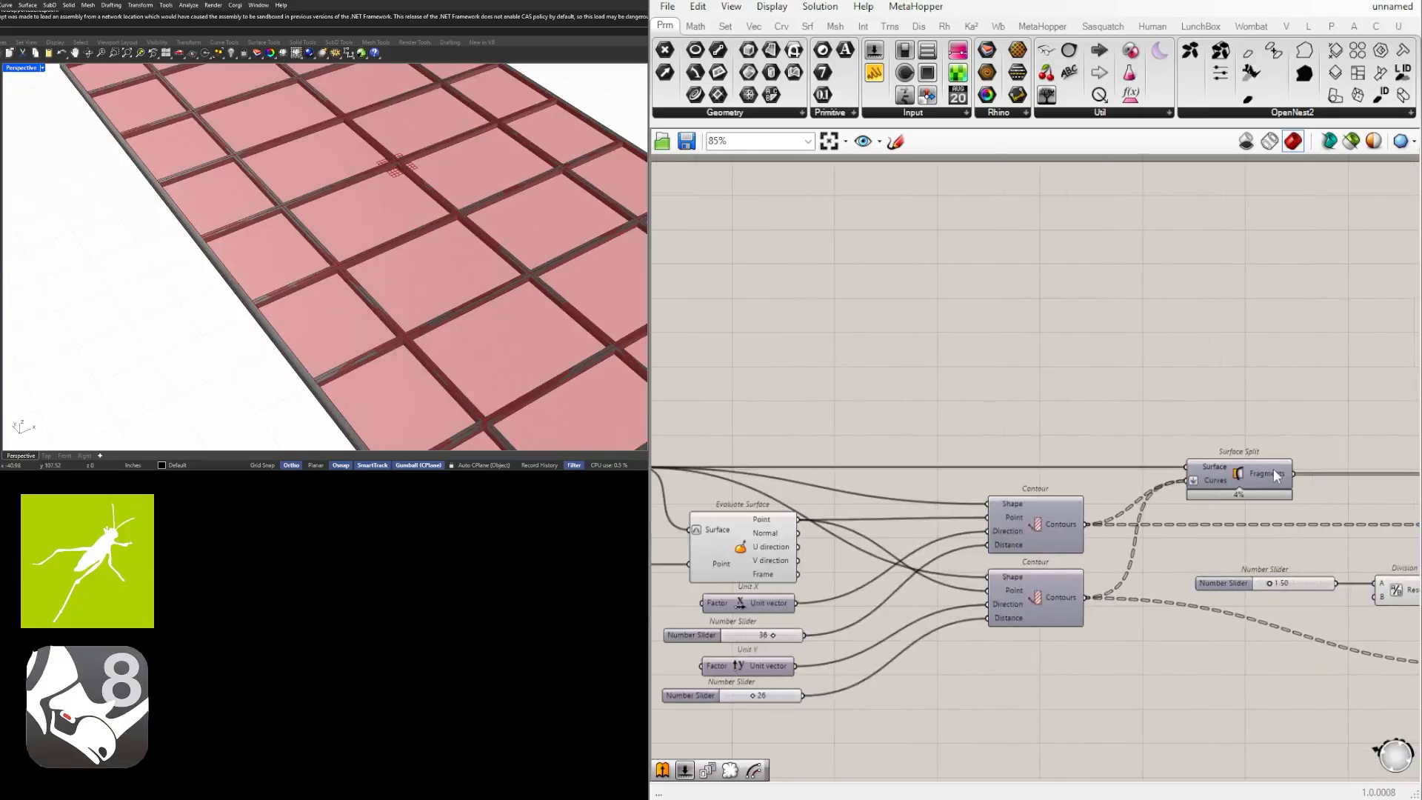
{"action": "left_click", "coordinate": [1221, 480]}
{"action": "left_click", "coordinate": [906, 400]}
{"action": "right_click_drag", "start_coordinate": [905, 400], "coordinate": [1280, 384]}
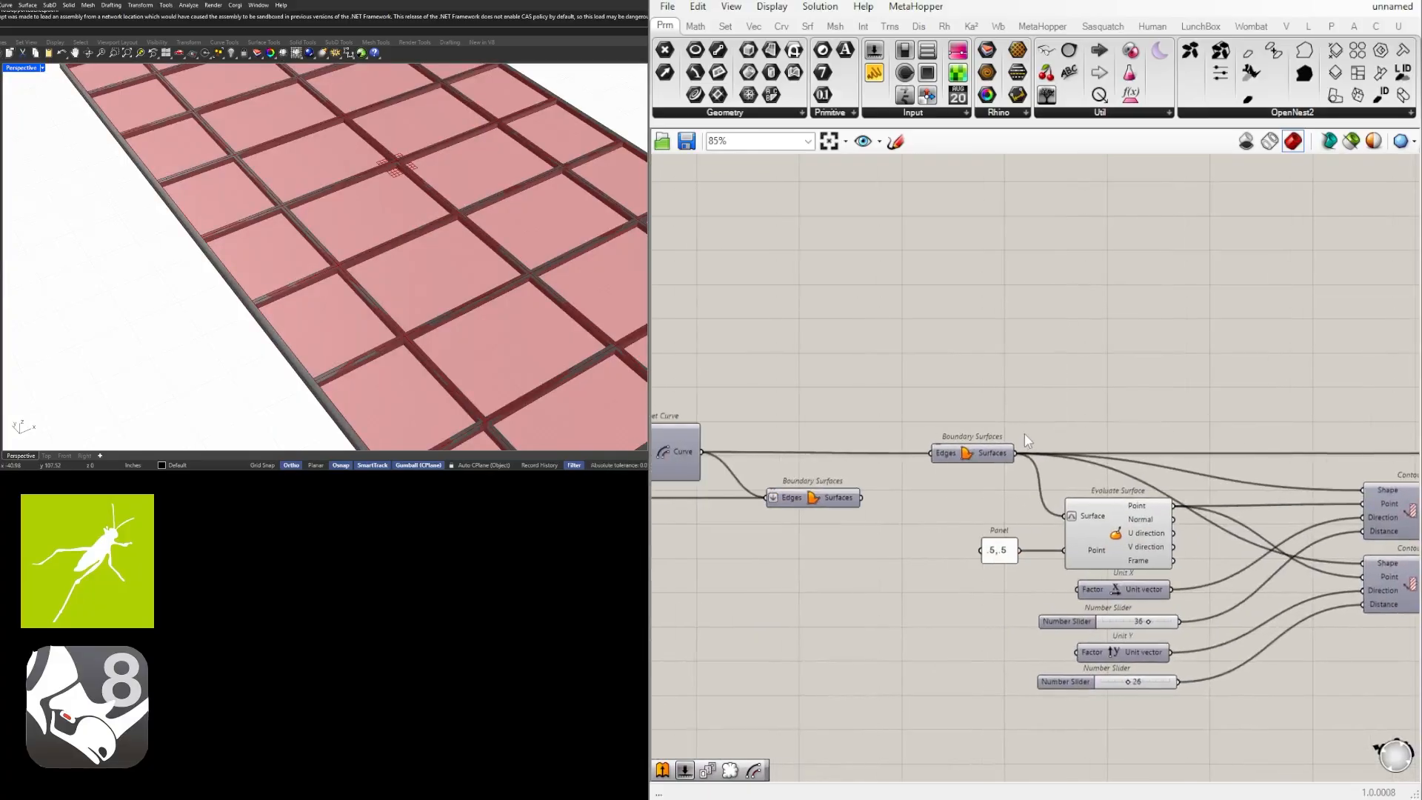
{"action": "scroll", "coordinate": [972, 451], "scroll_direction": "up", "scroll_amount": 2}
{"action": "left_click", "coordinate": [966, 454]}
{"action": "scroll", "coordinate": [965, 457], "scroll_direction": "down", "scroll_amount": 1}
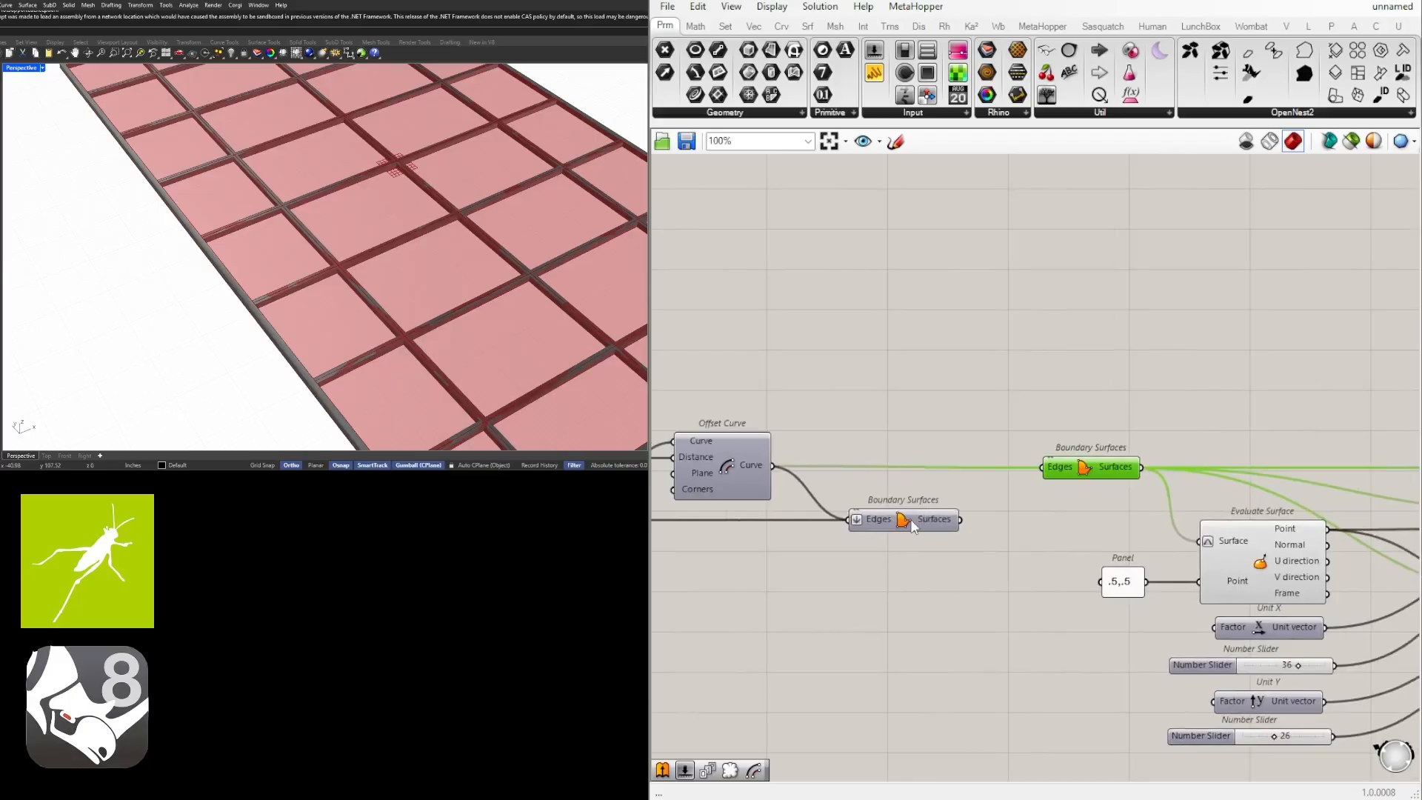
Turn on the preview of the perimeter frame's Boundary Surfaces and highlight it in the model.
{"action": "left_click", "coordinate": [911, 521]}
{"action": "middle_click", "coordinate": [903, 521]}
{"action": "left_click", "coordinate": [930, 489]}
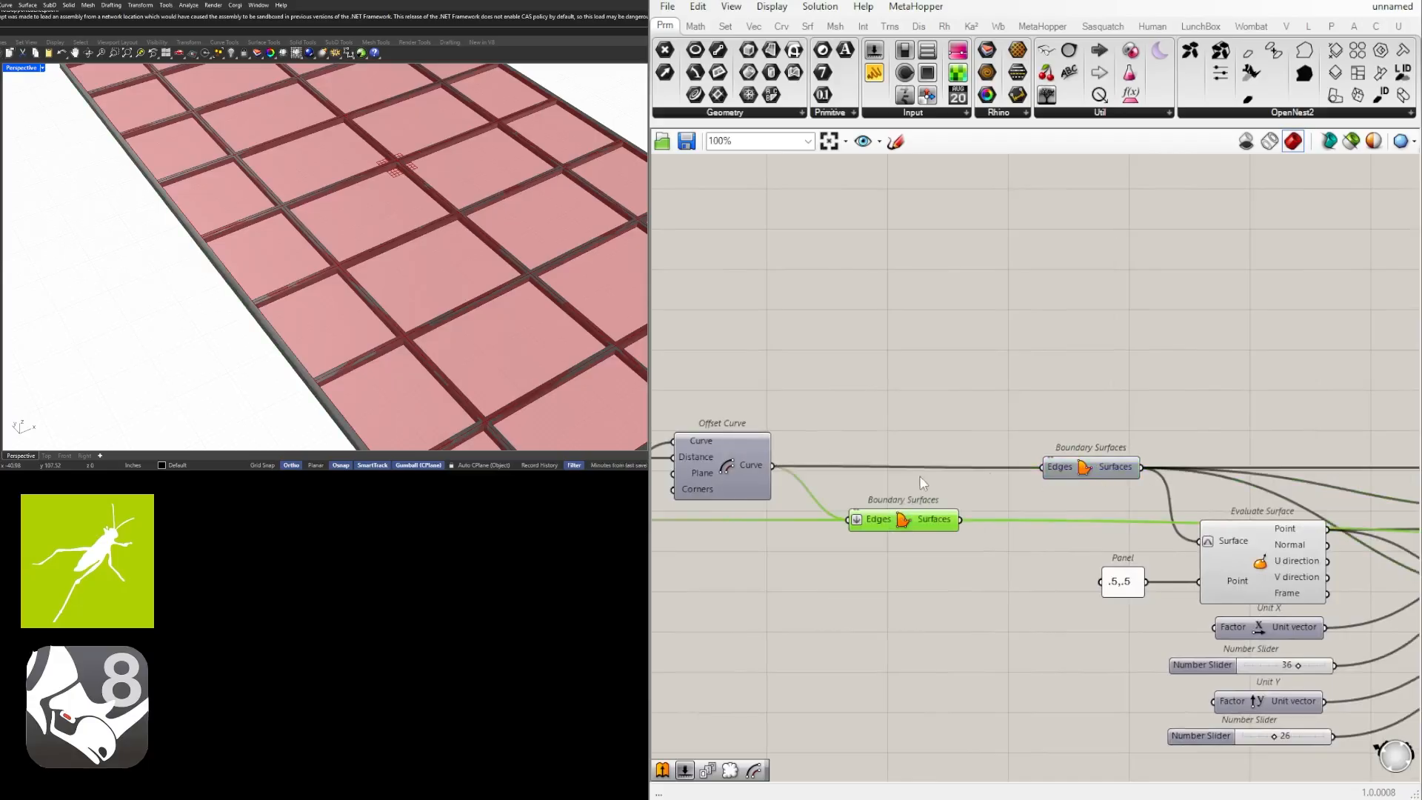
{"action": "left_click", "coordinate": [901, 422]}
{"action": "left_click", "coordinate": [904, 517]}
{"action": "scroll", "coordinate": [285, 267], "scroll_direction": "down", "scroll_amount": 3}
{"action": "right_click_drag", "start_coordinate": [285, 278], "coordinate": [365, 323]}
{"action": "scroll", "coordinate": [327, 202], "scroll_direction": "up", "scroll_amount": 3}
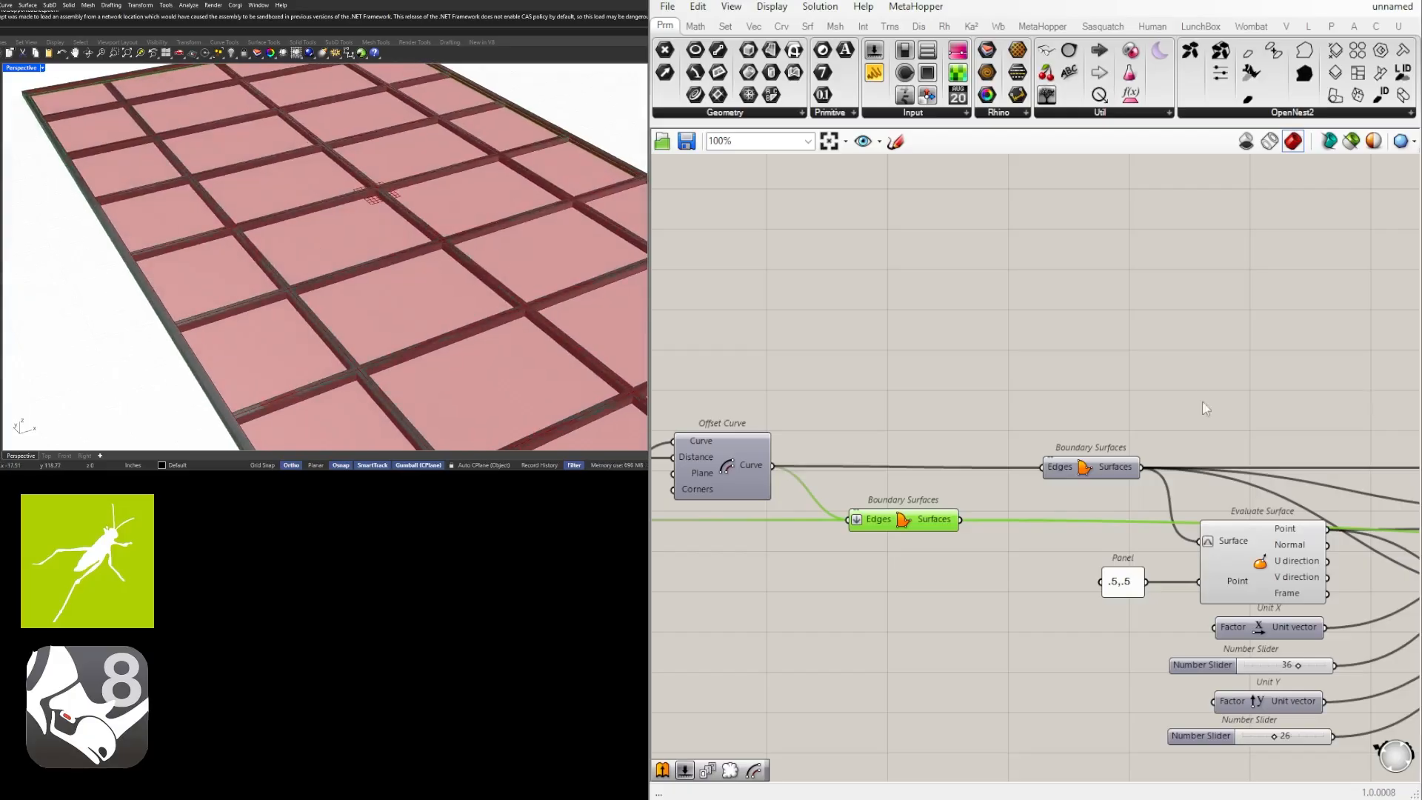
Try feeding the perimeter frame's Boundary Surfaces output into the Surface Split's Surface input.
{"action": "right_click_drag", "start_coordinate": [1202, 401], "coordinate": [1118, 417]}
{"action": "scroll", "coordinate": [915, 507], "scroll_direction": "up", "scroll_amount": 2}
{"action": "left_click_drag", "start_coordinate": [859, 548], "coordinate": [1266, 495]}
{"action": "scroll", "coordinate": [811, 519], "scroll_direction": "down", "scroll_amount": 6}
{"action": "scroll", "coordinate": [1276, 487], "scroll_direction": "up", "scroll_amount": 5}
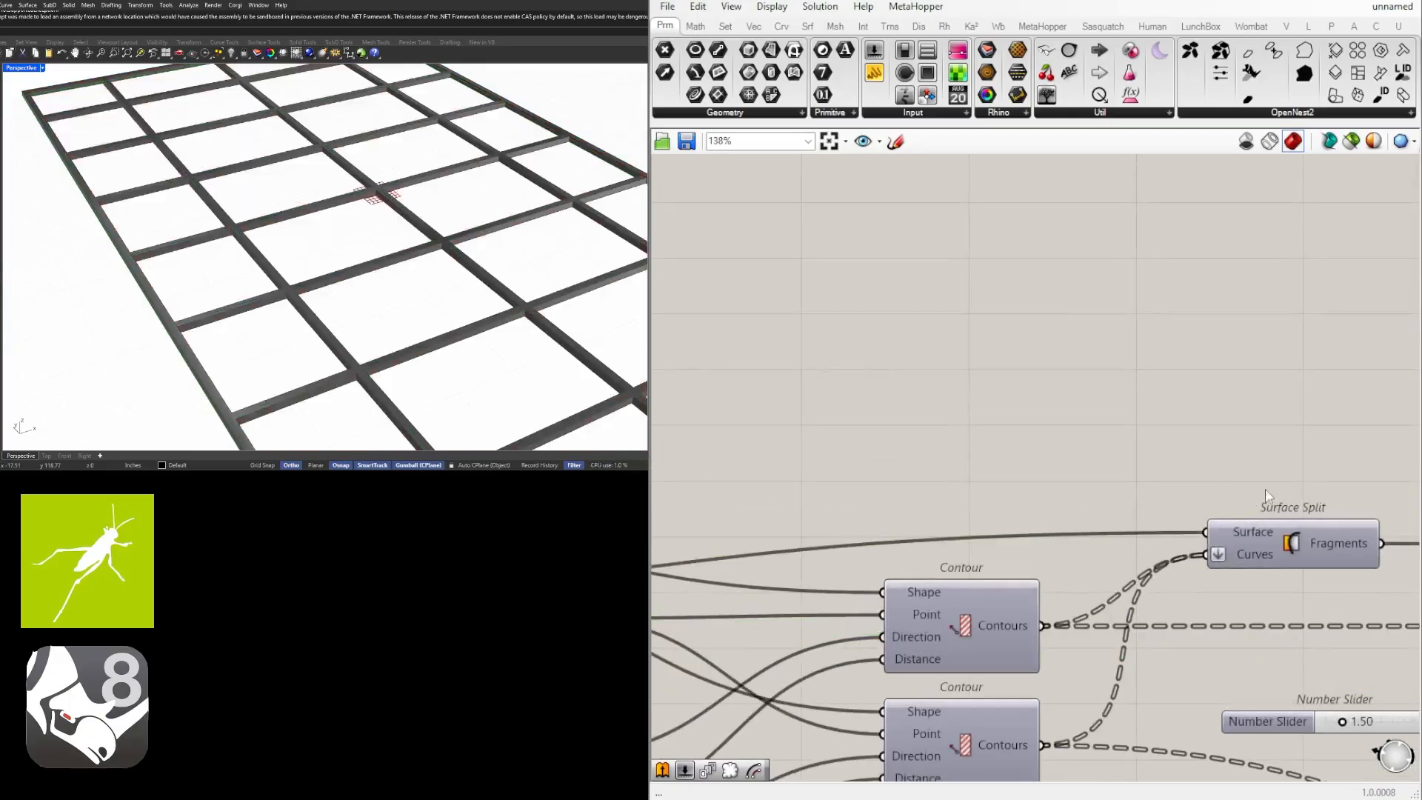
Restore the inner Boundary Surfaces as the source of the Surface Split's Surface input.
{"action": "right_click_drag", "start_coordinate": [1267, 495], "coordinate": [1015, 495]}
{"action": "scroll", "coordinate": [1081, 457], "scroll_direction": "down", "scroll_amount": 2}
{"action": "scroll", "coordinate": [1100, 448], "scroll_direction": "down", "scroll_amount": 3}
{"action": "right_click_drag", "start_coordinate": [667, 495], "coordinate": [1087, 492]}
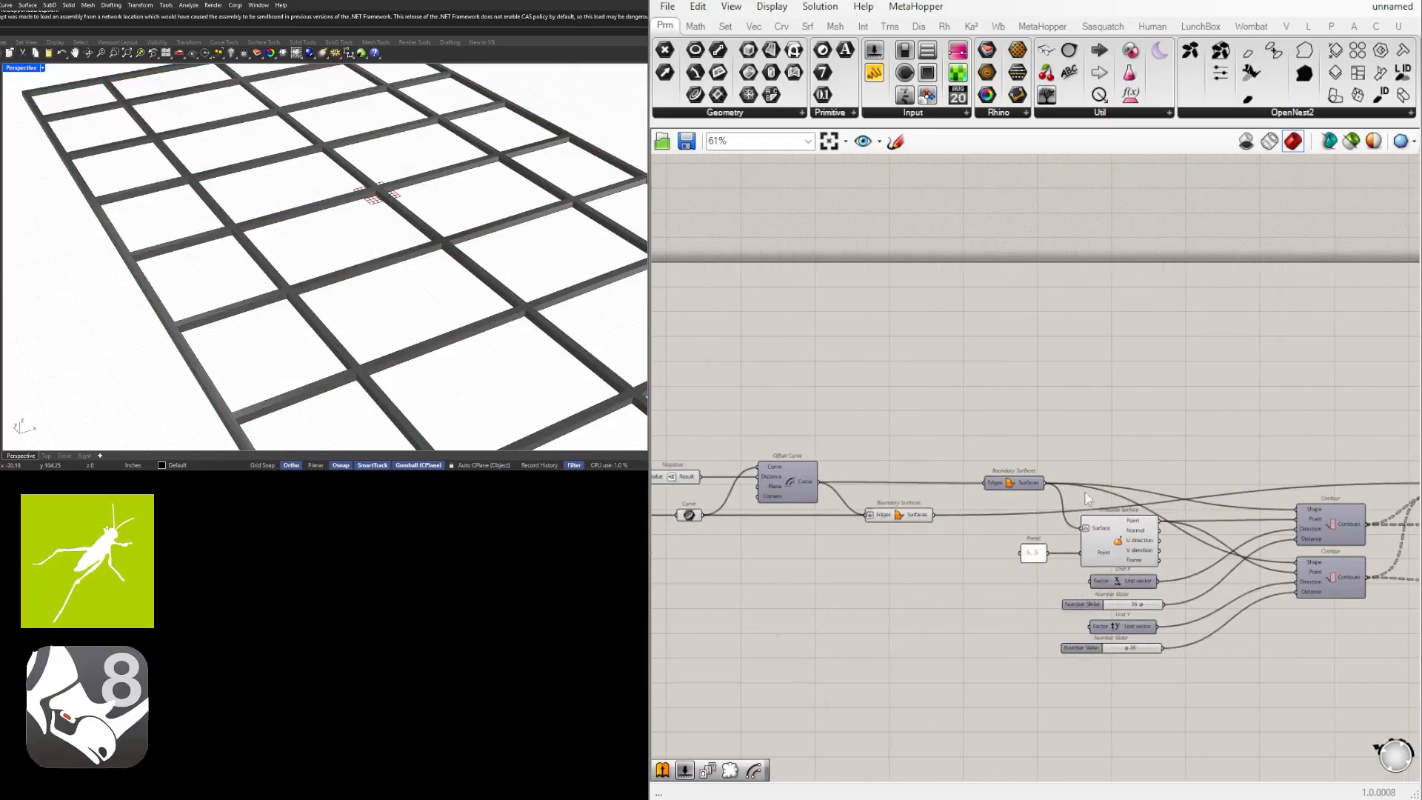
{"action": "scroll", "coordinate": [814, 502], "scroll_direction": "up", "scroll_amount": 4}
{"action": "left_click", "coordinate": [984, 529]}
{"action": "right_click_drag", "start_coordinate": [1209, 555], "coordinate": [676, 532]}
{"action": "left_click", "coordinate": [975, 389]}
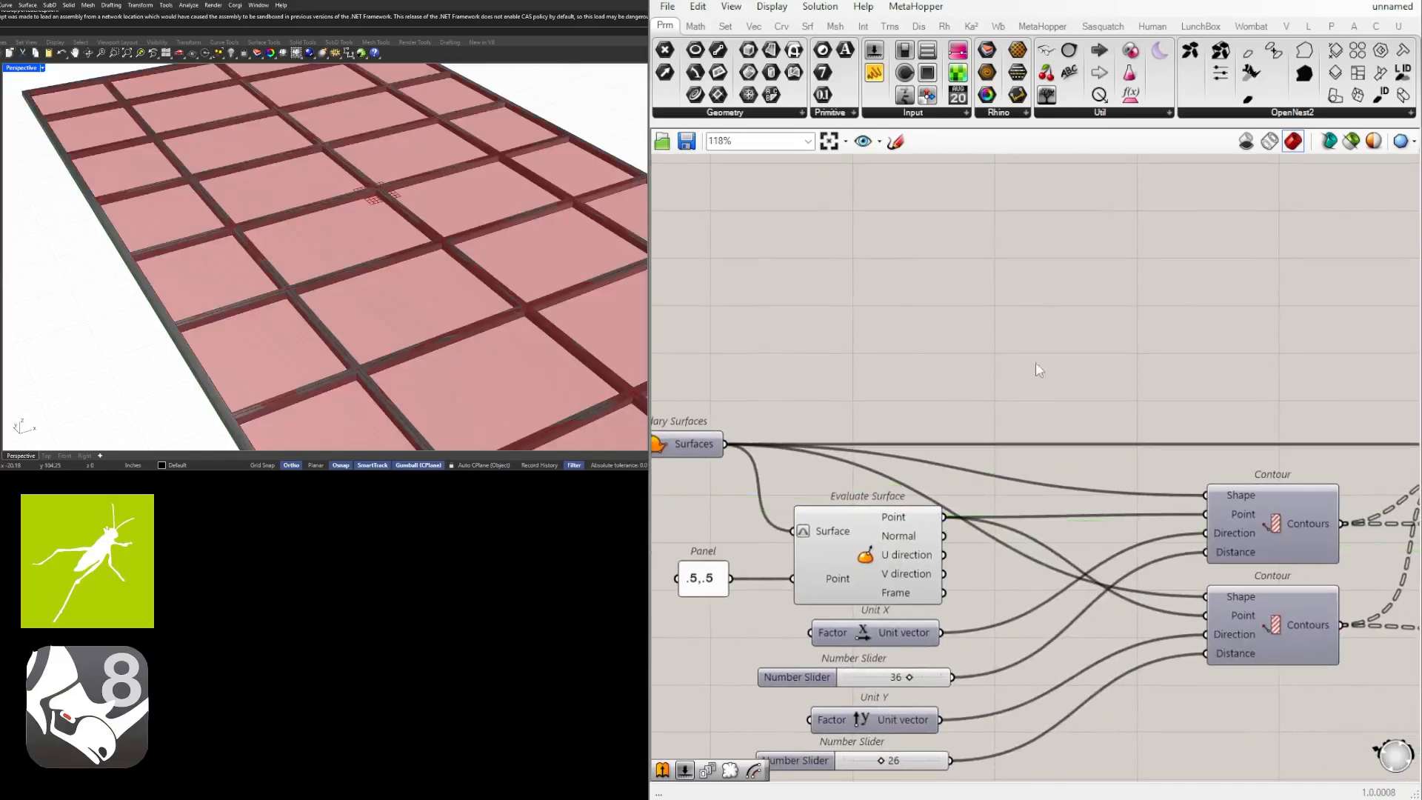
Check the wiring between the inner Boundary Surfaces, the Contour components and the Surface Split.
{"action": "right_click_drag", "start_coordinate": [1241, 365], "coordinate": [780, 382]}
{"action": "left_click", "coordinate": [1101, 471]}
{"action": "right_click_drag", "start_coordinate": [815, 472], "coordinate": [1375, 470]}
{"action": "right_click_drag", "start_coordinate": [892, 470], "coordinate": [1044, 470]}
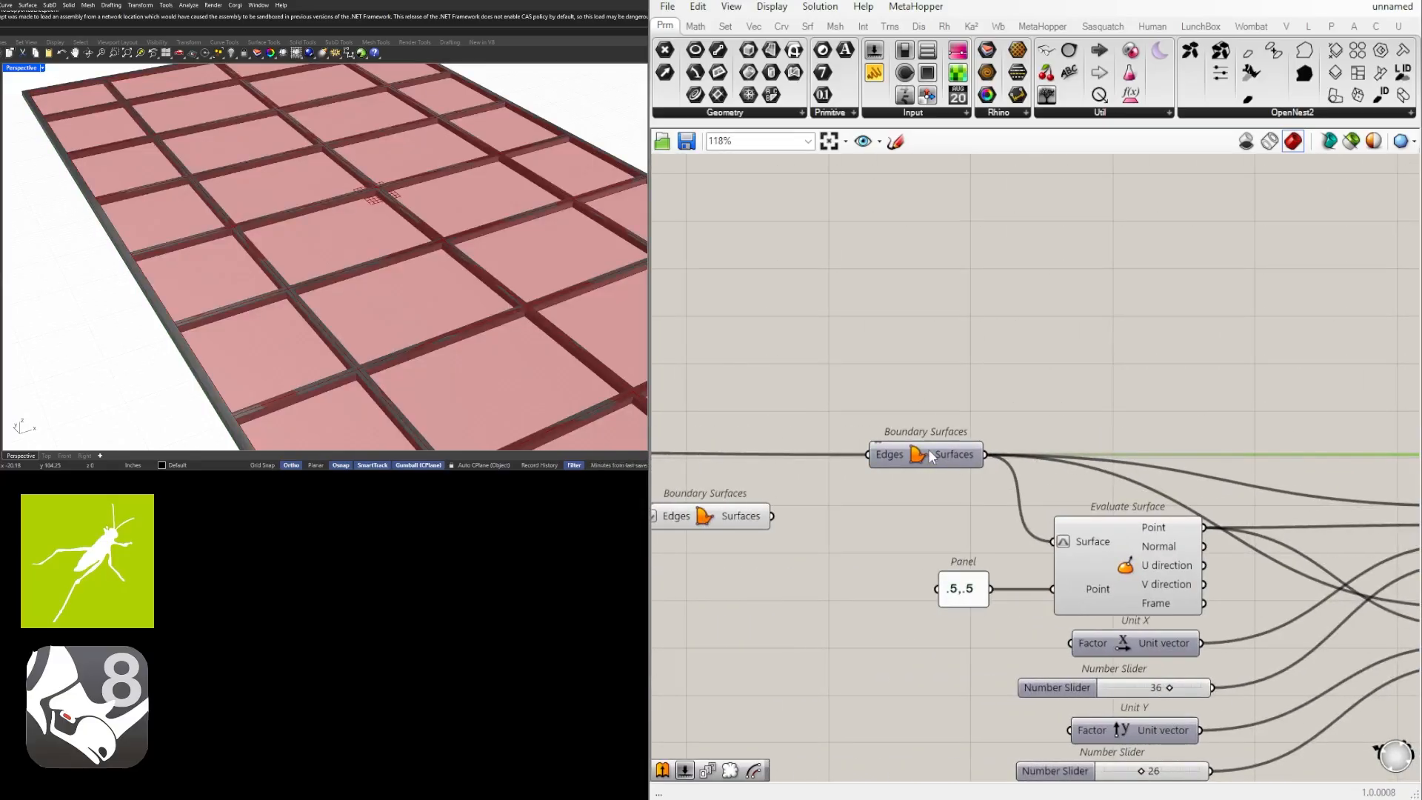
{"action": "left_click", "coordinate": [928, 451]}
{"action": "left_click", "coordinate": [1001, 392]}
{"action": "scroll", "coordinate": [1222, 449], "scroll_direction": "down", "scroll_amount": 2}
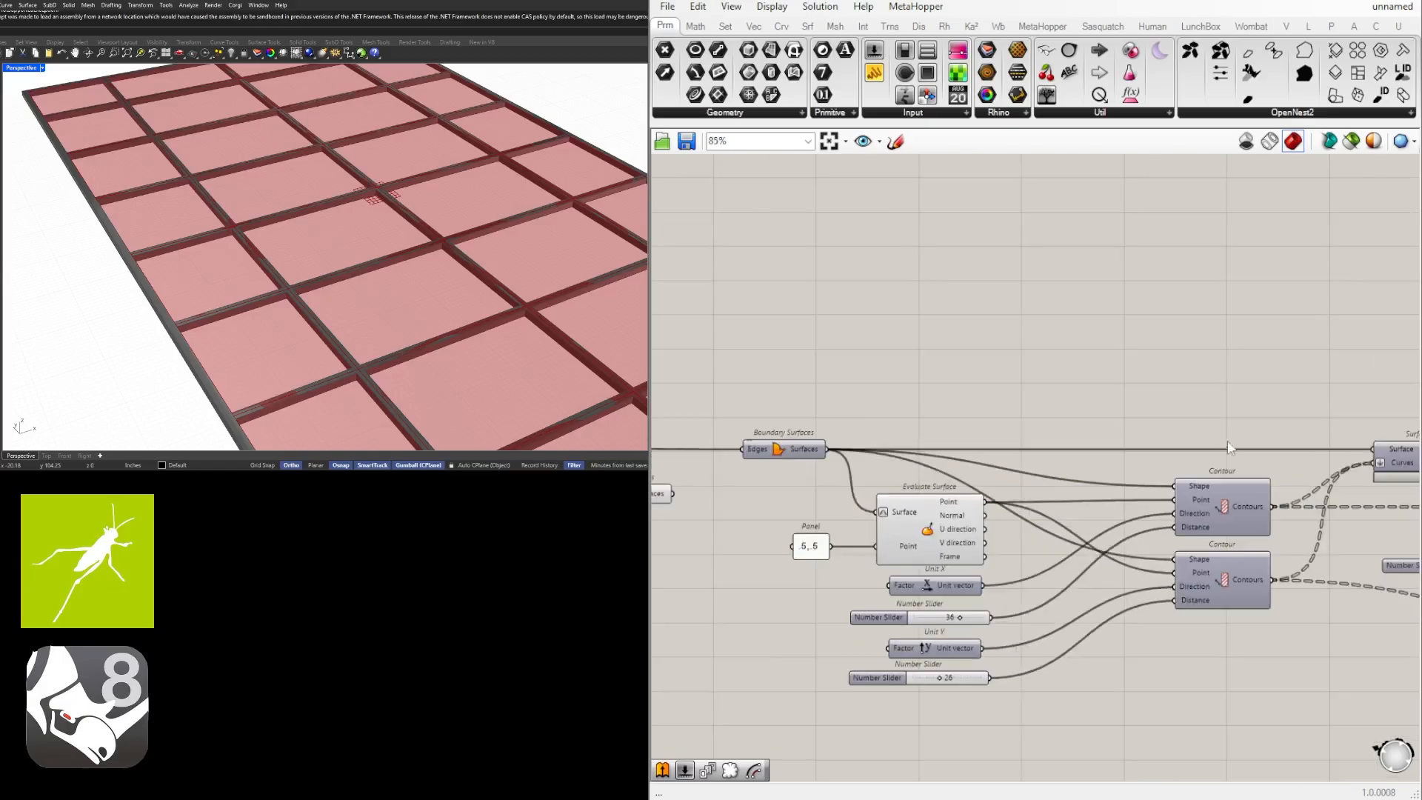
{"action": "left_click", "coordinate": [1394, 455]}
{"action": "right_click_drag", "start_coordinate": [848, 455], "coordinate": [1020, 466]}
{"action": "scroll", "coordinate": [1010, 459], "scroll_direction": "up", "scroll_amount": 3}
Try moving the inner Boundary Surfaces component lower on the canvas, and undo the move.
{"action": "left_click_drag", "start_coordinate": [936, 463], "coordinate": [938, 510]}
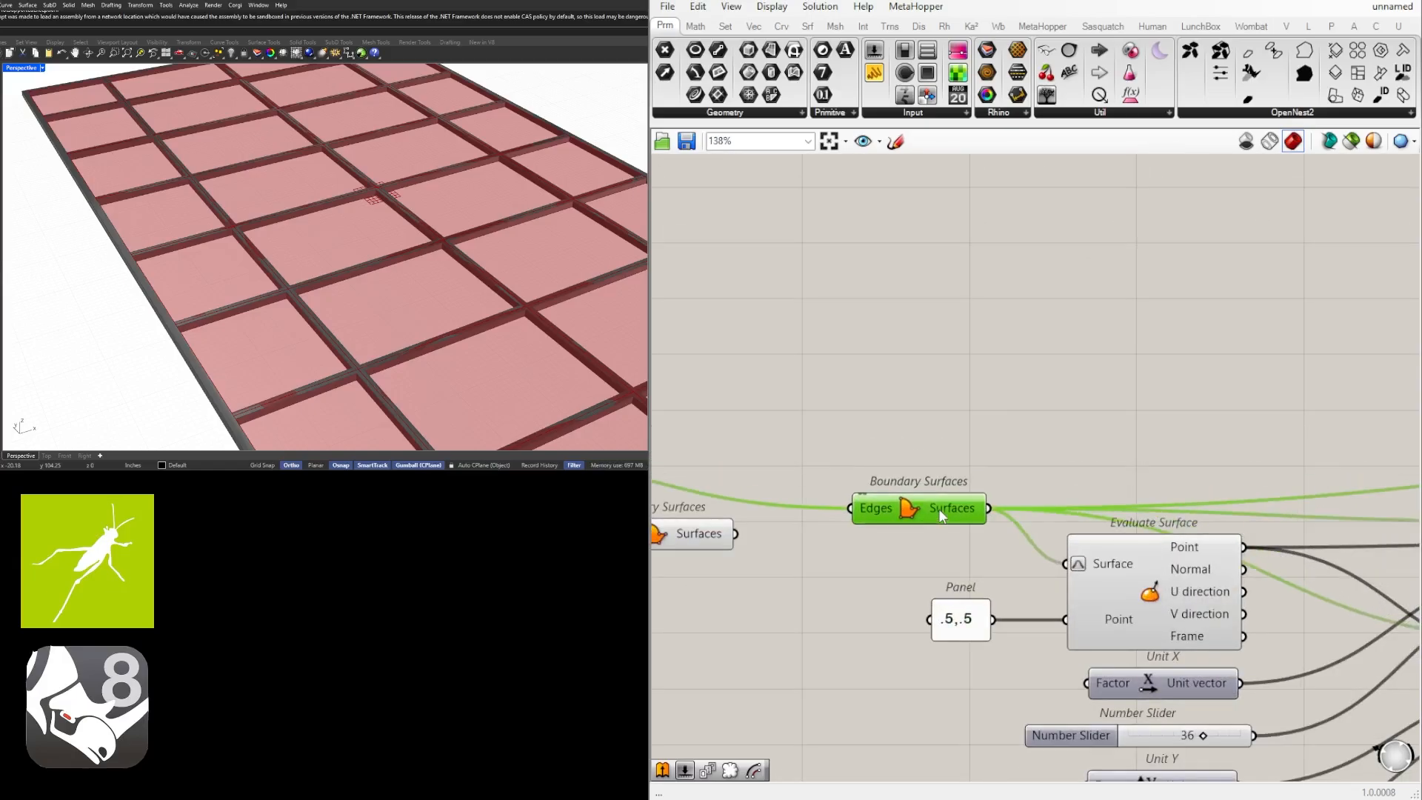
{"action": "scroll", "coordinate": [917, 488], "scroll_direction": "down", "scroll_amount": 3}
{"action": "right_click_drag", "start_coordinate": [894, 484], "coordinate": [815, 471]}
{"action": "left_click", "coordinate": [930, 400]}
{"action": "key", "text": "ctrl+z"}
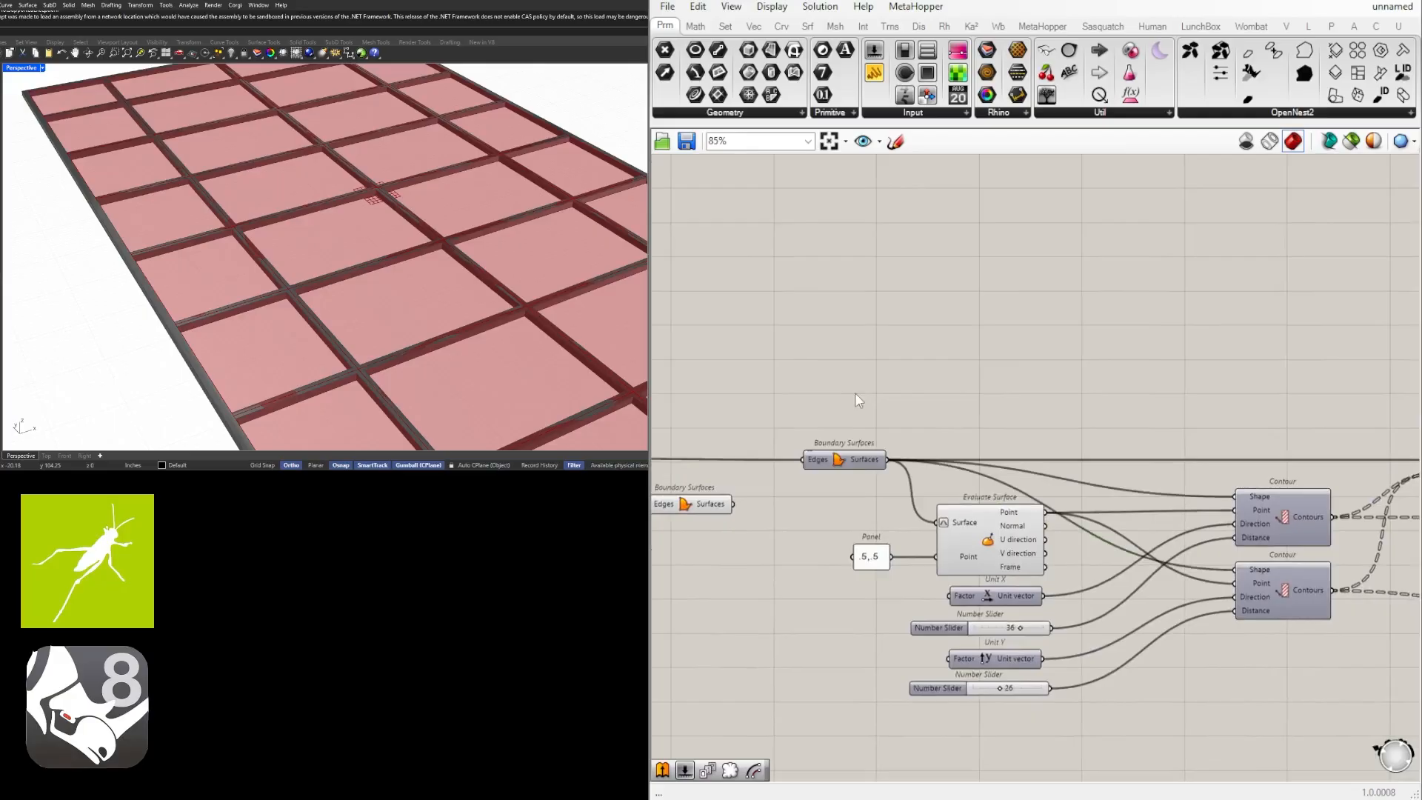
Connect the perimeter frame's Boundary Surfaces output to the Surface Split's Surface input, replacing the inner surface.
{"action": "right_click_drag", "start_coordinate": [852, 397], "coordinate": [1117, 403]}
{"action": "left_click", "coordinate": [941, 511]}
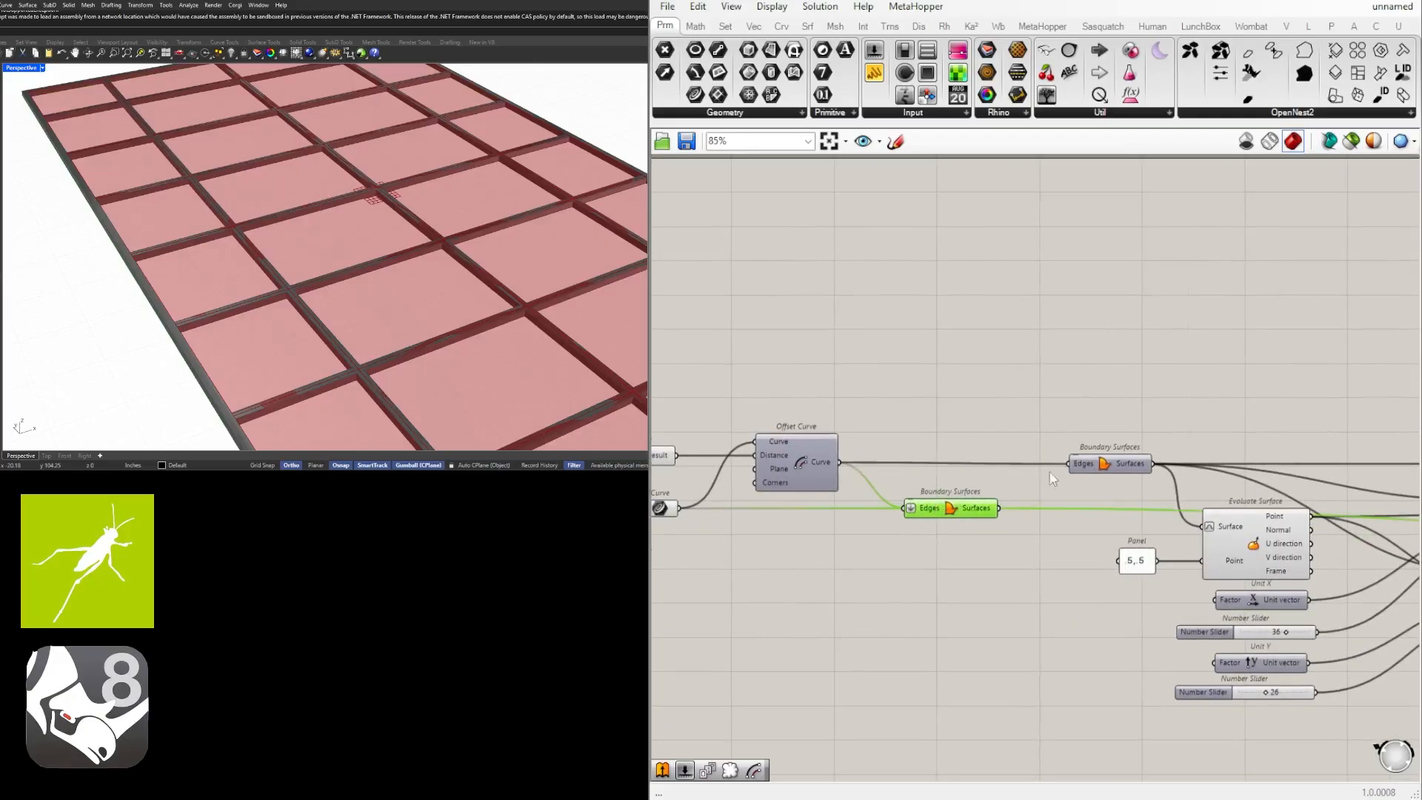
{"action": "right_click_drag", "start_coordinate": [1052, 478], "coordinate": [765, 454]}
{"action": "scroll", "coordinate": [1018, 474], "scroll_direction": "down", "scroll_amount": 2}
{"action": "mouse_move", "coordinate": [1133, 479]}
{"action": "right_mouse_down"}
{"action": "mouse_move", "coordinate": [845, 480]}
{"action": "mouse_move", "coordinate": [1134, 480]}
{"action": "right_mouse_up"}
{"action": "scroll", "coordinate": [748, 490], "scroll_direction": "up", "scroll_amount": 4}
{"action": "scroll", "coordinate": [735, 494], "scroll_direction": "down", "scroll_amount": 5}
{"action": "left_click_drag", "start_coordinate": [730, 492], "coordinate": [1242, 461]}
{"action": "scroll", "coordinate": [1104, 474], "scroll_direction": "up", "scroll_amount": 5}
{"action": "scroll", "coordinate": [1096, 474], "scroll_direction": "down", "scroll_amount": 3}
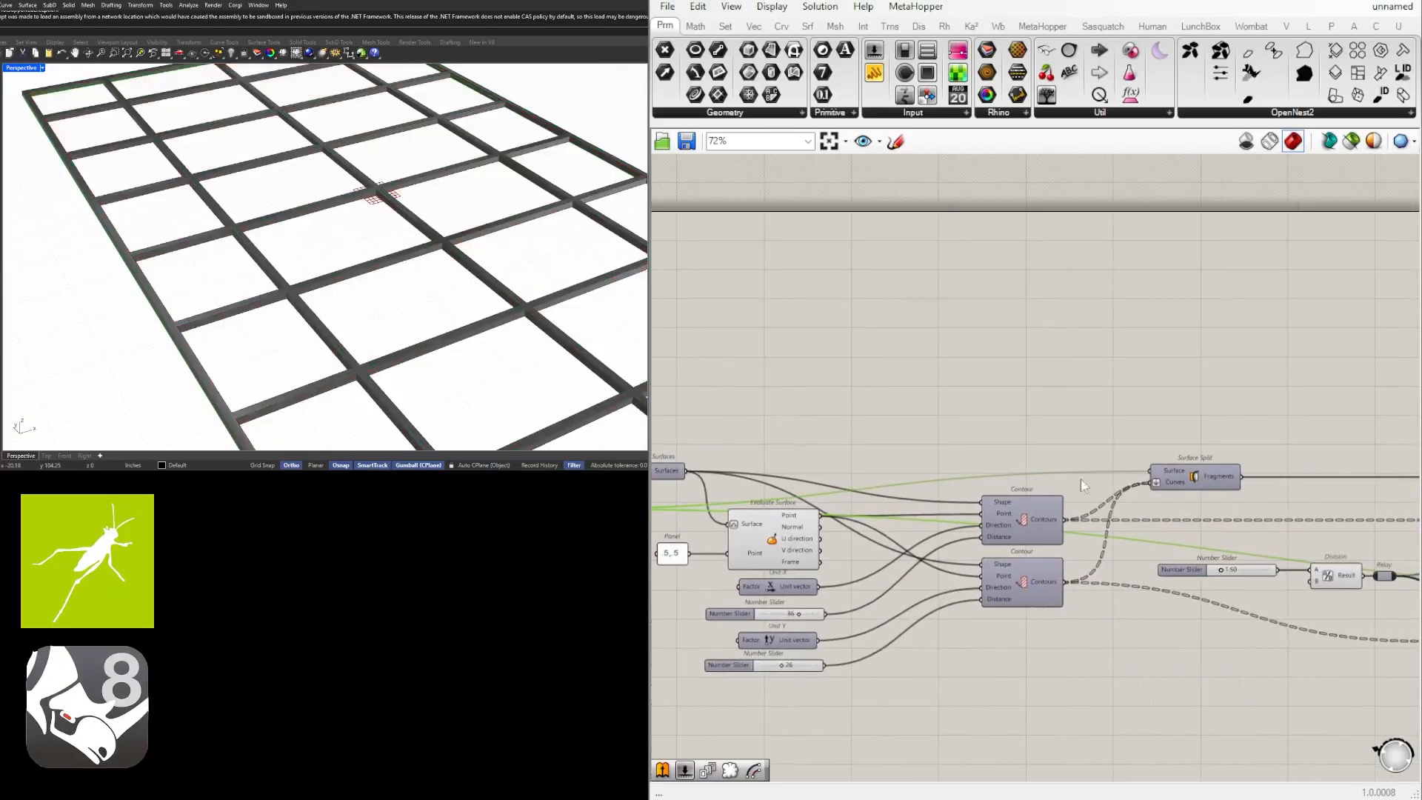
Toggle the Surface Split's preview and inspect its fragments in the model from a lower angle.
{"action": "left_click", "coordinate": [1088, 485]}
{"action": "left_click", "coordinate": [1200, 475]}
{"action": "middle_click", "coordinate": [1200, 476]}
{"action": "left_click", "coordinate": [1234, 438]}
{"action": "right_click_drag", "start_coordinate": [326, 266], "coordinate": [352, 211]}
{"action": "middle_click", "coordinate": [1183, 480]}
{"action": "left_click", "coordinate": [1233, 422]}
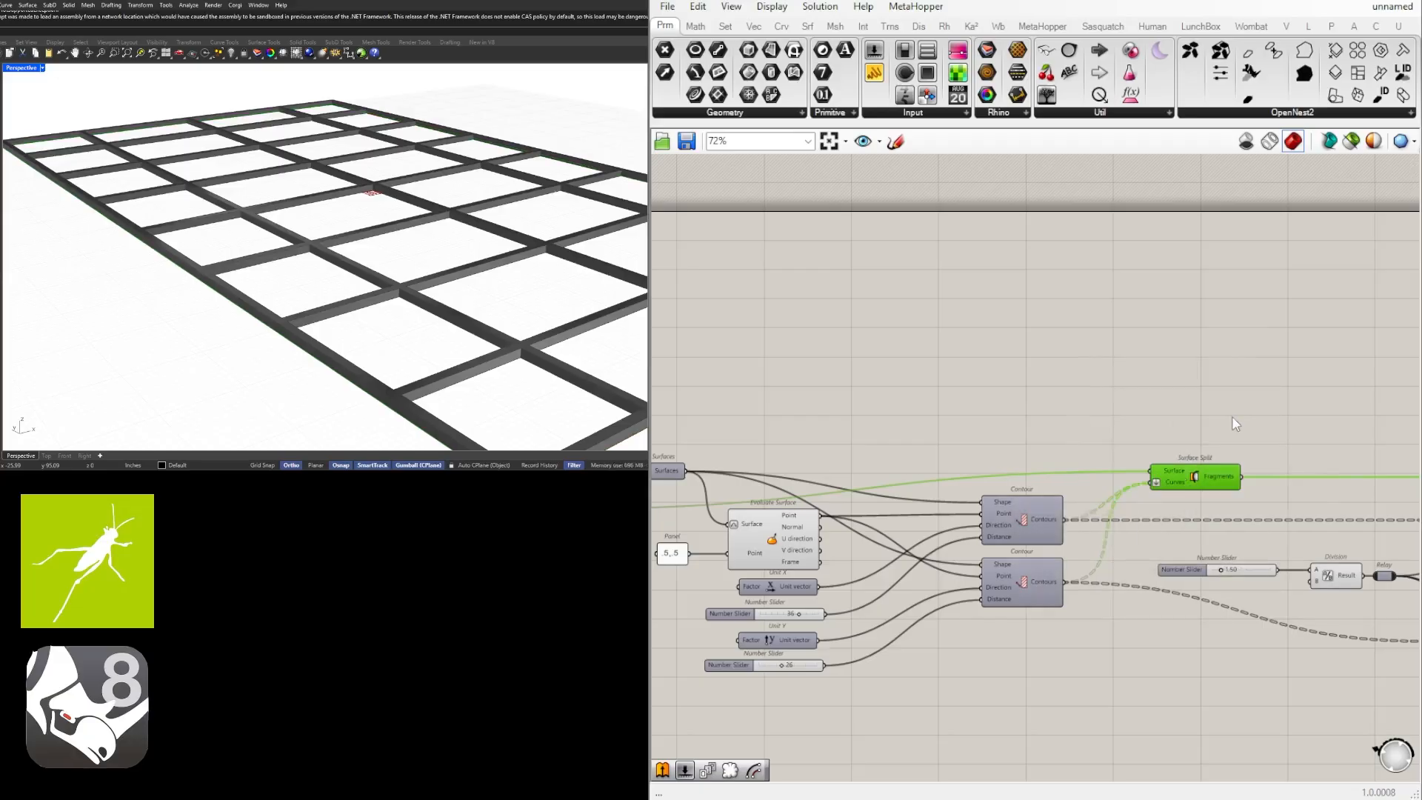
Inspect the perimeter frame's Boundary Surfaces output and the wires running from it.
{"action": "right_click_drag", "start_coordinate": [948, 424], "coordinate": [1222, 425]}
{"action": "scroll", "coordinate": [1222, 425], "scroll_direction": "up", "scroll_amount": 1}
{"action": "left_click", "coordinate": [712, 531]}
{"action": "right_click_drag", "start_coordinate": [709, 535], "coordinate": [828, 535]}
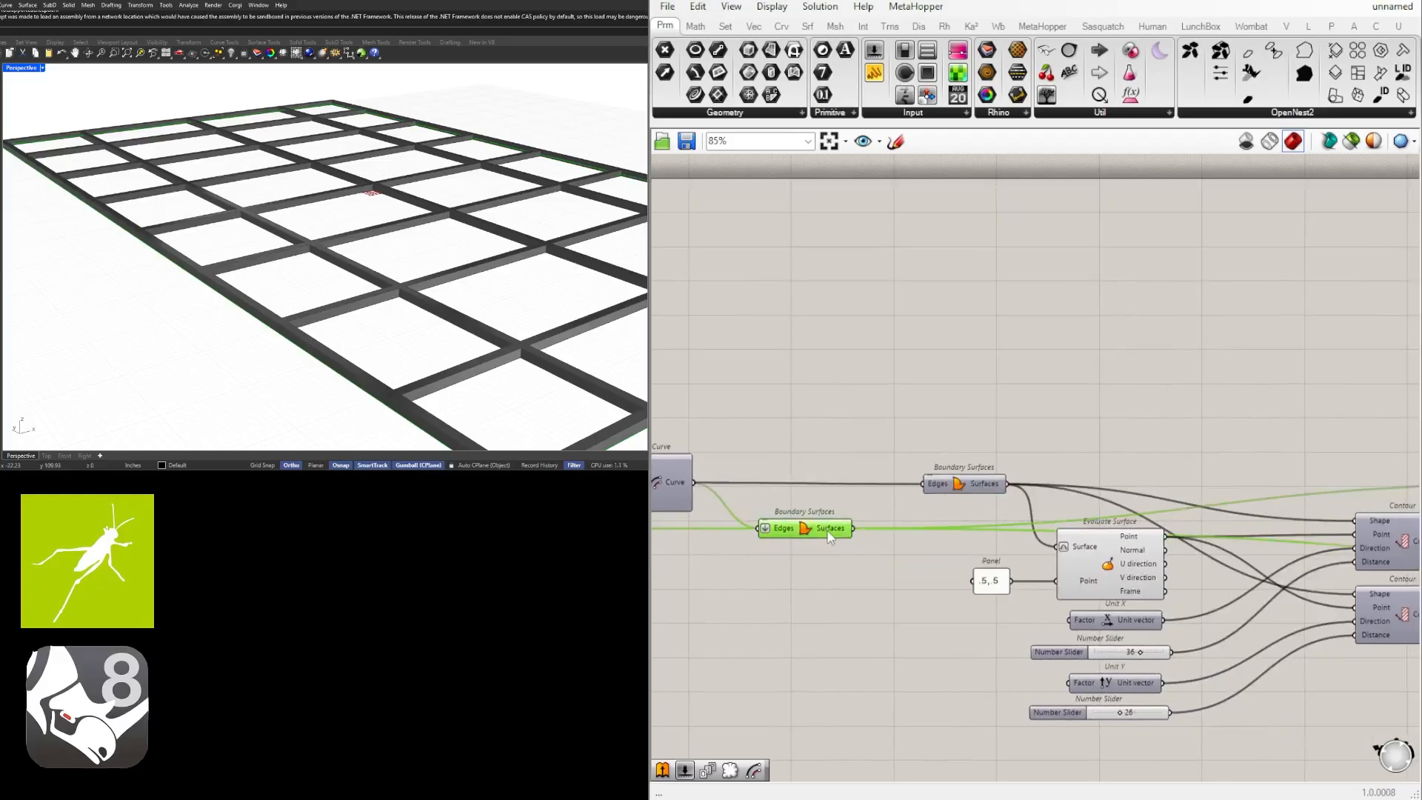
{"action": "mouse_move", "coordinate": [831, 534]}
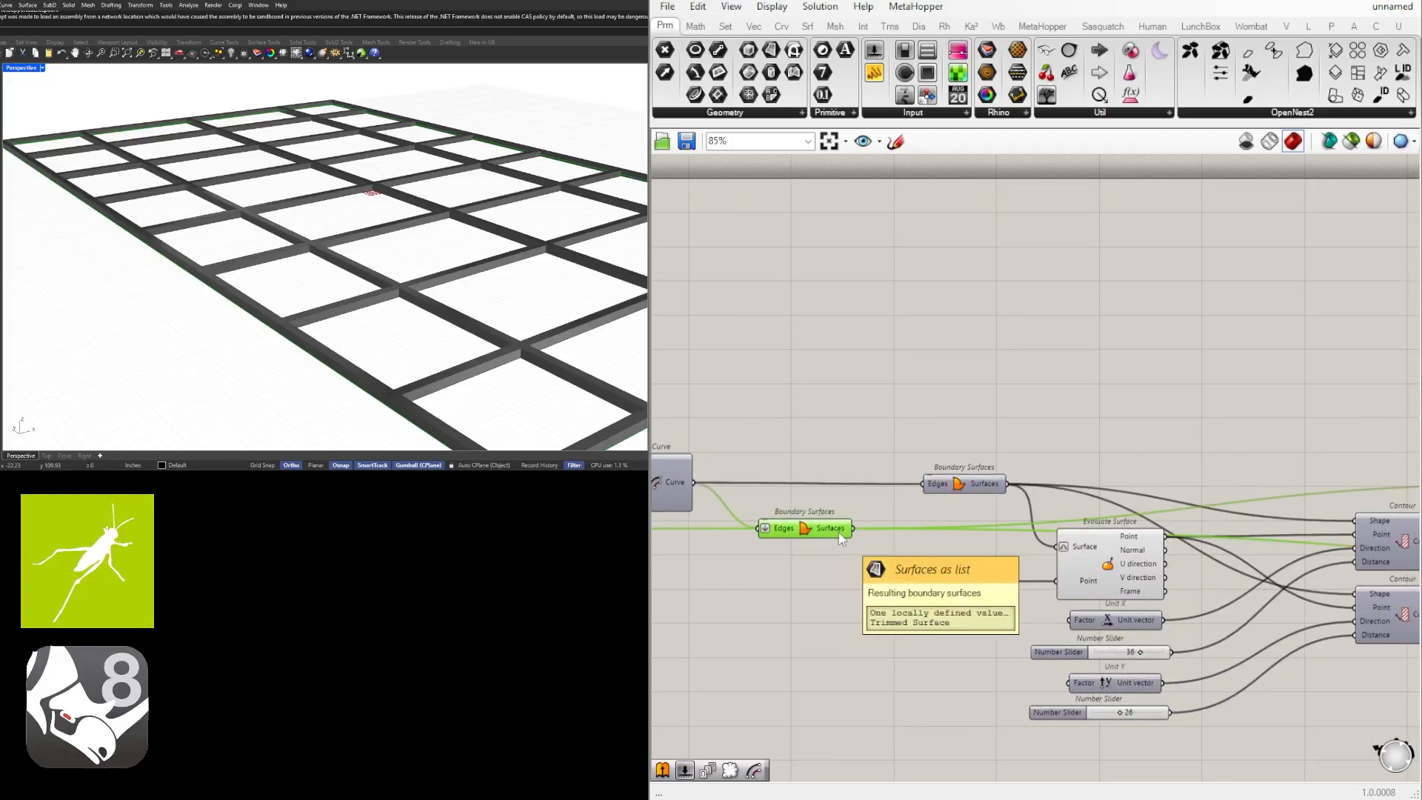
{"action": "scroll", "coordinate": [844, 536], "scroll_direction": "down", "scroll_amount": 2}
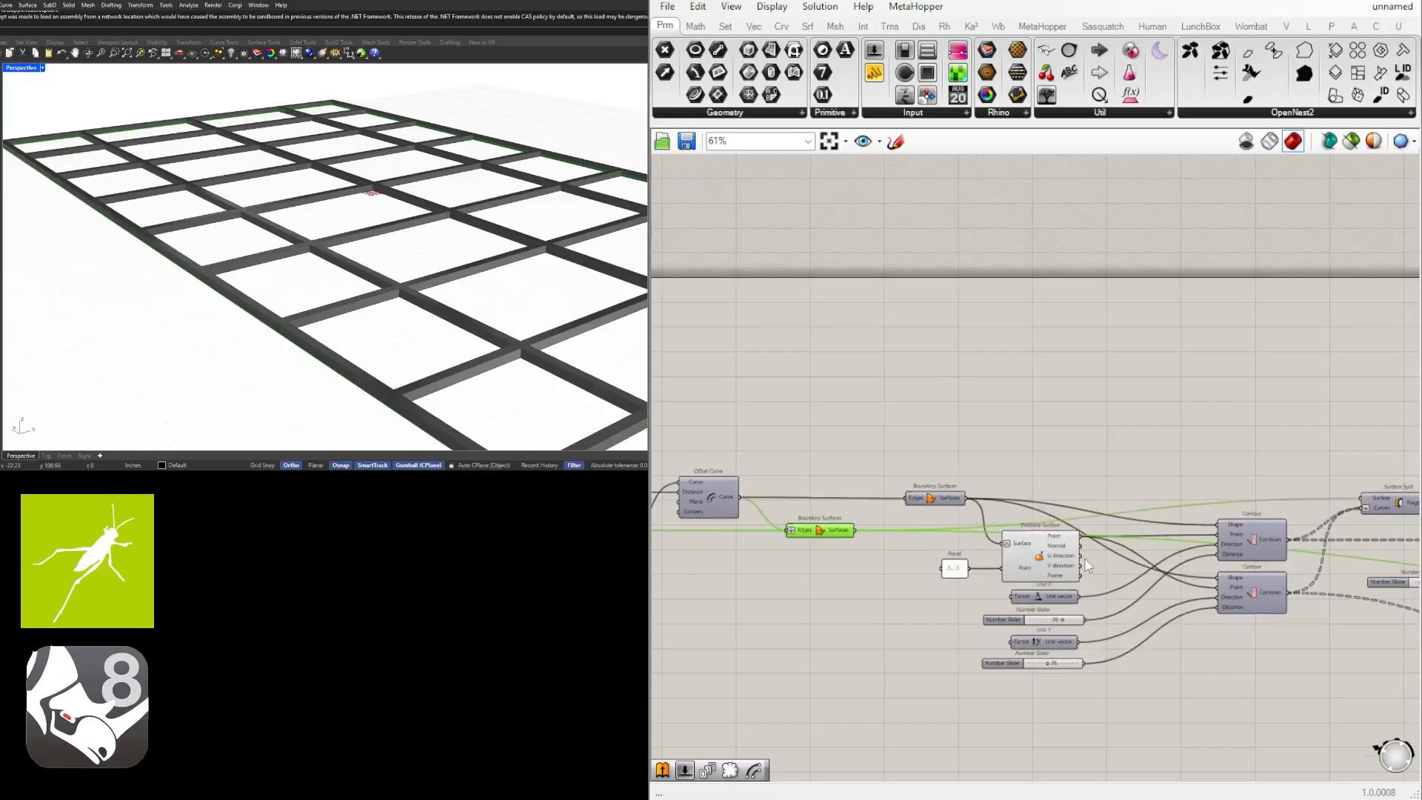
Try connecting the perimeter frame's Boundary Surfaces to the Shape inputs of both Contour components, and undo both connections.
{"action": "right_click_drag", "start_coordinate": [1134, 559], "coordinate": [778, 548]}
{"action": "scroll", "coordinate": [988, 505], "scroll_direction": "up", "scroll_amount": 2}
{"action": "right_click_drag", "start_coordinate": [821, 500], "coordinate": [1269, 495]}
{"action": "mouse_move", "coordinate": [752, 523]}
{"action": "right_mouse_down"}
{"action": "mouse_move", "coordinate": [853, 528]}
{"action": "mouse_move", "coordinate": [769, 515]}
{"action": "right_mouse_up"}
{"action": "left_click_drag", "start_coordinate": [734, 508], "coordinate": [1235, 505]}
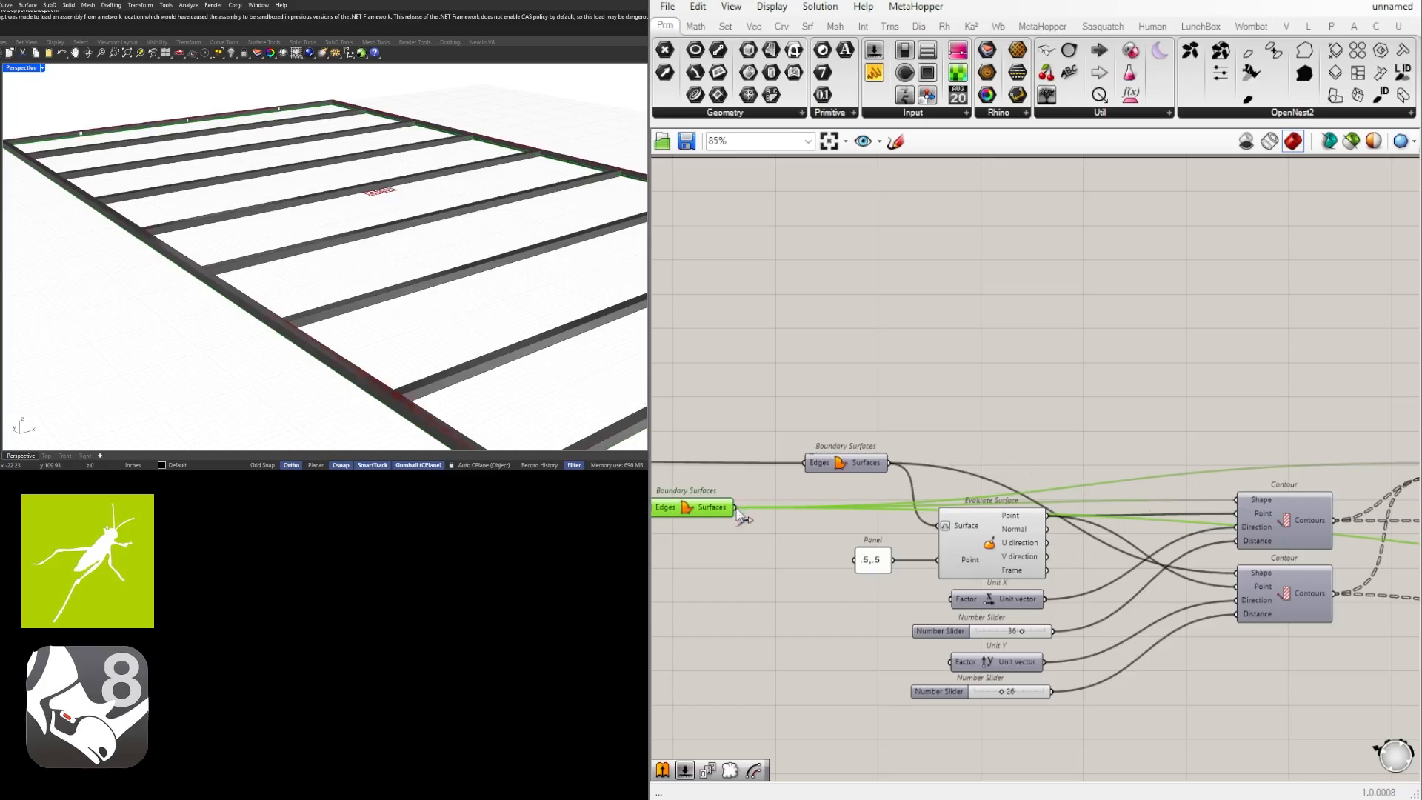
{"action": "left_click_drag", "start_coordinate": [734, 507], "coordinate": [1235, 572]}
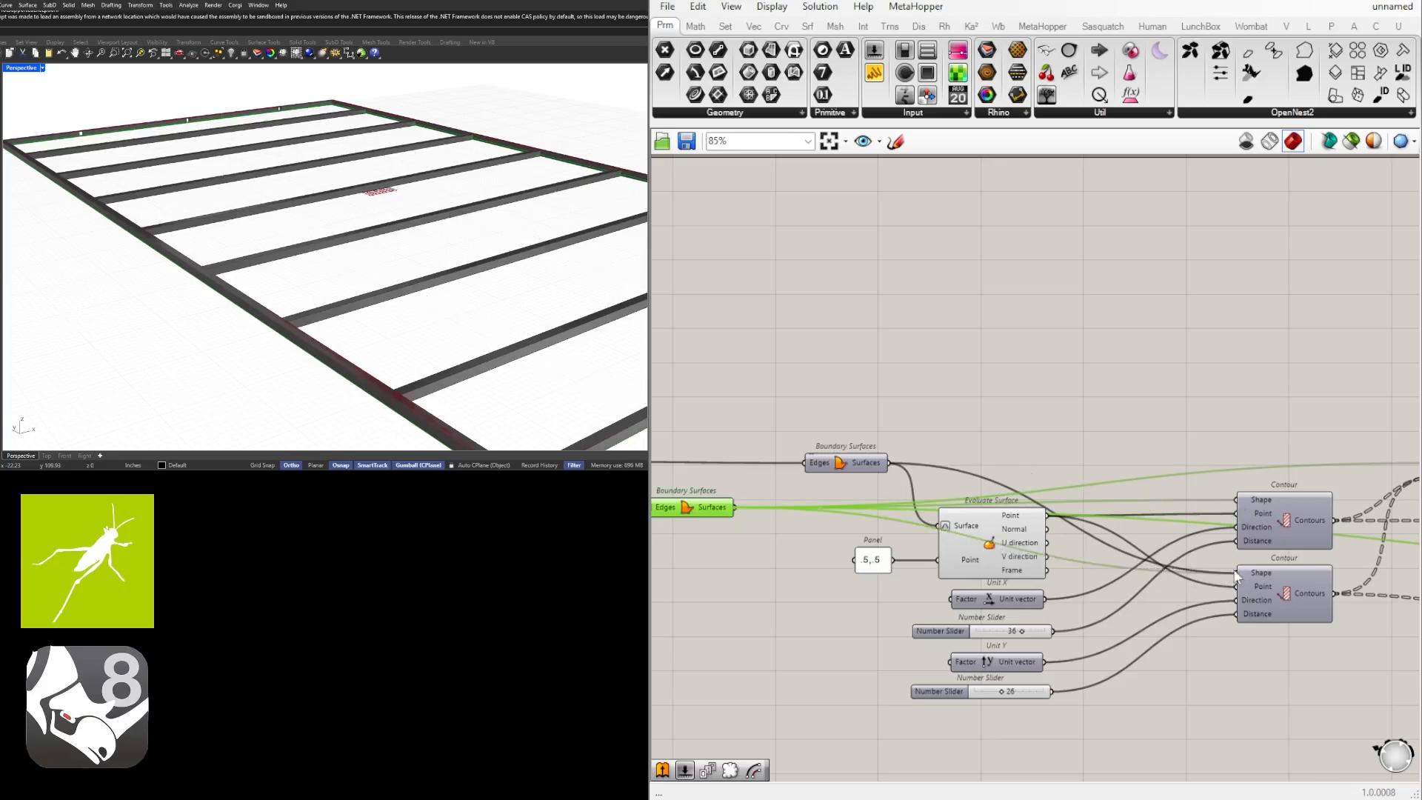
{"action": "left_click", "coordinate": [1210, 423]}
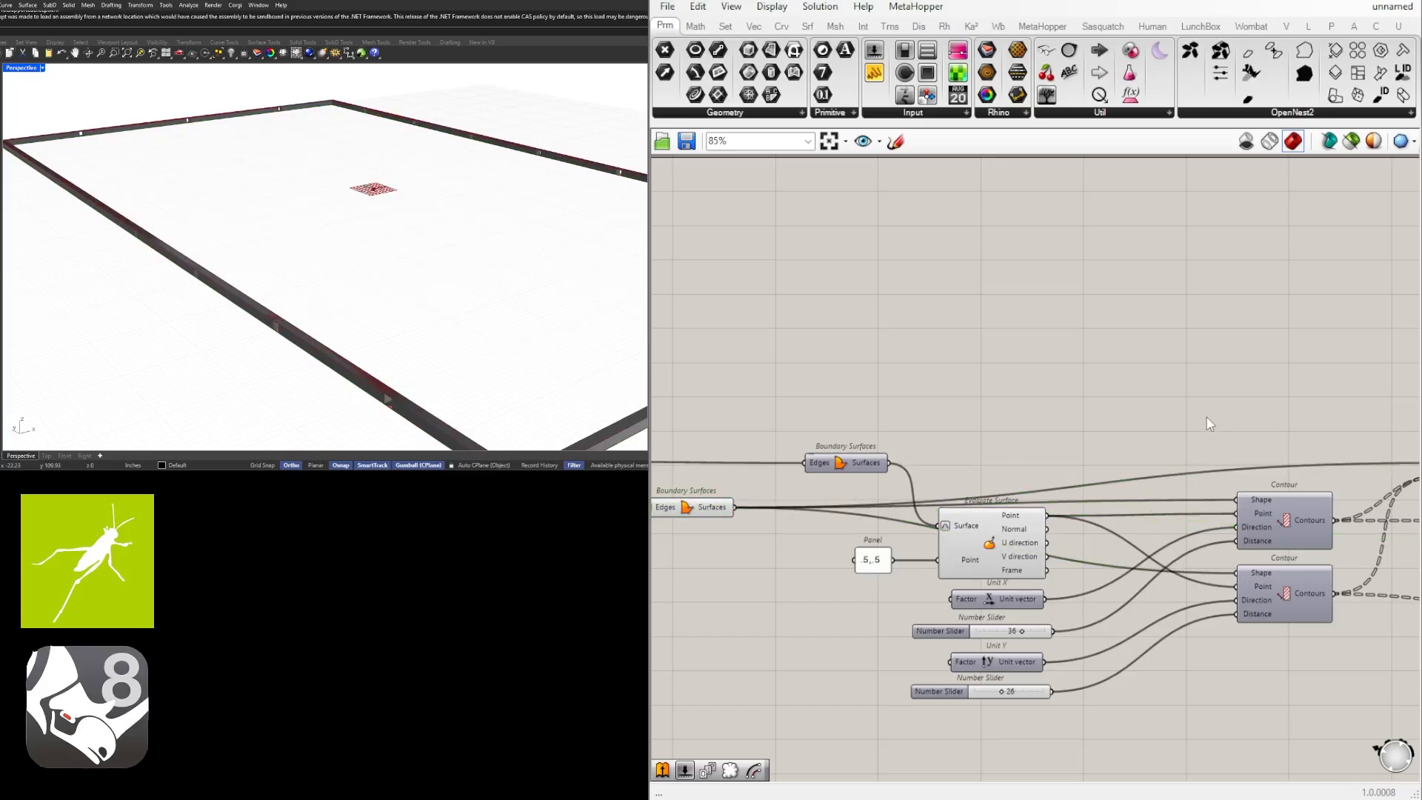
{"action": "key", "text": "ctrl+z"}
{"action": "key", "text": "ctrl+z"}
Delete the Offset Curve and Boundary Surfaces components that follow the ceiling panels' Move component.
{"action": "scroll", "coordinate": [1190, 412], "scroll_direction": "down", "scroll_amount": 3}
{"action": "right_click_drag", "start_coordinate": [1190, 412], "coordinate": [1092, 473]}
{"action": "scroll", "coordinate": [745, 542], "scroll_direction": "up", "scroll_amount": 5}
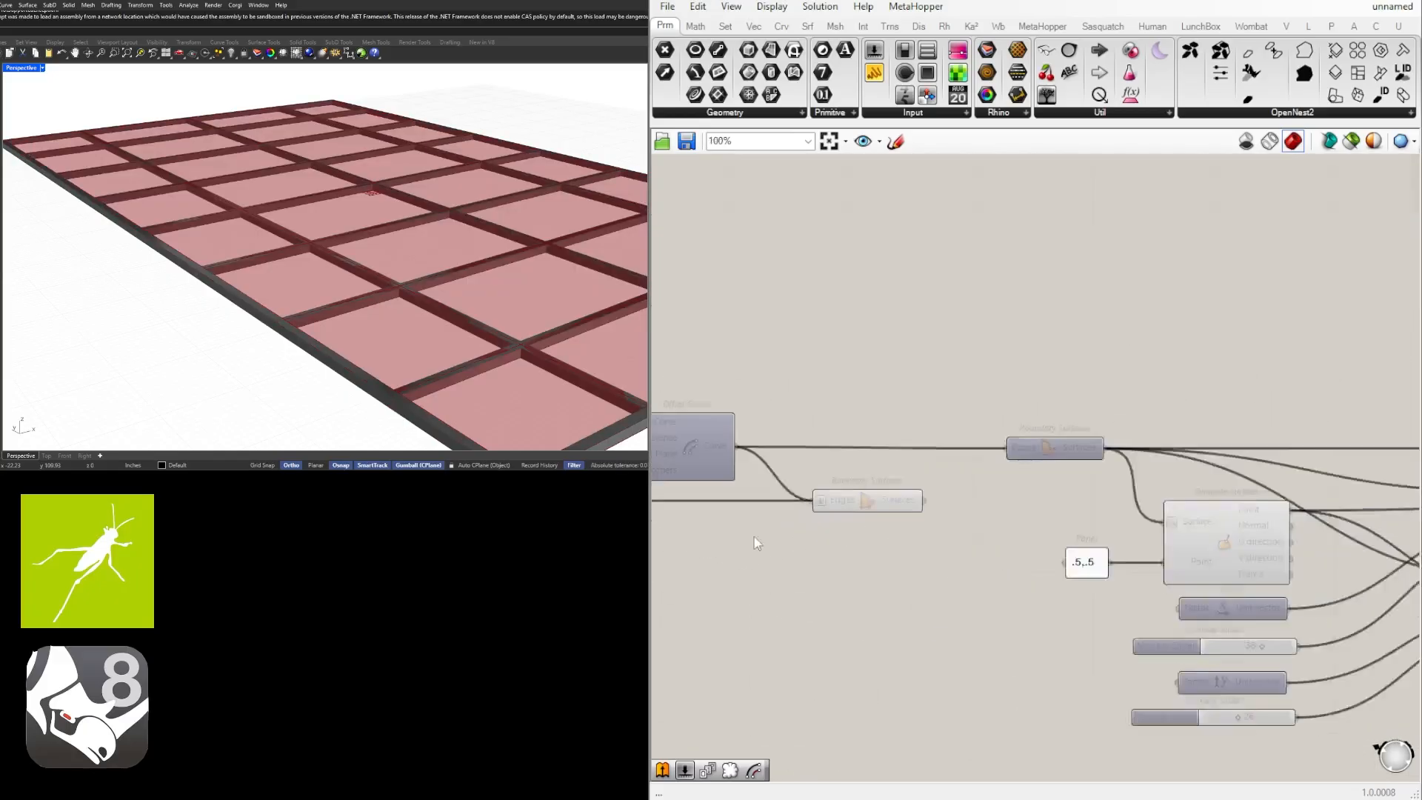
{"action": "scroll", "coordinate": [1016, 518], "scroll_direction": "down", "scroll_amount": 7}
{"action": "right_click_drag", "start_coordinate": [1400, 552], "coordinate": [855, 530]}
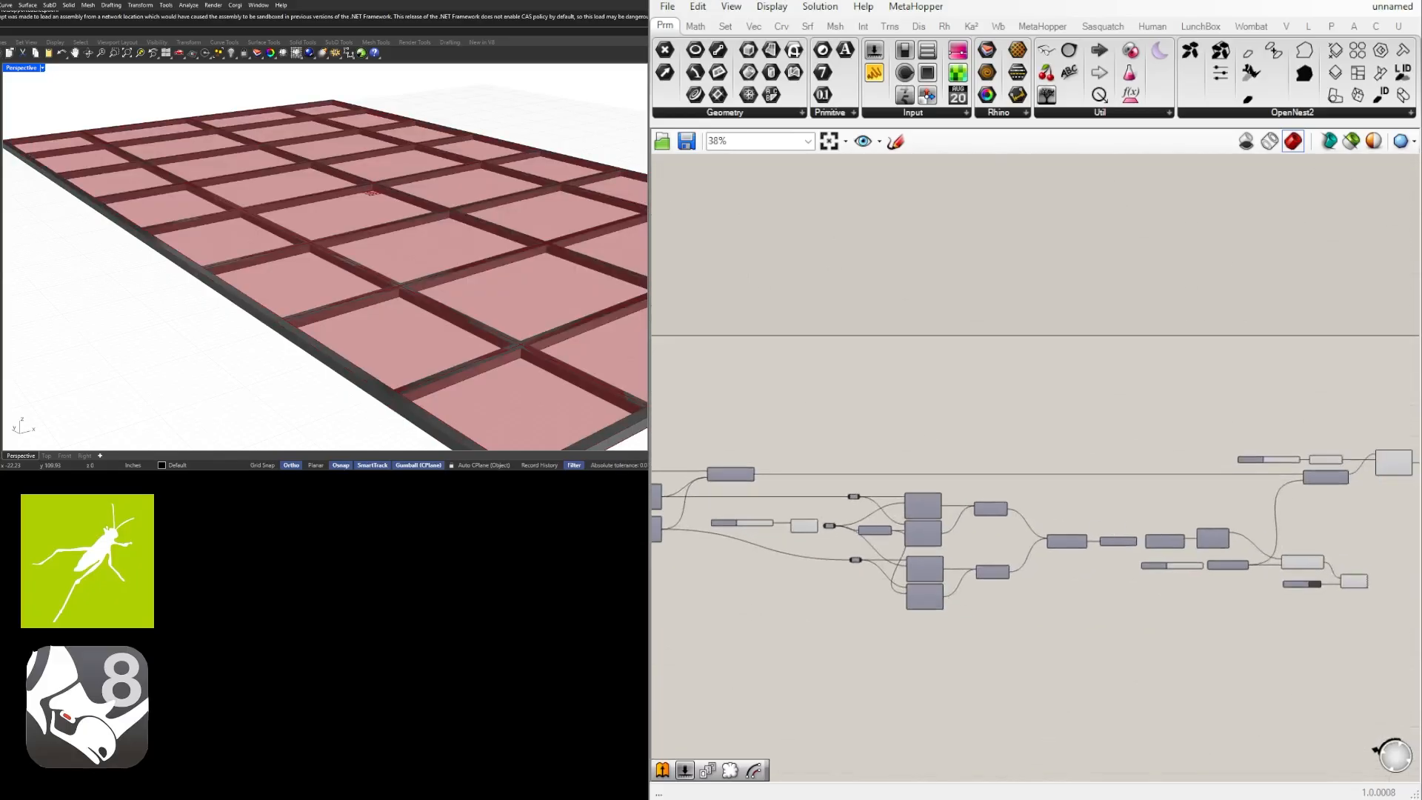
{"action": "scroll", "coordinate": [997, 442], "scroll_direction": "up", "scroll_amount": 9}
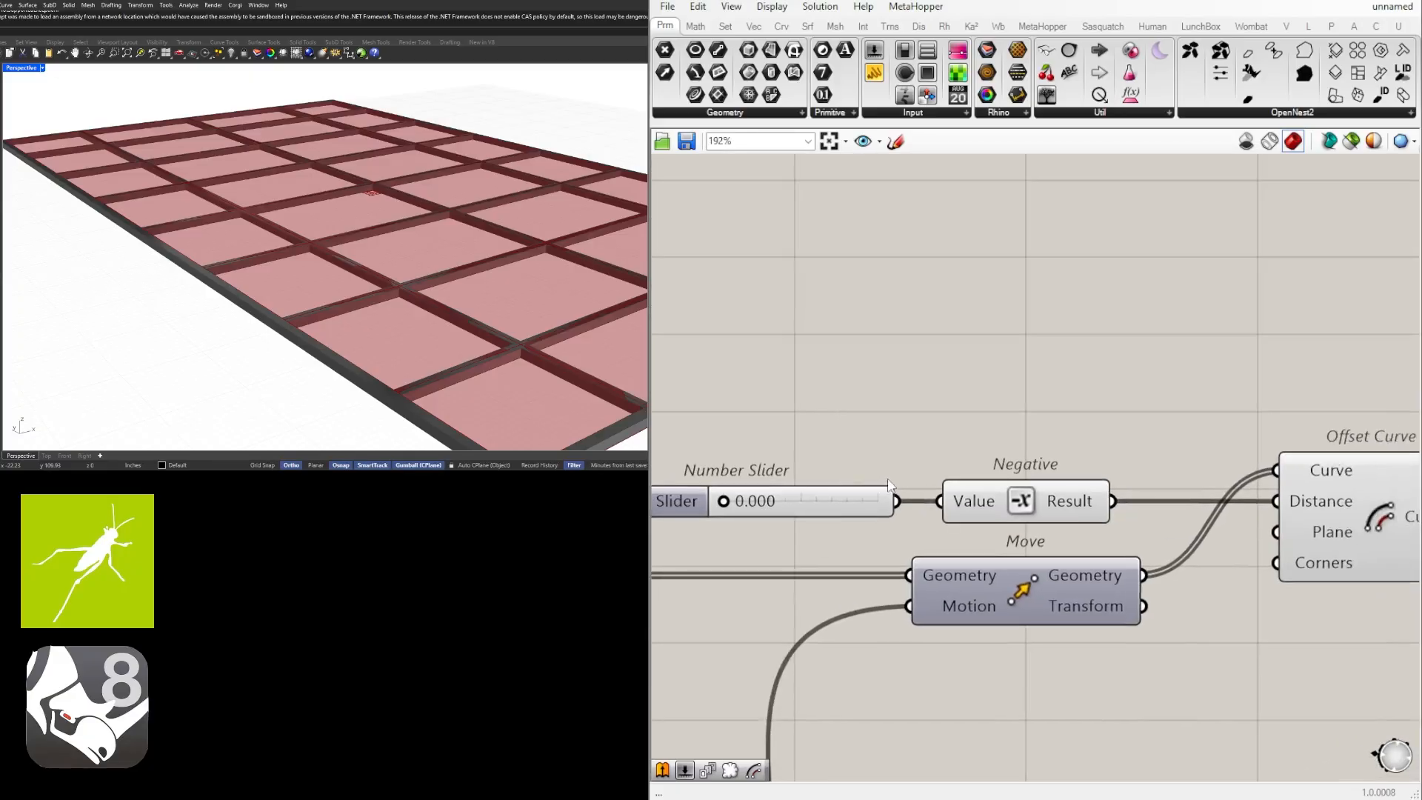
{"action": "right_click_drag", "start_coordinate": [1144, 492], "coordinate": [839, 492]}
{"action": "scroll", "coordinate": [981, 519], "scroll_direction": "down", "scroll_amount": 2}
{"action": "right_click_drag", "start_coordinate": [979, 523], "coordinate": [1153, 526]}
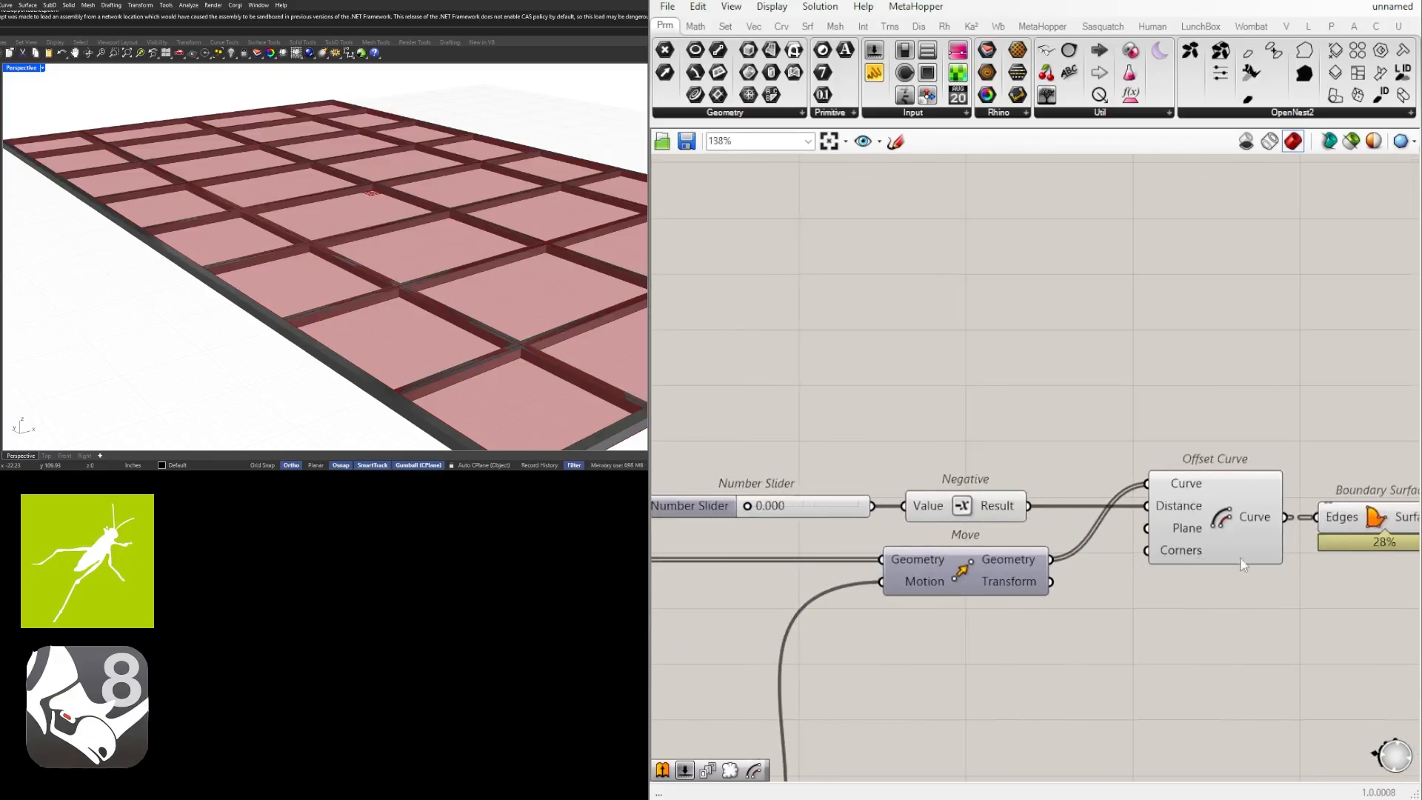
{"action": "right_click_drag", "start_coordinate": [1240, 559], "coordinate": [1156, 523]}
{"action": "left_click_drag", "start_coordinate": [1310, 567], "coordinate": [1129, 417]}
{"action": "right_click_drag", "start_coordinate": [1104, 473], "coordinate": [1263, 478]}
{"action": "key", "text": "Delete"}
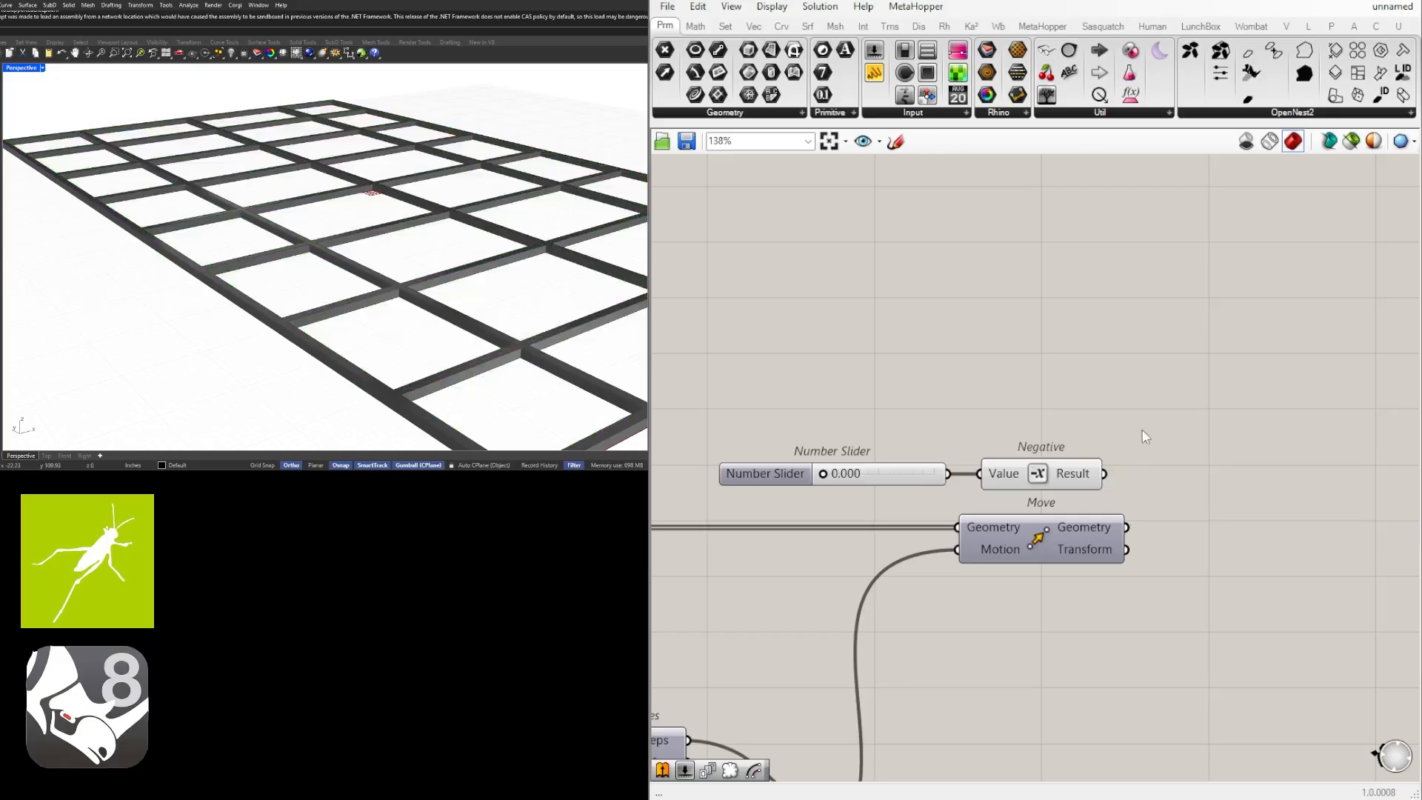
Delete the leftover Number Slider and Negative components, and turn on the preview of the Move component.
{"action": "left_click_drag", "start_coordinate": [1185, 385], "coordinate": [787, 489]}
{"action": "key", "text": "Delete"}
{"action": "left_click", "coordinate": [1045, 538]}
{"action": "key", "text": "space"}
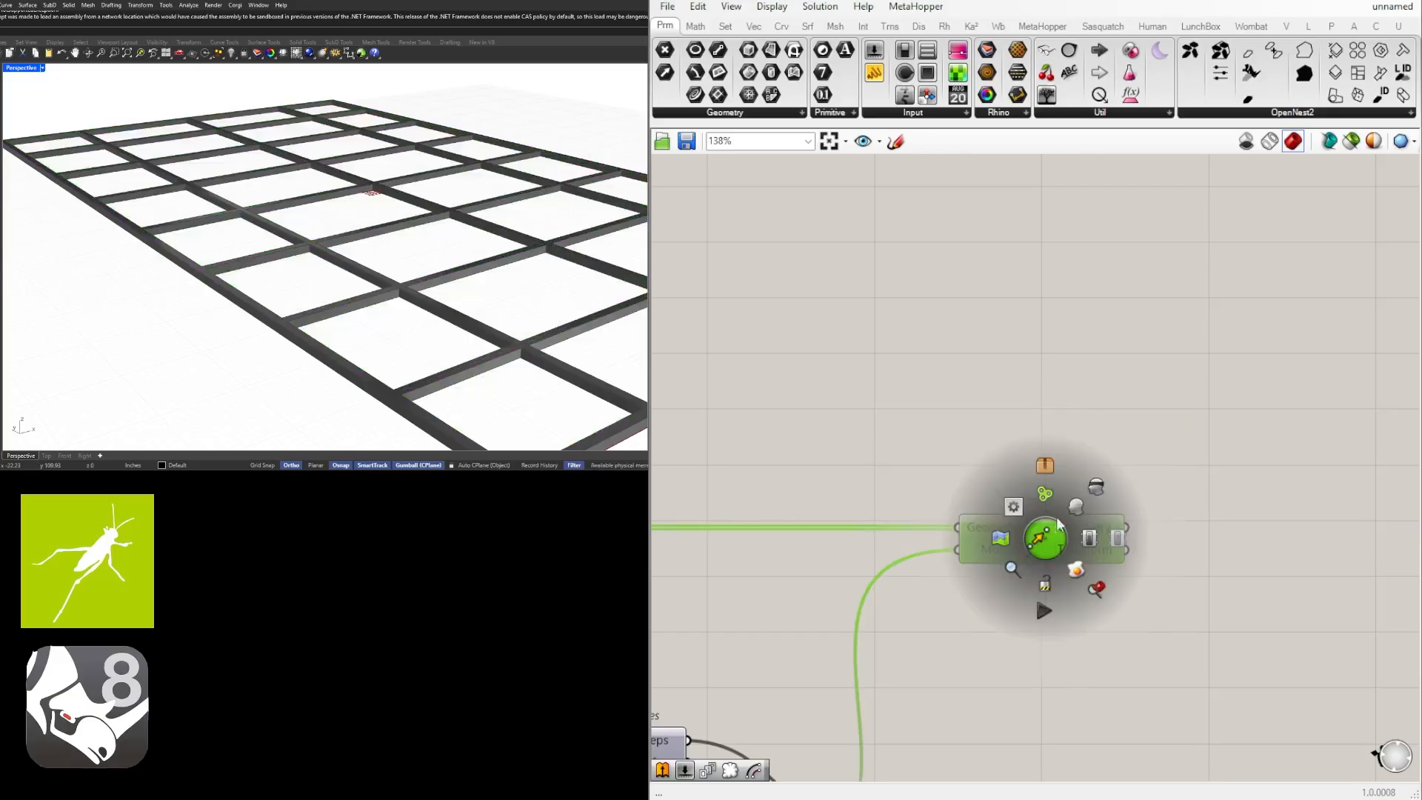
{"action": "left_click", "coordinate": [1077, 507]}
{"action": "left_click", "coordinate": [1188, 440]}
{"action": "scroll", "coordinate": [400, 294], "scroll_direction": "up", "scroll_amount": 7}
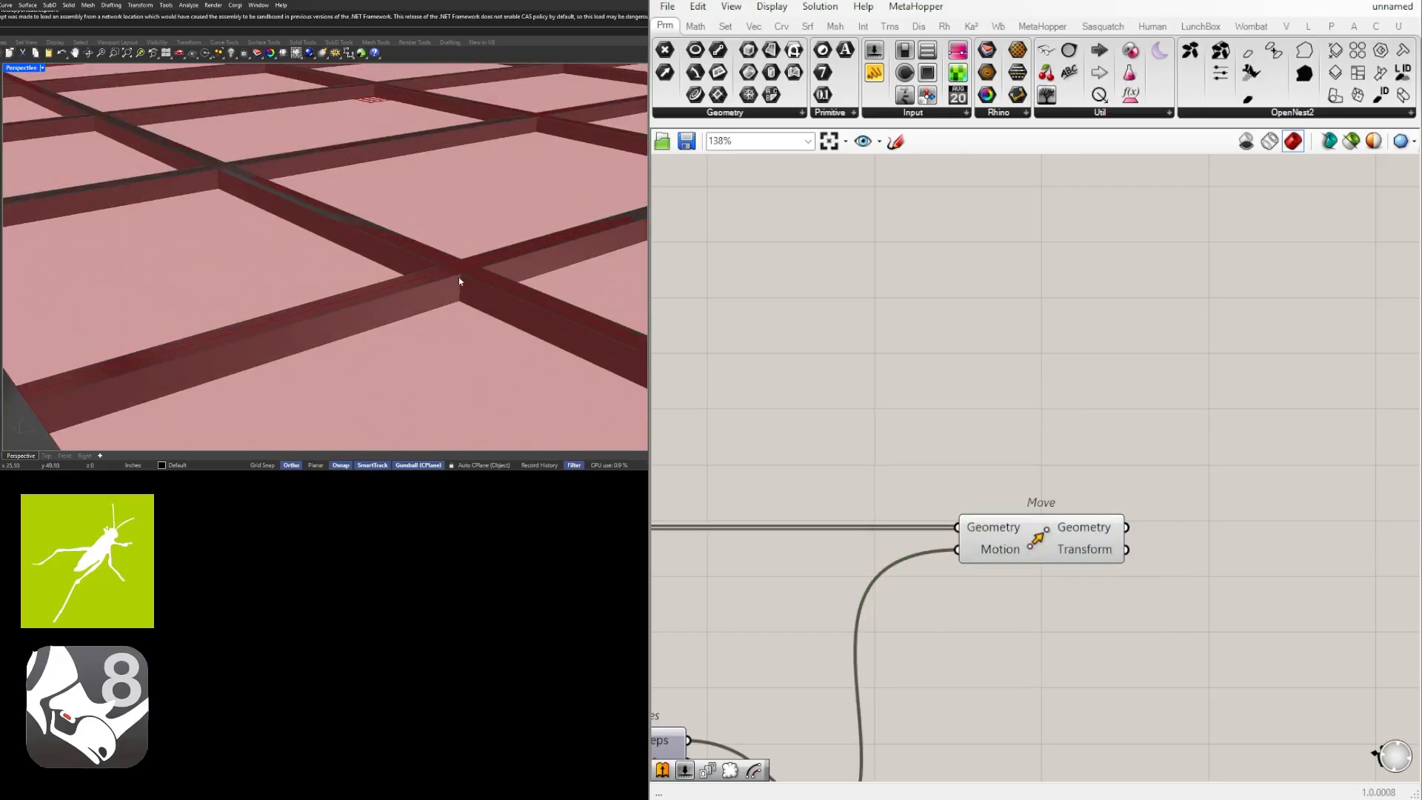
Duplicate the frame's Number Slider, Unit Z and Extrude beside the Move, and feed the moved geometry into the copied Extrude's Base.
{"action": "scroll", "coordinate": [1109, 469], "scroll_direction": "down", "scroll_amount": 5}
{"action": "right_click_drag", "start_coordinate": [1207, 498], "coordinate": [1093, 431]}
{"action": "scroll", "coordinate": [921, 572], "scroll_direction": "up", "scroll_amount": 2}
{"action": "left_click", "coordinate": [924, 579]}
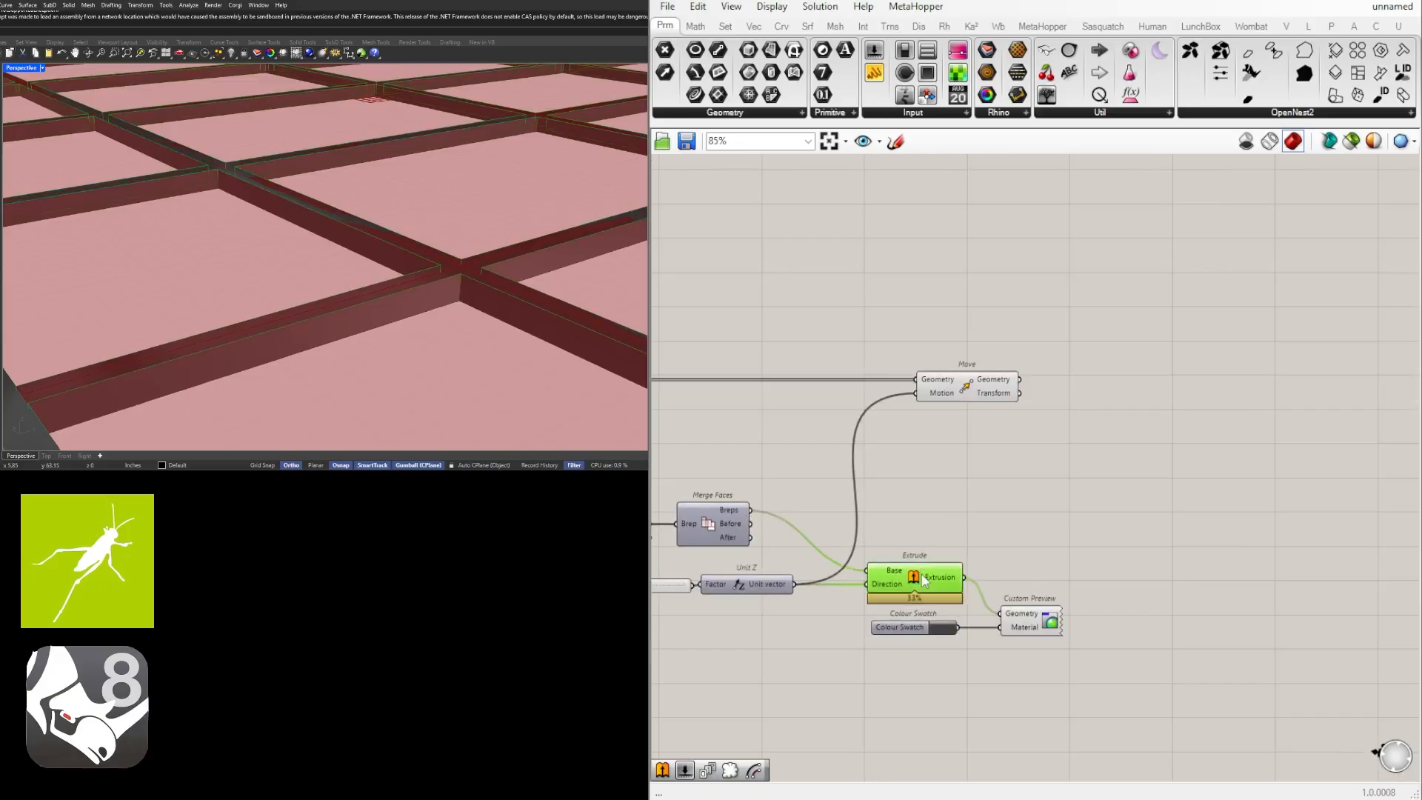
{"action": "right_click_drag", "start_coordinate": [924, 581], "coordinate": [1006, 572]}
{"action": "scroll", "coordinate": [998, 564], "scroll_direction": "down", "scroll_amount": 1}
{"action": "left_click", "coordinate": [852, 569], "text": "shift"}
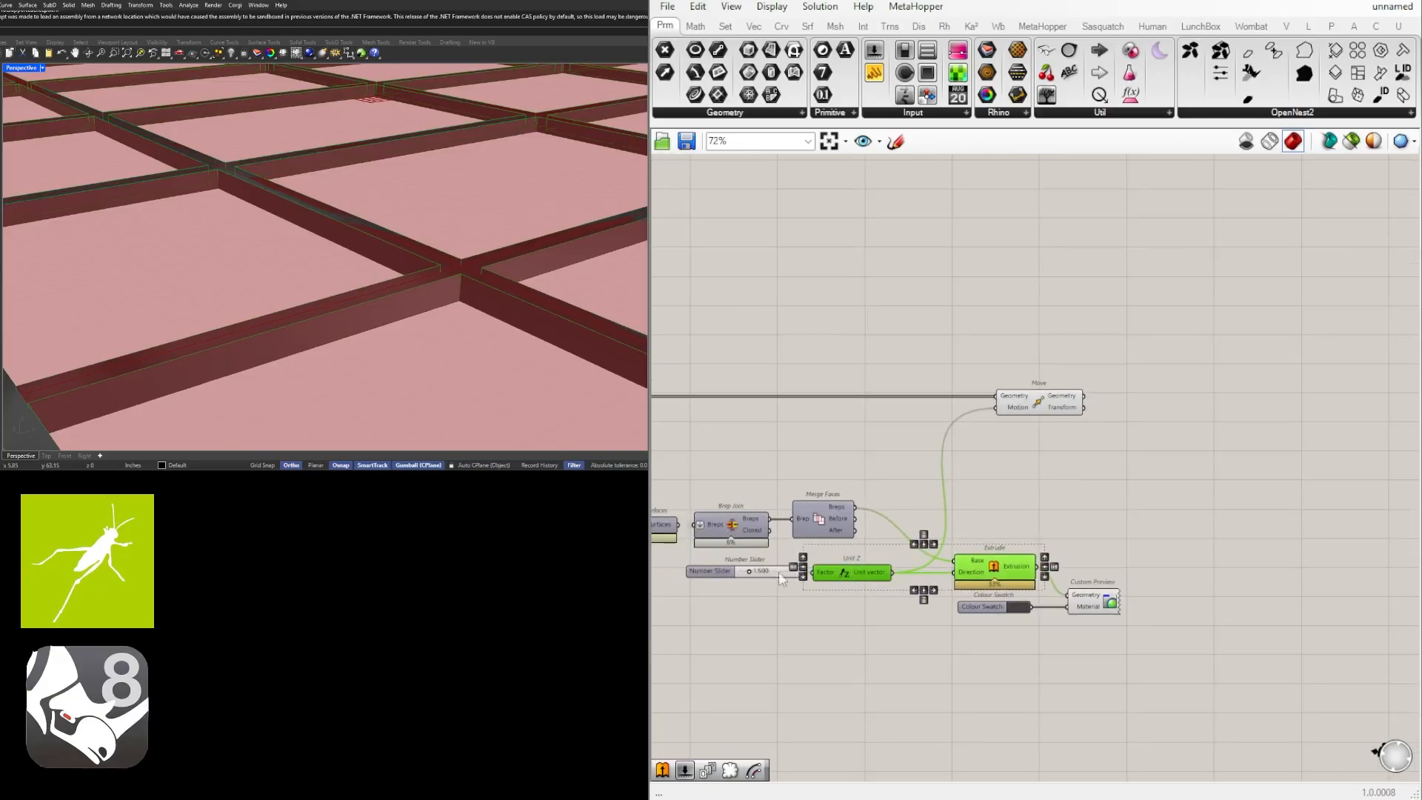
{"action": "left_click", "coordinate": [728, 575], "text": "shift"}
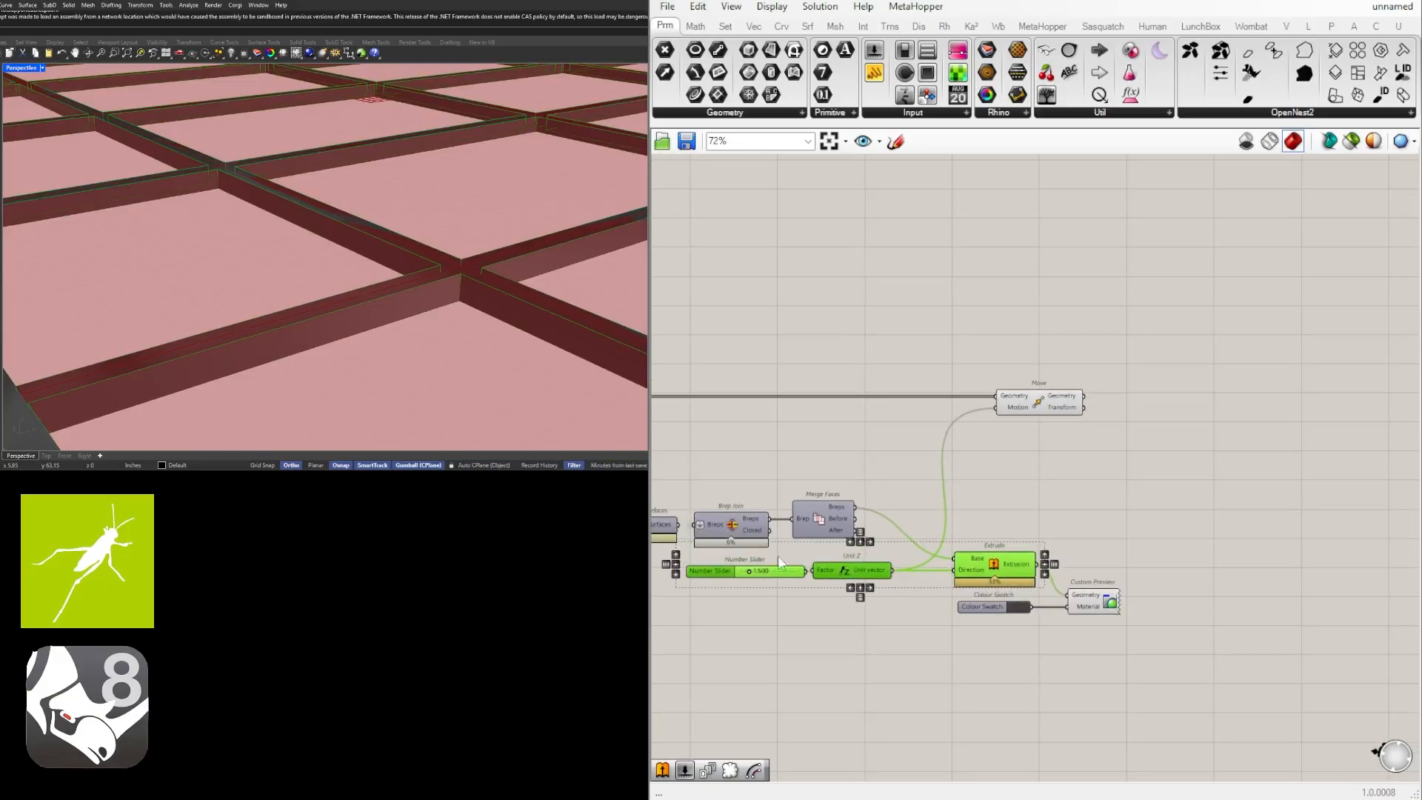
{"action": "left_click_drag", "start_coordinate": [1007, 566], "coordinate": [1204, 436], "text": "alt"}
{"action": "scroll", "coordinate": [1102, 383], "scroll_direction": "up", "scroll_amount": 4}
{"action": "left_click_drag", "start_coordinate": [1076, 406], "coordinate": [1182, 477]}
{"action": "scroll", "coordinate": [1189, 480], "scroll_direction": "down", "scroll_amount": 3}
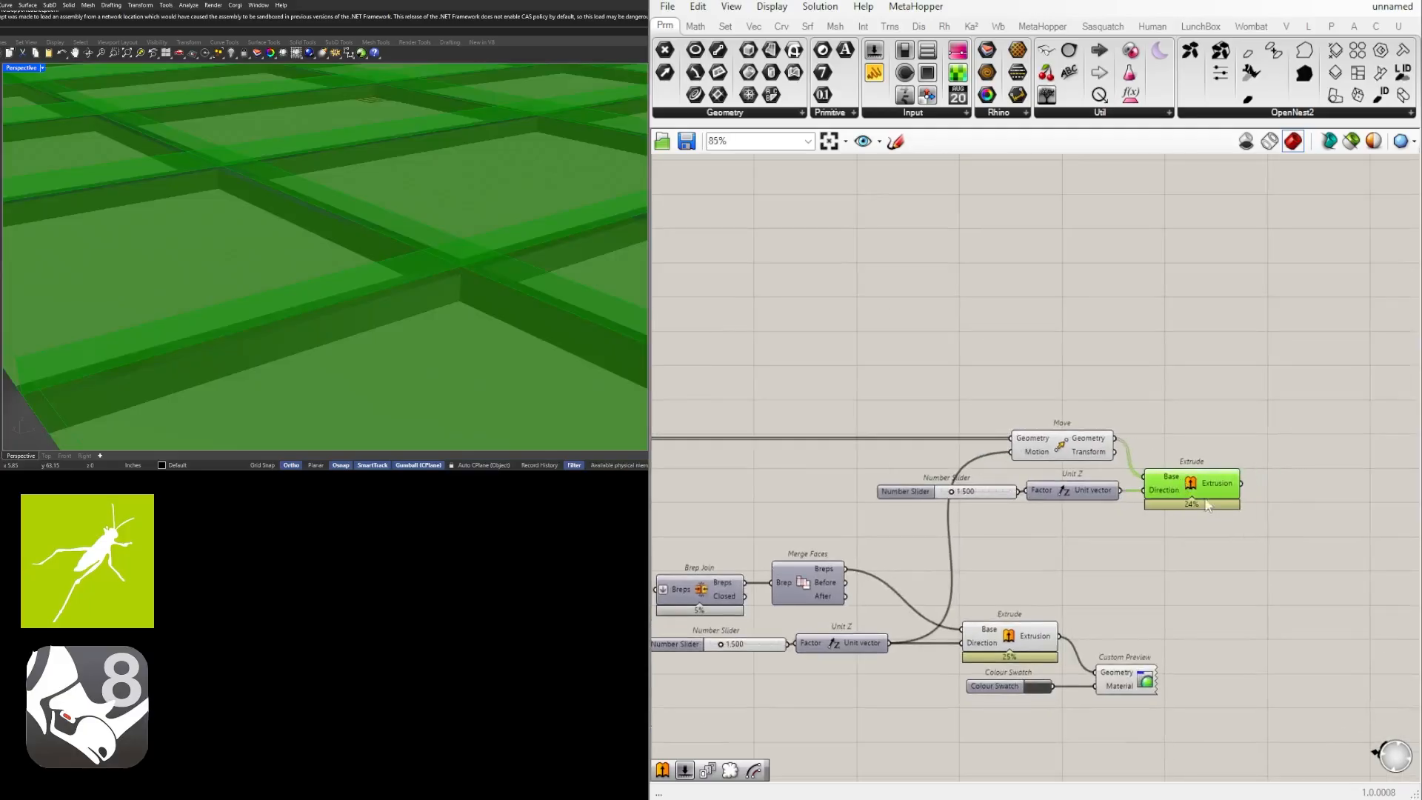
Shift the copied slider, Unit Z and Extrude clear of the Move component, and inspect the extruded panels from the outer corner.
{"action": "left_click_drag", "start_coordinate": [1238, 535], "coordinate": [985, 486]}
{"action": "left_click_drag", "start_coordinate": [1068, 501], "coordinate": [1183, 501]}
{"action": "left_click", "coordinate": [1302, 555]}
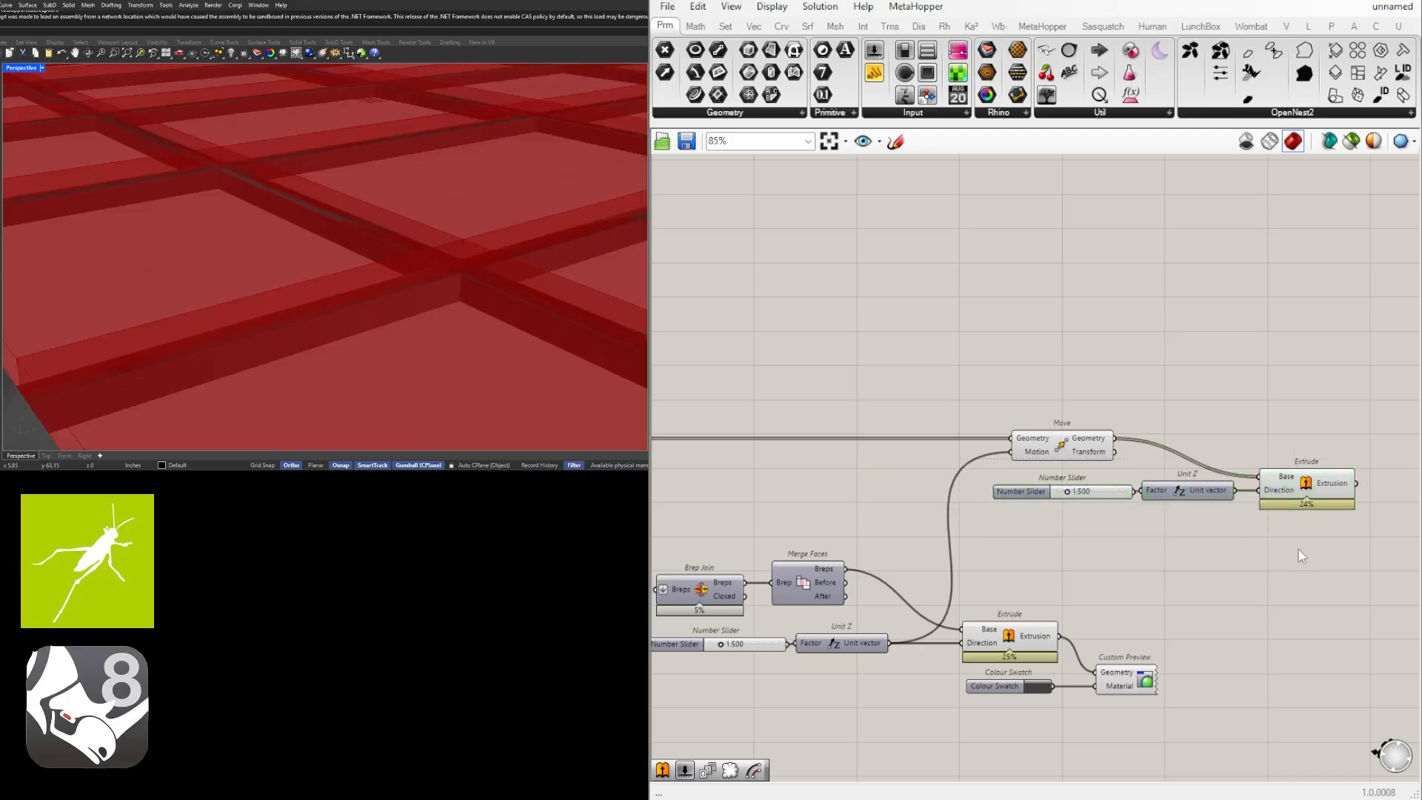
{"action": "right_click_drag", "start_coordinate": [1302, 556], "coordinate": [1206, 539]}
{"action": "left_click", "coordinate": [1221, 486]}
{"action": "scroll", "coordinate": [263, 303], "scroll_direction": "down", "scroll_amount": 9}
{"action": "scroll", "coordinate": [262, 303], "scroll_direction": "up", "scroll_amount": 6}
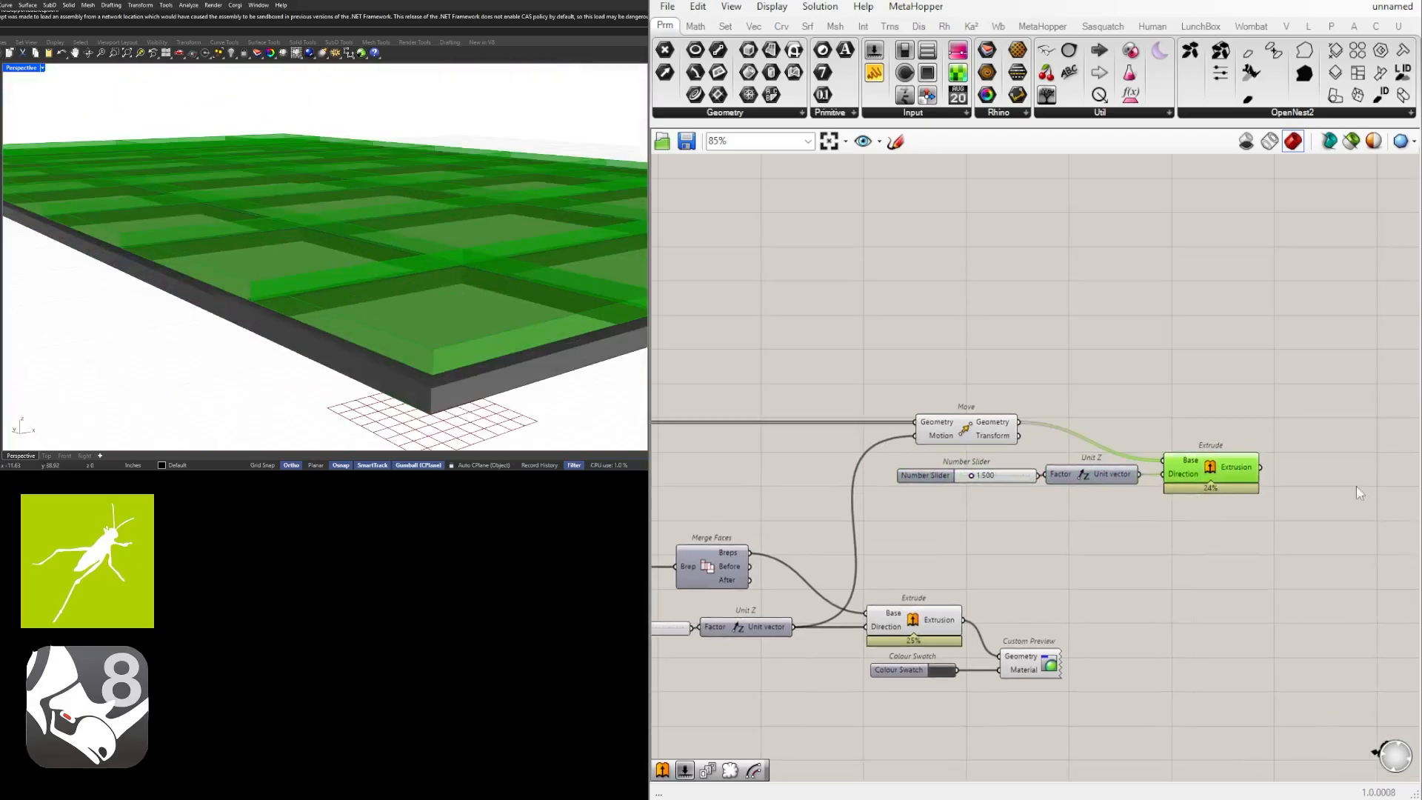
Set the panel extrusion's Number Slider to 0.5 and view the whole ceiling from above.
{"action": "scroll", "coordinate": [1006, 456], "scroll_direction": "up", "scroll_amount": 4}
{"action": "left_click", "coordinate": [948, 506]}
{"action": "double_click", "coordinate": [949, 506]}
{"action": "type", "text": "0.5"}
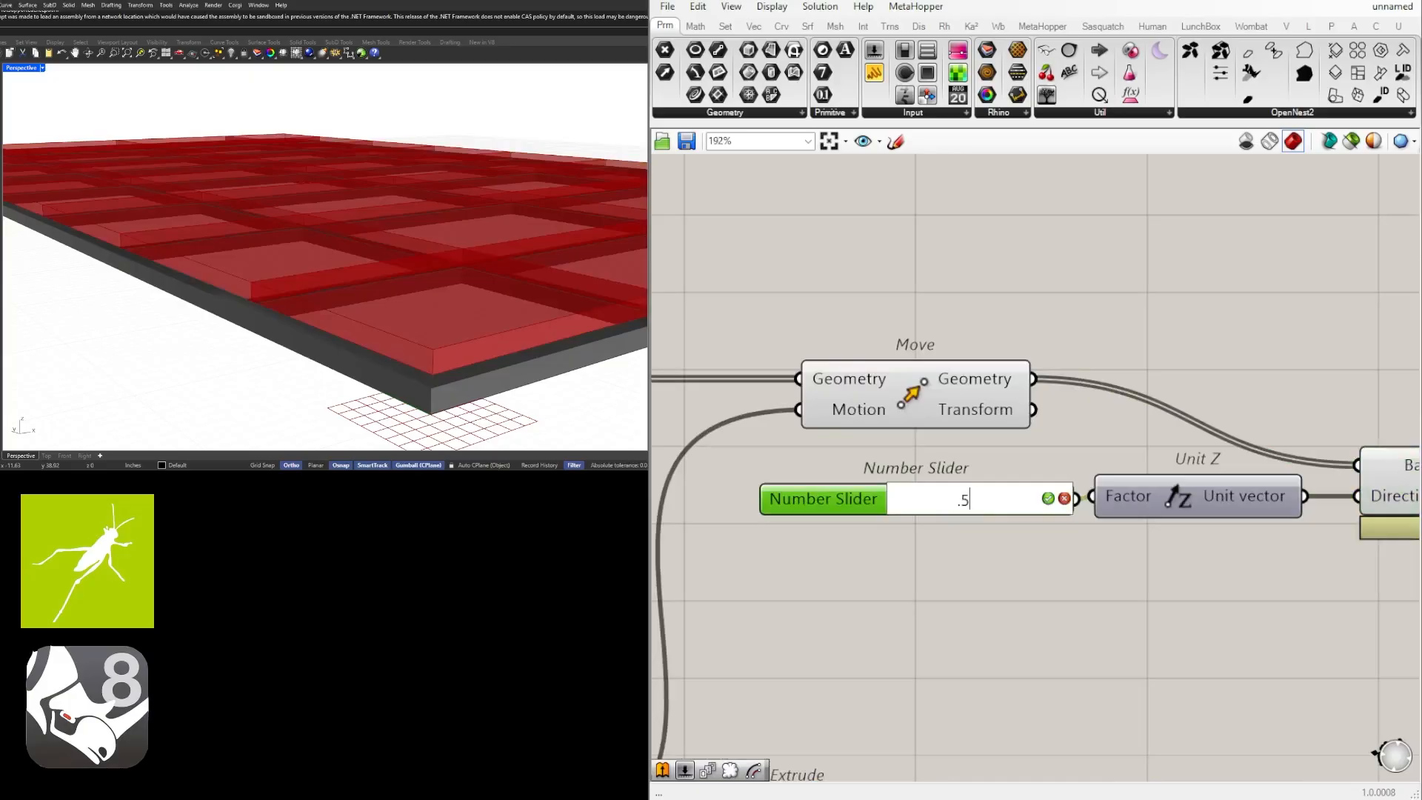
{"action": "key", "text": "Return"}
{"action": "scroll", "coordinate": [359, 280], "scroll_direction": "down", "scroll_amount": 5}
{"action": "right_click_drag", "start_coordinate": [359, 279], "coordinate": [355, 312]}
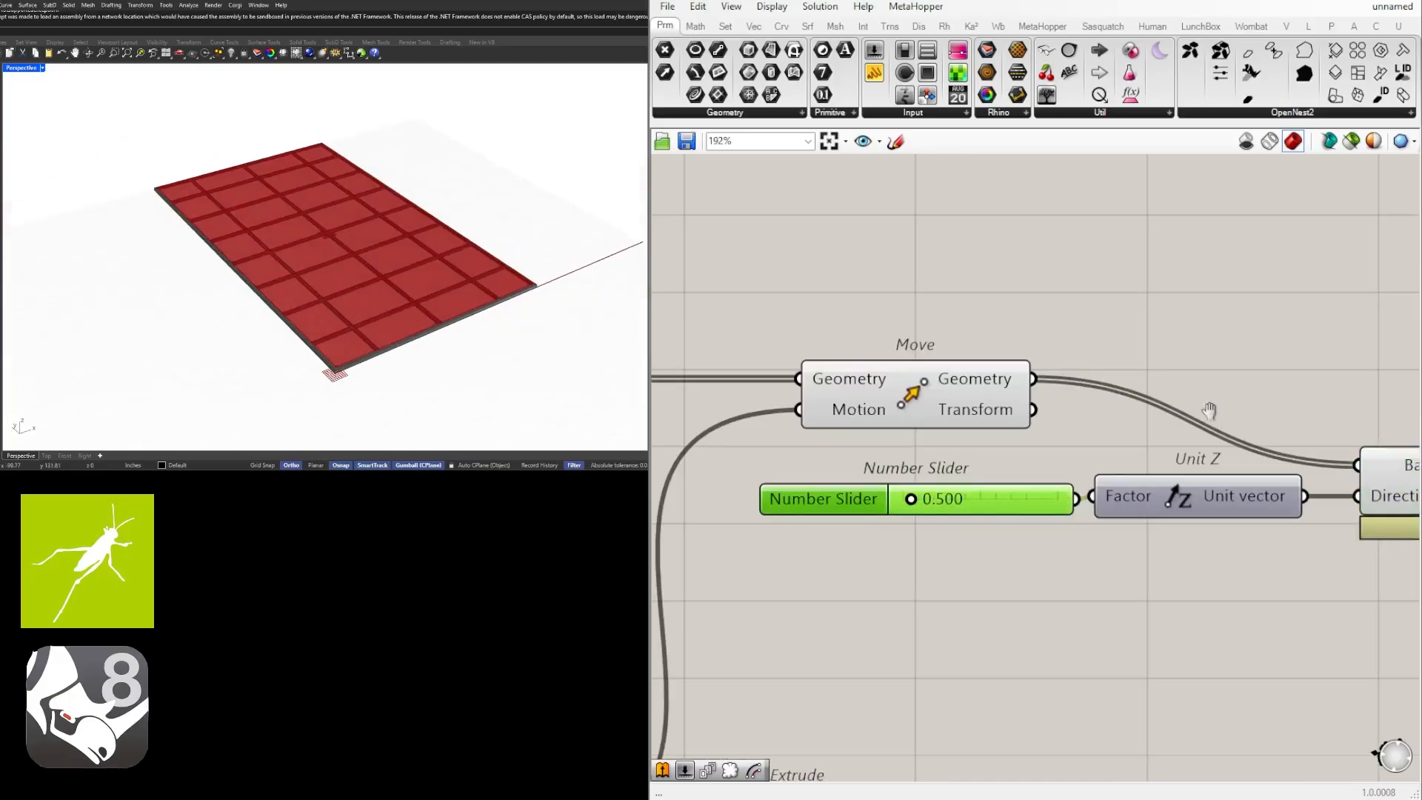
Set the wire display of the frame Custom Preview's Geometry input to Hidden.
{"action": "right_click_drag", "start_coordinate": [1209, 410], "coordinate": [893, 397]}
{"action": "left_click", "coordinate": [1072, 376]}
{"action": "left_click", "coordinate": [1170, 443]}
{"action": "left_click", "coordinate": [1166, 388]}
{"action": "scroll", "coordinate": [1166, 384], "scroll_direction": "down", "scroll_amount": 4}
{"action": "right_click_drag", "start_coordinate": [1075, 546], "coordinate": [1148, 550]}
{"action": "left_click_drag", "start_coordinate": [1142, 662], "coordinate": [927, 620]}
{"action": "left_click", "coordinate": [1039, 666]}
{"action": "scroll", "coordinate": [1040, 627], "scroll_direction": "up", "scroll_amount": 5}
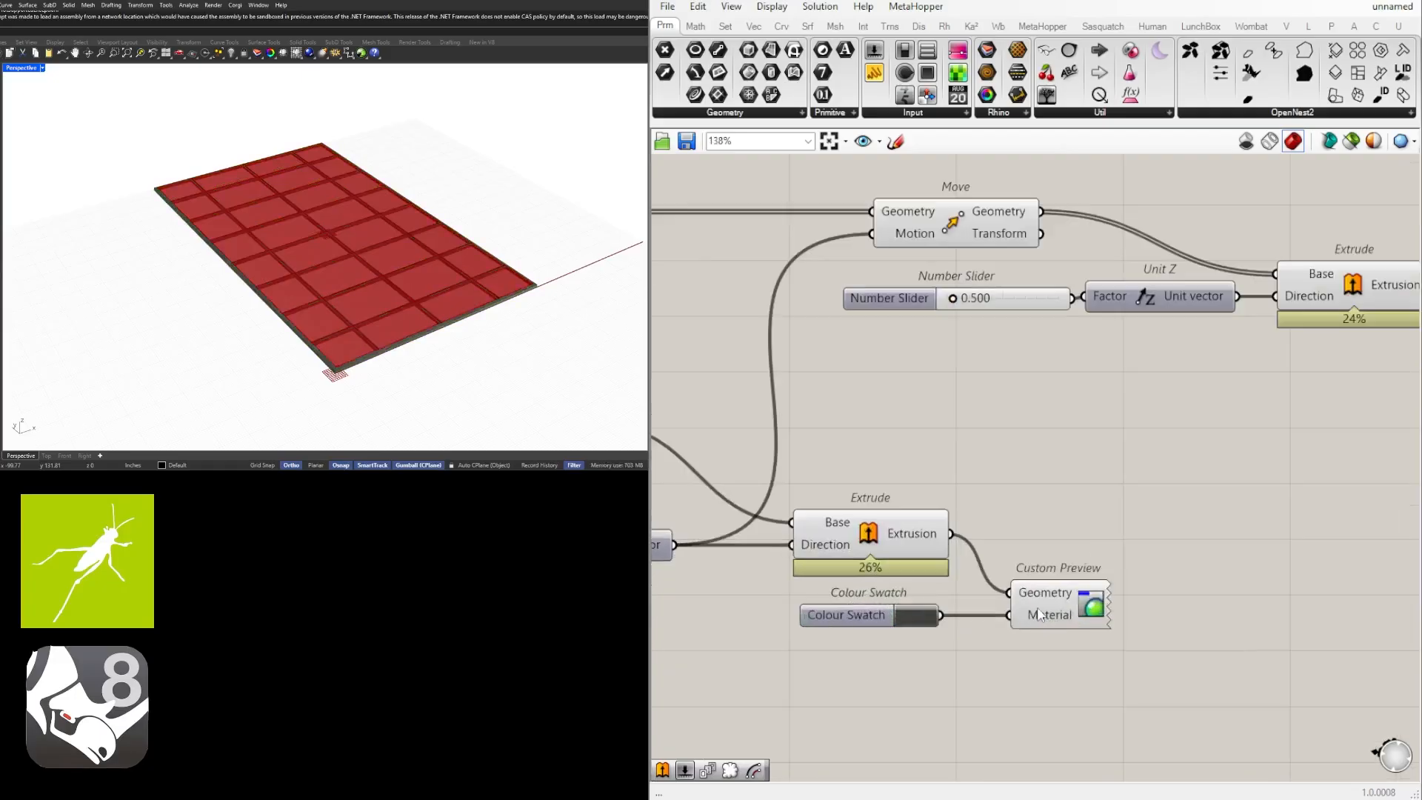
{"action": "right_click_drag", "start_coordinate": [1040, 614], "coordinate": [931, 600]}
{"action": "right_click", "coordinate": [919, 579]}
{"action": "mouse_move", "coordinate": [1098, 548]}
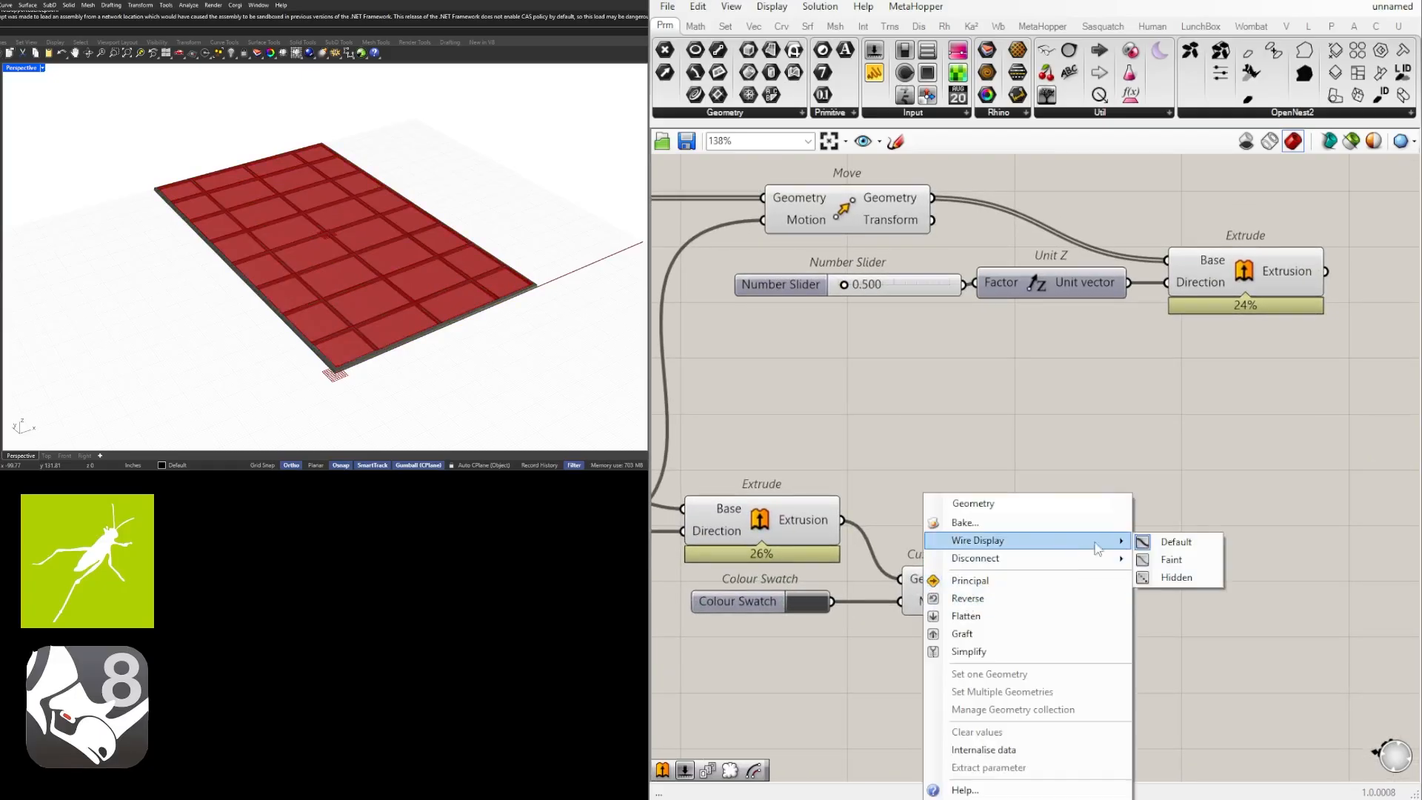
{"action": "left_click", "coordinate": [1173, 580]}
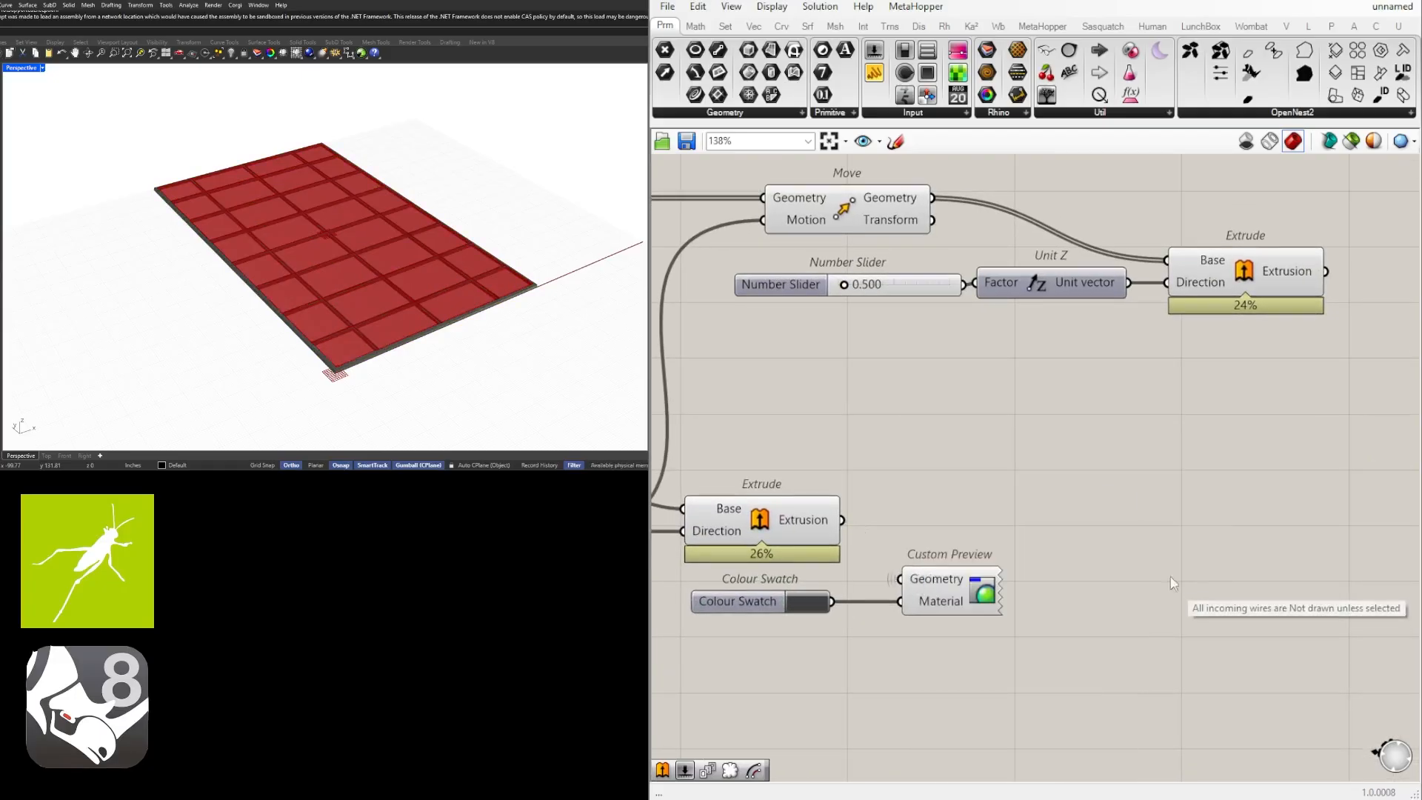
Duplicate the Colour Swatch and Custom Preview beside the panel Extrude, and feed its Extrusion into the copy's Geometry input.
{"action": "left_click_drag", "start_coordinate": [717, 599], "coordinate": [740, 599]}
{"action": "left_click_drag", "start_coordinate": [979, 645], "coordinate": [774, 582]}
{"action": "scroll", "coordinate": [969, 588], "scroll_direction": "down", "scroll_amount": 2}
{"action": "right_click_drag", "start_coordinate": [970, 588], "coordinate": [830, 592]}
{"action": "left_click_drag", "start_coordinate": [830, 593], "coordinate": [1192, 403], "text": "alt"}
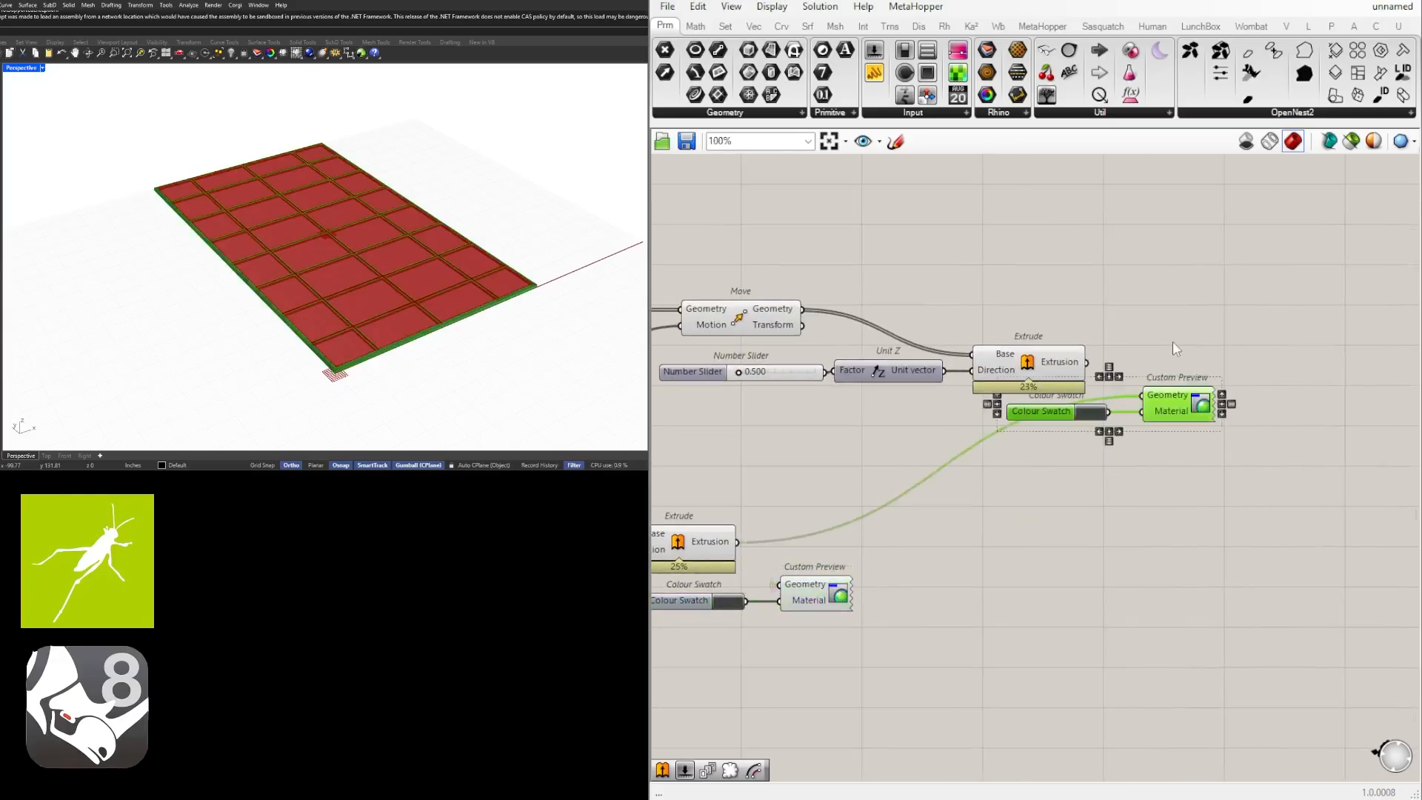
{"action": "left_click", "coordinate": [1174, 347]}
{"action": "scroll", "coordinate": [1094, 356], "scroll_direction": "up", "scroll_amount": 2}
{"action": "left_click_drag", "start_coordinate": [1084, 365], "coordinate": [1161, 411]}
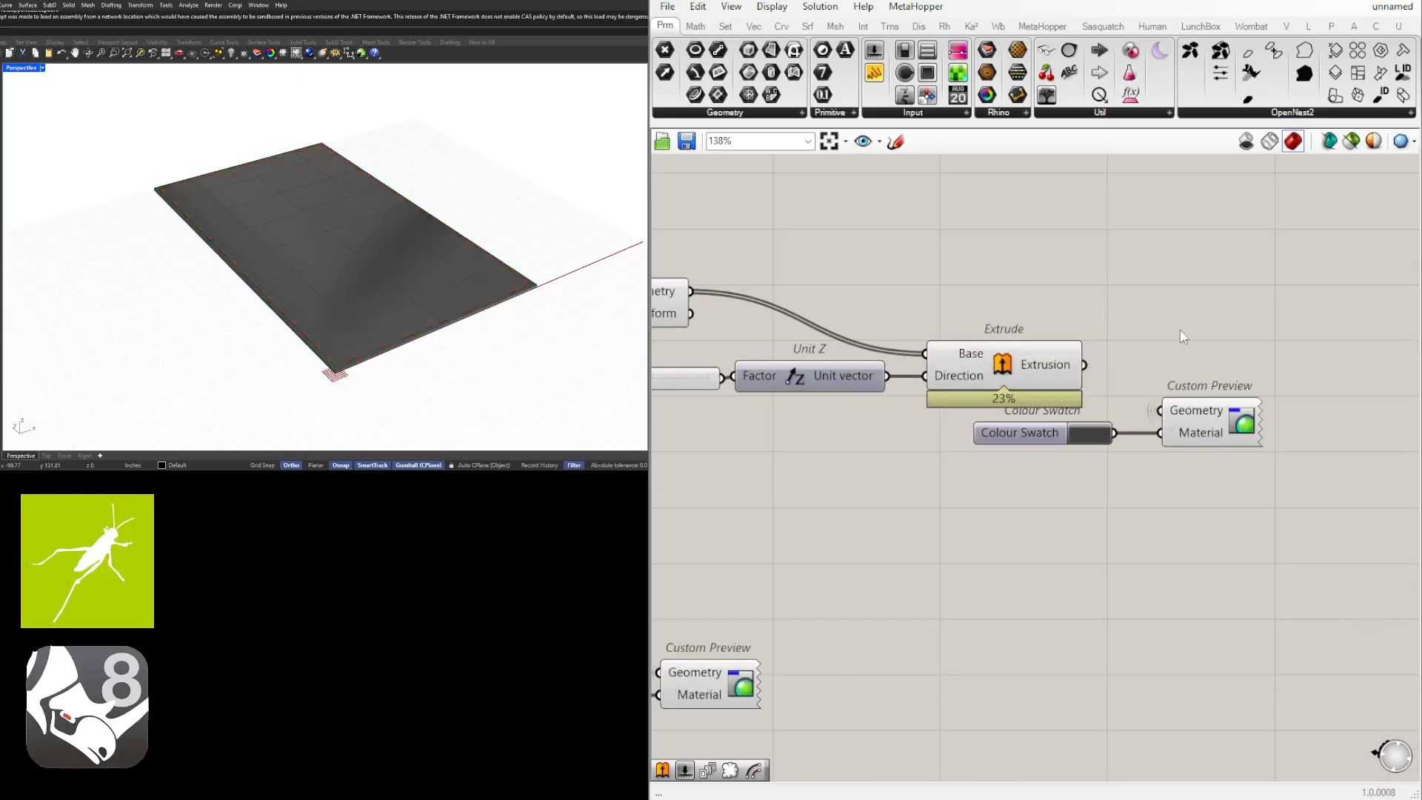
Change the panels' Colour Swatch to a light grey with a Val of 75, and orbit to check the ceiling.
{"action": "scroll", "coordinate": [1096, 394], "scroll_direction": "up", "scroll_amount": 3}
{"action": "left_click", "coordinate": [1102, 431]}
{"action": "mouse_move", "coordinate": [1230, 554]}
{"action": "left_mouse_down"}
{"action": "mouse_move", "coordinate": [1252, 526]}
{"action": "mouse_move", "coordinate": [1277, 561]}
{"action": "left_mouse_up"}
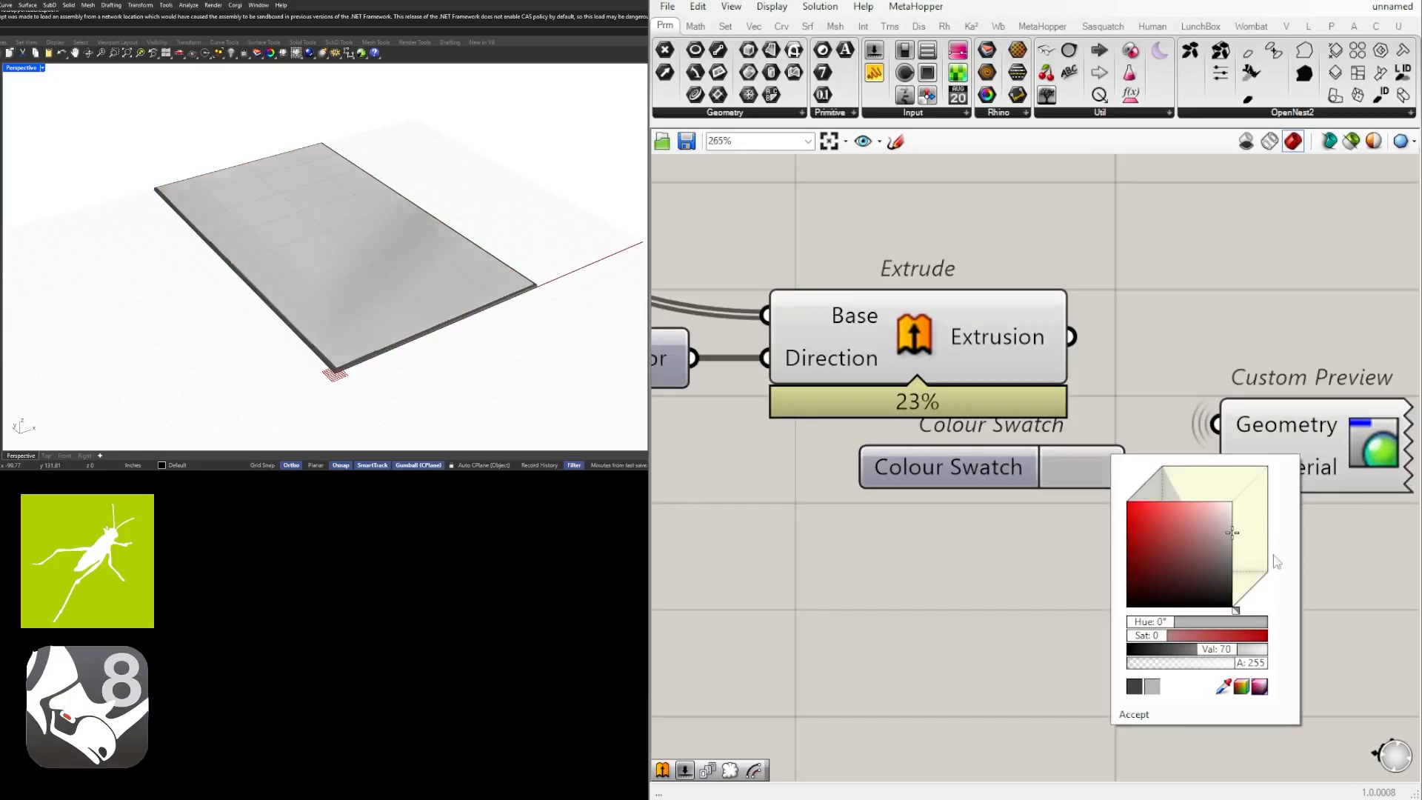
{"action": "double_click", "coordinate": [1215, 648]}
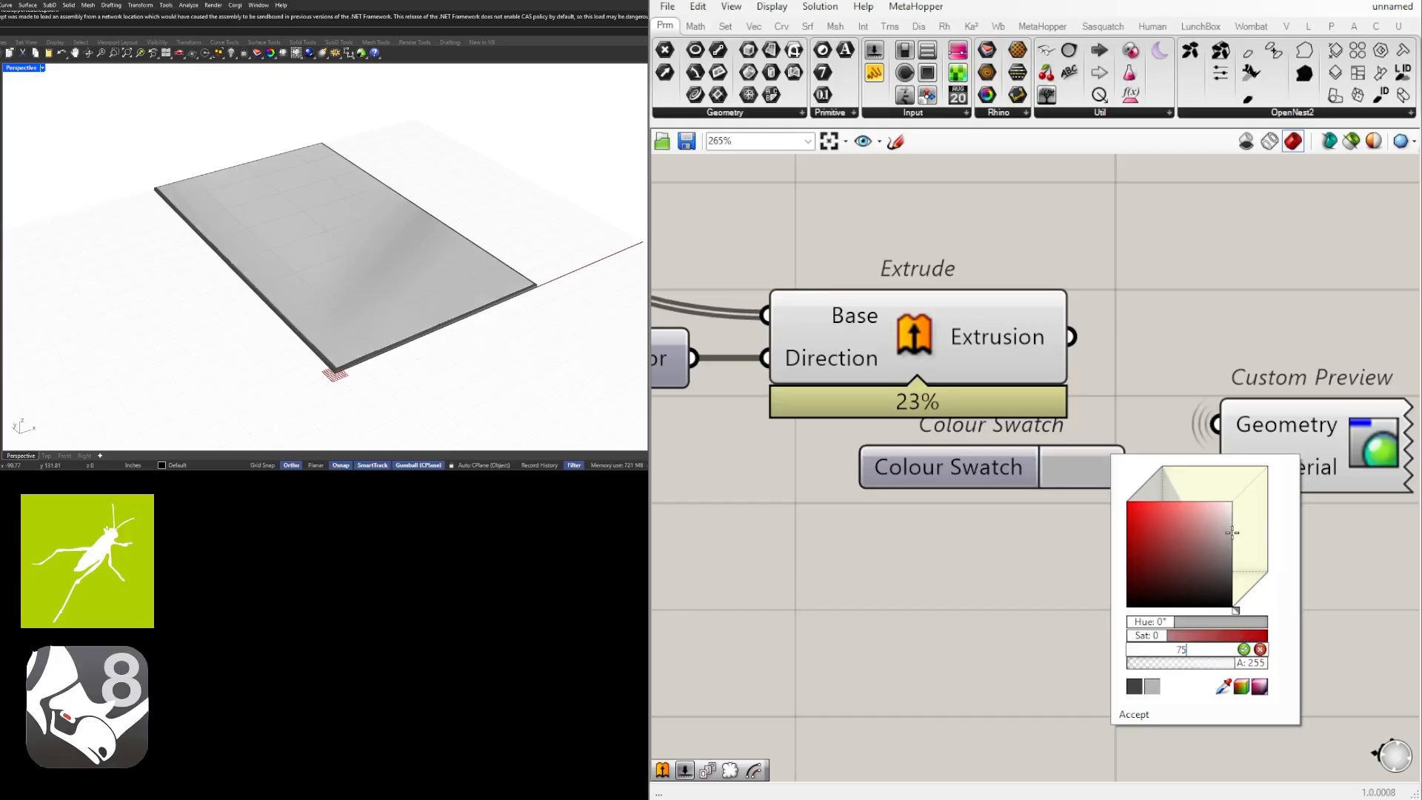
{"action": "left_click", "coordinate": [1244, 649]}
{"action": "mouse_move", "coordinate": [533, 230]}
{"action": "right_mouse_down"}
{"action": "mouse_move", "coordinate": [400, 222]}
{"action": "mouse_move", "coordinate": [429, 133]}
{"action": "mouse_move", "coordinate": [470, 136]}
{"action": "mouse_move", "coordinate": [460, 197]}
{"action": "mouse_move", "coordinate": [403, 219]}
{"action": "mouse_move", "coordinate": [425, 216]}
{"action": "right_mouse_up"}
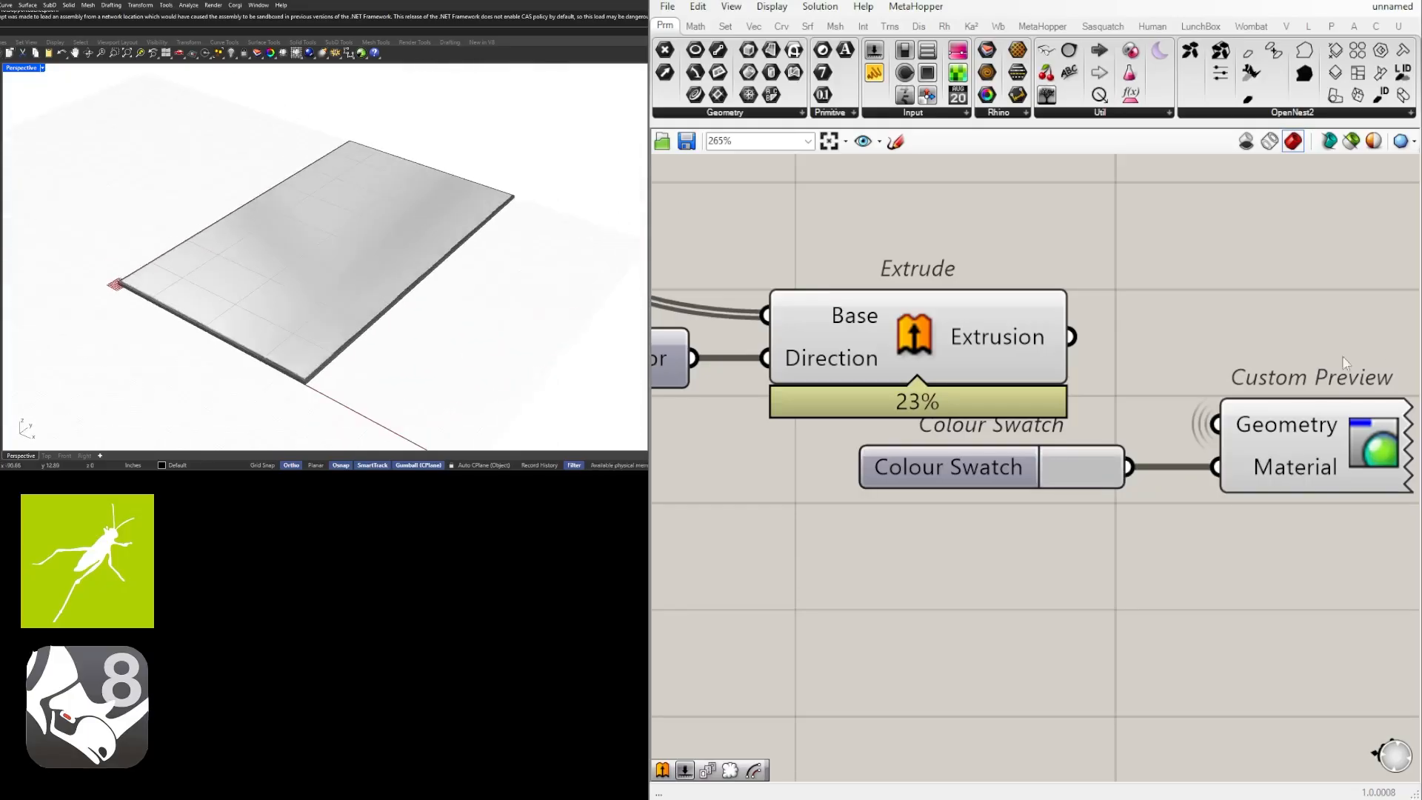
Turn off the default previews of the panel Extrude and the frame Extrude components.
{"action": "scroll", "coordinate": [1278, 398], "scroll_direction": "down", "scroll_amount": 3}
{"action": "right_click_drag", "start_coordinate": [1279, 400], "coordinate": [1281, 482]}
{"action": "left_click", "coordinate": [1094, 457]}
{"action": "middle_click", "coordinate": [1047, 450]}
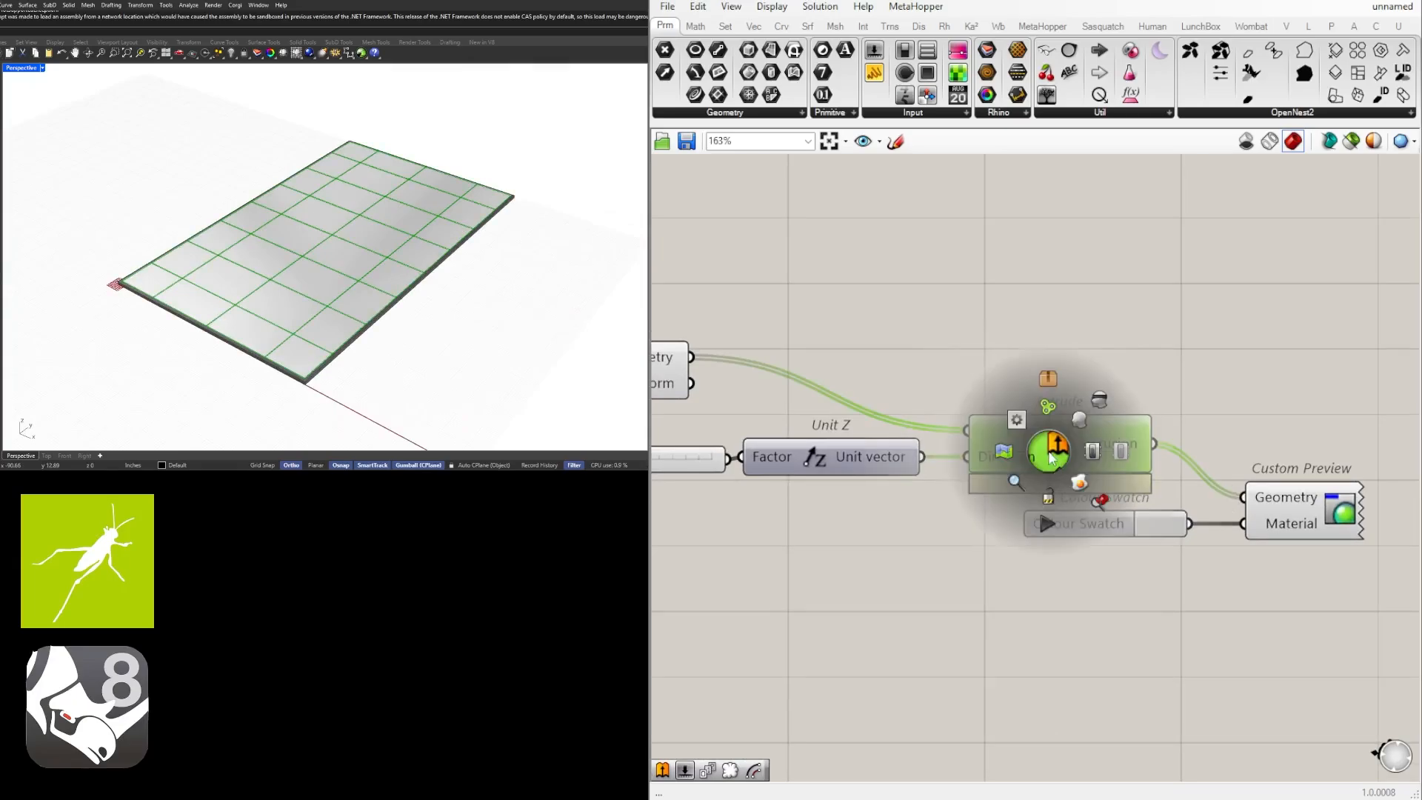
{"action": "left_click", "coordinate": [1097, 399]}
{"action": "scroll", "coordinate": [1099, 394], "scroll_direction": "down", "scroll_amount": 3}
{"action": "right_click_drag", "start_coordinate": [1177, 431], "coordinate": [1034, 554]}
{"action": "scroll", "coordinate": [1034, 554], "scroll_direction": "up", "scroll_amount": 3}
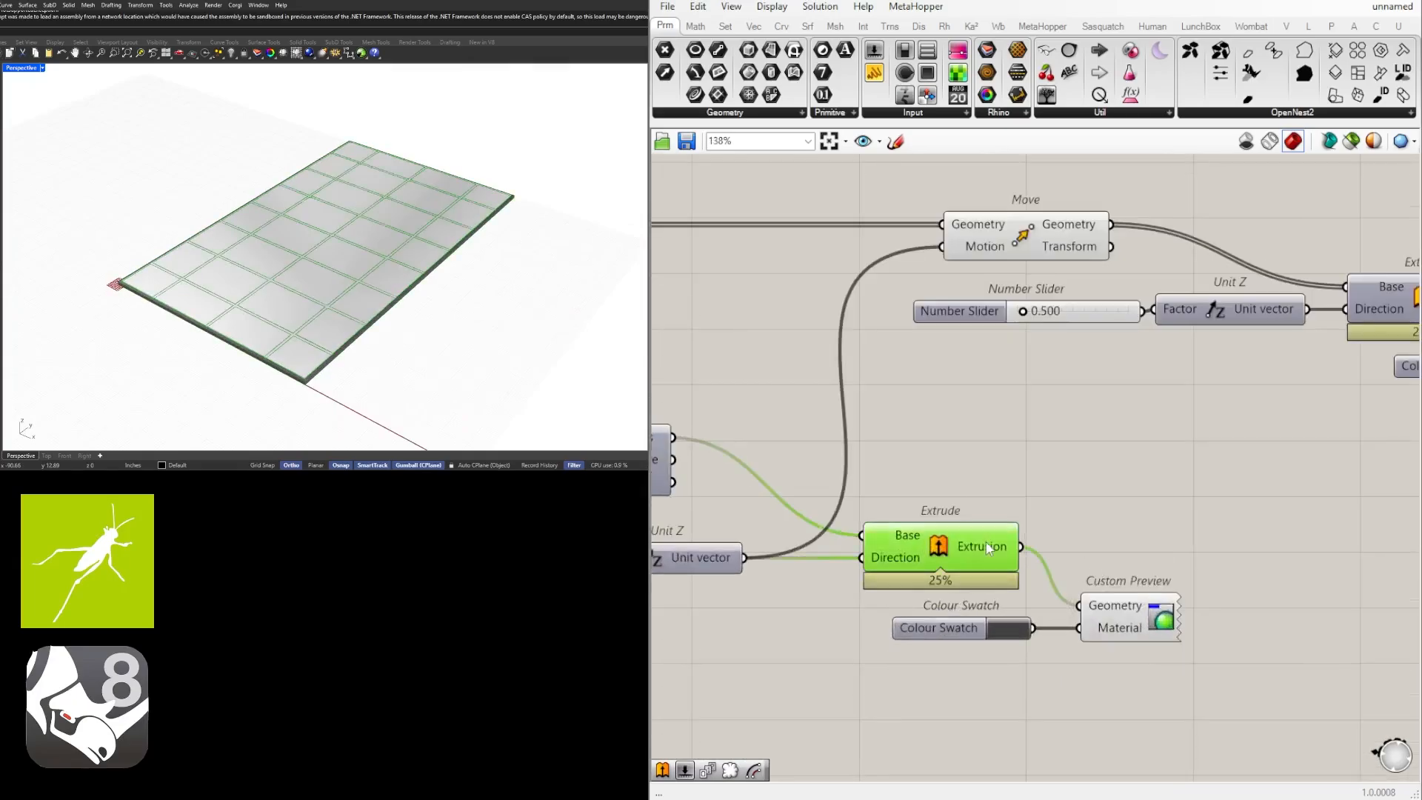
{"action": "middle_click", "coordinate": [908, 544]}
{"action": "left_click", "coordinate": [961, 492]}
Add a Geometry parameter fed by the frame Extrude's Extrusion output, and put it in its own group.
{"action": "double_click", "coordinate": [1144, 507]}
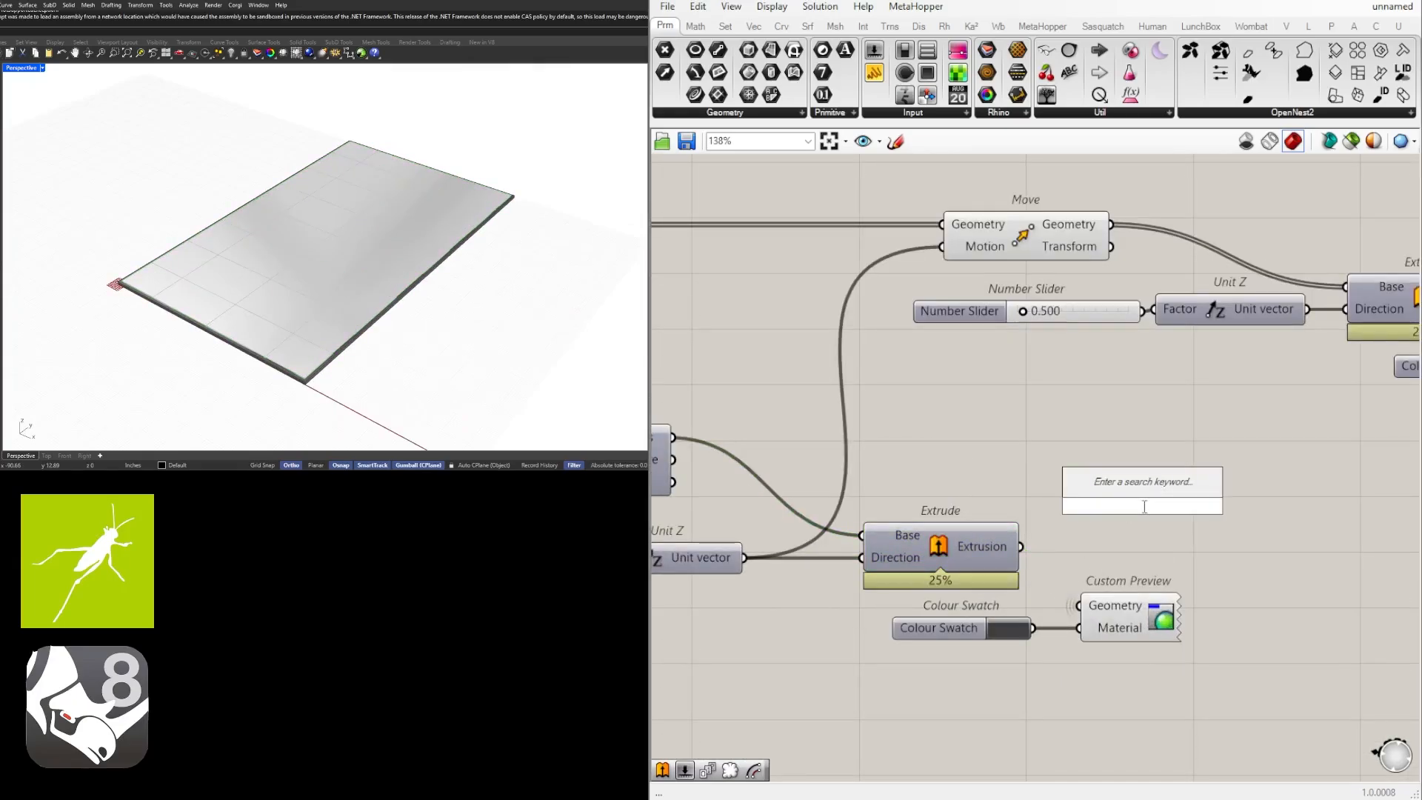
{"action": "type", "text": "geom"}
{"action": "key", "text": "Return"}
{"action": "left_click_drag", "start_coordinate": [1019, 547], "coordinate": [1146, 550]}
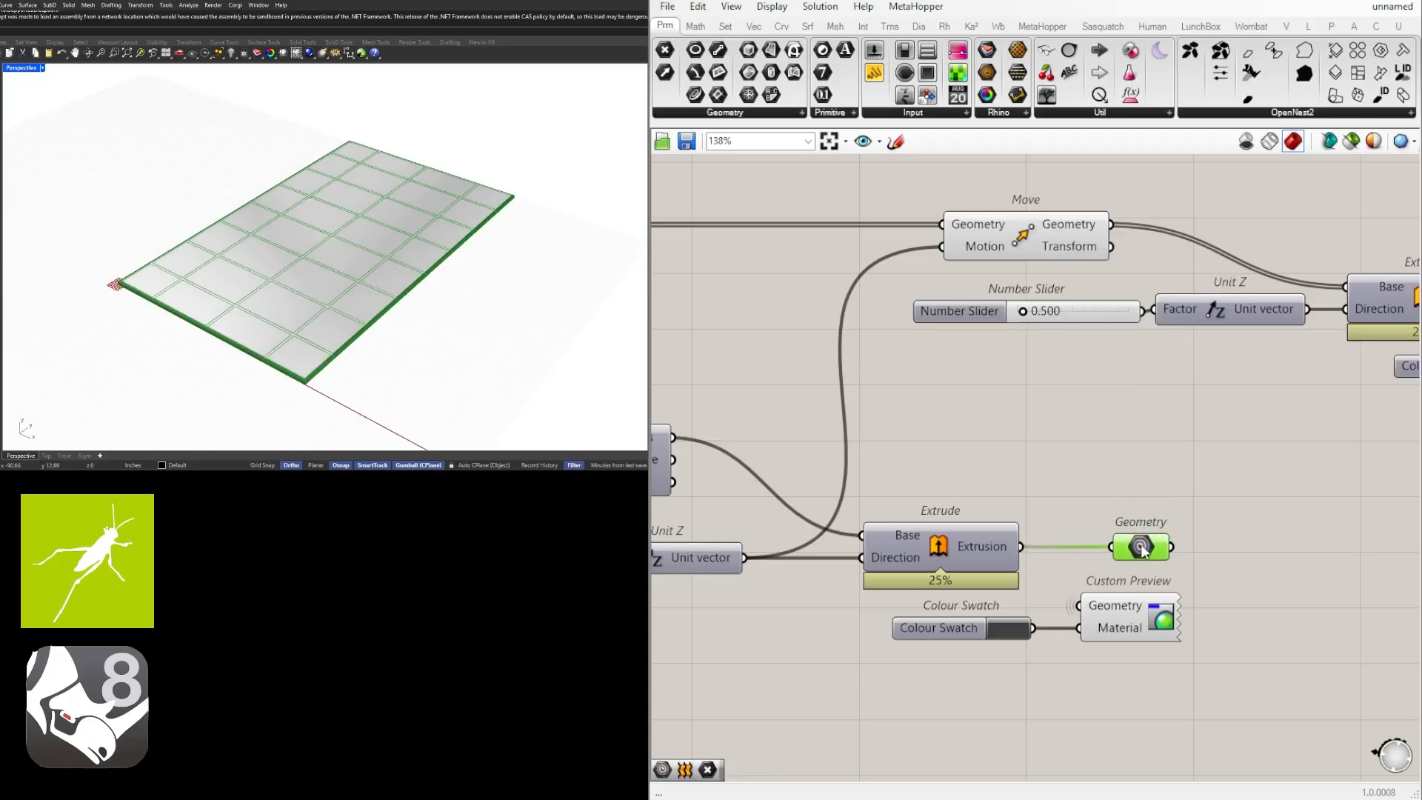
{"action": "key", "text": "ctrl+g"}
Move the frame's Colour Swatch and Custom Preview past the Geometry parameter, and connect that parameter to the preview's Geometry input.
{"action": "left_click_drag", "start_coordinate": [1221, 675], "coordinate": [962, 620]}
{"action": "right_click_drag", "start_coordinate": [963, 623], "coordinate": [836, 621]}
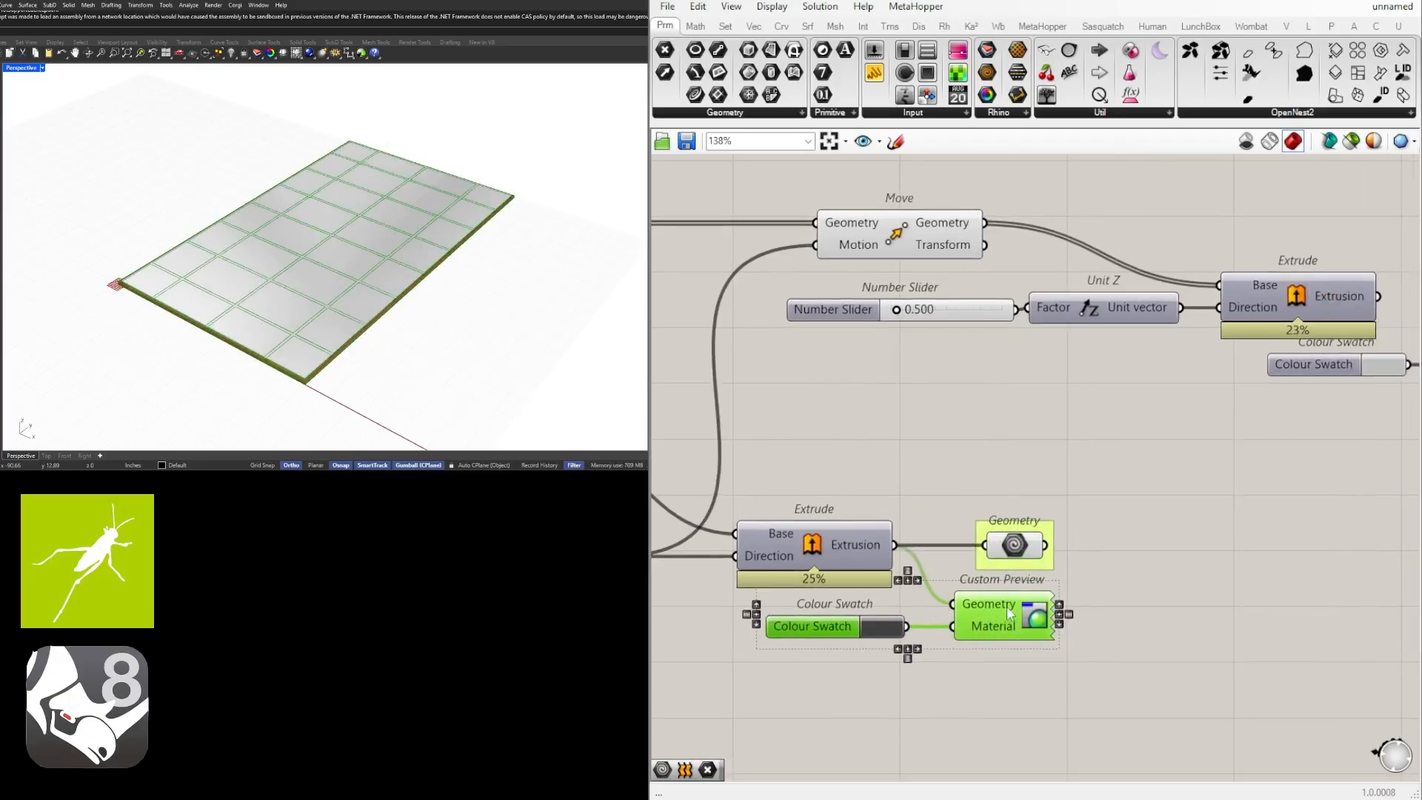
{"action": "left_click_drag", "start_coordinate": [836, 623], "coordinate": [1060, 624]}
{"action": "left_click", "coordinate": [1076, 545]}
{"action": "left_click_drag", "start_coordinate": [1045, 545], "coordinate": [1175, 603]}
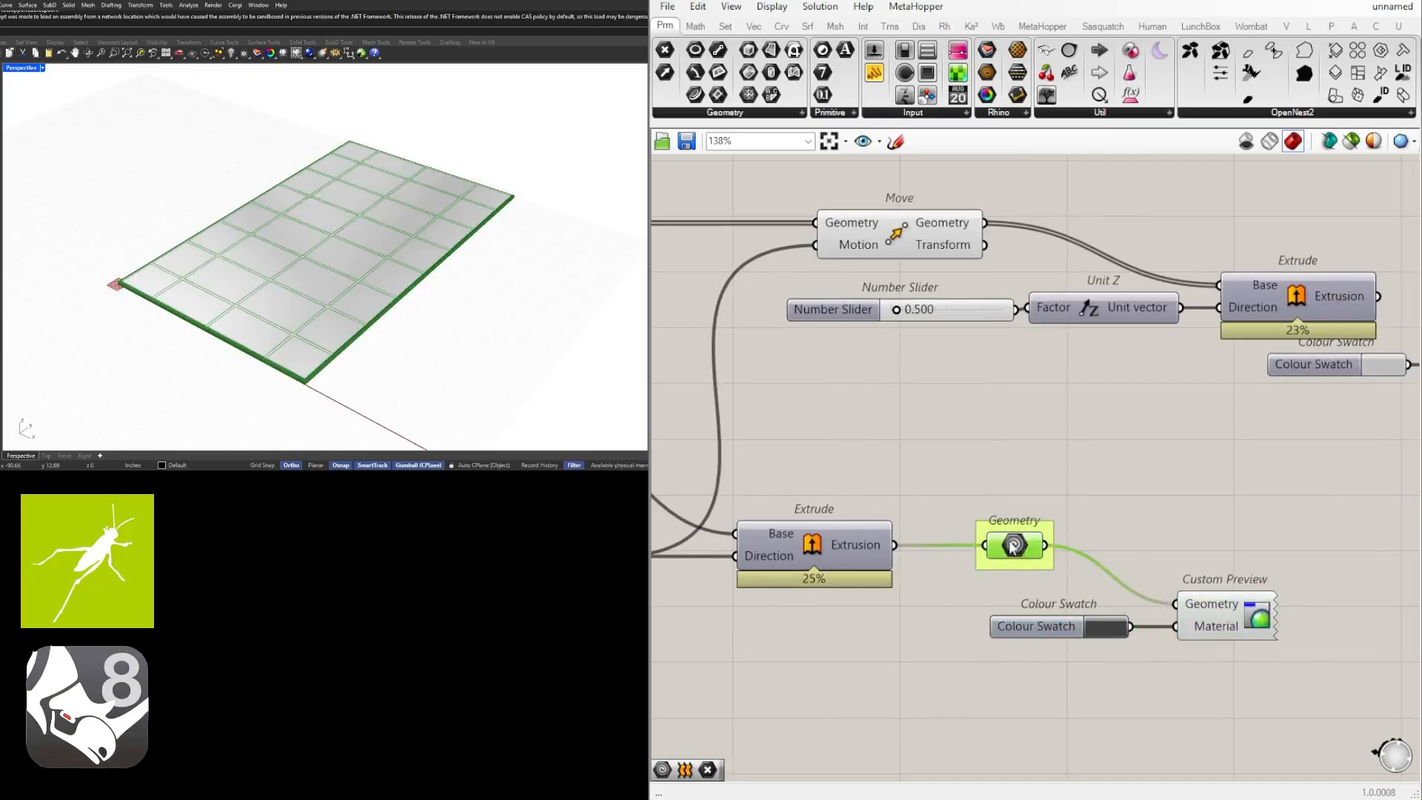
Move the panels' Colour Swatch and Custom Preview further past the panel Extrude to make room for another parameter.
{"action": "right_click_drag", "start_coordinate": [1291, 488], "coordinate": [1004, 523]}
{"action": "scroll", "coordinate": [1003, 523], "scroll_direction": "down", "scroll_amount": 4}
{"action": "scroll", "coordinate": [1084, 459], "scroll_direction": "up", "scroll_amount": 3}
{"action": "left_click_drag", "start_coordinate": [1150, 492], "coordinate": [1197, 458]}
{"action": "left_click", "coordinate": [1173, 383]}
Add a Geometry parameter fed by the panel Extrude's Extrusion output, and connect it to the panels' Custom Preview Geometry input.
{"action": "double_click", "coordinate": [1108, 388]}
{"action": "type", "text": "geometry"}
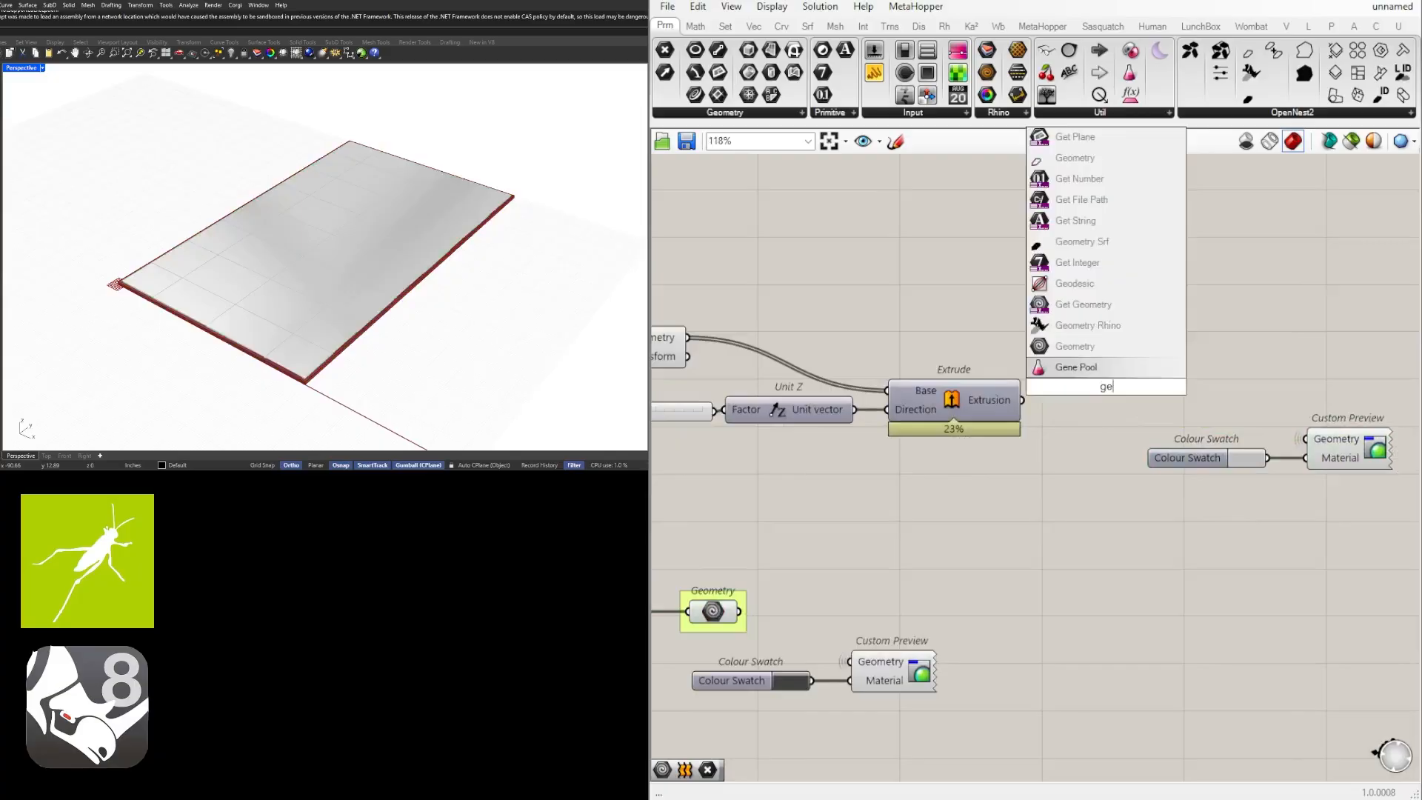
{"action": "key", "text": "Return"}
{"action": "left_click_drag", "start_coordinate": [1022, 400], "coordinate": [1080, 387]}
{"action": "left_click_drag", "start_coordinate": [1105, 387], "coordinate": [1306, 440]}
Put the panels' Geometry parameter in its own group, and move its Colour Swatch and Custom Preview closer to it.
{"action": "left_click", "coordinate": [1110, 447]}
{"action": "left_click", "coordinate": [1081, 387]}
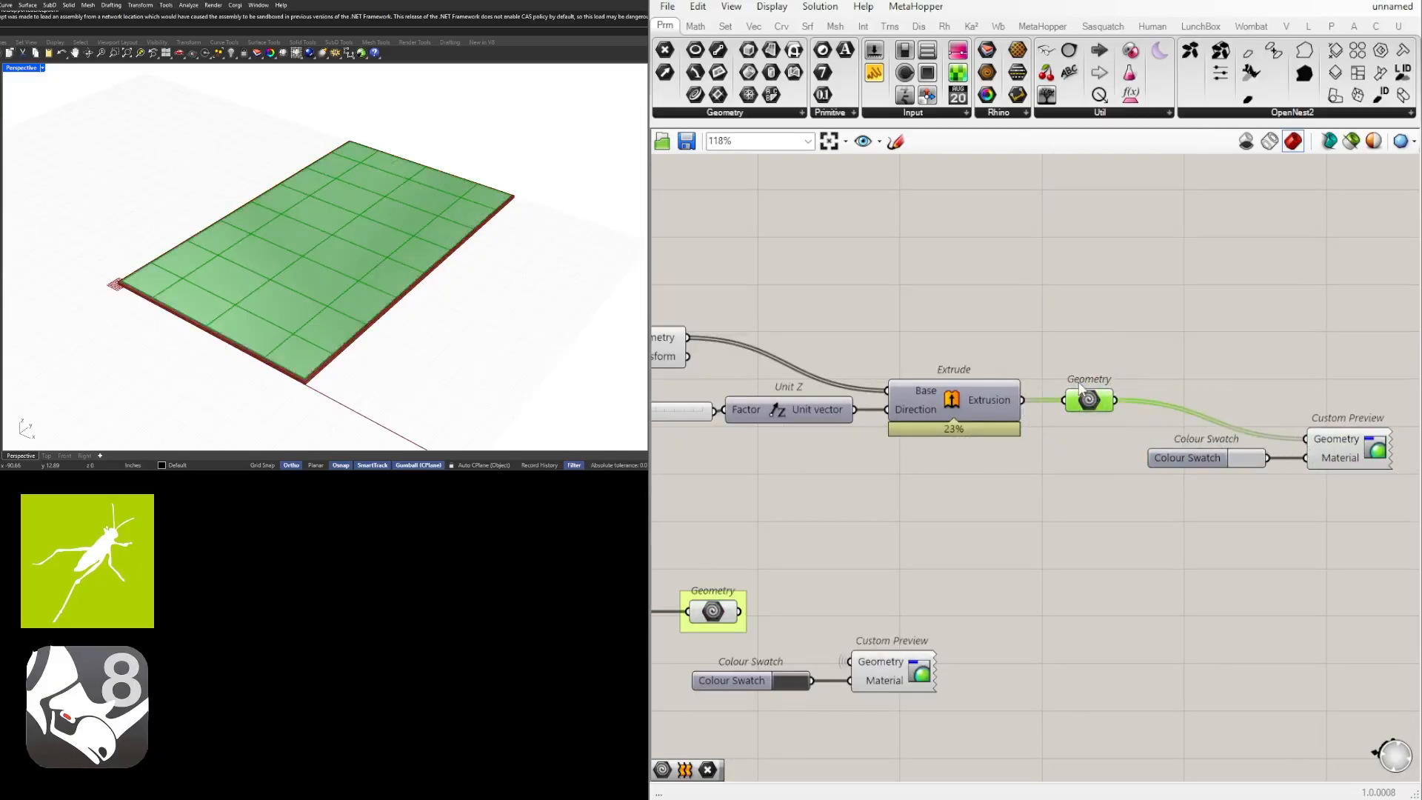
{"action": "key", "text": "ctrl+g"}
{"action": "left_click", "coordinate": [1125, 314]}
{"action": "scroll", "coordinate": [1100, 429], "scroll_direction": "down", "scroll_amount": 5}
{"action": "scroll", "coordinate": [1103, 433], "scroll_direction": "up", "scroll_amount": 5}
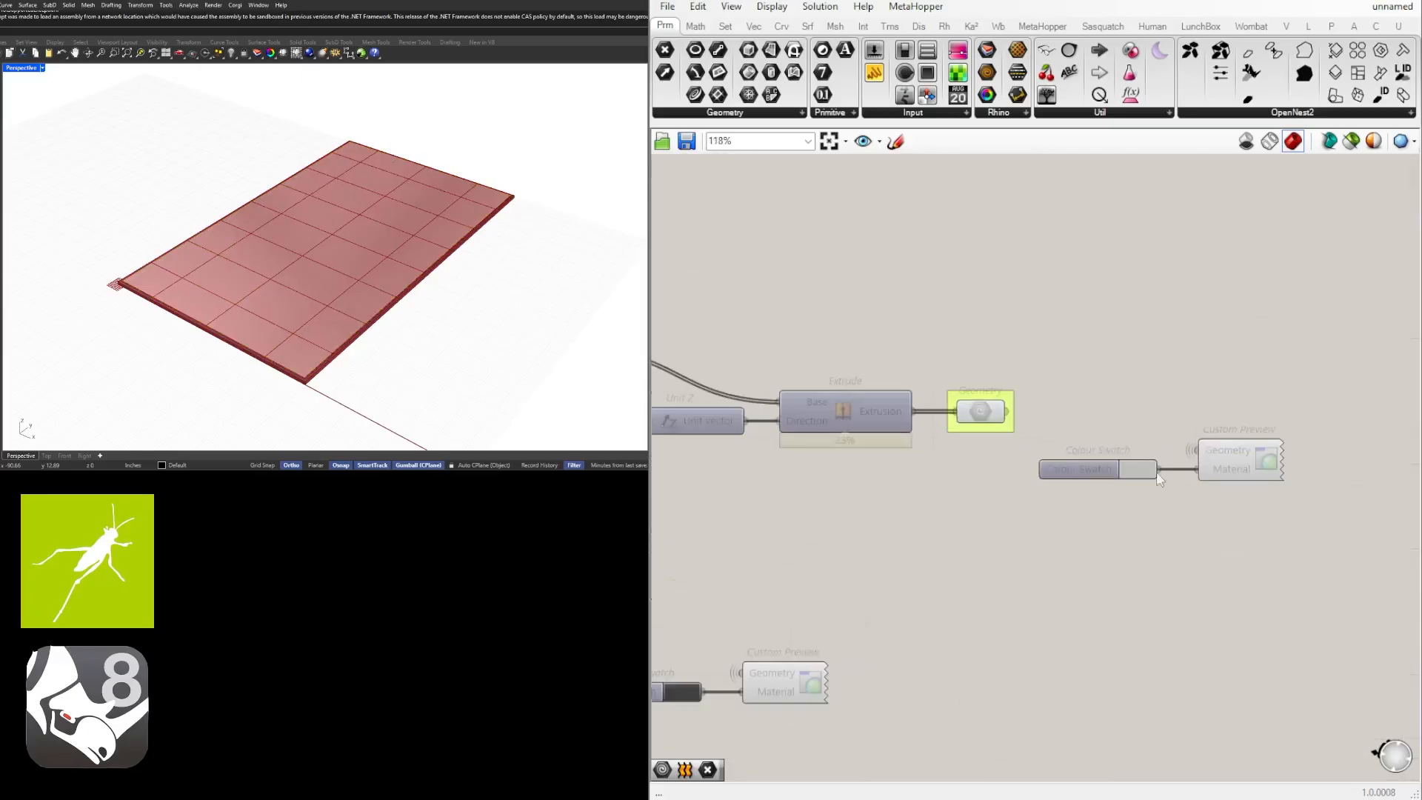
{"action": "left_click_drag", "start_coordinate": [1246, 523], "coordinate": [1095, 449]}
{"action": "left_click_drag", "start_coordinate": [1241, 444], "coordinate": [1127, 445]}
{"action": "left_click", "coordinate": [1117, 381]}
Turn off the default previews of both grouped Geometry parameters.
{"action": "right_click_drag", "start_coordinate": [215, 318], "coordinate": [298, 270]}
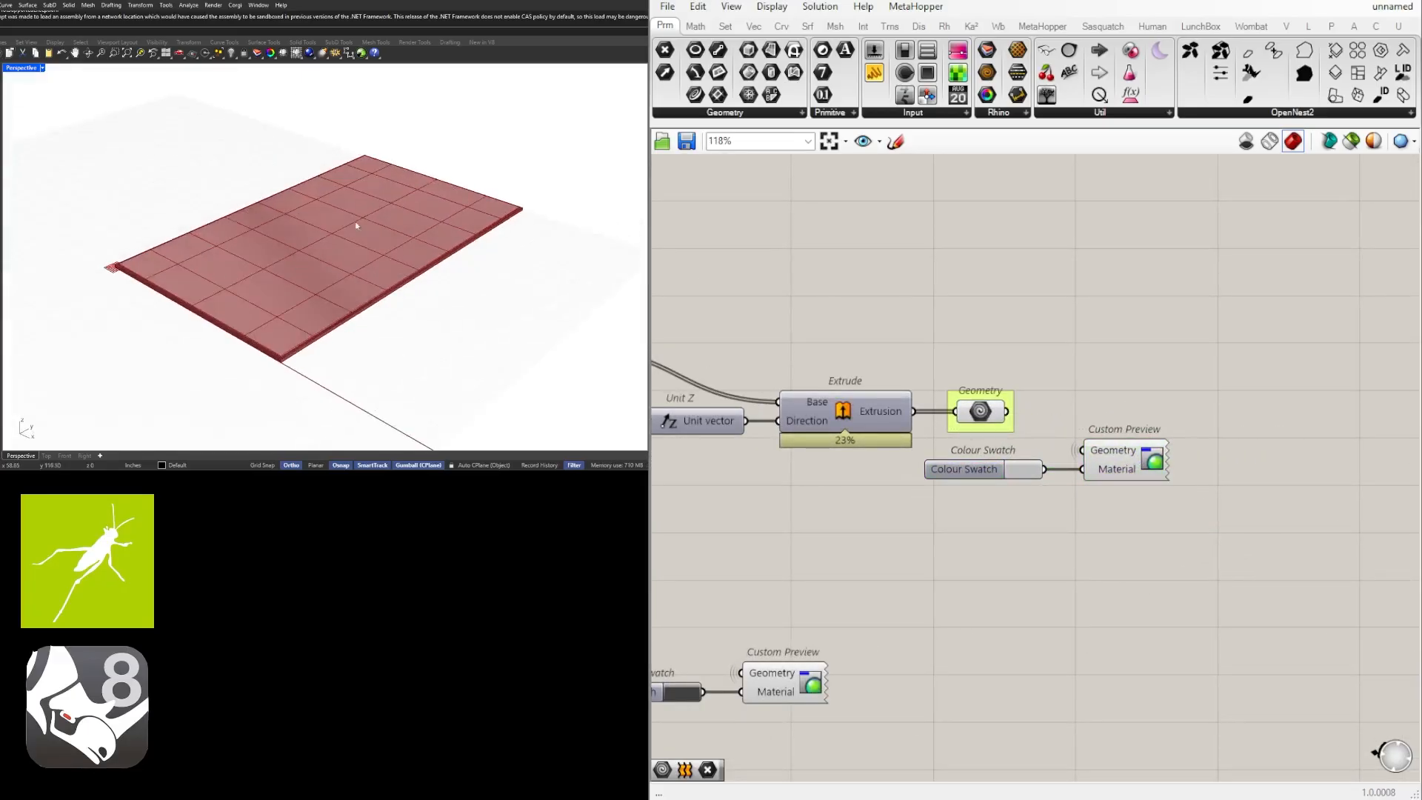
{"action": "scroll", "coordinate": [988, 491], "scroll_direction": "down", "scroll_amount": 3}
{"action": "right_click_drag", "start_coordinate": [988, 490], "coordinate": [1279, 495]}
{"action": "right_click_drag", "start_coordinate": [1065, 495], "coordinate": [1028, 448]}
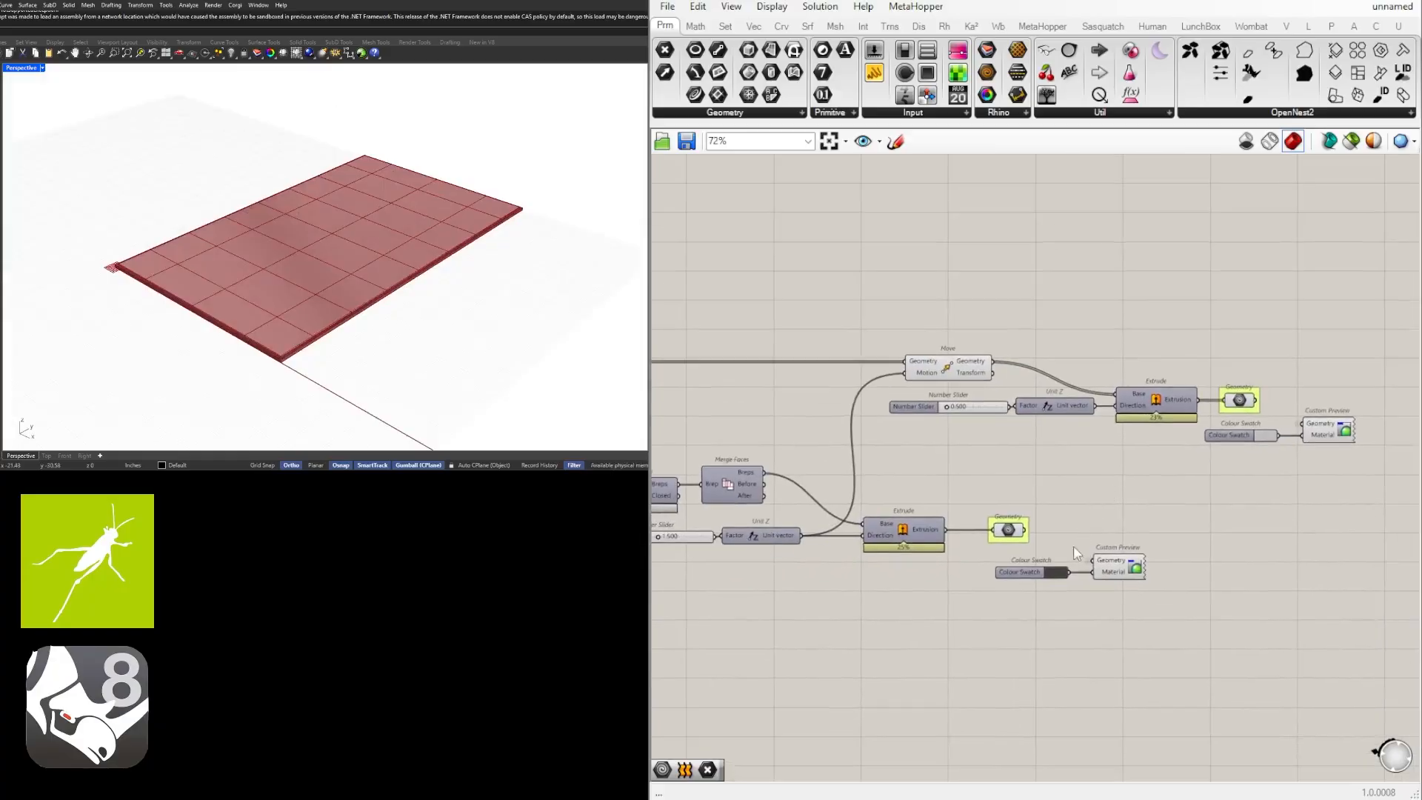
{"action": "left_click_drag", "start_coordinate": [1073, 545], "coordinate": [1011, 484]}
{"action": "left_click_drag", "start_coordinate": [1261, 352], "coordinate": [1225, 398], "text": "shift"}
{"action": "middle_click", "coordinate": [1245, 321]}
{"action": "left_click", "coordinate": [1291, 276]}
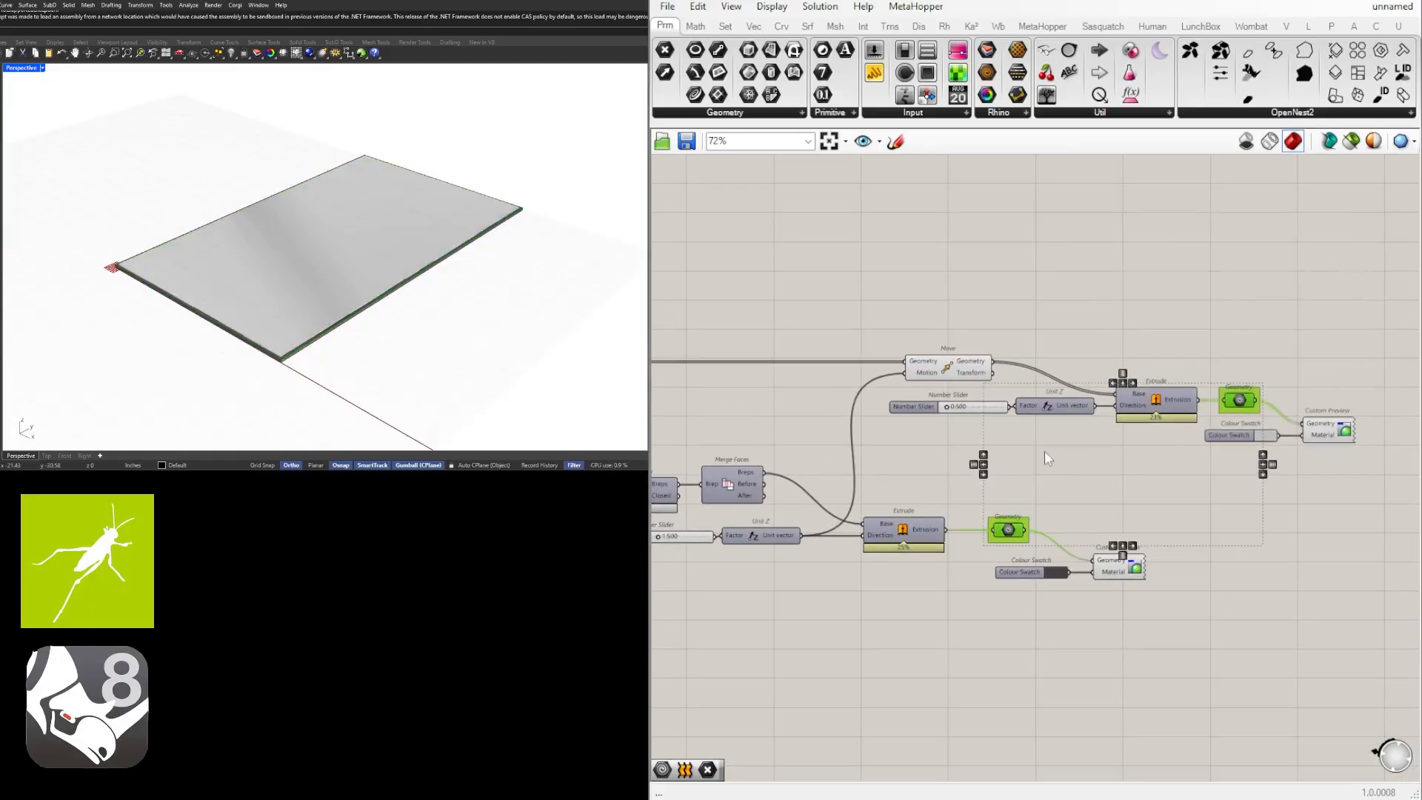
{"action": "left_click", "coordinate": [1052, 474]}
Examine the definition back to its start, including the number slider that drives the Offset Curve distances.
{"action": "scroll", "coordinate": [1052, 476], "scroll_direction": "down", "scroll_amount": 2}
{"action": "scroll", "coordinate": [1052, 476], "scroll_direction": "down", "scroll_amount": 2}
{"action": "right_click_drag", "start_coordinate": [986, 481], "coordinate": [1327, 447]}
{"action": "scroll", "coordinate": [1141, 452], "scroll_direction": "down", "scroll_amount": 3}
{"action": "right_click_drag", "start_coordinate": [871, 455], "coordinate": [969, 471]}
{"action": "scroll", "coordinate": [969, 455], "scroll_direction": "up", "scroll_amount": 10}
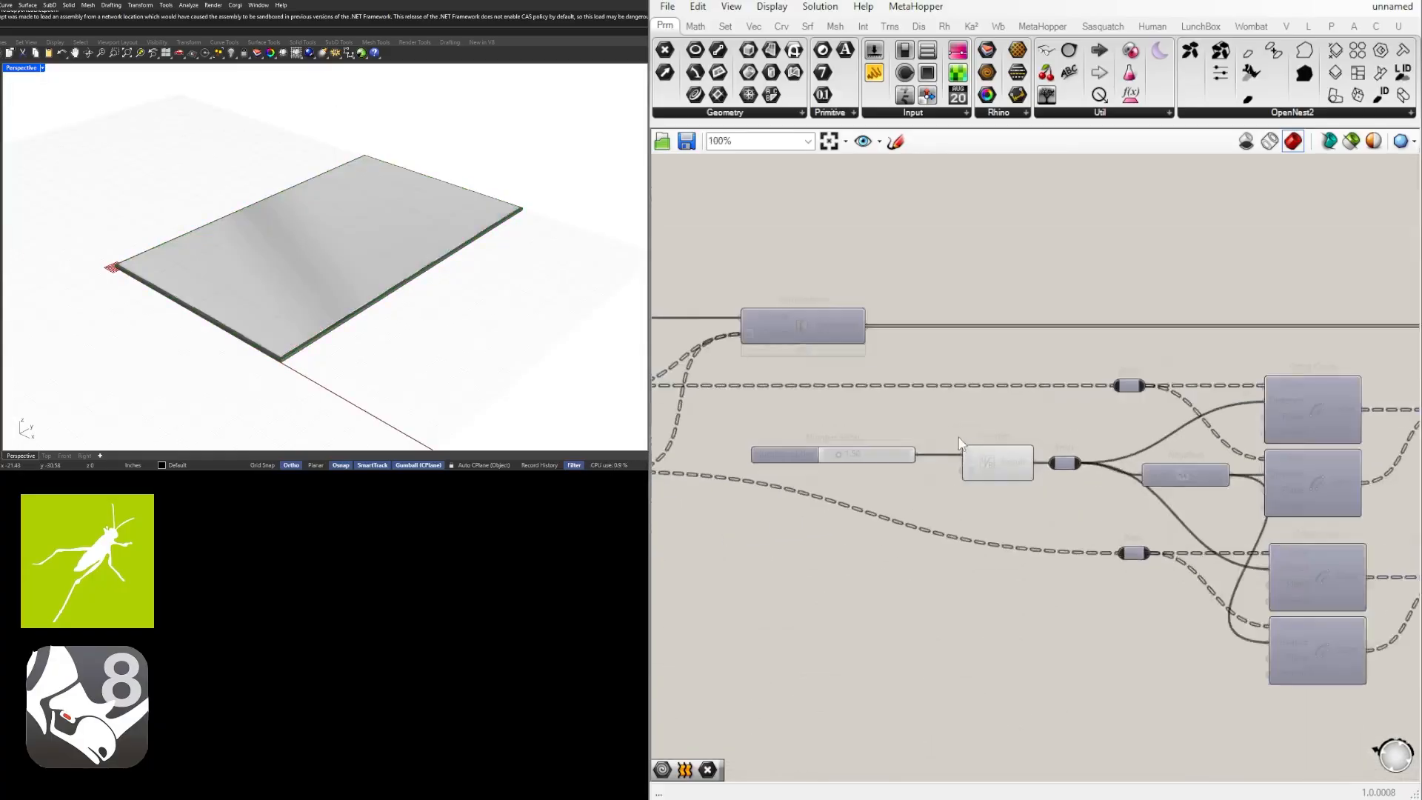
{"action": "left_click", "coordinate": [1012, 457]}
{"action": "left_click", "coordinate": [747, 460]}
{"action": "scroll", "coordinate": [870, 403], "scroll_direction": "down", "scroll_amount": 6}
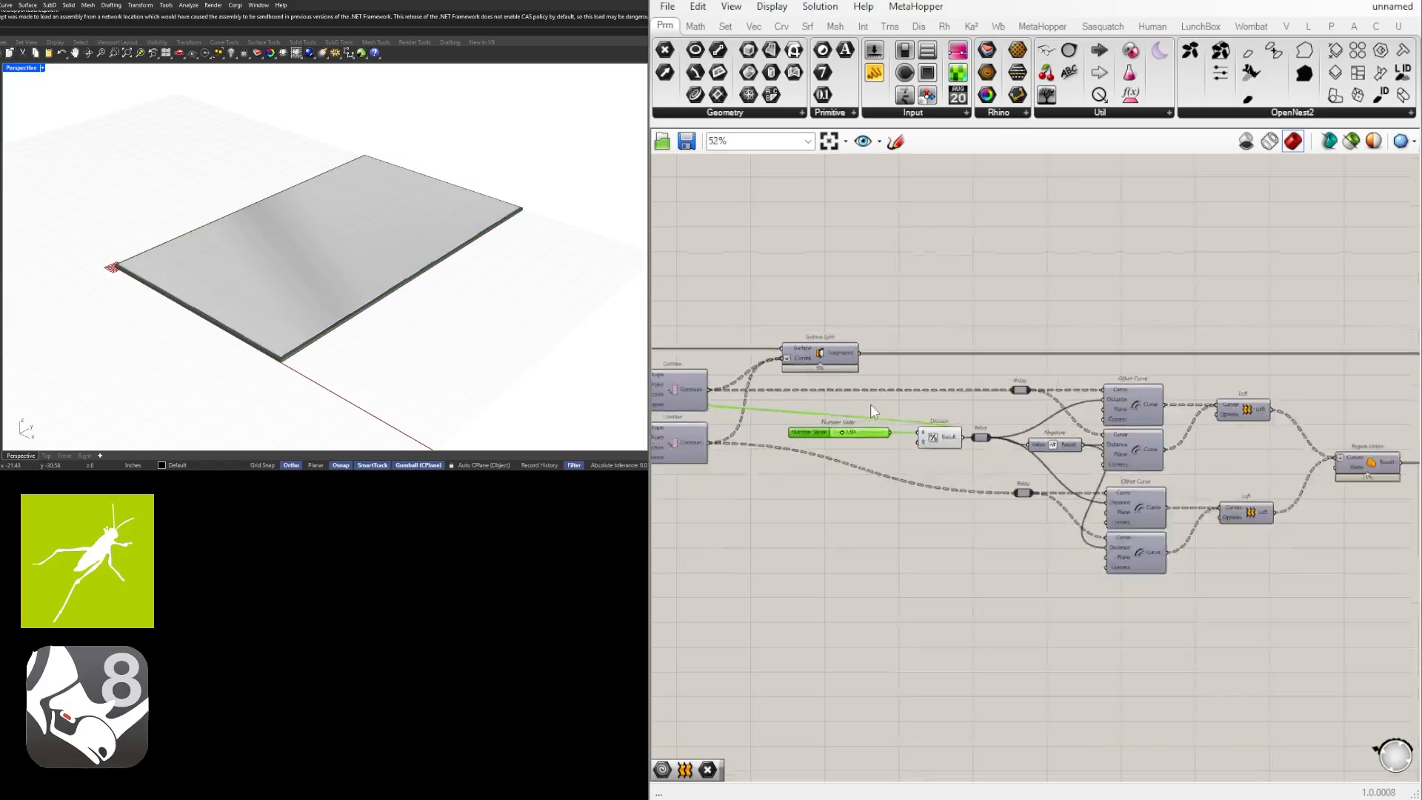
{"action": "left_click", "coordinate": [968, 571]}
{"action": "scroll", "coordinate": [998, 557], "scroll_direction": "down", "scroll_amount": 5}
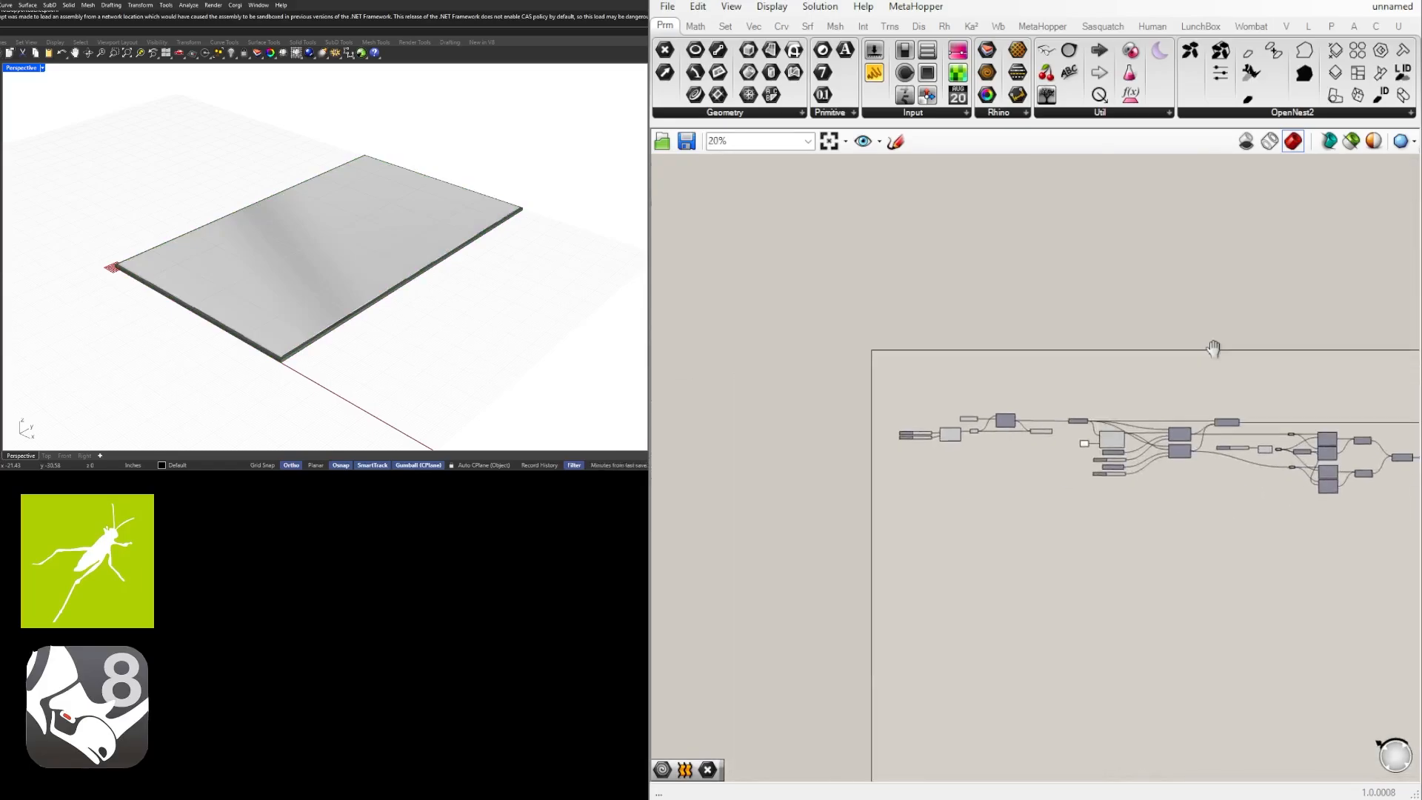
Start a Rhino box beside the ceiling grid and draw its rectangular base freehand, longer and wider than the grid.
{"action": "right_click_drag", "start_coordinate": [137, 187], "coordinate": [81, 237]}
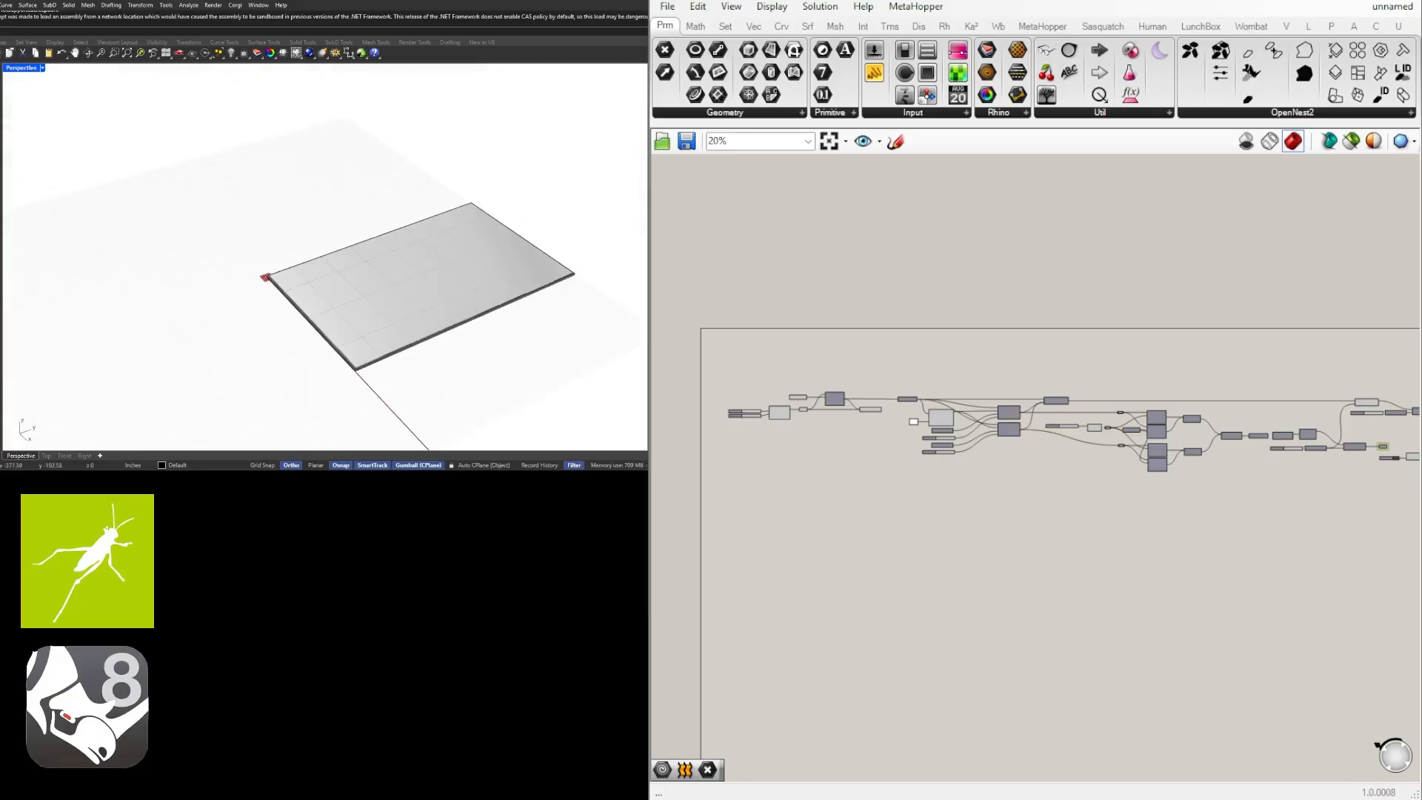
{"action": "type", "text": "box"}
{"action": "key", "text": "Return"}
{"action": "scroll", "coordinate": [44, 318], "scroll_direction": "down", "scroll_amount": 6}
{"action": "right_click_drag", "start_coordinate": [278, 315], "coordinate": [293, 257], "text": "shift"}
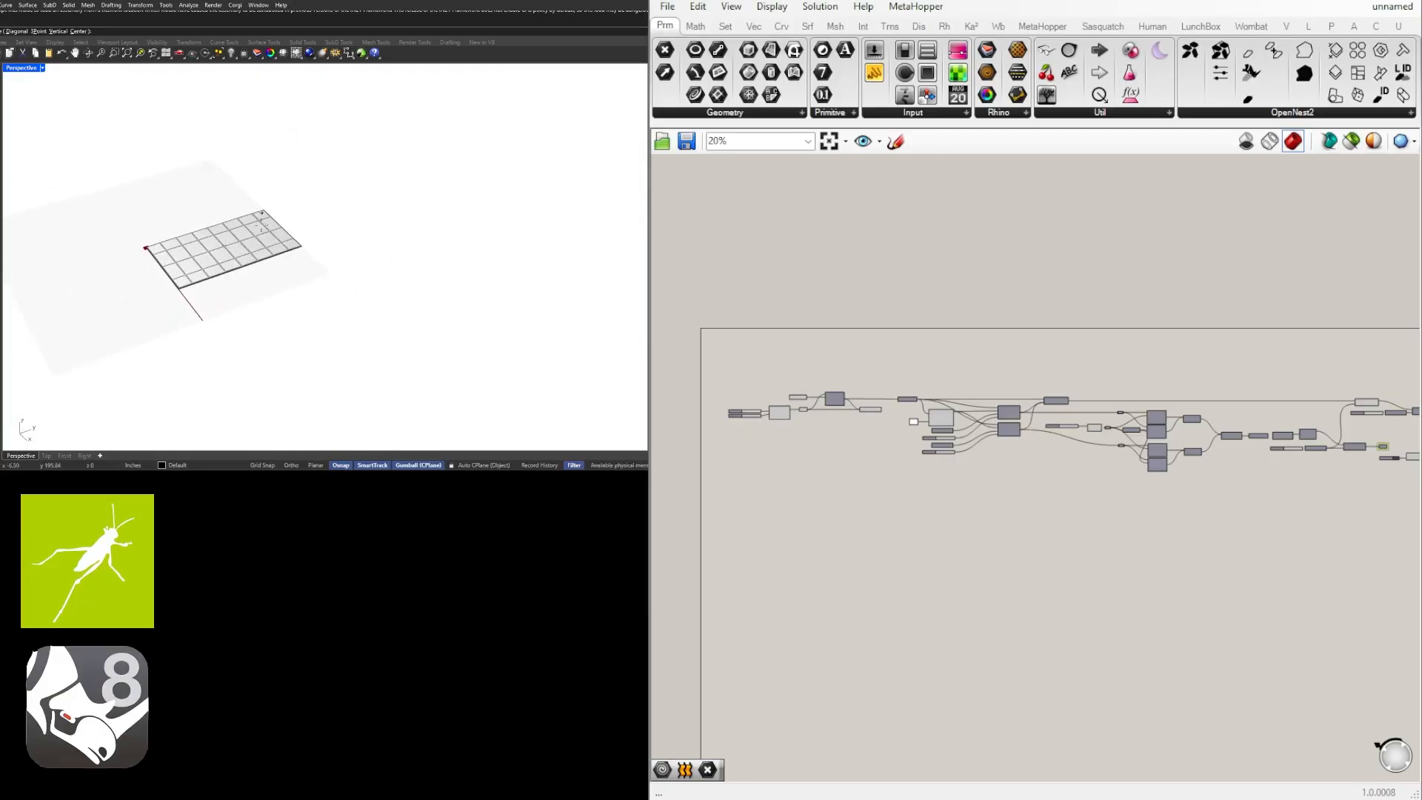
{"action": "scroll", "coordinate": [304, 257], "scroll_direction": "up", "scroll_amount": 2}
{"action": "left_click", "coordinate": [337, 217]}
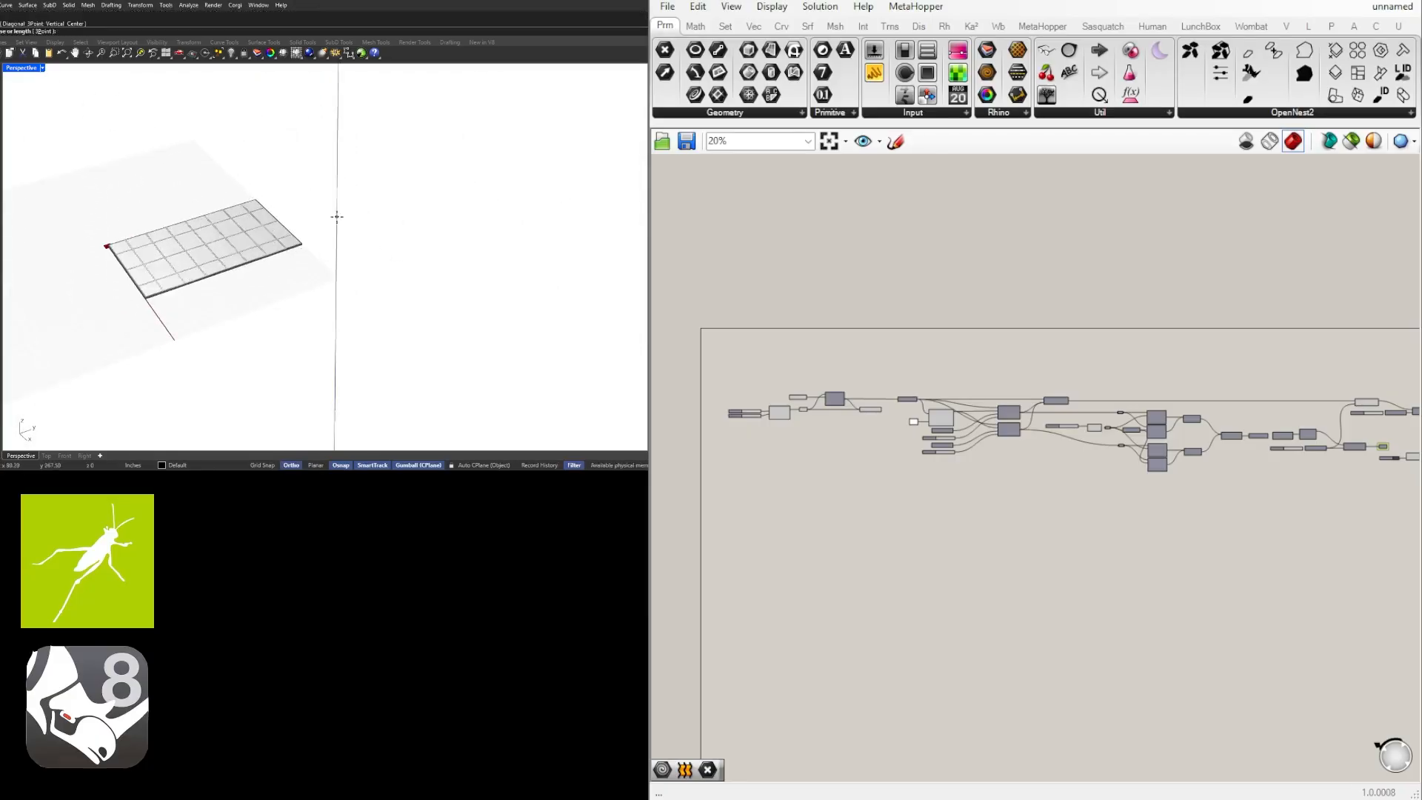
{"action": "left_click", "coordinate": [599, 223]}
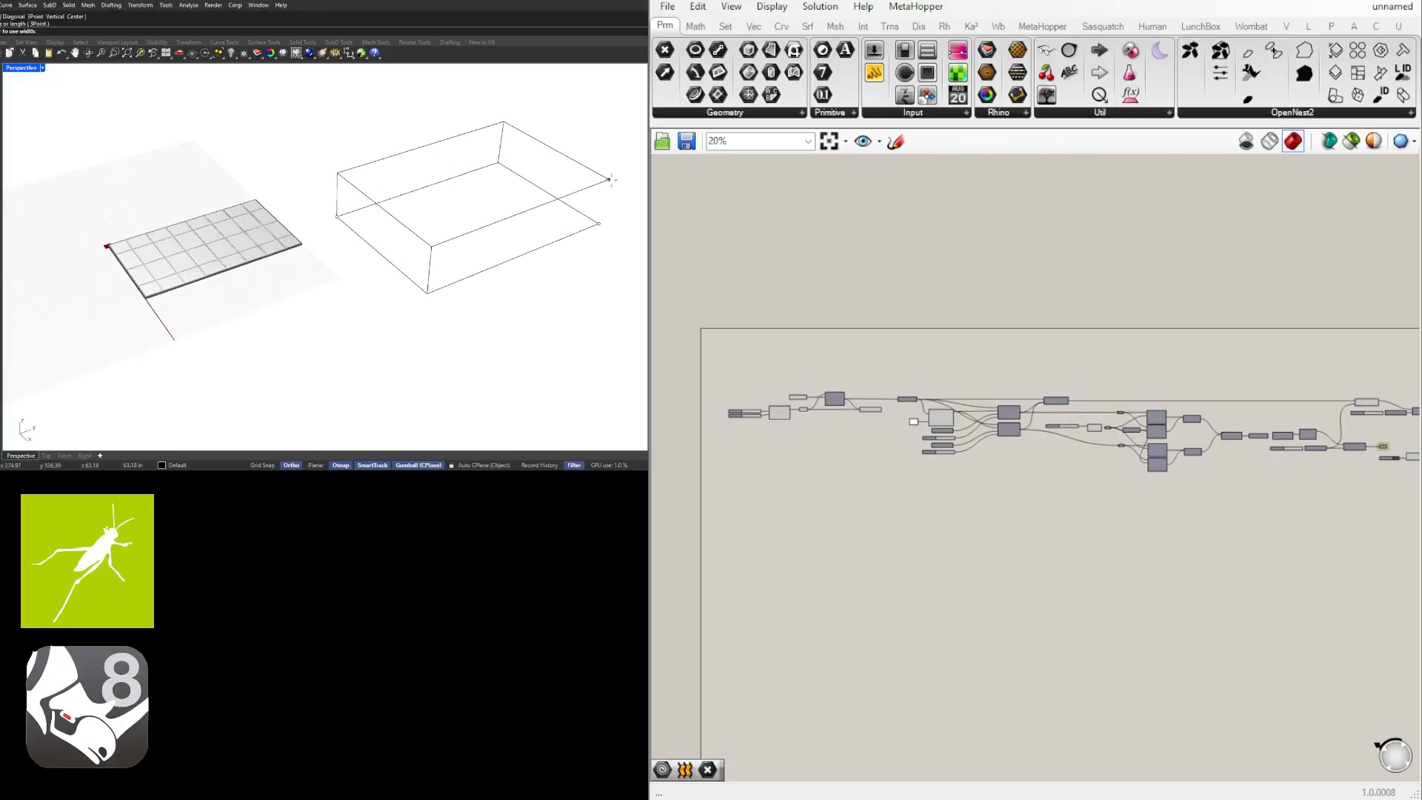
Give the box a height of 10'.
{"action": "type", "text": "15"}
{"action": "key", "text": "BackSpace"}
{"action": "key", "text": "BackSpace"}
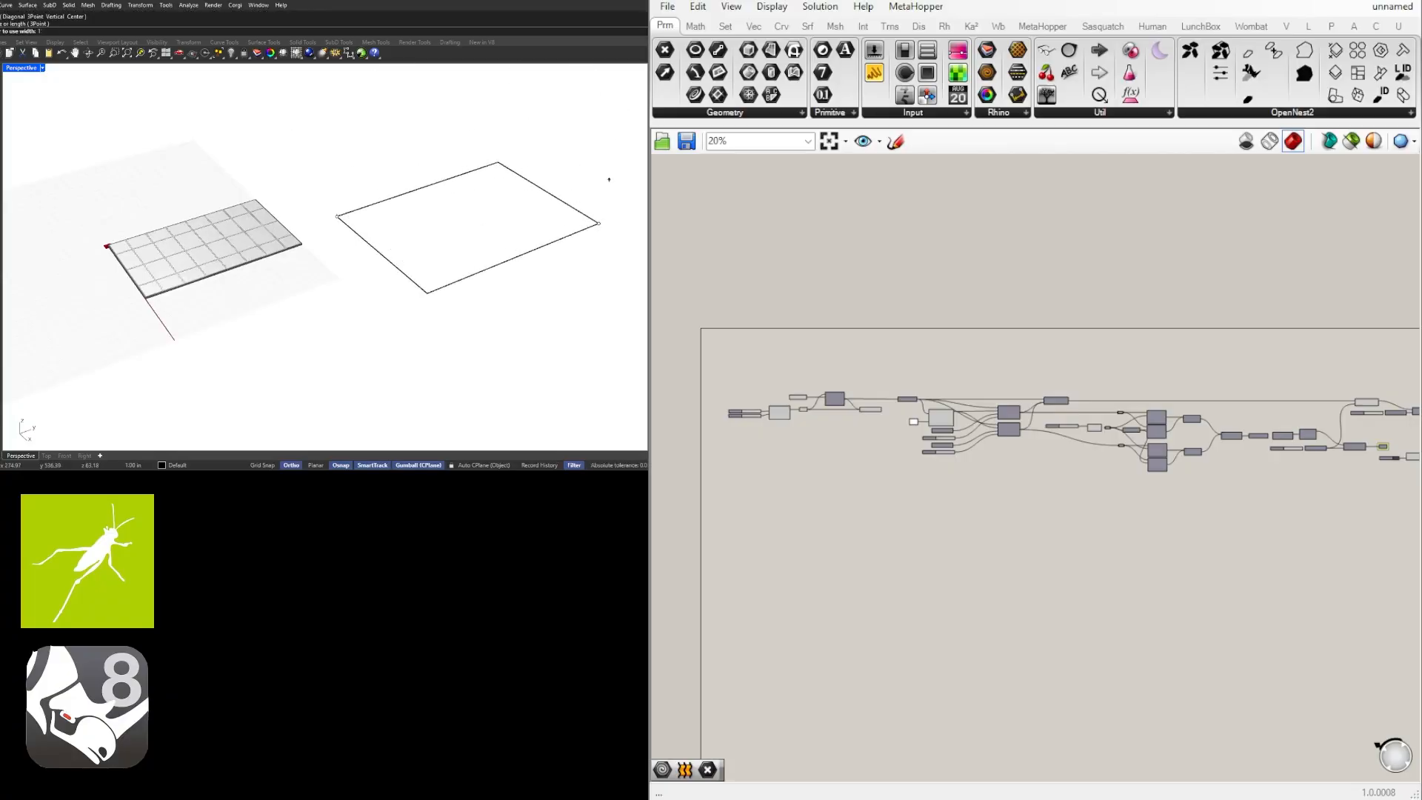
{"action": "type", "text": "10"}
{"action": "key", "text": "Return"}
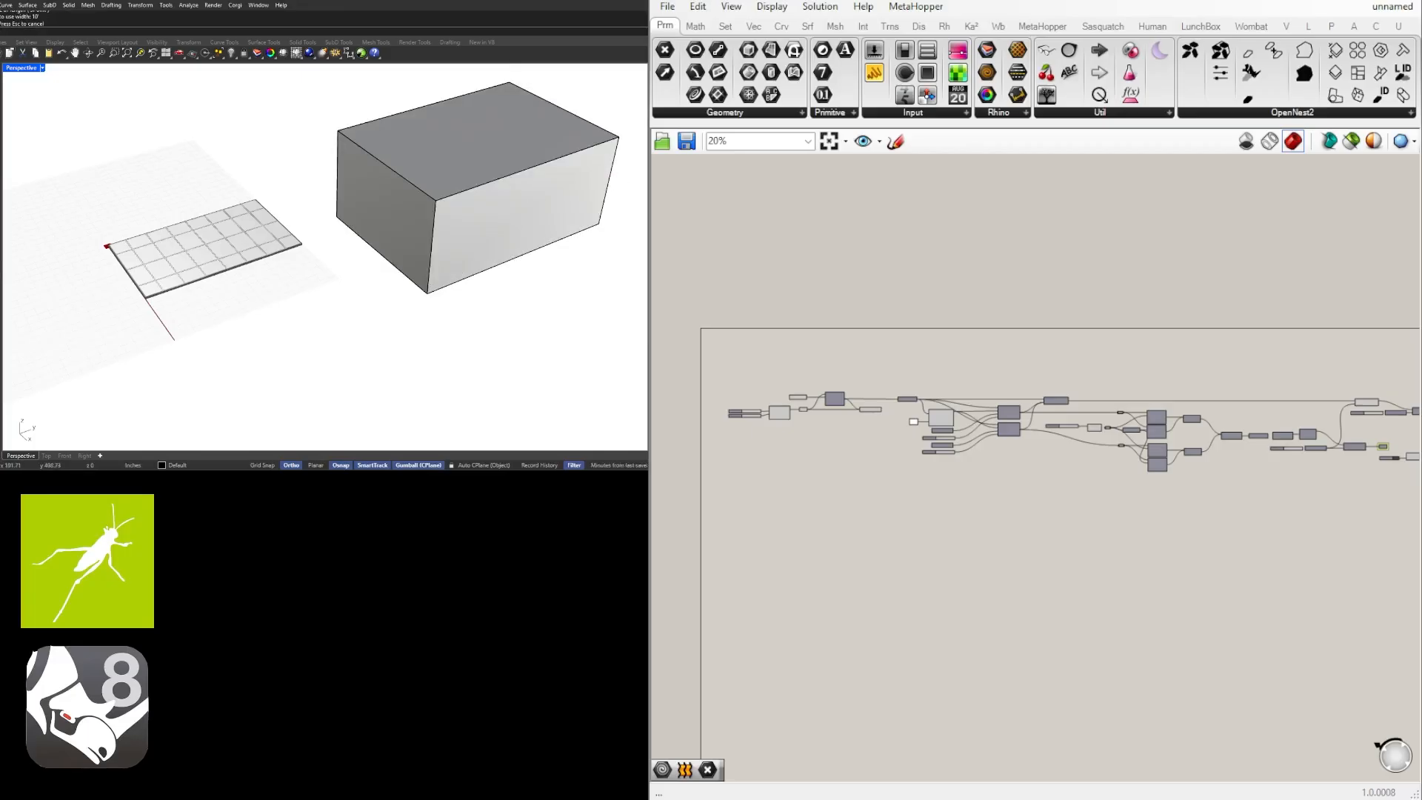
Shell the box into an open room, removing its top face and one end face.
{"action": "type", "text": "shell"}
{"action": "key", "text": "Return"}
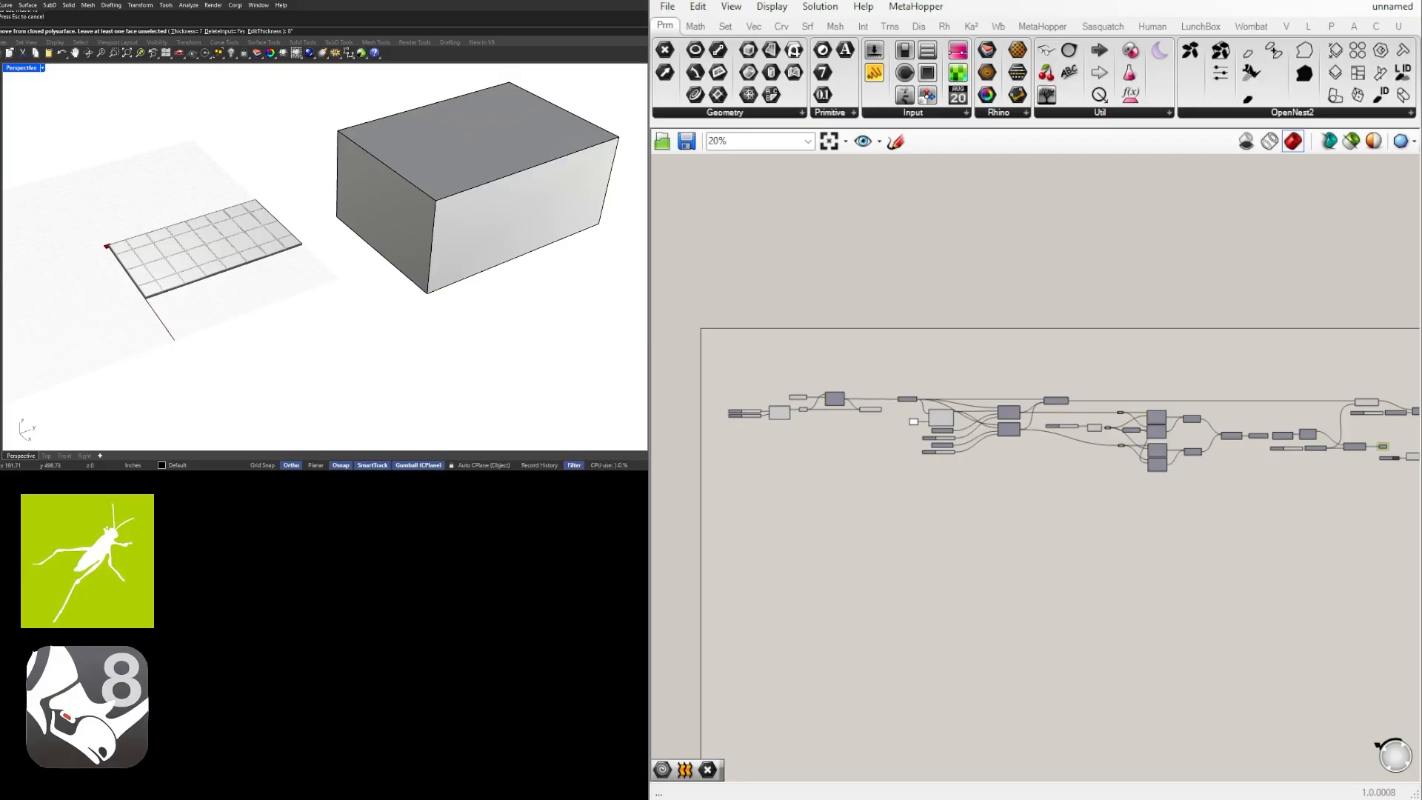
{"action": "key", "text": "Return"}
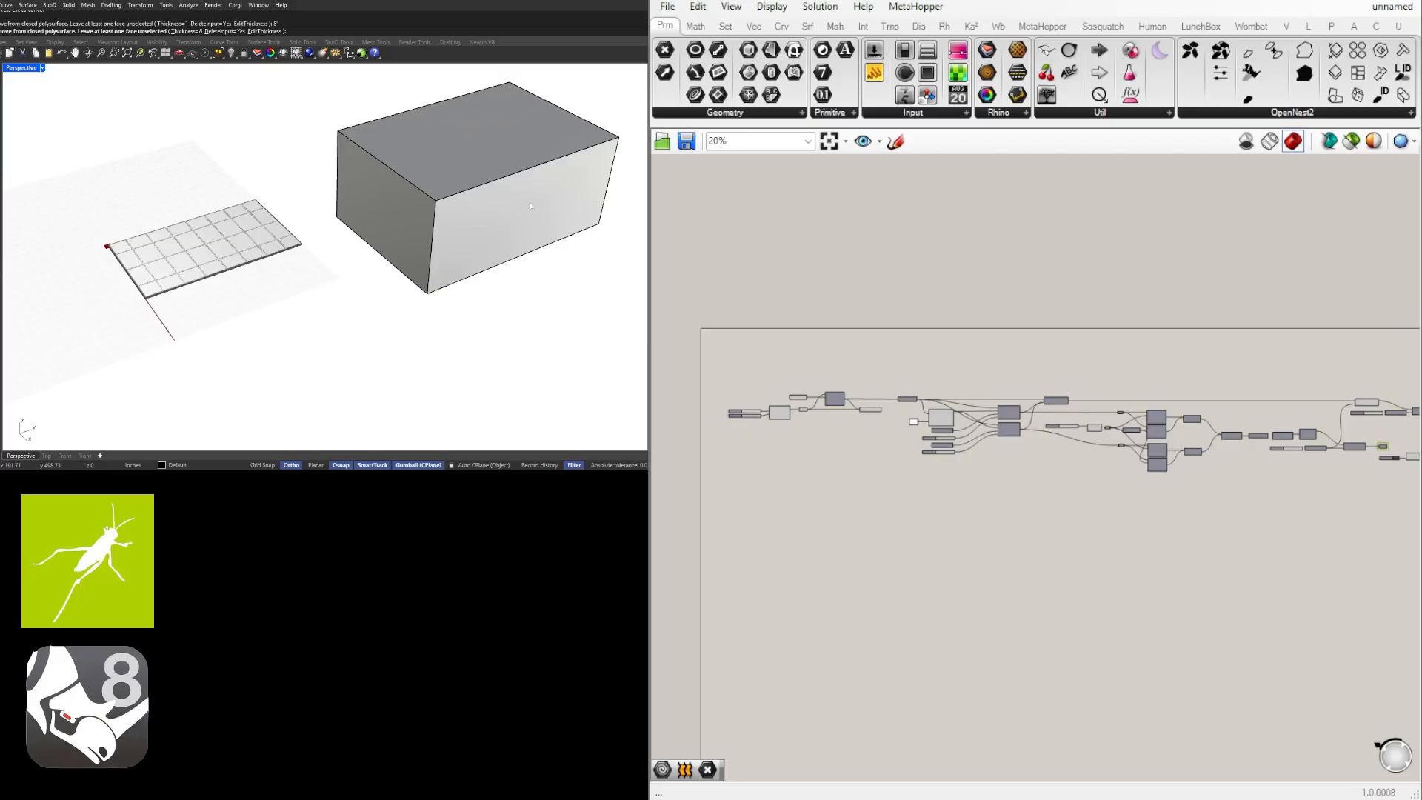
{"action": "left_click", "coordinate": [376, 201]}
{"action": "left_click", "coordinate": [442, 154]}
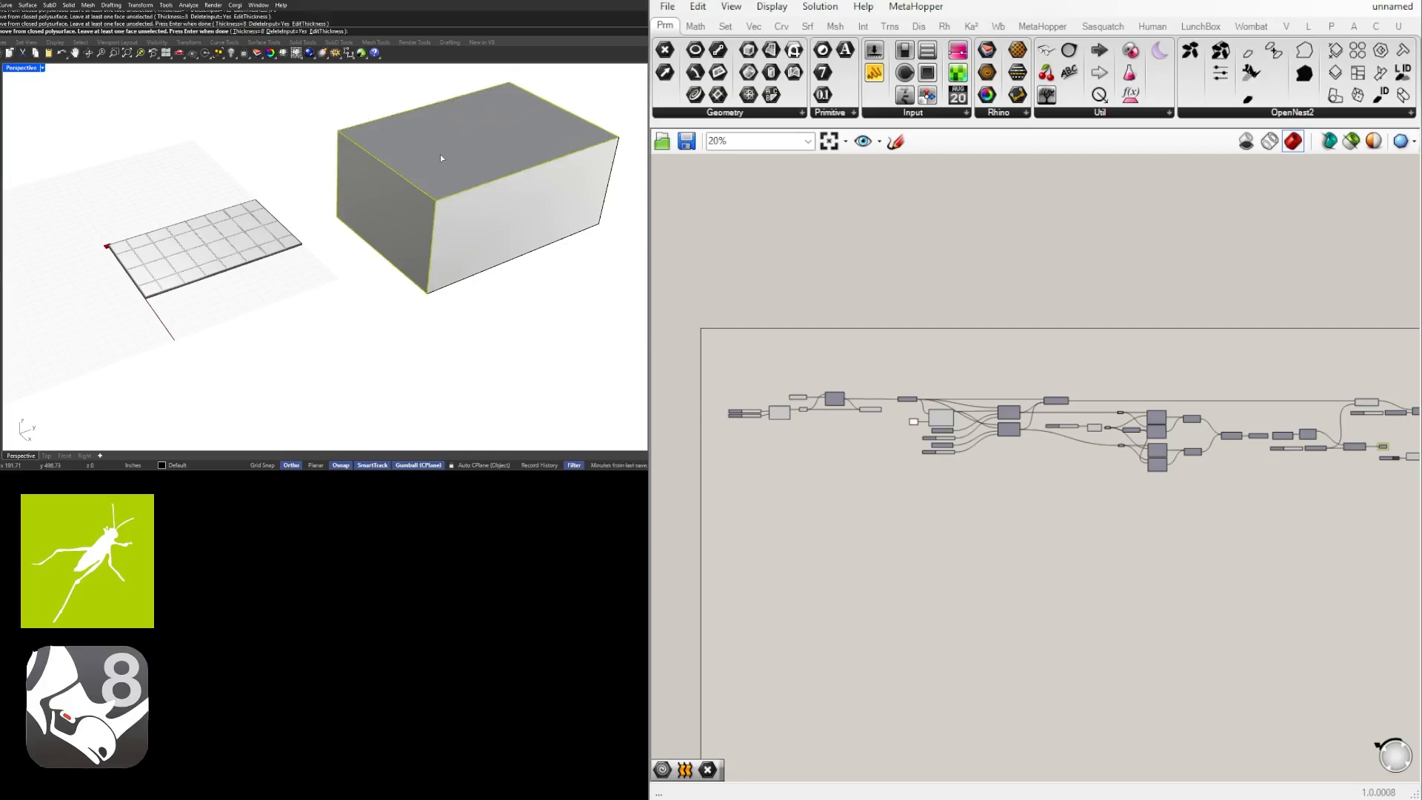
{"action": "key", "text": "Return"}
{"action": "right_click_drag", "start_coordinate": [440, 154], "coordinate": [426, 183]}
{"action": "scroll", "coordinate": [500, 182], "scroll_direction": "up", "scroll_amount": 6}
{"action": "scroll", "coordinate": [479, 158], "scroll_direction": "down", "scroll_amount": 4}
{"action": "scroll", "coordinate": [437, 170], "scroll_direction": "up", "scroll_amount": 4}
{"action": "scroll", "coordinate": [474, 161], "scroll_direction": "down", "scroll_amount": 4}
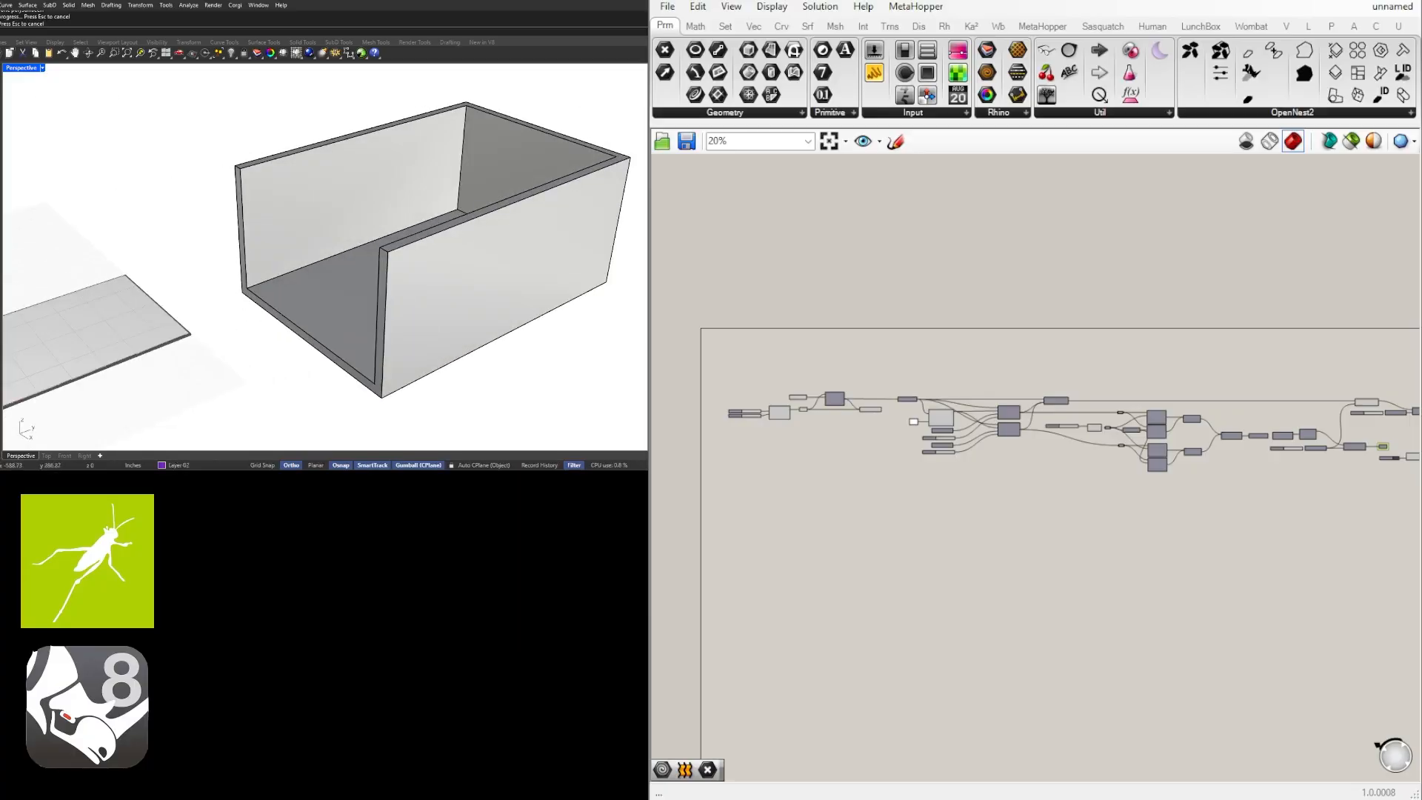
Draw a rectangle across the room's open top, from one outer corner to the diagonally opposite corner.
{"action": "left_click", "coordinate": [0, 99]}
{"action": "left_click", "coordinate": [241, 169]}
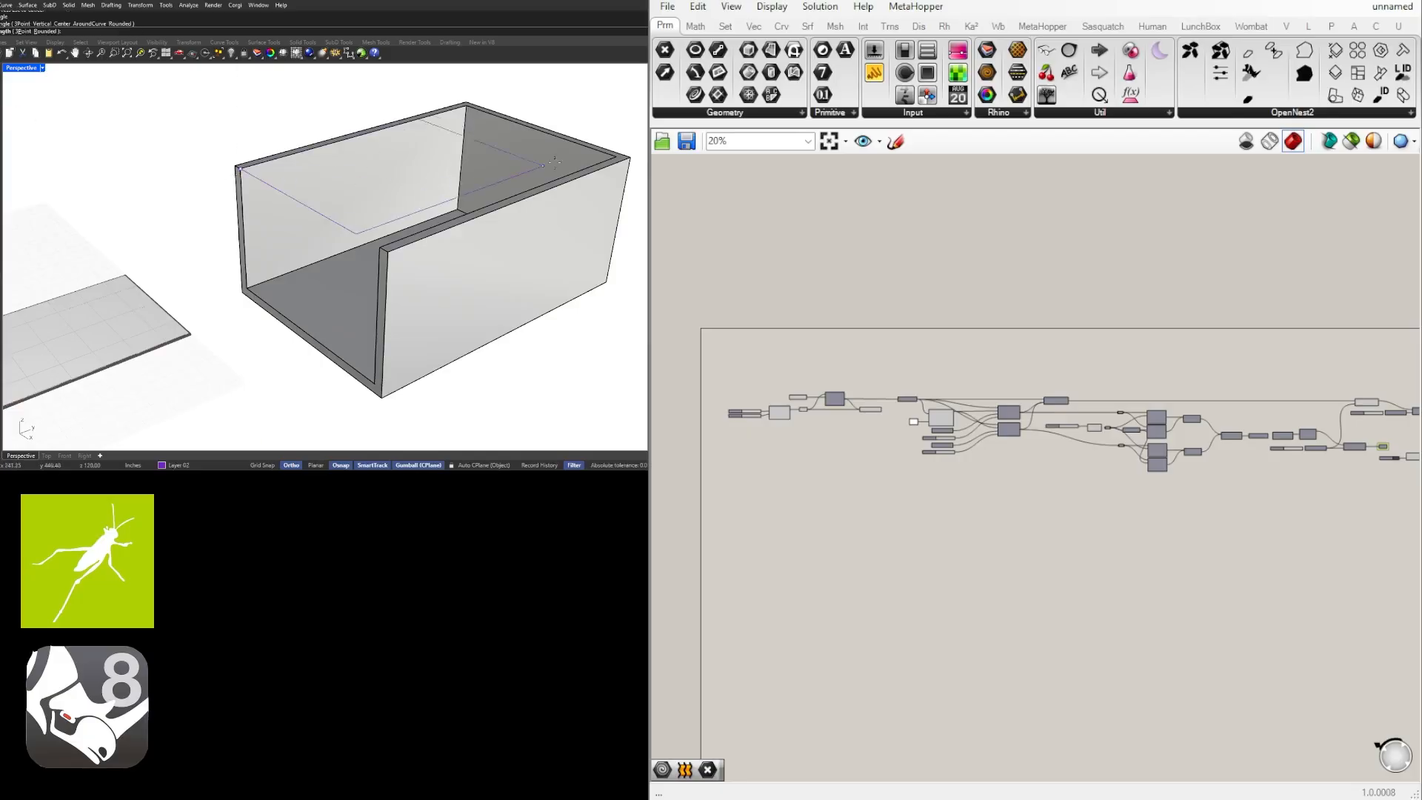
{"action": "left_click", "coordinate": [613, 155]}
{"action": "left_click", "coordinate": [336, 221]}
{"action": "right_click_drag", "start_coordinate": [337, 221], "coordinate": [411, 238]}
{"action": "scroll", "coordinate": [440, 216], "scroll_direction": "up", "scroll_amount": 2}
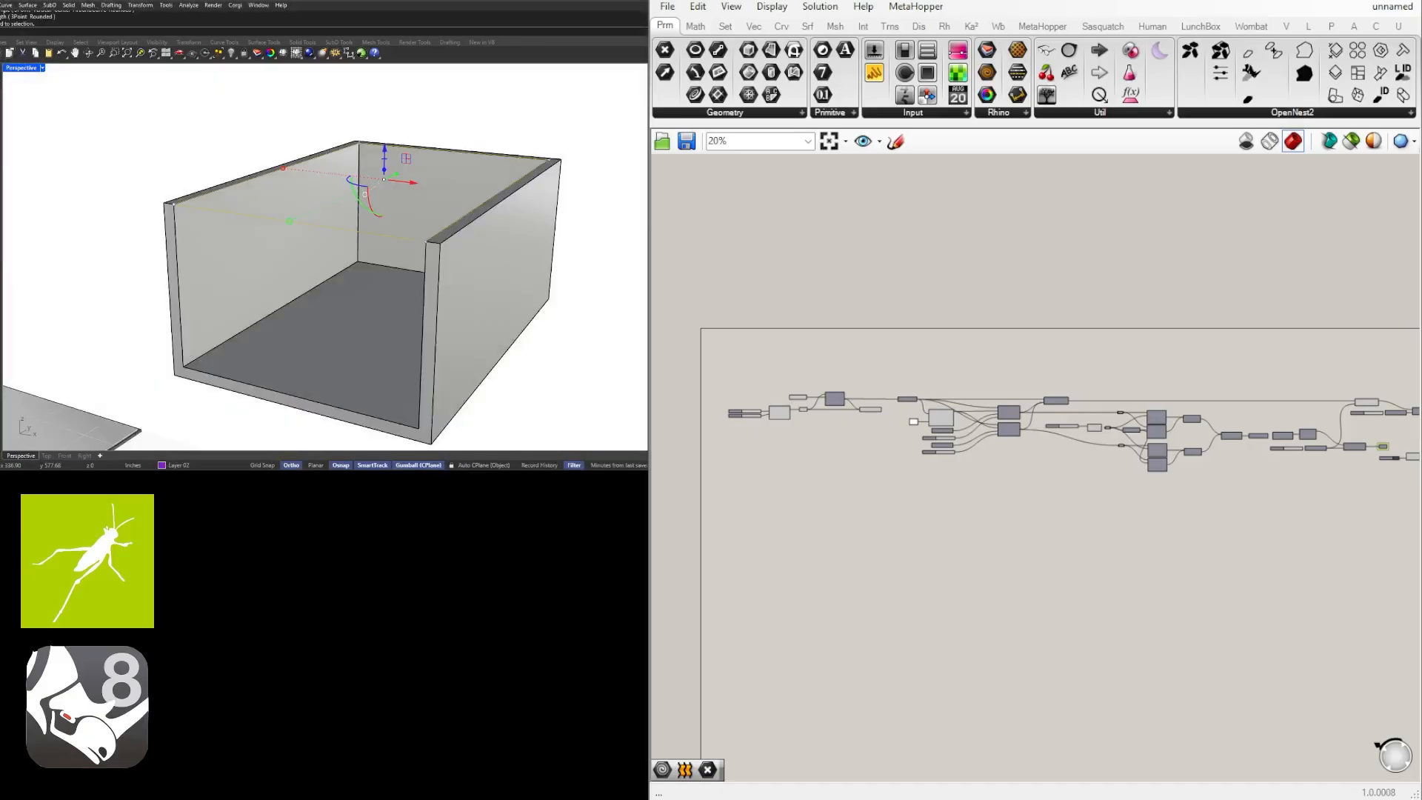
Insert the SCALE MODEL file as an embedded block, and place the human figure on the room's floor.
{"action": "left_click_drag", "start_coordinate": [322, 312], "coordinate": [326, 311]}
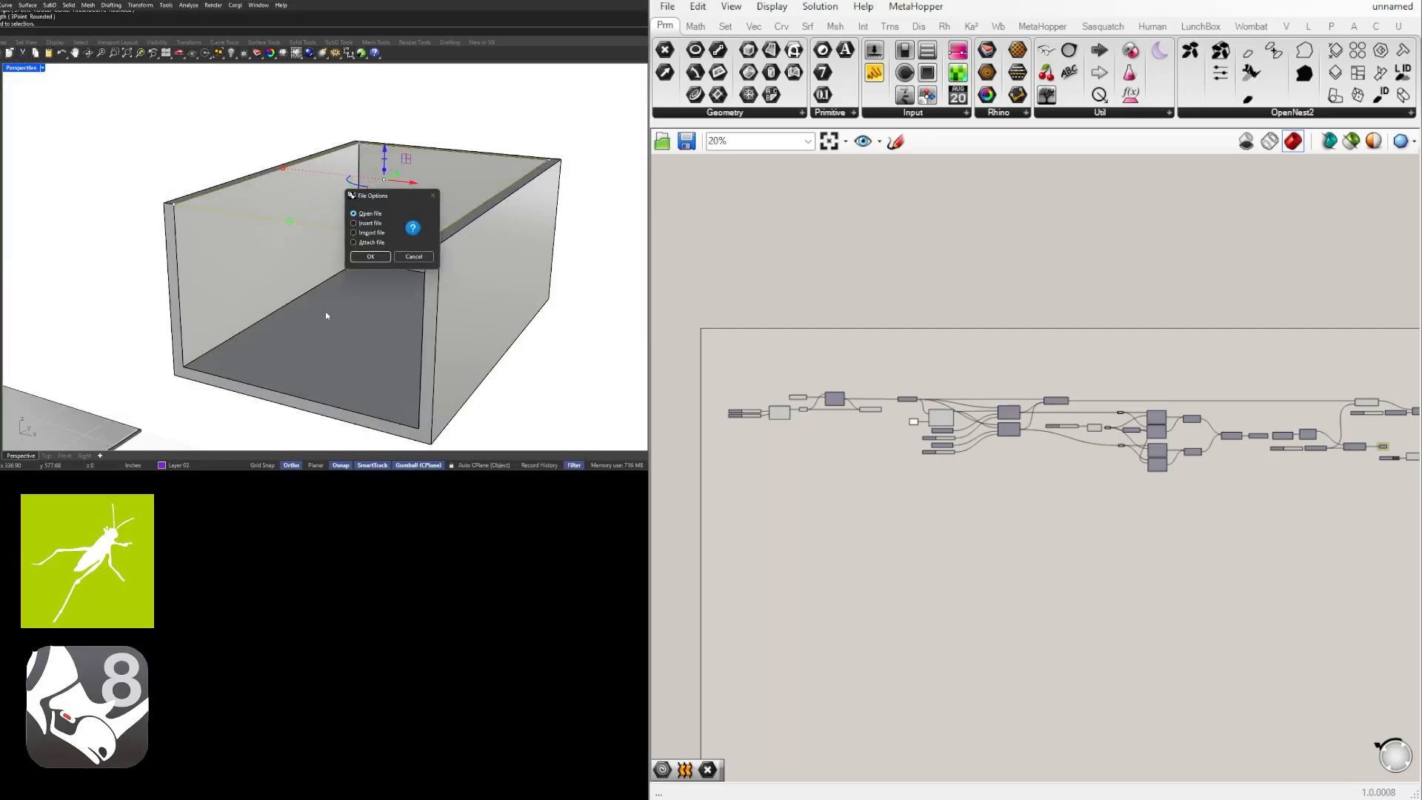
{"action": "left_click", "coordinate": [355, 223]}
{"action": "left_click", "coordinate": [371, 257]}
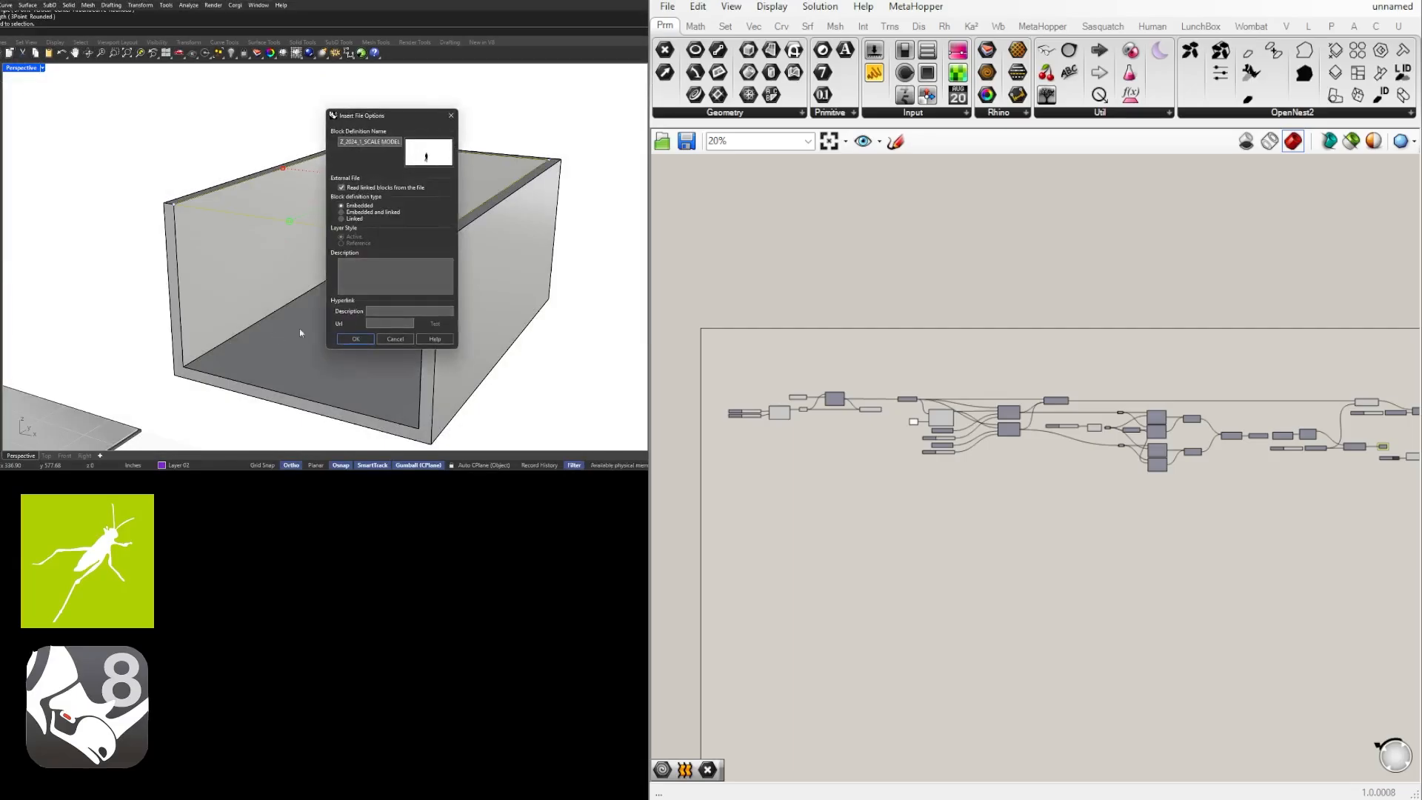
{"action": "left_click", "coordinate": [354, 337]}
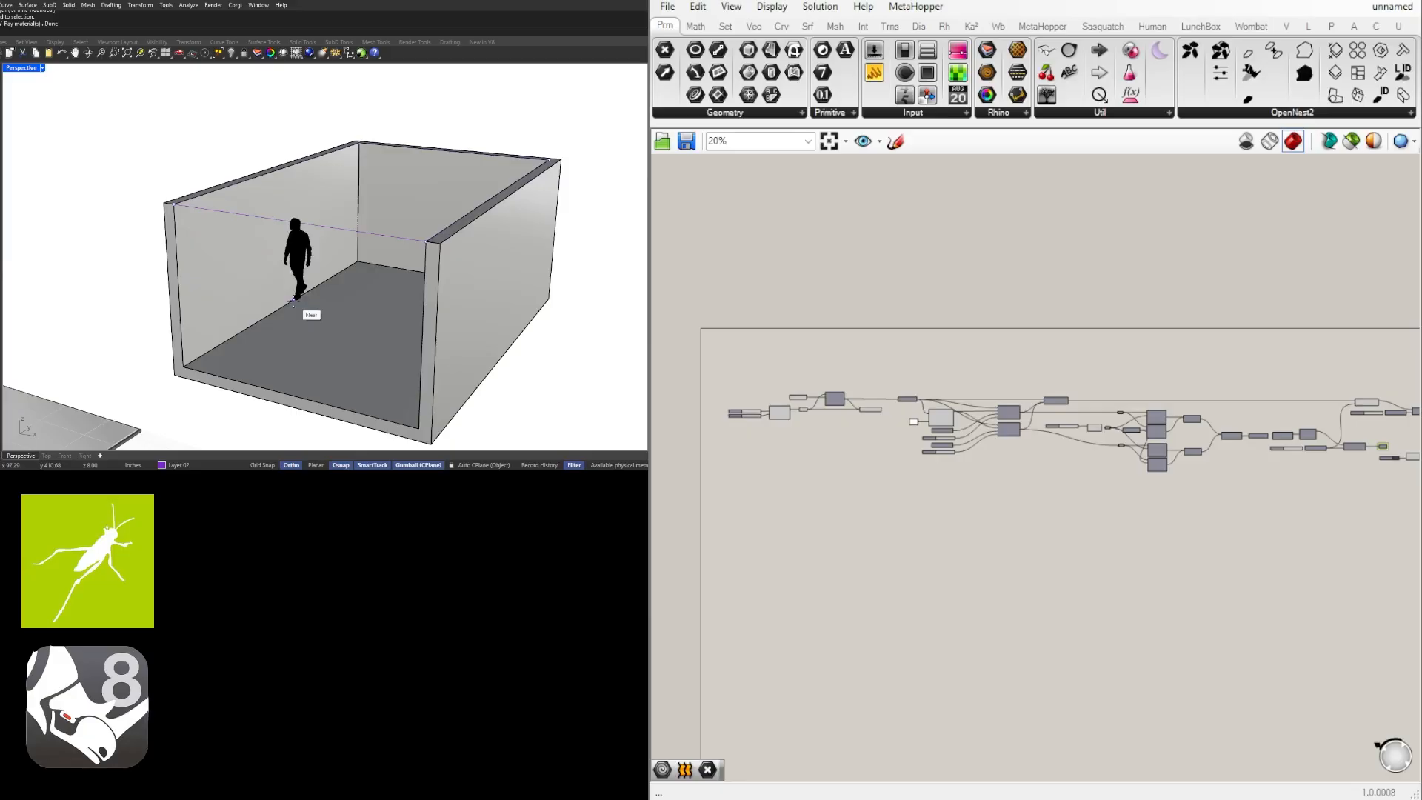
{"action": "left_click", "coordinate": [297, 264]}
{"action": "left_click_drag", "start_coordinate": [333, 264], "coordinate": [425, 298]}
{"action": "left_click", "coordinate": [574, 356]}
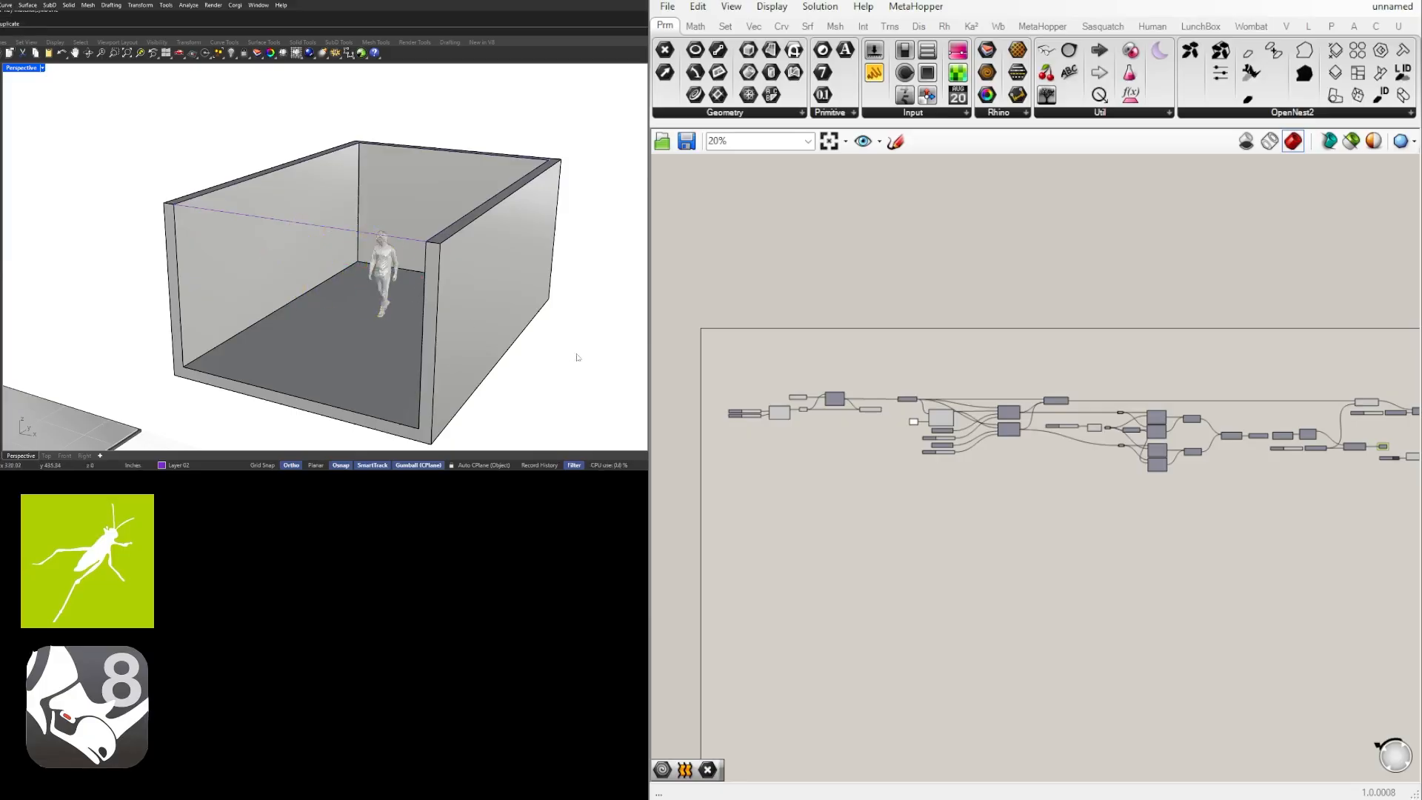
Select the rectangle on top of the room, and move the Rectangle component and its two sliders away from the Curve parameter.
{"action": "mouse_move", "coordinate": [575, 356]}
{"action": "right_mouse_down"}
{"action": "mouse_move", "coordinate": [593, 326]}
{"action": "mouse_move", "coordinate": [567, 317]}
{"action": "mouse_move", "coordinate": [563, 348]}
{"action": "right_mouse_up"}
{"action": "left_click", "coordinate": [280, 182]}
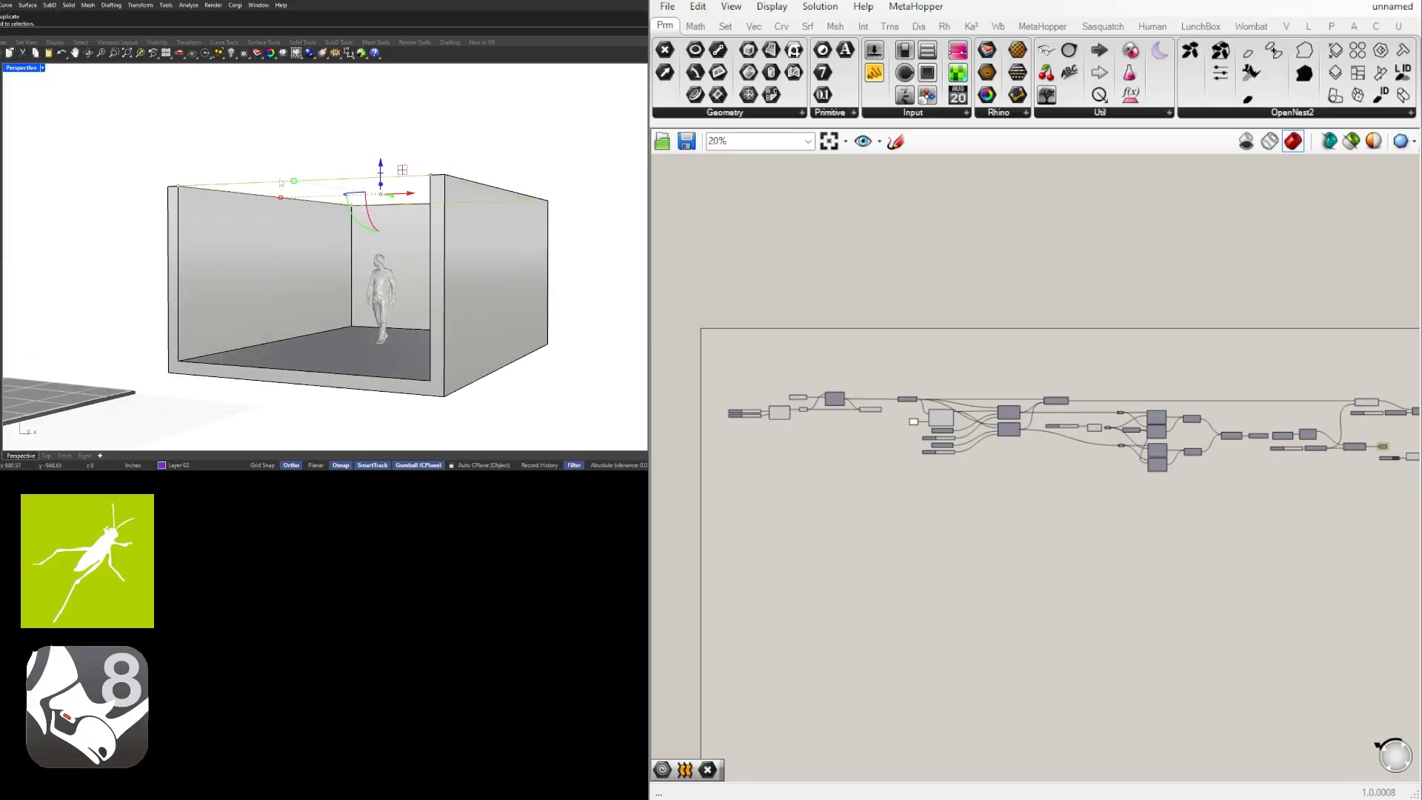
{"action": "right_click_drag", "start_coordinate": [426, 192], "coordinate": [365, 152]}
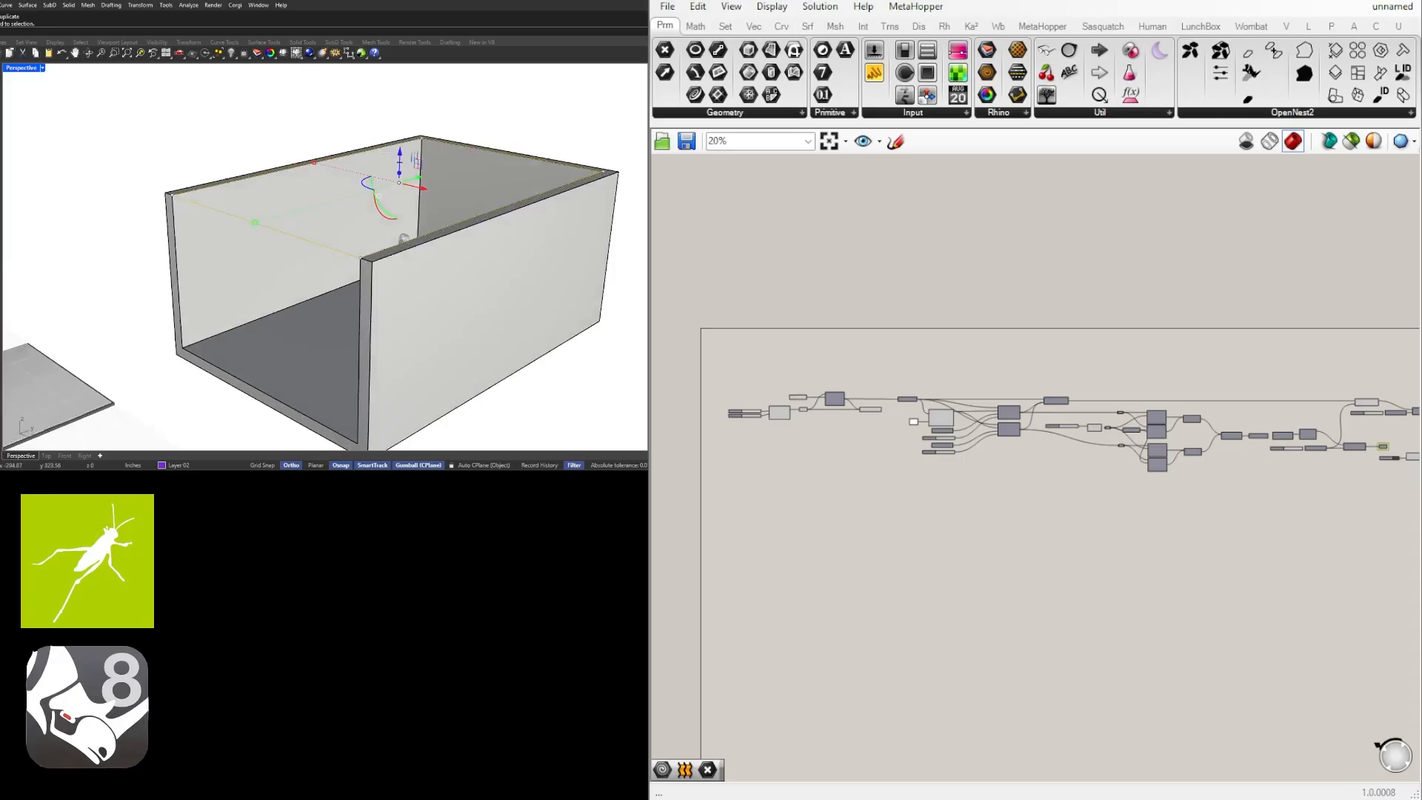
{"action": "scroll", "coordinate": [785, 401], "scroll_direction": "up", "scroll_amount": 8}
{"action": "right_click_drag", "start_coordinate": [1013, 511], "coordinate": [1145, 513]}
{"action": "right_click_drag", "start_coordinate": [868, 570], "coordinate": [1128, 547]}
{"action": "left_click_drag", "start_coordinate": [1131, 554], "coordinate": [941, 403]}
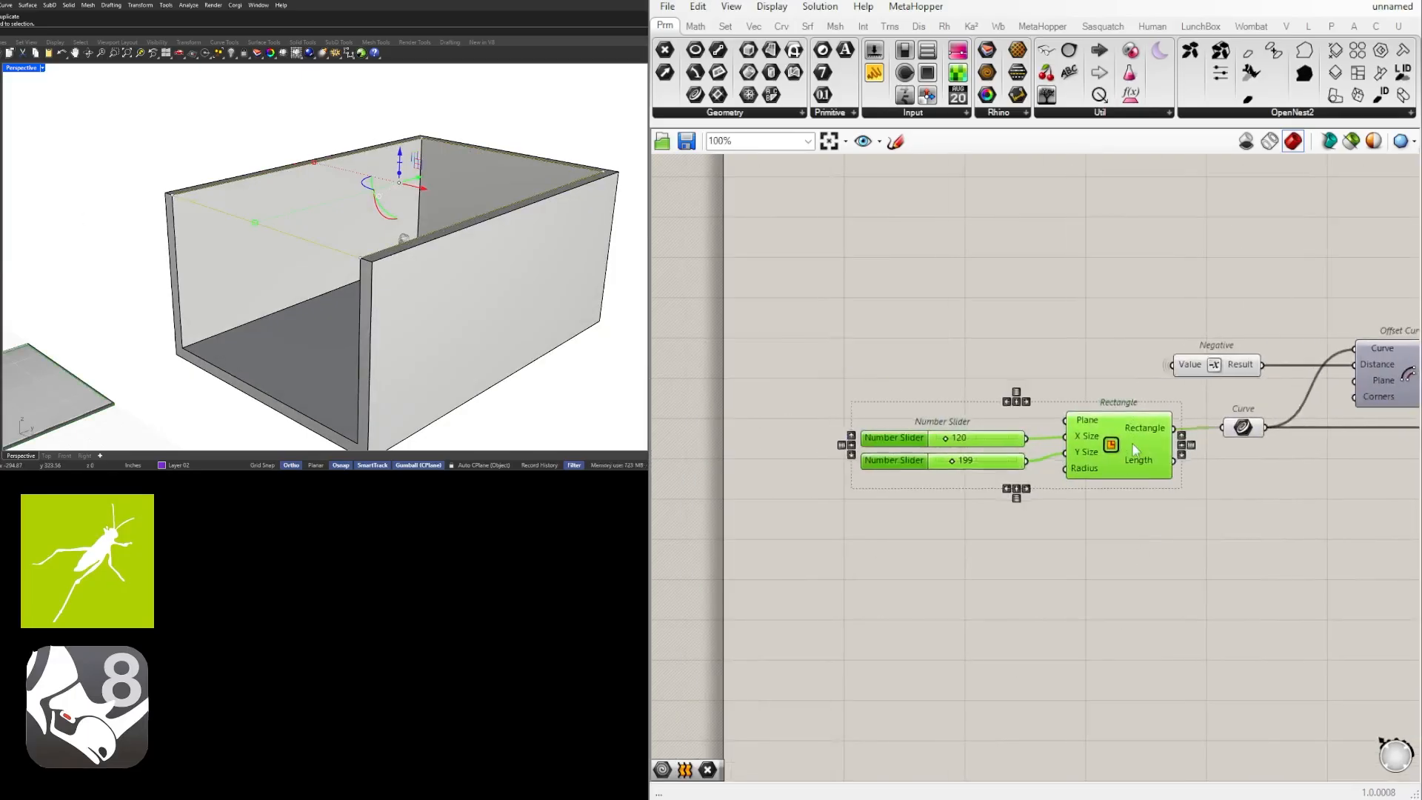
{"action": "left_click_drag", "start_coordinate": [1140, 444], "coordinate": [1059, 444]}
Add a Curve parameter below the Rectangle component and set it to the rectangle selected in Rhino.
{"action": "right_click_drag", "start_coordinate": [1091, 564], "coordinate": [938, 509]}
{"action": "double_click", "coordinate": [960, 517]}
{"action": "type", "text": "curve"}
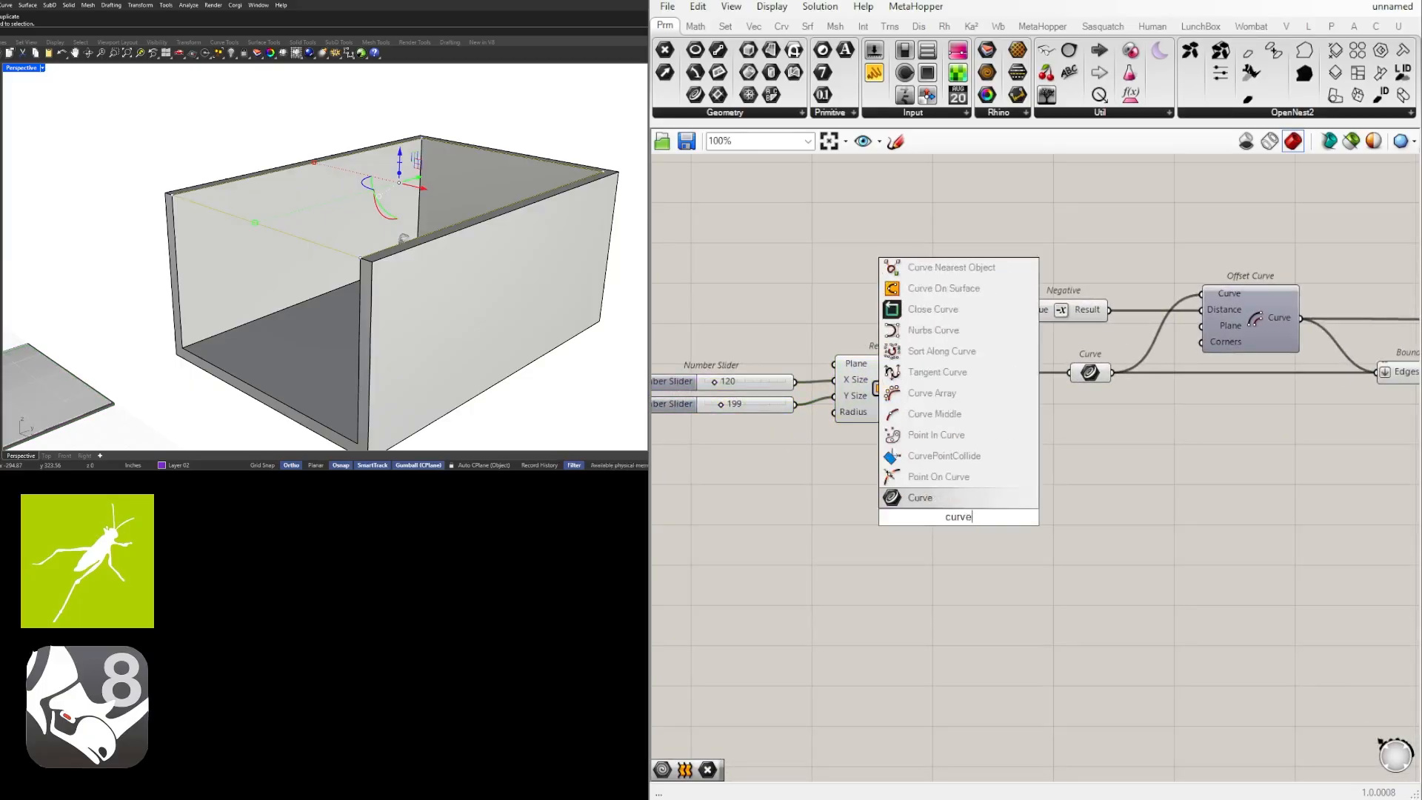
{"action": "key", "text": "Return"}
{"action": "left_click_drag", "start_coordinate": [945, 514], "coordinate": [883, 458]}
{"action": "right_click", "coordinate": [885, 453]}
{"action": "left_click", "coordinate": [976, 674]}
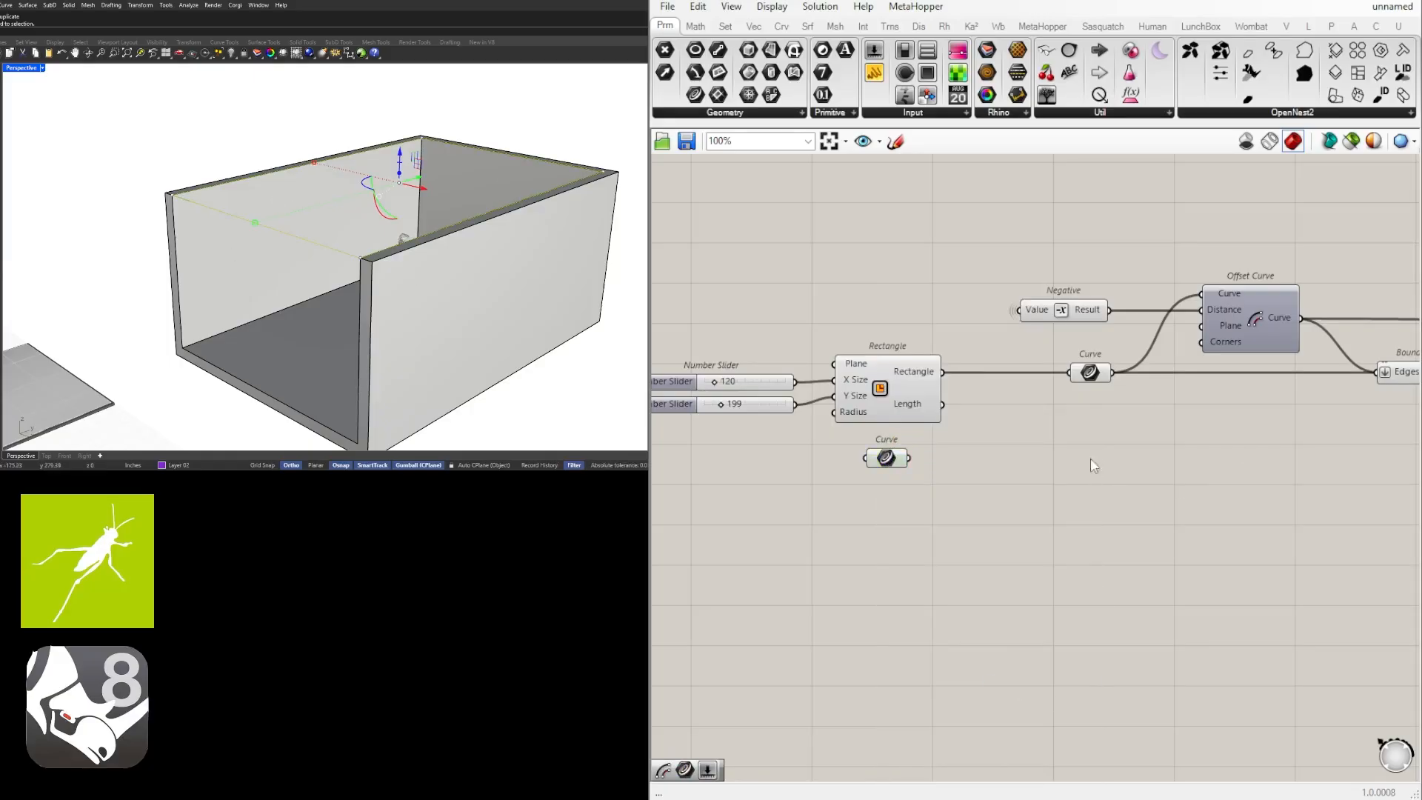
Feed the new Curve parameter into the existing Curve parameter in place of the Rectangle output, and view the ceiling from inside the room.
{"action": "left_click_drag", "start_coordinate": [888, 469], "coordinate": [1001, 420]}
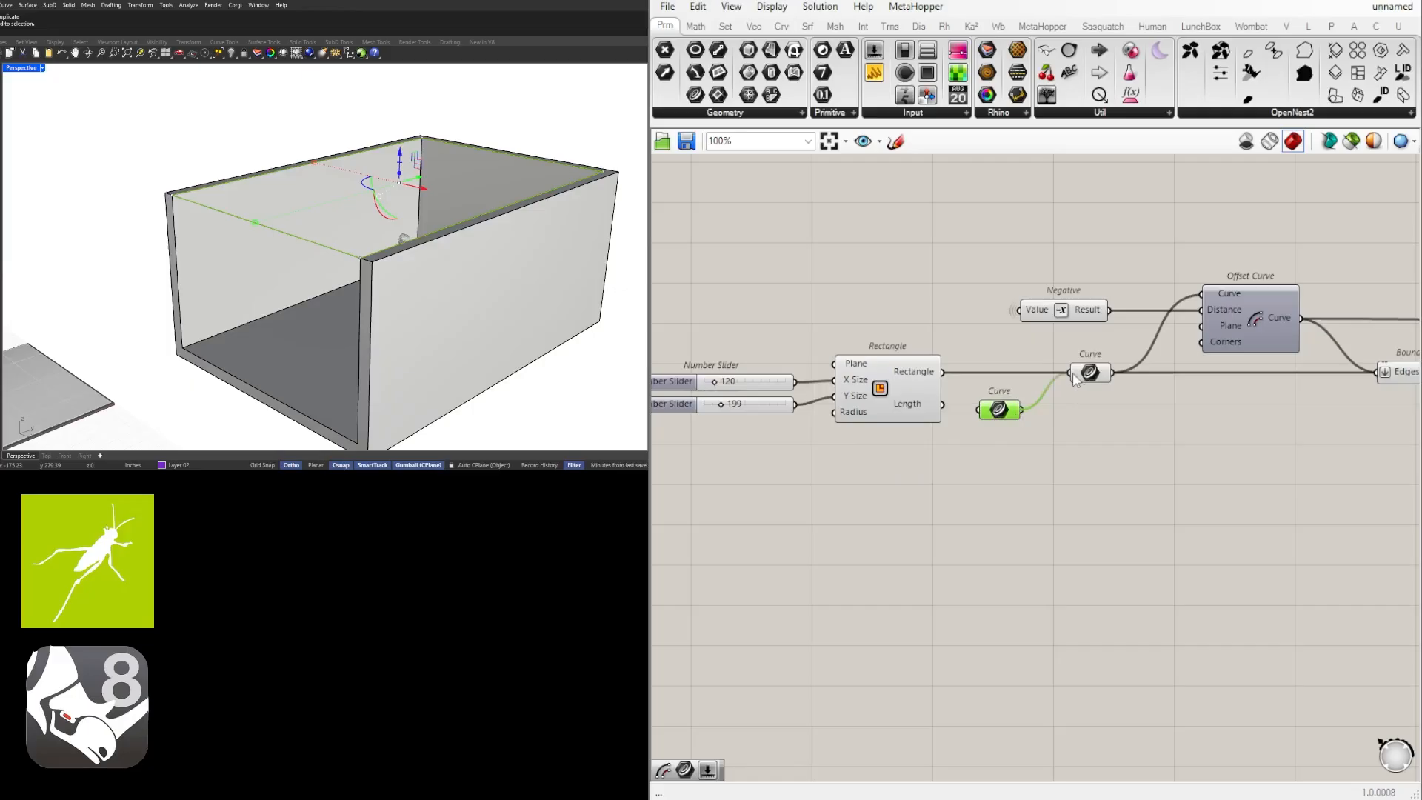
{"action": "left_click_drag", "start_coordinate": [1073, 374], "coordinate": [1073, 374]}
{"action": "right_click_drag", "start_coordinate": [355, 297], "coordinate": [420, 221]}
{"action": "scroll", "coordinate": [445, 237], "scroll_direction": "up", "scroll_amount": 4}
{"action": "scroll", "coordinate": [357, 284], "scroll_direction": "up", "scroll_amount": 2}
{"action": "right_click_drag", "start_coordinate": [357, 285], "coordinate": [498, 231]}
{"action": "right_click_drag", "start_coordinate": [411, 235], "coordinate": [568, 232]}
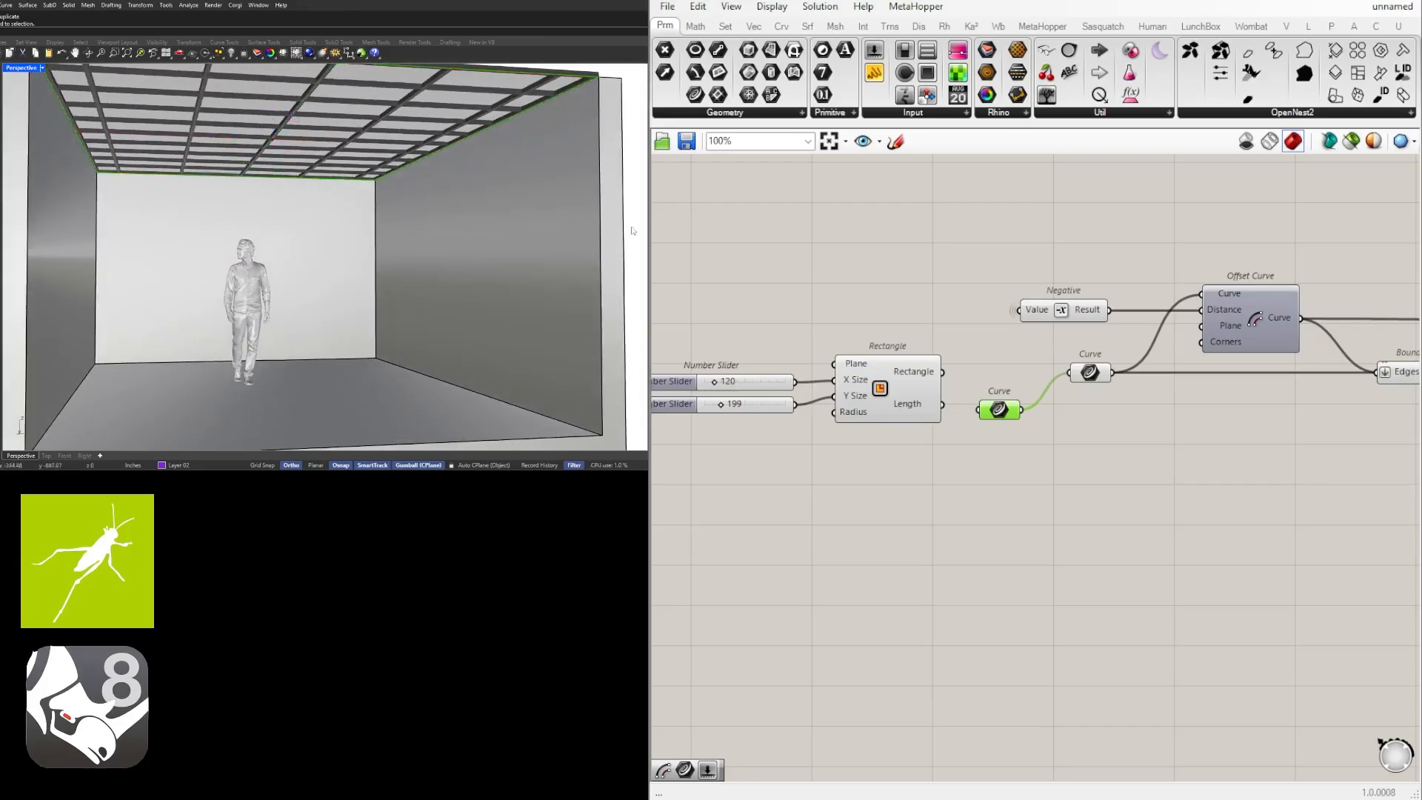
{"action": "left_click", "coordinate": [522, 179]}
{"action": "left_click", "coordinate": [624, 185]}
Set the Contour distance sliders to 38 for the X direction and 34 for the Y direction, and orbit to check the ceiling.
{"action": "scroll", "coordinate": [1211, 452], "scroll_direction": "down", "scroll_amount": 3}
{"action": "right_click_drag", "start_coordinate": [889, 477], "coordinate": [809, 504]}
{"action": "right_click_drag", "start_coordinate": [1203, 486], "coordinate": [928, 489]}
{"action": "left_click", "coordinate": [1134, 527]}
{"action": "scroll", "coordinate": [1139, 530], "scroll_direction": "up", "scroll_amount": 2}
{"action": "right_click_drag", "start_coordinate": [1138, 528], "coordinate": [912, 534]}
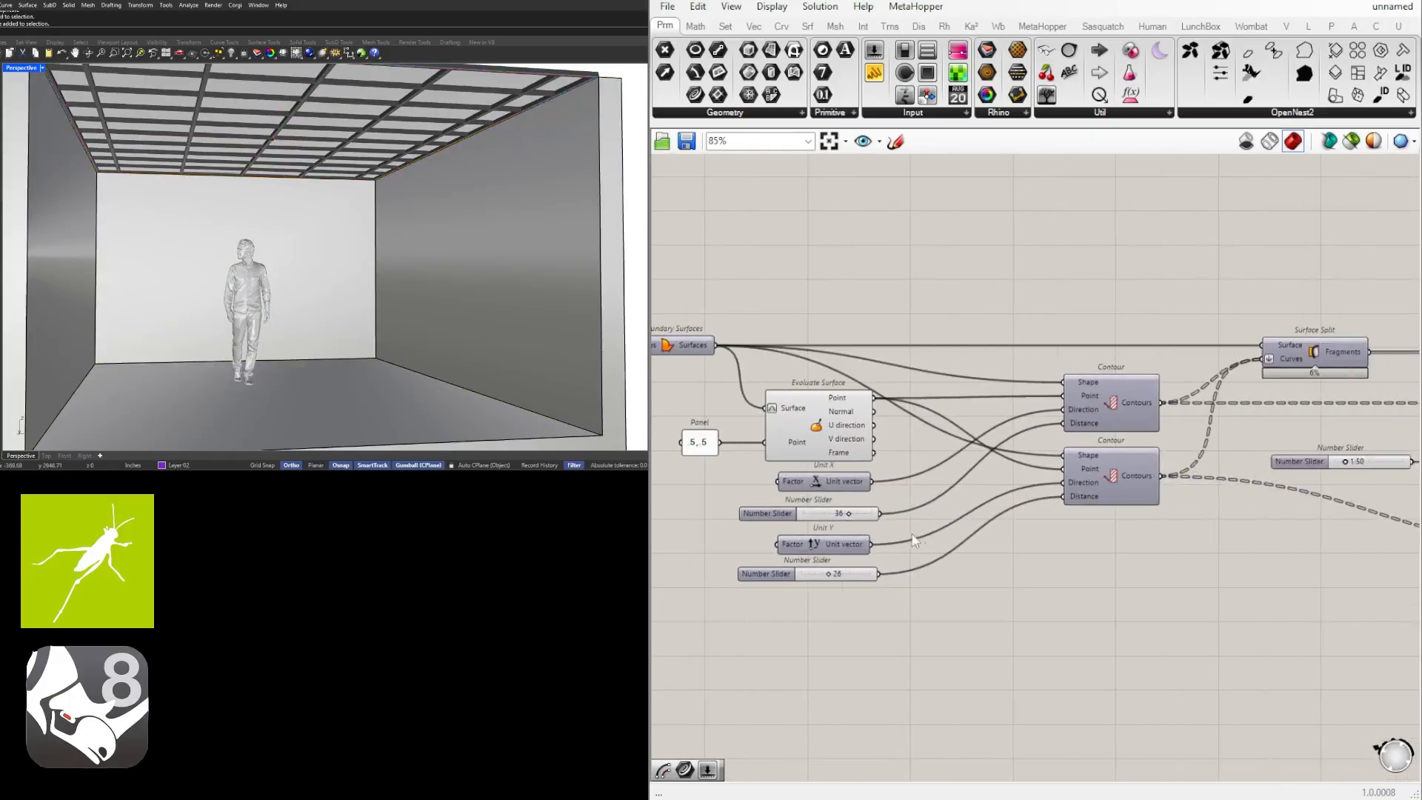
{"action": "scroll", "coordinate": [870, 523], "scroll_direction": "up", "scroll_amount": 3}
{"action": "mouse_move", "coordinate": [827, 509]}
{"action": "left_mouse_down"}
{"action": "mouse_move", "coordinate": [811, 510]}
{"action": "mouse_move", "coordinate": [862, 509]}
{"action": "mouse_move", "coordinate": [835, 509]}
{"action": "left_mouse_up"}
{"action": "mouse_move", "coordinate": [788, 619]}
{"action": "left_mouse_down"}
{"action": "mouse_move", "coordinate": [720, 623]}
{"action": "mouse_move", "coordinate": [817, 616]}
{"action": "left_mouse_up"}
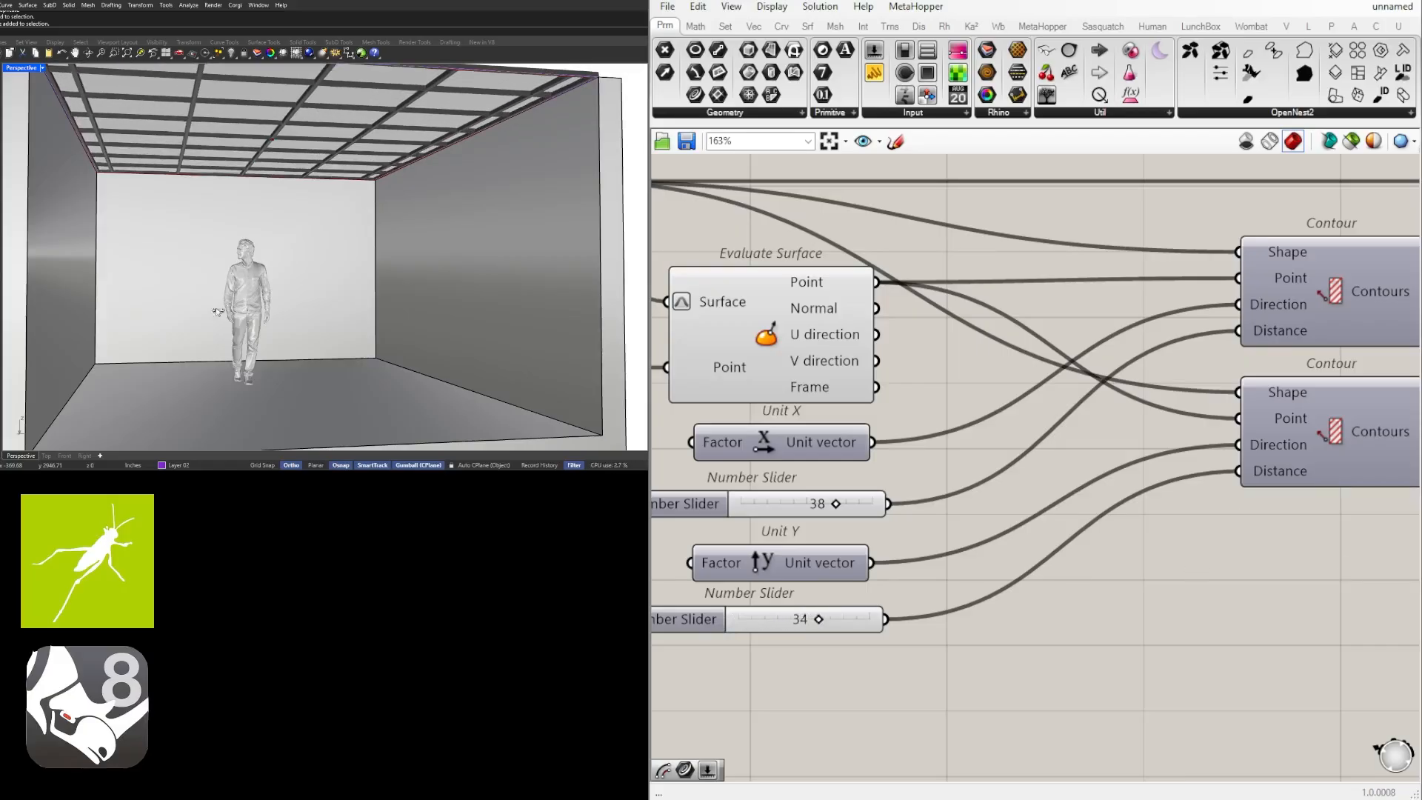
{"action": "scroll", "coordinate": [447, 253], "scroll_direction": "down", "scroll_amount": 6}
{"action": "right_click_drag", "start_coordinate": [447, 254], "coordinate": [289, 319]}
{"action": "scroll", "coordinate": [499, 259], "scroll_direction": "down", "scroll_amount": 3}
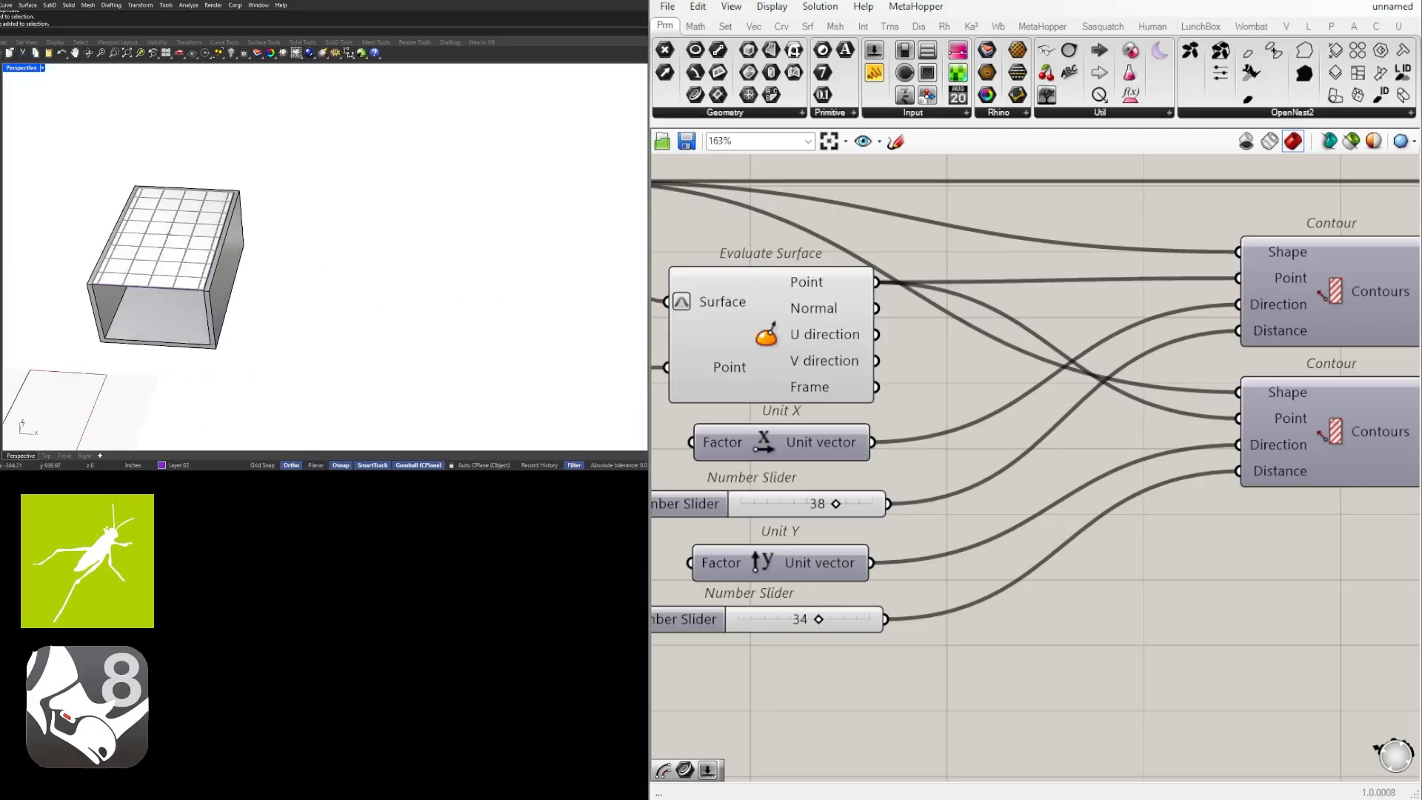
Draw a closed polyline beside the existing room, tracing a stepped floor outline with eight corners for a second room.
{"action": "key", "text": "Return"}
{"action": "left_click", "coordinate": [287, 354]}
{"action": "left_click", "coordinate": [308, 230]}
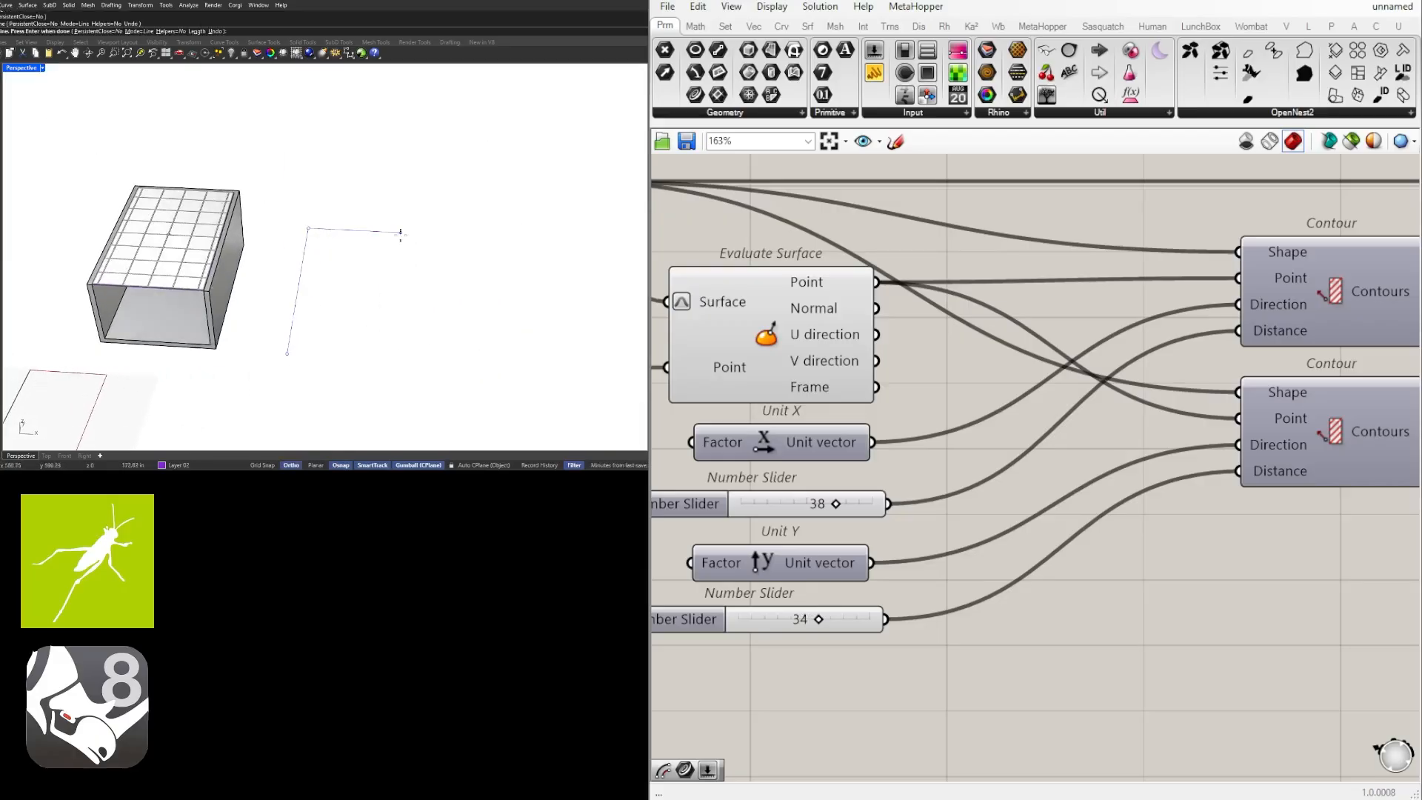
{"action": "left_click", "coordinate": [402, 234]}
{"action": "left_click", "coordinate": [398, 295]}
{"action": "key", "text": "ctrl+z"}
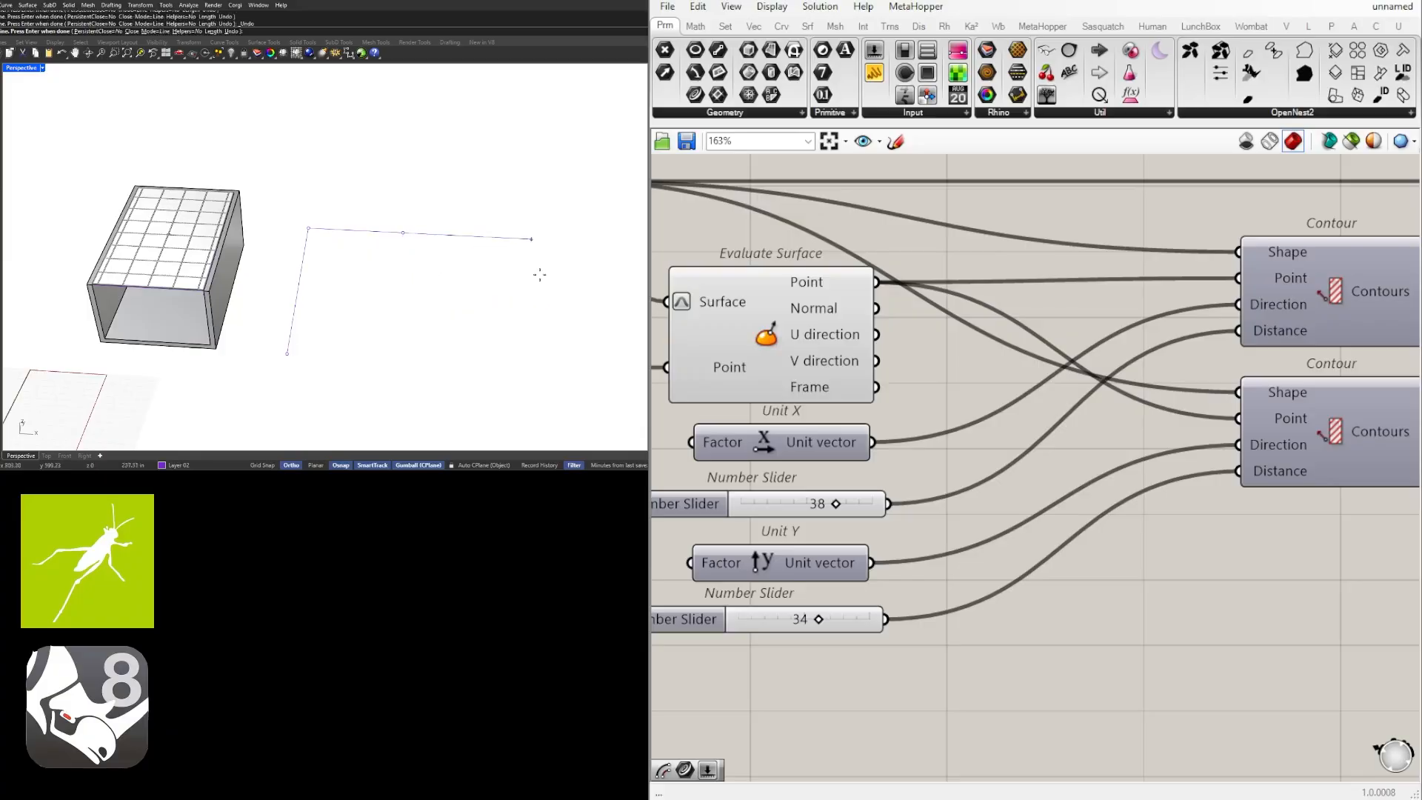
{"action": "left_click", "coordinate": [494, 292]}
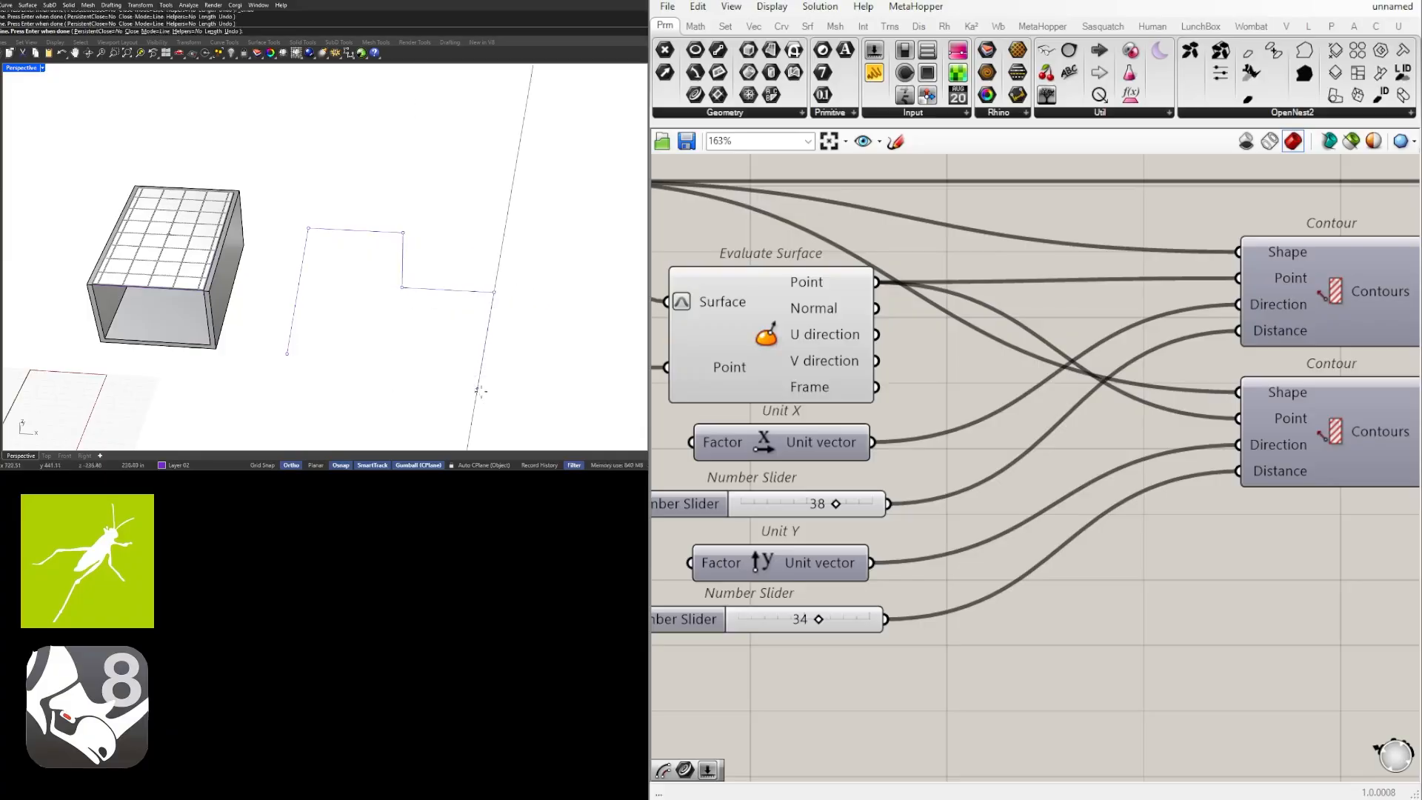
{"action": "left_click", "coordinate": [386, 421]}
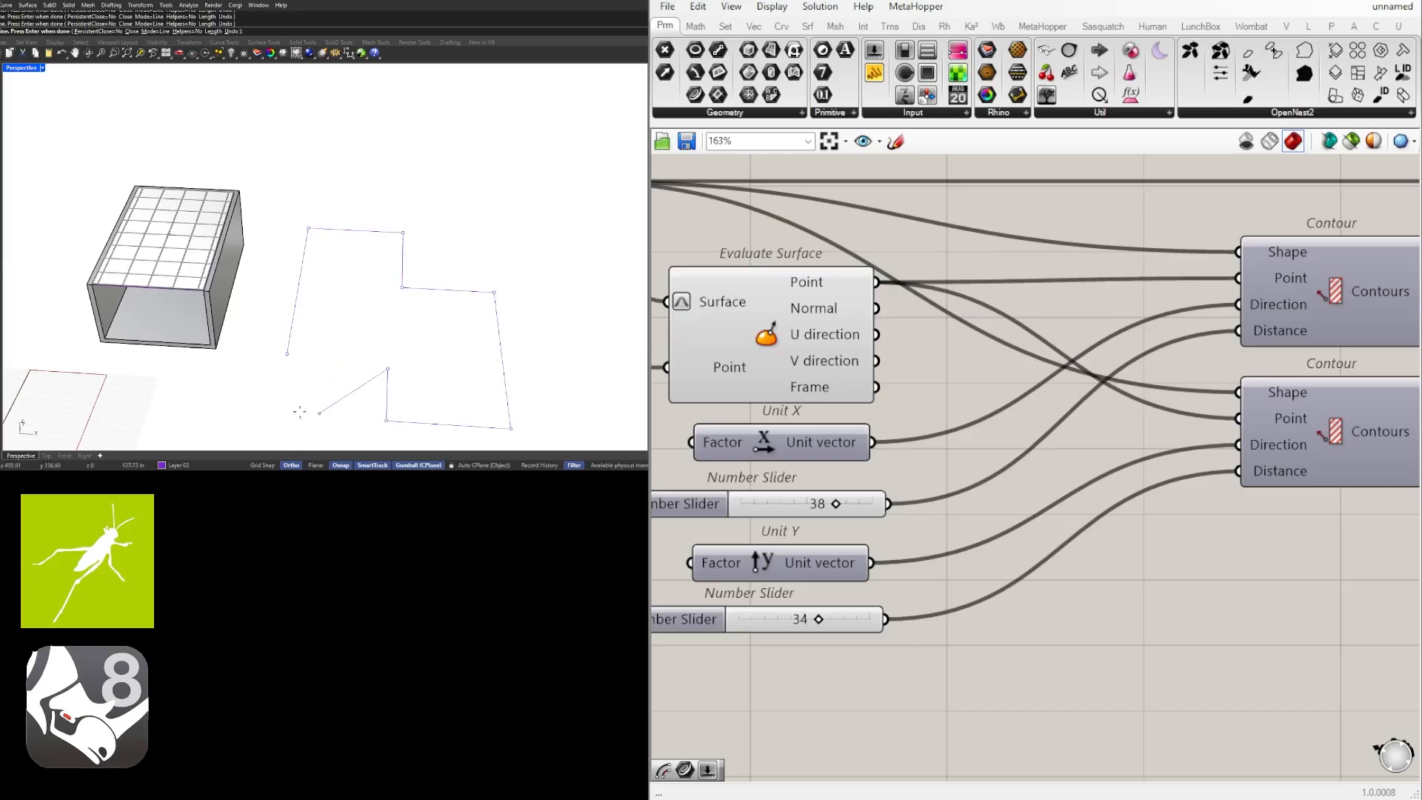
{"action": "left_click", "coordinate": [287, 353]}
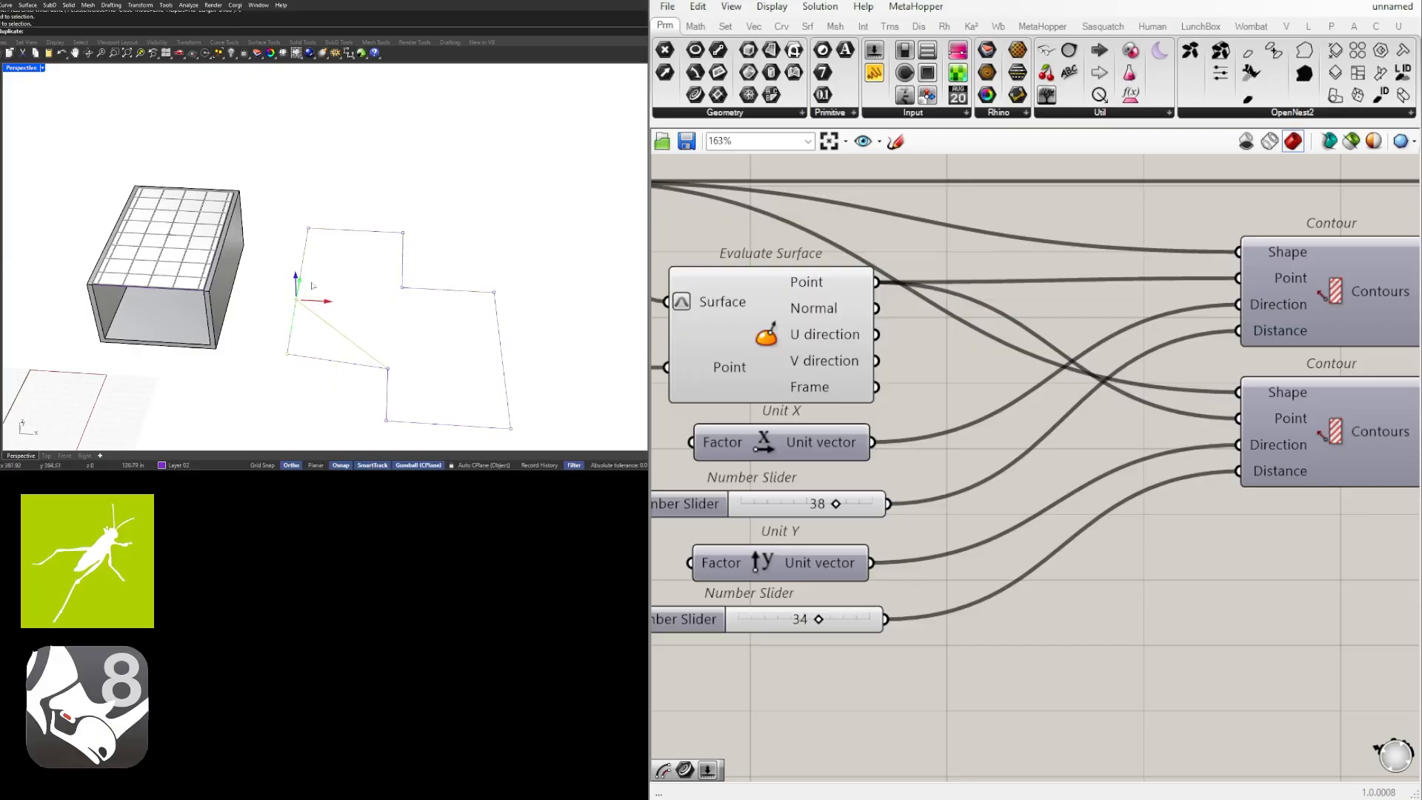
Select the stepped outline and extrude it upward into a solid block about as tall as the neighbouring room.
{"action": "left_click_drag", "start_coordinate": [312, 286], "coordinate": [313, 285]}
{"action": "left_click", "coordinate": [390, 339]}
{"action": "left_click", "coordinate": [417, 294]}
{"action": "right_click_drag", "start_coordinate": [404, 324], "coordinate": [437, 318]}
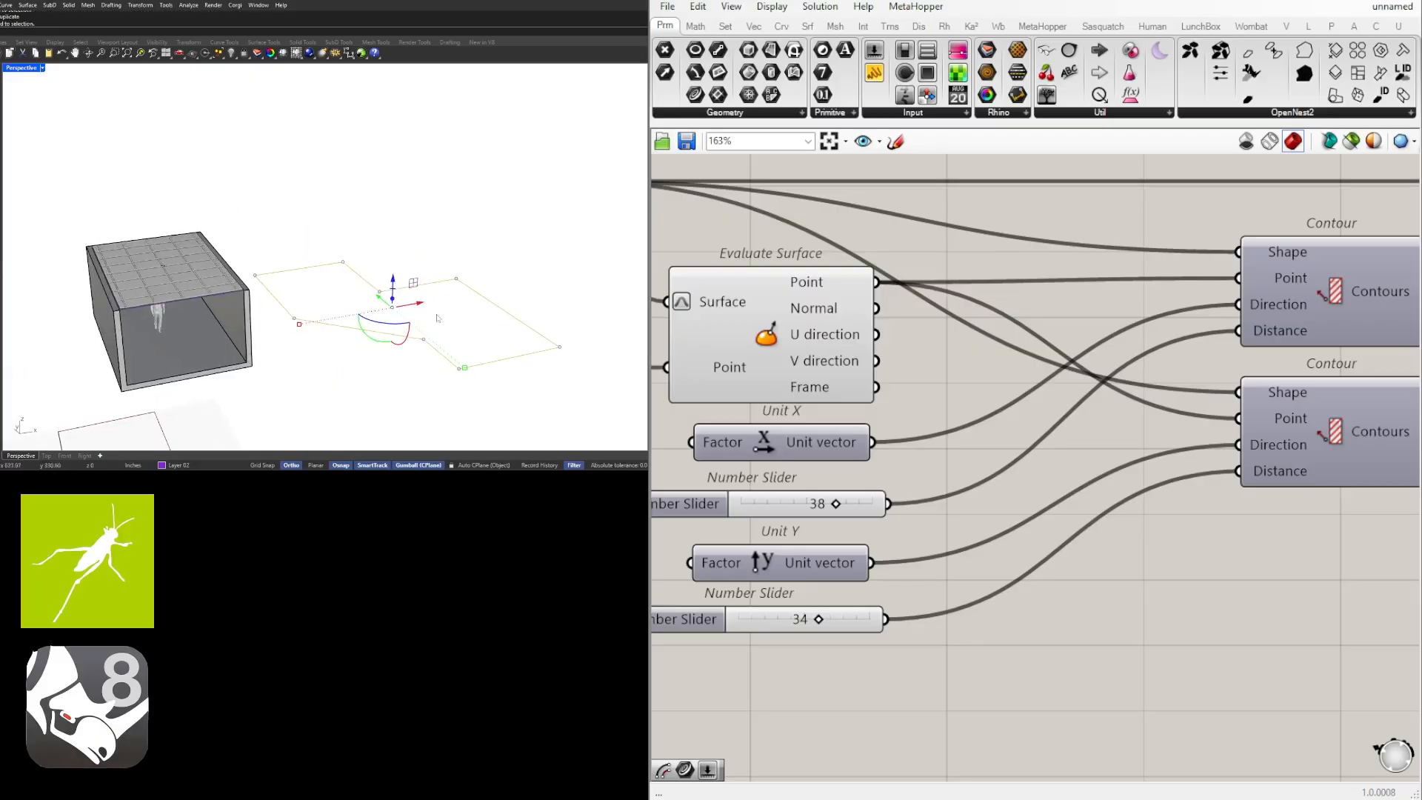
{"action": "key", "text": "Return"}
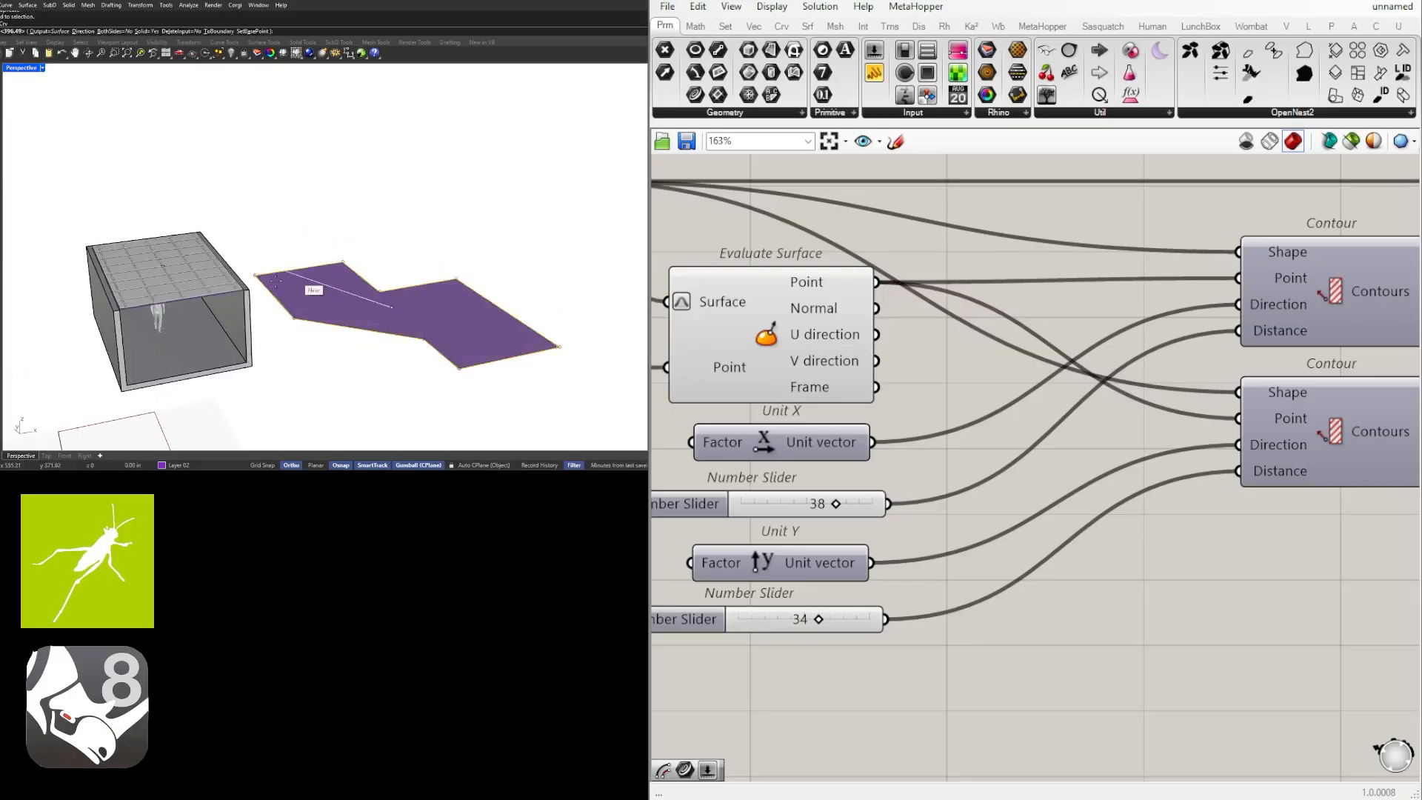
{"action": "scroll", "coordinate": [266, 293], "scroll_direction": "up", "scroll_amount": 3}
{"action": "left_click", "coordinate": [275, 303]}
{"action": "scroll", "coordinate": [341, 349], "scroll_direction": "down", "scroll_amount": 3}
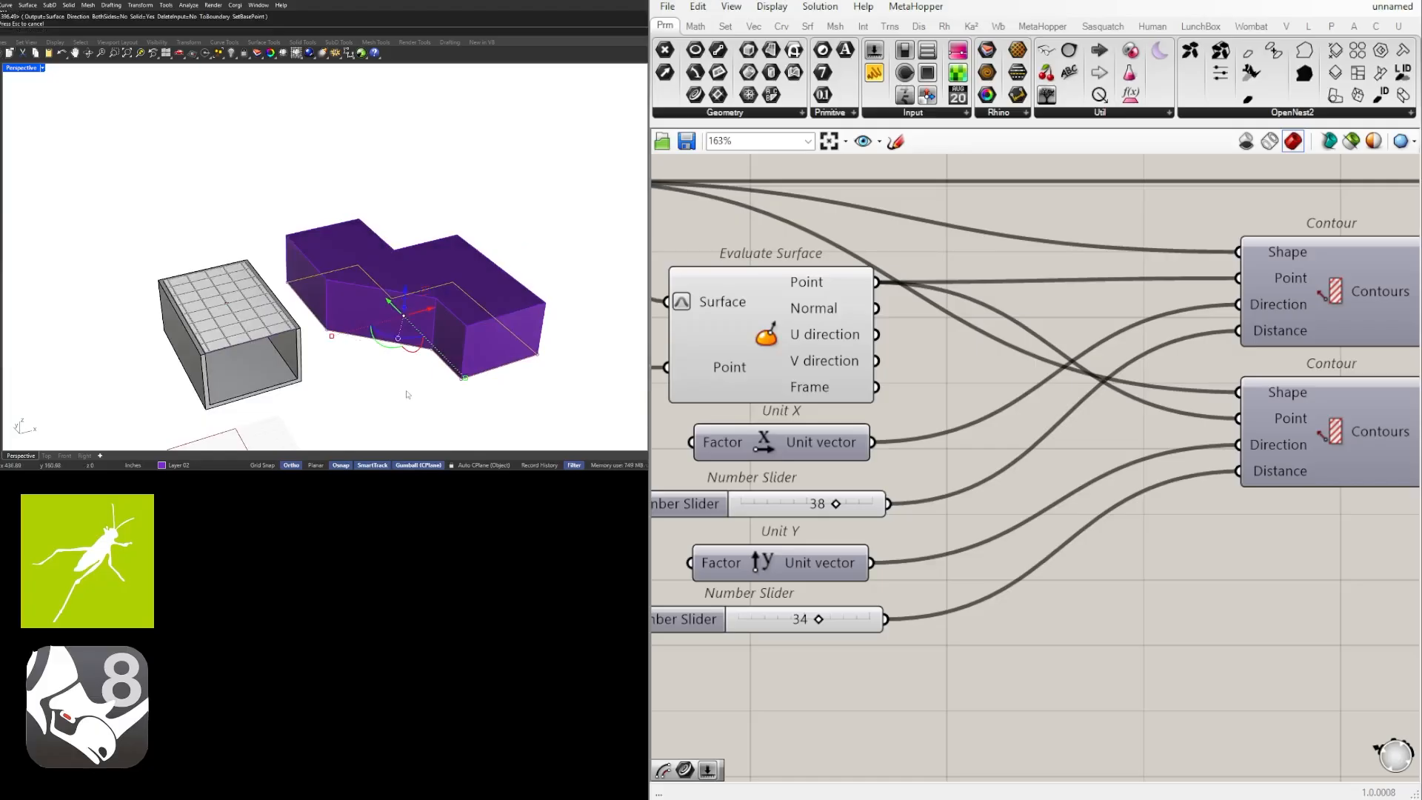
Move the outline curve vertically from the base of the extruded block up to its top edge.
{"action": "scroll", "coordinate": [407, 394], "scroll_direction": "up", "scroll_amount": 2}
{"action": "right_click_drag", "start_coordinate": [407, 394], "coordinate": [397, 367]}
{"action": "type", "text": "m"}
{"action": "key", "text": "Return"}
{"action": "type", "text": "v"}
{"action": "key", "text": "Return"}
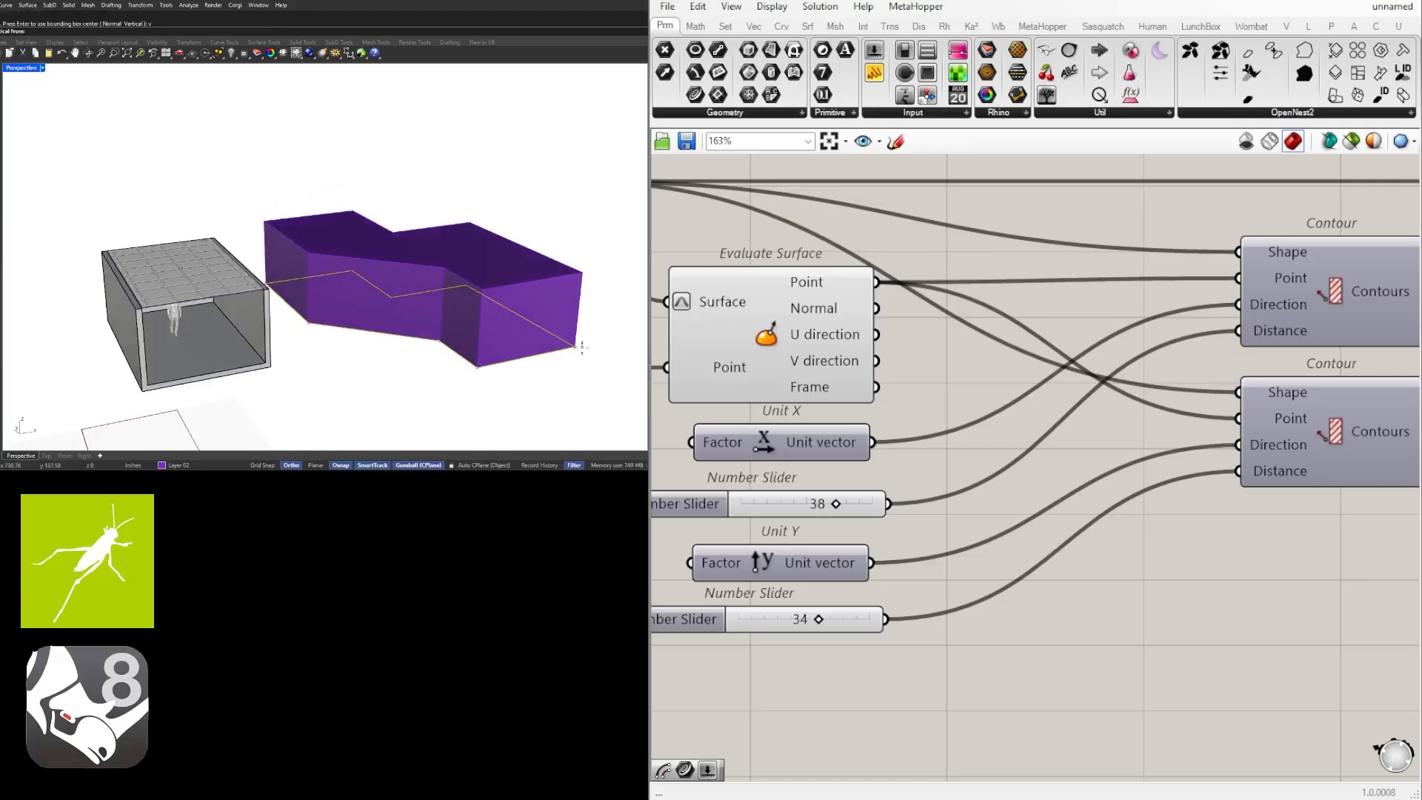
{"action": "left_click", "coordinate": [582, 347]}
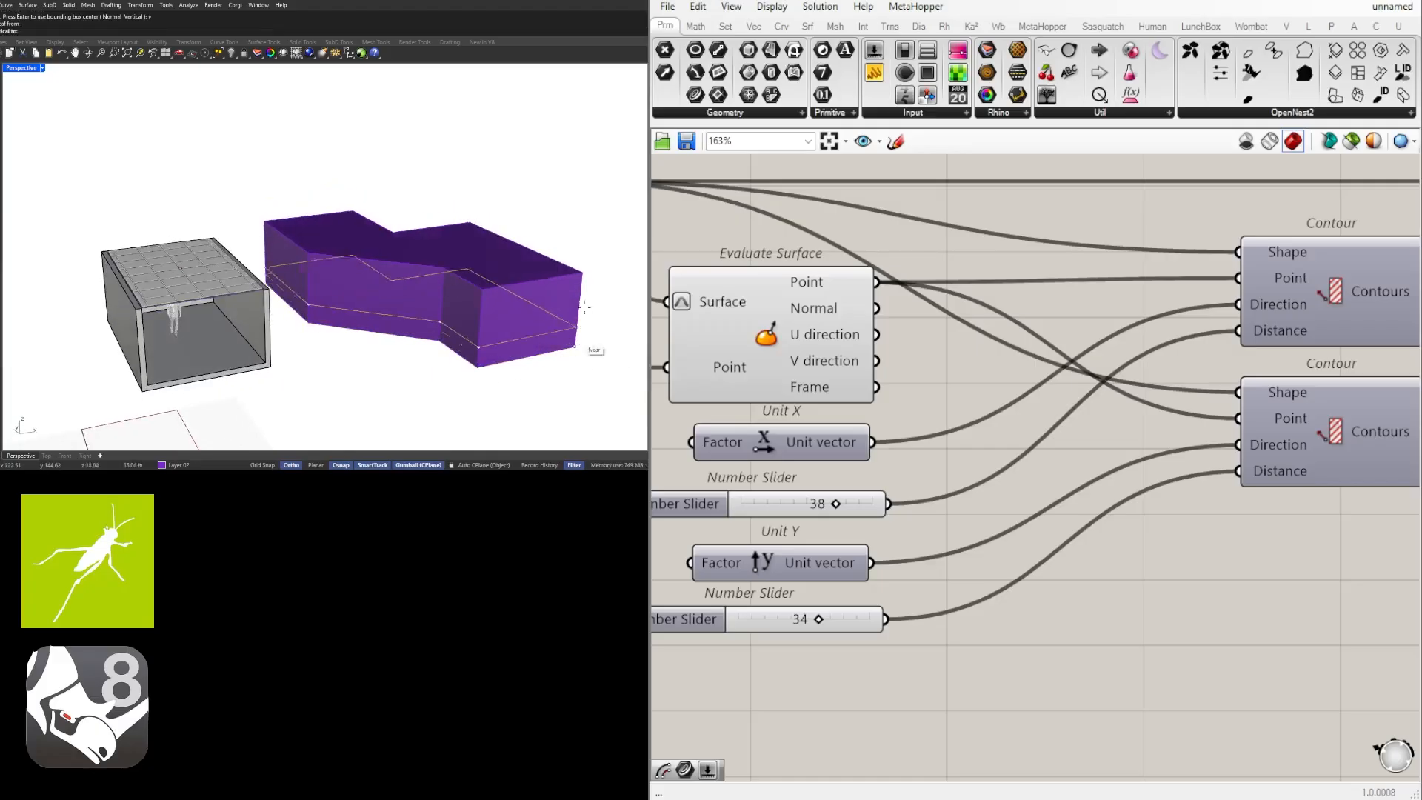
Shell the extruded block with a thickness of 8", removing its top face and near end face.
{"action": "left_click", "coordinate": [481, 260]}
{"action": "key", "text": "Escape"}
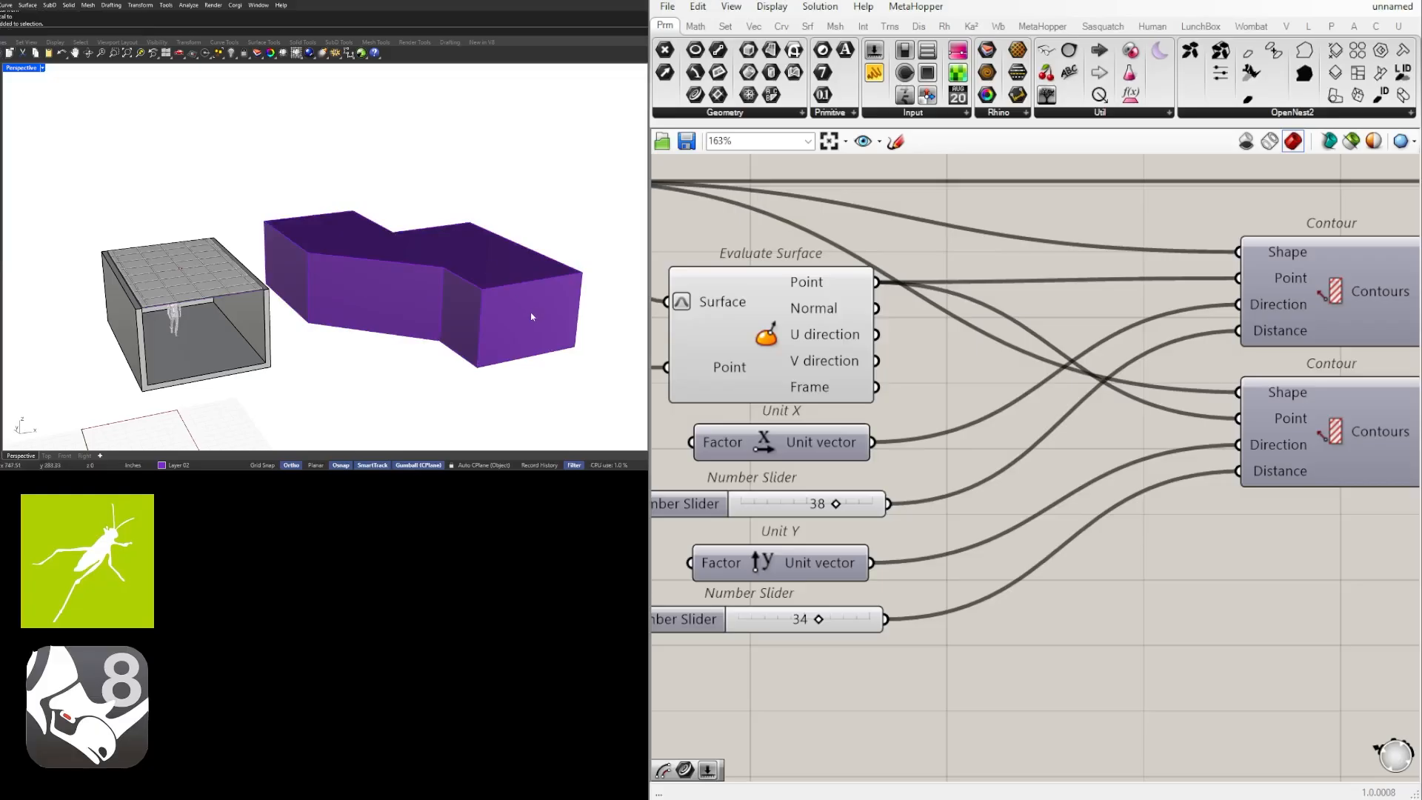
{"action": "type", "text": "shell"}
{"action": "key", "text": "Return"}
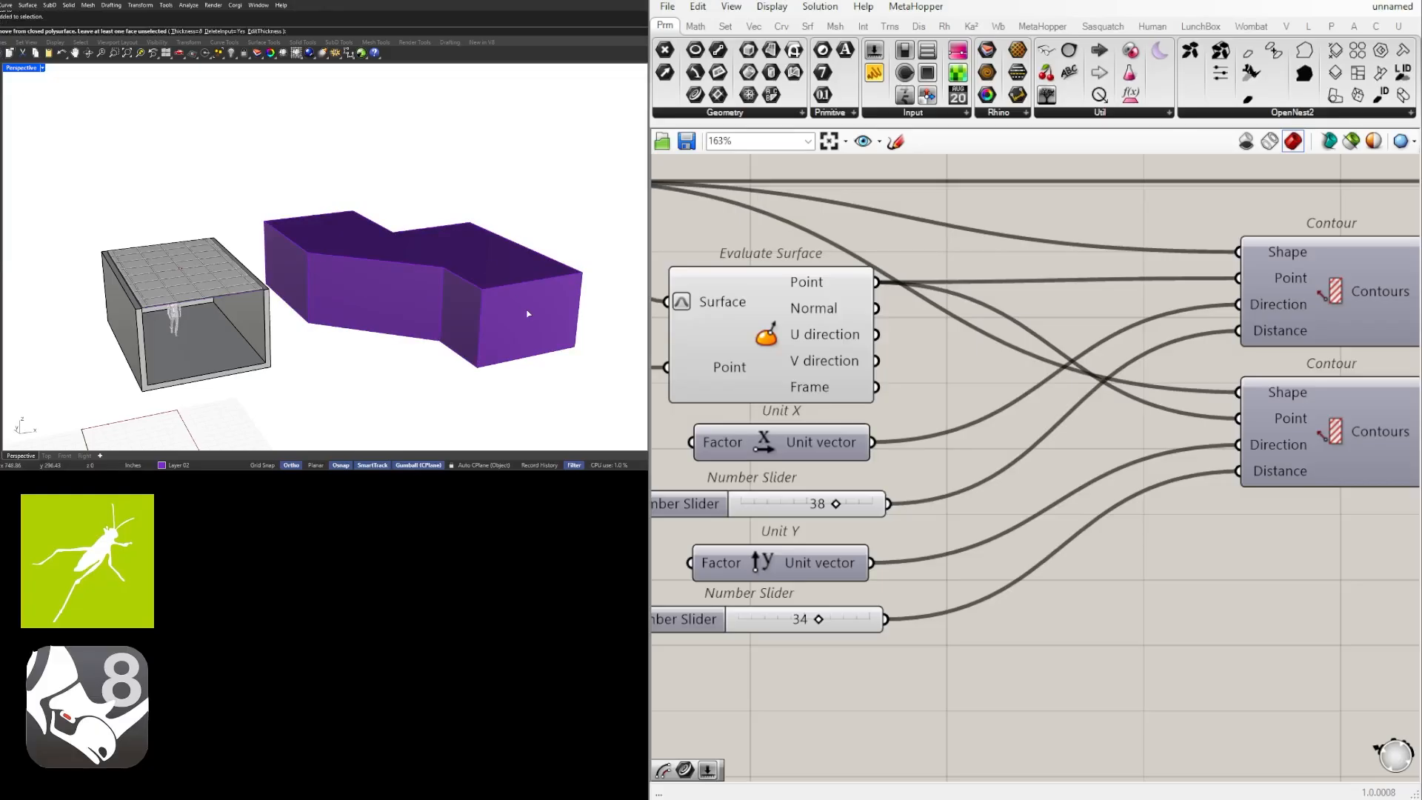
{"action": "type", "text": "8\""}
{"action": "key", "text": "Return"}
{"action": "left_click", "coordinate": [528, 314]}
{"action": "left_click", "coordinate": [491, 274]}
{"action": "key", "text": "Return"}
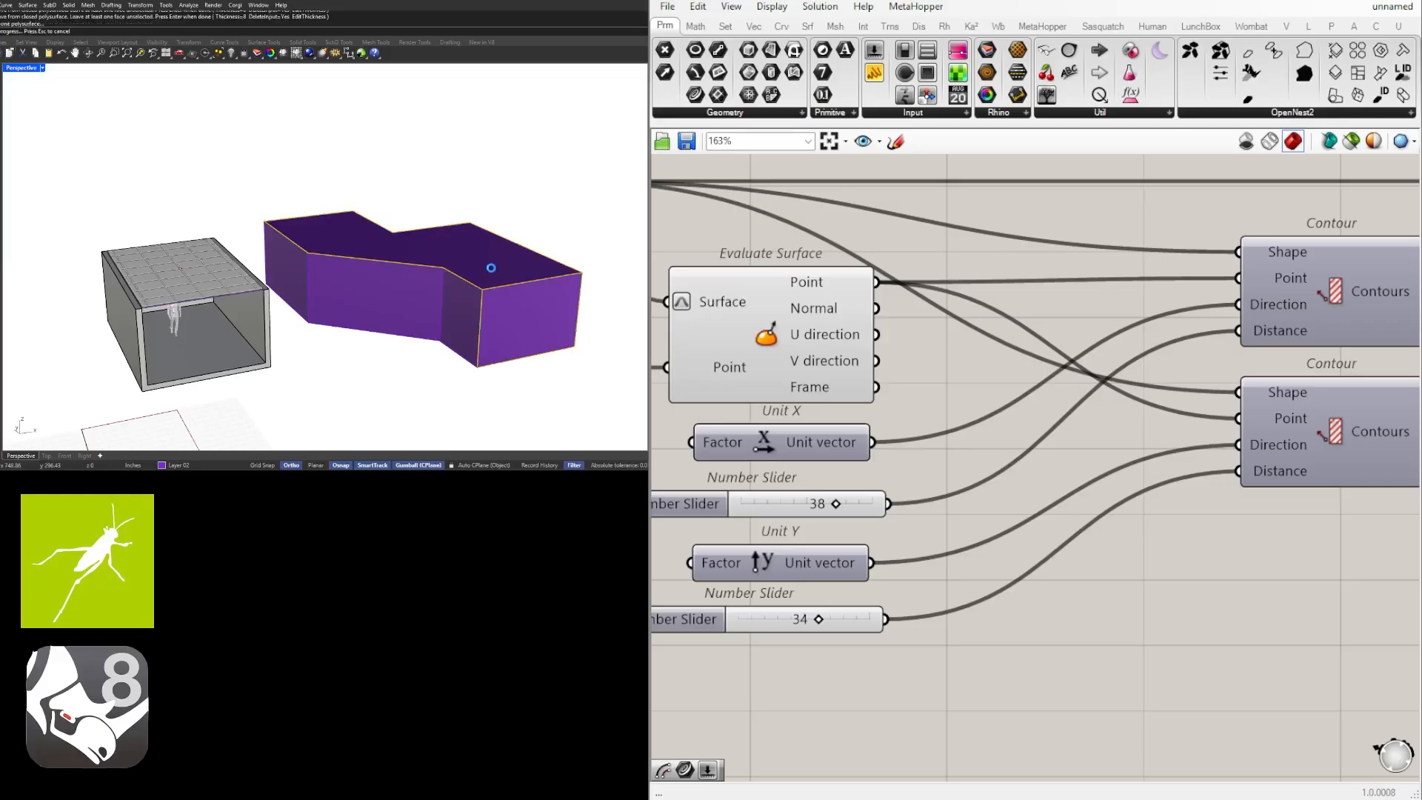
Match the new shelled room's properties to those of the existing grey room.
{"action": "right_click_drag", "start_coordinate": [524, 313], "coordinate": [385, 291]}
{"action": "left_click", "coordinate": [376, 293]}
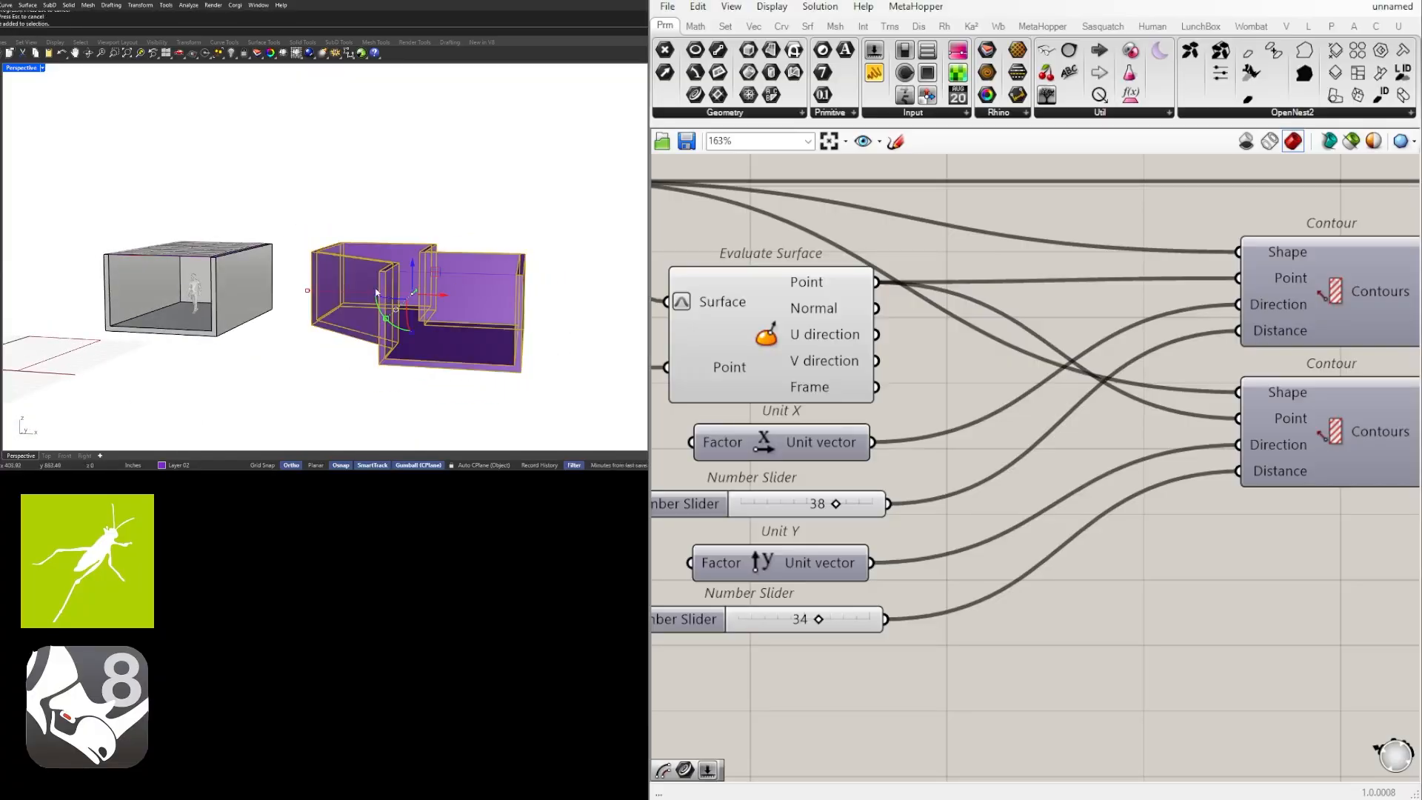
{"action": "type", "text": "ma"}
{"action": "key", "text": "Return"}
{"action": "left_click", "coordinate": [238, 284]}
{"action": "key", "text": "Return"}
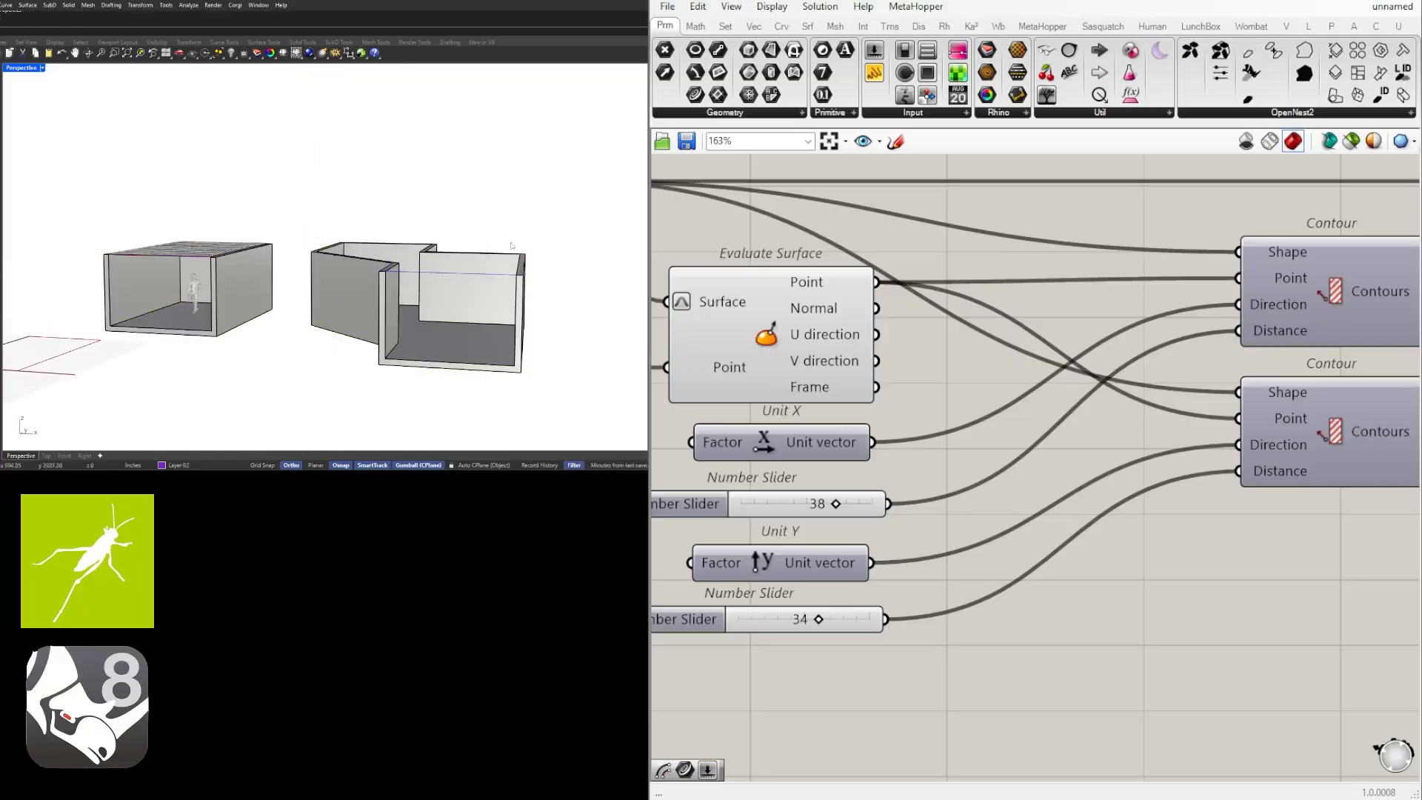
Offset the outline curve on top of the new room inward to the inner face of its walls.
{"action": "right_click_drag", "start_coordinate": [357, 278], "coordinate": [361, 296]}
{"action": "left_click", "coordinate": [456, 340]}
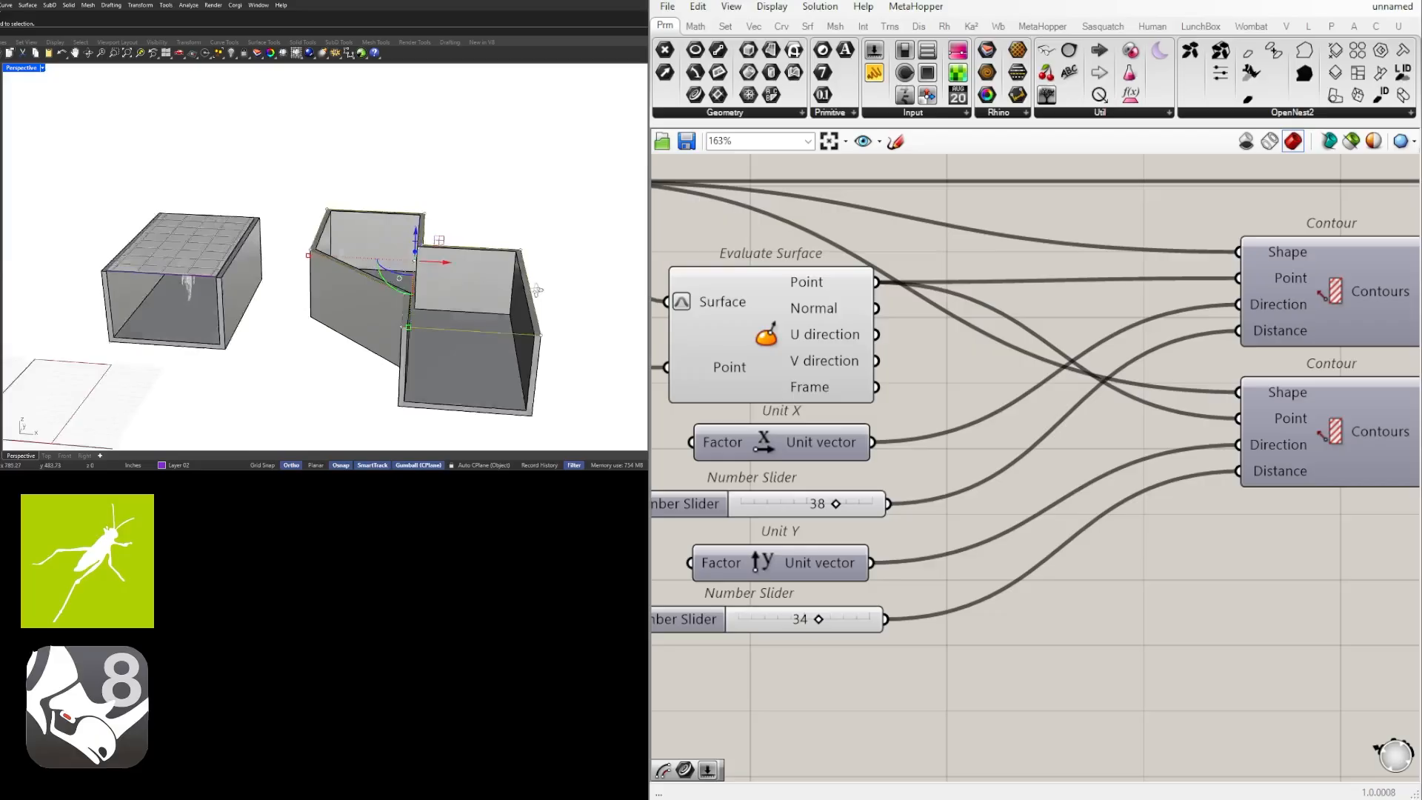
{"action": "scroll", "coordinate": [464, 331], "scroll_direction": "up", "scroll_amount": 5}
{"action": "right_click_drag", "start_coordinate": [464, 331], "coordinate": [371, 354]}
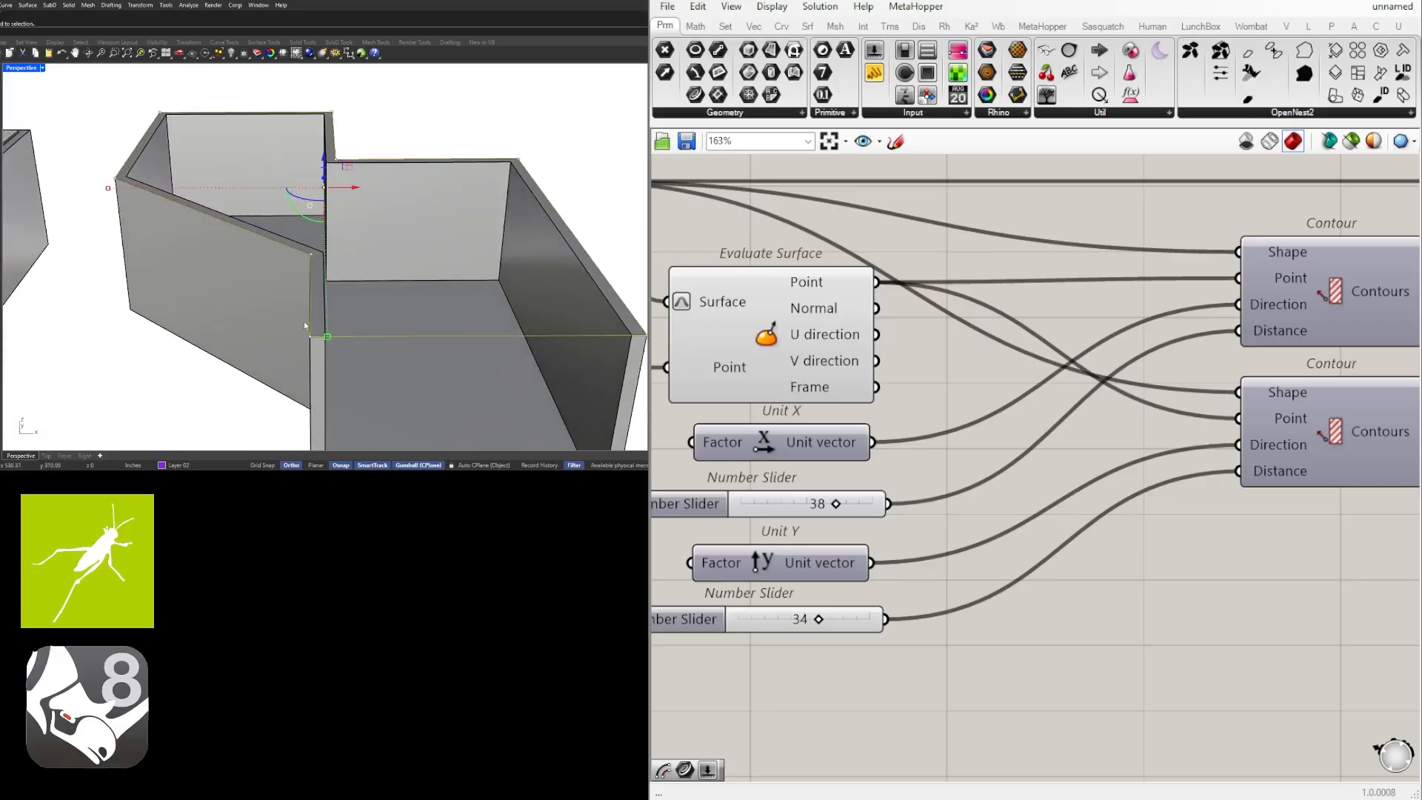
{"action": "type", "text": "o"}
{"action": "key", "text": "Return"}
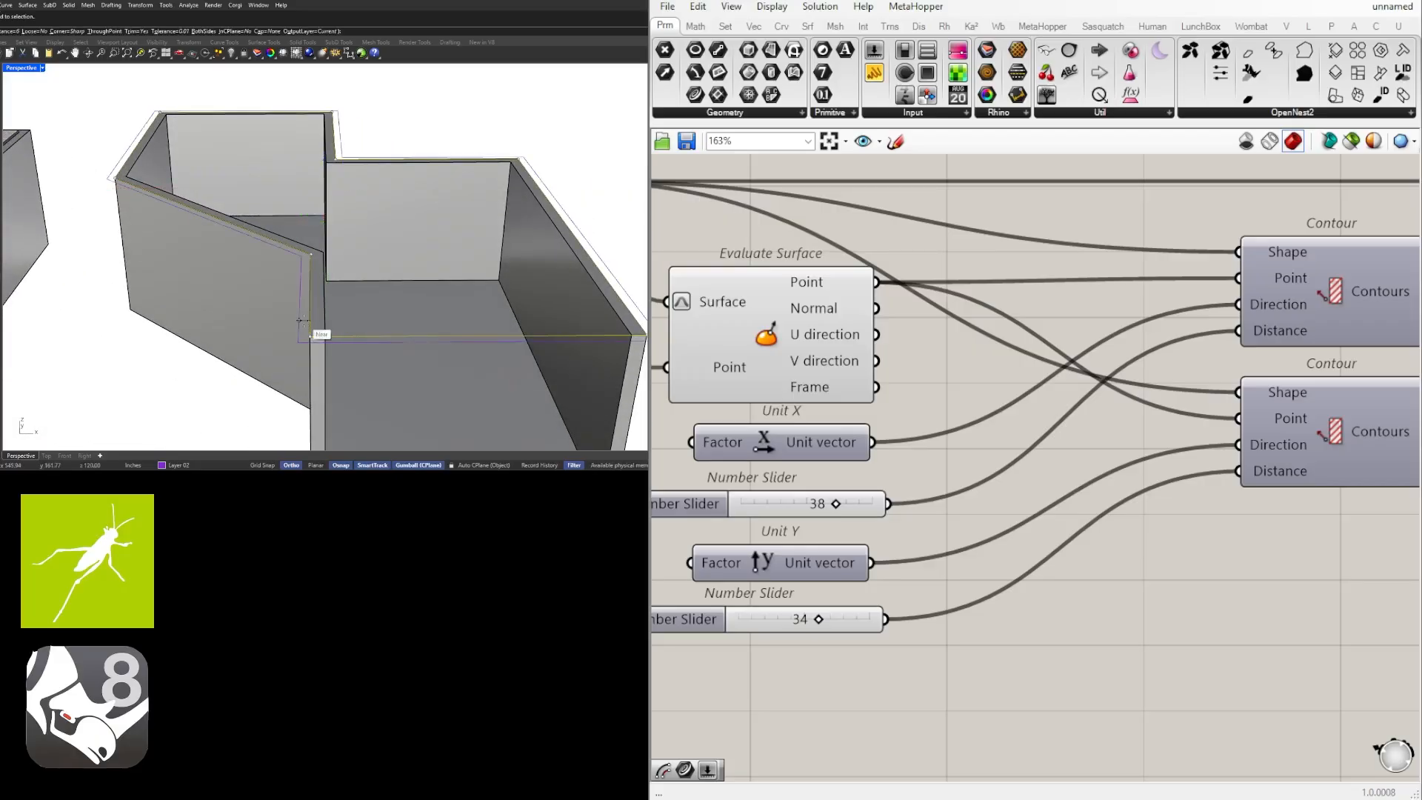
{"action": "type", "text": "6\""}
{"action": "key", "text": "Return"}
{"action": "left_click", "coordinate": [296, 320]}
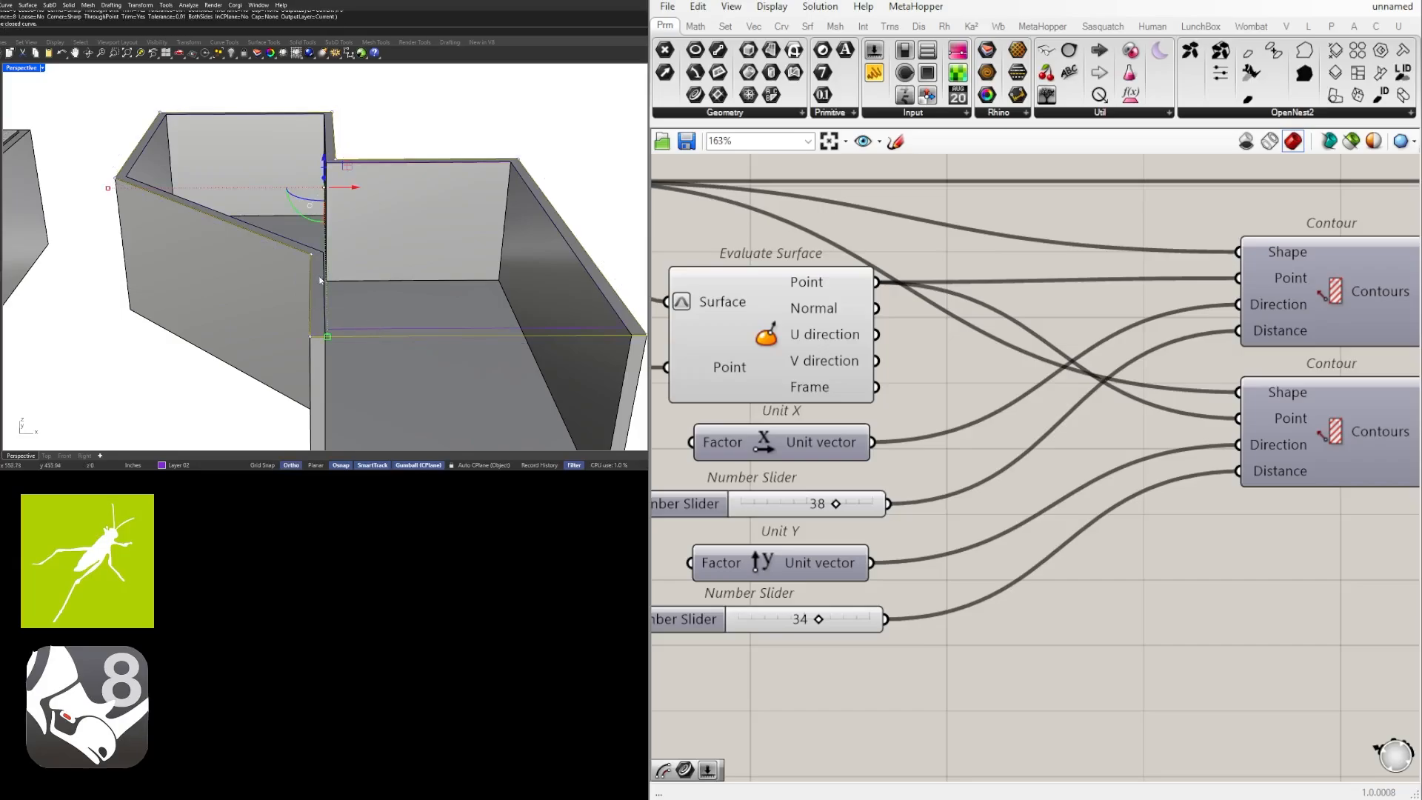
Select the inner offset curve in Rhino and set it as the single curve of the referenced Curve parameter in Grasshopper.
{"action": "scroll", "coordinate": [162, 277], "scroll_direction": "down", "scroll_amount": 5}
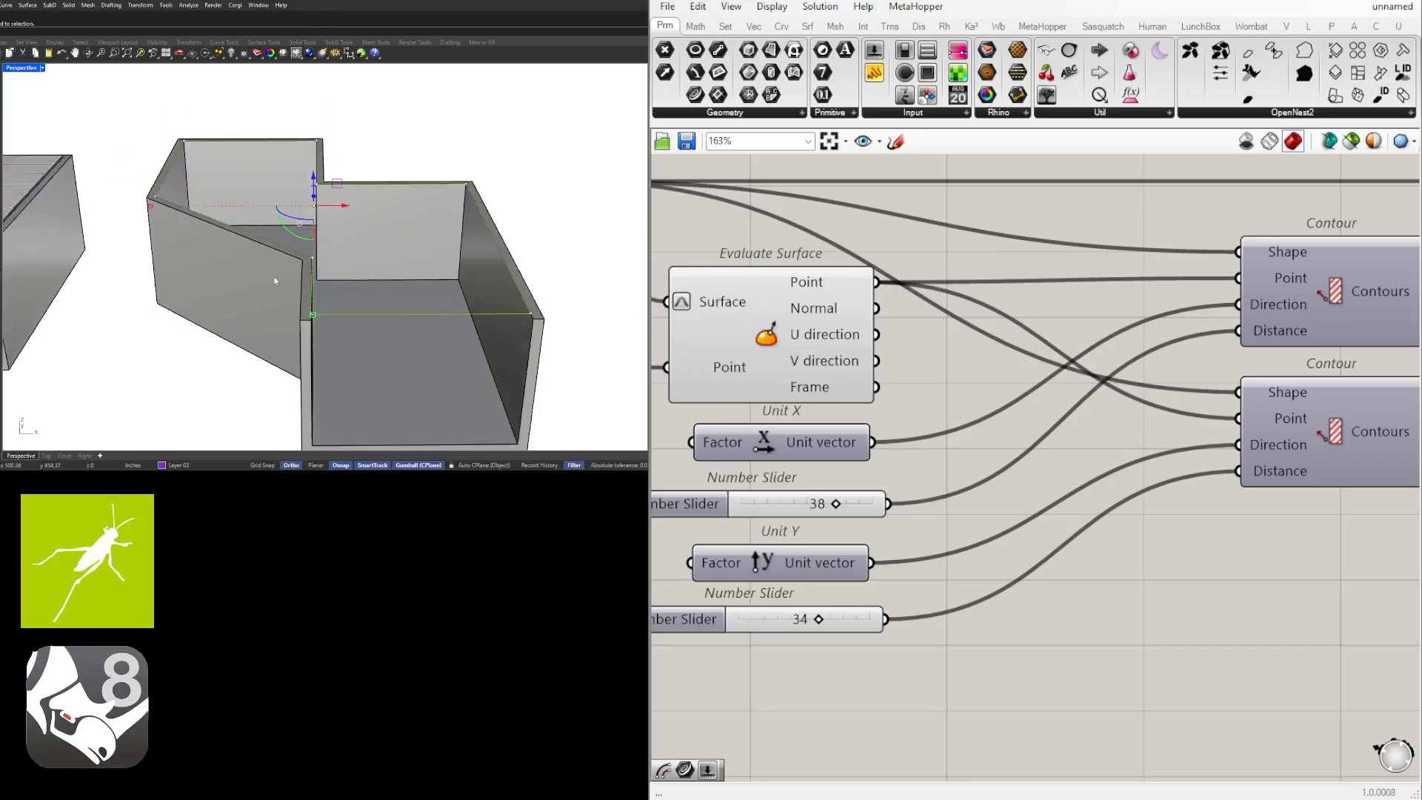
{"action": "scroll", "coordinate": [1046, 499], "scroll_direction": "down", "scroll_amount": 3}
{"action": "right_click_drag", "start_coordinate": [1047, 499], "coordinate": [1328, 499]}
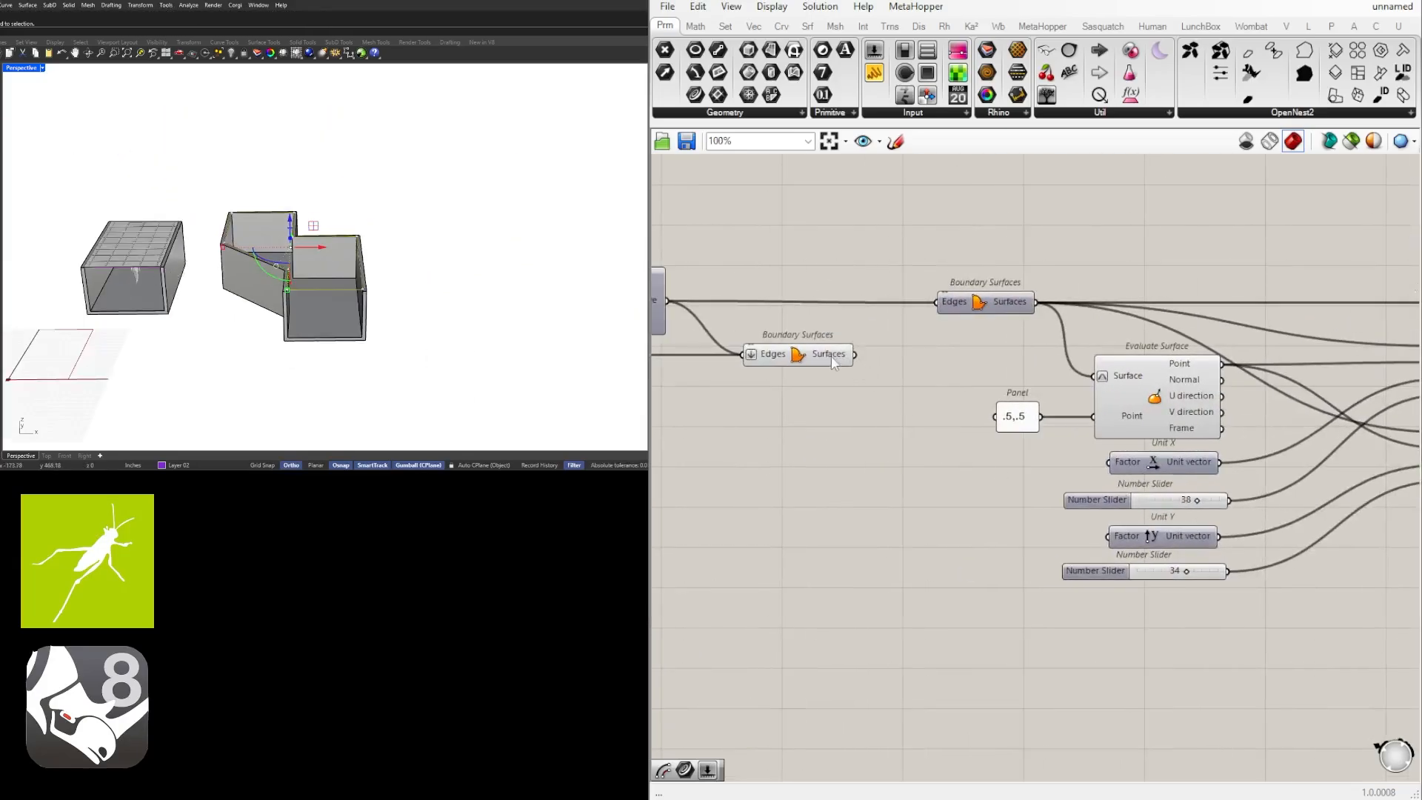
{"action": "right_click_drag", "start_coordinate": [833, 360], "coordinate": [1168, 363]}
{"action": "right_click_drag", "start_coordinate": [922, 389], "coordinate": [1051, 403]}
{"action": "scroll", "coordinate": [847, 417], "scroll_direction": "up", "scroll_amount": 1}
{"action": "right_click", "coordinate": [816, 407]}
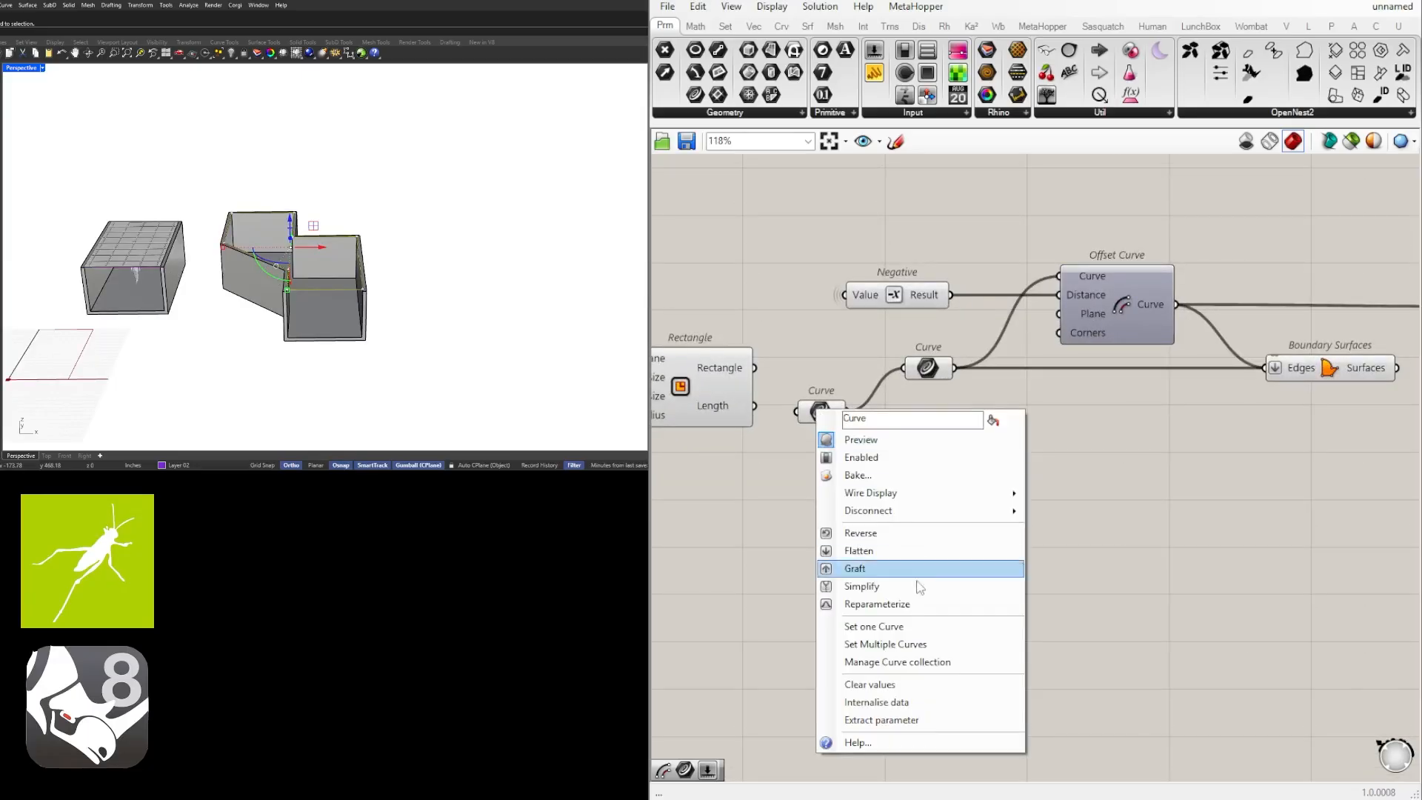
{"action": "left_click", "coordinate": [926, 624]}
Examine the ceiling grid on the new stepped room from several angles, with the curve deselected.
{"action": "scroll", "coordinate": [314, 309], "scroll_direction": "up", "scroll_amount": 8}
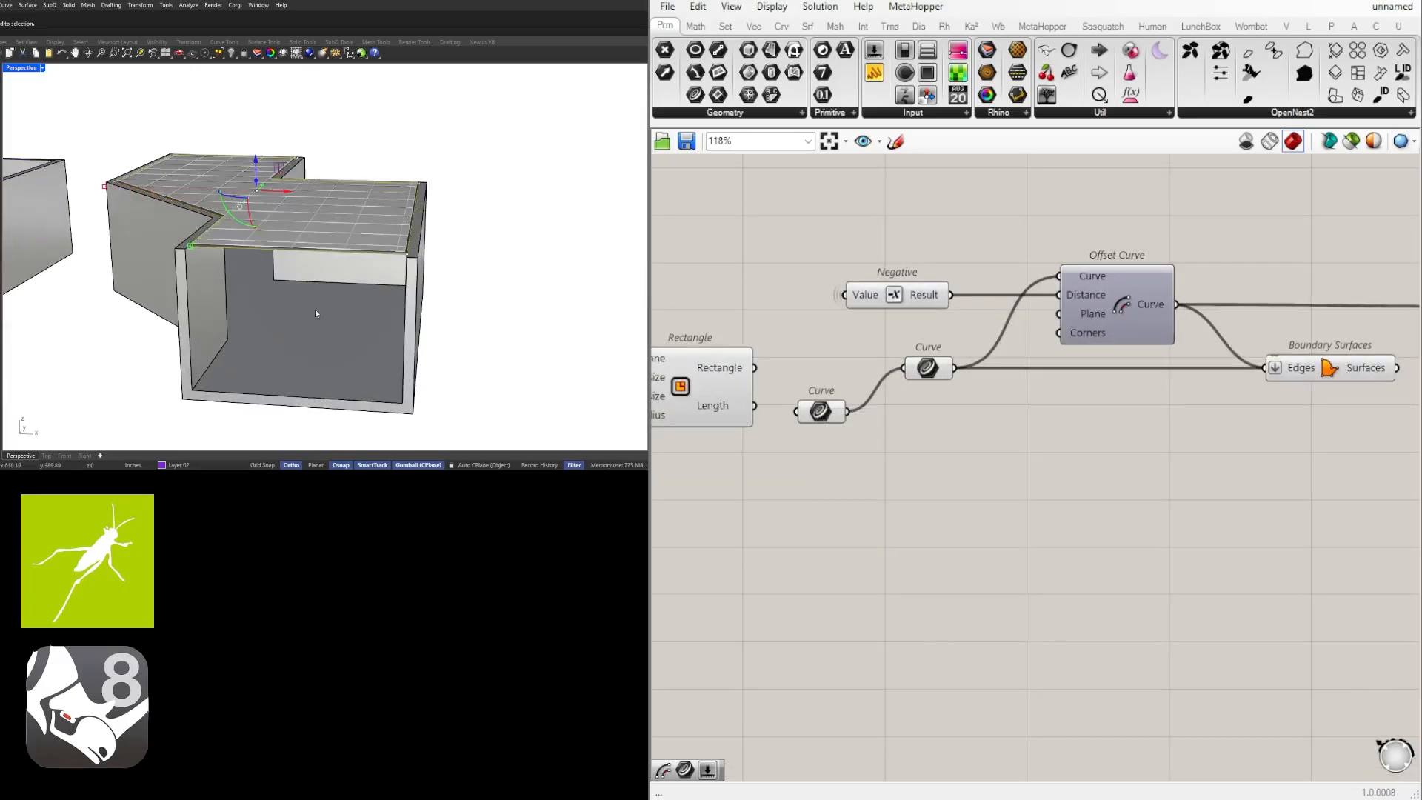
{"action": "right_click_drag", "start_coordinate": [277, 228], "coordinate": [251, 260]}
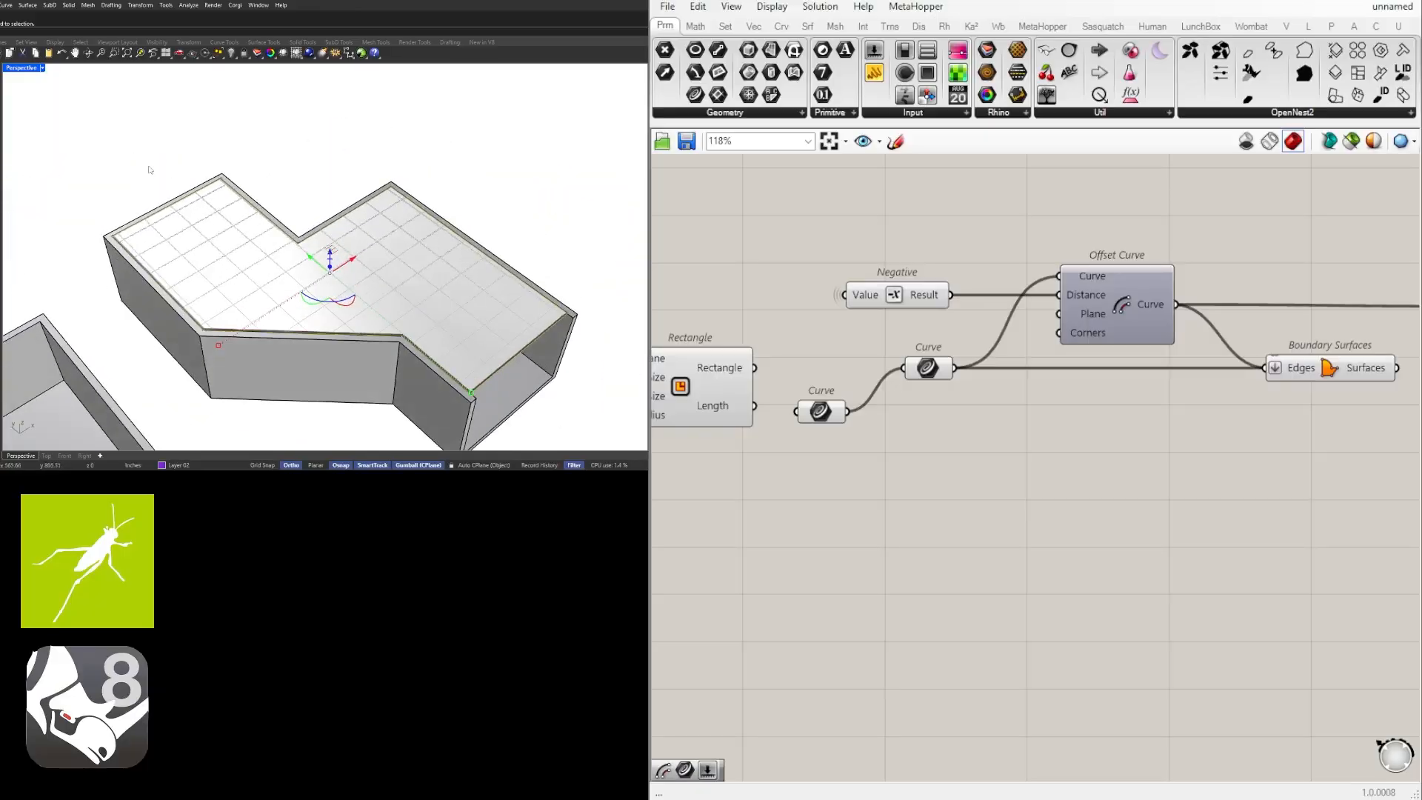
{"action": "right_click_drag", "start_coordinate": [481, 331], "coordinate": [575, 375]}
{"action": "left_click", "coordinate": [575, 375]}
{"action": "scroll", "coordinate": [446, 328], "scroll_direction": "up", "scroll_amount": 2}
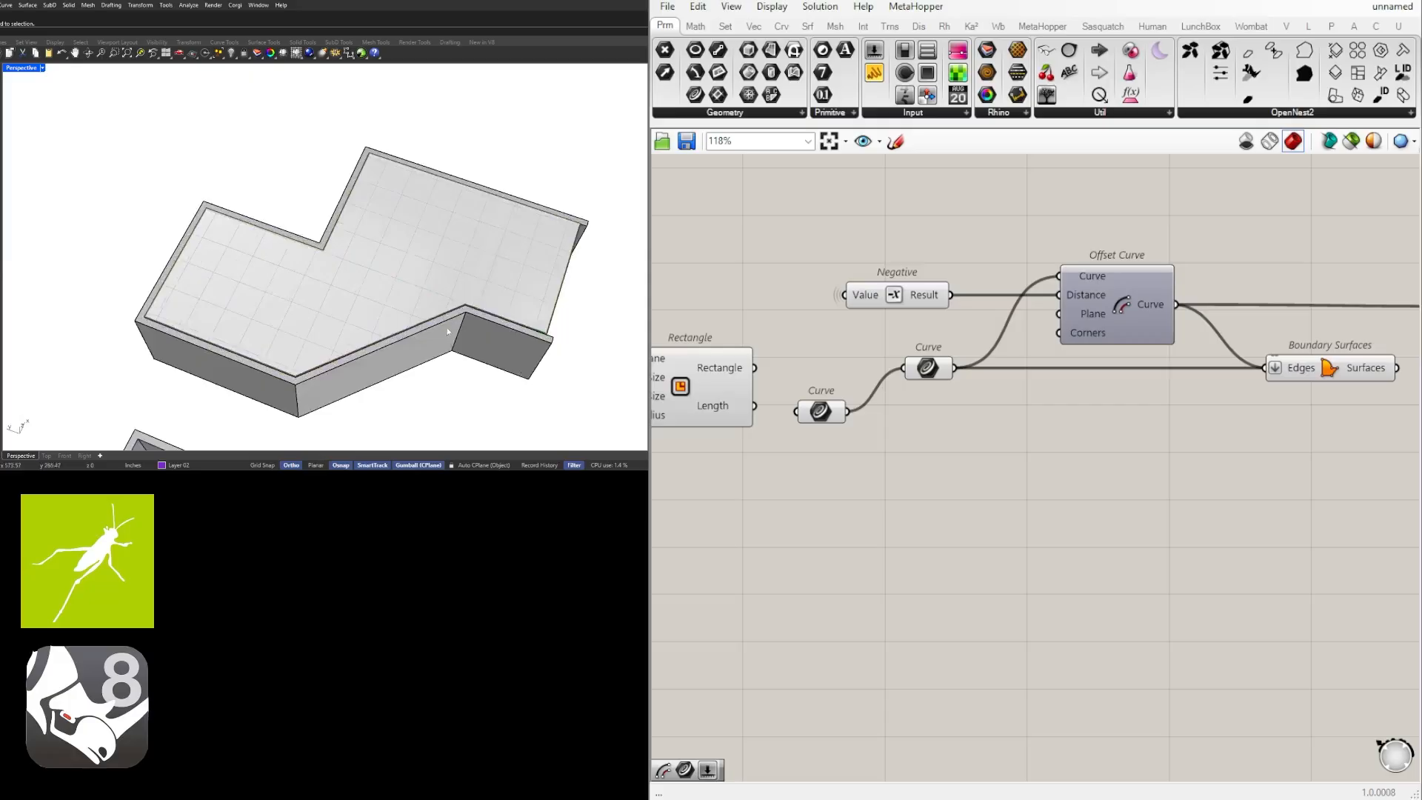
{"action": "right_click_drag", "start_coordinate": [447, 329], "coordinate": [342, 280]}
{"action": "scroll", "coordinate": [270, 207], "scroll_direction": "up", "scroll_amount": 5}
{"action": "scroll", "coordinate": [308, 231], "scroll_direction": "down", "scroll_amount": 8}
Move the human figure from the first room into the new room and view the ceiling grid from inside.
{"action": "left_click", "coordinate": [89, 273]}
{"action": "right_click_drag", "start_coordinate": [89, 273], "coordinate": [123, 291]}
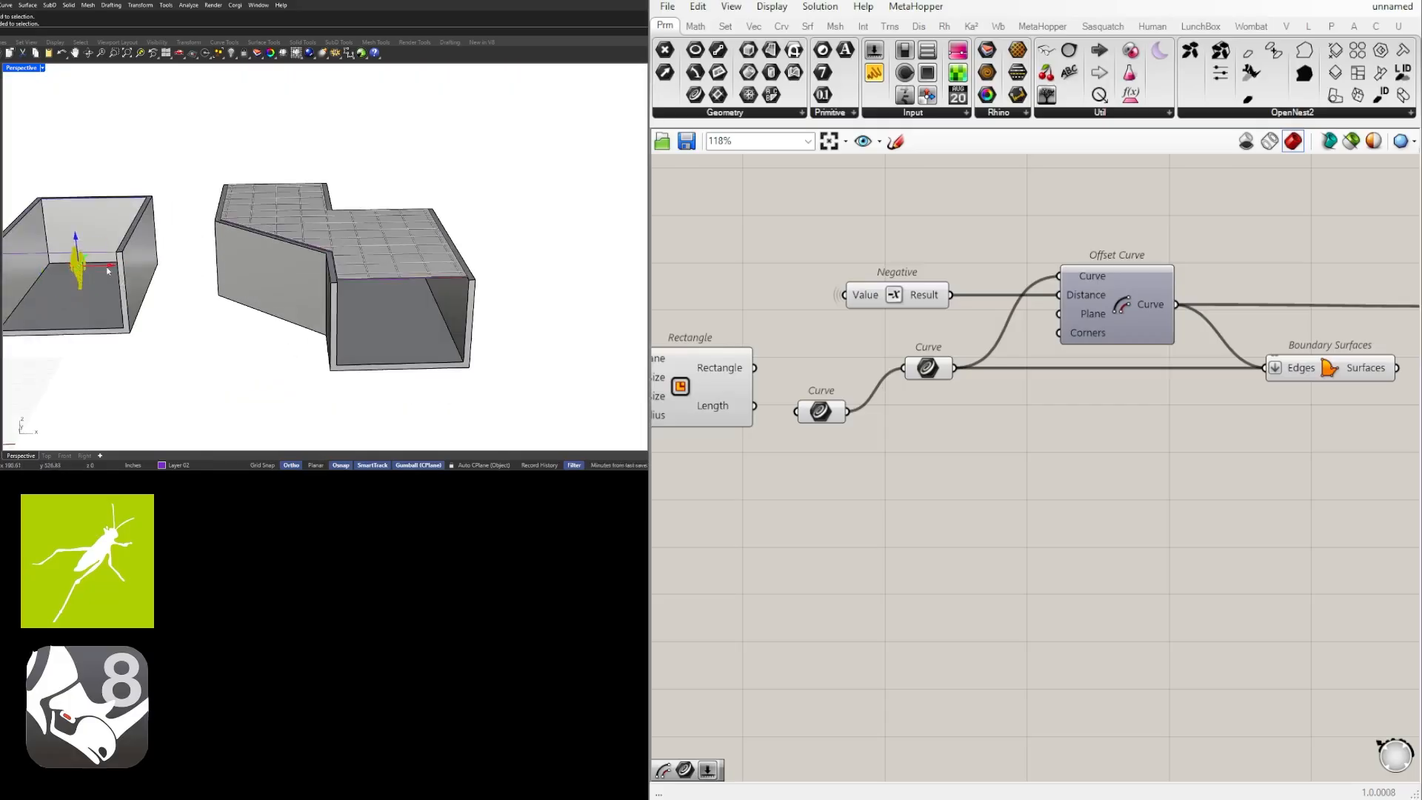
{"action": "left_click_drag", "start_coordinate": [108, 267], "coordinate": [386, 272], "text": "alt"}
{"action": "right_click_drag", "start_coordinate": [500, 325], "coordinate": [326, 254]}
{"action": "scroll", "coordinate": [381, 245], "scroll_direction": "up", "scroll_amount": 2}
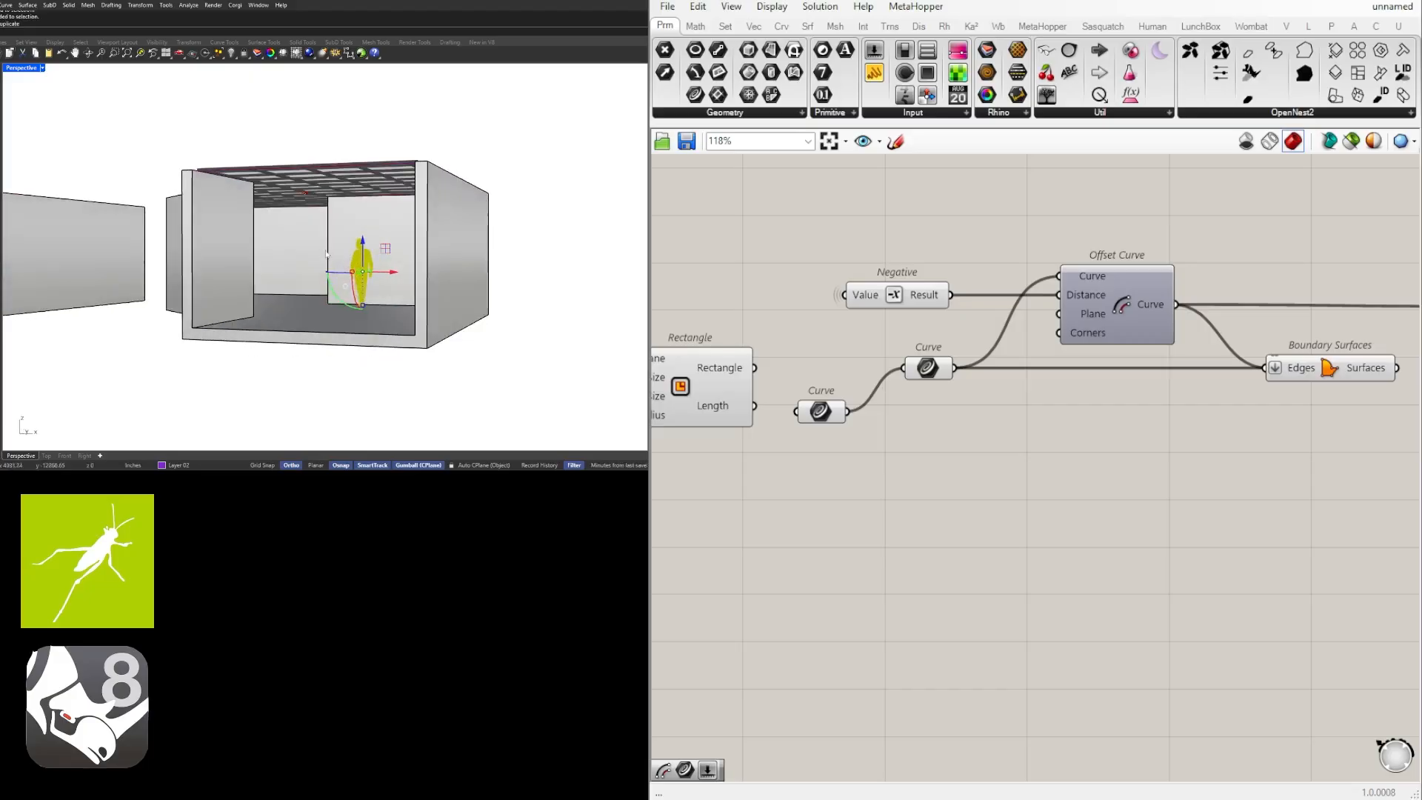
{"action": "scroll", "coordinate": [327, 254], "scroll_direction": "up", "scroll_amount": 8}
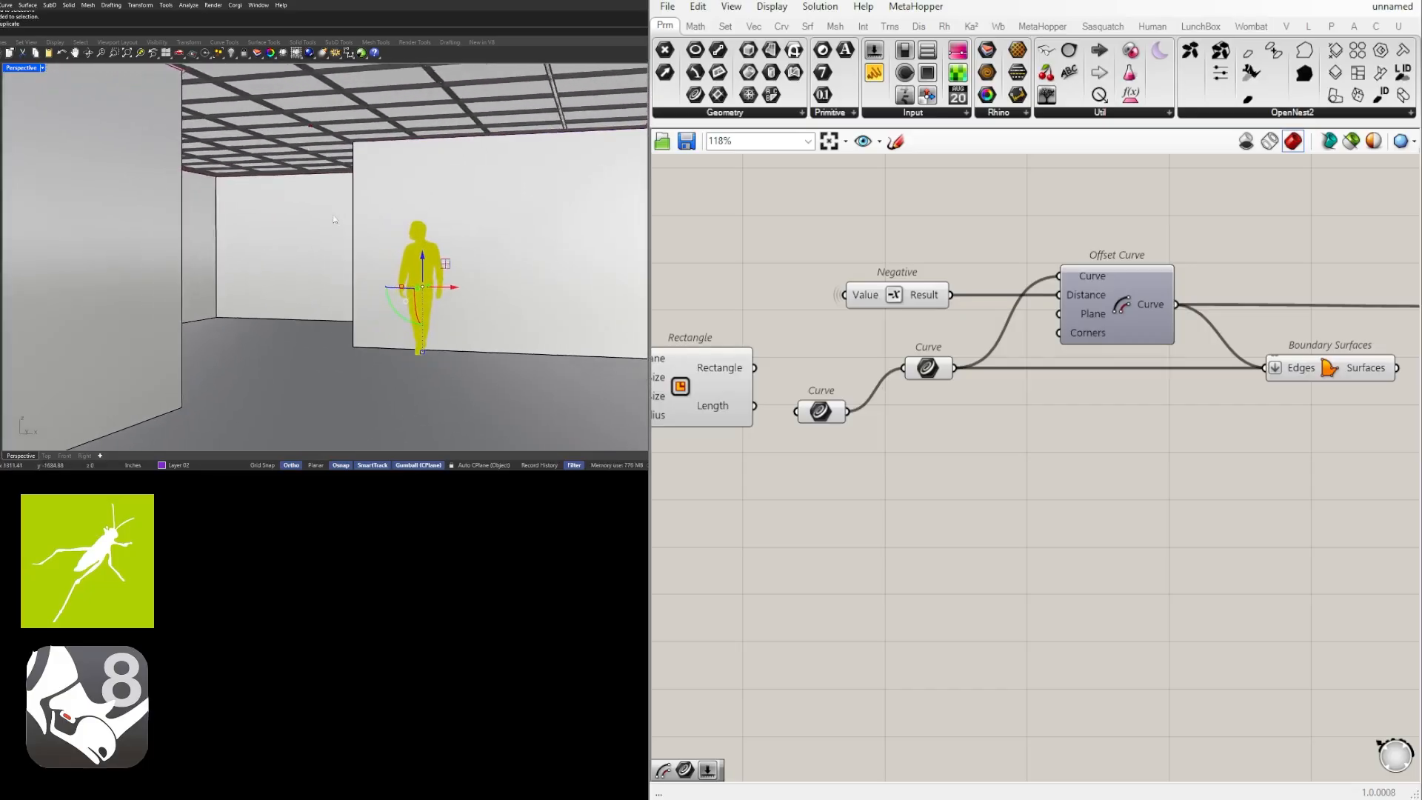
{"action": "right_click_drag", "start_coordinate": [393, 220], "coordinate": [354, 226], "text": "shift"}
{"action": "key", "text": "Escape"}
{"action": "left_click", "coordinate": [471, 270]}
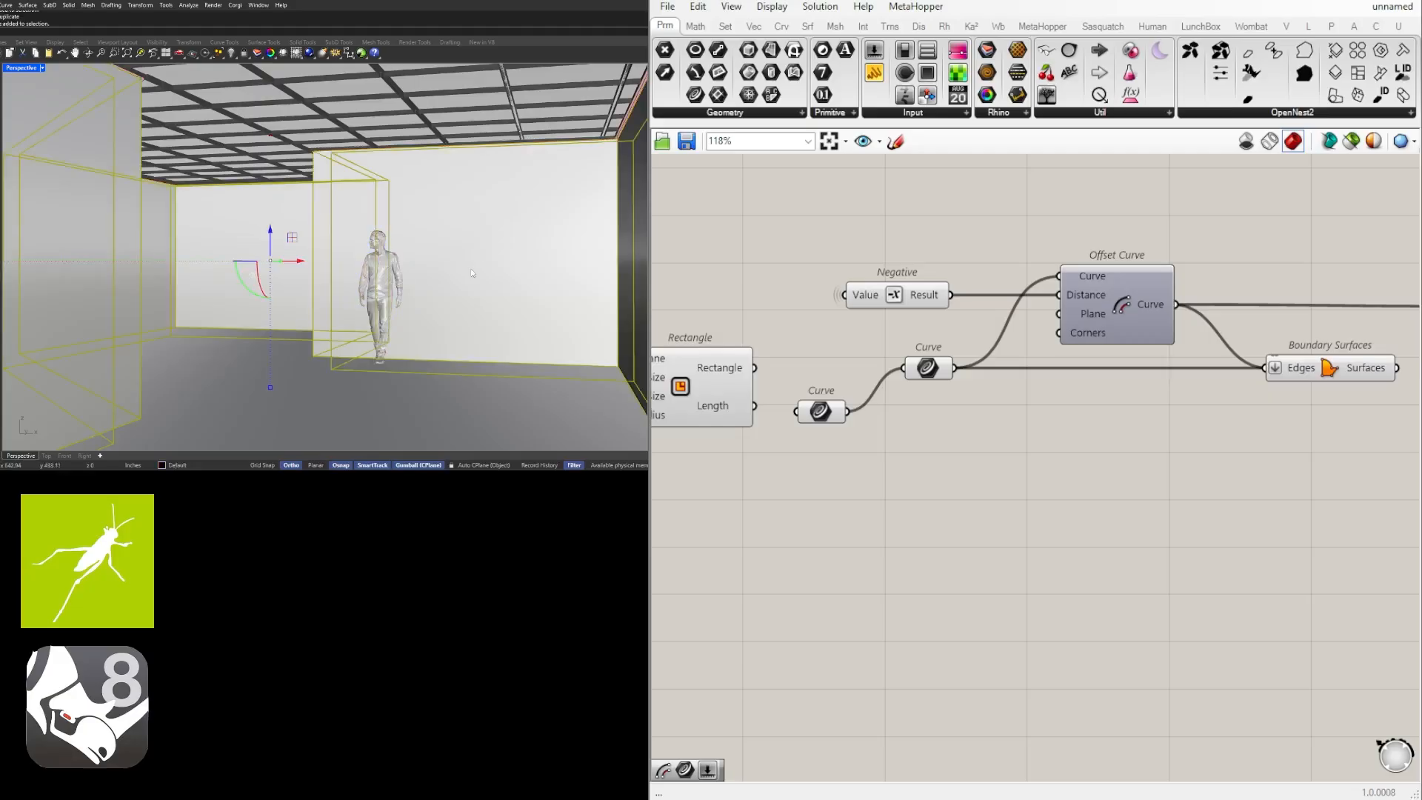
{"action": "key", "text": "Escape"}
Move the referenced Curve parameter below the Rectangle component and put it in a group labelled "set one curve".
{"action": "scroll", "coordinate": [1074, 523], "scroll_direction": "down", "scroll_amount": 6}
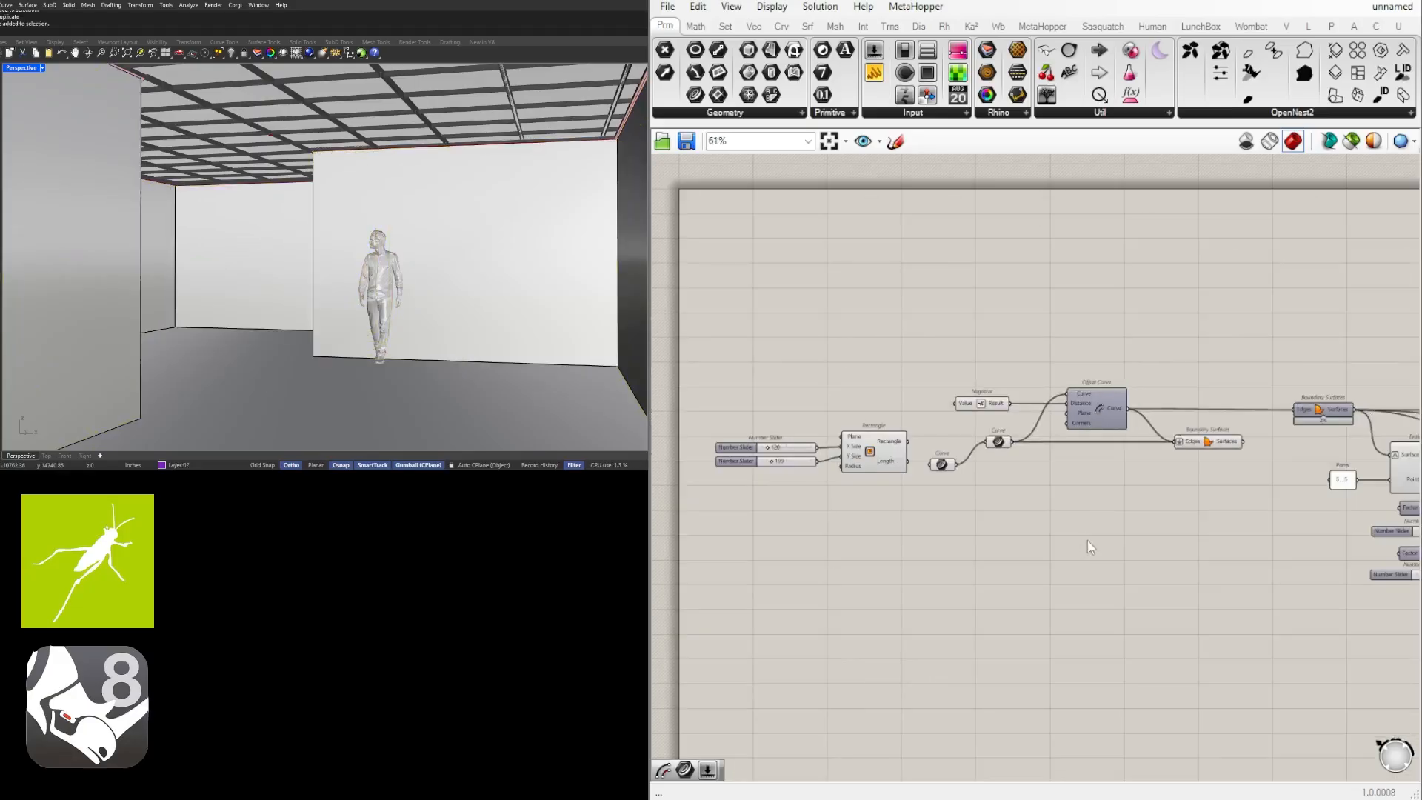
{"action": "scroll", "coordinate": [945, 511], "scroll_direction": "up", "scroll_amount": 3}
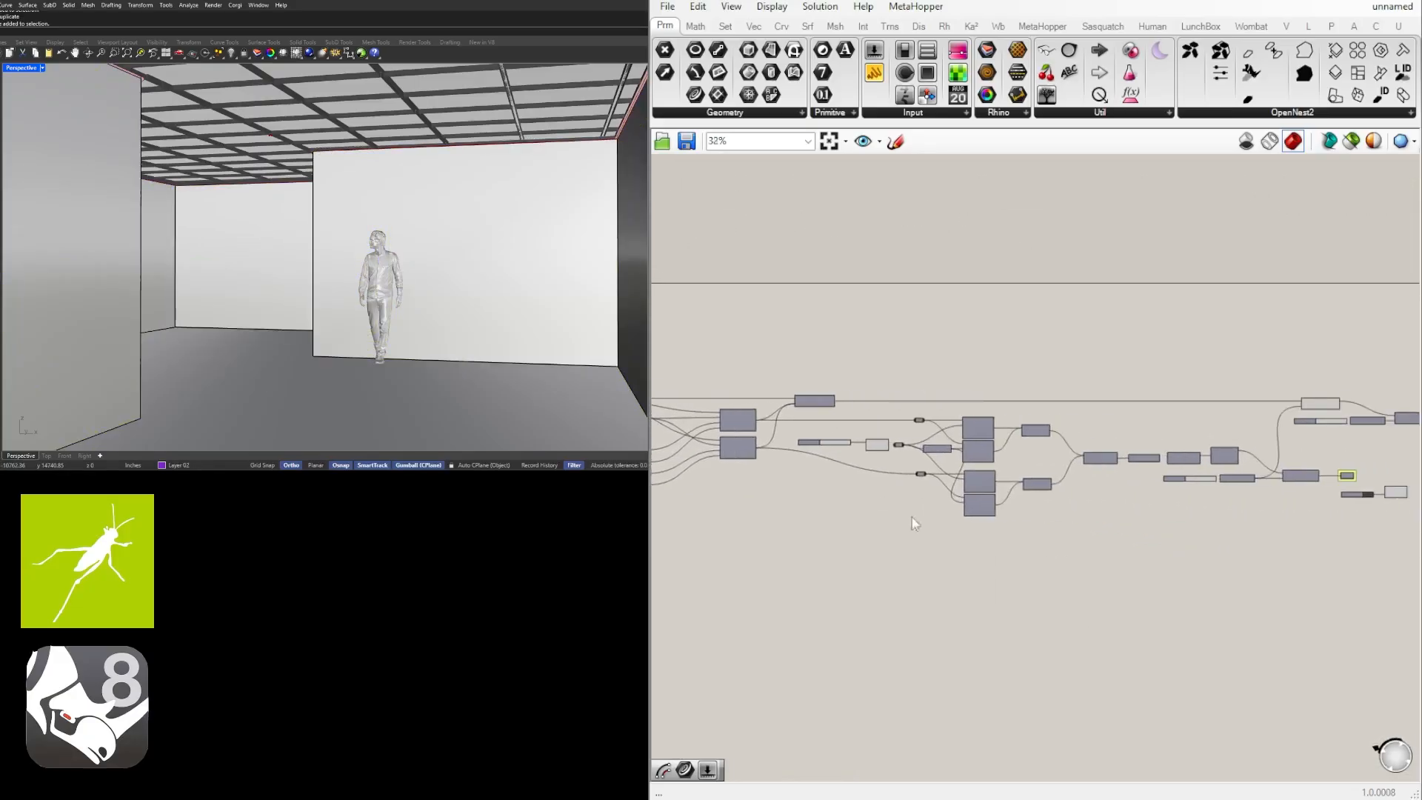
{"action": "scroll", "coordinate": [911, 425], "scroll_direction": "up", "scroll_amount": 3}
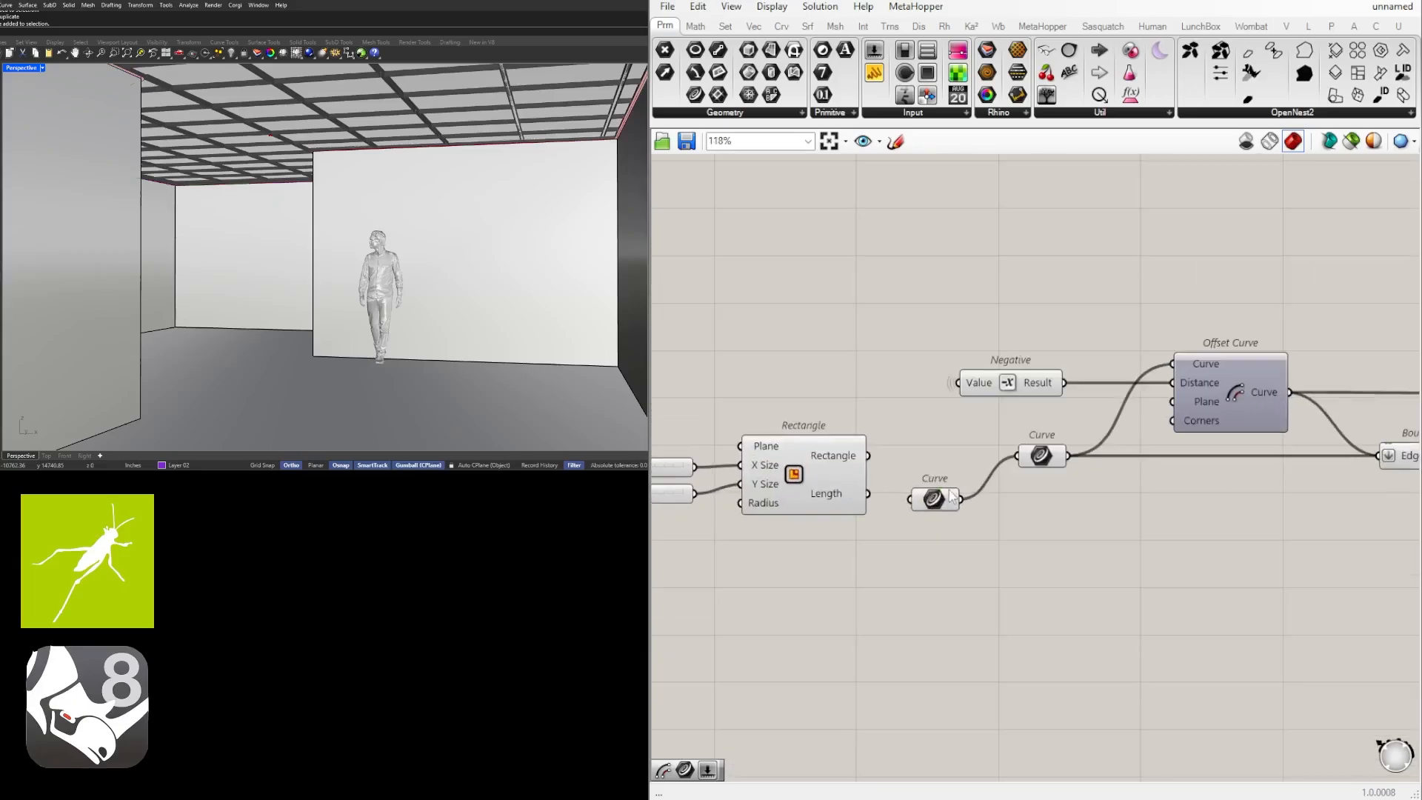
{"action": "left_click_drag", "start_coordinate": [943, 502], "coordinate": [855, 576]}
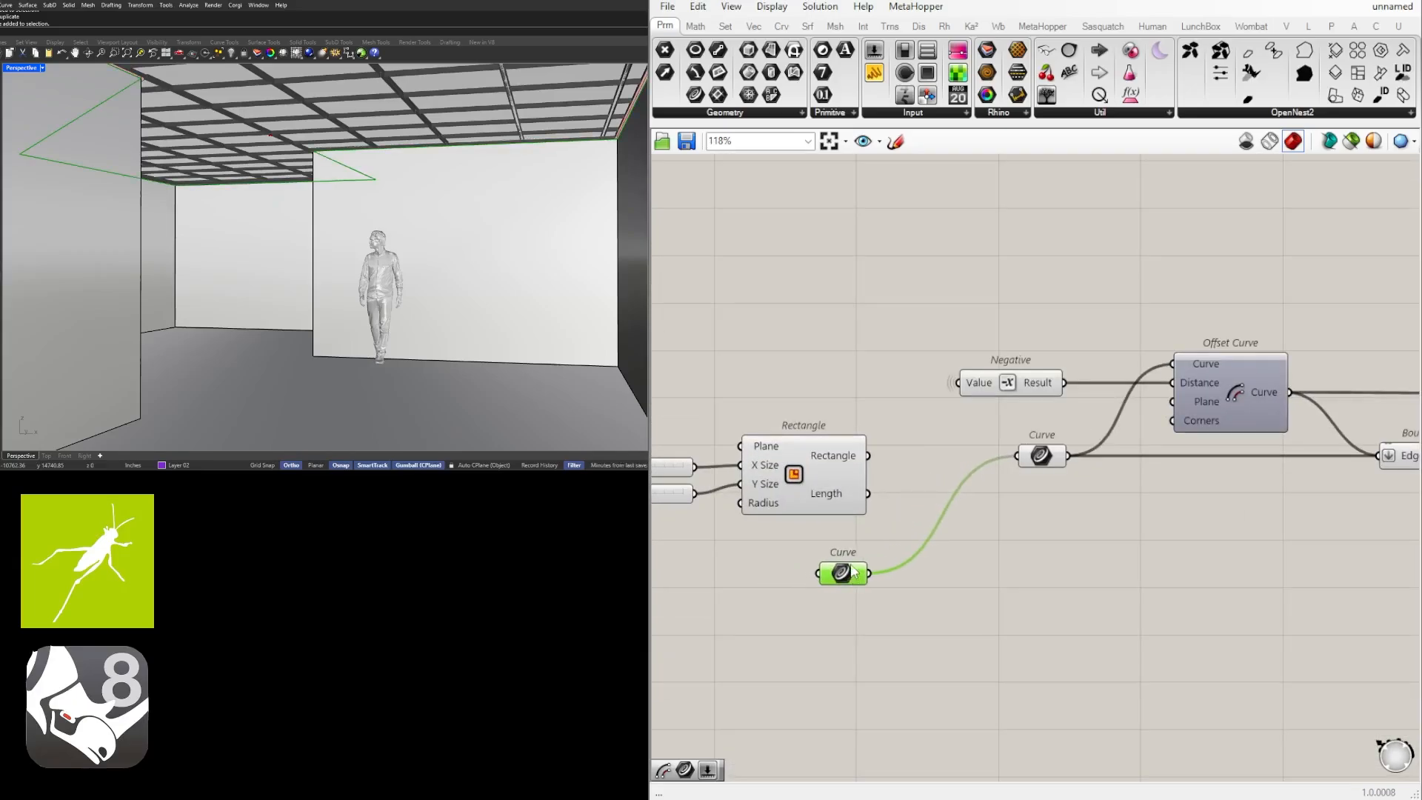
{"action": "key", "text": "ctrl+g"}
{"action": "scroll", "coordinate": [857, 569], "scroll_direction": "up", "scroll_amount": 3}
{"action": "right_click", "coordinate": [838, 554]}
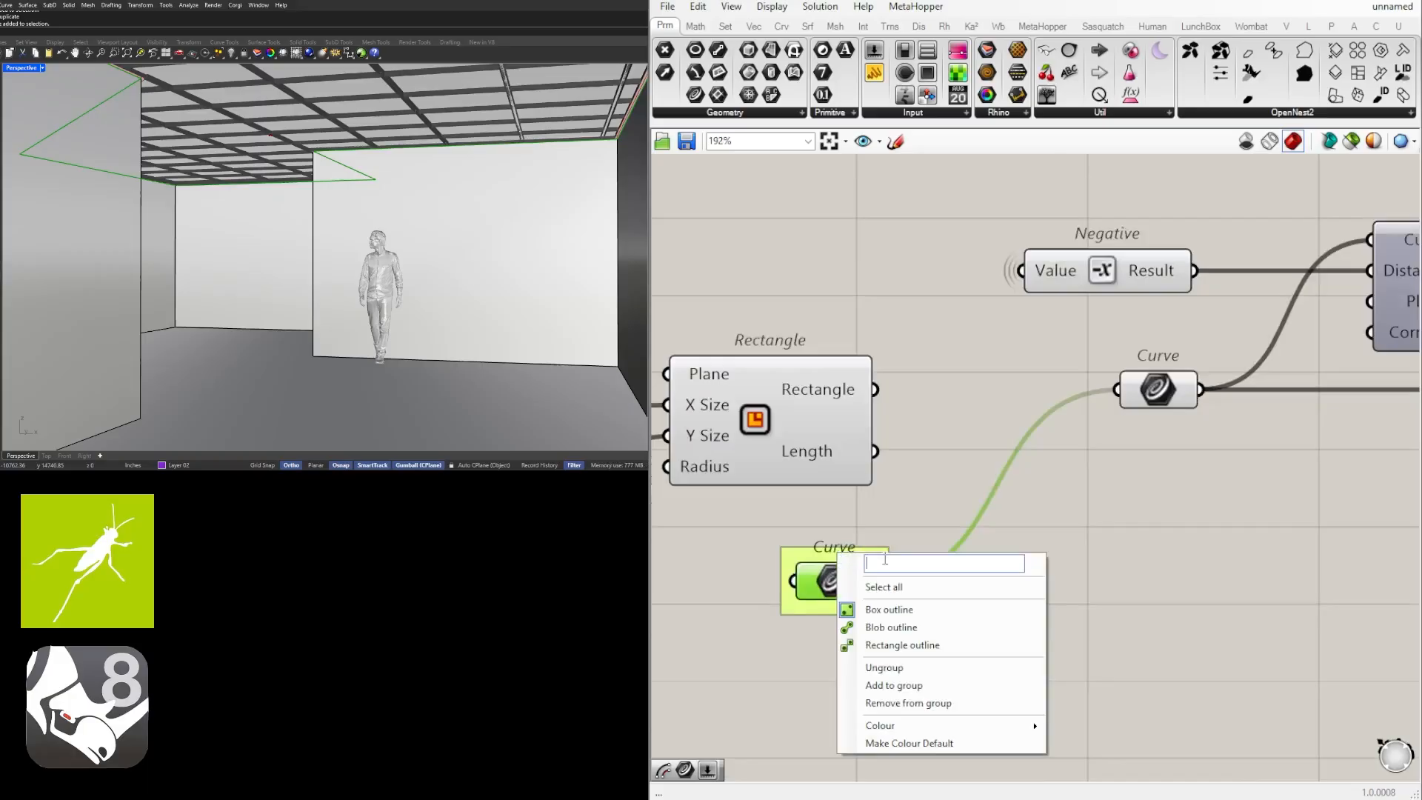
{"action": "type", "text": "set one curve"}
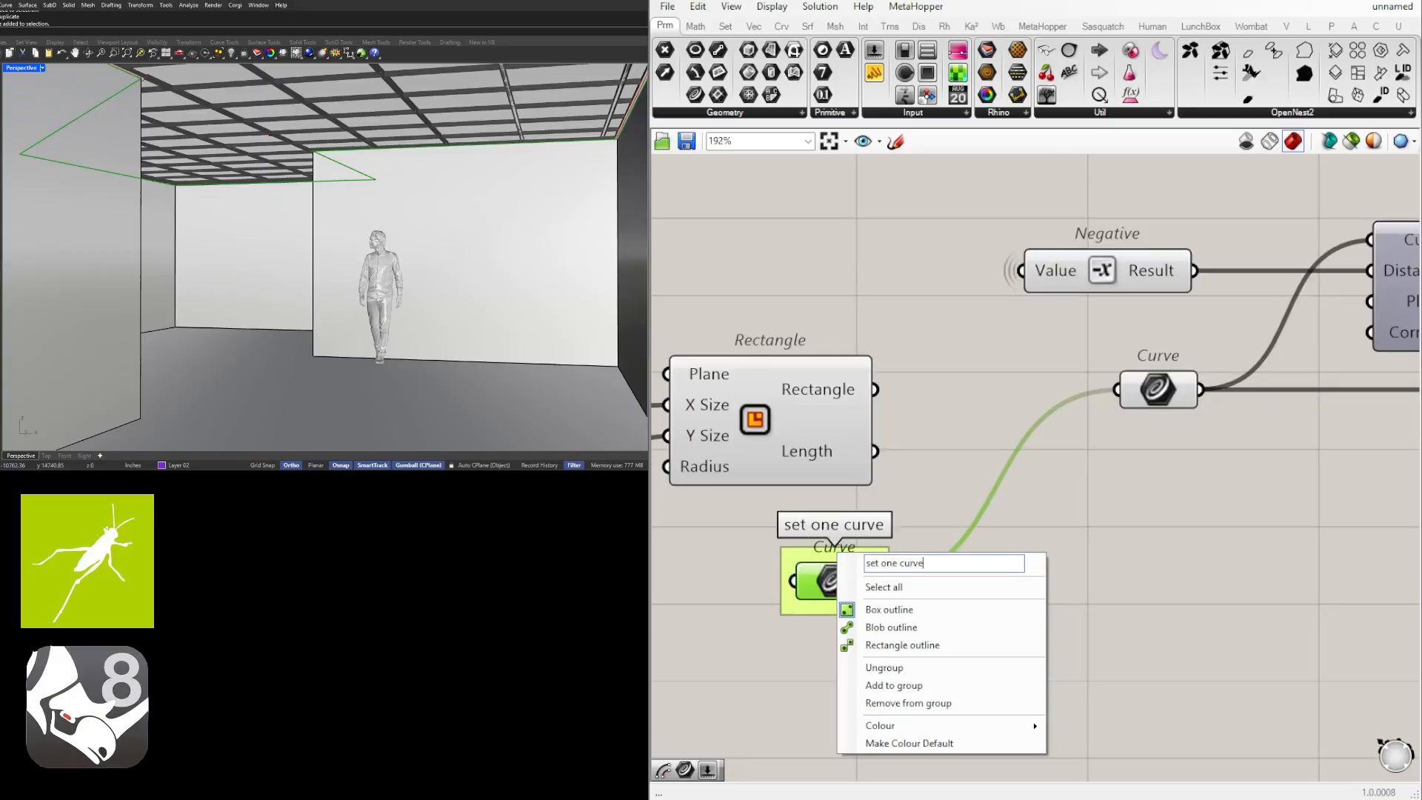
{"action": "left_click", "coordinate": [917, 443]}
Rename the group around the referenced Curve parameter to "SET CRV".
{"action": "scroll", "coordinate": [917, 449], "scroll_direction": "down", "scroll_amount": 2}
{"action": "right_click", "coordinate": [864, 531]}
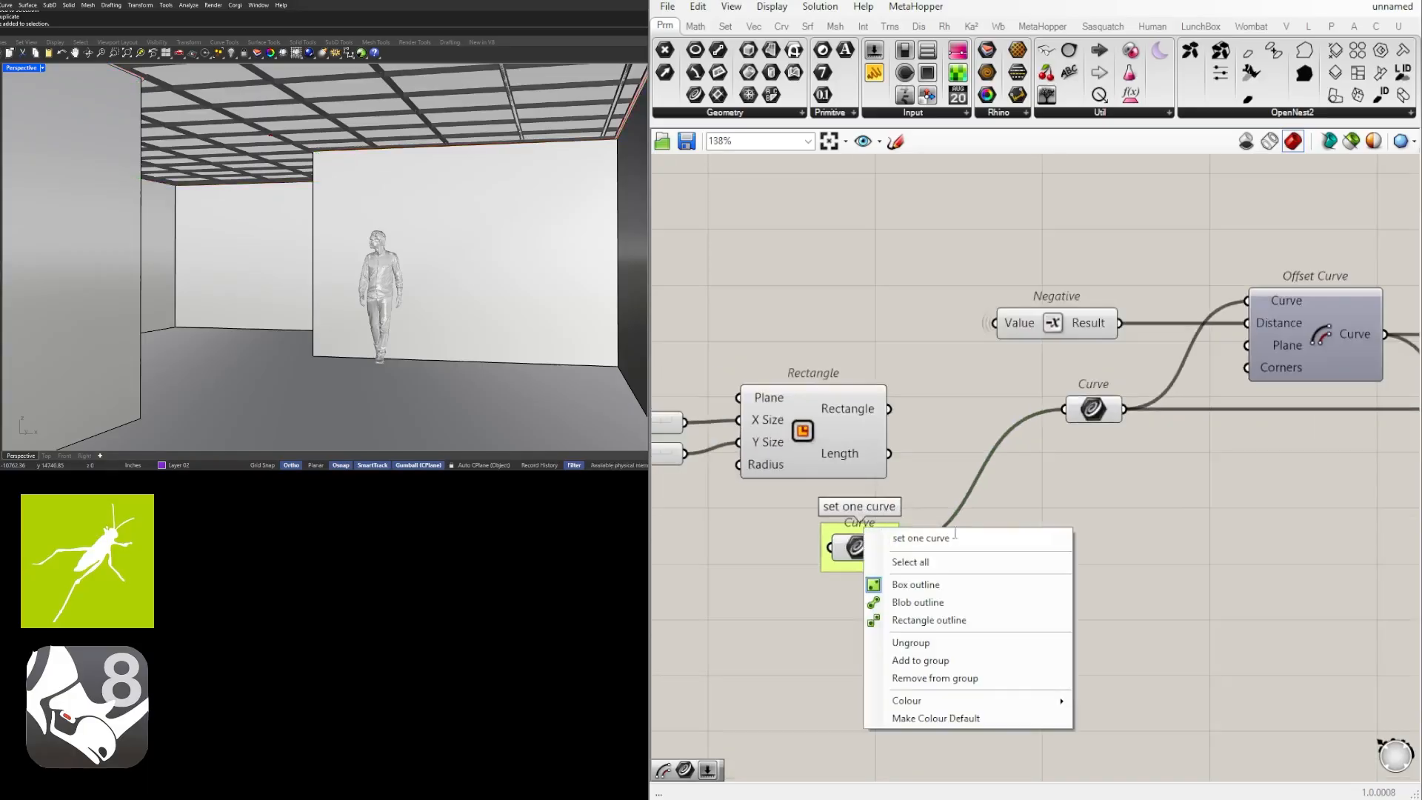
{"action": "type", "text": "CRV"}
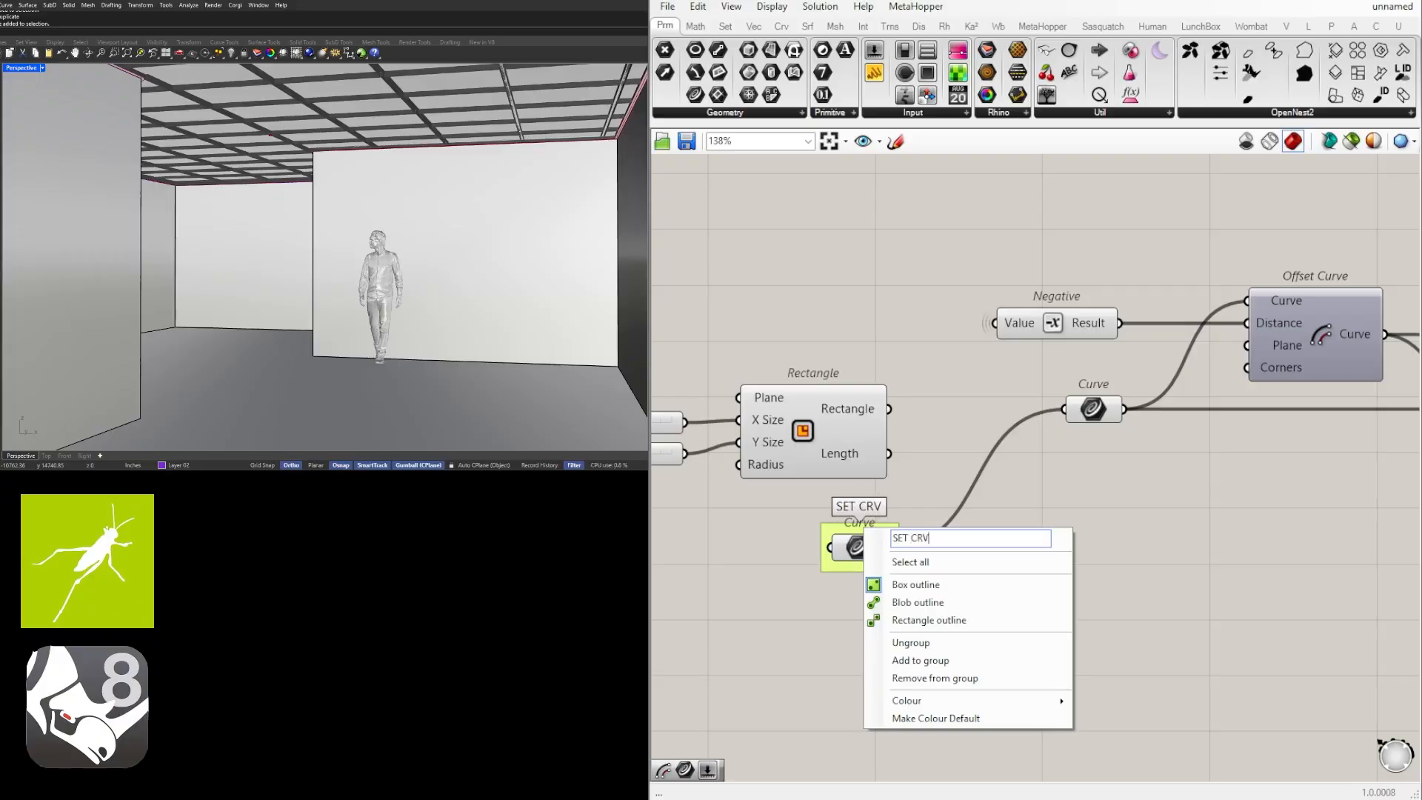
{"action": "key", "text": "Return"}
{"action": "scroll", "coordinate": [880, 529], "scroll_direction": "down", "scroll_amount": 3}
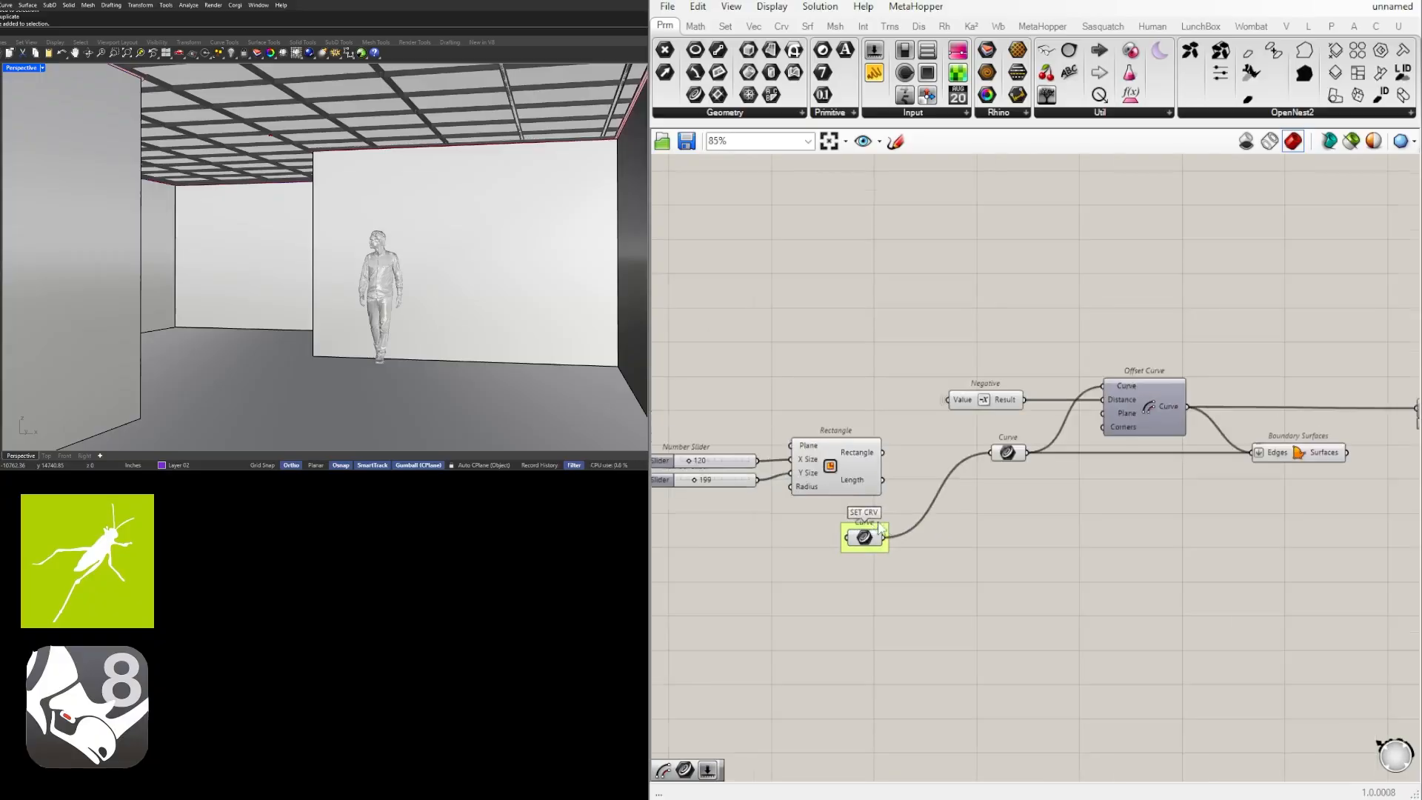
Move the Rectangle component with its two size sliders up, away from the SET CRV group.
{"action": "left_click_drag", "start_coordinate": [882, 495], "coordinate": [678, 410]}
{"action": "left_click_drag", "start_coordinate": [856, 459], "coordinate": [825, 419]}
{"action": "left_click", "coordinate": [922, 396]}
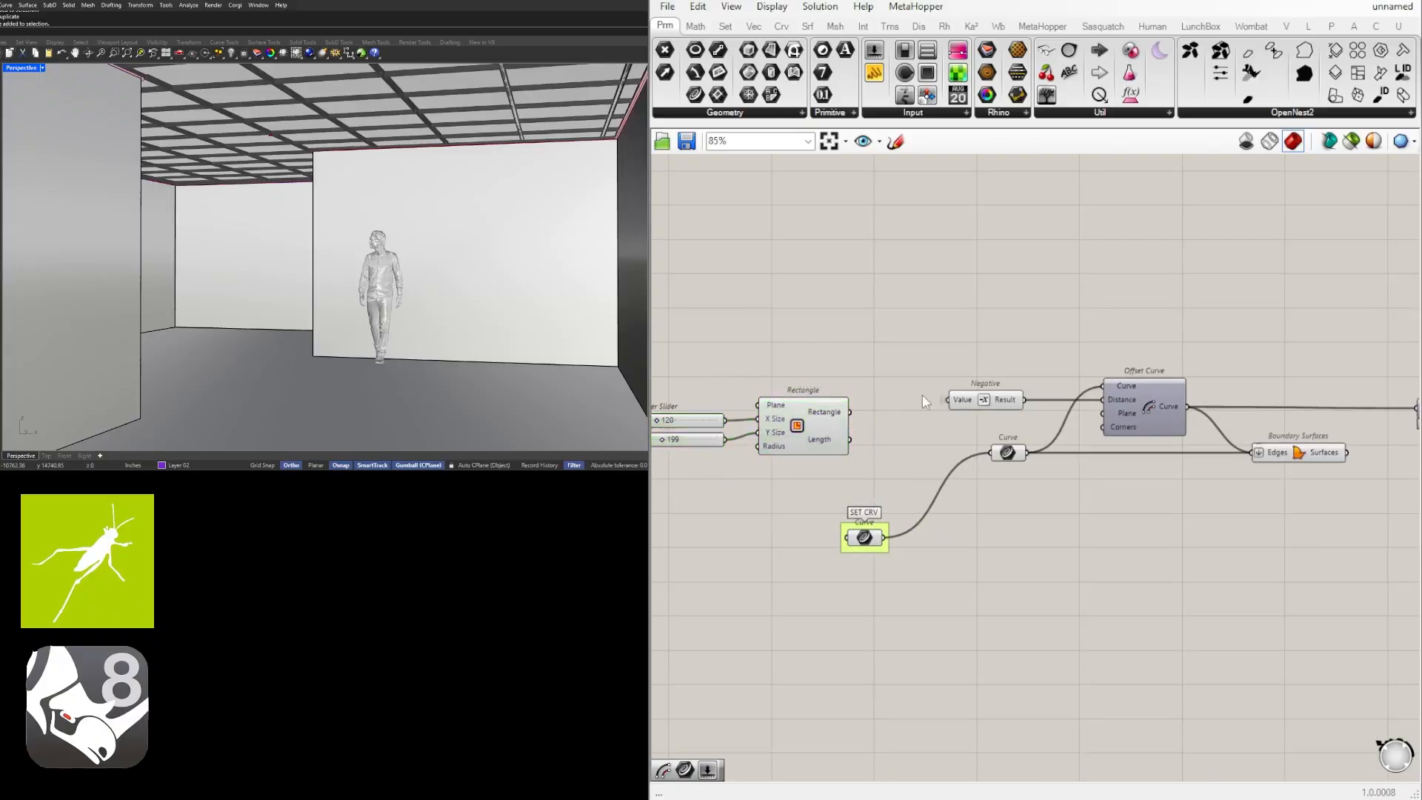
Rename the two sliders feeding the Contour distances as X and Y.
{"action": "right_click_drag", "start_coordinate": [1251, 543], "coordinate": [1084, 532]}
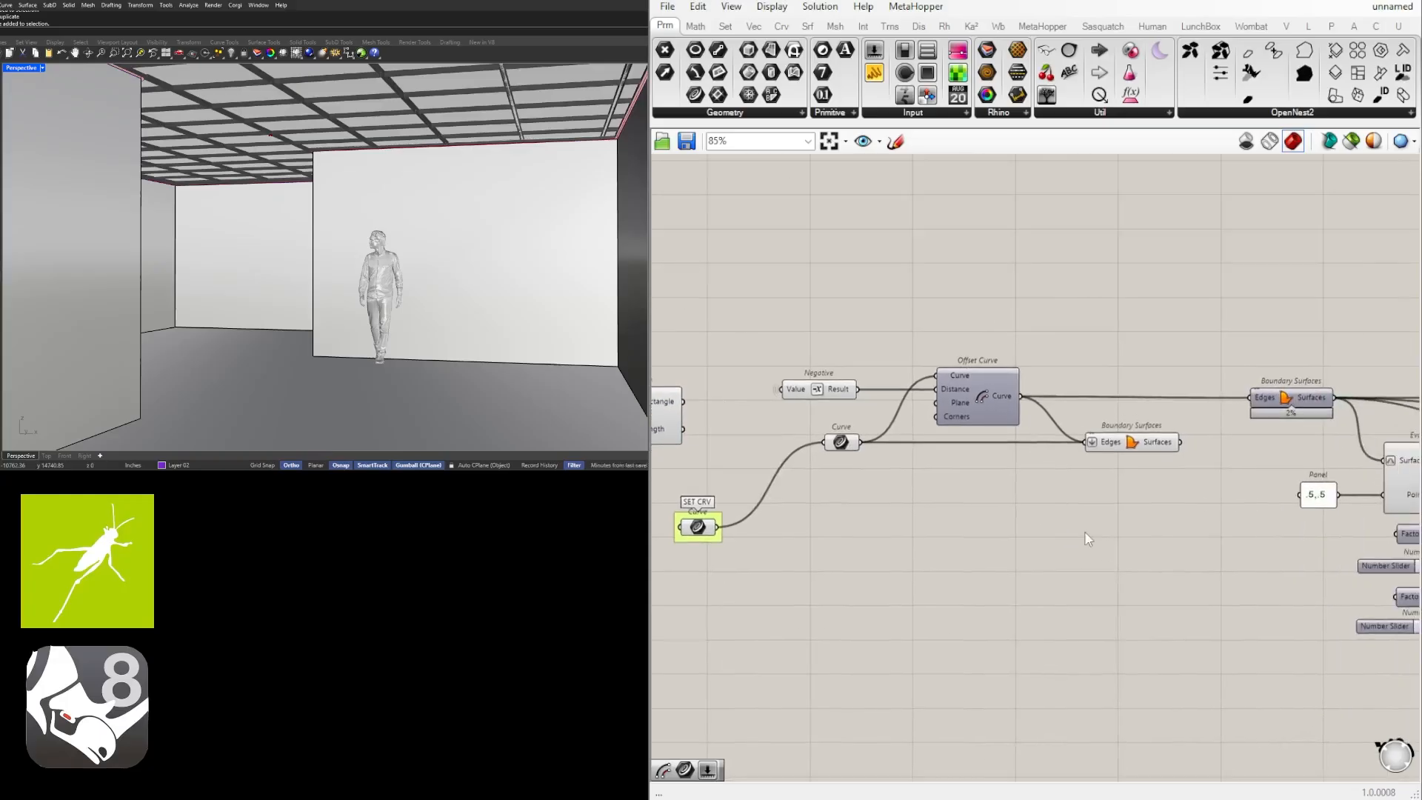
{"action": "right_click_drag", "start_coordinate": [1231, 492], "coordinate": [1028, 477]}
{"action": "scroll", "coordinate": [1028, 477], "scroll_direction": "down", "scroll_amount": 2}
{"action": "right_click_drag", "start_coordinate": [879, 466], "coordinate": [968, 462]}
{"action": "right_click_drag", "start_coordinate": [1207, 477], "coordinate": [998, 471]}
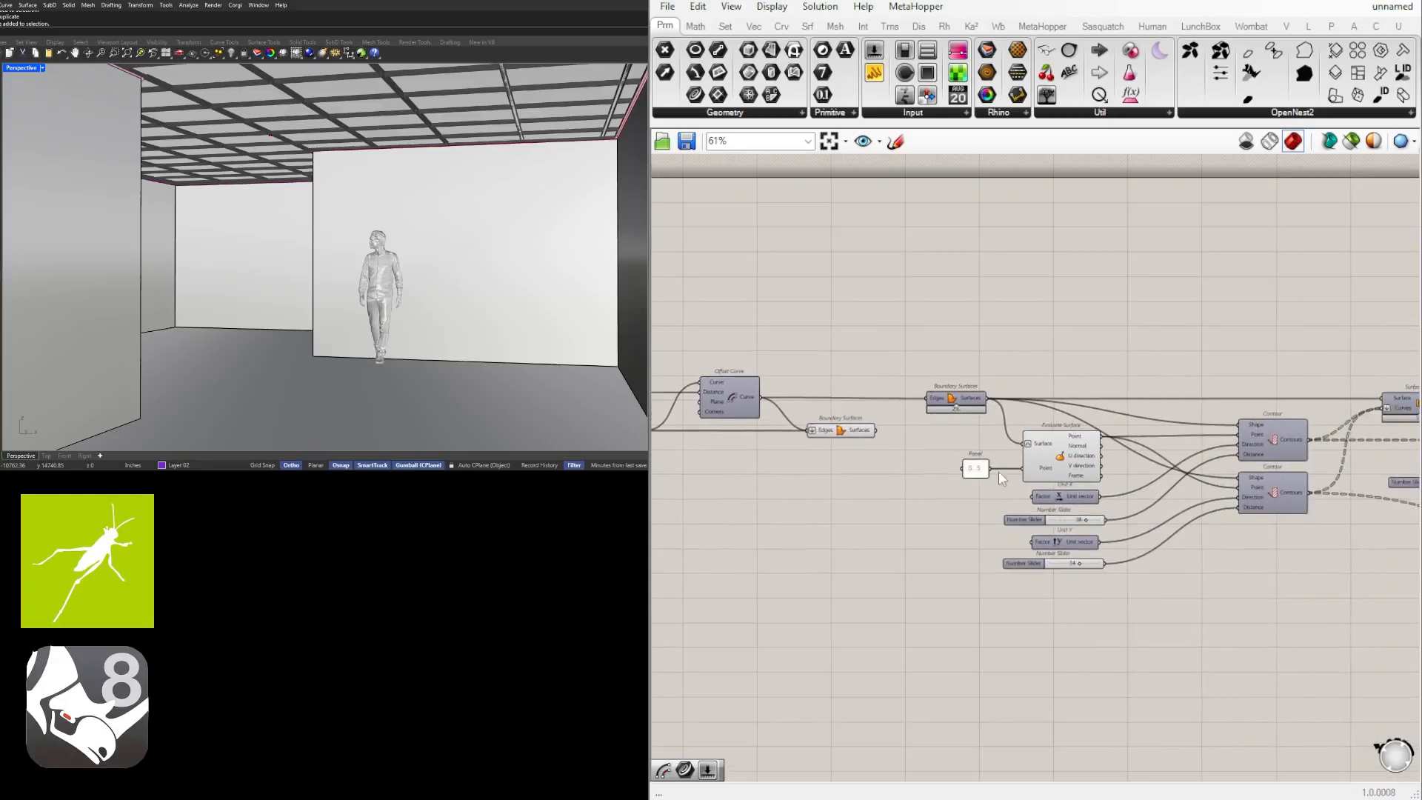
{"action": "scroll", "coordinate": [1048, 510], "scroll_direction": "up", "scroll_amount": 4}
{"action": "right_click_drag", "start_coordinate": [1063, 530], "coordinate": [936, 536]}
{"action": "right_click", "coordinate": [898, 543]}
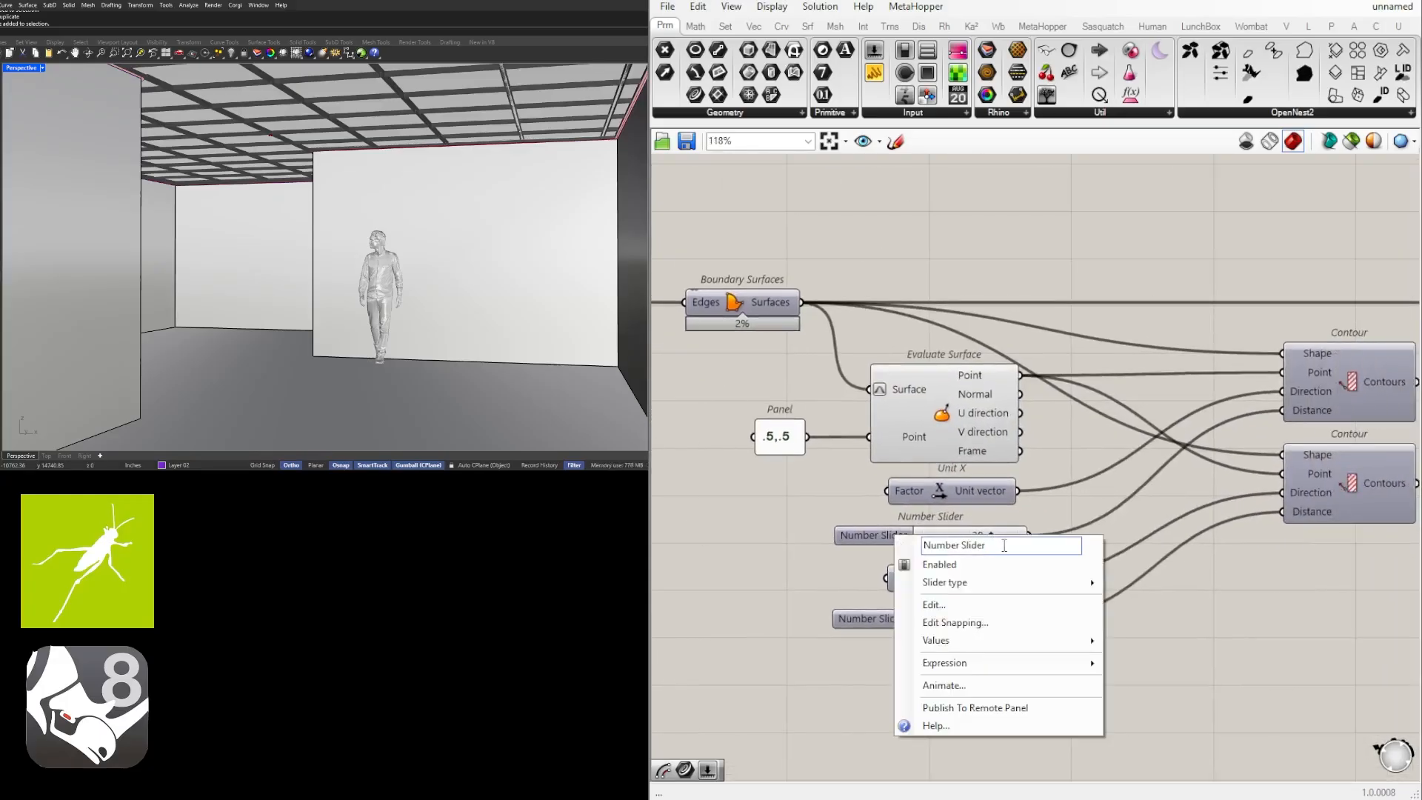
{"action": "type", "text": "X"}
{"action": "key", "text": "Return"}
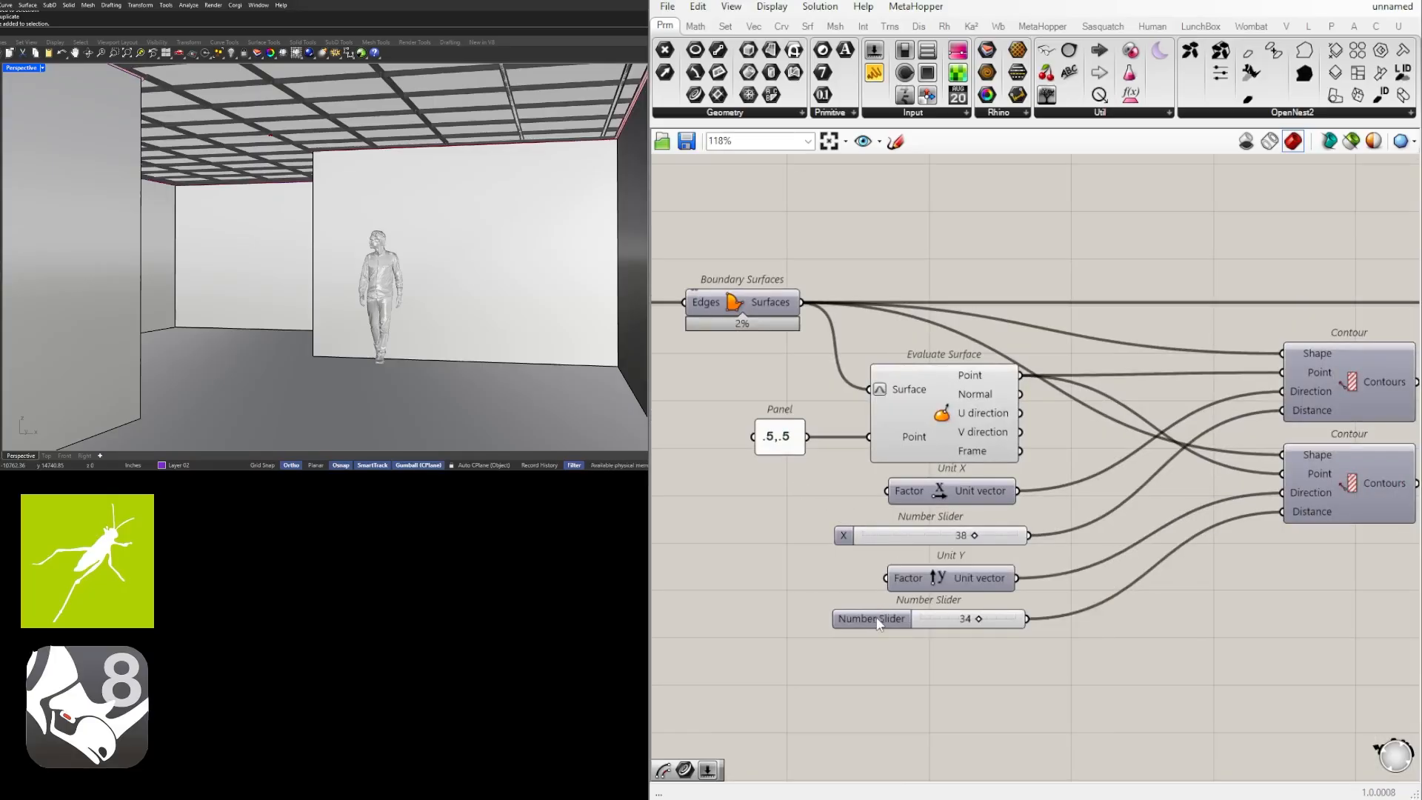
{"action": "right_click", "coordinate": [877, 622]}
{"action": "type", "text": "Y"}
{"action": "key", "text": "Return"}
Put the Y and X sliders each in their own group and shift the X slider slightly left.
{"action": "key", "text": "ctrl+g"}
{"action": "left_click", "coordinate": [864, 531]}
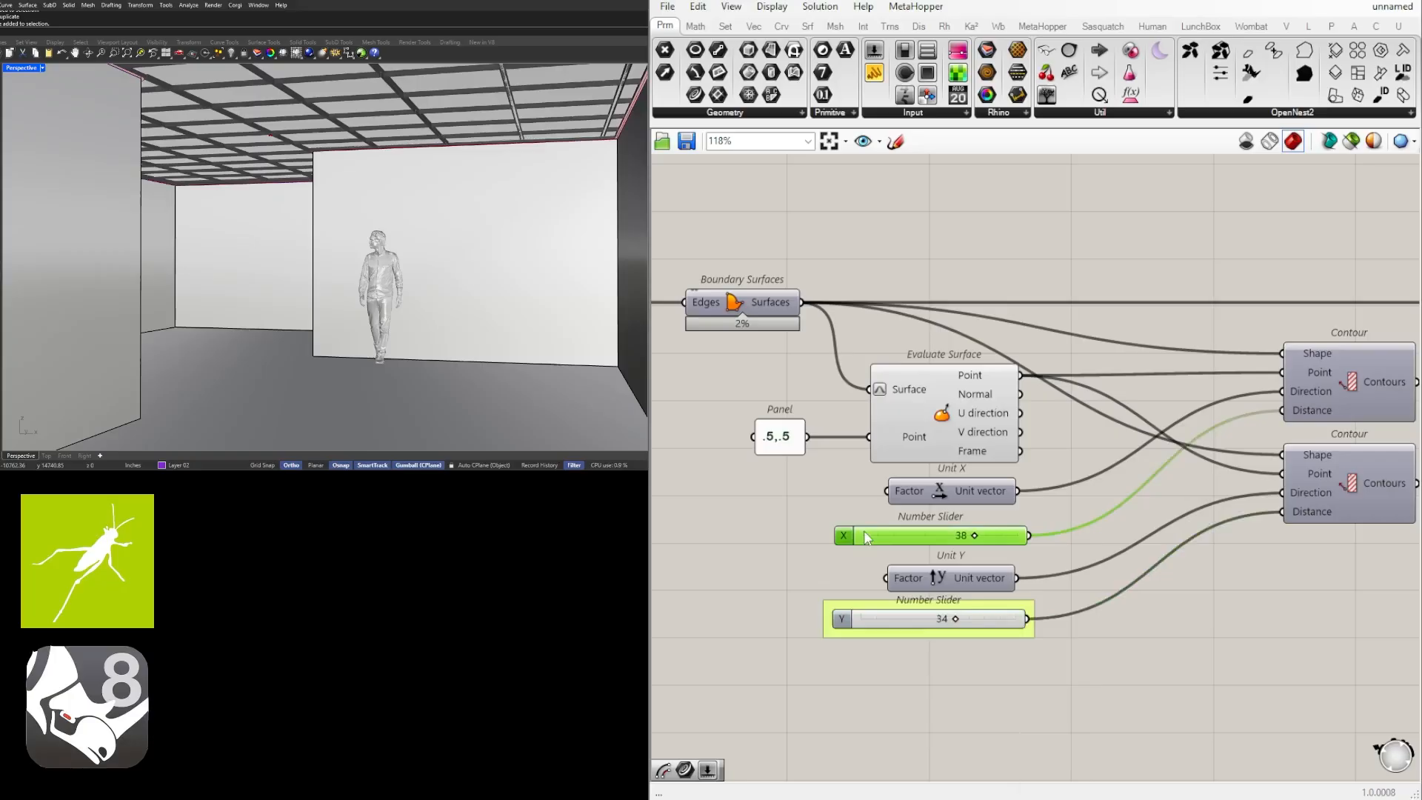
{"action": "key", "text": "ctrl+g"}
{"action": "left_click_drag", "start_coordinate": [882, 543], "coordinate": [876, 542]}
{"action": "left_click", "coordinate": [978, 514]}
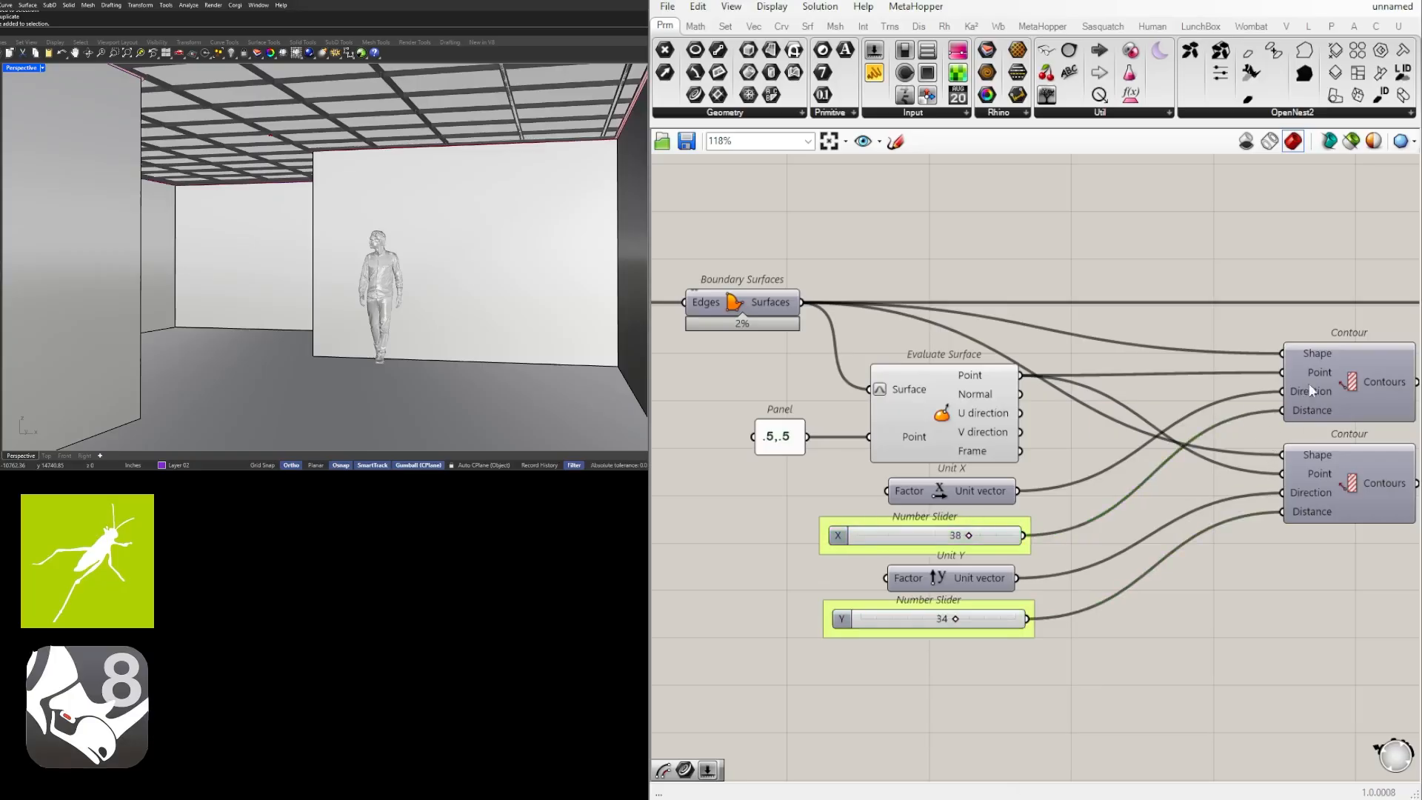
Rename the slider feeding the Division component as FRAME and put it in a group.
{"action": "right_click_drag", "start_coordinate": [1320, 432], "coordinate": [966, 465]}
{"action": "scroll", "coordinate": [1067, 413], "scroll_direction": "down", "scroll_amount": 3}
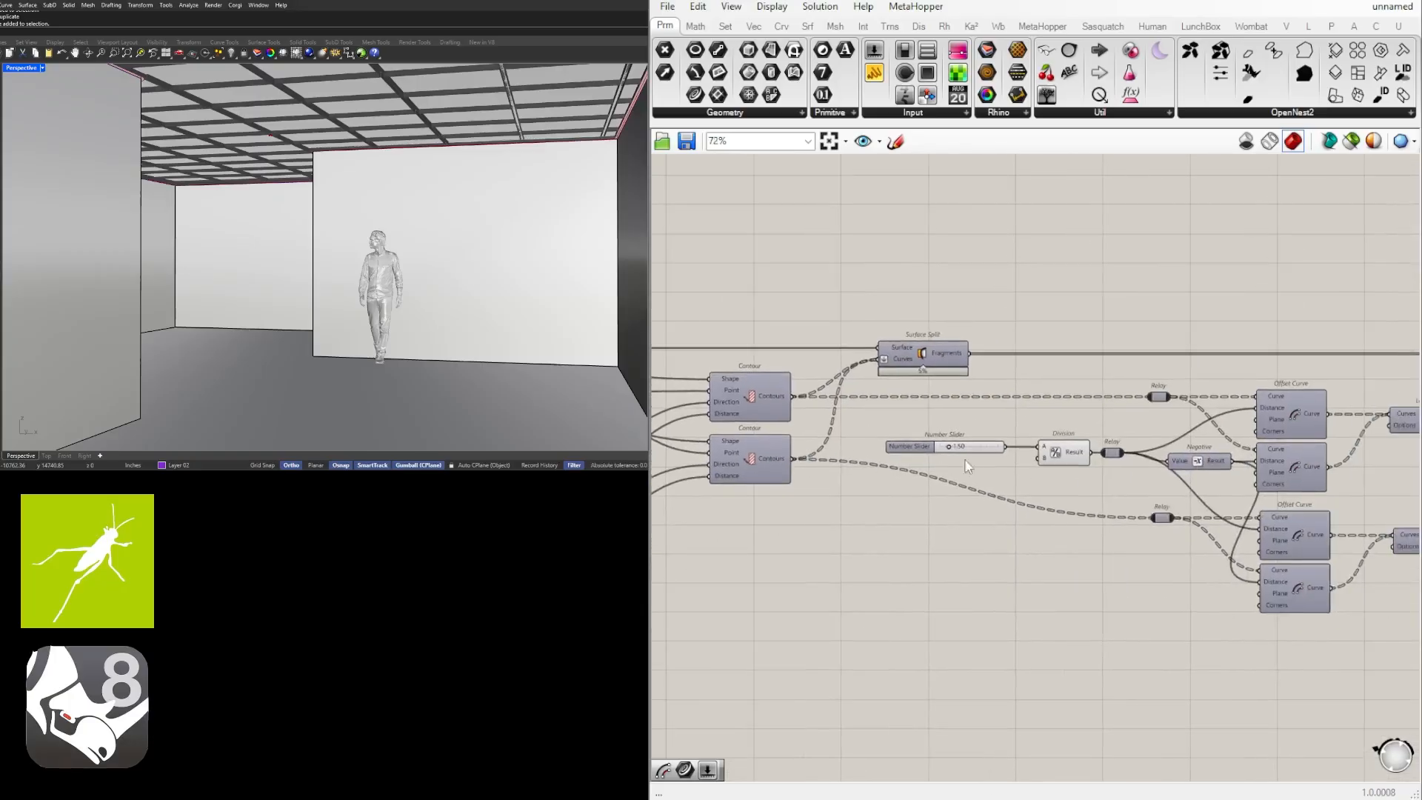
{"action": "scroll", "coordinate": [955, 448], "scroll_direction": "up", "scroll_amount": 3}
{"action": "right_click", "coordinate": [829, 468]}
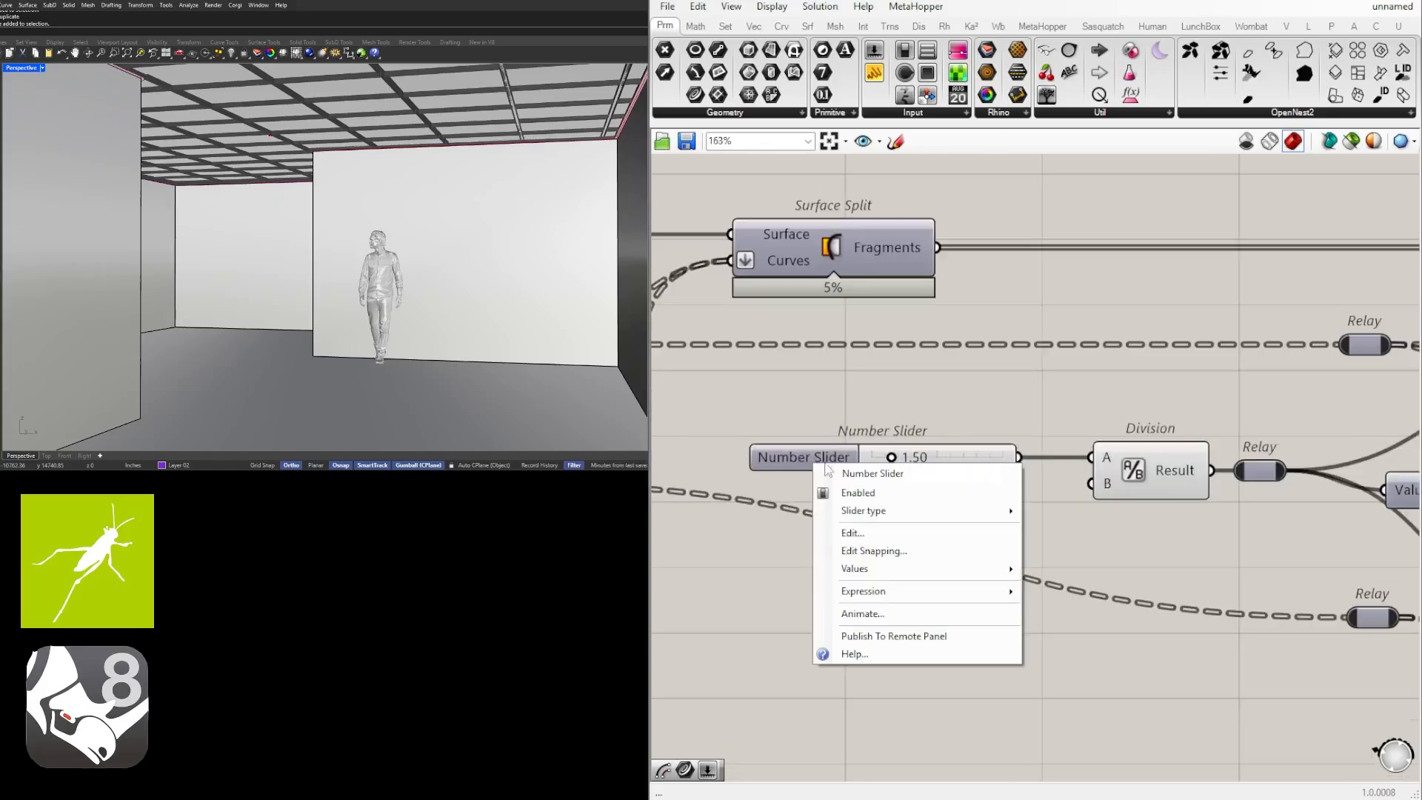
{"action": "type", "text": "FRAME S"}
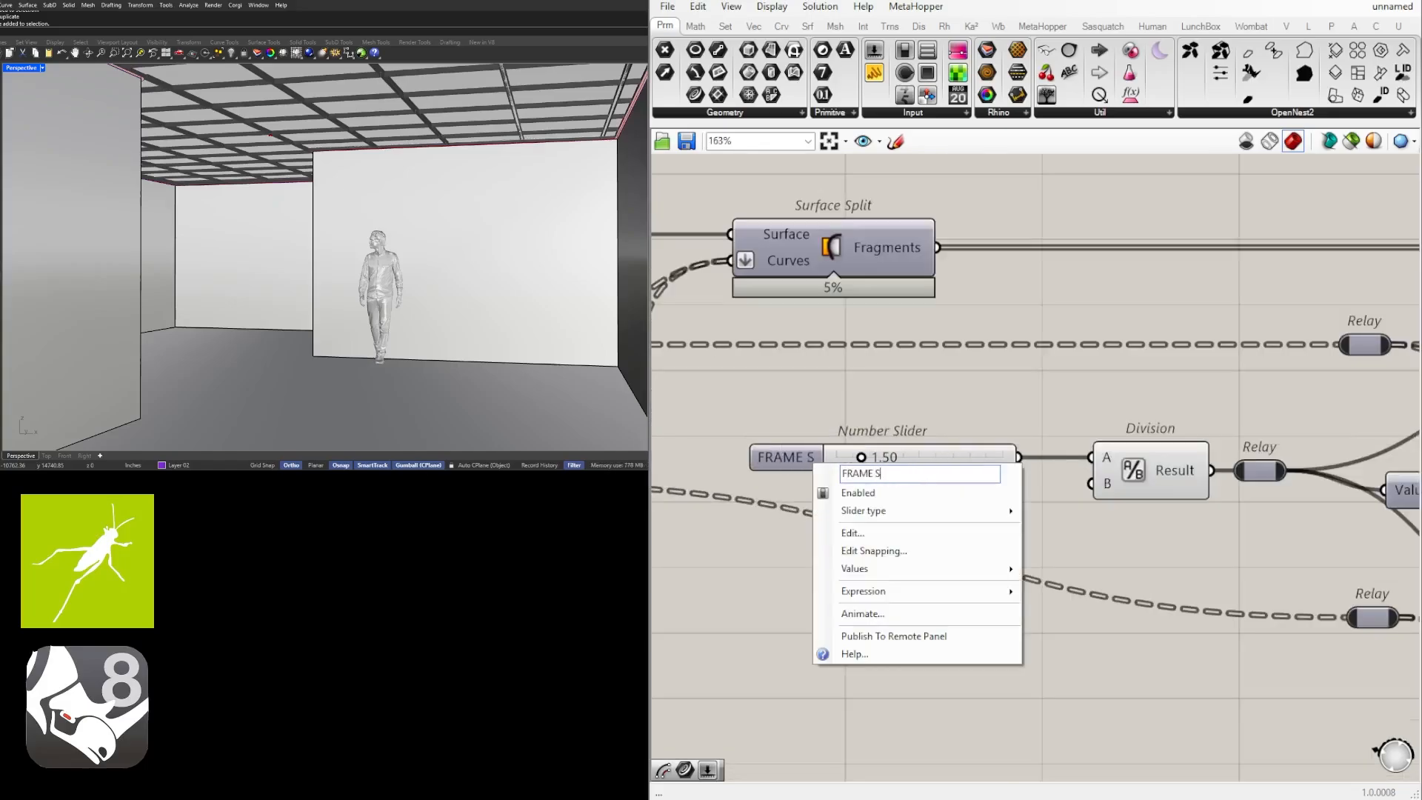
{"action": "key", "text": "BackSpace"}
{"action": "key", "text": "BackSpace"}
{"action": "key", "text": "BackSpace"}
{"action": "key", "text": "Return"}
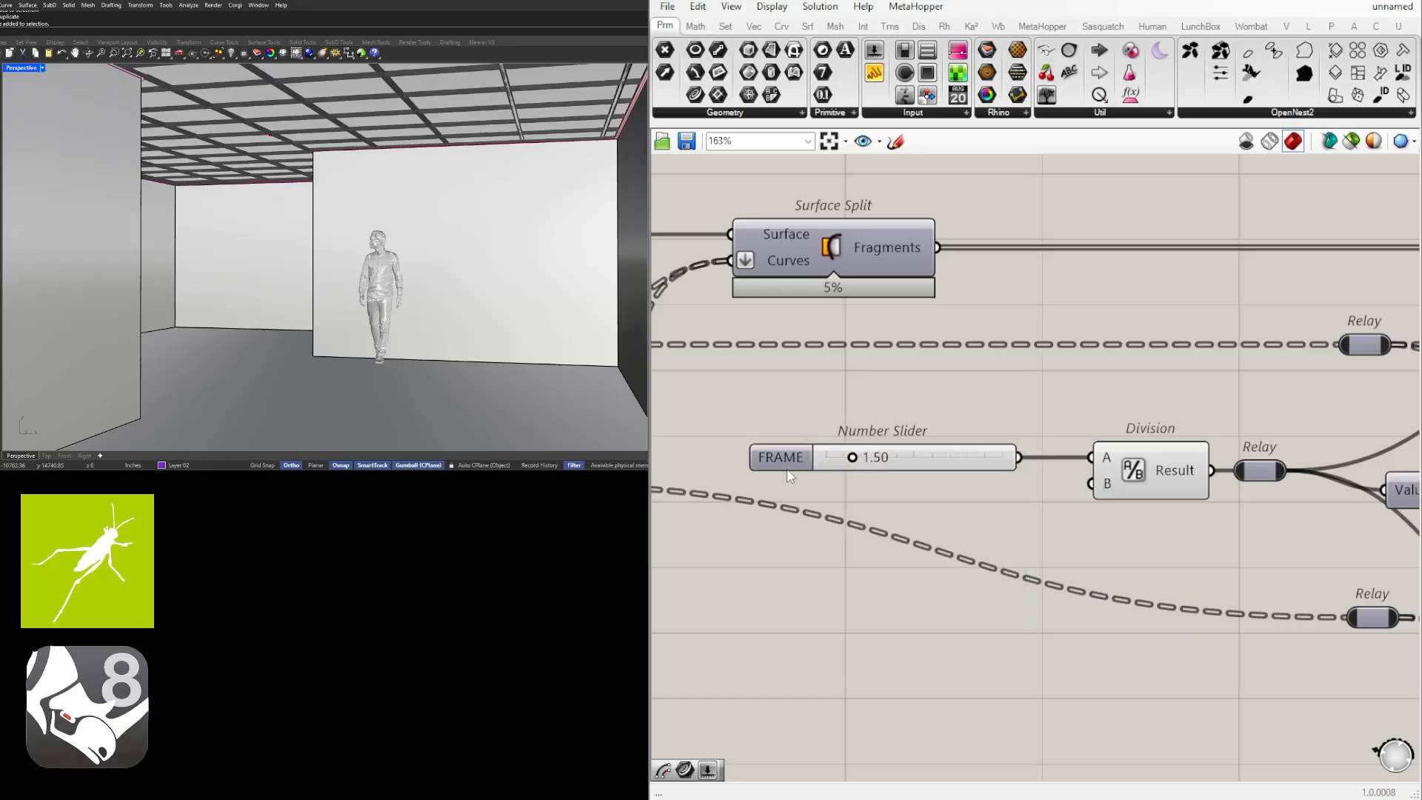
{"action": "left_click", "coordinate": [815, 454]}
Rename the slider feeding the frame extrusion's Unit Z vector as FRAME DEPTH.
{"action": "scroll", "coordinate": [1000, 455], "scroll_direction": "down", "scroll_amount": 4}
{"action": "right_click_drag", "start_coordinate": [981, 547], "coordinate": [1408, 498]}
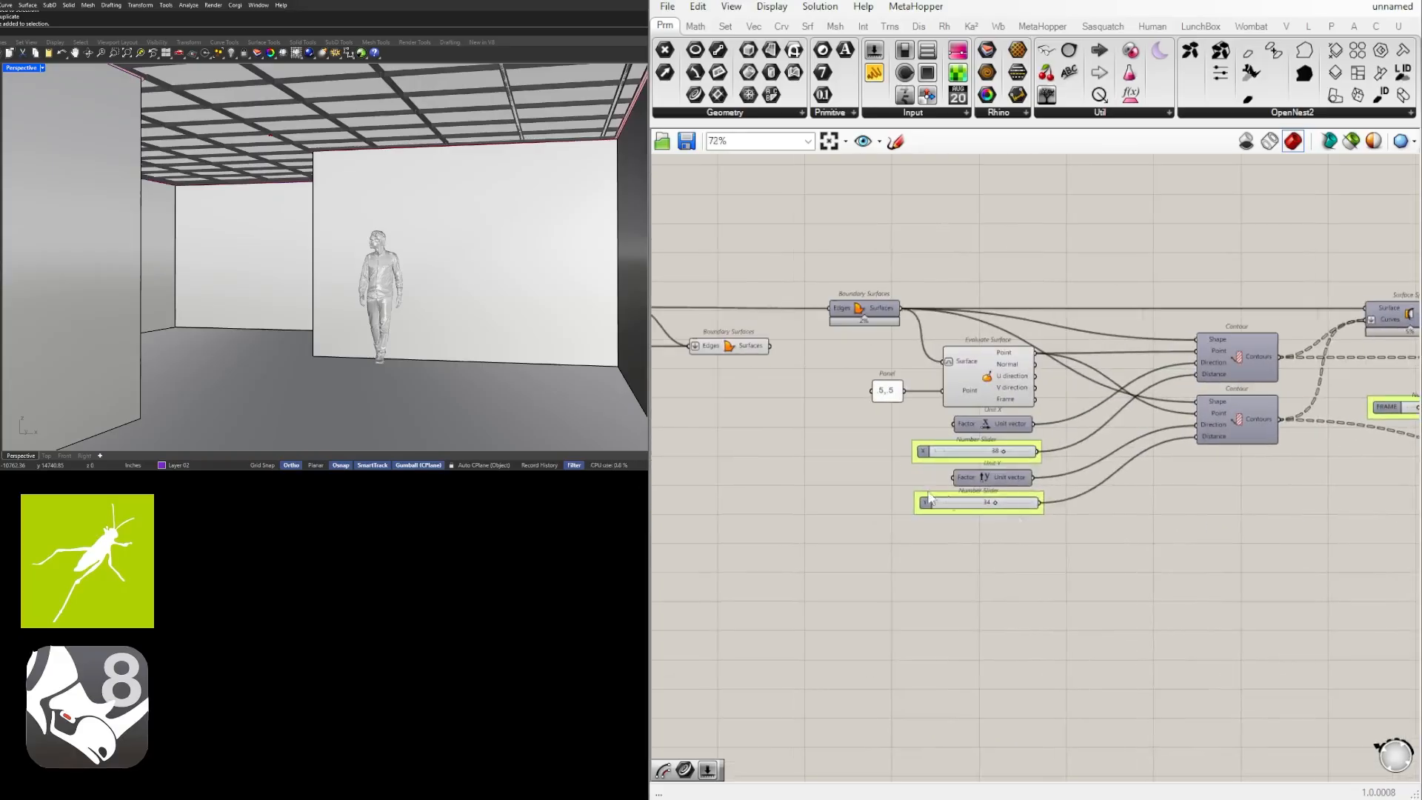
{"action": "scroll", "coordinate": [1024, 502], "scroll_direction": "down", "scroll_amount": 3}
{"action": "right_click_drag", "start_coordinate": [1037, 523], "coordinate": [814, 539]}
{"action": "scroll", "coordinate": [1208, 482], "scroll_direction": "up", "scroll_amount": 3}
{"action": "right_click_drag", "start_coordinate": [1237, 542], "coordinate": [949, 537]}
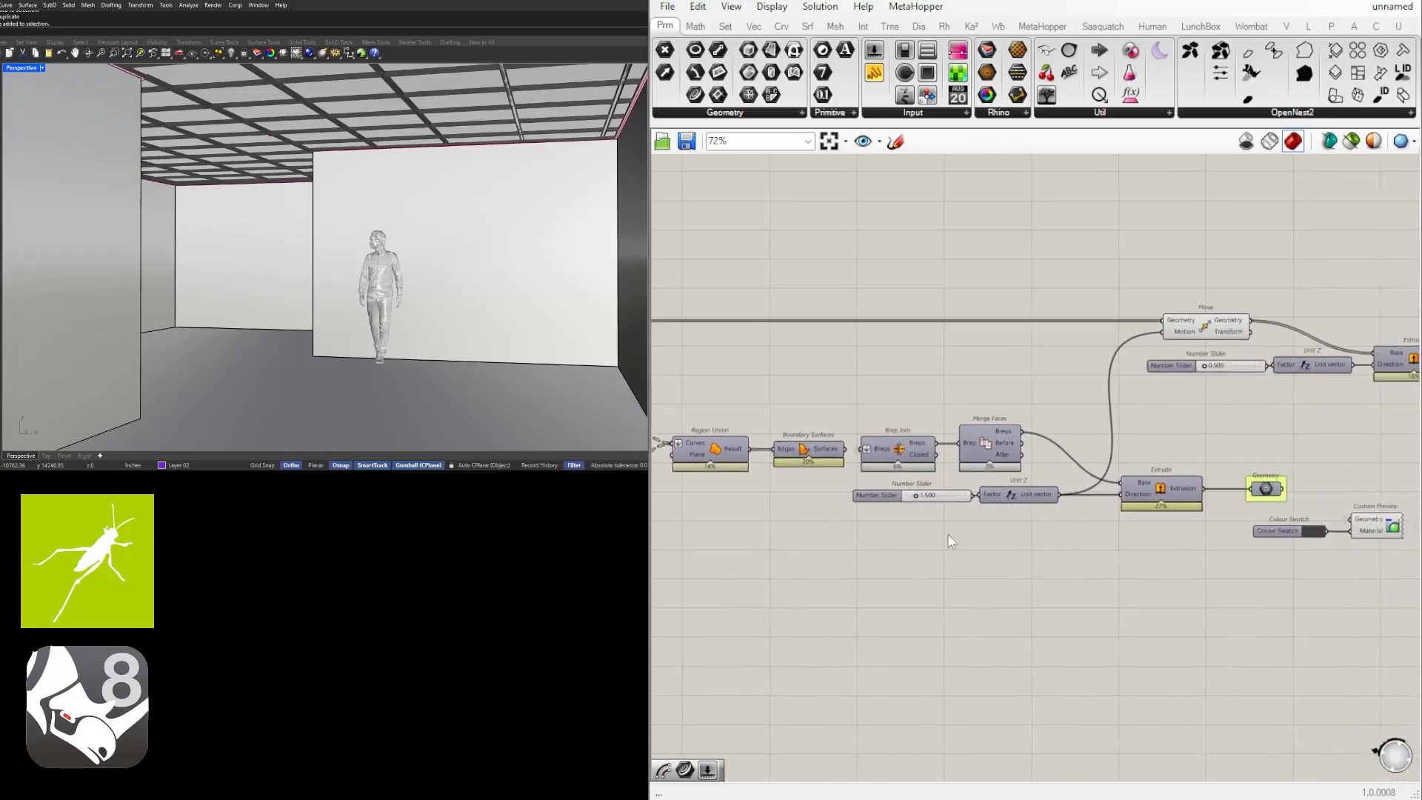
{"action": "scroll", "coordinate": [945, 514], "scroll_direction": "up", "scroll_amount": 6}
{"action": "right_click", "coordinate": [752, 459]}
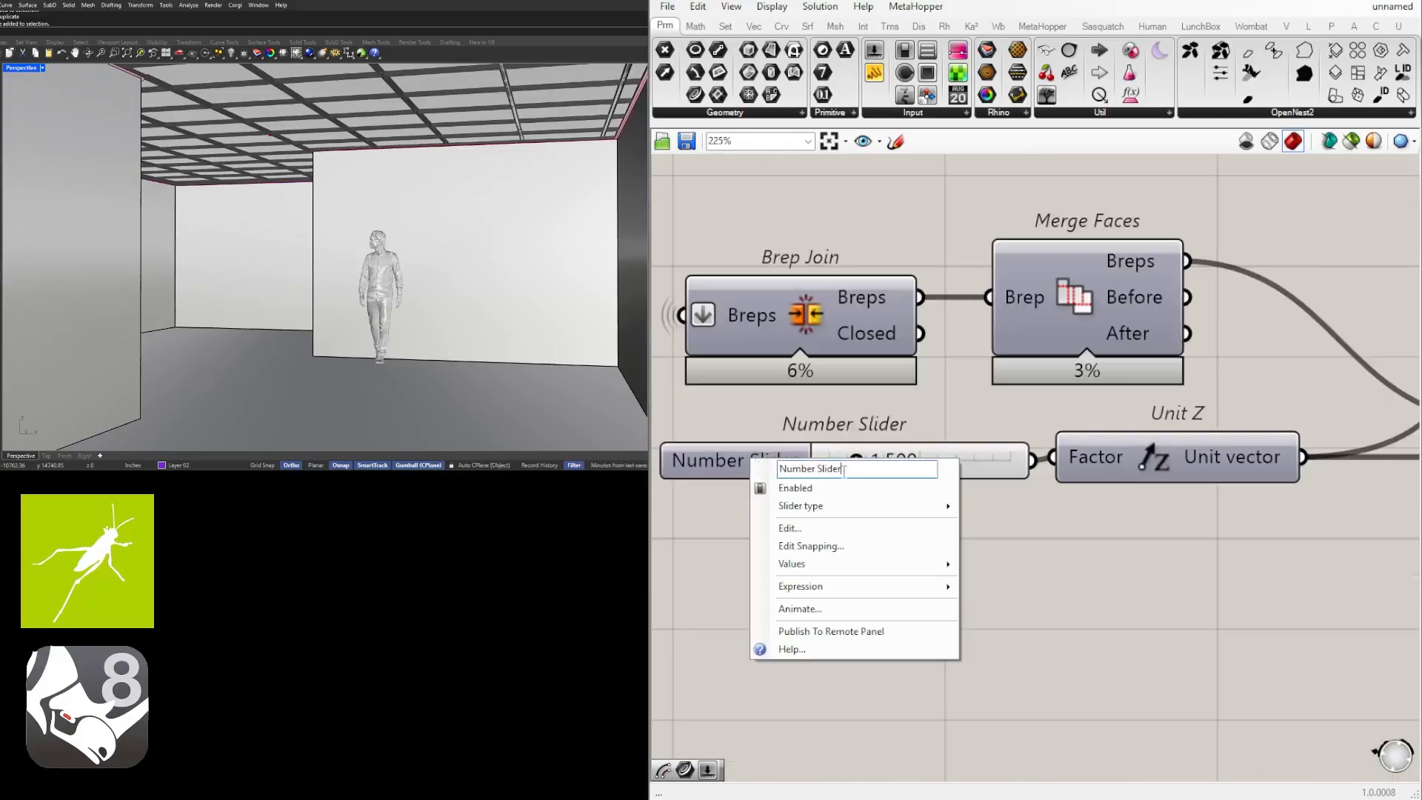
{"action": "type", "text": "FRAME DEPTH"}
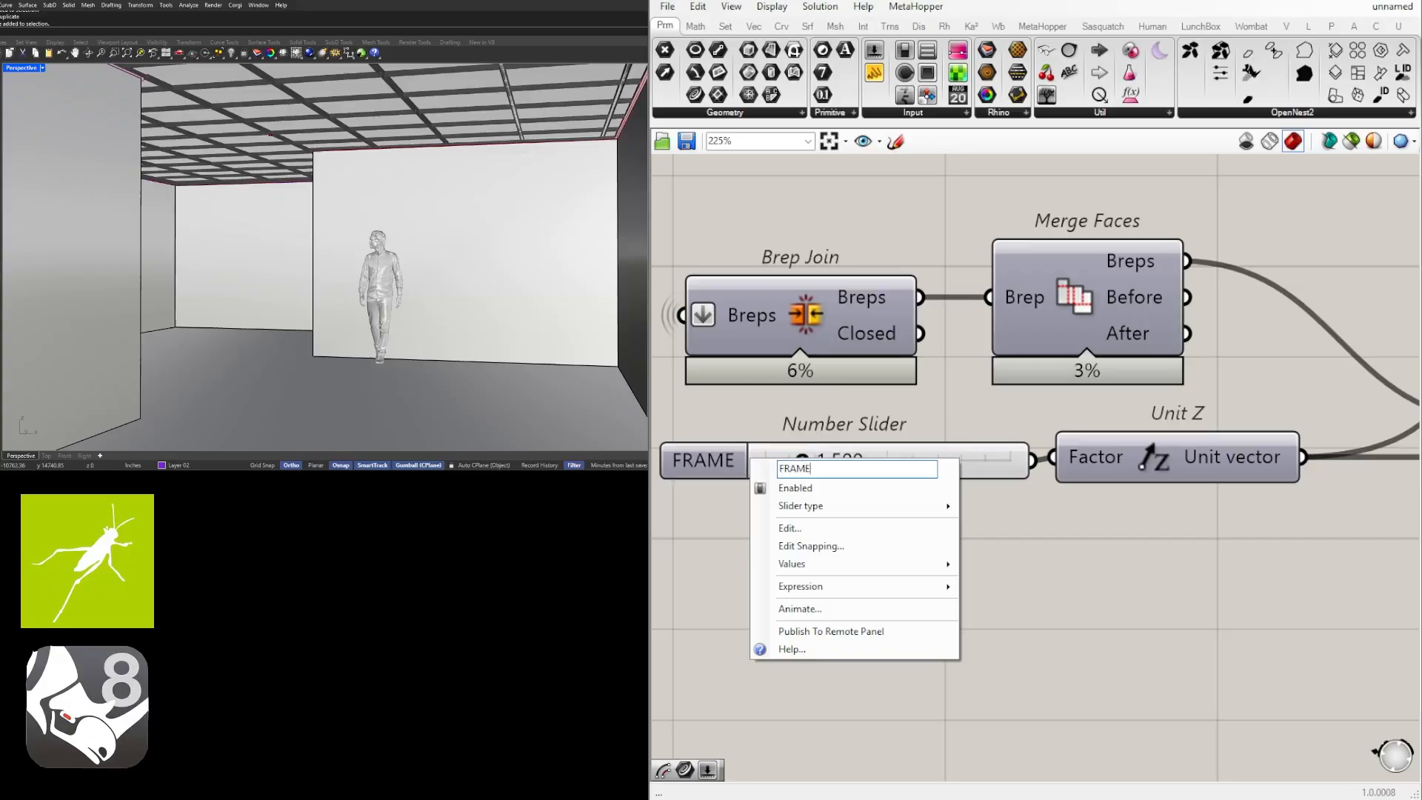
{"action": "key", "text": "Return"}
Group the FRAME DEPTH slider and shift it slightly away from the Unit Z component.
{"action": "left_click", "coordinate": [788, 448]}
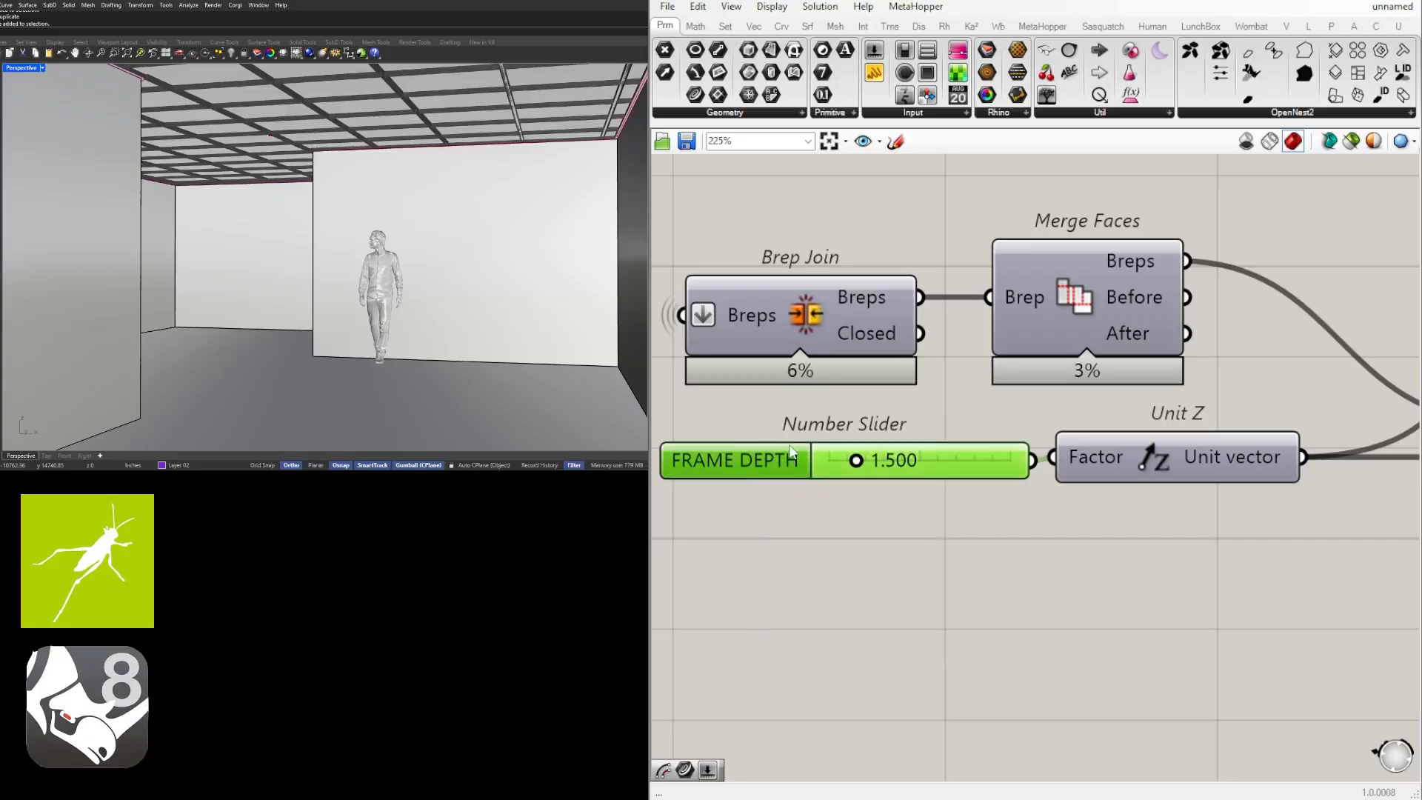
{"action": "key", "text": "ctrl+g"}
{"action": "left_click_drag", "start_coordinate": [752, 458], "coordinate": [734, 457]}
{"action": "left_click", "coordinate": [929, 571]}
Rename the slider feeding the panel extrusion's Unit Z vector as PANEL DEPTH, group it and shift it slightly left.
{"action": "scroll", "coordinate": [931, 577], "scroll_direction": "down", "scroll_amount": 5}
{"action": "scroll", "coordinate": [973, 487], "scroll_direction": "up", "scroll_amount": 3}
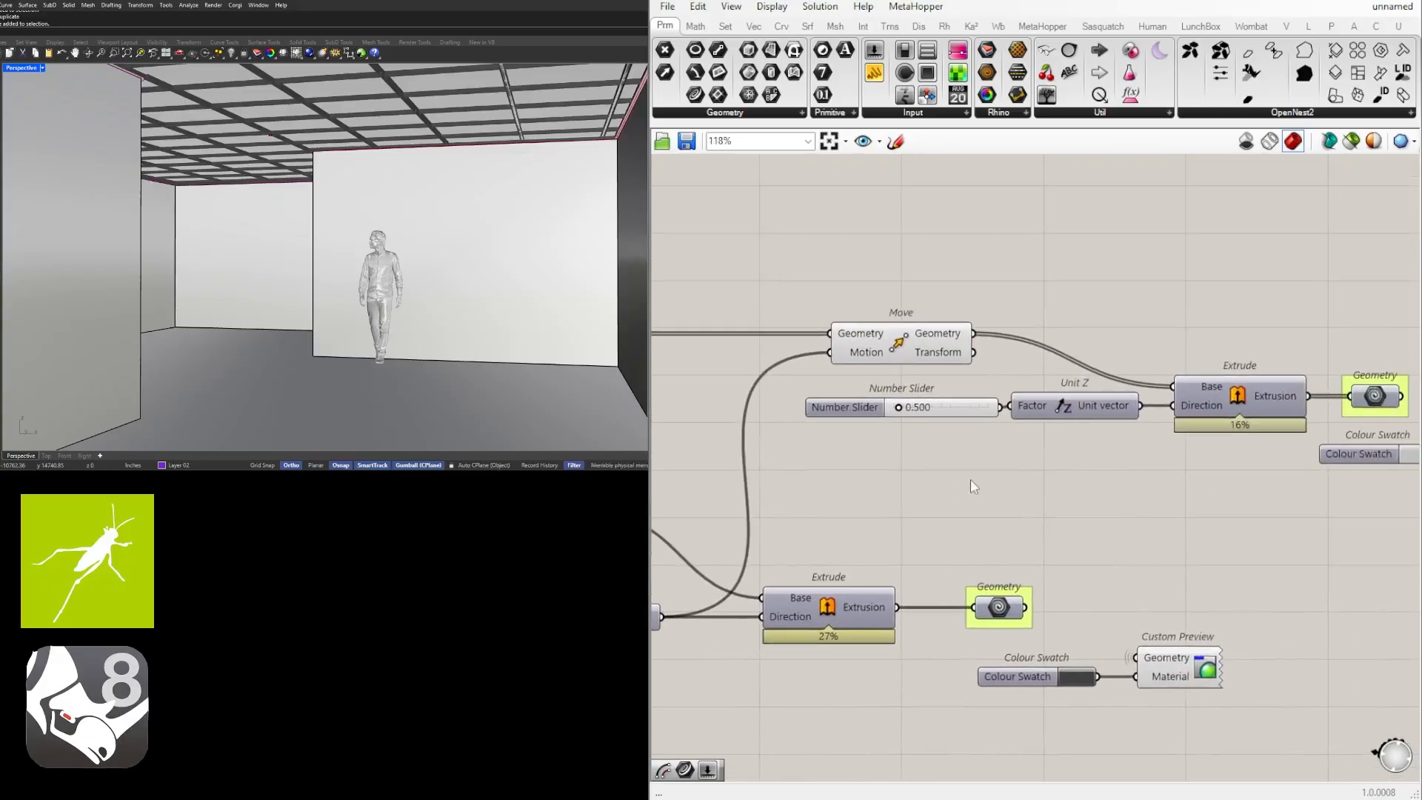
{"action": "right_click", "coordinate": [859, 412]}
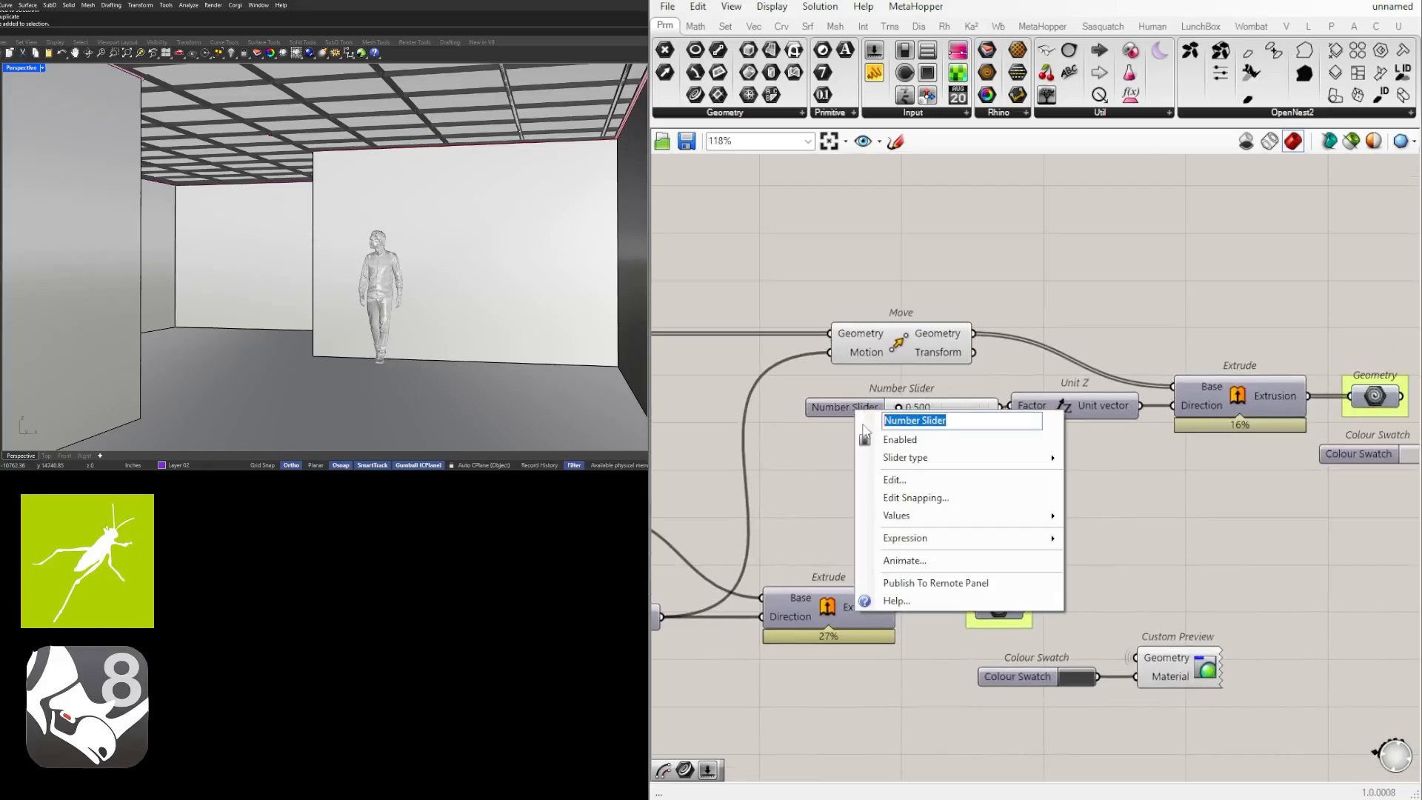
{"action": "type", "text": "PANEL DEPTH"}
{"action": "key", "text": "Return"}
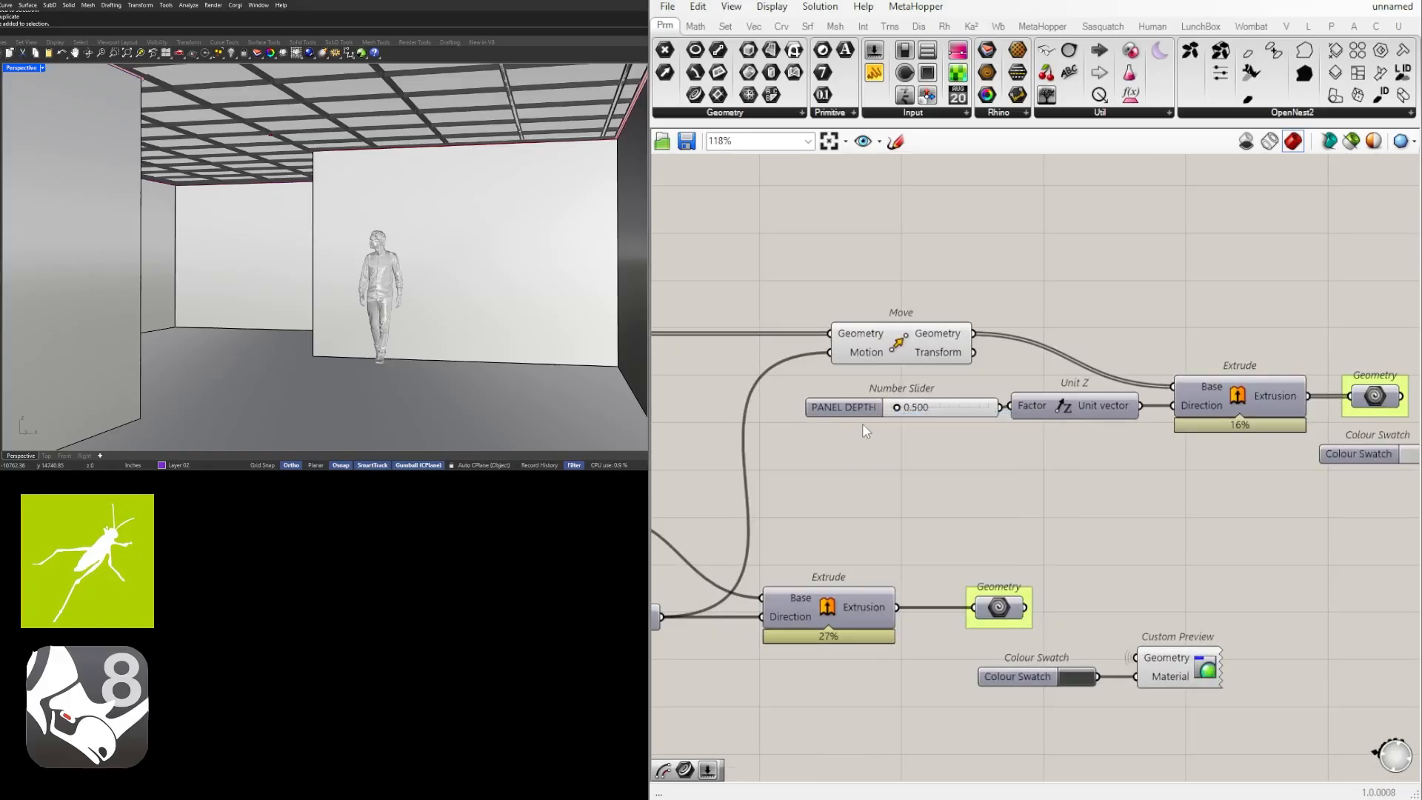
{"action": "left_click", "coordinate": [842, 412]}
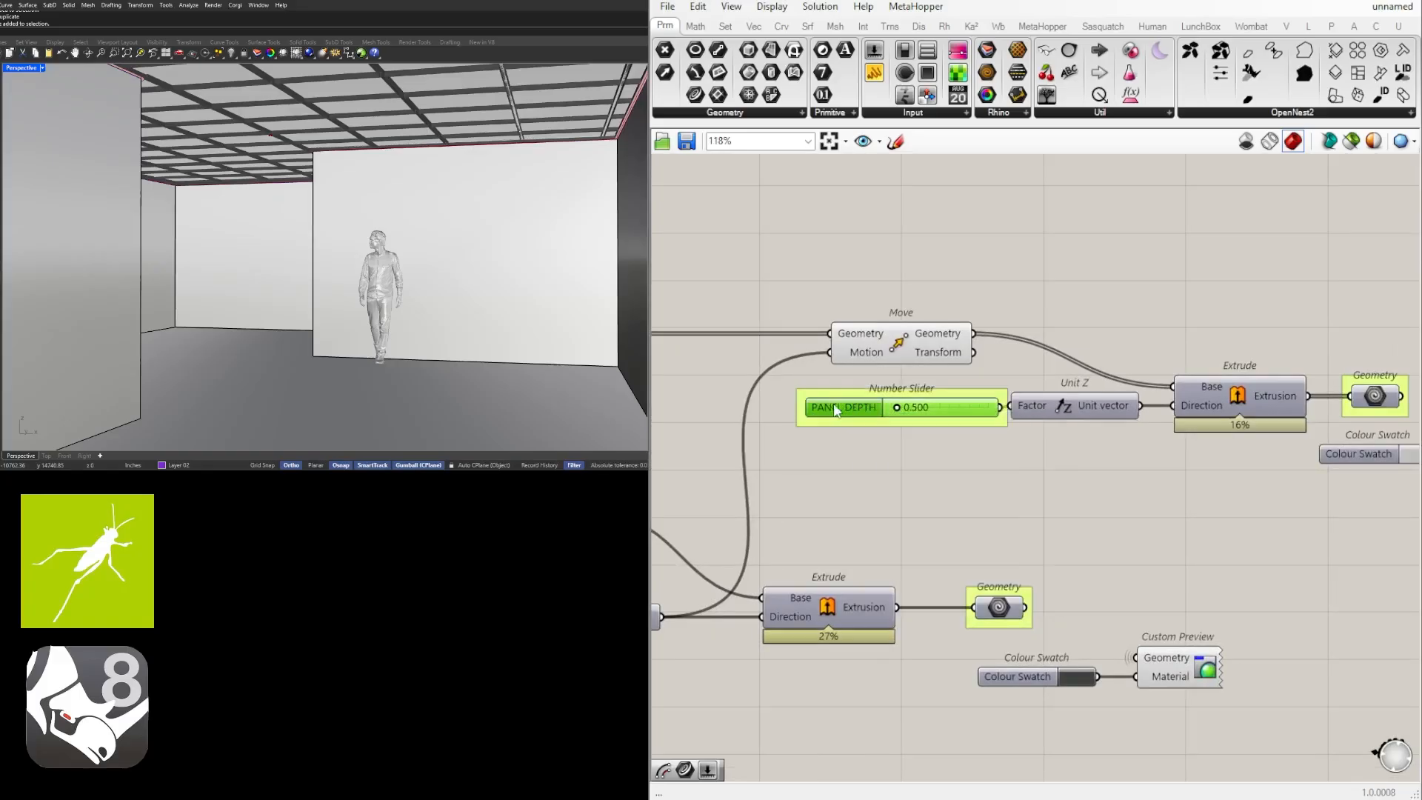
{"action": "left_click_drag", "start_coordinate": [842, 406], "coordinate": [814, 407]}
Move the Rectangle component and its two sliders below the SET CRV parameter and group them together.
{"action": "scroll", "coordinate": [1073, 486], "scroll_direction": "down", "scroll_amount": 4}
{"action": "scroll", "coordinate": [1072, 486], "scroll_direction": "up", "scroll_amount": 1}
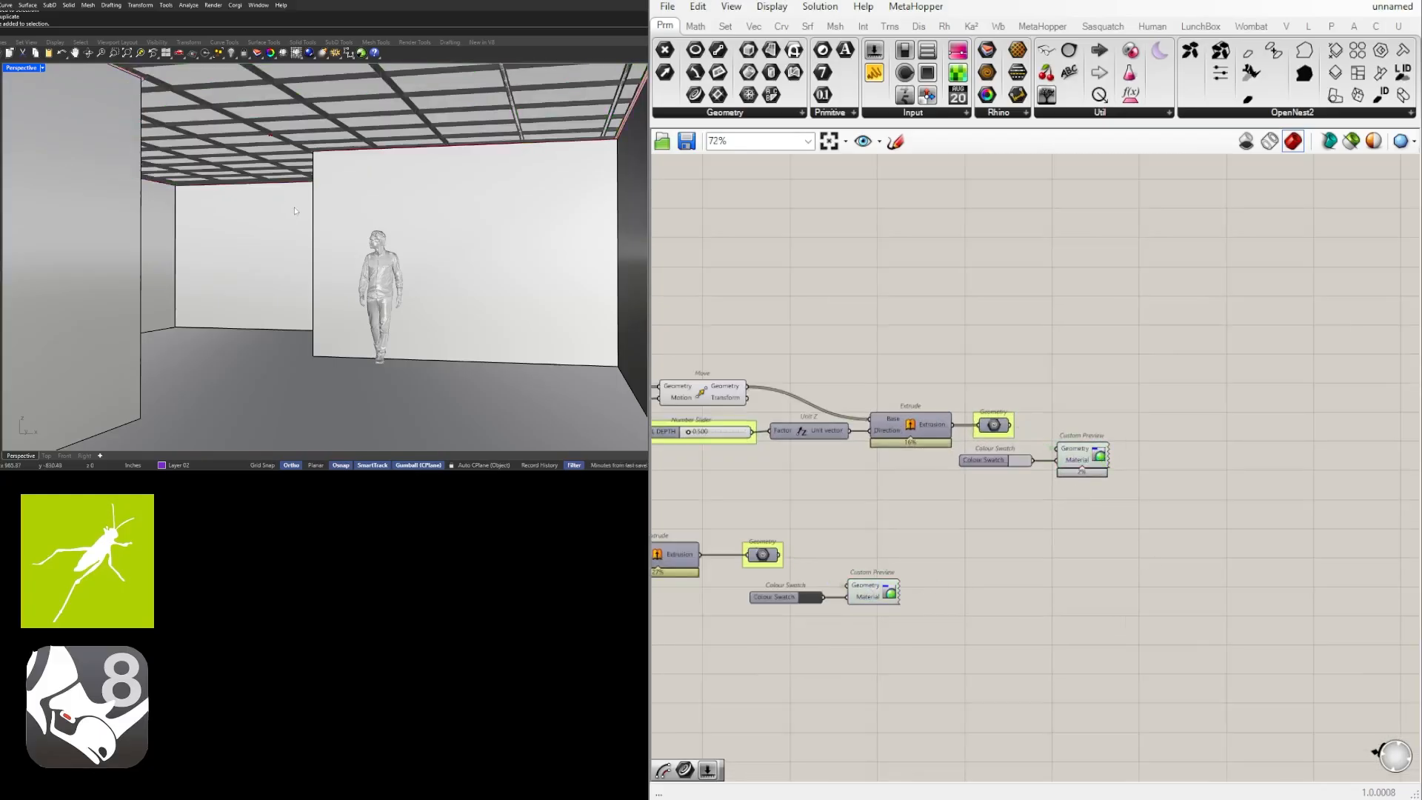
{"action": "scroll", "coordinate": [1163, 552], "scroll_direction": "down", "scroll_amount": 5}
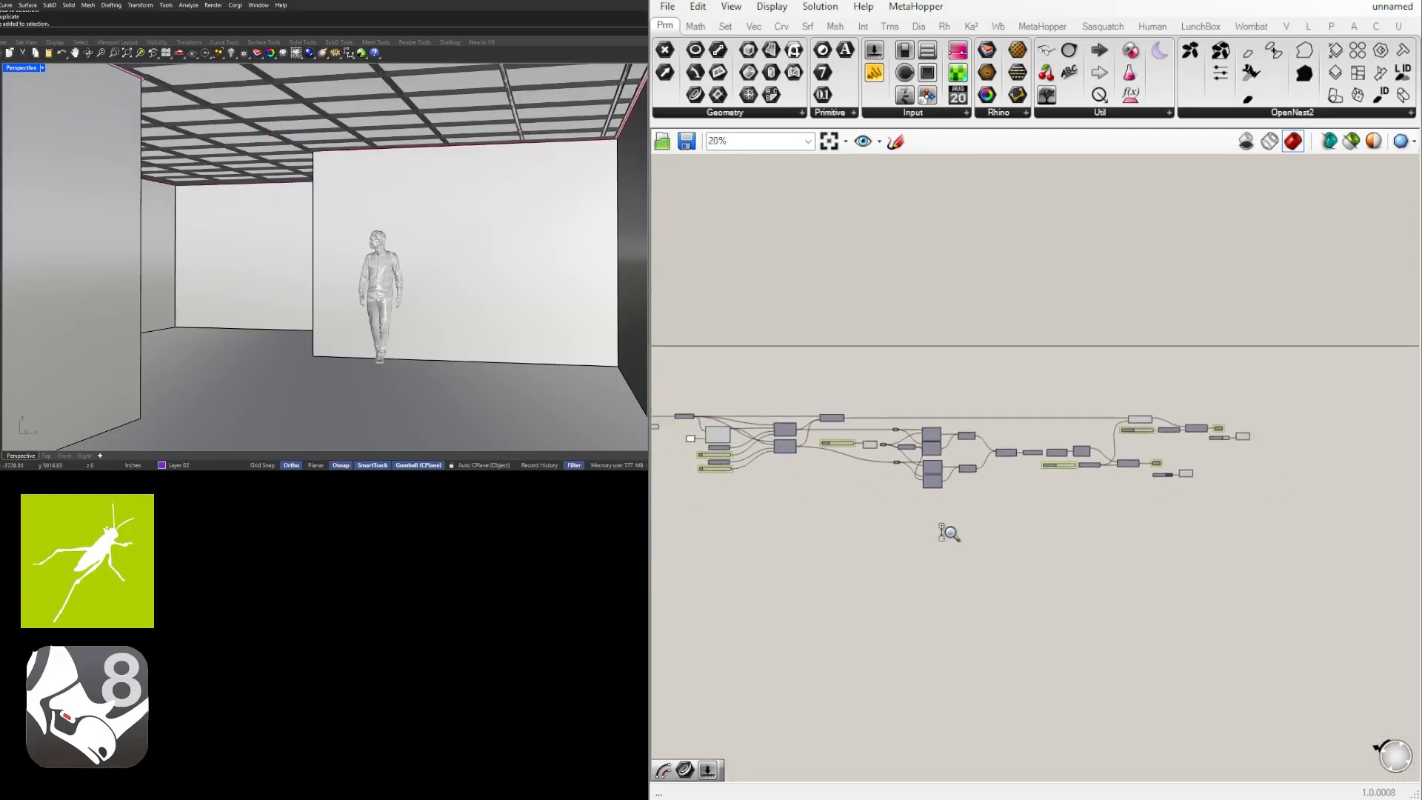
{"action": "right_click_drag", "start_coordinate": [946, 533], "coordinate": [924, 540]}
{"action": "scroll", "coordinate": [1089, 518], "scroll_direction": "up", "scroll_amount": 6}
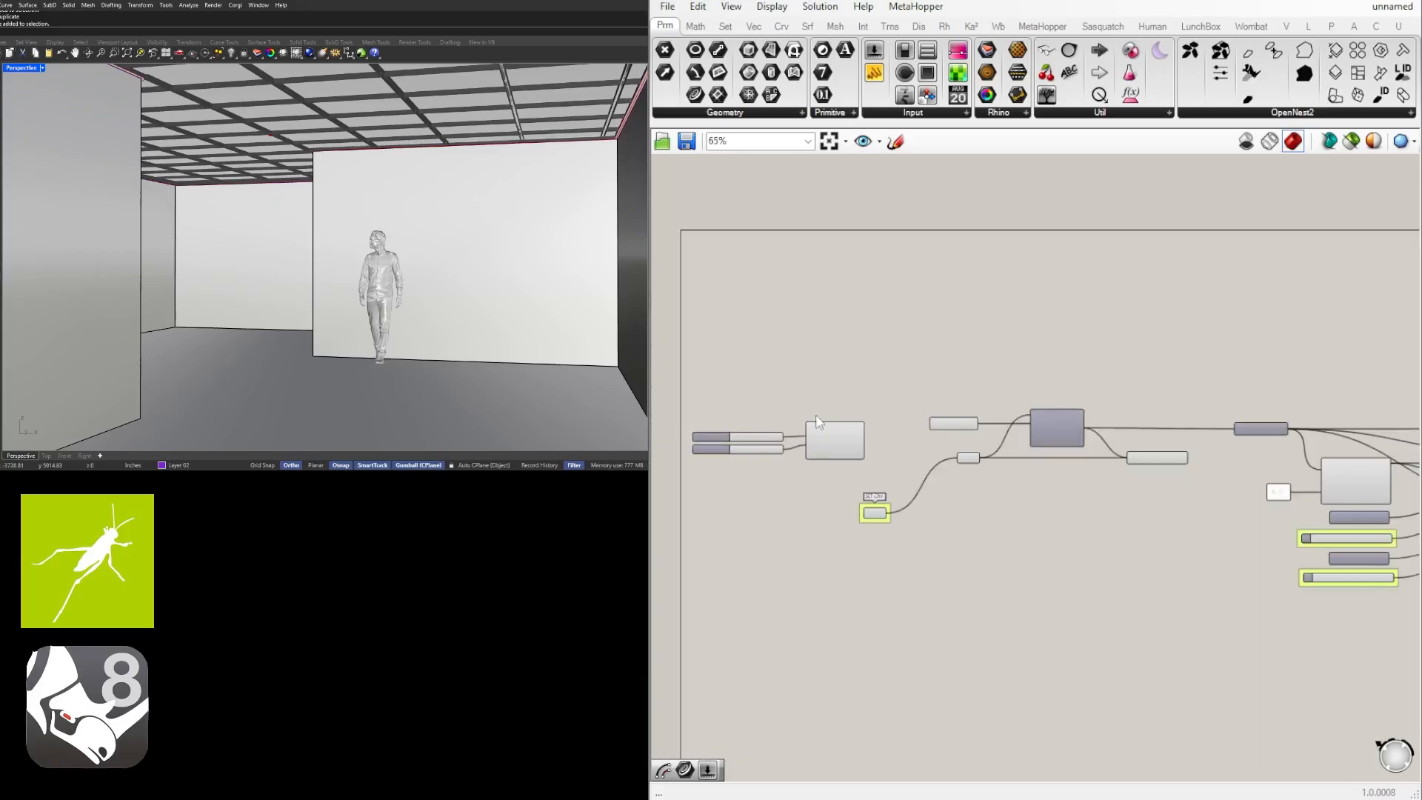
{"action": "left_click_drag", "start_coordinate": [937, 527], "coordinate": [648, 395]}
{"action": "left_click_drag", "start_coordinate": [858, 469], "coordinate": [906, 671]}
{"action": "key", "text": "ctrl+g"}
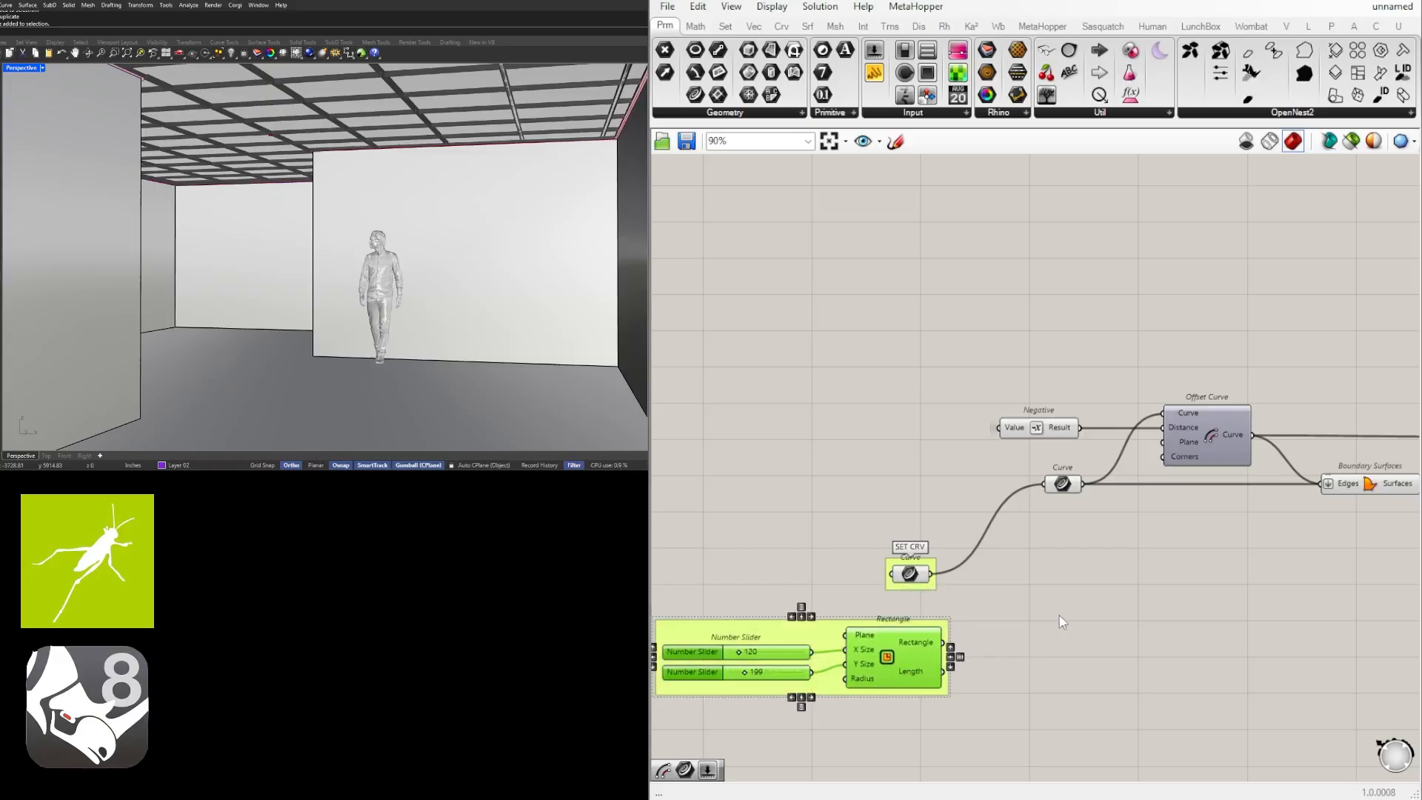
{"action": "left_click", "coordinate": [1059, 623]}
Move the SET CRV and Rectangle groups up together to align the referenced curve with the downstream Curve parameter.
{"action": "right_click_drag", "start_coordinate": [1039, 657], "coordinate": [1149, 604]}
{"action": "scroll", "coordinate": [1149, 605], "scroll_direction": "up", "scroll_amount": 1}
{"action": "left_click_drag", "start_coordinate": [1098, 669], "coordinate": [659, 427]}
{"action": "scroll", "coordinate": [1011, 514], "scroll_direction": "up", "scroll_amount": 1}
{"action": "left_click_drag", "start_coordinate": [1011, 513], "coordinate": [1022, 398]}
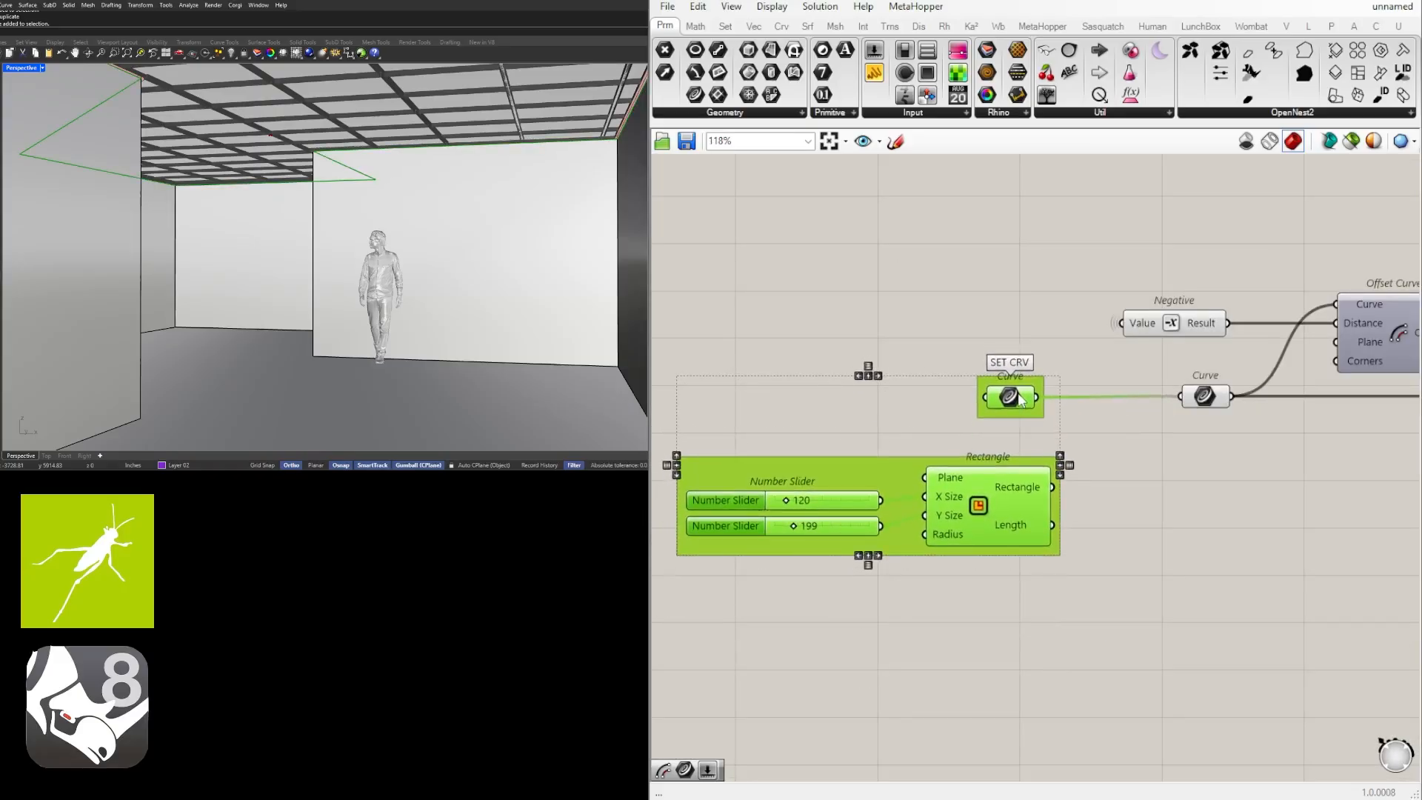
{"action": "left_click", "coordinate": [1210, 487]}
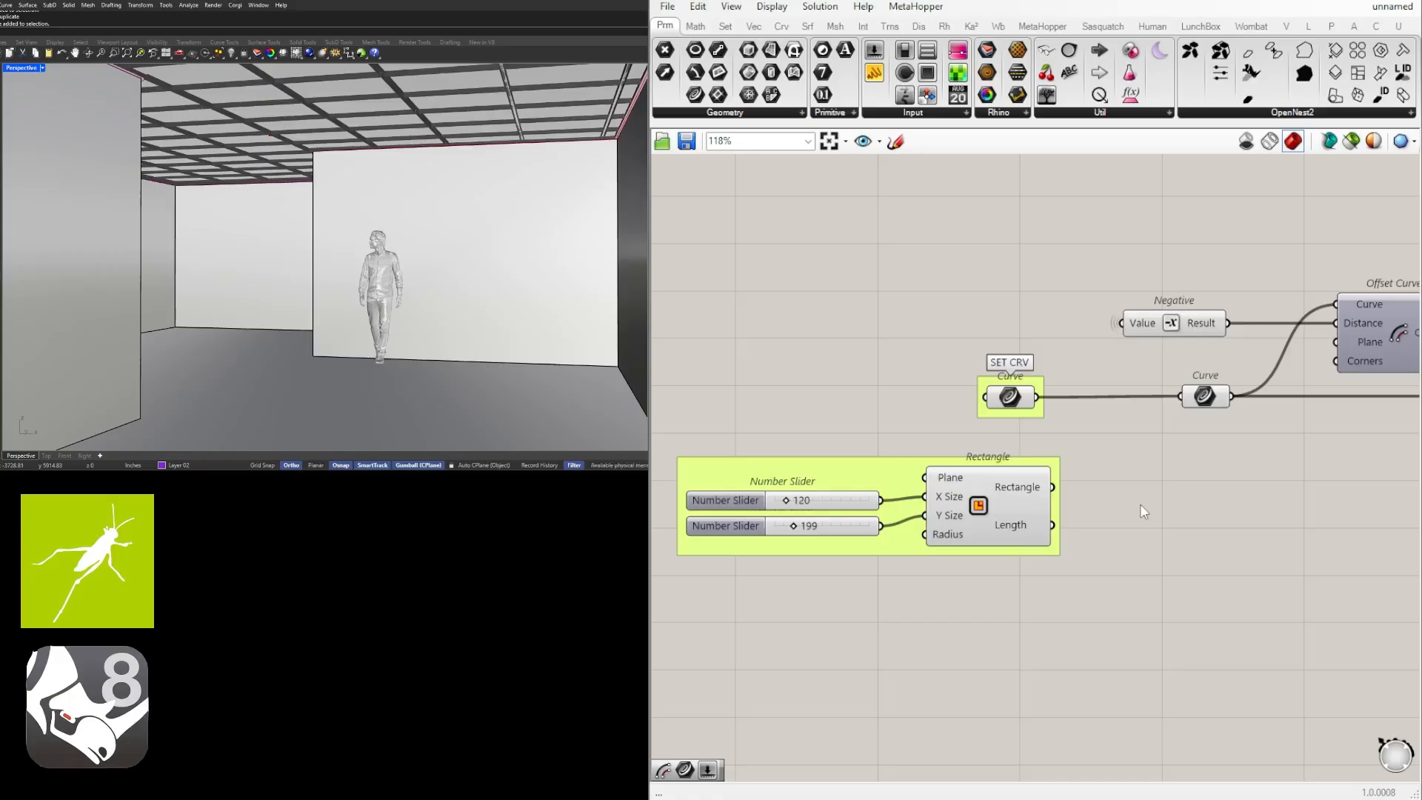
Turn off the preview of the Move component that positions the ceiling panels.
{"action": "scroll", "coordinate": [1123, 483], "scroll_direction": "down", "scroll_amount": 5}
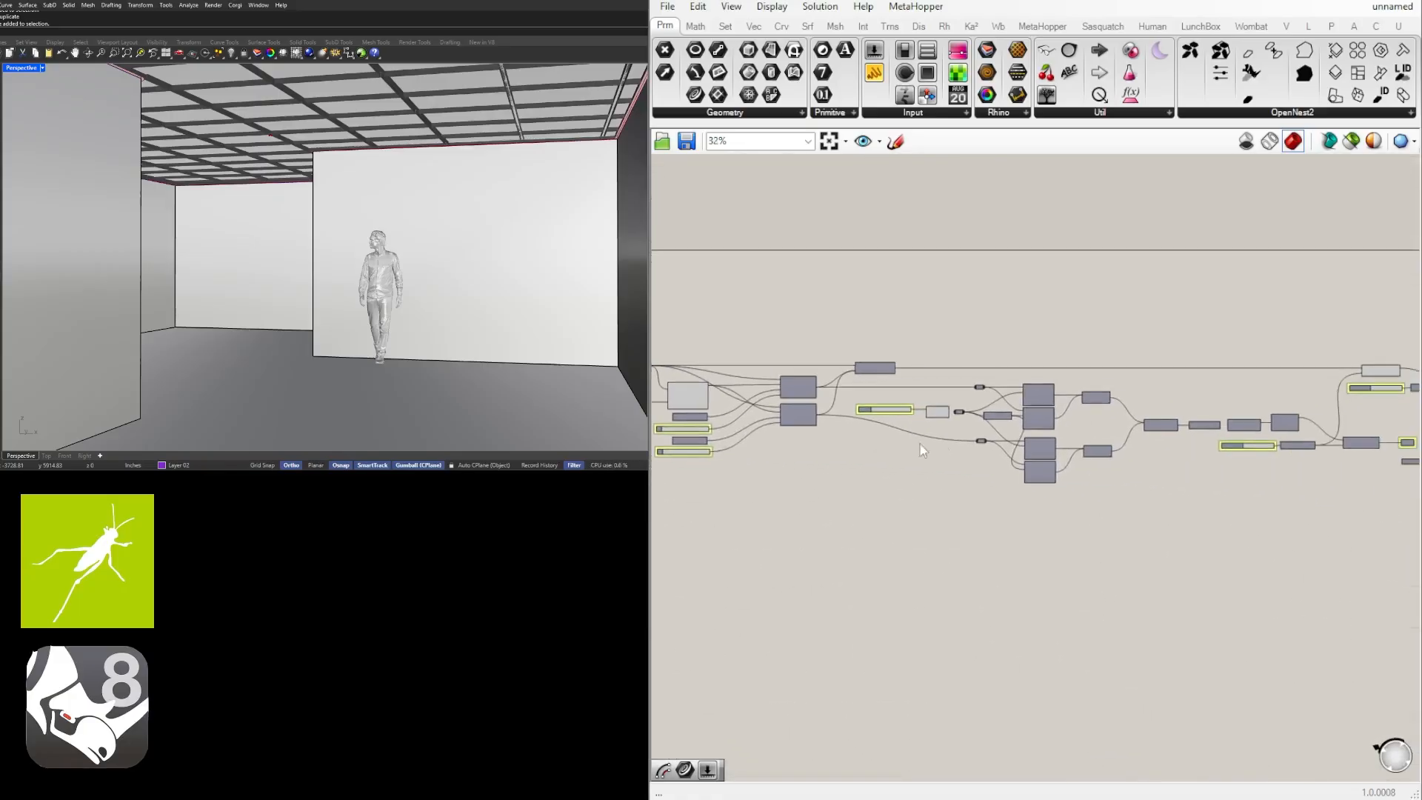
{"action": "scroll", "coordinate": [920, 443], "scroll_direction": "up", "scroll_amount": 5}
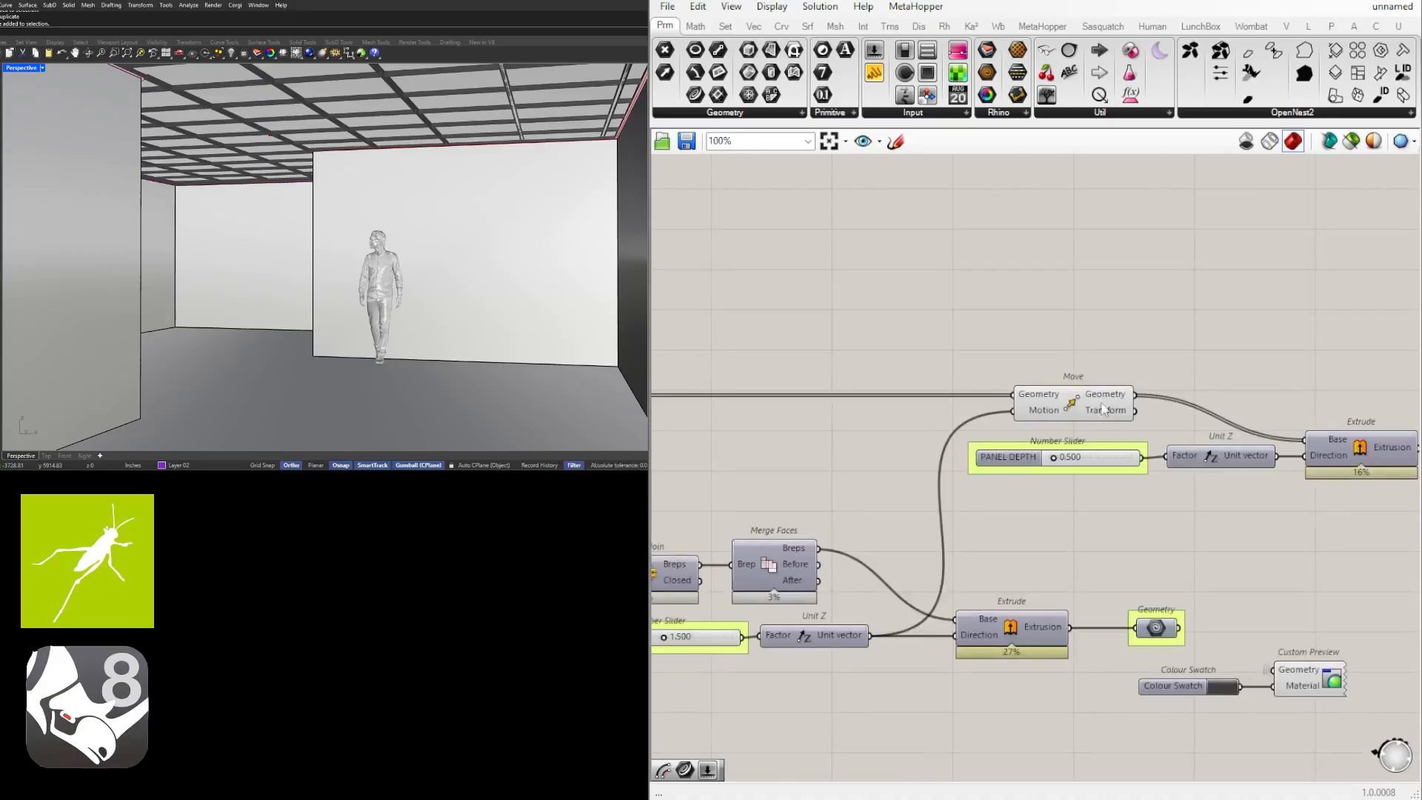
{"action": "left_click", "coordinate": [1101, 406]}
{"action": "middle_click", "coordinate": [1075, 402]}
{"action": "left_click", "coordinate": [1114, 360]}
{"action": "left_click", "coordinate": [1129, 317]}
{"action": "scroll", "coordinate": [1085, 397], "scroll_direction": "down", "scroll_amount": 3}
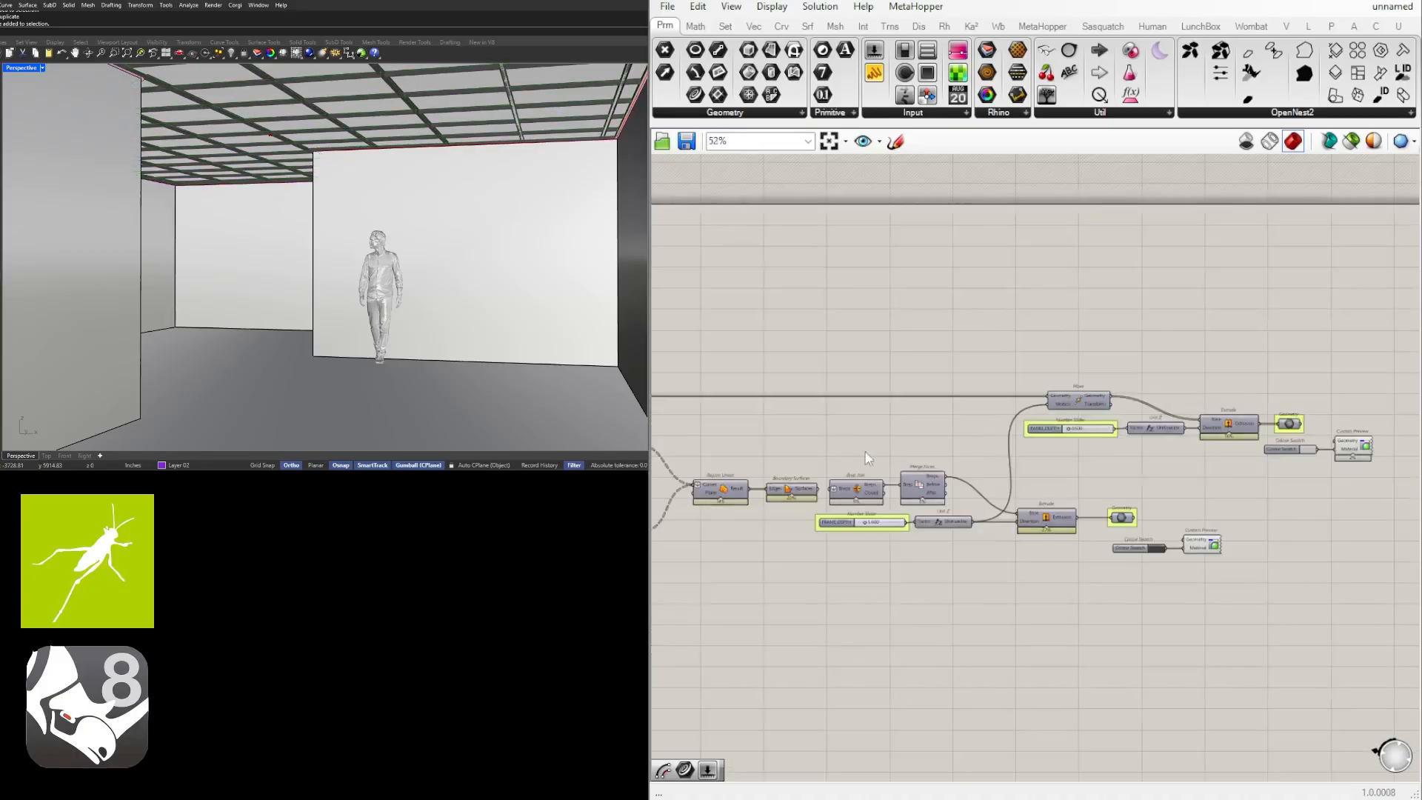
{"action": "scroll", "coordinate": [1055, 421], "scroll_direction": "down", "scroll_amount": 2}
{"action": "scroll", "coordinate": [867, 367], "scroll_direction": "down", "scroll_amount": 1}
{"action": "right_click_drag", "start_coordinate": [868, 367], "coordinate": [963, 346]}
{"action": "scroll", "coordinate": [927, 367], "scroll_direction": "down", "scroll_amount": 1}
{"action": "scroll", "coordinate": [961, 354], "scroll_direction": "down", "scroll_amount": 1}
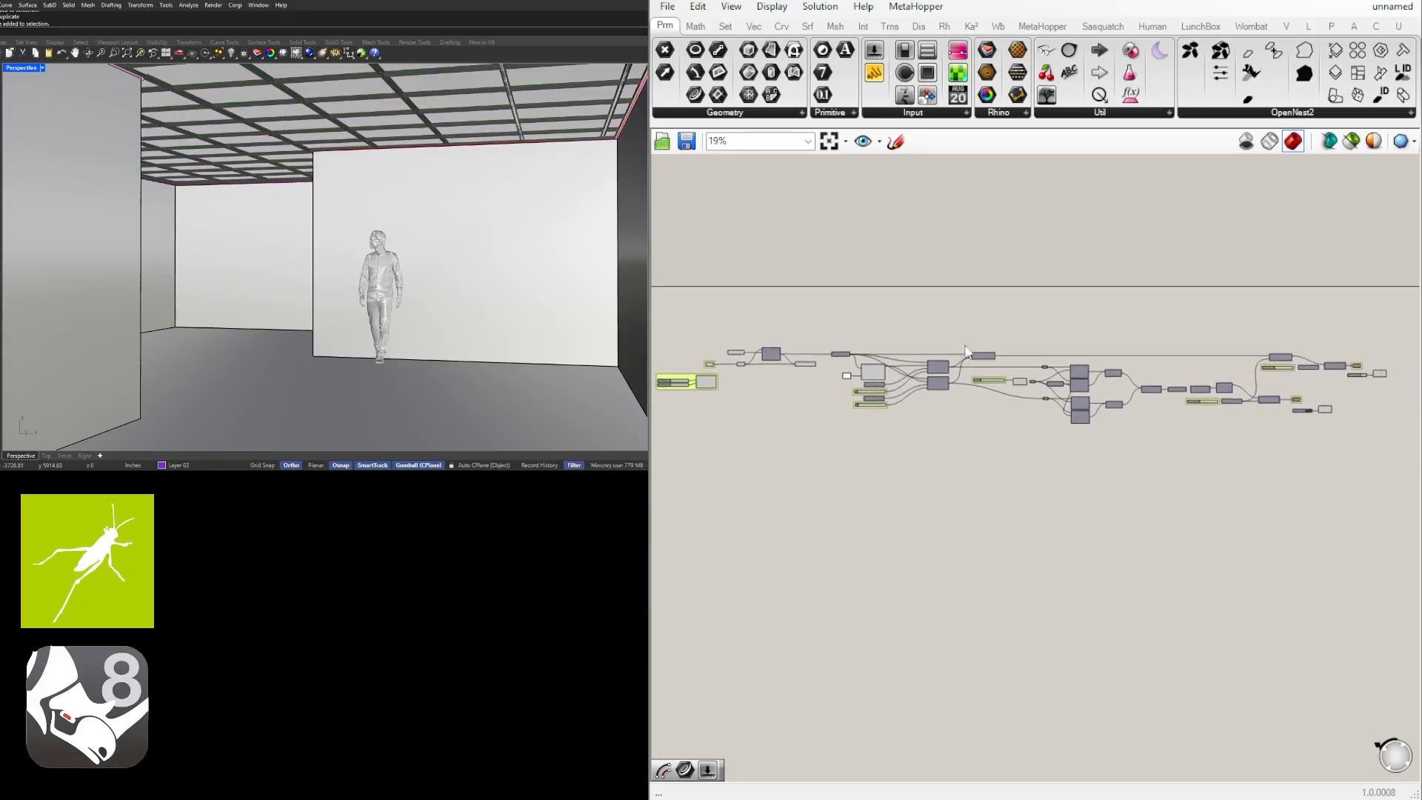
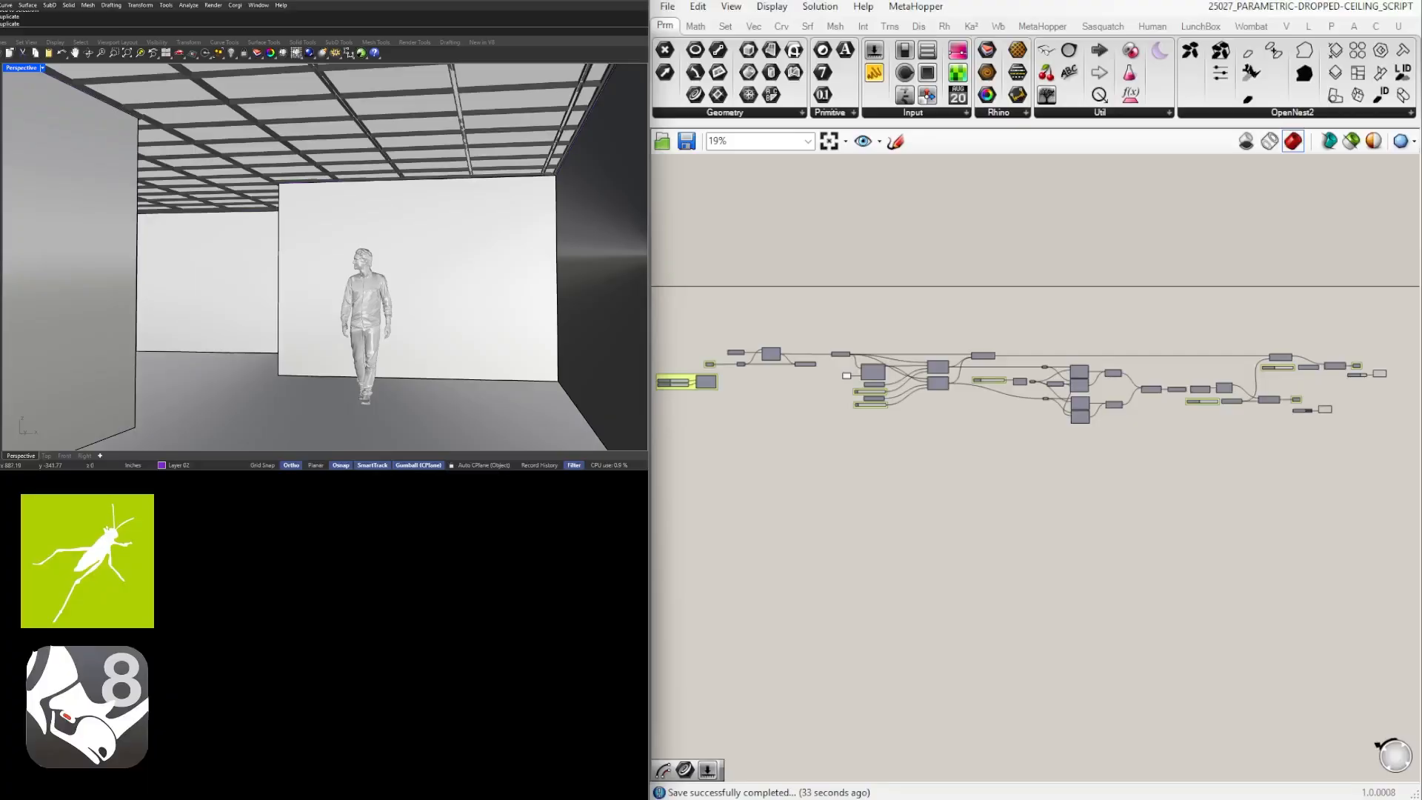
Bake the two Custom Preview components for the ceiling panels and the grid into Rhino.
{"action": "scroll", "coordinate": [1222, 429], "scroll_direction": "up", "scroll_amount": 4}
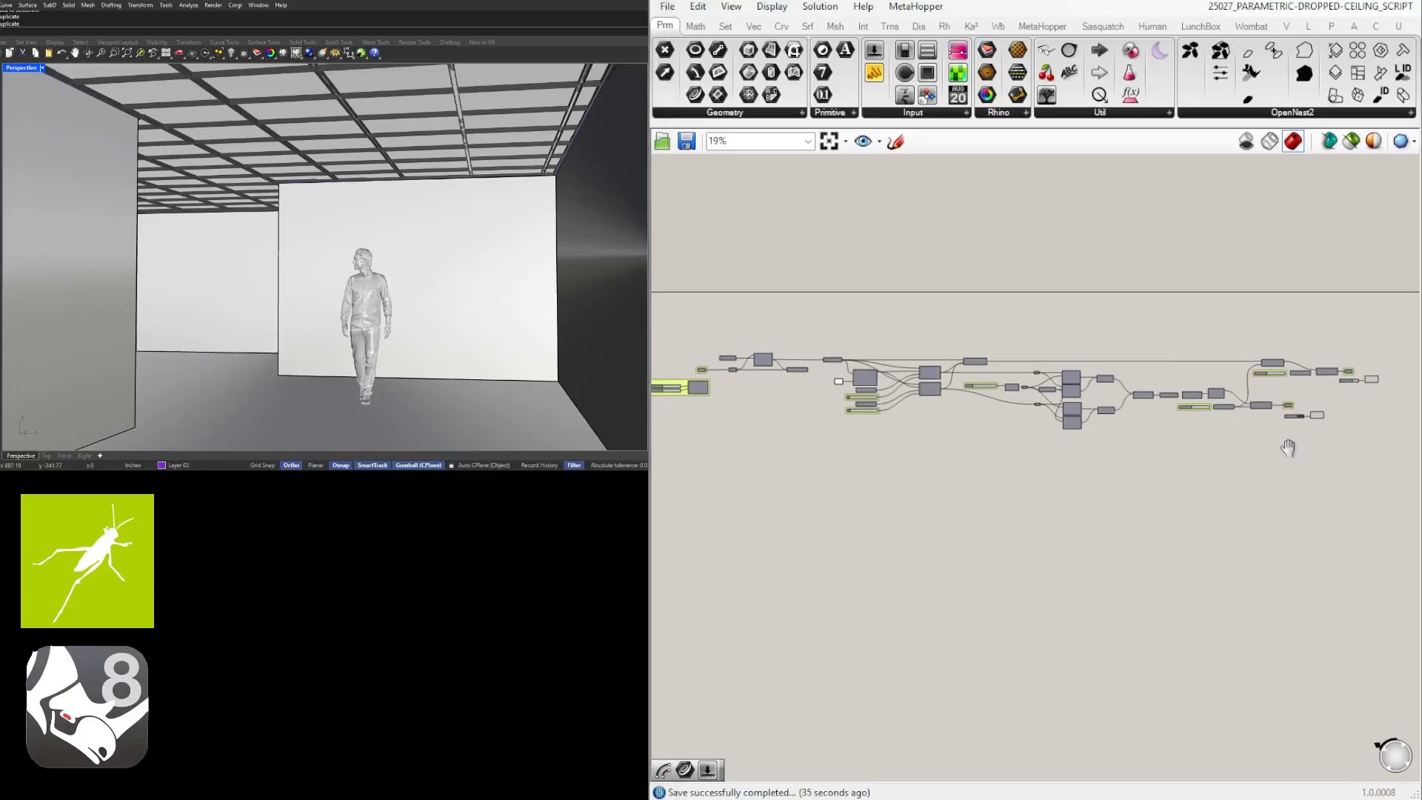
{"action": "scroll", "coordinate": [1233, 417], "scroll_direction": "up", "scroll_amount": 2}
{"action": "left_click", "coordinate": [1100, 433]}
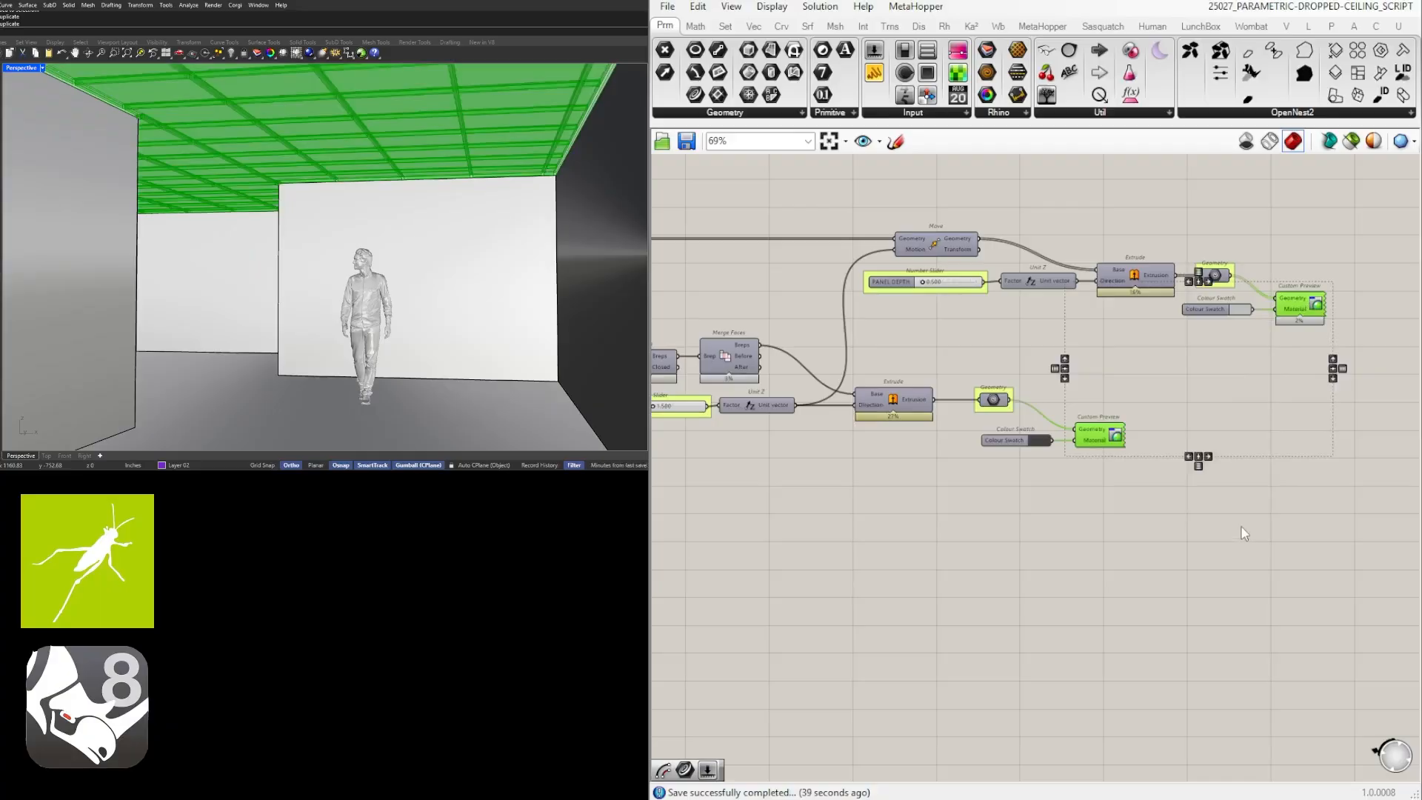
{"action": "left_click_drag", "start_coordinate": [1204, 542], "coordinate": [1100, 421]}
{"action": "left_click_drag", "start_coordinate": [1353, 383], "coordinate": [1302, 279], "text": "shift"}
{"action": "middle_click", "coordinate": [1215, 427]}
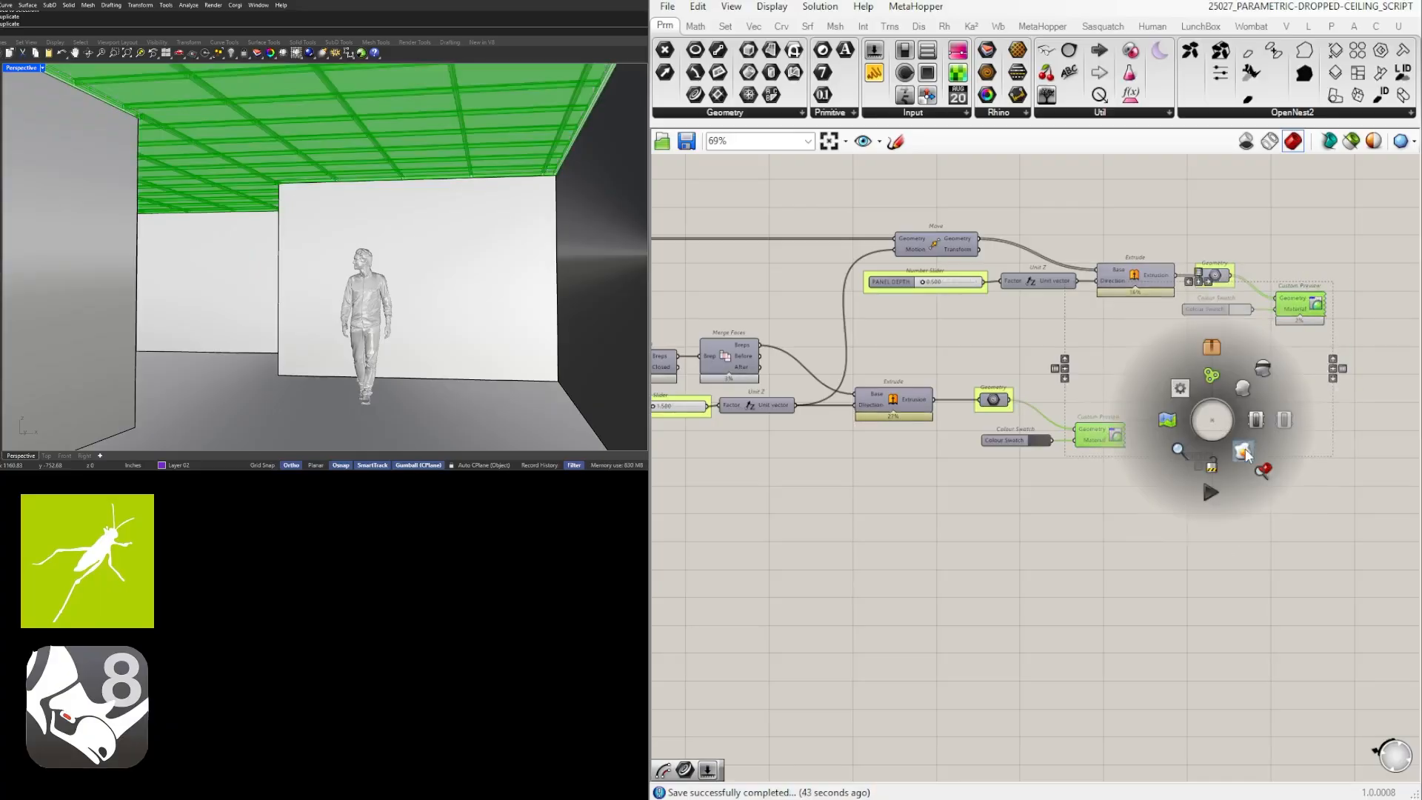
{"action": "left_click", "coordinate": [1245, 450]}
{"action": "left_click", "coordinate": [1245, 557]}
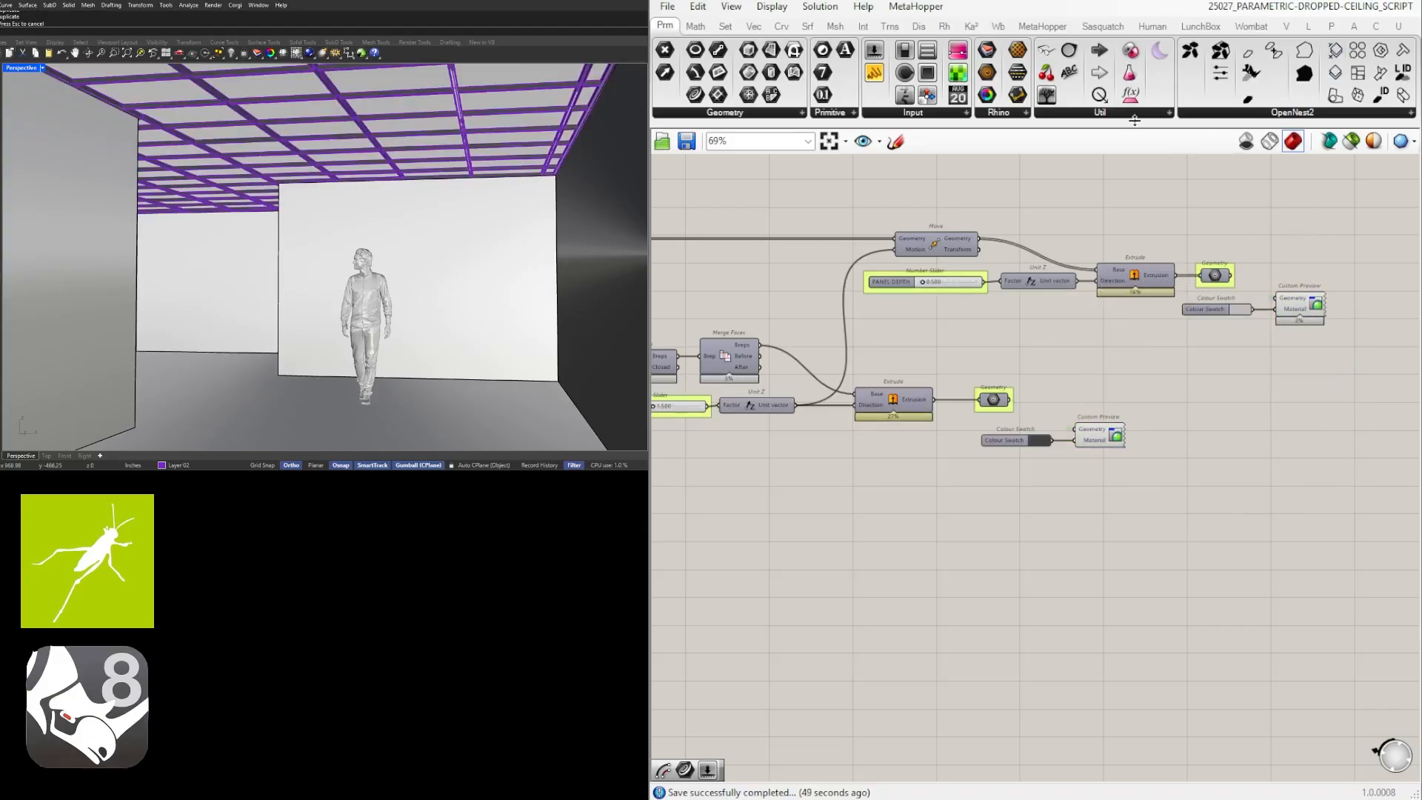
Open a new blank Grasshopper document so only the baked ceiling geometry shows in Rhino.
{"action": "left_click", "coordinate": [667, 7]}
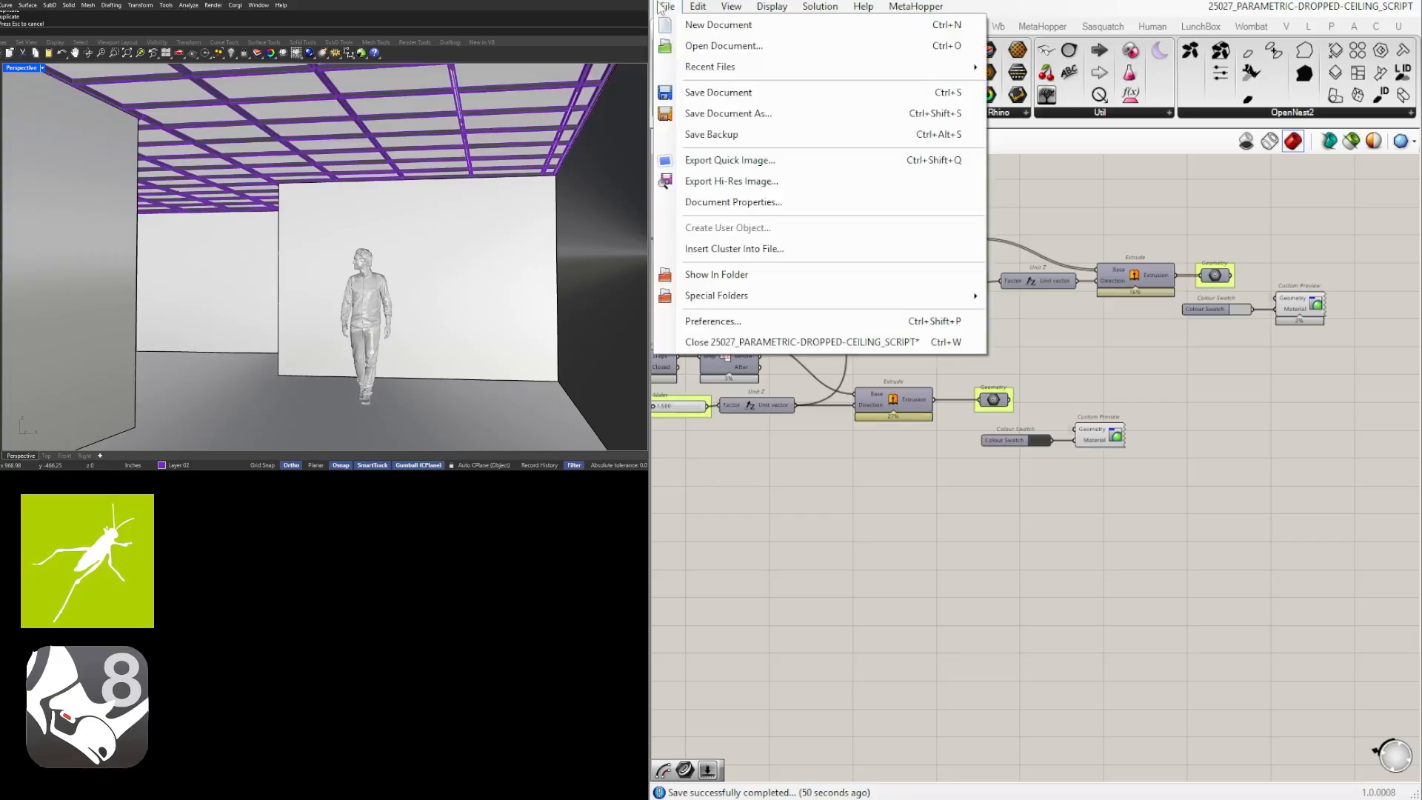
{"action": "left_click", "coordinate": [697, 7]}
{"action": "left_click", "coordinate": [668, 7]}
{"action": "left_click", "coordinate": [680, 25]}
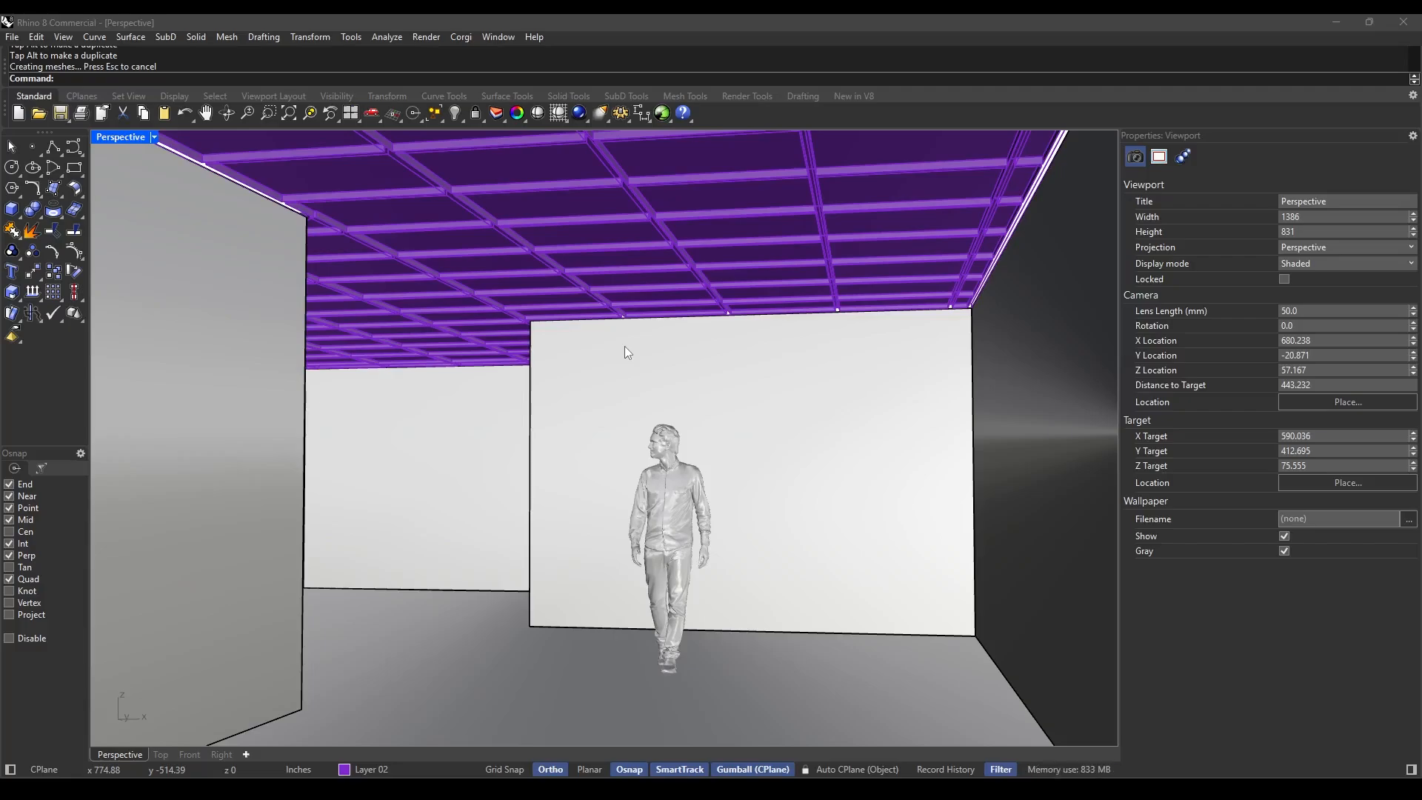
Save the current Perspective viewport in Rhino as a named view called RENDER1 and set its display mode to Rendered.
{"action": "left_click", "coordinate": [638, 384]}
{"action": "type", "text": "NamedV"}
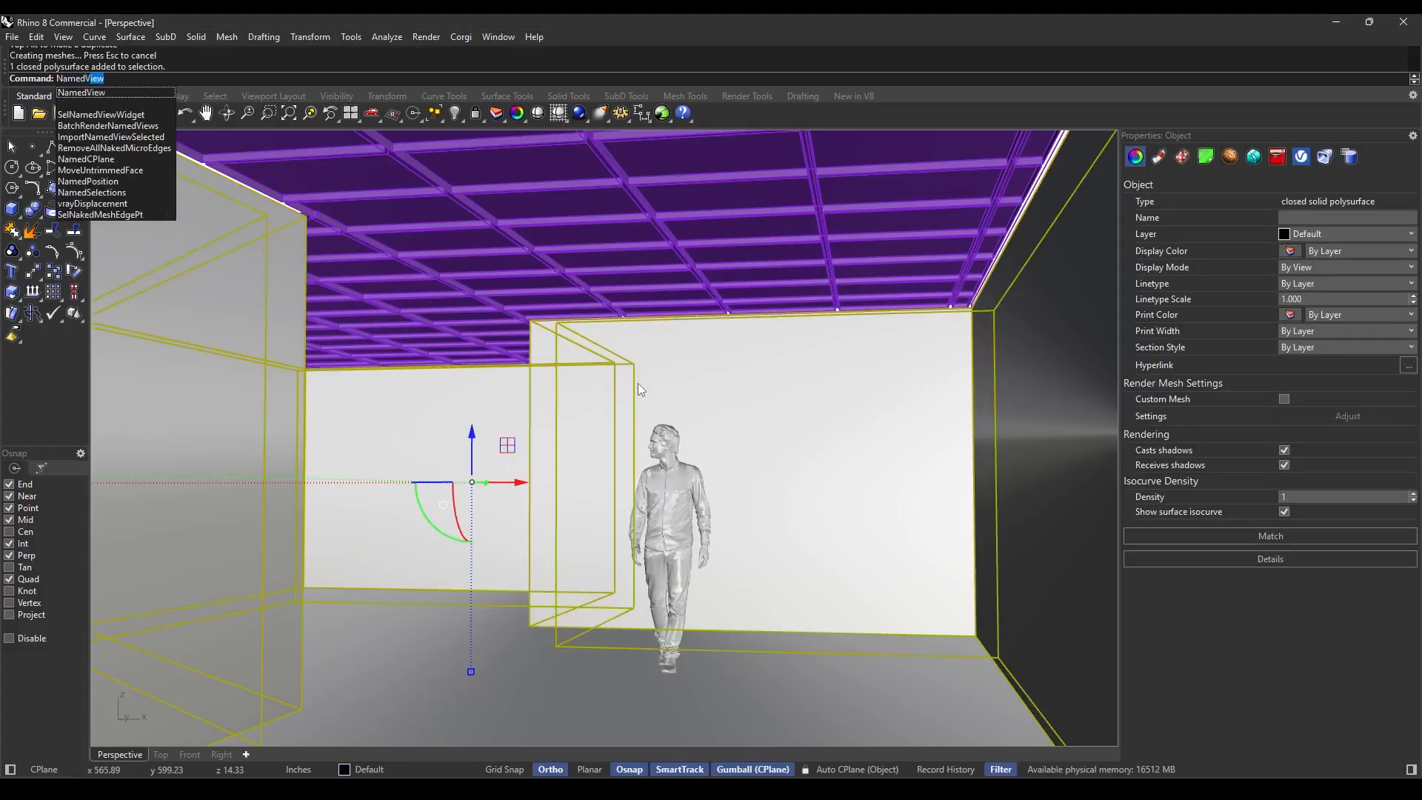
{"action": "key", "text": "Return"}
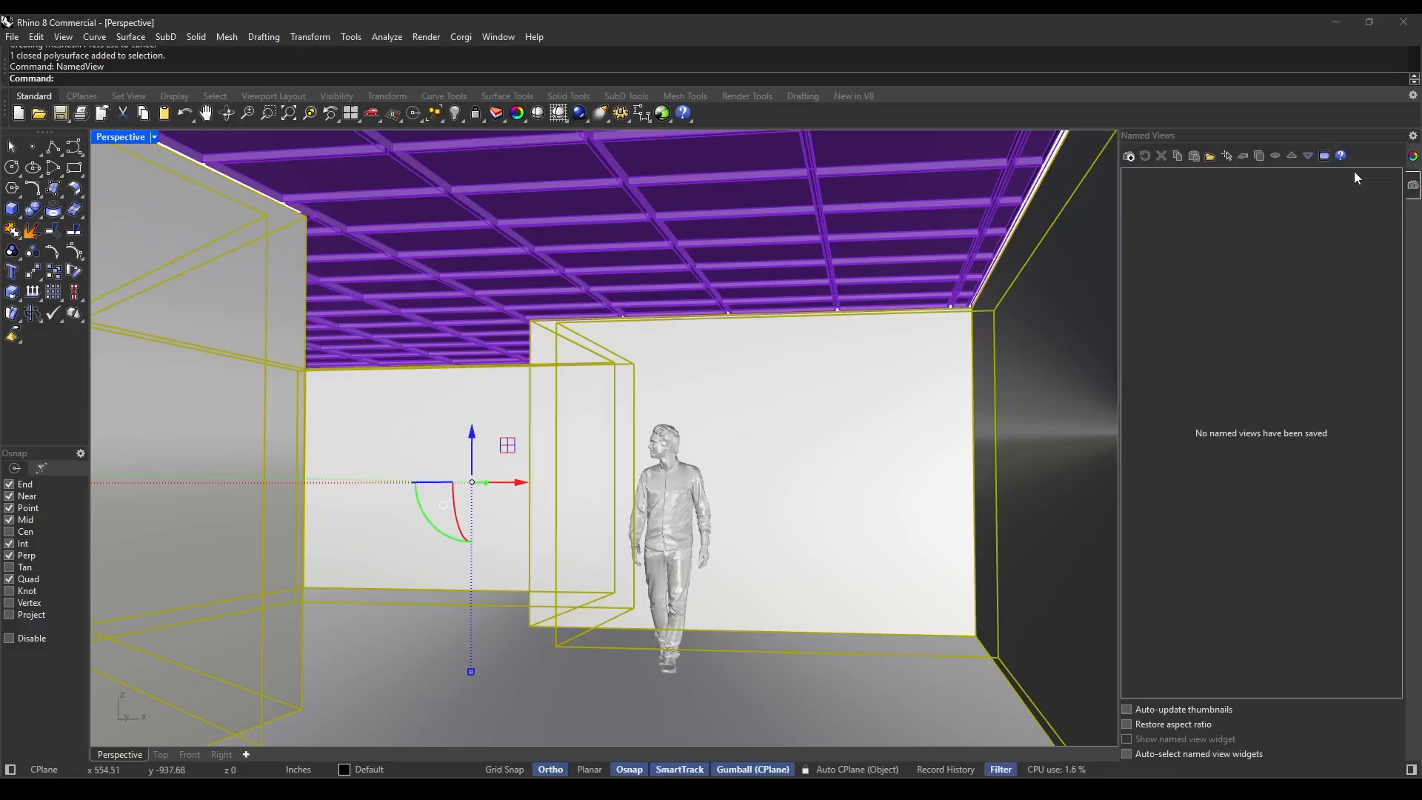
{"action": "left_click", "coordinate": [1130, 158]}
{"action": "type", "text": "REN"}
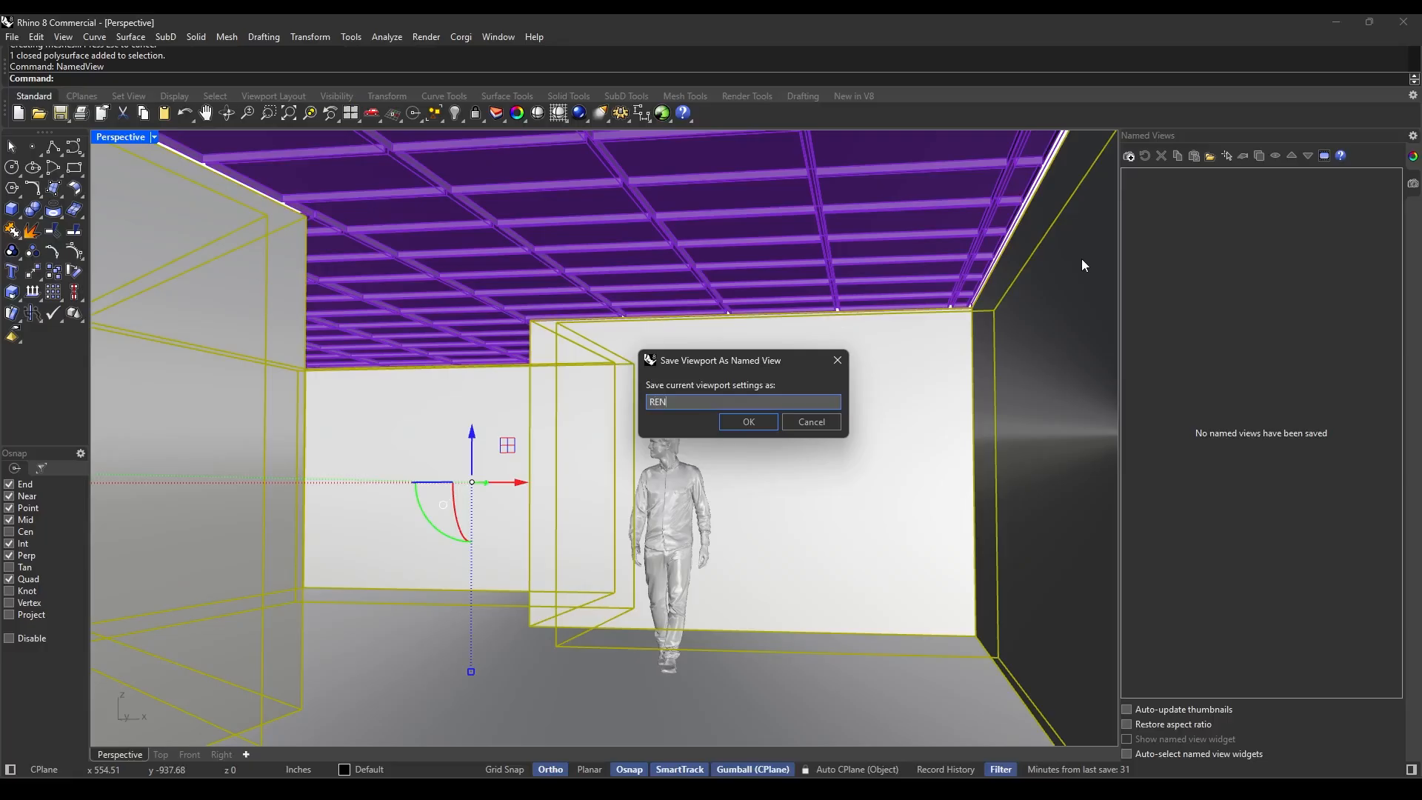
{"action": "type", "text": "DER1"}
{"action": "key", "text": "Return"}
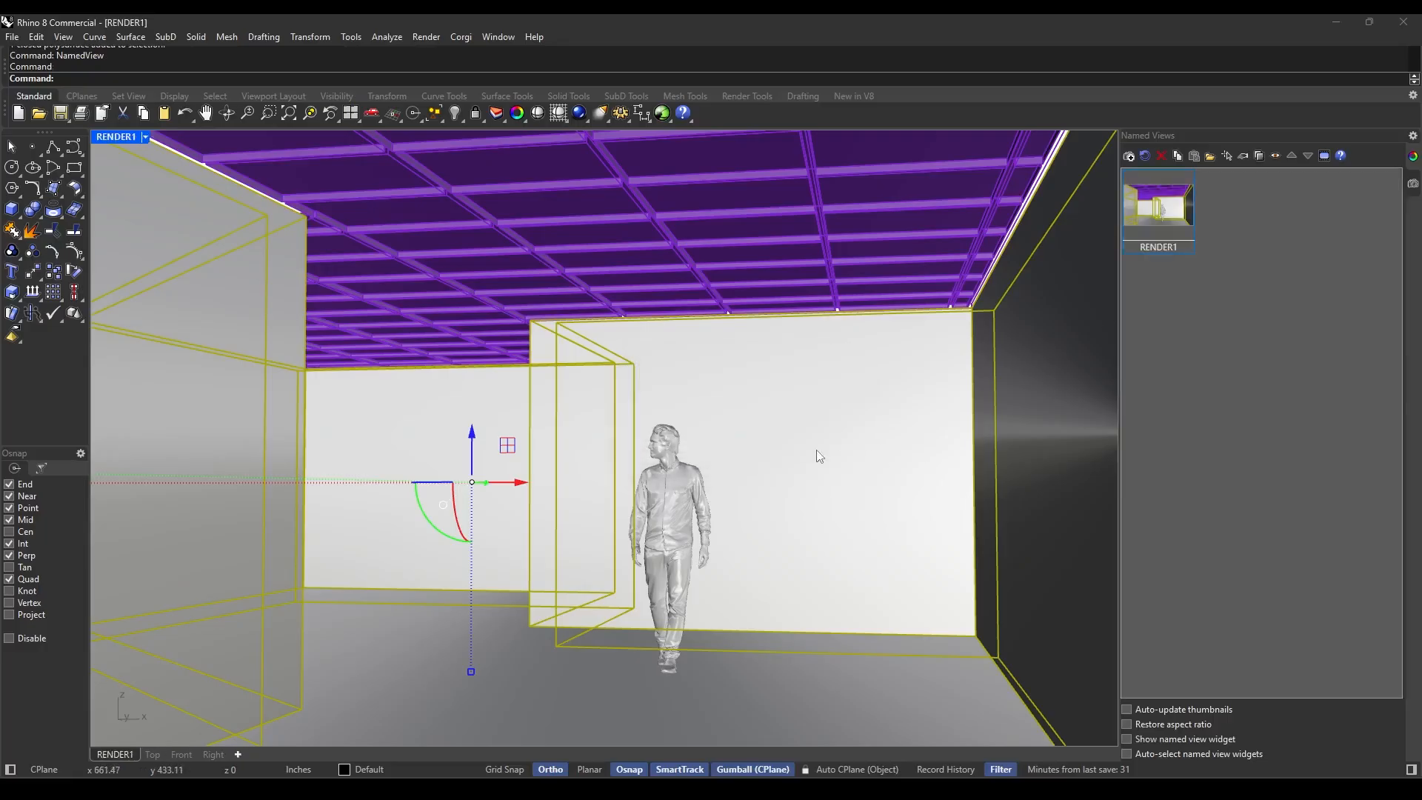
{"action": "key", "text": "Escape"}
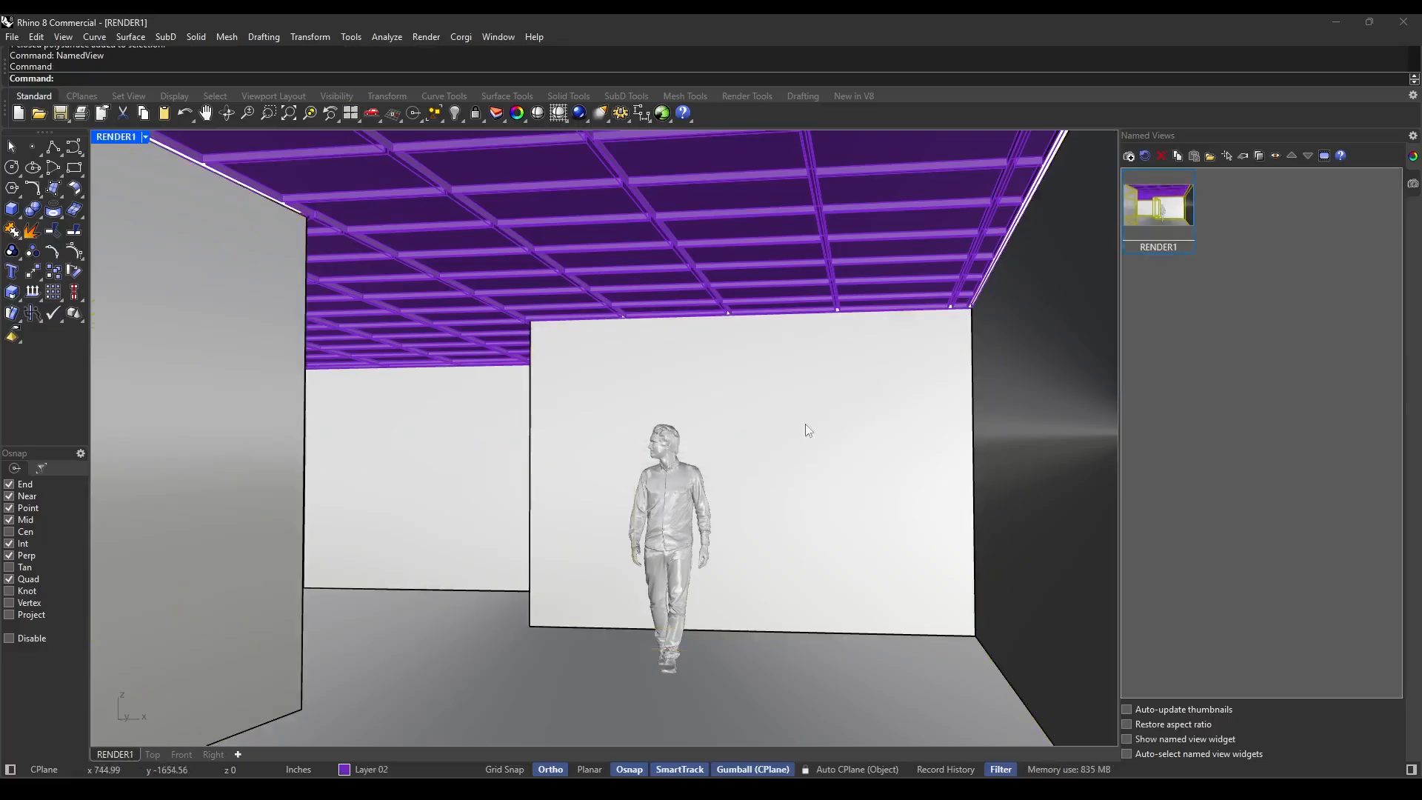
{"action": "left_click", "coordinate": [111, 138]}
{"action": "left_click", "coordinate": [134, 227]}
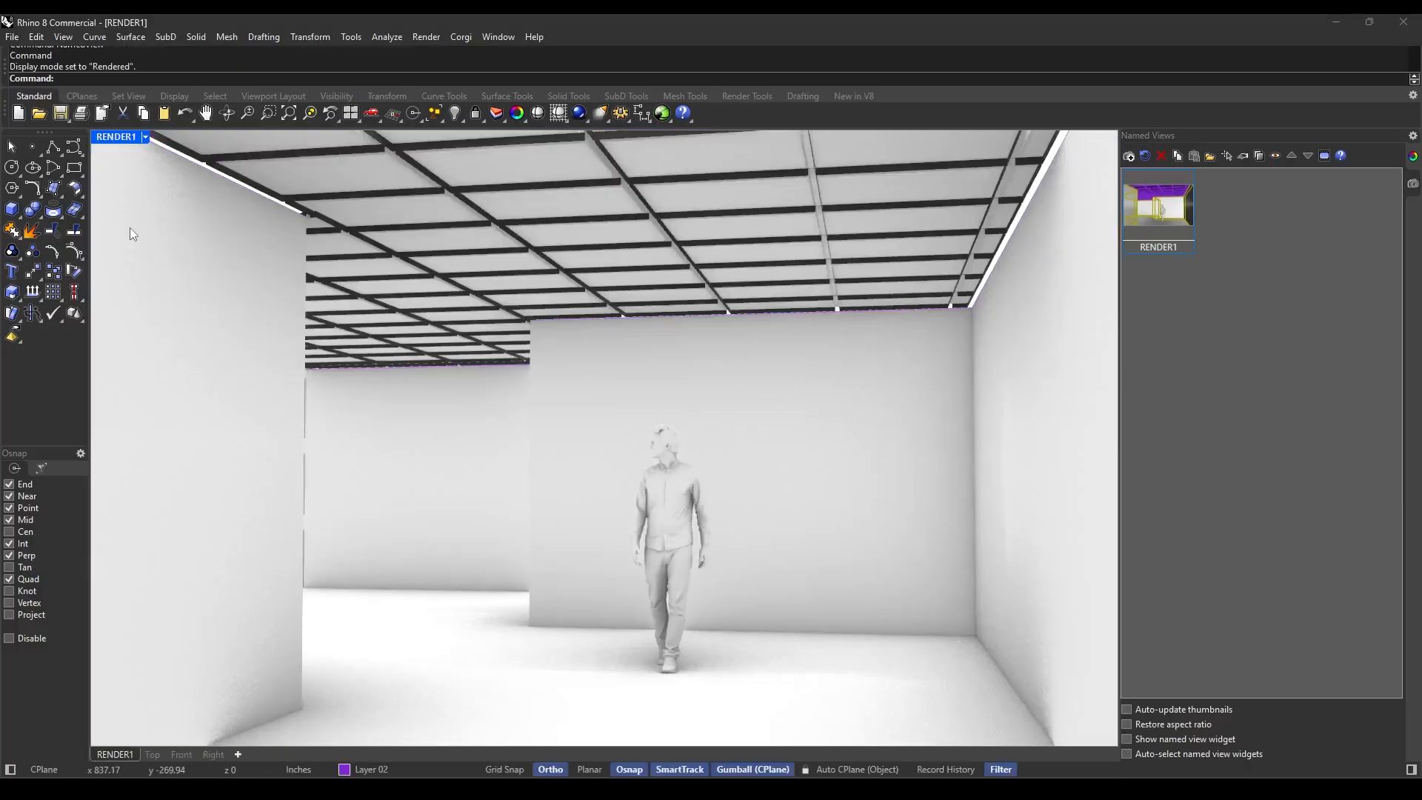
{"action": "left_click", "coordinate": [668, 317]}
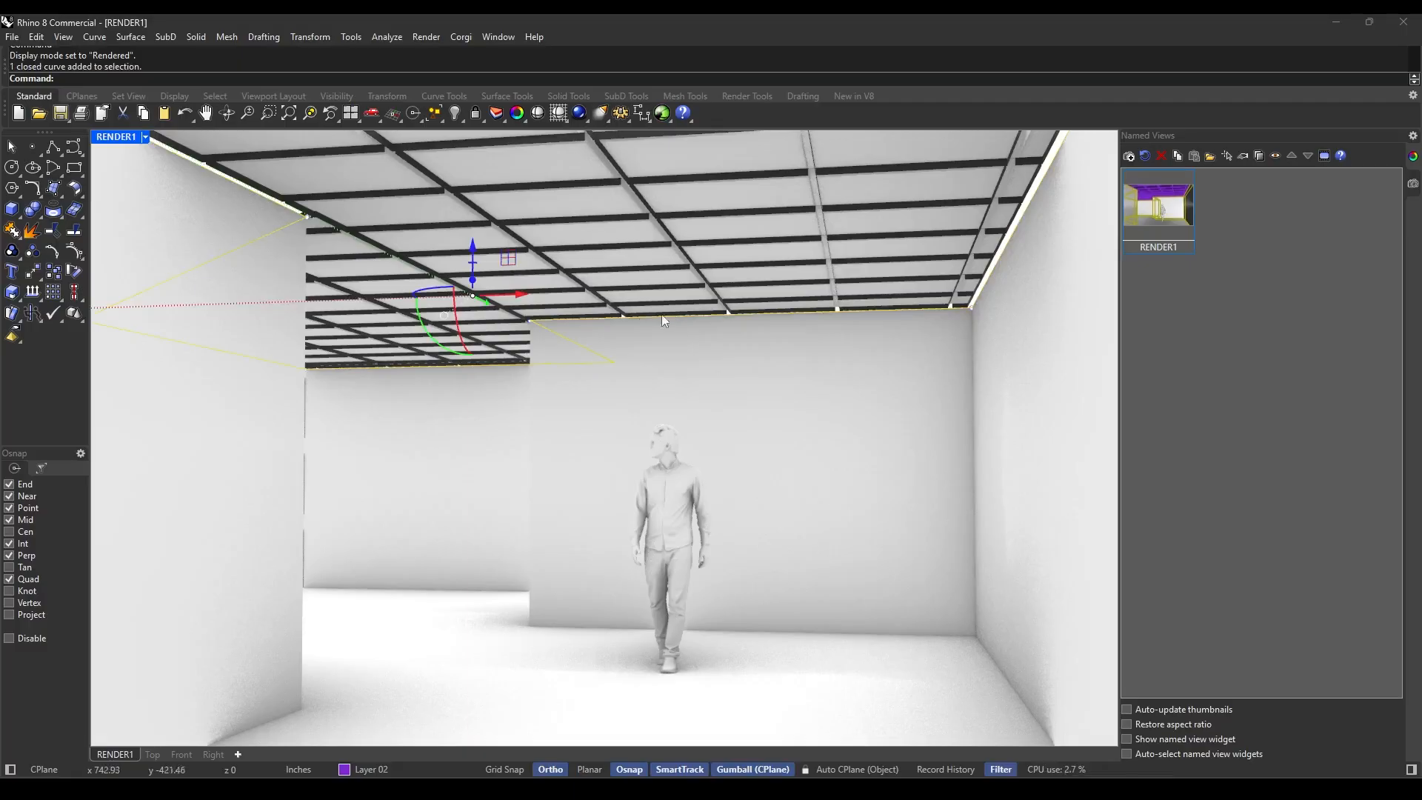
{"action": "key", "text": "Escape"}
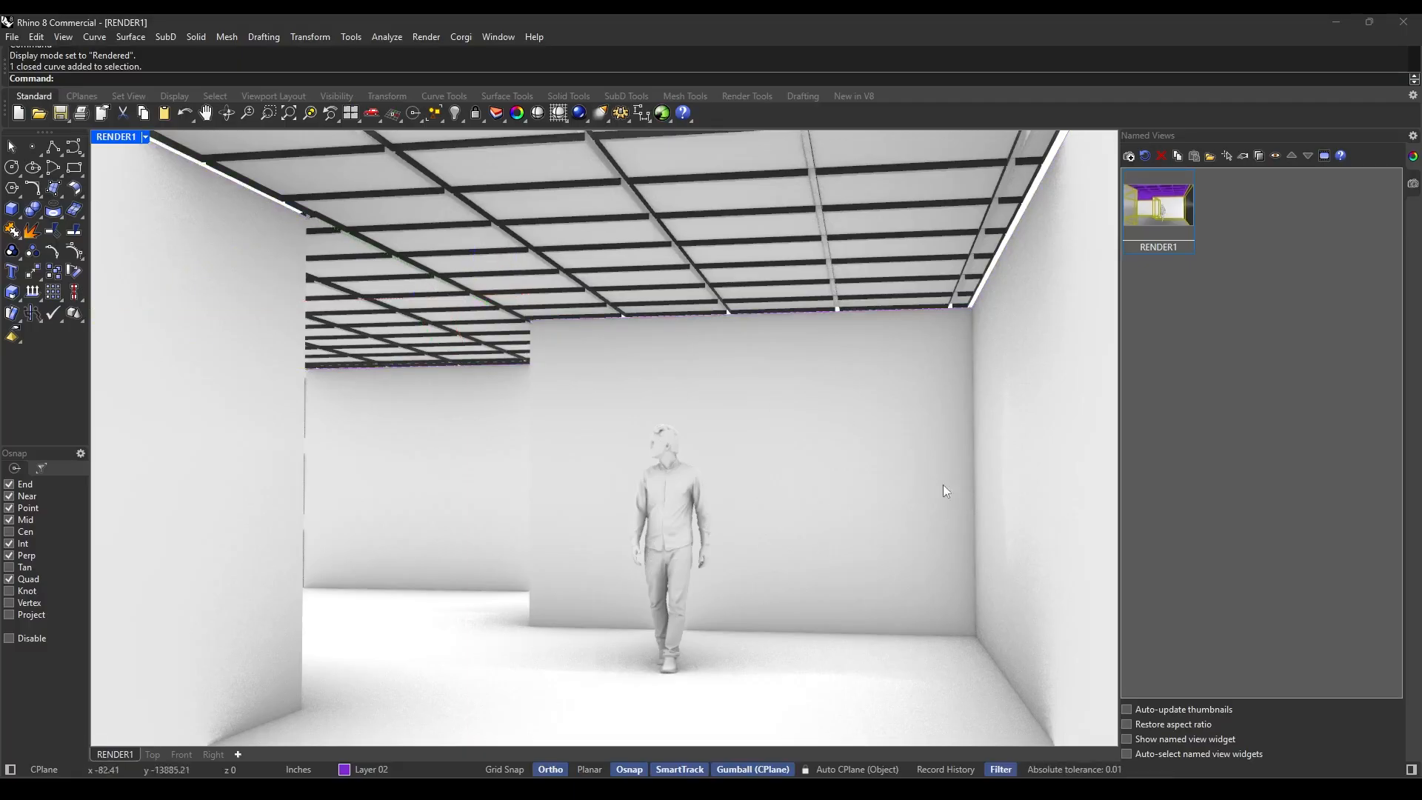
{"action": "left_click", "coordinate": [894, 198]}
{"action": "key", "text": "Escape"}
{"action": "left_click", "coordinate": [725, 203]}
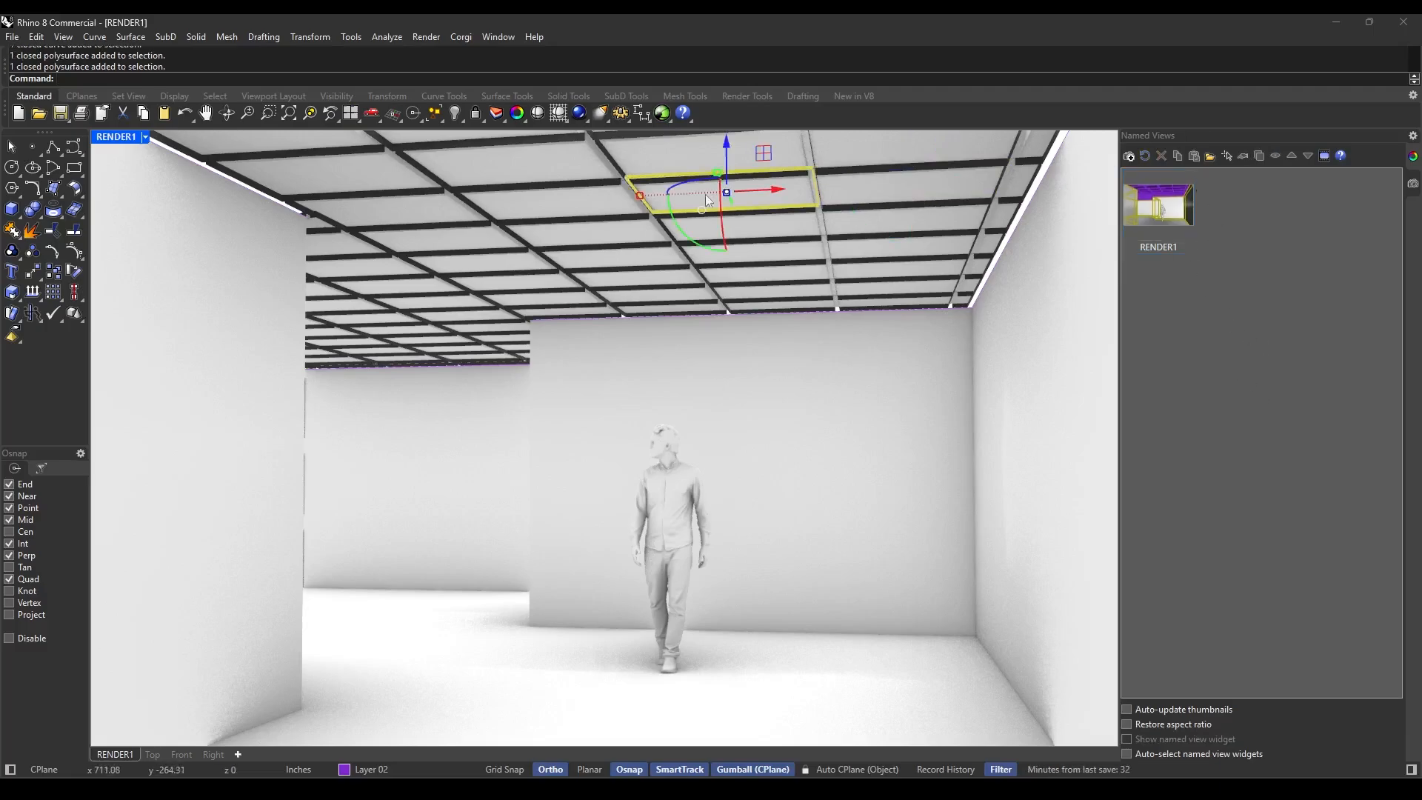
{"action": "key", "text": "Escape"}
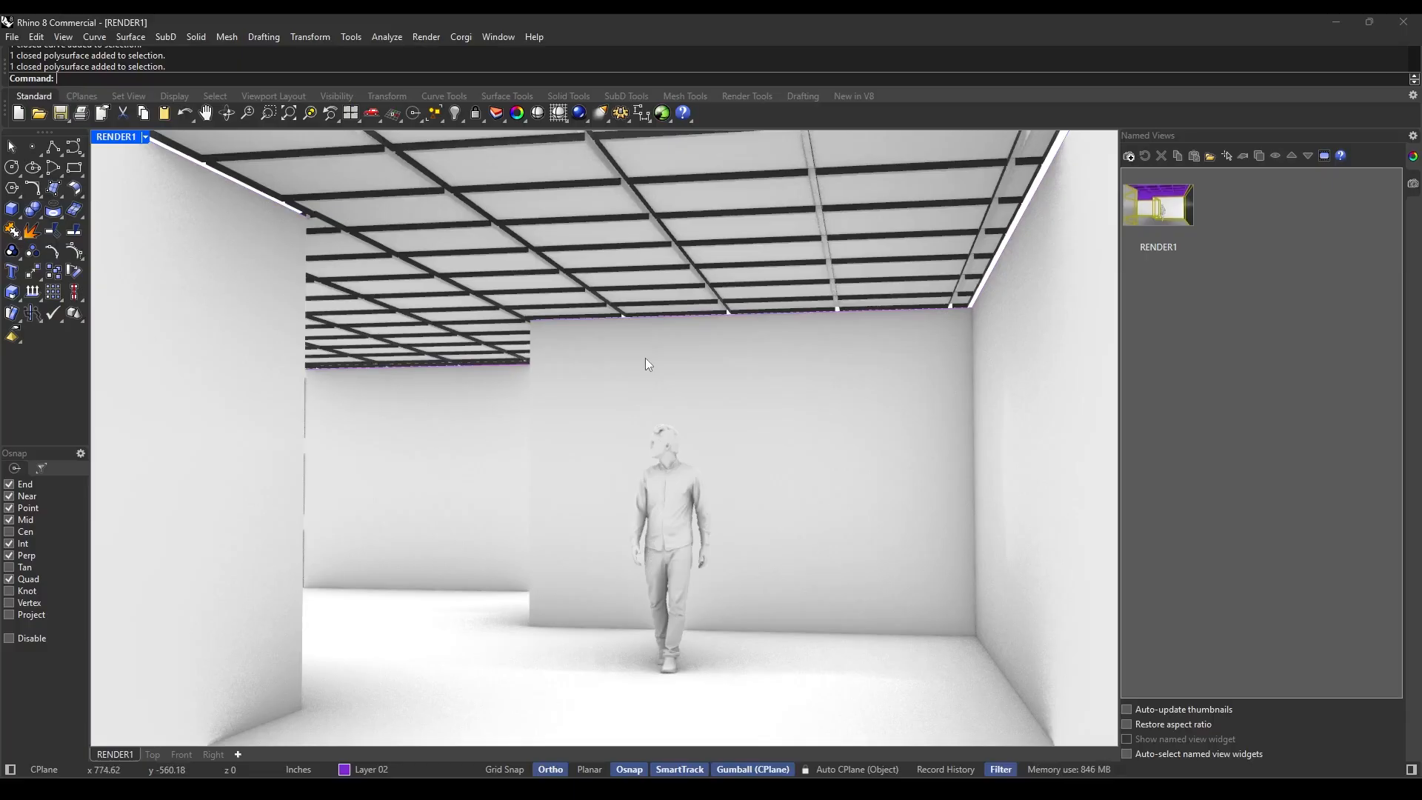
Select all ceiling panels by material name, using the Custom (1) material.
{"action": "type", "text": "SelMaterialName"}
{"action": "key", "text": "Return"}
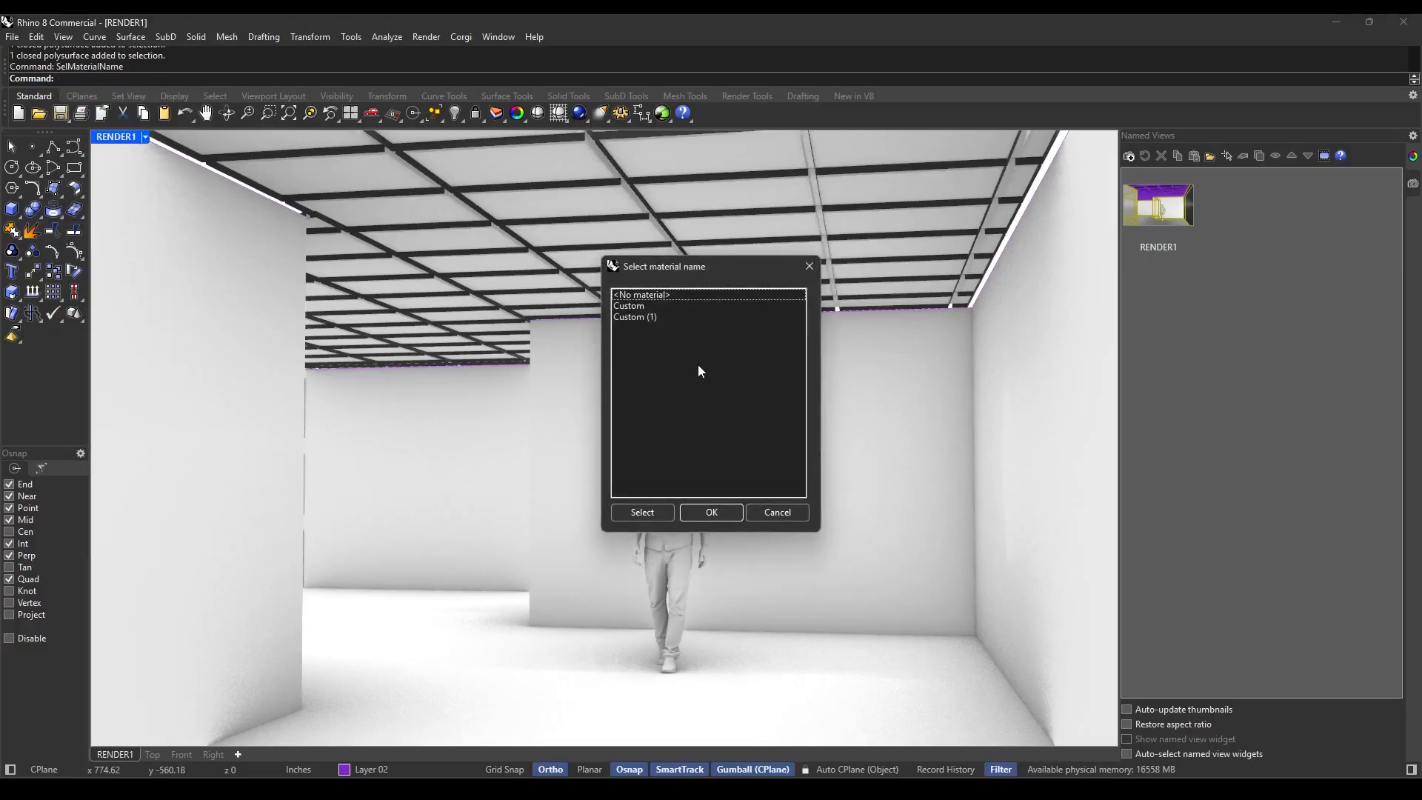
{"action": "left_click", "coordinate": [638, 305]}
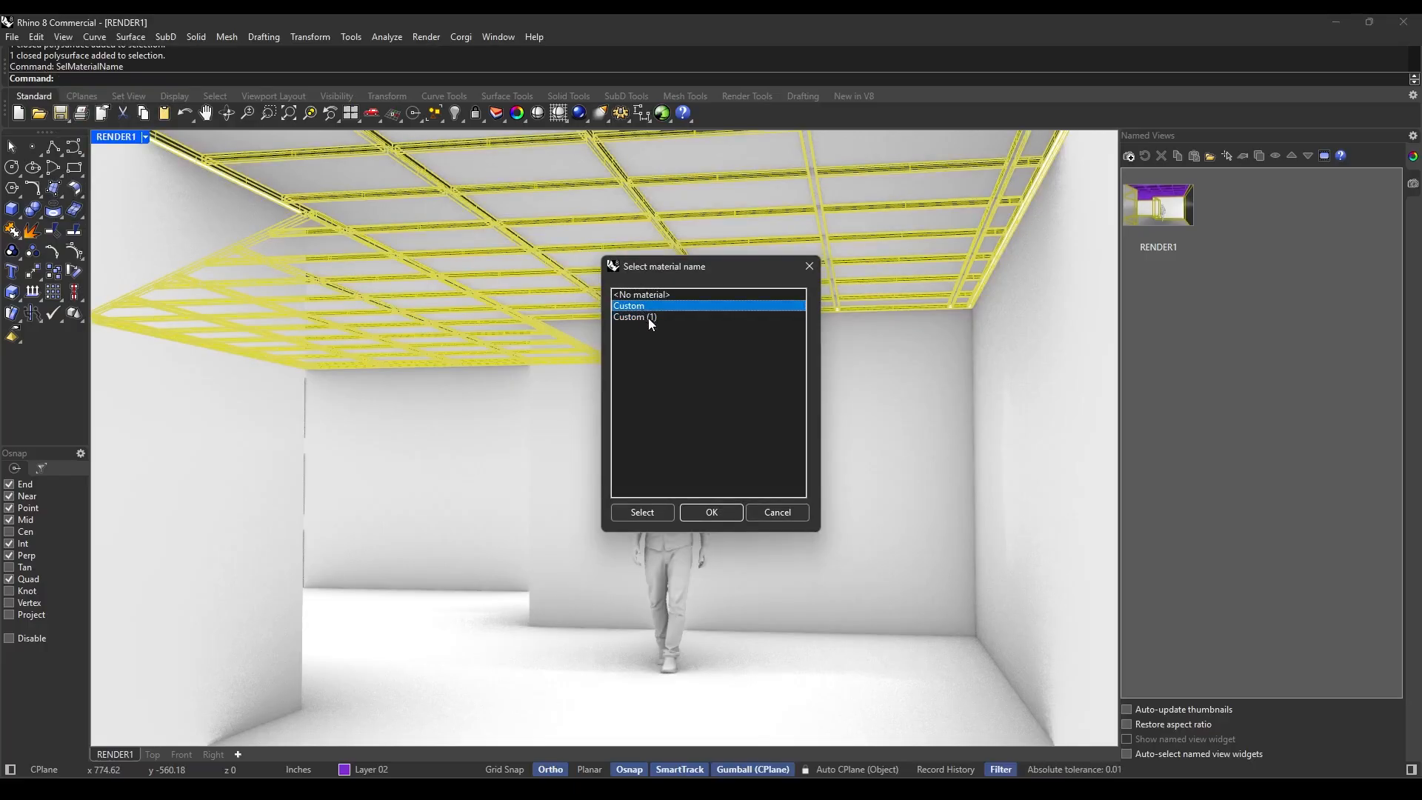
{"action": "left_click", "coordinate": [645, 317]}
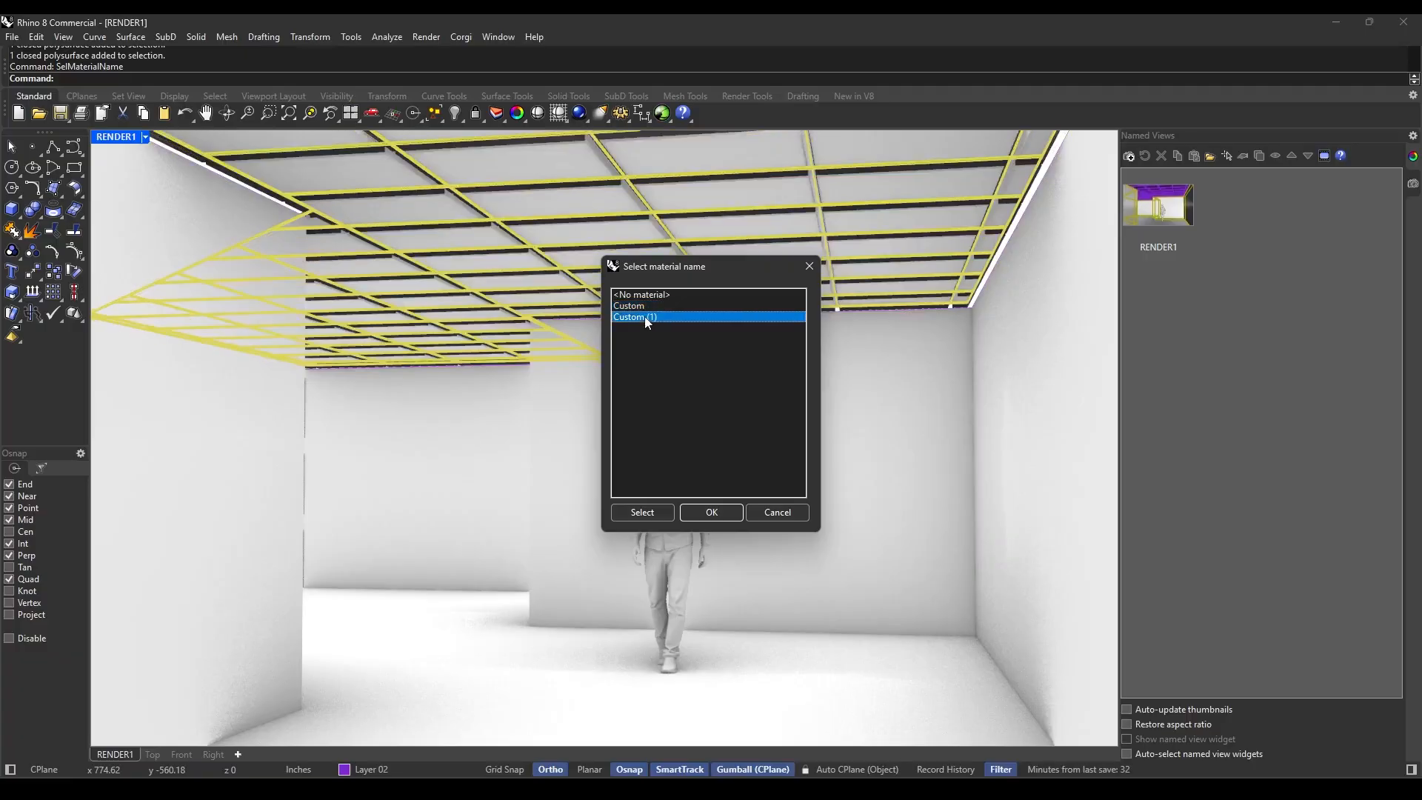
{"action": "left_click", "coordinate": [644, 309]}
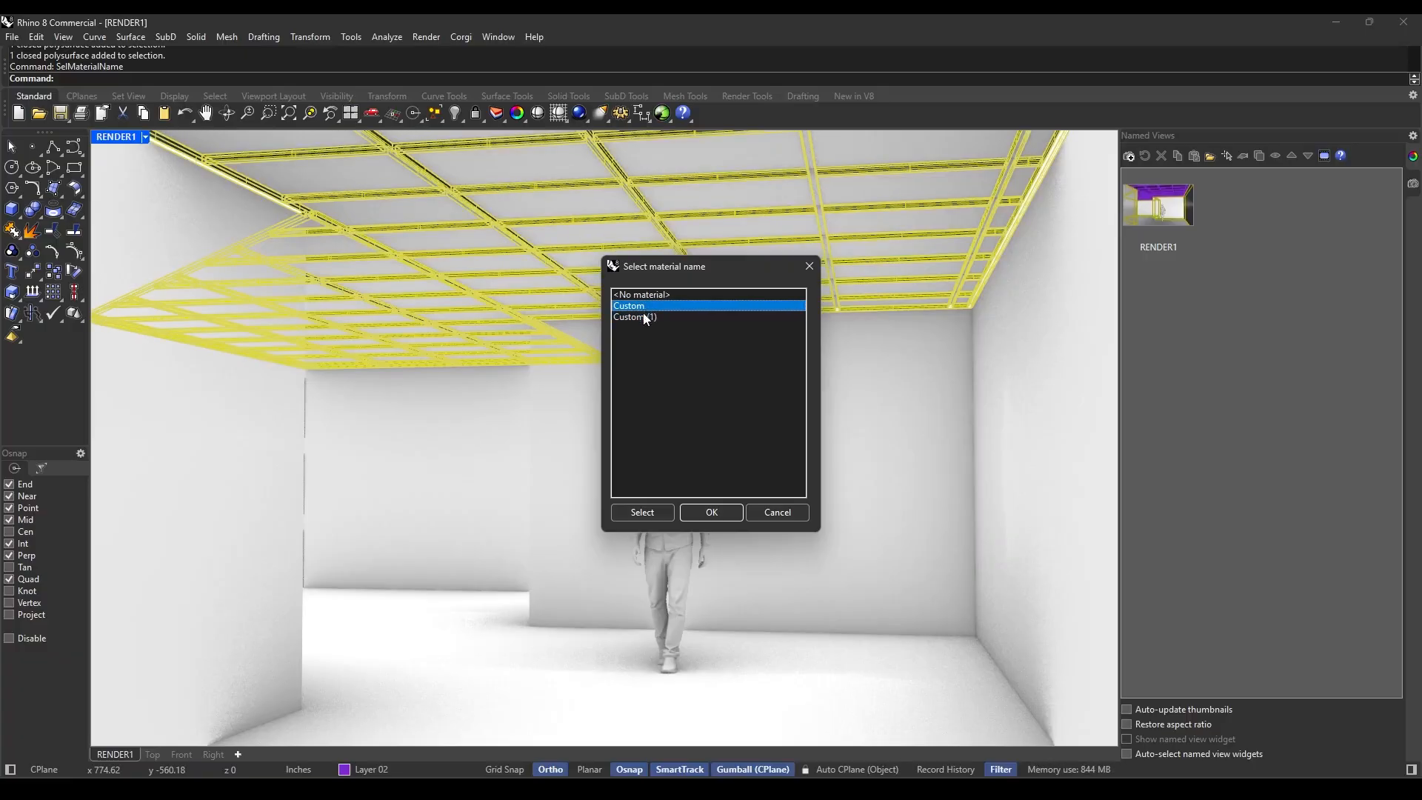
{"action": "left_click", "coordinate": [646, 320]}
{"action": "left_click", "coordinate": [711, 512]}
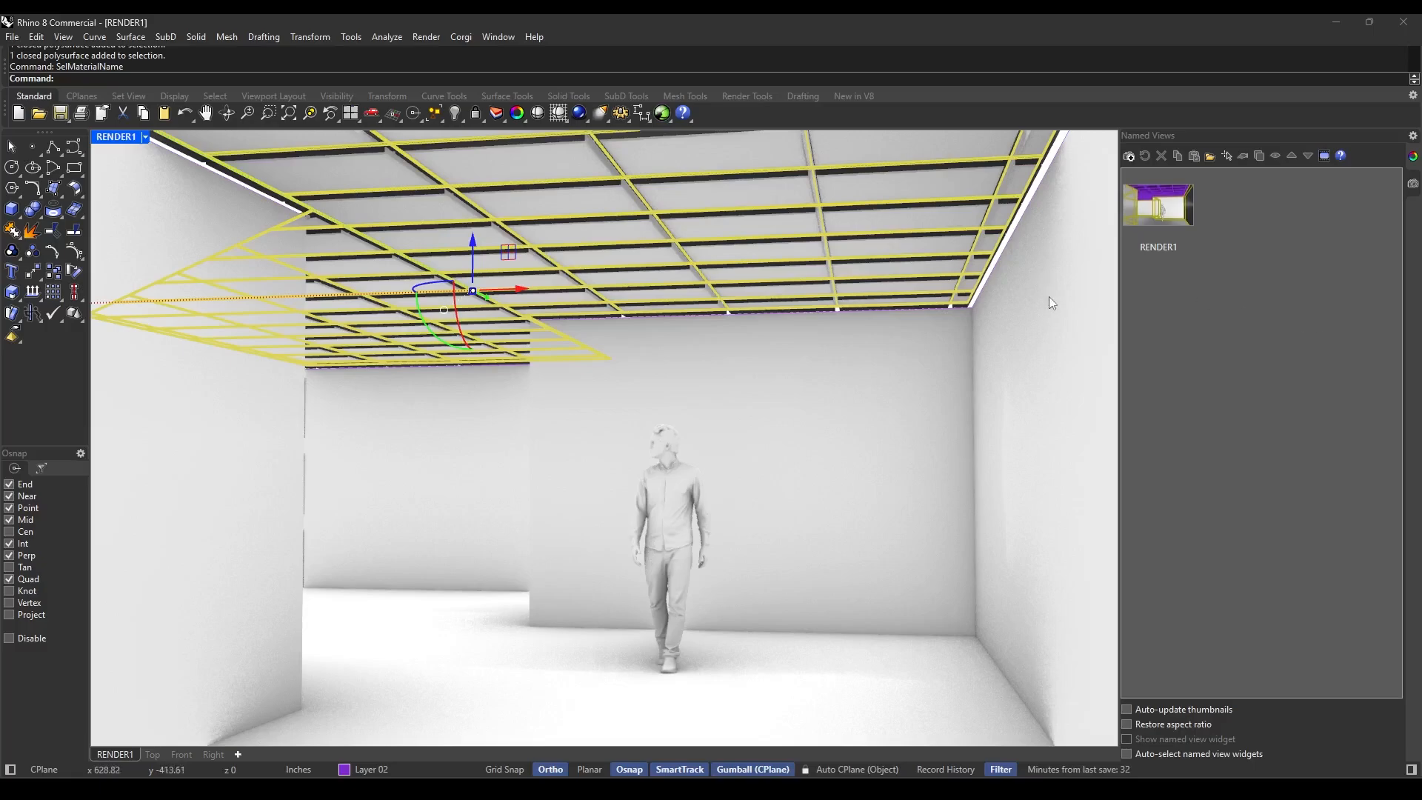
Create an Emission material, assign it to the selected ceiling panels, and clear the selection.
{"action": "left_click", "coordinate": [1403, 205]}
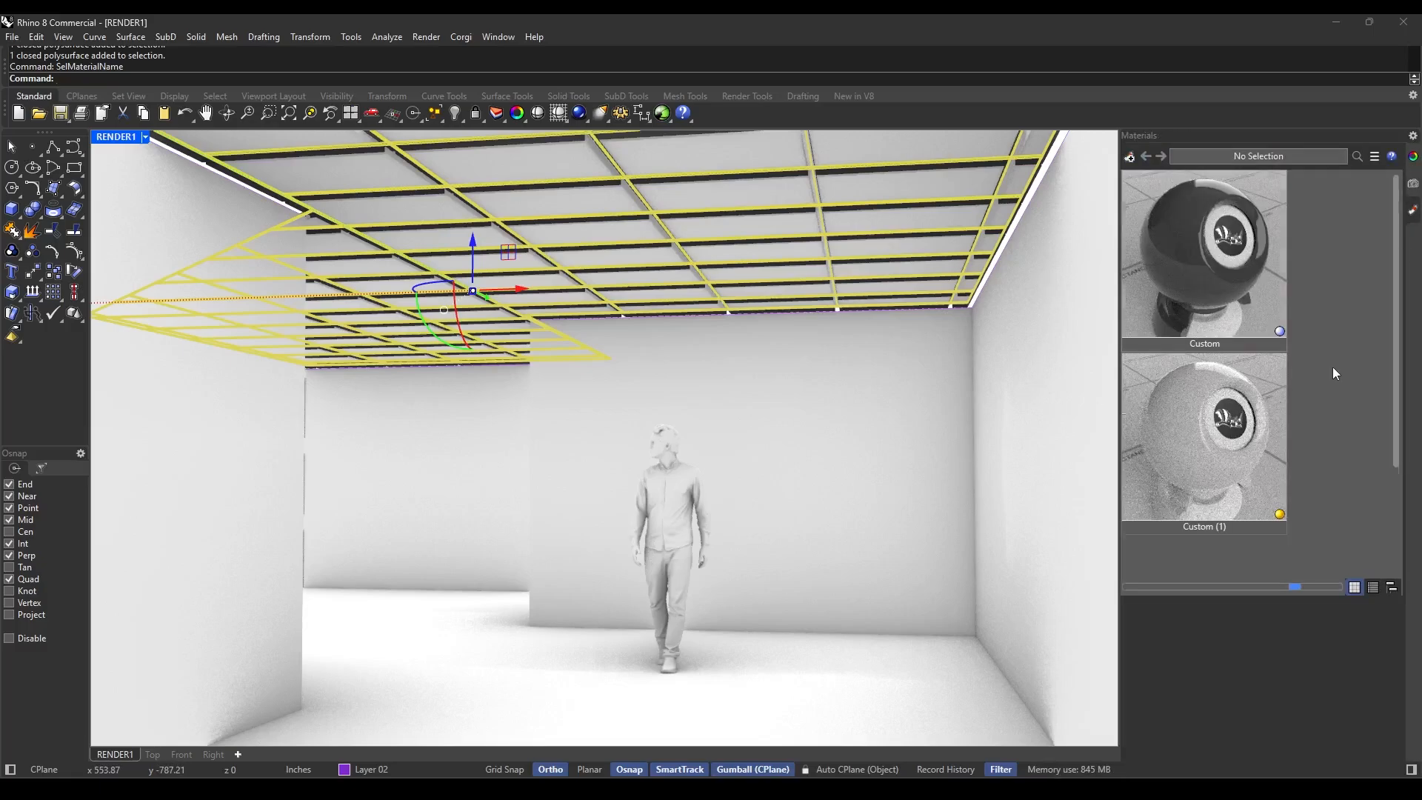
{"action": "scroll", "coordinate": [1337, 373], "scroll_direction": "down", "scroll_amount": 2}
{"action": "scroll", "coordinate": [1319, 333], "scroll_direction": "up", "scroll_amount": 2}
{"action": "left_click", "coordinate": [1128, 158]}
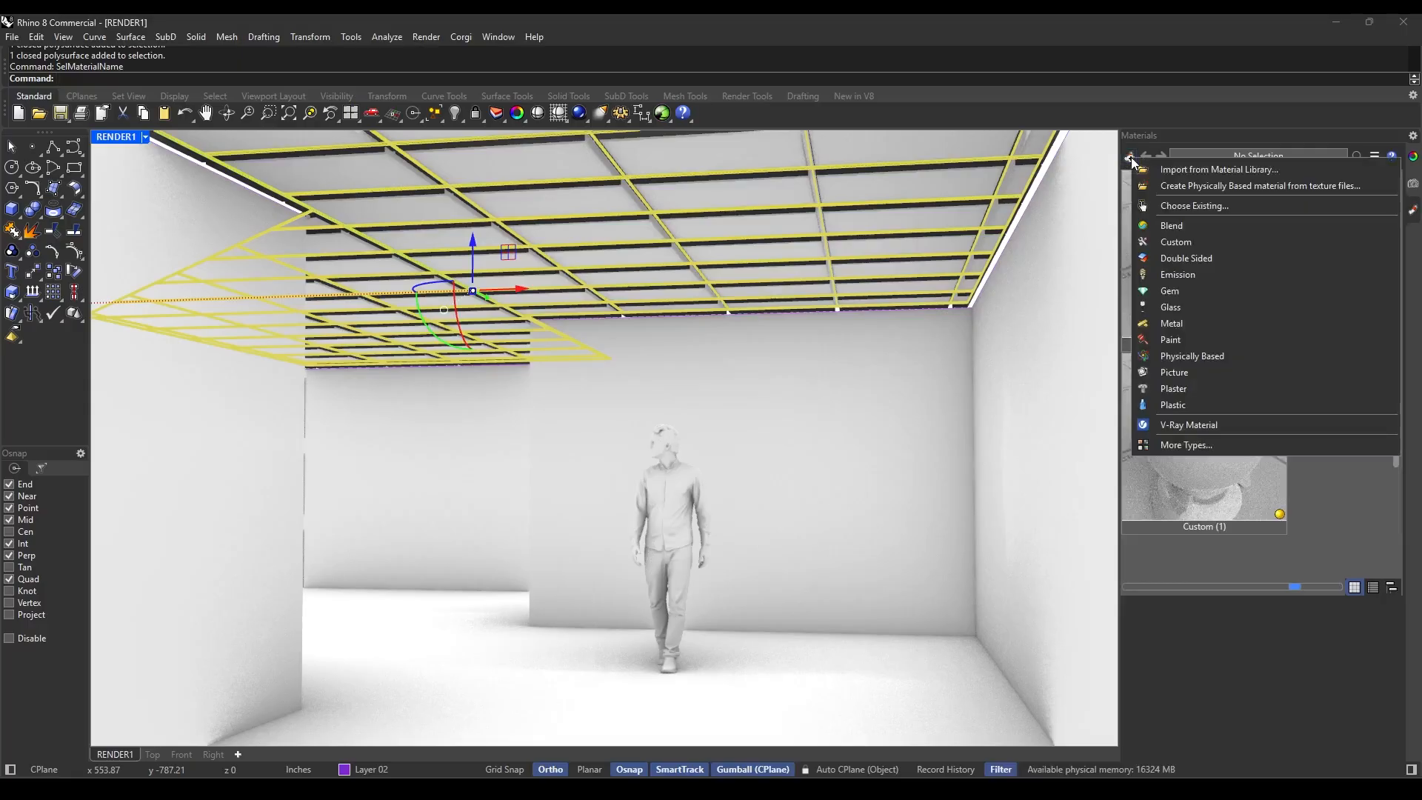
{"action": "left_click", "coordinate": [1193, 276]}
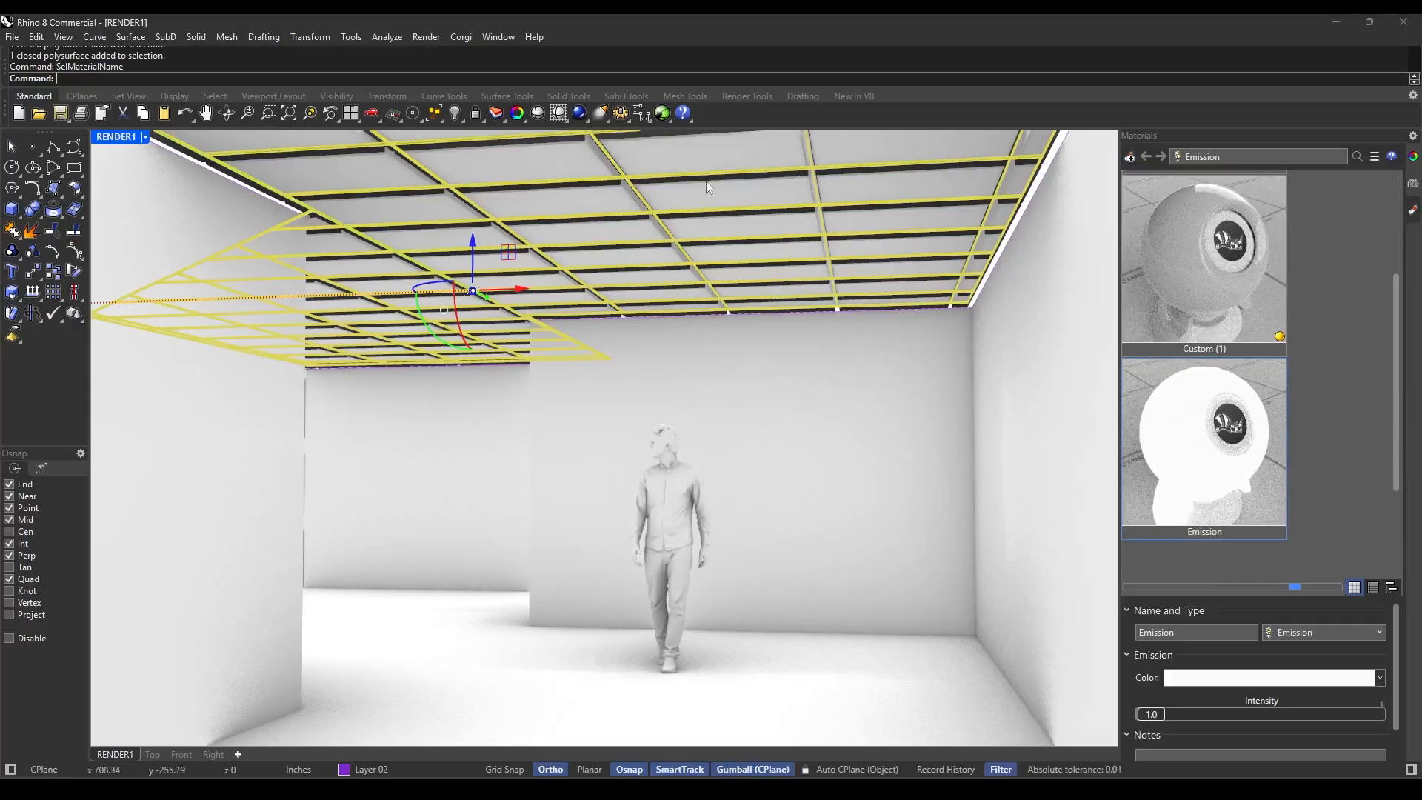
{"action": "right_click", "coordinate": [1224, 472]}
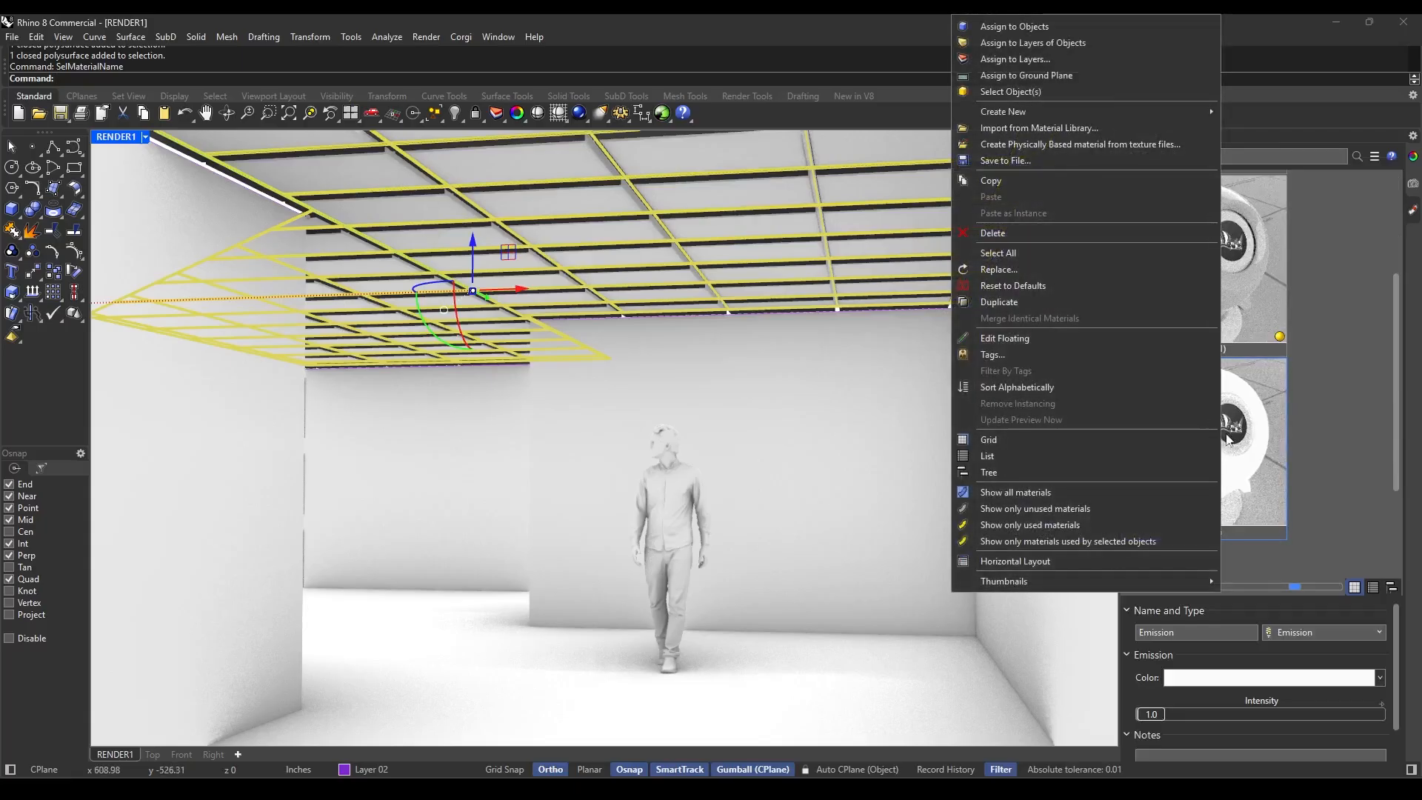
{"action": "left_click", "coordinate": [999, 30]}
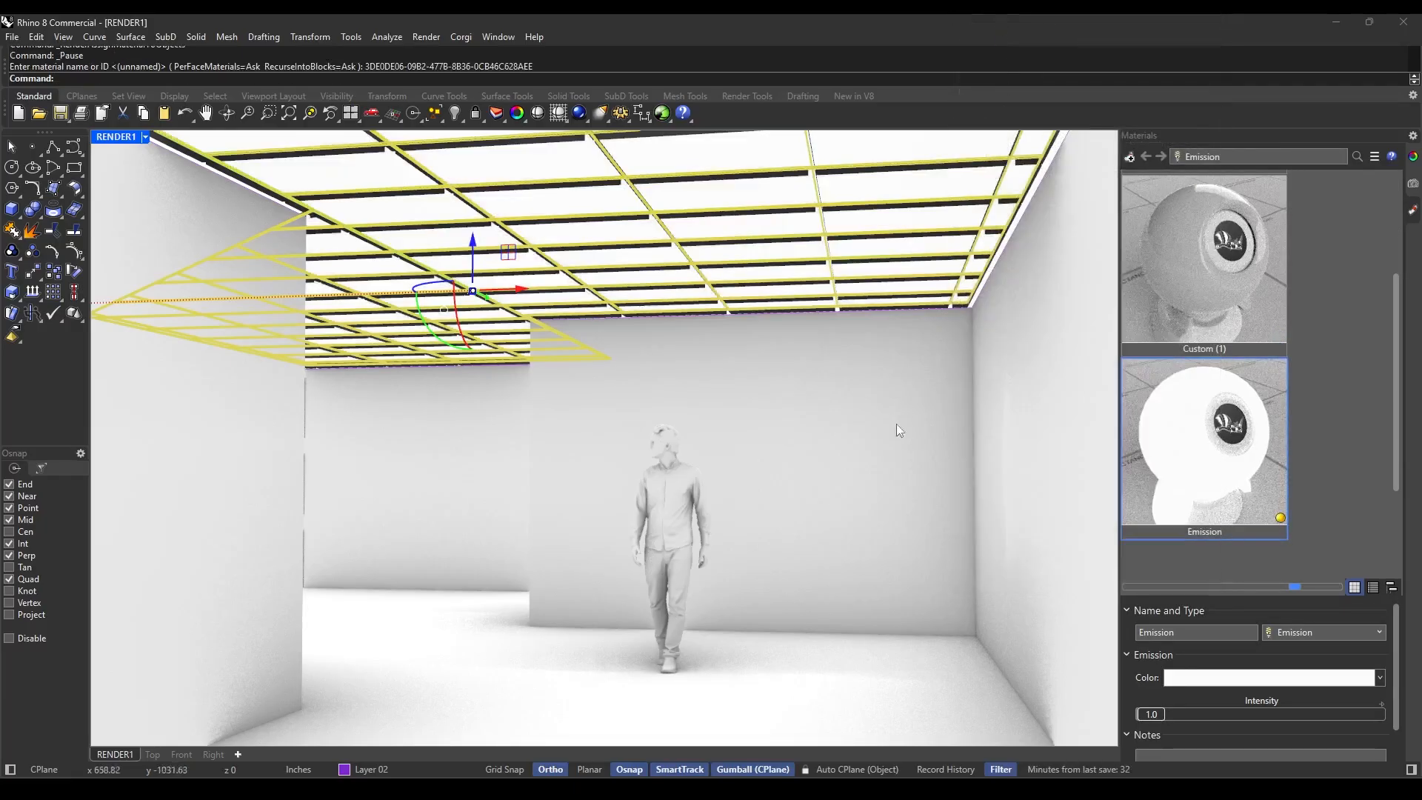
{"action": "left_click", "coordinate": [848, 473]}
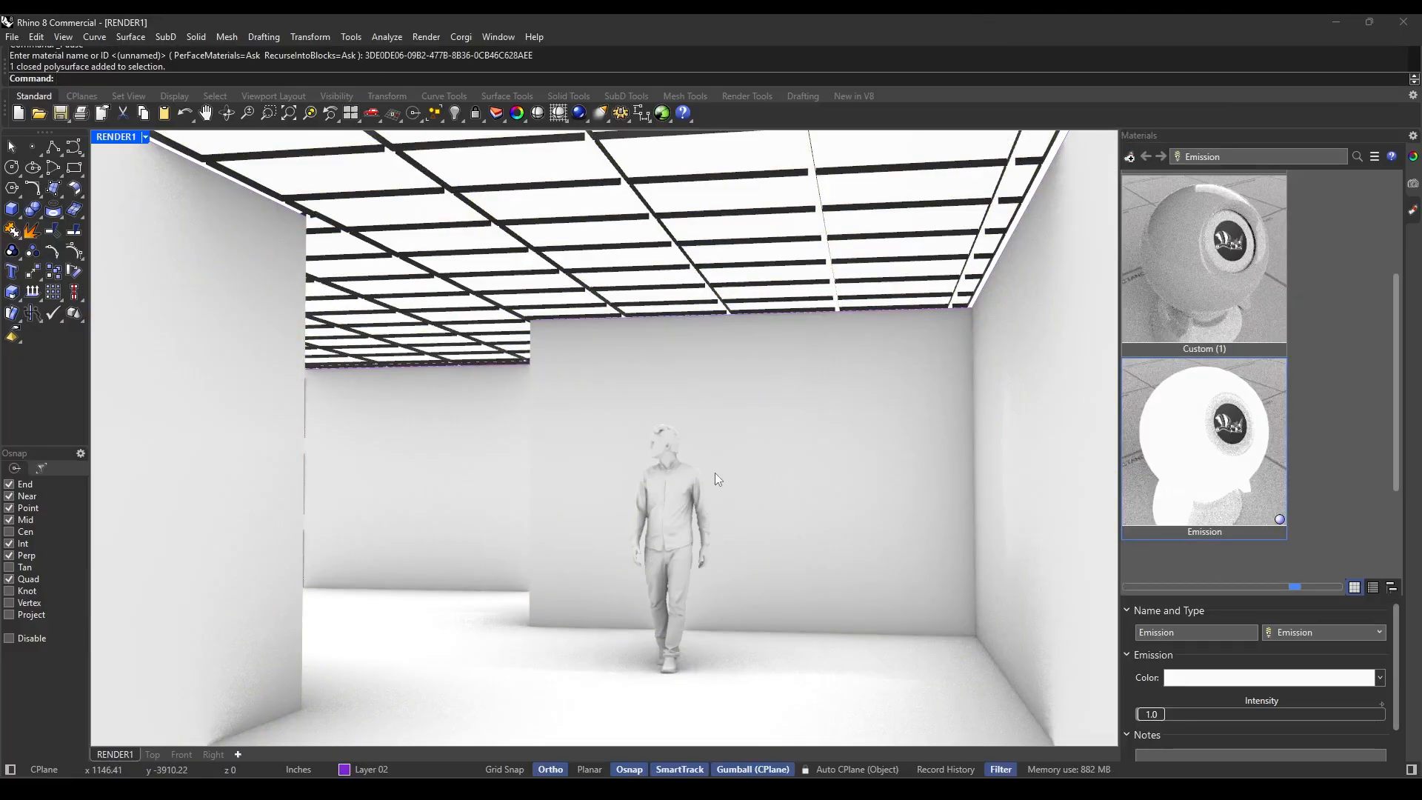
Set the render dimensions to 2048 x 1080 2K and the quality to Final quality (1500 samples).
{"action": "left_click", "coordinate": [586, 124]}
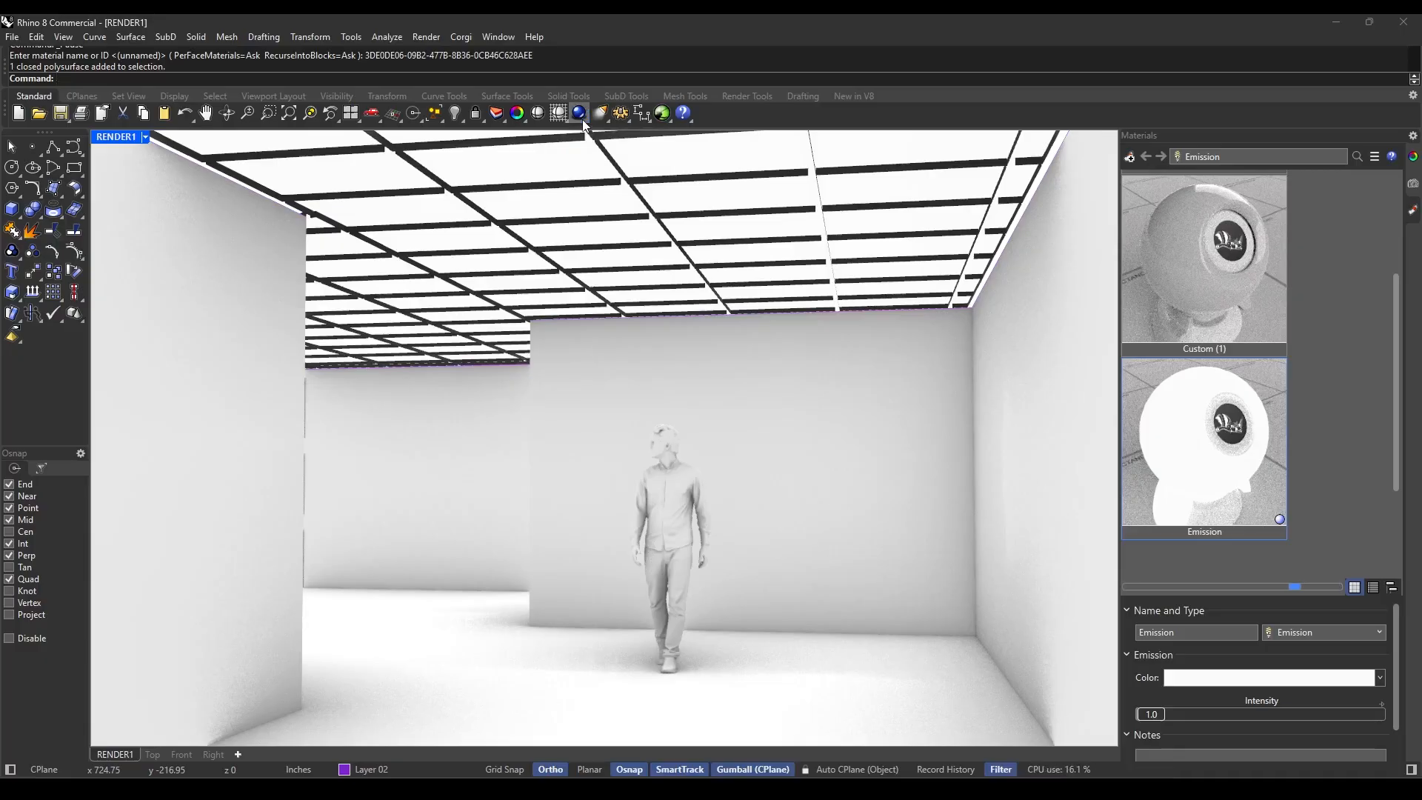
{"action": "left_click", "coordinate": [621, 147]}
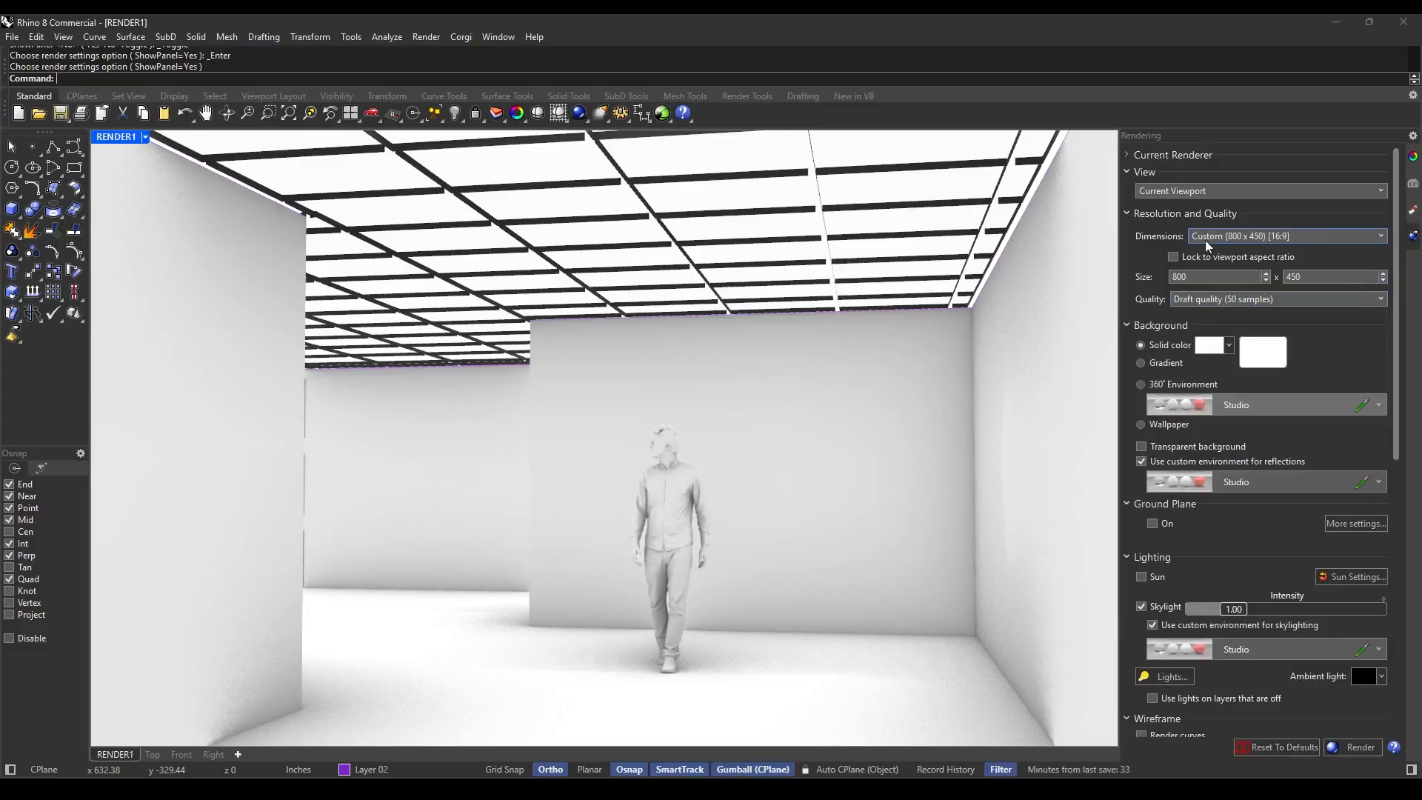
{"action": "left_click", "coordinate": [1246, 238]}
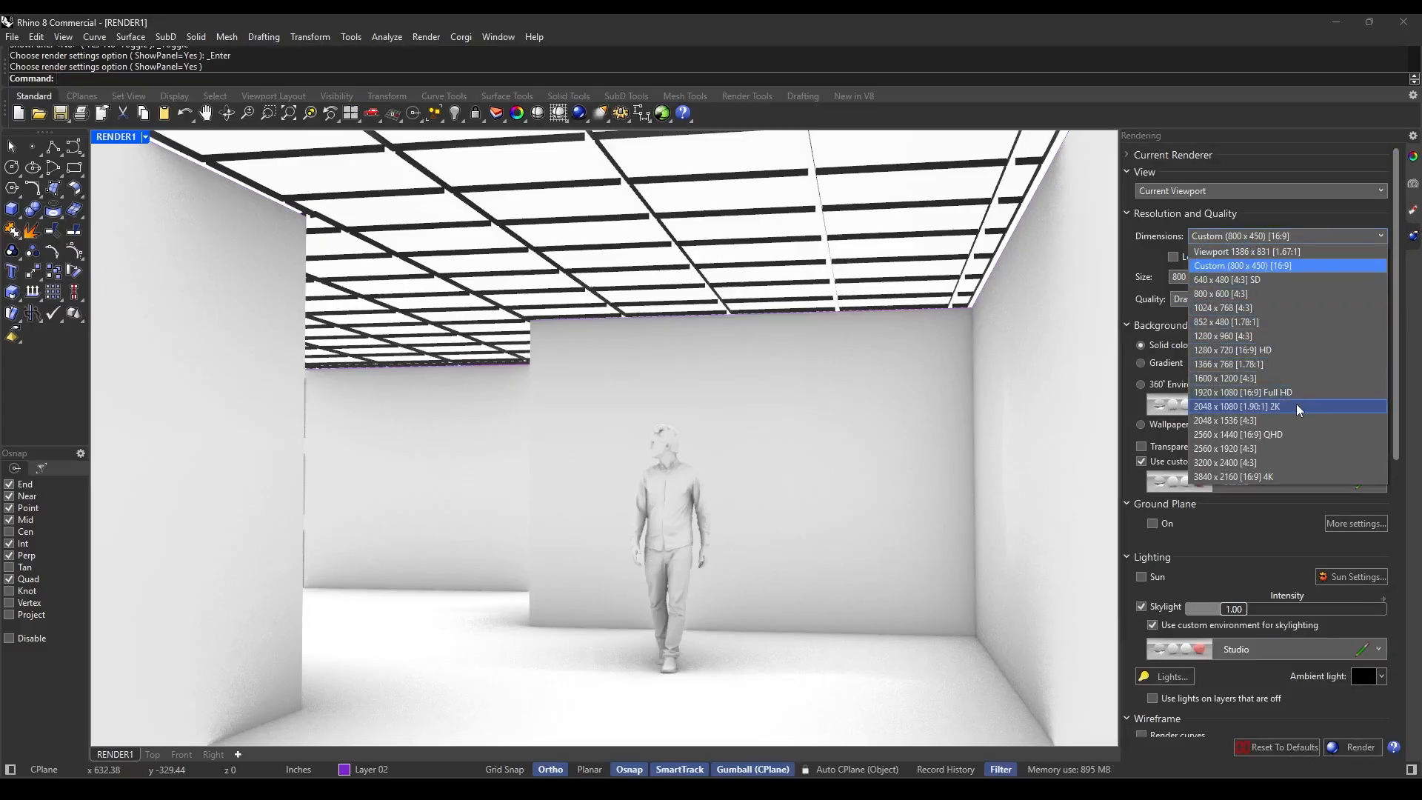
{"action": "left_click", "coordinate": [1275, 407]}
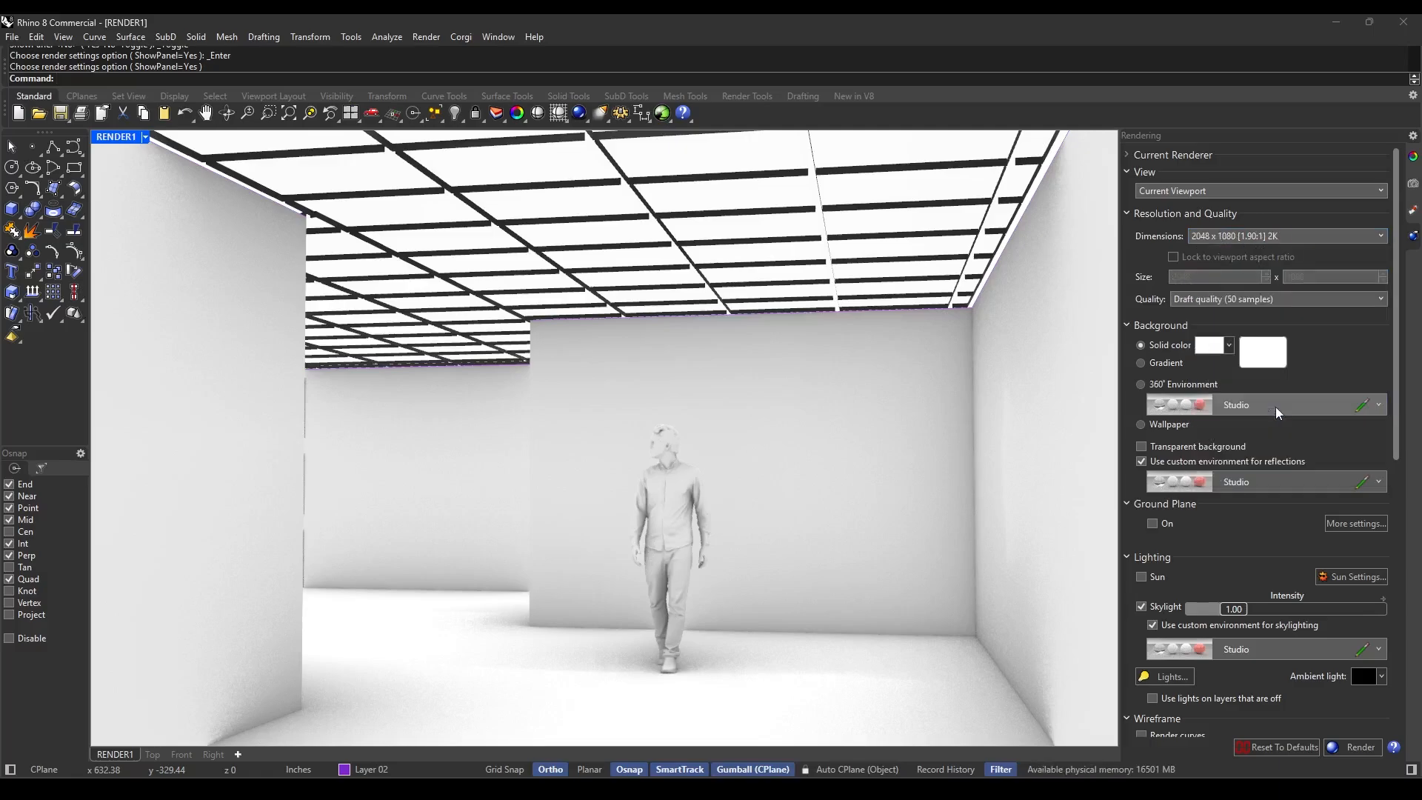
{"action": "left_click", "coordinate": [1243, 300]}
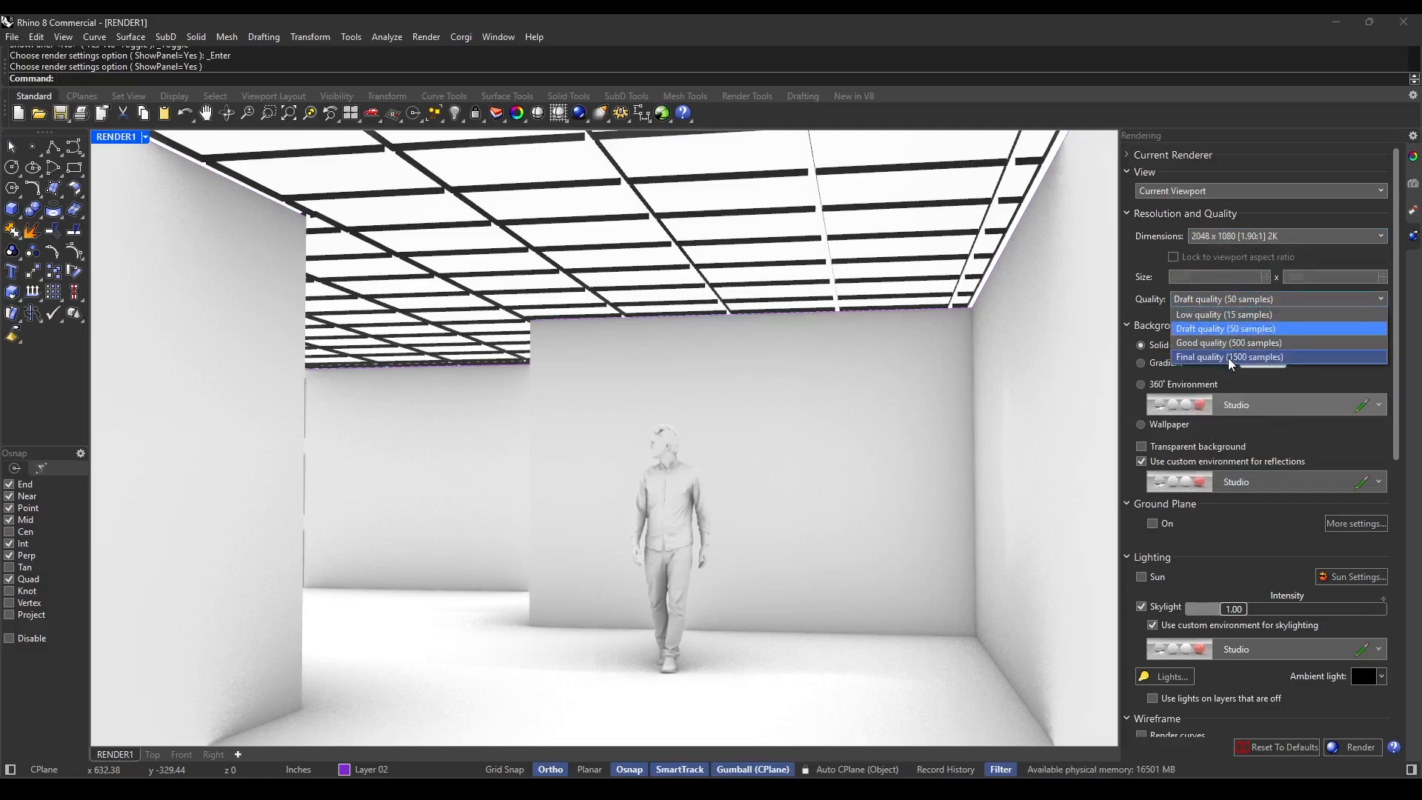
{"action": "left_click", "coordinate": [1228, 357]}
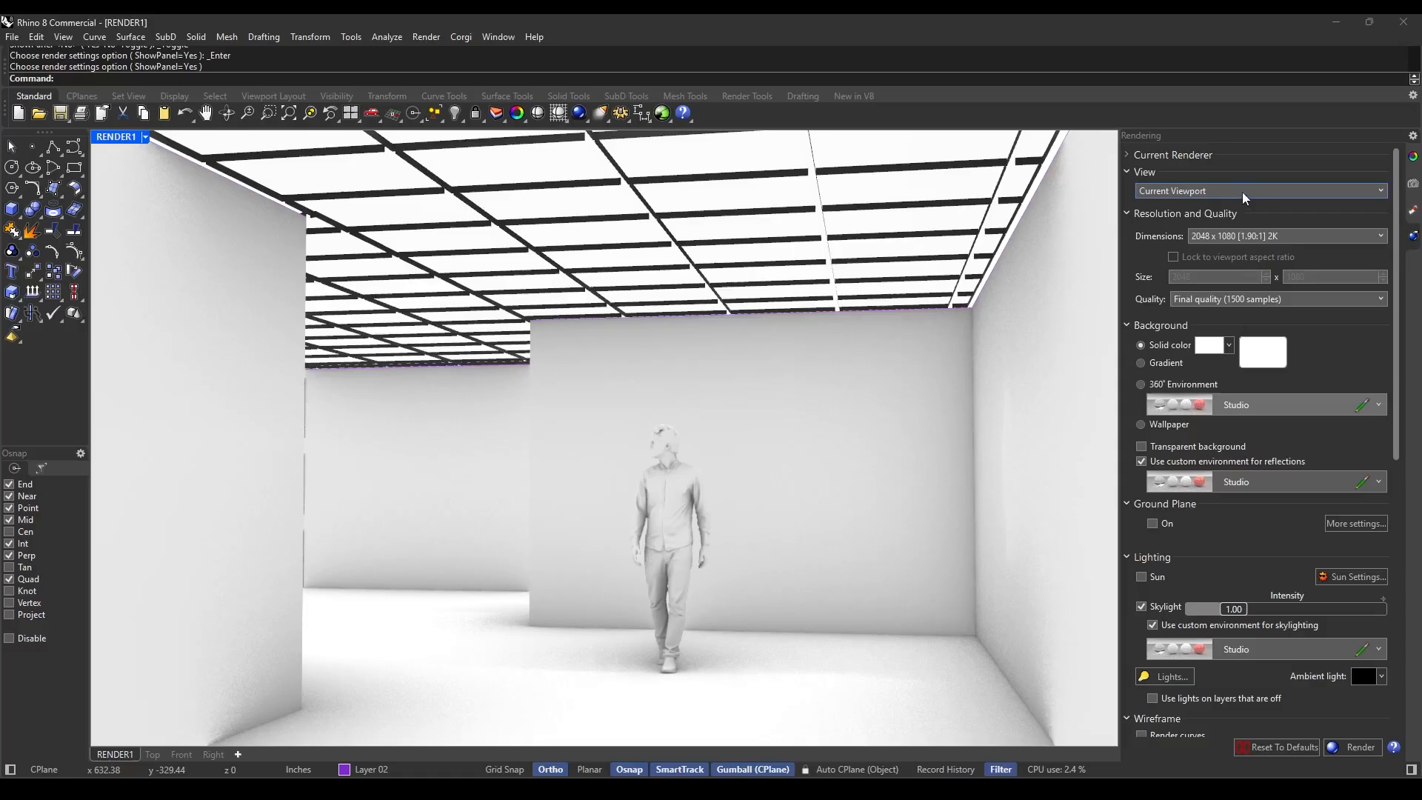
{"action": "scroll", "coordinate": [1304, 437], "scroll_direction": "down", "scroll_amount": 6}
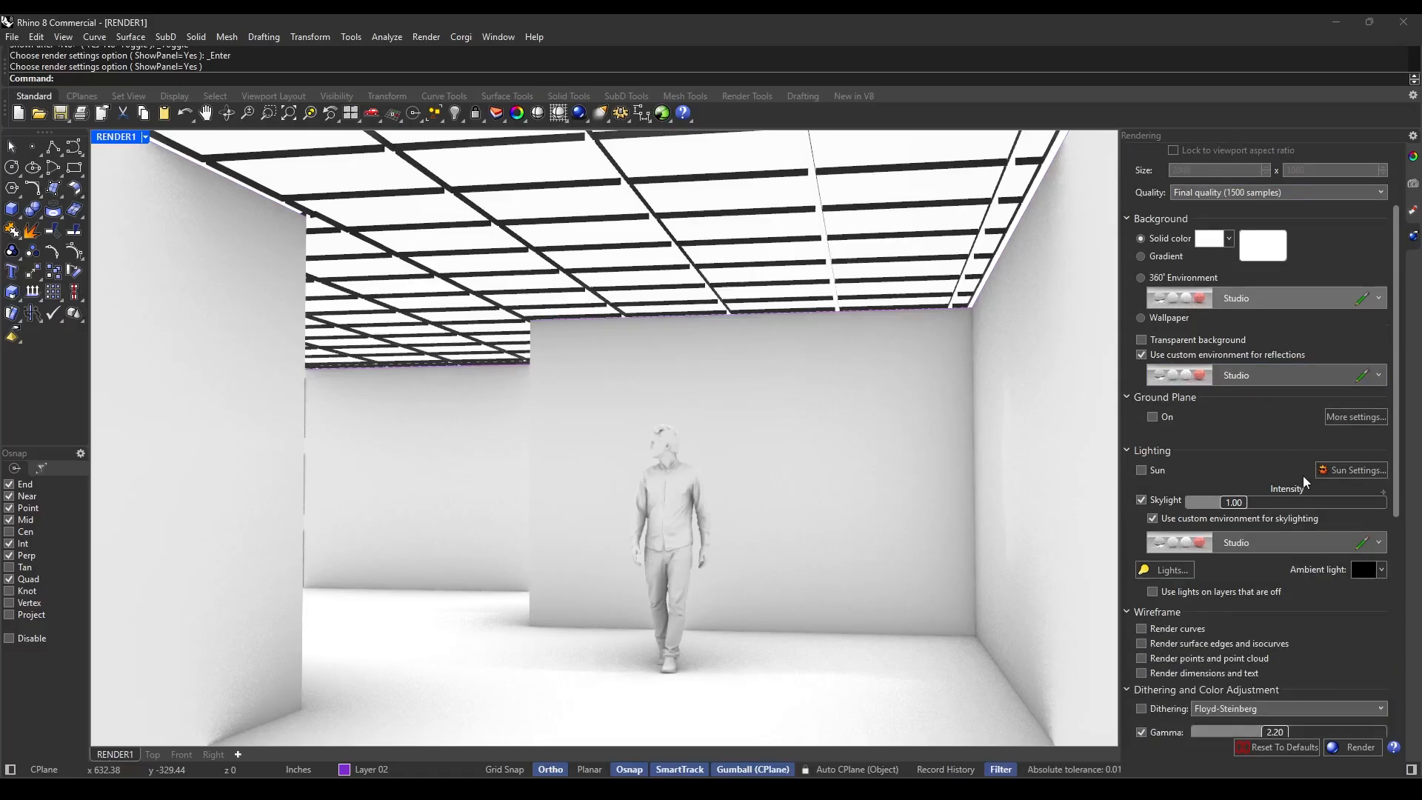
{"action": "scroll", "coordinate": [1319, 503], "scroll_direction": "down", "scroll_amount": 4}
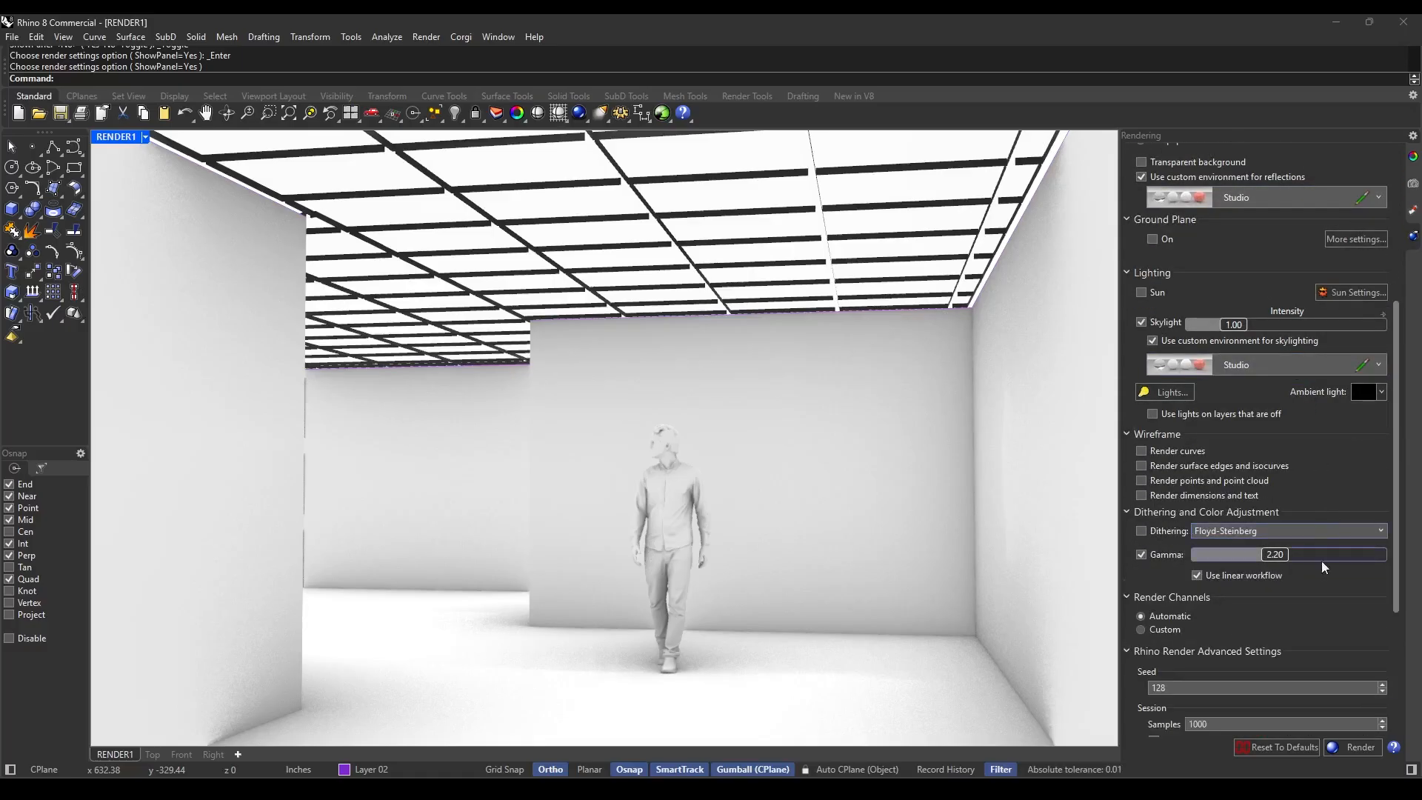
Run a test render of the RENDER1 view and close the render window.
{"action": "left_click", "coordinate": [1352, 750]}
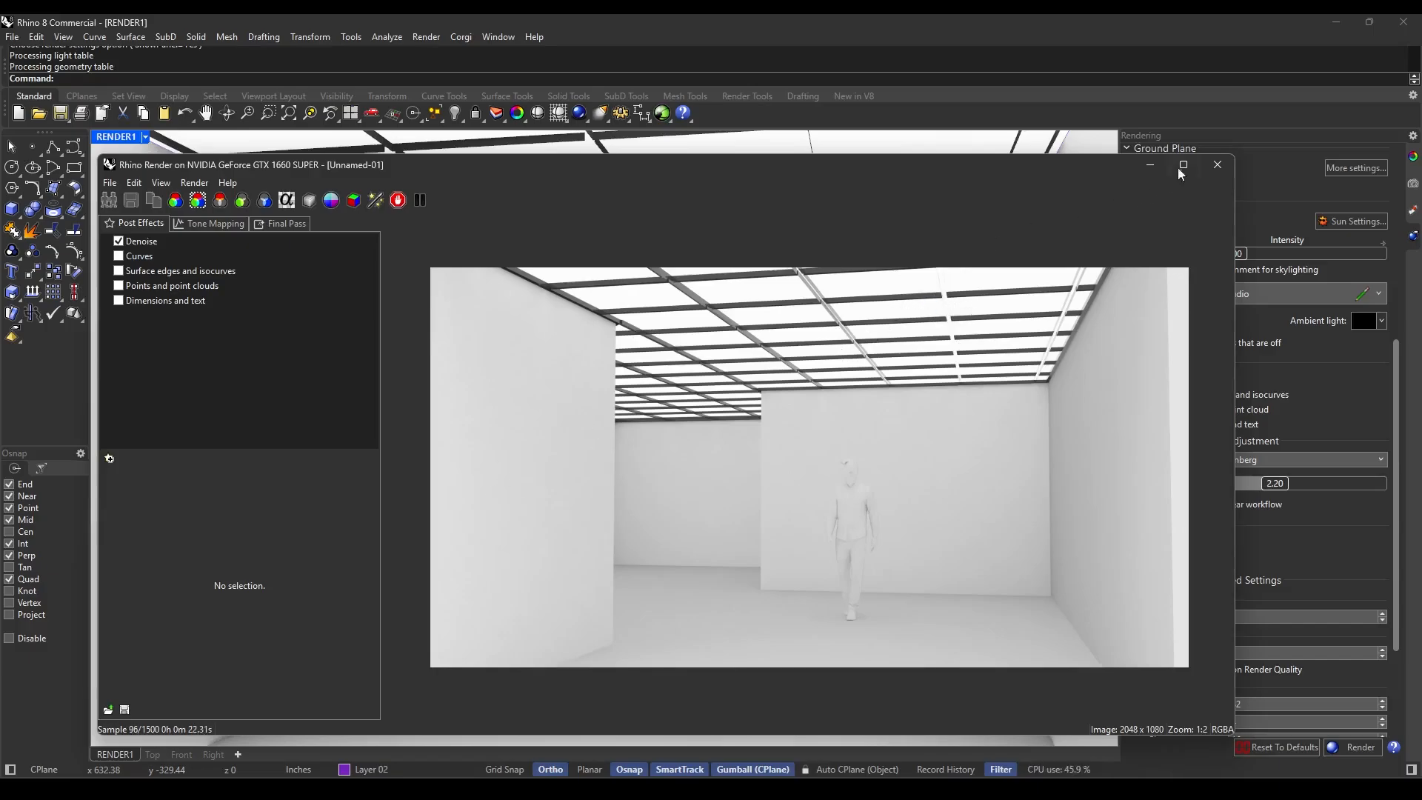
{"action": "left_click", "coordinate": [1219, 165]}
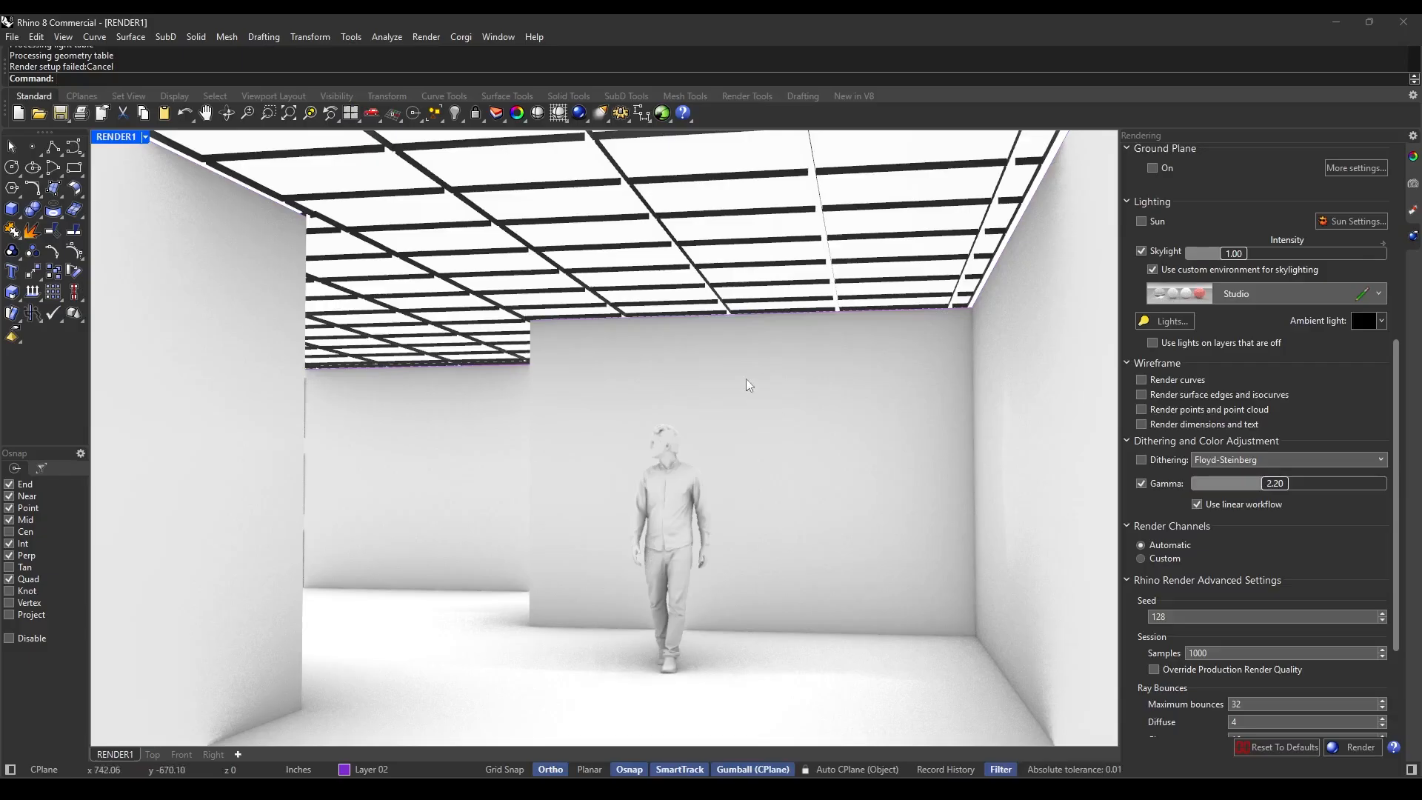
Select the human figure, create a Plastic material and set its color to grey #939393.
{"action": "left_click", "coordinate": [659, 499]}
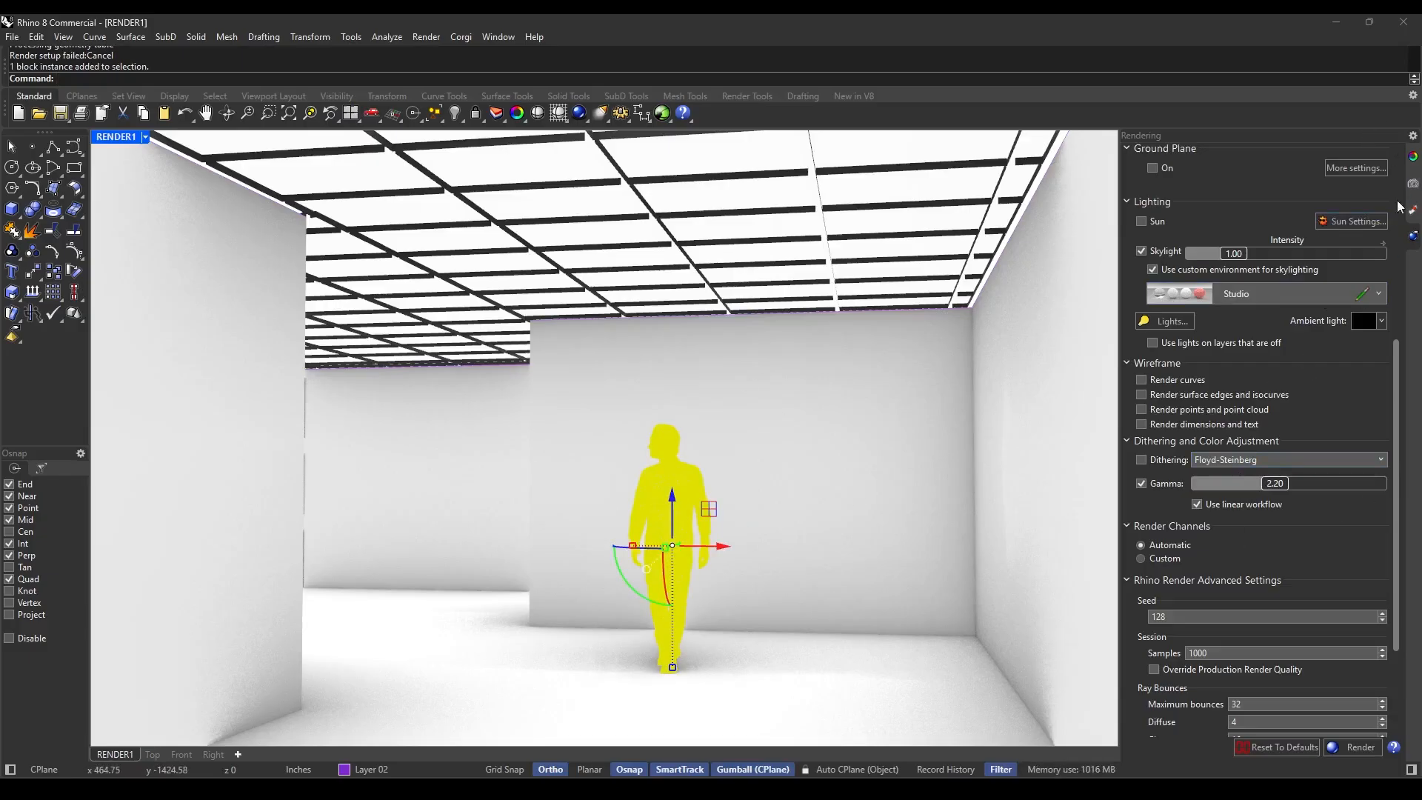
{"action": "left_click", "coordinate": [1412, 211]}
{"action": "left_click", "coordinate": [1129, 157]}
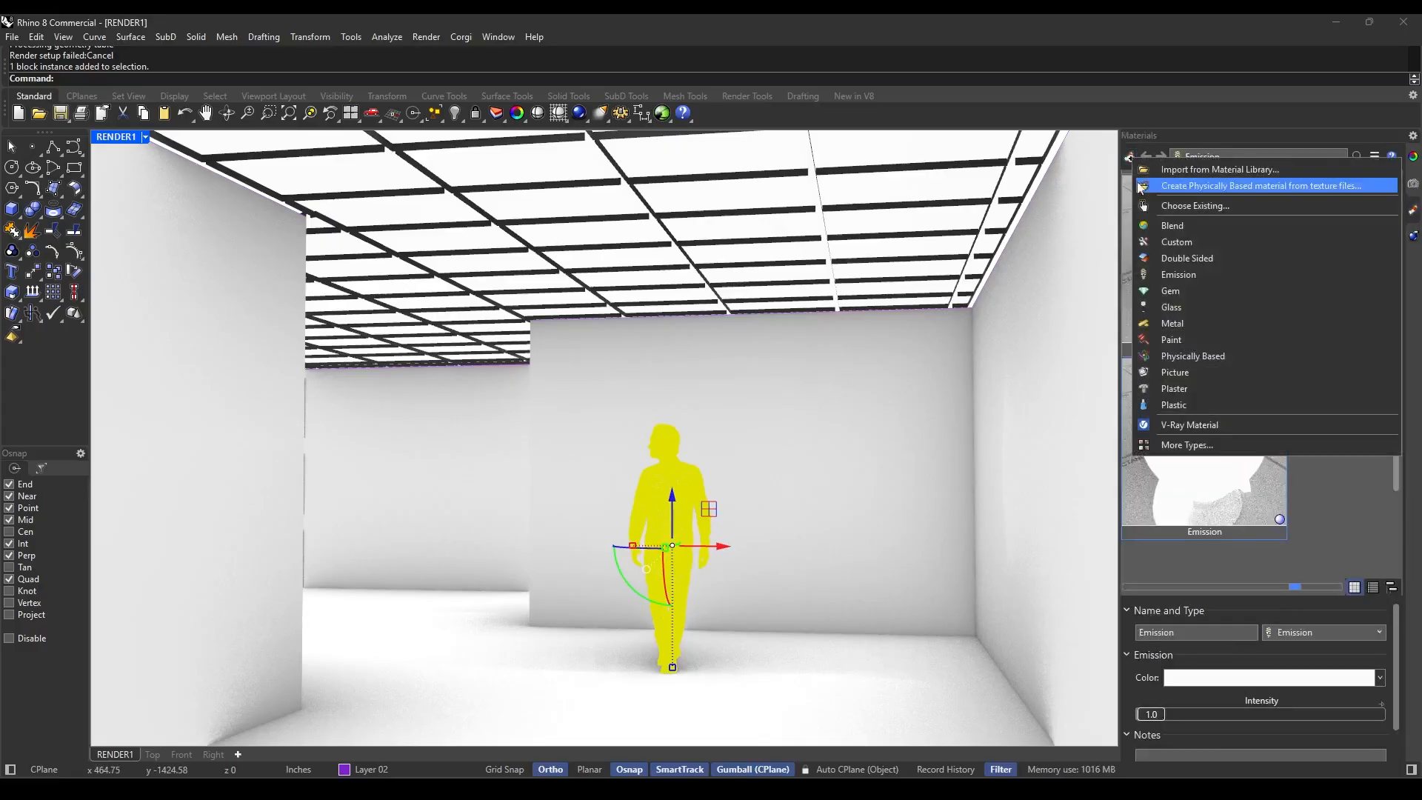
{"action": "left_click", "coordinate": [1188, 407]}
{"action": "scroll", "coordinate": [1325, 509], "scroll_direction": "down", "scroll_amount": 2}
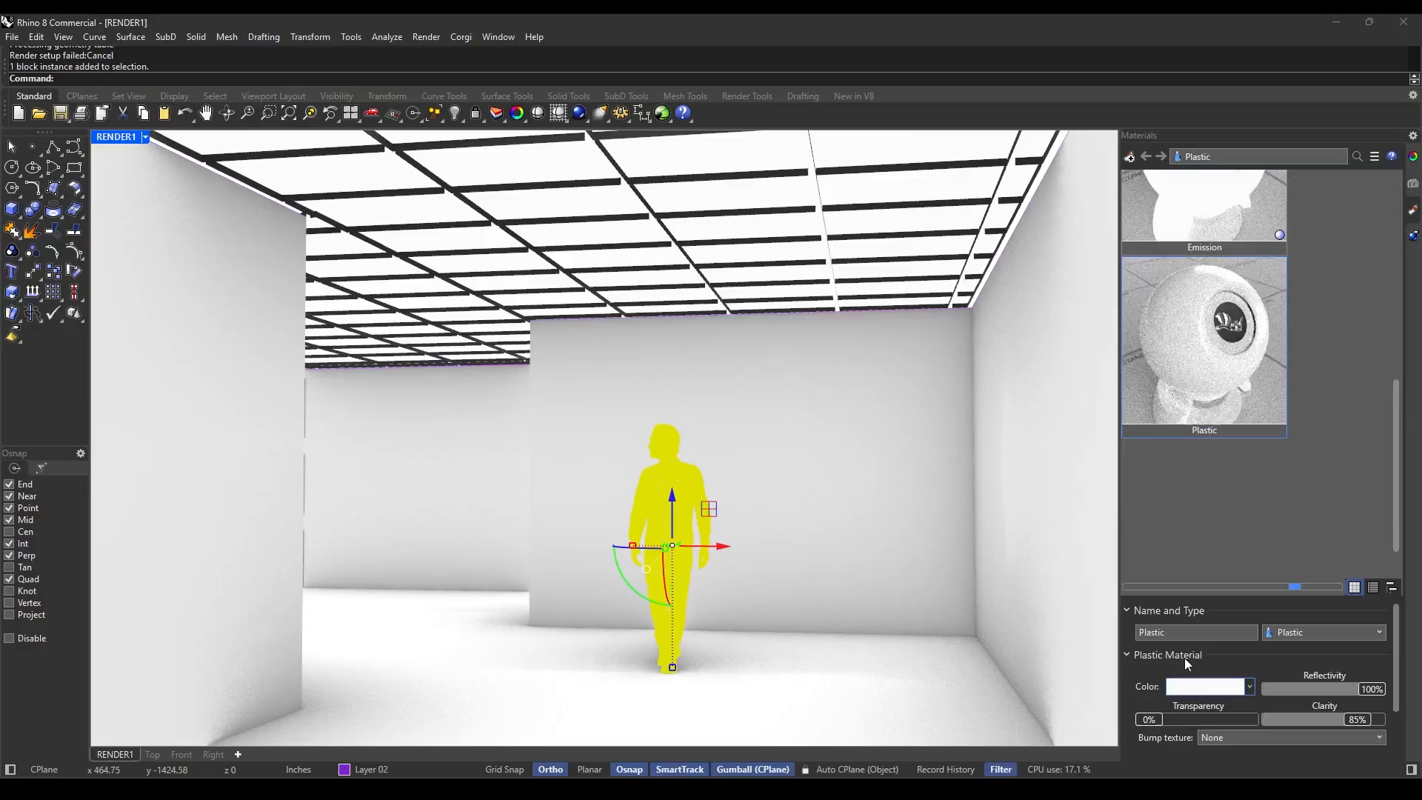
{"action": "left_click", "coordinate": [1205, 687]}
{"action": "left_click_drag", "start_coordinate": [1080, 397], "coordinate": [1139, 397]}
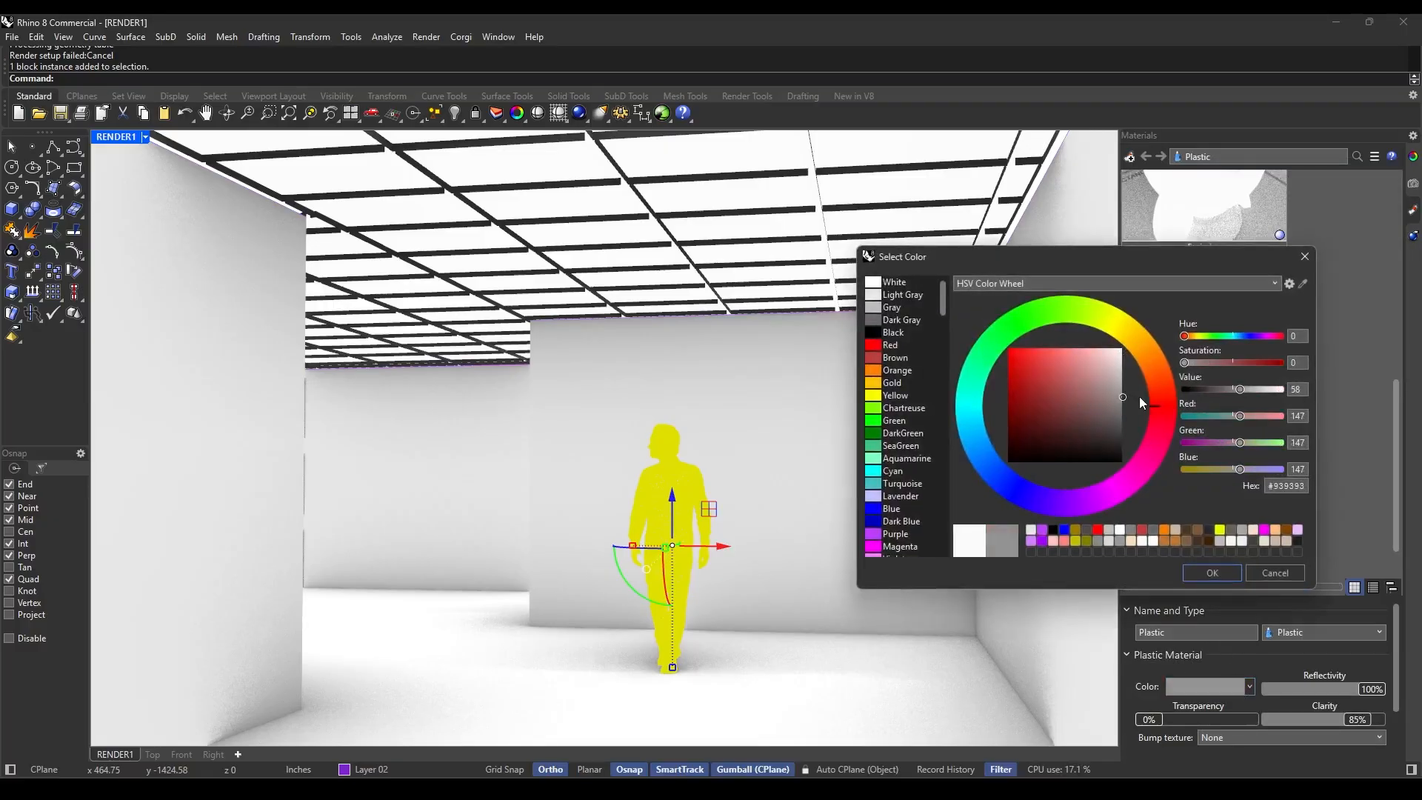
{"action": "left_click", "coordinate": [1210, 572]}
Assign the Plastic material to the selected human figure, including the objects inside its block.
{"action": "right_click", "coordinate": [1232, 384]}
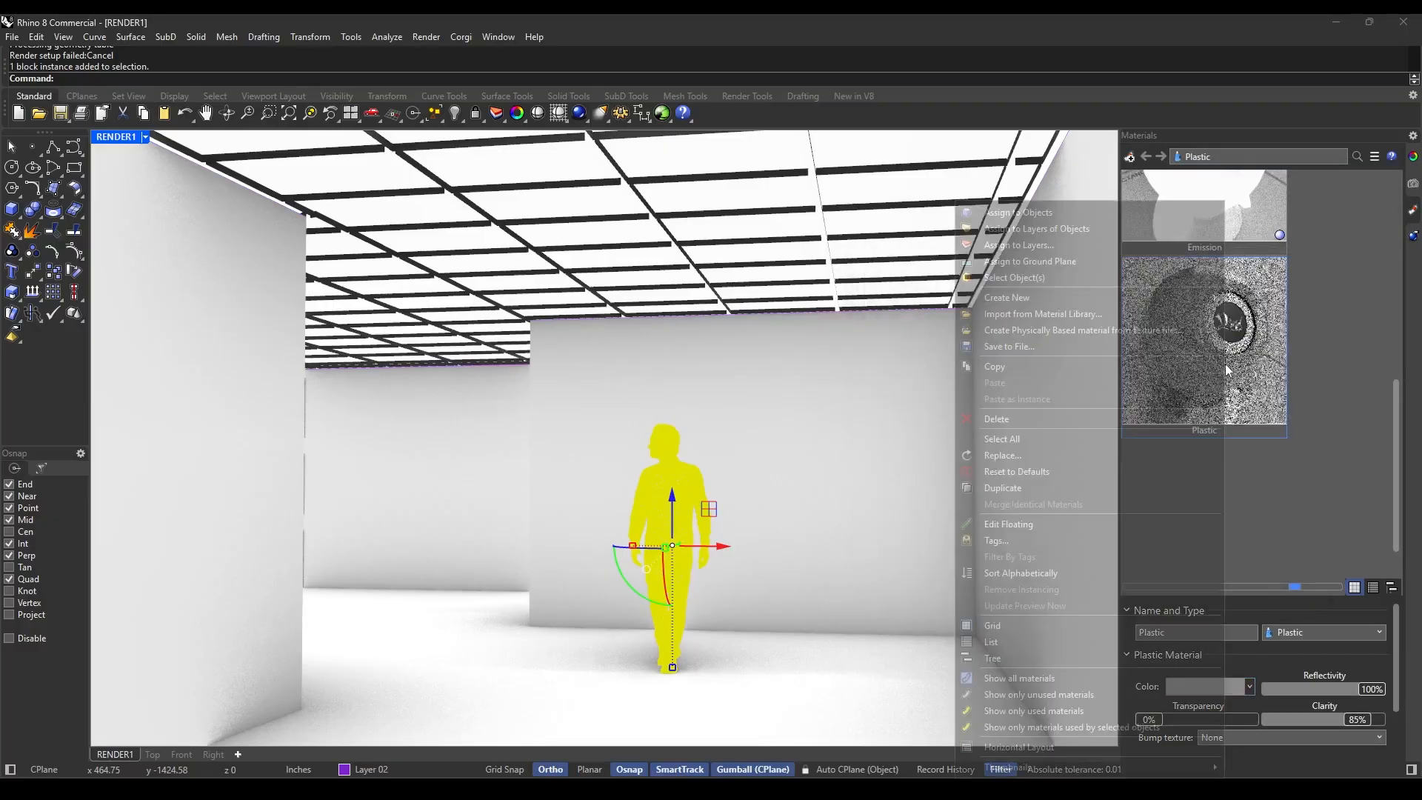
{"action": "left_click", "coordinate": [1022, 213]}
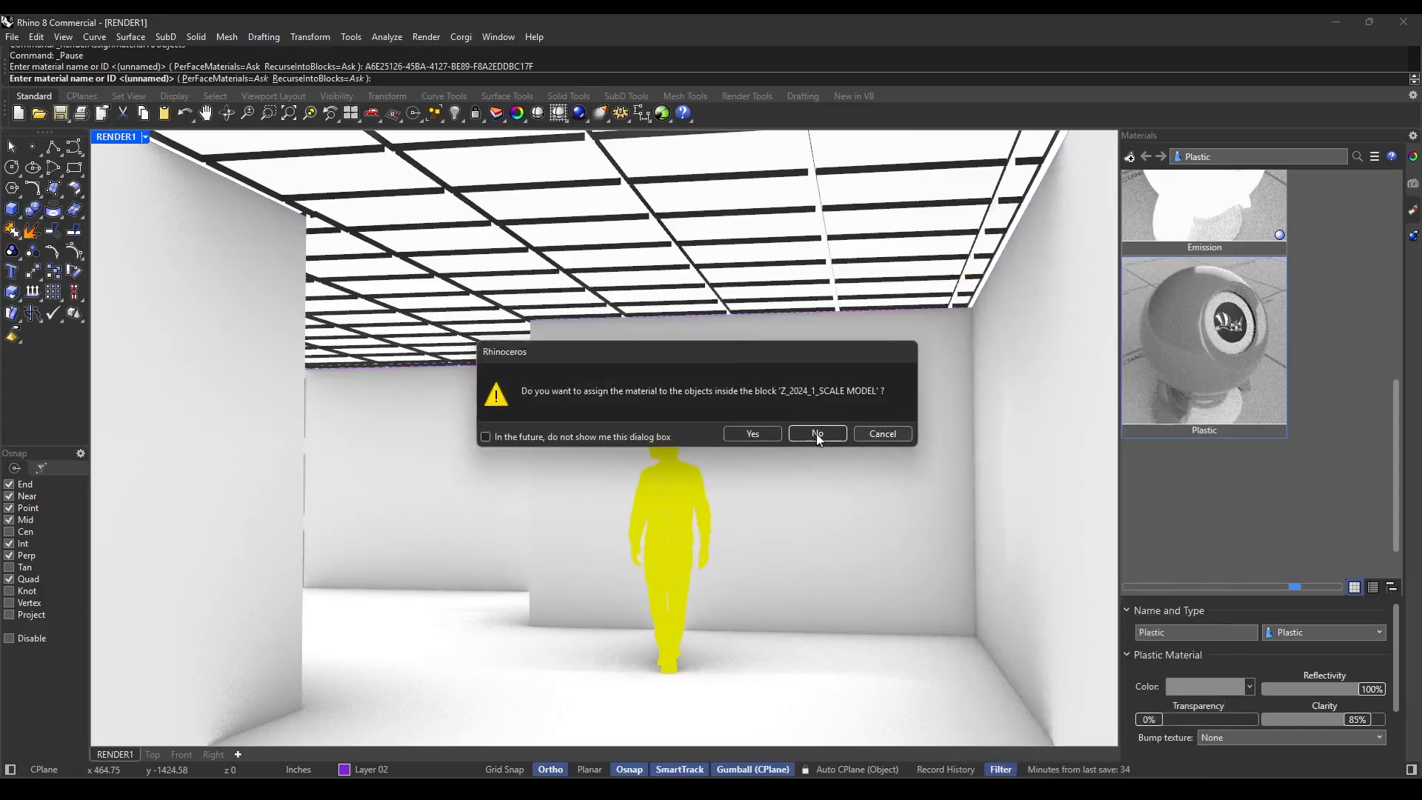
{"action": "left_click", "coordinate": [752, 433]}
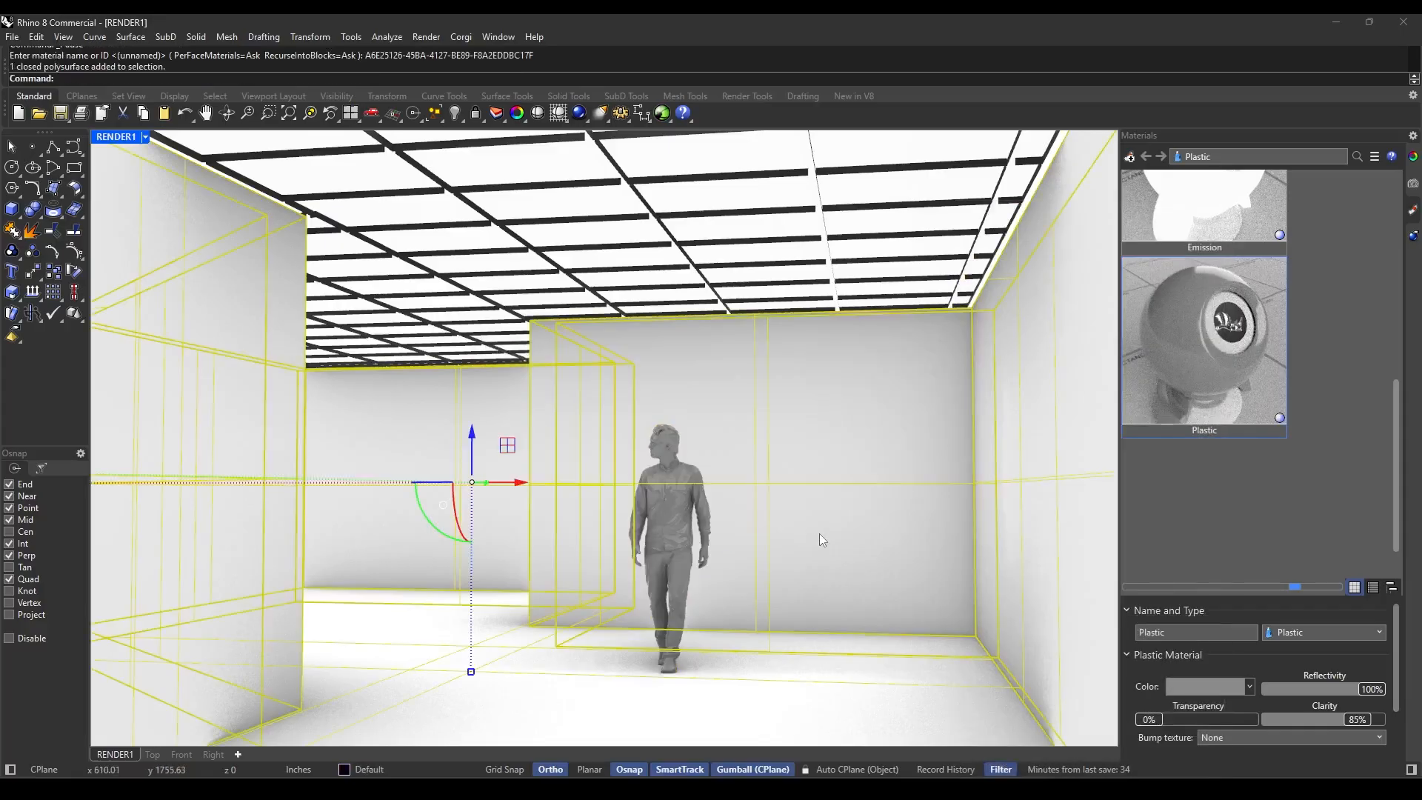
Set the dark Custom material's gloss finish to 47% and its reflectivity to 20%.
{"action": "scroll", "coordinate": [1324, 495], "scroll_direction": "up", "scroll_amount": 5}
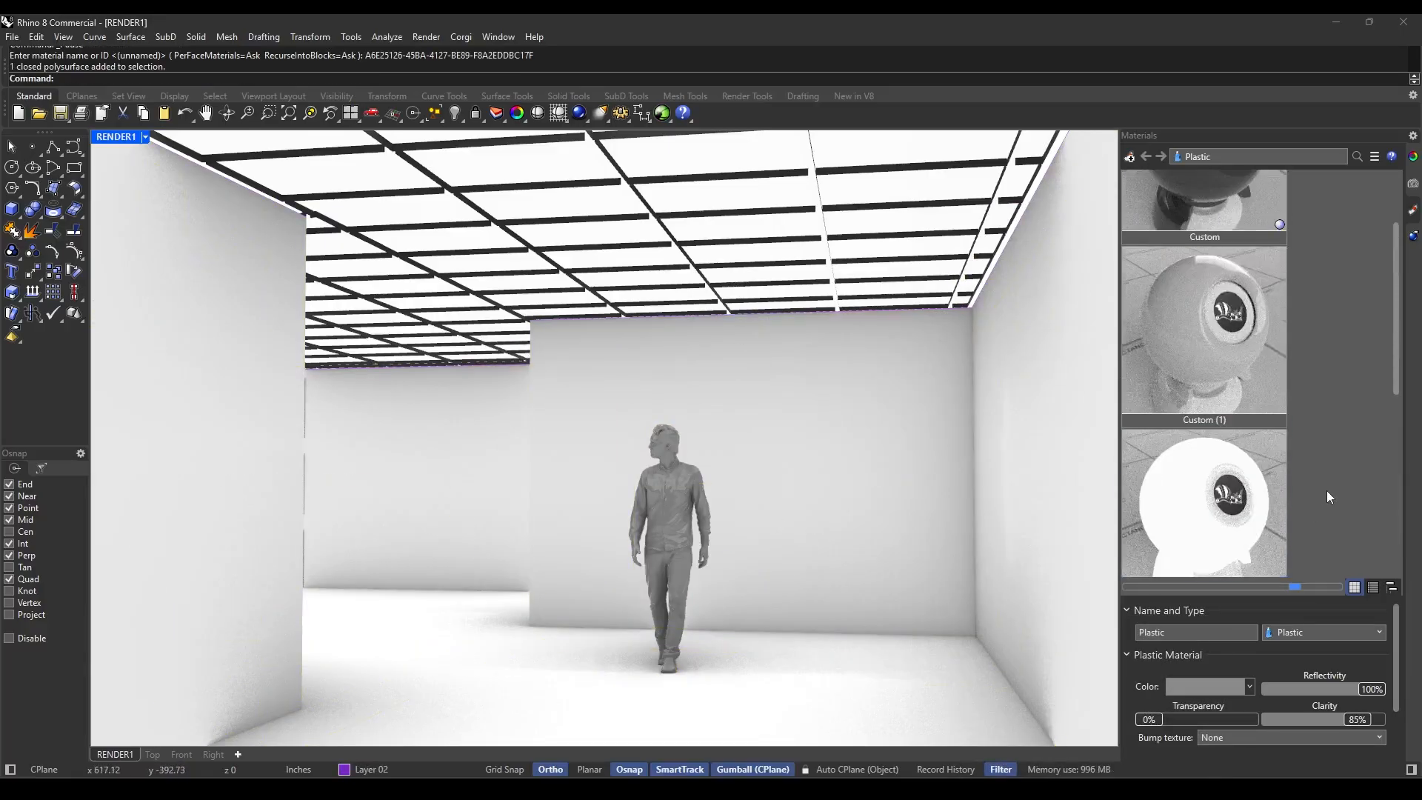
{"action": "left_click", "coordinate": [1238, 256]}
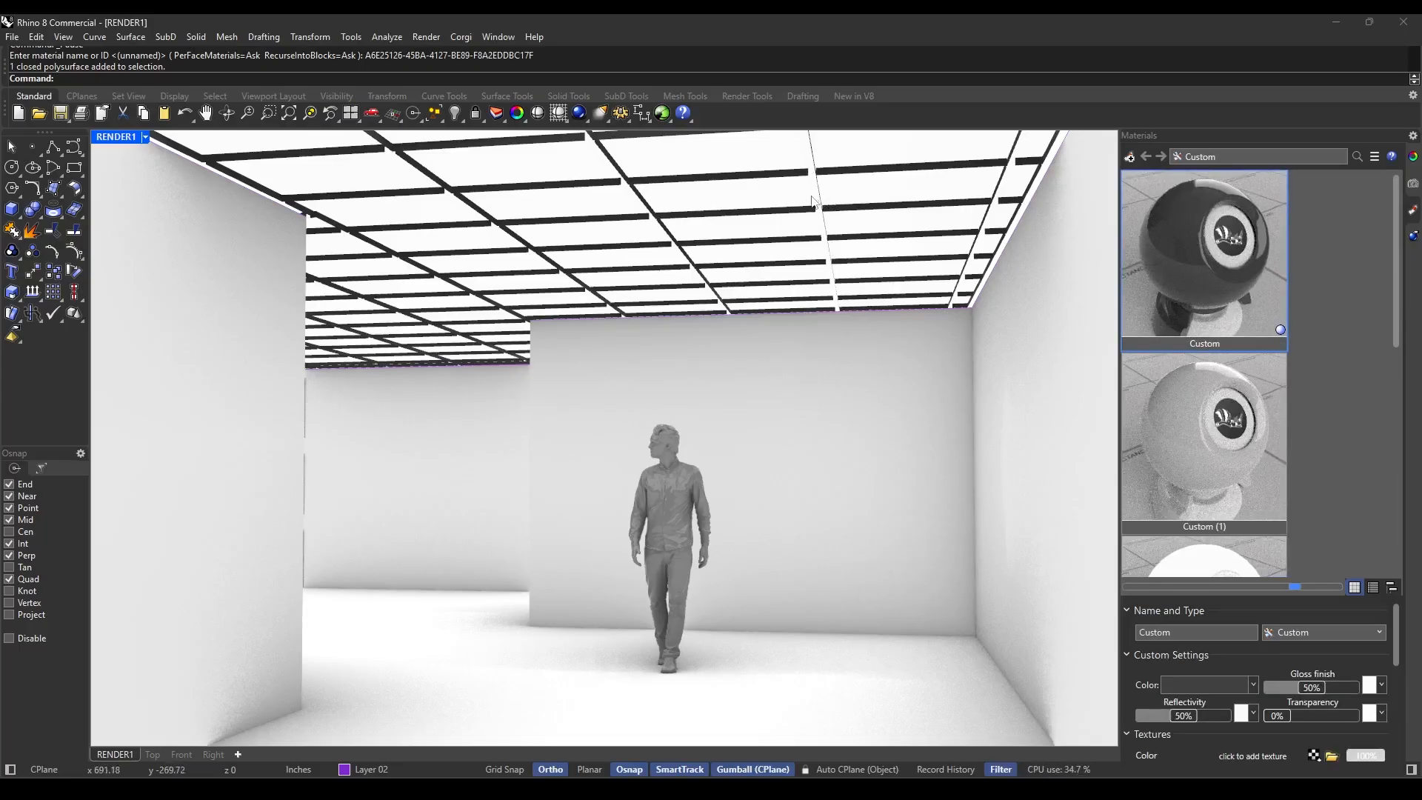
{"action": "scroll", "coordinate": [1296, 689], "scroll_direction": "down", "scroll_amount": 1}
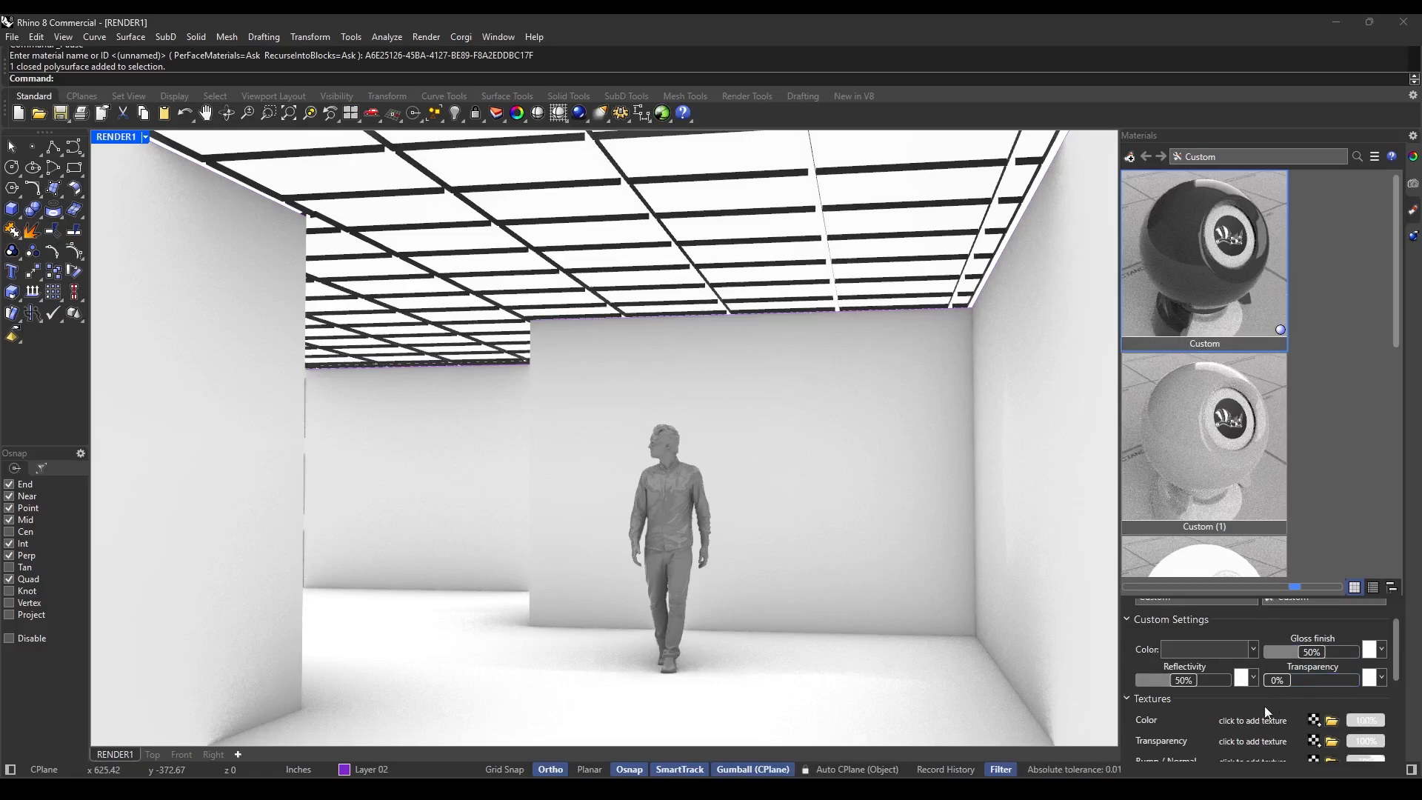
{"action": "scroll", "coordinate": [1280, 712], "scroll_direction": "down", "scroll_amount": 1}
{"action": "scroll", "coordinate": [1289, 741], "scroll_direction": "up", "scroll_amount": 1}
{"action": "scroll", "coordinate": [1274, 700], "scroll_direction": "up", "scroll_amount": 1}
{"action": "mouse_move", "coordinate": [1317, 678]}
{"action": "left_mouse_down"}
{"action": "mouse_move", "coordinate": [1295, 684]}
{"action": "mouse_move", "coordinate": [1332, 697]}
{"action": "mouse_move", "coordinate": [1308, 693]}
{"action": "left_mouse_up"}
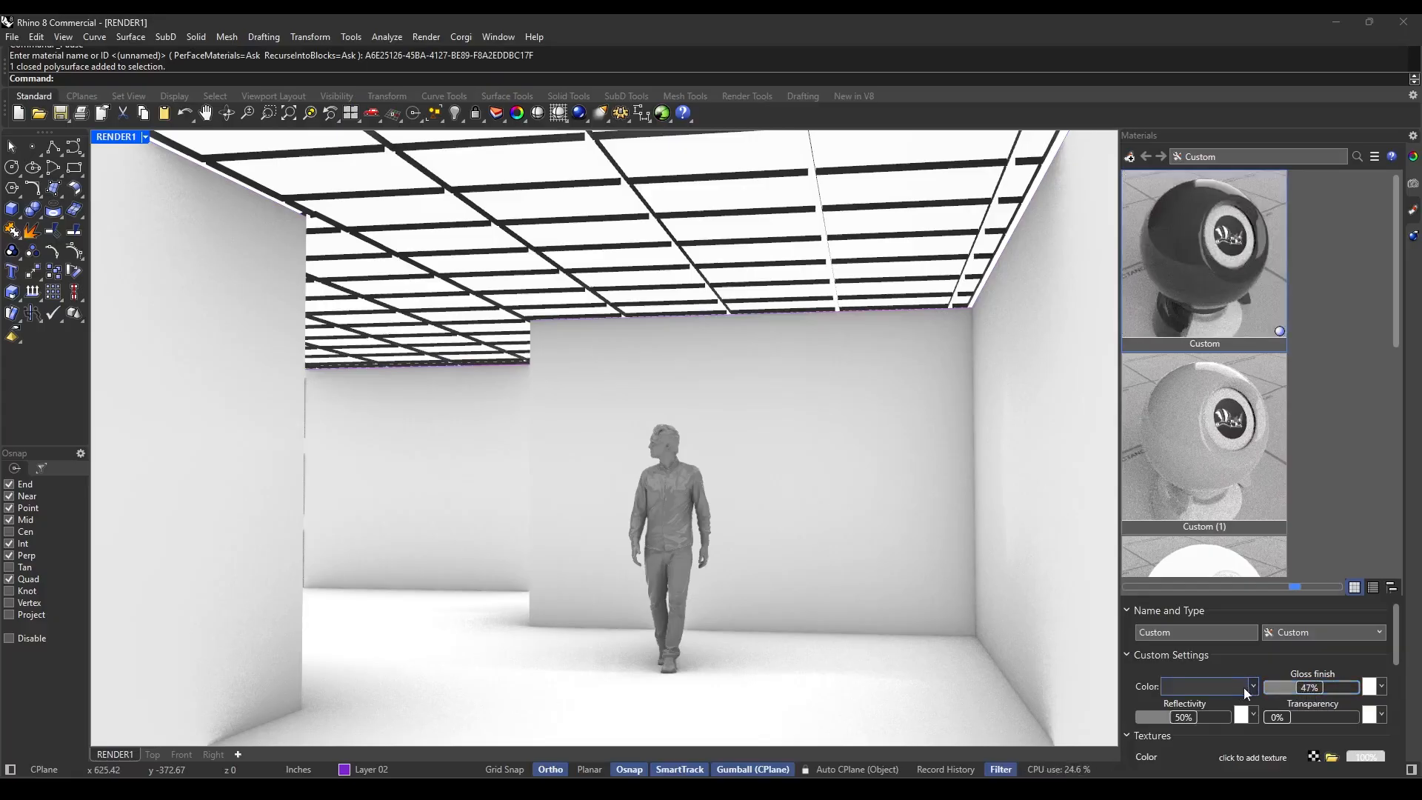
{"action": "left_click_drag", "start_coordinate": [1203, 717], "coordinate": [1164, 722]}
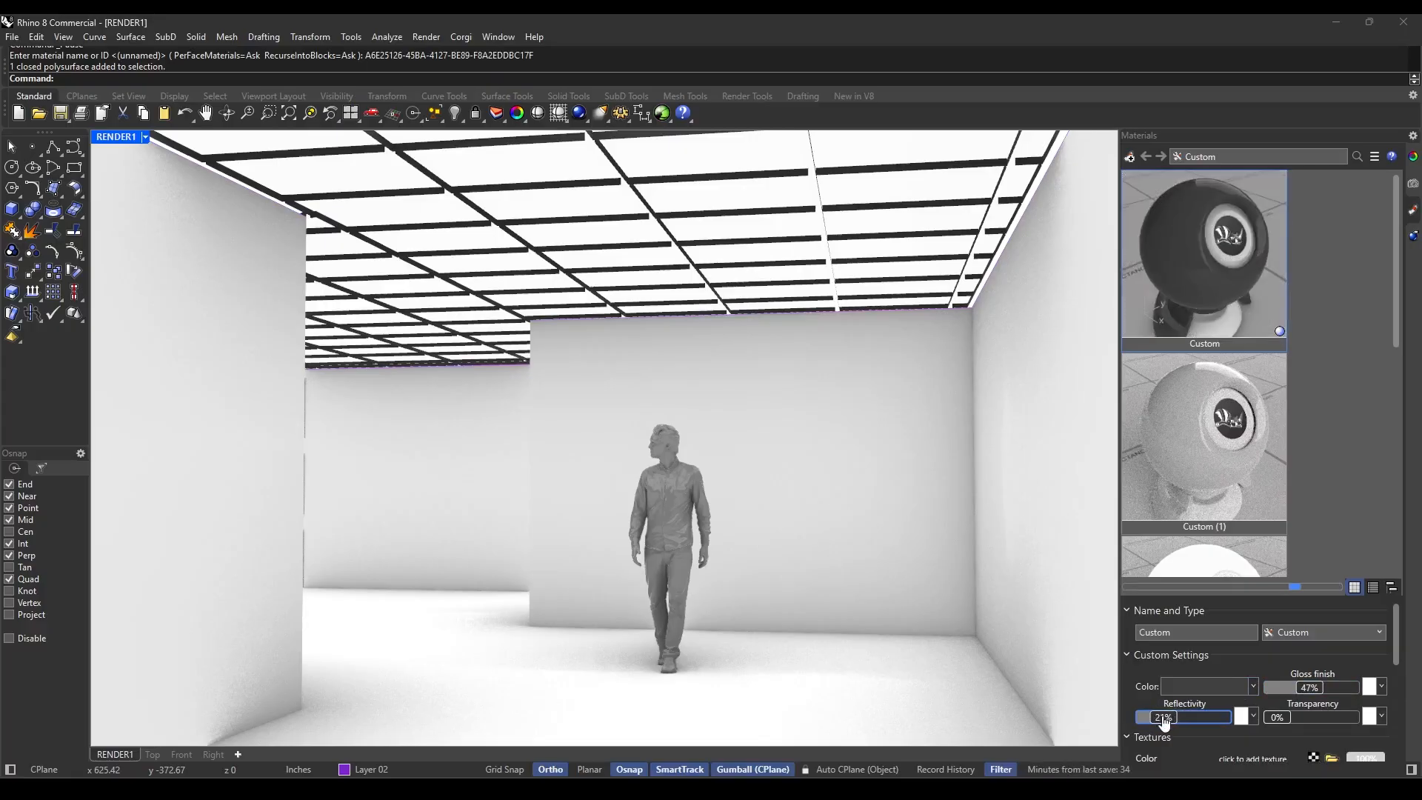
Run another test render, inspect the ceiling grid members up close, and close the render window.
{"action": "left_click", "coordinate": [583, 114]}
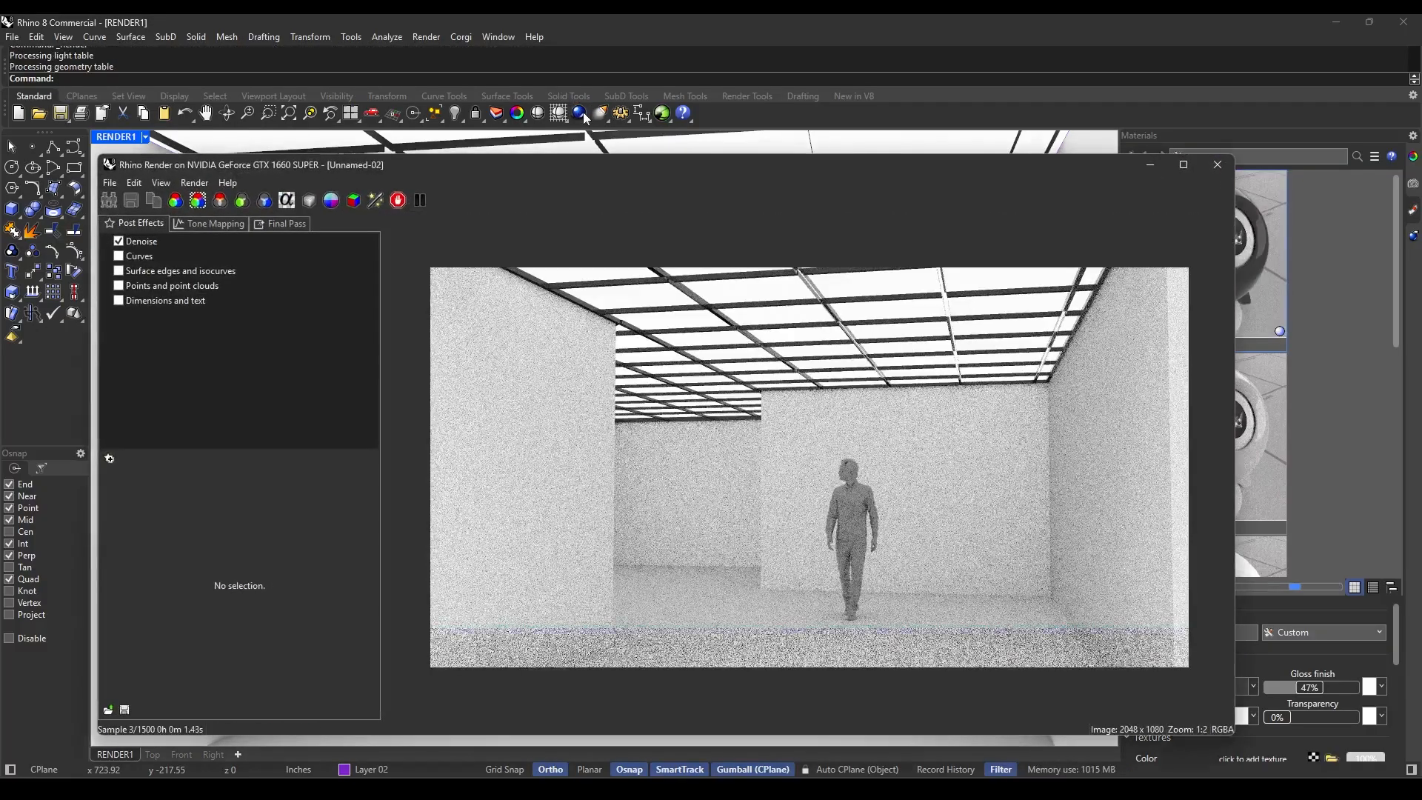
{"action": "scroll", "coordinate": [976, 309], "scroll_direction": "up", "scroll_amount": 2}
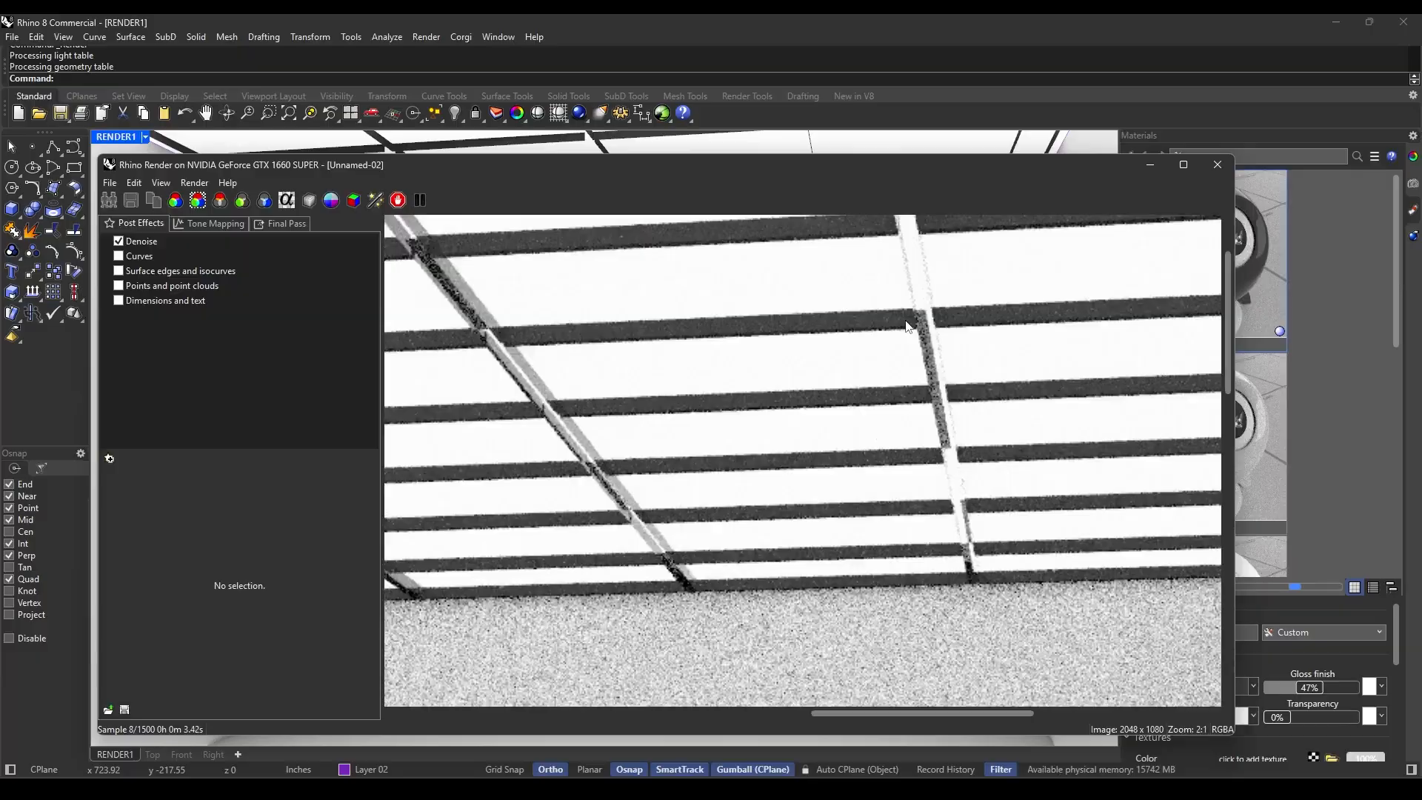
{"action": "scroll", "coordinate": [909, 326], "scroll_direction": "down", "scroll_amount": 2}
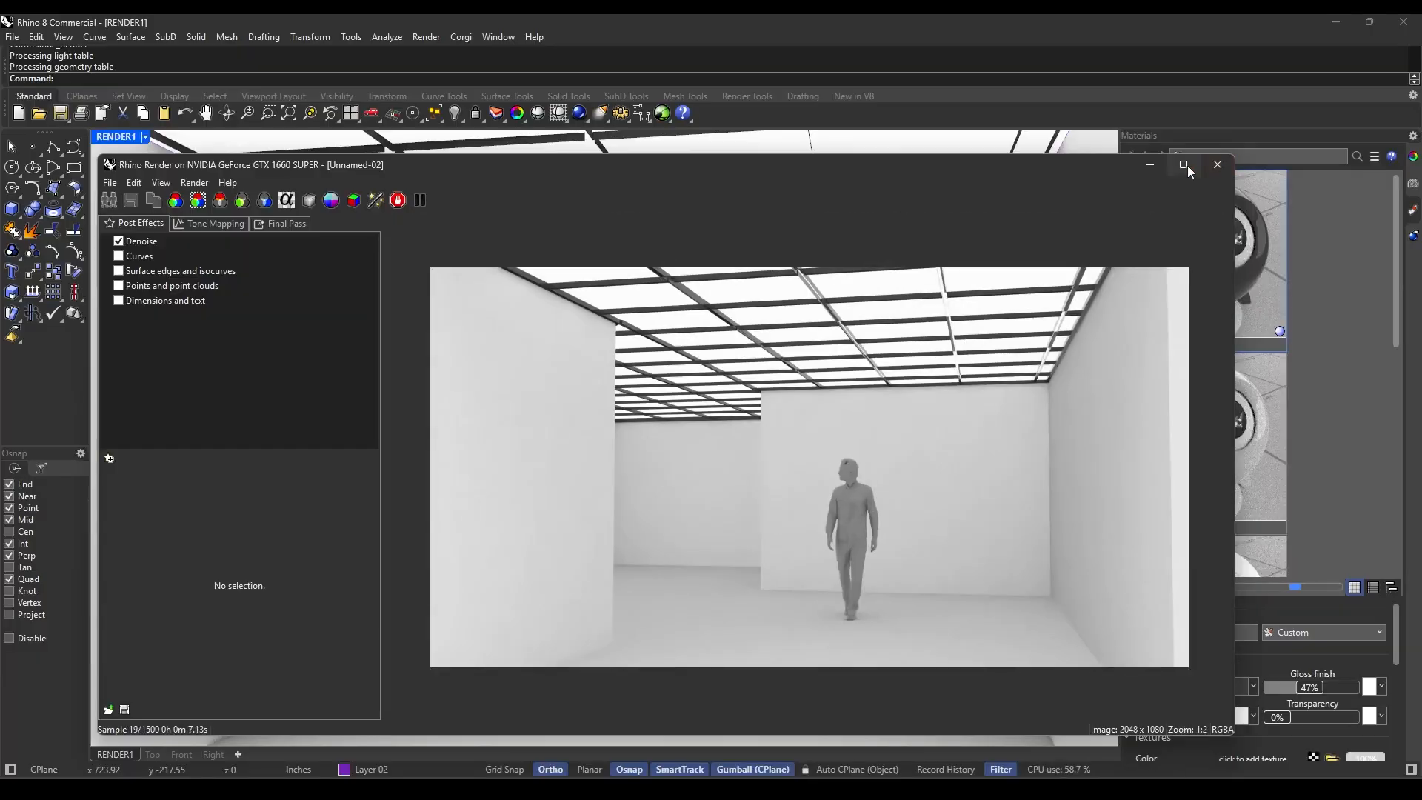
{"action": "left_click", "coordinate": [1219, 165]}
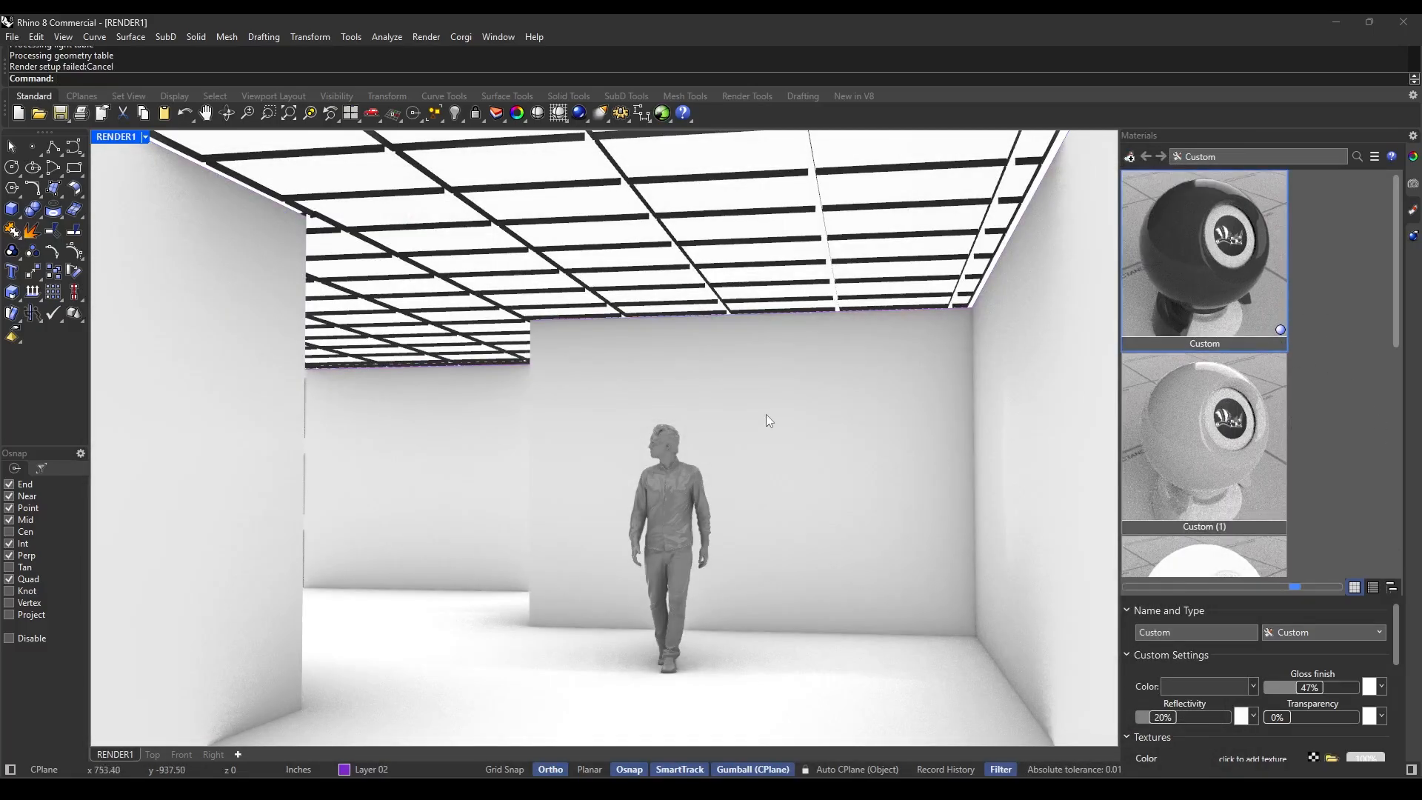
Select all ceiling grid members by material name with SelMaterialName, using the Custom material.
{"action": "type", "text": "SelMaterialName"}
{"action": "key", "text": "Return"}
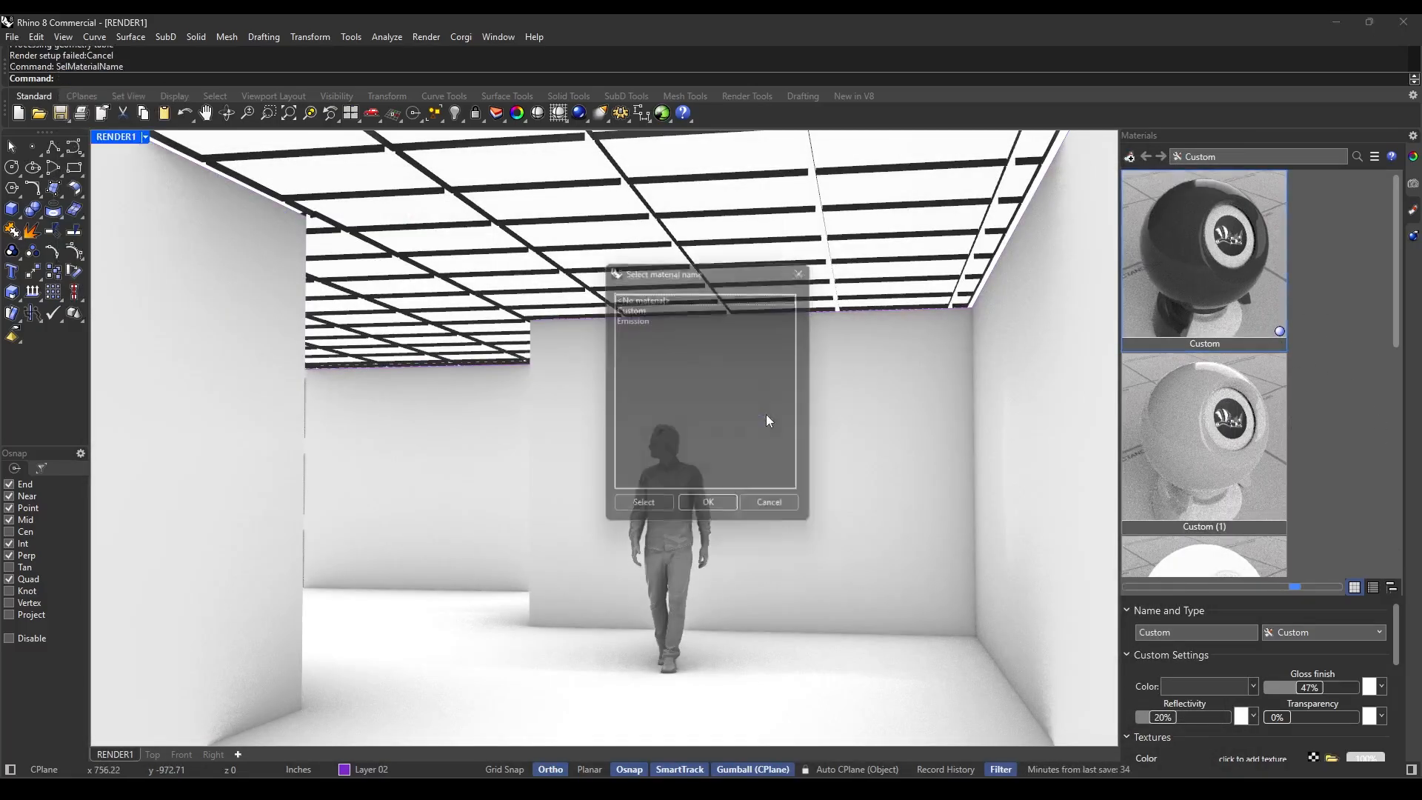
{"action": "left_click", "coordinate": [651, 305]}
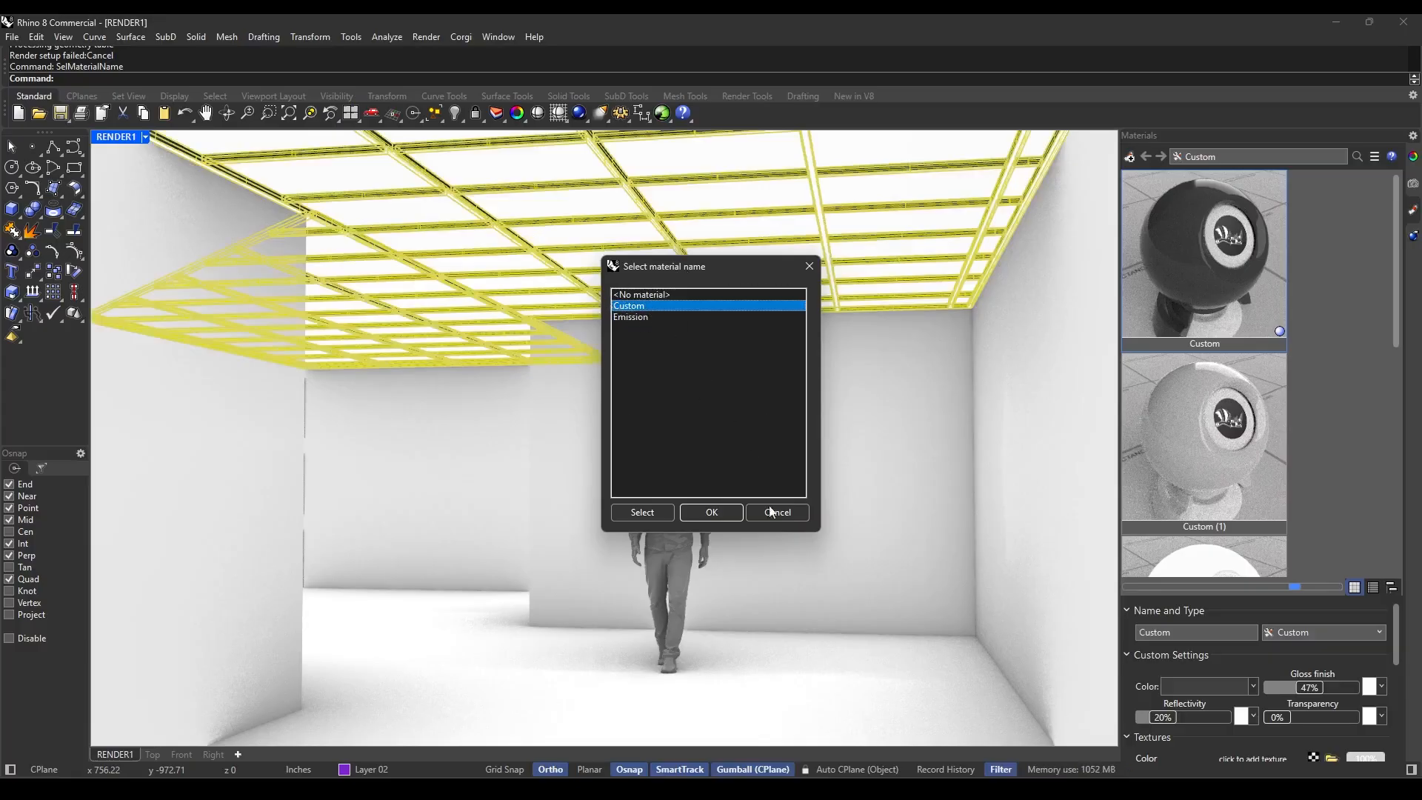
{"action": "left_click", "coordinate": [711, 512]}
Create a Metal material and assign it to the selected ceiling grid members.
{"action": "left_click", "coordinate": [1129, 157]}
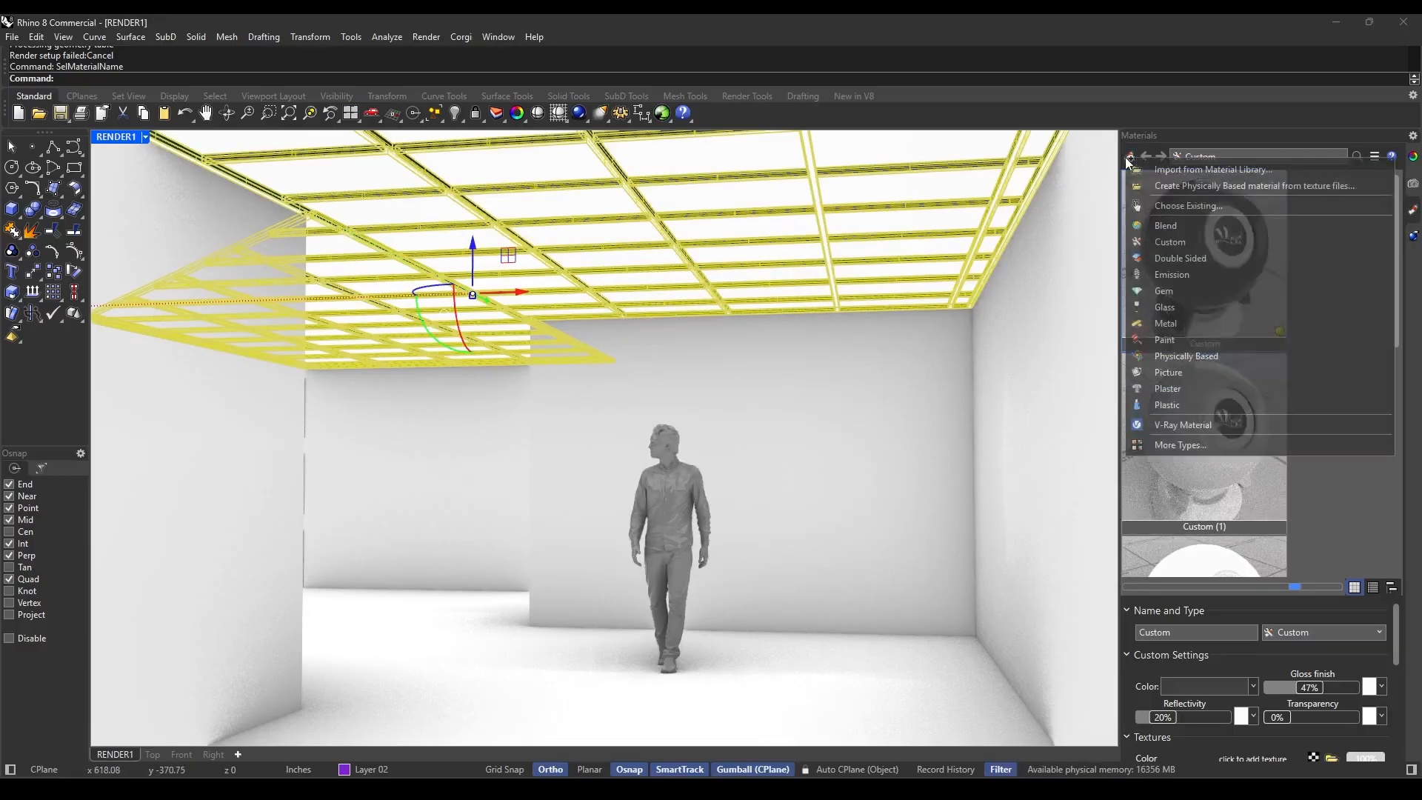
{"action": "left_click", "coordinate": [1178, 329]}
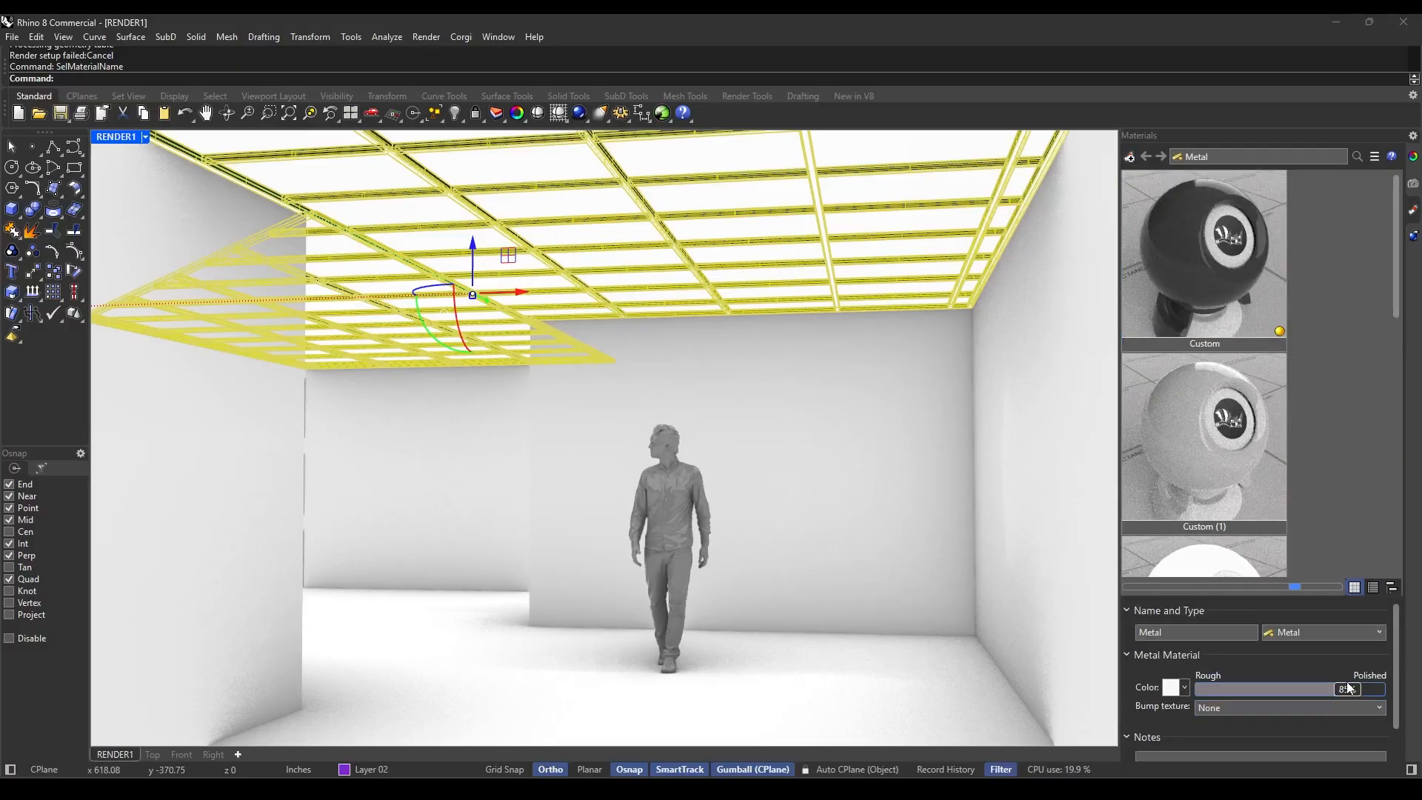
{"action": "scroll", "coordinate": [1357, 408], "scroll_direction": "down", "scroll_amount": 5}
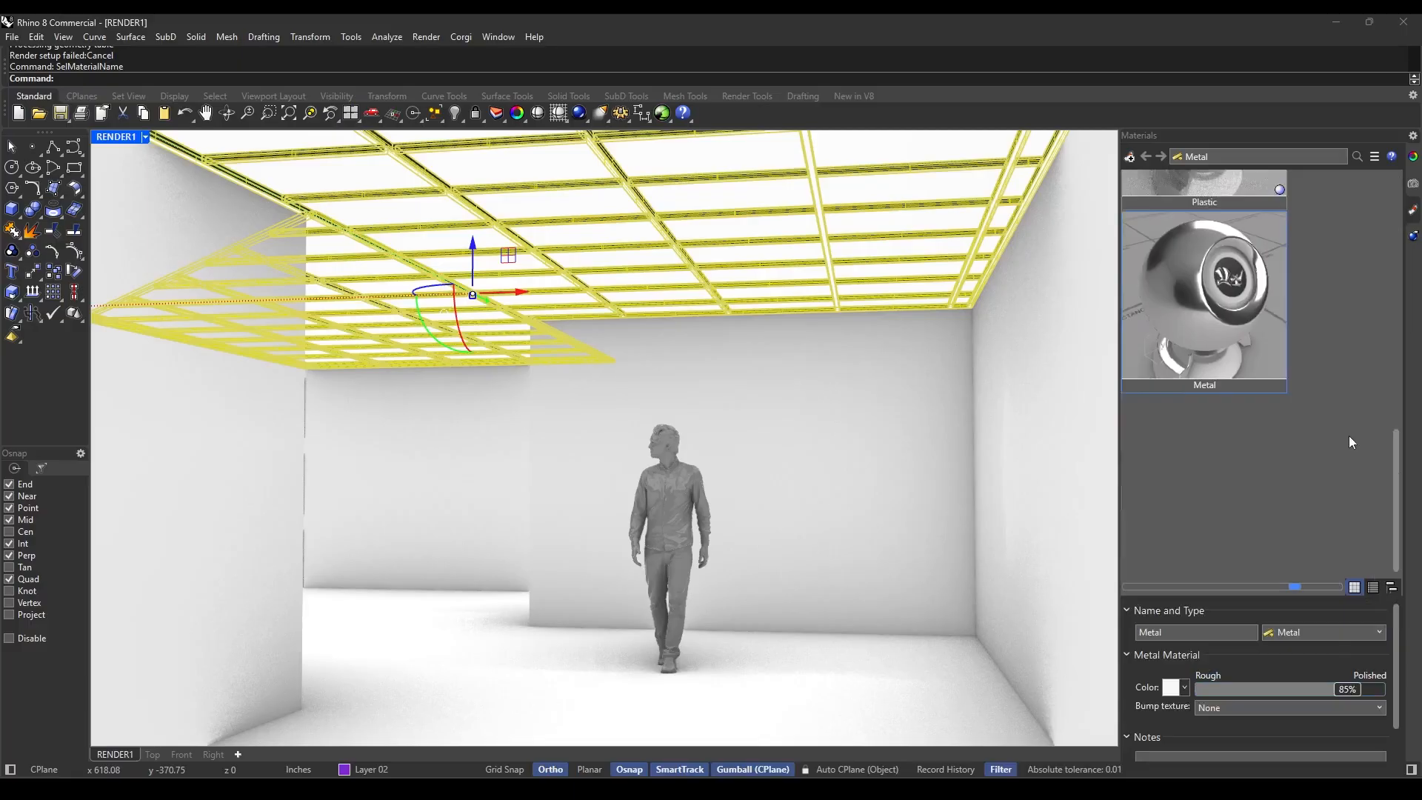
{"action": "right_click", "coordinate": [1226, 289]}
{"action": "left_click", "coordinate": [1024, 215]}
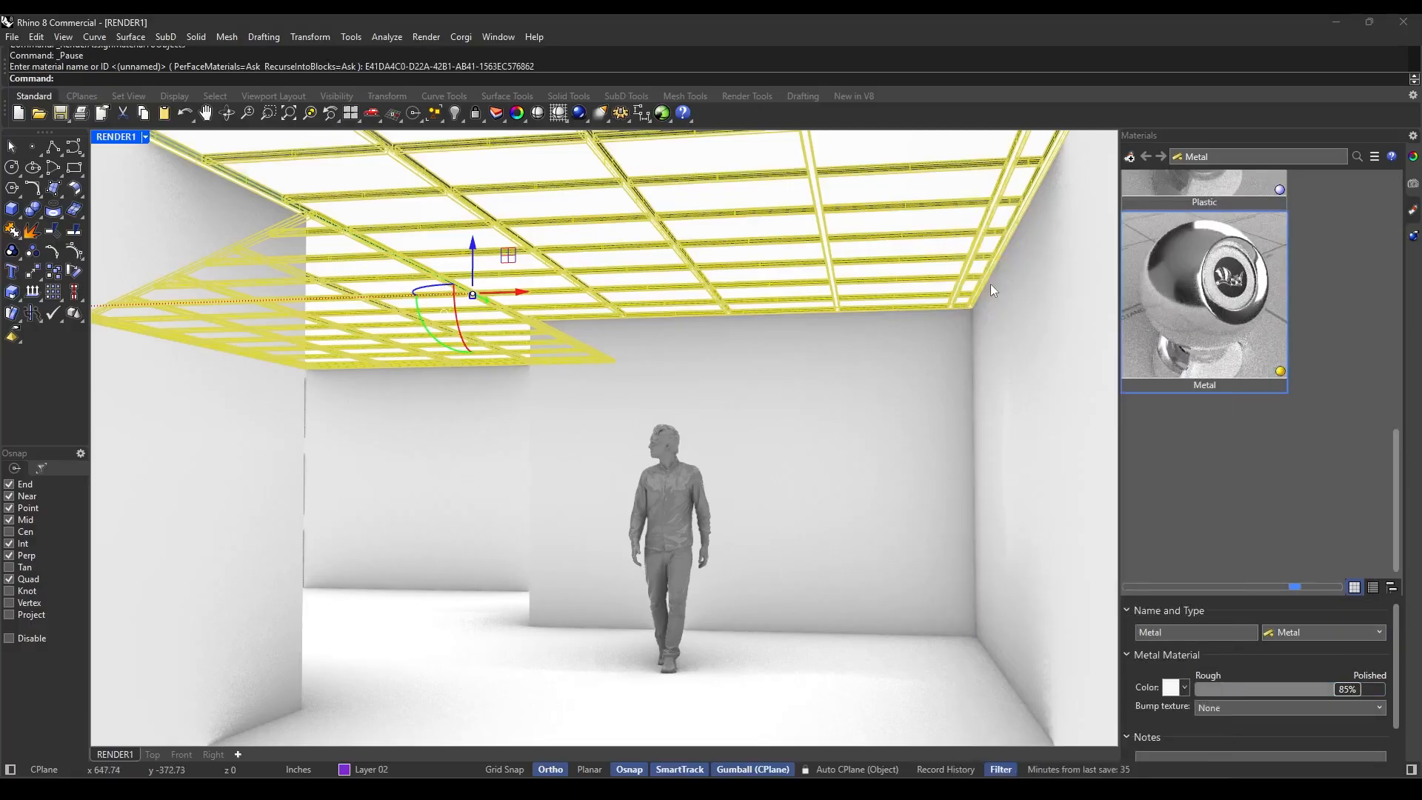
Set the Metal material's polish to 43% and its color to grey #B0B0B0, and clear the selection.
{"action": "left_click_drag", "start_coordinate": [1317, 687], "coordinate": [1277, 690]}
{"action": "left_click", "coordinate": [1277, 663]}
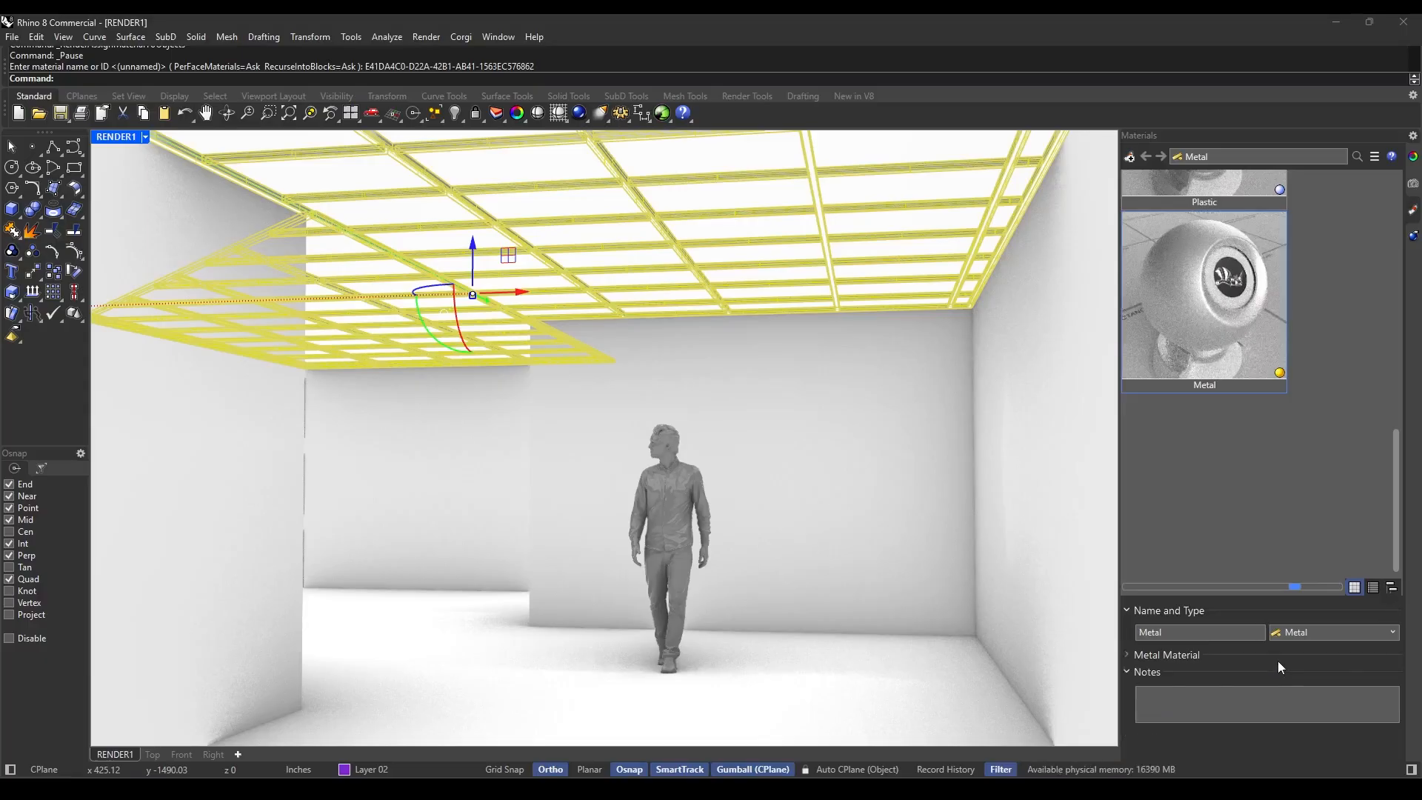
{"action": "left_click", "coordinate": [1278, 661]}
{"action": "scroll", "coordinate": [1278, 660], "scroll_direction": "down", "scroll_amount": 1}
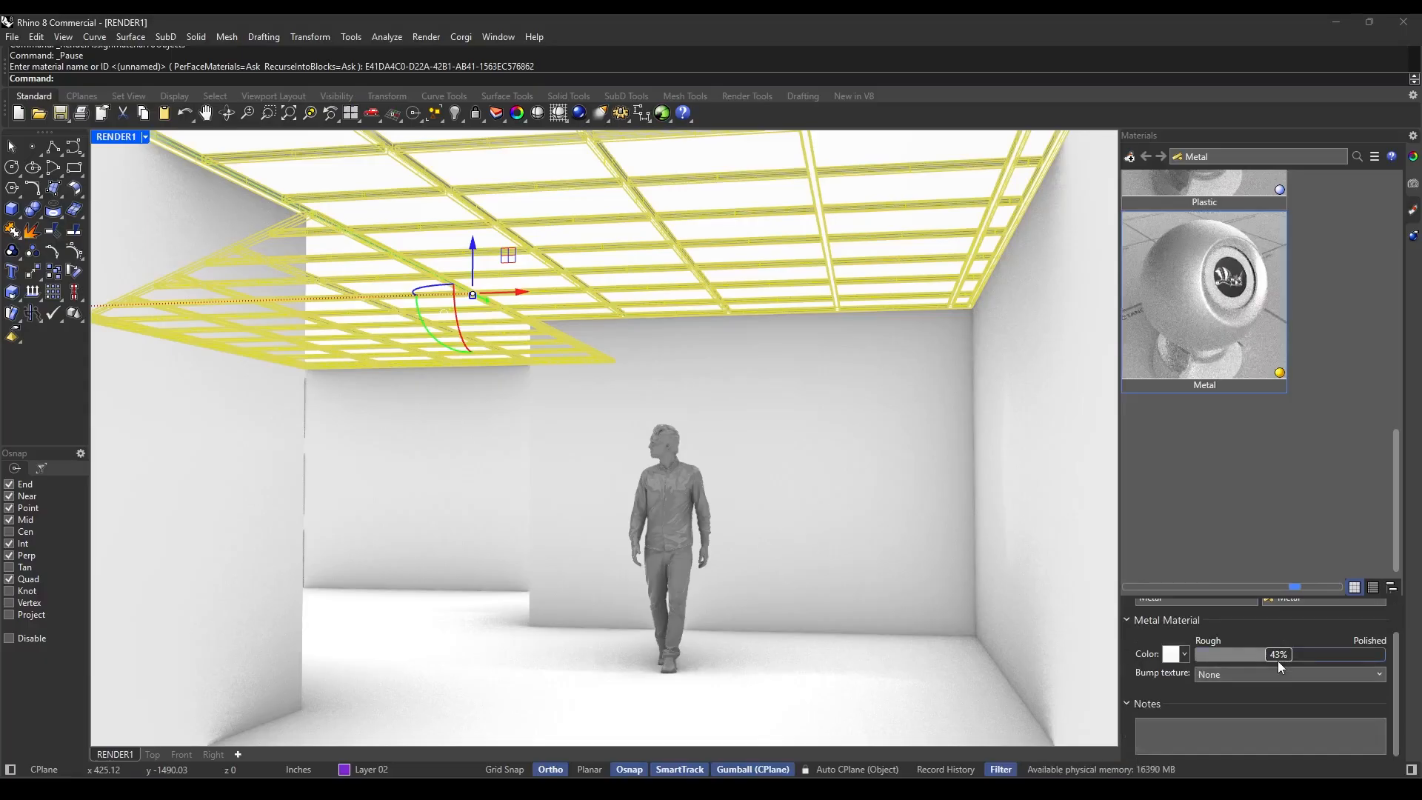
{"action": "left_click", "coordinate": [1171, 654]}
{"action": "left_click_drag", "start_coordinate": [1101, 357], "coordinate": [1149, 398]}
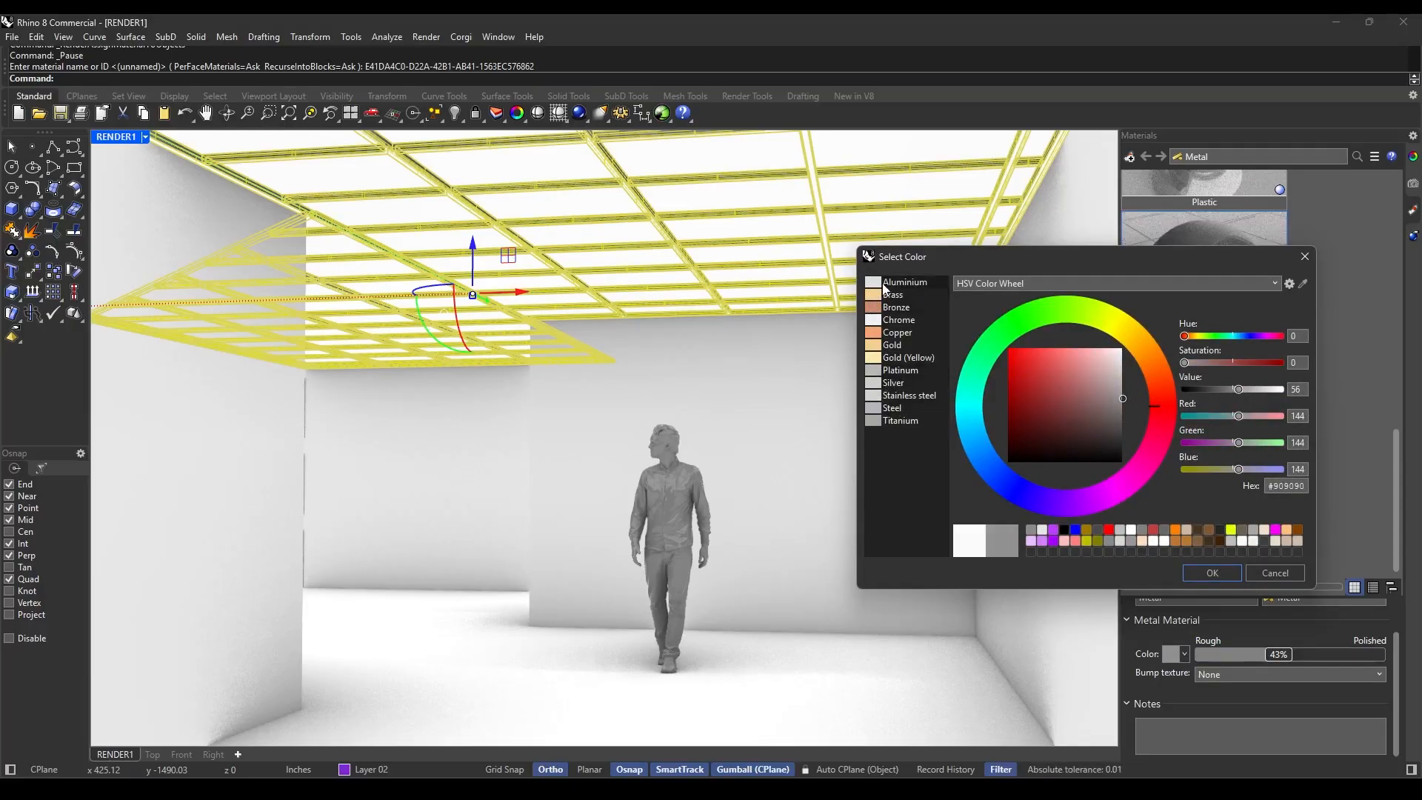
{"action": "left_click", "coordinate": [1127, 379]}
{"action": "left_click_drag", "start_coordinate": [1127, 380], "coordinate": [1126, 384]}
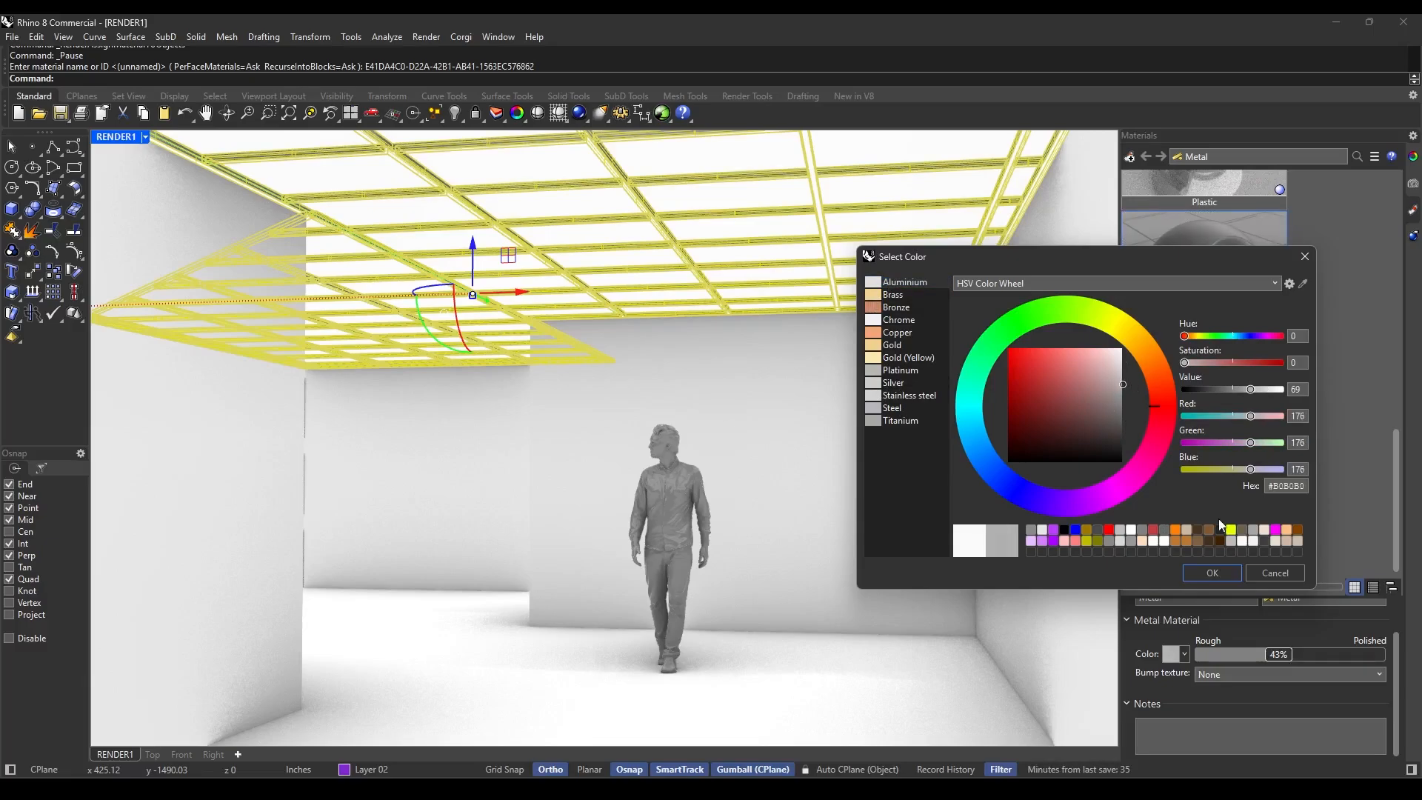
{"action": "left_click", "coordinate": [1213, 573]}
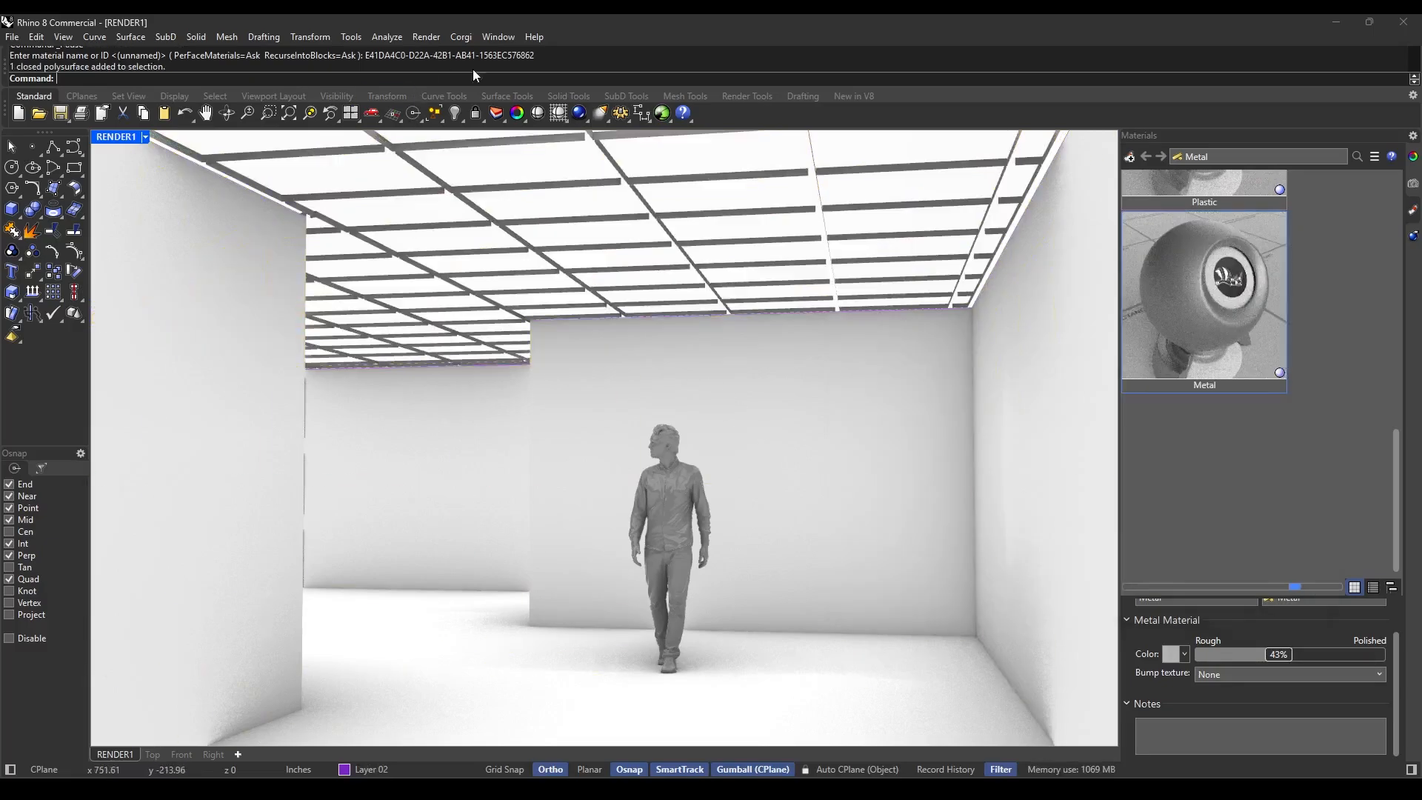
Render the RENDER1 view with the updated grid and figure materials.
{"action": "left_click", "coordinate": [580, 114]}
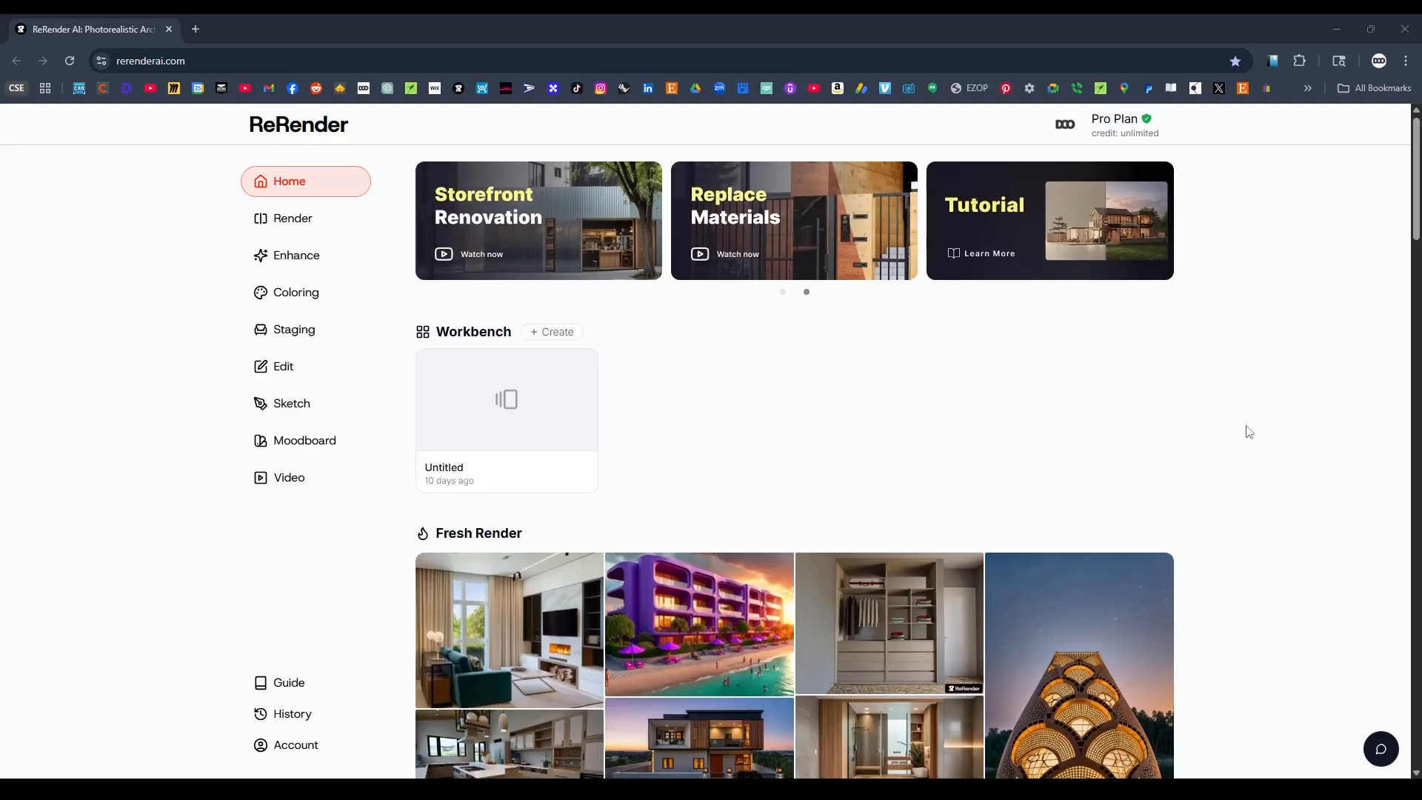
On the ReRender website, browse the Fresh Render gallery and open the Render tool.
{"action": "scroll", "coordinate": [997, 540], "scroll_direction": "down", "scroll_amount": 1}
{"action": "scroll", "coordinate": [855, 526], "scroll_direction": "down", "scroll_amount": 2}
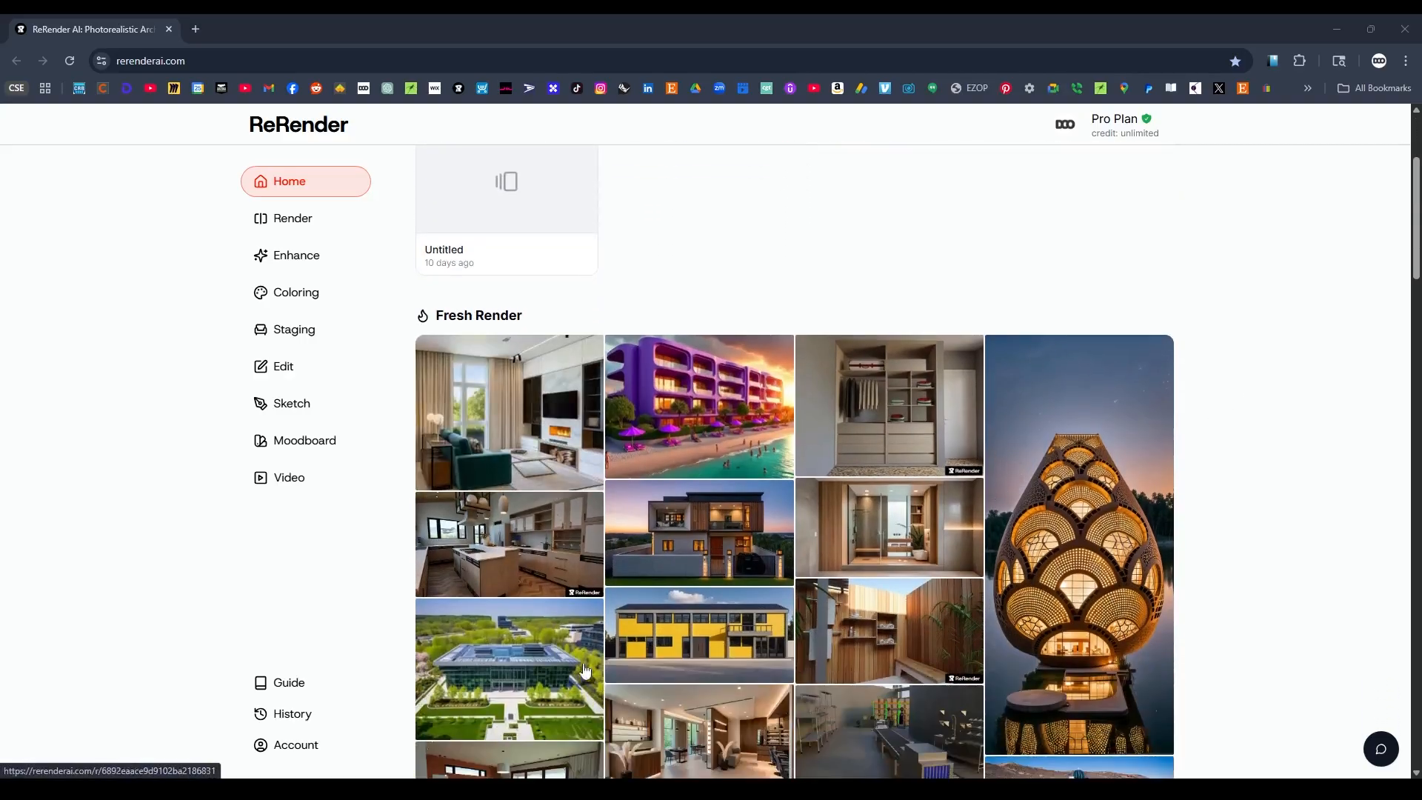
{"action": "scroll", "coordinate": [556, 610], "scroll_direction": "down", "scroll_amount": 2}
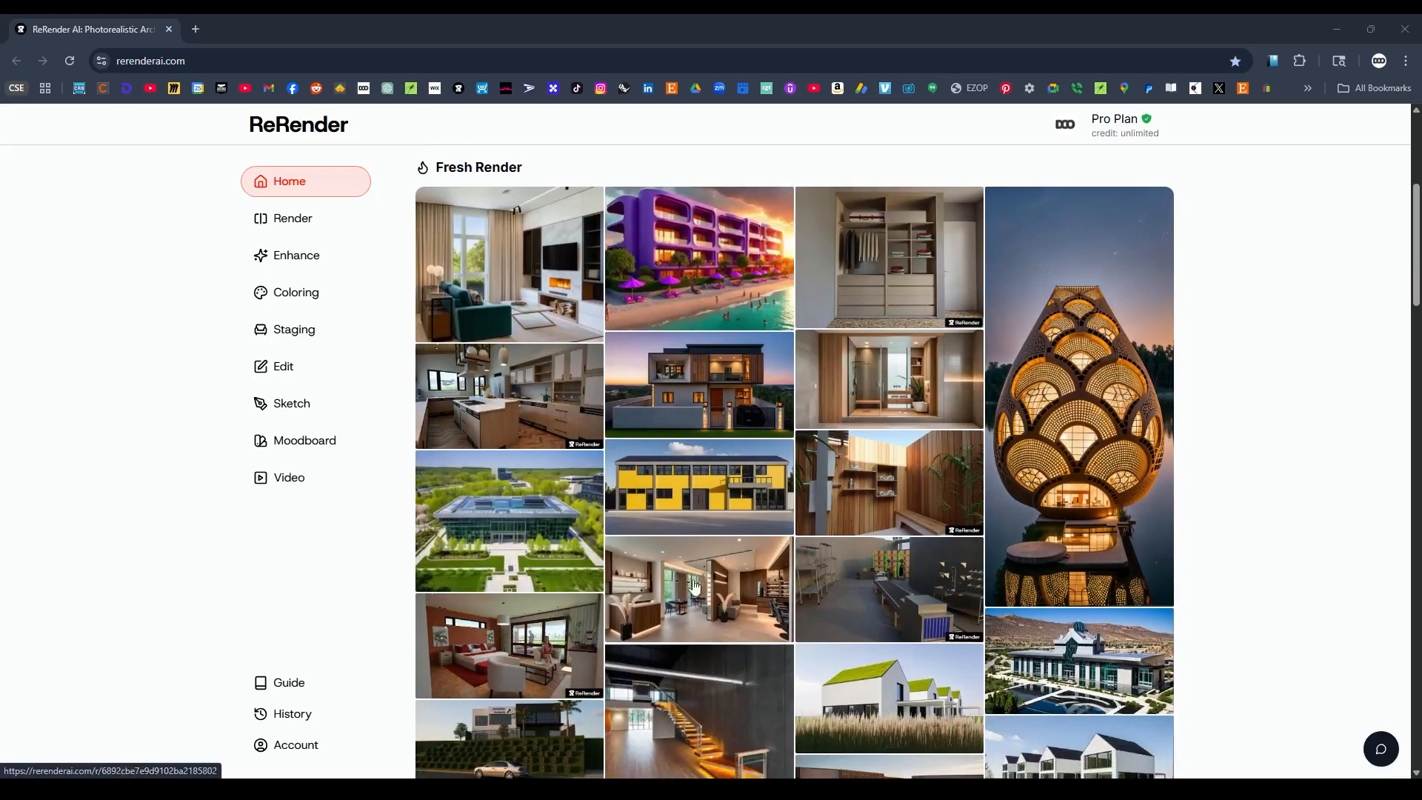
{"action": "scroll", "coordinate": [1108, 556], "scroll_direction": "down", "scroll_amount": 2}
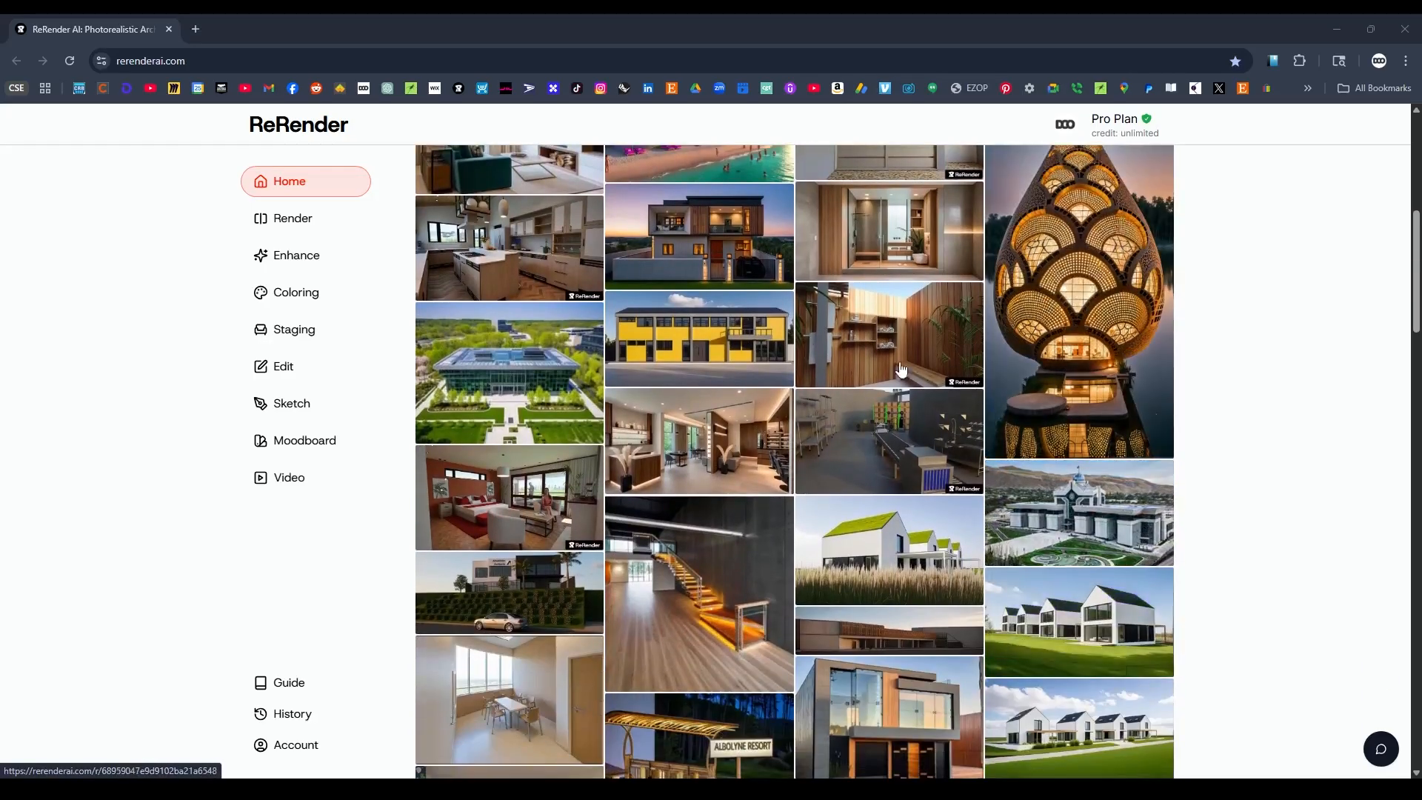
{"action": "scroll", "coordinate": [1222, 585], "scroll_direction": "up", "scroll_amount": 5}
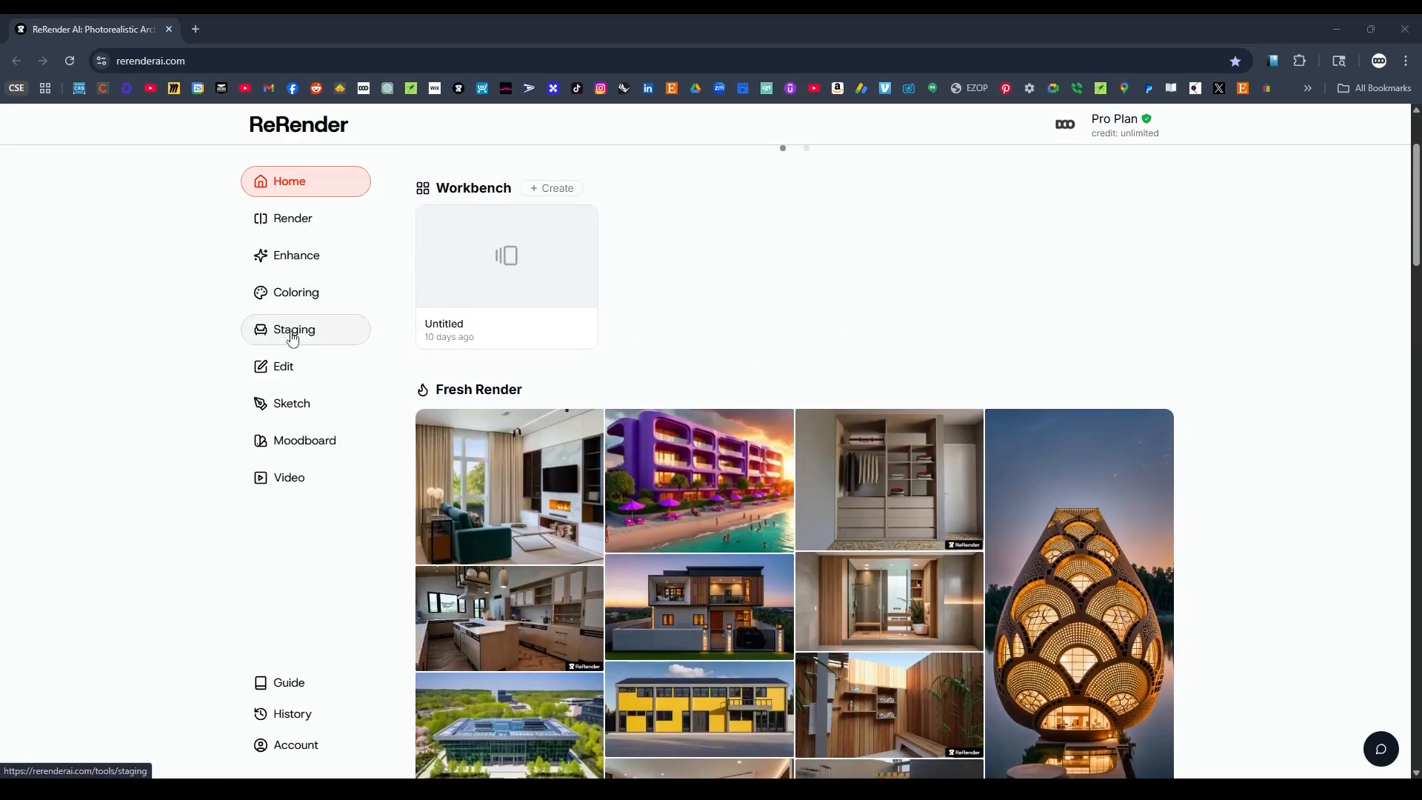
{"action": "left_click", "coordinate": [300, 229]}
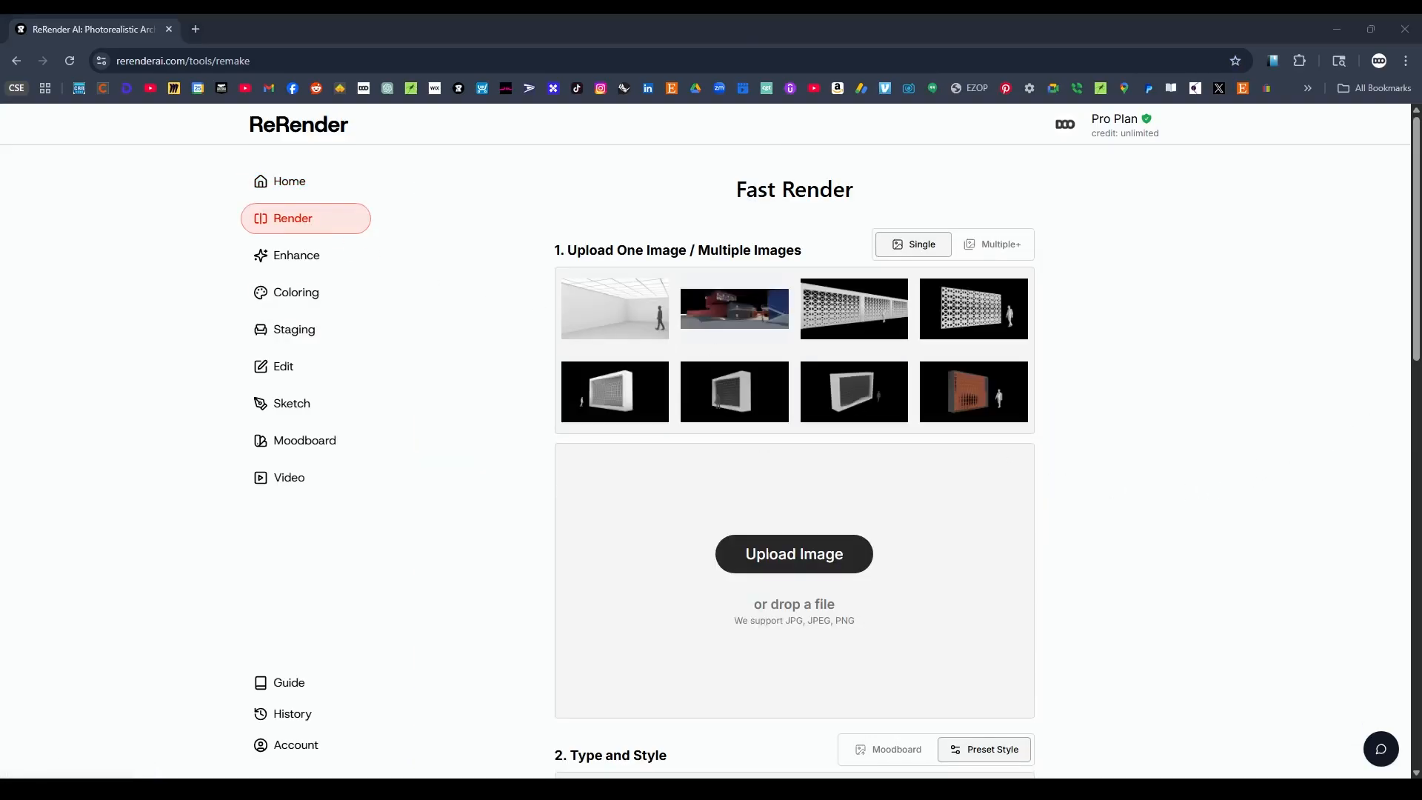
Upload the RENDER1 image from the project's RENDER1 folder to Fast Render and move the file window off the page.
{"action": "left_click_drag", "start_coordinate": [1421, 222], "coordinate": [1368, 319]}
{"action": "key", "text": "super+Right"}
{"action": "left_click", "coordinate": [1060, 43]}
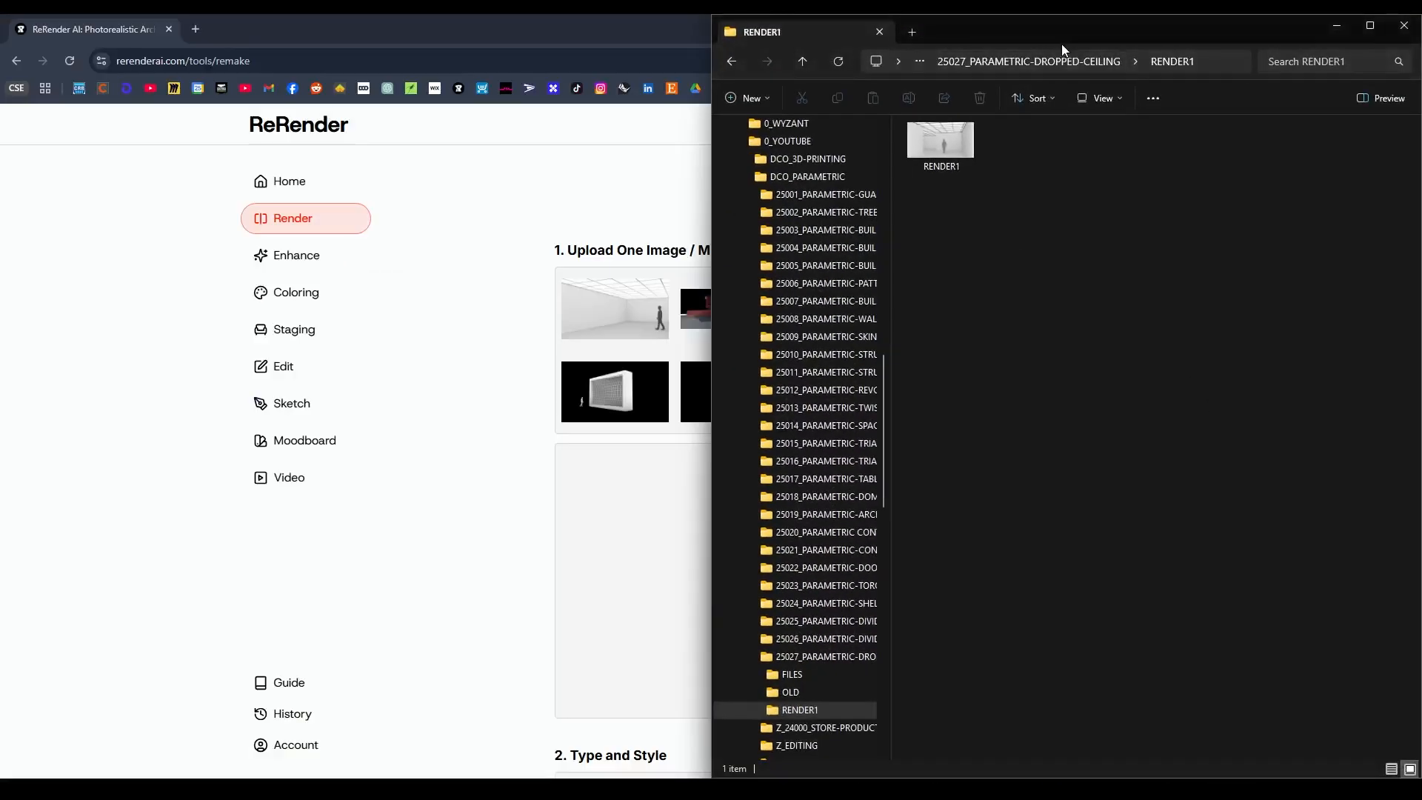
{"action": "left_click", "coordinate": [942, 149]}
{"action": "left_click_drag", "start_coordinate": [942, 150], "coordinate": [634, 542]}
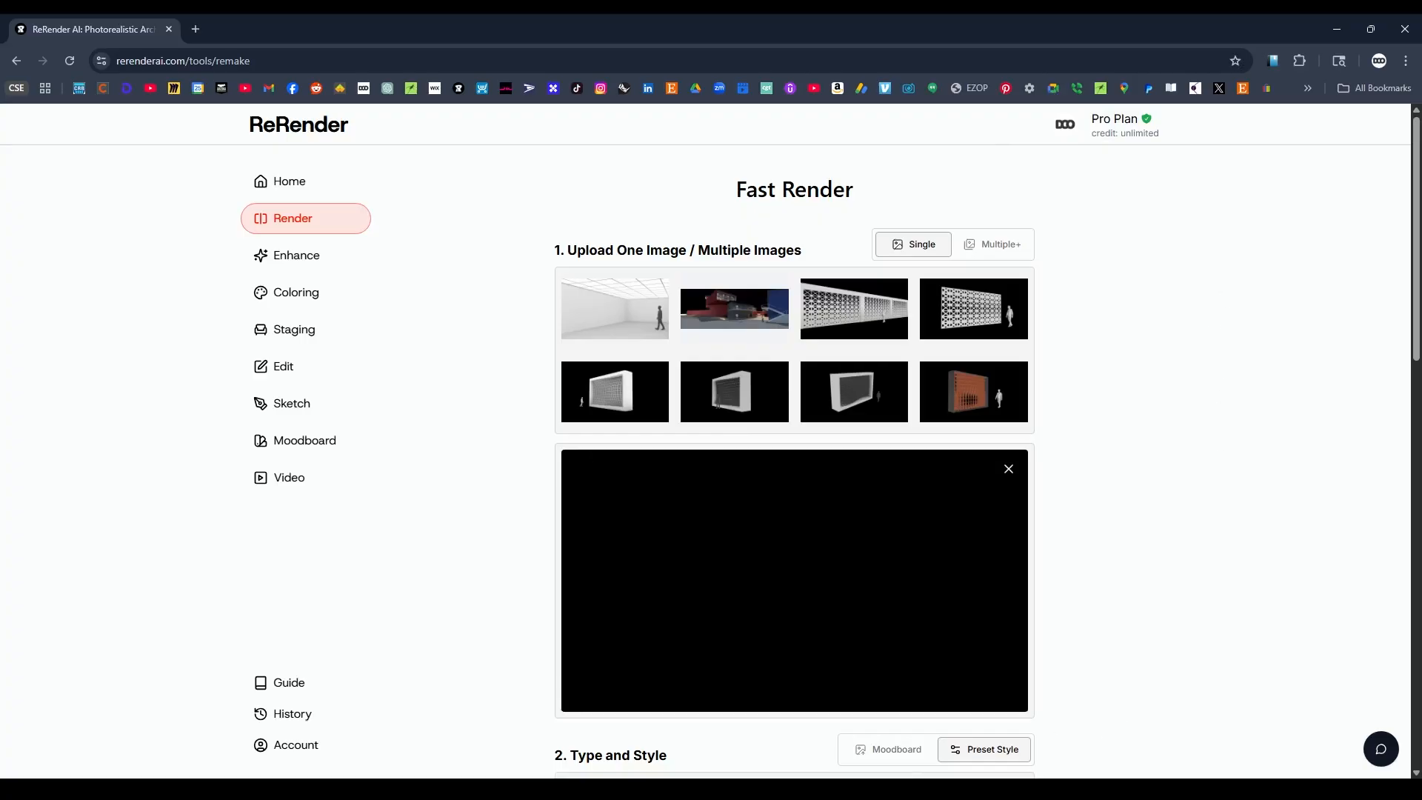
{"action": "left_click", "coordinate": [804, 786]}
{"action": "left_click_drag", "start_coordinate": [1185, 28], "coordinate": [1421, 333]}
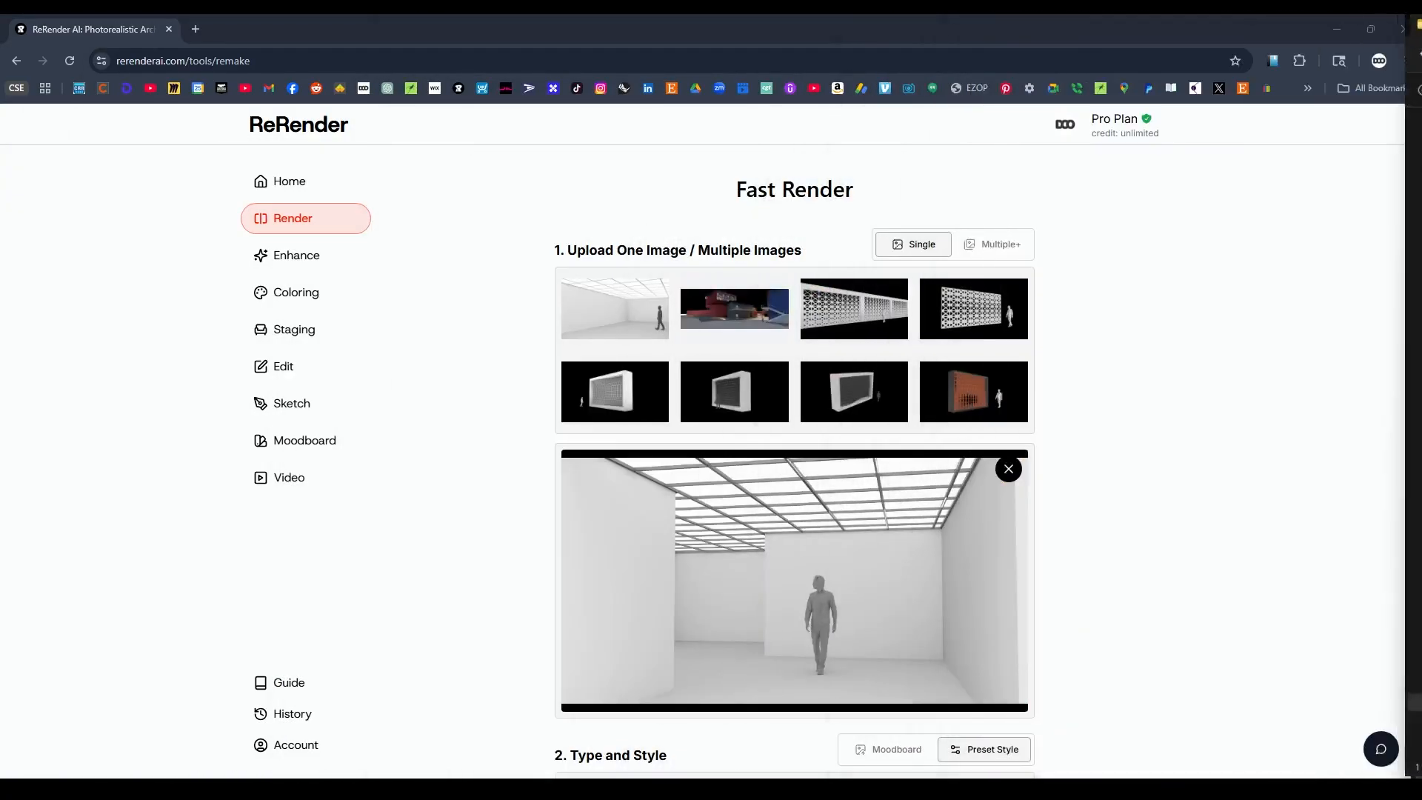
{"action": "left_click", "coordinate": [1185, 485]}
Choose the recently used School preset in the Eco Futurism style for the render.
{"action": "scroll", "coordinate": [1070, 397], "scroll_direction": "down", "scroll_amount": 3}
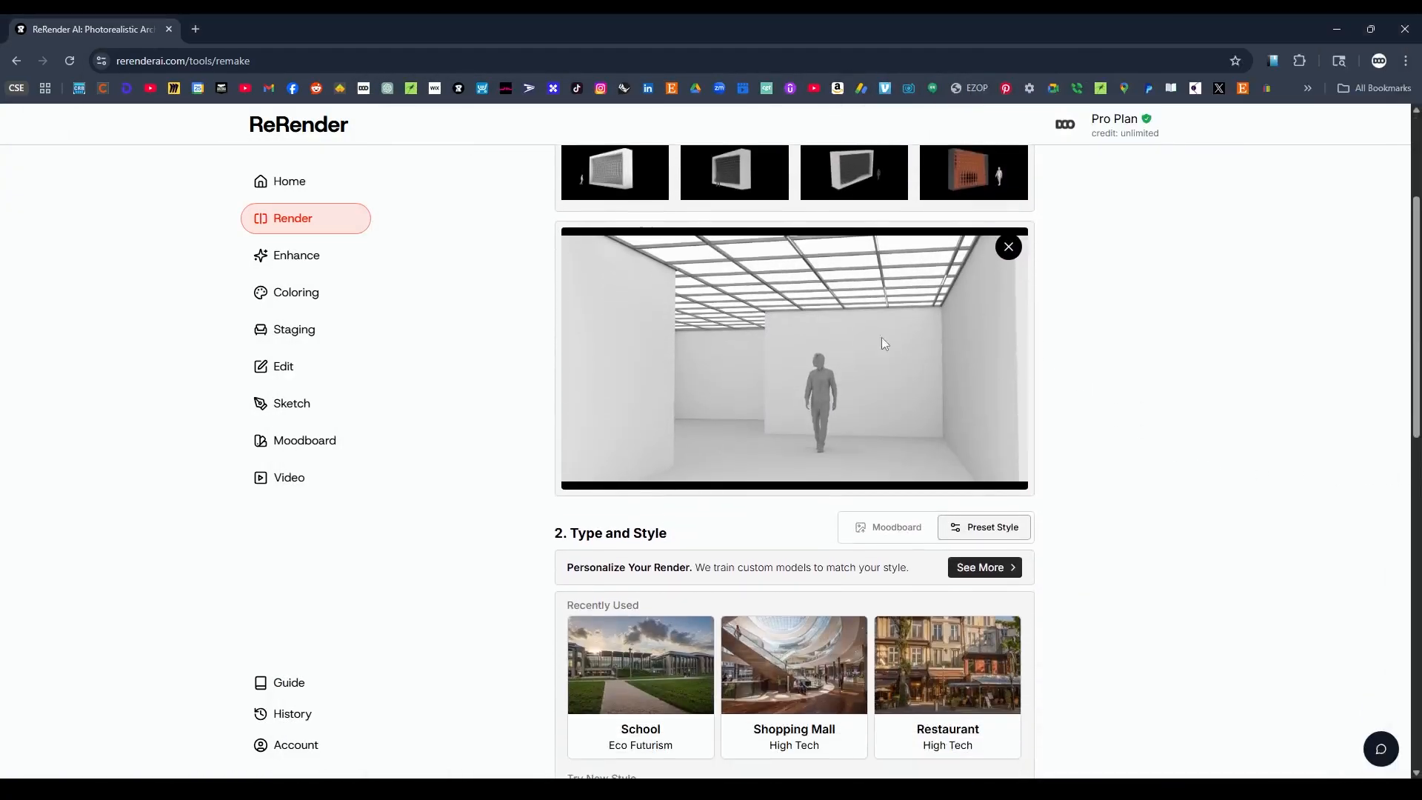
{"action": "scroll", "coordinate": [1134, 546], "scroll_direction": "down", "scroll_amount": 2}
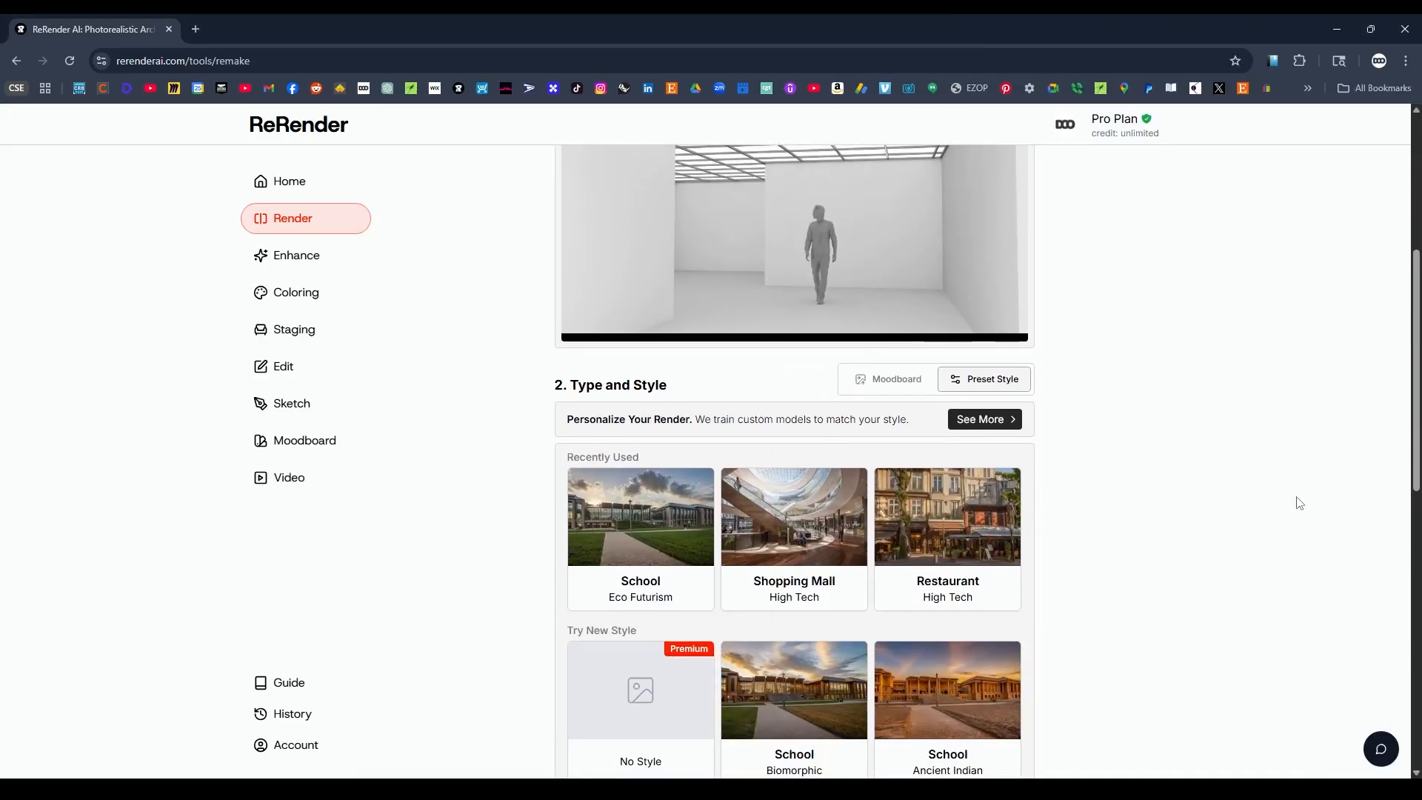
{"action": "scroll", "coordinate": [1296, 502], "scroll_direction": "up", "scroll_amount": 4}
{"action": "scroll", "coordinate": [1286, 560], "scroll_direction": "up", "scroll_amount": 1}
{"action": "scroll", "coordinate": [1229, 524], "scroll_direction": "down", "scroll_amount": 4}
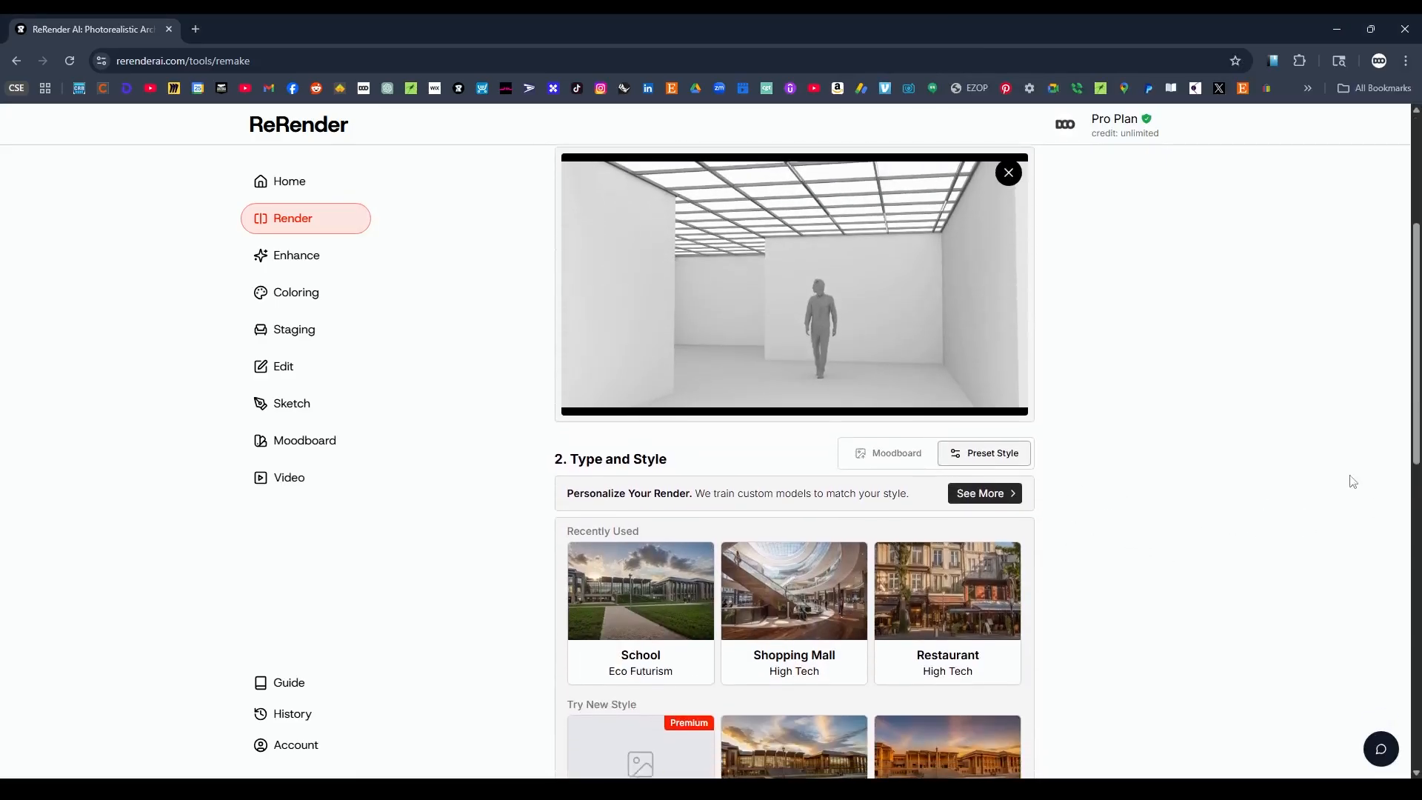
{"action": "scroll", "coordinate": [1349, 483], "scroll_direction": "down", "scroll_amount": 2}
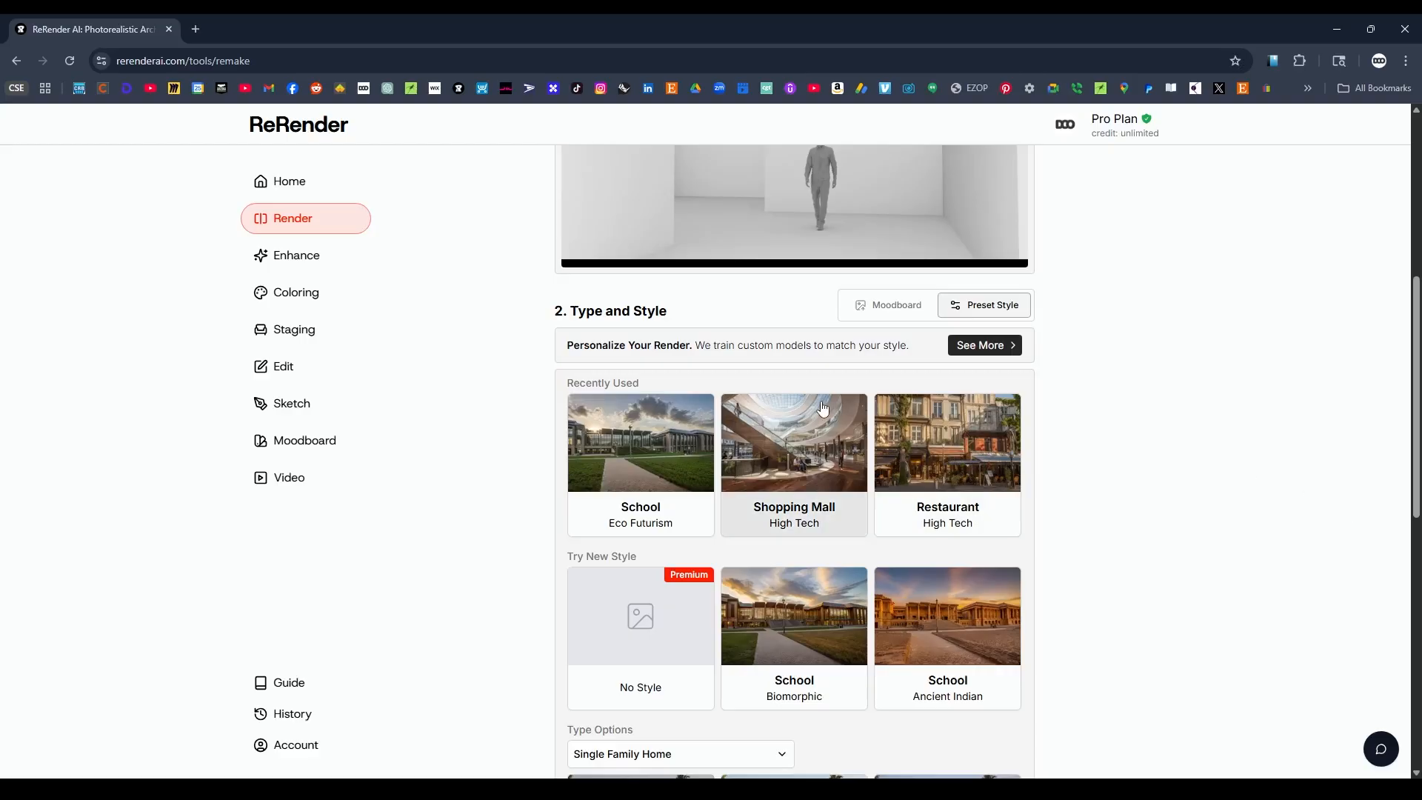
{"action": "scroll", "coordinate": [834, 404], "scroll_direction": "up", "scroll_amount": 3}
{"action": "scroll", "coordinate": [1163, 461], "scroll_direction": "down", "scroll_amount": 4}
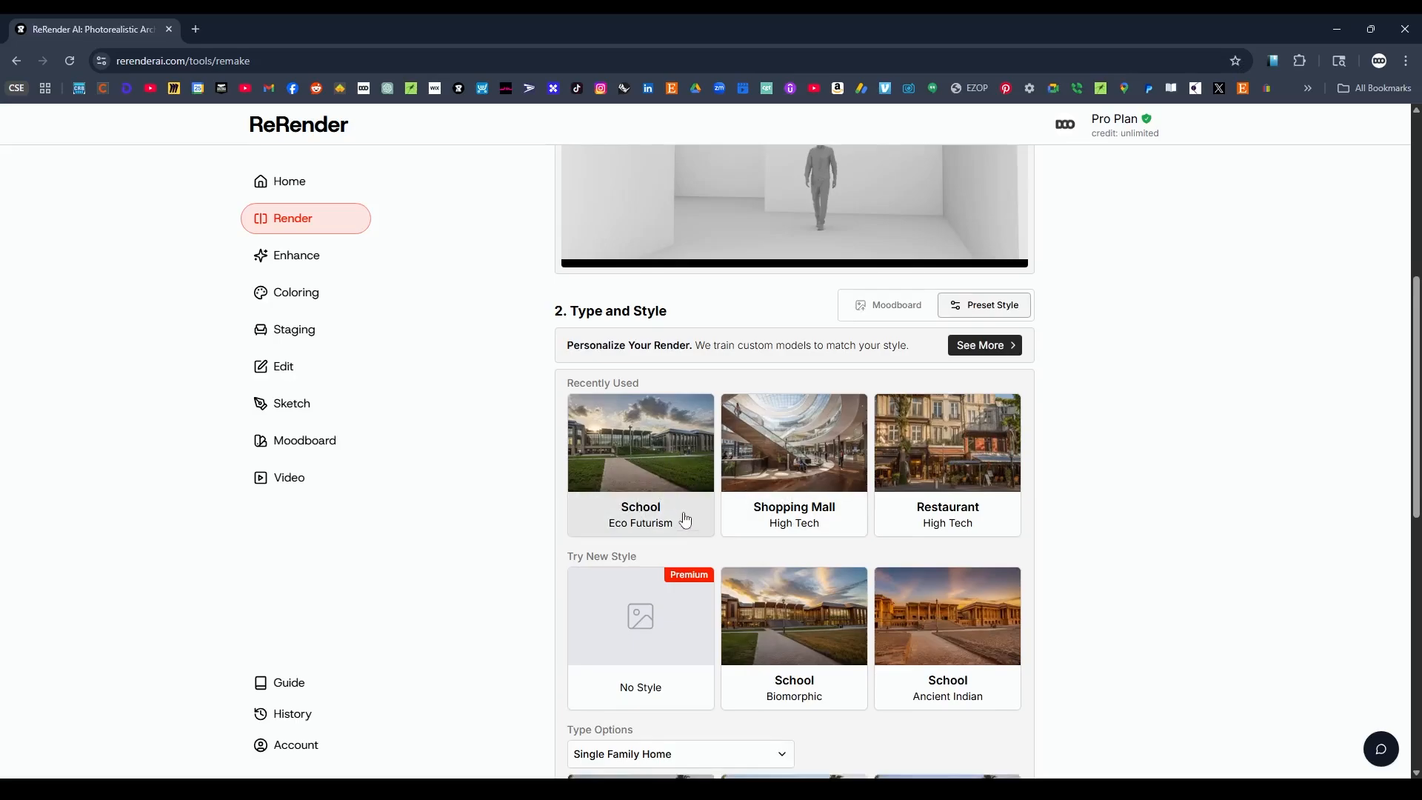
{"action": "left_click", "coordinate": [652, 464]}
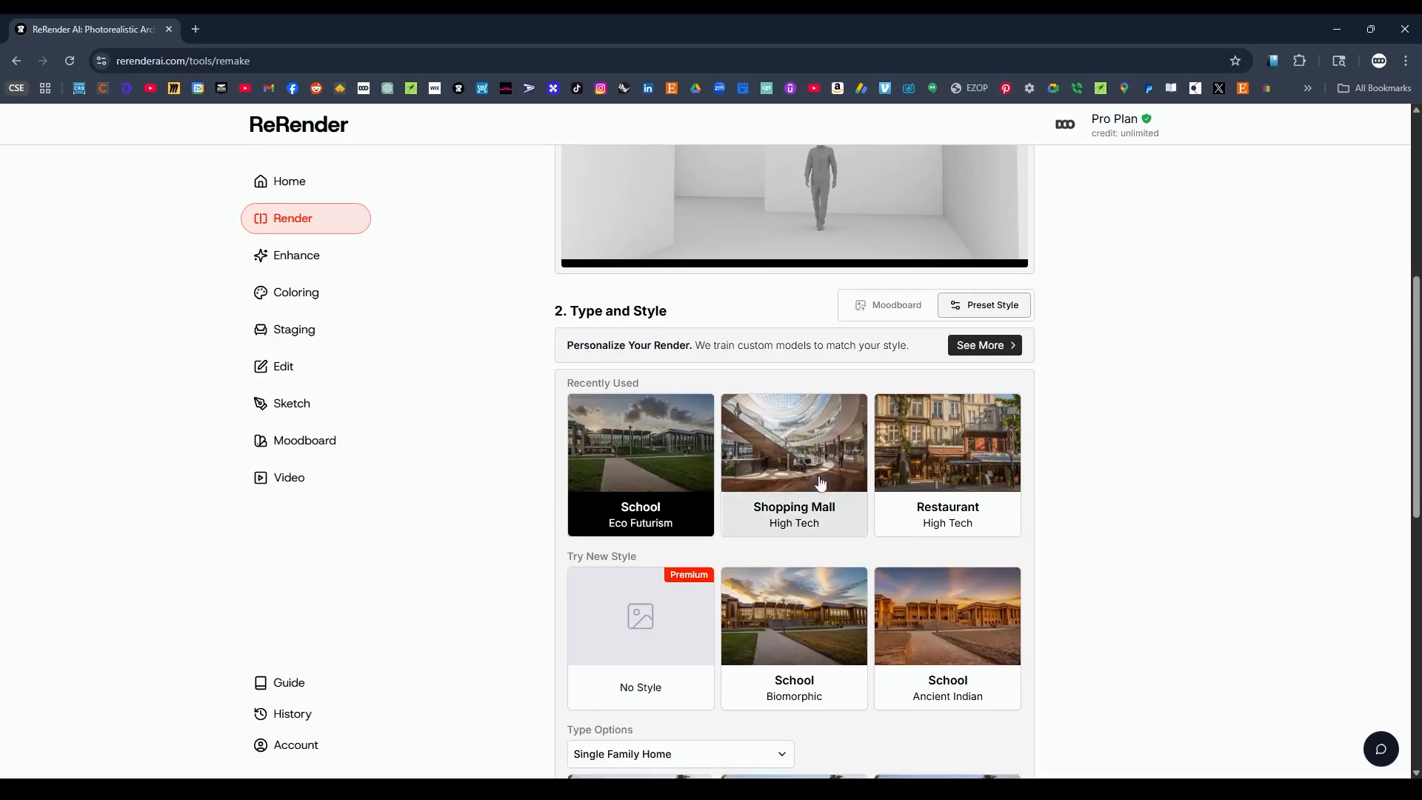
Examine the building categories and their subtypes offered under Type Options, and leave the selection as it is.
{"action": "scroll", "coordinate": [1163, 489], "scroll_direction": "down", "scroll_amount": 2}
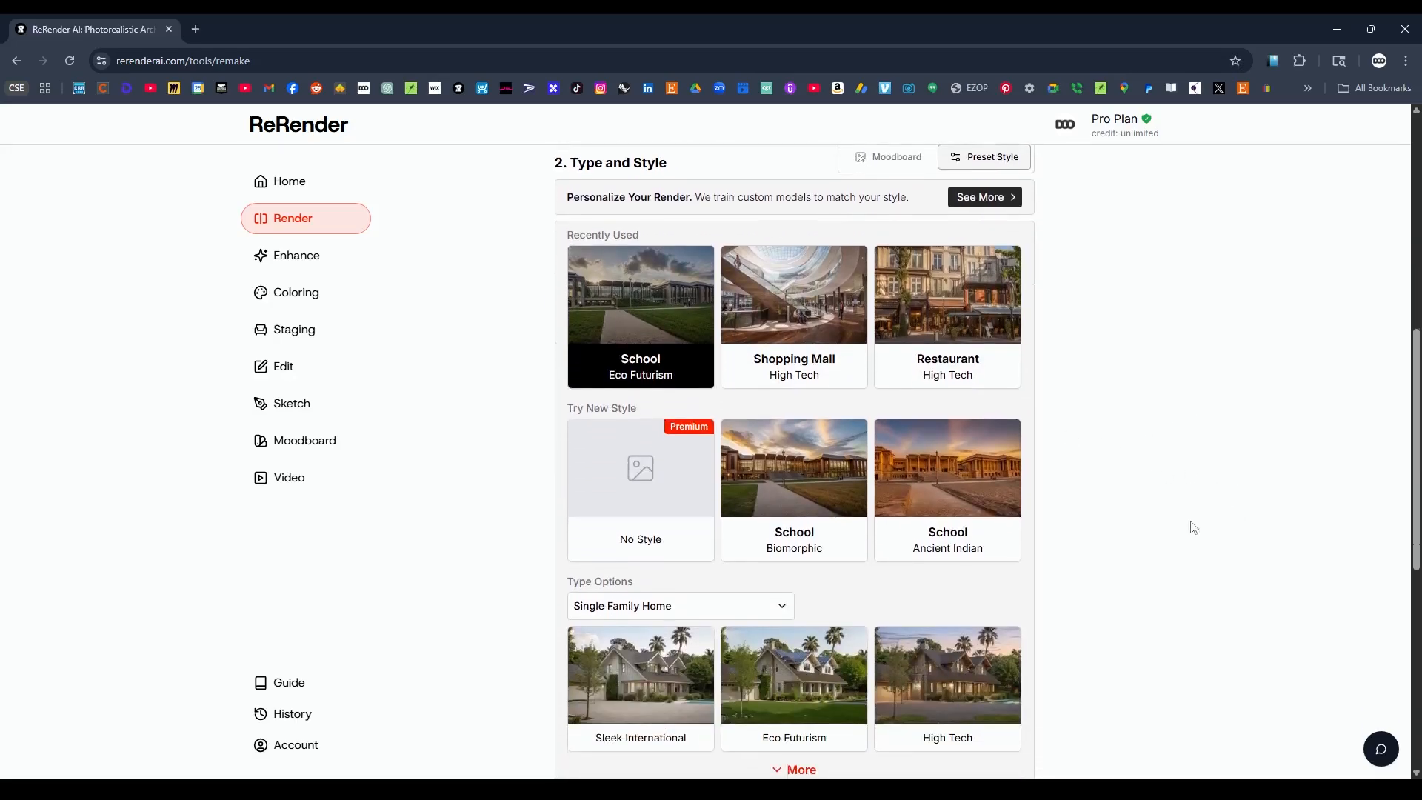
{"action": "left_click", "coordinate": [692, 612]}
{"action": "scroll", "coordinate": [1037, 629], "scroll_direction": "down", "scroll_amount": 2}
{"action": "mouse_move", "coordinate": [787, 579]}
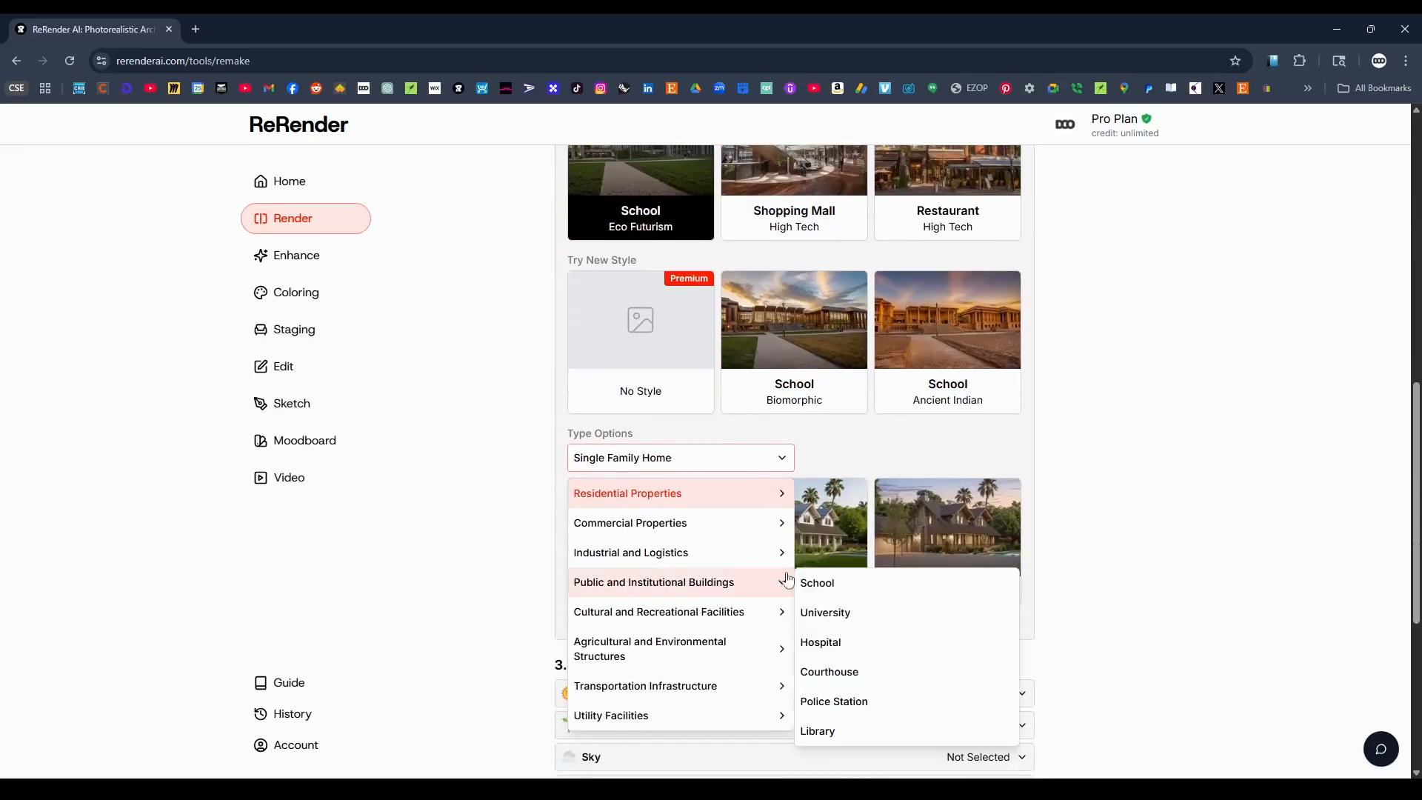
{"action": "mouse_move", "coordinate": [695, 501]}
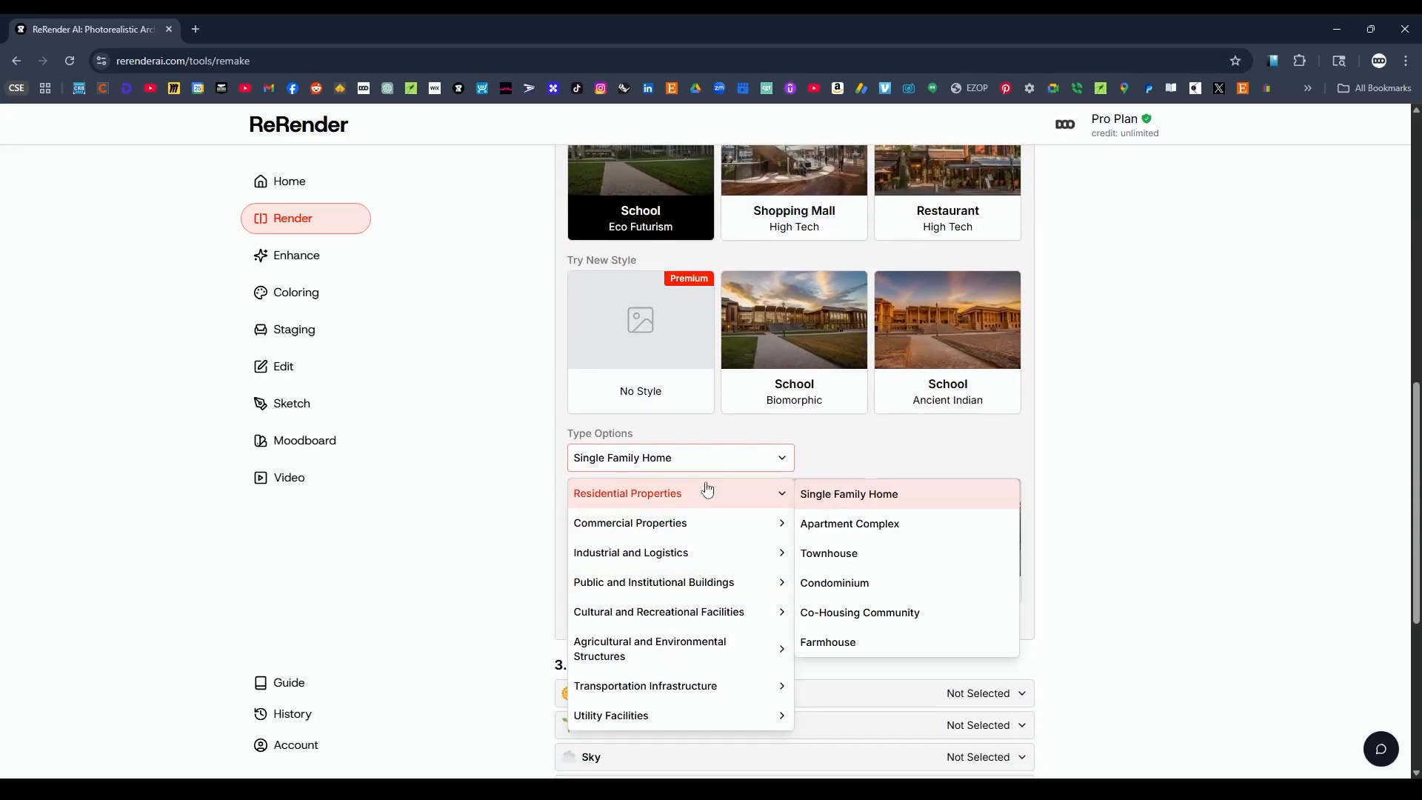
{"action": "mouse_move", "coordinate": [694, 532]}
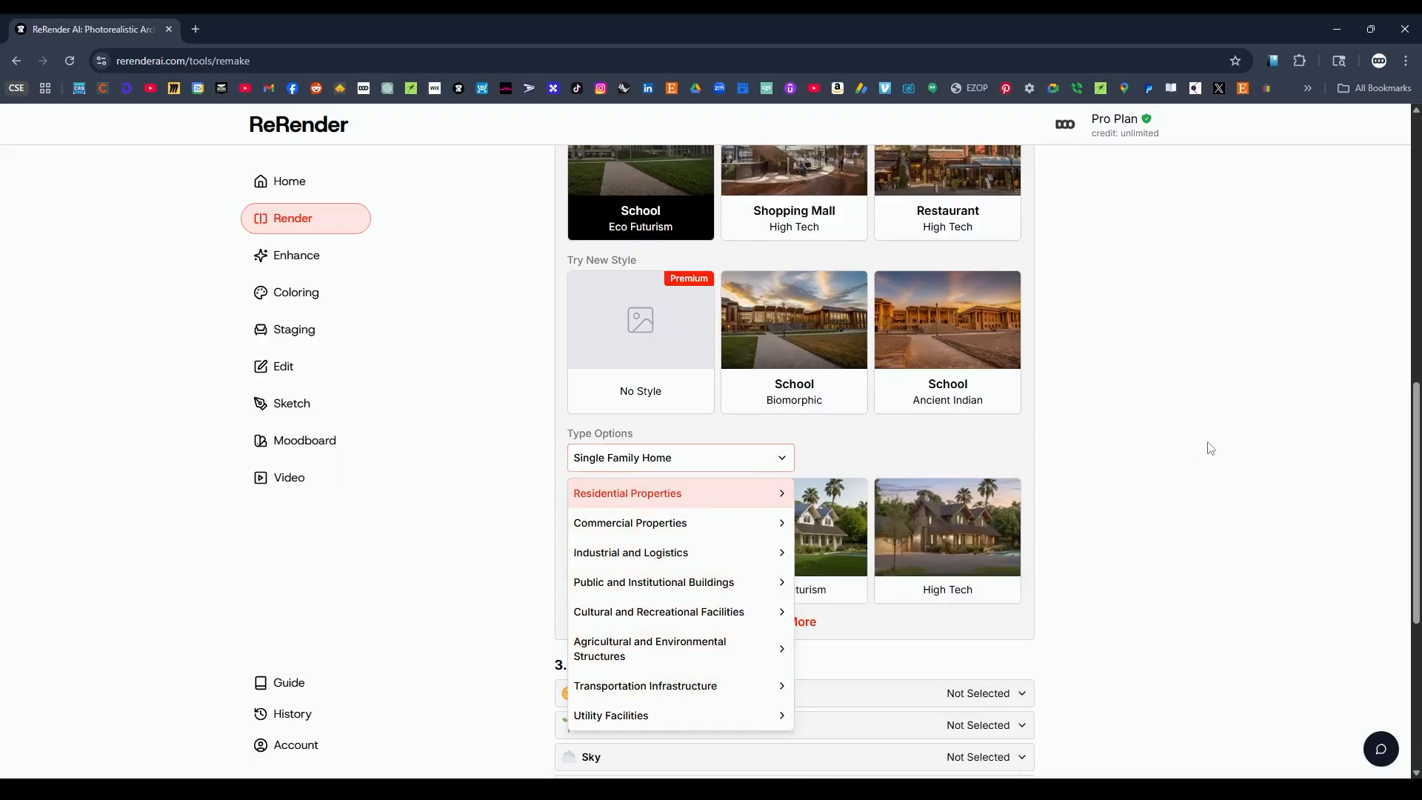
{"action": "scroll", "coordinate": [1213, 469], "scroll_direction": "up", "scroll_amount": 3}
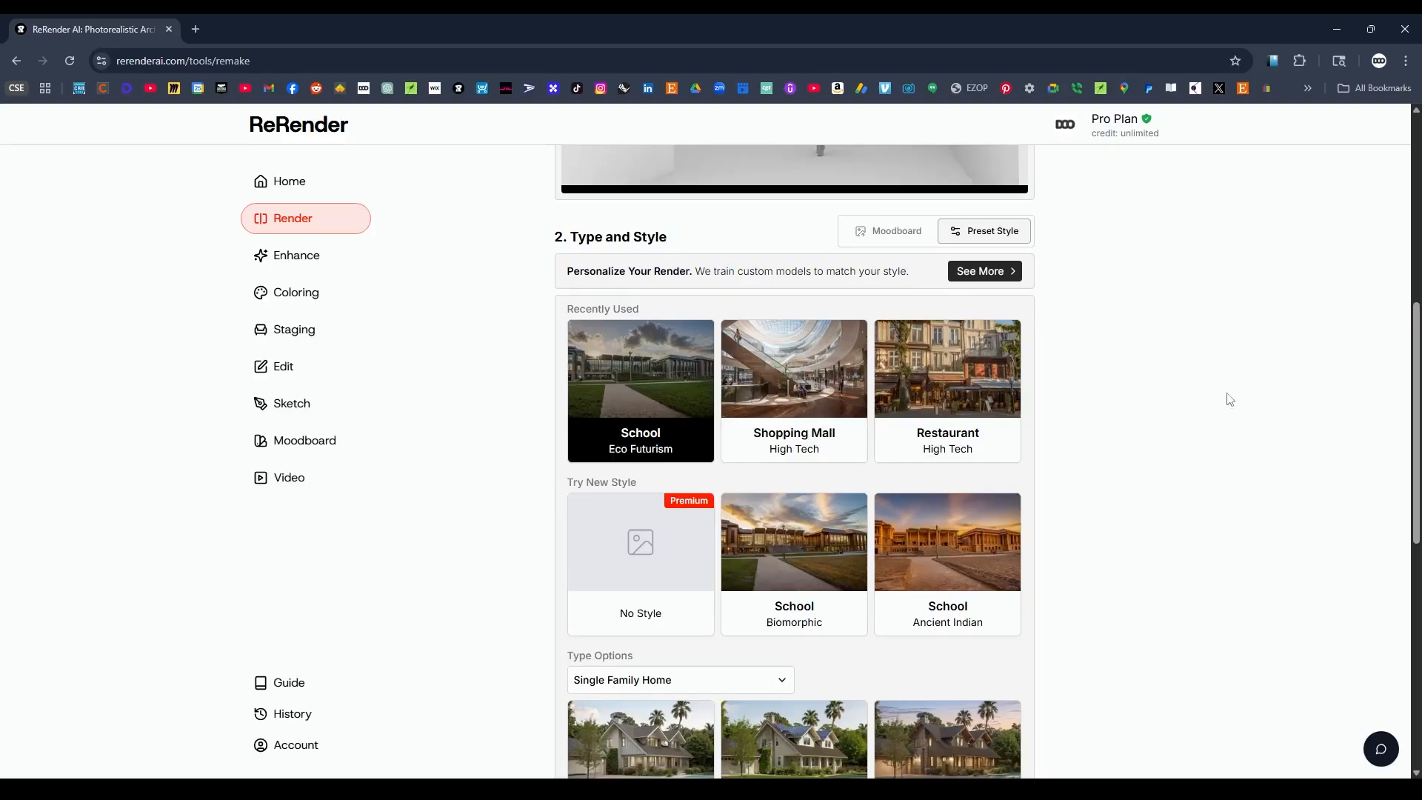
Set the render's time of day to Midday and its season to Spring.
{"action": "scroll", "coordinate": [1230, 404], "scroll_direction": "down", "scroll_amount": 6}
{"action": "scroll", "coordinate": [1177, 491], "scroll_direction": "down", "scroll_amount": 1}
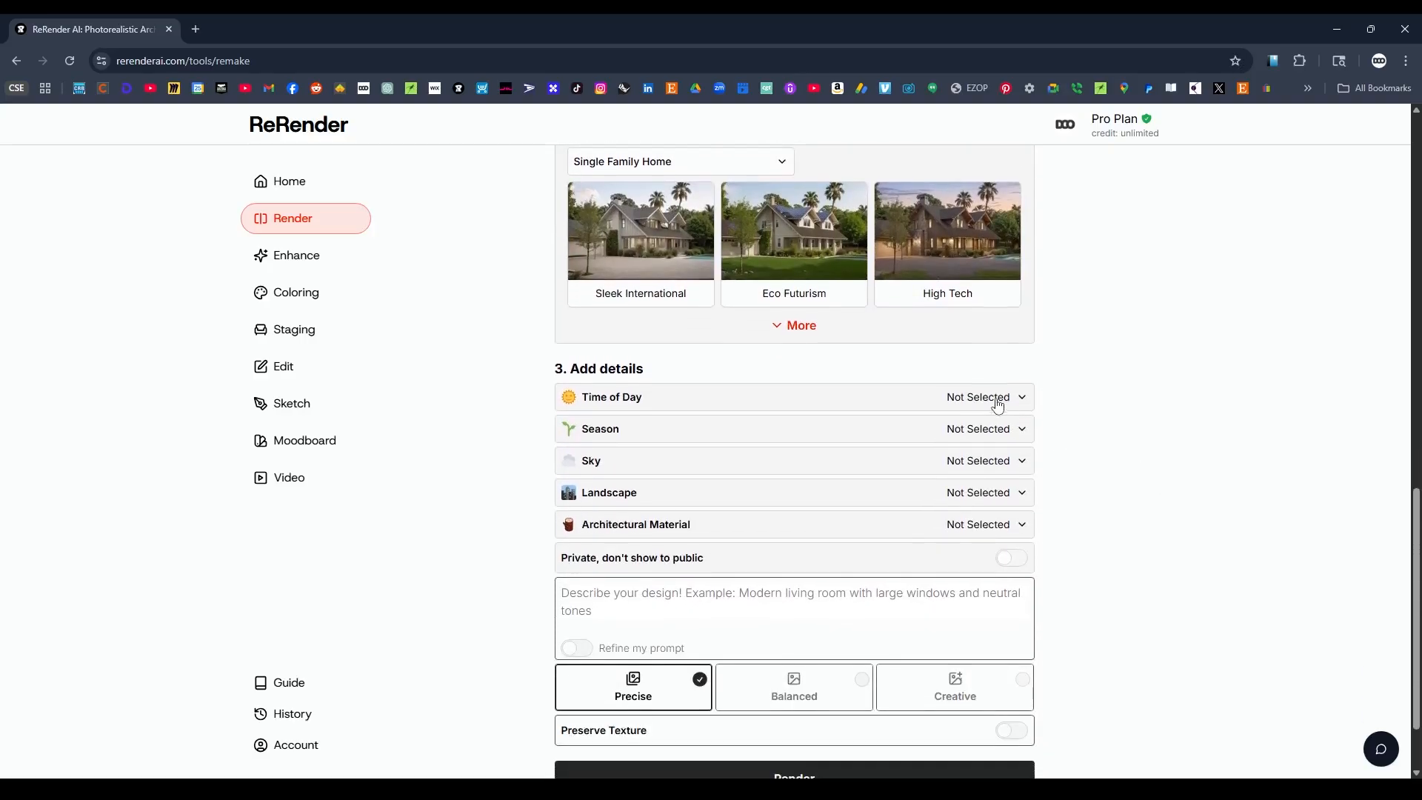
{"action": "left_click", "coordinate": [994, 397]}
{"action": "left_click", "coordinate": [641, 398]}
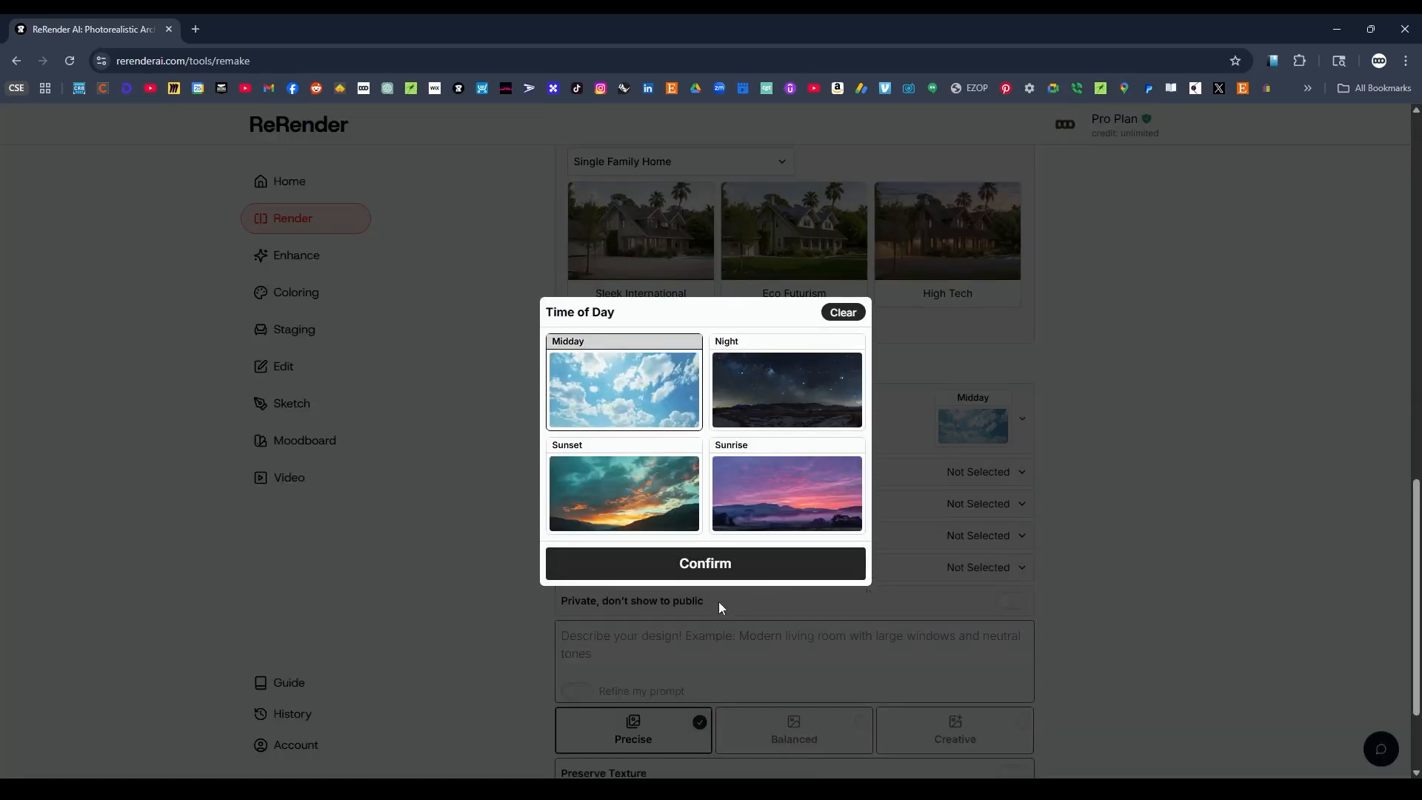
{"action": "left_click", "coordinate": [713, 572]}
{"action": "left_click", "coordinate": [1000, 481]}
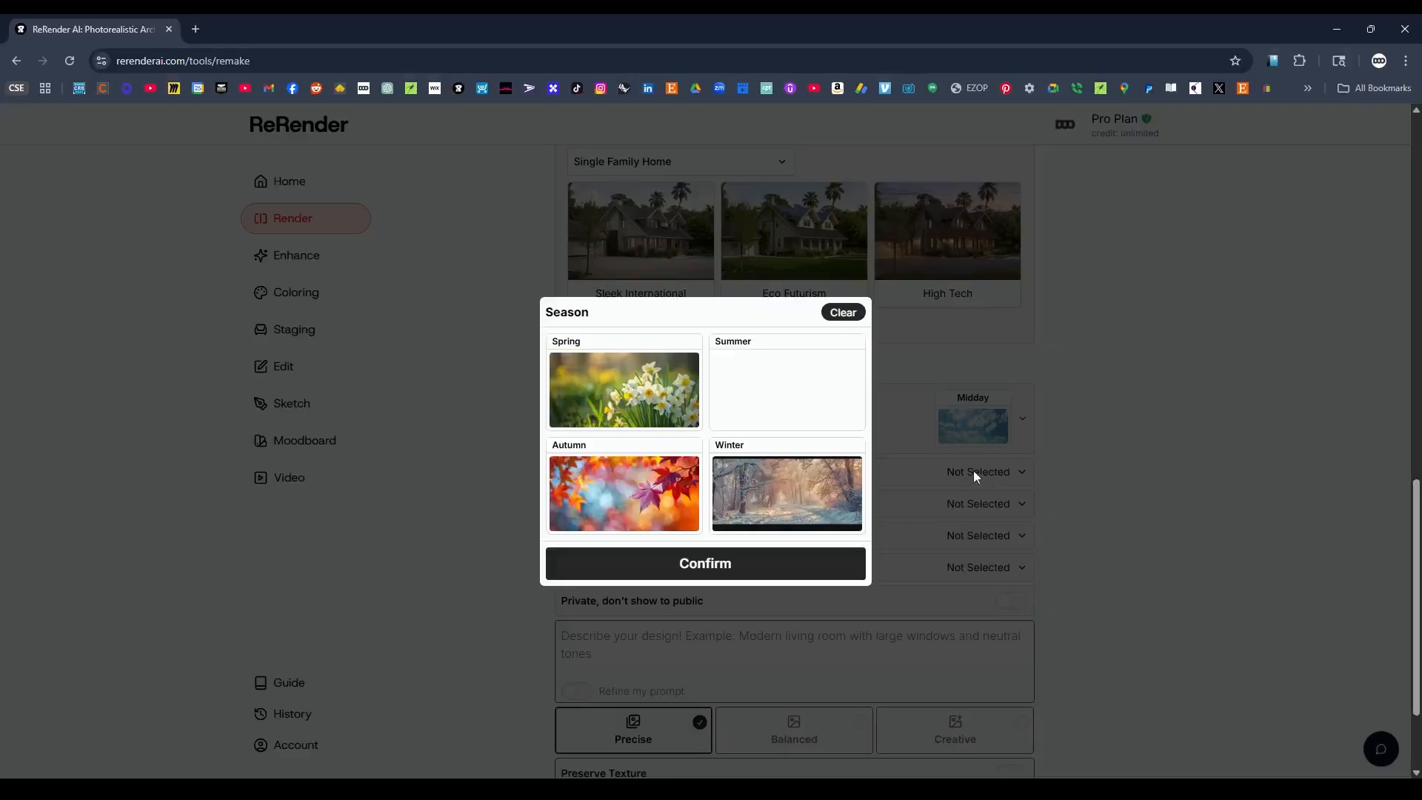
{"action": "left_click", "coordinate": [674, 400]}
{"action": "left_click", "coordinate": [744, 579]}
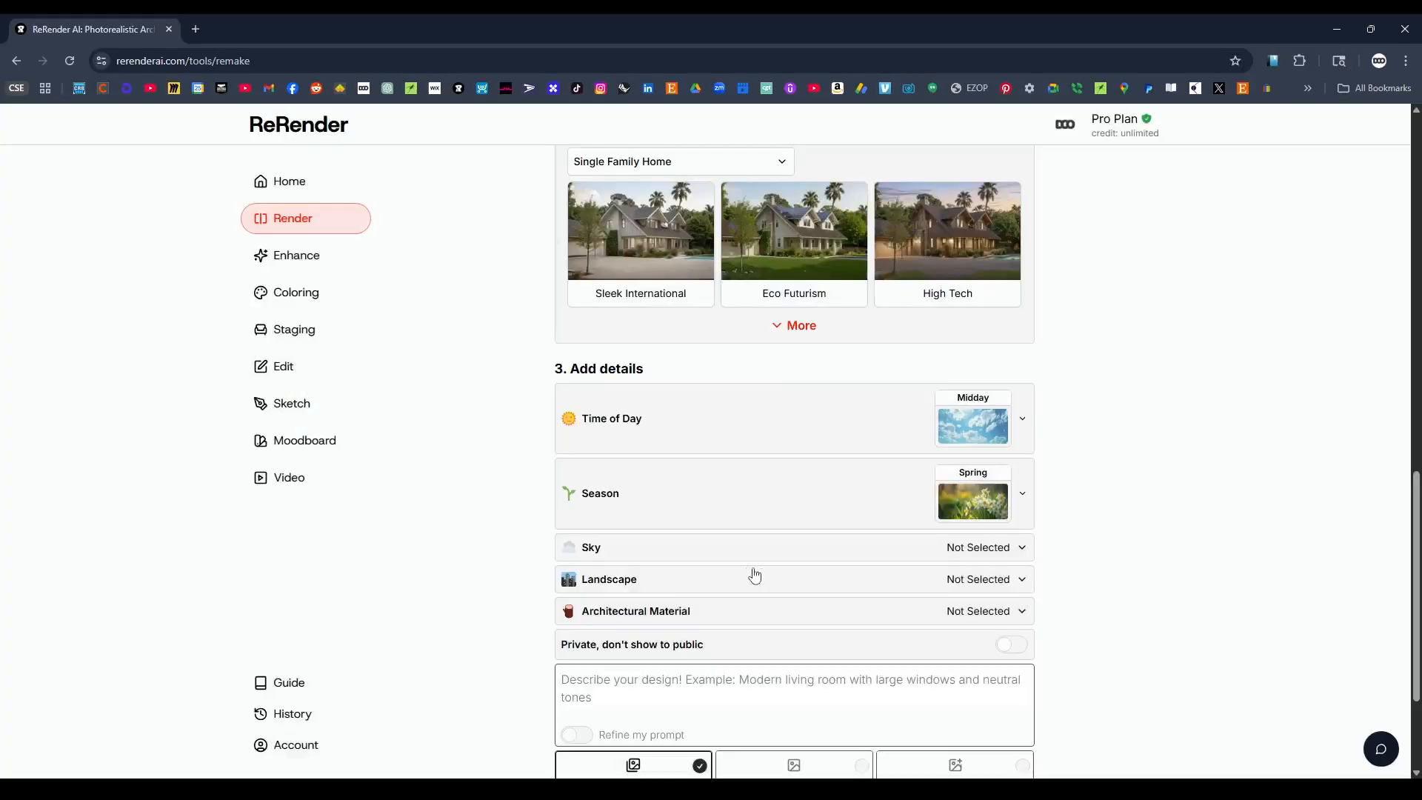
Set the render's sky to Clear Sky and its landscape to Cityscape.
{"action": "left_click", "coordinate": [963, 548]}
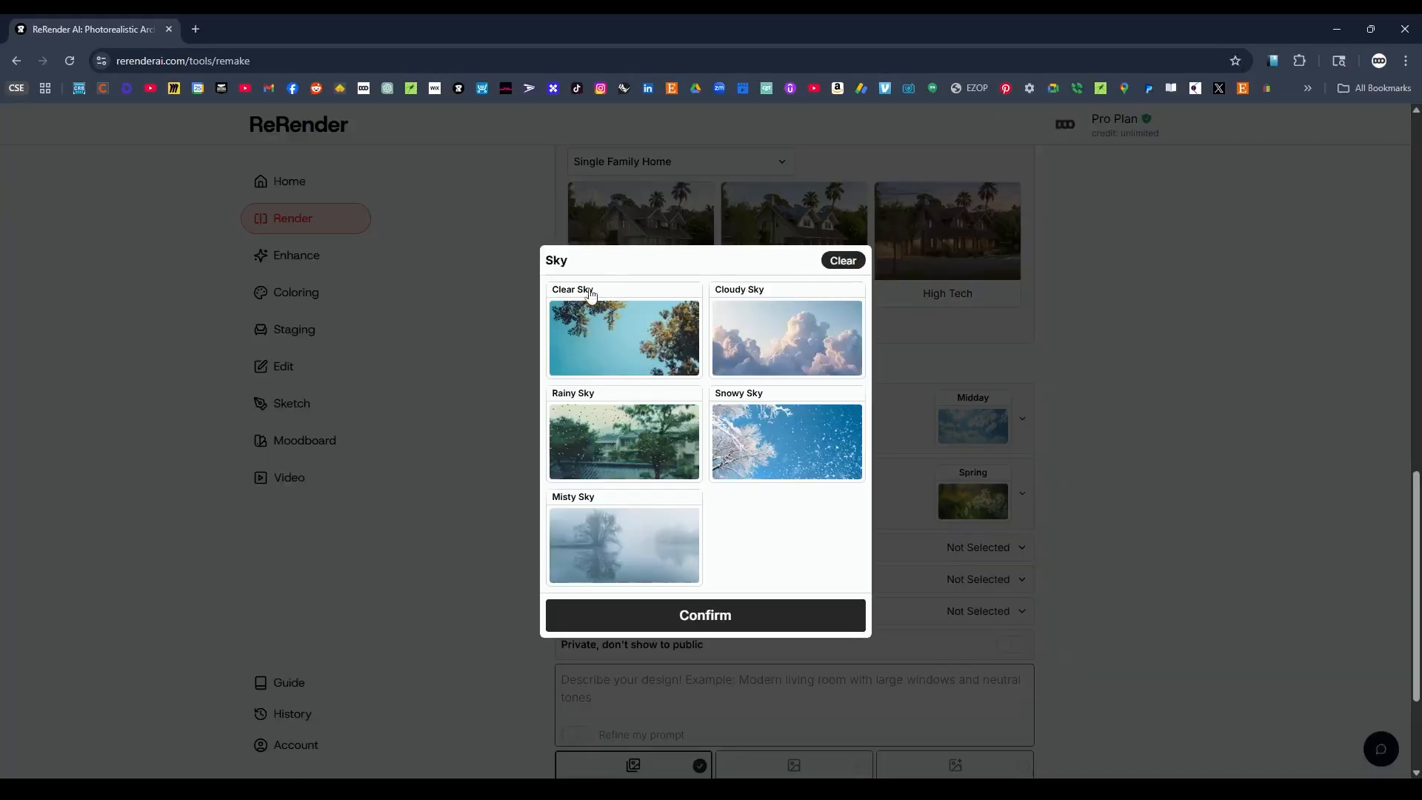
{"action": "left_click", "coordinate": [642, 339]}
{"action": "left_click", "coordinate": [800, 614]}
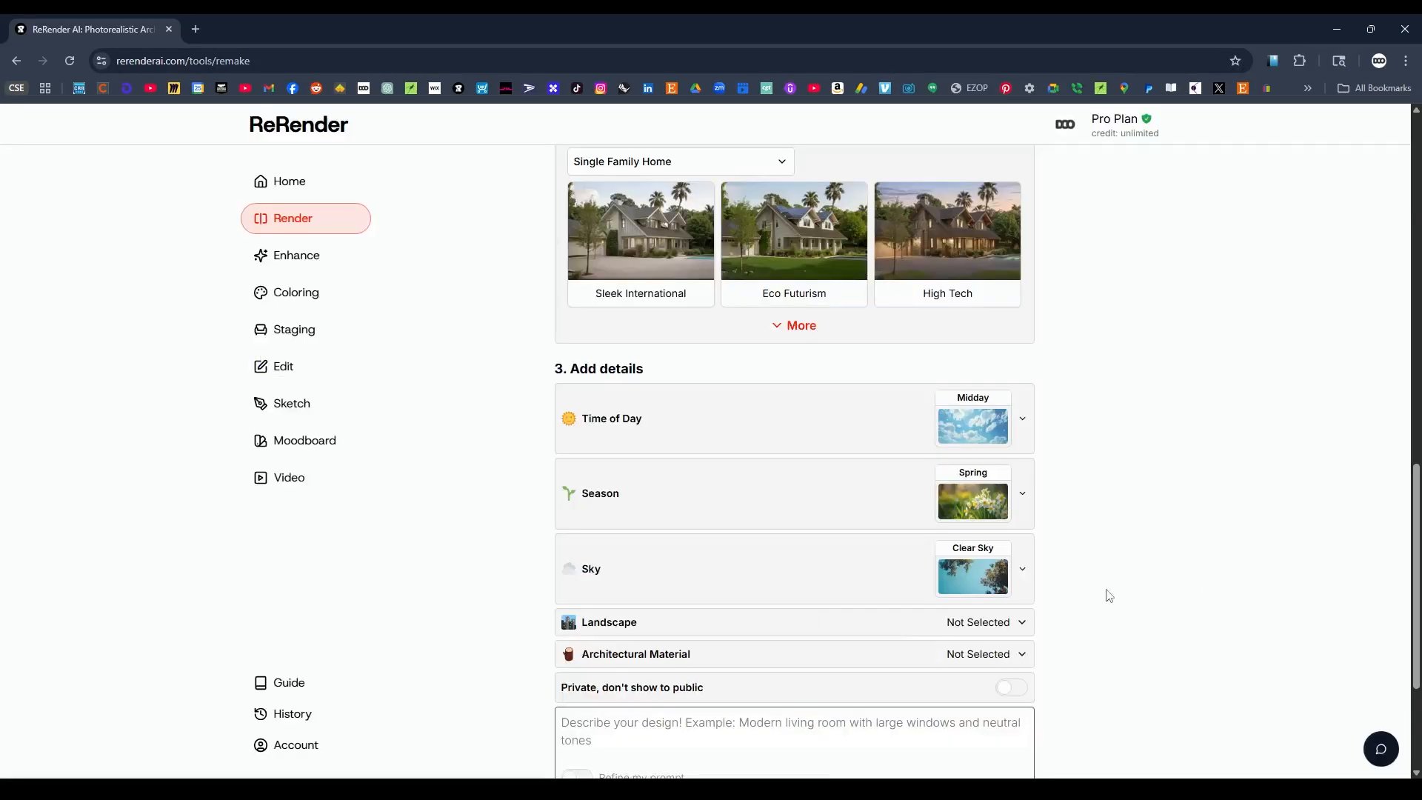
{"action": "left_click", "coordinate": [1012, 631]}
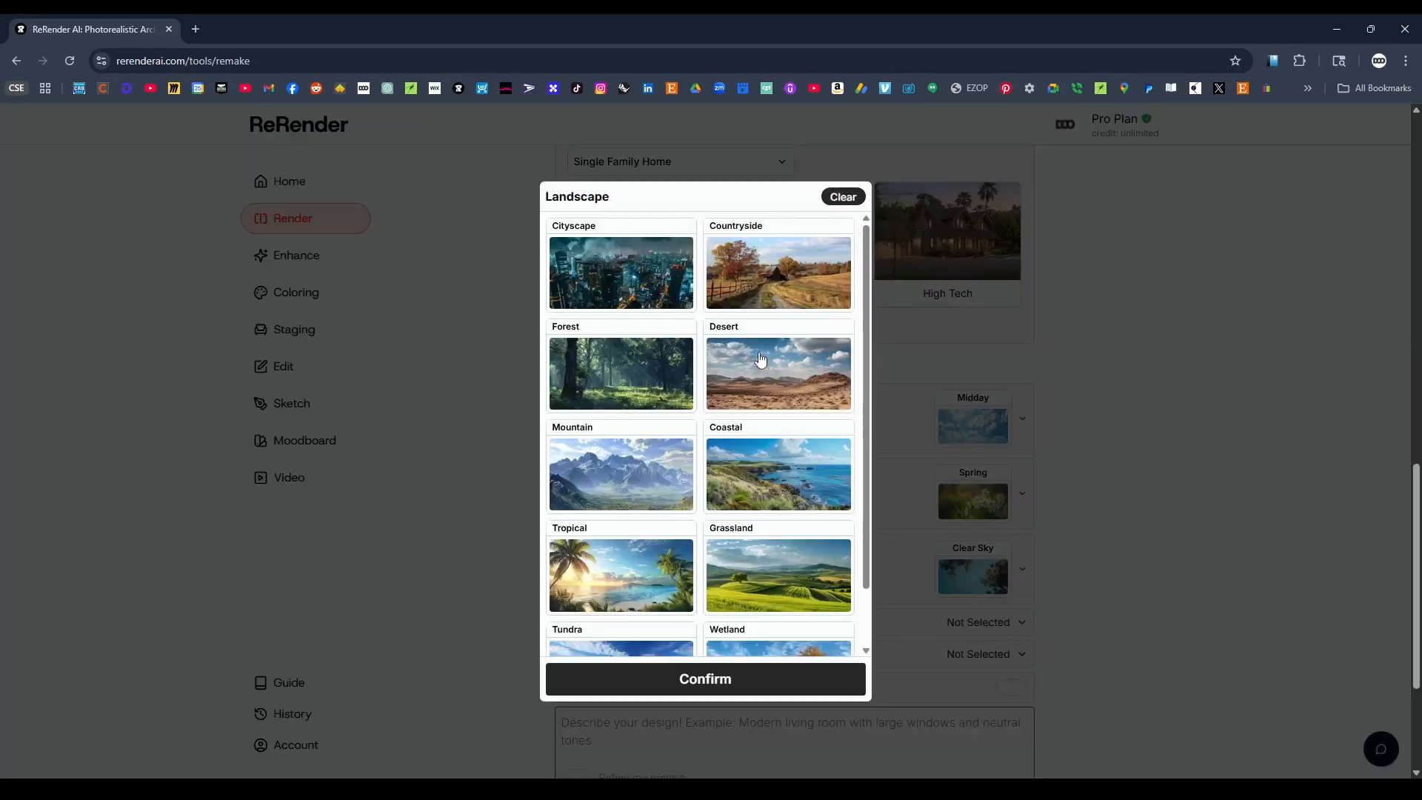
{"action": "scroll", "coordinate": [762, 408], "scroll_direction": "down", "scroll_amount": 1}
{"action": "scroll", "coordinate": [762, 408], "scroll_direction": "down", "scroll_amount": 2}
{"action": "scroll", "coordinate": [741, 378], "scroll_direction": "up", "scroll_amount": 1}
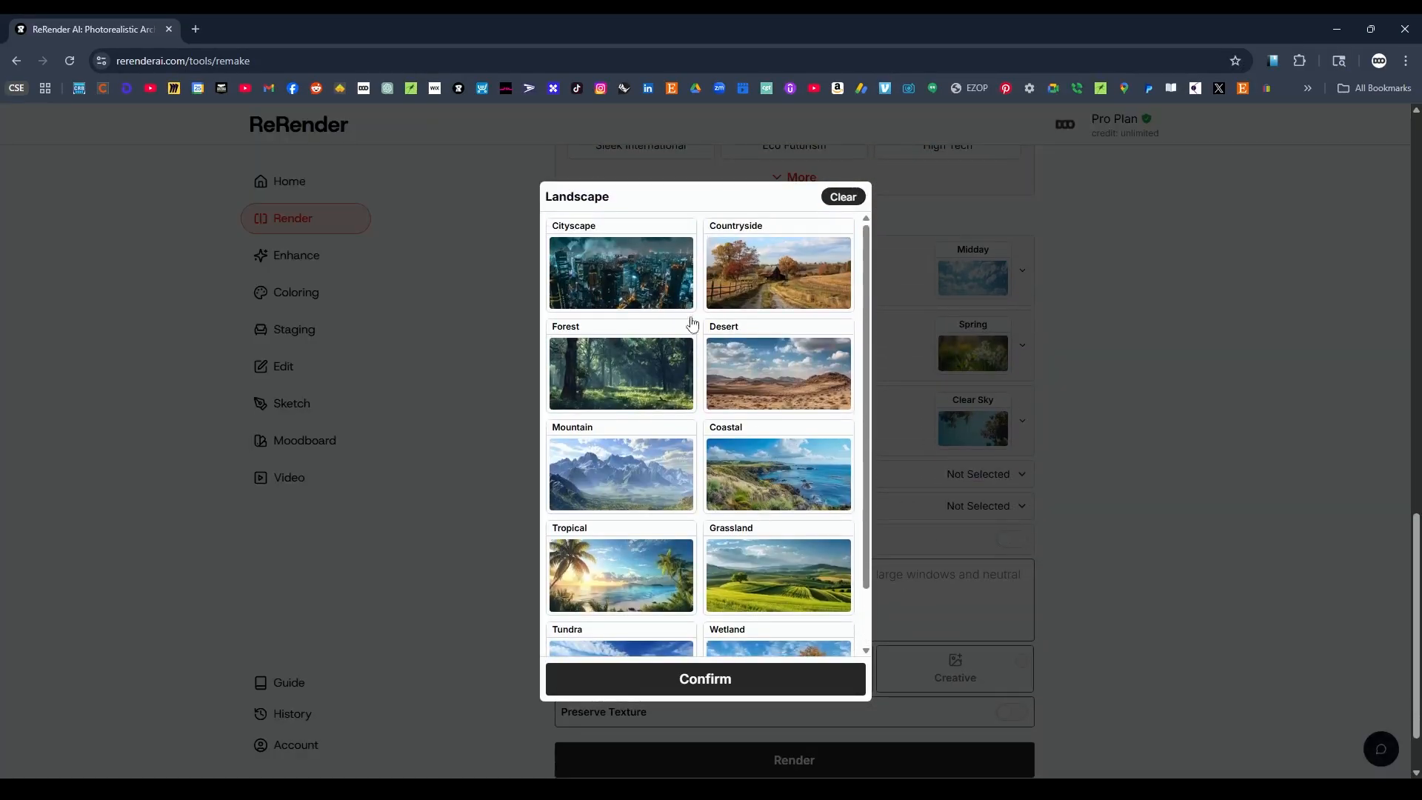
{"action": "left_click", "coordinate": [624, 269]}
{"action": "left_click", "coordinate": [1154, 506]}
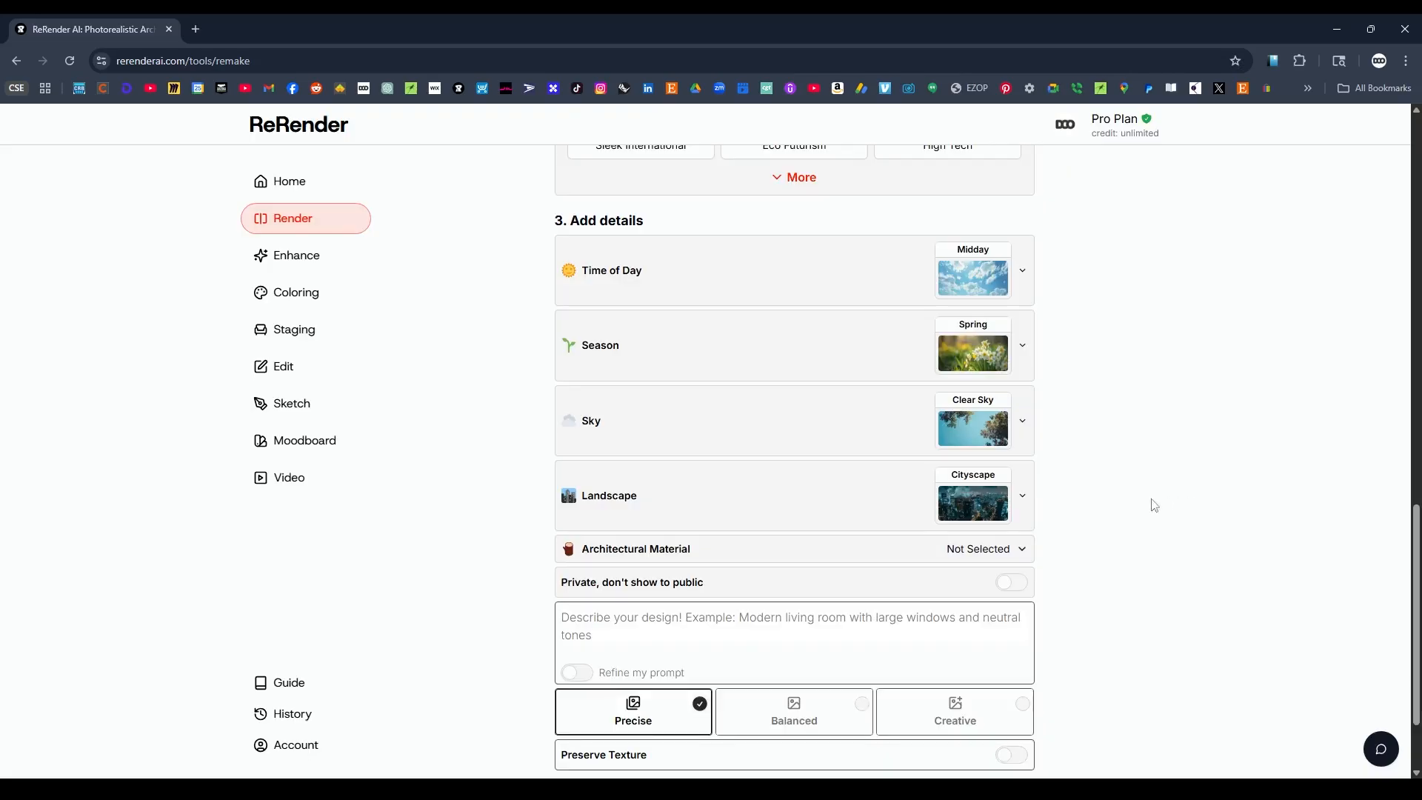
Set the render's architectural material to Steel.
{"action": "left_click", "coordinate": [961, 549]}
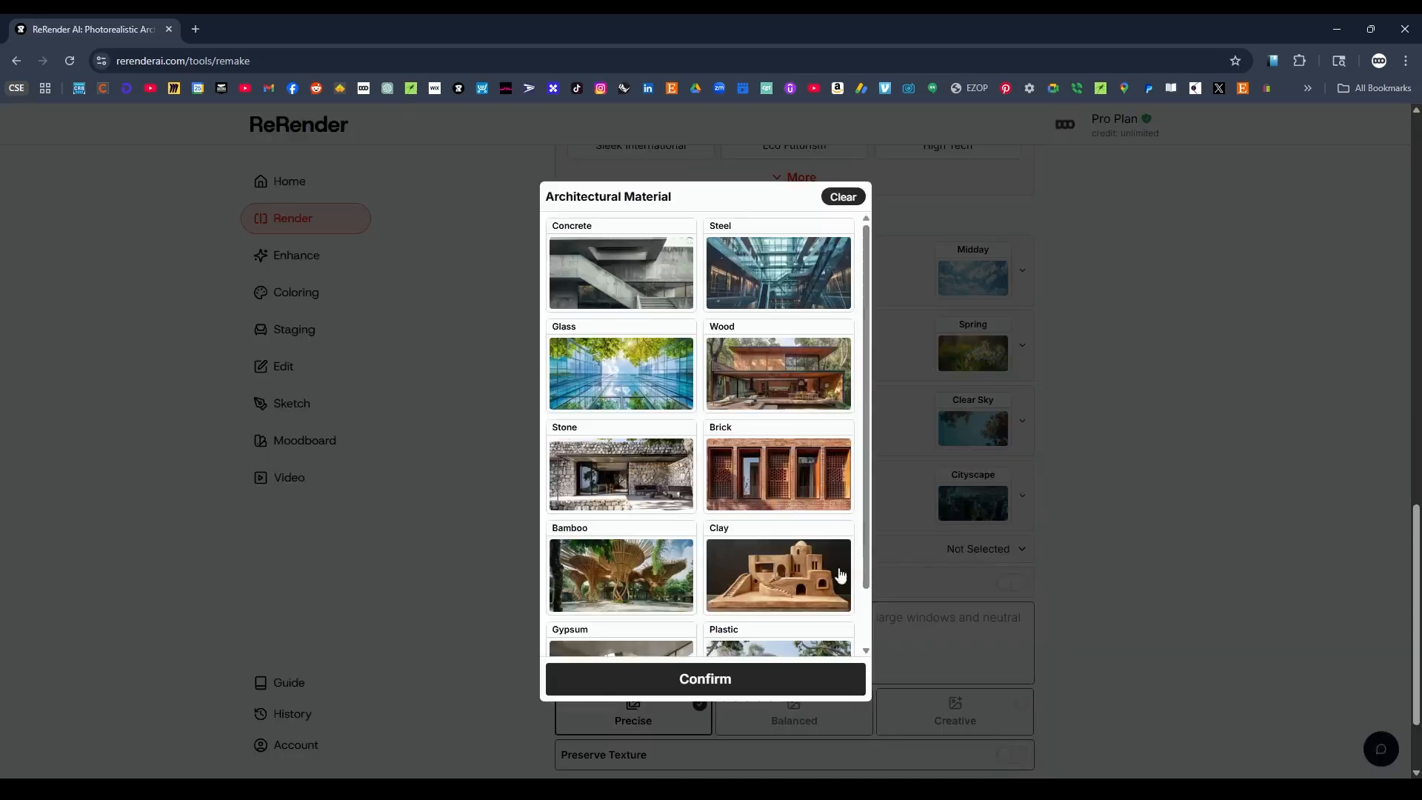
{"action": "left_click", "coordinate": [759, 274]}
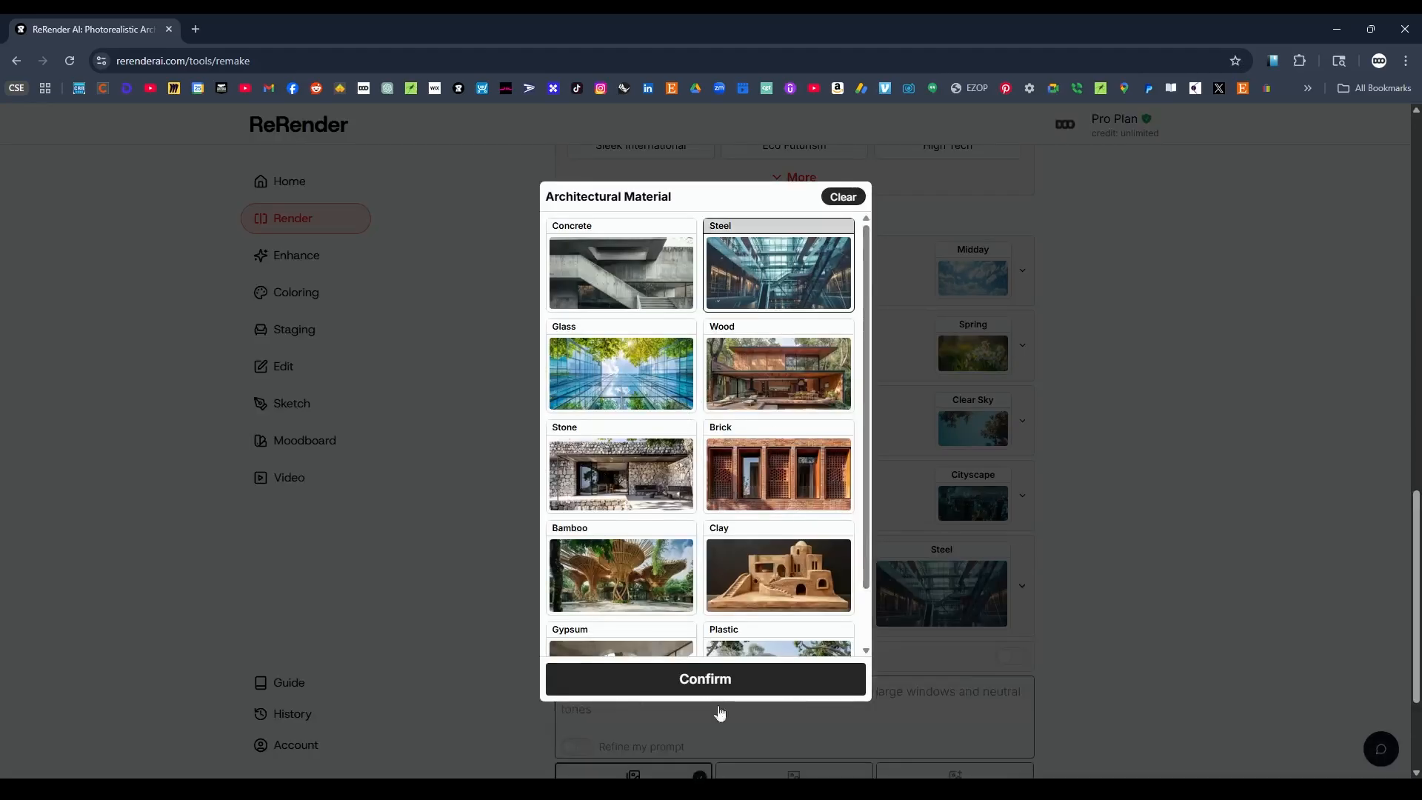
{"action": "left_click", "coordinate": [740, 681]}
Enter the design description "Modern Classroom space with furniture and other decorations" as the render prompt.
{"action": "scroll", "coordinate": [1093, 508], "scroll_direction": "down", "scroll_amount": 3}
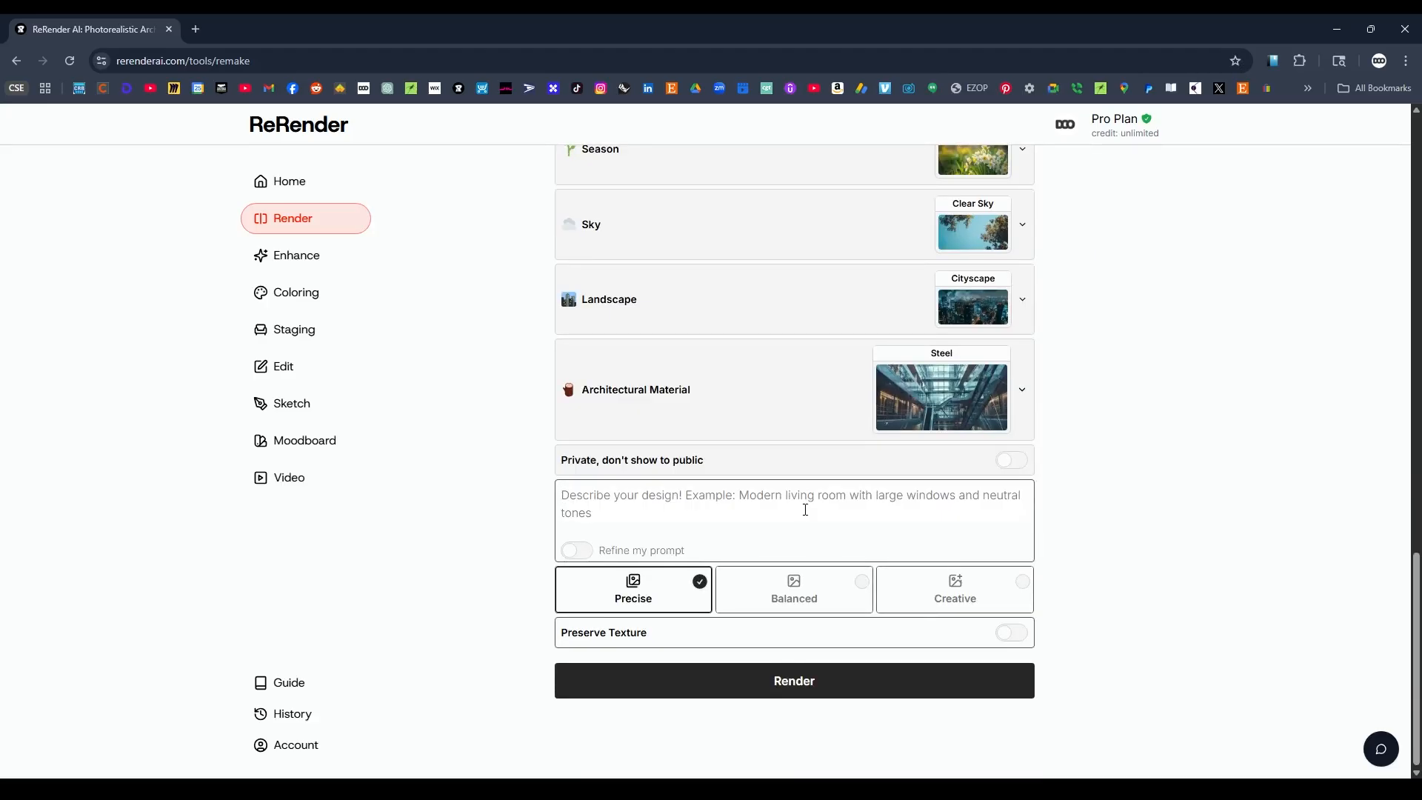
{"action": "scroll", "coordinate": [864, 282], "scroll_direction": "up", "scroll_amount": 6}
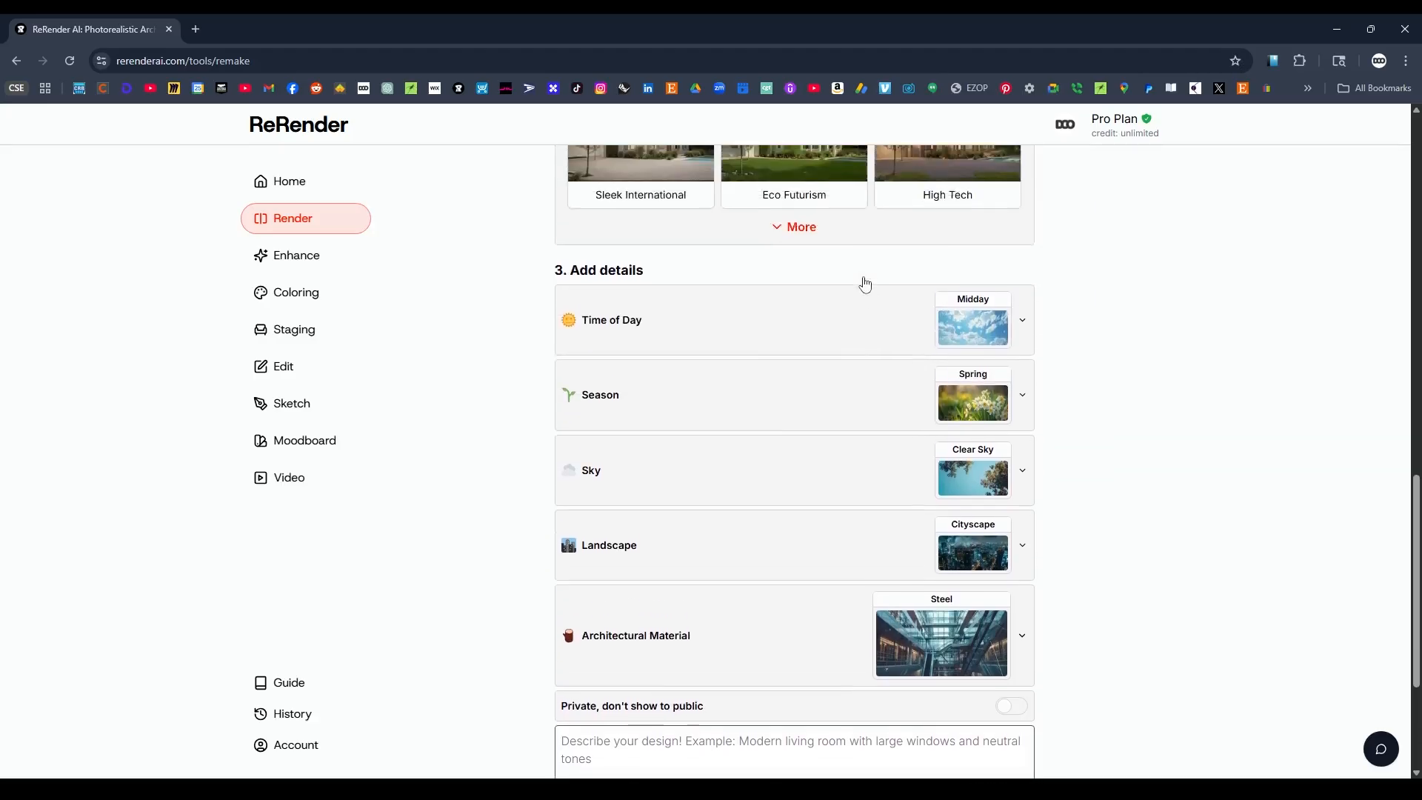
{"action": "scroll", "coordinate": [1216, 397], "scroll_direction": "up", "scroll_amount": 5}
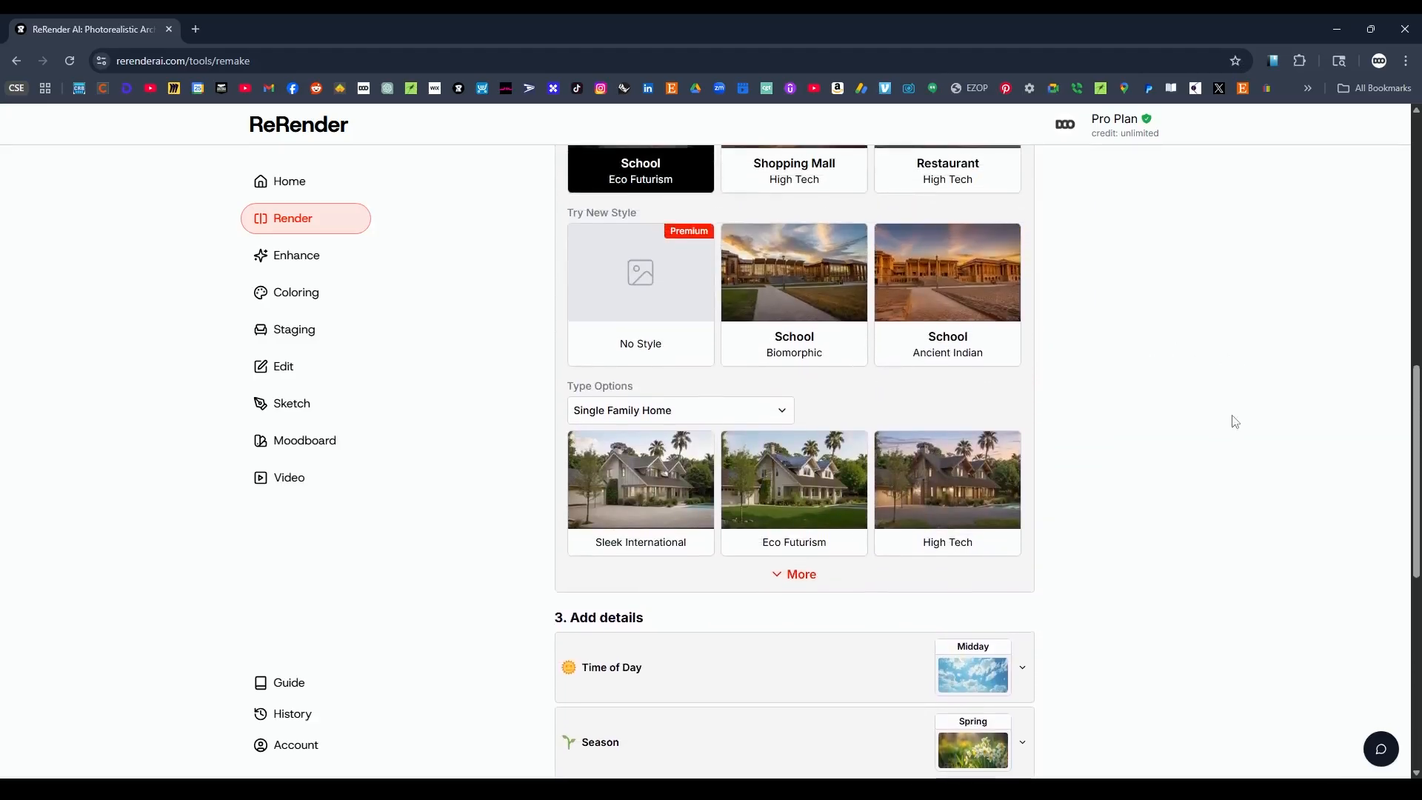
{"action": "scroll", "coordinate": [1111, 455], "scroll_direction": "down", "scroll_amount": 4}
{"action": "scroll", "coordinate": [1160, 455], "scroll_direction": "down", "scroll_amount": 6}
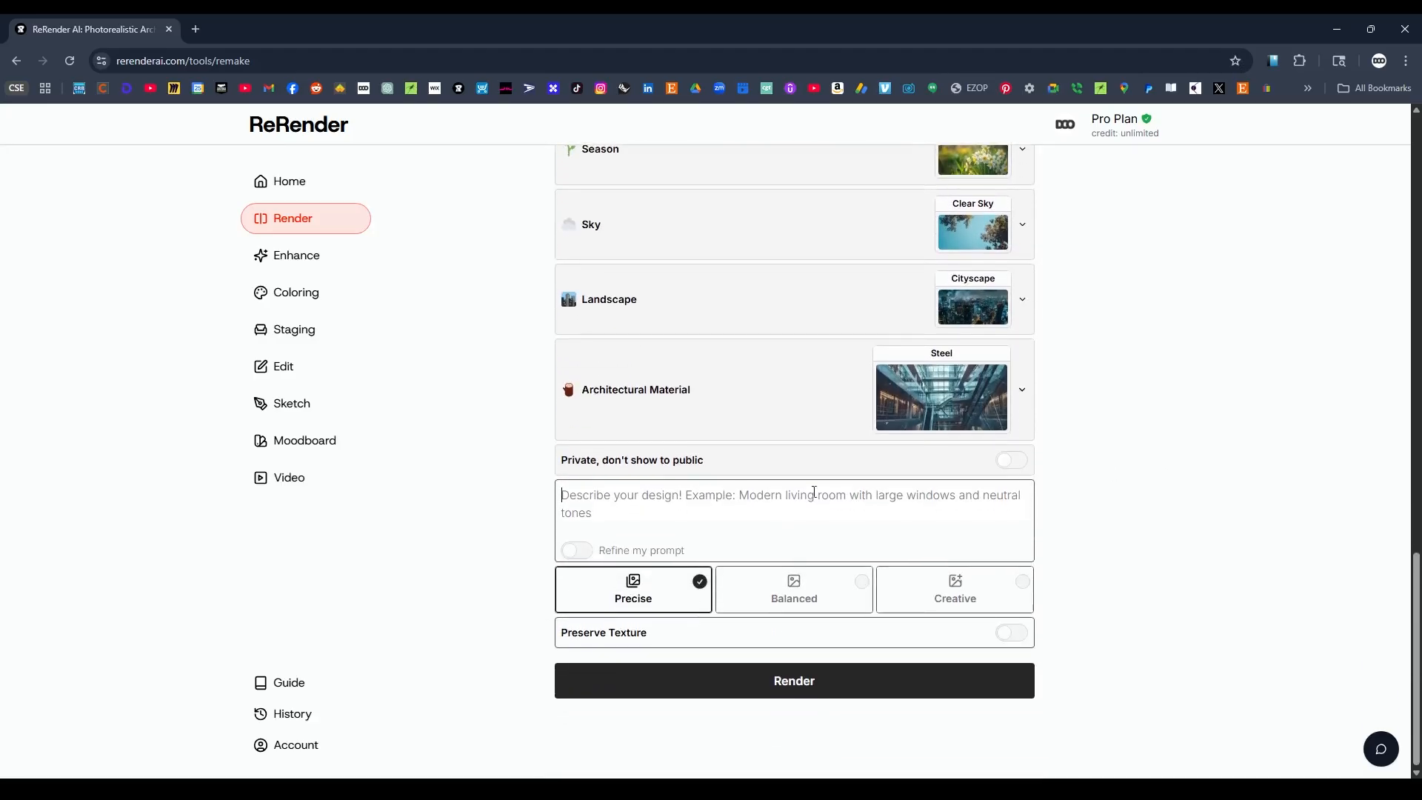
{"action": "left_click", "coordinate": [724, 503]}
{"action": "type", "text": "CLA"}
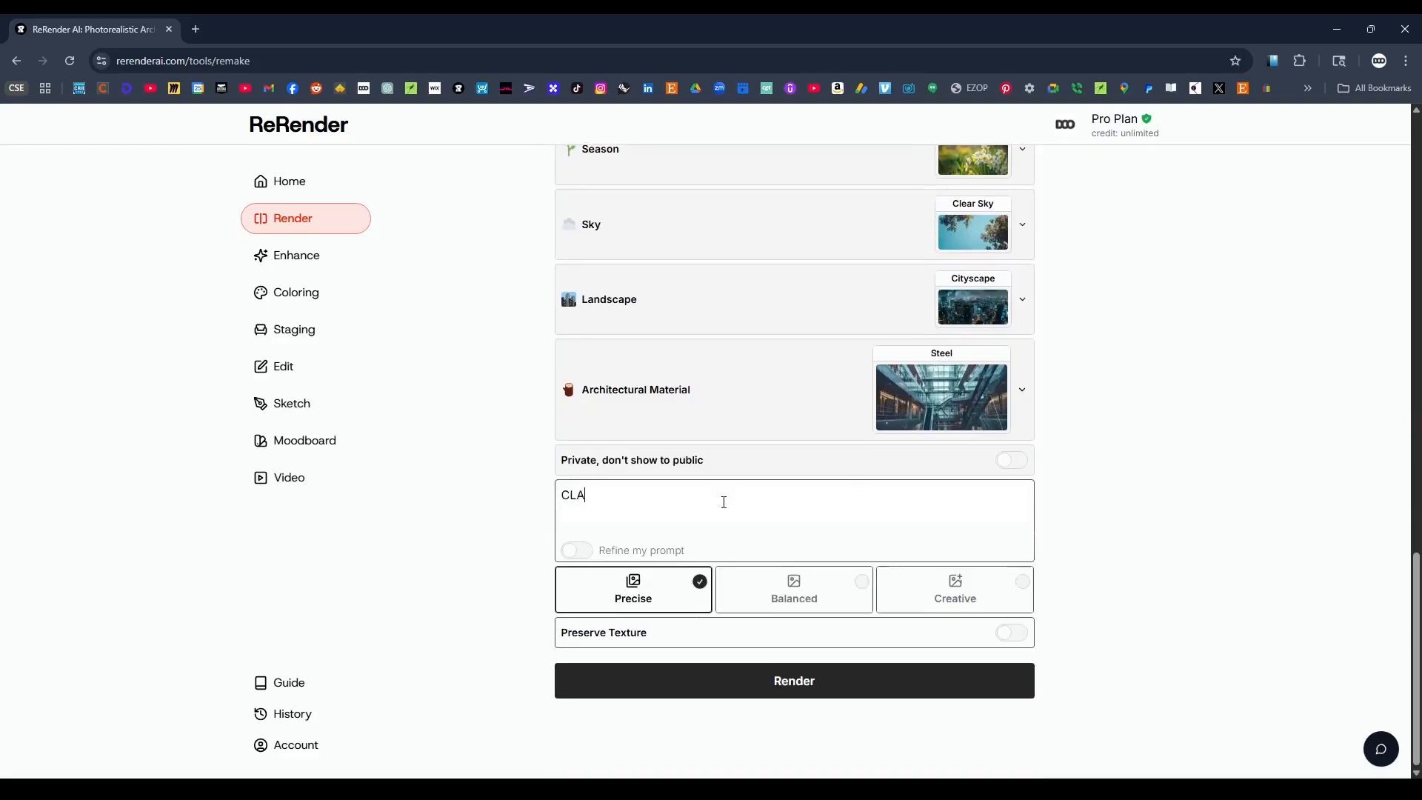
{"action": "key", "text": "BackSpace"}
{"action": "key", "text": "BackSpace"}
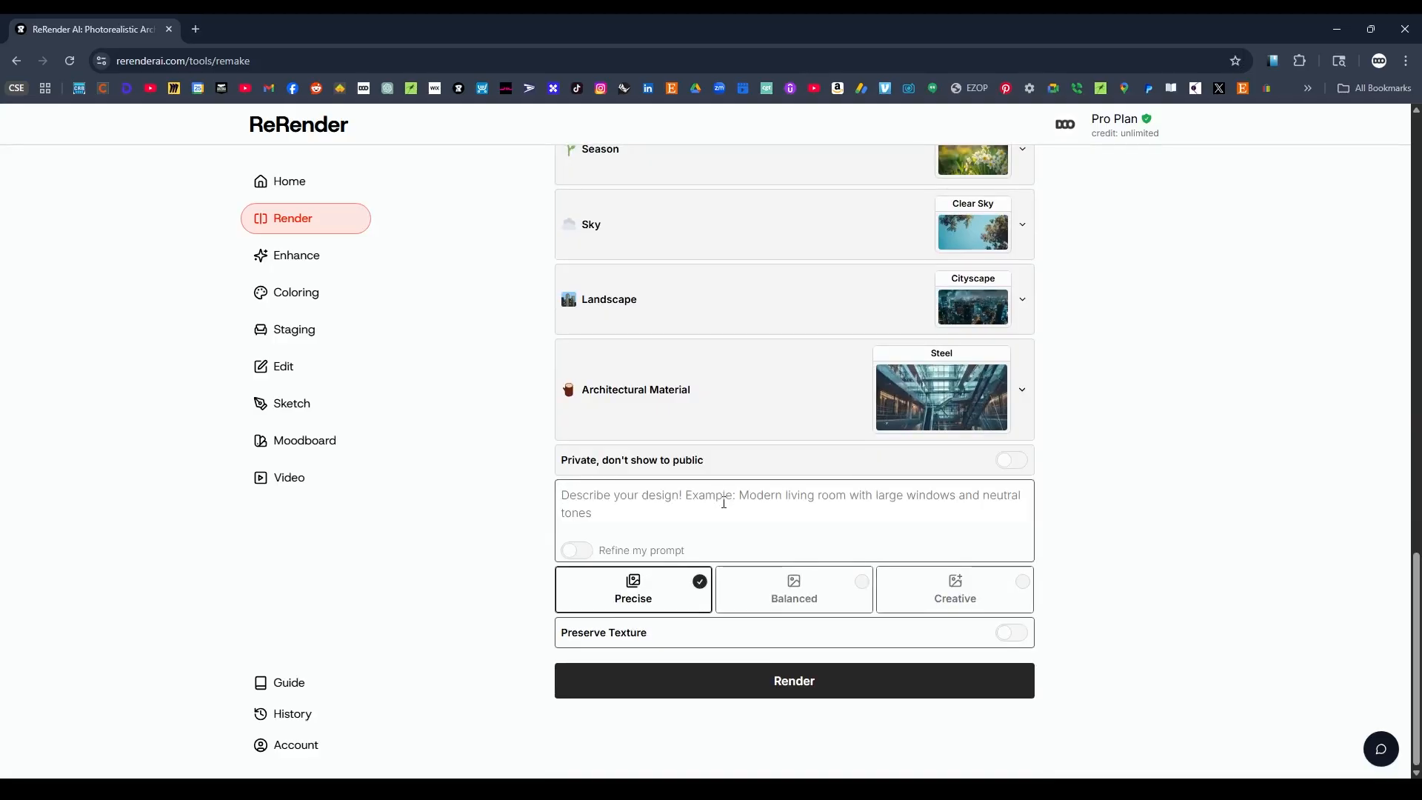
{"action": "type", "text": "Modern Classroom space with furniture and other decorations"}
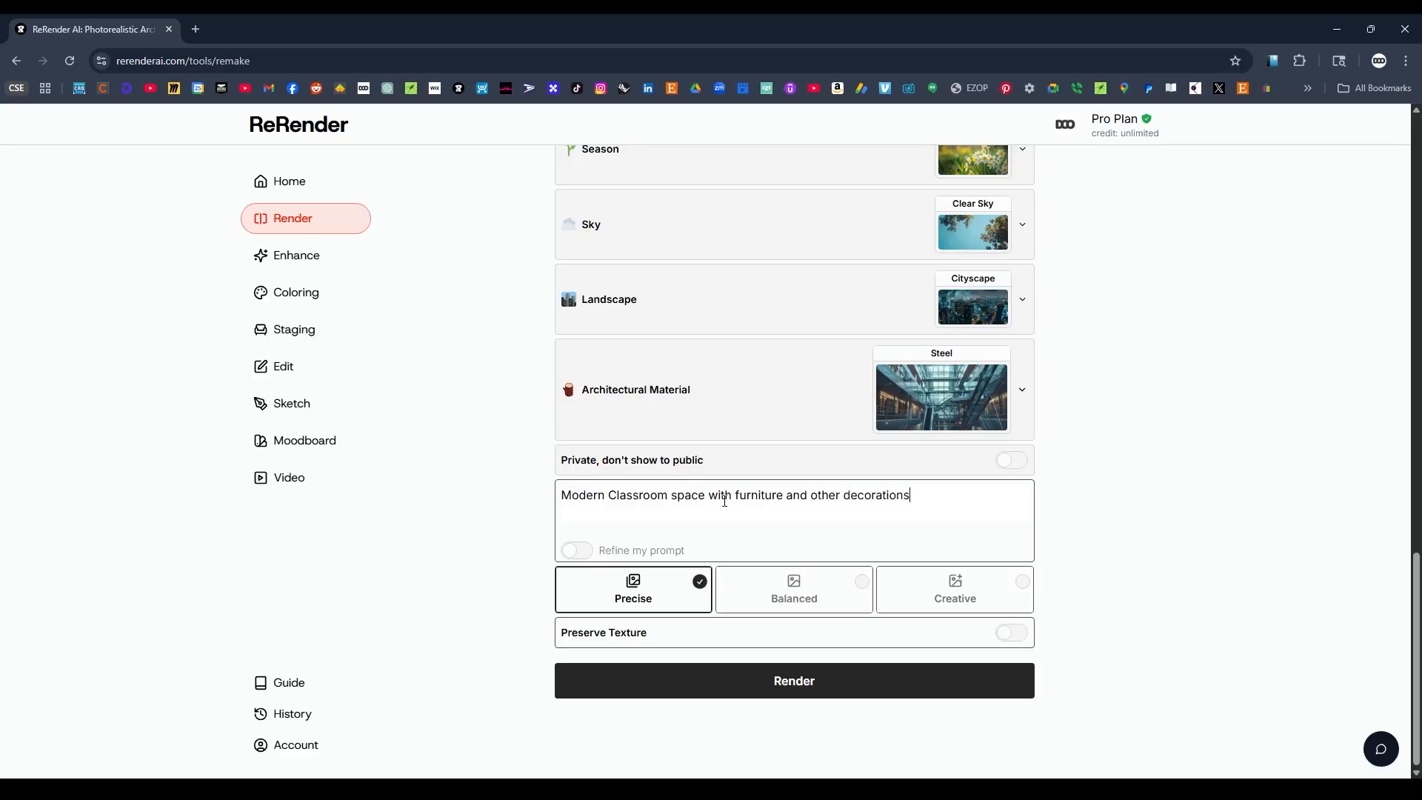
{"action": "scroll", "coordinate": [1149, 575], "scroll_direction": "up", "scroll_amount": 6}
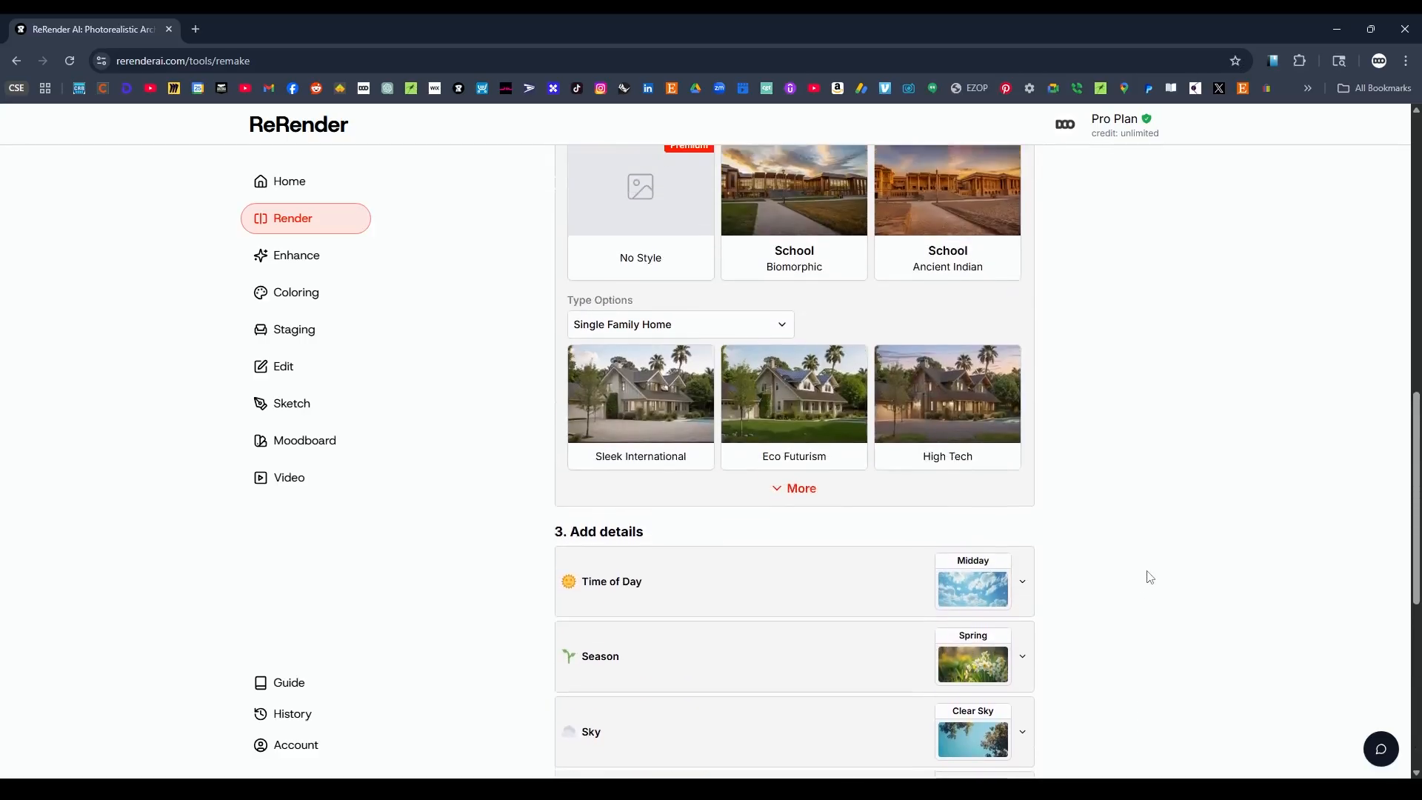
{"action": "scroll", "coordinate": [1149, 575], "scroll_direction": "down", "scroll_amount": 6}
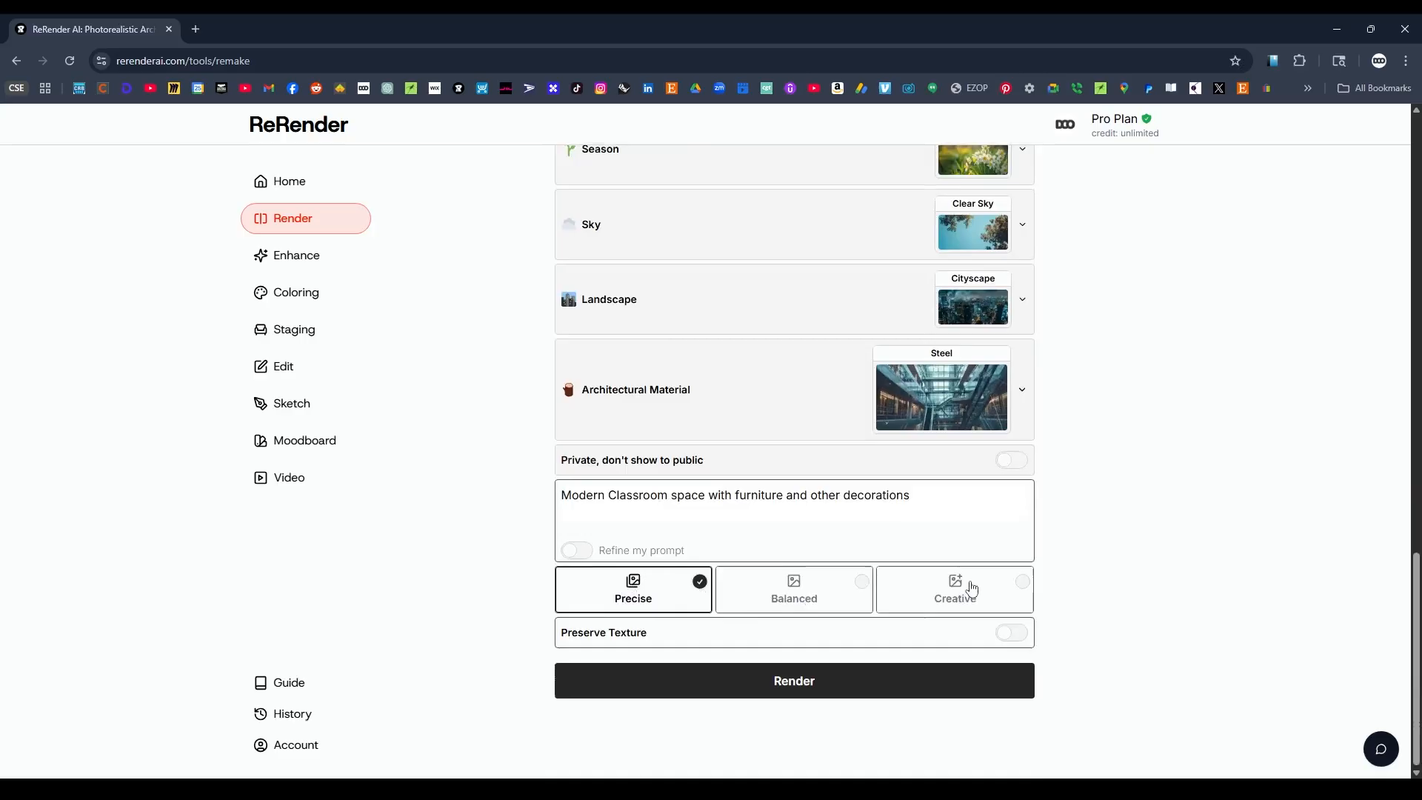
{"action": "scroll", "coordinate": [1165, 561], "scroll_direction": "up", "scroll_amount": 10}
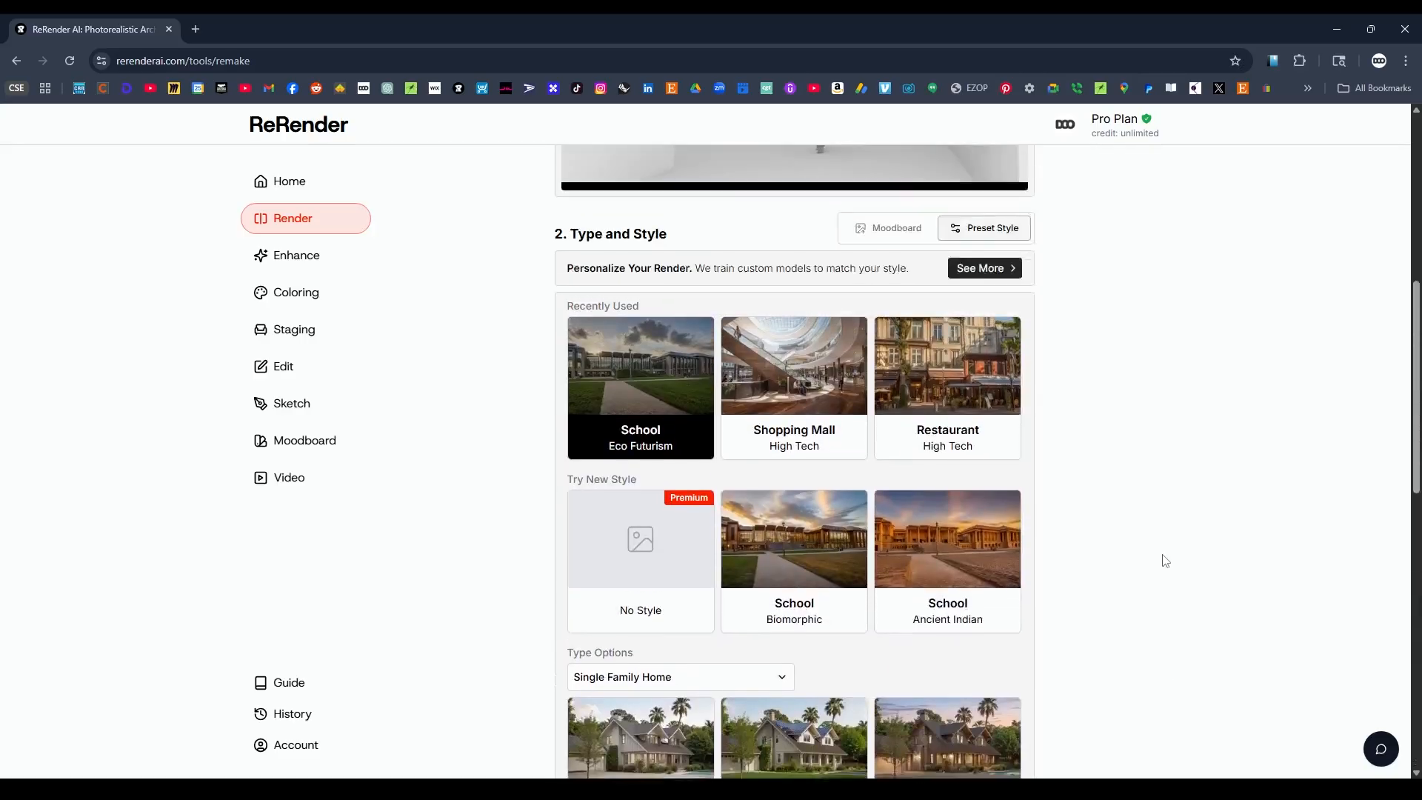
Review the source image, style, detail settings and prompt, and generate the School, Eco Futurism render in Precise mode.
{"action": "scroll", "coordinate": [1165, 561], "scroll_direction": "up", "scroll_amount": 5}
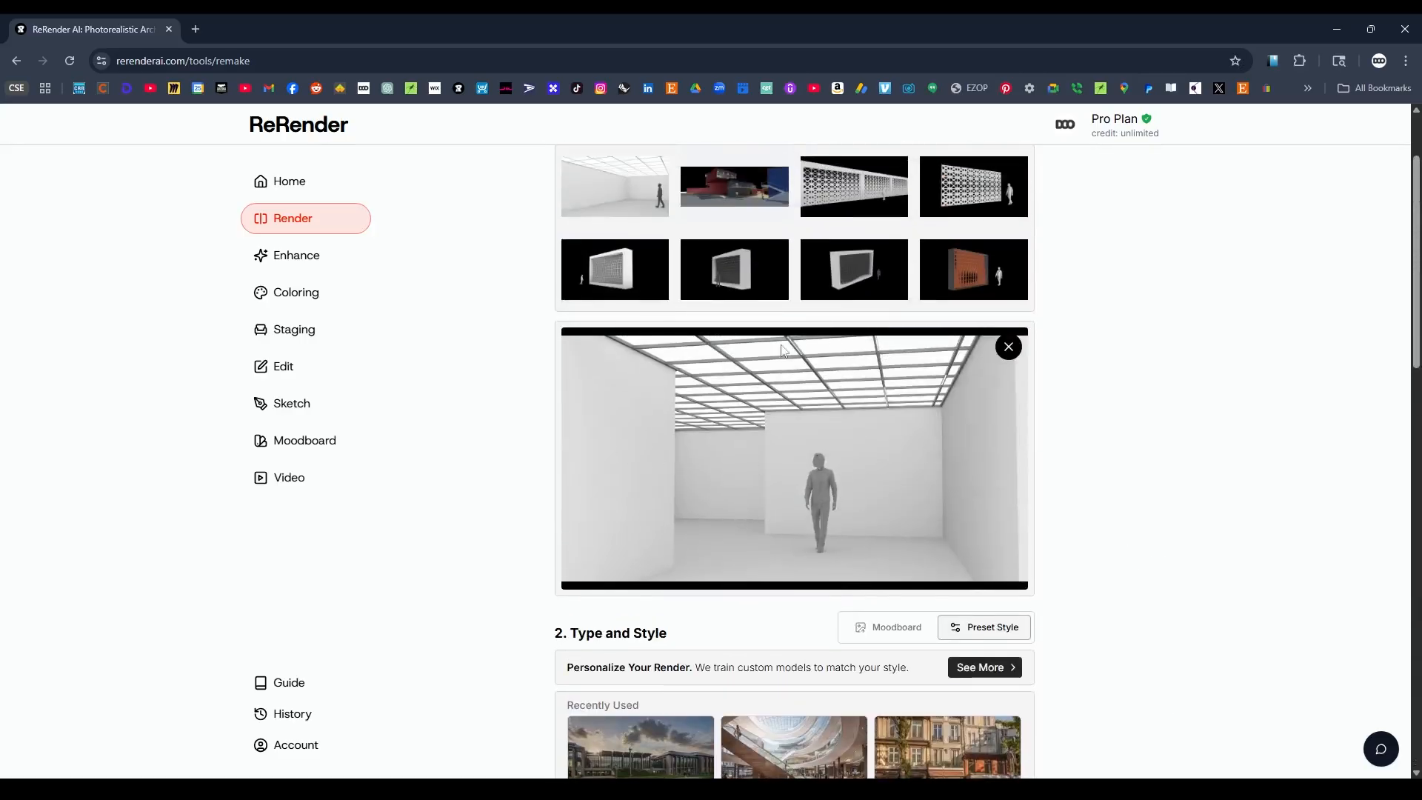
{"action": "scroll", "coordinate": [1175, 476], "scroll_direction": "down", "scroll_amount": 13}
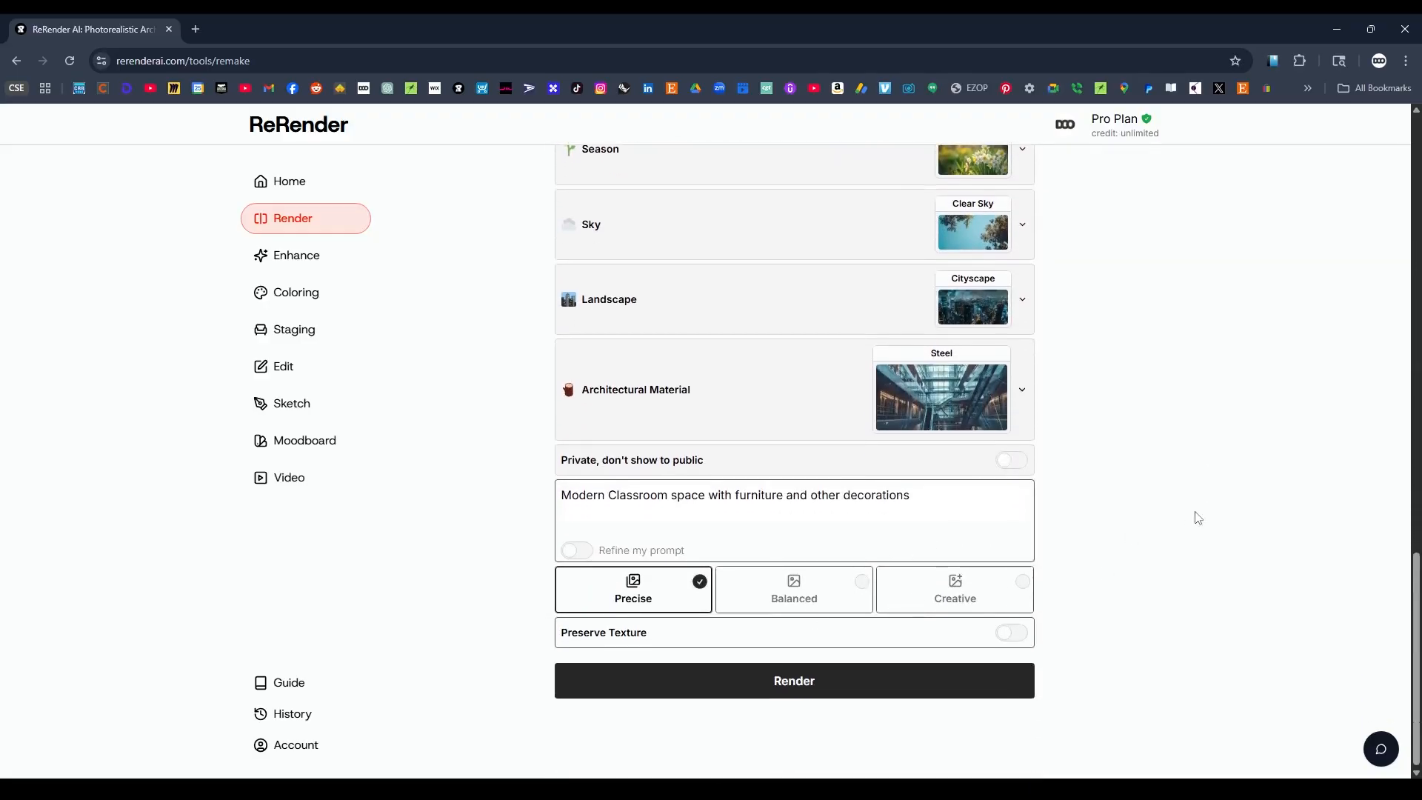
{"action": "scroll", "coordinate": [1155, 511], "scroll_direction": "up", "scroll_amount": 10}
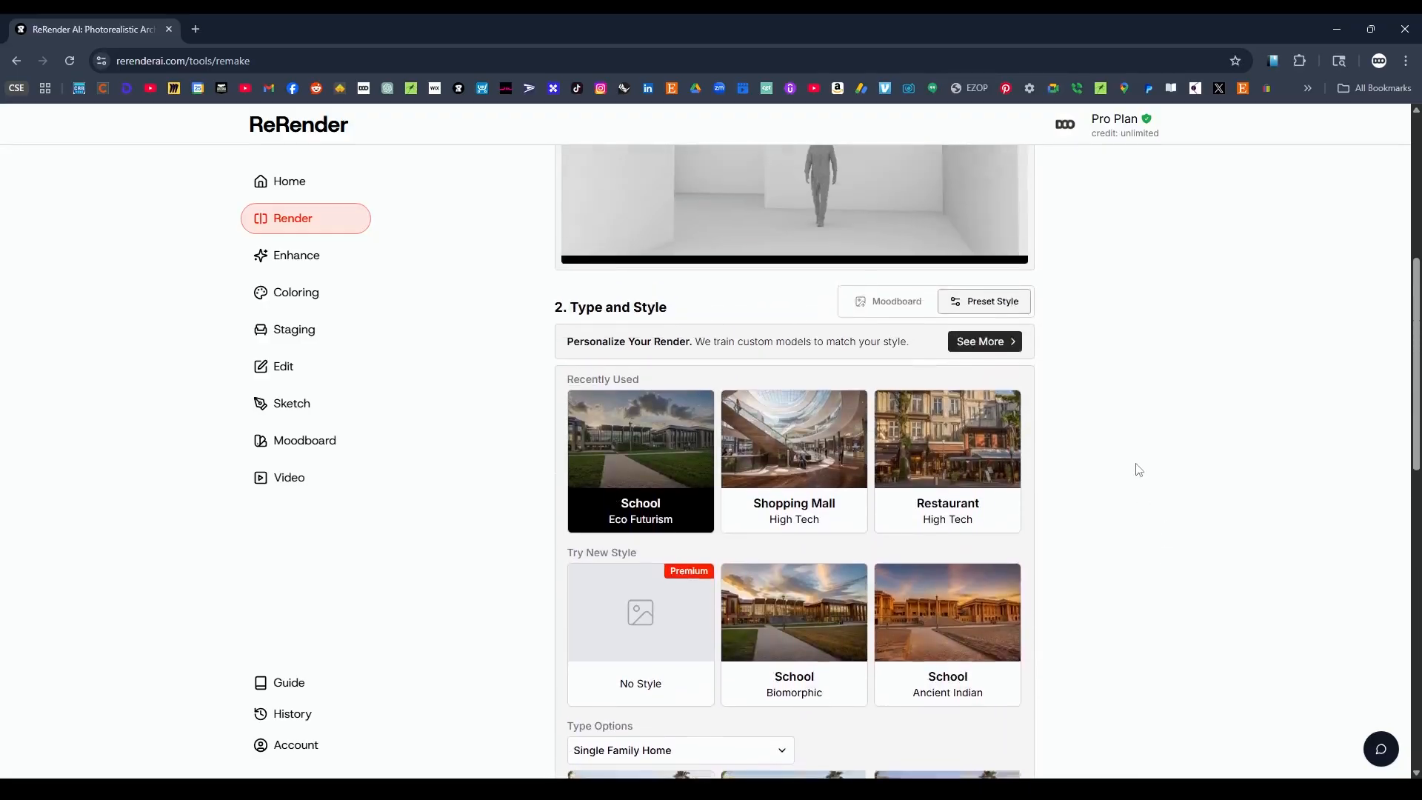
{"action": "scroll", "coordinate": [1067, 486], "scroll_direction": "up", "scroll_amount": 3}
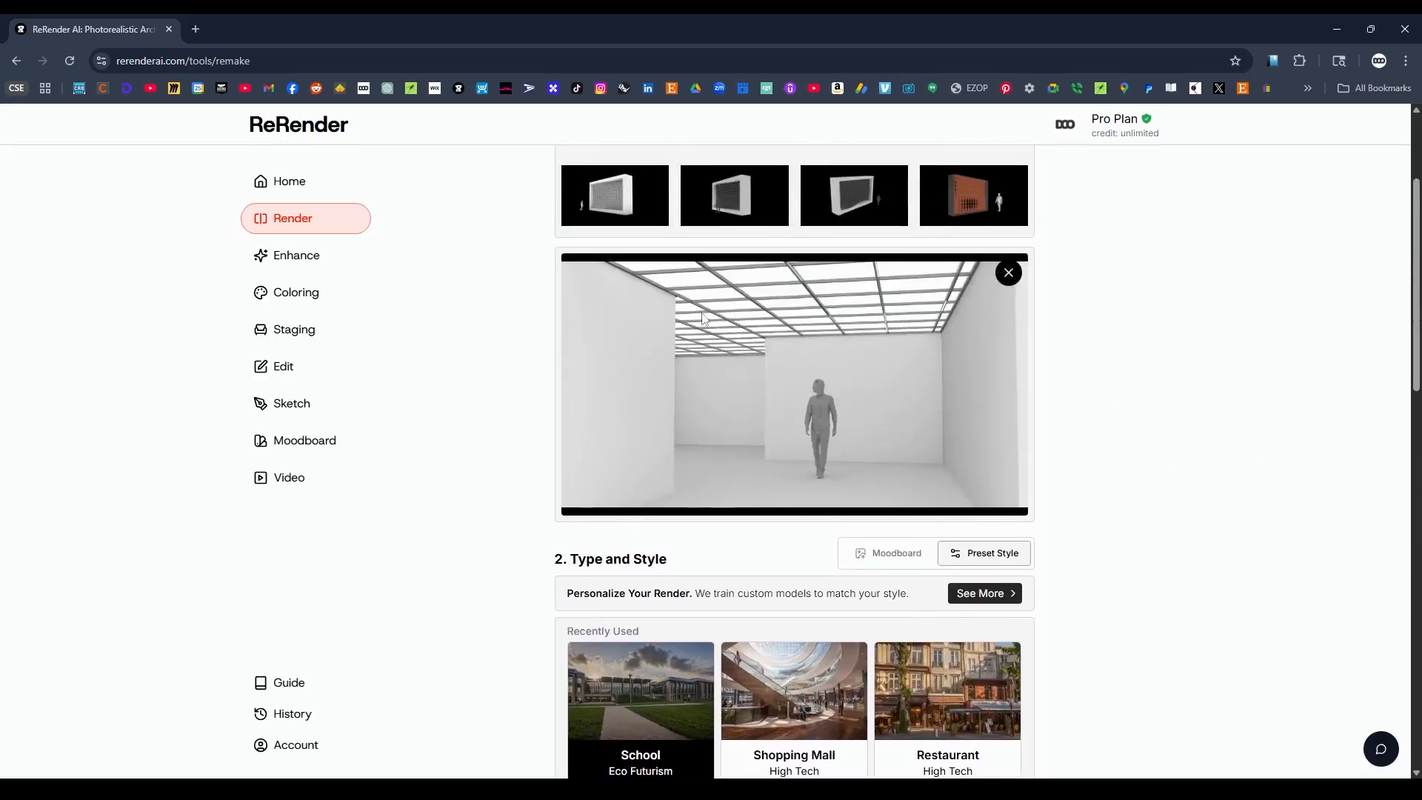
{"action": "scroll", "coordinate": [1048, 422], "scroll_direction": "down", "scroll_amount": 10}
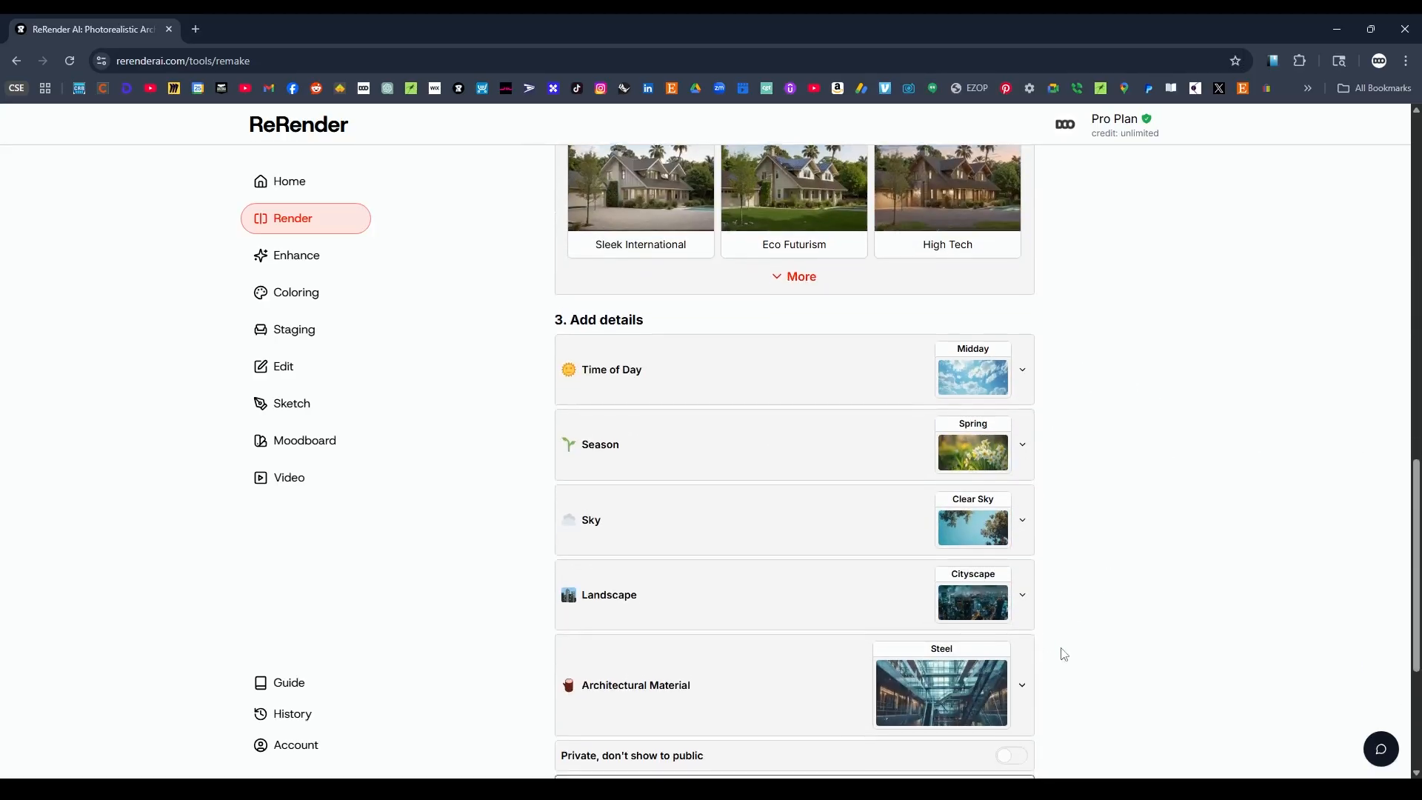
{"action": "scroll", "coordinate": [1102, 575], "scroll_direction": "up", "scroll_amount": 10}
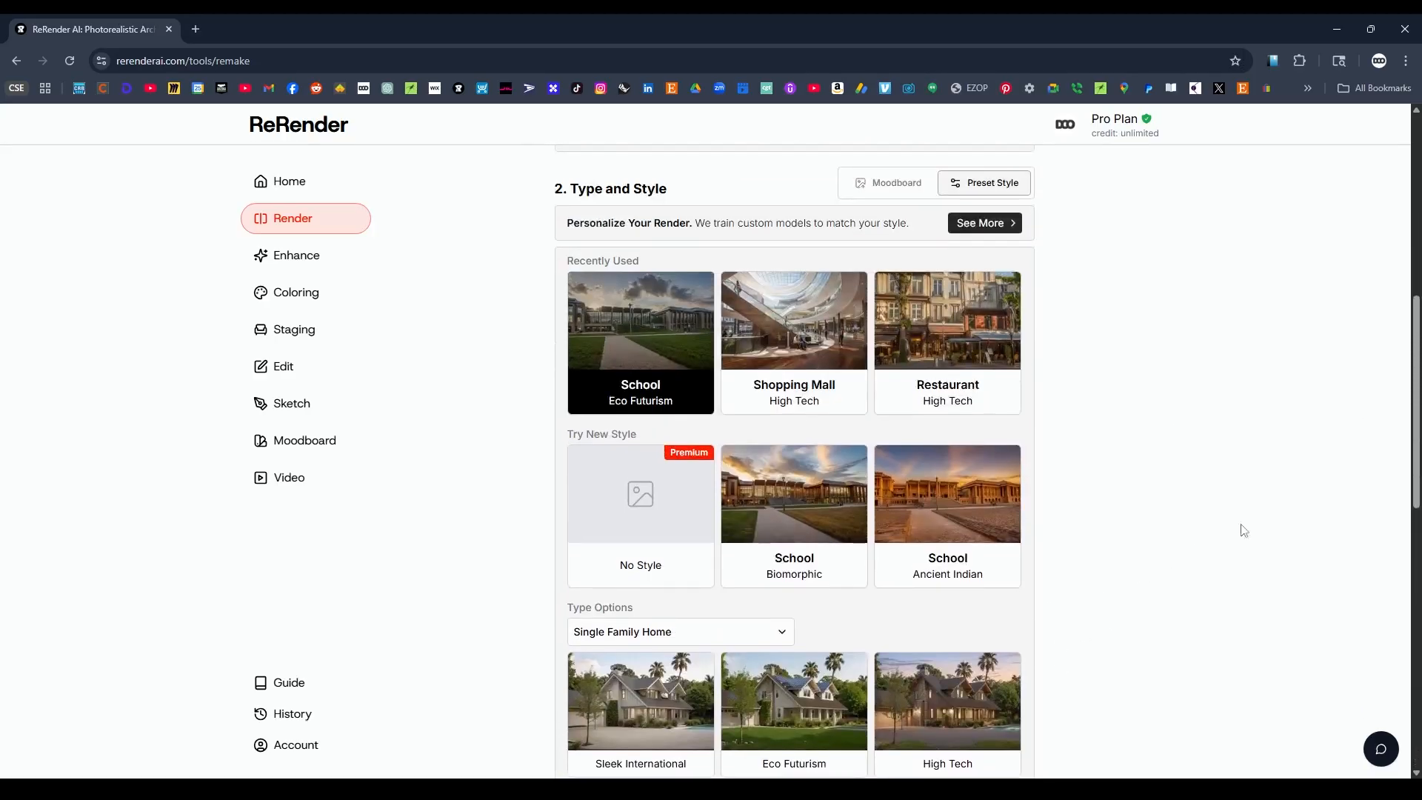
{"action": "scroll", "coordinate": [1180, 476], "scroll_direction": "up", "scroll_amount": 1}
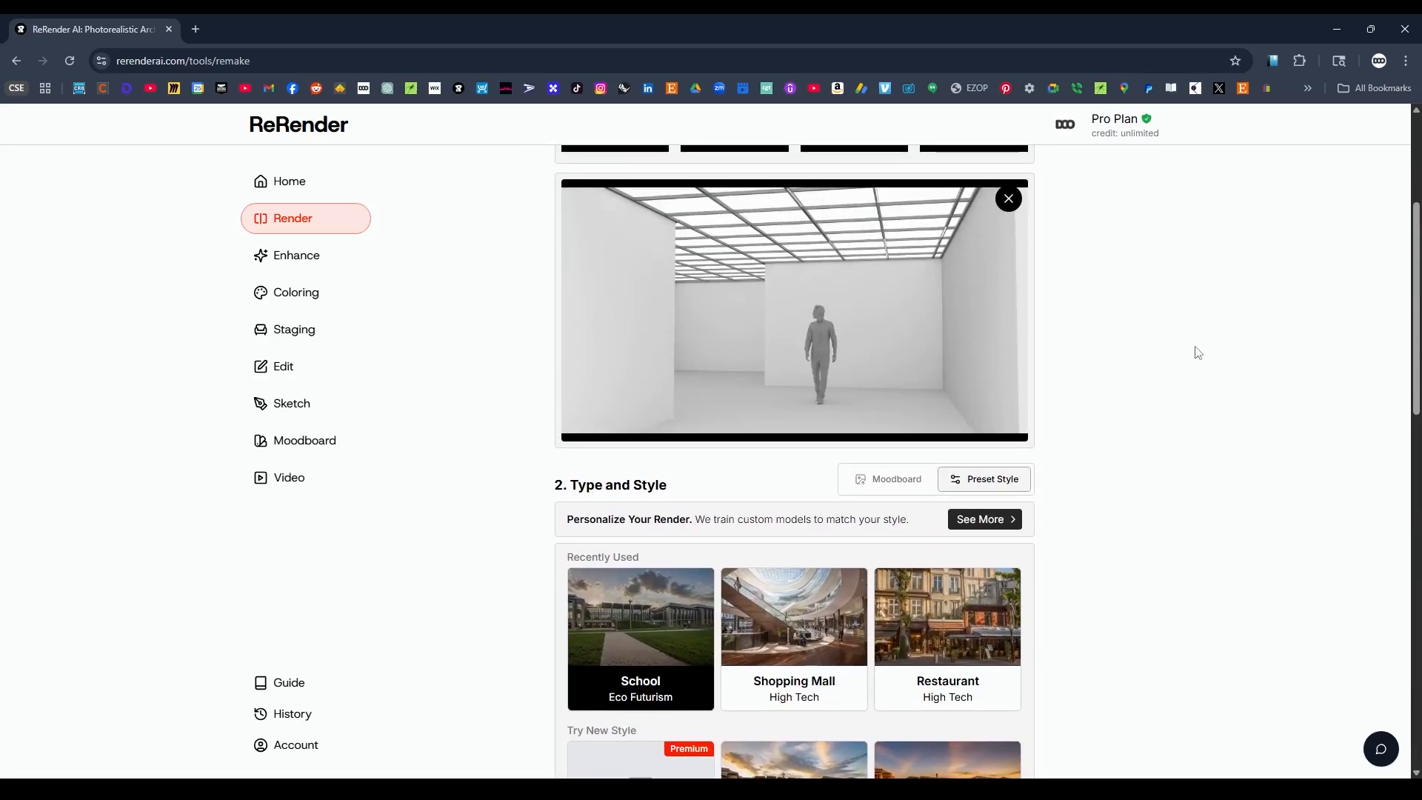
{"action": "scroll", "coordinate": [1198, 353], "scroll_direction": "down", "scroll_amount": 12}
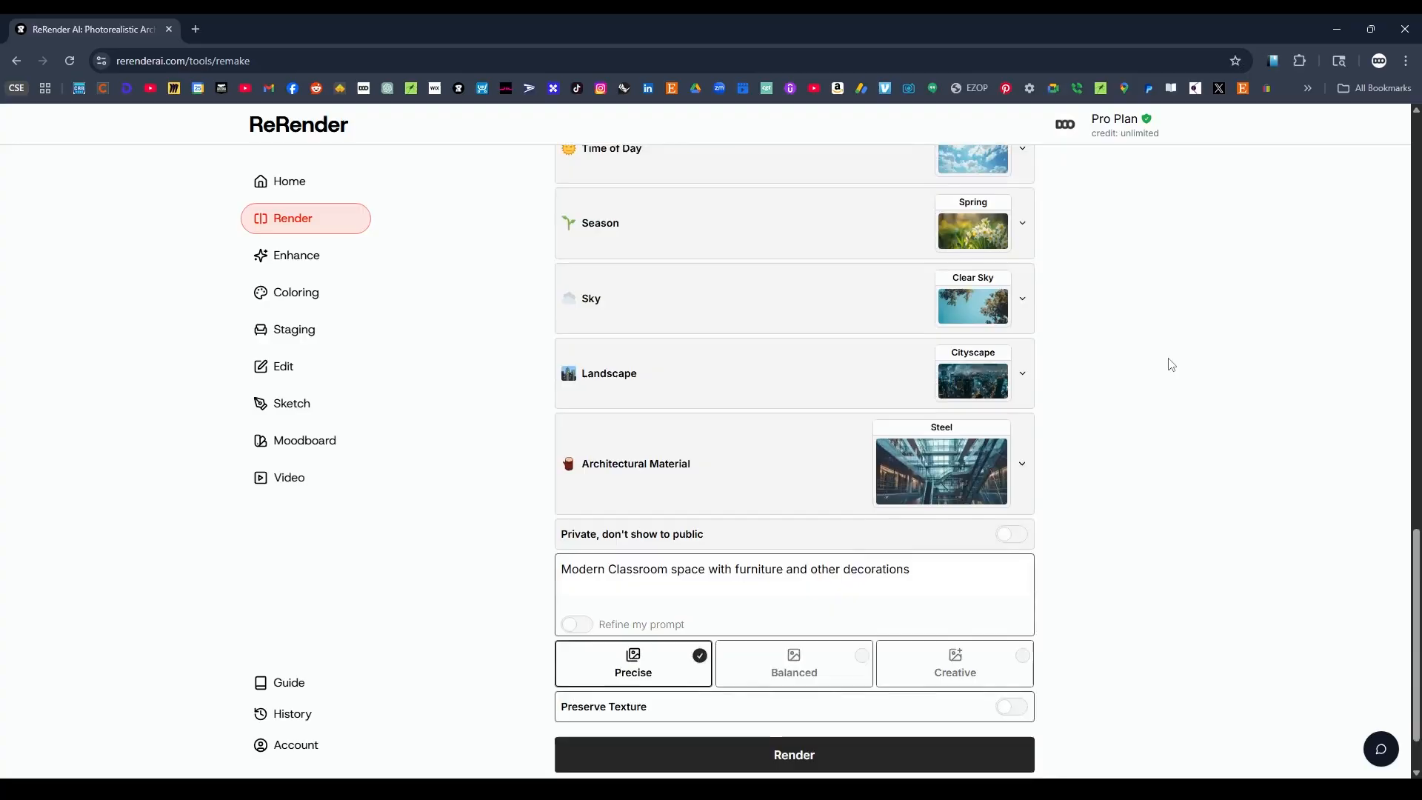
{"action": "scroll", "coordinate": [1170, 364], "scroll_direction": "down", "scroll_amount": 1}
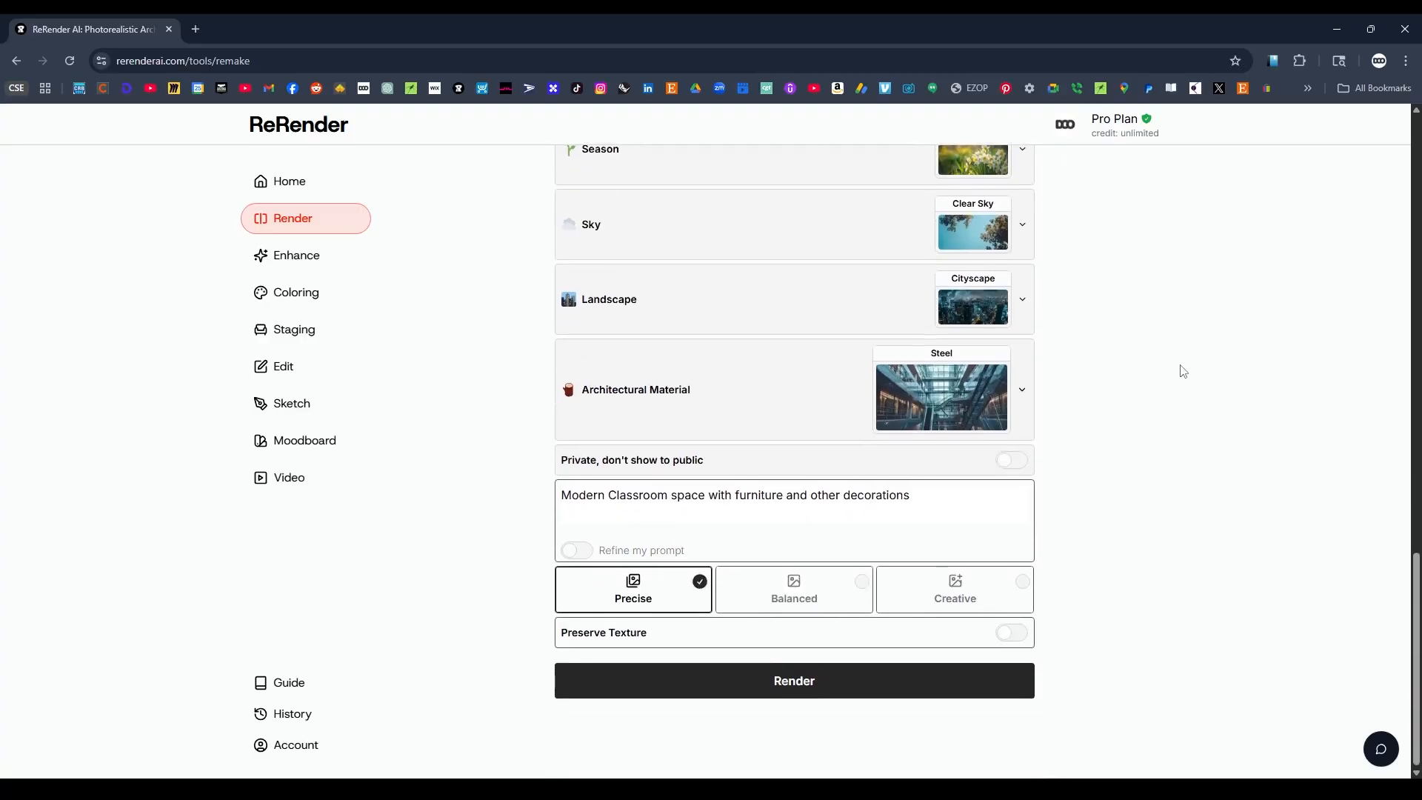
{"action": "left_click", "coordinate": [796, 686]}
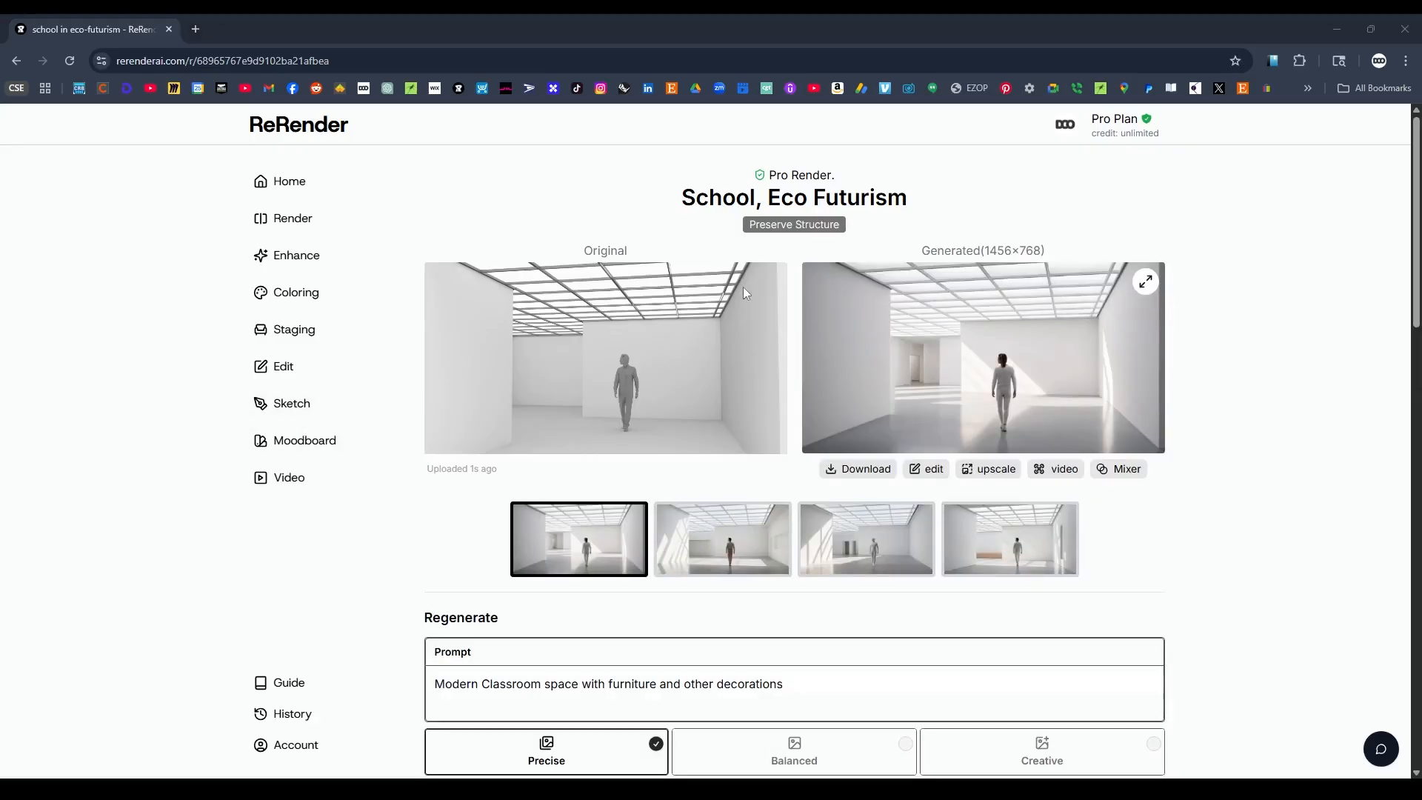
Enlarge the generated result, reveal the full AI rendering over the original, and compare the four Precise variations.
{"action": "left_click", "coordinate": [1147, 291]}
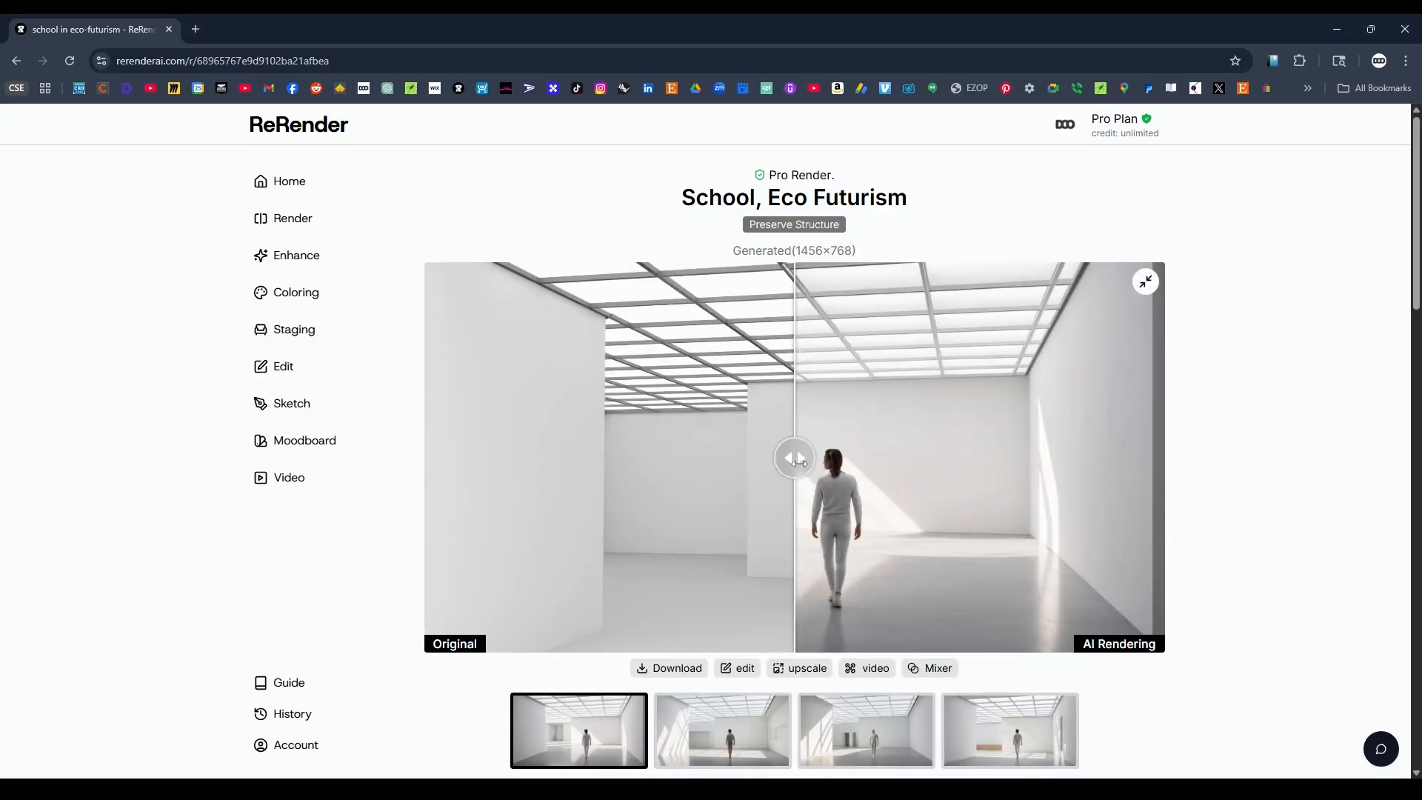
{"action": "left_click_drag", "start_coordinate": [794, 458], "coordinate": [384, 464]}
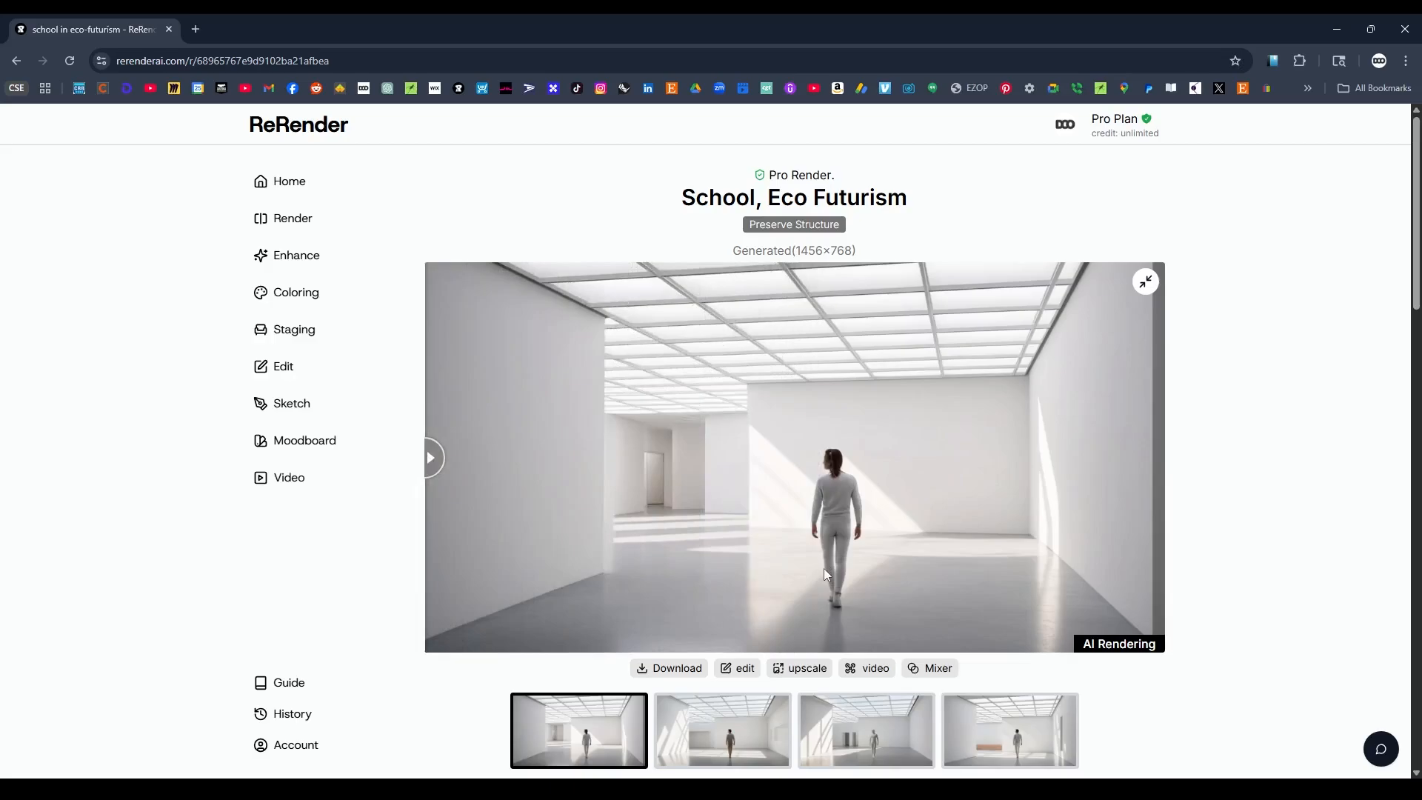
{"action": "left_click", "coordinate": [726, 734]}
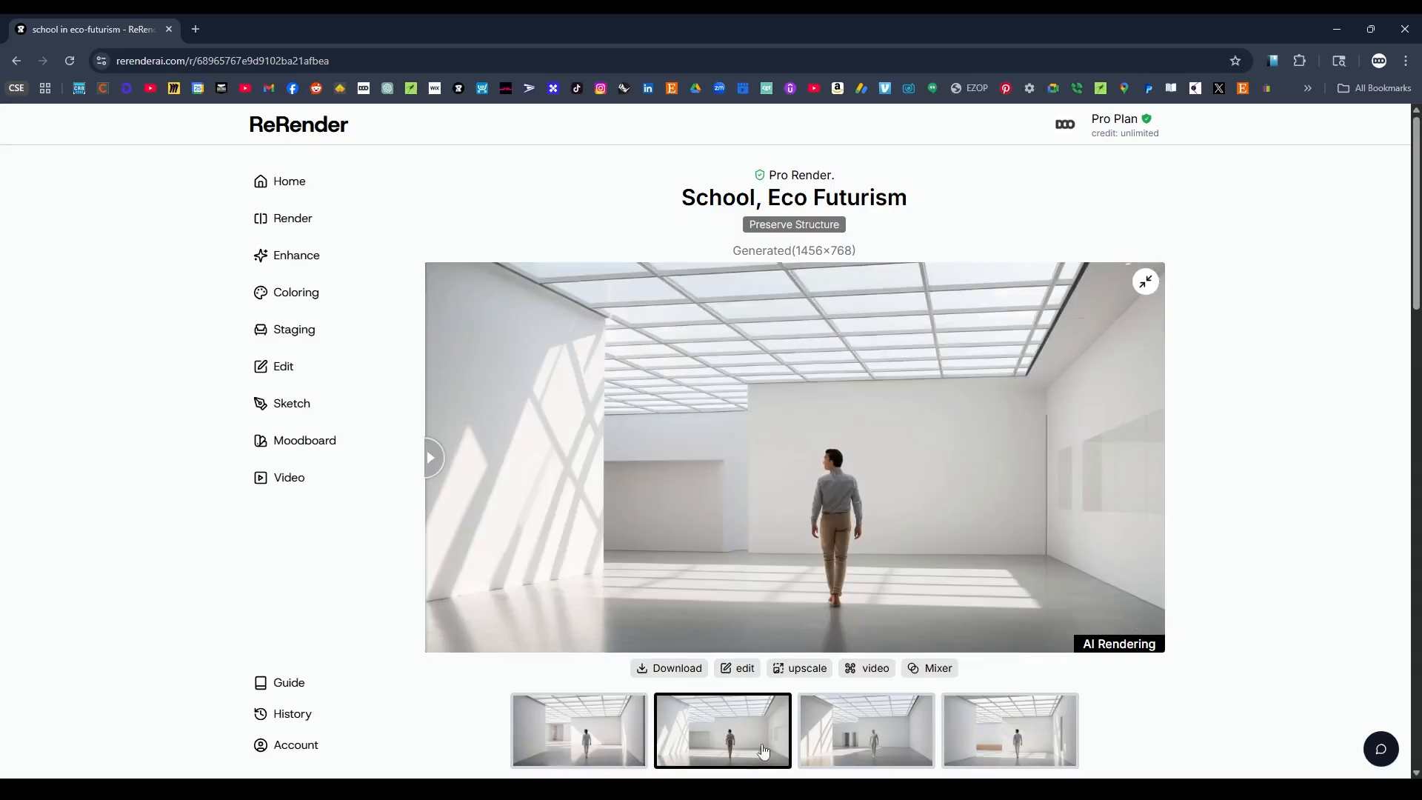
{"action": "left_click", "coordinate": [871, 737]}
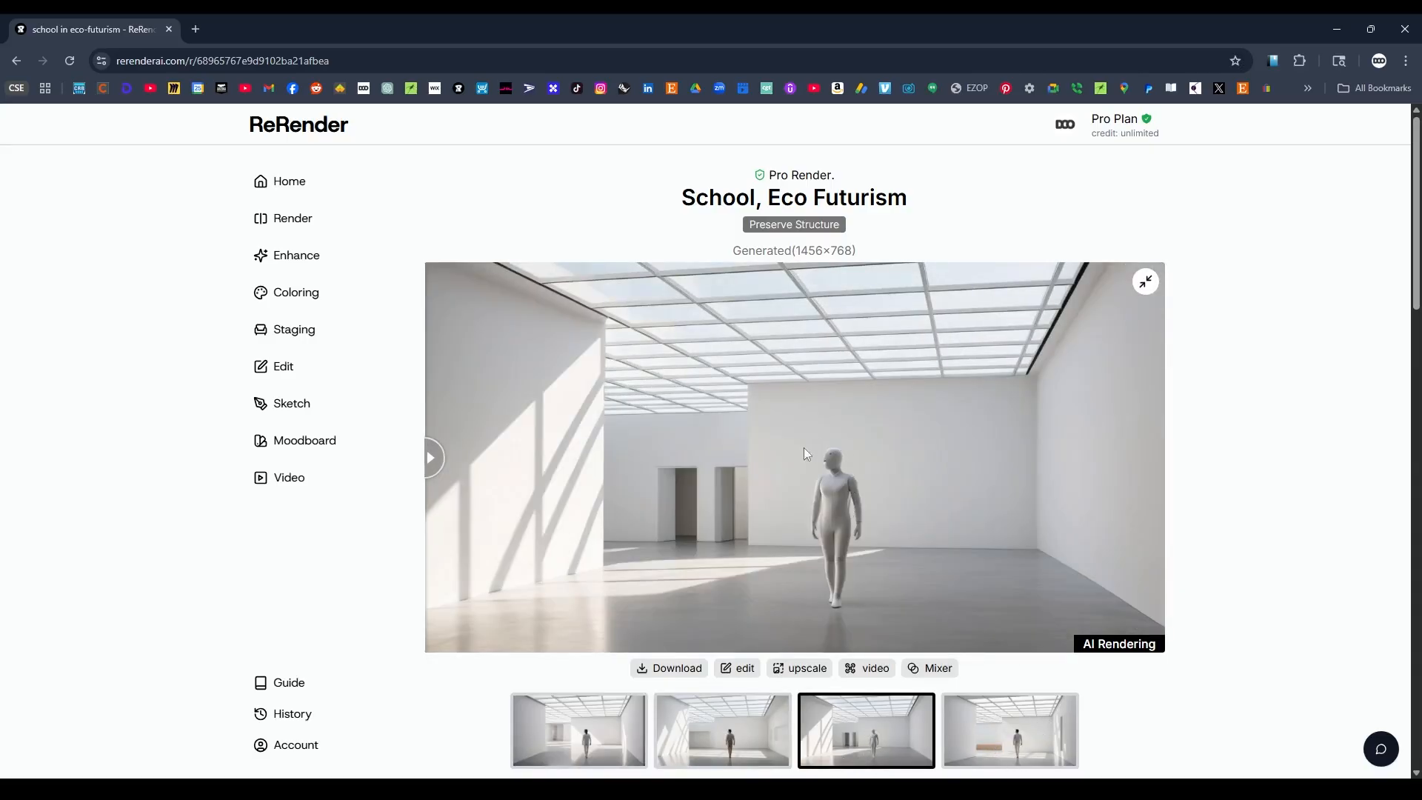
{"action": "left_click", "coordinate": [994, 737]}
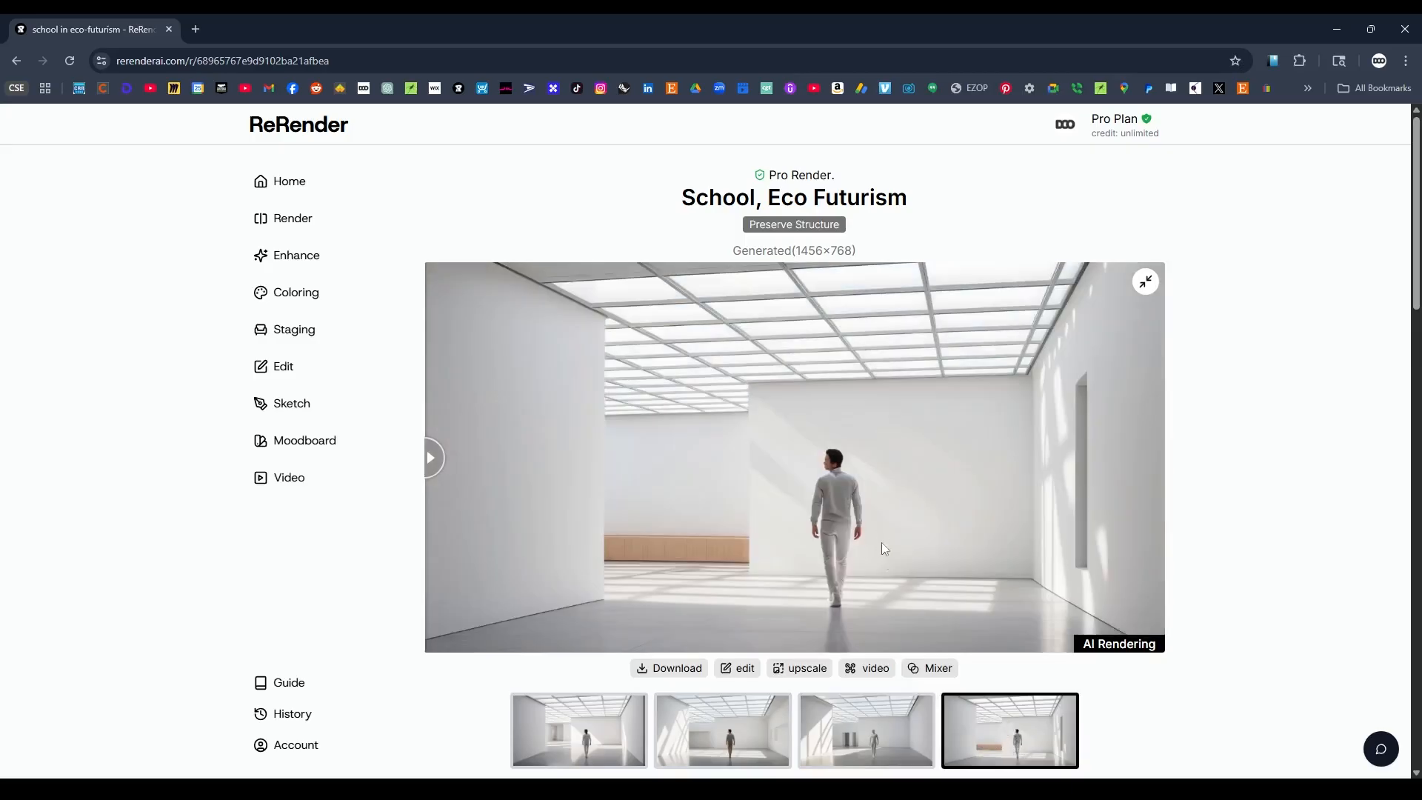
{"action": "left_click", "coordinate": [900, 742]}
{"action": "left_click", "coordinate": [1021, 750]}
{"action": "left_click", "coordinate": [864, 733]}
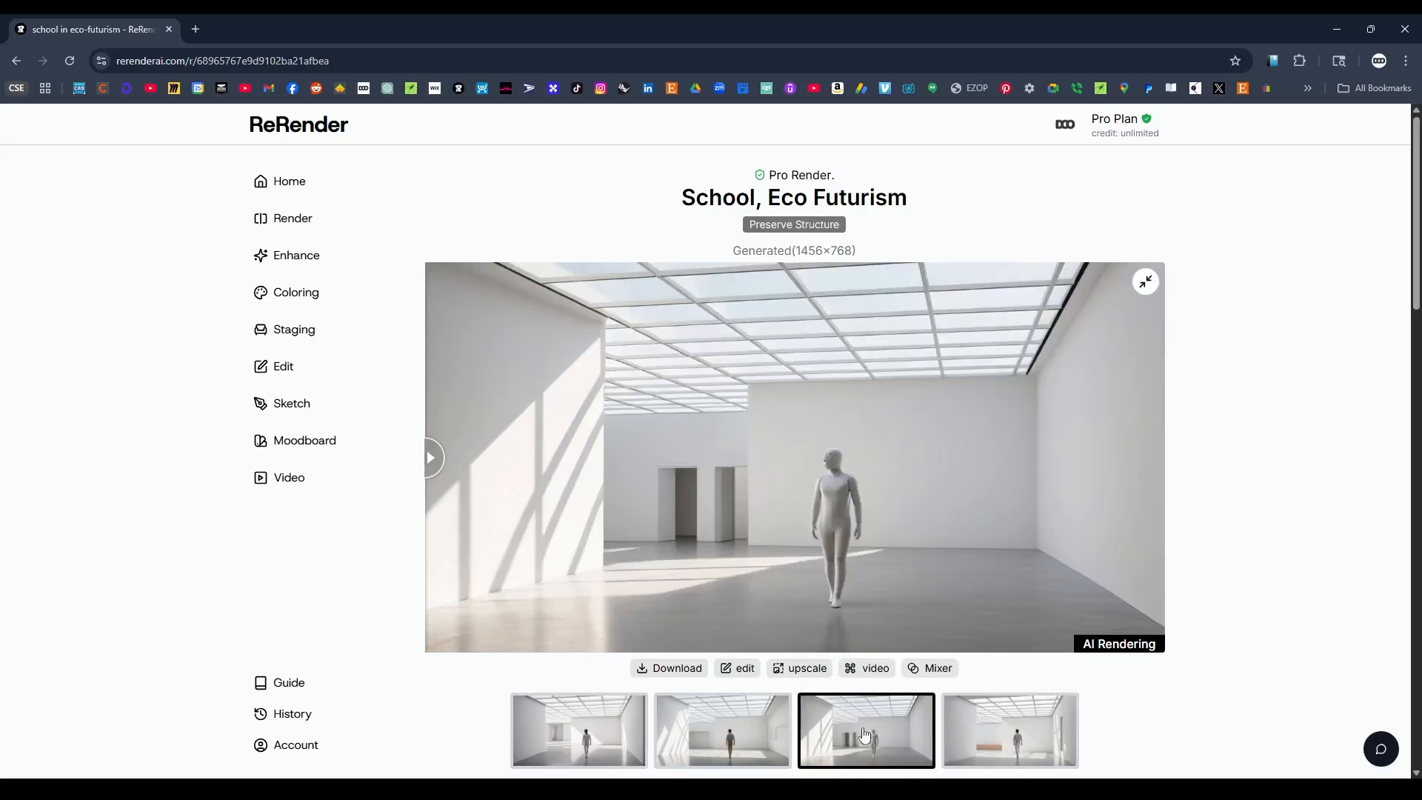
{"action": "left_click", "coordinate": [741, 730]}
{"action": "left_click", "coordinate": [901, 744]}
{"action": "left_click", "coordinate": [1012, 748]}
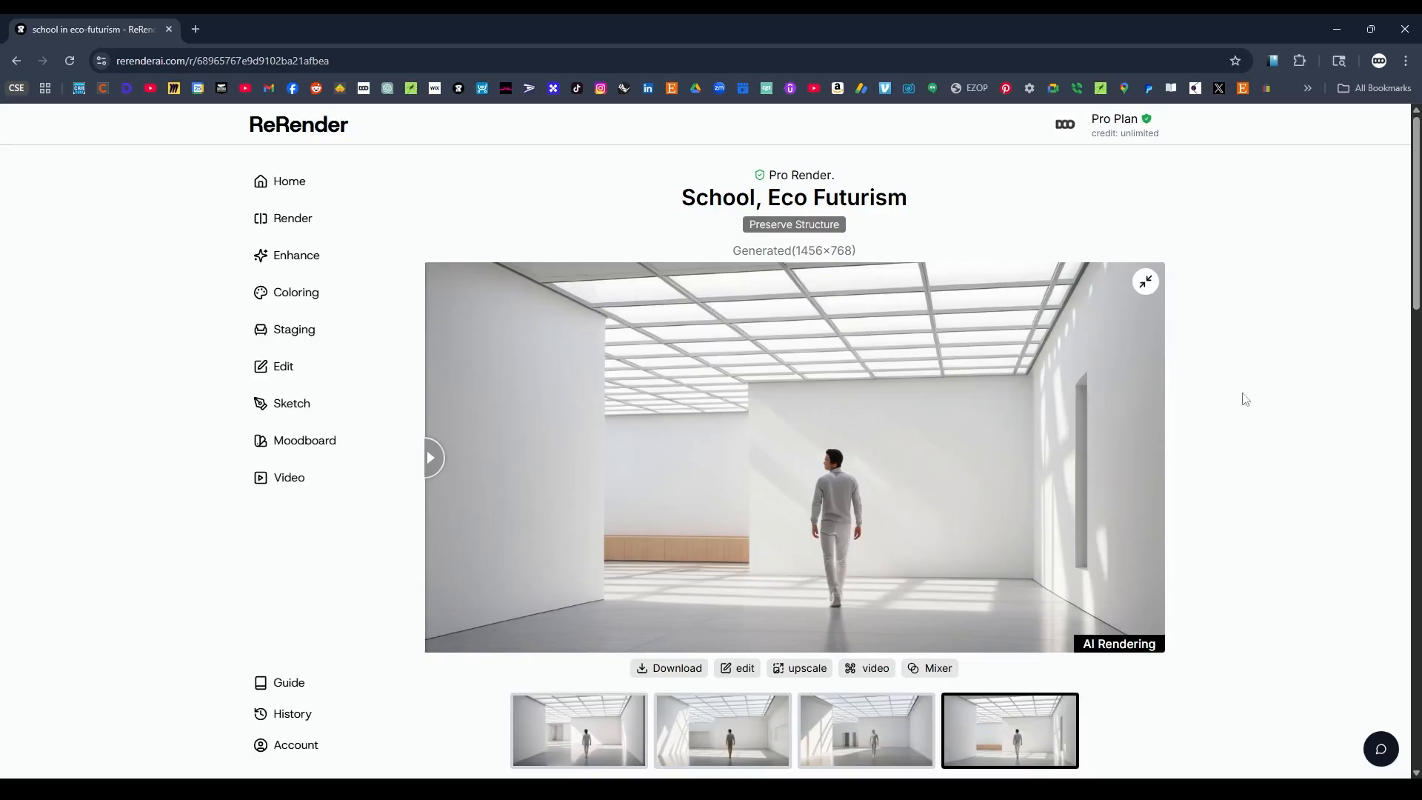
Download the fourth generated variation, the white room with the wooden bench.
{"action": "scroll", "coordinate": [1259, 408], "scroll_direction": "down", "scroll_amount": 3}
{"action": "scroll", "coordinate": [1252, 444], "scroll_direction": "up", "scroll_amount": 2}
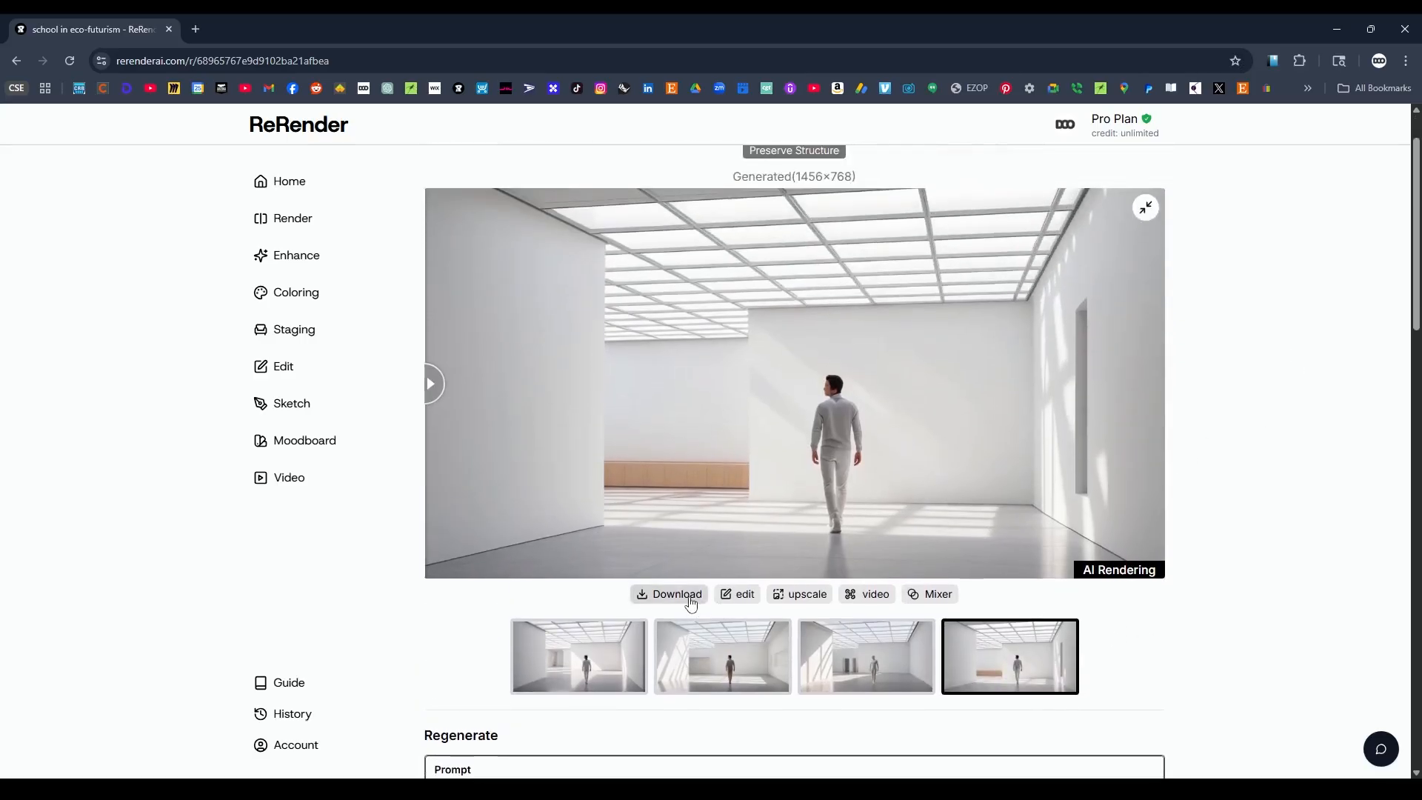
{"action": "scroll", "coordinate": [1302, 507], "scroll_direction": "down", "scroll_amount": 6}
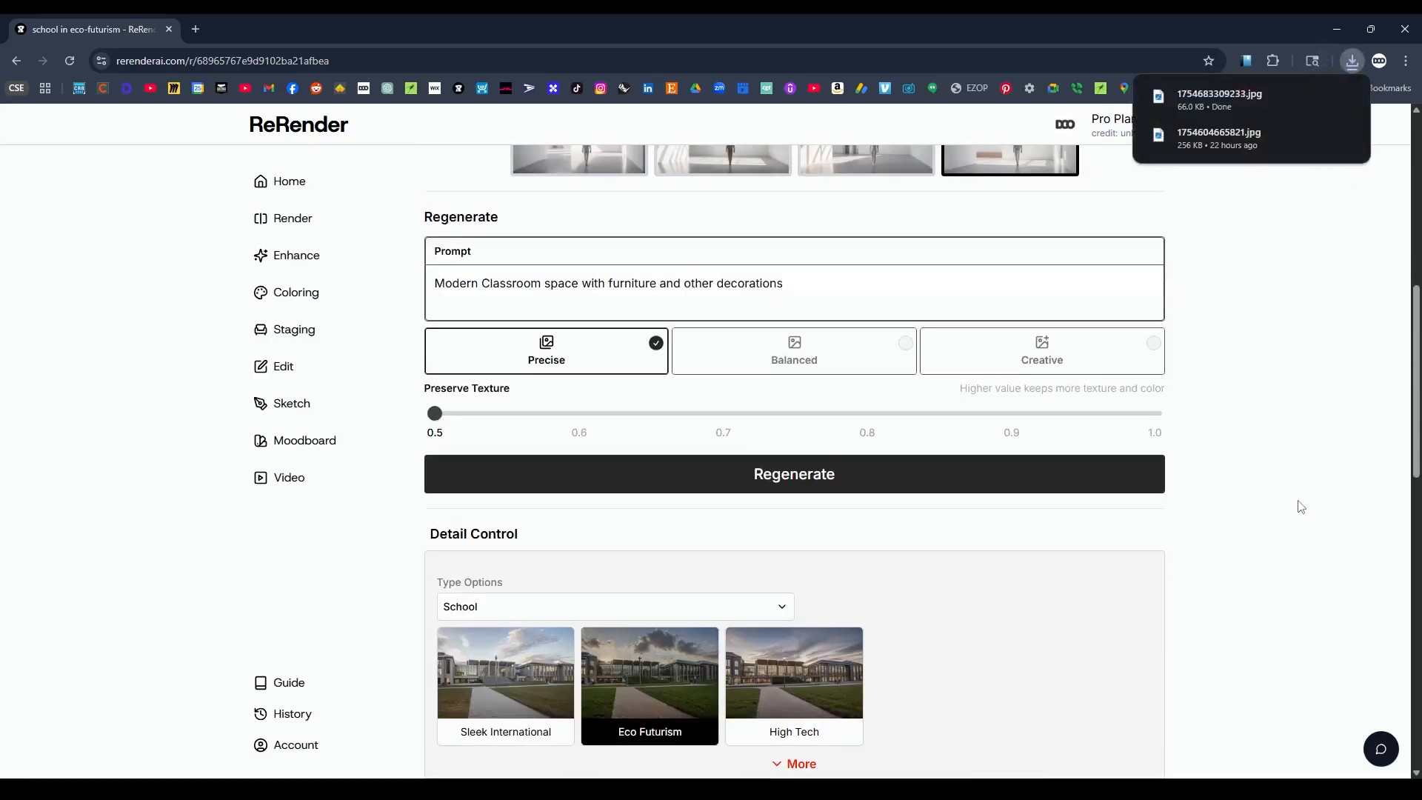
Switch the render mode to Balanced and regenerate the image with the same classroom prompt.
{"action": "scroll", "coordinate": [1301, 507], "scroll_direction": "down", "scroll_amount": 1}
{"action": "scroll", "coordinate": [1301, 506], "scroll_direction": "up", "scroll_amount": 2}
{"action": "left_click", "coordinate": [794, 418]}
{"action": "scroll", "coordinate": [1288, 429], "scroll_direction": "up", "scroll_amount": 1}
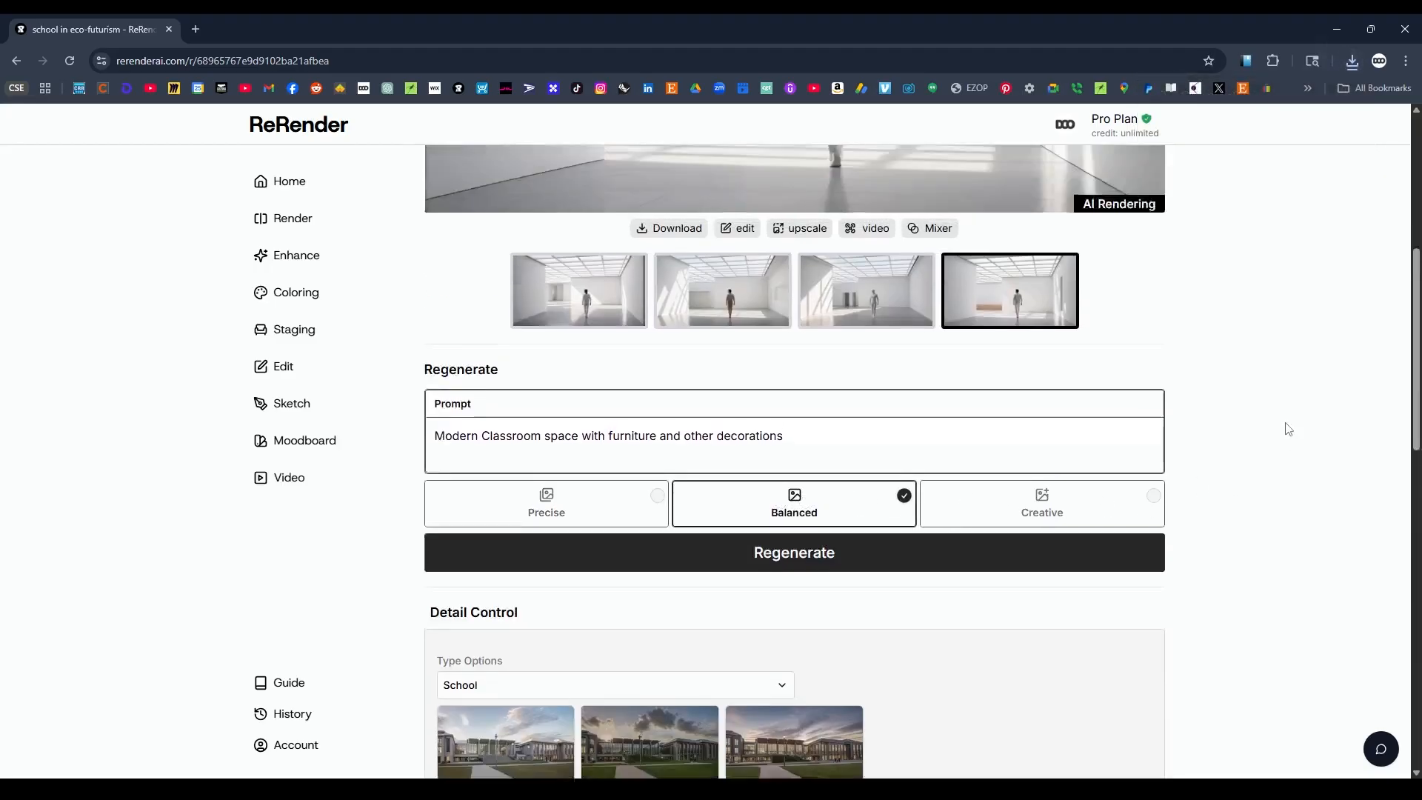
{"action": "scroll", "coordinate": [864, 718], "scroll_direction": "up", "scroll_amount": 3}
{"action": "scroll", "coordinate": [841, 652], "scroll_direction": "down", "scroll_amount": 2}
{"action": "left_click", "coordinate": [914, 625]}
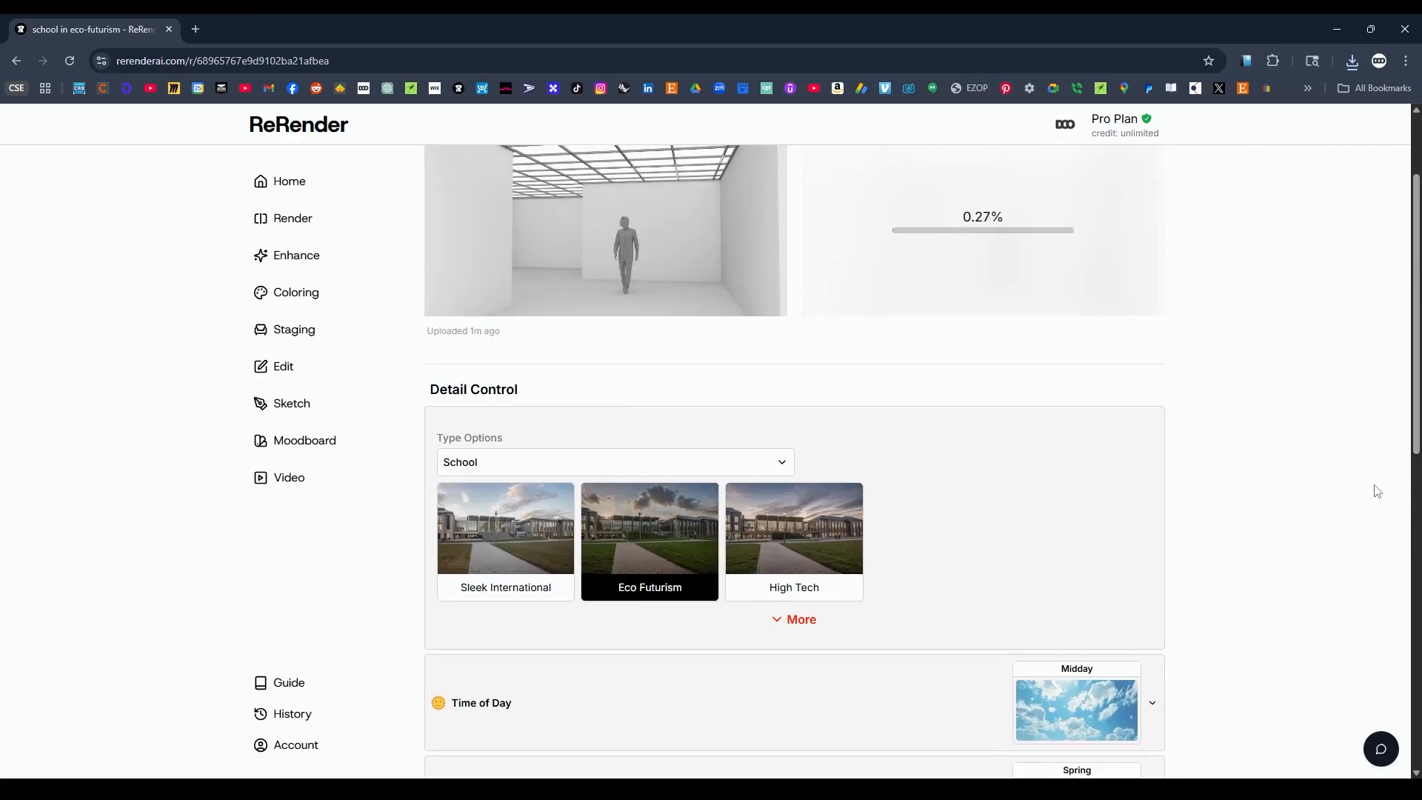
Enlarge the Balanced result, reveal the full AI rendering over the original, and compare its wood-and-greenery variations.
{"action": "scroll", "coordinate": [1174, 533], "scroll_direction": "up", "scroll_amount": 2}
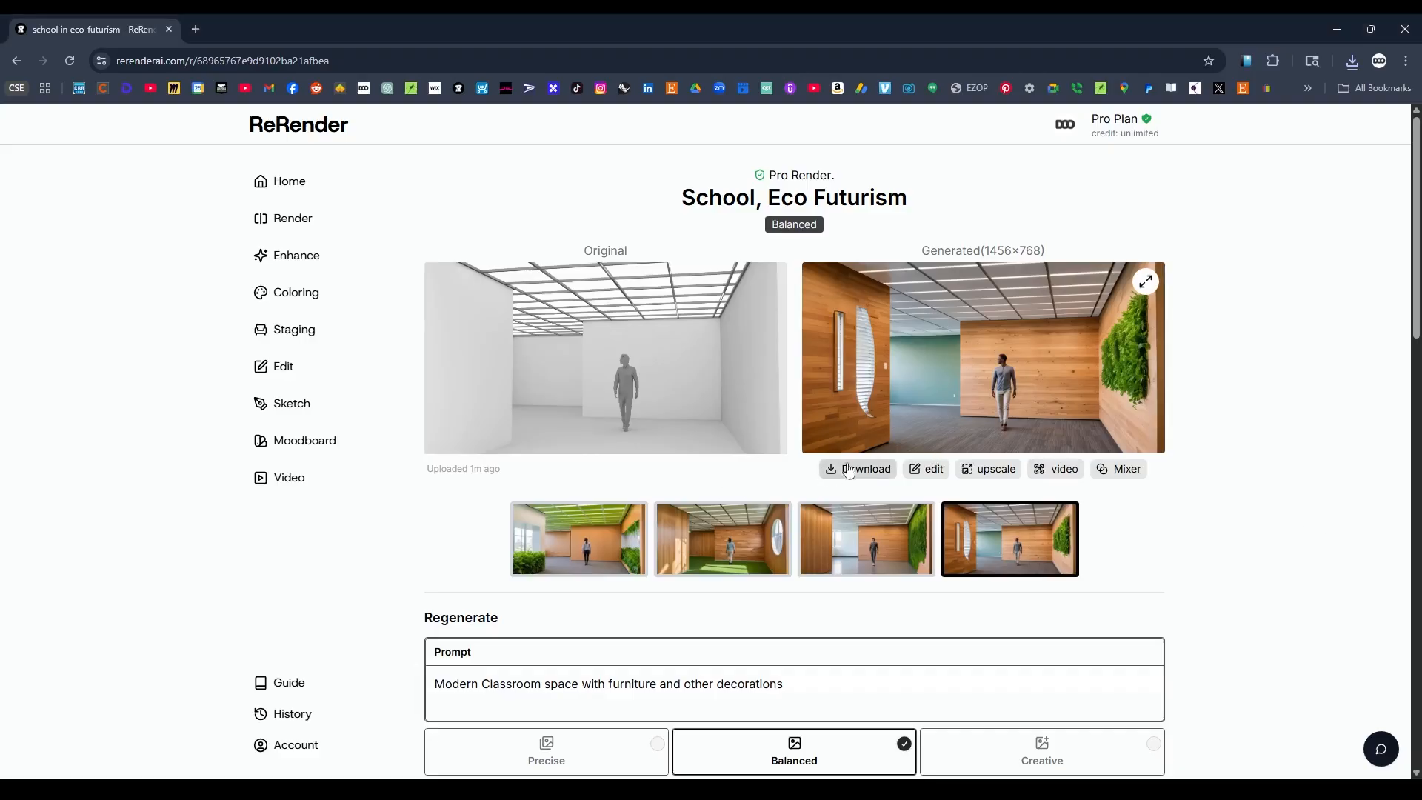
{"action": "left_click", "coordinate": [1146, 282]}
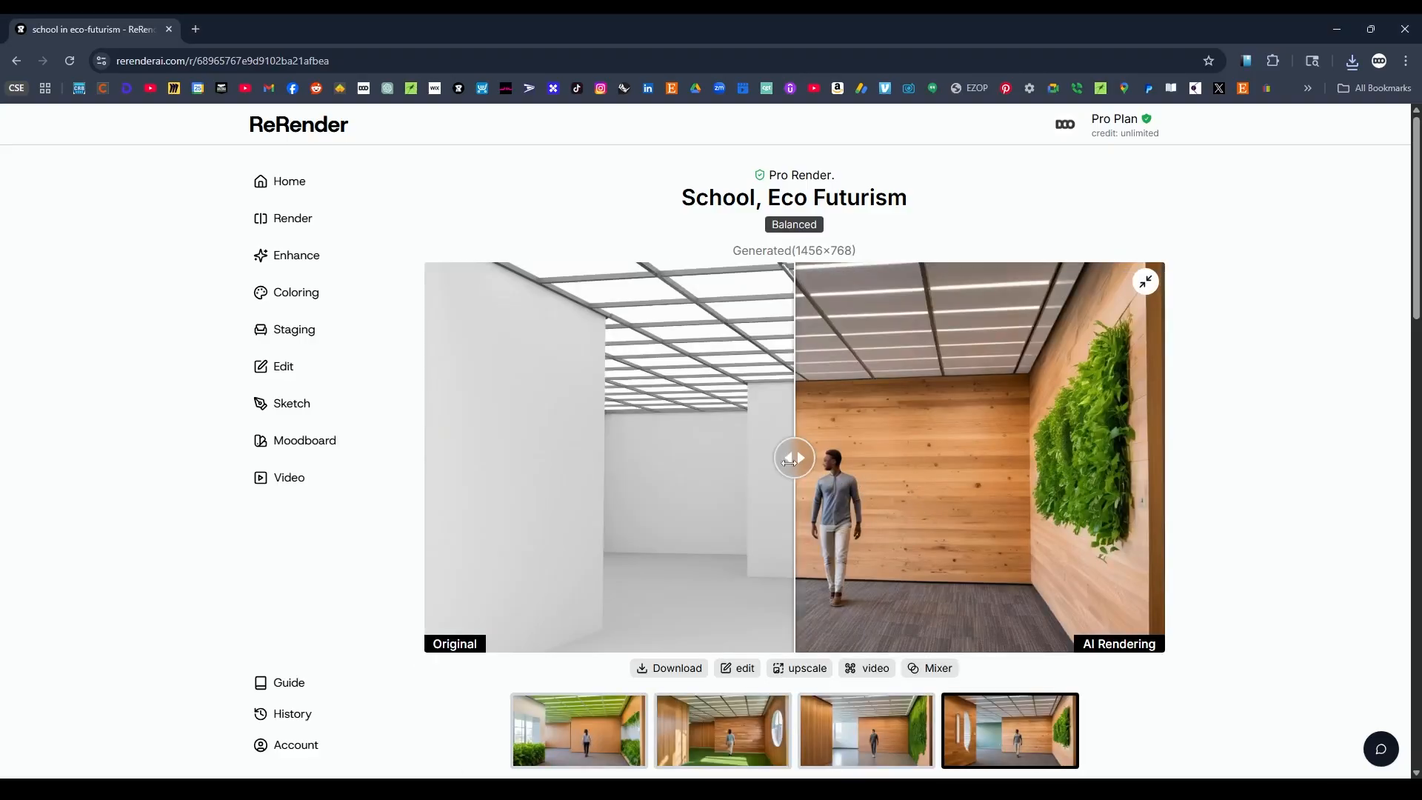
{"action": "left_click_drag", "start_coordinate": [789, 462], "coordinate": [401, 496]}
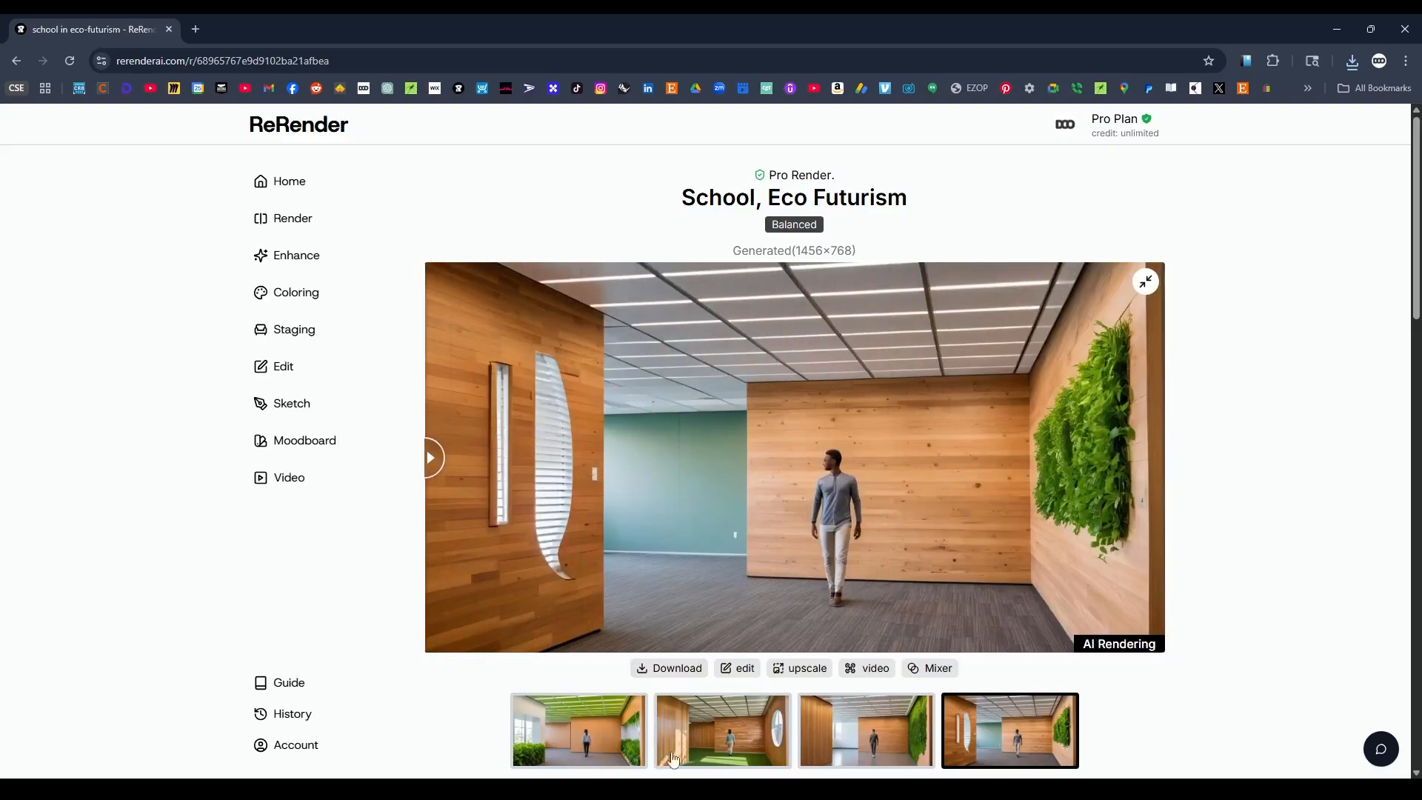
{"action": "left_click", "coordinate": [703, 737]}
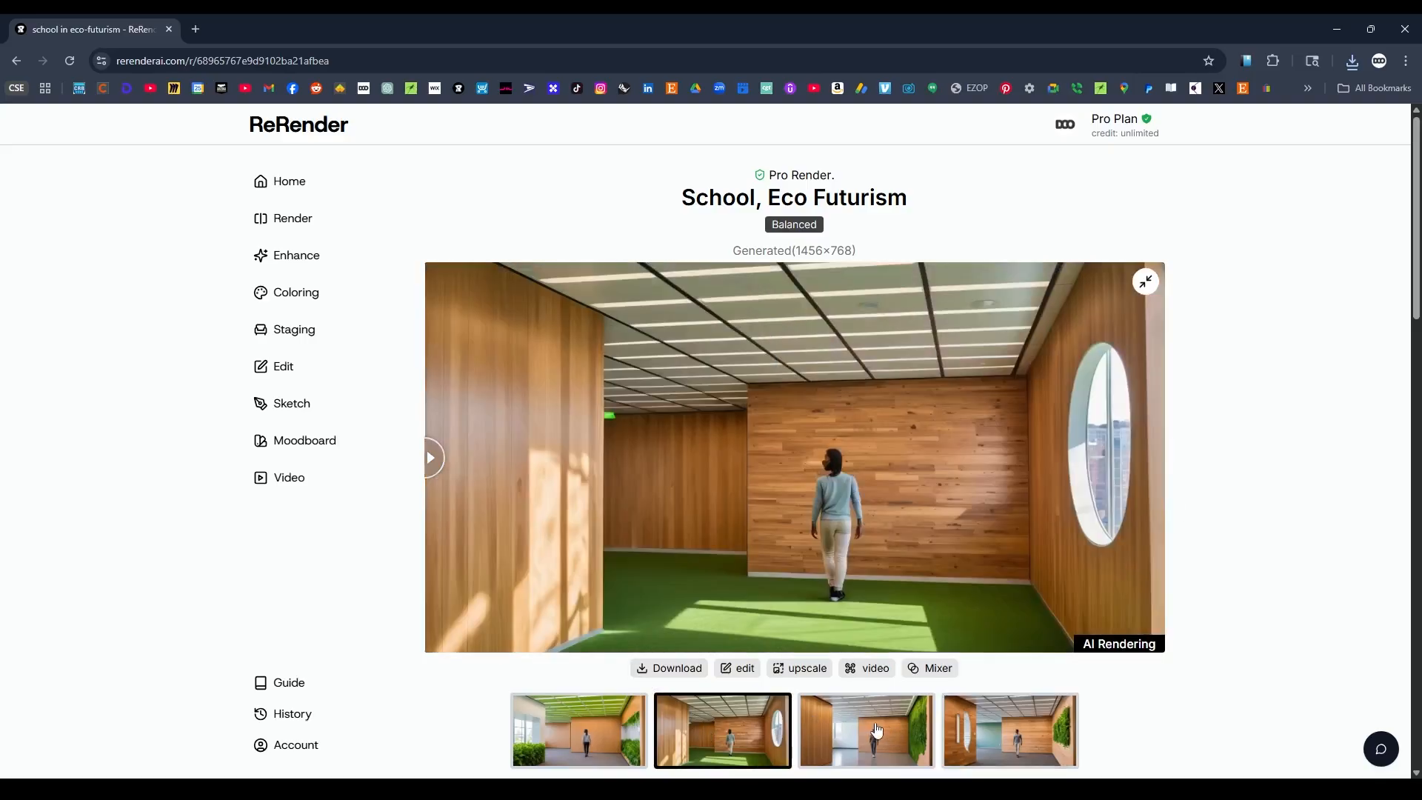
{"action": "left_click", "coordinate": [874, 739]}
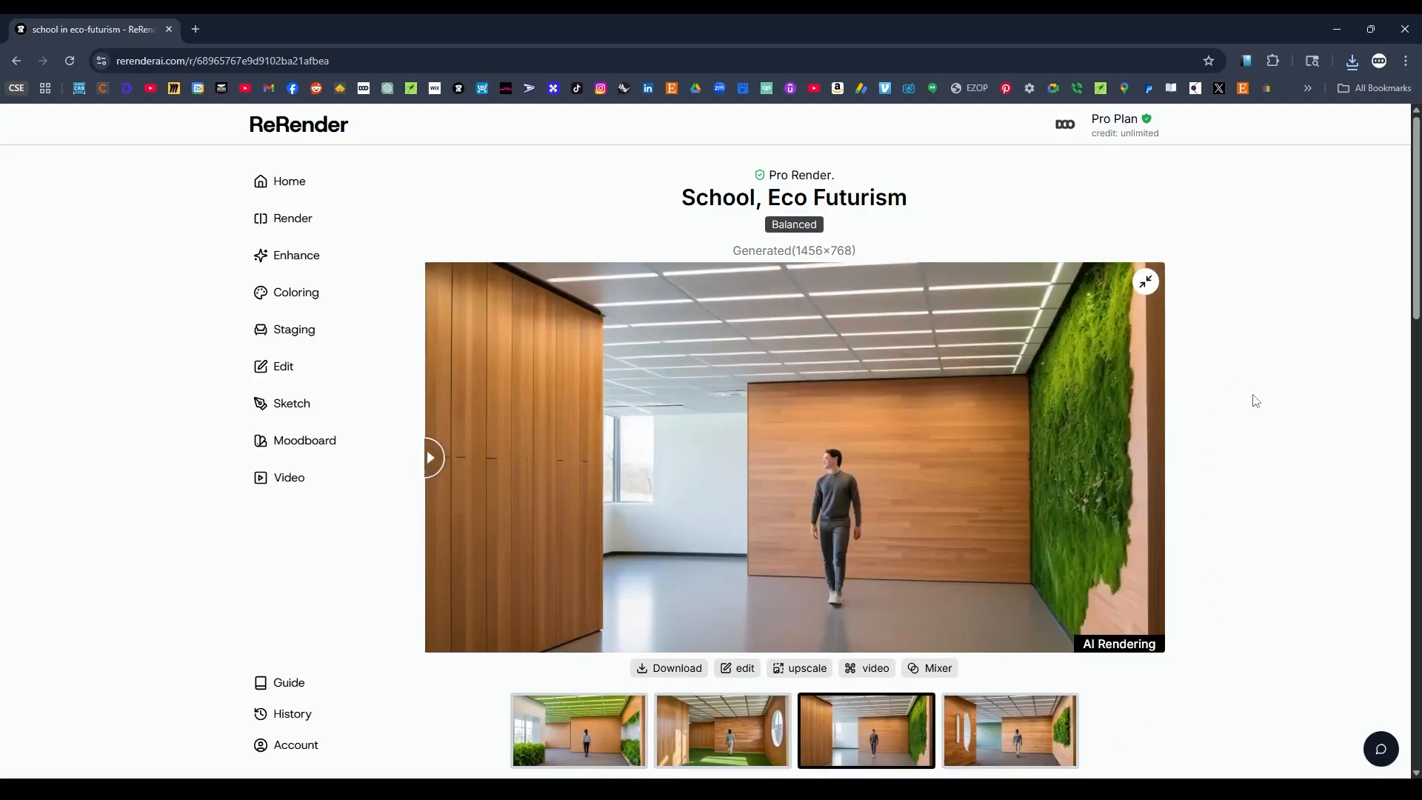
{"action": "scroll", "coordinate": [1281, 396], "scroll_direction": "down", "scroll_amount": 1}
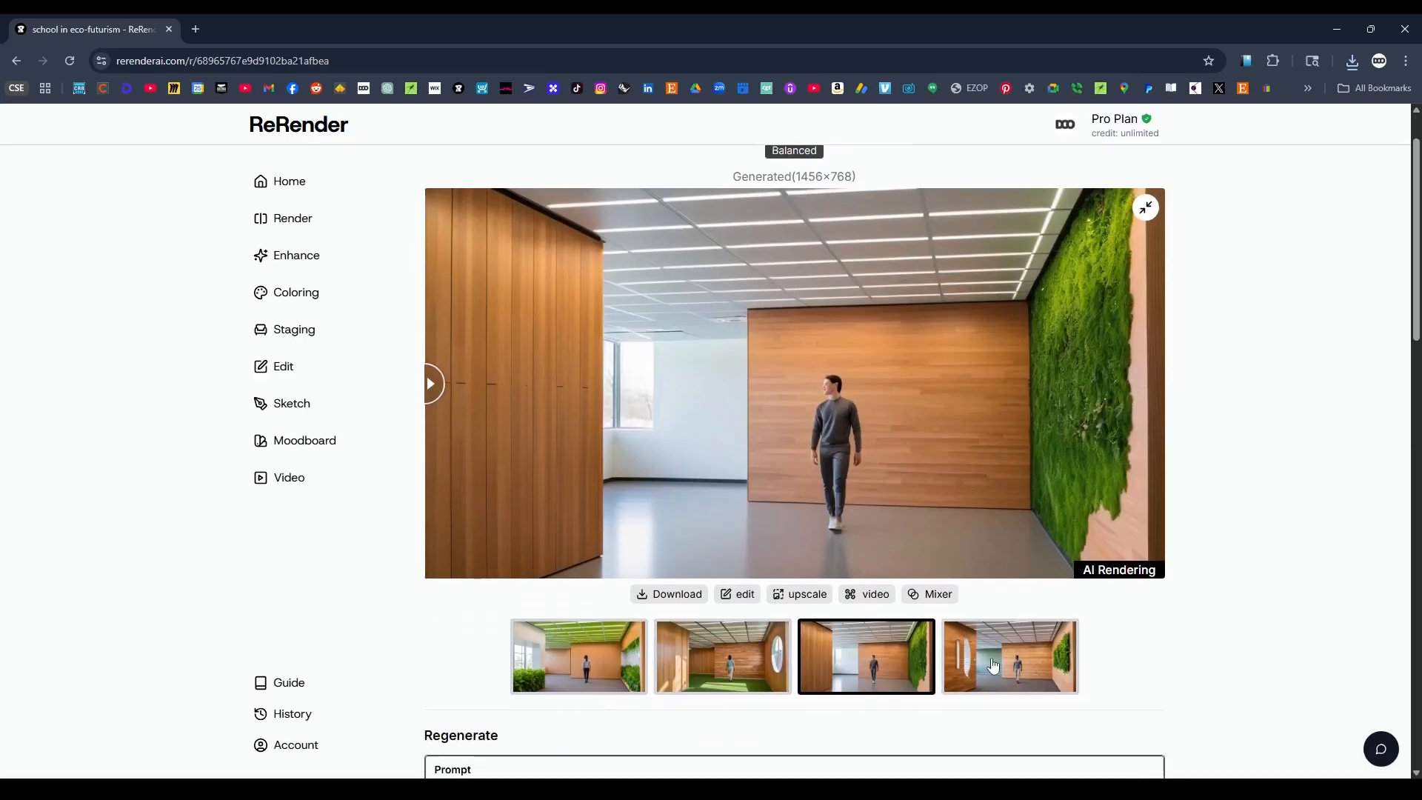
{"action": "left_click", "coordinate": [1040, 674]}
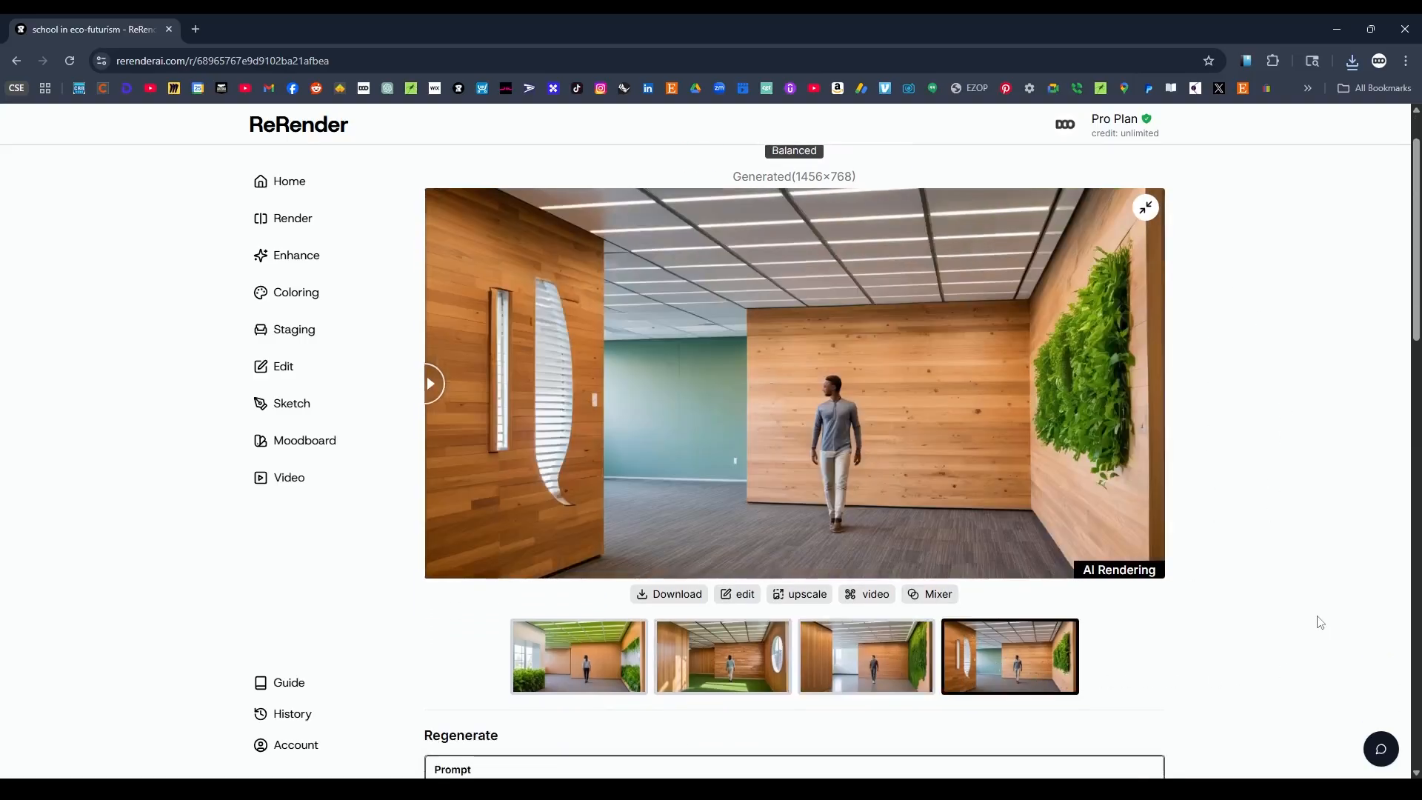
{"action": "left_click", "coordinate": [771, 659]}
{"action": "left_click", "coordinate": [608, 654]}
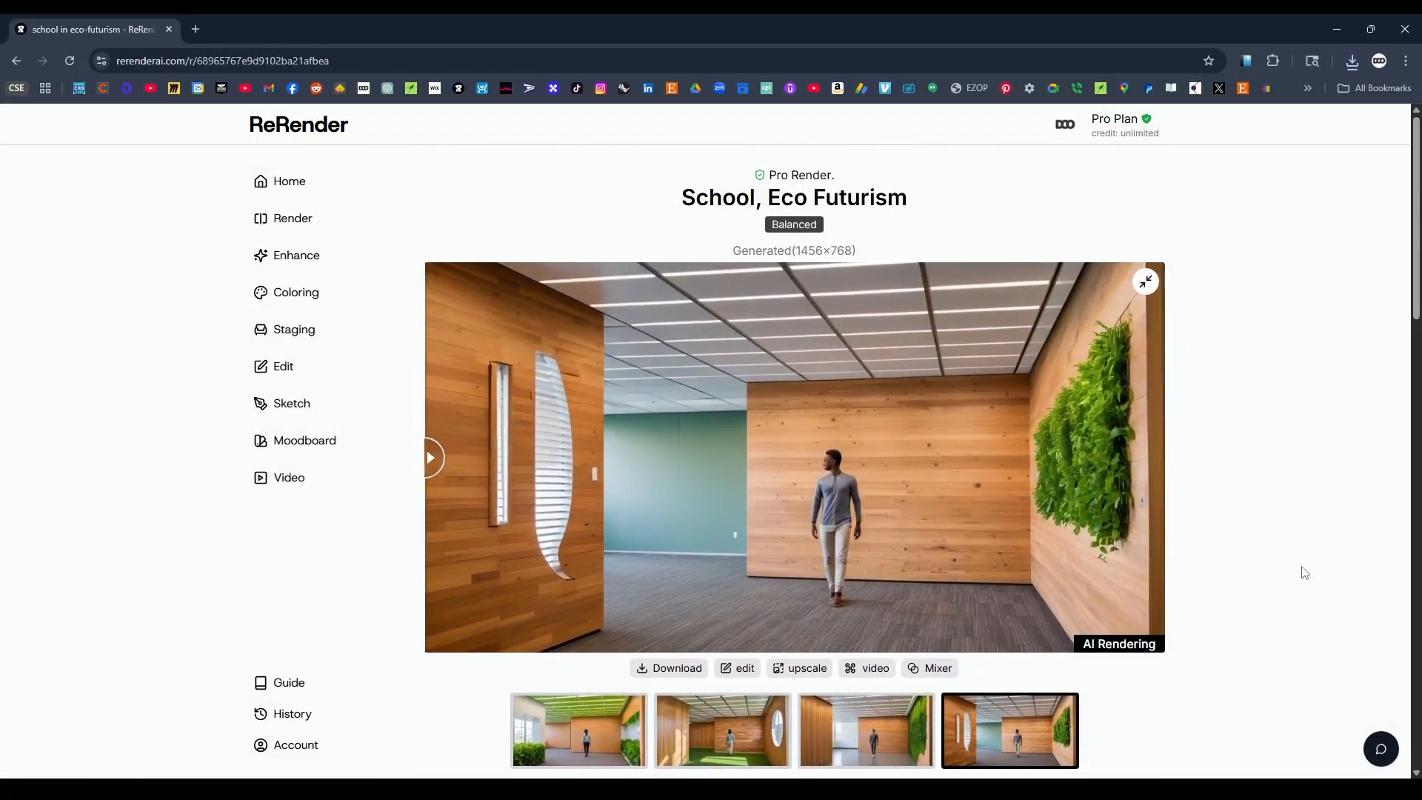
Replace the prompt with "colorful classroom space" wording and regenerate the render in Balanced mode.
{"action": "scroll", "coordinate": [1305, 565], "scroll_direction": "down", "scroll_amount": 3}
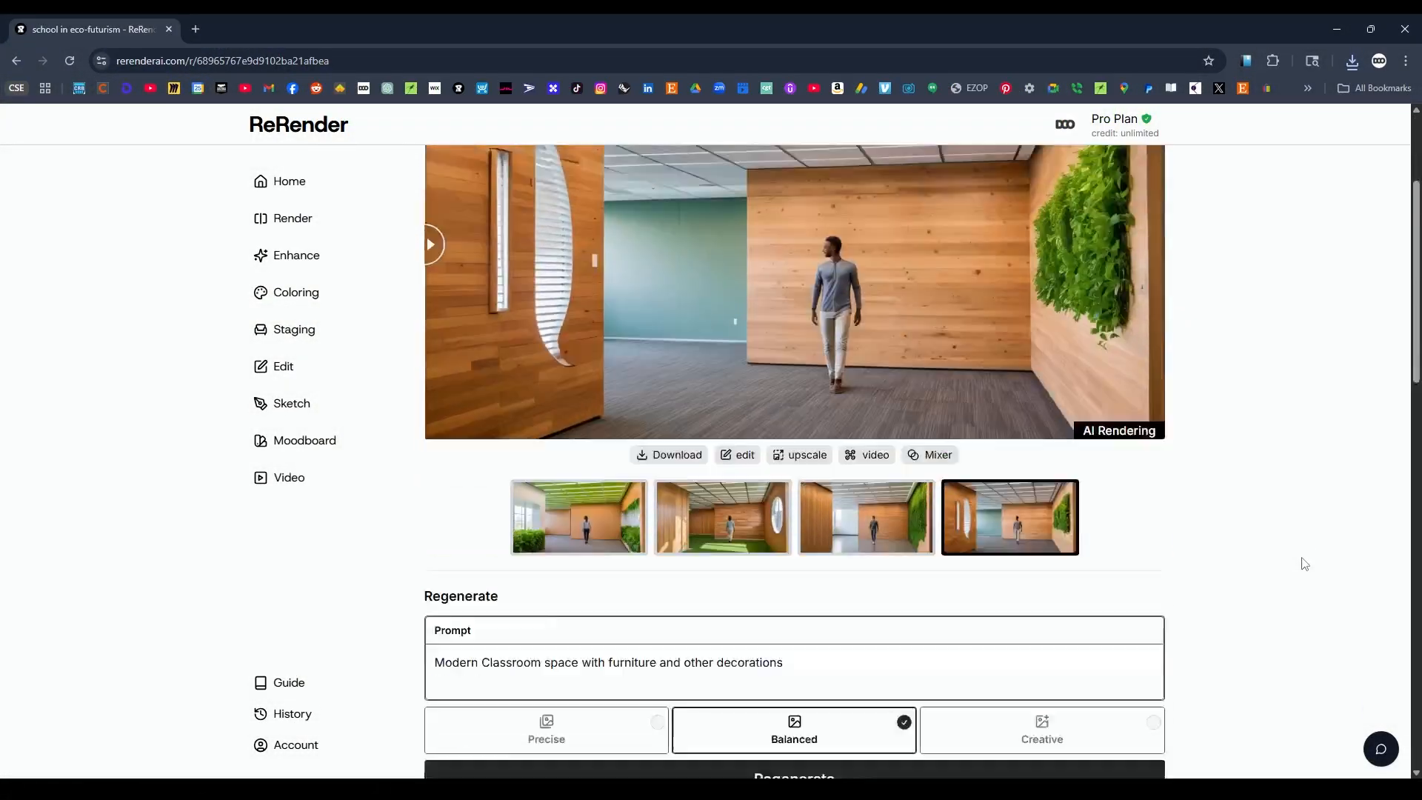
{"action": "scroll", "coordinate": [544, 539], "scroll_direction": "down", "scroll_amount": 2}
{"action": "scroll", "coordinate": [1293, 538], "scroll_direction": "up", "scroll_amount": 2}
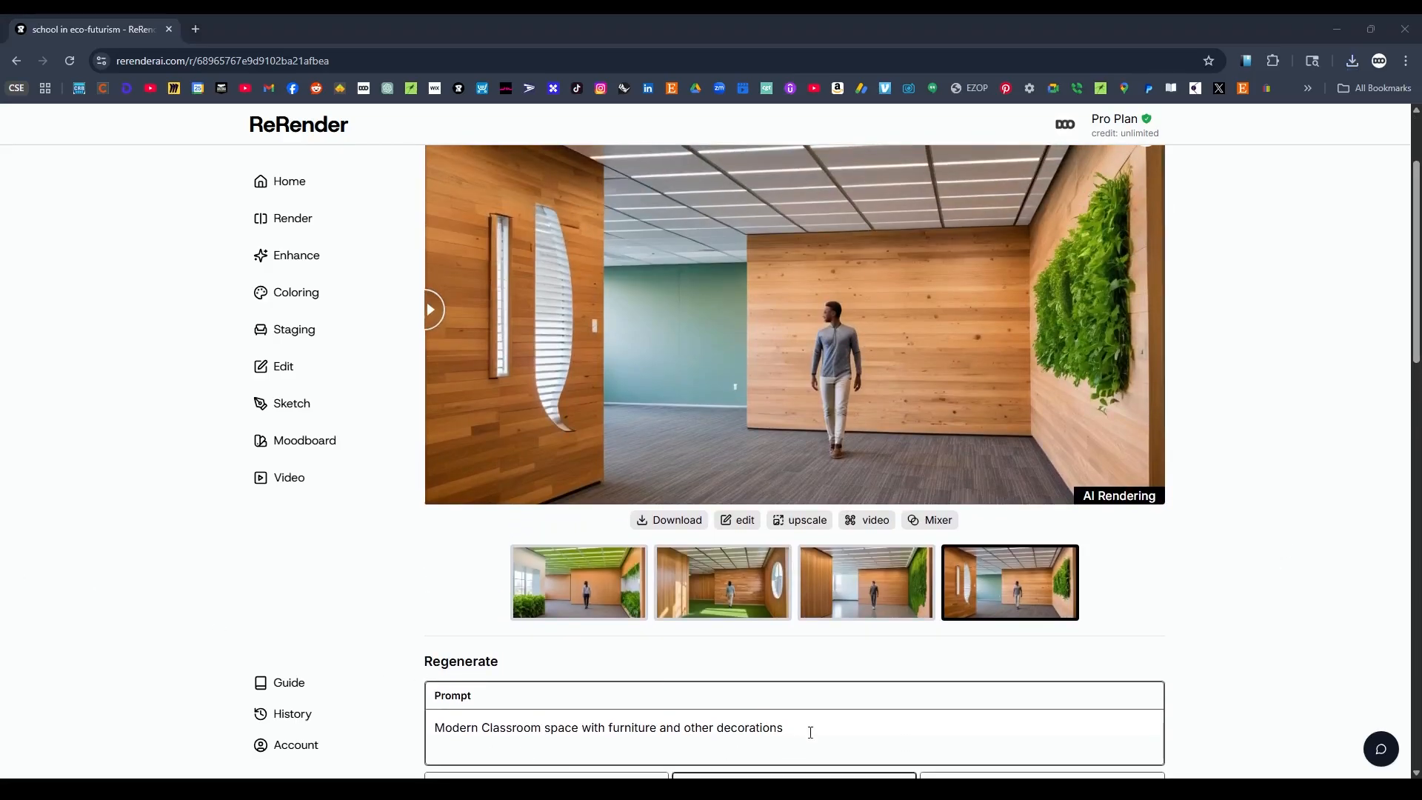
{"action": "left_click_drag", "start_coordinate": [810, 730], "coordinate": [389, 747]}
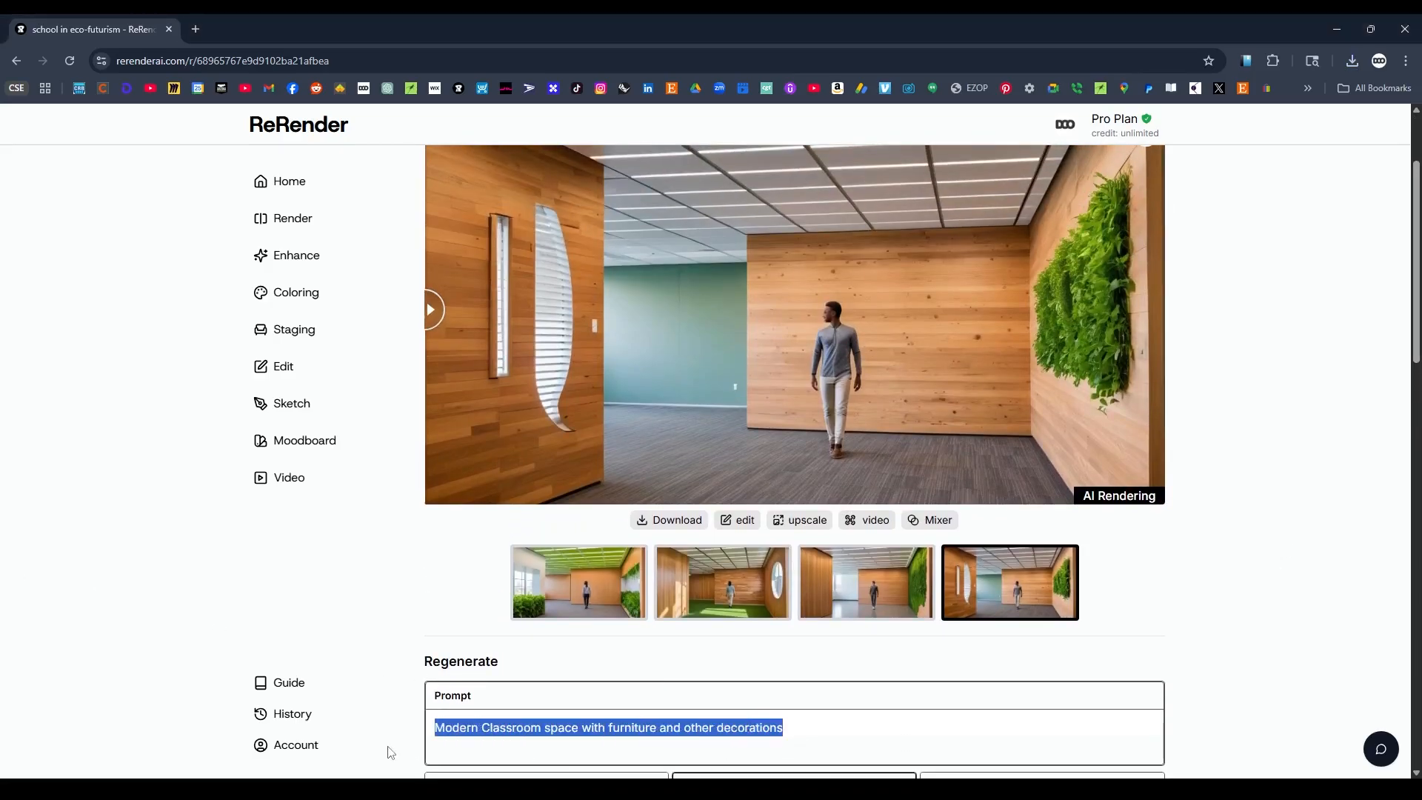
{"action": "type", "text": "colorfu"}
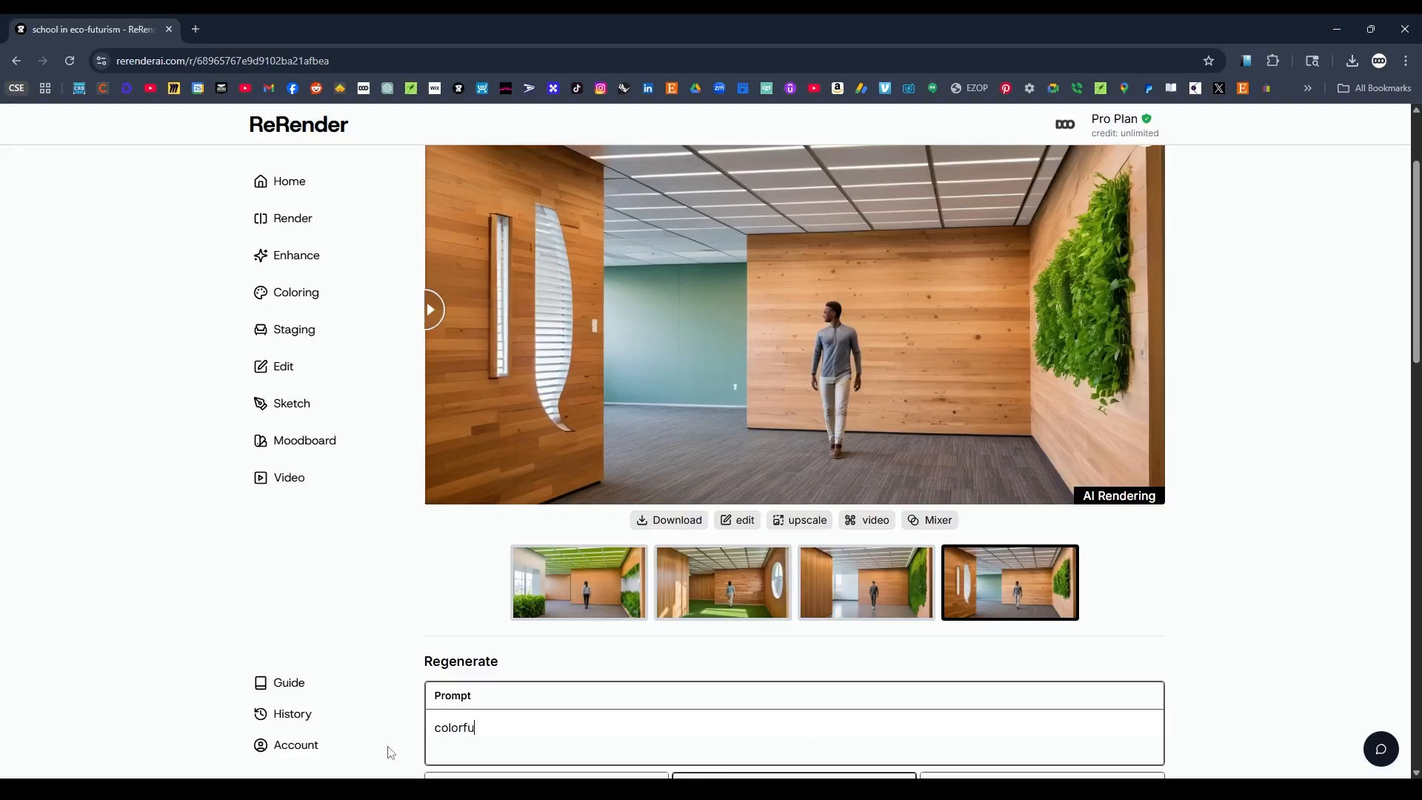
{"action": "type", "text": "l classroom space"}
{"action": "scroll", "coordinate": [1178, 603], "scroll_direction": "down", "scroll_amount": 4}
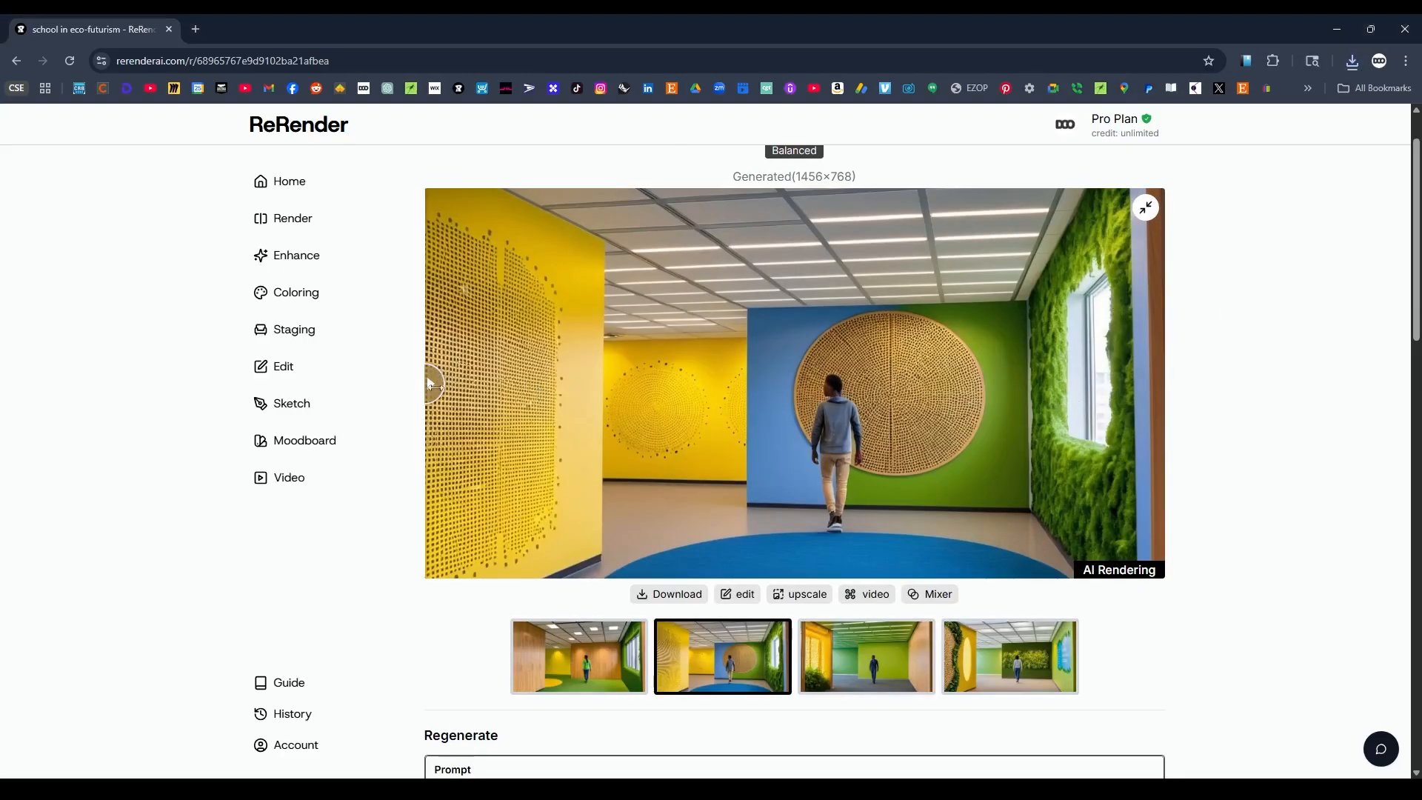
Inspect the full colorful rendering without the original overlay, and browse the fresh renders on the ReRender home page.
{"action": "left_click_drag", "start_coordinate": [434, 386], "coordinate": [394, 412]}
{"action": "left_click", "coordinate": [285, 190]}
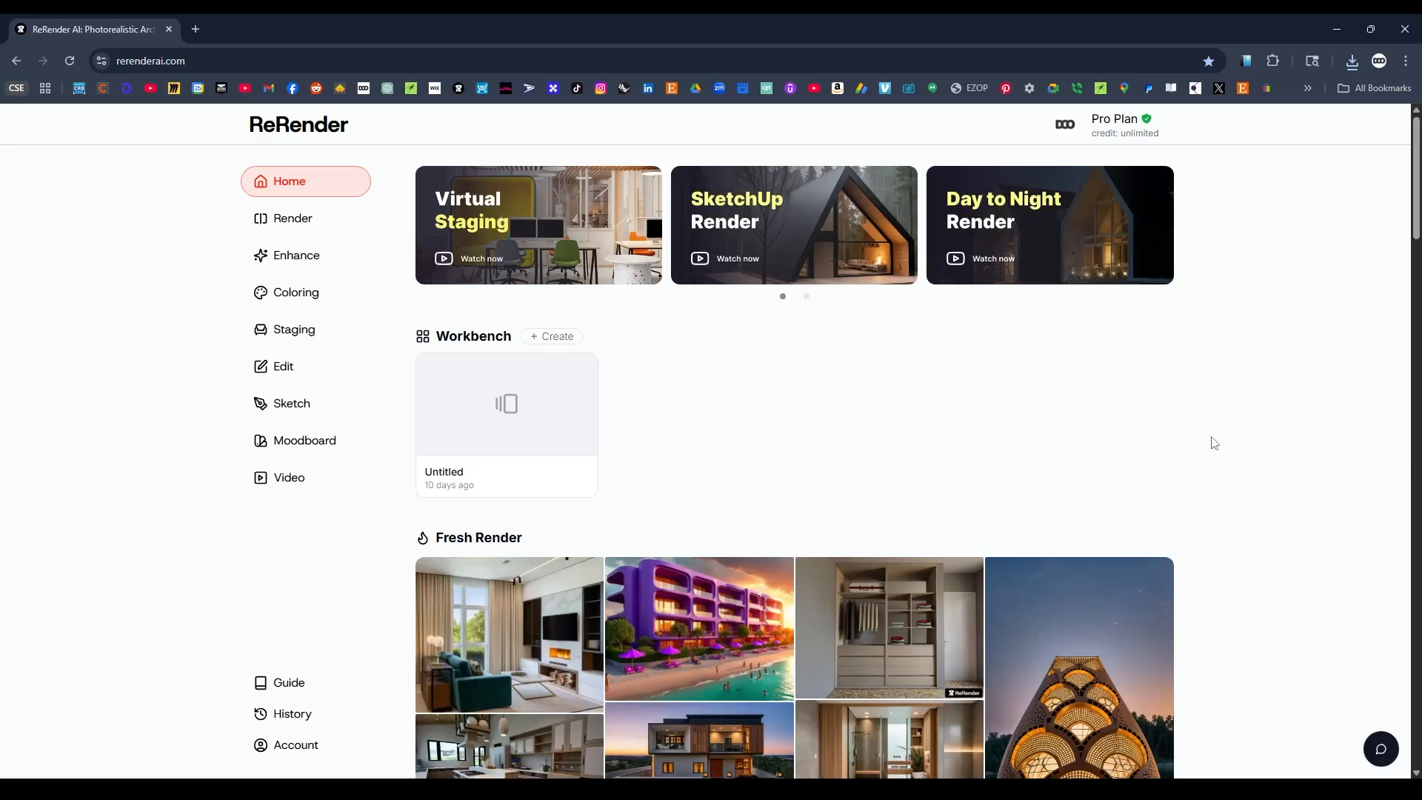
{"action": "scroll", "coordinate": [1222, 398], "scroll_direction": "down", "scroll_amount": 1}
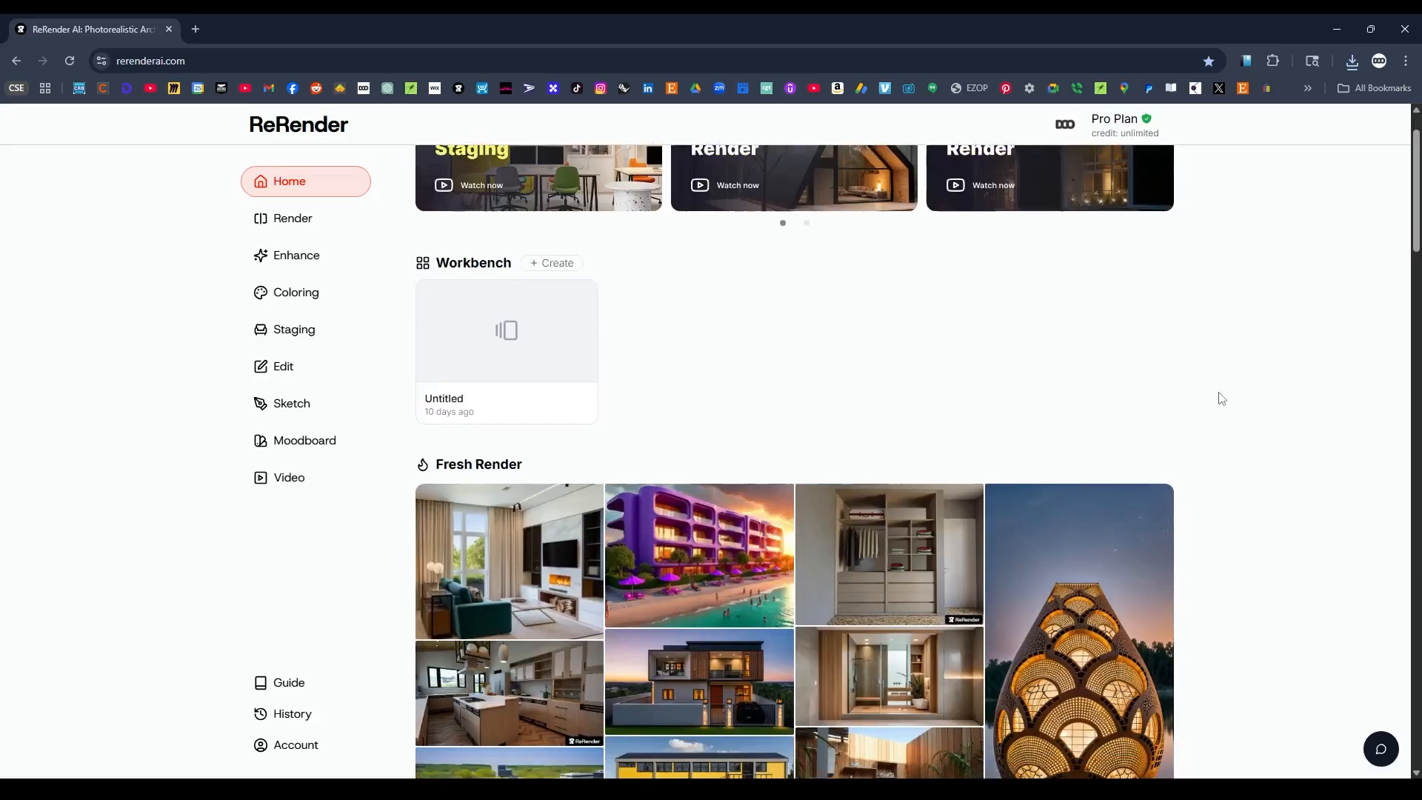
{"action": "scroll", "coordinate": [1219, 399], "scroll_direction": "down", "scroll_amount": 1}
Switch back to Rhino and close the finished render window to return to the RENDER1 view.
{"action": "left_click", "coordinate": [891, 788]}
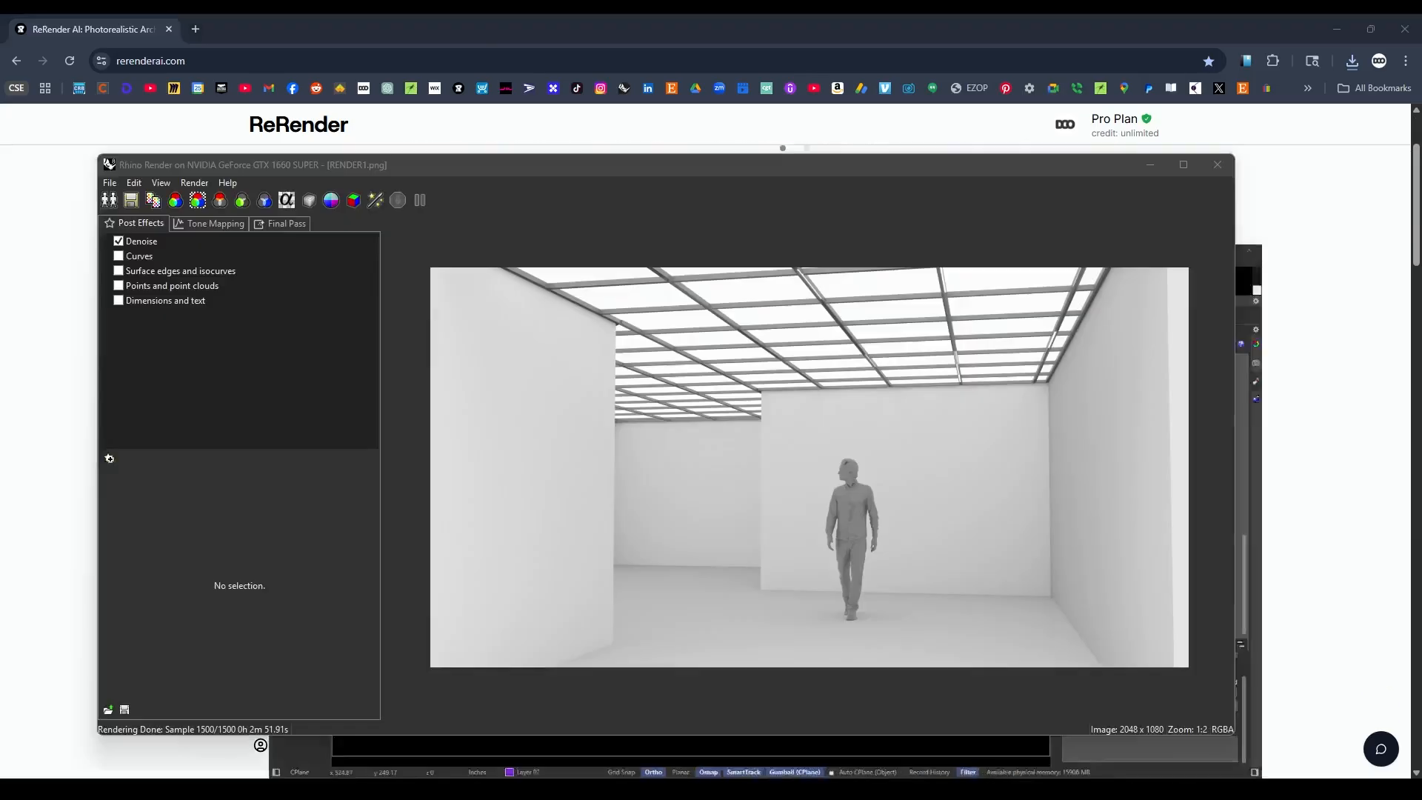
{"action": "left_click", "coordinate": [1218, 165]}
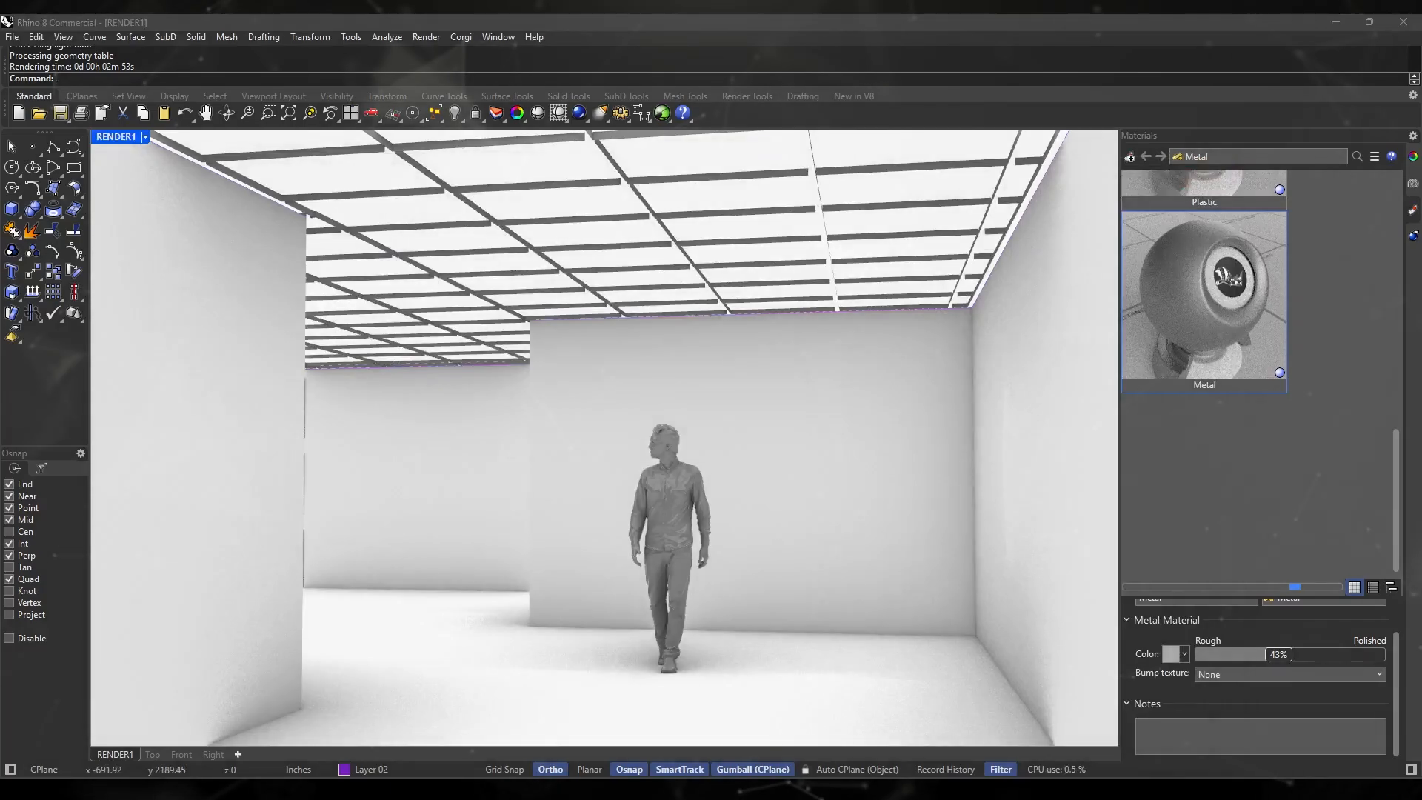